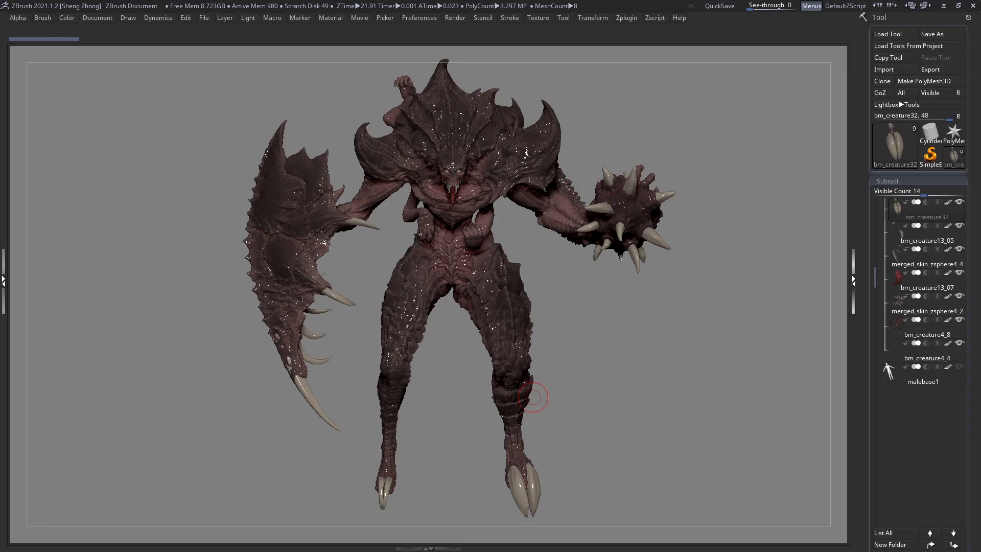
# Choose the Standard brush with Alpha 60 for detailing the claws on the creature's foot
pyautogui.moveTo(371, 475)
pyautogui.keyDown('alt'); pyautogui.mouseDown()
pyautogui.moveTo(362, 308)
pyautogui.moveTo(500, 408)
pyautogui.moveTo(473, 329)
pyautogui.moveTo(387, 346)
pyautogui.mouseUp(); pyautogui.keyUp('alt')
pyautogui.rightClick(363, 348)
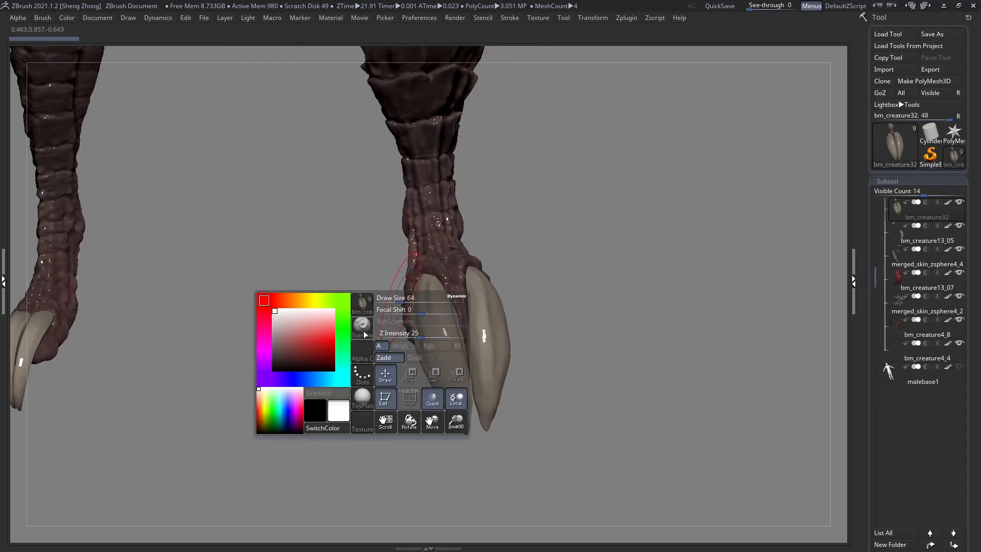
pyautogui.click(363, 331)
pyautogui.click(285, 289)
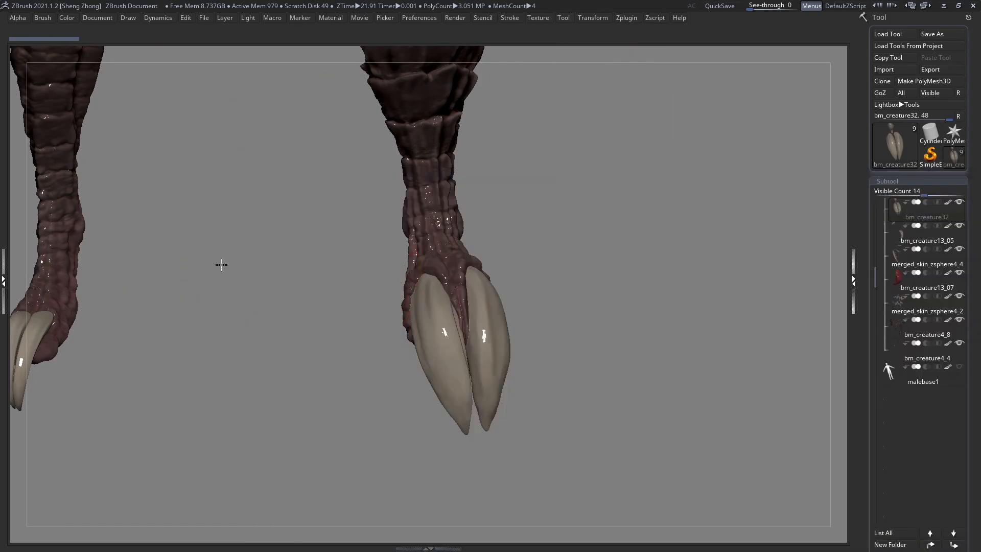
pyautogui.rightClick(220, 260)
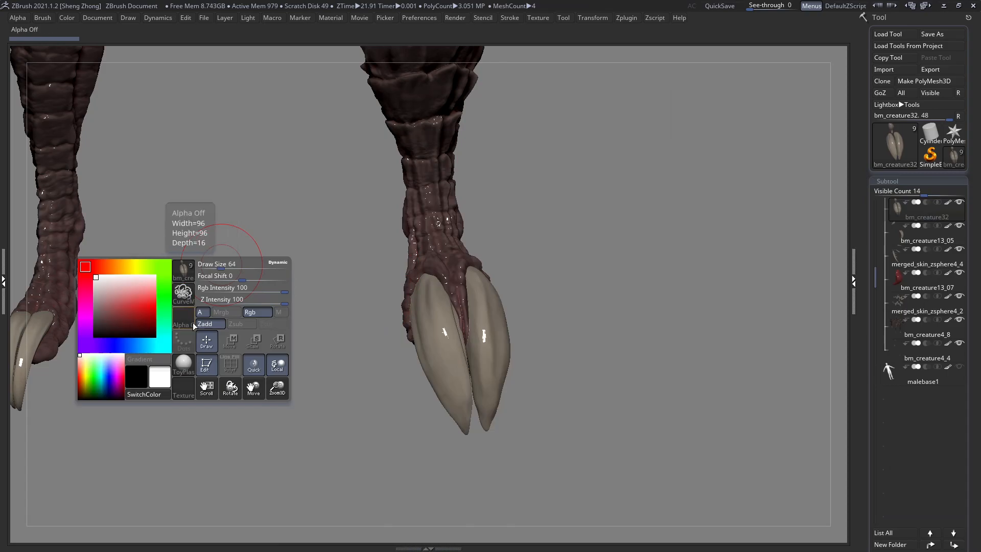
pyautogui.rightClick(270, 307)
pyautogui.click(231, 314)
pyautogui.click(494, 386)
pyautogui.rightClick(329, 312)
pyautogui.click(291, 378)
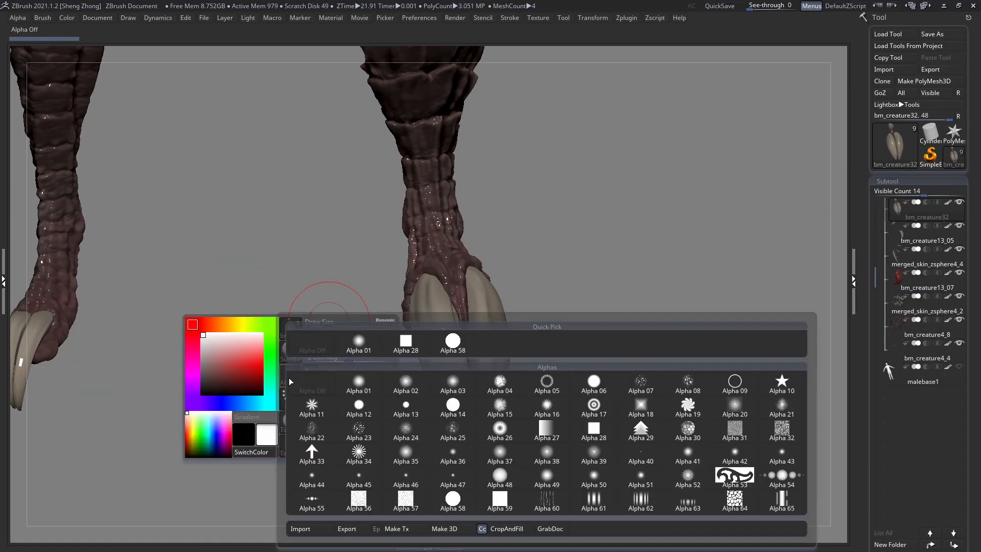
pyautogui.click(548, 505)
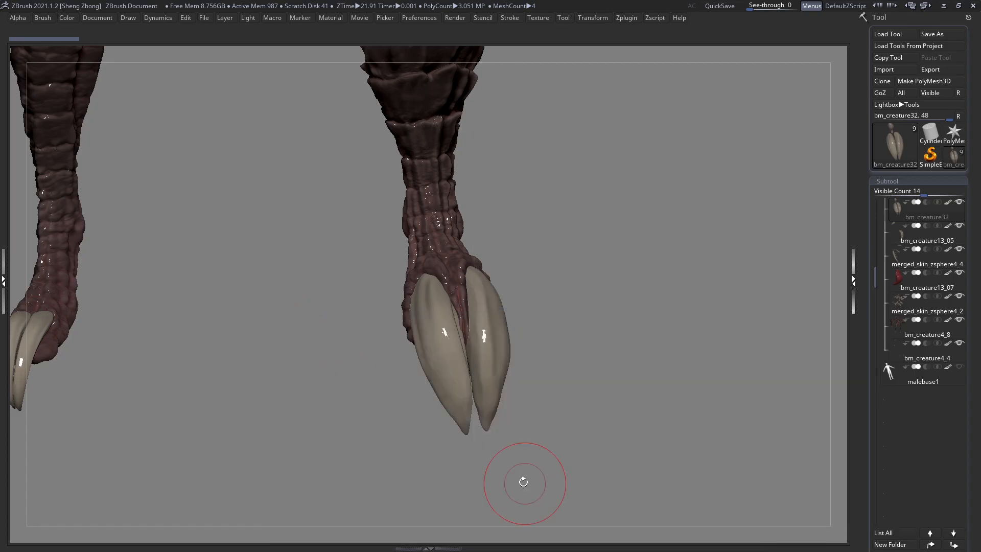
# Adjust the Standard brush's Z intensity and try it on the foot's front claws
pyautogui.moveTo(532, 486); pyautogui.dragTo(357, 407)
pyautogui.moveTo(416, 357)
pyautogui.mouseDown()
pyautogui.moveTo(469, 352)
pyautogui.moveTo(348, 282)
pyautogui.mouseUp()
pyautogui.rightClick(348, 282)
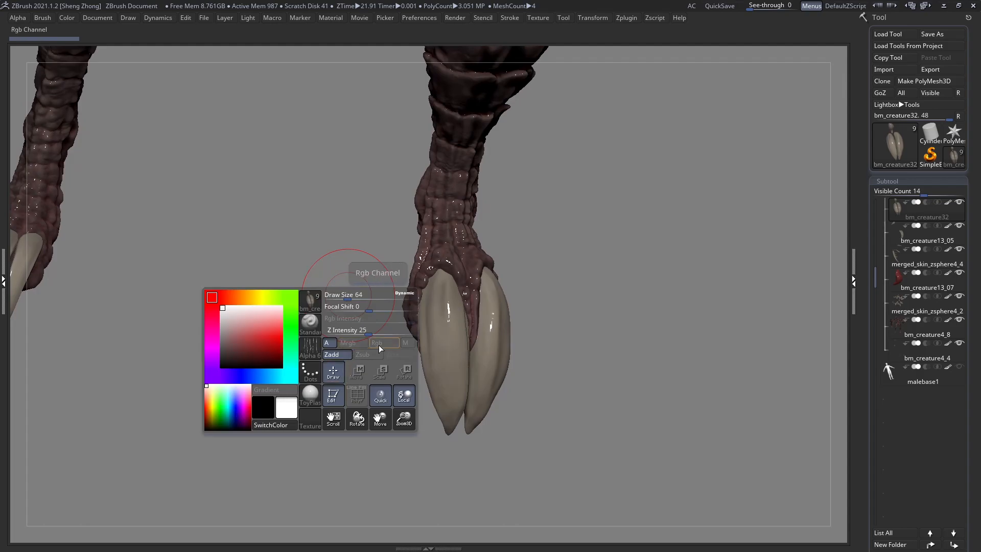
pyautogui.moveTo(360, 332); pyautogui.dragTo(355, 332)
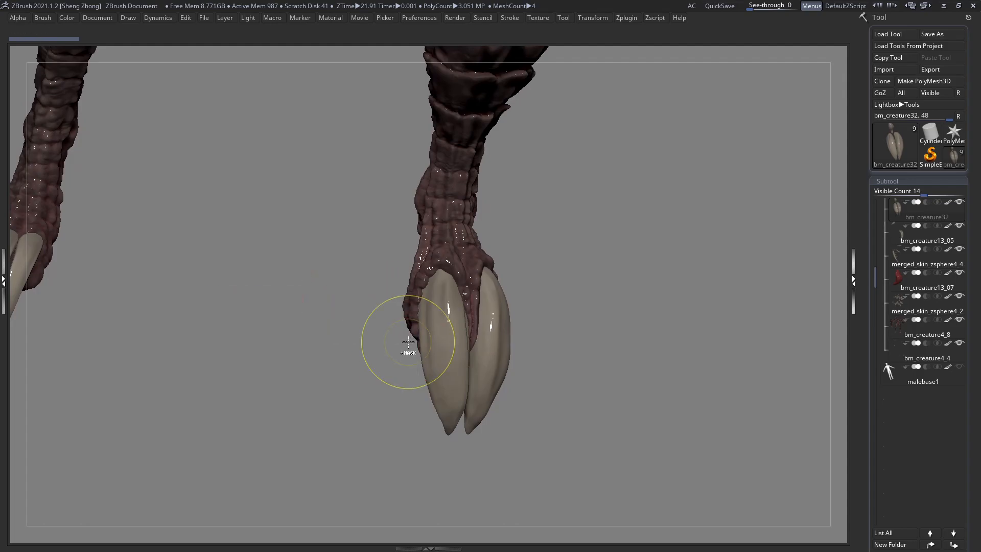
pyautogui.keyDown('ctrl'); pyautogui.moveTo(408, 346); pyautogui.dragTo(421, 366, button='right'); pyautogui.keyUp('ctrl')
pyautogui.keyDown('shift'); pyautogui.moveTo(421, 366); pyautogui.dragTo(444, 307); pyautogui.keyUp('shift')
pyautogui.press('space')
pyautogui.moveTo(351, 335); pyautogui.dragTo(347, 337)
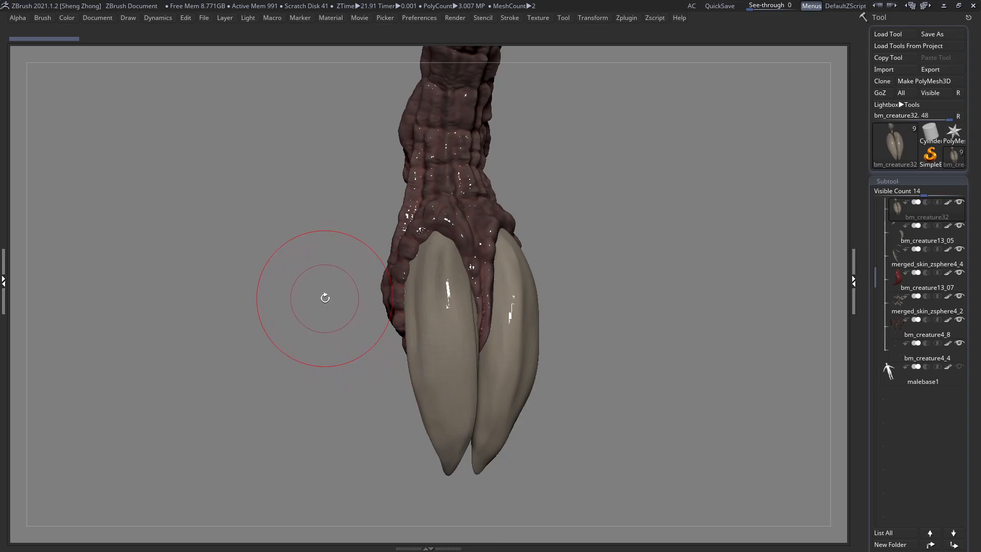
# Turn off LazyMouse and set the Standard brush's Z intensity to 4
pyautogui.press('space')
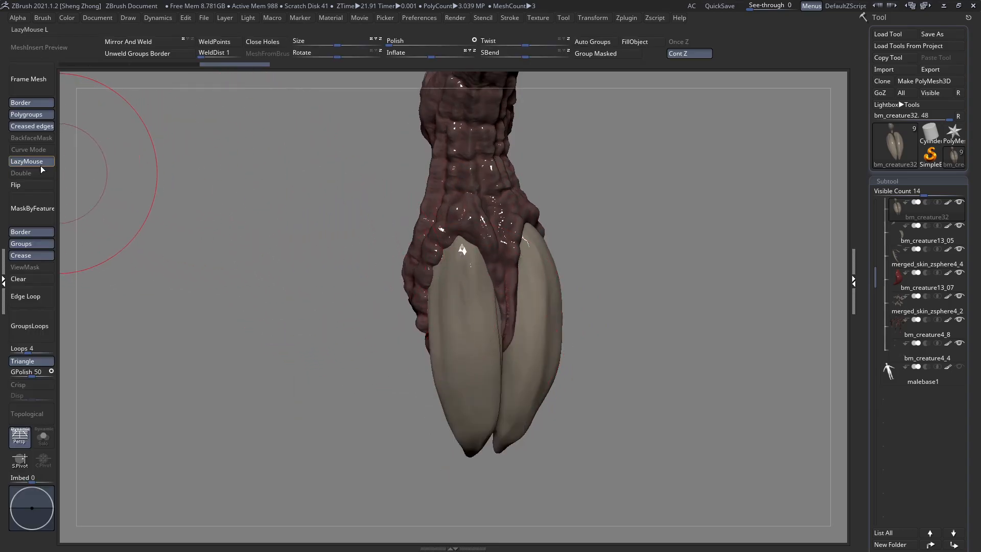
pyautogui.press('space')
pyautogui.click(267, 290)
pyautogui.write('4')
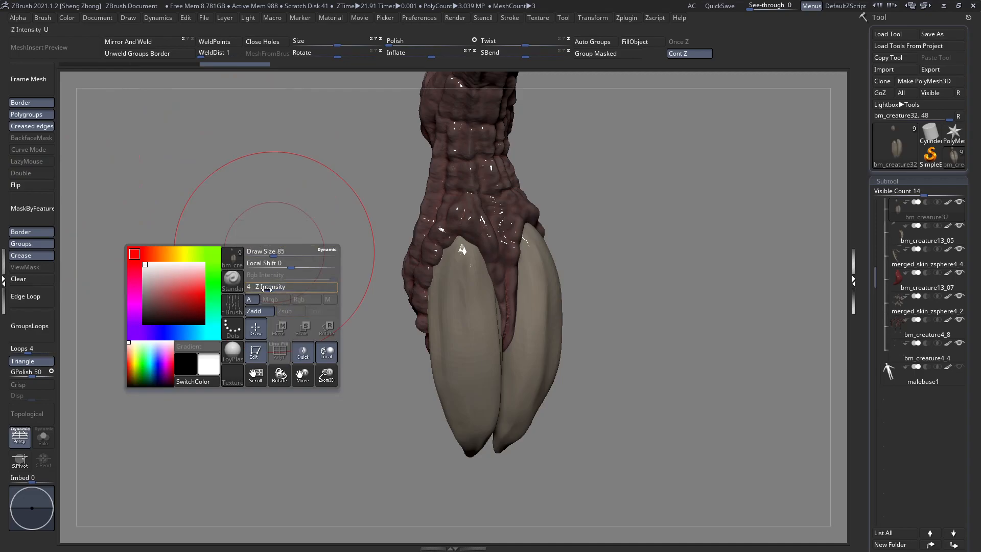
pyautogui.press('Return')
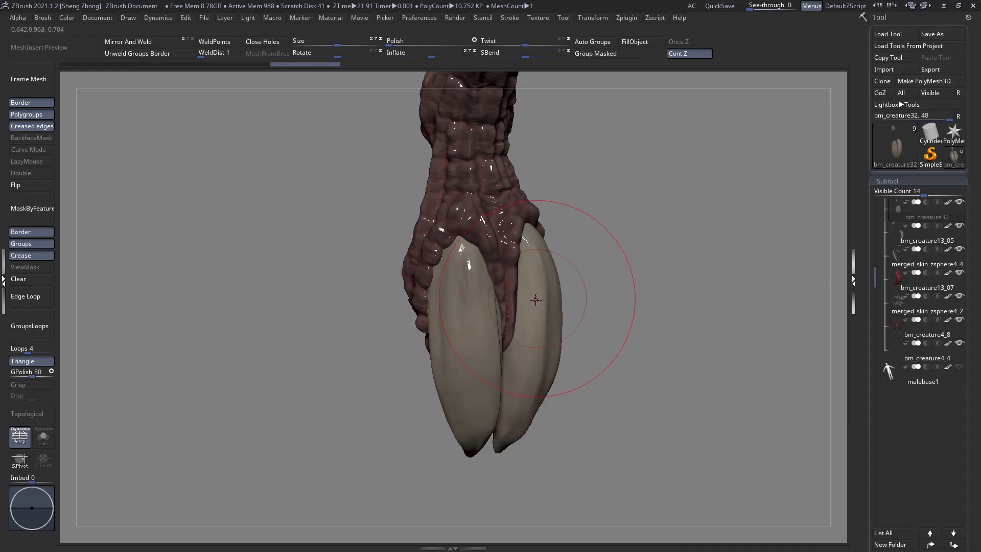
# Sculpt subtle lengthwise grooves from the base to the middle of the nearer front claw
pyautogui.moveTo(462, 283)
pyautogui.mouseDown(button='right')
pyautogui.moveTo(450, 312)
pyautogui.moveTo(443, 307)
pyautogui.mouseUp(button='right')
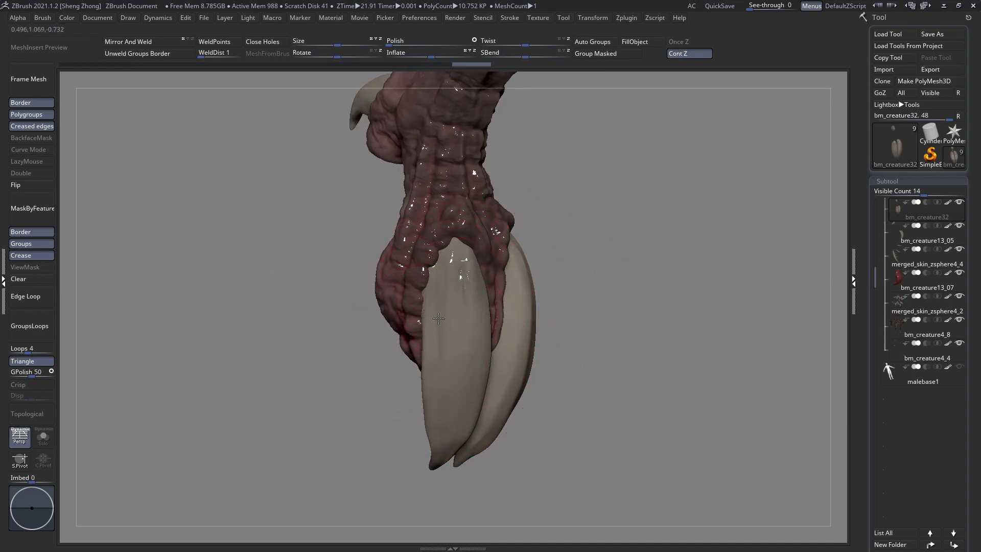
pyautogui.moveTo(435, 292); pyautogui.dragTo(439, 405)
pyautogui.moveTo(475, 327); pyautogui.dragTo(444, 322, button='right')
pyautogui.moveTo(444, 269); pyautogui.dragTo(442, 298)
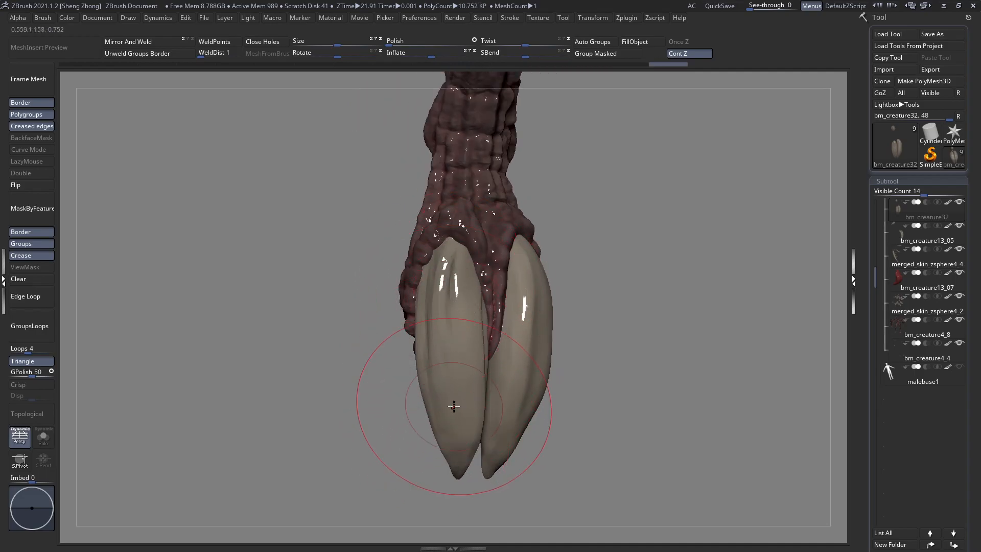
pyautogui.moveTo(468, 343); pyautogui.dragTo(486, 348, button='right')
pyautogui.moveTo(472, 307); pyautogui.dragTo(475, 367)
pyautogui.moveTo(506, 444); pyautogui.dragTo(519, 430, button='right')
# Extend the lengthwise grooves along the side of the same front claw down towards its tip
pyautogui.moveTo(450, 311)
pyautogui.mouseDown()
pyautogui.moveTo(474, 428)
pyautogui.moveTo(453, 352)
pyautogui.mouseUp()
pyautogui.moveTo(453, 353); pyautogui.dragTo(468, 342, button='right')
pyautogui.moveTo(446, 327); pyautogui.dragTo(456, 391)
pyautogui.moveTo(438, 348); pyautogui.dragTo(476, 462)
pyautogui.moveTo(477, 463); pyautogui.dragTo(498, 454, button='right')
pyautogui.moveTo(412, 352); pyautogui.dragTo(433, 403)
pyautogui.moveTo(409, 334); pyautogui.dragTo(434, 406)
pyautogui.moveTo(415, 350); pyautogui.dragTo(452, 438)
pyautogui.moveTo(419, 355); pyautogui.dragTo(464, 446)
pyautogui.moveTo(420, 357); pyautogui.dragTo(432, 391)
# Sculpt short lengthwise grooves around the base of the other front claw, working across its full width
pyautogui.moveTo(499, 473); pyautogui.dragTo(423, 479, button='right')
pyautogui.moveTo(516, 281); pyautogui.dragTo(520, 323)
pyautogui.moveTo(520, 323); pyautogui.dragTo(548, 296, button='right')
pyautogui.moveTo(522, 229); pyautogui.dragTo(535, 281)
pyautogui.moveTo(537, 283); pyautogui.dragTo(495, 287, button='right')
pyautogui.moveTo(445, 387); pyautogui.dragTo(460, 377, button='right')
pyautogui.moveTo(516, 228); pyautogui.dragTo(526, 261)
pyautogui.moveTo(511, 222); pyautogui.dragTo(517, 256)
pyautogui.moveTo(517, 265)
pyautogui.mouseDown(button='right')
pyautogui.moveTo(539, 242)
pyautogui.moveTo(531, 237)
pyautogui.mouseUp(button='right')
pyautogui.moveTo(536, 221); pyautogui.dragTo(551, 239)
pyautogui.moveTo(554, 242)
pyautogui.mouseDown(button='right')
pyautogui.moveTo(542, 248)
pyautogui.moveTo(559, 239)
pyautogui.mouseUp(button='right')
pyautogui.moveTo(565, 220)
pyautogui.mouseDown()
pyautogui.moveTo(578, 232)
pyautogui.moveTo(571, 215)
pyautogui.moveTo(569, 246)
pyautogui.moveTo(565, 236)
pyautogui.mouseUp()
pyautogui.moveTo(606, 313); pyautogui.dragTo(610, 316, button='right')
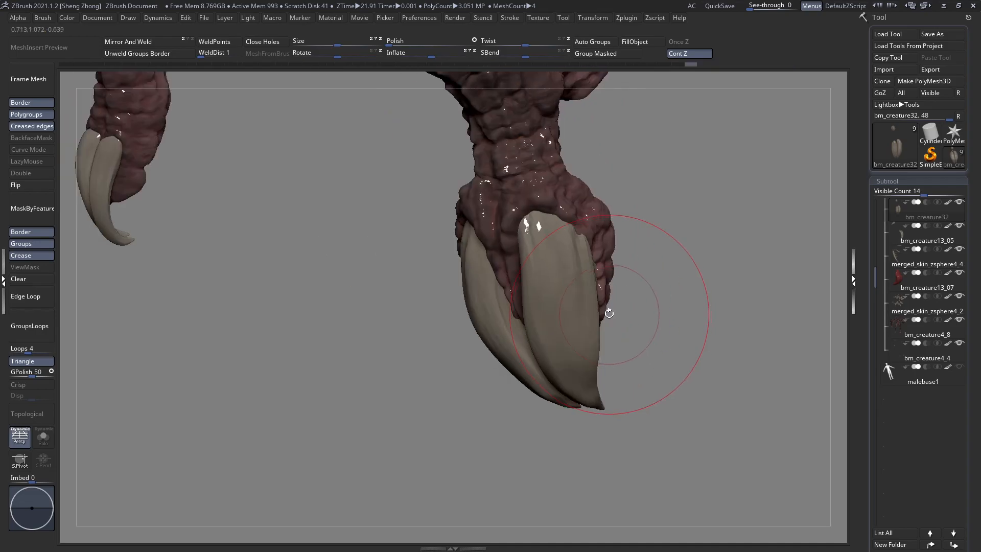
# Try the MatCap WedClay and MatCap White Cavity materials on the creature
pyautogui.press('space')
pyautogui.click(501, 374)
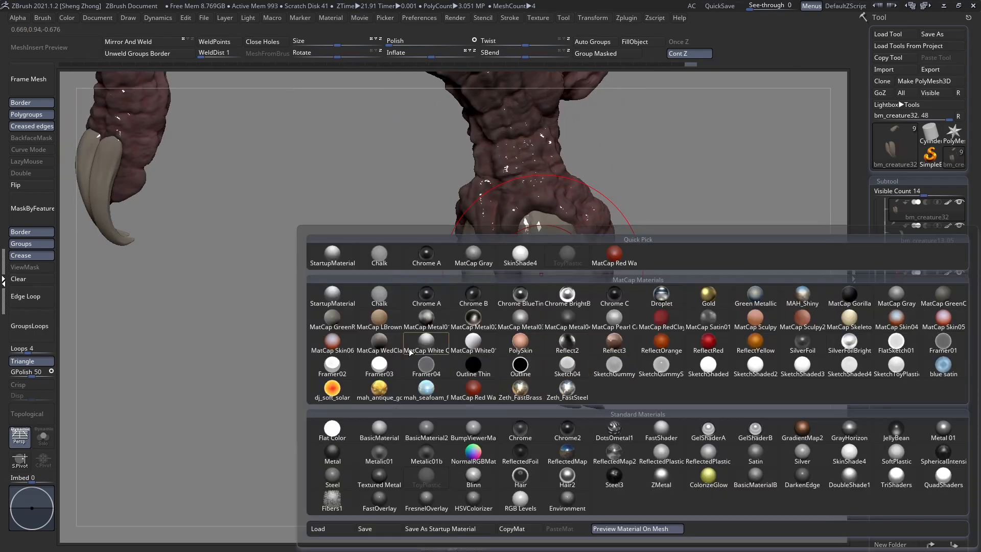
pyautogui.click(394, 350)
pyautogui.moveTo(564, 298); pyautogui.dragTo(566, 294, button='right')
pyautogui.press('space')
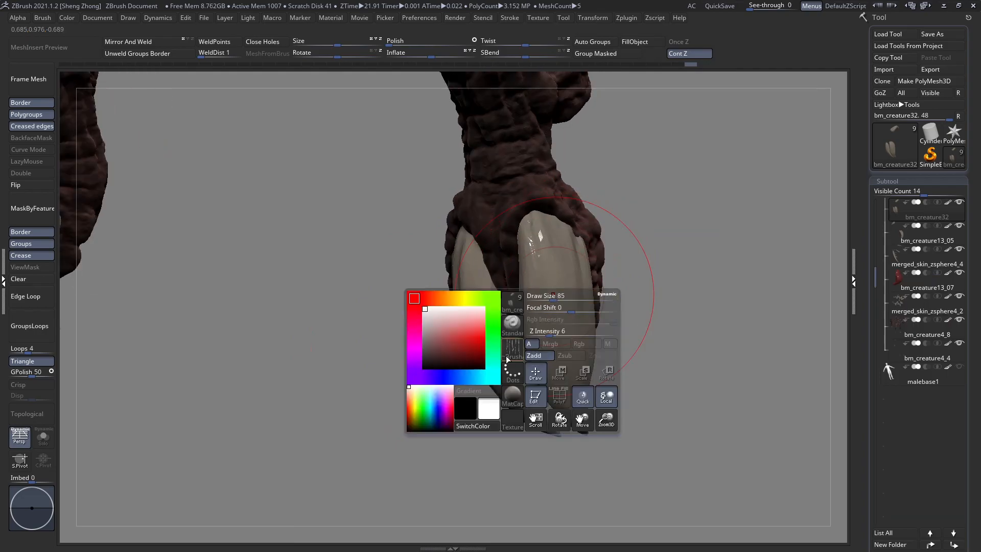
pyautogui.click(512, 394)
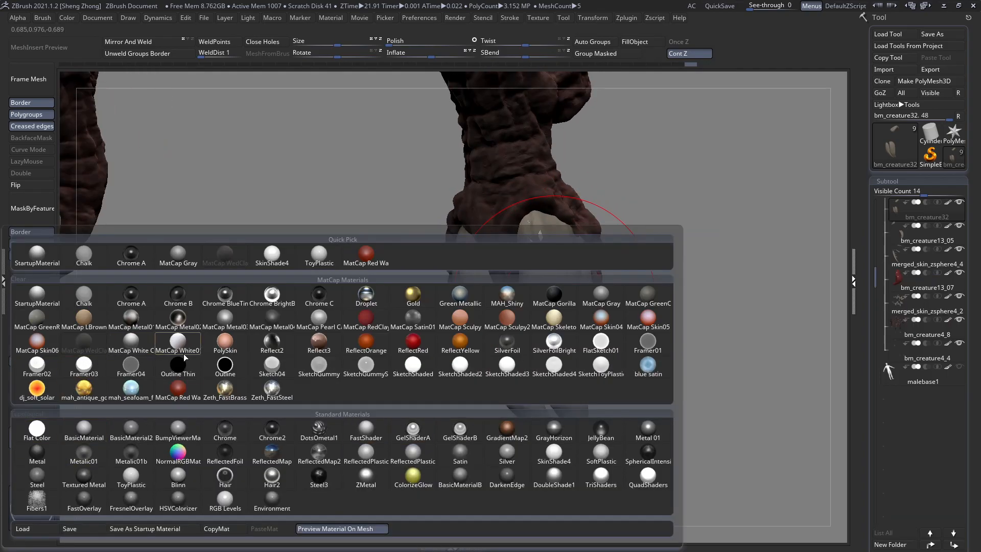
pyautogui.click(147, 351)
# Switch to the SketchShaded material and fill the claw subtool with it using the material channel
pyautogui.press('space')
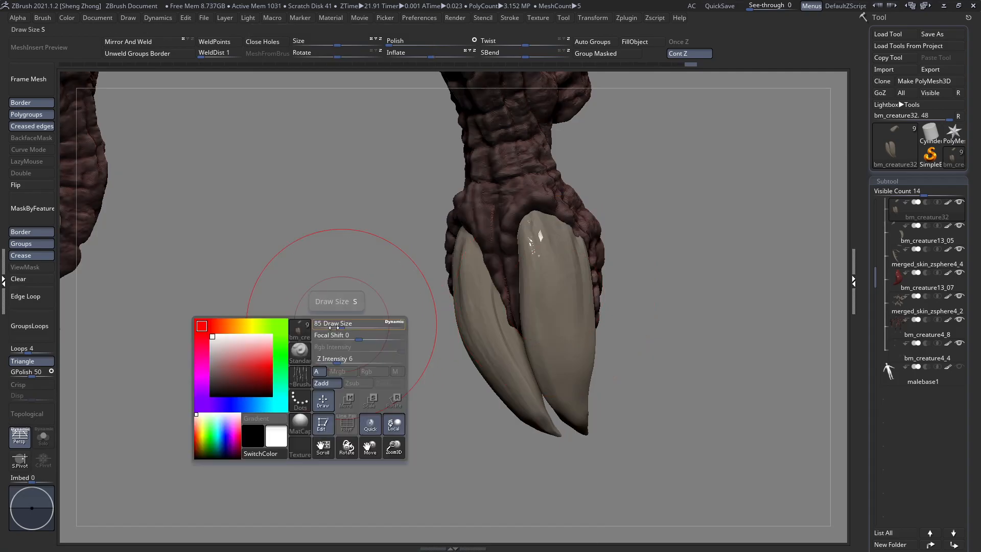
pyautogui.press('space')
pyautogui.click(205, 450)
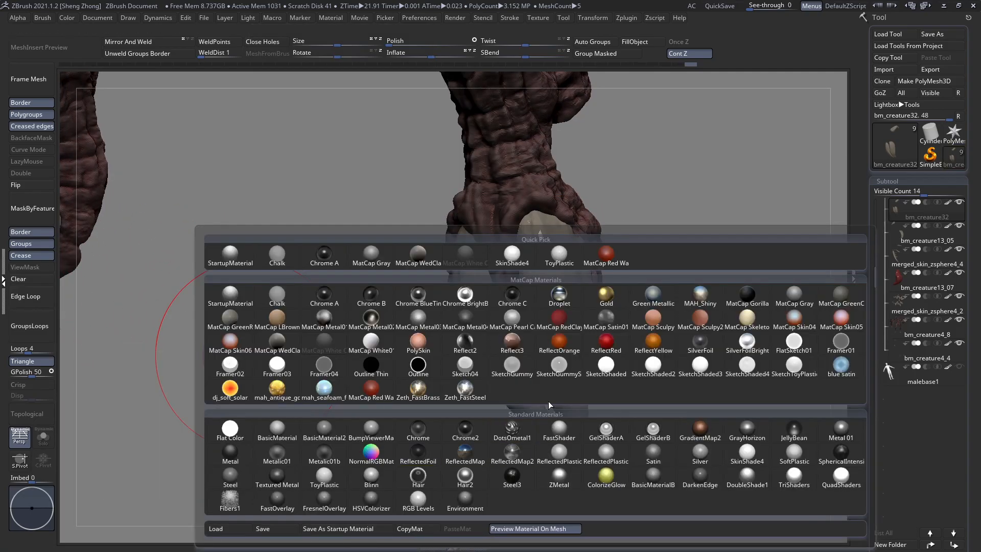
pyautogui.click(607, 379)
pyautogui.press('space')
pyautogui.click(438, 340)
pyautogui.press('space')
pyautogui.click(484, 377)
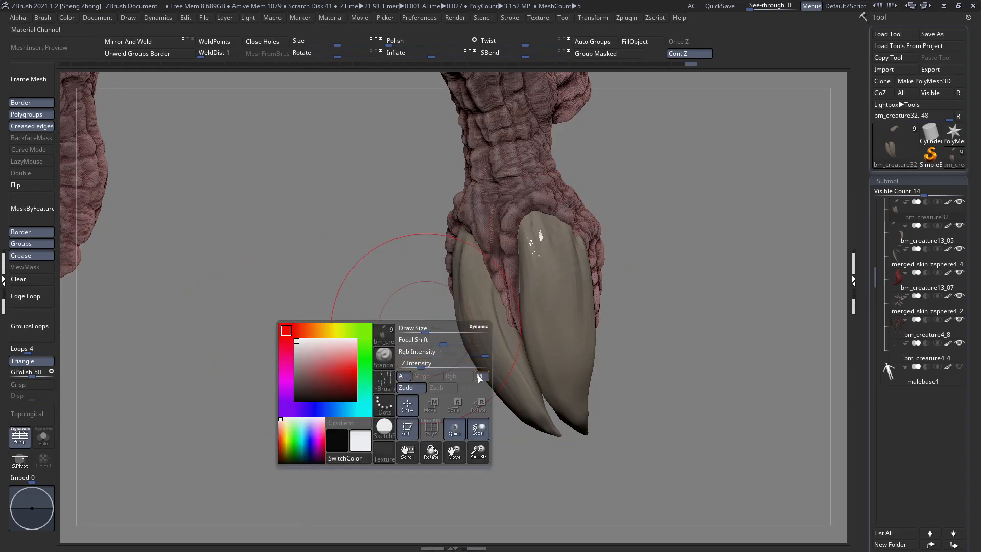
pyautogui.click(660, 46)
# Deepen and add fine lengthwise striations across the front faces of both front claws, from base to tip
pyautogui.moveTo(607, 240); pyautogui.dragTo(545, 286)
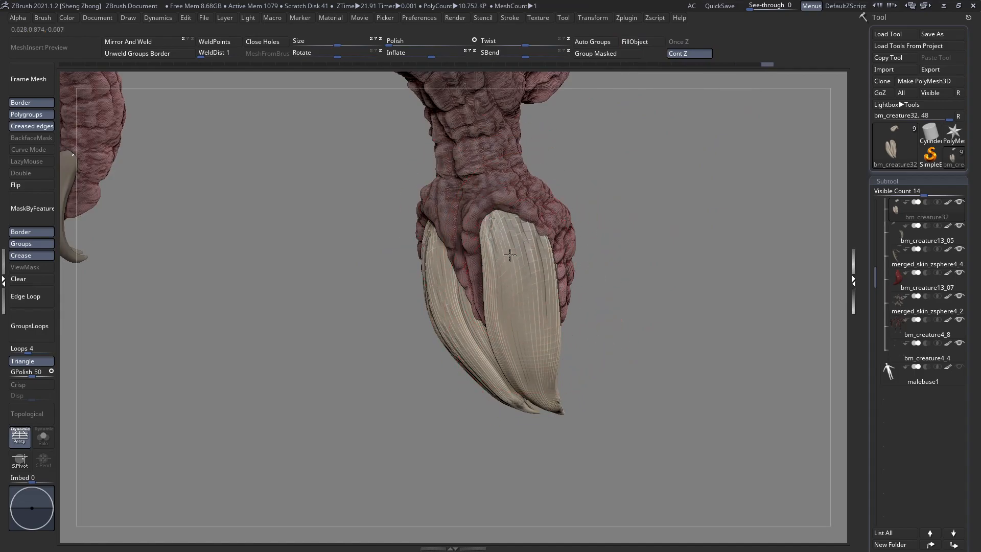
pyautogui.moveTo(521, 335)
pyautogui.mouseDown(button='right')
pyautogui.moveTo(537, 269)
pyautogui.moveTo(593, 300)
pyautogui.moveTo(623, 300)
pyautogui.moveTo(614, 308)
pyautogui.moveTo(534, 294)
pyautogui.mouseUp(button='right')
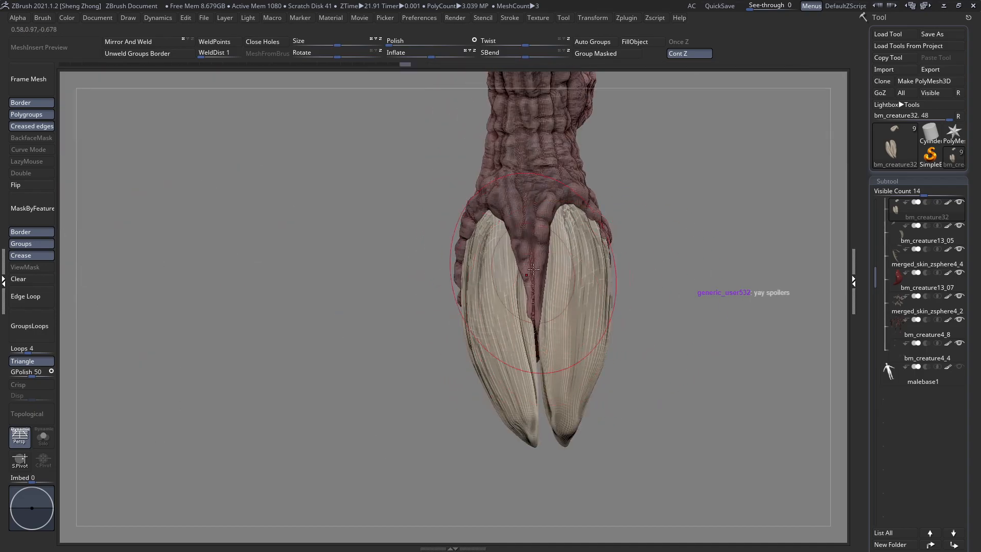
pyautogui.moveTo(573, 351); pyautogui.dragTo(578, 360, button='right')
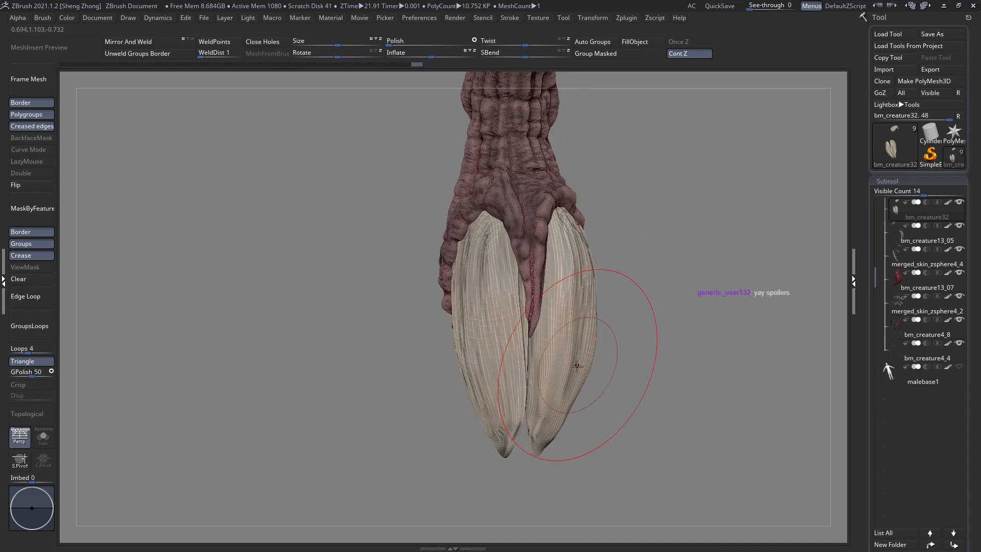
pyautogui.moveTo(514, 402)
pyautogui.keyDown('alt'); pyautogui.mouseDown(button='right')
pyautogui.moveTo(534, 341)
pyautogui.moveTo(506, 358)
pyautogui.mouseUp(button='right'); pyautogui.keyUp('alt')
pyautogui.moveTo(506, 364)
pyautogui.keyDown('shift'); pyautogui.mouseDown()
pyautogui.moveTo(519, 365)
pyautogui.moveTo(512, 324)
pyautogui.mouseUp(); pyautogui.keyUp('shift')
pyautogui.moveTo(512, 320); pyautogui.dragTo(521, 322, button='right')
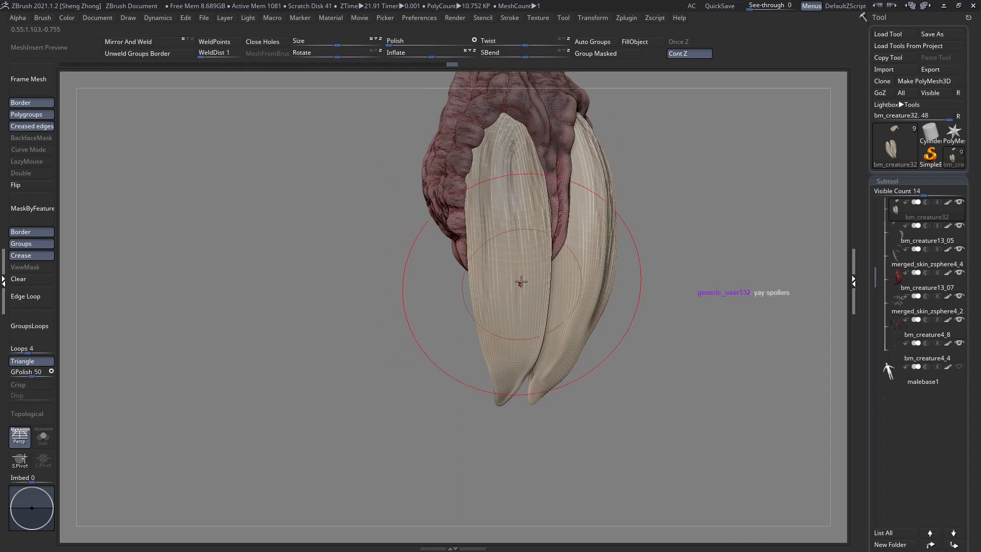
pyautogui.moveTo(517, 300); pyautogui.dragTo(532, 252, button='right')
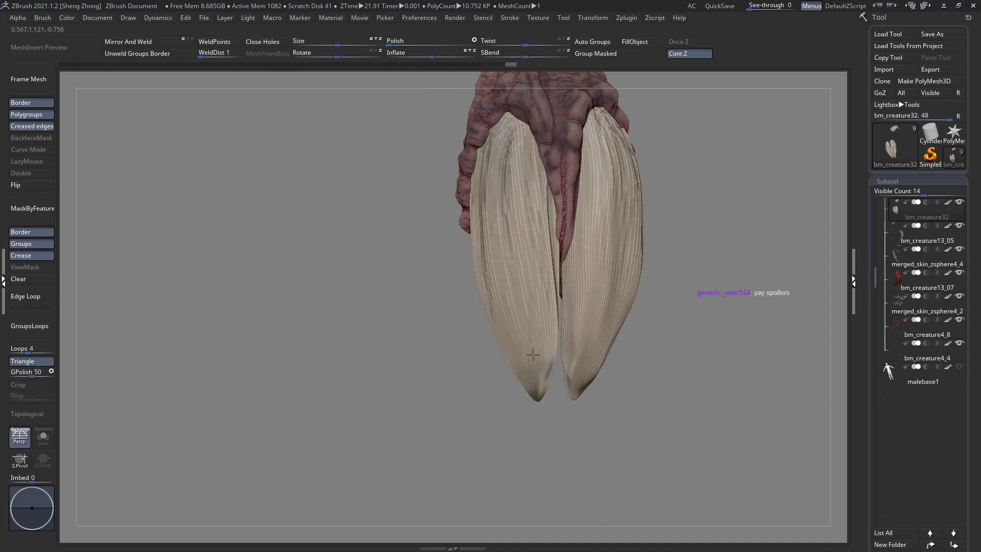
pyautogui.moveTo(533, 353)
pyautogui.mouseDown(button='right')
pyautogui.moveTo(511, 286)
pyautogui.moveTo(541, 286)
pyautogui.mouseUp(button='right')
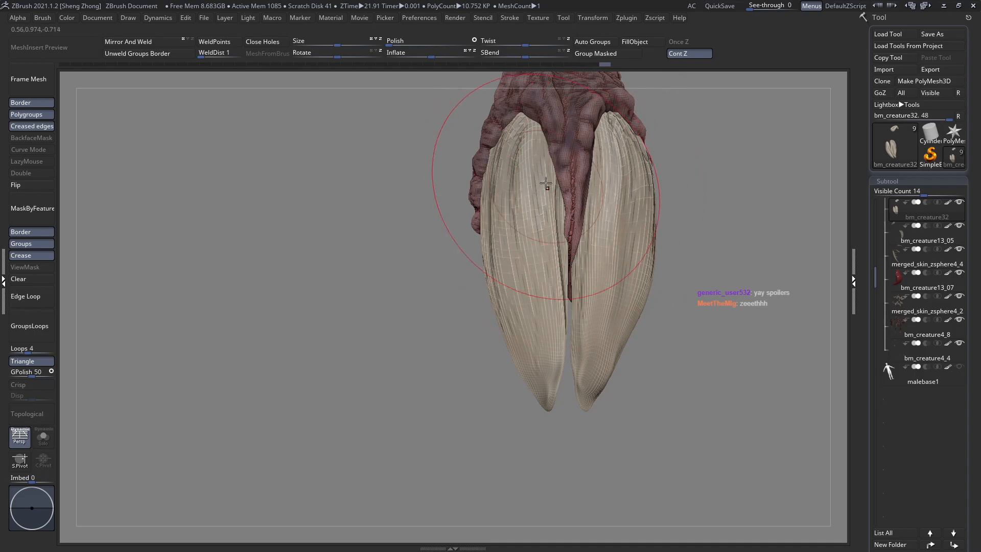
# Carry the lengthwise striations around the side of the front claws beside the fleshy toe
pyautogui.moveTo(545, 189)
pyautogui.mouseDown(button='right')
pyautogui.moveTo(480, 178)
pyautogui.moveTo(511, 207)
pyautogui.moveTo(483, 214)
pyautogui.mouseUp(button='right')
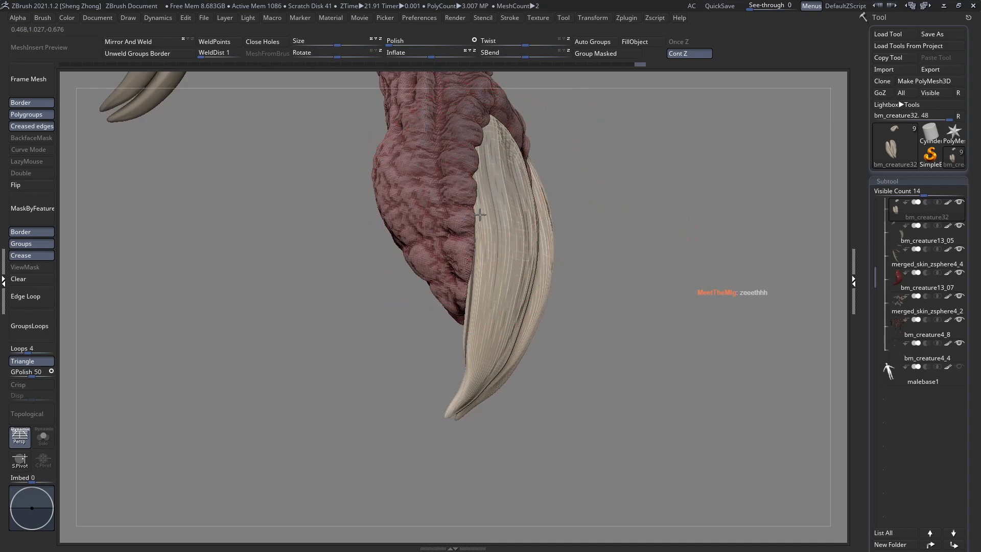
pyautogui.moveTo(488, 280); pyautogui.dragTo(537, 258, button='right')
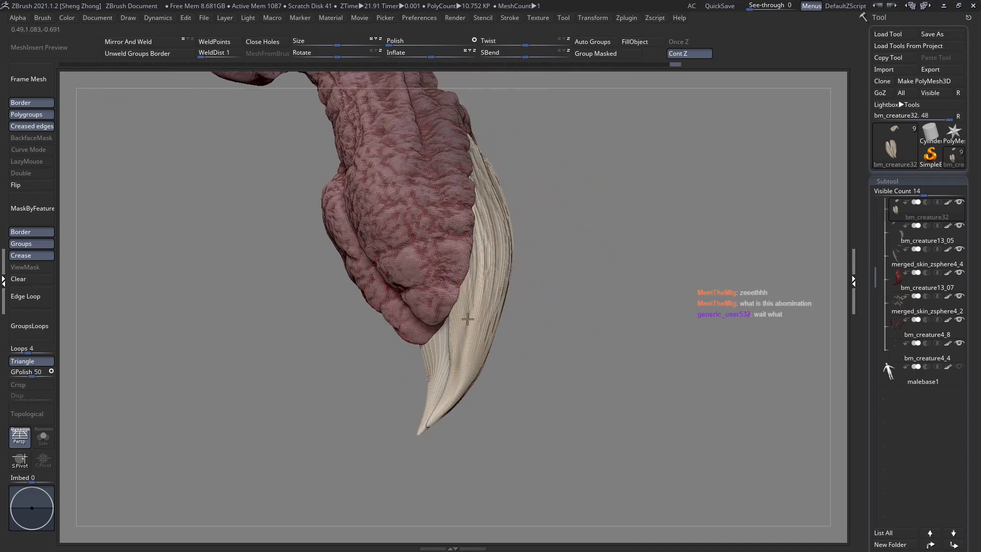
pyautogui.moveTo(471, 255); pyautogui.dragTo(462, 263, button='right')
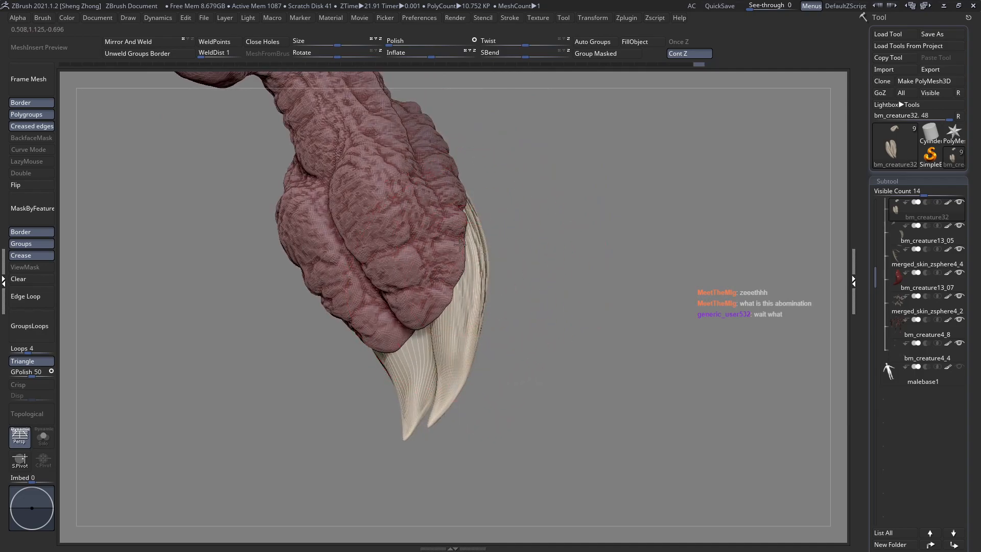
pyautogui.moveTo(480, 317)
pyautogui.mouseDown(button='right')
pyautogui.moveTo(421, 298)
pyautogui.moveTo(436, 312)
pyautogui.moveTo(446, 306)
pyautogui.mouseUp(button='right')
pyautogui.rightClick(440, 297)
# Sculpt striations on the underside of the front claws where they emerge from the toe pads
pyautogui.moveTo(438, 301); pyautogui.dragTo(428, 337, button='right')
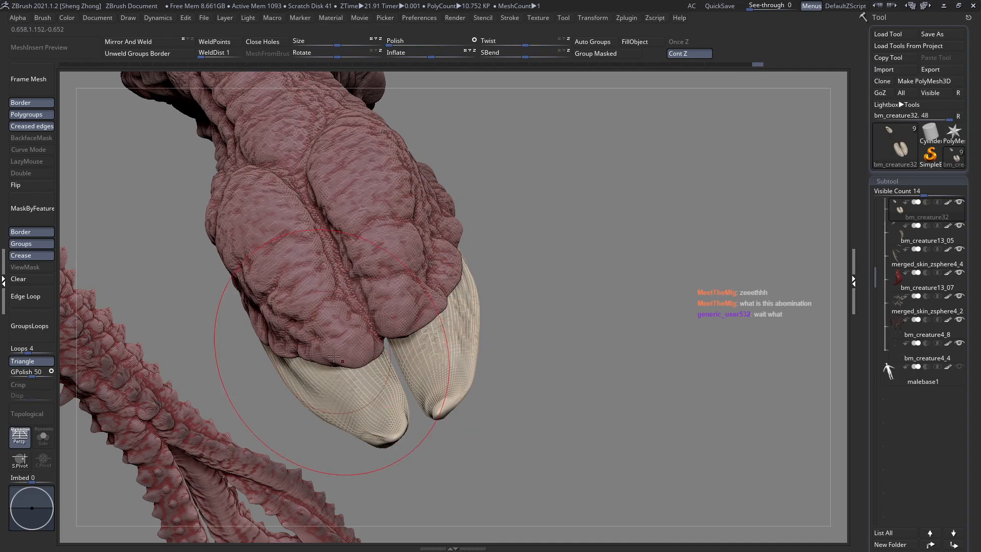
pyautogui.moveTo(322, 369); pyautogui.dragTo(337, 352, button='right')
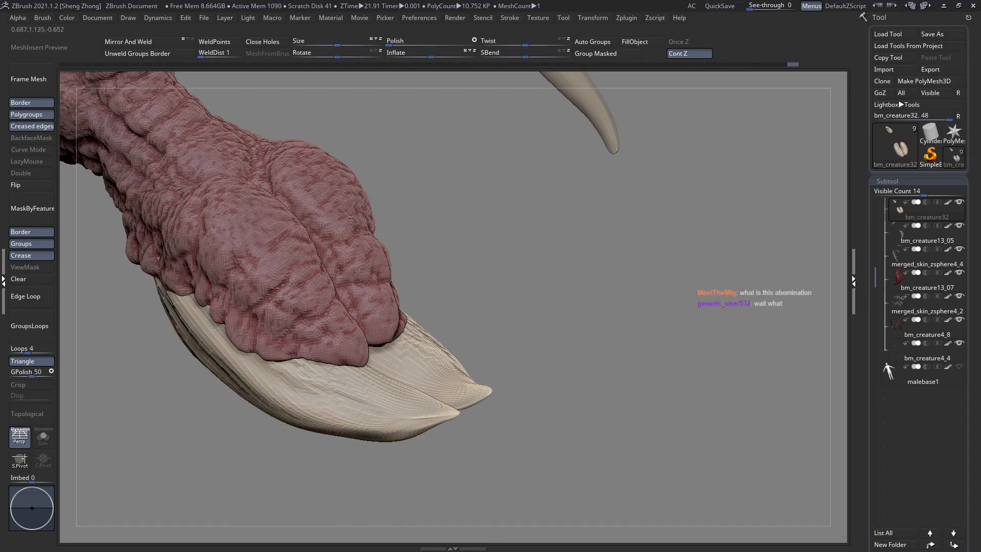
pyautogui.moveTo(350, 419); pyautogui.dragTo(372, 425, button='right')
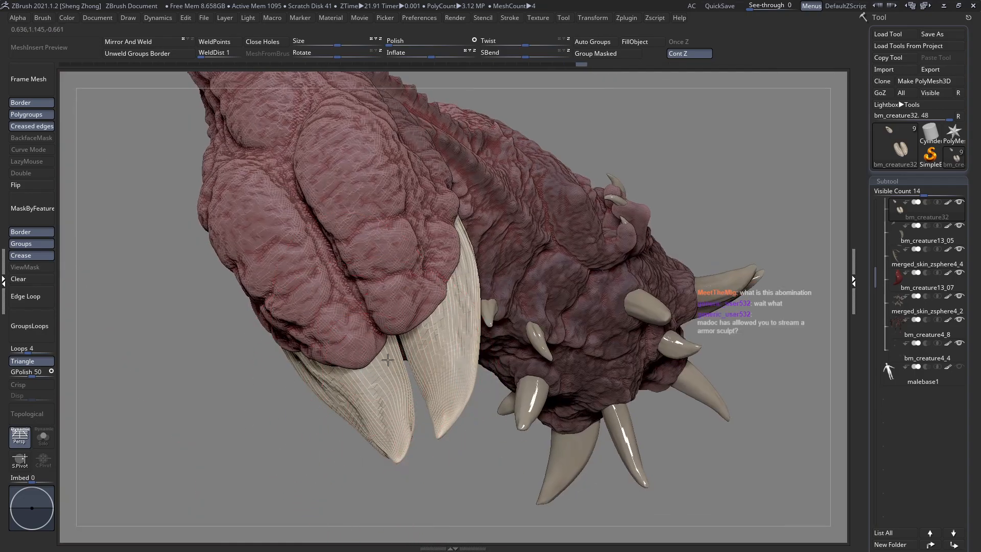
# Refine the striations along the opposite outer side and upper face of the front claws
pyautogui.moveTo(381, 352)
pyautogui.mouseDown(button='right')
pyautogui.moveTo(486, 285)
pyautogui.moveTo(460, 274)
pyautogui.moveTo(468, 296)
pyautogui.moveTo(516, 247)
pyautogui.moveTo(489, 269)
pyautogui.moveTo(535, 247)
pyautogui.moveTo(435, 263)
pyautogui.moveTo(442, 277)
pyautogui.mouseUp(button='right')
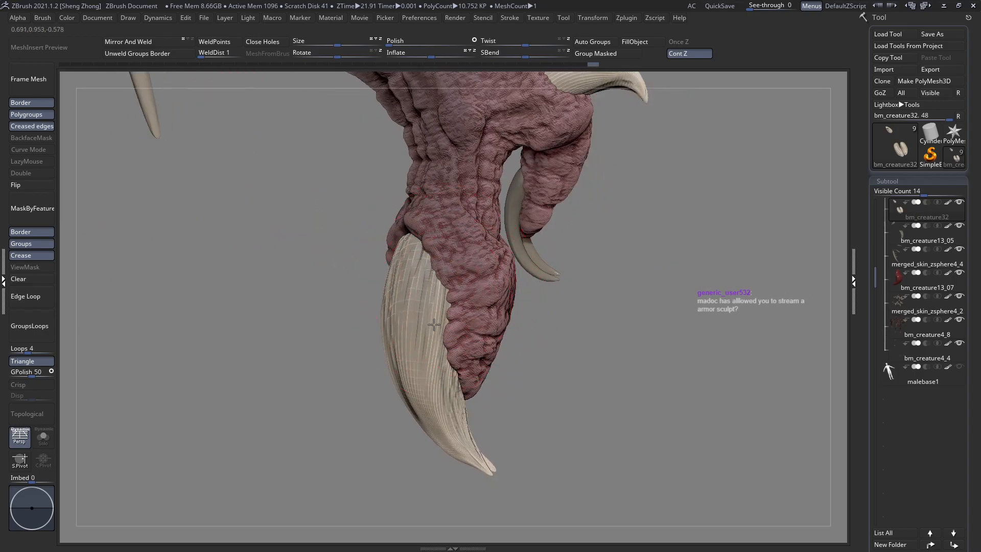
pyautogui.moveTo(456, 327)
pyautogui.mouseDown(button='right')
pyautogui.moveTo(423, 324)
pyautogui.moveTo(389, 281)
pyautogui.moveTo(382, 303)
pyautogui.moveTo(440, 267)
pyautogui.moveTo(344, 272)
pyautogui.moveTo(412, 301)
pyautogui.moveTo(460, 338)
pyautogui.mouseUp(button='right')
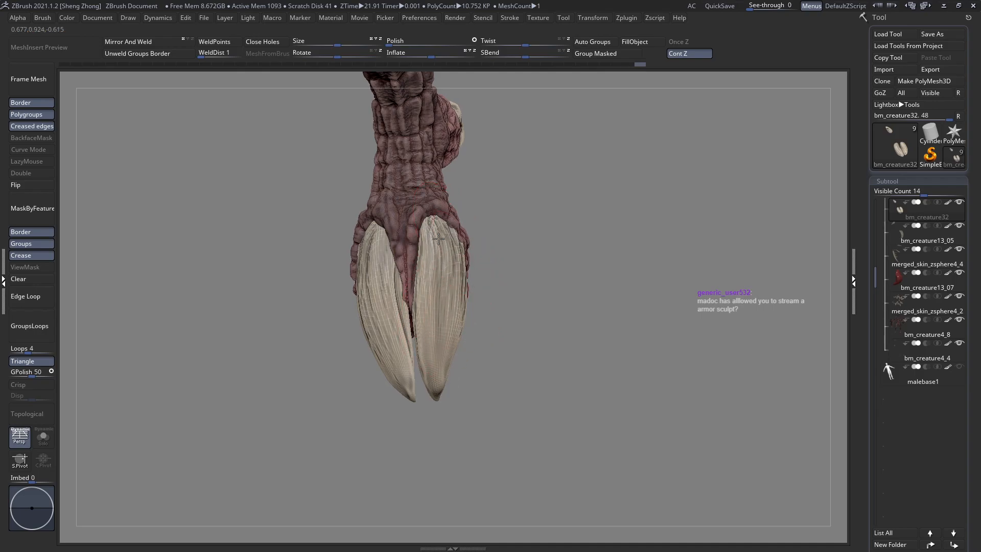
pyautogui.moveTo(439, 239); pyautogui.dragTo(429, 238, button='right')
# Sculpt fine lengthwise striations from the base over the side face of the rear claw beside the fleshy toe
pyautogui.moveTo(350, 223)
pyautogui.mouseDown(button='right')
pyautogui.moveTo(416, 280)
pyautogui.moveTo(618, 354)
pyautogui.mouseUp(button='right')
pyautogui.moveTo(441, 301)
pyautogui.keyDown('alt'); pyautogui.mouseDown(button='right')
pyautogui.moveTo(460, 280)
pyautogui.moveTo(450, 285)
pyautogui.moveTo(497, 331)
pyautogui.mouseUp(button='right'); pyautogui.keyUp('alt')
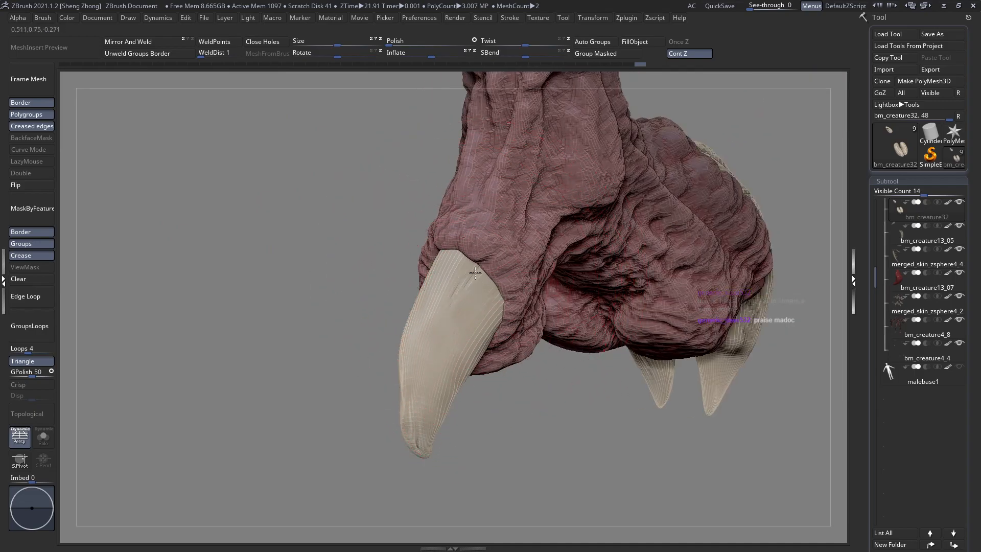
pyautogui.moveTo(465, 291); pyautogui.dragTo(480, 306)
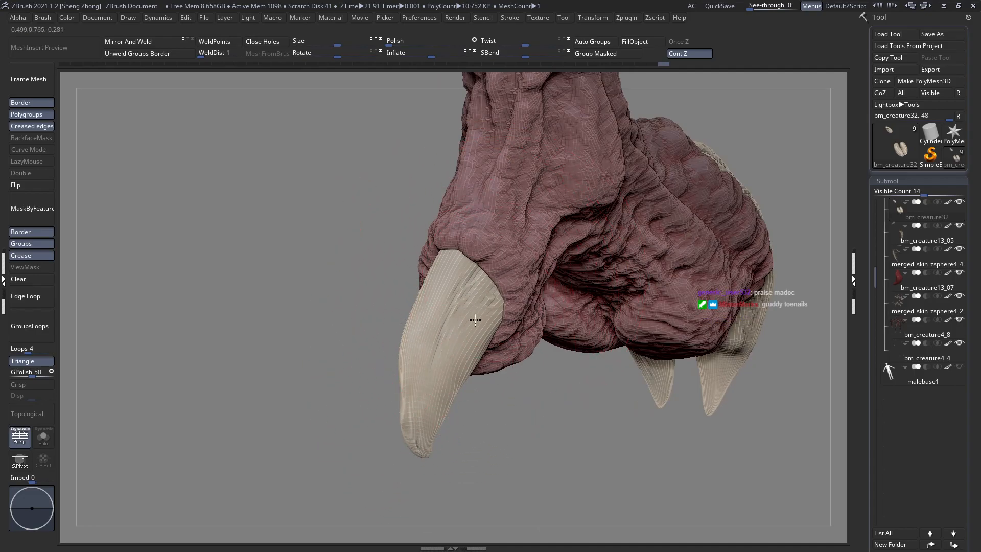
pyautogui.moveTo(450, 273); pyautogui.dragTo(477, 322, button='right')
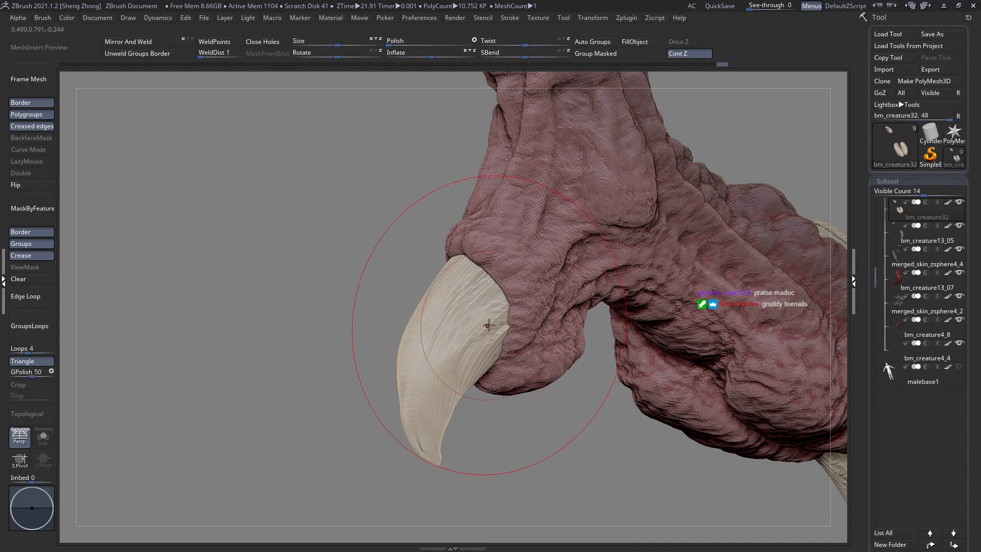
pyautogui.moveTo(482, 267); pyautogui.dragTo(468, 281, button='right')
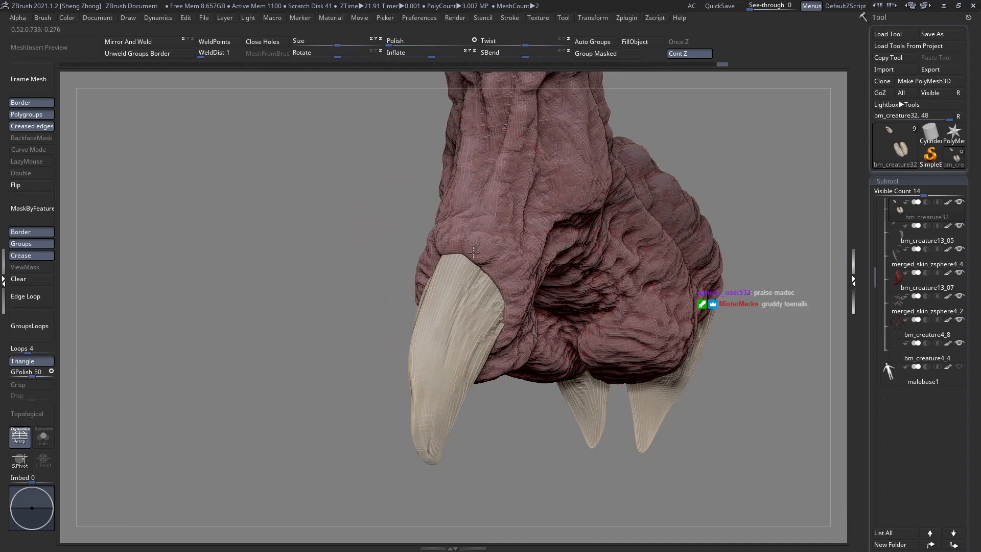
pyautogui.moveTo(462, 332); pyautogui.dragTo(447, 323, button='right')
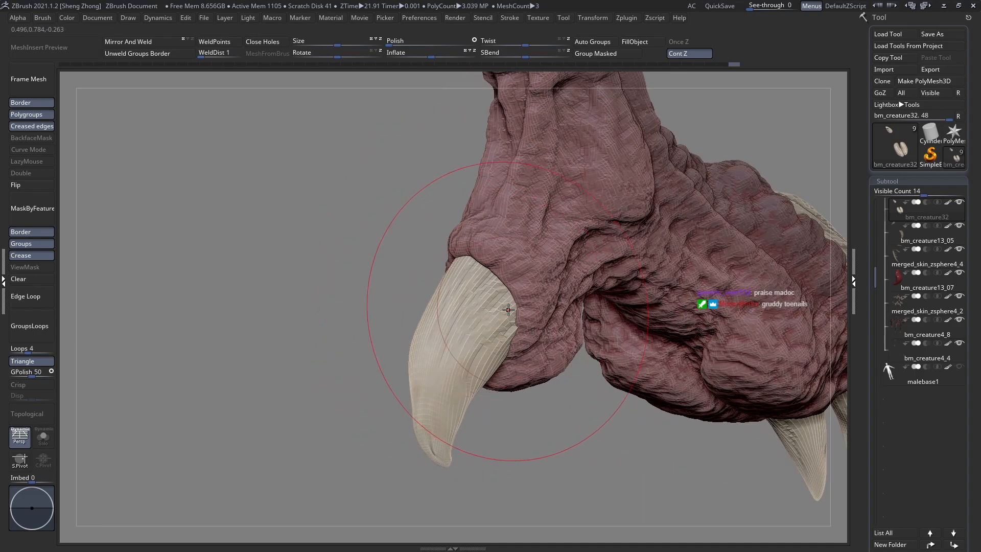
# Deepen the rear claw's side striations and carry them down its lower edge toward the tip
pyautogui.keyDown('alt'); pyautogui.moveTo(512, 300); pyautogui.dragTo(506, 228, button='right'); pyautogui.keyUp('alt')
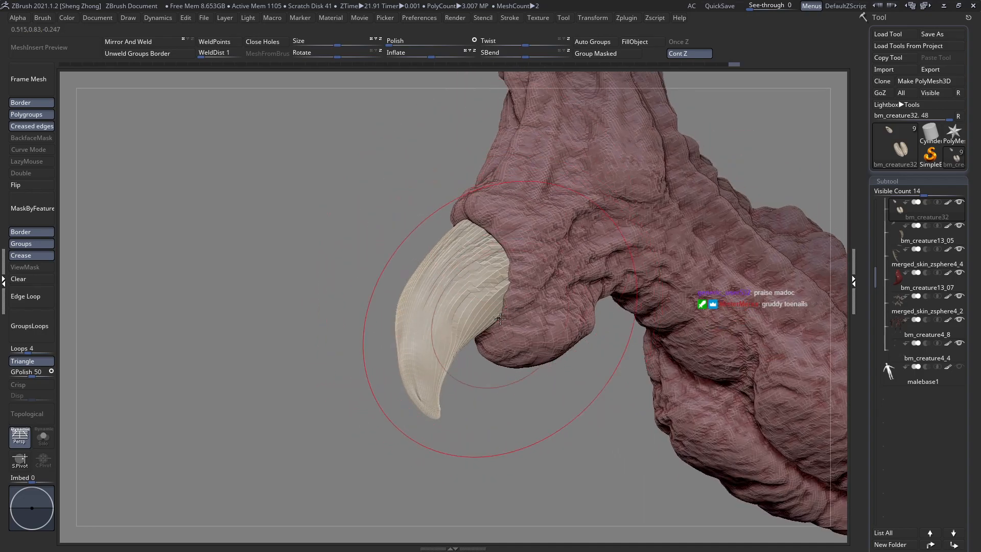
pyautogui.moveTo(496, 321); pyautogui.dragTo(491, 290, button='right')
pyautogui.moveTo(506, 349); pyautogui.dragTo(511, 264, button='right')
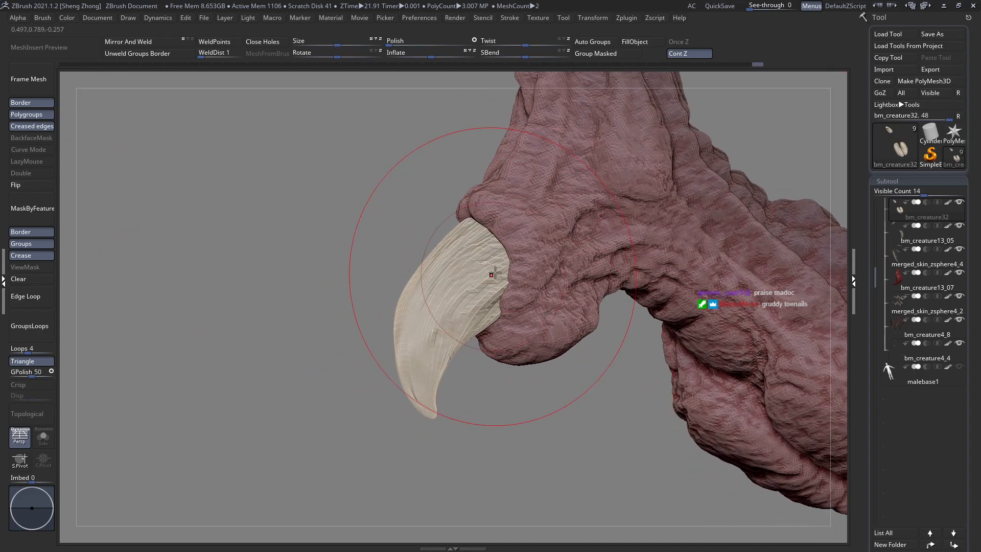
pyautogui.moveTo(455, 329)
pyautogui.mouseDown(button='right')
pyautogui.moveTo(492, 238)
pyautogui.moveTo(532, 237)
pyautogui.moveTo(457, 327)
pyautogui.moveTo(435, 260)
pyautogui.moveTo(438, 274)
pyautogui.moveTo(471, 245)
pyautogui.moveTo(480, 269)
pyautogui.mouseUp(button='right')
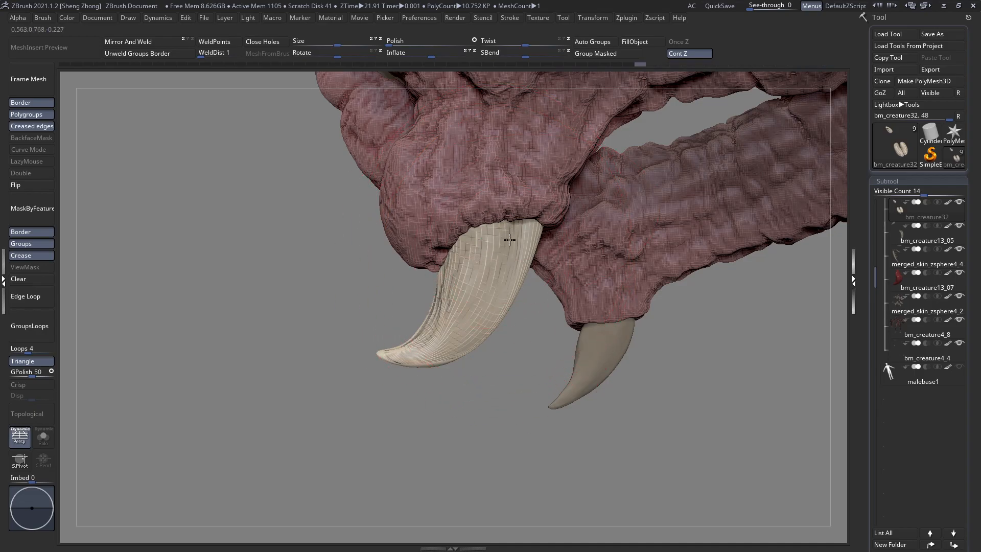
# Sculpt striations along the opposite side of the rear claw from its base, and smooth the curved tip
pyautogui.moveTo(488, 303); pyautogui.dragTo(477, 292, button='right')
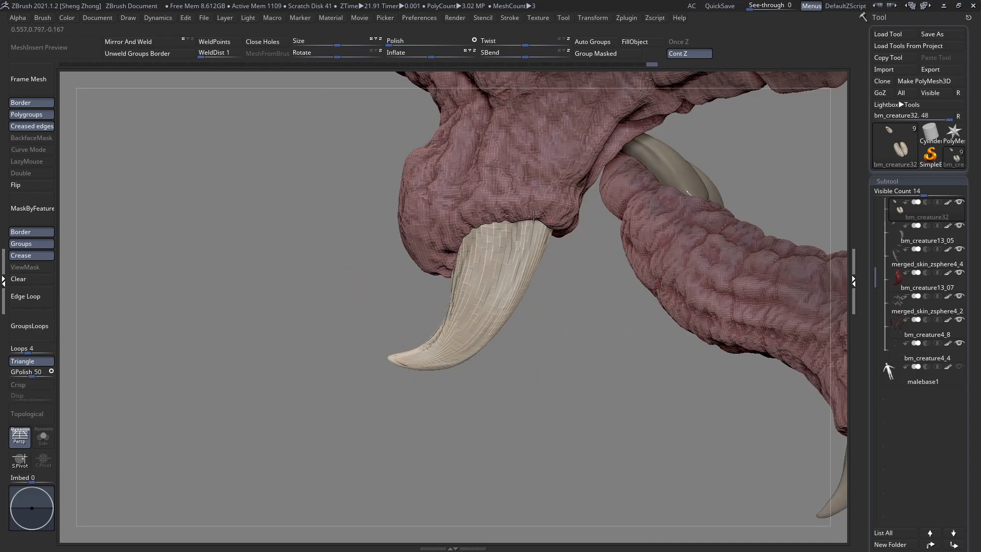
pyautogui.moveTo(510, 244)
pyautogui.mouseDown(button='right')
pyautogui.moveTo(340, 198)
pyautogui.moveTo(627, 352)
pyautogui.moveTo(515, 274)
pyautogui.moveTo(542, 267)
pyautogui.moveTo(527, 239)
pyautogui.mouseUp(button='right')
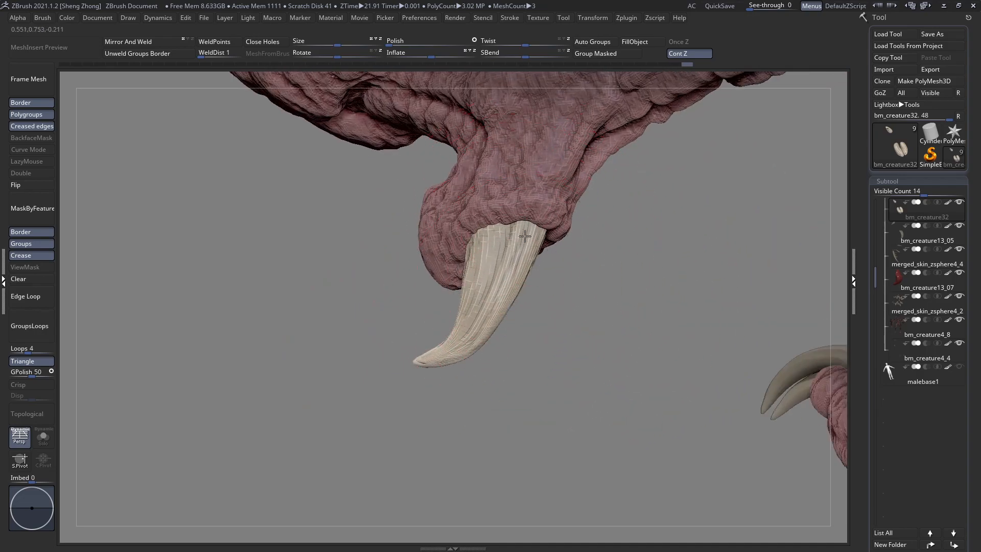
pyautogui.moveTo(511, 267)
pyautogui.mouseDown(button='right')
pyautogui.moveTo(471, 230)
pyautogui.moveTo(269, 184)
pyautogui.moveTo(519, 290)
pyautogui.mouseUp(button='right')
pyautogui.moveTo(660, 374)
pyautogui.keyDown('ctrl'); pyautogui.mouseDown(button='right')
pyautogui.moveTo(456, 329)
pyautogui.moveTo(424, 311)
pyautogui.mouseUp(button='right'); pyautogui.keyUp('ctrl')
pyautogui.press('space')
pyautogui.moveTo(464, 304); pyautogui.dragTo(461, 302)
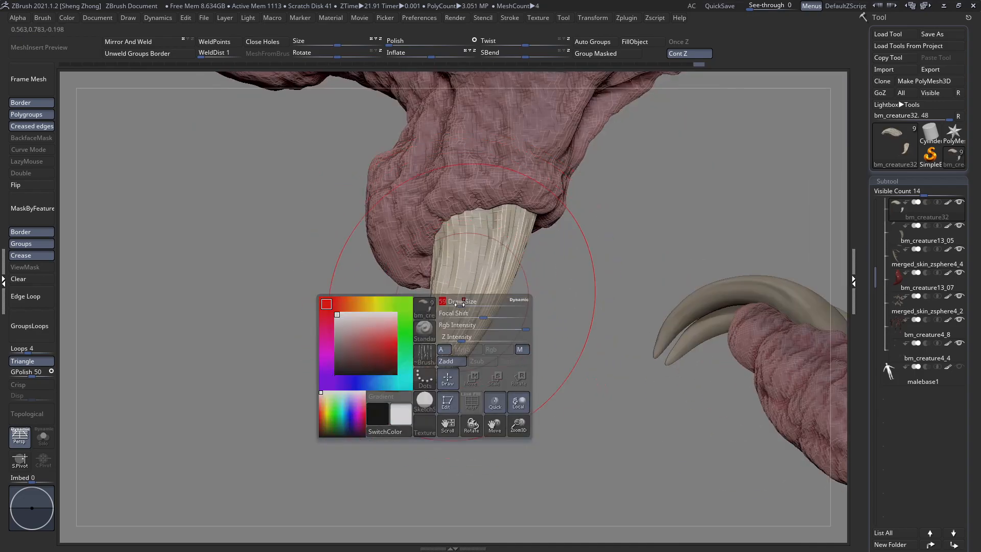
pyautogui.press('space')
pyautogui.keyDown('shift'); pyautogui.moveTo(428, 375); pyautogui.dragTo(389, 385); pyautogui.keyUp('shift')
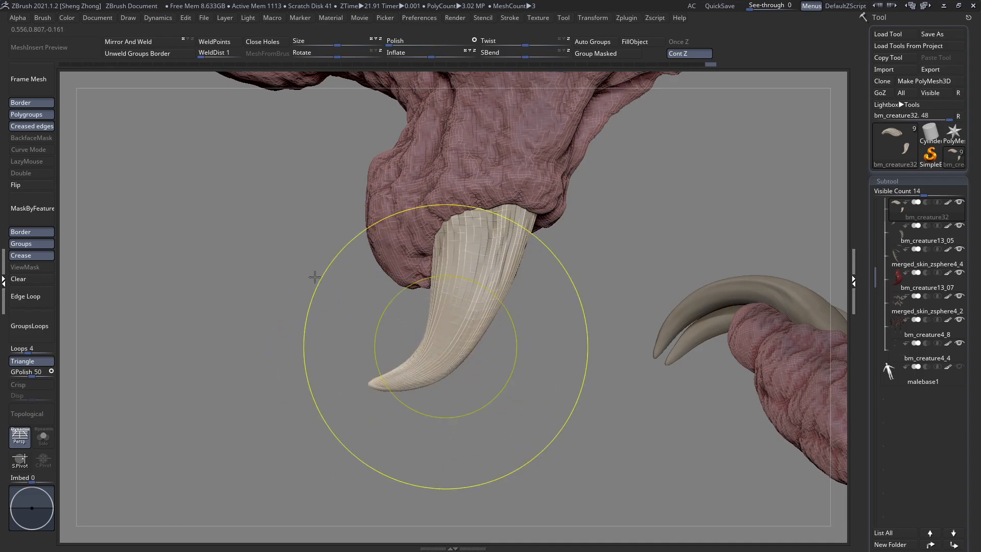
# Add lengthwise striations to the front face of the rear claw, undoing an unwanted change
pyautogui.keyDown('ctrl'); pyautogui.moveTo(314, 277); pyautogui.dragTo(358, 287, button='right'); pyautogui.keyUp('ctrl')
pyautogui.moveTo(358, 286); pyautogui.dragTo(469, 262)
pyautogui.keyDown('ctrl'); pyautogui.moveTo(470, 262); pyautogui.dragTo(571, 335, button='right'); pyautogui.keyUp('ctrl')
pyautogui.moveTo(392, 255)
pyautogui.keyDown('ctrl'); pyautogui.mouseDown(button='right')
pyautogui.moveTo(414, 274)
pyautogui.moveTo(409, 302)
pyautogui.moveTo(405, 228)
pyautogui.moveTo(419, 199)
pyautogui.mouseUp(button='right'); pyautogui.keyUp('ctrl')
pyautogui.hotkey('shift', 'f')
pyautogui.hotkey('ctrl', 'z')
pyautogui.moveTo(395, 268)
pyautogui.mouseDown(button='right')
pyautogui.moveTo(390, 257)
pyautogui.moveTo(392, 283)
pyautogui.mouseUp(button='right')
# Reshape the rear claw's shaft and tip with the Move brush
pyautogui.rightClick(398, 262)
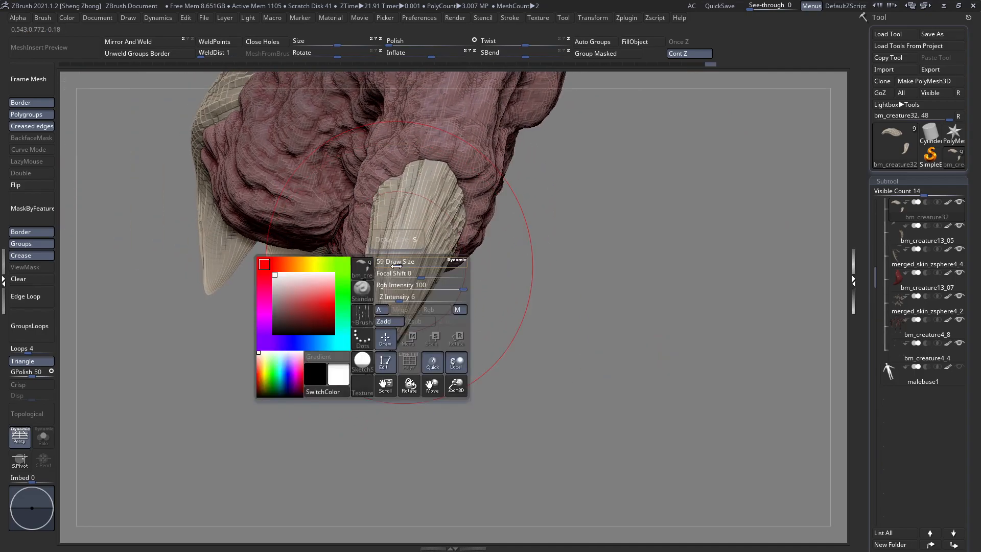
pyautogui.click(362, 290)
pyautogui.press('m')
pyautogui.press('v')
pyautogui.rightClick(391, 295)
pyautogui.click(384, 297)
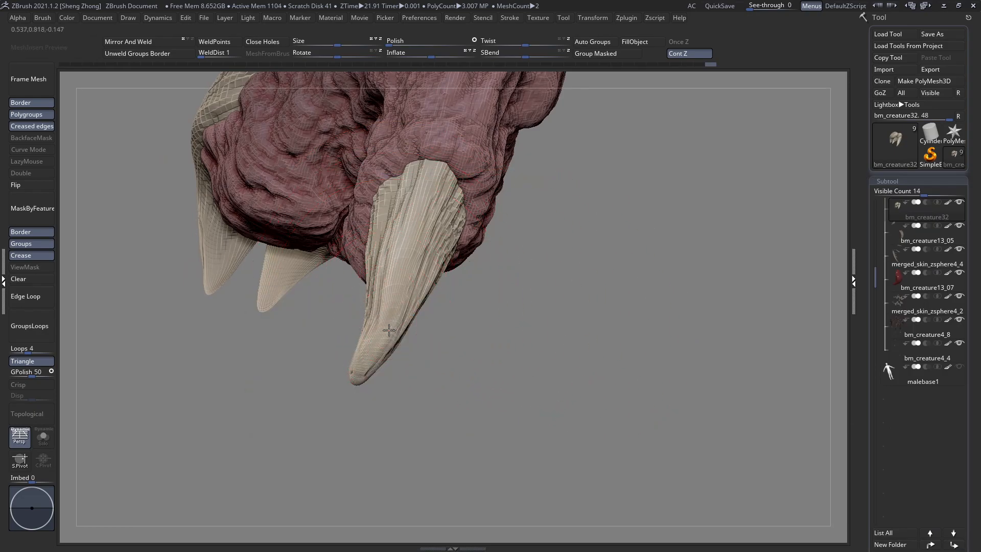
pyautogui.moveTo(392, 267)
pyautogui.mouseDown()
pyautogui.moveTo(425, 208)
pyautogui.moveTo(404, 231)
pyautogui.mouseUp()
pyautogui.rightClick(423, 173)
pyautogui.moveTo(403, 232); pyautogui.dragTo(386, 314, button='right')
pyautogui.moveTo(394, 267); pyautogui.dragTo(398, 303)
pyautogui.moveTo(399, 303)
pyautogui.mouseDown(button='right')
pyautogui.moveTo(382, 290)
pyautogui.moveTo(395, 308)
pyautogui.moveTo(410, 290)
pyautogui.mouseUp(button='right')
pyautogui.rightClick(412, 290)
pyautogui.moveTo(413, 290); pyautogui.dragTo(420, 302)
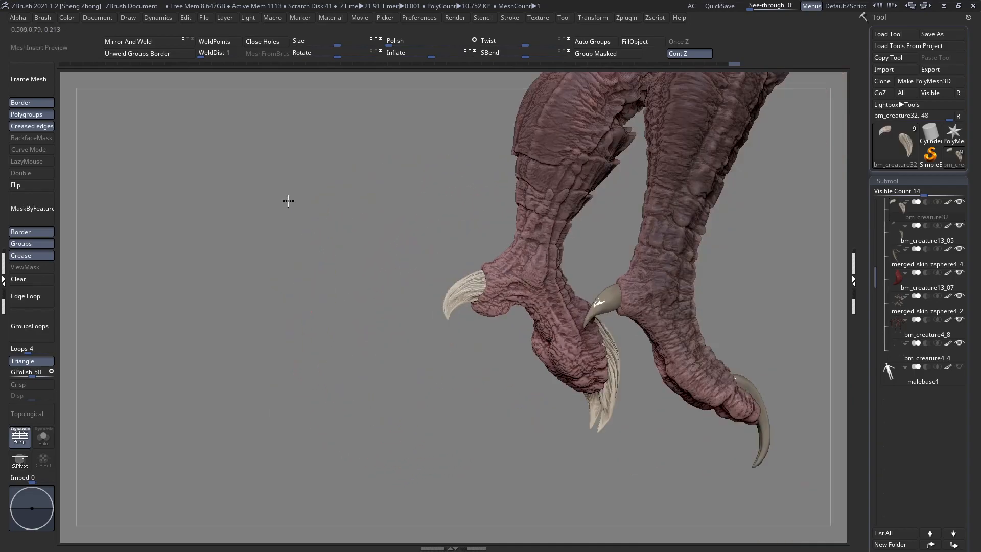
# Adjust the outline of the two front claws toward their tips with the Move brush at a draw size of about 56
pyautogui.moveTo(520, 325); pyautogui.dragTo(403, 309, button='right')
pyautogui.moveTo(634, 421)
pyautogui.keyDown('alt'); pyautogui.mouseDown(button='right')
pyautogui.moveTo(535, 283)
pyautogui.moveTo(475, 277)
pyautogui.moveTo(503, 273)
pyautogui.moveTo(482, 236)
pyautogui.mouseUp(button='right'); pyautogui.keyUp('alt')
pyautogui.rightClick(486, 234)
pyautogui.moveTo(486, 235); pyautogui.dragTo(477, 237)
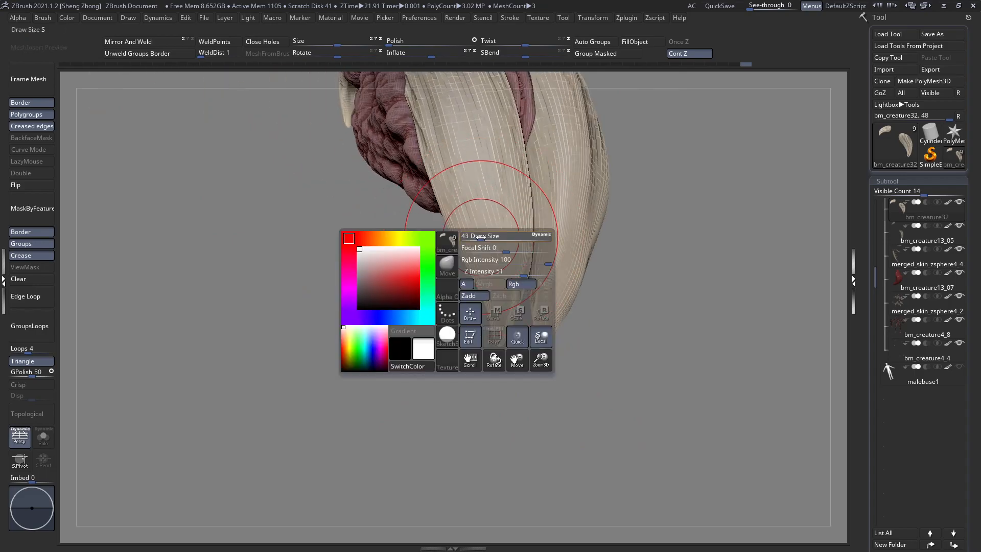
pyautogui.moveTo(466, 251); pyautogui.dragTo(464, 255, button='right')
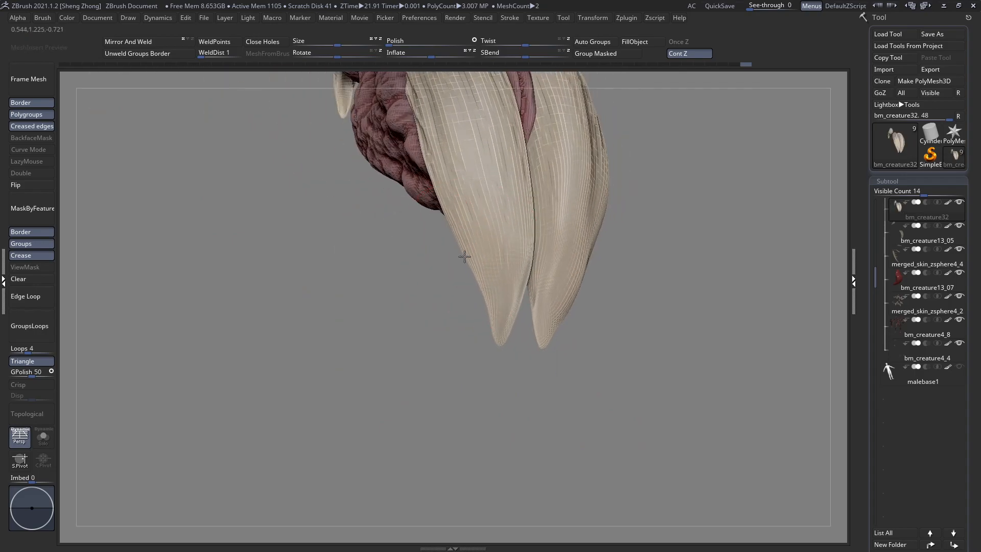
pyautogui.keyDown('alt'); pyautogui.moveTo(457, 220); pyautogui.dragTo(470, 307, button='right'); pyautogui.keyUp('alt')
pyautogui.rightClick(467, 266)
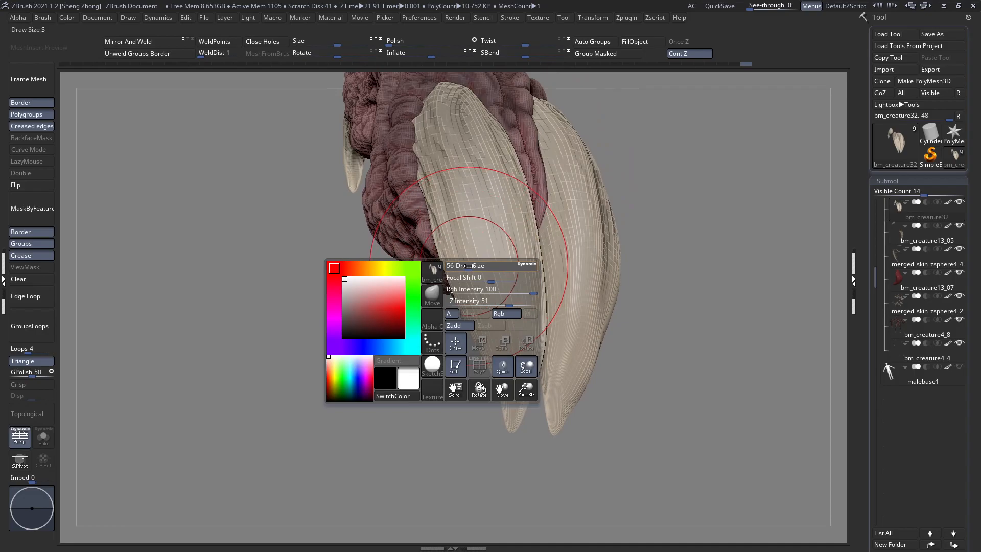
pyautogui.moveTo(476, 338)
pyautogui.keyDown('ctrl'); pyautogui.mouseDown(button='right')
pyautogui.moveTo(390, 239)
pyautogui.moveTo(480, 311)
pyautogui.moveTo(506, 284)
pyautogui.moveTo(581, 332)
pyautogui.moveTo(491, 337)
pyautogui.moveTo(539, 306)
pyautogui.mouseUp(button='right'); pyautogui.keyUp('ctrl')
pyautogui.moveTo(533, 303); pyautogui.dragTo(526, 299)
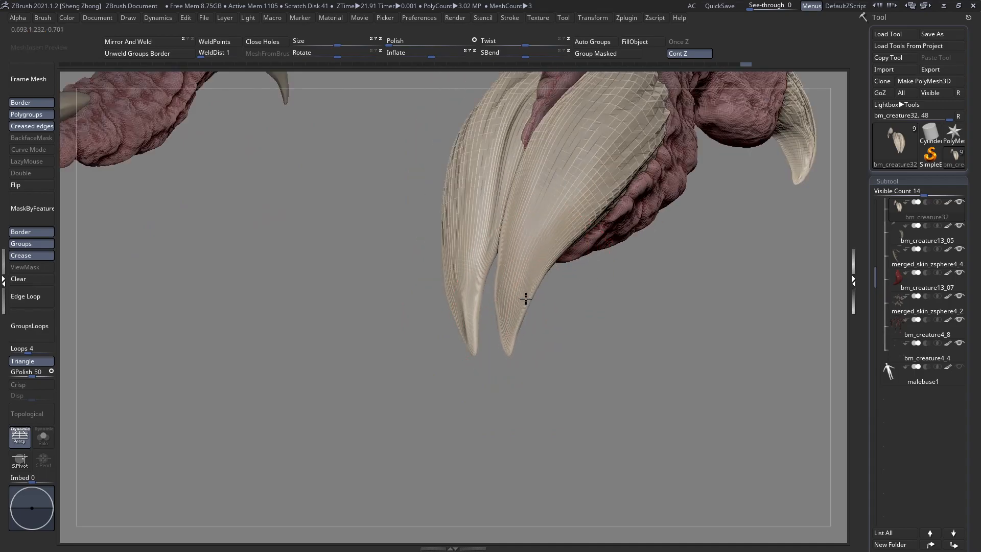
# Refine the curve and tips of the front claws from the opposite side with the Move brush
pyautogui.moveTo(525, 294); pyautogui.dragTo(536, 282, button='right')
pyautogui.rightClick(470, 324)
pyautogui.moveTo(500, 300); pyautogui.dragTo(513, 299)
pyautogui.moveTo(513, 300)
pyautogui.mouseDown(button='right')
pyautogui.moveTo(471, 300)
pyautogui.moveTo(479, 279)
pyautogui.mouseUp(button='right')
pyautogui.rightClick(480, 279)
pyautogui.moveTo(481, 279); pyautogui.dragTo(492, 279)
pyautogui.moveTo(495, 344)
pyautogui.mouseDown(button='right')
pyautogui.moveTo(505, 332)
pyautogui.moveTo(371, 252)
pyautogui.moveTo(332, 271)
pyautogui.moveTo(392, 286)
pyautogui.moveTo(517, 261)
pyautogui.moveTo(478, 286)
pyautogui.moveTo(501, 252)
pyautogui.moveTo(520, 302)
pyautogui.mouseUp(button='right')
# Select the other foot's claw subtool, bm_creature13_05, and fill it with the cream finish of the detailed claws
pyautogui.hotkey('shift', 'f')
pyautogui.hotkey('shift', 'f')
pyautogui.press('space')
pyautogui.click(322, 345)
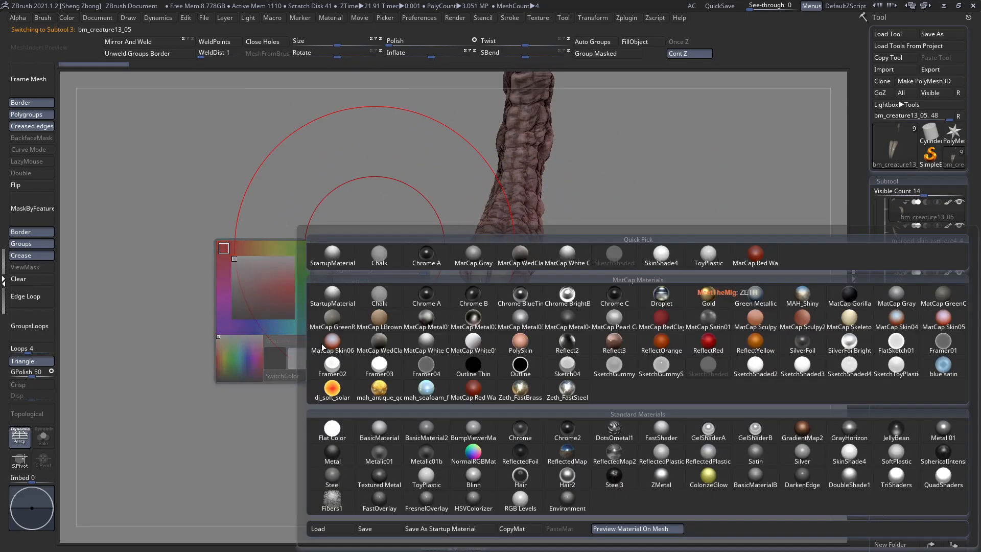
pyautogui.press('space')
pyautogui.hotkey('shift', 'f')
pyautogui.press('space')
pyautogui.hotkey('shift', 'f')
pyautogui.click(632, 46)
pyautogui.keyDown('ctrl'); pyautogui.moveTo(463, 255); pyautogui.dragTo(482, 309, button='right'); pyautogui.keyUp('ctrl')
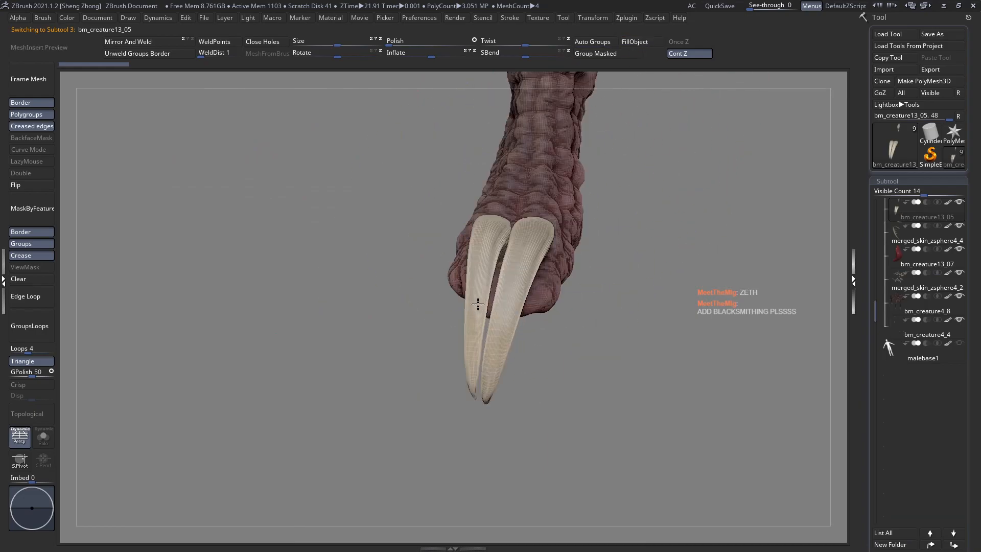
# Sculpt lengthwise striations at the bases of this foot's two front claws with the Standard brush
pyautogui.moveTo(399, 278); pyautogui.dragTo(332, 310, button='right')
pyautogui.press('space')
pyautogui.click(334, 284)
pyautogui.press('s')
pyautogui.press('t')
pyautogui.press('space')
pyautogui.moveTo(491, 209)
pyautogui.mouseDown()
pyautogui.moveTo(466, 209)
pyautogui.moveTo(461, 186)
pyautogui.moveTo(478, 197)
pyautogui.mouseUp()
pyautogui.press('space')
pyautogui.moveTo(477, 198)
pyautogui.mouseDown(button='right')
pyautogui.moveTo(475, 229)
pyautogui.moveTo(484, 232)
pyautogui.mouseUp(button='right')
pyautogui.hotkey('ctrl', 'z')
pyautogui.moveTo(482, 210); pyautogui.dragTo(488, 184, button='right')
pyautogui.press('space')
pyautogui.moveTo(489, 199); pyautogui.dragTo(505, 200)
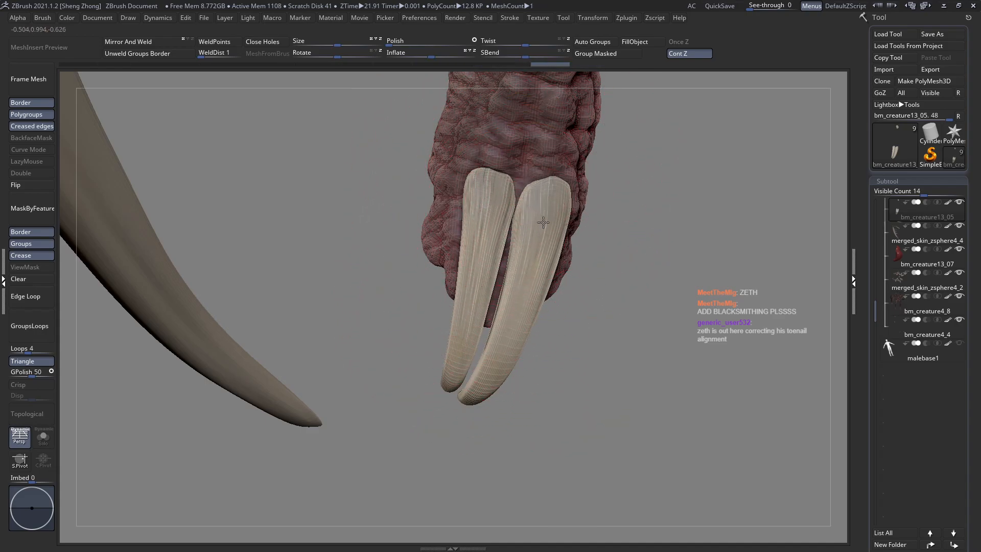
# Carry the striations down the front and side faces of this foot's two front claws to their tips
pyautogui.moveTo(534, 284); pyautogui.dragTo(522, 275, button='right')
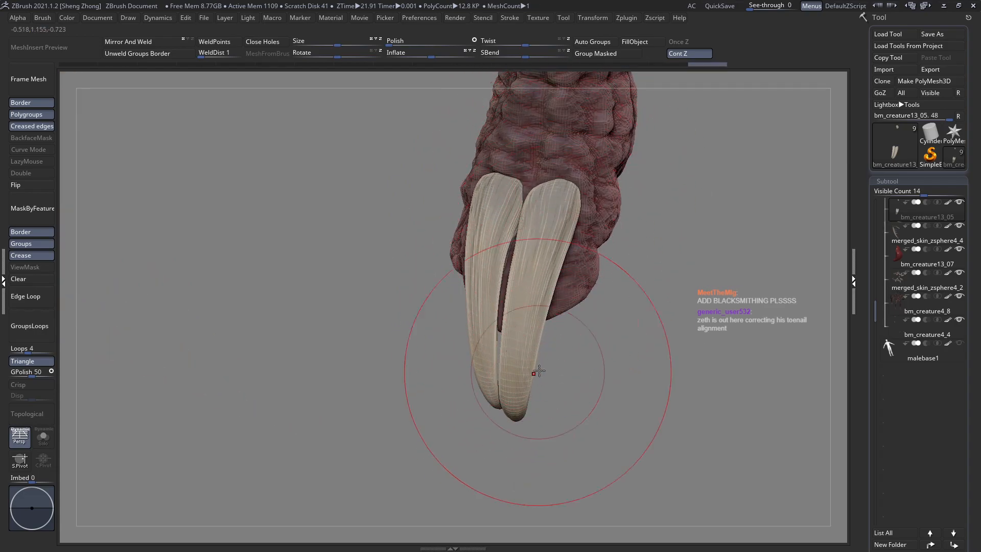
pyautogui.moveTo(513, 364); pyautogui.dragTo(516, 337, button='right')
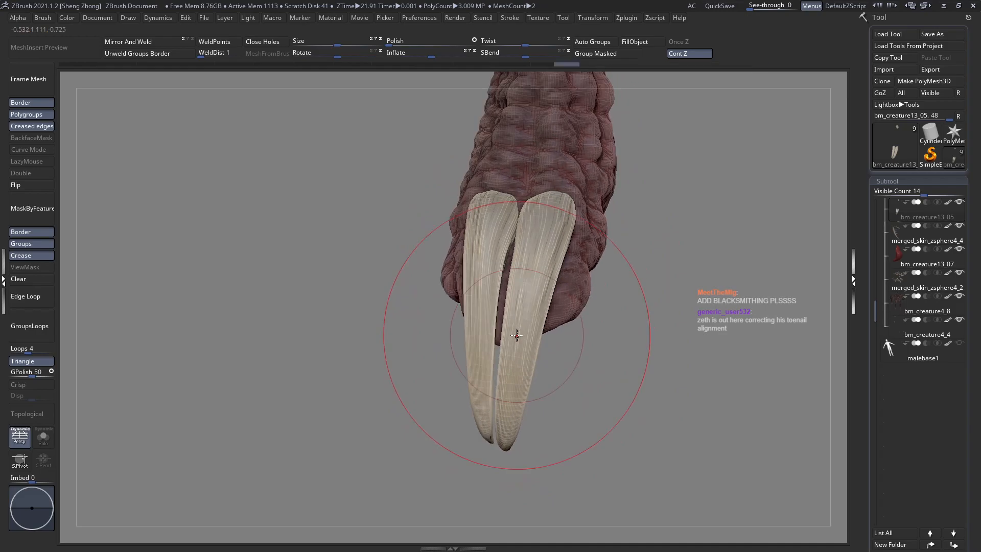
pyautogui.keyDown('ctrl'); pyautogui.moveTo(517, 372); pyautogui.dragTo(517, 331, button='right'); pyautogui.keyUp('ctrl')
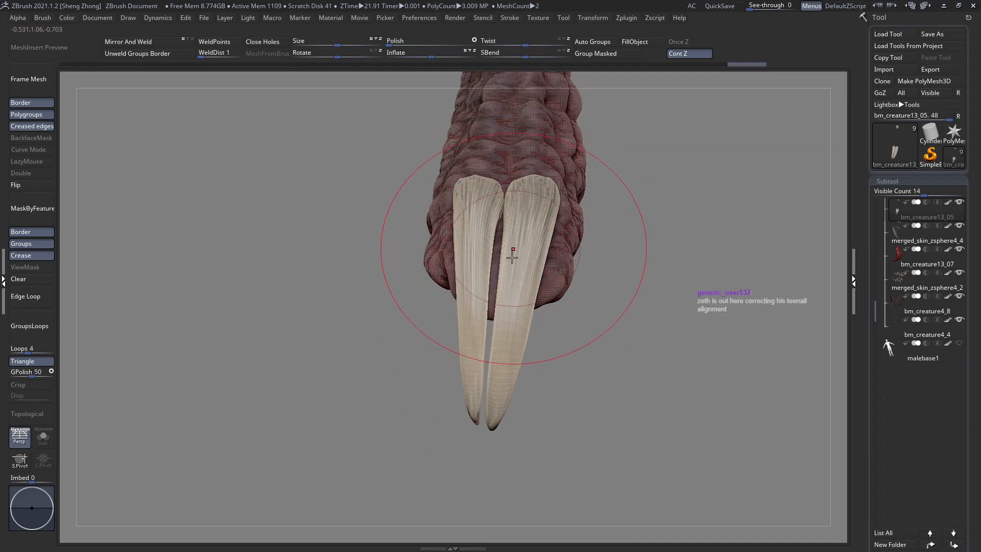
pyautogui.moveTo(484, 346)
pyautogui.mouseDown(button='right')
pyautogui.moveTo(495, 357)
pyautogui.moveTo(439, 245)
pyautogui.mouseUp(button='right')
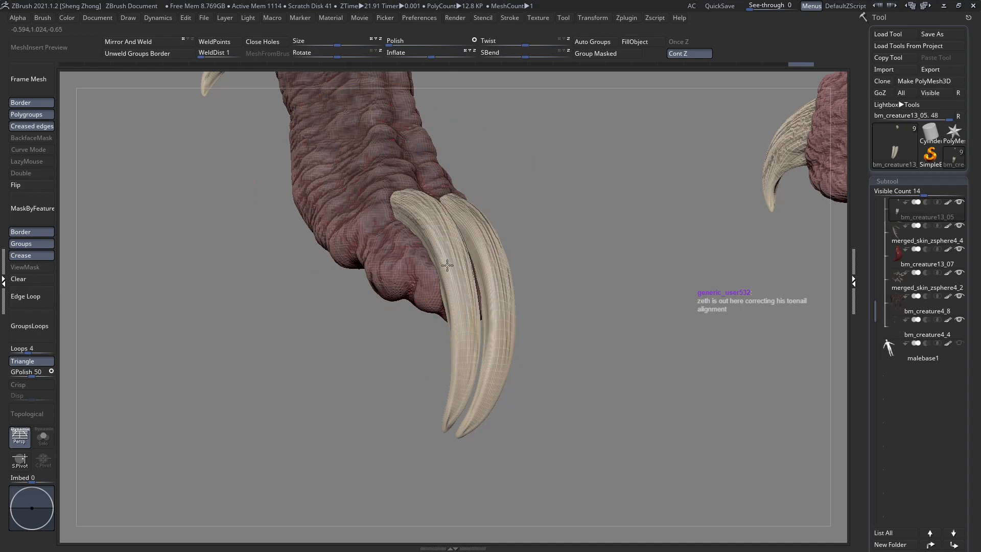
pyautogui.moveTo(376, 205)
pyautogui.mouseDown(button='right')
pyautogui.moveTo(335, 212)
pyautogui.moveTo(452, 210)
pyautogui.moveTo(344, 241)
pyautogui.moveTo(452, 232)
pyautogui.moveTo(473, 246)
pyautogui.mouseUp(button='right')
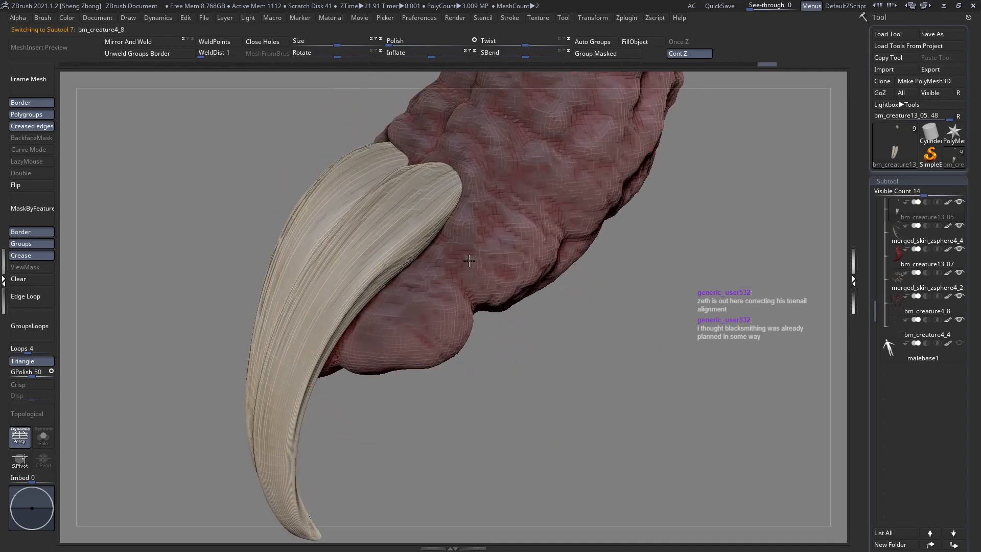
# Select the skin subtool bm_creature4_8 and push the toe flesh against the side of the claw base with the Move brush
pyautogui.press('space')
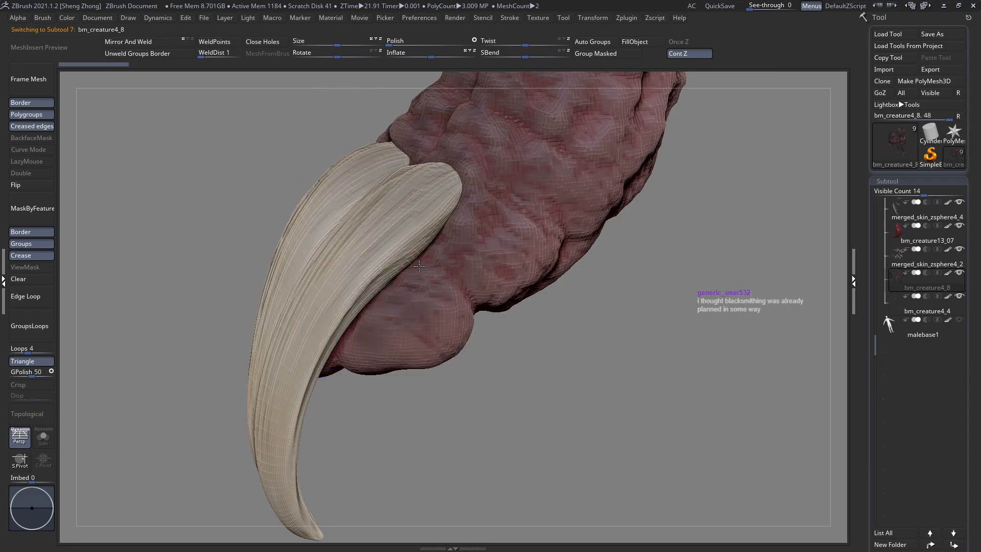
pyautogui.press('space')
pyautogui.press('b')
pyautogui.press('m')
pyautogui.press('v')
pyautogui.press('space')
pyautogui.moveTo(429, 270); pyautogui.dragTo(424, 278)
pyautogui.moveTo(422, 280); pyautogui.dragTo(427, 256, button='right')
pyautogui.press('space')
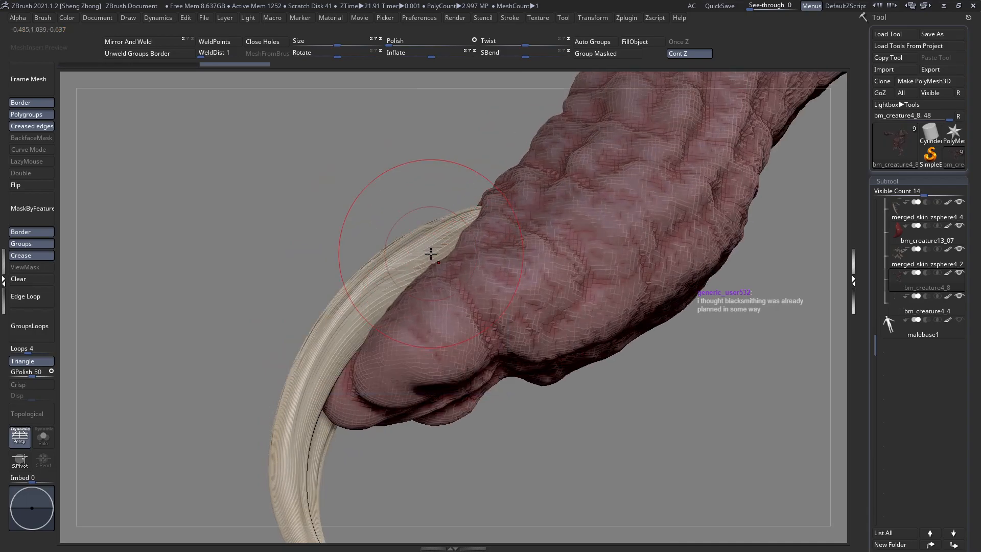
# Clear the mask and pull the toe skin around the claw's upper edge with a smaller Move brush
pyautogui.hotkey('shift', 'f')
pyautogui.hotkey('shift', 'f')
pyautogui.click(35, 267)
pyautogui.click(35, 281)
pyautogui.moveTo(422, 250)
pyautogui.mouseDown()
pyautogui.moveTo(431, 264)
pyautogui.moveTo(416, 251)
pyautogui.mouseUp()
pyautogui.press('space')
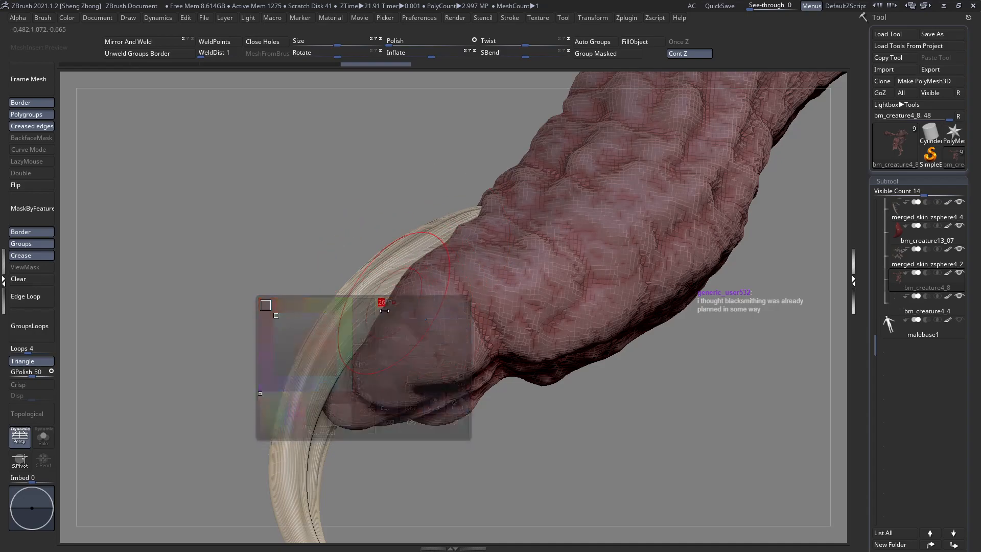
pyautogui.moveTo(388, 301)
pyautogui.mouseDown()
pyautogui.moveTo(352, 302)
pyautogui.moveTo(379, 290)
pyautogui.mouseUp()
pyautogui.moveTo(437, 256); pyautogui.dragTo(468, 233)
pyautogui.moveTo(286, 245)
pyautogui.mouseDown()
pyautogui.moveTo(424, 274)
pyautogui.moveTo(490, 269)
pyautogui.moveTo(508, 247)
pyautogui.moveTo(414, 274)
pyautogui.moveTo(391, 254)
pyautogui.moveTo(410, 237)
pyautogui.moveTo(408, 261)
pyautogui.moveTo(430, 279)
pyautogui.moveTo(473, 289)
pyautogui.mouseUp()
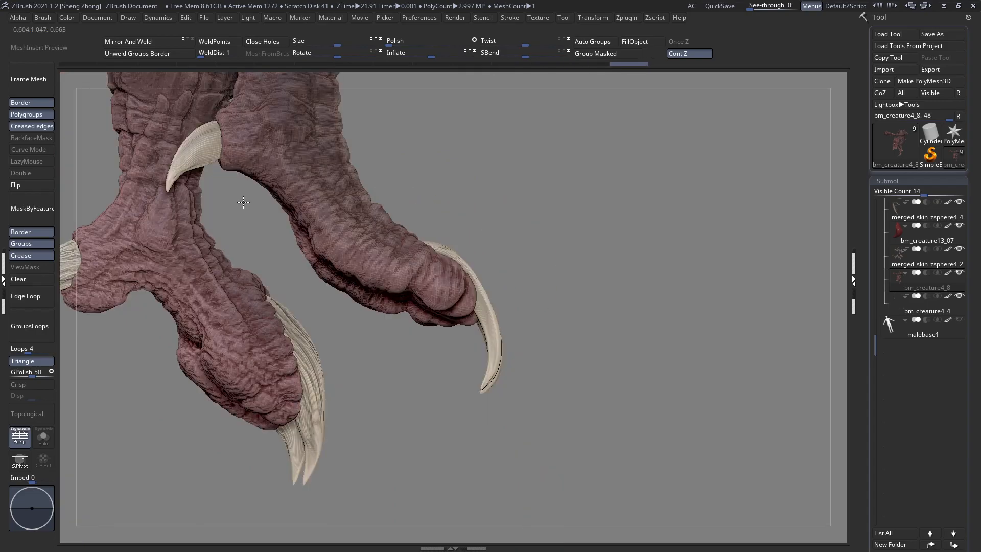
# Shape the skin fold above the front claw's base so it wraps the top of the claw
pyautogui.moveTo(241, 204)
pyautogui.mouseDown()
pyautogui.moveTo(362, 291)
pyautogui.moveTo(495, 307)
pyautogui.moveTo(419, 249)
pyautogui.moveTo(450, 236)
pyautogui.mouseUp()
pyautogui.press('space')
pyautogui.press('space')
pyautogui.moveTo(450, 231); pyautogui.dragTo(445, 245)
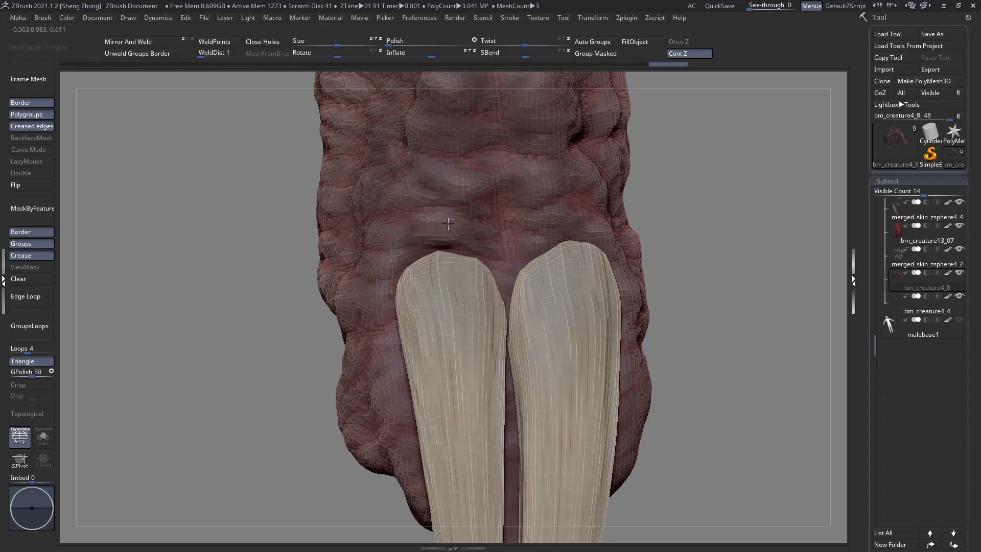
pyautogui.moveTo(245, 245); pyautogui.dragTo(451, 241)
pyautogui.press('space')
pyautogui.moveTo(440, 225)
pyautogui.mouseDown(button='right')
pyautogui.moveTo(440, 244)
pyautogui.moveTo(437, 234)
pyautogui.mouseUp(button='right')
pyautogui.moveTo(437, 234); pyautogui.dragTo(417, 246)
pyautogui.keyDown('ctrl'); pyautogui.moveTo(416, 245); pyautogui.dragTo(177, 100, button='right'); pyautogui.keyUp('ctrl')
pyautogui.moveTo(445, 256); pyautogui.dragTo(393, 246, button='right')
# Reshape the toe skin along the inner upper edges of the two front claws so it fits their rounded bases
pyautogui.moveTo(493, 256)
pyautogui.keyDown('alt'); pyautogui.mouseDown(button='right')
pyautogui.moveTo(469, 276)
pyautogui.moveTo(472, 241)
pyautogui.moveTo(484, 264)
pyautogui.mouseUp(button='right'); pyautogui.keyUp('alt')
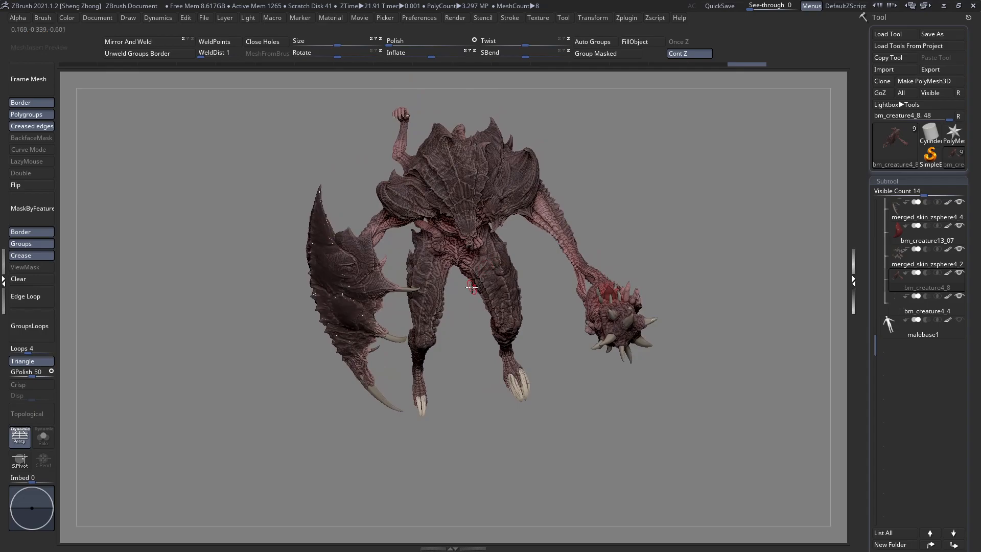
pyautogui.moveTo(432, 374)
pyautogui.keyDown('alt'); pyautogui.mouseDown(button='right')
pyautogui.moveTo(458, 301)
pyautogui.moveTo(587, 390)
pyautogui.moveTo(495, 372)
pyautogui.moveTo(532, 347)
pyautogui.moveTo(485, 307)
pyautogui.moveTo(473, 276)
pyautogui.moveTo(429, 254)
pyautogui.moveTo(422, 266)
pyautogui.moveTo(439, 267)
pyautogui.mouseUp(button='right'); pyautogui.keyUp('alt')
pyautogui.rightClick(473, 272)
pyautogui.rightClick(439, 268)
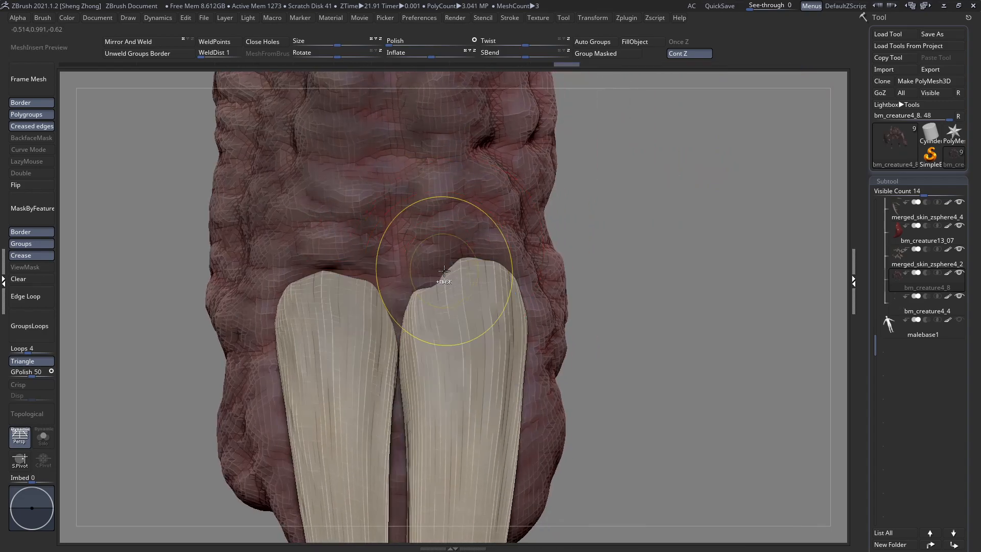
pyautogui.moveTo(412, 273); pyautogui.dragTo(378, 269, button='right')
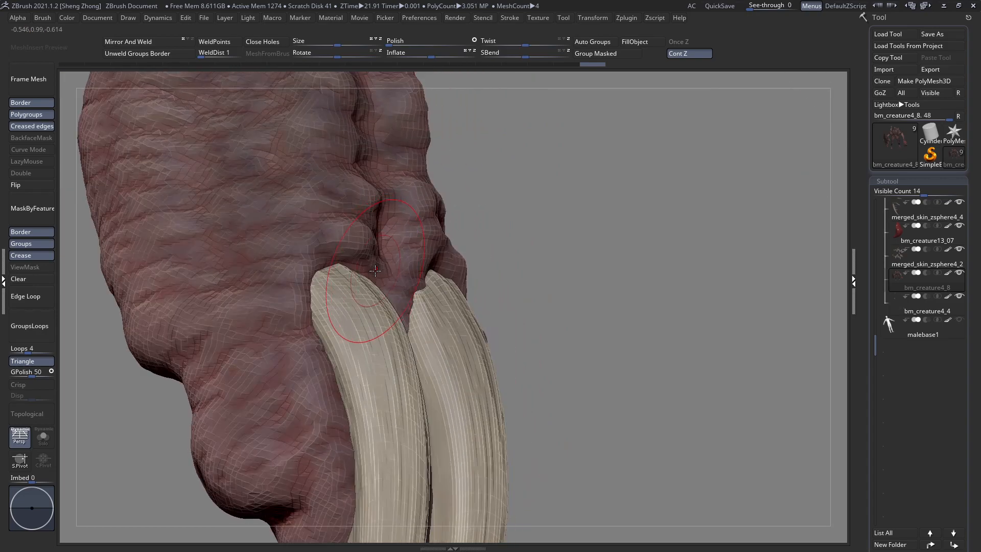
pyautogui.keyDown('ctrl'); pyautogui.moveTo(351, 235); pyautogui.dragTo(419, 281, button='right'); pyautogui.keyUp('ctrl')
pyautogui.rightClick(439, 269)
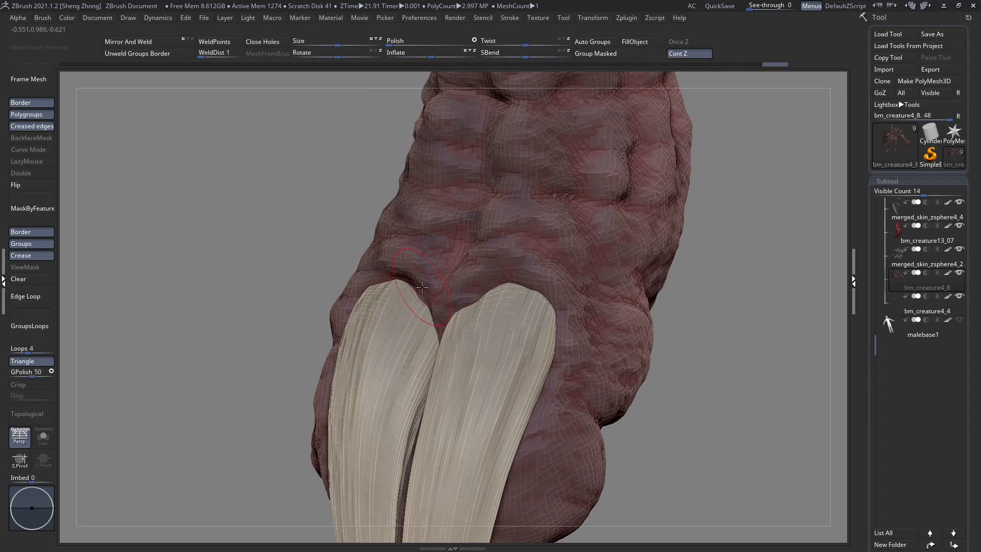
# Refine the skin fold between the two front claws with an adjusted brush size
pyautogui.moveTo(422, 288); pyautogui.dragTo(413, 281, button='right')
pyautogui.rightClick(413, 280)
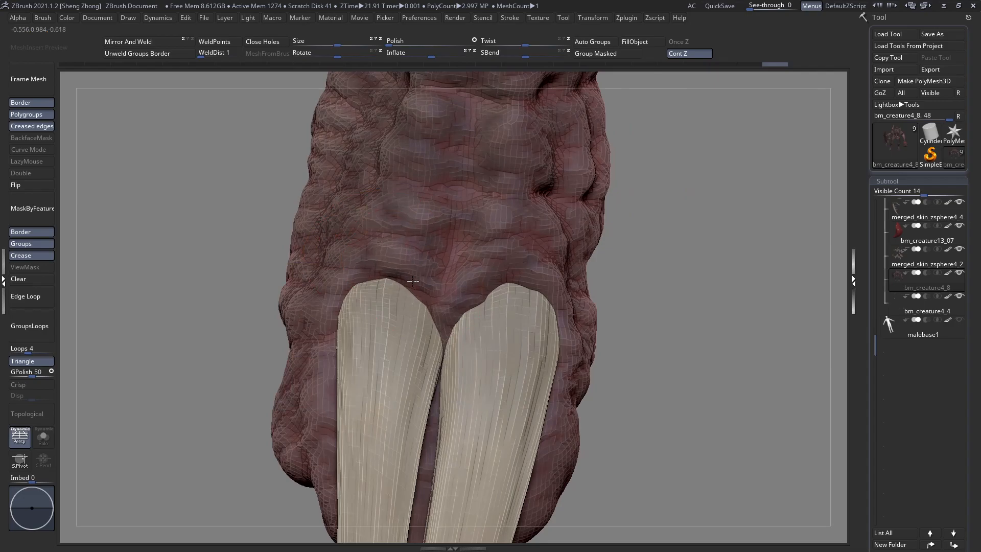
pyautogui.moveTo(537, 279)
pyautogui.mouseDown(button='right')
pyautogui.moveTo(546, 296)
pyautogui.moveTo(475, 256)
pyautogui.moveTo(513, 301)
pyautogui.moveTo(434, 267)
pyautogui.moveTo(615, 329)
pyautogui.moveTo(536, 326)
pyautogui.moveTo(734, 419)
pyautogui.moveTo(579, 338)
pyautogui.moveTo(545, 215)
pyautogui.moveTo(505, 205)
pyautogui.moveTo(558, 212)
pyautogui.moveTo(519, 221)
pyautogui.moveTo(528, 219)
pyautogui.mouseUp(button='right')
pyautogui.press('space')
pyautogui.moveTo(529, 219); pyautogui.dragTo(530, 219)
pyautogui.moveTo(519, 248); pyautogui.dragTo(441, 222, button='right')
# With the Standard brush, carve lengthwise grooves into the sides of the foot claws on subtool bm_creature13_05
pyautogui.press('space')
pyautogui.press('b')
pyautogui.press('s')
pyautogui.press('t')
pyautogui.press('space')
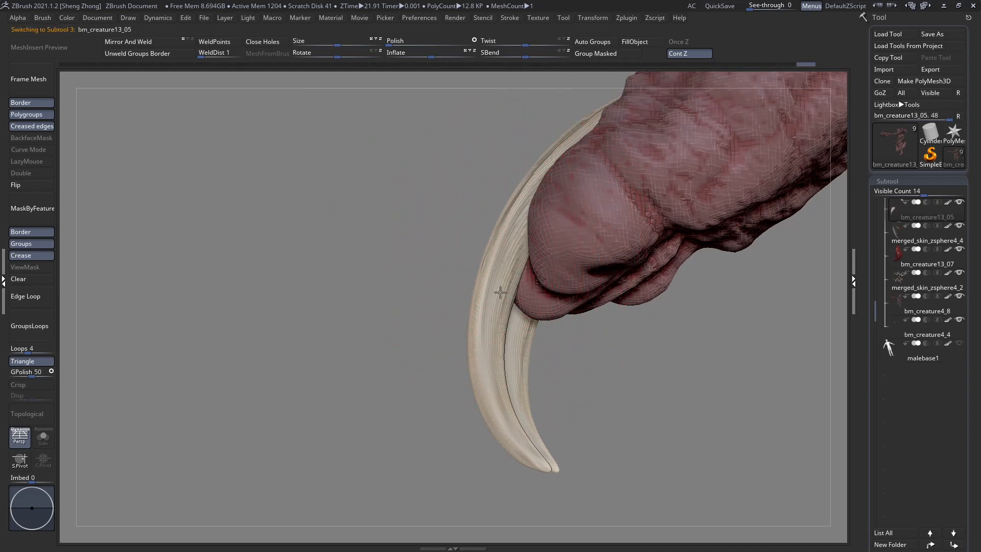
pyautogui.moveTo(486, 330); pyautogui.dragTo(482, 324, button='right')
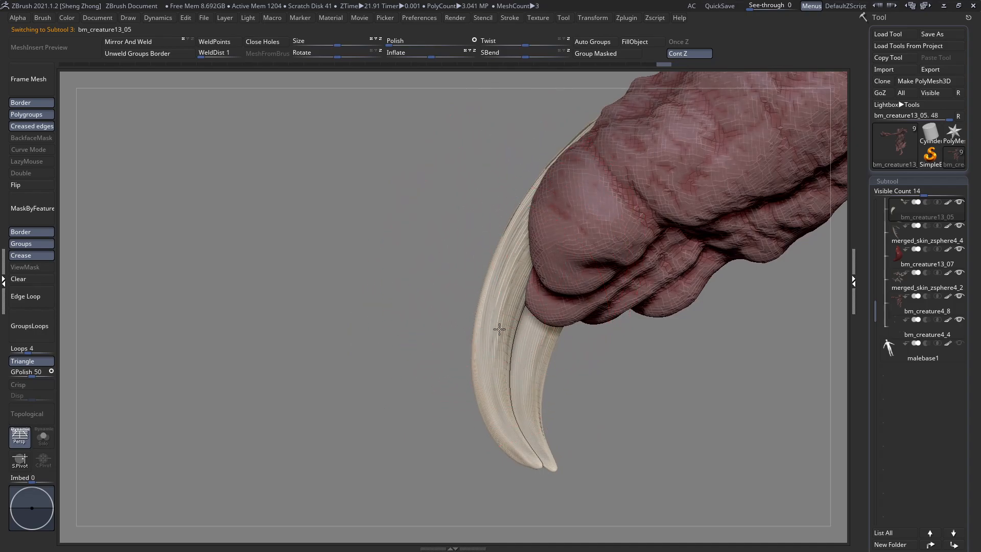
pyautogui.moveTo(526, 383)
pyautogui.mouseDown(button='right')
pyautogui.moveTo(504, 328)
pyautogui.moveTo(532, 347)
pyautogui.mouseUp(button='right')
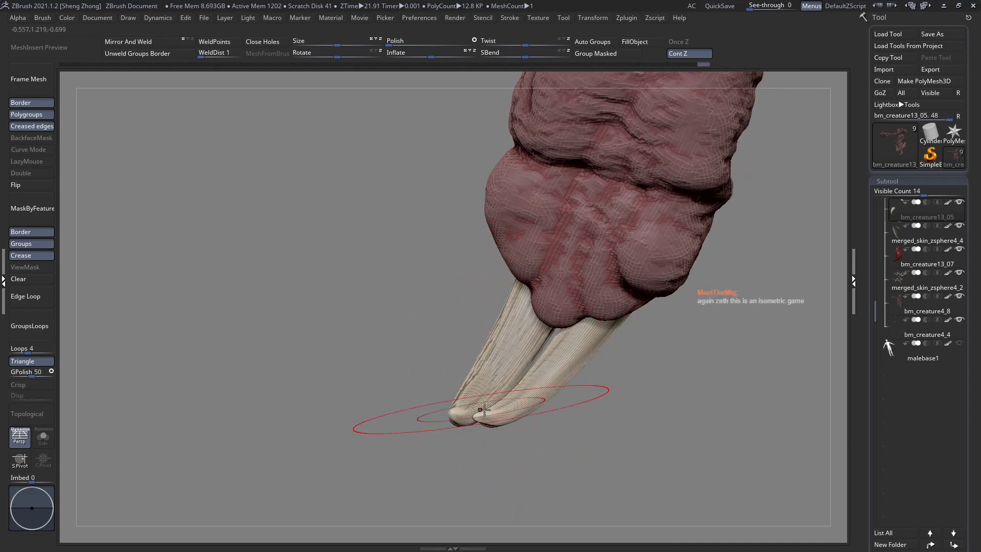
# Carry the striations along the undersides and outer faces of the foot claws to their tips
pyautogui.moveTo(477, 409); pyautogui.dragTo(475, 401, button='right')
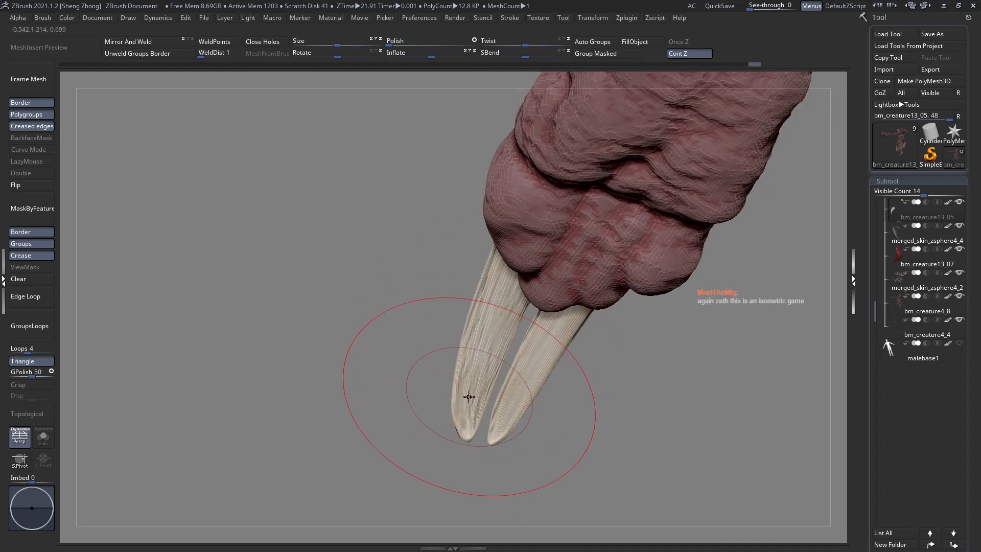
pyautogui.moveTo(488, 340); pyautogui.dragTo(482, 337, button='right')
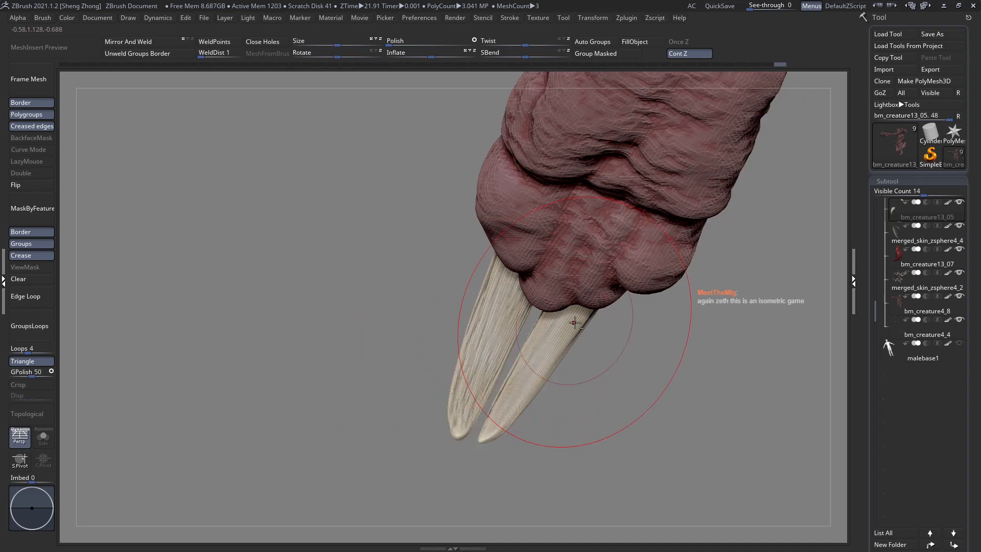
pyautogui.keyDown('alt'); pyautogui.moveTo(572, 317); pyautogui.dragTo(532, 267, button='right'); pyautogui.keyUp('alt')
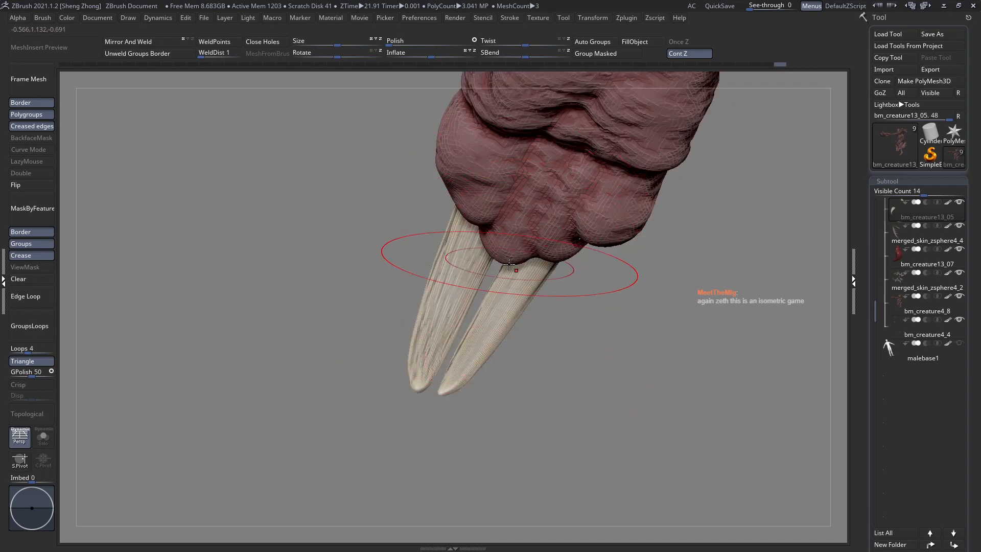
pyautogui.moveTo(465, 341)
pyautogui.mouseDown(button='right')
pyautogui.moveTo(480, 306)
pyautogui.moveTo(591, 240)
pyautogui.mouseUp(button='right')
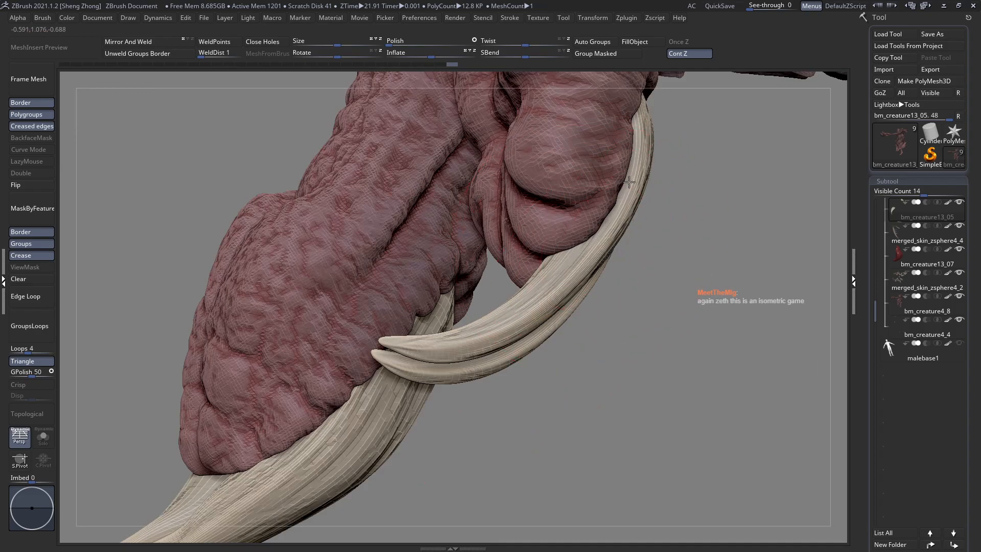
pyautogui.moveTo(503, 333); pyautogui.dragTo(555, 296, button='right')
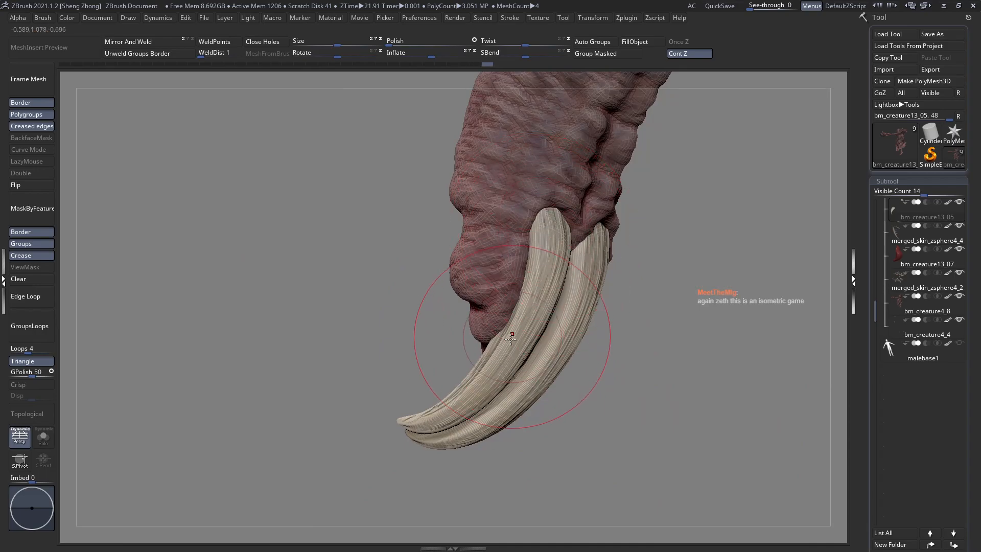
pyautogui.moveTo(464, 398); pyautogui.dragTo(266, 286, button='right')
# Select the arm-spike subtool merged_skin_zsphere4_4 and fill it with the bone colour and SketchShaded material
pyautogui.keyDown('alt'); pyautogui.click(377, 282); pyautogui.keyUp('alt')
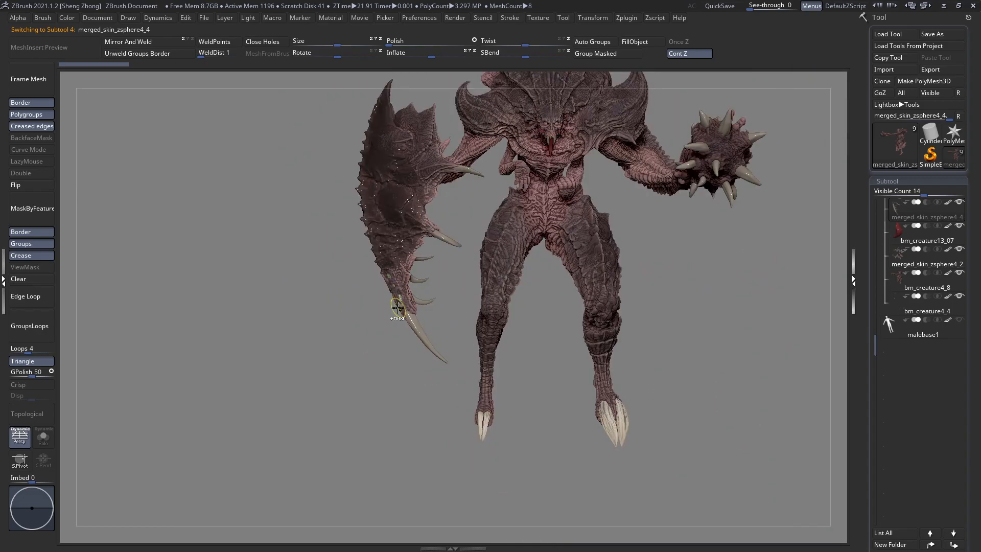
pyautogui.keyDown('ctrl'); pyautogui.moveTo(400, 311); pyautogui.dragTo(418, 328, button='right'); pyautogui.keyUp('ctrl')
pyautogui.rightClick(363, 304)
pyautogui.click(328, 403)
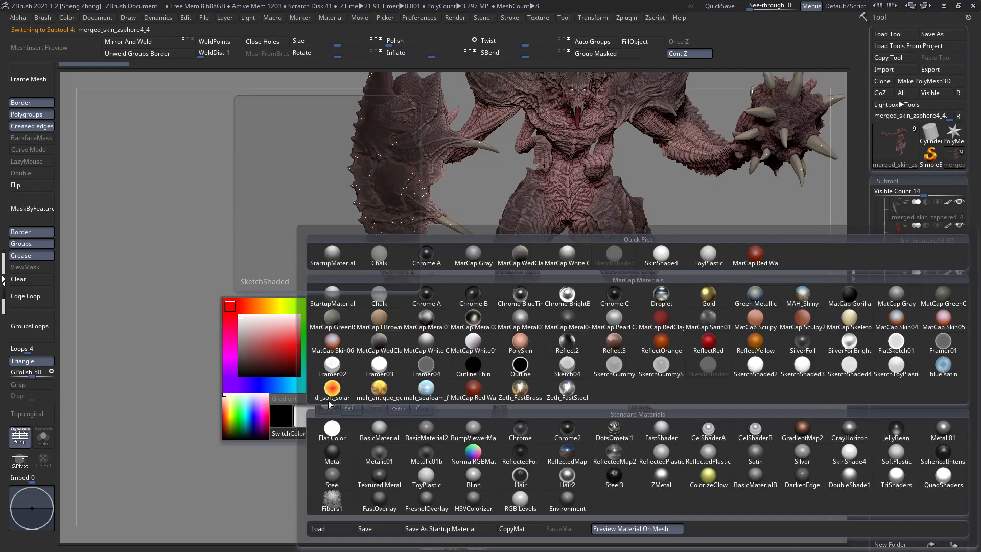
pyautogui.rightClick(234, 226)
pyautogui.click(199, 325)
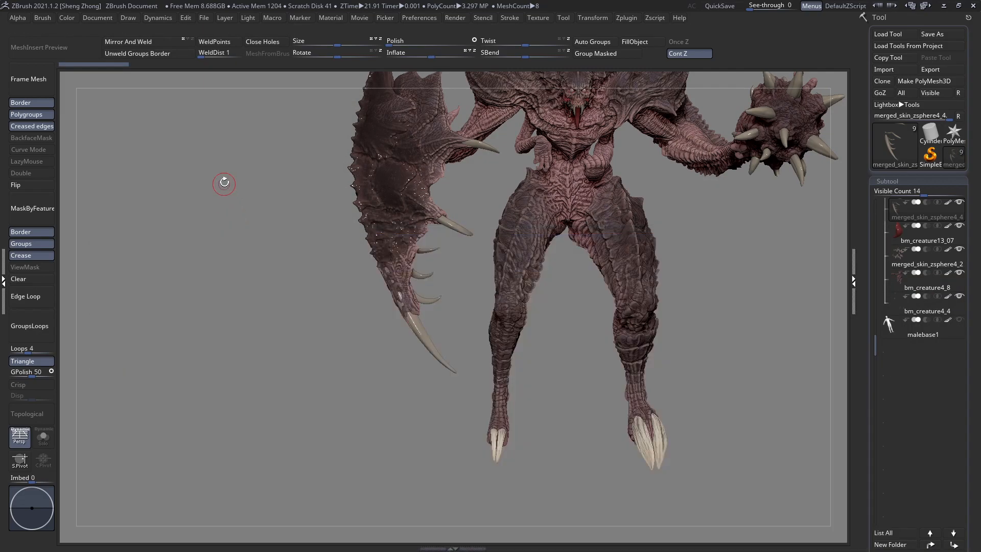
pyautogui.keyDown('ctrl'); pyautogui.moveTo(361, 253); pyautogui.dragTo(391, 323, button='right'); pyautogui.keyUp('ctrl')
pyautogui.hotkey('shift', 'f')
pyautogui.hotkey('shift', 'f')
pyautogui.rightClick(293, 241)
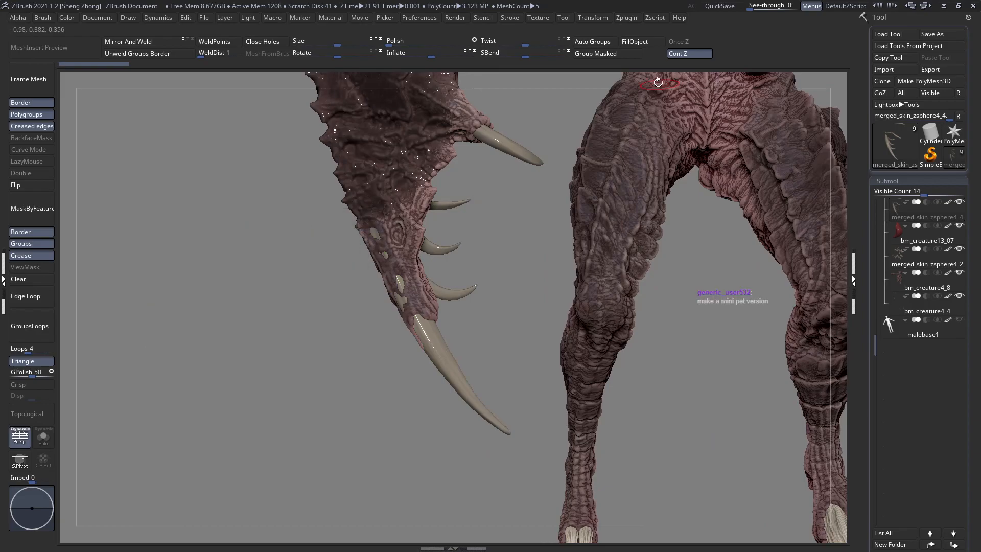
pyautogui.click(638, 43)
# Carve the first broad lengthwise grooves into the long spike at the tip of the blade arm
pyautogui.keyDown('ctrl'); pyautogui.moveTo(425, 339); pyautogui.dragTo(434, 339, button='right'); pyautogui.keyUp('ctrl')
pyautogui.rightClick(432, 341)
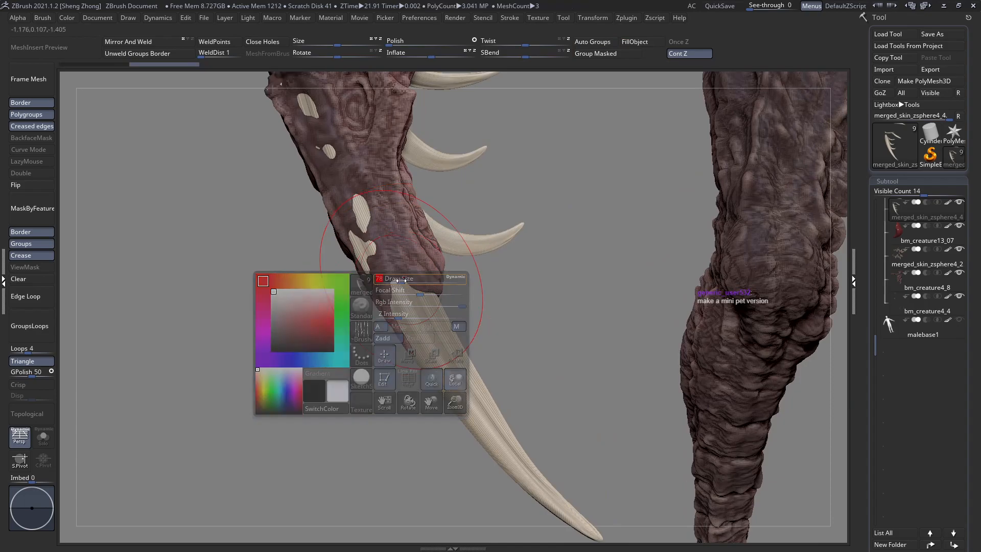
pyautogui.hotkey('shift', 'f')
pyautogui.hotkey('shift', 'f')
pyautogui.moveTo(413, 292); pyautogui.dragTo(491, 311, button='right')
pyautogui.keyDown('ctrl'); pyautogui.moveTo(491, 279); pyautogui.dragTo(485, 247, button='right'); pyautogui.keyUp('ctrl')
pyautogui.rightClick(485, 244)
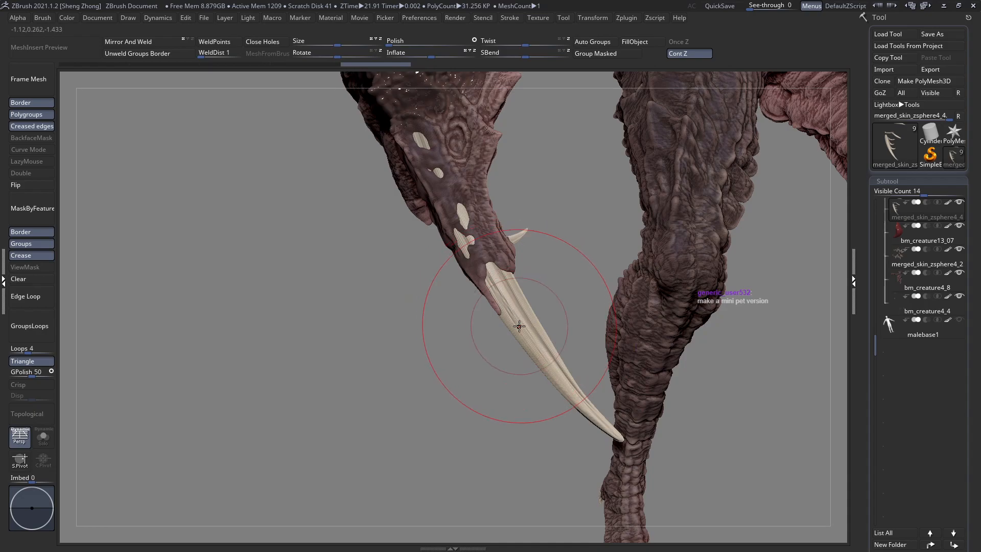
pyautogui.moveTo(483, 295); pyautogui.dragTo(478, 317, button='right')
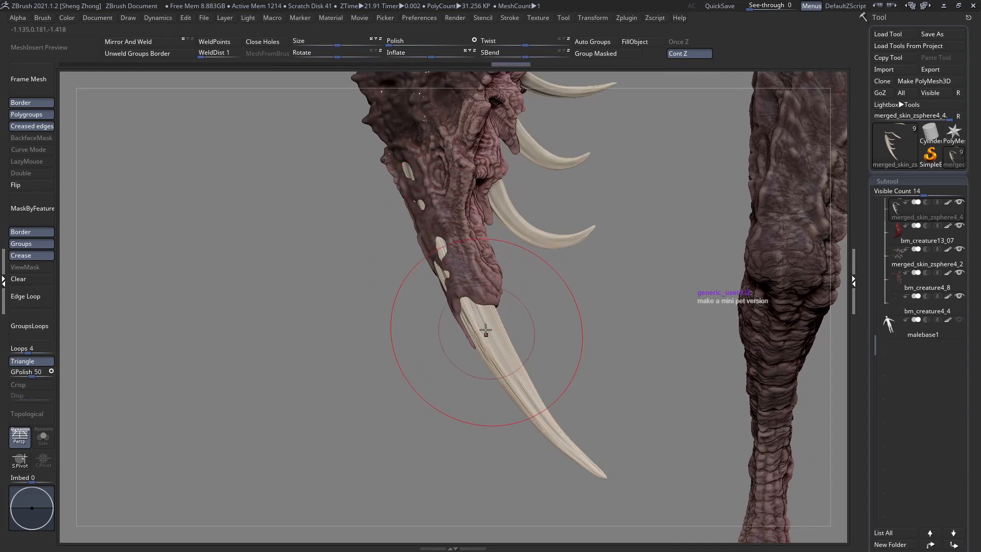
# Add finer striations along the front and back faces of the long arm spike, from base to tip
pyautogui.moveTo(506, 347)
pyautogui.mouseDown(button='right')
pyautogui.moveTo(493, 300)
pyautogui.moveTo(487, 314)
pyautogui.moveTo(475, 303)
pyautogui.mouseUp(button='right')
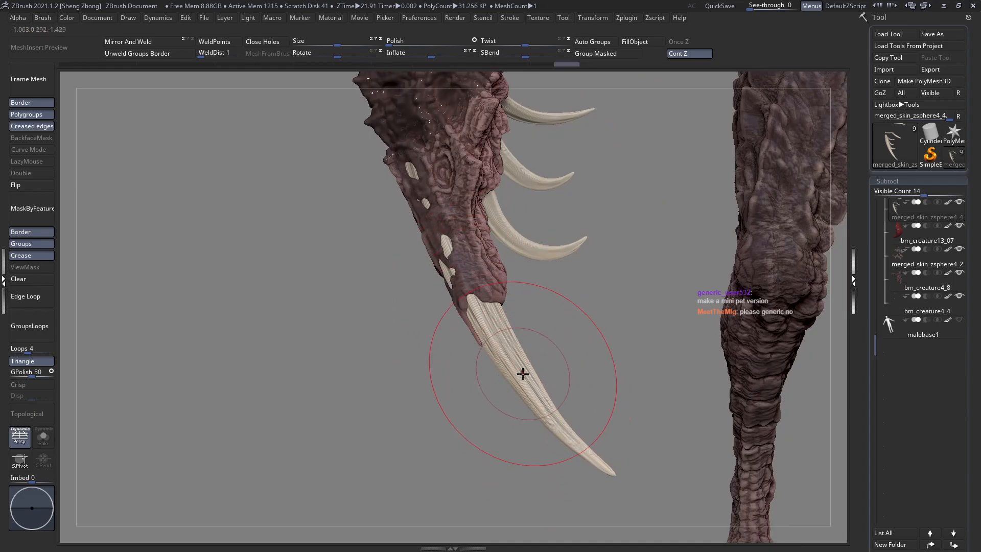
pyautogui.moveTo(522, 372); pyautogui.dragTo(517, 389, button='right')
pyautogui.moveTo(478, 361); pyautogui.dragTo(483, 423, button='right')
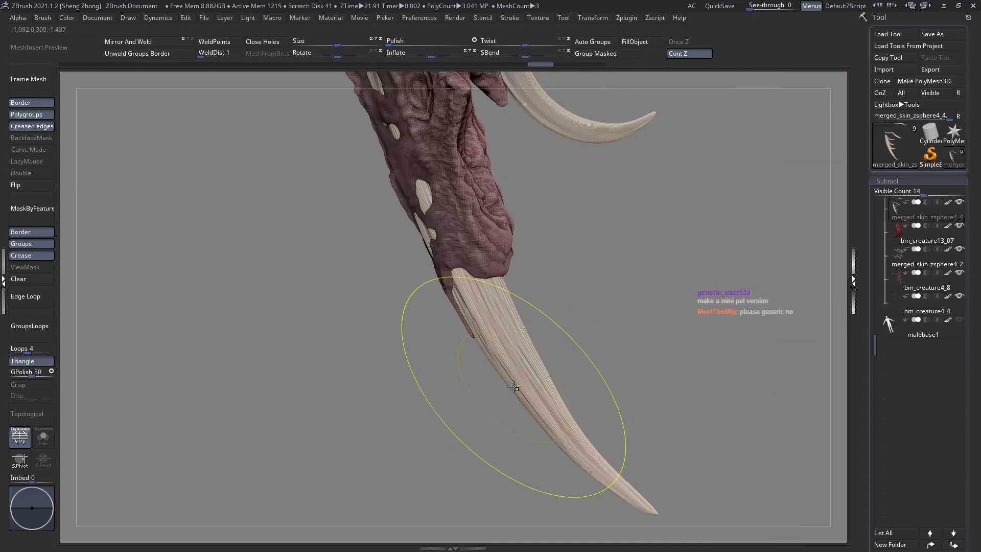
pyautogui.moveTo(513, 268)
pyautogui.mouseDown(button='right')
pyautogui.moveTo(550, 195)
pyautogui.moveTo(504, 265)
pyautogui.moveTo(500, 312)
pyautogui.mouseUp(button='right')
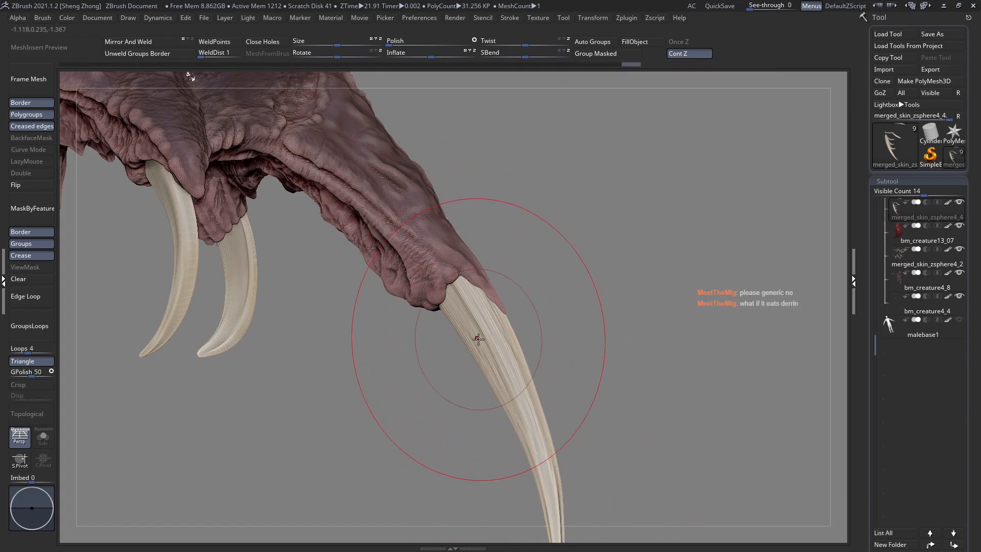
pyautogui.moveTo(521, 339)
pyautogui.mouseDown(button='right')
pyautogui.moveTo(458, 304)
pyautogui.moveTo(480, 252)
pyautogui.moveTo(415, 245)
pyautogui.moveTo(448, 208)
pyautogui.moveTo(225, 344)
pyautogui.moveTo(399, 254)
pyautogui.mouseUp(button='right')
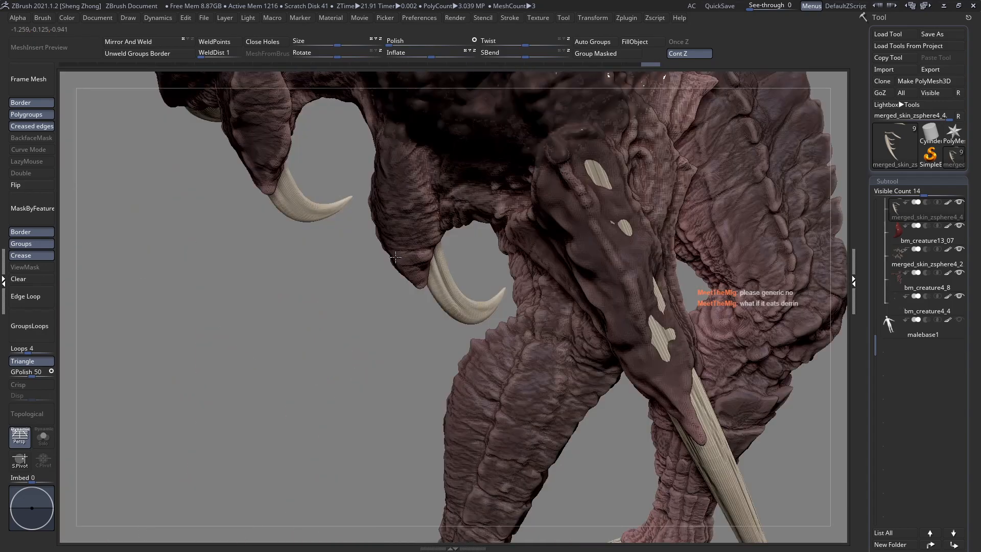
# Isolate the spike subtool with Solo and carve lengthwise grooves around the curved spike nearest the long one
pyautogui.click(43, 436)
pyautogui.moveTo(373, 352); pyautogui.dragTo(441, 304, button='right')
pyautogui.moveTo(413, 217)
pyautogui.mouseDown()
pyautogui.moveTo(418, 263)
pyautogui.moveTo(466, 375)
pyautogui.mouseUp()
pyautogui.moveTo(397, 246); pyautogui.dragTo(406, 246)
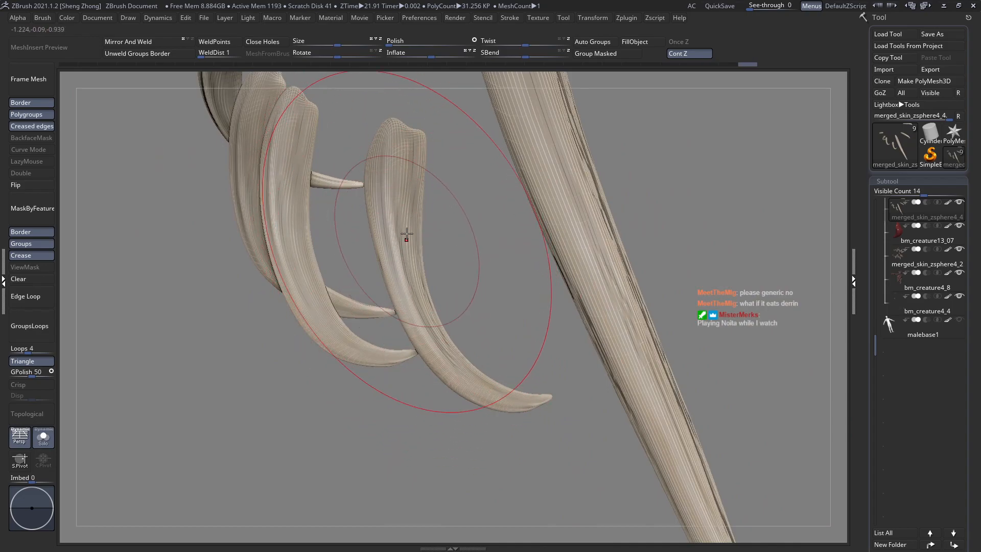
pyautogui.moveTo(413, 243); pyautogui.dragTo(484, 271, button='right')
pyautogui.moveTo(501, 257); pyautogui.dragTo(512, 251)
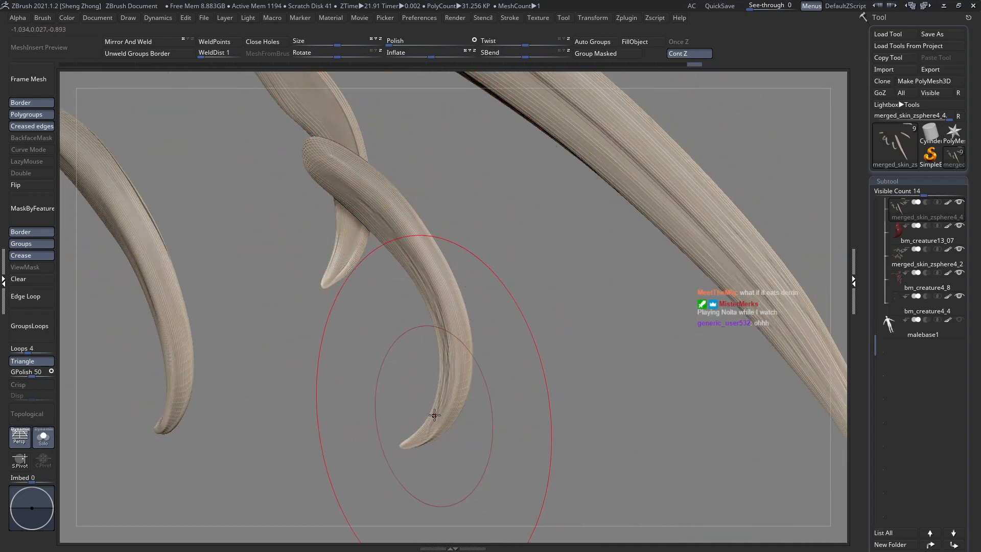
pyautogui.moveTo(384, 212); pyautogui.dragTo(448, 301)
pyautogui.moveTo(493, 371)
pyautogui.mouseDown()
pyautogui.moveTo(435, 363)
pyautogui.moveTo(412, 227)
pyautogui.moveTo(438, 449)
pyautogui.mouseUp()
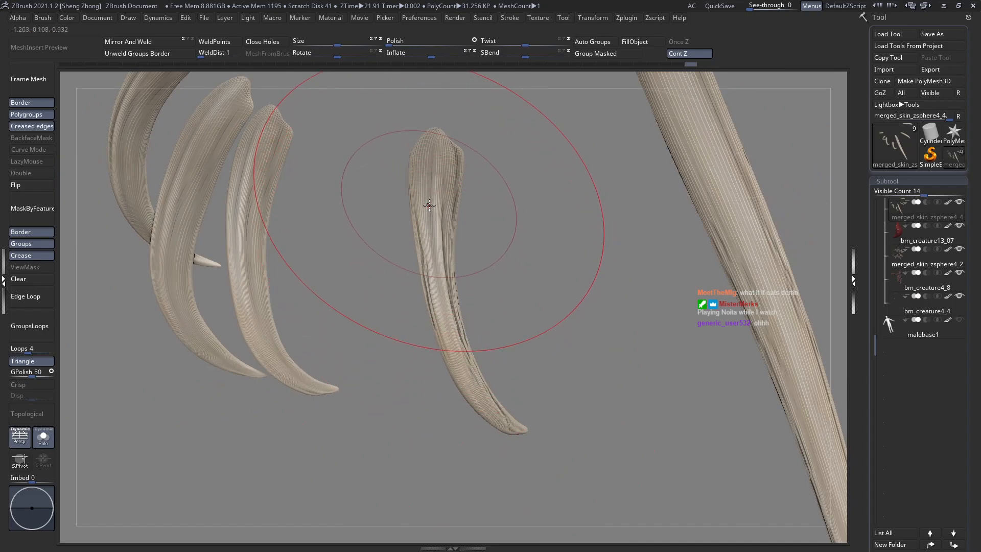
# Carve lengthwise grooves over all faces of the second curved spike on the blade arm
pyautogui.moveTo(505, 448)
pyautogui.mouseDown()
pyautogui.moveTo(504, 390)
pyautogui.moveTo(400, 350)
pyautogui.moveTo(446, 324)
pyautogui.moveTo(446, 394)
pyautogui.moveTo(415, 285)
pyautogui.mouseUp()
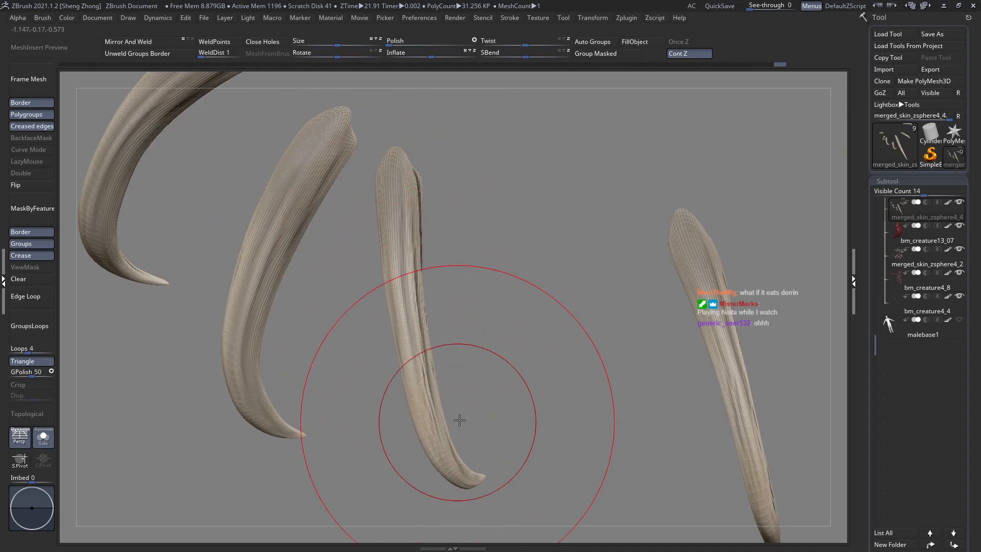
pyautogui.moveTo(458, 421); pyautogui.dragTo(480, 405)
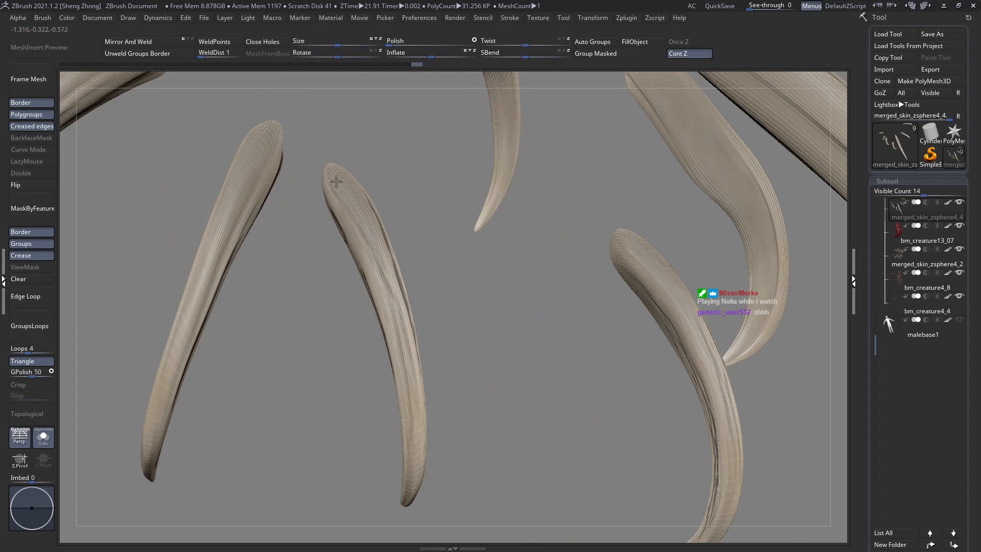
pyautogui.moveTo(397, 273)
pyautogui.mouseDown(button='right')
pyautogui.moveTo(449, 199)
pyautogui.moveTo(378, 306)
pyautogui.moveTo(354, 276)
pyautogui.mouseUp(button='right')
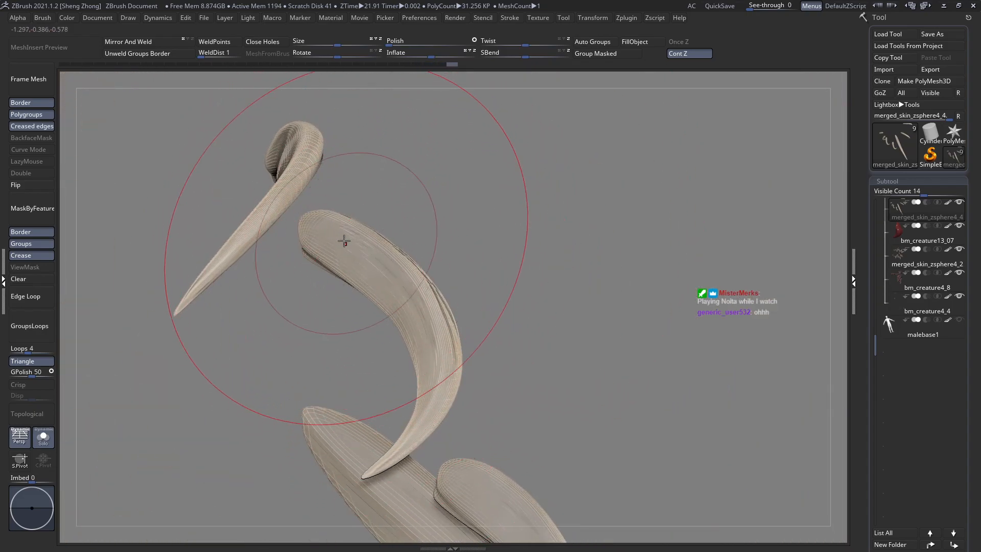
pyautogui.moveTo(416, 350)
pyautogui.mouseDown(button='right')
pyautogui.moveTo(414, 408)
pyautogui.moveTo(470, 351)
pyautogui.moveTo(445, 380)
pyautogui.moveTo(491, 266)
pyautogui.moveTo(501, 324)
pyautogui.mouseUp(button='right')
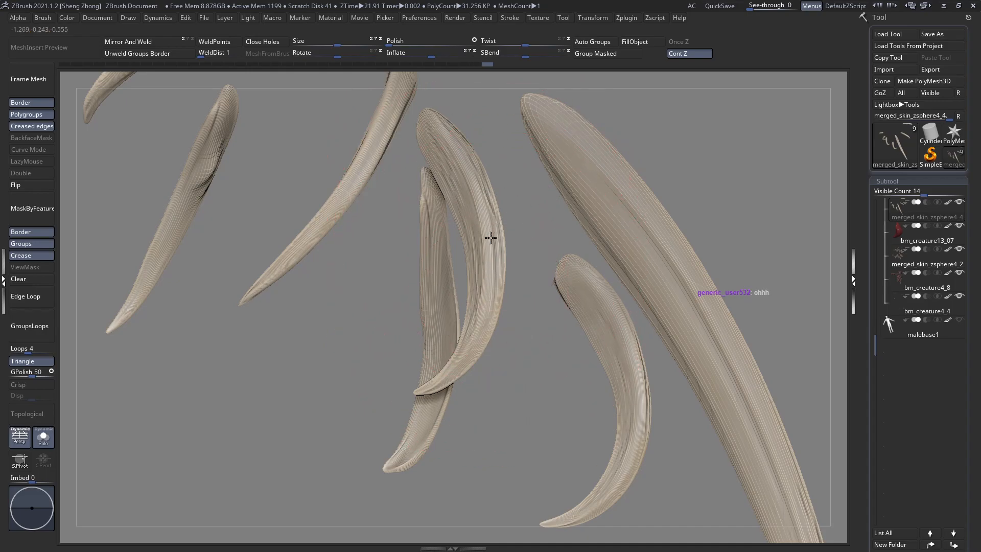
pyautogui.moveTo(493, 281); pyautogui.dragTo(439, 287, button='right')
# Carve the first lengthwise grooves along the third curved spike on the blade arm, from base to tip
pyautogui.keyDown('ctrl'); pyautogui.moveTo(455, 243); pyautogui.dragTo(481, 267, button='right'); pyautogui.keyUp('ctrl')
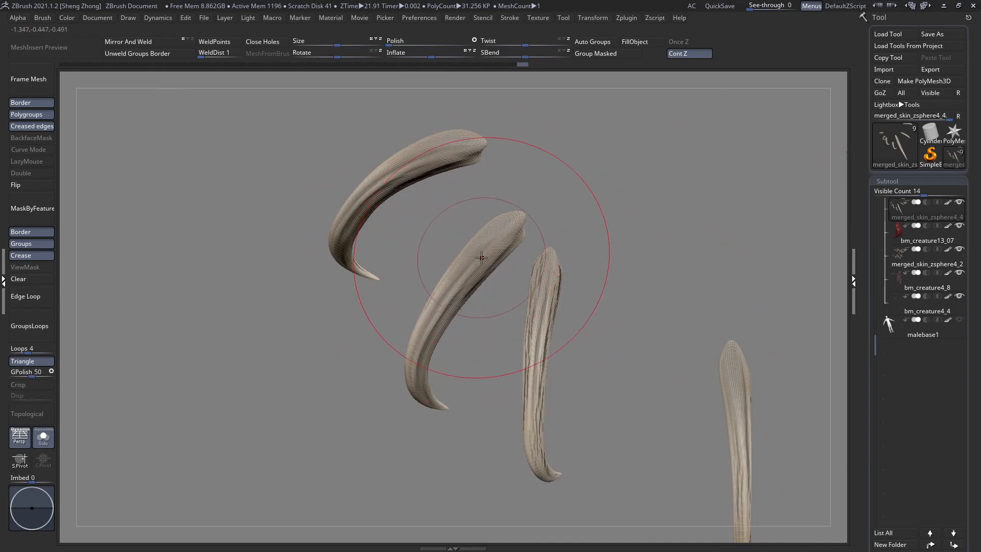
pyautogui.moveTo(419, 350)
pyautogui.mouseDown(button='right')
pyautogui.moveTo(469, 285)
pyautogui.moveTo(467, 350)
pyautogui.moveTo(477, 260)
pyautogui.mouseUp(button='right')
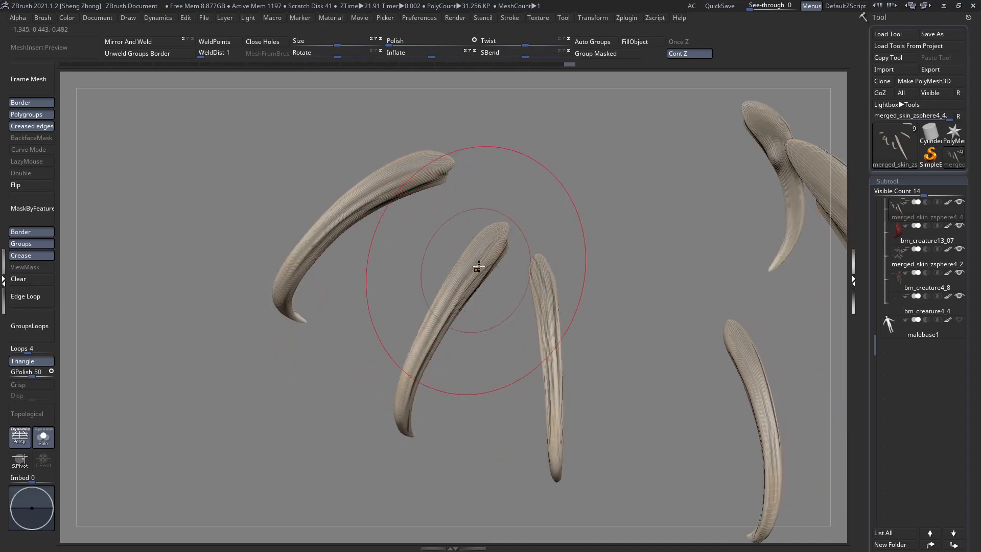
pyautogui.moveTo(466, 284); pyautogui.dragTo(489, 302, button='right')
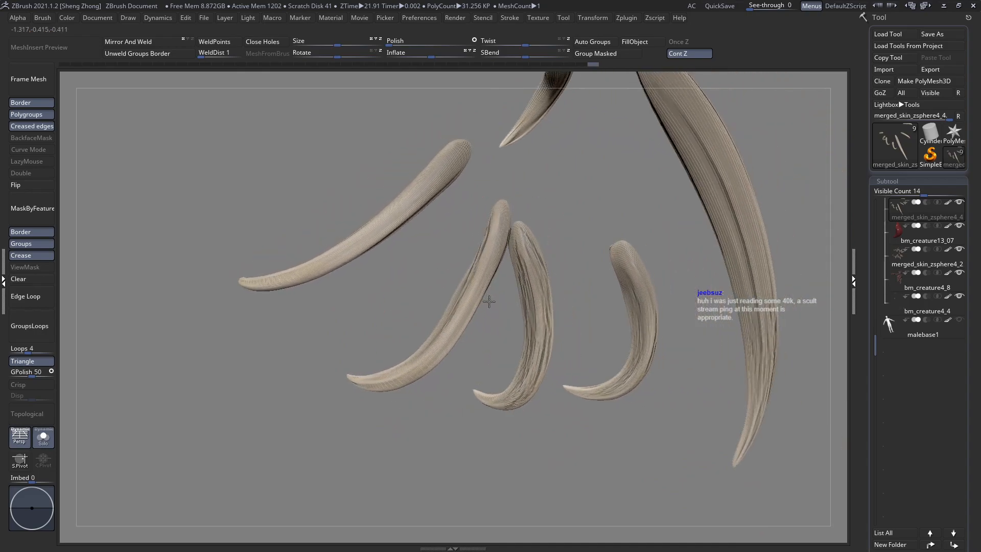
pyautogui.moveTo(481, 264); pyautogui.dragTo(491, 253, button='right')
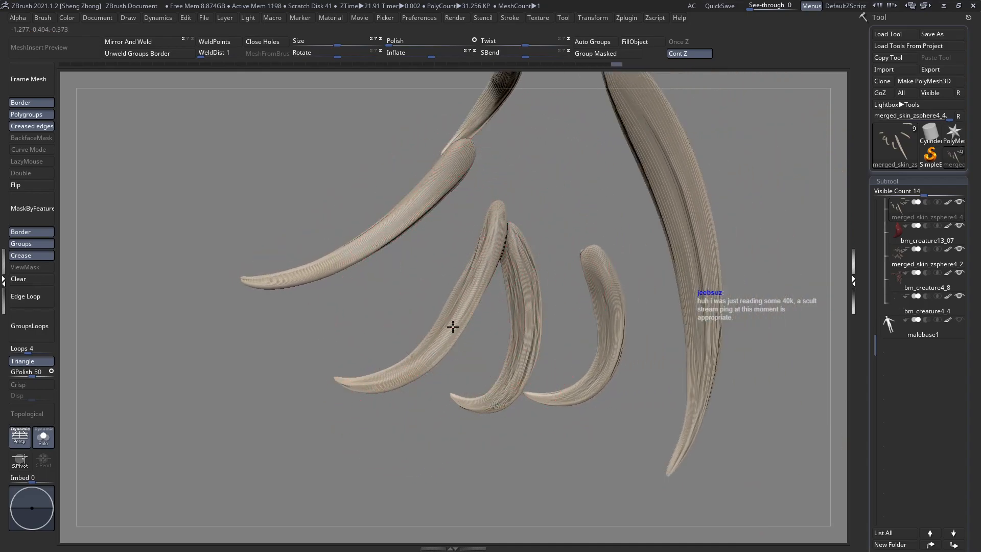
pyautogui.moveTo(440, 344); pyautogui.dragTo(452, 345, button='right')
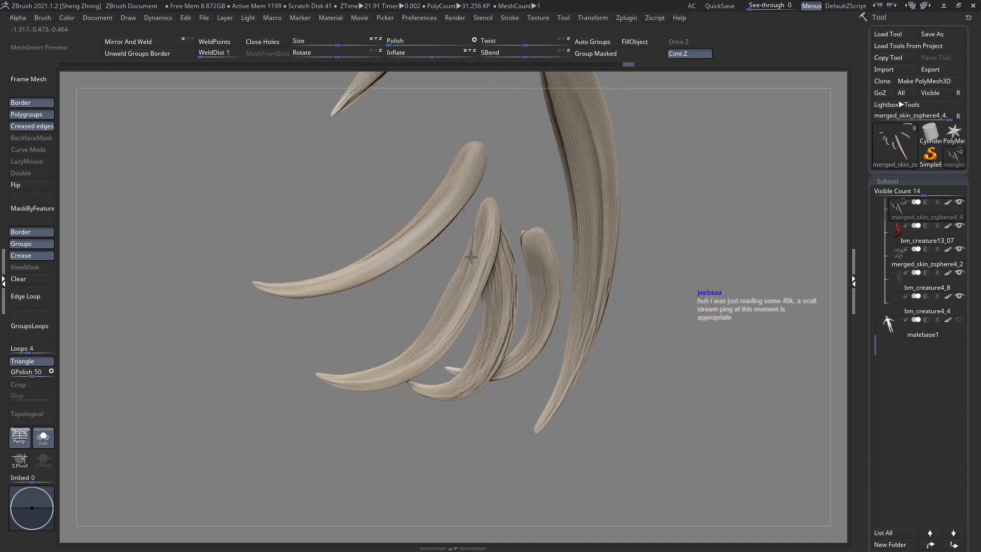
pyautogui.moveTo(470, 257); pyautogui.dragTo(462, 290, button='right')
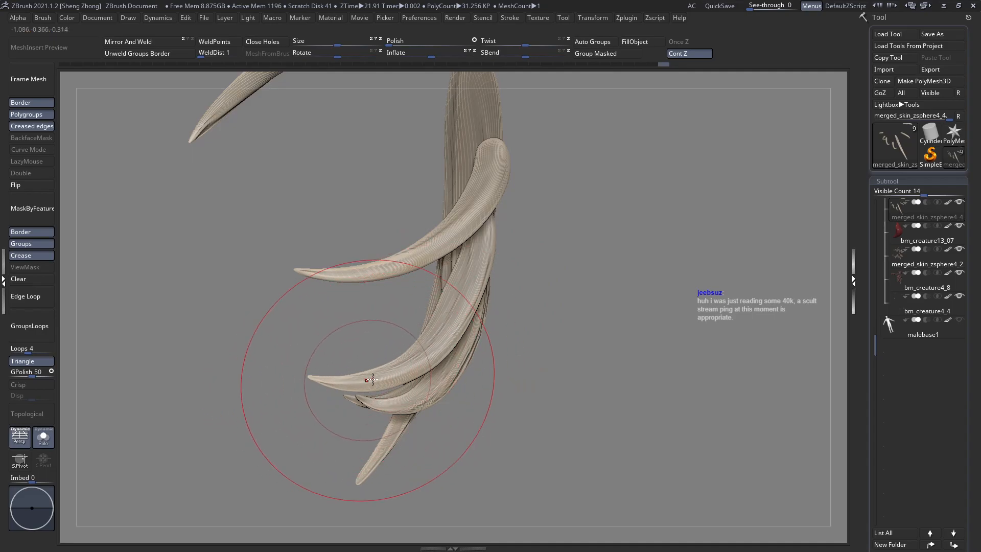
# Add finer striations over the remaining faces, base and tip of the third curved spike
pyautogui.moveTo(481, 267)
pyautogui.mouseDown(button='right')
pyautogui.moveTo(449, 248)
pyautogui.moveTo(496, 244)
pyautogui.mouseUp(button='right')
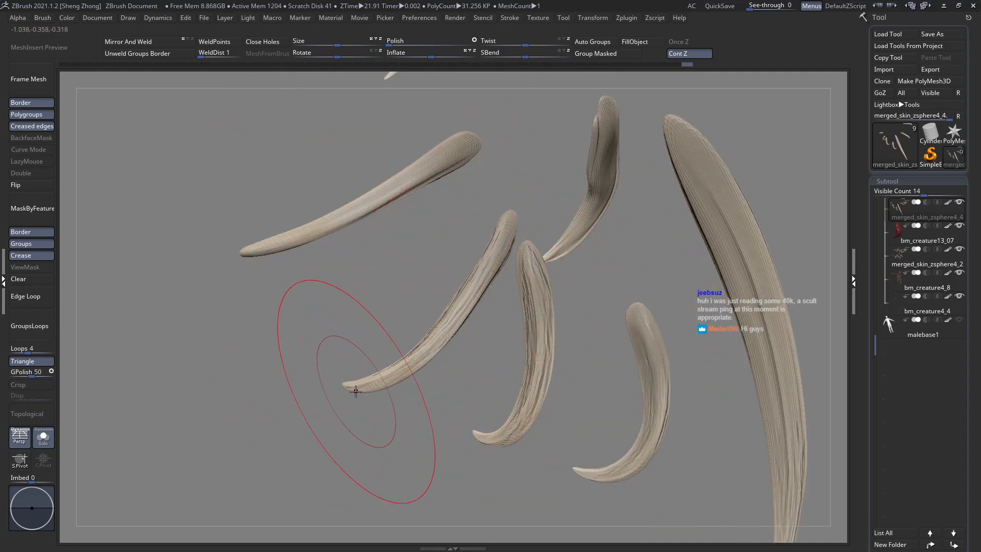
pyautogui.moveTo(440, 337); pyautogui.dragTo(434, 314, button='right')
pyautogui.moveTo(399, 371)
pyautogui.keyDown('ctrl'); pyautogui.mouseDown(button='right')
pyautogui.moveTo(407, 380)
pyautogui.moveTo(393, 375)
pyautogui.mouseUp(button='right'); pyautogui.keyUp('ctrl')
pyautogui.hotkey('ctrl', 'z')
pyautogui.moveTo(541, 213); pyautogui.dragTo(514, 248)
pyautogui.moveTo(540, 213); pyautogui.dragTo(550, 202)
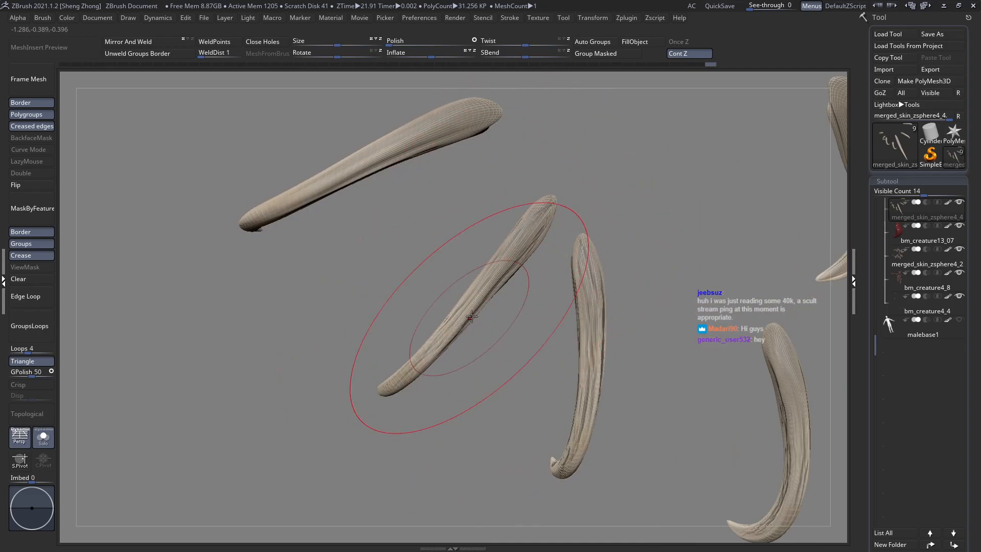
pyautogui.moveTo(467, 318); pyautogui.dragTo(474, 313, button='right')
pyautogui.moveTo(561, 210); pyautogui.dragTo(514, 148, button='right')
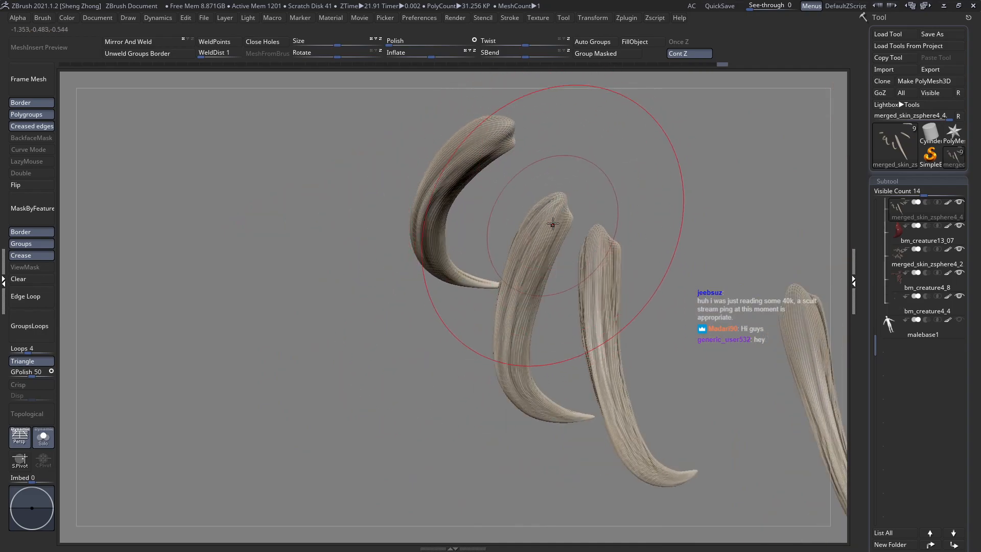
pyautogui.moveTo(537, 260)
pyautogui.mouseDown(button='right')
pyautogui.moveTo(573, 271)
pyautogui.moveTo(313, 208)
pyautogui.moveTo(475, 235)
pyautogui.moveTo(497, 297)
pyautogui.moveTo(745, 361)
pyautogui.moveTo(531, 237)
pyautogui.mouseUp(button='right')
# Carve lengthwise grooves over all faces of the fourth curved spike, from its rounded base to the tip
pyautogui.moveTo(493, 282)
pyautogui.mouseDown(button='right')
pyautogui.moveTo(516, 287)
pyautogui.moveTo(464, 316)
pyautogui.moveTo(470, 197)
pyautogui.mouseUp(button='right')
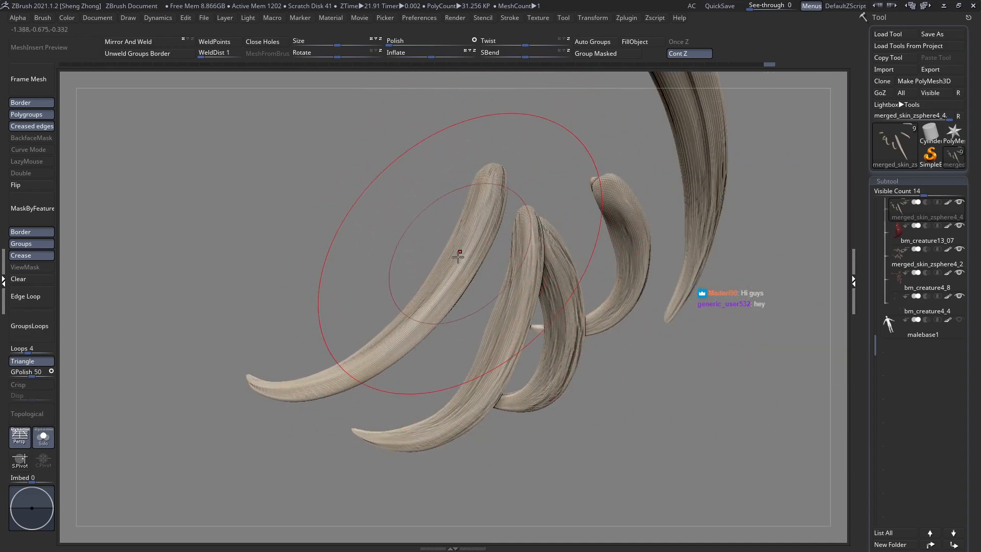
pyautogui.moveTo(416, 328); pyautogui.dragTo(456, 221, button='right')
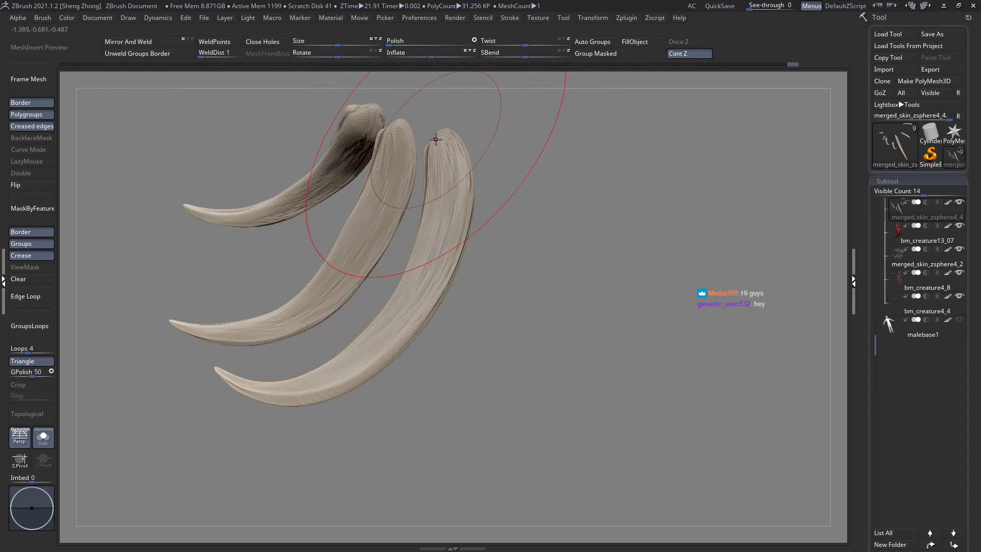
pyautogui.moveTo(300, 390)
pyautogui.mouseDown(button='right')
pyautogui.moveTo(285, 353)
pyautogui.moveTo(459, 215)
pyautogui.mouseUp(button='right')
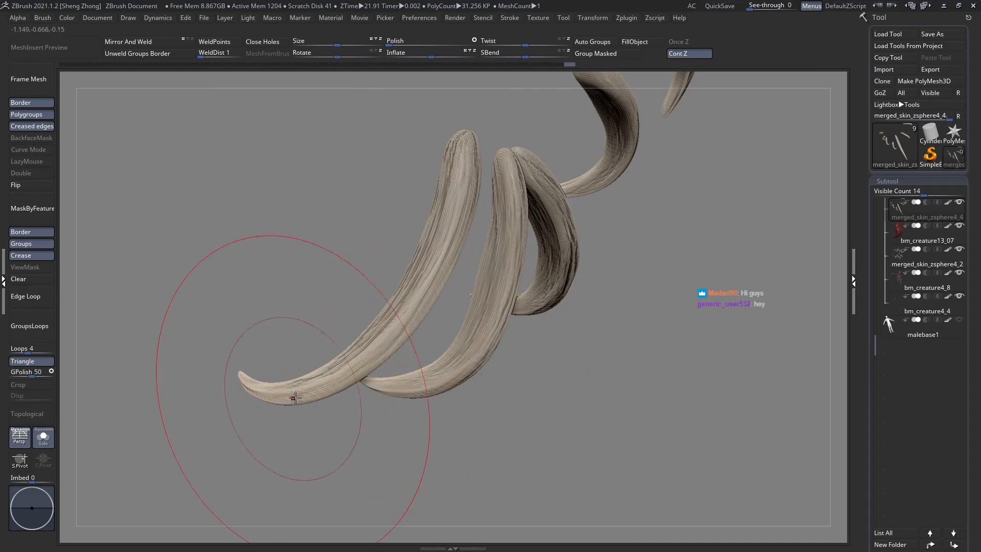
pyautogui.moveTo(312, 375); pyautogui.dragTo(393, 312, button='right')
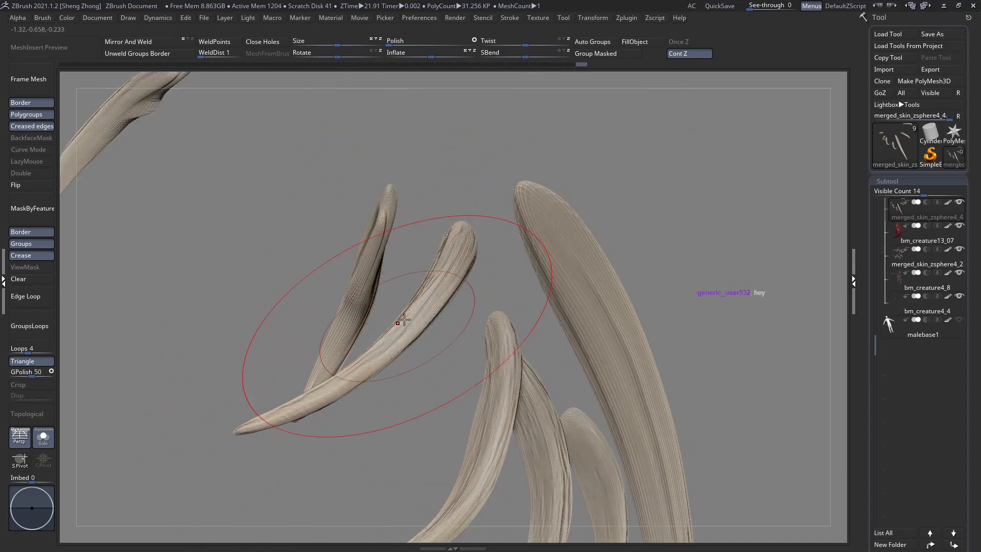
pyautogui.moveTo(468, 274)
pyautogui.mouseDown(button='right')
pyautogui.moveTo(451, 322)
pyautogui.moveTo(458, 306)
pyautogui.moveTo(461, 336)
pyautogui.moveTo(499, 274)
pyautogui.moveTo(469, 265)
pyautogui.moveTo(461, 204)
pyautogui.mouseUp(button='right')
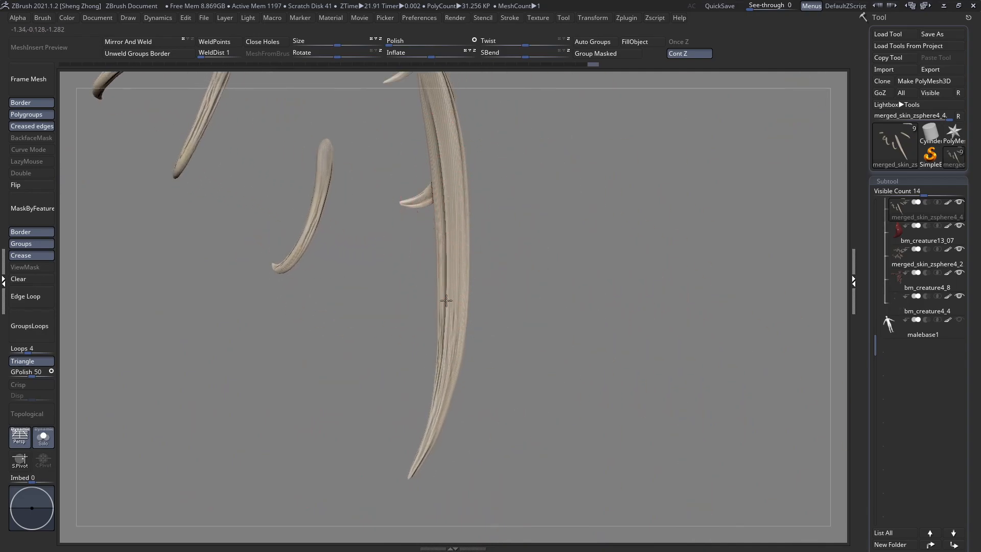
# Refine the lengthwise grooves along the lower half of the long blade-arm spike
pyautogui.moveTo(455, 242); pyautogui.dragTo(448, 230, button='right')
pyautogui.moveTo(459, 356)
pyautogui.mouseDown(button='right')
pyautogui.moveTo(470, 366)
pyautogui.moveTo(456, 189)
pyautogui.moveTo(466, 409)
pyautogui.moveTo(474, 249)
pyautogui.mouseUp(button='right')
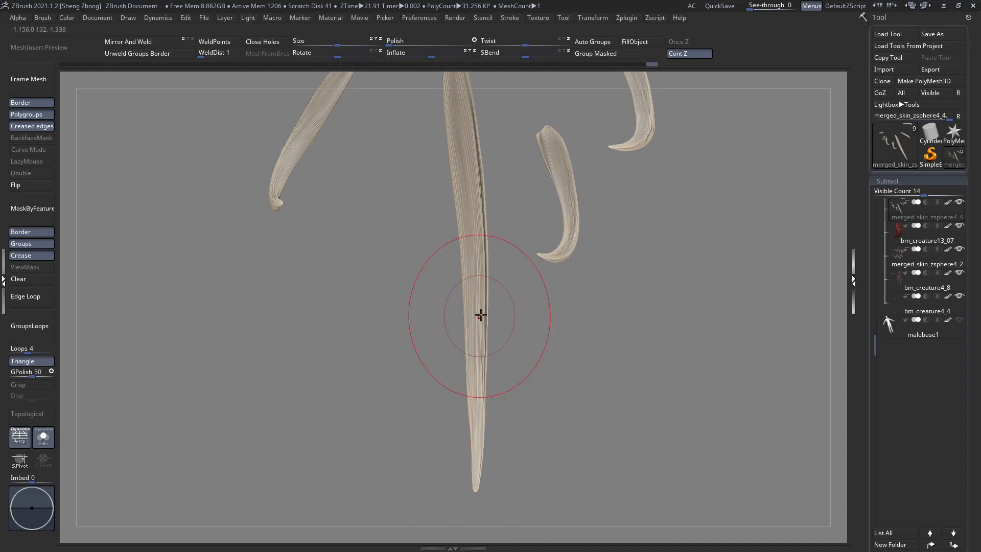
pyautogui.moveTo(489, 257)
pyautogui.mouseDown(button='right')
pyautogui.moveTo(434, 262)
pyautogui.moveTo(383, 285)
pyautogui.moveTo(364, 256)
pyautogui.moveTo(447, 270)
pyautogui.moveTo(444, 376)
pyautogui.moveTo(470, 244)
pyautogui.moveTo(489, 393)
pyautogui.moveTo(423, 339)
pyautogui.moveTo(414, 274)
pyautogui.moveTo(427, 281)
pyautogui.moveTo(414, 337)
pyautogui.mouseUp(button='right')
# Carve lengthwise grooves over the tip, shaft and base of the smooth curved spike on the opposite side of the long spike
pyautogui.press('space')
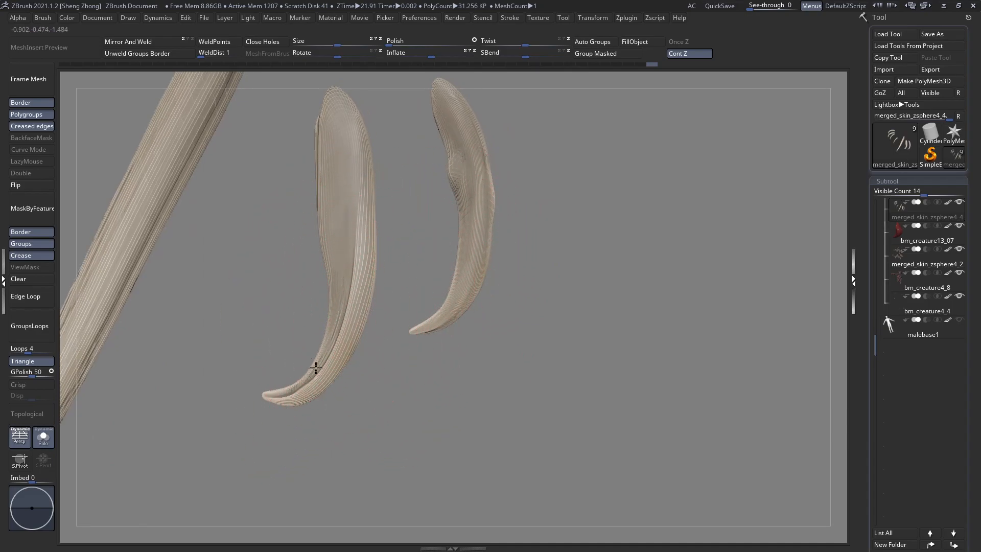
pyautogui.moveTo(324, 354); pyautogui.dragTo(424, 325, button='right')
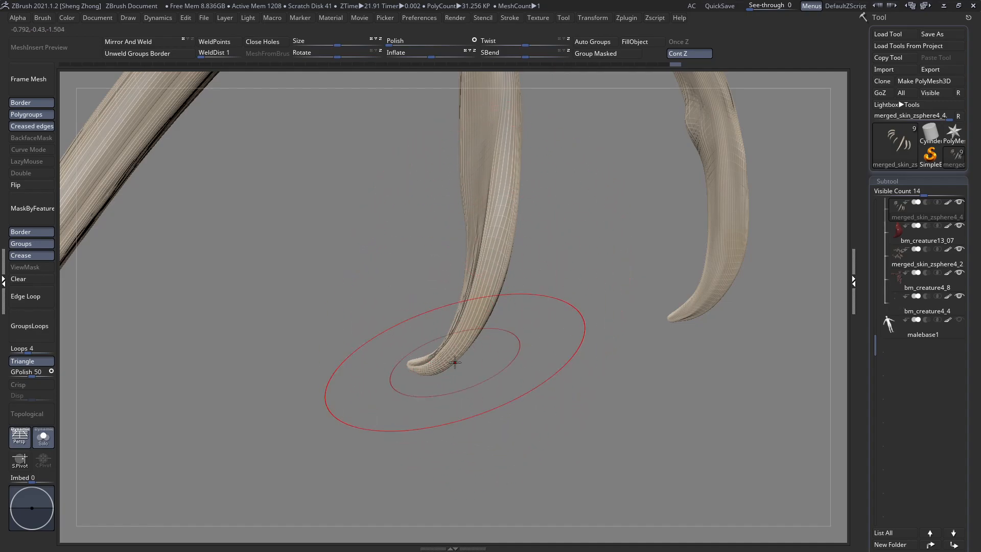
pyautogui.moveTo(405, 361); pyautogui.dragTo(445, 326, button='right')
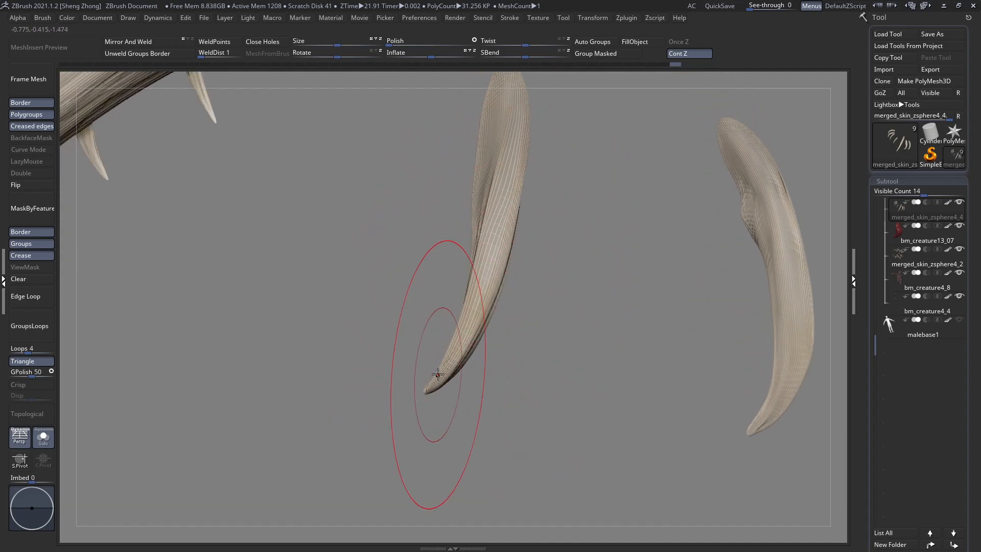
pyautogui.moveTo(488, 267); pyautogui.dragTo(530, 242, button='right')
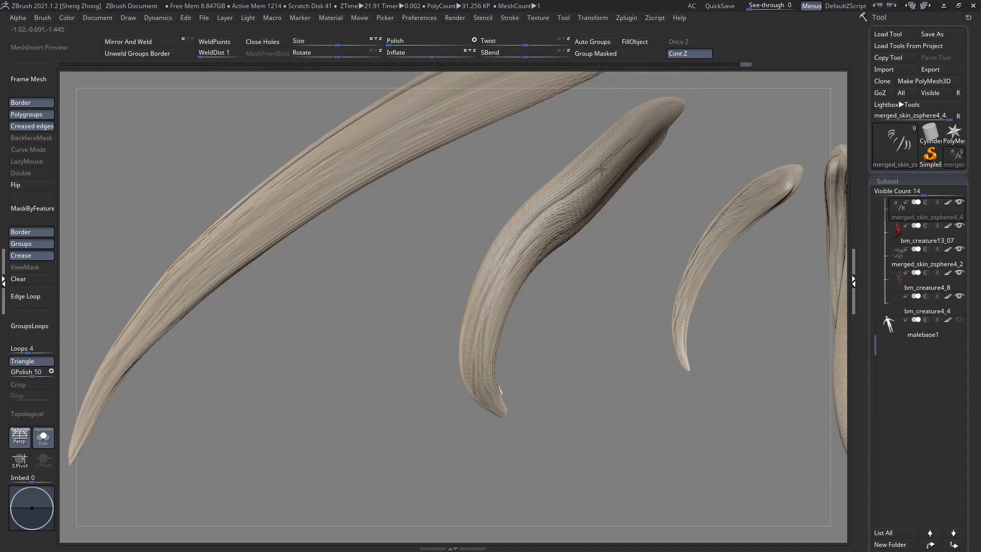
pyautogui.moveTo(570, 224); pyautogui.dragTo(563, 230, button='right')
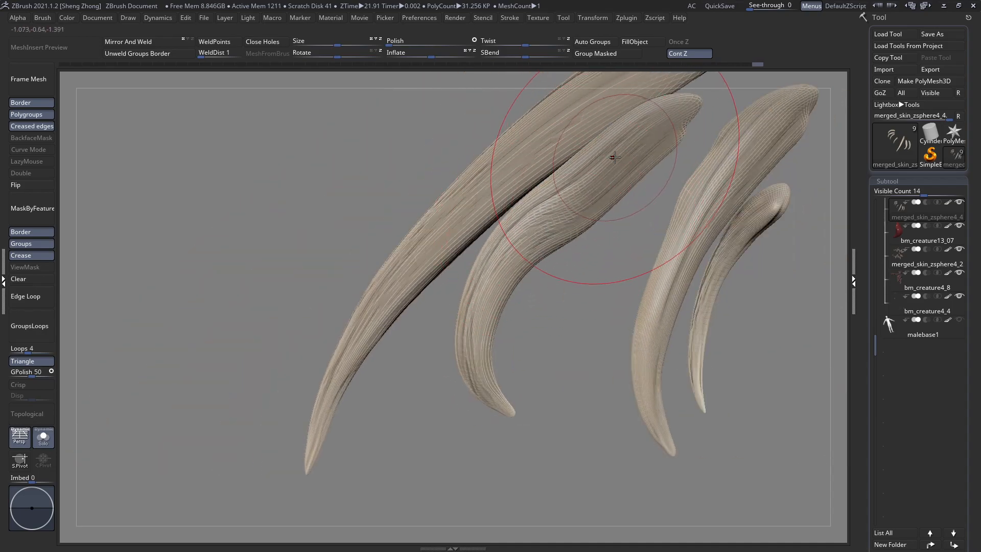
pyautogui.moveTo(462, 338)
pyautogui.mouseDown(button='right')
pyautogui.moveTo(468, 367)
pyautogui.moveTo(453, 330)
pyautogui.moveTo(467, 284)
pyautogui.moveTo(457, 275)
pyautogui.moveTo(447, 322)
pyautogui.moveTo(525, 249)
pyautogui.mouseUp(button='right')
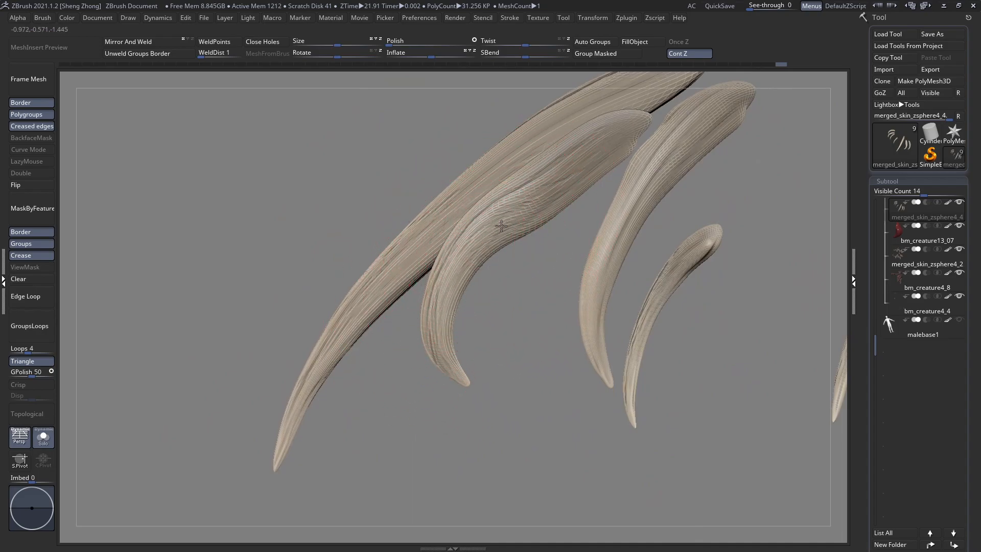
# Carve lengthwise grooves along the narrow outer edge of the last smooth curved spike with the bulge near its base
pyautogui.moveTo(447, 348)
pyautogui.mouseDown(button='right')
pyautogui.moveTo(529, 388)
pyautogui.moveTo(578, 287)
pyautogui.moveTo(559, 227)
pyautogui.moveTo(714, 300)
pyautogui.mouseUp(button='right')
pyautogui.moveTo(738, 331)
pyautogui.keyDown('alt'); pyautogui.mouseDown(button='right')
pyautogui.moveTo(607, 335)
pyautogui.moveTo(631, 329)
pyautogui.moveTo(603, 306)
pyautogui.mouseUp(button='right'); pyautogui.keyUp('alt')
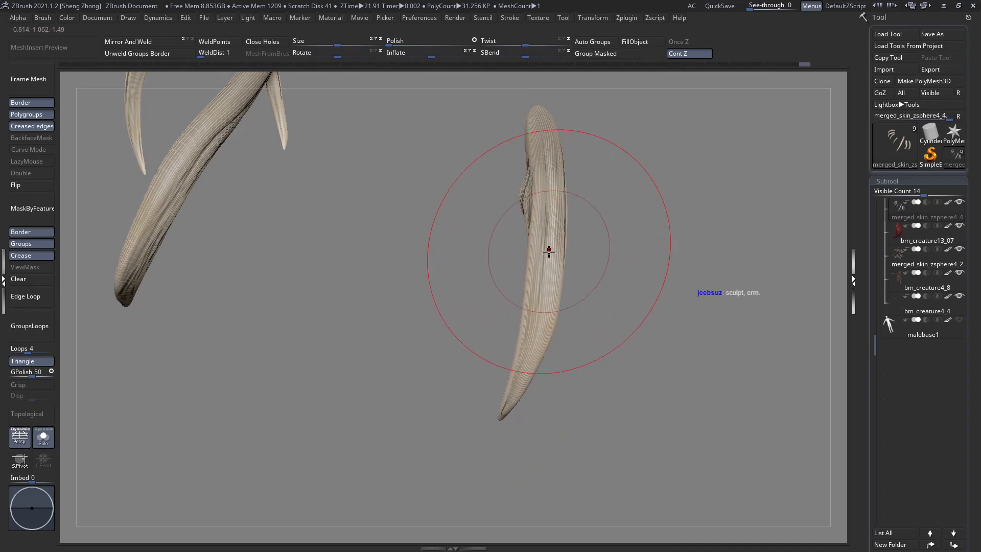
pyautogui.moveTo(549, 257); pyautogui.dragTo(542, 252, button='right')
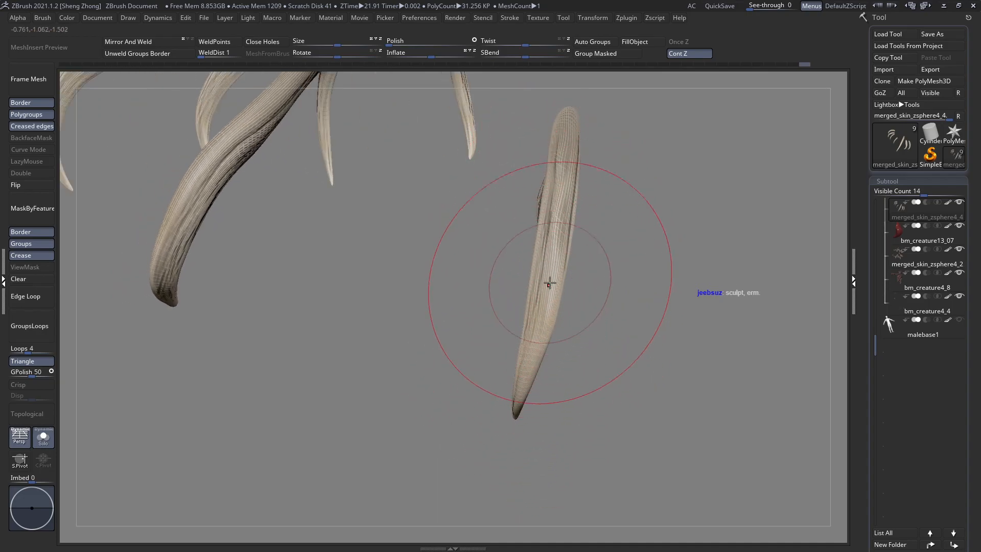
pyautogui.moveTo(520, 376); pyautogui.dragTo(577, 283, button='right')
pyautogui.moveTo(551, 317); pyautogui.dragTo(559, 396)
pyautogui.moveTo(564, 334); pyautogui.dragTo(565, 400)
pyautogui.moveTo(583, 309); pyautogui.dragTo(547, 306, button='right')
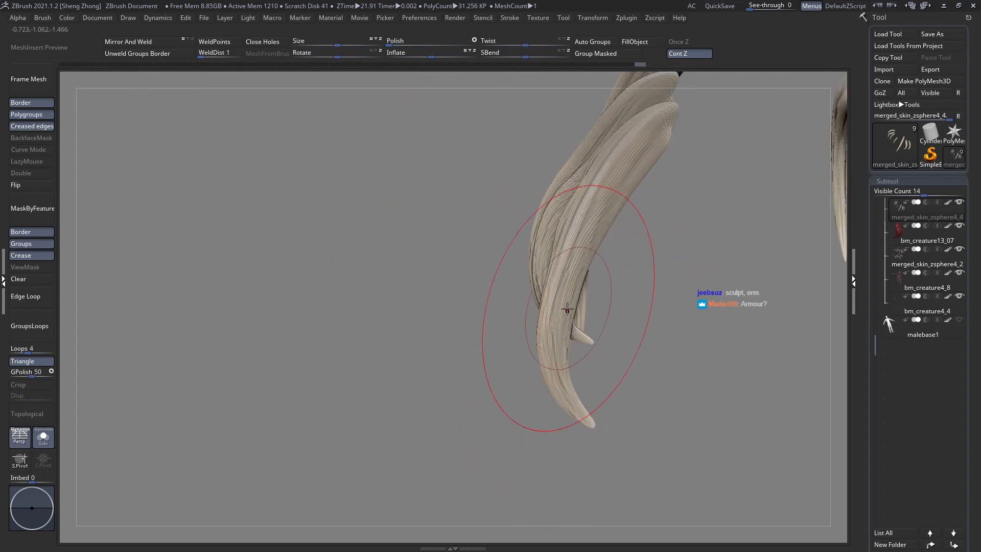
# Extend the striations over the broad sides, inner edge and tip of the last curved spike
pyautogui.moveTo(608, 217); pyautogui.dragTo(578, 300)
pyautogui.moveTo(578, 300); pyautogui.dragTo(569, 308, button='right')
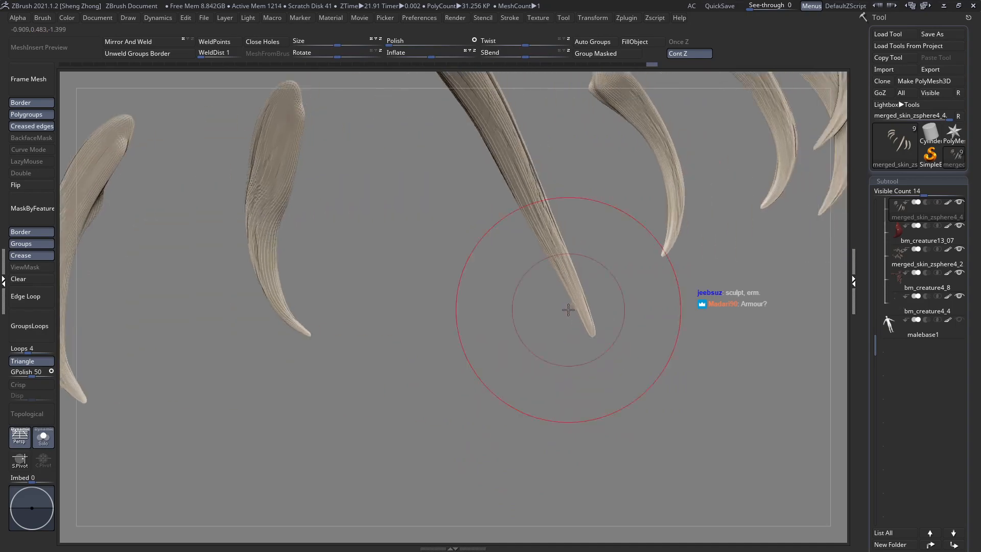
pyautogui.keyDown('alt'); pyautogui.moveTo(306, 322); pyautogui.dragTo(643, 314, button='right'); pyautogui.keyUp('alt')
pyautogui.moveTo(494, 285); pyautogui.dragTo(480, 278, button='right')
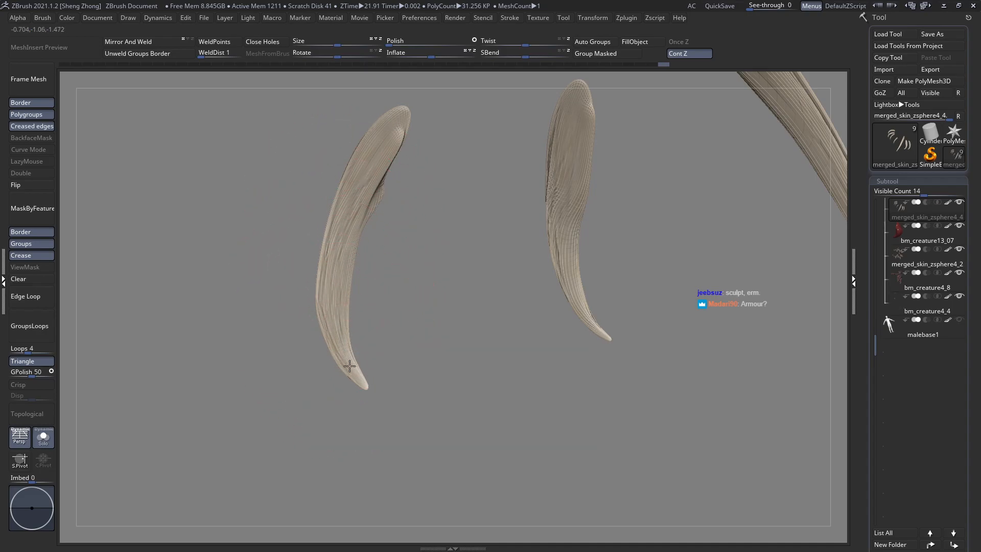
pyautogui.moveTo(344, 356); pyautogui.dragTo(350, 230, button='right')
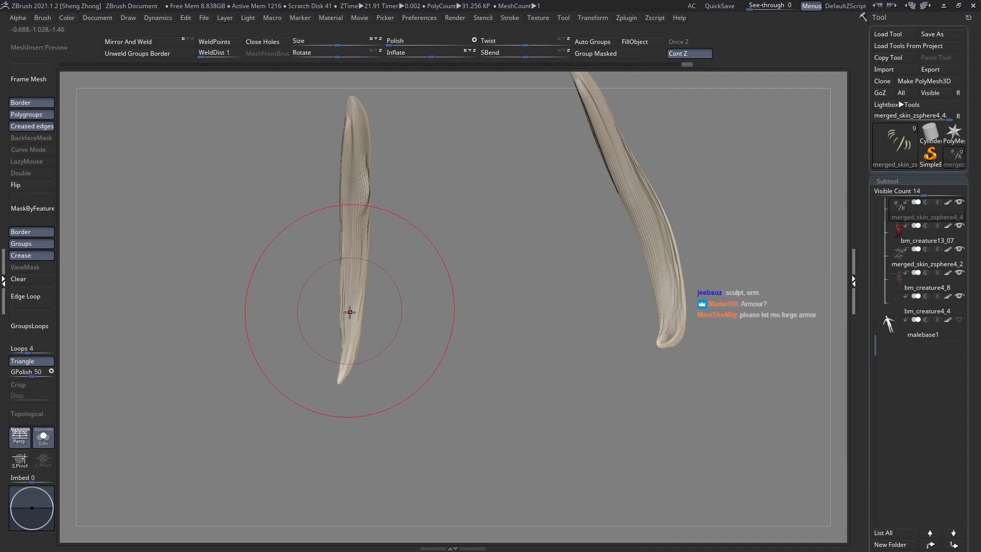
pyautogui.moveTo(351, 219)
pyautogui.mouseDown(button='right')
pyautogui.moveTo(383, 337)
pyautogui.moveTo(452, 385)
pyautogui.moveTo(359, 354)
pyautogui.moveTo(372, 366)
pyautogui.moveTo(414, 346)
pyautogui.moveTo(514, 375)
pyautogui.mouseUp(button='right')
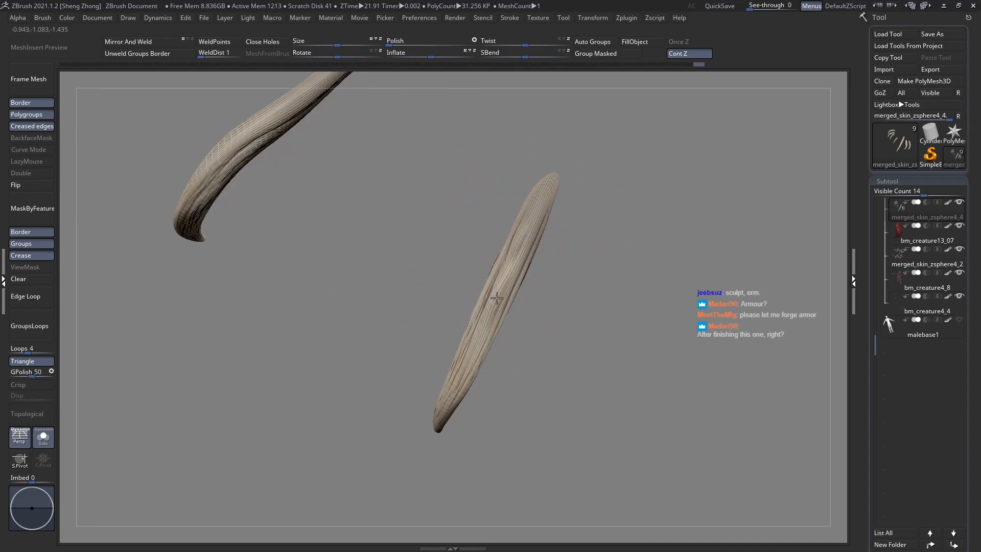
pyautogui.moveTo(485, 353); pyautogui.dragTo(506, 286, button='right')
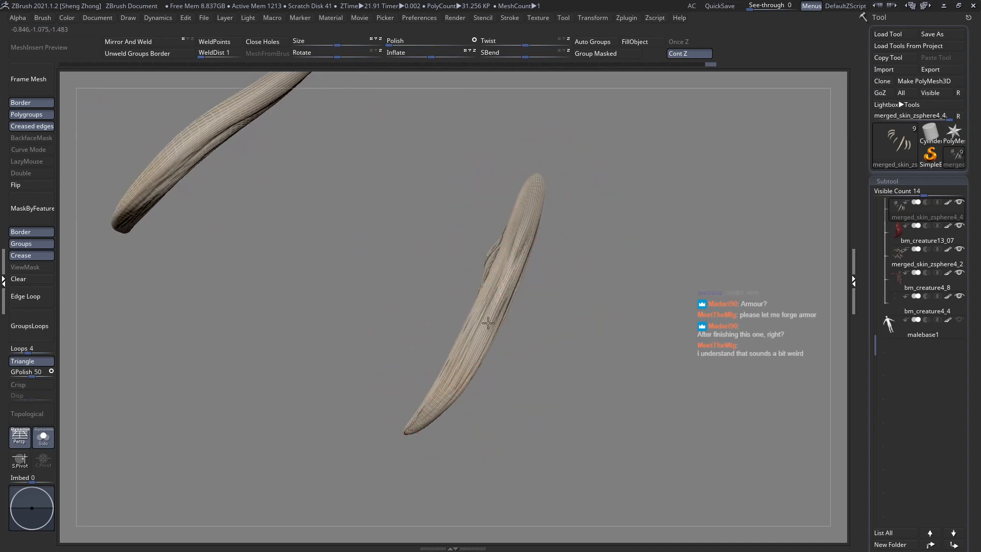
# Turn off Solo and make the spiked-ball hand's spikes, merged_skin_zsphere4_2, the active subtool
pyautogui.moveTo(477, 371)
pyautogui.keyDown('ctrl'); pyautogui.mouseDown(button='right')
pyautogui.moveTo(422, 342)
pyautogui.moveTo(468, 372)
pyautogui.moveTo(464, 281)
pyautogui.moveTo(479, 335)
pyautogui.moveTo(366, 342)
pyautogui.moveTo(334, 299)
pyautogui.moveTo(386, 331)
pyautogui.moveTo(396, 360)
pyautogui.mouseUp(button='right'); pyautogui.keyUp('ctrl')
pyautogui.keyDown('alt'); pyautogui.moveTo(458, 335); pyautogui.dragTo(358, 330, button='right'); pyautogui.keyUp('alt')
pyautogui.moveTo(455, 377)
pyautogui.keyDown('alt'); pyautogui.mouseDown(button='right')
pyautogui.moveTo(382, 377)
pyautogui.moveTo(341, 339)
pyautogui.moveTo(469, 320)
pyautogui.mouseUp(button='right'); pyautogui.keyUp('alt')
pyautogui.keyDown('ctrl'); pyautogui.moveTo(384, 335); pyautogui.dragTo(411, 365, button='right'); pyautogui.keyUp('ctrl')
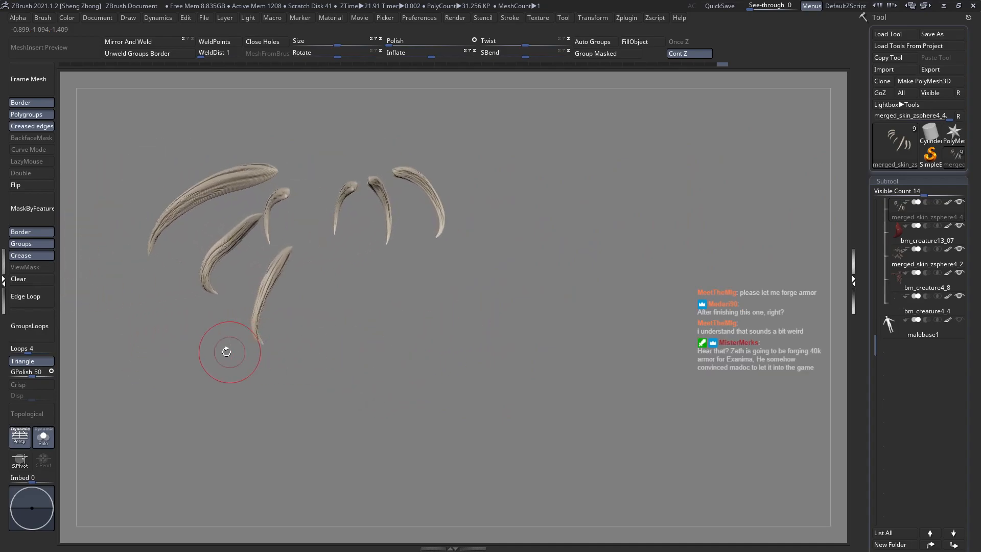
pyautogui.click(49, 441)
pyautogui.keyDown('ctrl'); pyautogui.moveTo(434, 331); pyautogui.dragTo(344, 281, button='right'); pyautogui.keyUp('ctrl')
pyautogui.keyDown('alt'); pyautogui.moveTo(409, 273); pyautogui.dragTo(526, 292, button='right'); pyautogui.keyUp('alt')
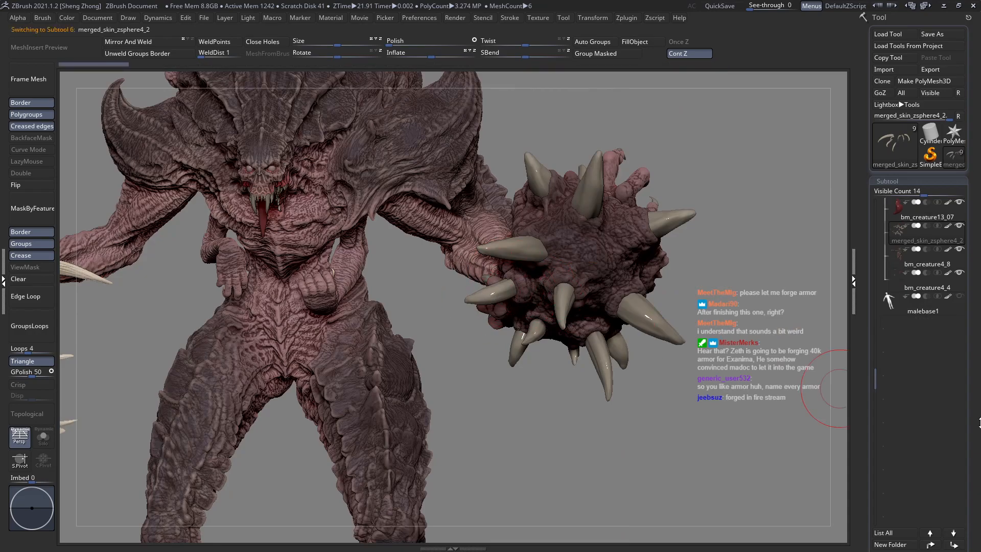
# Fill the spiked-ball hand's spikes with the current material using FillObject
pyautogui.scroll(-5, 946, 329)
pyautogui.scroll(-1, 971, 471)
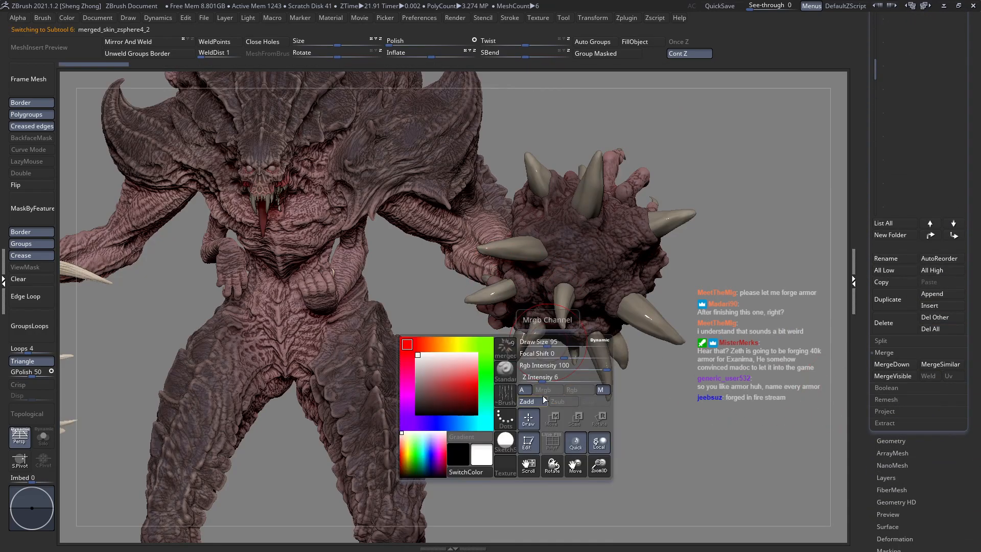
pyautogui.click(656, 45)
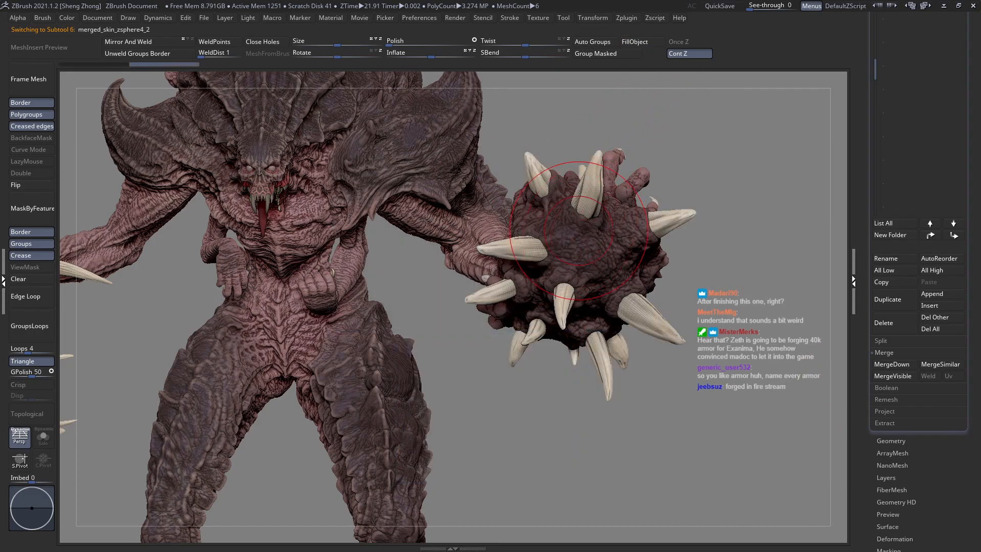
# Isolate the spiked-ball hand's spikes with Solo and carve the first lengthwise grooves into the large curved spike
pyautogui.keyDown('alt'); pyautogui.moveTo(583, 130); pyautogui.dragTo(313, 111); pyautogui.keyUp('alt')
pyautogui.click(44, 438)
pyautogui.moveTo(177, 328)
pyautogui.mouseDown()
pyautogui.moveTo(315, 357)
pyautogui.moveTo(431, 273)
pyautogui.moveTo(455, 296)
pyautogui.moveTo(440, 250)
pyautogui.mouseUp()
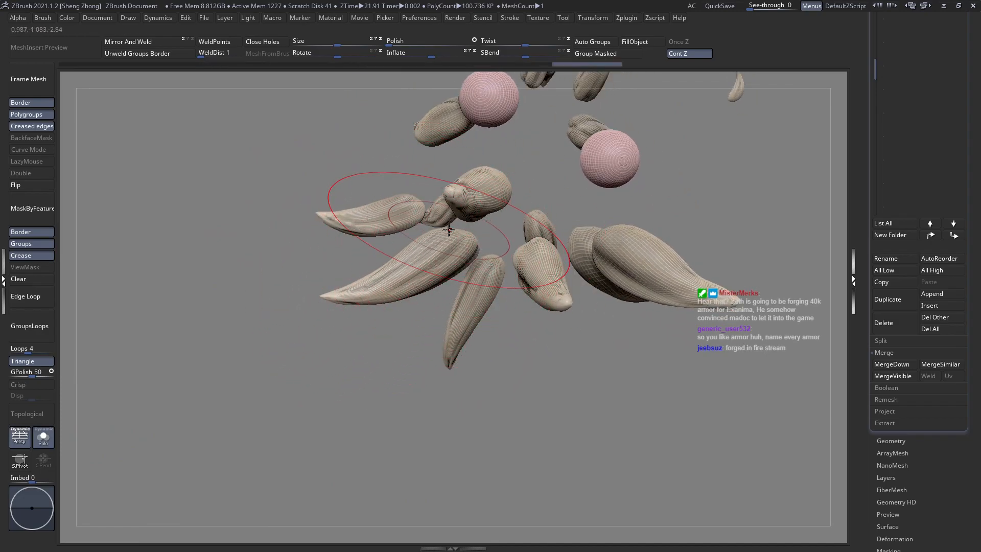
pyautogui.moveTo(388, 286)
pyautogui.mouseDown(button='right')
pyautogui.moveTo(405, 280)
pyautogui.moveTo(400, 243)
pyautogui.moveTo(419, 287)
pyautogui.moveTo(448, 258)
pyautogui.mouseUp(button='right')
pyautogui.rightClick(450, 257)
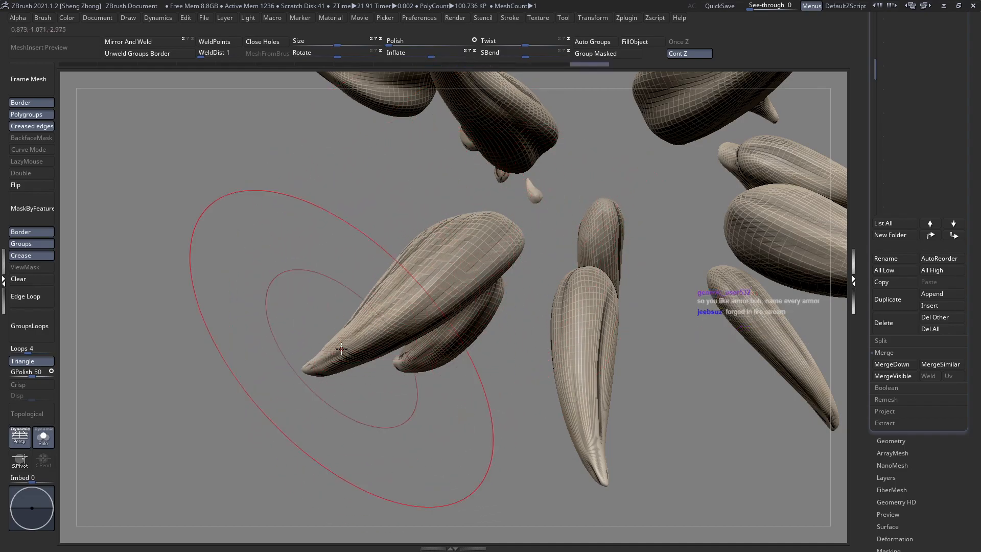
# Extend the lengthwise grooves around the remaining sides of the large curved spike, from its rounded base to the tip
pyautogui.moveTo(380, 330); pyautogui.dragTo(466, 271, button='right')
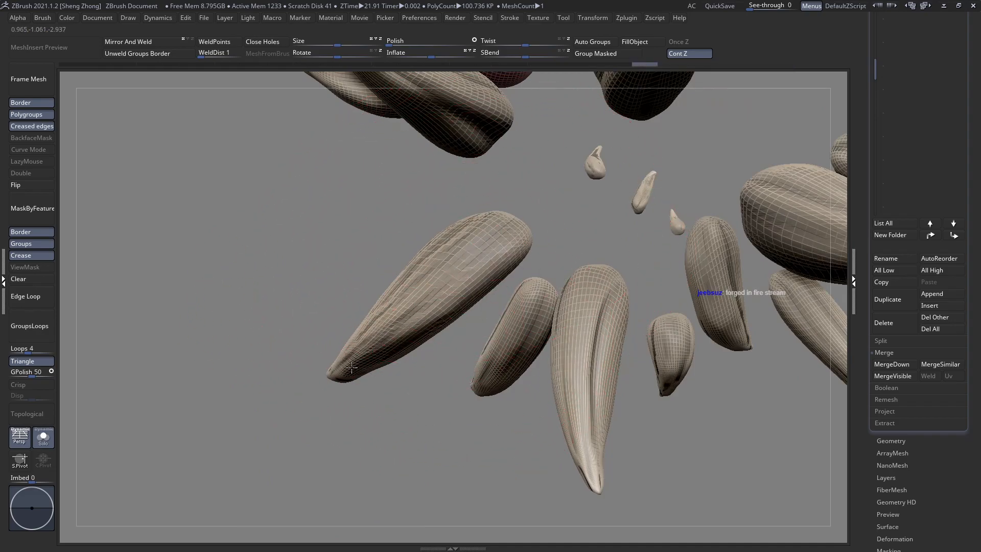
pyautogui.moveTo(390, 350)
pyautogui.mouseDown(button='right')
pyautogui.moveTo(381, 271)
pyautogui.moveTo(447, 306)
pyautogui.mouseUp(button='right')
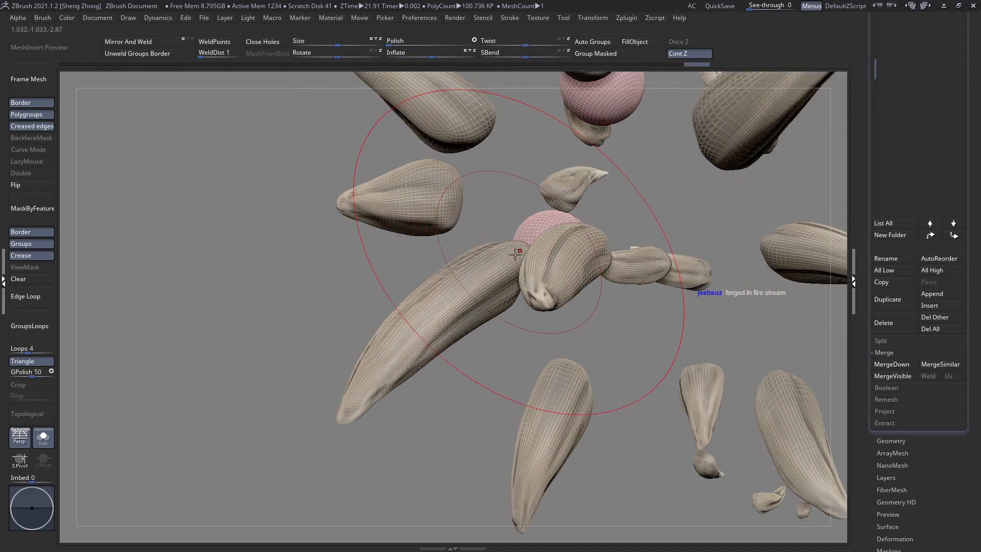
pyautogui.moveTo(419, 328)
pyautogui.mouseDown(button='right')
pyautogui.moveTo(421, 342)
pyautogui.moveTo(466, 300)
pyautogui.moveTo(504, 288)
pyautogui.mouseUp(button='right')
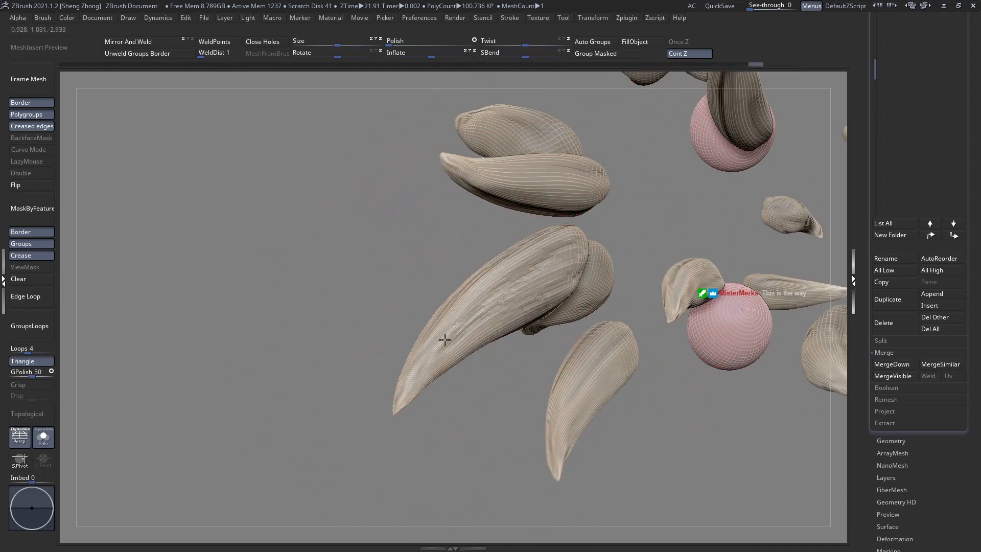
pyautogui.moveTo(476, 337); pyautogui.dragTo(440, 373, button='right')
# Carve lengthwise grooves around the smaller curved spike beside the large one, covering its faces, edges and tip
pyautogui.moveTo(556, 365)
pyautogui.keyDown('alt'); pyautogui.mouseDown(button='right')
pyautogui.moveTo(530, 309)
pyautogui.moveTo(541, 314)
pyautogui.moveTo(526, 353)
pyautogui.moveTo(499, 306)
pyautogui.moveTo(501, 320)
pyautogui.moveTo(486, 325)
pyautogui.mouseUp(button='right'); pyautogui.keyUp('alt')
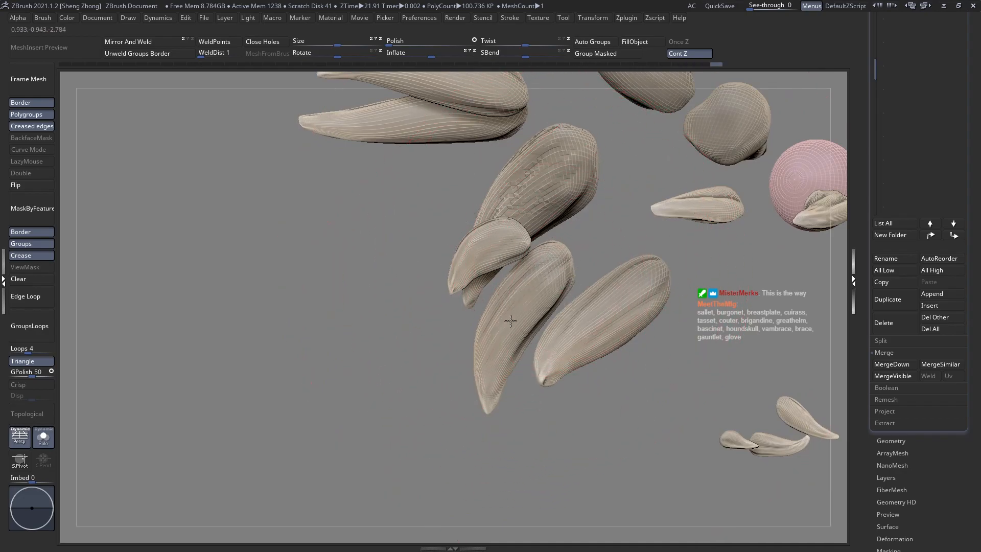
pyautogui.moveTo(532, 341); pyautogui.dragTo(583, 407, button='right')
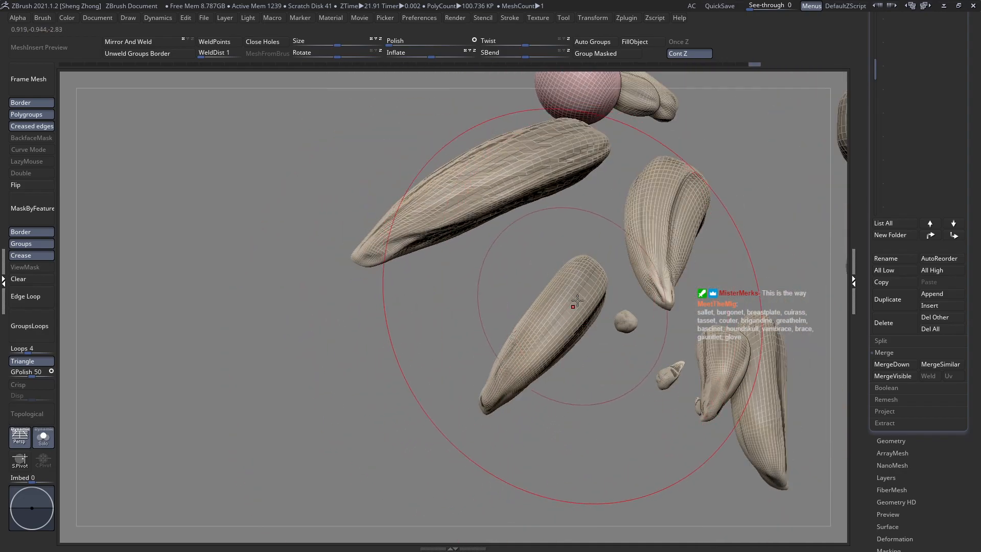
pyautogui.moveTo(577, 261); pyautogui.dragTo(584, 409, button='right')
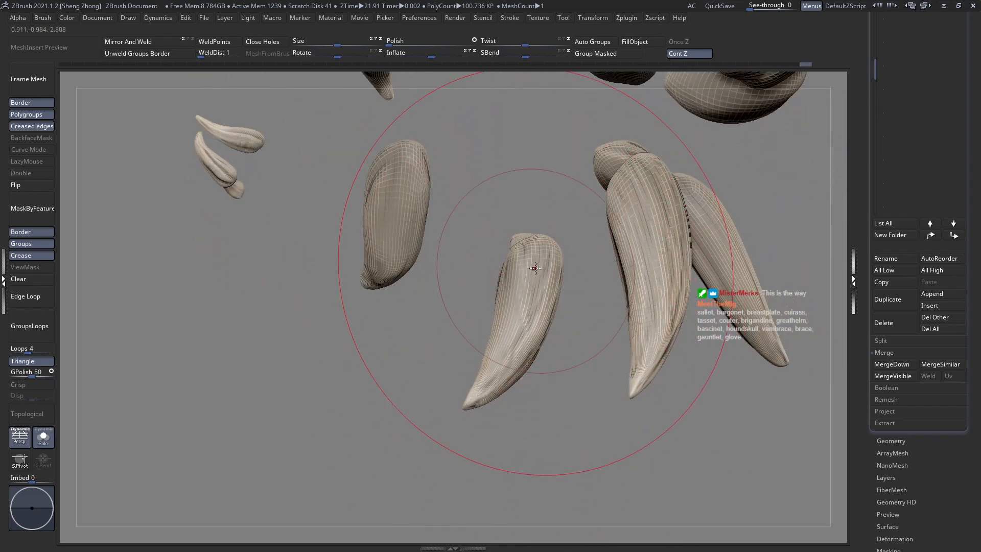
pyautogui.moveTo(491, 357)
pyautogui.mouseDown(button='right')
pyautogui.moveTo(481, 317)
pyautogui.moveTo(427, 339)
pyautogui.moveTo(643, 374)
pyautogui.moveTo(576, 330)
pyautogui.moveTo(407, 302)
pyautogui.moveTo(368, 267)
pyautogui.moveTo(382, 317)
pyautogui.moveTo(393, 324)
pyautogui.moveTo(412, 325)
pyautogui.moveTo(372, 306)
pyautogui.moveTo(406, 274)
pyautogui.mouseUp(button='right')
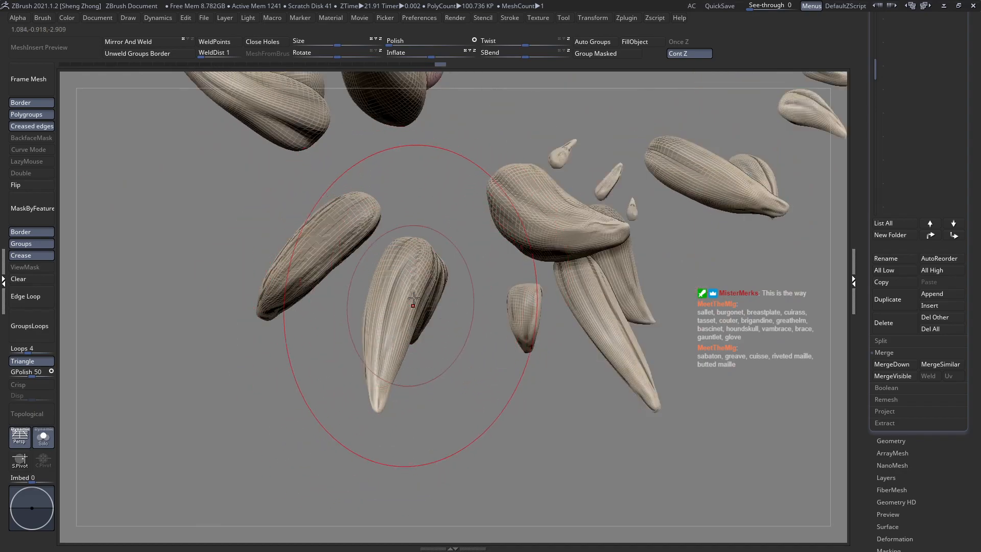
pyautogui.moveTo(413, 347); pyautogui.dragTo(428, 285, button='right')
pyautogui.moveTo(413, 344)
pyautogui.mouseDown(button='right')
pyautogui.moveTo(409, 320)
pyautogui.moveTo(447, 330)
pyautogui.moveTo(440, 327)
pyautogui.mouseUp(button='right')
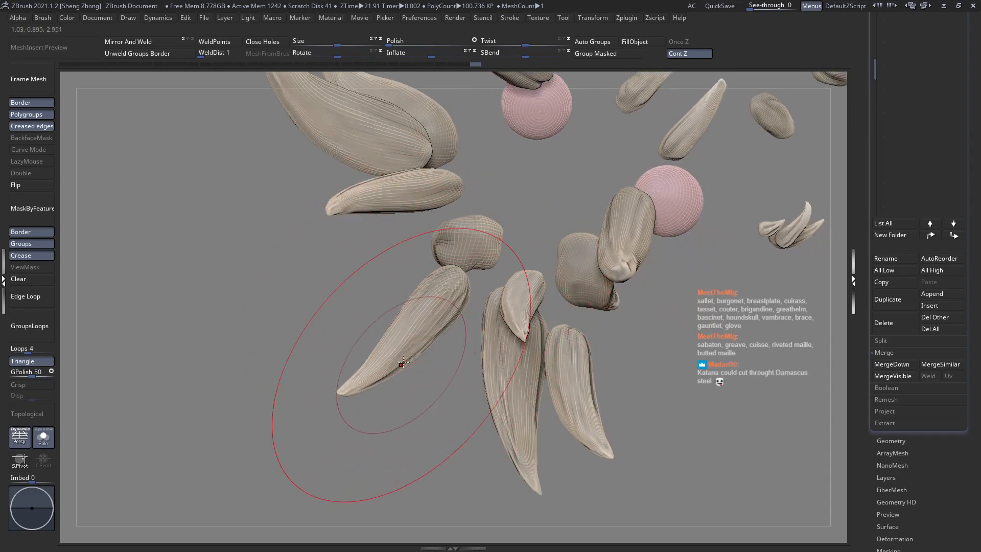
# Carve lengthwise grooves over all sides of the small stubby spike near the finished ones
pyautogui.moveTo(389, 373)
pyautogui.keyDown('ctrl'); pyautogui.mouseDown(button='right')
pyautogui.moveTo(412, 383)
pyautogui.moveTo(376, 336)
pyautogui.moveTo(385, 365)
pyautogui.moveTo(436, 346)
pyautogui.moveTo(449, 258)
pyautogui.moveTo(468, 313)
pyautogui.moveTo(488, 291)
pyautogui.mouseUp(button='right'); pyautogui.keyUp('ctrl')
pyautogui.keyDown('ctrl'); pyautogui.moveTo(416, 315); pyautogui.dragTo(468, 305, button='right'); pyautogui.keyUp('ctrl')
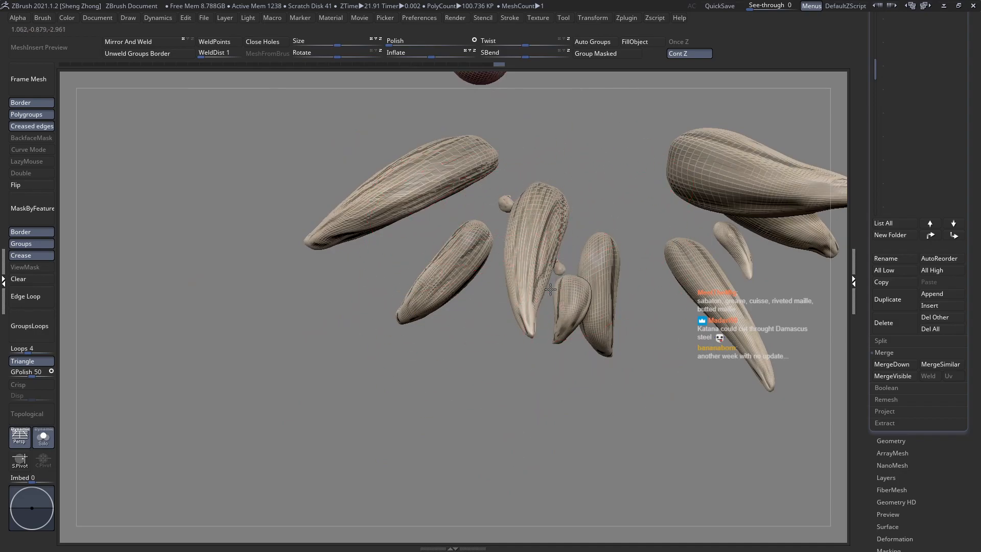
pyautogui.moveTo(548, 289); pyautogui.dragTo(518, 213, button='right')
pyautogui.moveTo(544, 324)
pyautogui.mouseDown(button='right')
pyautogui.moveTo(510, 344)
pyautogui.moveTo(486, 281)
pyautogui.moveTo(518, 205)
pyautogui.moveTo(440, 303)
pyautogui.moveTo(428, 243)
pyautogui.moveTo(441, 260)
pyautogui.moveTo(426, 287)
pyautogui.mouseUp(button='right')
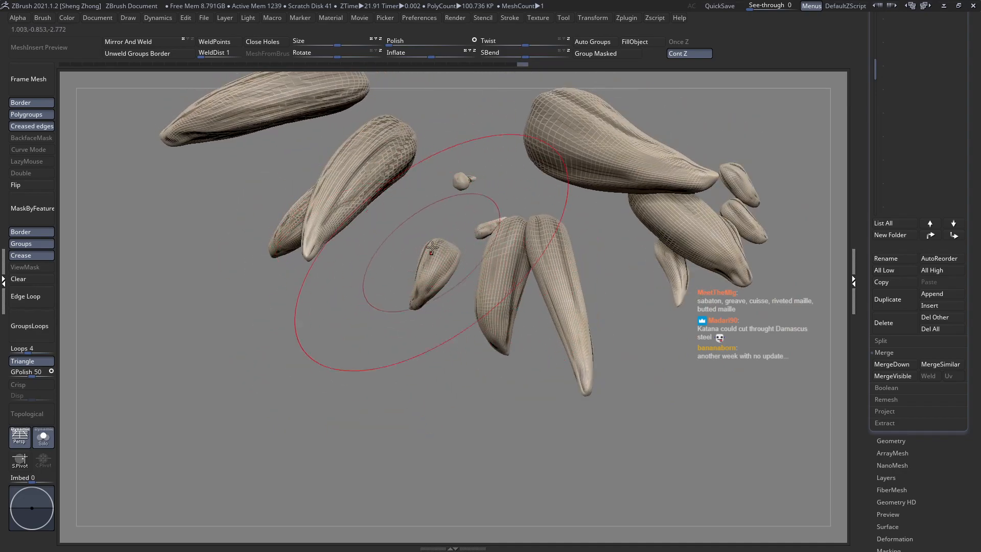
pyautogui.moveTo(427, 299)
pyautogui.mouseDown(button='right')
pyautogui.moveTo(427, 284)
pyautogui.moveTo(415, 290)
pyautogui.mouseUp(button='right')
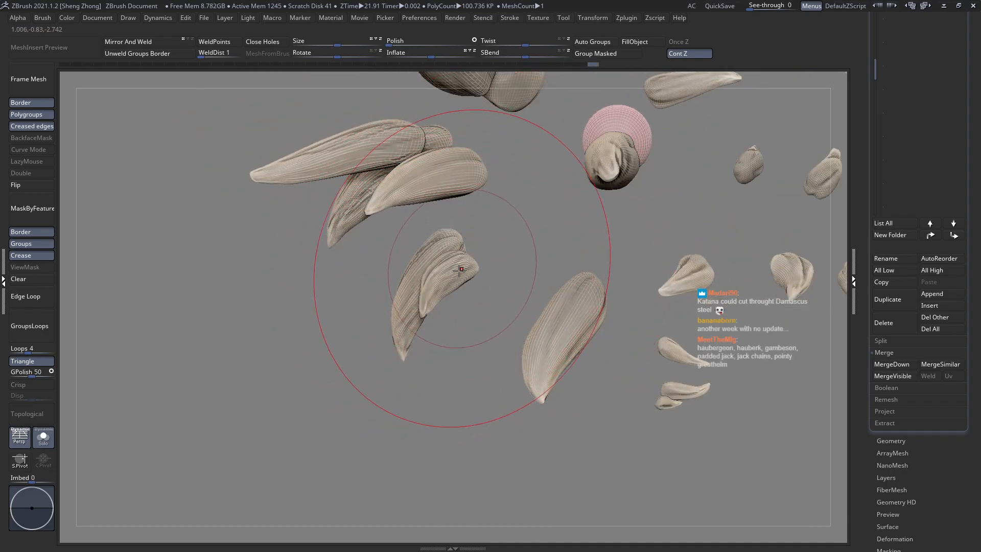
# Carve lengthwise grooves around the long slender spike, including its narrow edges, base and tip
pyautogui.moveTo(438, 301)
pyautogui.mouseDown(button='right')
pyautogui.moveTo(420, 274)
pyautogui.moveTo(475, 280)
pyautogui.moveTo(475, 327)
pyautogui.moveTo(497, 368)
pyautogui.moveTo(575, 317)
pyautogui.moveTo(471, 232)
pyautogui.moveTo(478, 263)
pyautogui.mouseUp(button='right')
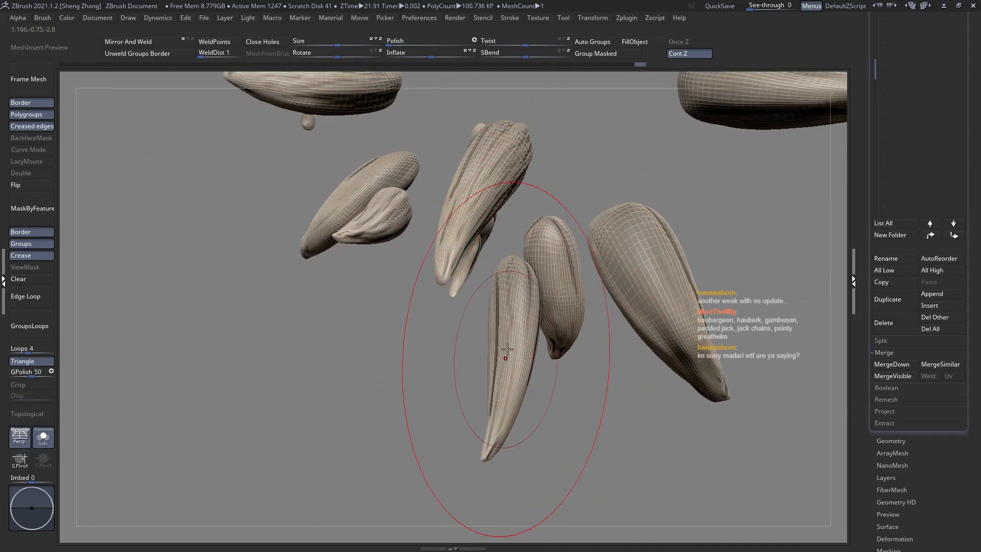
pyautogui.moveTo(522, 302); pyautogui.dragTo(509, 306, button='right')
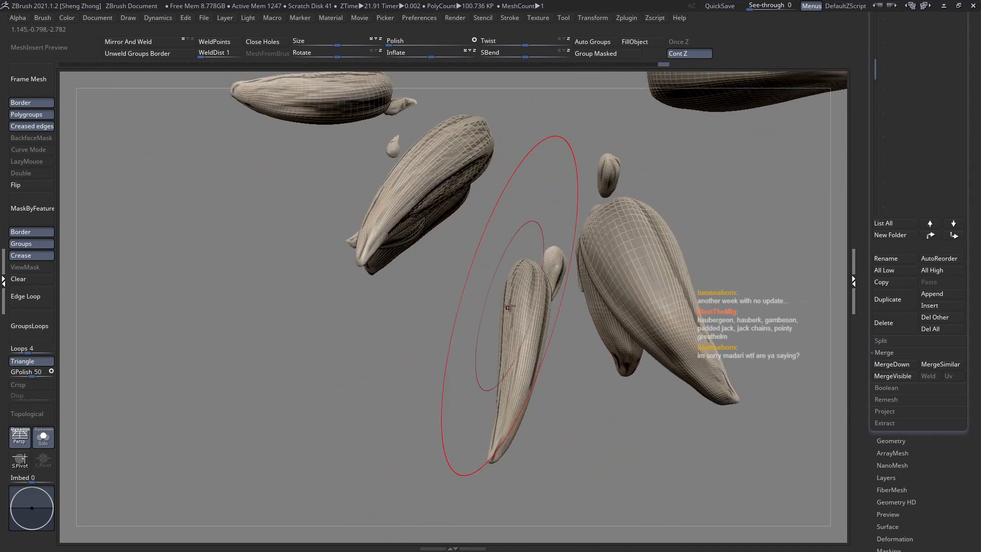
pyautogui.moveTo(449, 416)
pyautogui.mouseDown(button='right')
pyautogui.moveTo(495, 396)
pyautogui.moveTo(446, 354)
pyautogui.mouseUp(button='right')
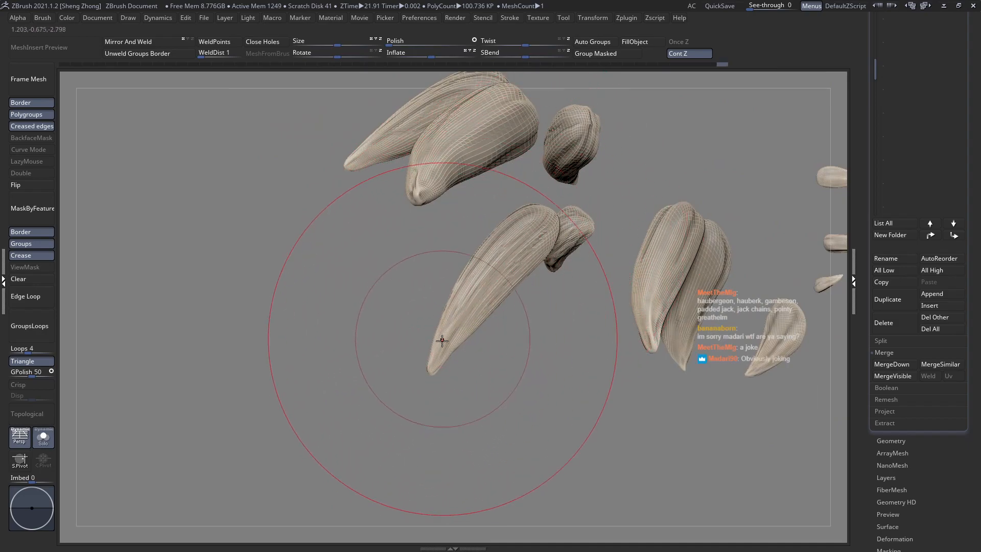
pyautogui.moveTo(497, 303)
pyautogui.mouseDown(button='right')
pyautogui.moveTo(465, 254)
pyautogui.moveTo(545, 266)
pyautogui.mouseUp(button='right')
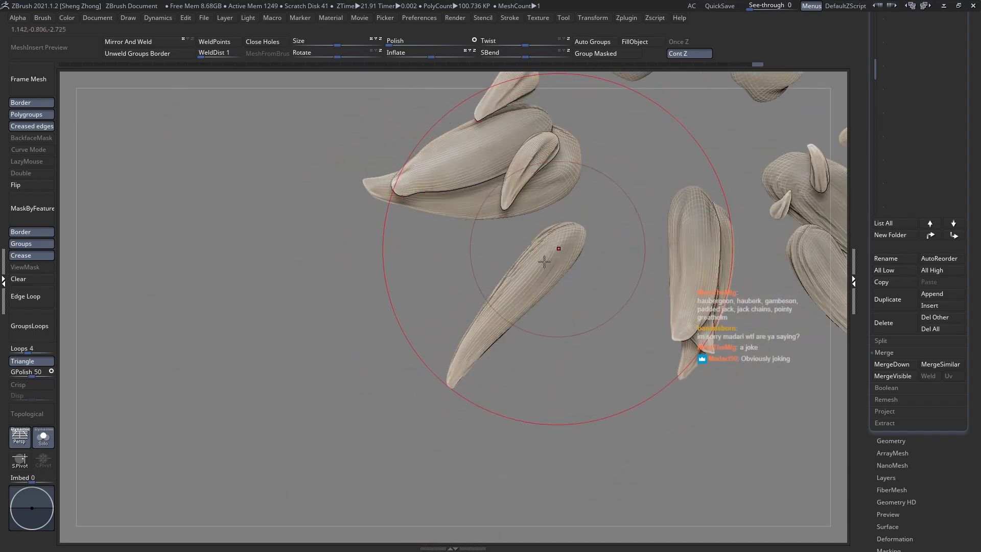
# Carve lengthwise grooves along the shorter spike near the row of tiny spikes
pyautogui.moveTo(473, 342)
pyautogui.mouseDown(button='right')
pyautogui.moveTo(521, 376)
pyautogui.moveTo(549, 305)
pyautogui.moveTo(497, 342)
pyautogui.moveTo(508, 278)
pyautogui.mouseUp(button='right')
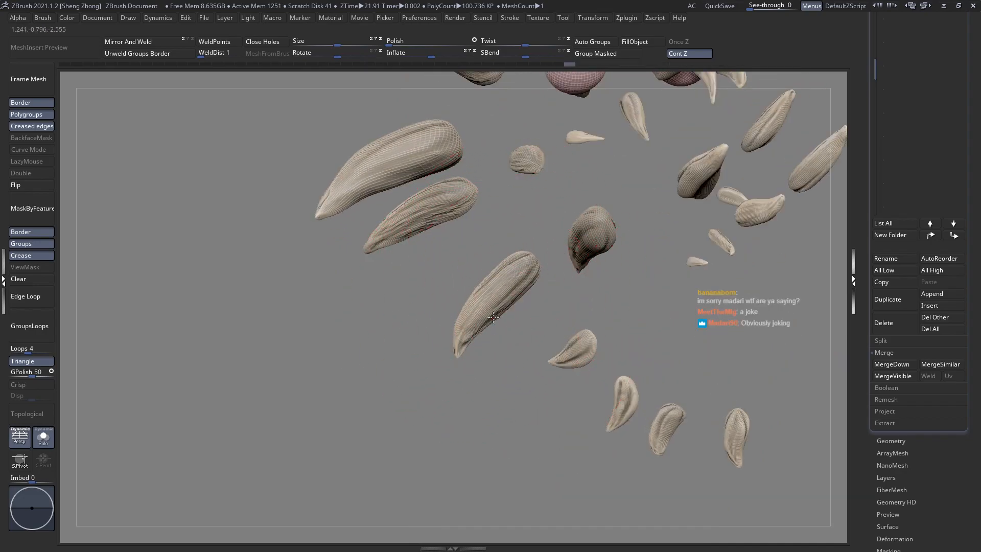
pyautogui.moveTo(492, 316); pyautogui.dragTo(501, 295, button='right')
pyautogui.moveTo(468, 325)
pyautogui.mouseDown(button='right')
pyautogui.moveTo(507, 335)
pyautogui.moveTo(471, 332)
pyautogui.moveTo(503, 327)
pyautogui.moveTo(504, 339)
pyautogui.mouseUp(button='right')
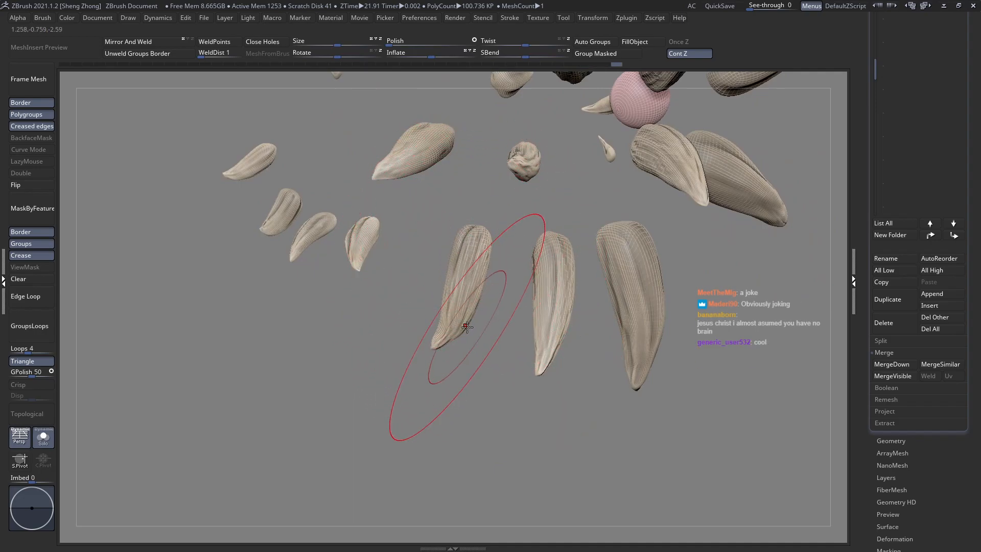
# Carve lengthwise grooves along the broad face of the next smooth, wide-based spike
pyautogui.keyDown('ctrl'); pyautogui.moveTo(509, 356); pyautogui.dragTo(426, 267, button='right'); pyautogui.keyUp('ctrl')
pyautogui.moveTo(427, 228)
pyautogui.keyDown('alt'); pyautogui.mouseDown(button='right')
pyautogui.moveTo(417, 269)
pyautogui.moveTo(426, 294)
pyautogui.moveTo(409, 243)
pyautogui.moveTo(405, 258)
pyautogui.moveTo(394, 243)
pyautogui.moveTo(401, 265)
pyautogui.mouseUp(button='right'); pyautogui.keyUp('alt')
pyautogui.moveTo(474, 266)
pyautogui.keyDown('alt'); pyautogui.mouseDown(button='right')
pyautogui.moveTo(440, 249)
pyautogui.moveTo(506, 286)
pyautogui.mouseUp(button='right'); pyautogui.keyUp('alt')
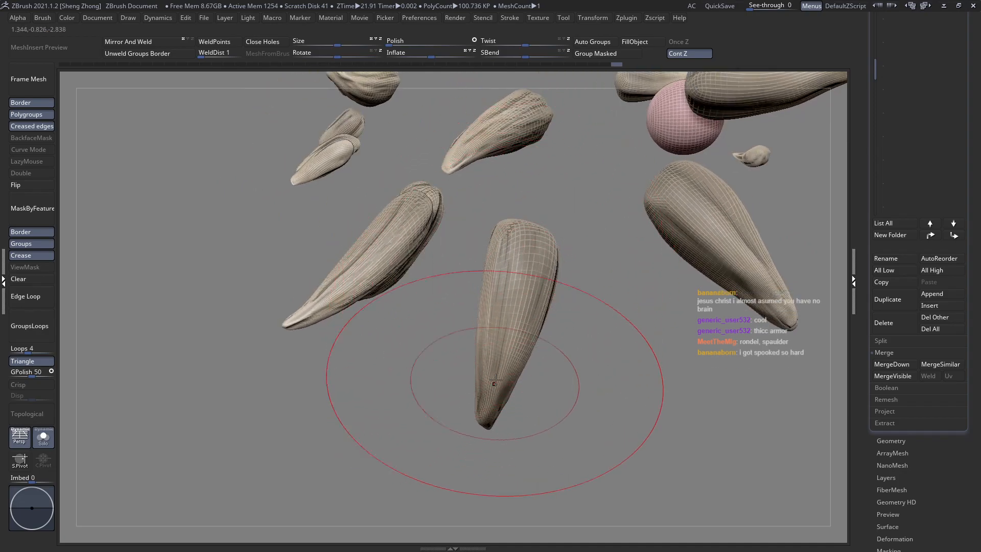
pyautogui.moveTo(500, 400); pyautogui.dragTo(542, 263, button='right')
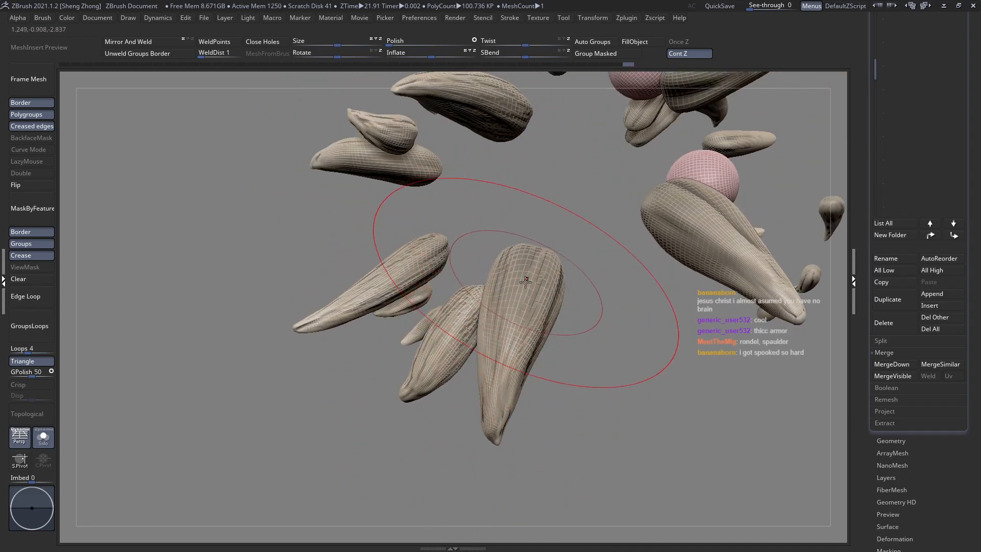
pyautogui.moveTo(516, 318)
pyautogui.mouseDown(button='right')
pyautogui.moveTo(487, 336)
pyautogui.moveTo(497, 342)
pyautogui.mouseUp(button='right')
pyautogui.moveTo(483, 204)
pyautogui.keyDown('alt'); pyautogui.mouseDown(button='right')
pyautogui.moveTo(477, 307)
pyautogui.moveTo(467, 303)
pyautogui.mouseUp(button='right'); pyautogui.keyUp('alt')
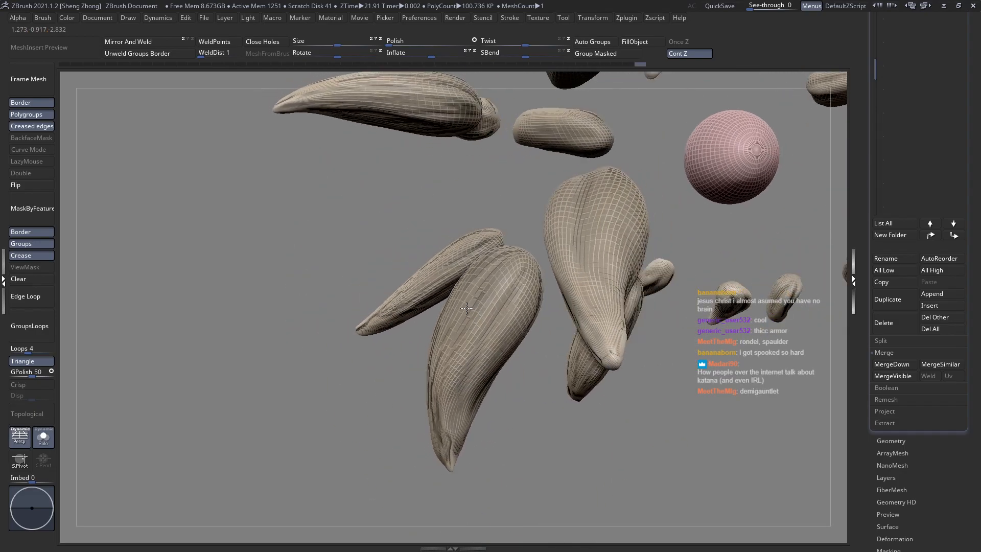
# Extend the grooves over the curved flank and rounded base of the wide-based spike
pyautogui.moveTo(468, 351); pyautogui.dragTo(456, 401)
pyautogui.moveTo(578, 327); pyautogui.dragTo(482, 302, button='right')
pyautogui.keyDown('alt'); pyautogui.moveTo(512, 357); pyautogui.dragTo(446, 258, button='right'); pyautogui.keyUp('alt')
pyautogui.moveTo(447, 259); pyautogui.dragTo(469, 254)
pyautogui.keyDown('alt'); pyautogui.moveTo(470, 298); pyautogui.dragTo(504, 327, button='right'); pyautogui.keyUp('alt')
pyautogui.moveTo(493, 289); pyautogui.dragTo(440, 277, button='right')
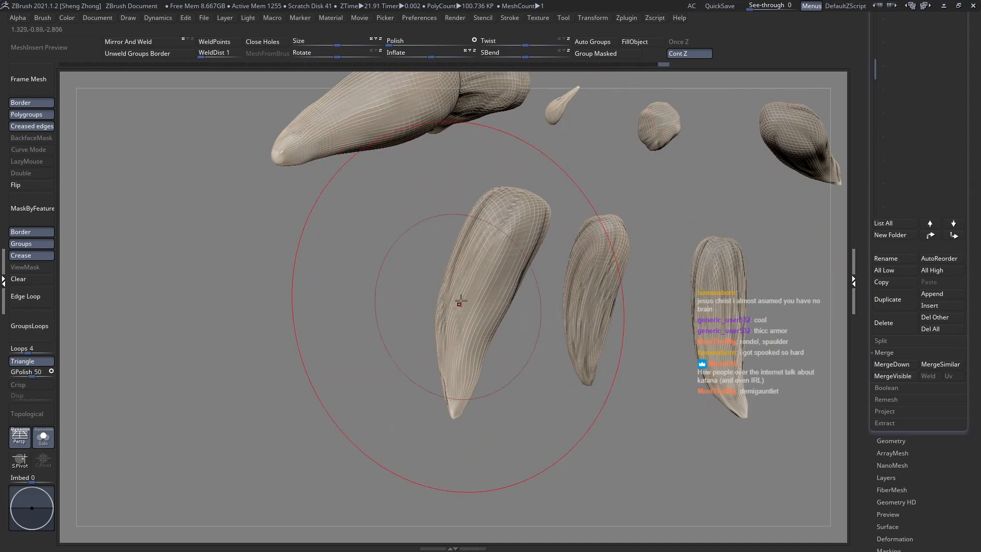
# Finish the wide-based spike with short groove strokes on its remaining side, down to the tip
pyautogui.moveTo(474, 323); pyautogui.dragTo(456, 321, button='right')
pyautogui.moveTo(530, 228); pyautogui.dragTo(514, 233)
pyautogui.moveTo(489, 315); pyautogui.dragTo(489, 326)
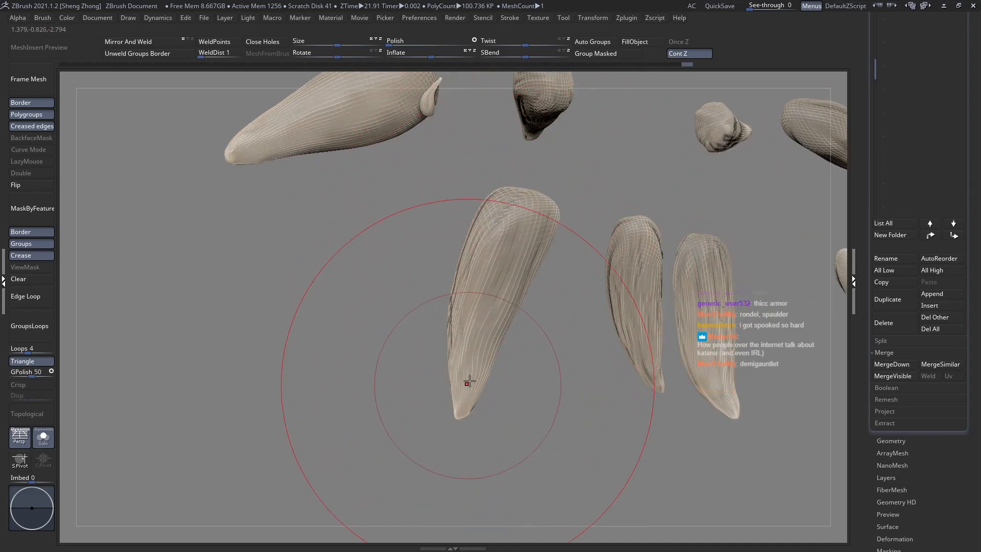
pyautogui.moveTo(477, 332); pyautogui.dragTo(478, 326)
pyautogui.moveTo(467, 370); pyautogui.dragTo(458, 371, button='right')
pyautogui.moveTo(503, 325); pyautogui.dragTo(498, 343)
pyautogui.moveTo(497, 353)
pyautogui.mouseDown(button='right')
pyautogui.moveTo(506, 368)
pyautogui.moveTo(436, 324)
pyautogui.moveTo(427, 306)
pyautogui.mouseUp(button='right')
# Carve lengthwise grooves along the creased side and adjoining face of the next large smooth spike
pyautogui.moveTo(460, 353)
pyautogui.mouseDown(button='right')
pyautogui.moveTo(555, 394)
pyautogui.moveTo(523, 294)
pyautogui.moveTo(534, 318)
pyautogui.moveTo(534, 257)
pyautogui.moveTo(529, 286)
pyautogui.mouseUp(button='right')
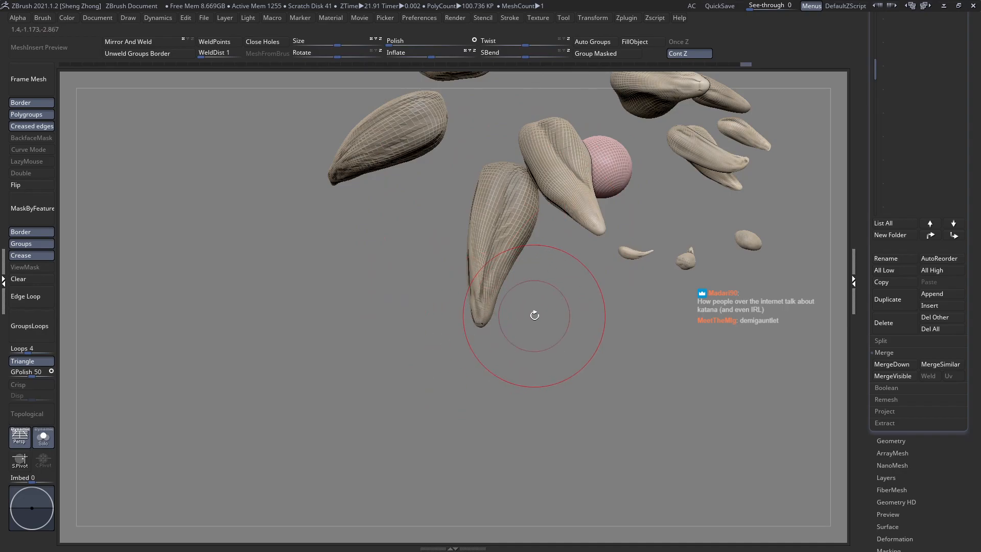
pyautogui.moveTo(540, 329); pyautogui.dragTo(475, 291, button='right')
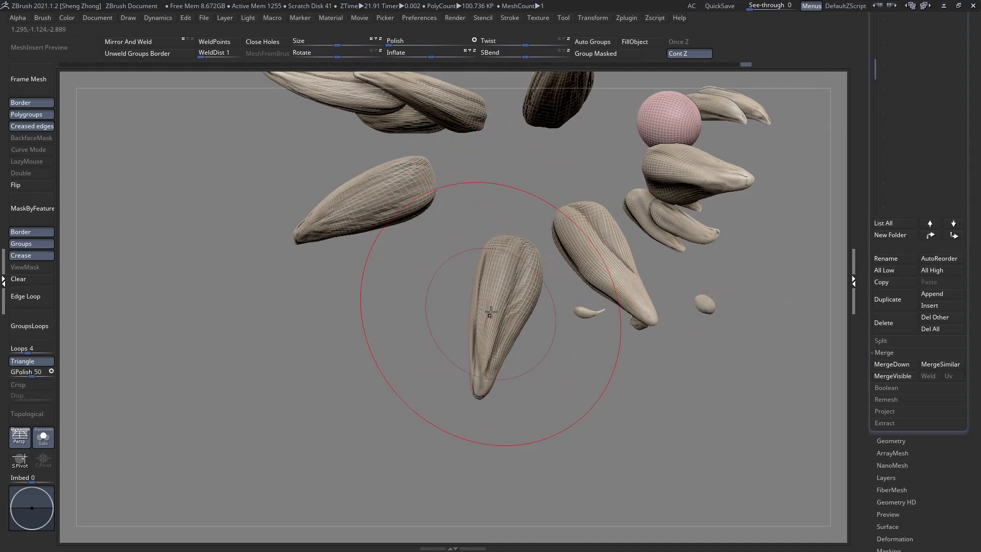
pyautogui.moveTo(503, 351)
pyautogui.mouseDown(button='right')
pyautogui.moveTo(580, 357)
pyautogui.moveTo(511, 296)
pyautogui.mouseUp(button='right')
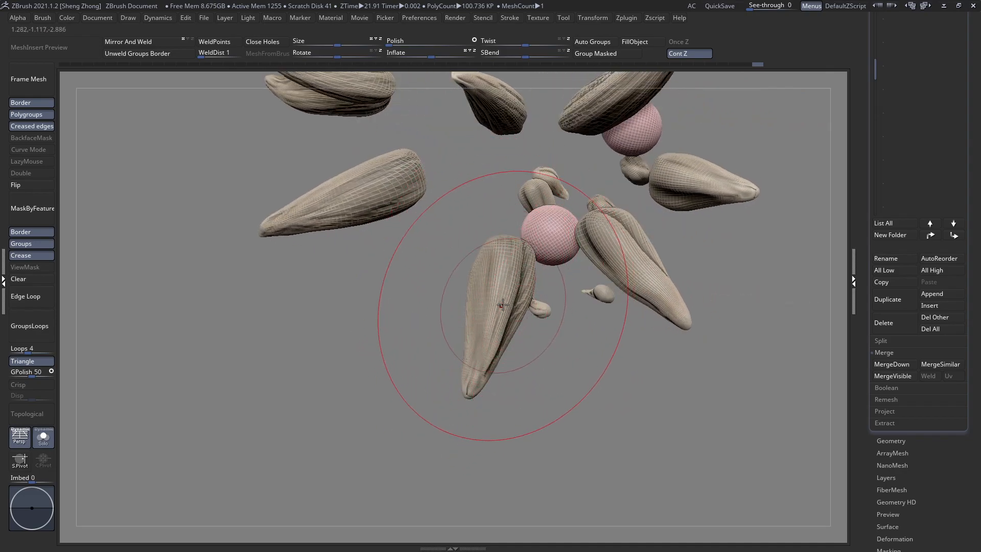
pyautogui.moveTo(484, 295)
pyautogui.mouseDown(button='right')
pyautogui.moveTo(499, 355)
pyautogui.moveTo(486, 348)
pyautogui.moveTo(471, 281)
pyautogui.mouseUp(button='right')
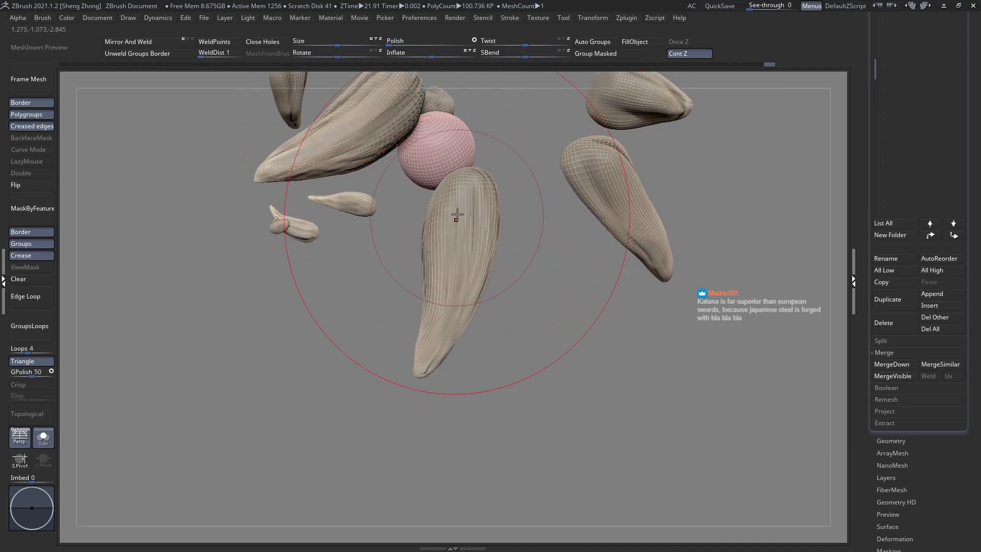
# Continue the grooves across the smooth faces and base of the large creased spike until it is covered all round
pyautogui.moveTo(456, 223)
pyautogui.mouseDown(button='right')
pyautogui.moveTo(434, 227)
pyautogui.moveTo(460, 285)
pyautogui.moveTo(418, 223)
pyautogui.mouseUp(button='right')
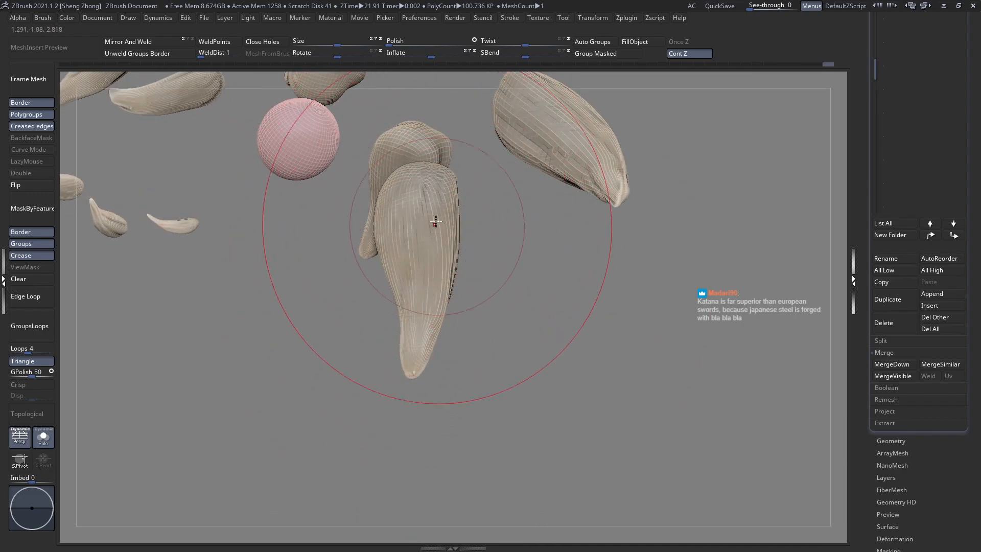
pyautogui.moveTo(432, 258)
pyautogui.mouseDown(button='right')
pyautogui.moveTo(384, 309)
pyautogui.moveTo(385, 276)
pyautogui.moveTo(399, 288)
pyautogui.moveTo(451, 284)
pyautogui.moveTo(470, 212)
pyautogui.mouseUp(button='right')
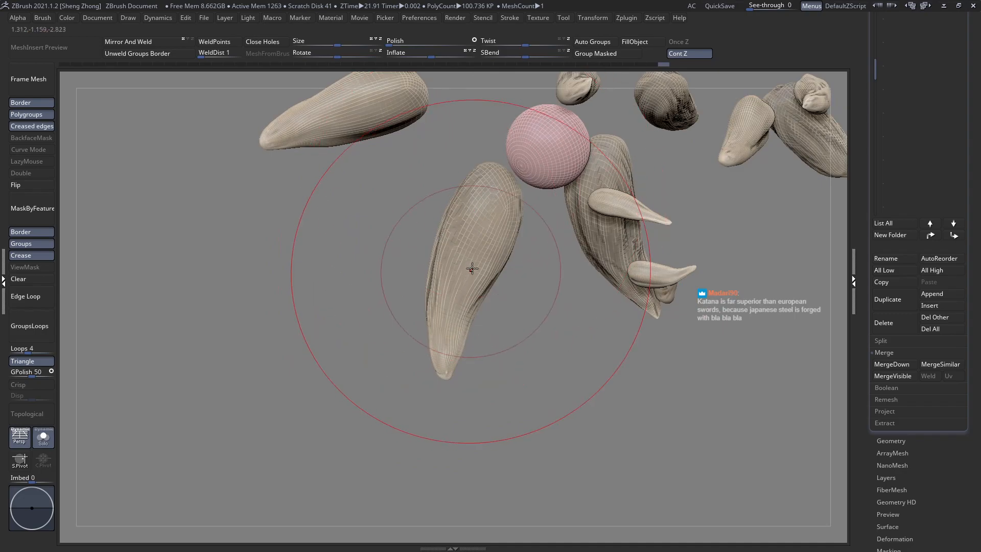
pyautogui.moveTo(482, 287); pyautogui.dragTo(472, 258, button='right')
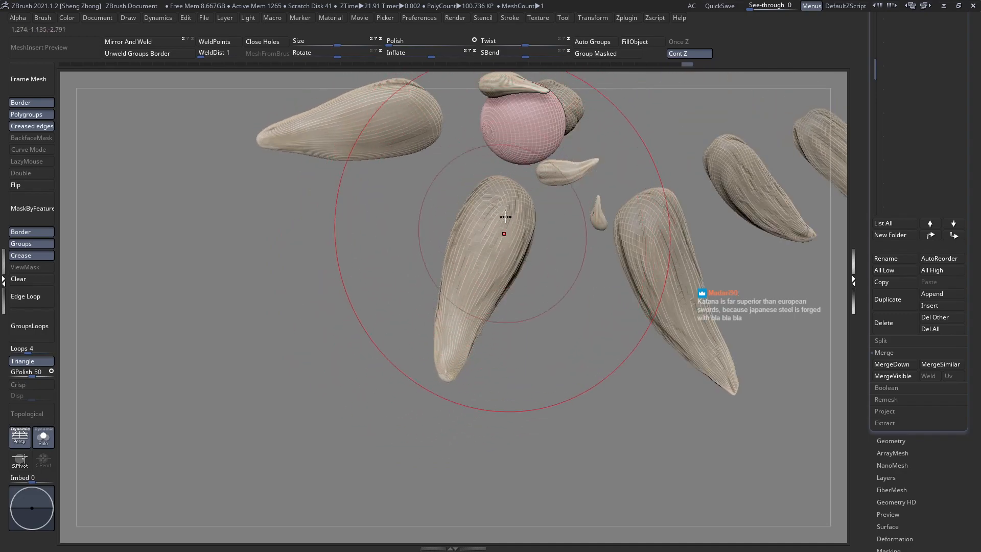
pyautogui.moveTo(488, 259)
pyautogui.mouseDown(button='right')
pyautogui.moveTo(519, 294)
pyautogui.moveTo(469, 203)
pyautogui.moveTo(502, 309)
pyautogui.moveTo(414, 323)
pyautogui.moveTo(383, 373)
pyautogui.moveTo(396, 294)
pyautogui.mouseUp(button='right')
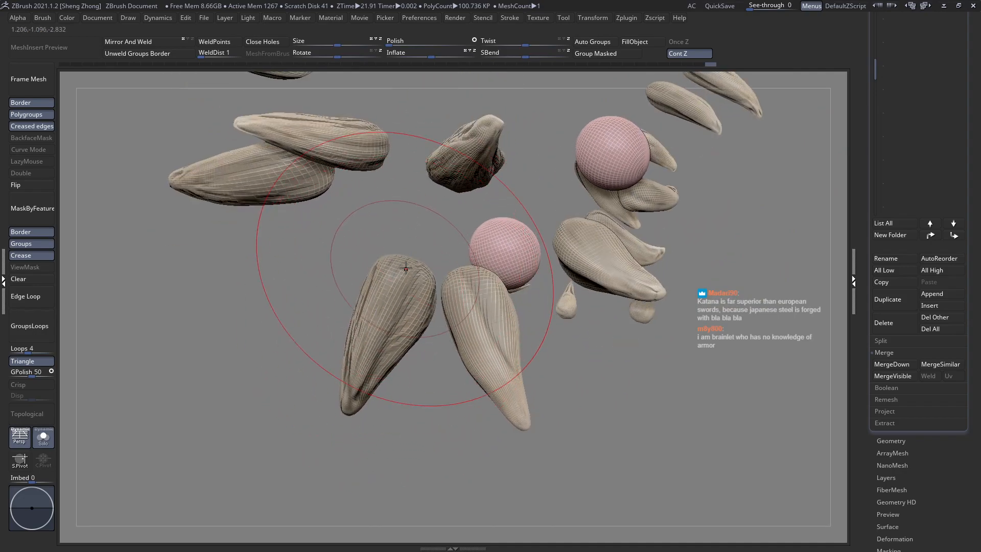
# Carve lengthwise grooves around the next long, smooth spike with the creased base, covering its faces down to the tip
pyautogui.moveTo(474, 353)
pyautogui.mouseDown(button='right')
pyautogui.moveTo(487, 336)
pyautogui.moveTo(481, 296)
pyautogui.mouseUp(button='right')
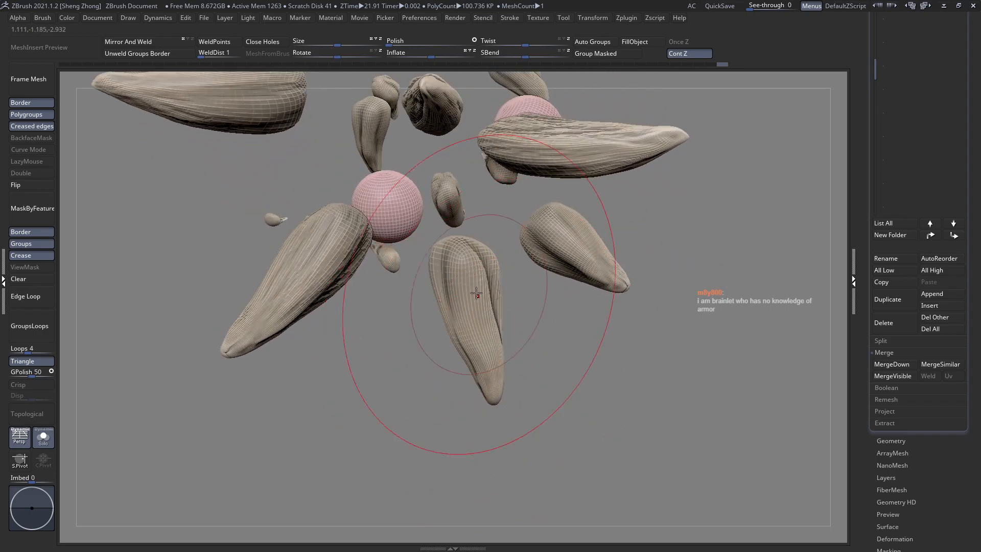
pyautogui.moveTo(478, 356)
pyautogui.mouseDown(button='right')
pyautogui.moveTo(530, 357)
pyautogui.moveTo(466, 284)
pyautogui.mouseUp(button='right')
pyautogui.moveTo(483, 357); pyautogui.dragTo(482, 335, button='right')
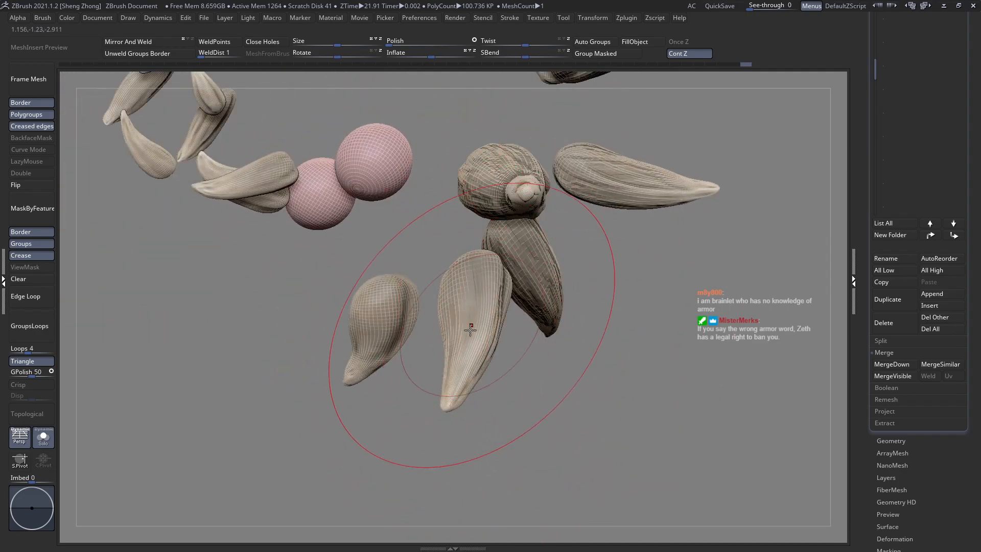
pyautogui.moveTo(477, 333)
pyautogui.mouseDown(button='right')
pyautogui.moveTo(484, 351)
pyautogui.moveTo(493, 340)
pyautogui.mouseUp(button='right')
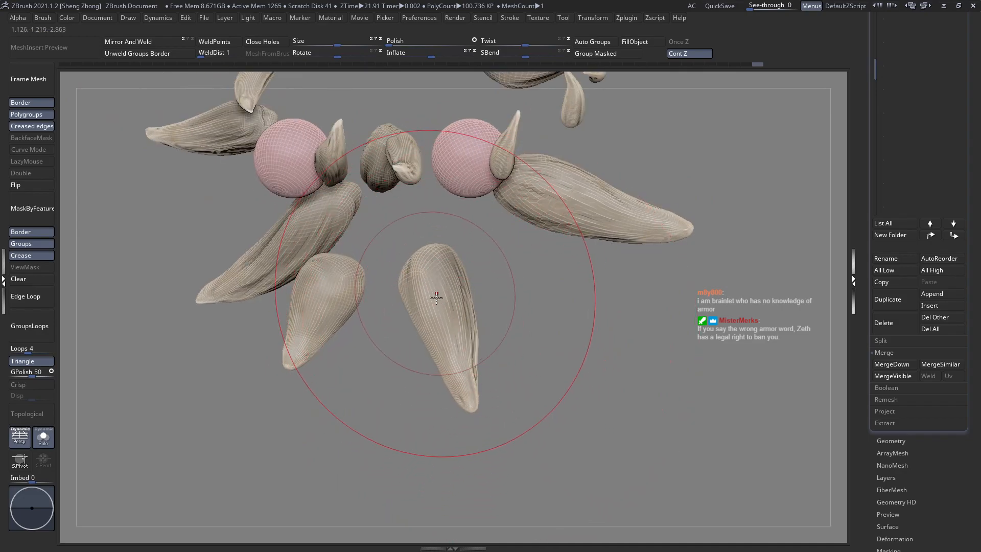
pyautogui.moveTo(447, 323); pyautogui.dragTo(408, 283, button='right')
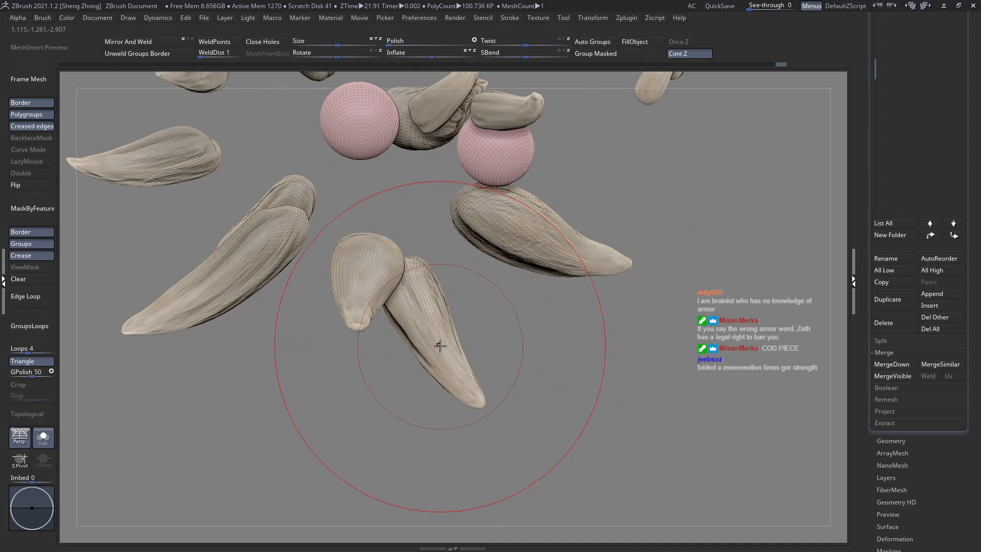
pyautogui.moveTo(449, 347); pyautogui.dragTo(478, 307, button='right')
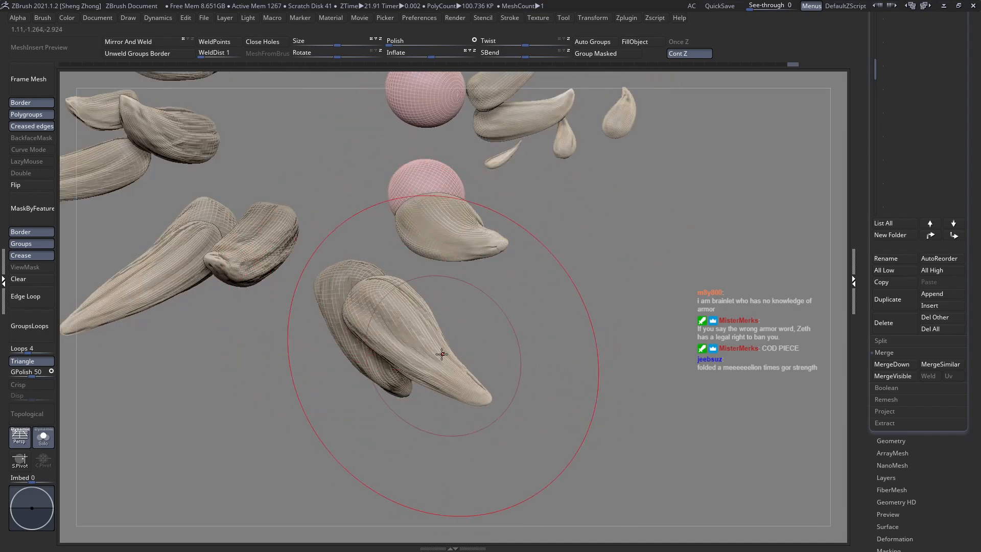
# Carve lengthwise grooves along the neighbouring slender spike, from its rounded base over the front face to the tip
pyautogui.moveTo(431, 355); pyautogui.dragTo(378, 374, button='right')
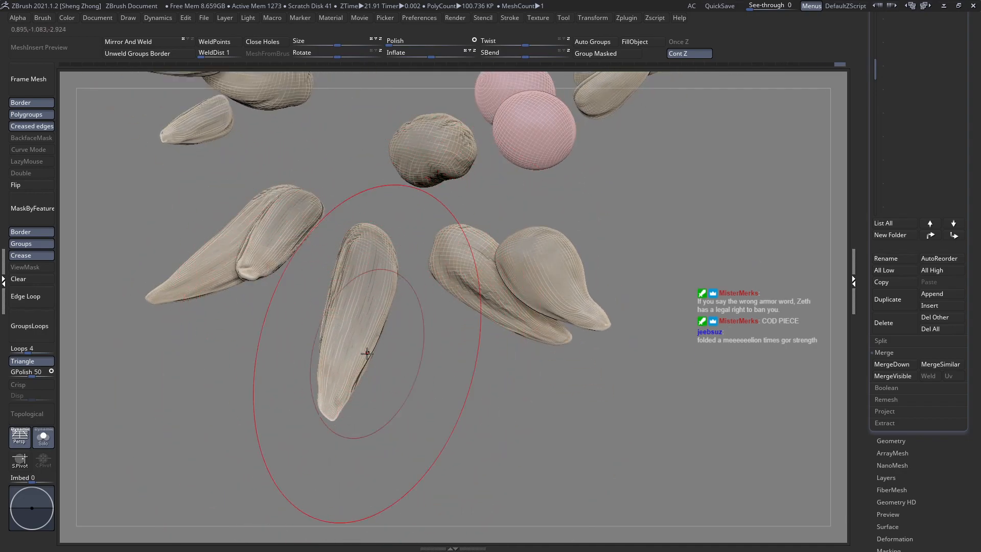
pyautogui.moveTo(367, 354); pyautogui.dragTo(348, 350, button='right')
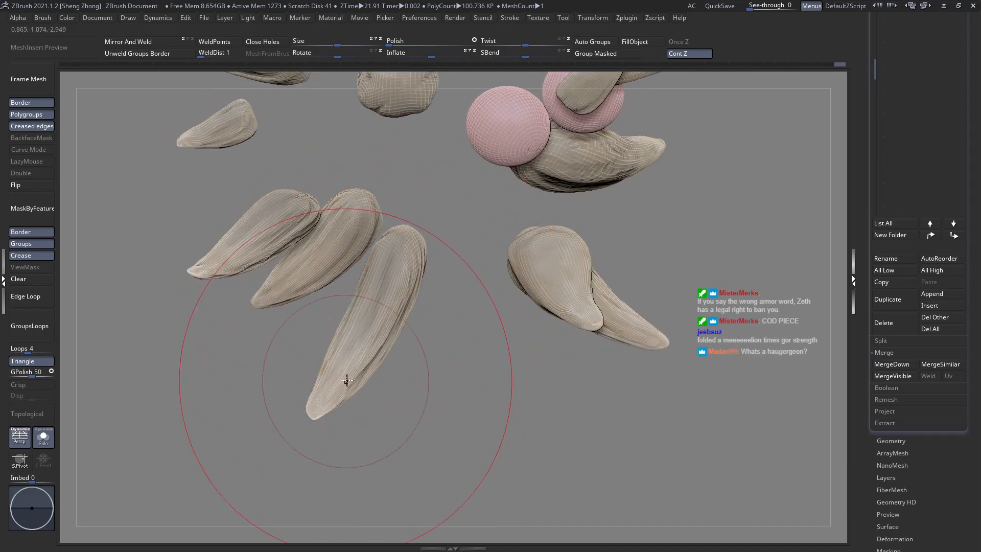
pyautogui.moveTo(322, 408); pyautogui.dragTo(354, 339, button='right')
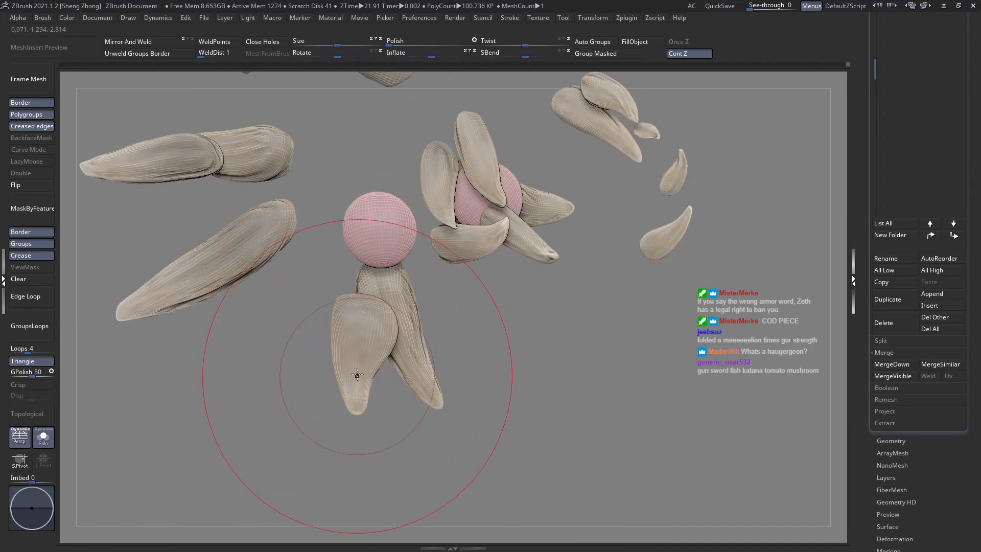
# Cover the short teardrop-shaped spike with lengthwise grooves on its front, sides and curved tip
pyautogui.moveTo(359, 389); pyautogui.dragTo(380, 374, button='right')
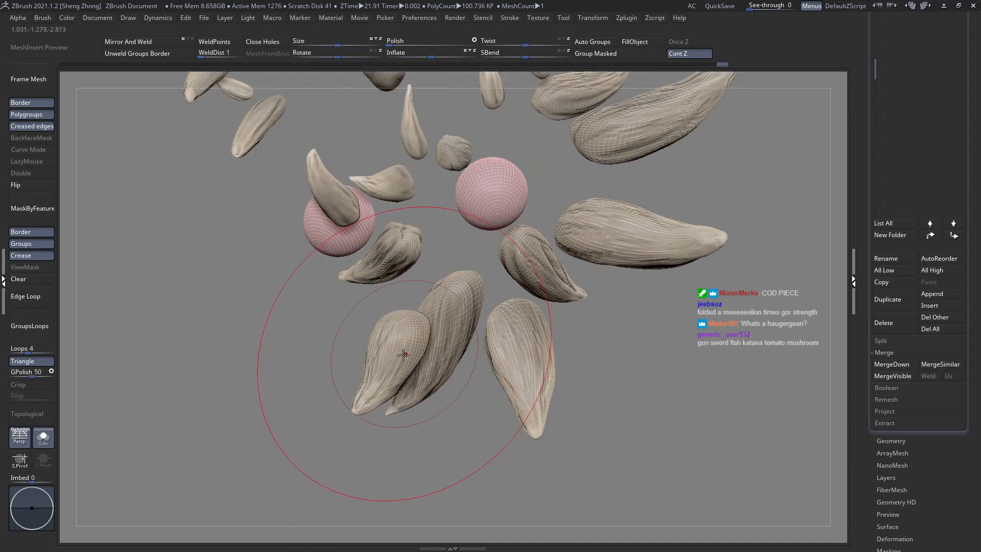
pyautogui.moveTo(404, 347); pyautogui.dragTo(371, 291, button='right')
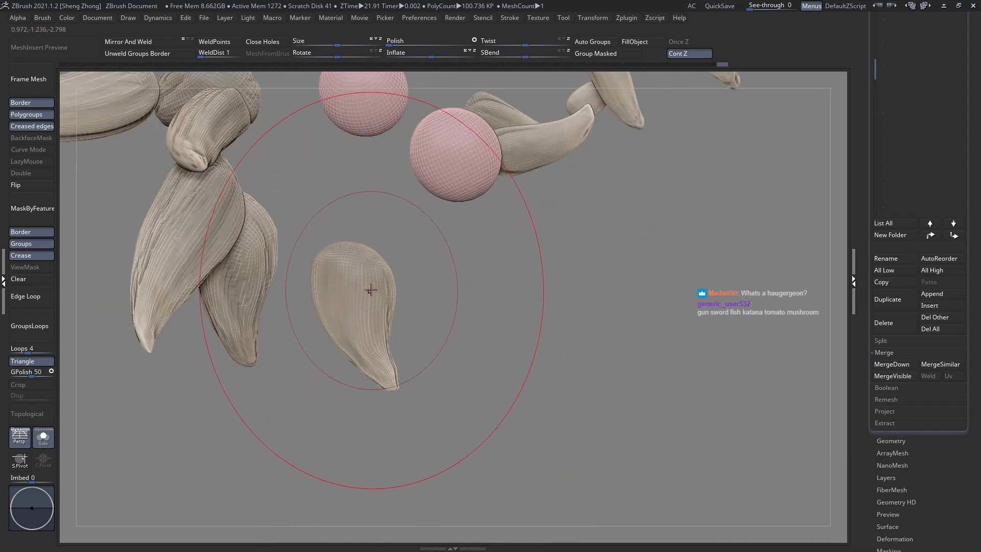
pyautogui.moveTo(372, 360); pyautogui.dragTo(319, 322, button='right')
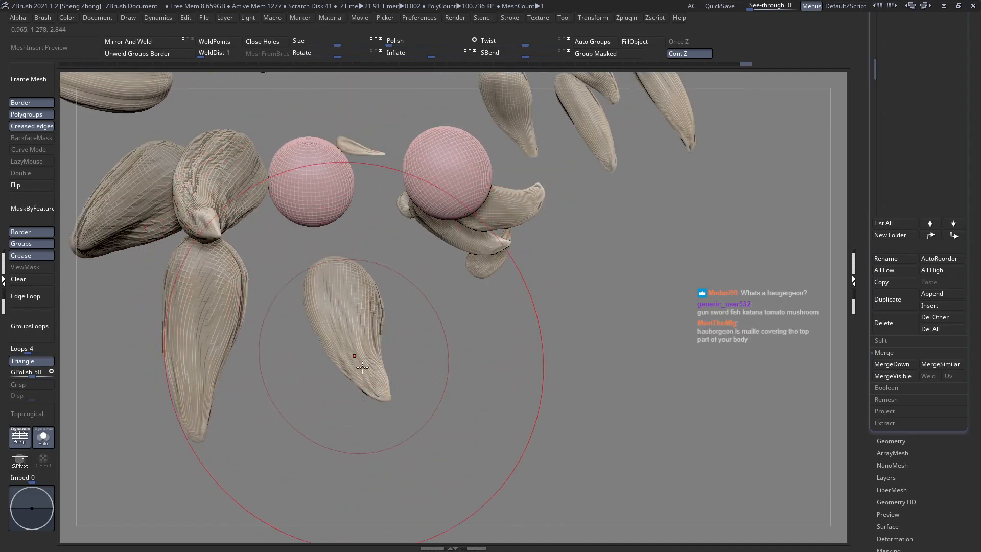
pyautogui.moveTo(377, 363); pyautogui.dragTo(406, 325, button='right')
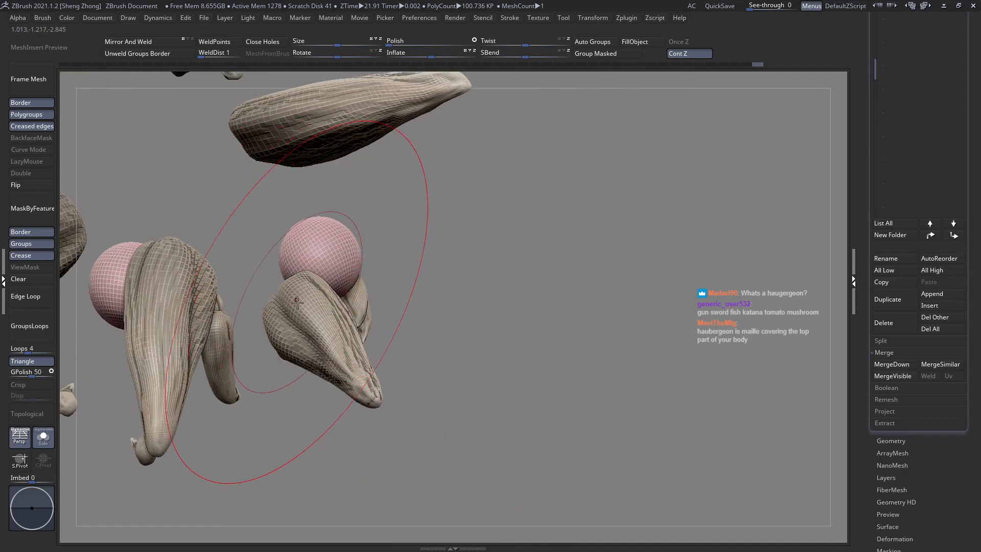
# Carve lengthwise grooves all round the medium-sized blade-like spike with the narrow pointed tip
pyautogui.moveTo(317, 305); pyautogui.dragTo(379, 353, button='right')
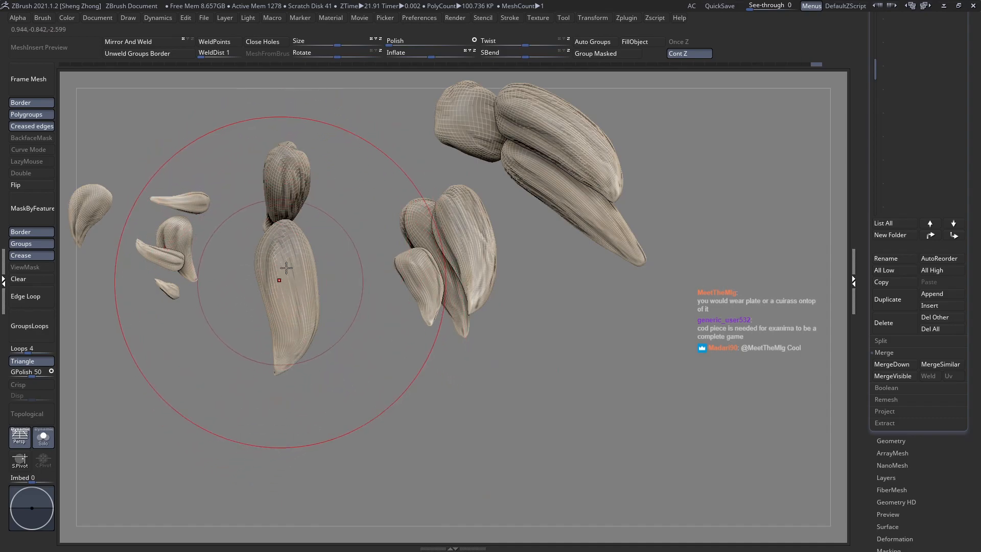
pyautogui.moveTo(282, 276); pyautogui.dragTo(264, 290, button='right')
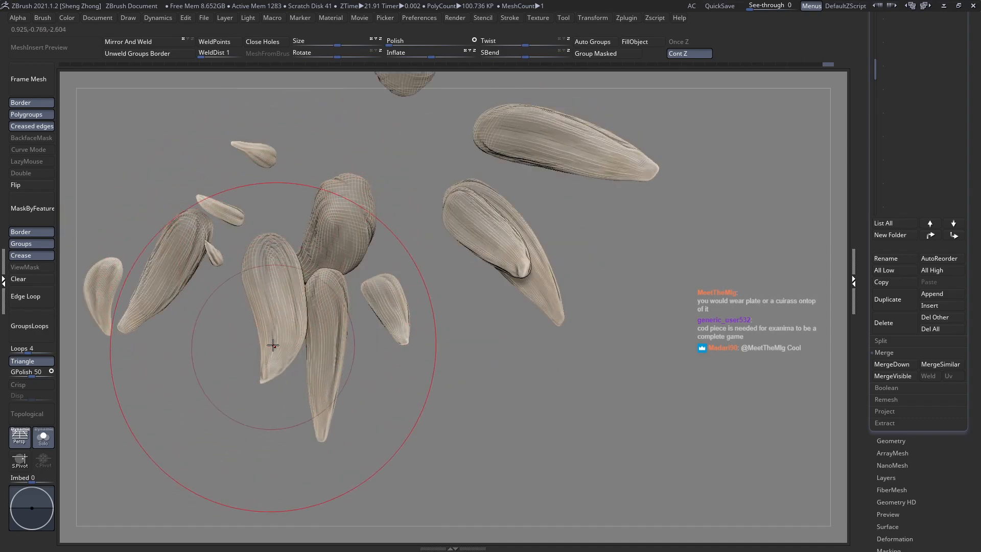
pyautogui.moveTo(285, 274); pyautogui.dragTo(289, 317, button='right')
pyautogui.moveTo(294, 267); pyautogui.dragTo(309, 300, button='right')
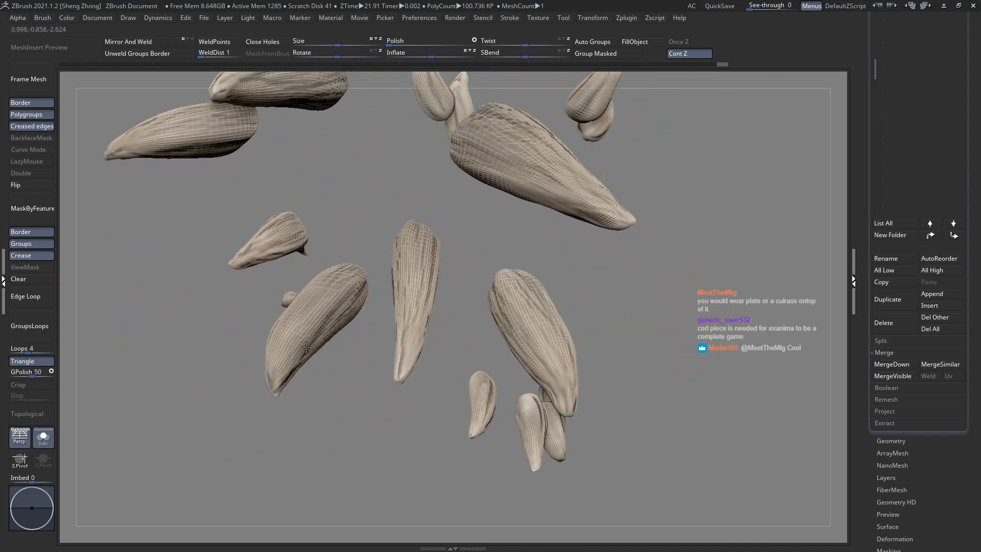
pyautogui.moveTo(283, 368); pyautogui.dragTo(285, 330, button='right')
# Add lengthwise grooves to the large outward-curving spike, from its wide base along the flank to the point
pyautogui.moveTo(315, 299)
pyautogui.mouseDown(button='right')
pyautogui.moveTo(362, 272)
pyautogui.moveTo(371, 299)
pyautogui.moveTo(405, 267)
pyautogui.moveTo(399, 198)
pyautogui.moveTo(428, 245)
pyautogui.moveTo(475, 249)
pyautogui.mouseUp(button='right')
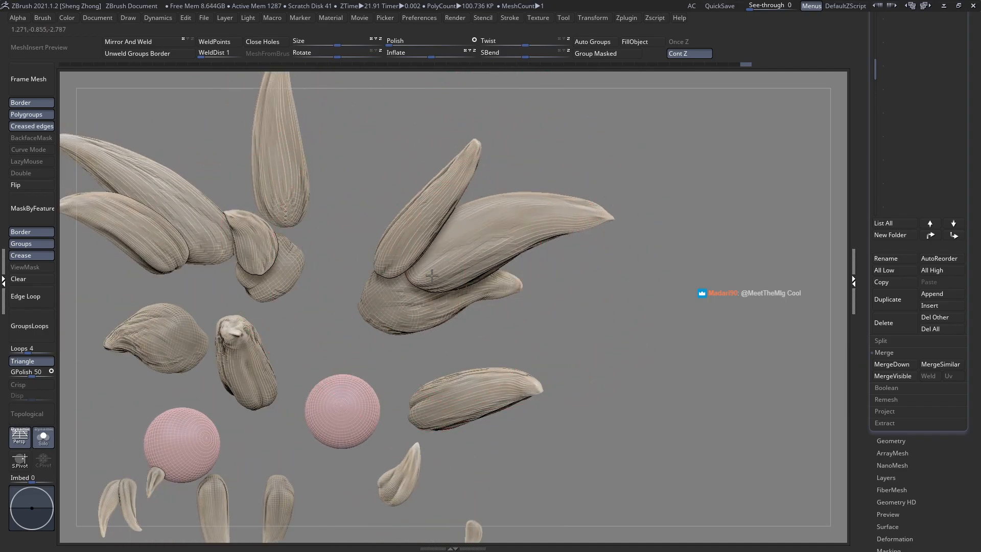
pyautogui.moveTo(472, 275); pyautogui.dragTo(471, 353, button='right')
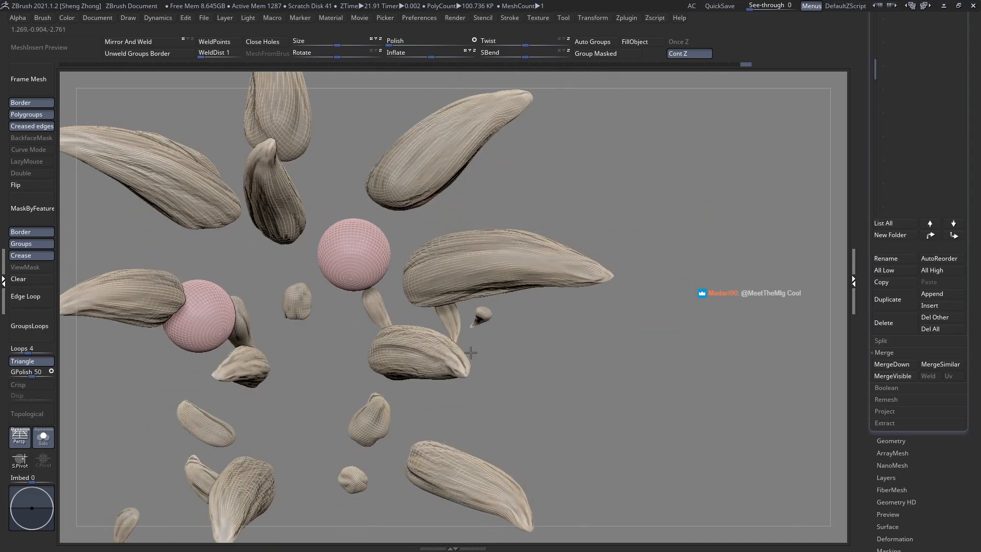
pyautogui.moveTo(426, 275); pyautogui.dragTo(376, 275, button='right')
# Carve fine lengthwise grooves on the small curved spike at the outer end of the small-spike cluster
pyautogui.keyDown('alt'); pyautogui.moveTo(460, 284); pyautogui.dragTo(477, 318, button='right'); pyautogui.keyUp('alt')
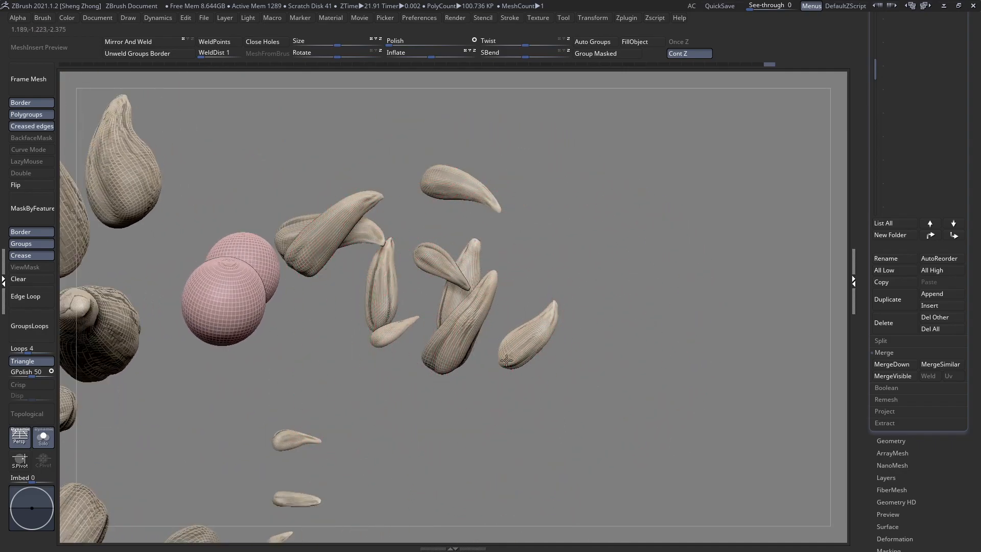
pyautogui.moveTo(519, 362); pyautogui.dragTo(463, 257, button='right')
pyautogui.moveTo(517, 306); pyautogui.dragTo(380, 246, button='right')
# Hide the two pink spheres so only the spikes remain in view
pyautogui.hotkey('shift', 'f')
pyautogui.hotkey('shift', 'f')
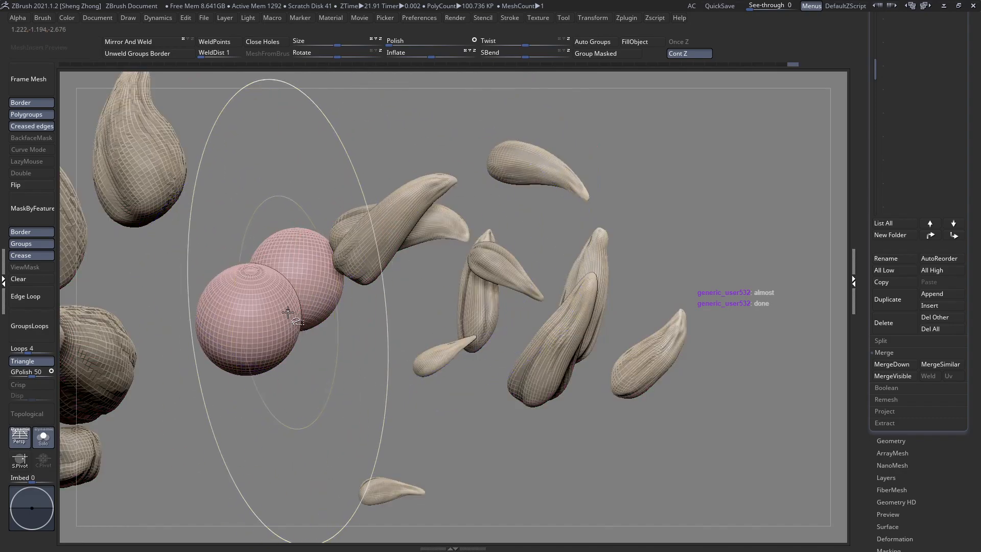
pyautogui.keyDown('alt'); pyautogui.moveTo(223, 311); pyautogui.dragTo(352, 283, button='right'); pyautogui.keyUp('alt')
pyautogui.keyDown('ctrl'); pyautogui.keyDown('shift'); pyautogui.click(351, 283); pyautogui.keyUp('shift'); pyautogui.keyUp('ctrl')
pyautogui.keyDown('ctrl'); pyautogui.keyDown('shift'); pyautogui.click(351, 283); pyautogui.keyUp('shift'); pyautogui.keyUp('ctrl')
# Carve lengthwise grooves around the curved spike beside the hidden spheres, from its creased base to the hooked tip
pyautogui.keyDown('alt'); pyautogui.moveTo(533, 186); pyautogui.dragTo(432, 303, button='right'); pyautogui.keyUp('alt')
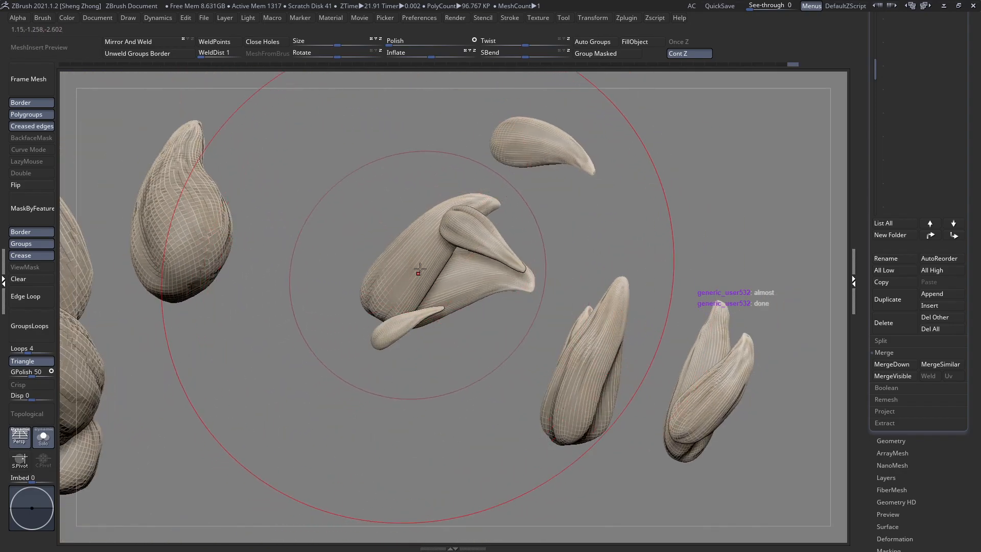
pyautogui.moveTo(421, 270); pyautogui.dragTo(438, 253, button='right')
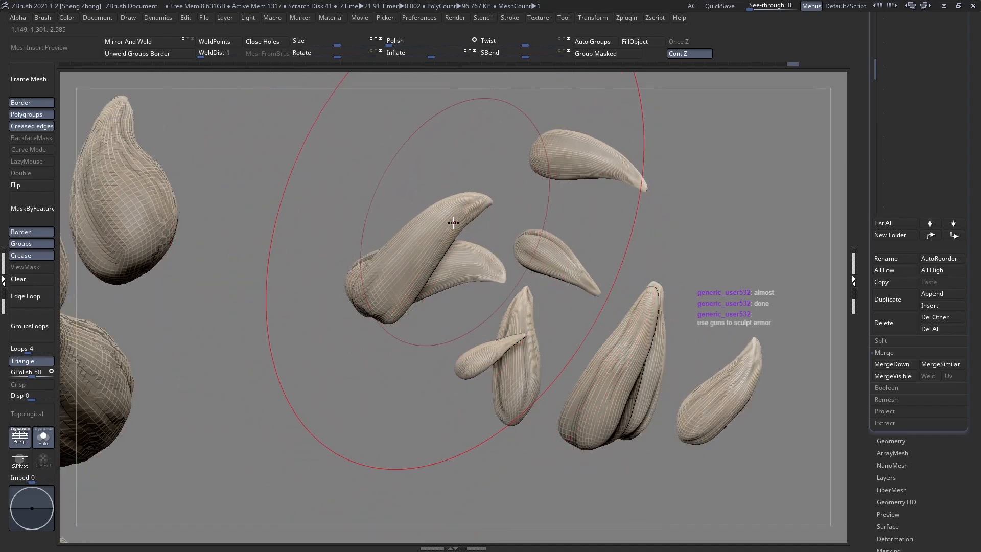
pyautogui.moveTo(389, 311); pyautogui.dragTo(408, 249, button='right')
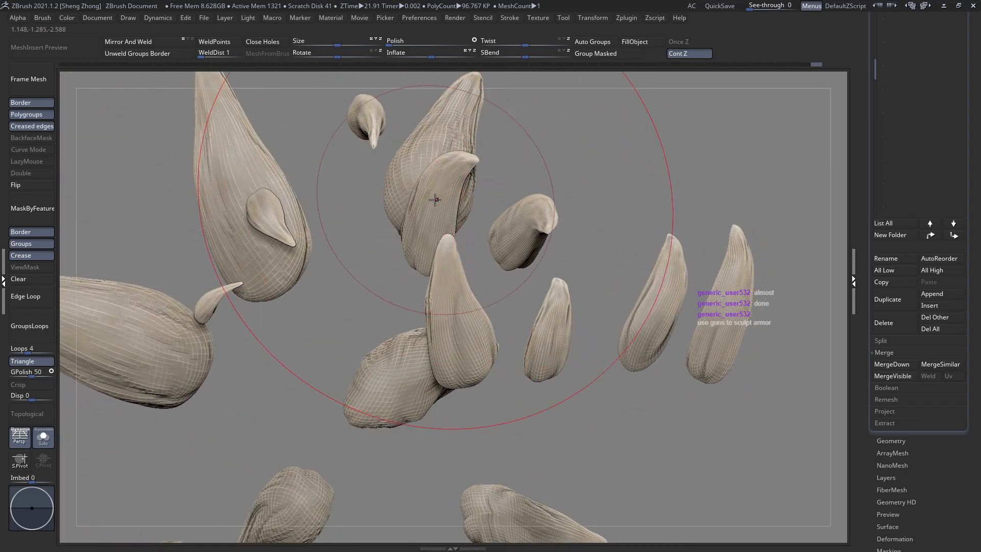
pyautogui.moveTo(442, 190); pyautogui.dragTo(442, 210, button='right')
pyautogui.moveTo(449, 253); pyautogui.dragTo(475, 273, button='right')
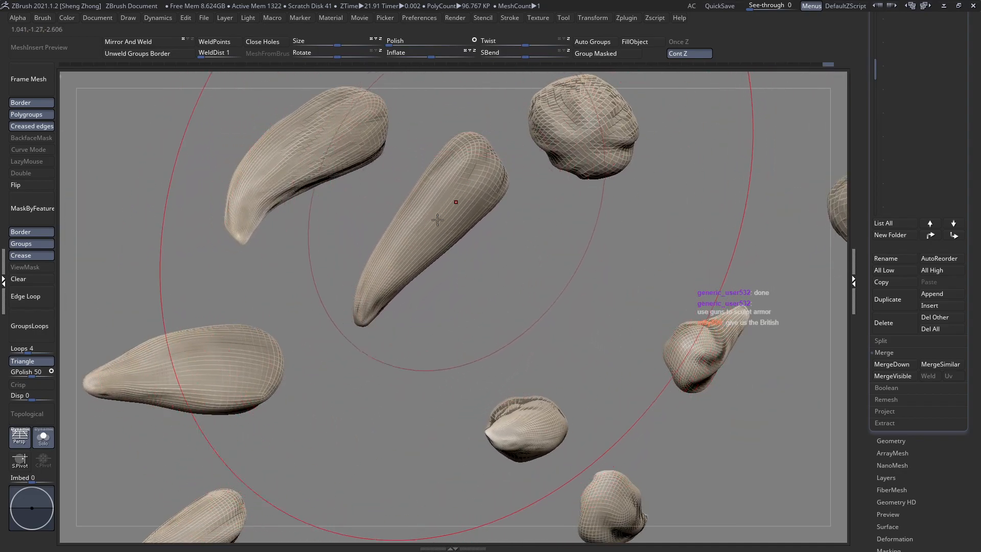
pyautogui.moveTo(402, 260)
pyautogui.mouseDown(button='right')
pyautogui.moveTo(415, 253)
pyautogui.moveTo(390, 212)
pyautogui.moveTo(450, 256)
pyautogui.moveTo(467, 252)
pyautogui.moveTo(457, 240)
pyautogui.moveTo(445, 266)
pyautogui.moveTo(489, 292)
pyautogui.moveTo(478, 245)
pyautogui.moveTo(429, 215)
pyautogui.moveTo(442, 283)
pyautogui.moveTo(455, 259)
pyautogui.mouseUp(button='right')
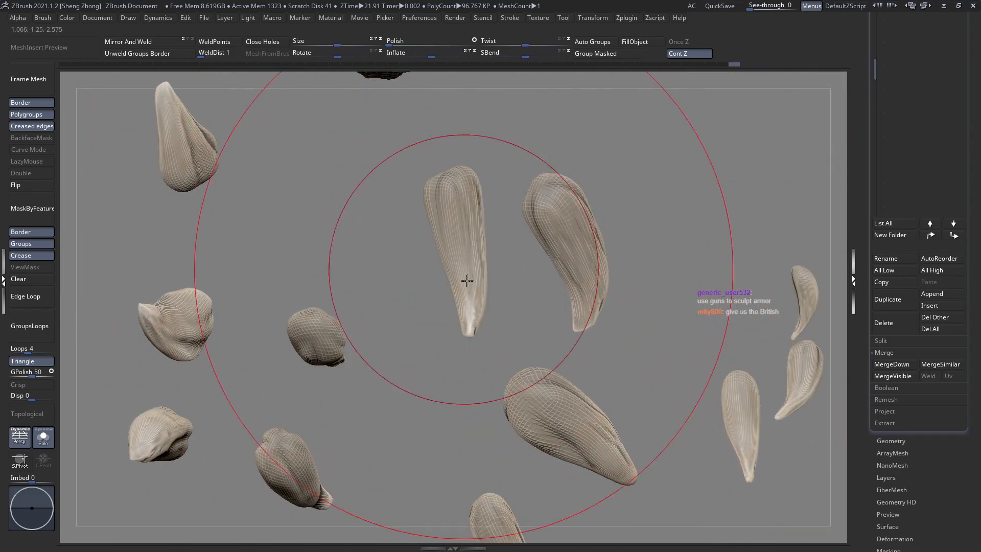
pyautogui.moveTo(458, 286)
pyautogui.mouseDown(button='right')
pyautogui.moveTo(453, 310)
pyautogui.moveTo(440, 306)
pyautogui.moveTo(466, 291)
pyautogui.moveTo(493, 341)
pyautogui.mouseUp(button='right')
# Carve lengthwise grooves along the first side of the long tapering spike with the folded base
pyautogui.moveTo(573, 379)
pyautogui.keyDown('alt'); pyautogui.mouseDown(button='right')
pyautogui.moveTo(452, 278)
pyautogui.moveTo(463, 317)
pyautogui.moveTo(440, 315)
pyautogui.mouseUp(button='right'); pyautogui.keyUp('alt')
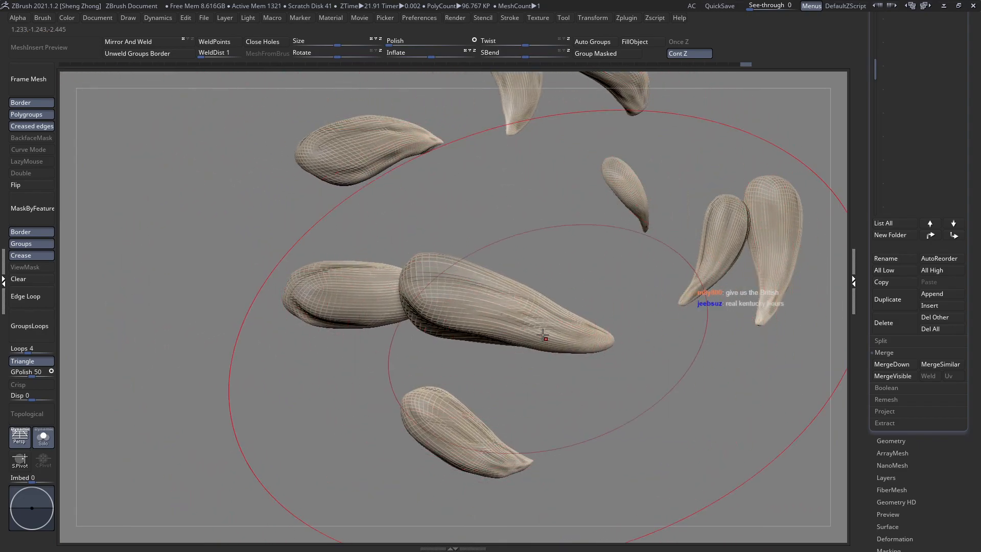
pyautogui.moveTo(491, 324)
pyautogui.mouseDown(button='right')
pyautogui.moveTo(504, 331)
pyautogui.moveTo(430, 314)
pyautogui.mouseUp(button='right')
pyautogui.moveTo(571, 310)
pyautogui.keyDown('alt'); pyautogui.mouseDown(button='right')
pyautogui.moveTo(517, 292)
pyautogui.moveTo(472, 293)
pyautogui.moveTo(512, 301)
pyautogui.moveTo(518, 318)
pyautogui.moveTo(467, 278)
pyautogui.moveTo(481, 285)
pyautogui.mouseUp(button='right'); pyautogui.keyUp('alt')
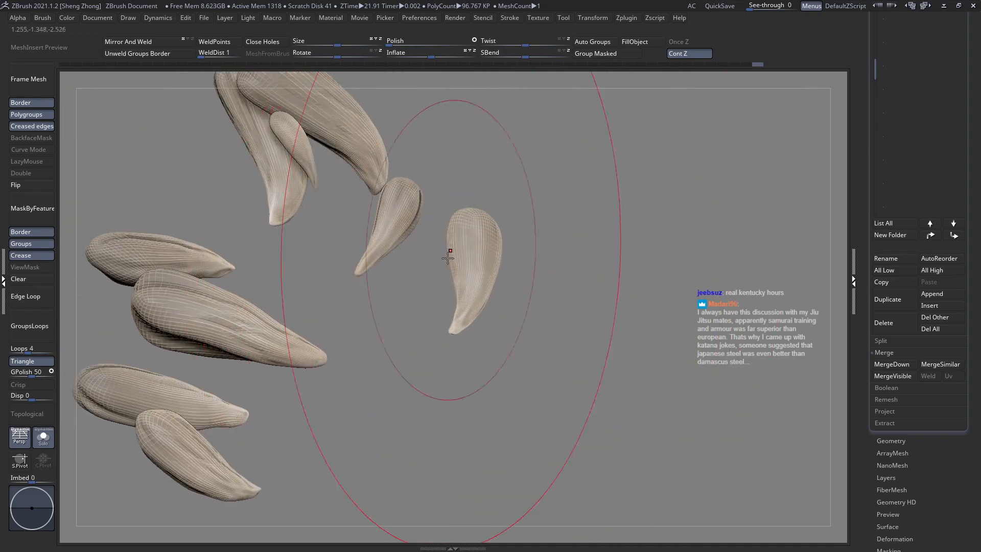
# Cover both sides of the small isolated teardrop spike with fine lengthwise grooves
pyautogui.moveTo(450, 225)
pyautogui.mouseDown(button='right')
pyautogui.moveTo(440, 260)
pyautogui.moveTo(449, 236)
pyautogui.moveTo(483, 240)
pyautogui.moveTo(462, 210)
pyautogui.moveTo(447, 285)
pyautogui.moveTo(464, 297)
pyautogui.mouseUp(button='right')
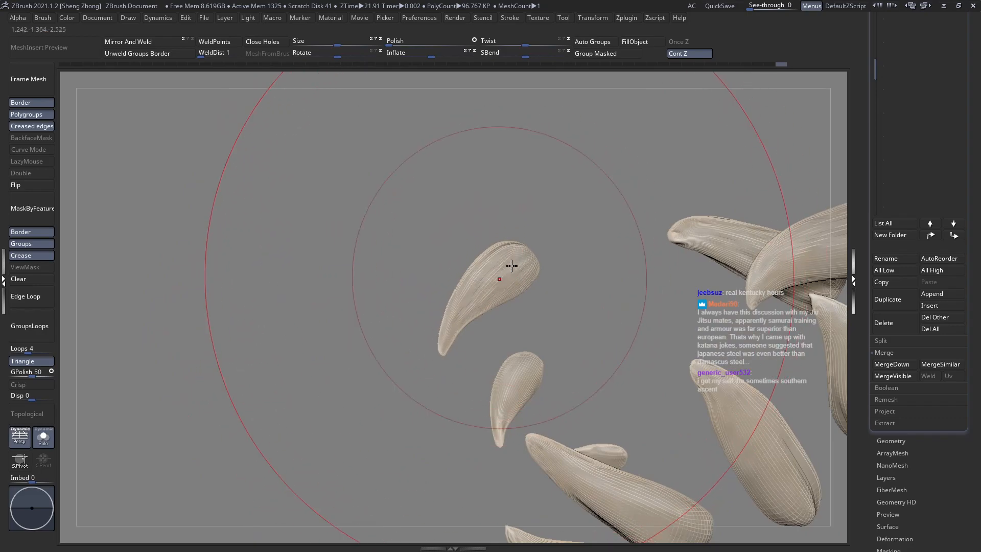
pyautogui.moveTo(454, 285)
pyautogui.mouseDown(button='right')
pyautogui.moveTo(587, 405)
pyautogui.moveTo(527, 252)
pyautogui.mouseUp(button='right')
pyautogui.moveTo(547, 344)
pyautogui.keyDown('ctrl'); pyautogui.mouseDown(button='right')
pyautogui.moveTo(552, 353)
pyautogui.moveTo(572, 340)
pyautogui.moveTo(491, 379)
pyautogui.moveTo(516, 366)
pyautogui.moveTo(525, 375)
pyautogui.mouseUp(button='right'); pyautogui.keyUp('ctrl')
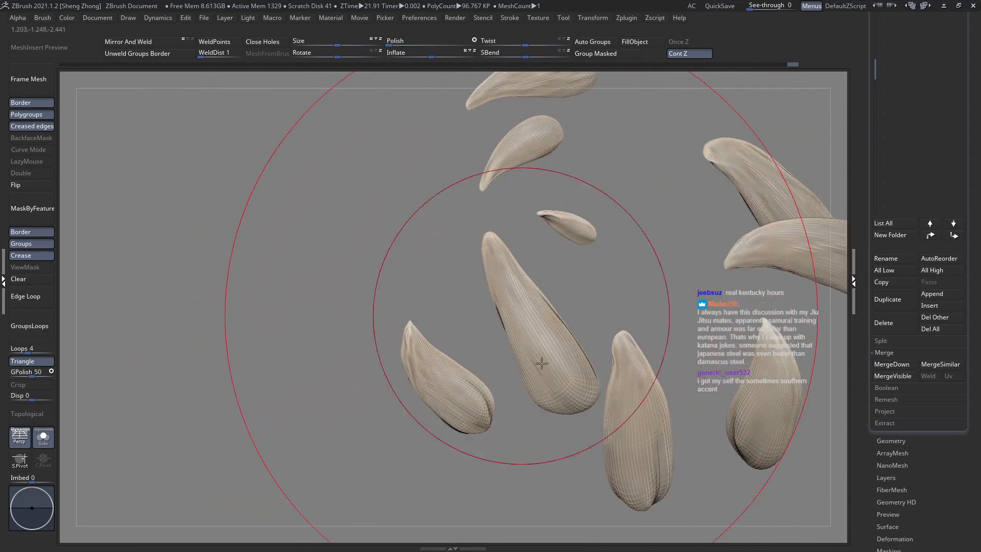
# Extend the grooves over the remaining smooth faces and creased base of the long tapering spike
pyautogui.moveTo(536, 352); pyautogui.dragTo(549, 406, button='right')
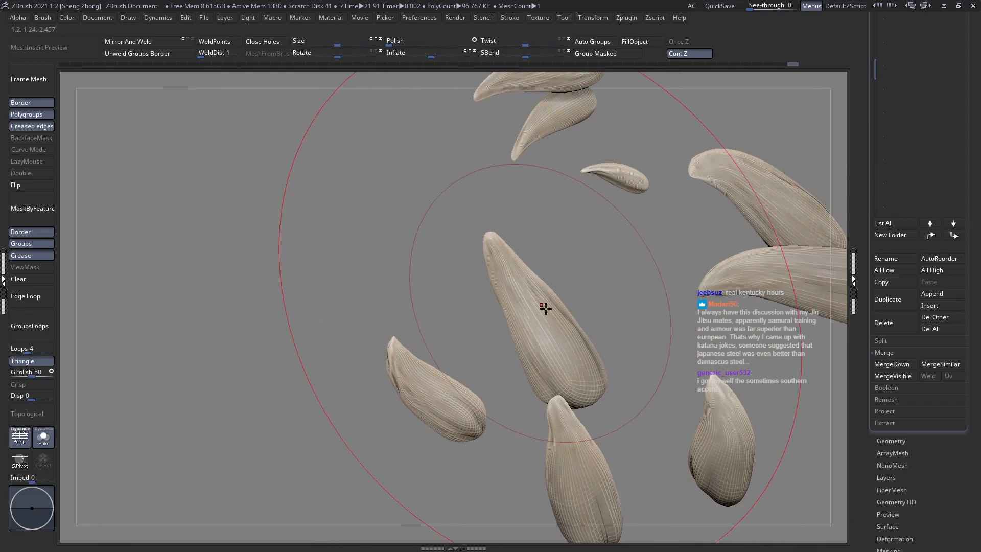
pyautogui.moveTo(531, 303)
pyautogui.mouseDown(button='right')
pyautogui.moveTo(557, 276)
pyautogui.moveTo(536, 327)
pyautogui.moveTo(520, 330)
pyautogui.mouseUp(button='right')
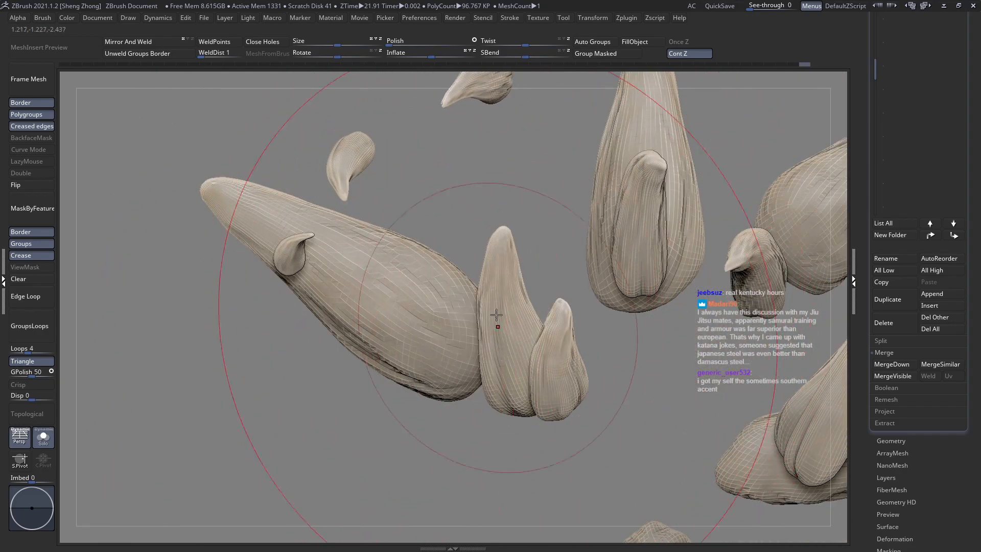
pyautogui.moveTo(574, 389); pyautogui.dragTo(447, 302, button='right')
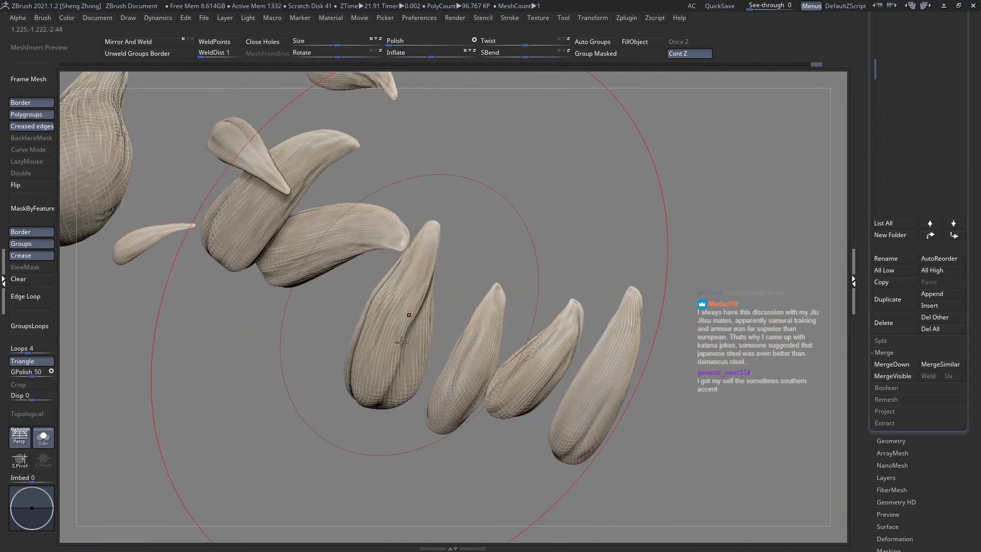
pyautogui.moveTo(381, 365); pyautogui.dragTo(711, 359, button='right')
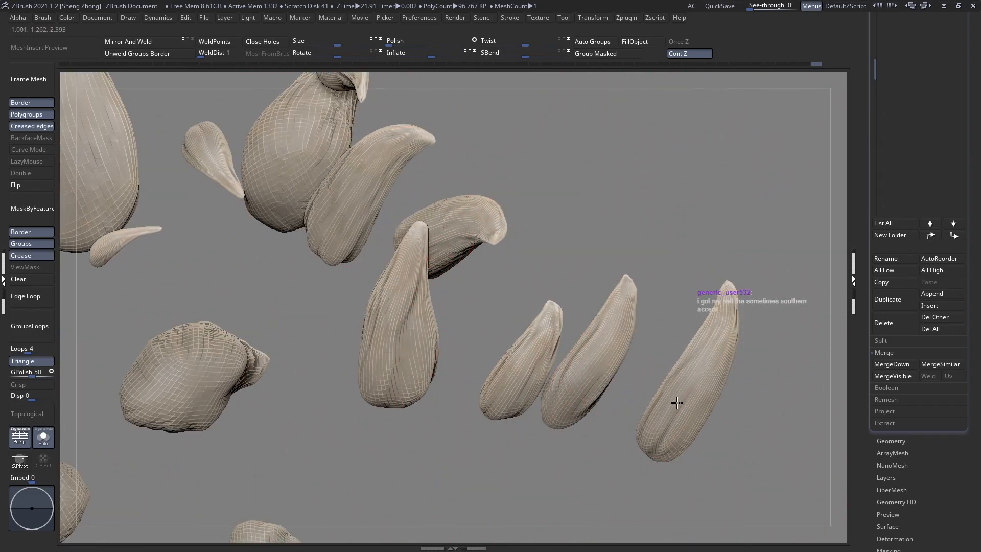
# Carve lengthwise grooves on the remaining smooth small spikes on the other side of the spiked ball
pyautogui.moveTo(701, 395); pyautogui.dragTo(259, 292, button='right')
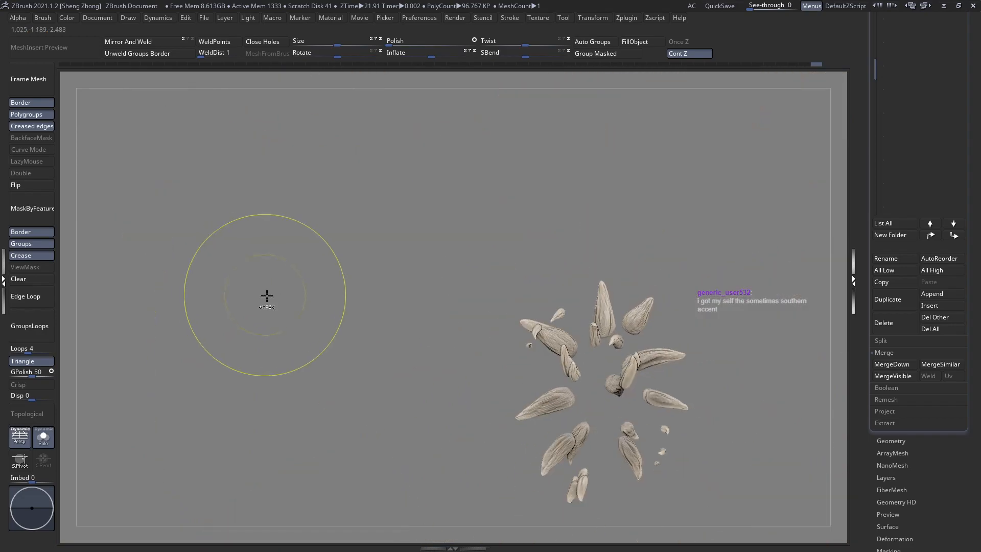
pyautogui.moveTo(583, 372)
pyautogui.keyDown('ctrl'); pyautogui.mouseDown(button='right')
pyautogui.moveTo(565, 431)
pyautogui.moveTo(445, 329)
pyautogui.moveTo(548, 336)
pyautogui.mouseUp(button='right'); pyautogui.keyUp('ctrl')
pyautogui.moveTo(561, 335)
pyautogui.mouseDown(button='right')
pyautogui.moveTo(597, 304)
pyautogui.moveTo(654, 309)
pyautogui.moveTo(649, 279)
pyautogui.moveTo(636, 287)
pyautogui.moveTo(656, 398)
pyautogui.moveTo(557, 307)
pyautogui.moveTo(564, 313)
pyautogui.moveTo(489, 283)
pyautogui.moveTo(521, 272)
pyautogui.mouseUp(button='right')
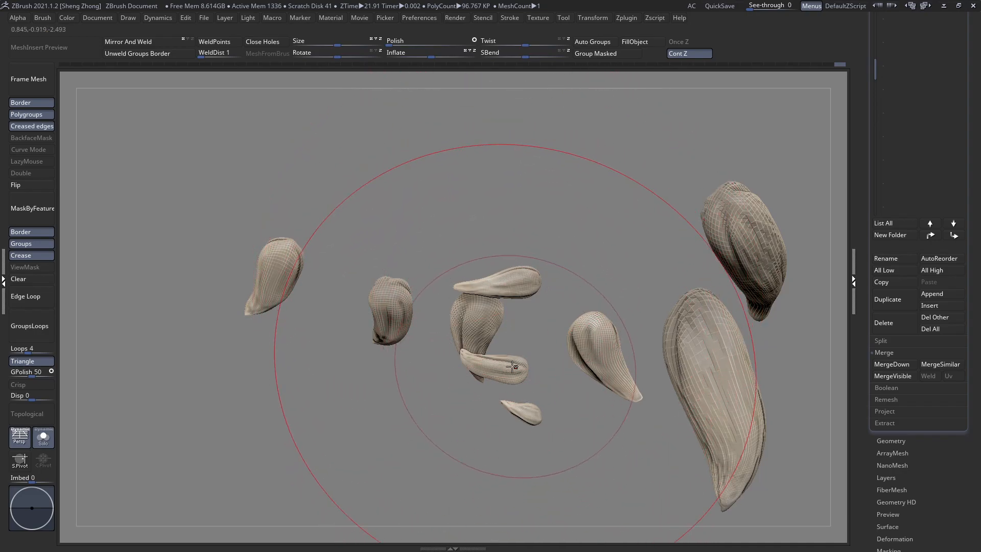
pyautogui.moveTo(506, 384)
pyautogui.mouseDown(button='right')
pyautogui.moveTo(484, 390)
pyautogui.moveTo(431, 284)
pyautogui.moveTo(567, 405)
pyautogui.moveTo(526, 351)
pyautogui.moveTo(529, 367)
pyautogui.moveTo(267, 252)
pyautogui.moveTo(399, 276)
pyautogui.moveTo(530, 324)
pyautogui.moveTo(463, 227)
pyautogui.moveTo(440, 276)
pyautogui.moveTo(421, 272)
pyautogui.moveTo(416, 295)
pyautogui.moveTo(379, 270)
pyautogui.moveTo(459, 346)
pyautogui.moveTo(436, 381)
pyautogui.moveTo(521, 274)
pyautogui.moveTo(403, 265)
pyautogui.moveTo(412, 330)
pyautogui.moveTo(478, 307)
pyautogui.moveTo(407, 248)
pyautogui.moveTo(394, 302)
pyautogui.moveTo(403, 260)
pyautogui.moveTo(376, 289)
pyautogui.mouseUp(button='right')
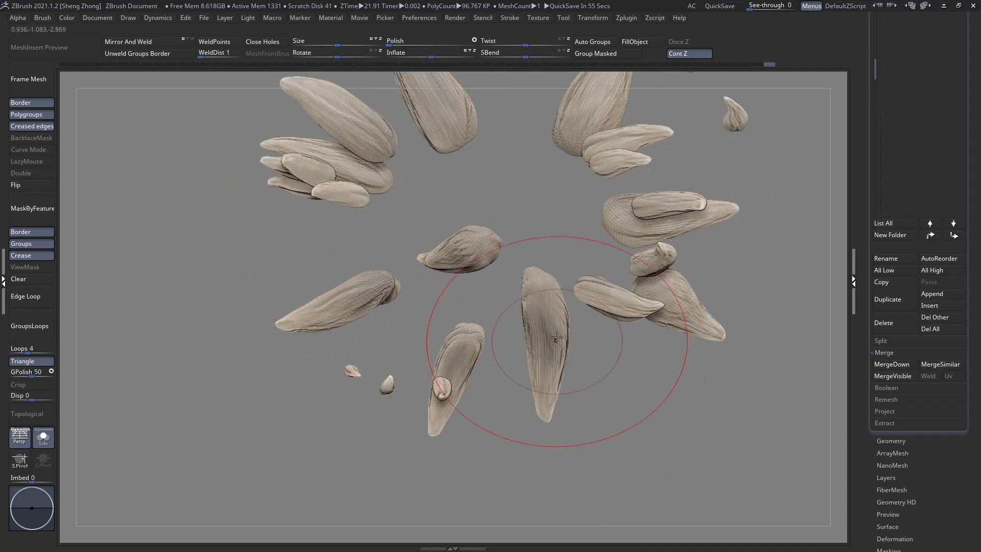
# Exit Solo mode to bring back the complete creature
pyautogui.moveTo(452, 399)
pyautogui.mouseDown(button='right')
pyautogui.moveTo(441, 399)
pyautogui.moveTo(493, 404)
pyautogui.moveTo(319, 351)
pyautogui.mouseUp(button='right')
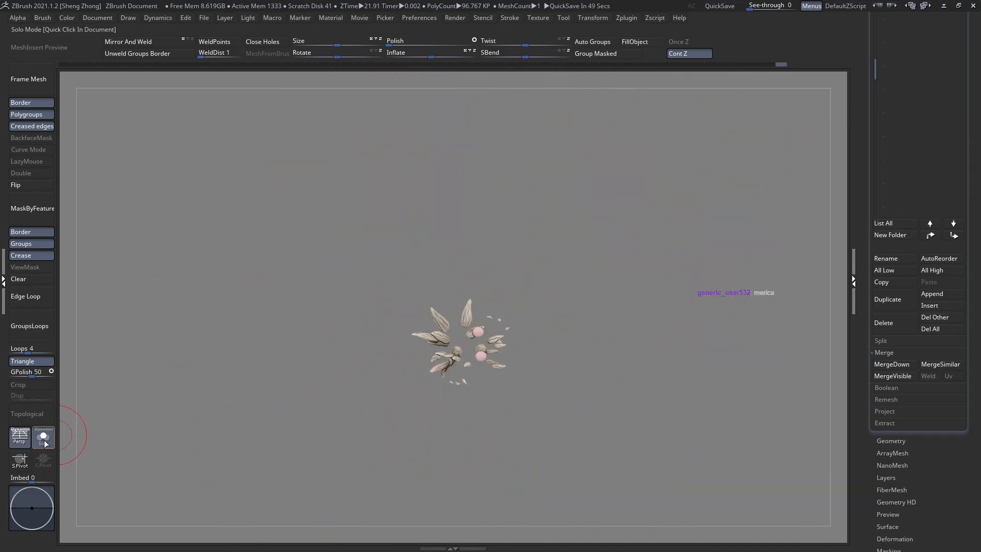
pyautogui.click(44, 440)
pyautogui.moveTo(346, 217); pyautogui.dragTo(686, 291, button='right')
pyautogui.press('f')
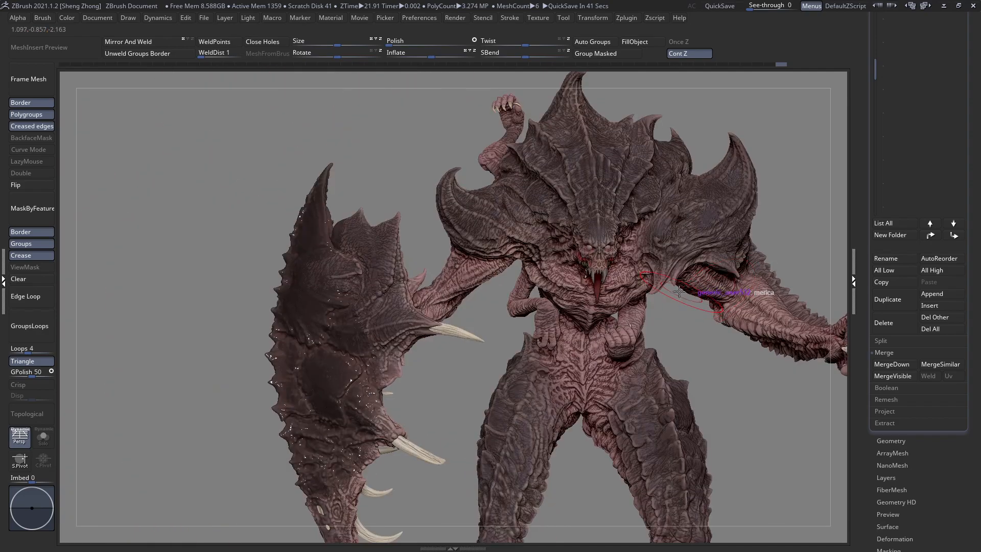
# Examine the creature's open mouth and its rows of teeth from several sides
pyautogui.moveTo(611, 272)
pyautogui.mouseDown(button='right')
pyautogui.moveTo(476, 285)
pyautogui.moveTo(357, 276)
pyautogui.mouseUp(button='right')
pyautogui.moveTo(266, 256); pyautogui.dragTo(214, 296)
pyautogui.moveTo(214, 296); pyautogui.dragTo(428, 252, button='right')
pyautogui.press('f')
pyautogui.moveTo(195, 170); pyautogui.dragTo(488, 207, button='right')
pyautogui.press('f')
pyautogui.moveTo(696, 301)
pyautogui.mouseDown(button='right')
pyautogui.moveTo(520, 246)
pyautogui.moveTo(515, 230)
pyautogui.moveTo(536, 262)
pyautogui.mouseUp(button='right')
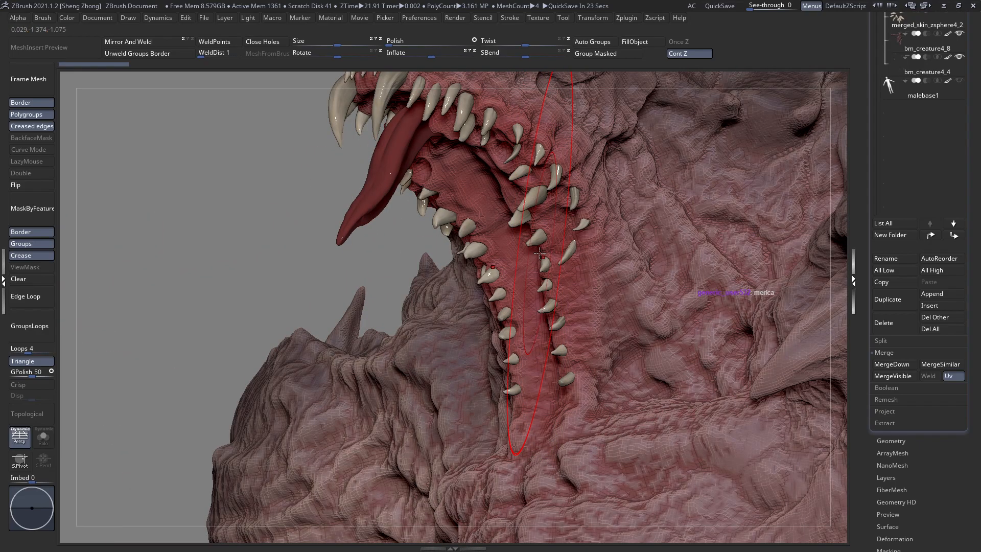
pyautogui.moveTo(351, 153); pyautogui.dragTo(468, 291, button='right')
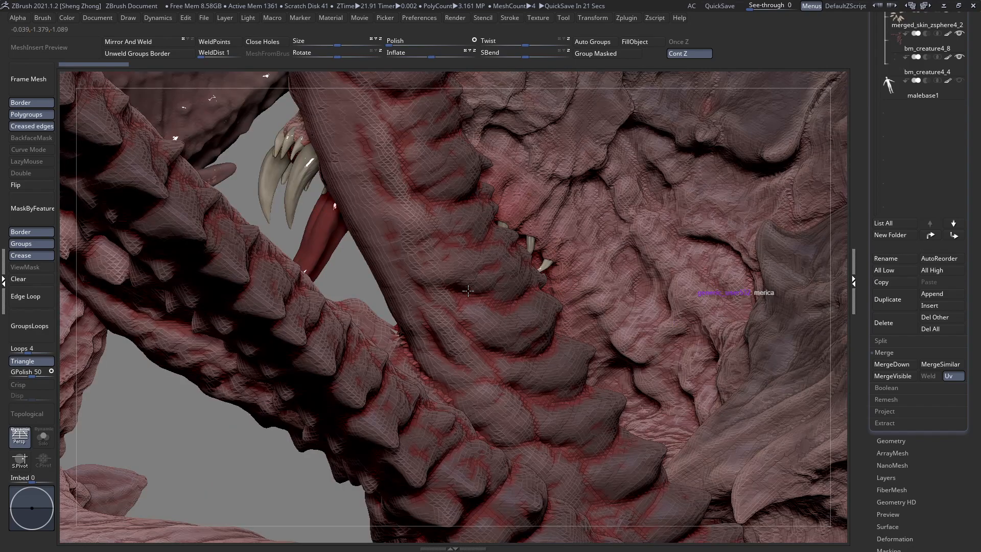
pyautogui.moveTo(537, 241)
pyautogui.mouseDown(button='right')
pyautogui.moveTo(562, 245)
pyautogui.moveTo(548, 226)
pyautogui.moveTo(532, 250)
pyautogui.mouseUp(button='right')
# Choose the Inflat brush and make the teeth mesh active, with the surrounding skin ghosted
pyautogui.press('space')
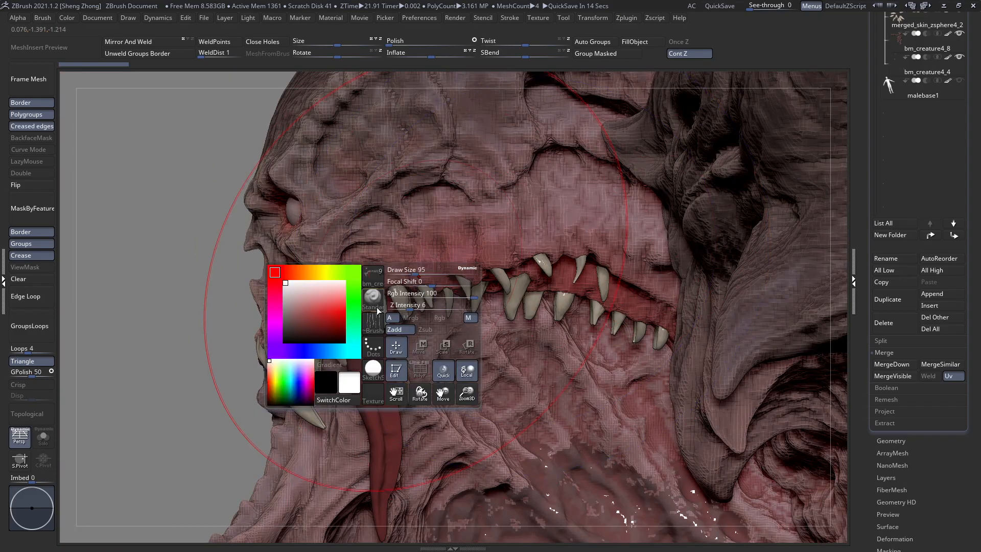
pyautogui.click(393, 307)
pyautogui.press('i')
pyautogui.press('n')
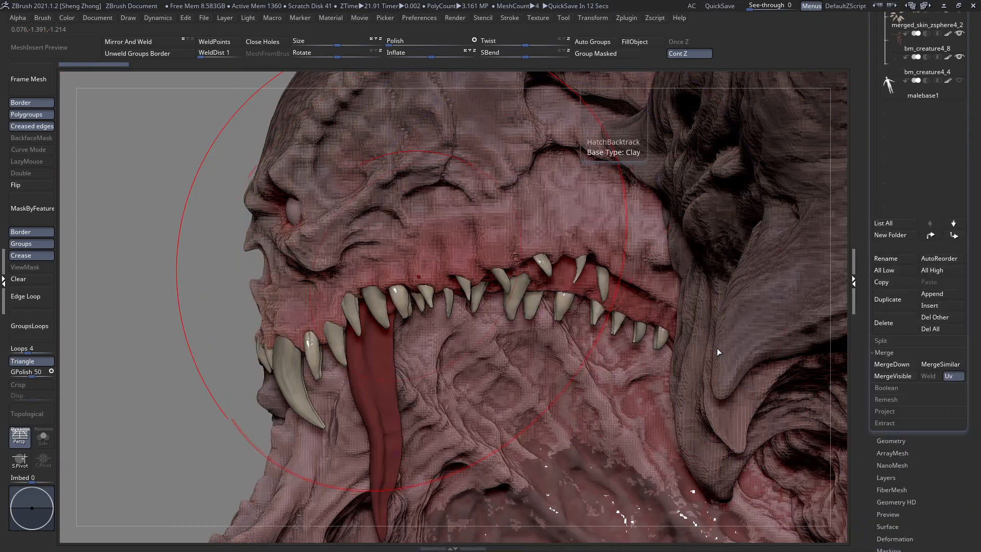
pyautogui.hotkey('ctrl', 't')
pyautogui.moveTo(522, 276); pyautogui.dragTo(465, 306, button='right')
pyautogui.press('space')
pyautogui.press('space')
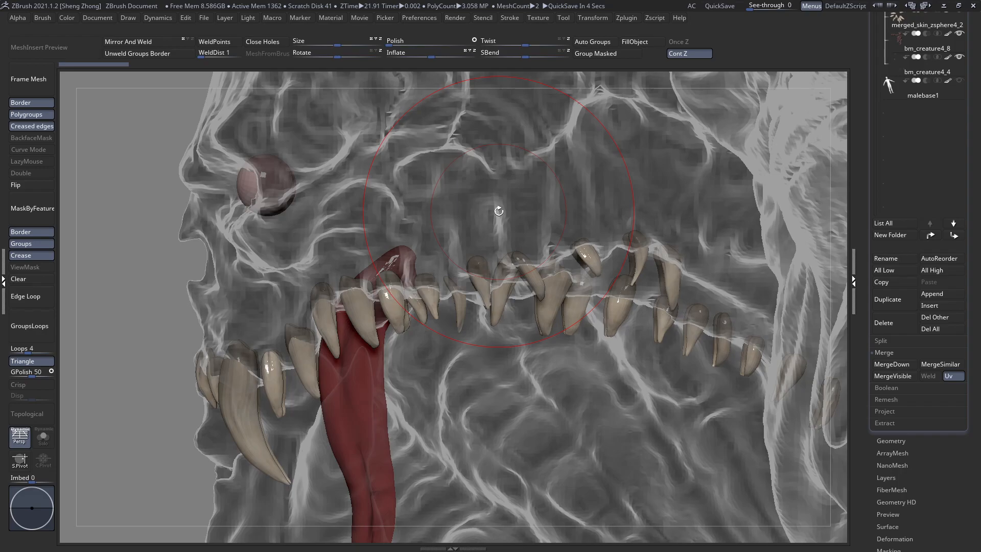
pyautogui.press('space')
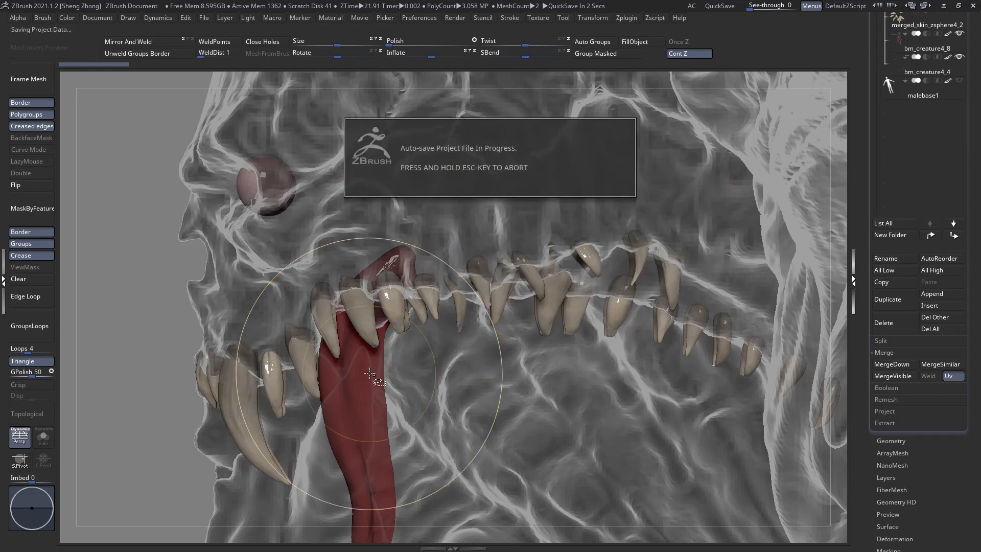
# Mask the tongue and eyeballs, leaving all the teeth unmasked and visible
pyautogui.keyDown('ctrl'); pyautogui.keyDown('shift'); pyautogui.click(370, 374); pyautogui.keyUp('shift'); pyautogui.keyUp('ctrl')
pyautogui.keyDown('ctrl'); pyautogui.keyDown('shift'); pyautogui.click(370, 374); pyautogui.keyUp('shift'); pyautogui.keyUp('ctrl')
pyautogui.keyDown('ctrl'); pyautogui.keyDown('shift'); pyautogui.click(259, 198); pyautogui.keyUp('shift'); pyautogui.keyUp('ctrl')
pyautogui.keyDown('ctrl'); pyautogui.keyDown('shift'); pyautogui.moveTo(473, 213); pyautogui.dragTo(489, 222); pyautogui.keyUp('shift'); pyautogui.keyUp('ctrl')
pyautogui.keyDown('ctrl'); pyautogui.click(536, 208); pyautogui.keyUp('ctrl')
pyautogui.keyDown('ctrl'); pyautogui.keyDown('shift'); pyautogui.click(546, 206); pyautogui.keyUp('shift'); pyautogui.keyUp('ctrl')
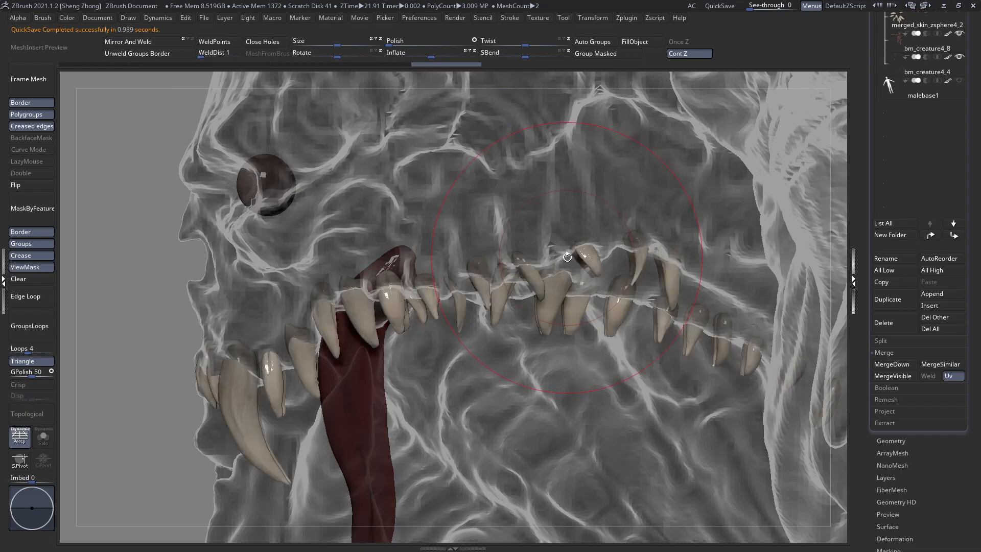
# Set the Inflat brush's Z Intensity to 4 at draw size 40 and inflate the root of a small tooth midway along the upper row
pyautogui.press('space')
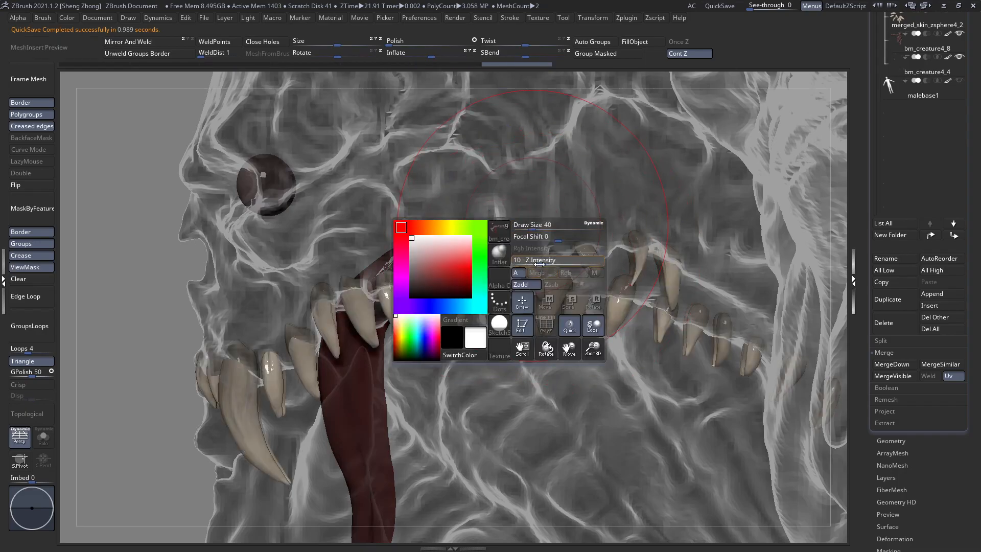
pyautogui.keyDown('ctrl'); pyautogui.moveTo(529, 338); pyautogui.dragTo(512, 286, button='right'); pyautogui.keyUp('ctrl')
pyautogui.keyDown('alt'); pyautogui.moveTo(593, 320); pyautogui.dragTo(470, 293, button='right'); pyautogui.keyUp('alt')
pyautogui.keyDown('alt'); pyautogui.click(395, 248); pyautogui.keyUp('alt')
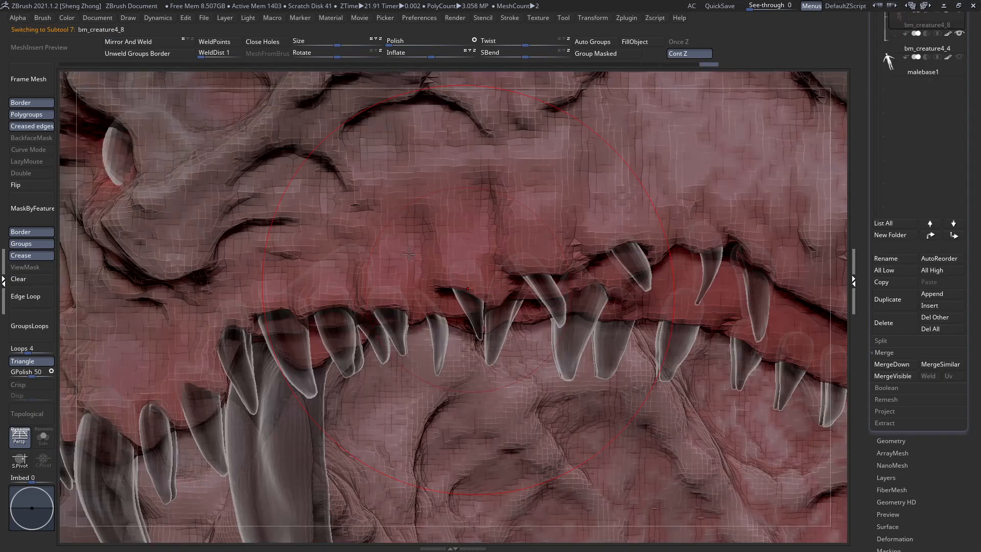
pyautogui.keyDown('alt'); pyautogui.click(395, 275); pyautogui.keyUp('alt')
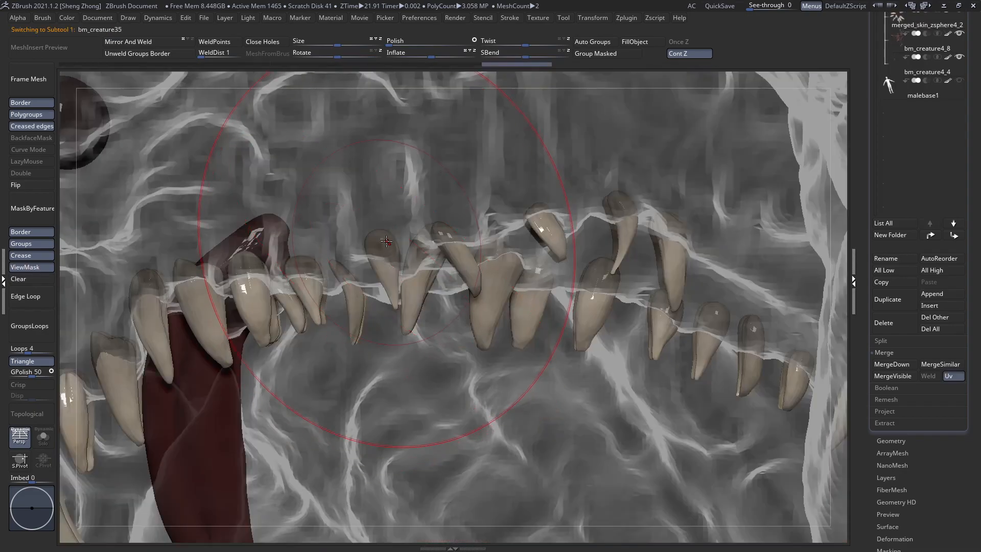
pyautogui.press('space')
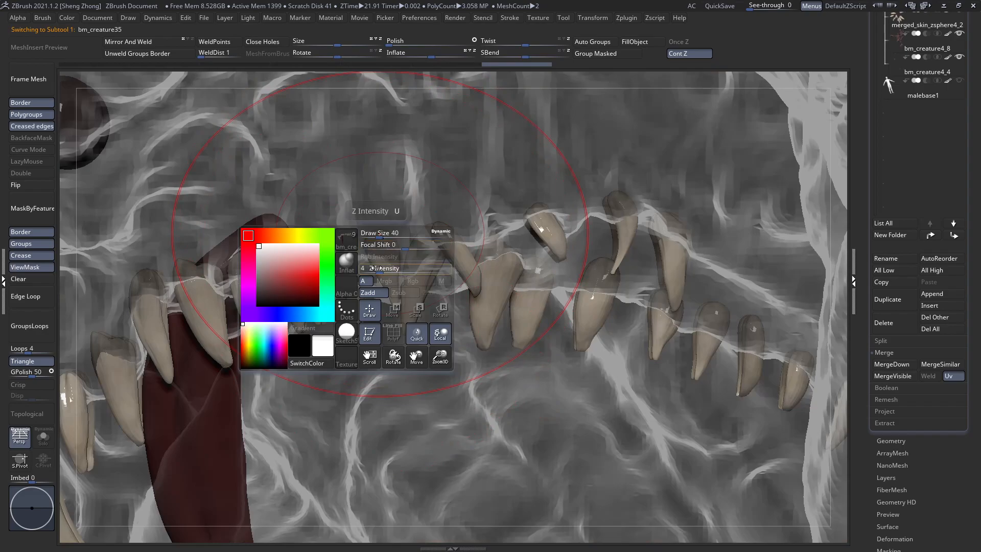
pyautogui.click(386, 243)
pyautogui.press('space')
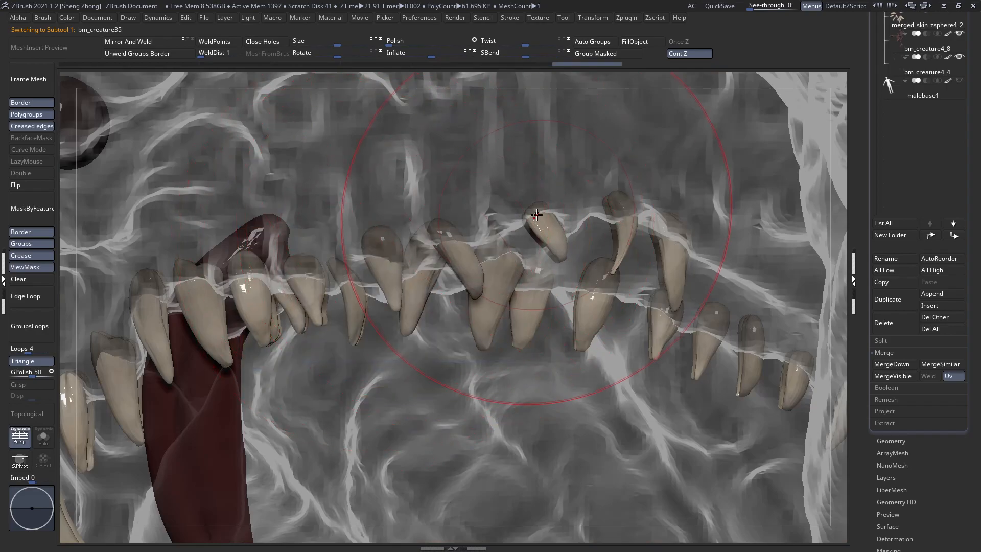
# Inflate the roots of the outer upper-row teeth toward the corner of the mouth
pyautogui.moveTo(596, 198); pyautogui.dragTo(627, 256)
pyautogui.moveTo(627, 256); pyautogui.dragTo(630, 246, button='right')
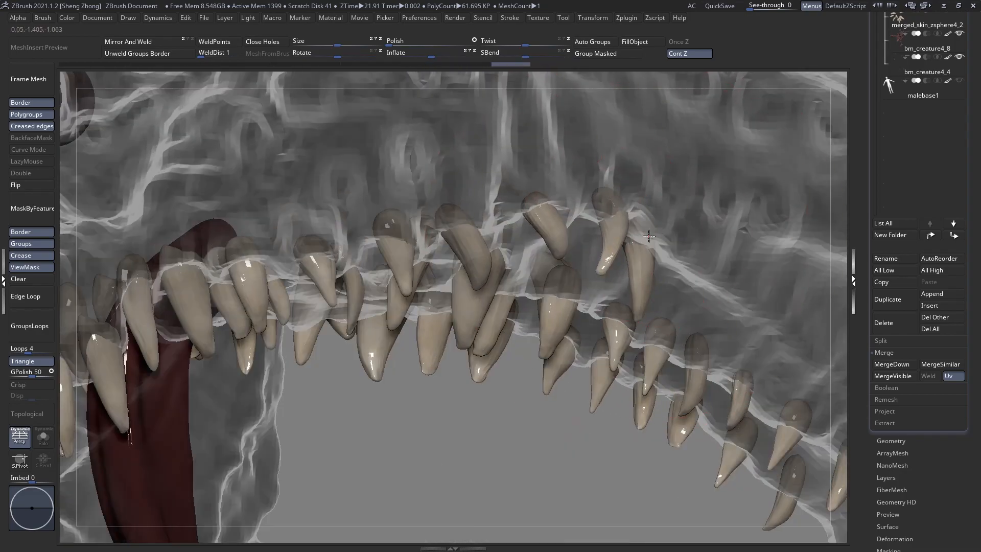
pyautogui.press('space')
pyautogui.moveTo(638, 227); pyautogui.dragTo(622, 225)
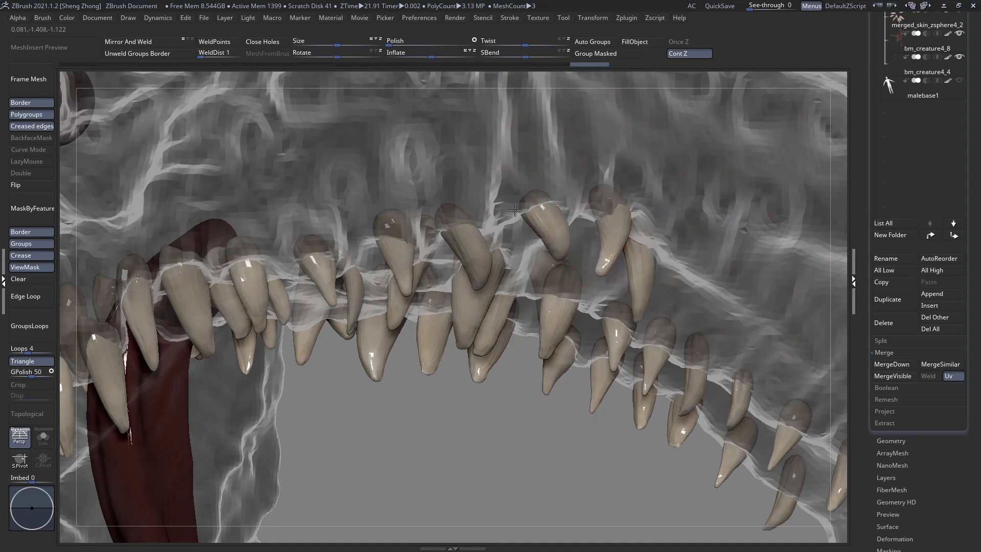
pyautogui.keyDown('alt'); pyautogui.click(450, 215); pyautogui.keyUp('alt')
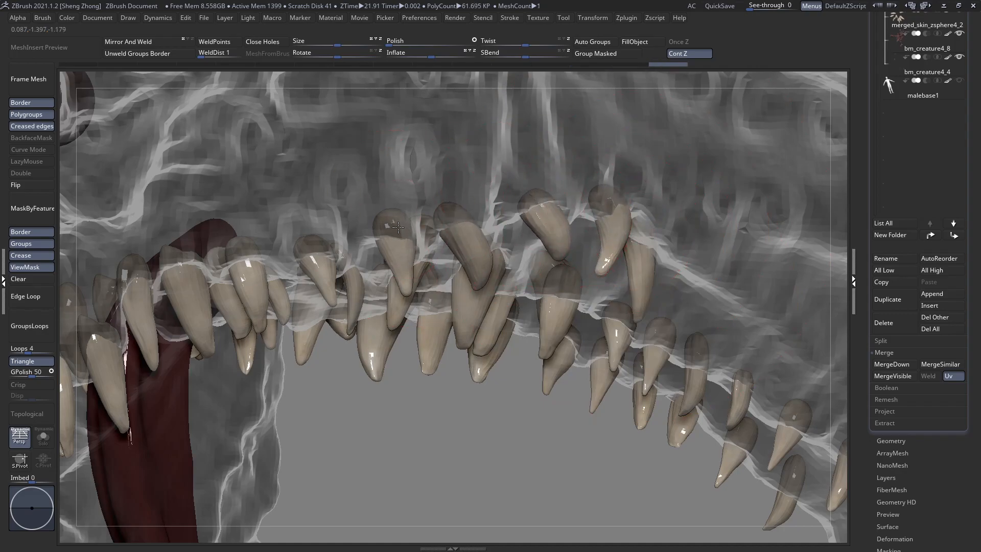
# Thicken the roots of the upper-row teeth toward the front of the mouth, near the tongue
pyautogui.moveTo(301, 249); pyautogui.dragTo(298, 249)
pyautogui.moveTo(253, 253); pyautogui.dragTo(250, 254)
pyautogui.keyDown('alt'); pyautogui.moveTo(173, 265); pyautogui.dragTo(371, 233, button='right'); pyautogui.keyUp('alt')
pyautogui.moveTo(363, 247); pyautogui.dragTo(359, 246)
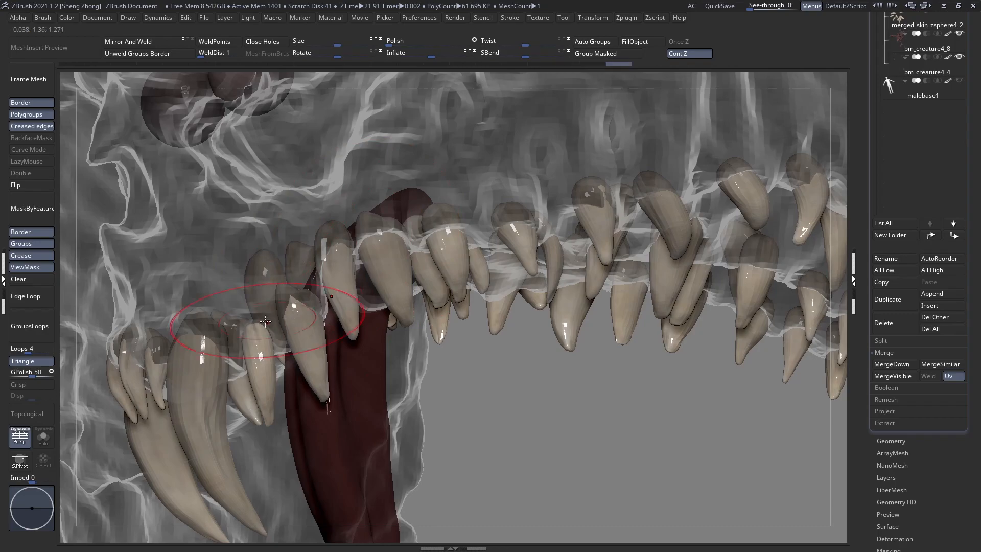
pyautogui.moveTo(254, 336); pyautogui.dragTo(301, 280, button='right')
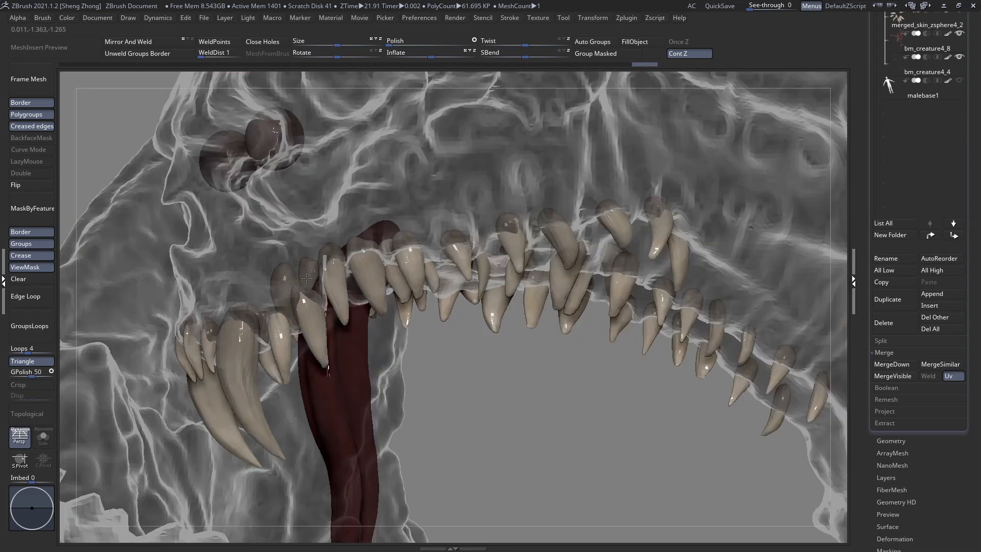
pyautogui.keyDown('alt'); pyautogui.moveTo(401, 253); pyautogui.dragTo(389, 254, button='right'); pyautogui.keyUp('alt')
# Inflate the small rear teeth along both rows at the back of the jaw
pyautogui.moveTo(536, 245); pyautogui.dragTo(565, 264, button='right')
pyautogui.moveTo(549, 272); pyautogui.dragTo(553, 271)
pyautogui.keyDown('alt'); pyautogui.moveTo(545, 338); pyautogui.dragTo(533, 266, button='right'); pyautogui.keyUp('alt')
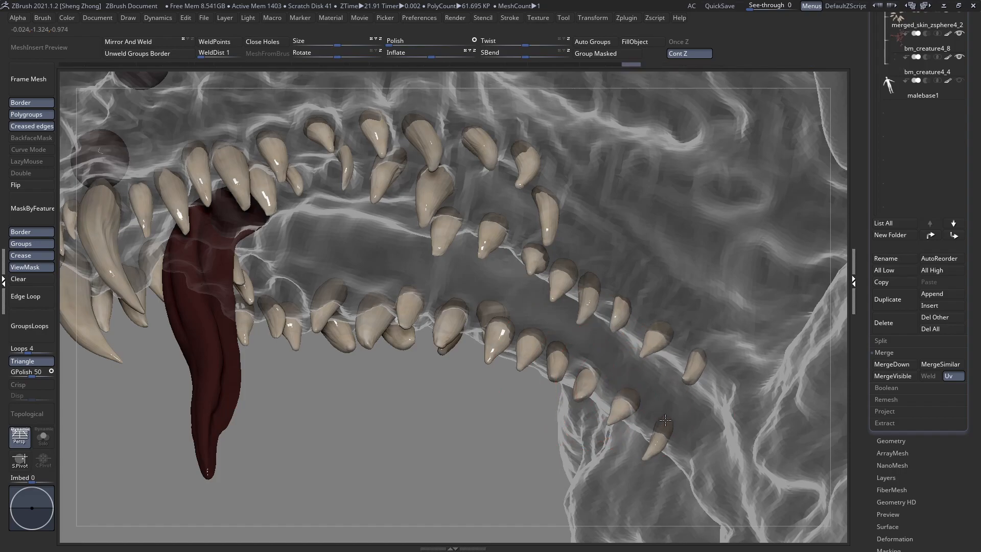
pyautogui.moveTo(667, 422); pyautogui.dragTo(657, 460, button='right')
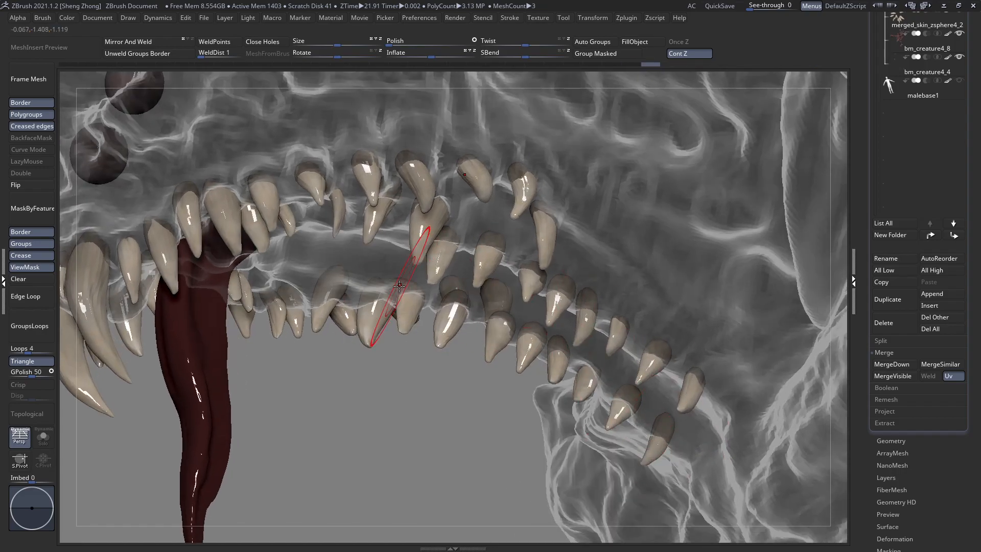
pyautogui.keyDown('alt'); pyautogui.moveTo(391, 280); pyautogui.dragTo(462, 286, button='right'); pyautogui.keyUp('alt')
pyautogui.moveTo(369, 201)
pyautogui.mouseDown(button='right')
pyautogui.moveTo(463, 230)
pyautogui.moveTo(478, 287)
pyautogui.moveTo(512, 250)
pyautogui.moveTo(562, 255)
pyautogui.mouseUp(button='right')
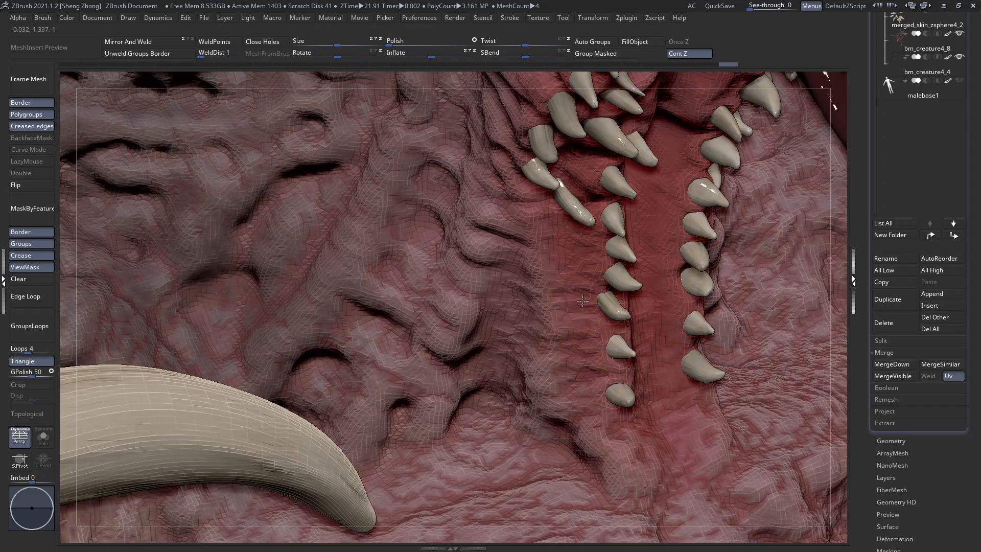
# Adjust the slanted outer teeth at the corner of the mouth on the creature's other side
pyautogui.moveTo(581, 303)
pyautogui.keyDown('ctrl'); pyautogui.mouseDown(button='right')
pyautogui.moveTo(580, 241)
pyautogui.moveTo(560, 291)
pyautogui.mouseUp(button='right'); pyautogui.keyUp('ctrl')
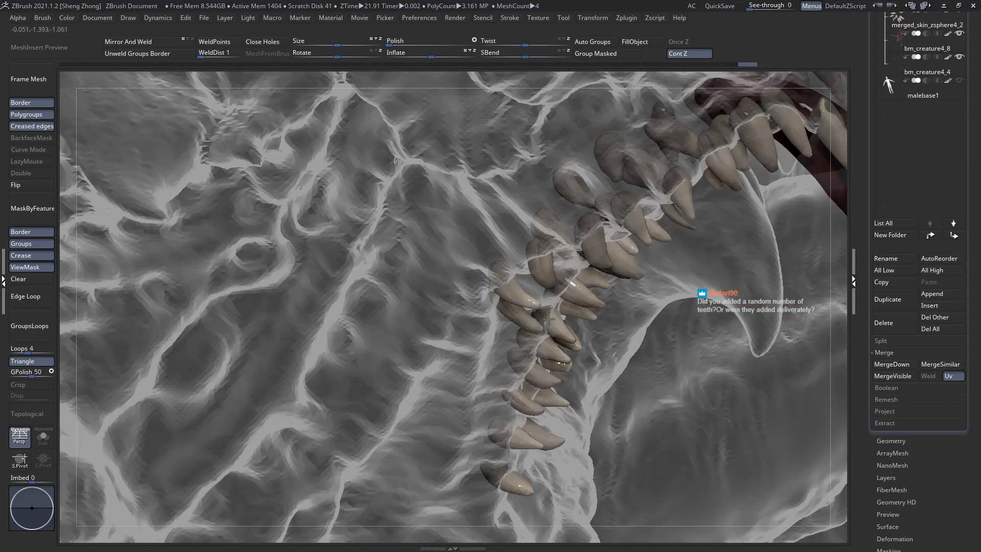
pyautogui.press('space')
pyautogui.click(419, 289)
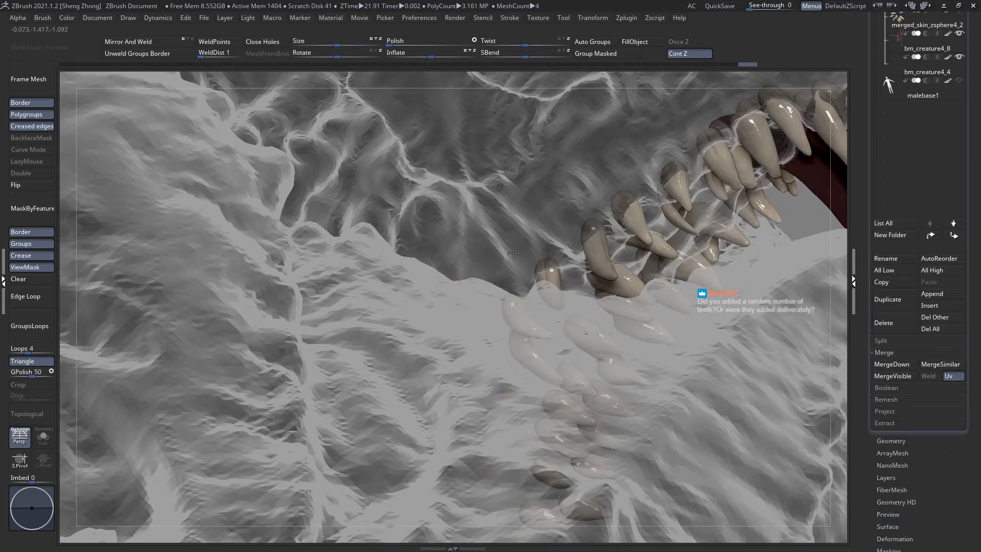
pyautogui.press('space')
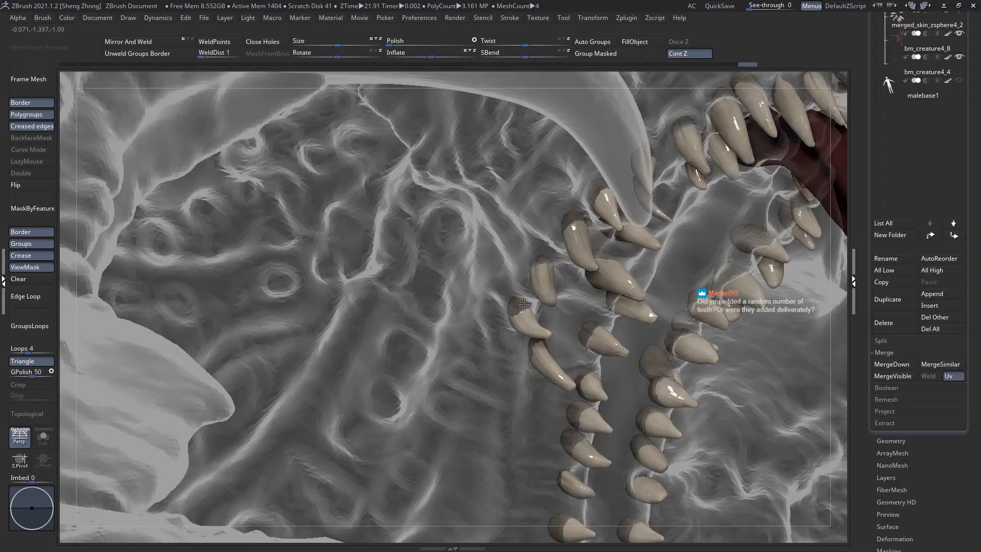
pyautogui.moveTo(524, 304)
pyautogui.mouseDown(button='right')
pyautogui.moveTo(562, 378)
pyautogui.moveTo(544, 376)
pyautogui.mouseUp(button='right')
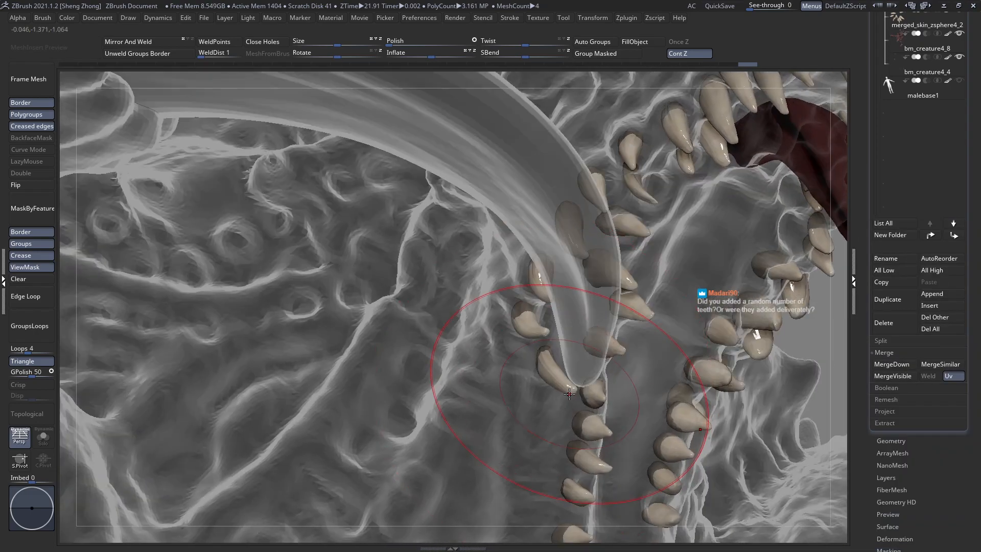
pyautogui.moveTo(572, 380)
pyautogui.mouseDown()
pyautogui.moveTo(569, 365)
pyautogui.moveTo(560, 374)
pyautogui.mouseUp()
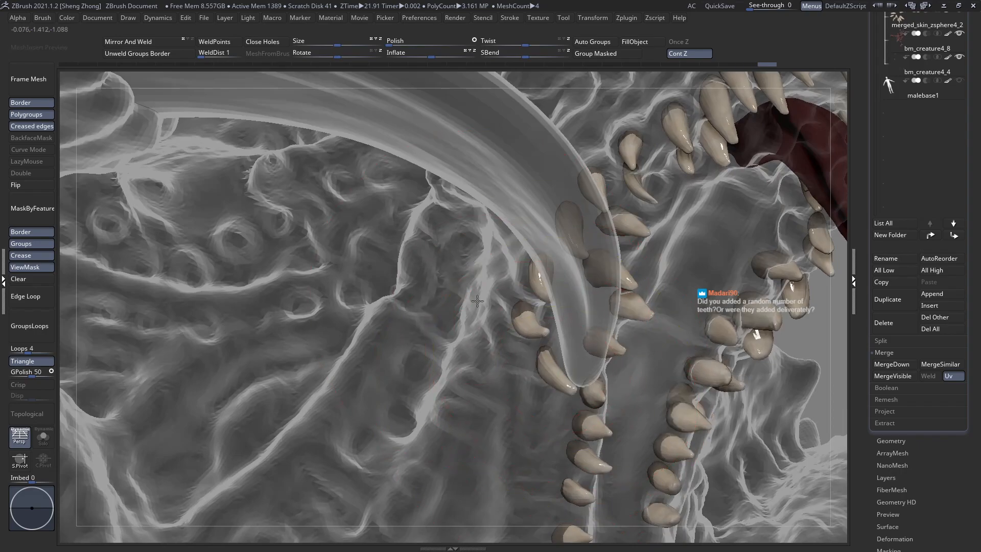
pyautogui.press('space')
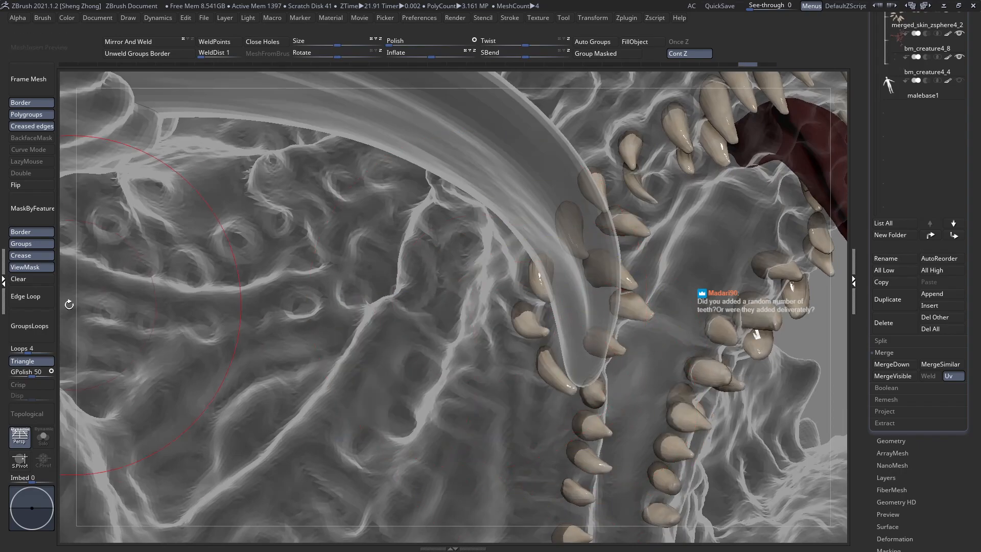
# Turn on Topological masking for the brush and reshape the slanted outer tooth at the mouth corner
pyautogui.click(51, 409)
pyautogui.moveTo(572, 393); pyautogui.dragTo(570, 364, button='right')
pyautogui.moveTo(564, 367); pyautogui.dragTo(564, 382)
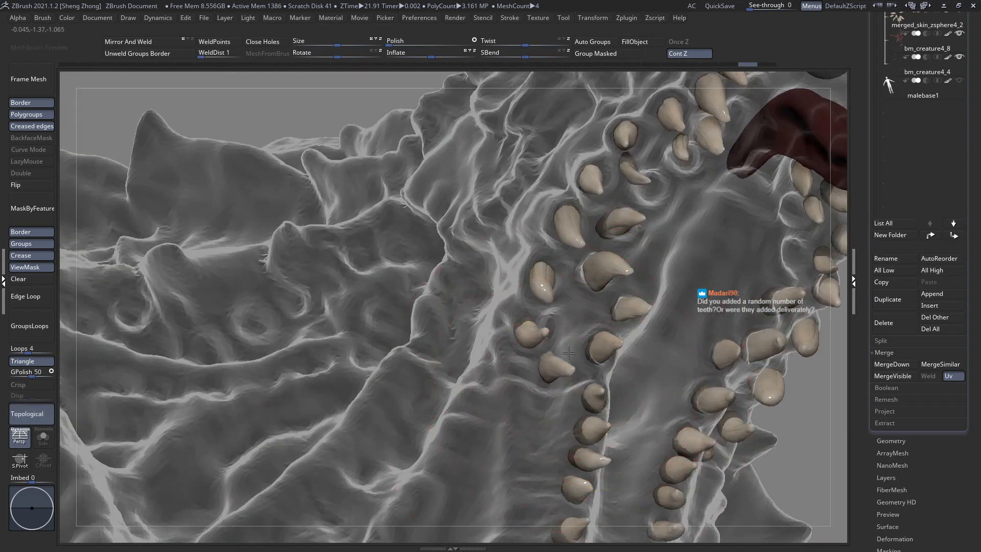
pyautogui.moveTo(564, 378)
pyautogui.mouseDown(button='right')
pyautogui.moveTo(581, 346)
pyautogui.moveTo(555, 387)
pyautogui.mouseUp(button='right')
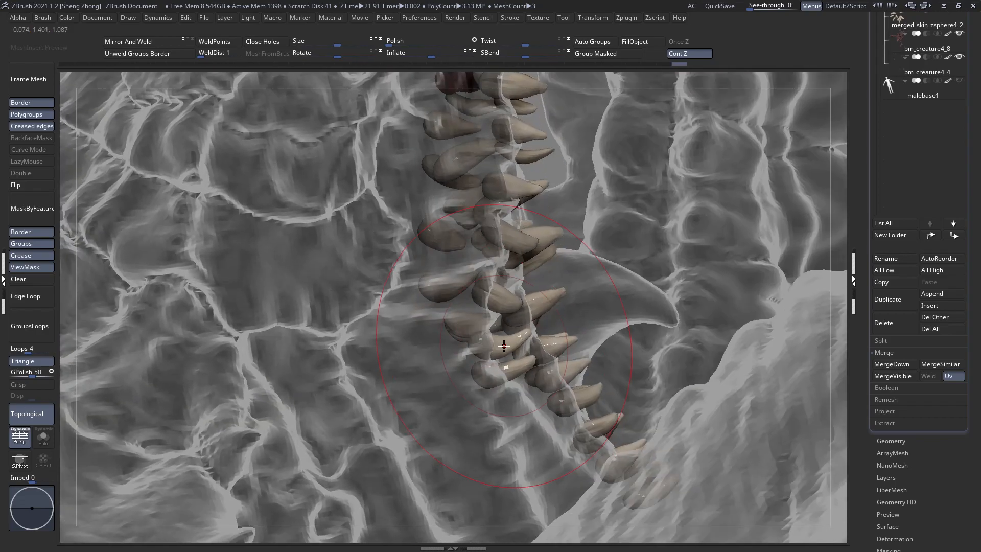
# Refine the placement of the overlapping teeth near the mouth corner, seen edge-on along the row
pyautogui.moveTo(486, 343); pyautogui.dragTo(493, 346, button='right')
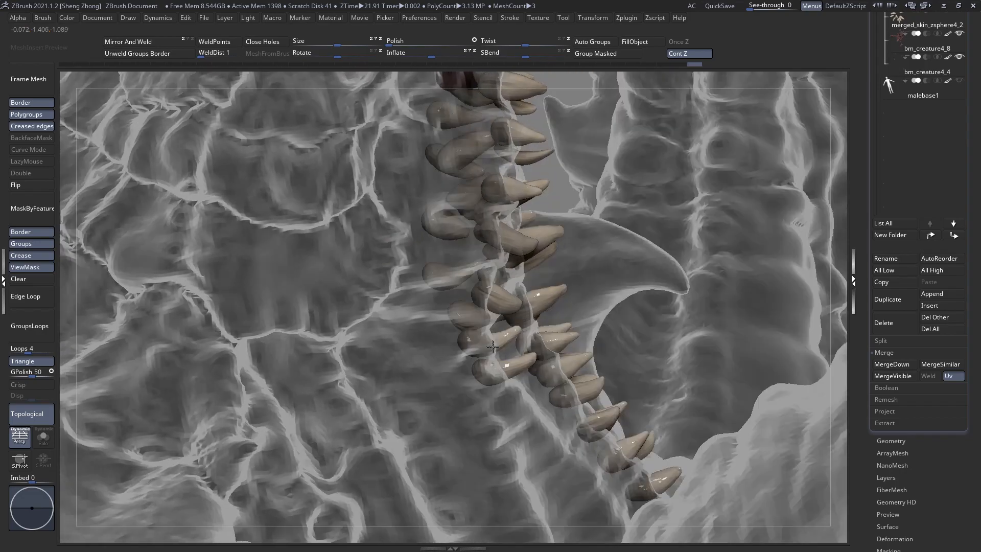
pyautogui.moveTo(489, 287); pyautogui.dragTo(494, 274, button='right')
pyautogui.press('space')
pyautogui.moveTo(509, 308); pyautogui.dragTo(503, 308)
pyautogui.moveTo(502, 308)
pyautogui.mouseDown(button='right')
pyautogui.moveTo(504, 369)
pyautogui.moveTo(509, 310)
pyautogui.mouseUp(button='right')
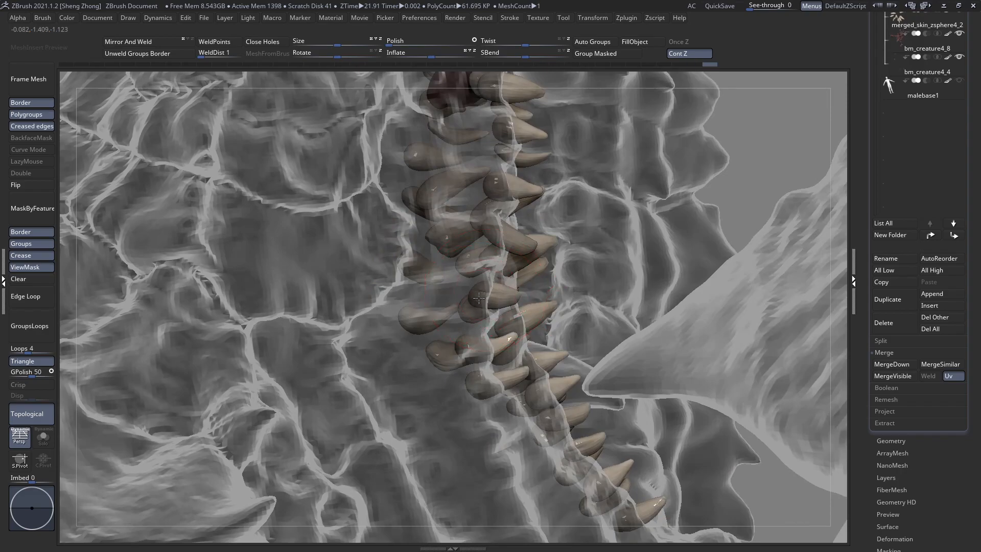
pyautogui.keyDown('ctrl'); pyautogui.moveTo(475, 296); pyautogui.dragTo(486, 266, button='right'); pyautogui.keyUp('ctrl')
# Adjust the outer teeth at the rear end of the upper row on the opposite side of the mouth
pyautogui.moveTo(552, 284)
pyautogui.mouseDown(button='right')
pyautogui.moveTo(485, 368)
pyautogui.moveTo(492, 327)
pyautogui.moveTo(467, 420)
pyautogui.moveTo(498, 299)
pyautogui.moveTo(570, 282)
pyautogui.moveTo(541, 326)
pyautogui.mouseUp(button='right')
pyautogui.press('space')
pyautogui.moveTo(548, 280); pyautogui.dragTo(558, 281)
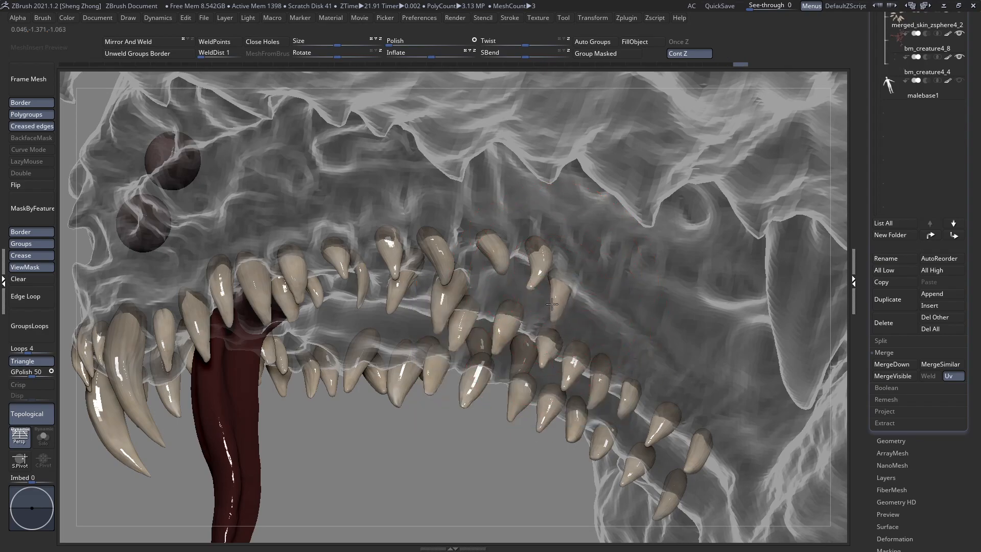
pyautogui.moveTo(552, 311)
pyautogui.mouseDown(button='right')
pyautogui.moveTo(620, 357)
pyautogui.moveTo(573, 274)
pyautogui.moveTo(563, 287)
pyautogui.moveTo(625, 324)
pyautogui.moveTo(598, 354)
pyautogui.mouseUp(button='right')
# Reposition the small rearmost teeth at the back of the jaw rows
pyautogui.rightClick(576, 318)
pyautogui.moveTo(577, 318)
pyautogui.mouseDown(button='right')
pyautogui.moveTo(587, 373)
pyautogui.moveTo(578, 391)
pyautogui.moveTo(608, 321)
pyautogui.moveTo(575, 343)
pyautogui.moveTo(574, 356)
pyautogui.mouseUp(button='right')
pyautogui.moveTo(563, 359); pyautogui.dragTo(563, 355)
pyautogui.moveTo(563, 354); pyautogui.dragTo(598, 354, button='right')
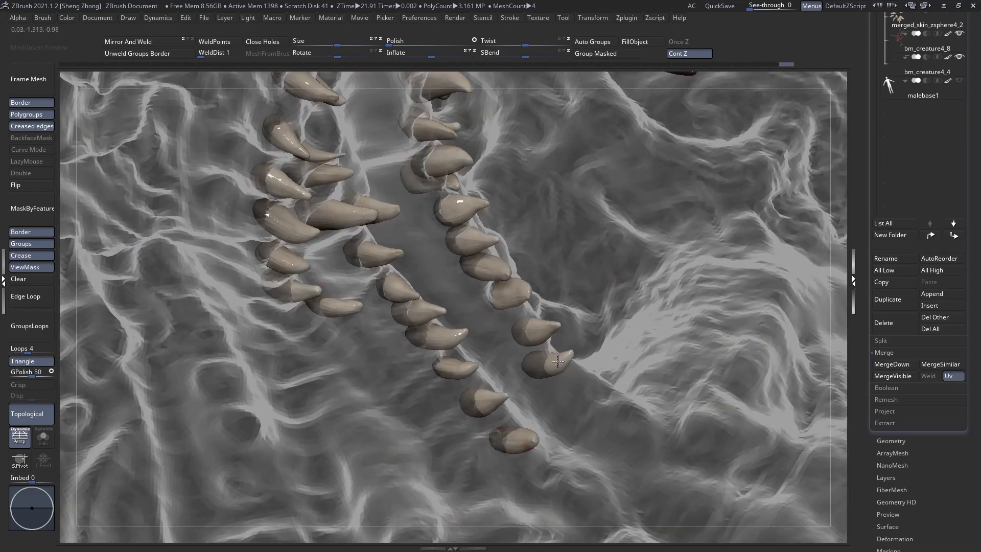
pyautogui.moveTo(550, 379)
pyautogui.mouseDown(button='right')
pyautogui.moveTo(498, 358)
pyautogui.moveTo(495, 344)
pyautogui.mouseUp(button='right')
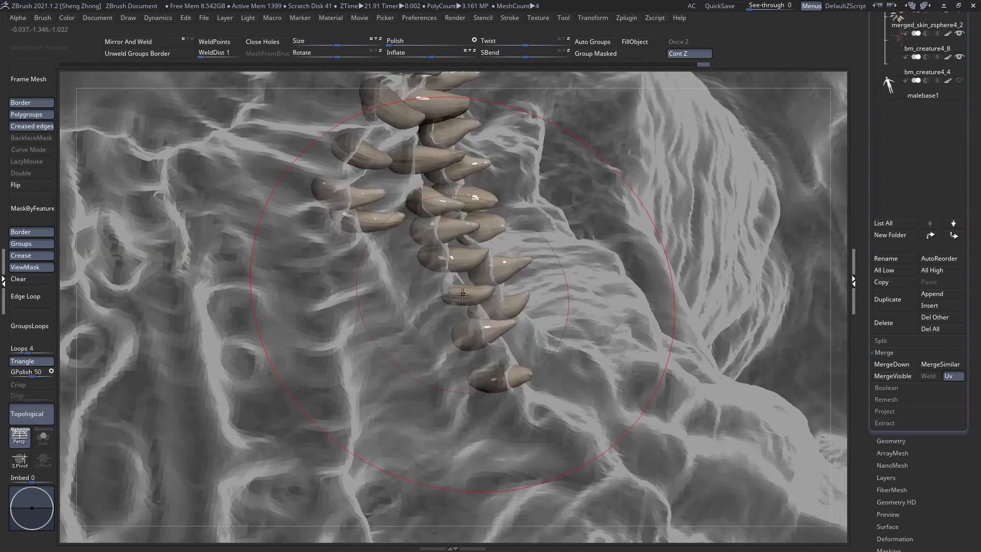
# Reshape the small rear teeth of the jaw row with a smaller Move brush
pyautogui.press('space')
pyautogui.moveTo(463, 295); pyautogui.dragTo(451, 298)
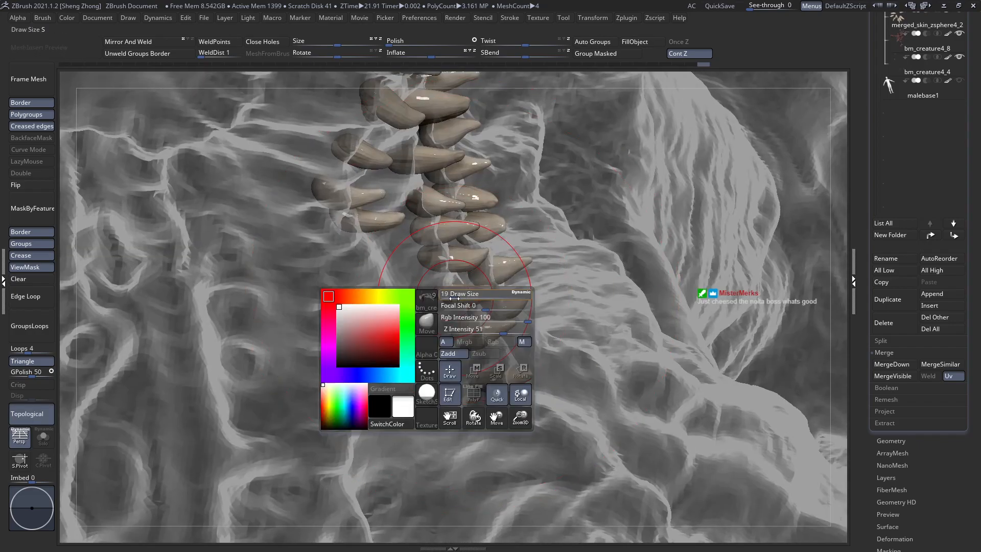
pyautogui.moveTo(448, 292); pyautogui.dragTo(448, 285, button='right')
pyautogui.moveTo(451, 288)
pyautogui.mouseDown()
pyautogui.moveTo(449, 278)
pyautogui.moveTo(461, 313)
pyautogui.mouseUp()
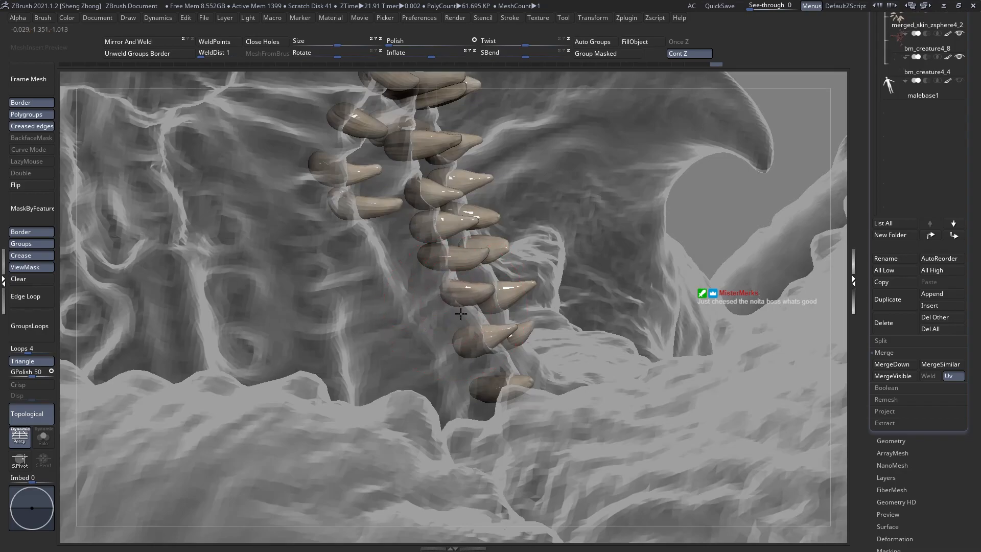
pyautogui.moveTo(457, 323)
pyautogui.mouseDown(button='right')
pyautogui.moveTo(486, 343)
pyautogui.moveTo(423, 287)
pyautogui.moveTo(442, 293)
pyautogui.mouseUp(button='right')
pyautogui.press('space')
pyautogui.press('space')
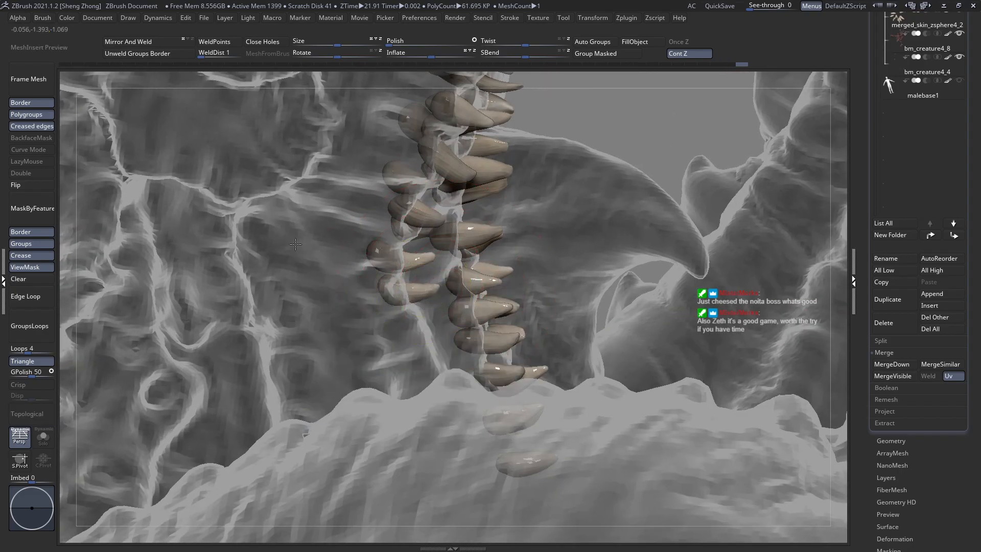
# Push the base of the large outer tooth midway along the jaw row back into the gum
pyautogui.moveTo(424, 289); pyautogui.dragTo(407, 265, button='right')
pyautogui.moveTo(446, 316)
pyautogui.mouseDown(button='right')
pyautogui.moveTo(485, 326)
pyautogui.moveTo(465, 323)
pyautogui.moveTo(479, 306)
pyautogui.mouseUp(button='right')
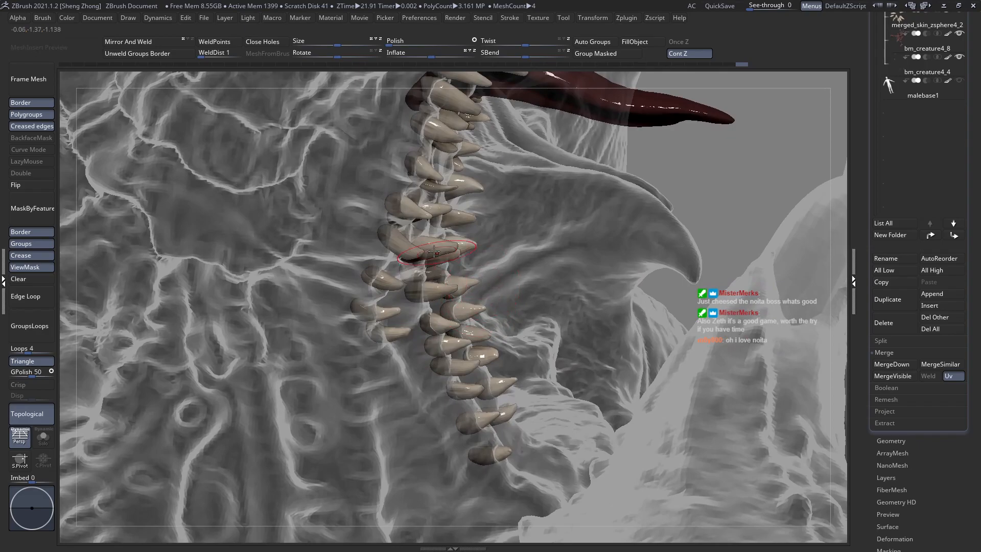
pyautogui.rightClick(389, 241)
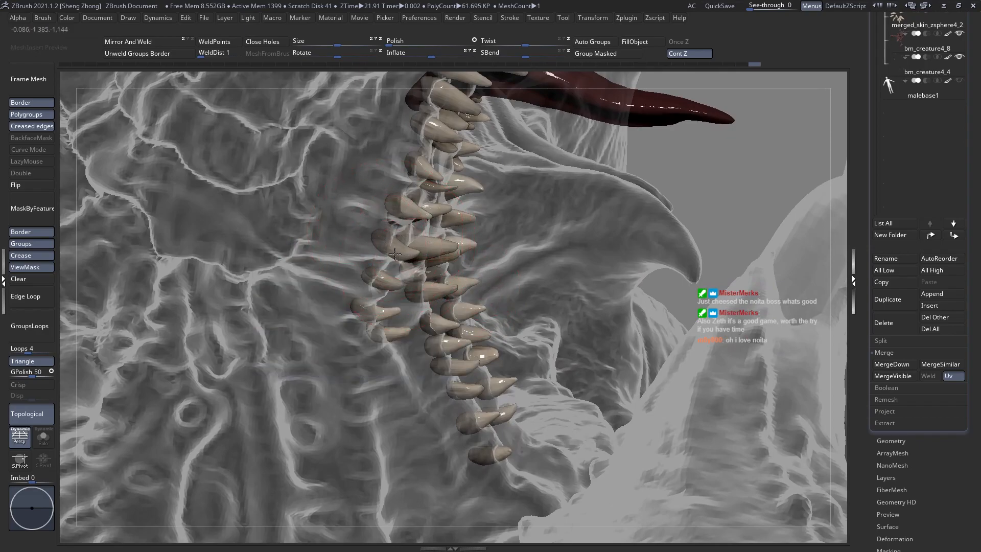
pyautogui.moveTo(407, 247)
pyautogui.keyDown('ctrl'); pyautogui.mouseDown(button='right')
pyautogui.moveTo(399, 241)
pyautogui.moveTo(410, 316)
pyautogui.moveTo(428, 315)
pyautogui.moveTo(412, 291)
pyautogui.moveTo(429, 322)
pyautogui.mouseUp(button='right'); pyautogui.keyUp('ctrl')
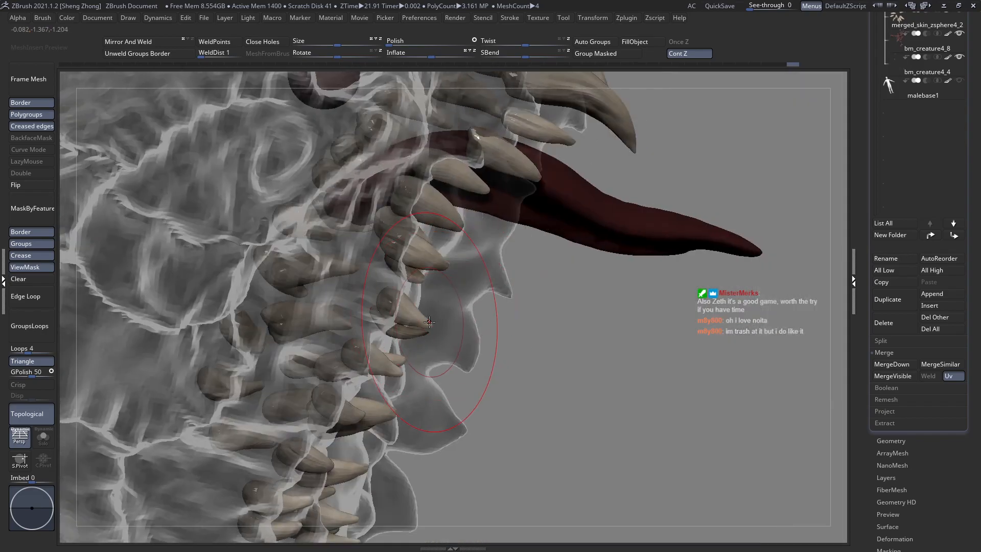
# Adjust the small inner-row teeth beside the tongue with the Move brush at a draw size of about 22
pyautogui.moveTo(394, 350)
pyautogui.mouseDown(button='right')
pyautogui.moveTo(405, 336)
pyautogui.moveTo(400, 320)
pyautogui.moveTo(392, 358)
pyautogui.moveTo(275, 285)
pyautogui.mouseUp(button='right')
pyautogui.press('space')
pyautogui.moveTo(262, 303); pyautogui.dragTo(324, 291)
pyautogui.keyDown('ctrl'); pyautogui.moveTo(296, 302); pyautogui.dragTo(287, 342, button='right'); pyautogui.keyUp('ctrl')
pyautogui.press('space')
pyautogui.moveTo(320, 283); pyautogui.dragTo(317, 283)
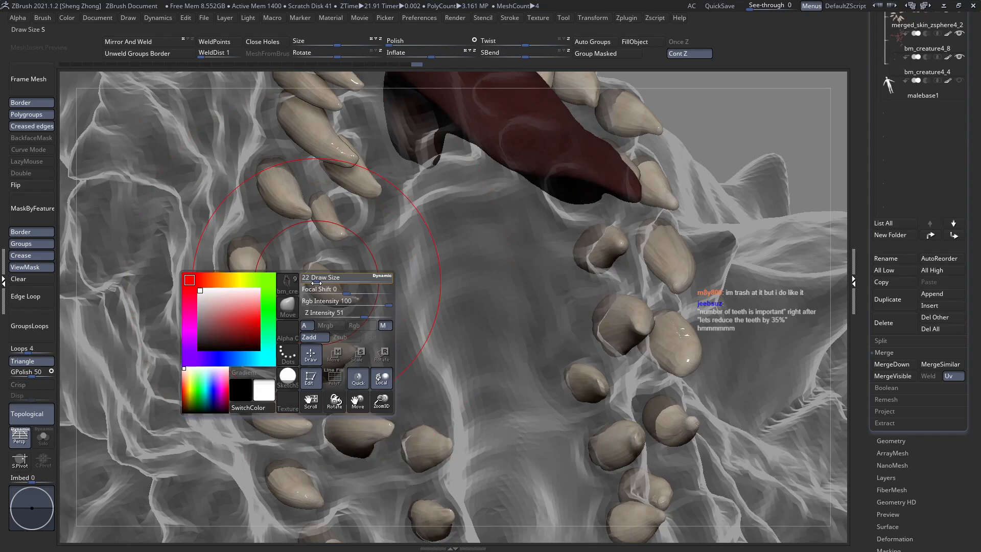
# Thicken the thin curved inner-row tooth below the tongue base with the Inflat brush
pyautogui.press('space')
pyautogui.click(288, 306)
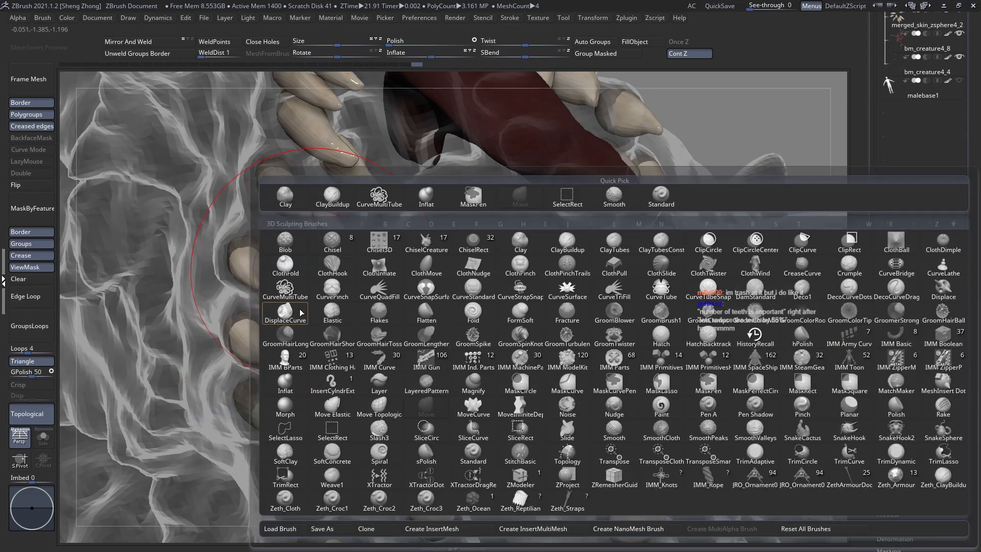
pyautogui.click(483, 316)
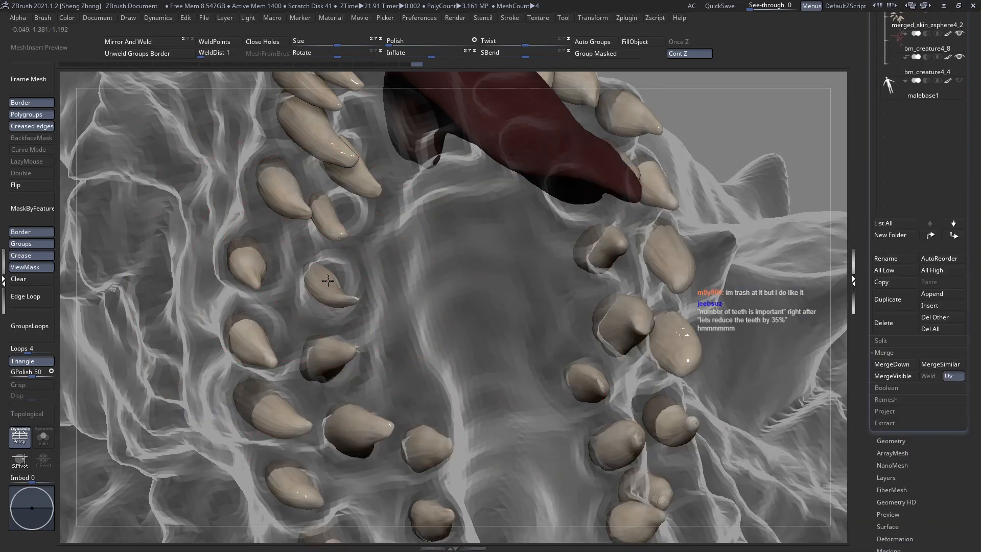
pyautogui.moveTo(325, 272); pyautogui.dragTo(325, 279)
pyautogui.hotkey('ctrl', 'z')
pyautogui.moveTo(324, 279); pyautogui.dragTo(297, 281, button='right')
pyautogui.moveTo(335, 279); pyautogui.dragTo(337, 280)
pyautogui.moveTo(348, 280); pyautogui.dragTo(329, 281, button='right')
pyautogui.press('space')
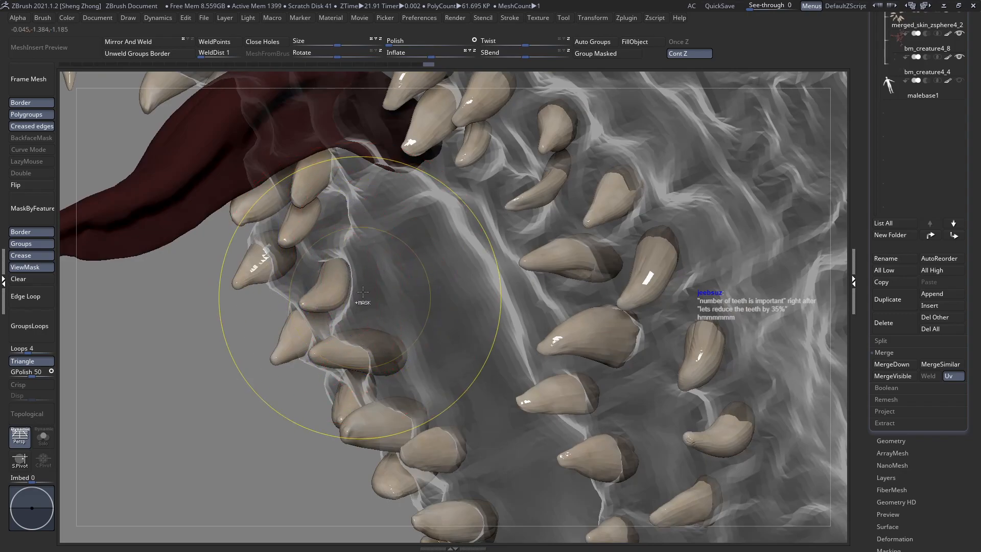
# Switch back to a topological Move brush and reshape the thickened inner tooth, checking it against its neighbours
pyautogui.press('space')
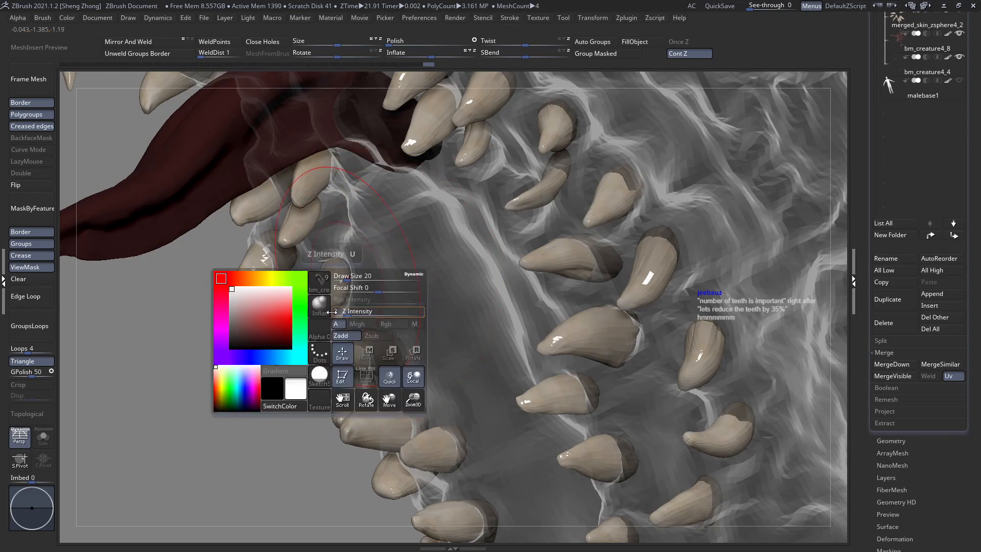
pyautogui.press('b')
pyautogui.press('m')
pyautogui.press('t')
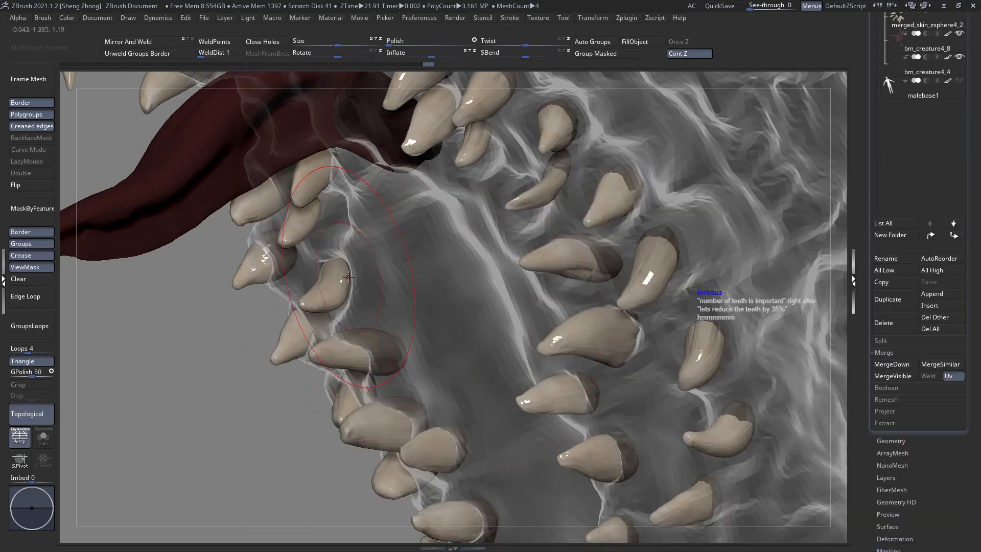
pyautogui.moveTo(350, 278)
pyautogui.mouseDown(button='right')
pyautogui.moveTo(449, 256)
pyautogui.moveTo(336, 281)
pyautogui.mouseUp(button='right')
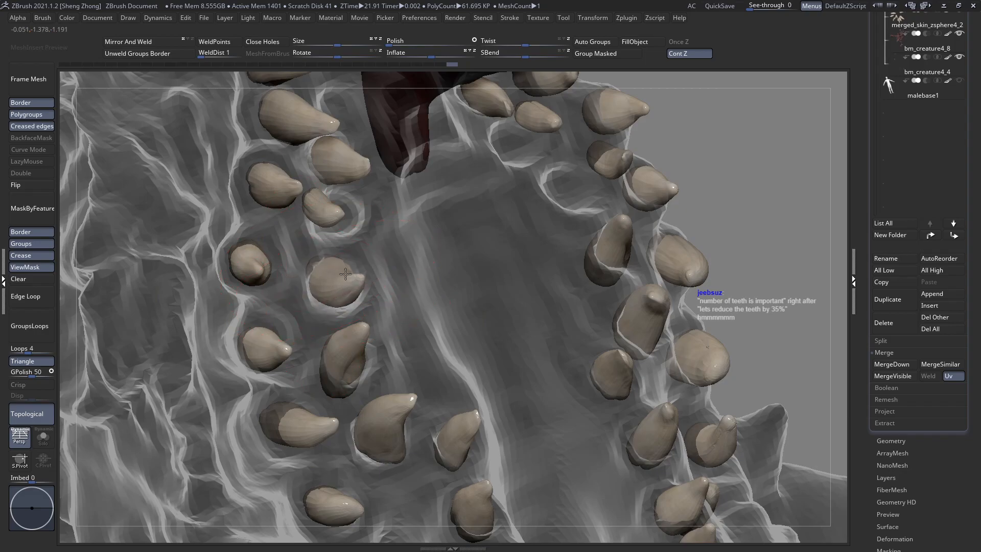
pyautogui.moveTo(335, 298); pyautogui.dragTo(316, 299, button='right')
pyautogui.press('space')
pyautogui.moveTo(361, 290); pyautogui.dragTo(367, 297)
pyautogui.moveTo(384, 302); pyautogui.dragTo(313, 299, button='right')
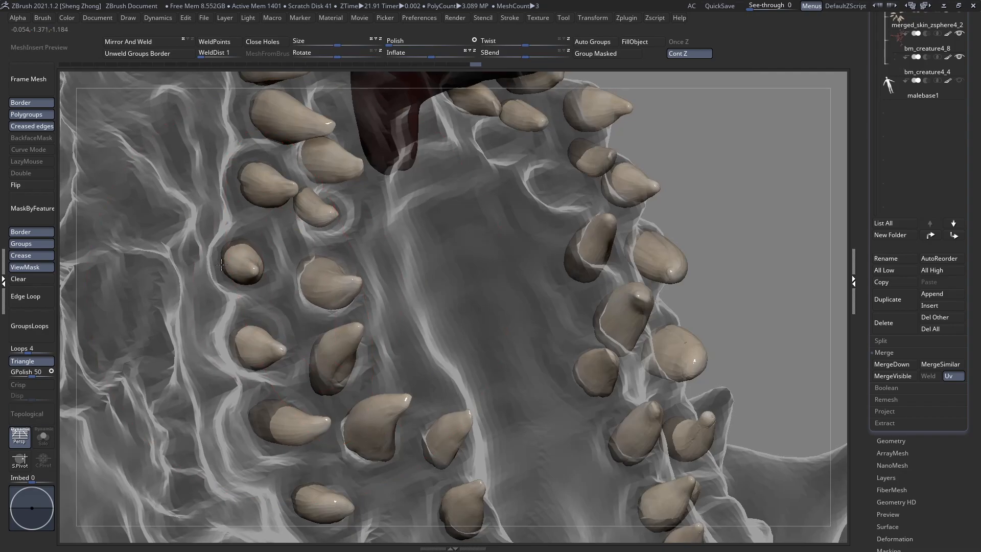
# Reposition the large overlapping teeth at the mouth corner on the opposite side of the jaw
pyautogui.keyDown('ctrl'); pyautogui.moveTo(434, 353); pyautogui.dragTo(444, 298, button='right'); pyautogui.keyUp('ctrl')
pyautogui.moveTo(416, 368); pyautogui.dragTo(360, 358, button='right')
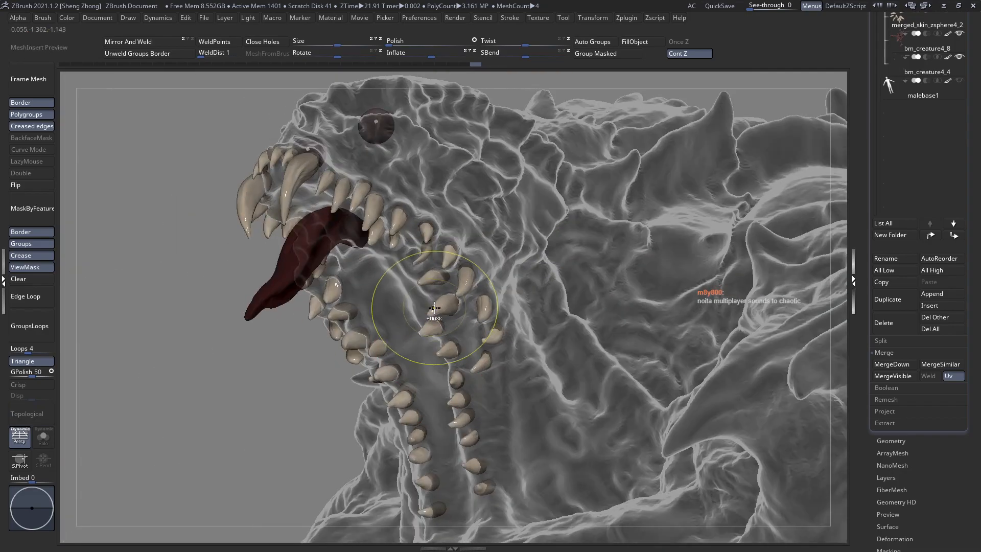
pyautogui.keyDown('ctrl'); pyautogui.moveTo(437, 309); pyautogui.dragTo(442, 353, button='right'); pyautogui.keyUp('ctrl')
pyautogui.moveTo(491, 311)
pyautogui.mouseDown(button='right')
pyautogui.moveTo(440, 289)
pyautogui.moveTo(473, 294)
pyautogui.moveTo(457, 299)
pyautogui.moveTo(484, 256)
pyautogui.moveTo(475, 212)
pyautogui.moveTo(476, 249)
pyautogui.mouseUp(button='right')
pyautogui.press('space')
pyautogui.click(464, 277)
pyautogui.press('space')
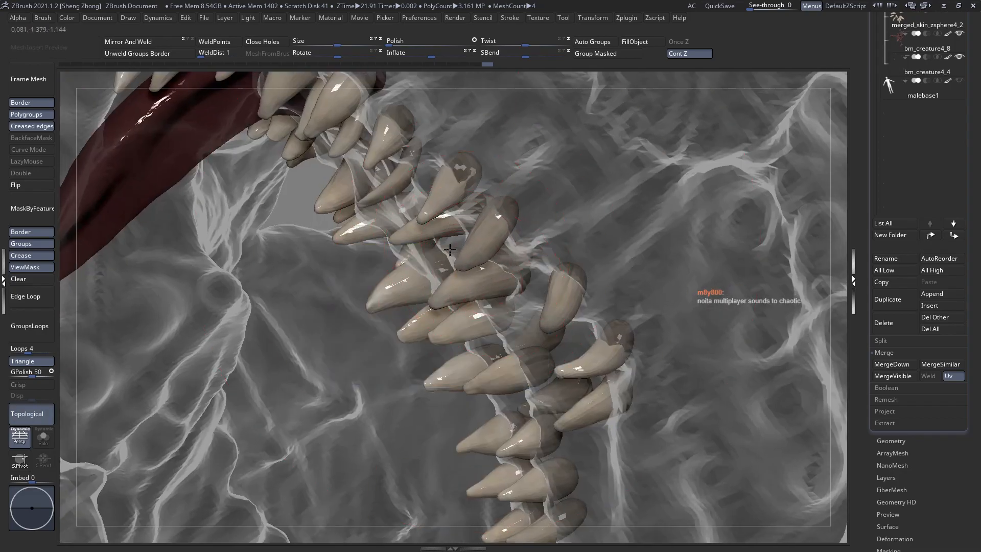
pyautogui.moveTo(496, 203); pyautogui.dragTo(506, 205, button='right')
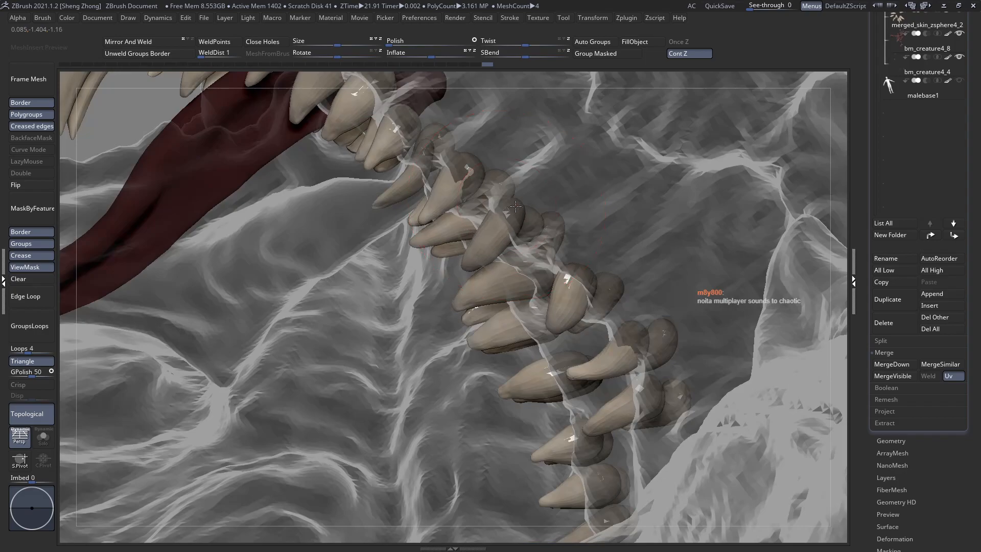
pyautogui.moveTo(528, 245)
pyautogui.mouseDown(button='right')
pyautogui.moveTo(537, 256)
pyautogui.moveTo(517, 279)
pyautogui.mouseUp(button='right')
pyautogui.press('space')
pyautogui.click(548, 215)
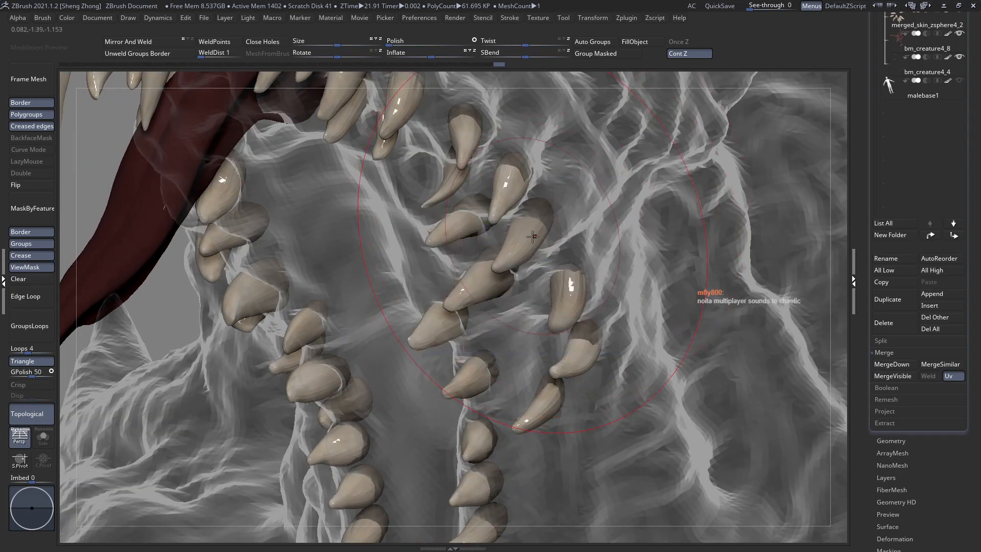
# Refine the angle and spacing of the outer teeth behind the mouth corner
pyautogui.moveTo(570, 319)
pyautogui.mouseDown(button='right')
pyautogui.moveTo(562, 299)
pyautogui.moveTo(599, 250)
pyautogui.mouseUp(button='right')
pyautogui.press('space')
pyautogui.moveTo(583, 299)
pyautogui.mouseDown(button='right')
pyautogui.moveTo(612, 269)
pyautogui.moveTo(582, 307)
pyautogui.mouseUp(button='right')
pyautogui.press('space')
pyautogui.moveTo(565, 354); pyautogui.dragTo(562, 327)
pyautogui.moveTo(558, 320)
pyautogui.keyDown('ctrl'); pyautogui.mouseDown(button='right')
pyautogui.moveTo(526, 274)
pyautogui.moveTo(625, 331)
pyautogui.moveTo(613, 381)
pyautogui.moveTo(415, 265)
pyautogui.moveTo(370, 310)
pyautogui.moveTo(431, 261)
pyautogui.mouseUp(button='right'); pyautogui.keyUp('ctrl')
pyautogui.rightClick(370, 309)
# Enlarge the Move brush and adjust the teeth of the row beside the tongue tip
pyautogui.moveTo(430, 261); pyautogui.dragTo(437, 257)
pyautogui.moveTo(437, 257); pyautogui.dragTo(485, 196, button='right')
pyautogui.rightClick(385, 313)
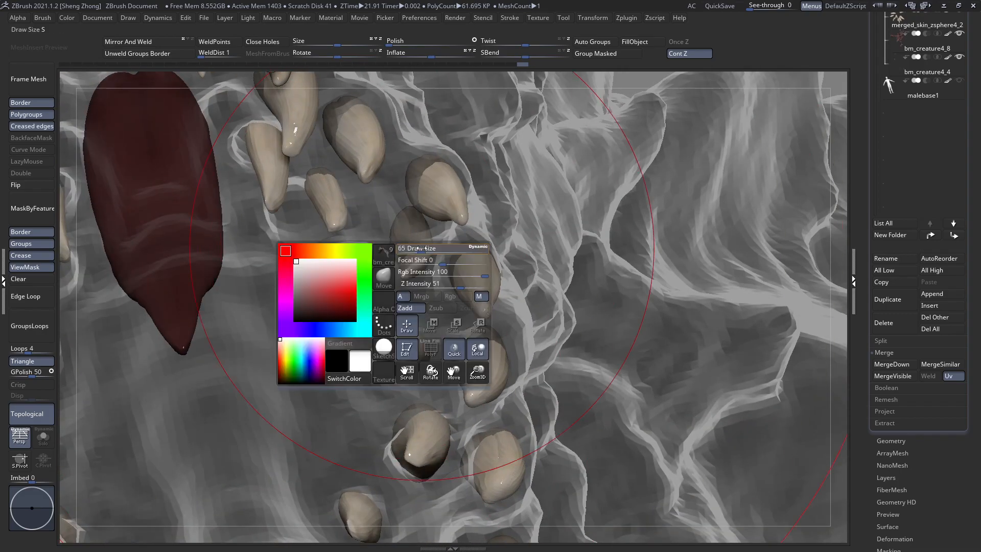
pyautogui.moveTo(411, 261); pyautogui.dragTo(319, 293)
pyautogui.rightClick(339, 266)
pyautogui.moveTo(357, 267); pyautogui.dragTo(349, 268)
pyautogui.rightClick(338, 268)
# Select the Inflat brush and thicken the teeth beside the tongue tip
pyautogui.click(310, 299)
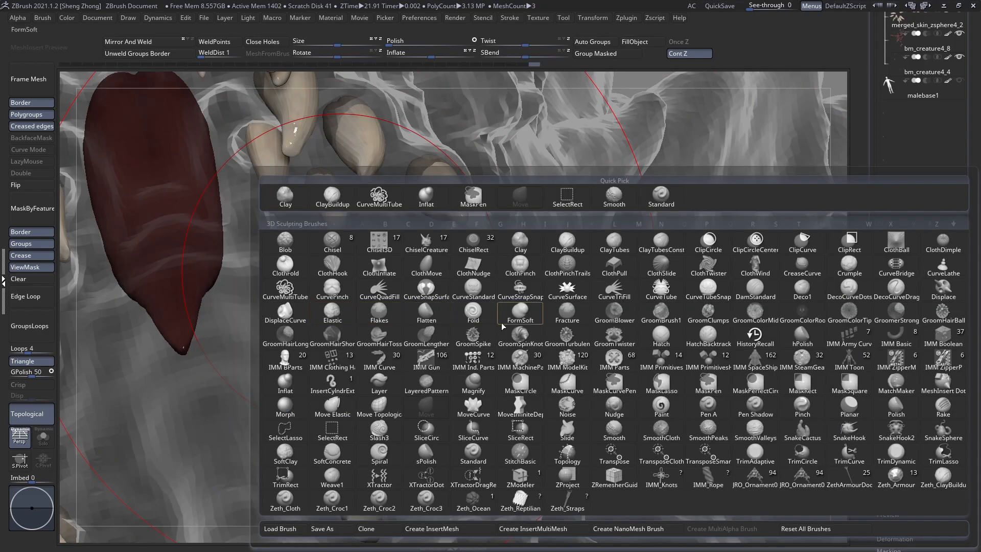
pyautogui.press('i')
pyautogui.click(588, 325)
pyautogui.rightClick(415, 269)
pyautogui.moveTo(413, 271); pyautogui.dragTo(403, 271)
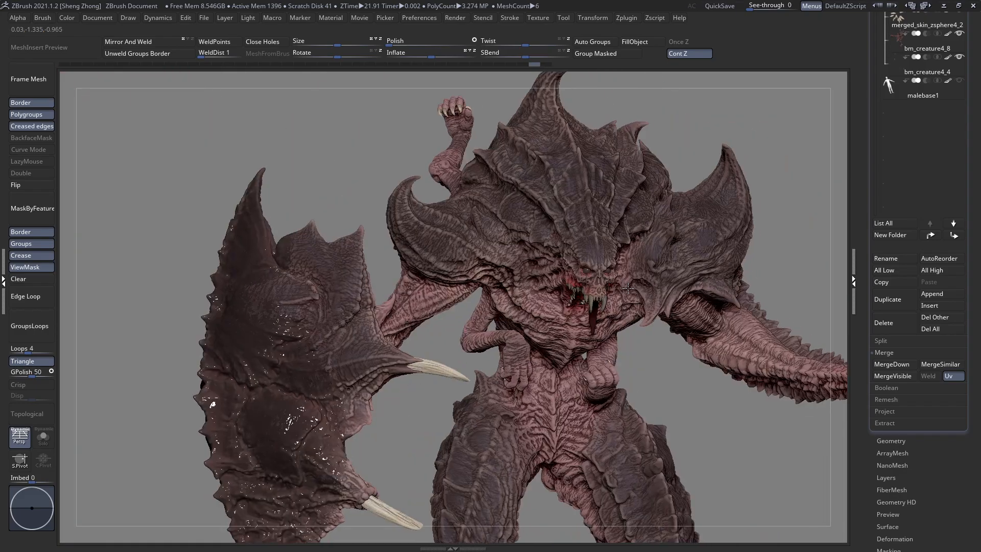
# Review the whole creature from the front and above, and save the tool to disk
pyautogui.moveTo(628, 289); pyautogui.dragTo(343, 314, button='right')
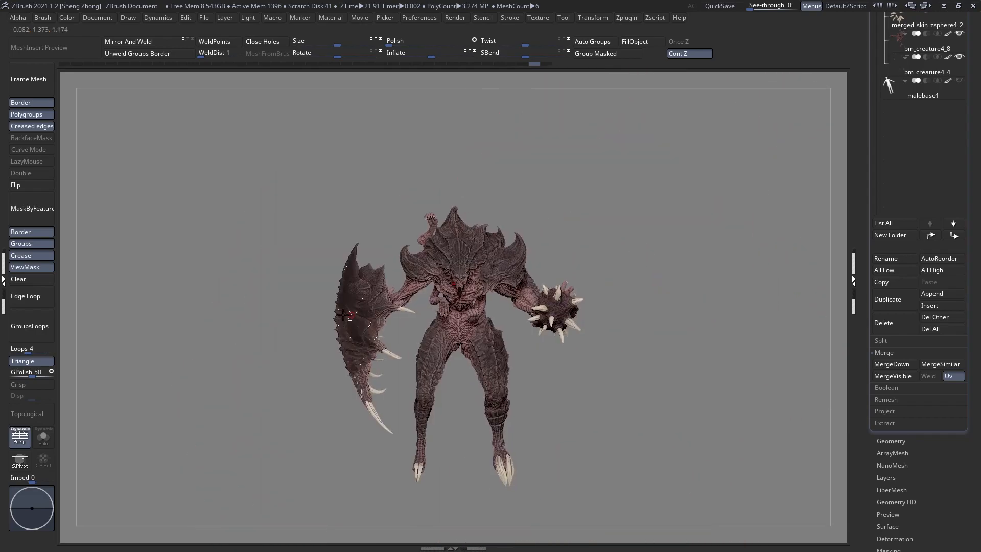
pyautogui.click(31, 280)
pyautogui.keyDown('ctrl'); pyautogui.moveTo(455, 313); pyautogui.dragTo(511, 318, button='right'); pyautogui.keyUp('ctrl')
pyautogui.moveTo(970, 215); pyautogui.dragTo(969, 524)
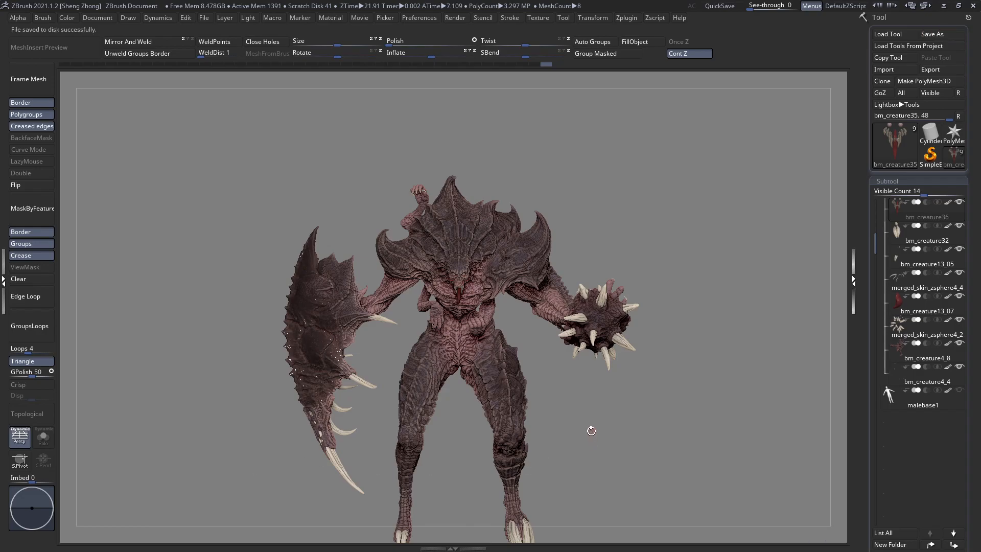
pyautogui.moveTo(602, 337); pyautogui.dragTo(521, 339, button='right')
pyautogui.press('f')
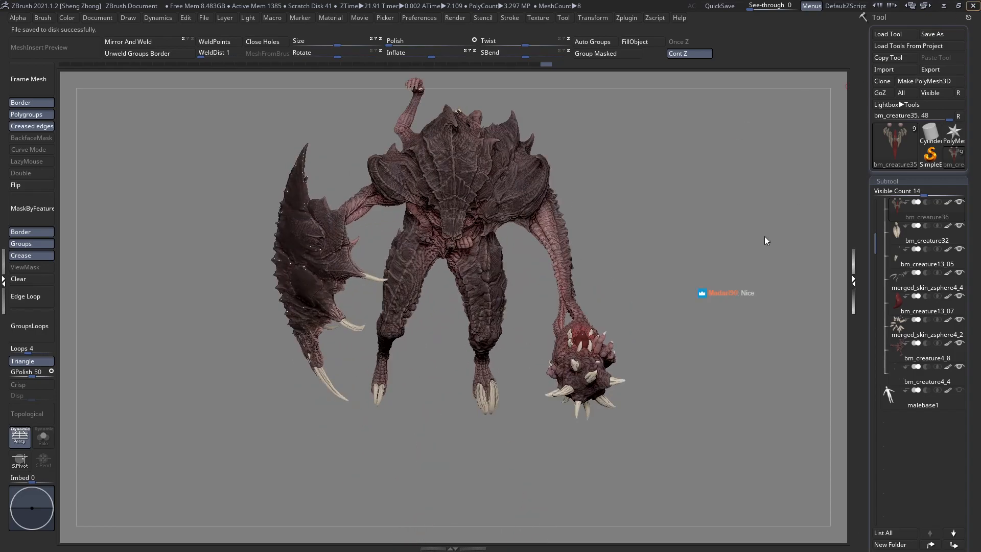
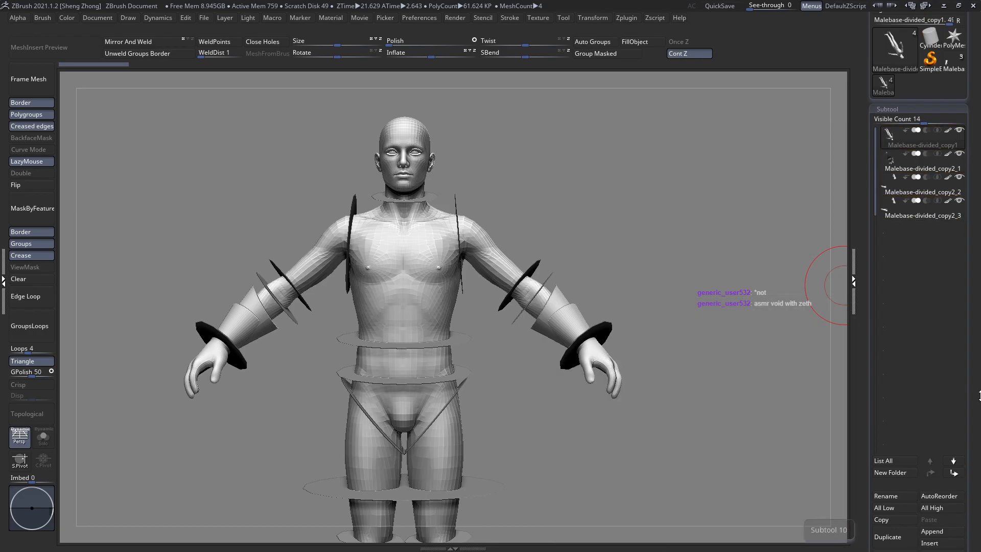
# Create a new subtool folder named ref for the male base mesh parts
pyautogui.scroll(-3, 885, 419)
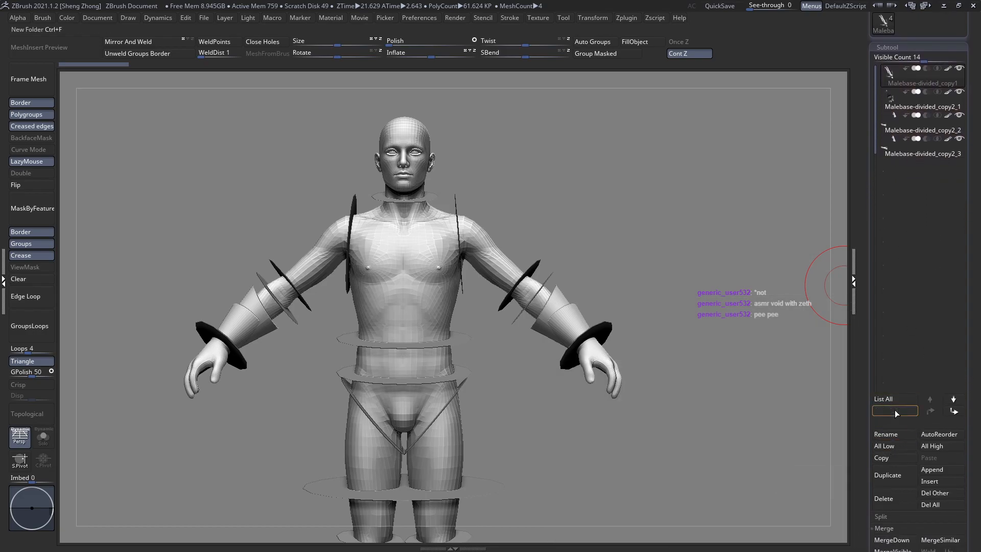
pyautogui.click(896, 411)
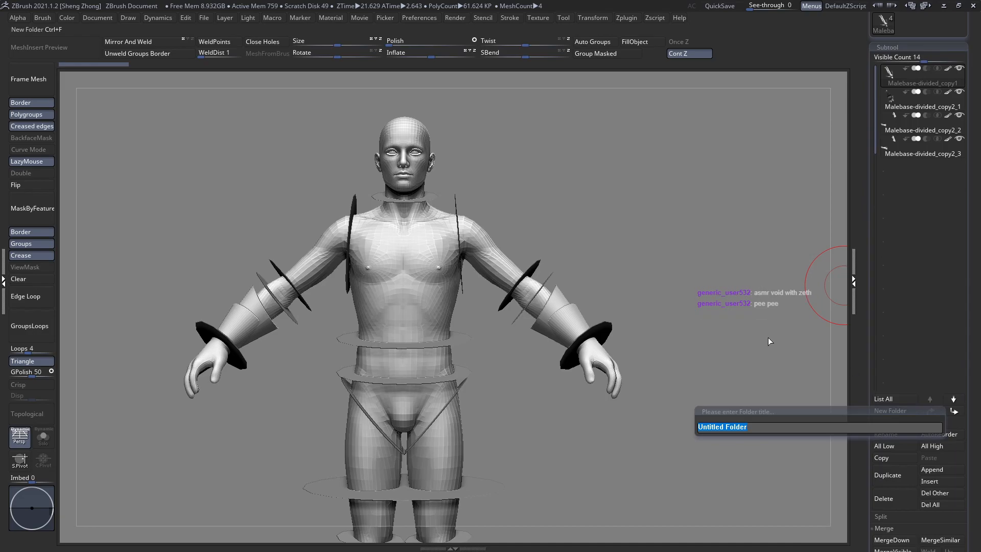
pyautogui.press('BackSpace')
pyautogui.press('Return')
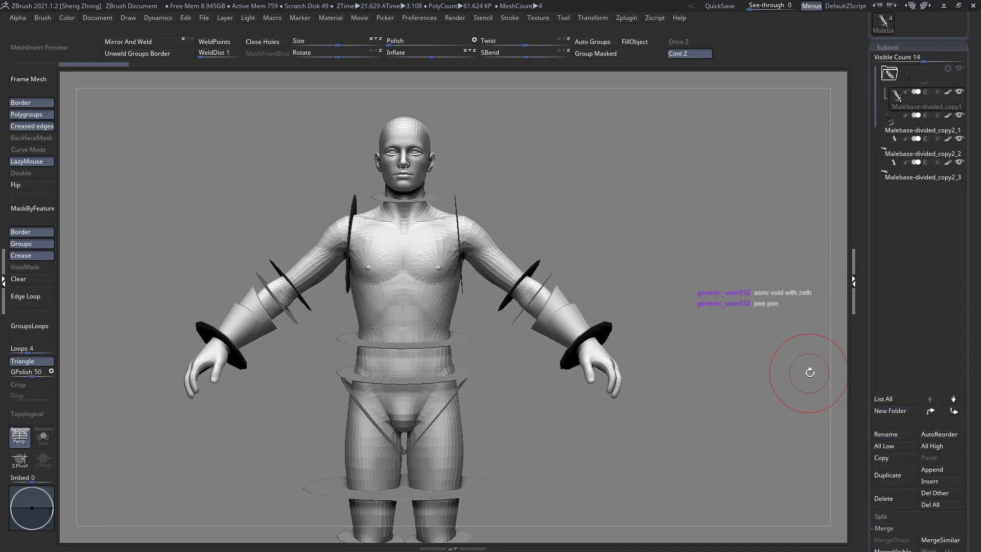
# Move the remaining three Malebase-divided subtools into the ref folder and collapse it
pyautogui.moveTo(893, 130); pyautogui.dragTo(897, 98)
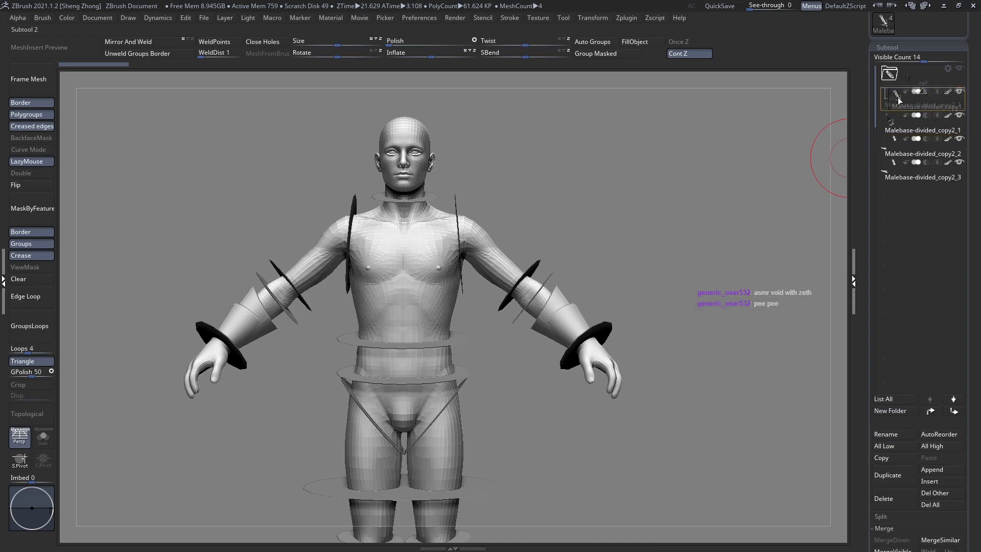
pyautogui.click(891, 153)
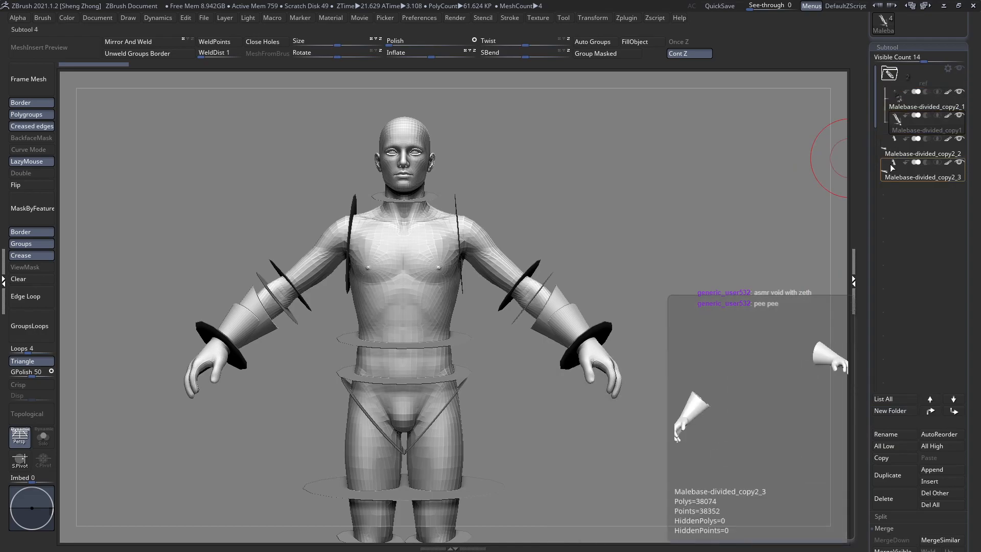
pyautogui.moveTo(894, 138); pyautogui.dragTo(899, 124)
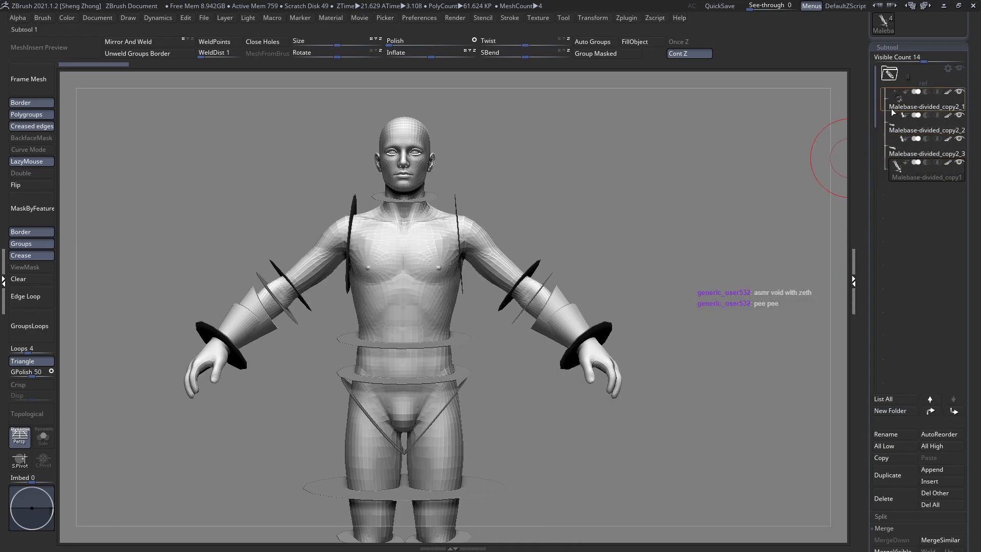
pyautogui.click(892, 80)
# Append a Sphere3D to the male base tool and make the sphere the active subtool
pyautogui.keyDown('alt'); pyautogui.moveTo(465, 210); pyautogui.dragTo(587, 368); pyautogui.keyUp('alt')
pyautogui.moveTo(978, 449); pyautogui.dragTo(979, 420)
pyautogui.click(947, 441)
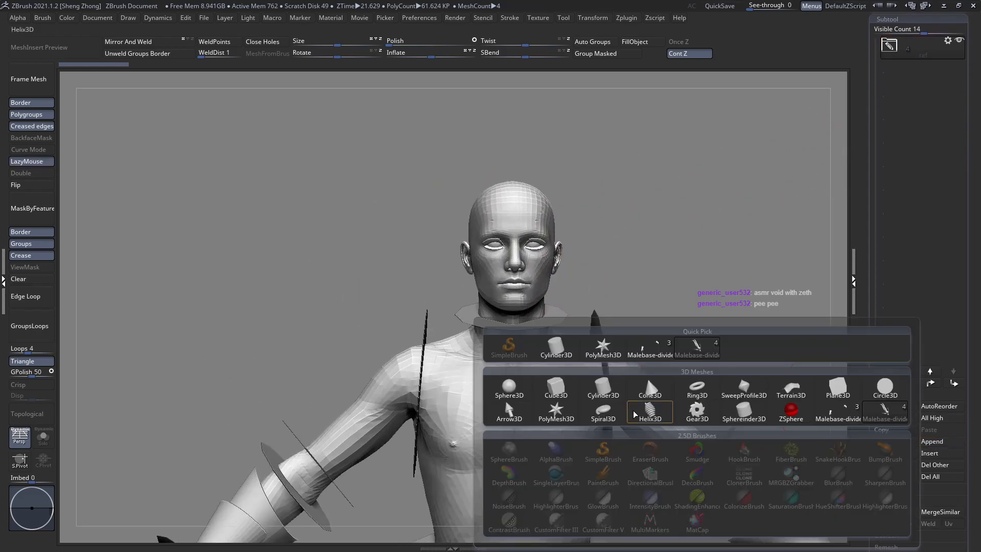
pyautogui.click(506, 397)
pyautogui.keyDown('alt'); pyautogui.moveTo(414, 306); pyautogui.dragTo(412, 204); pyautogui.keyUp('alt')
pyautogui.keyDown('alt'); pyautogui.click(538, 344); pyautogui.keyUp('alt')
# Change the sphere's material to a dark reflective metal and frame it around the male figure
pyautogui.press('space')
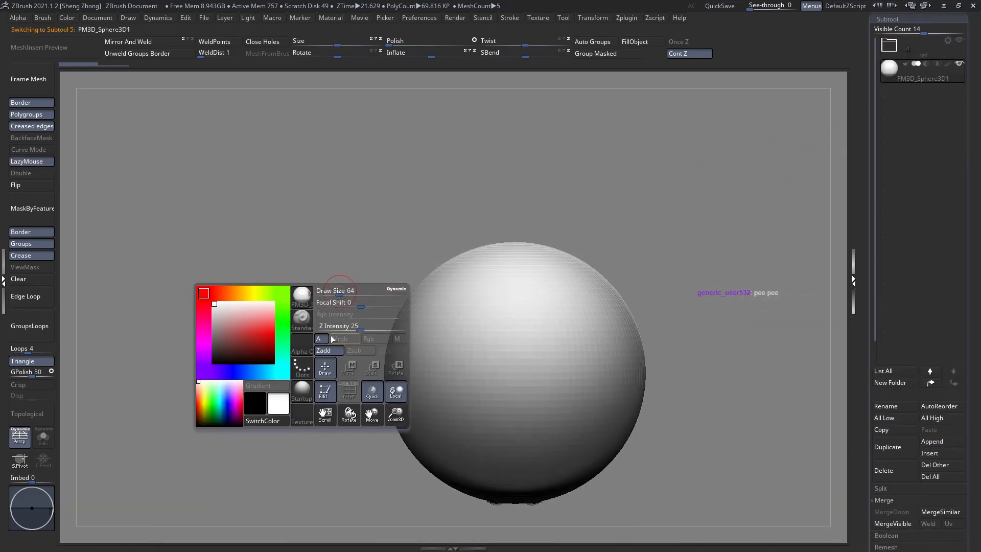
pyautogui.click(301, 399)
pyautogui.click(558, 401)
pyautogui.keyDown('alt'); pyautogui.moveTo(669, 361); pyautogui.dragTo(489, 363); pyautogui.keyUp('alt')
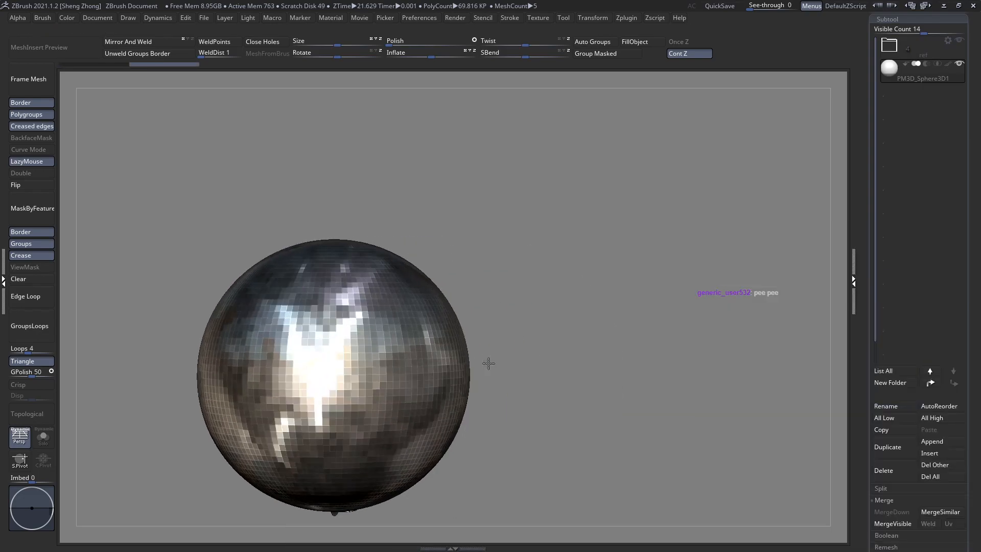
pyautogui.keyDown('alt'); pyautogui.moveTo(406, 371); pyautogui.dragTo(515, 334); pyautogui.keyUp('alt')
pyautogui.keyDown('ctrl'); pyautogui.moveTo(437, 321); pyautogui.dragTo(469, 404, button='right'); pyautogui.keyUp('ctrl')
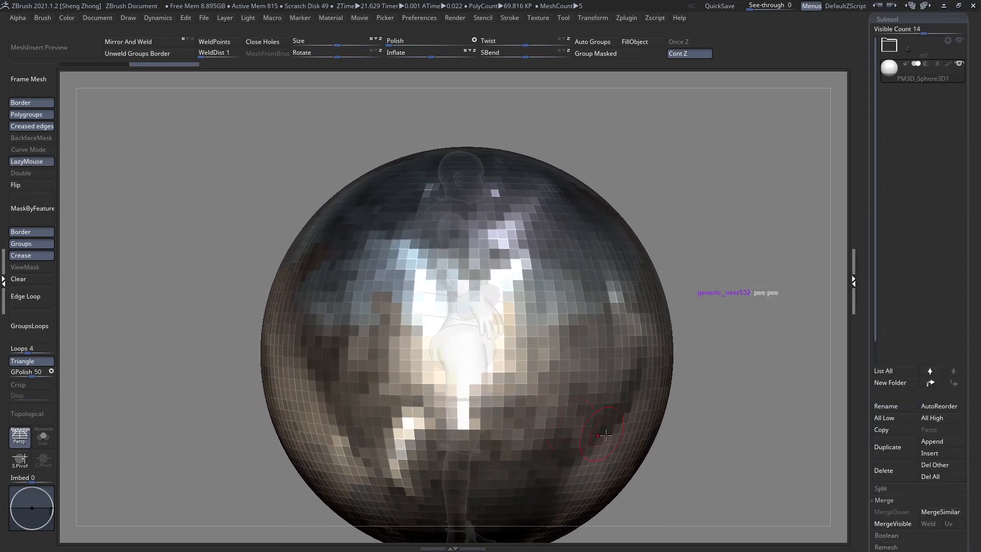
# Switch from the gizmo to the transpose line, scale the sphere down to roughly head size, and raise it to the figure's head
pyautogui.press('w')
pyautogui.click(603, 18)
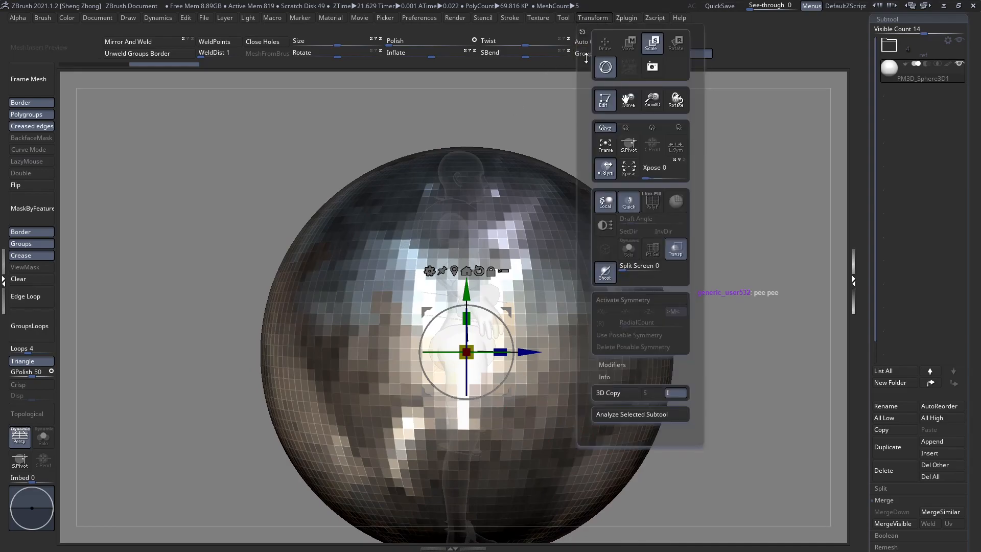
pyautogui.click(605, 65)
pyautogui.moveTo(337, 45); pyautogui.dragTo(262, 86)
pyautogui.moveTo(478, 368); pyautogui.dragTo(470, 413)
pyautogui.moveTo(541, 429); pyautogui.dragTo(549, 174)
pyautogui.press('q')
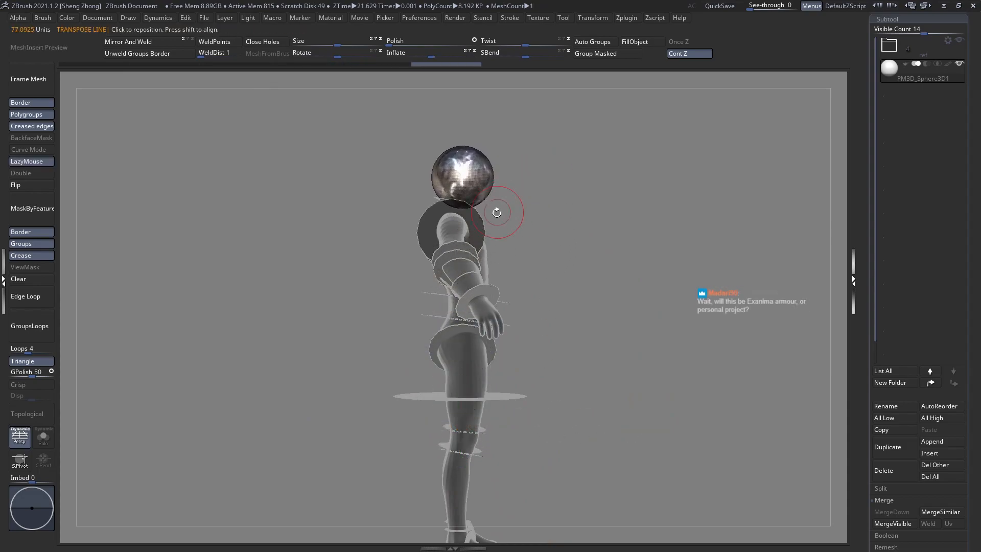
# Turn on the polygroup wireframe display and position the sphere around the figure's head in side view
pyautogui.moveTo(498, 213)
pyautogui.keyDown('ctrl'); pyautogui.mouseDown(button='right')
pyautogui.moveTo(534, 322)
pyautogui.moveTo(443, 259)
pyautogui.moveTo(404, 256)
pyautogui.mouseUp(button='right'); pyautogui.keyUp('ctrl')
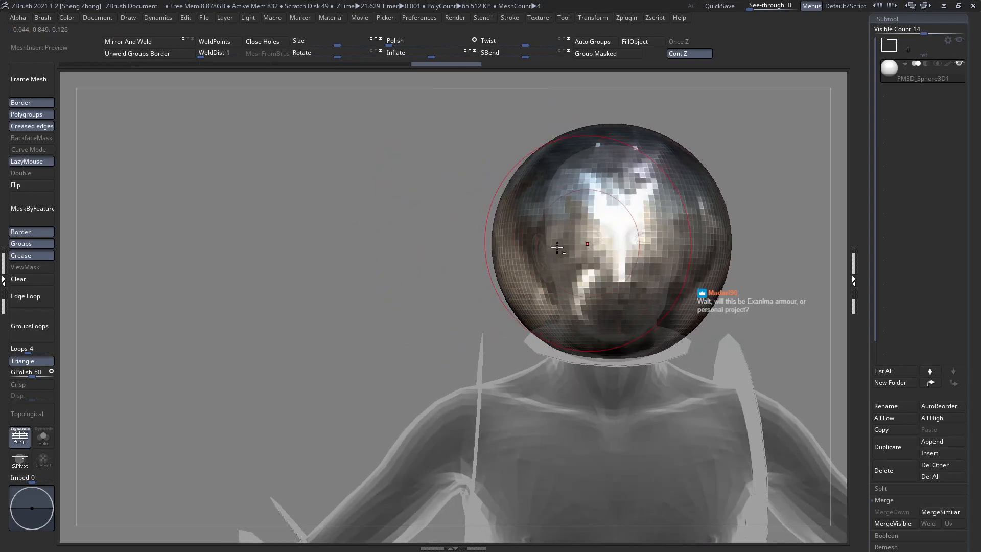
pyautogui.keyDown('alt'); pyautogui.moveTo(611, 240); pyautogui.dragTo(504, 243, button='right'); pyautogui.keyUp('alt')
pyautogui.keyDown('ctrl'); pyautogui.moveTo(503, 242); pyautogui.dragTo(506, 263, button='right'); pyautogui.keyUp('ctrl')
pyautogui.hotkey('shift', 'f')
pyautogui.hotkey('shift', 'f')
pyautogui.press('w')
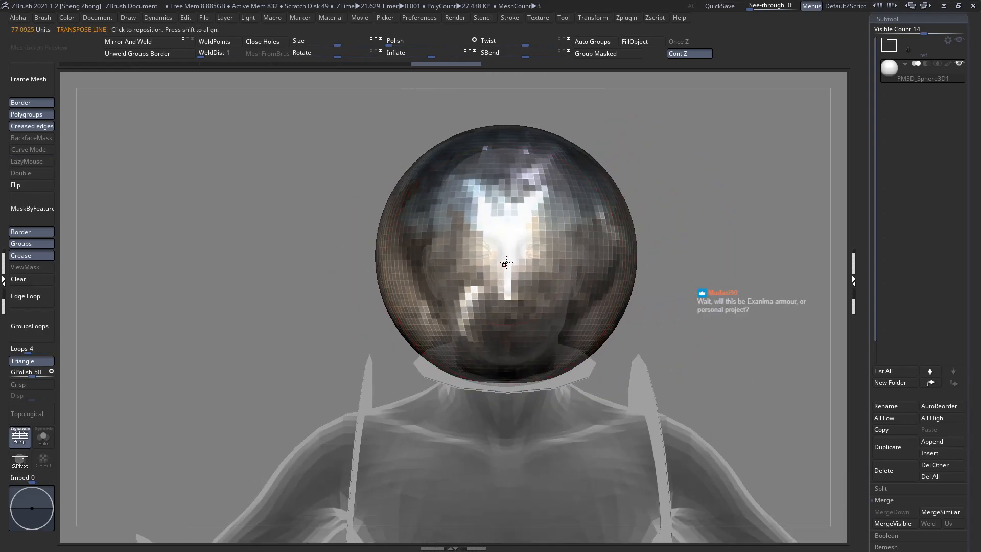
pyautogui.hotkey('shift', 'f')
pyautogui.moveTo(470, 321); pyautogui.dragTo(506, 326, button='right')
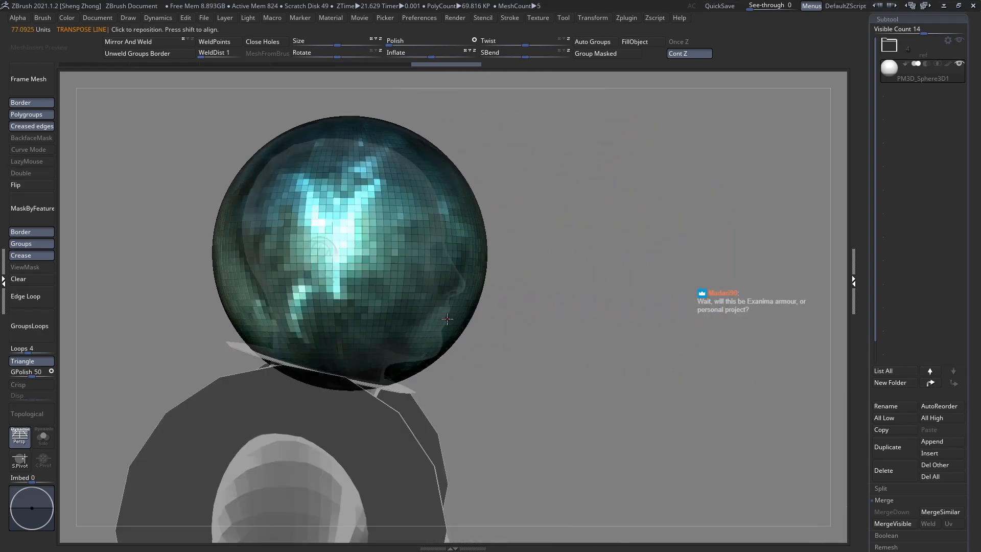
pyautogui.keyDown('alt'); pyautogui.moveTo(416, 304); pyautogui.dragTo(417, 328); pyautogui.keyUp('alt')
pyautogui.keyDown('alt'); pyautogui.moveTo(404, 264); pyautogui.dragTo(396, 300); pyautogui.keyUp('alt')
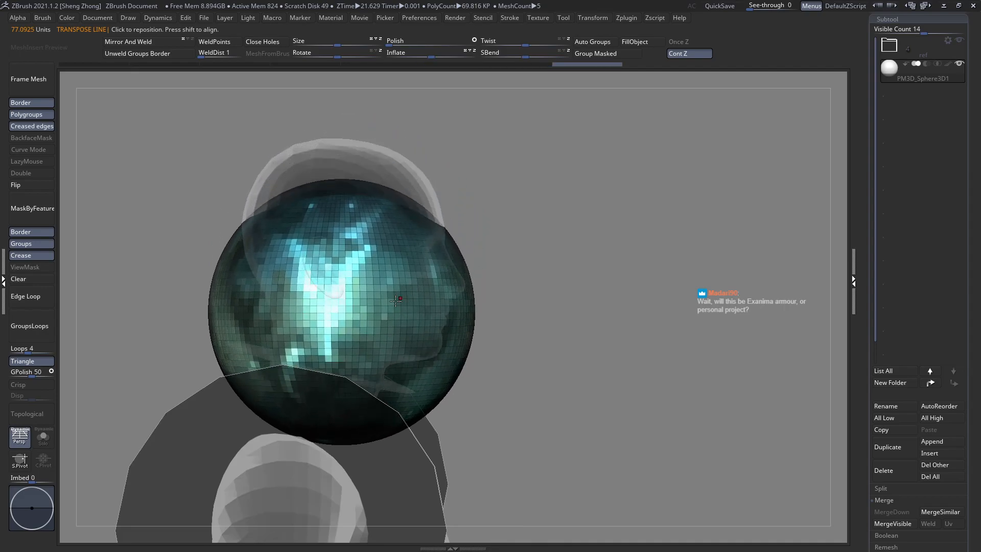
pyautogui.keyDown('alt'); pyautogui.moveTo(459, 334); pyautogui.dragTo(471, 272); pyautogui.keyUp('alt')
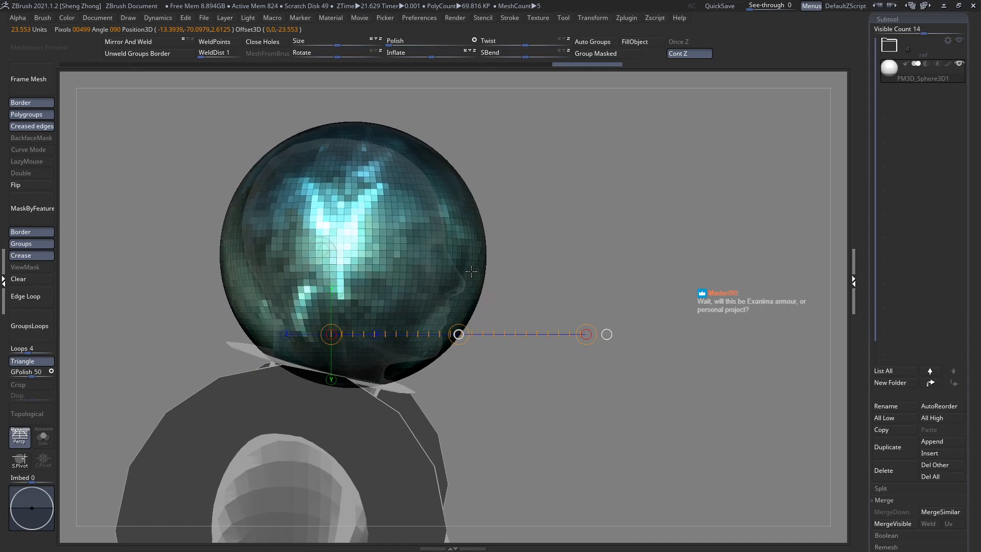
# Narrow the sphere across its width with the transpose line in front view to fit the head
pyautogui.press('q')
pyautogui.keyDown('shift'); pyautogui.moveTo(471, 274); pyautogui.dragTo(417, 282, button='right'); pyautogui.keyUp('shift')
pyautogui.keyDown('ctrl'); pyautogui.moveTo(503, 269); pyautogui.dragTo(486, 228, button='right'); pyautogui.keyUp('ctrl')
pyautogui.keyDown('ctrl'); pyautogui.moveTo(487, 228); pyautogui.dragTo(483, 247, button='right'); pyautogui.keyUp('ctrl')
pyautogui.hotkey('shift', 'f')
pyautogui.moveTo(514, 282); pyautogui.dragTo(469, 294, button='right')
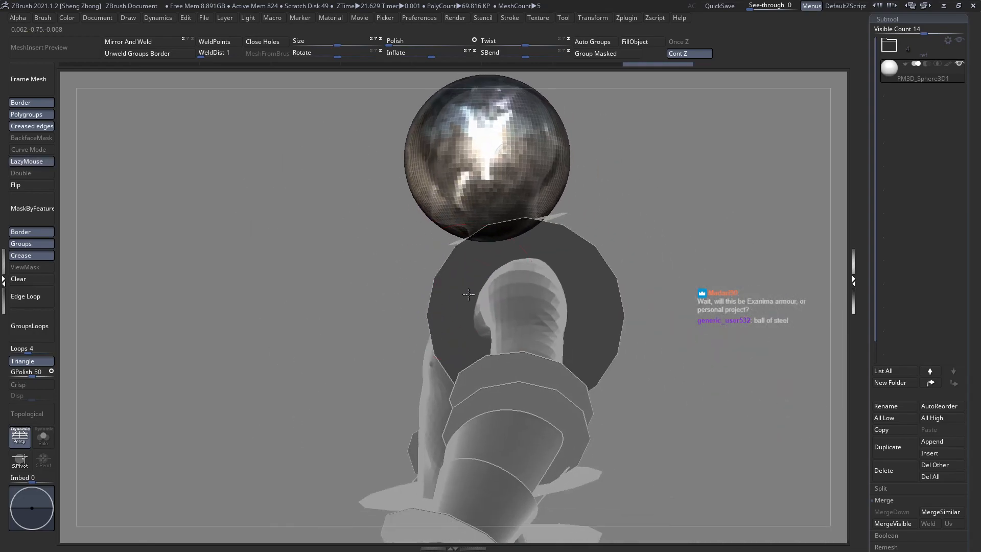
pyautogui.keyDown('alt'); pyautogui.moveTo(461, 203); pyautogui.dragTo(483, 288, button='right'); pyautogui.keyUp('alt')
pyautogui.moveTo(483, 289); pyautogui.dragTo(516, 265, button='right')
pyautogui.press('w')
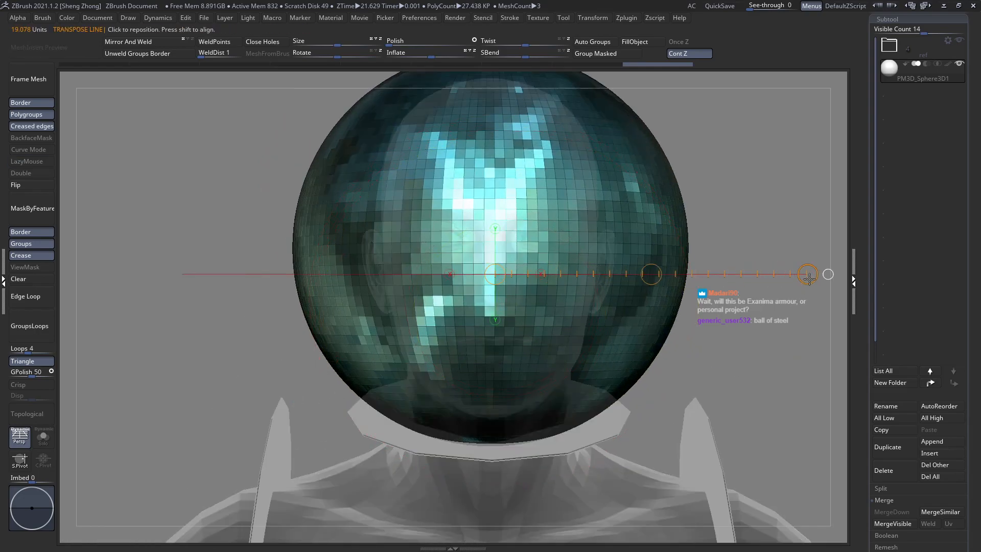
pyautogui.moveTo(808, 275); pyautogui.dragTo(703, 280)
pyautogui.press('q')
pyautogui.moveTo(625, 286)
pyautogui.mouseDown(button='right')
pyautogui.moveTo(522, 285)
pyautogui.moveTo(478, 269)
pyautogui.moveTo(272, 285)
pyautogui.mouseUp(button='right')
pyautogui.rightClick(271, 285)
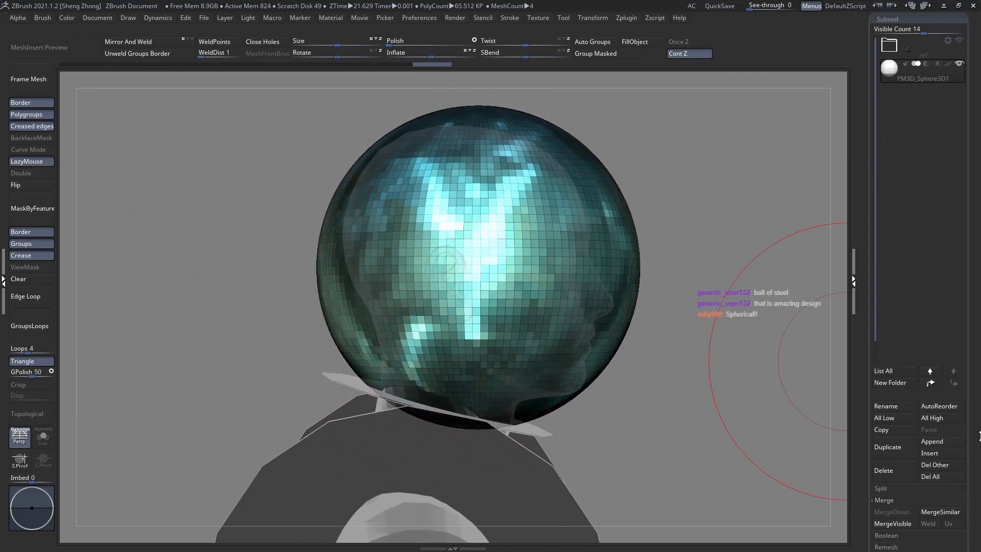
# Remesh the narrowed sphere with ZRemesher at a target polygon count of 5
pyautogui.scroll(-3, 920, 328)
pyautogui.moveTo(541, 312); pyautogui.dragTo(560, 307, button='right')
pyautogui.scroll(-2, 919, 399)
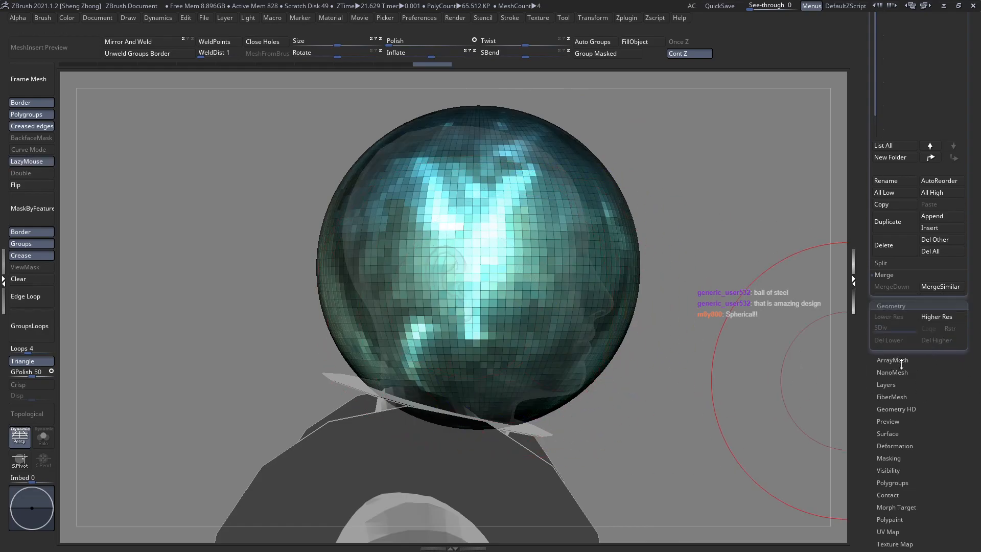
pyautogui.click(887, 375)
pyautogui.click(898, 317)
pyautogui.moveTo(817, 316); pyautogui.dragTo(840, 319, button='right')
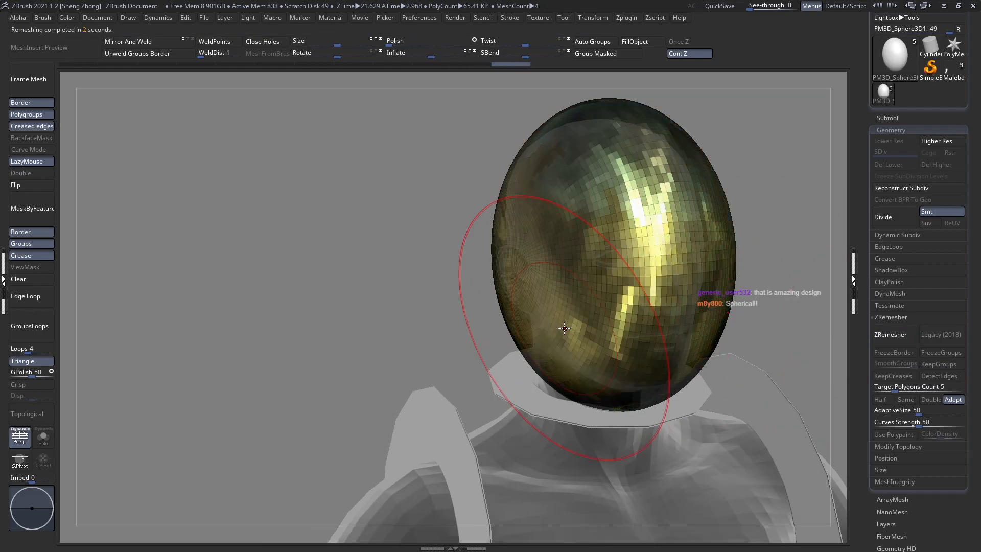
# Select the Move brush and push the lower back of the shell in toward the nape
pyautogui.moveTo(607, 317); pyautogui.dragTo(363, 360, button='right')
pyautogui.press('space')
pyautogui.press('space')
pyautogui.press('b')
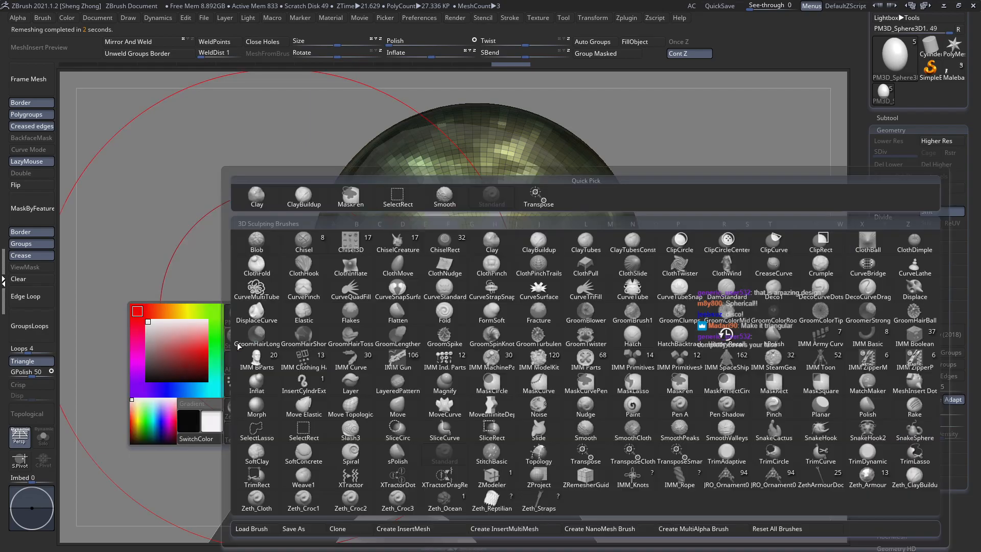
pyautogui.press('m')
pyautogui.press('v')
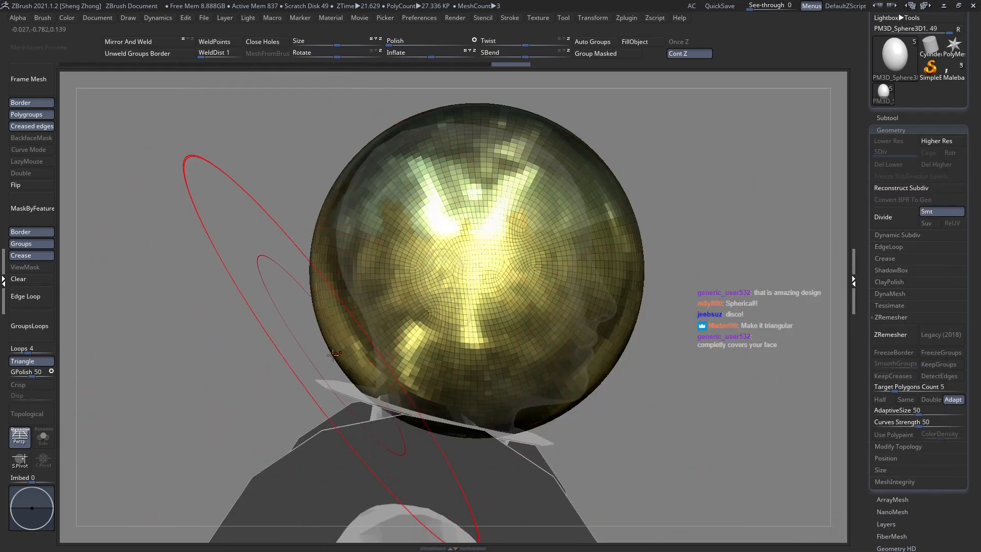
pyautogui.moveTo(332, 354); pyautogui.dragTo(354, 341)
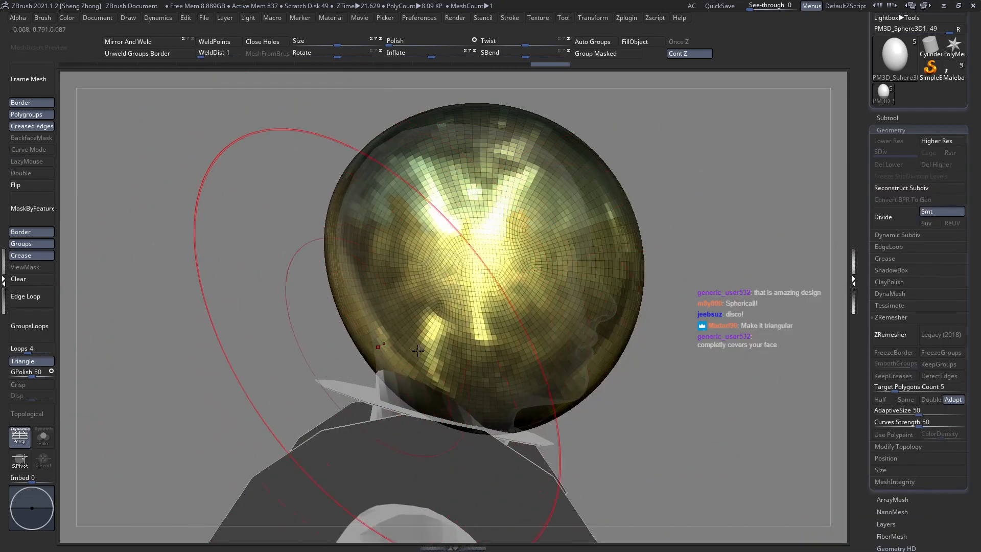
# Push the shell's upper front in toward the forehead and reshape its lower front around the face, adjusting the brush size
pyautogui.moveTo(418, 350); pyautogui.dragTo(449, 253, button='right')
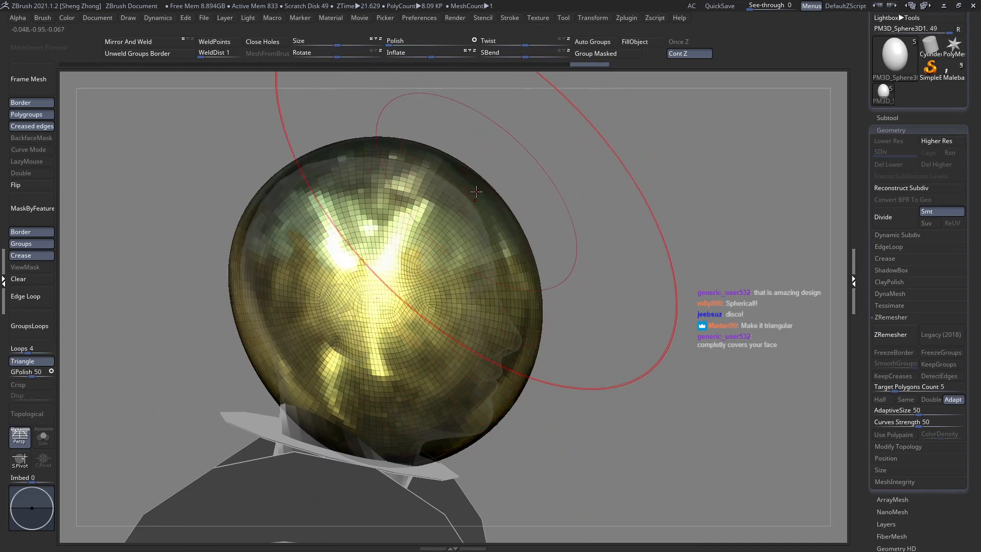
pyautogui.moveTo(476, 191); pyautogui.dragTo(481, 205)
pyautogui.press('space')
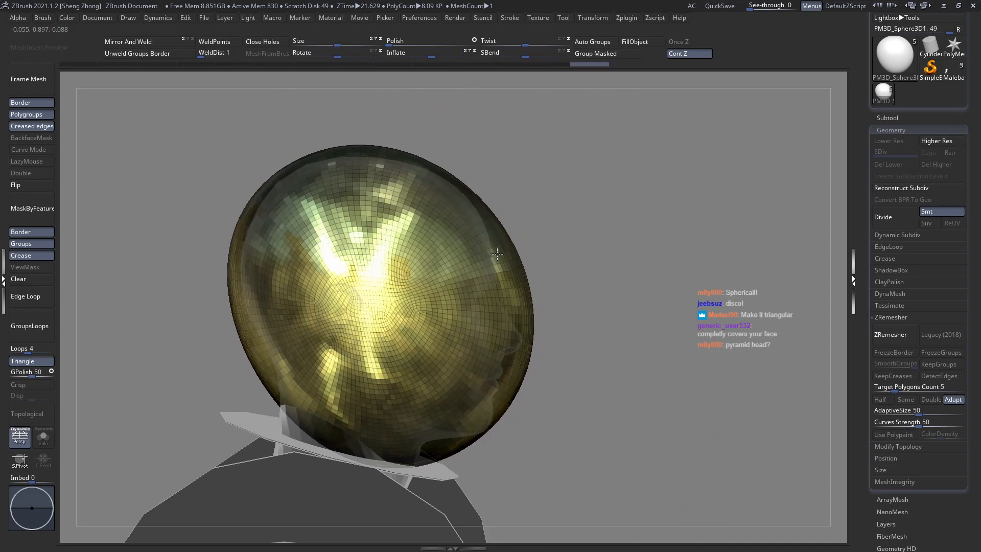
pyautogui.moveTo(480, 206); pyautogui.dragTo(493, 281, button='right')
pyautogui.press('space')
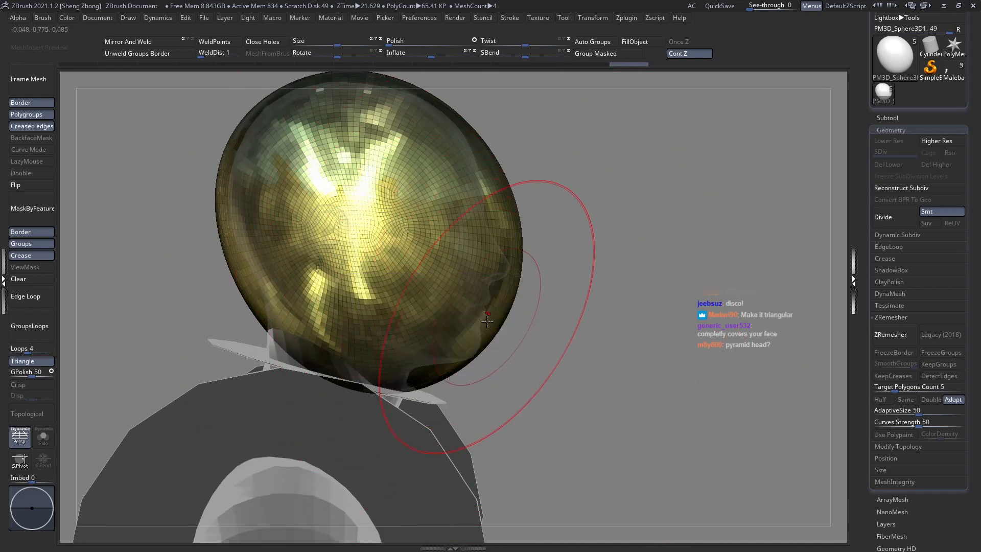
pyautogui.moveTo(491, 366)
pyautogui.mouseDown(button='right')
pyautogui.moveTo(384, 361)
pyautogui.moveTo(390, 314)
pyautogui.mouseUp(button='right')
pyautogui.press('space')
# Reshape the crown and upper back of the shell from the opposite side with the Move brush
pyautogui.keyDown('alt'); pyautogui.moveTo(458, 218); pyautogui.dragTo(423, 339, button='right'); pyautogui.keyUp('alt')
pyautogui.press('space')
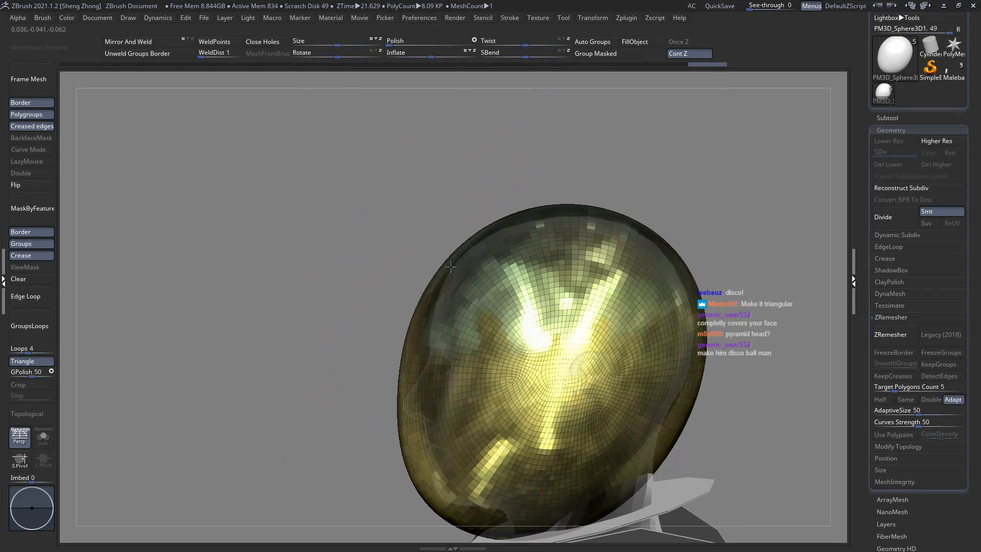
pyautogui.press('space')
pyautogui.moveTo(585, 263)
pyautogui.mouseDown()
pyautogui.moveTo(606, 262)
pyautogui.moveTo(647, 235)
pyautogui.mouseUp()
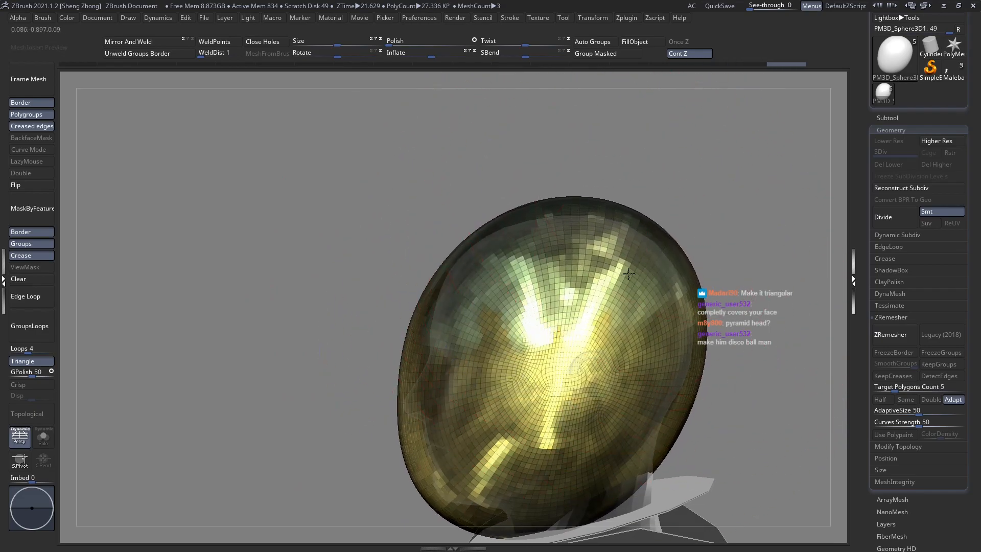
pyautogui.keyDown('alt'); pyautogui.moveTo(617, 327); pyautogui.dragTo(594, 272, button='right'); pyautogui.keyUp('alt')
pyautogui.press('space')
pyautogui.moveTo(641, 297); pyautogui.dragTo(622, 297)
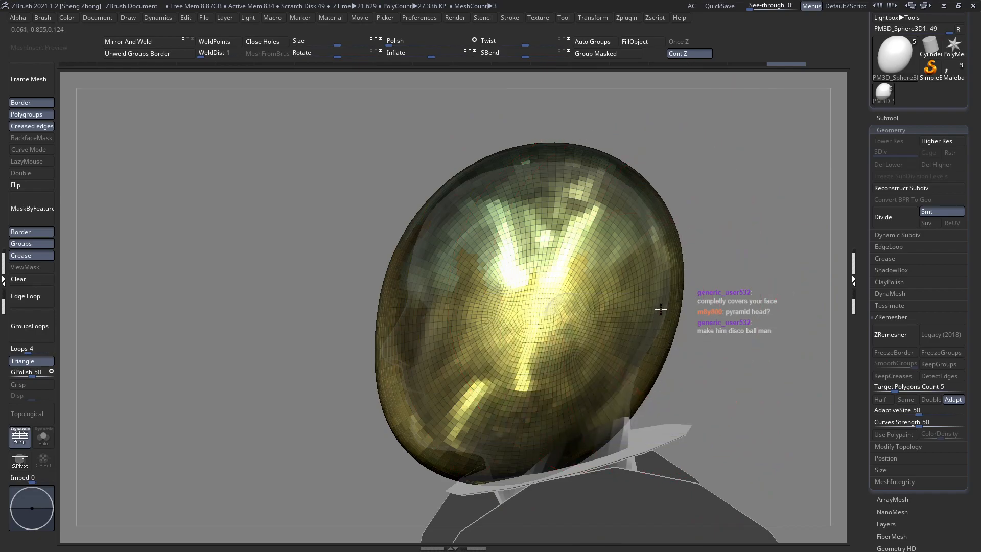
# Push the shell's underside up at the neck and flatten its front around the mouth and chin with the Move brush
pyautogui.moveTo(436, 215); pyautogui.dragTo(539, 408, button='right')
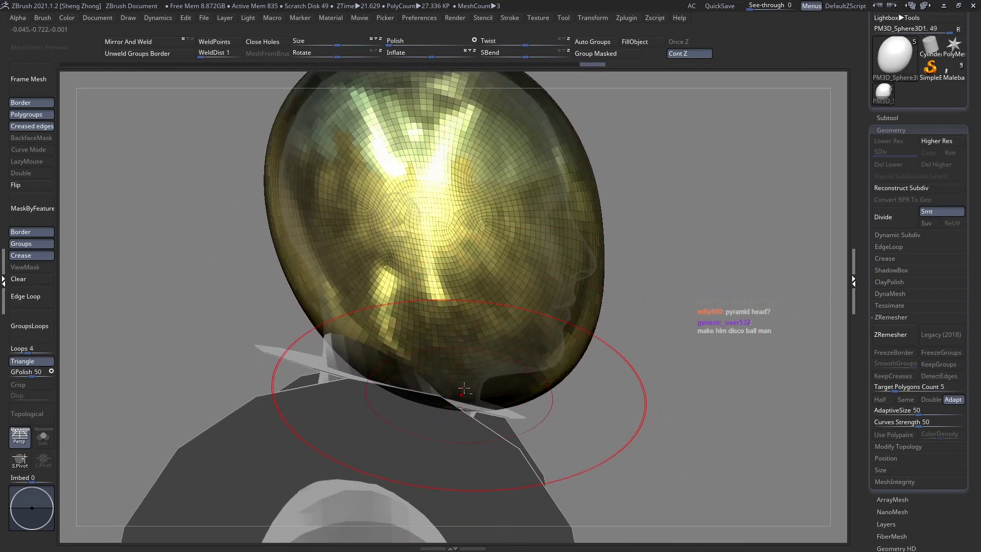
pyautogui.keyDown('alt'); pyautogui.moveTo(464, 388); pyautogui.dragTo(493, 381, button='right'); pyautogui.keyUp('alt')
pyautogui.press('space')
pyautogui.moveTo(469, 307); pyautogui.dragTo(476, 307)
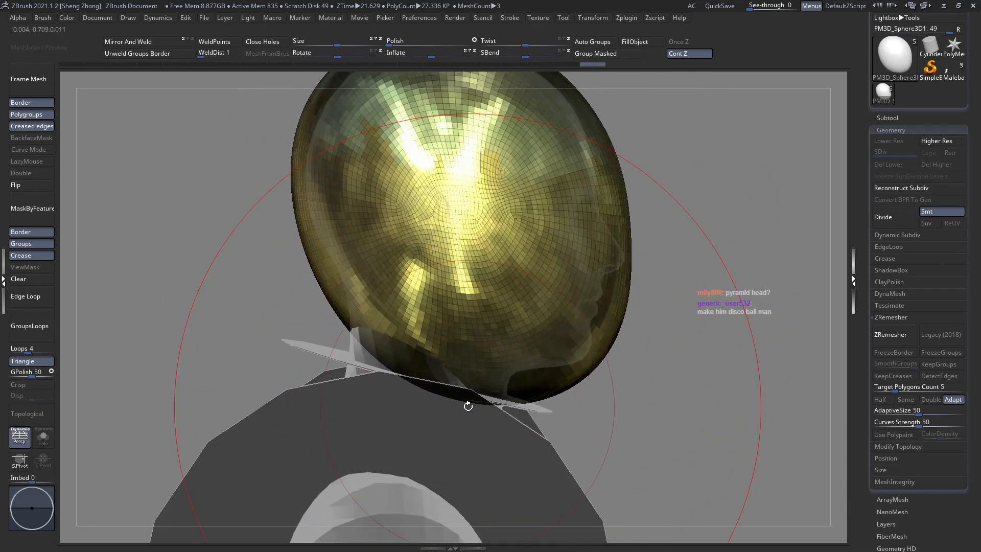
pyautogui.moveTo(470, 396); pyautogui.dragTo(473, 378)
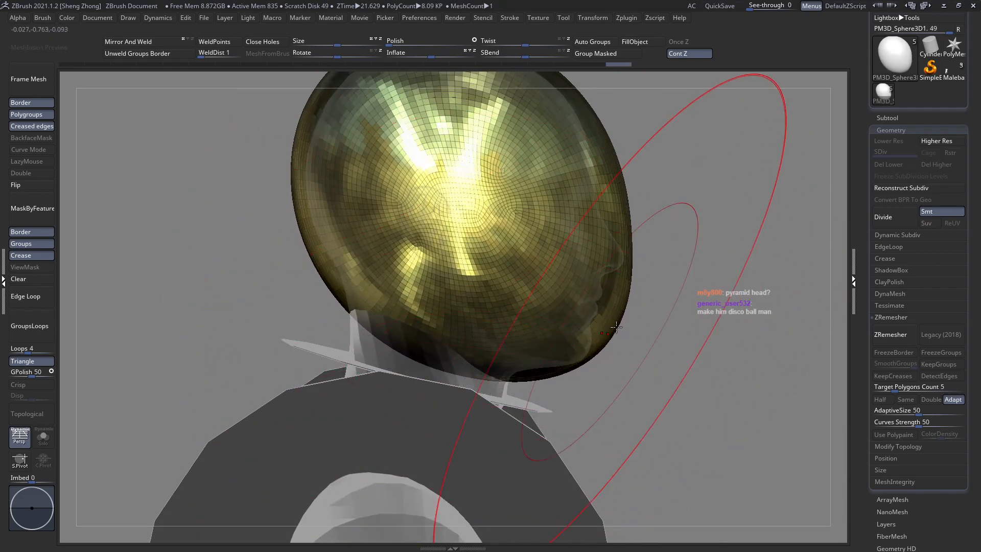
pyautogui.press('space')
pyautogui.moveTo(626, 321); pyautogui.dragTo(619, 321)
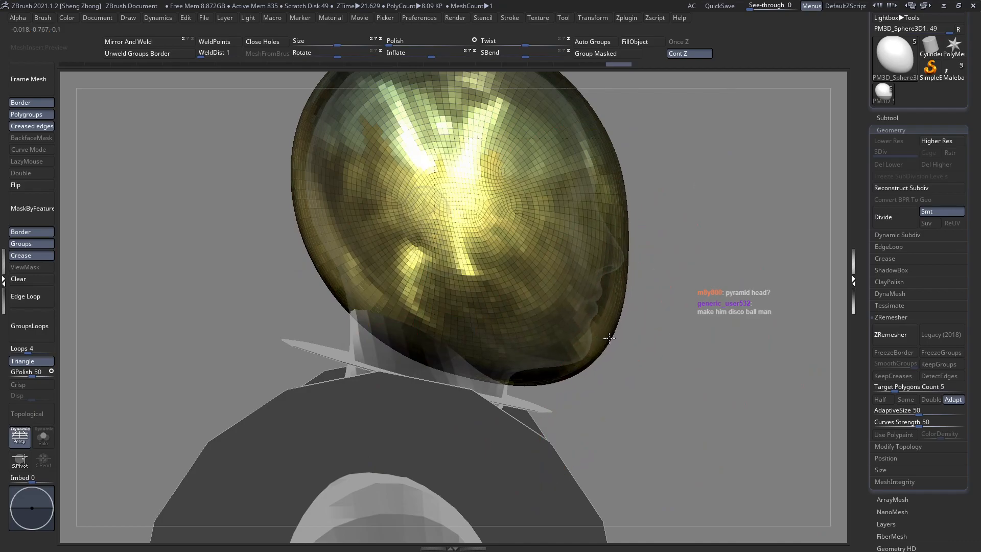
# Round off the upper back and crown of the shell with a resized Move brush and check its front view
pyautogui.keyDown('alt'); pyautogui.moveTo(545, 209); pyautogui.dragTo(581, 368, button='right'); pyautogui.keyUp('alt')
pyautogui.press('space')
pyautogui.moveTo(355, 296); pyautogui.dragTo(352, 296)
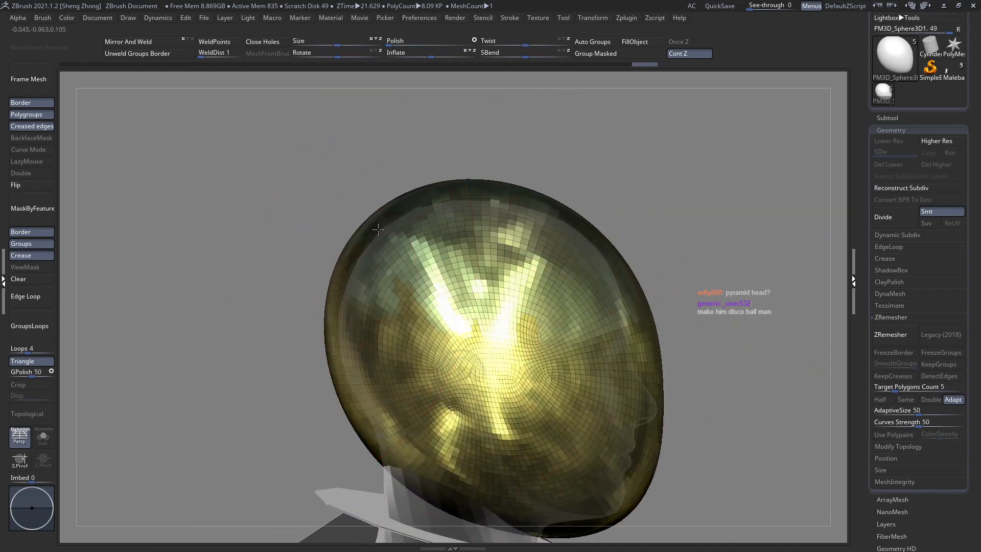
pyautogui.press('space')
pyautogui.moveTo(376, 230); pyautogui.dragTo(380, 229)
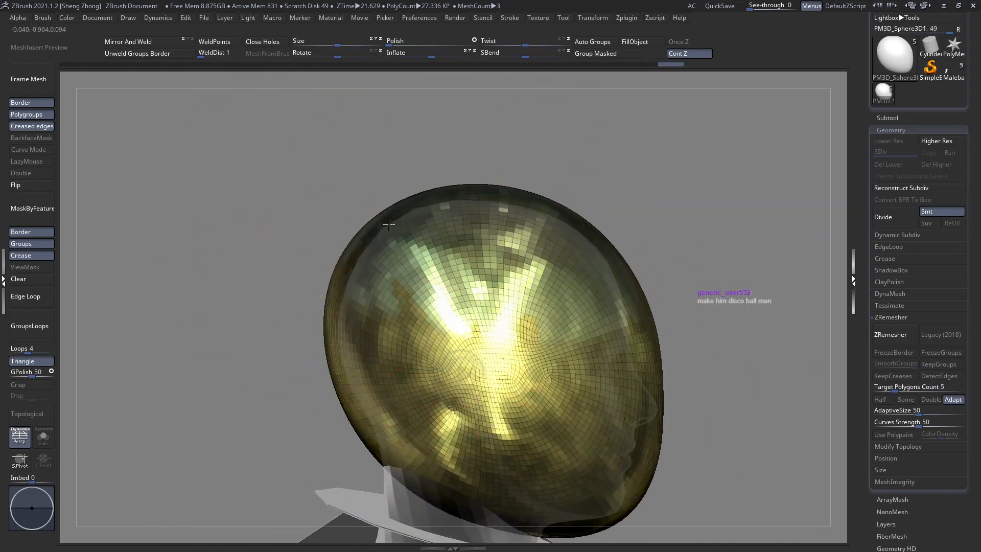
pyautogui.keyDown('ctrl'); pyautogui.moveTo(389, 225); pyautogui.dragTo(230, 219, button='right'); pyautogui.keyUp('ctrl')
pyautogui.keyDown('ctrl'); pyautogui.moveTo(385, 246); pyautogui.dragTo(405, 250, button='right'); pyautogui.keyUp('ctrl')
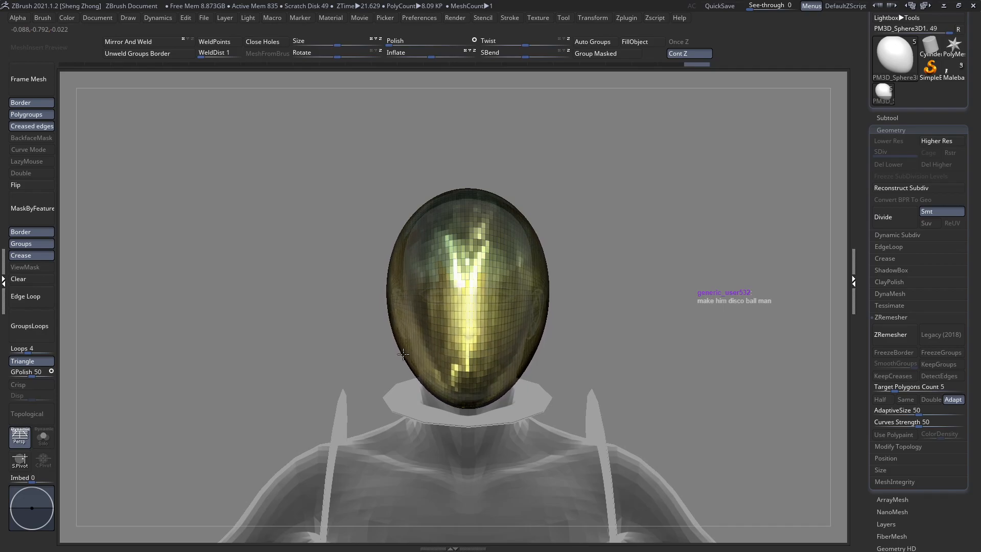
# Refine the curve along the back of the head and the rear crown with the Move brush at adjusted sizes
pyautogui.moveTo(403, 354); pyautogui.dragTo(469, 319, button='right')
pyautogui.press('space')
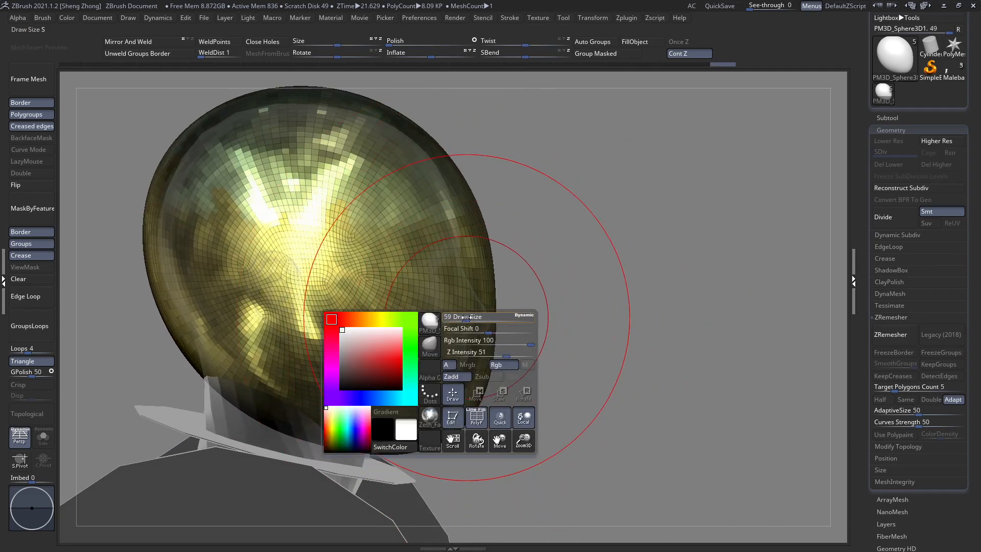
pyautogui.moveTo(467, 317); pyautogui.dragTo(466, 318)
pyautogui.keyDown('alt'); pyautogui.moveTo(232, 247); pyautogui.dragTo(340, 283, button='right'); pyautogui.keyUp('alt')
pyautogui.press('space')
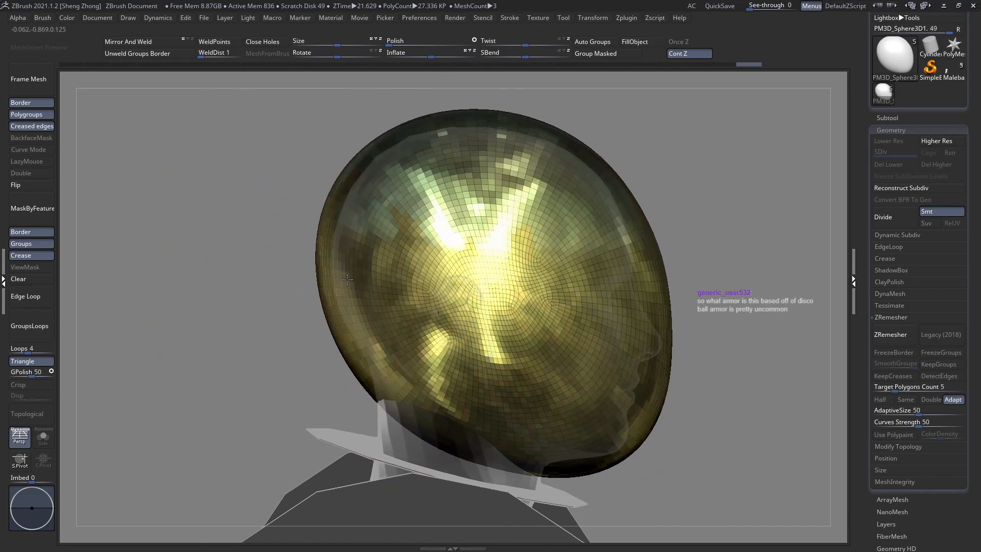
pyautogui.press('space')
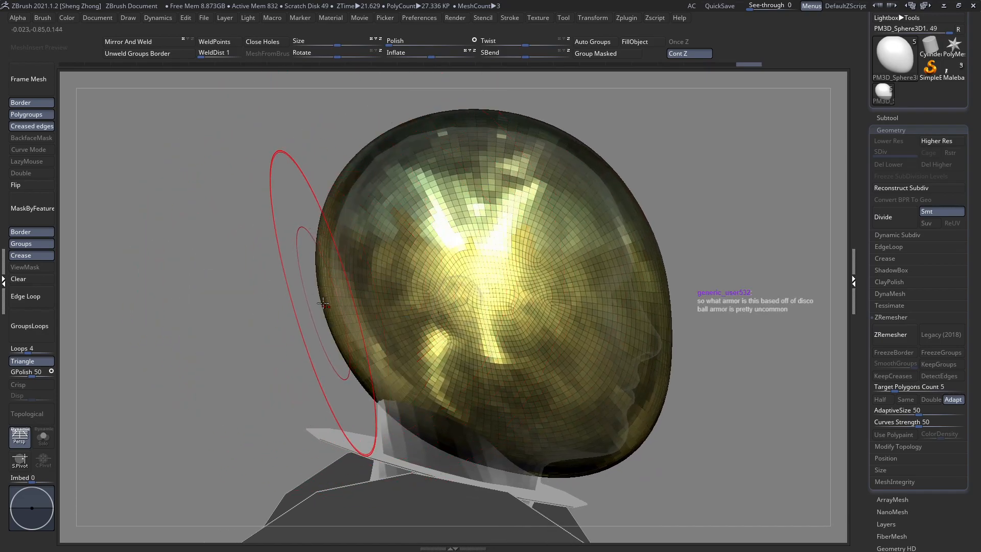
pyautogui.keyDown('alt'); pyautogui.moveTo(334, 239); pyautogui.dragTo(323, 346, button='right'); pyautogui.keyUp('alt')
pyautogui.press('space')
pyautogui.moveTo(350, 297); pyautogui.dragTo(356, 297)
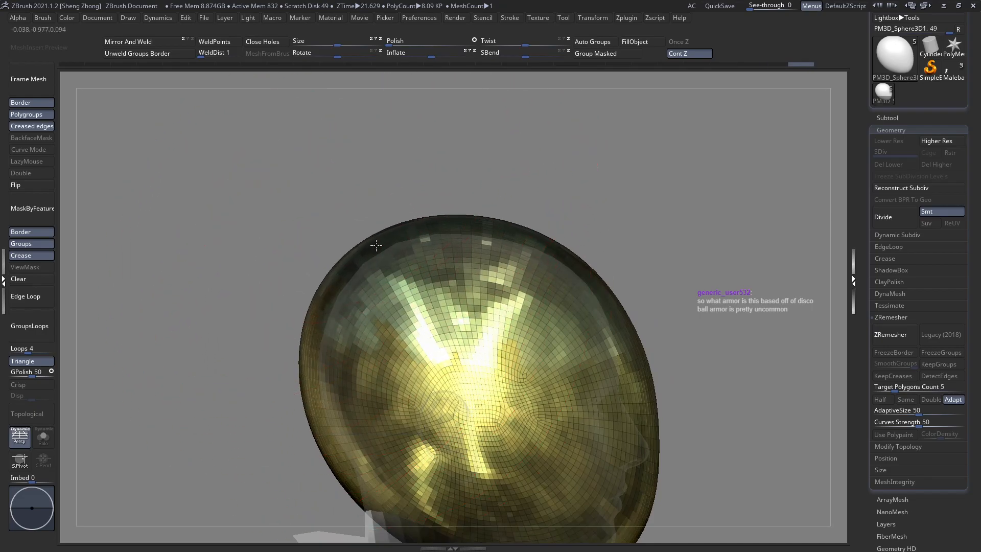
# Reduce the Move brush size and refine the shell's profile at the forehead, toggling the wireframe to check the surface
pyautogui.keyDown('alt'); pyautogui.moveTo(560, 310); pyautogui.dragTo(526, 284, button='right'); pyautogui.keyUp('alt')
pyautogui.press('space')
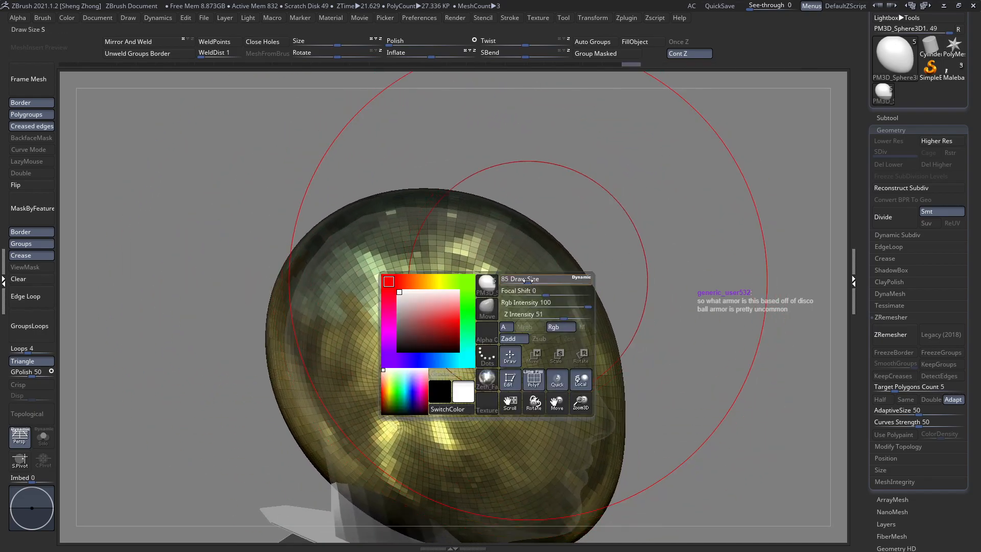
pyautogui.moveTo(529, 287); pyautogui.dragTo(525, 286)
pyautogui.keyDown('alt'); pyautogui.moveTo(608, 320); pyautogui.dragTo(513, 279, button='right'); pyautogui.keyUp('alt')
pyautogui.hotkey('shift', 'f')
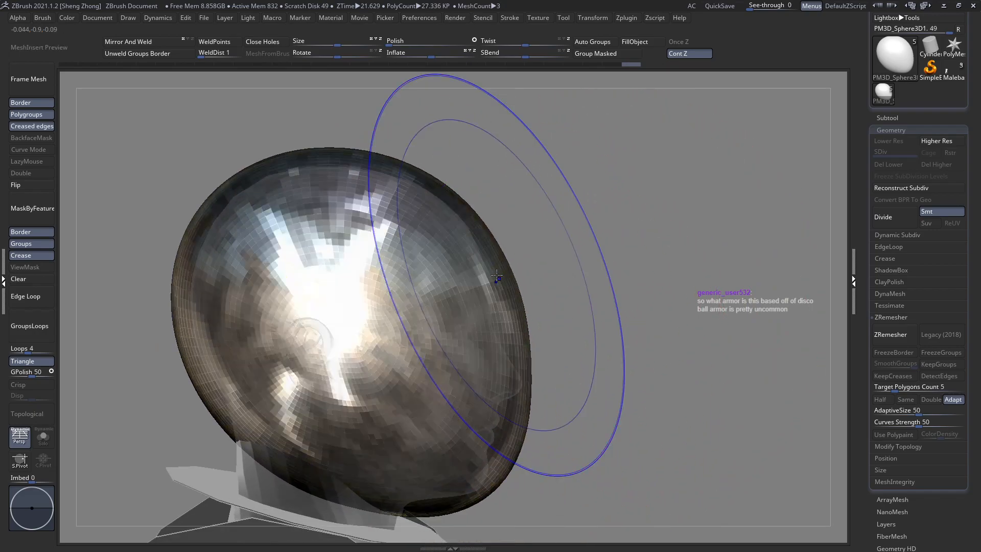
pyautogui.hotkey('shift', 'f')
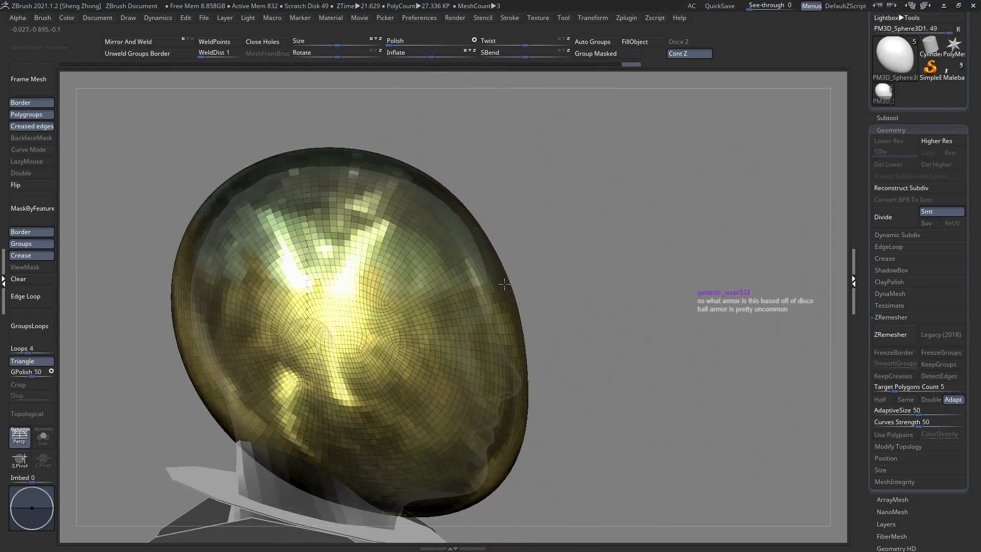
# Nudge the shell's front around the mouth and its outline in front view with a resized Move brush
pyautogui.press('space')
pyautogui.moveTo(523, 341); pyautogui.dragTo(518, 342)
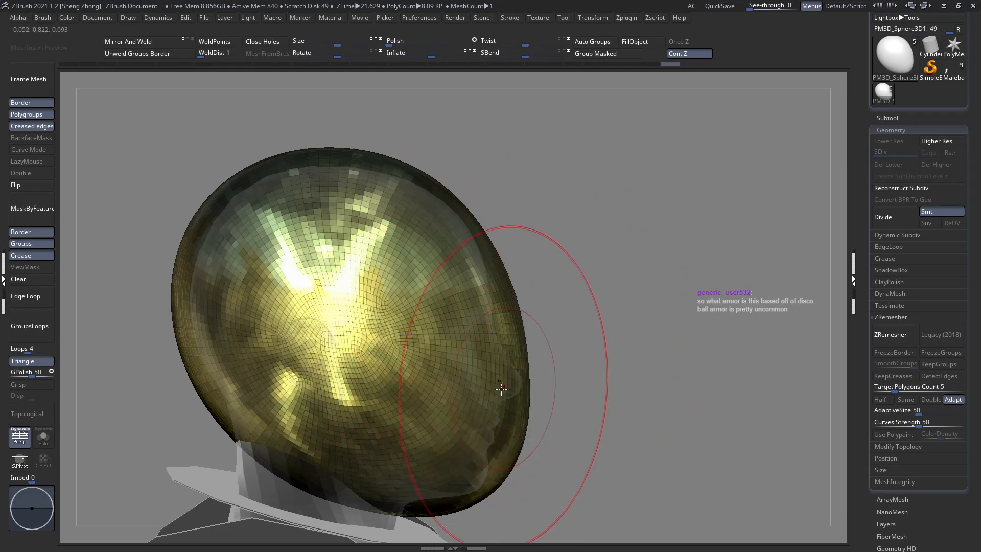
pyautogui.moveTo(511, 383)
pyautogui.mouseDown(button='right')
pyautogui.moveTo(476, 378)
pyautogui.moveTo(426, 337)
pyautogui.mouseUp(button='right')
pyautogui.press('space')
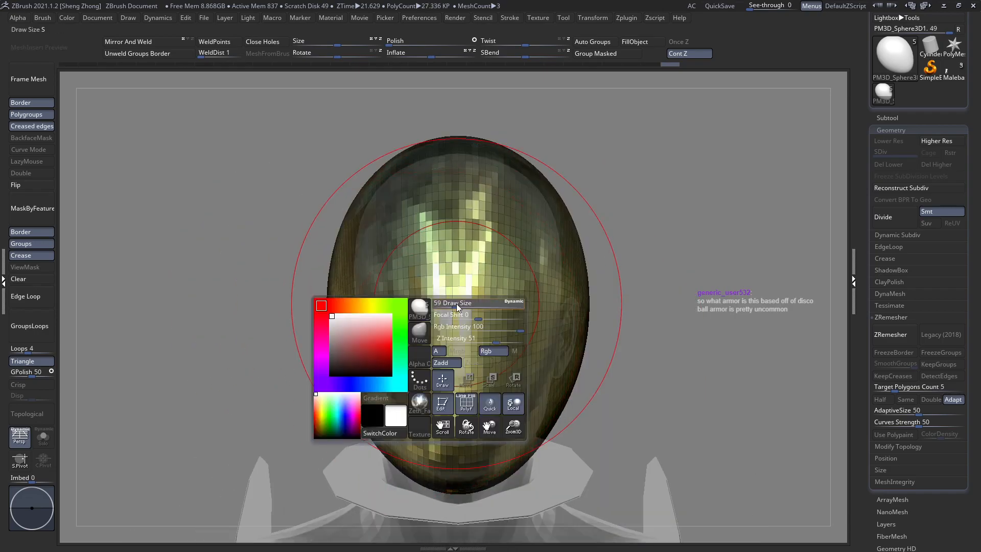
pyautogui.moveTo(456, 305); pyautogui.dragTo(461, 305)
pyautogui.keyDown('alt'); pyautogui.moveTo(503, 335); pyautogui.dragTo(485, 316, button='right'); pyautogui.keyUp('alt')
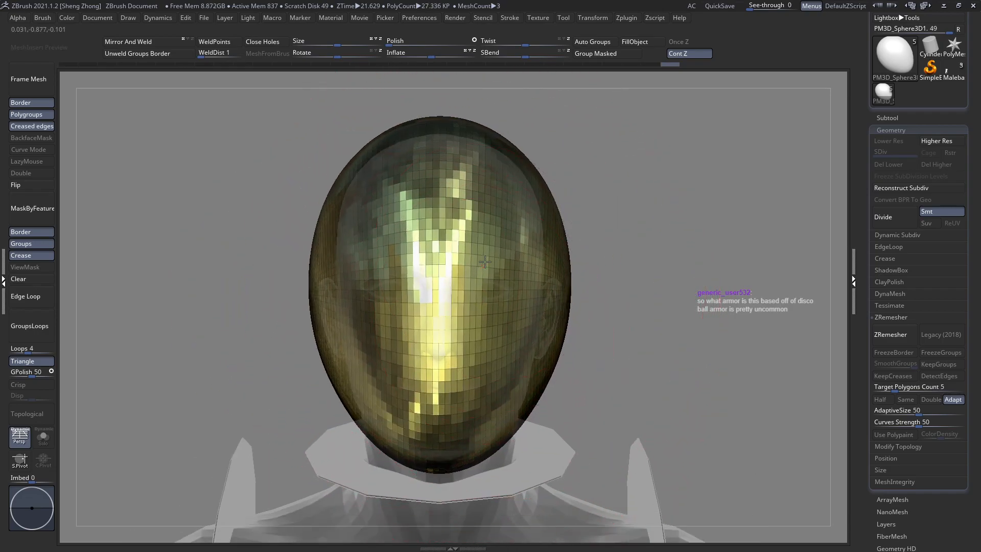
pyautogui.press('space')
pyautogui.moveTo(485, 316); pyautogui.dragTo(491, 315)
pyautogui.moveTo(509, 312)
pyautogui.mouseDown(button='right')
pyautogui.moveTo(473, 306)
pyautogui.moveTo(474, 297)
pyautogui.mouseUp(button='right')
pyautogui.keyDown('alt'); pyautogui.moveTo(632, 298); pyautogui.dragTo(511, 375, button='right'); pyautogui.keyUp('alt')
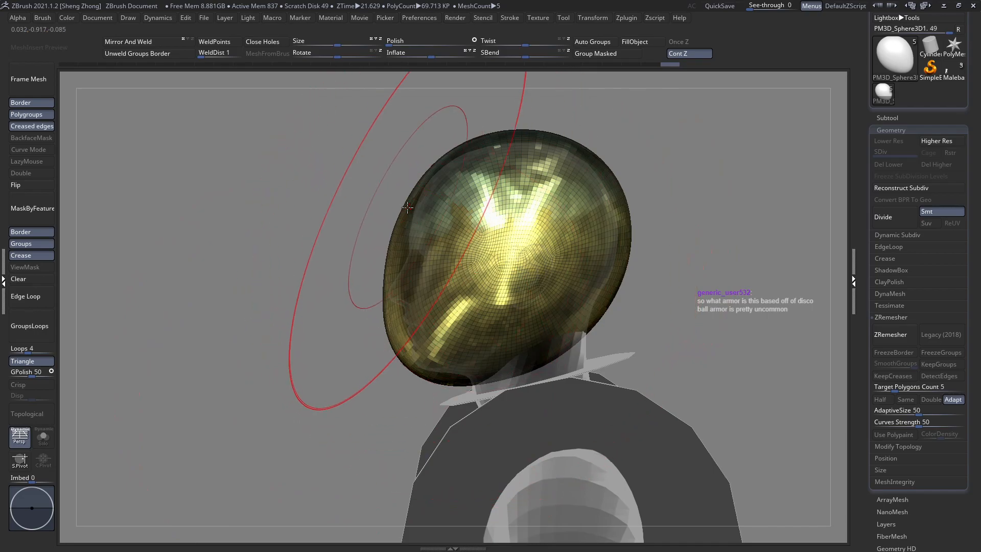
# Examine the shell's silhouette around the head from the front and both sides
pyautogui.rightClick(358, 285)
pyautogui.moveTo(317, 240); pyautogui.dragTo(444, 266, button='right')
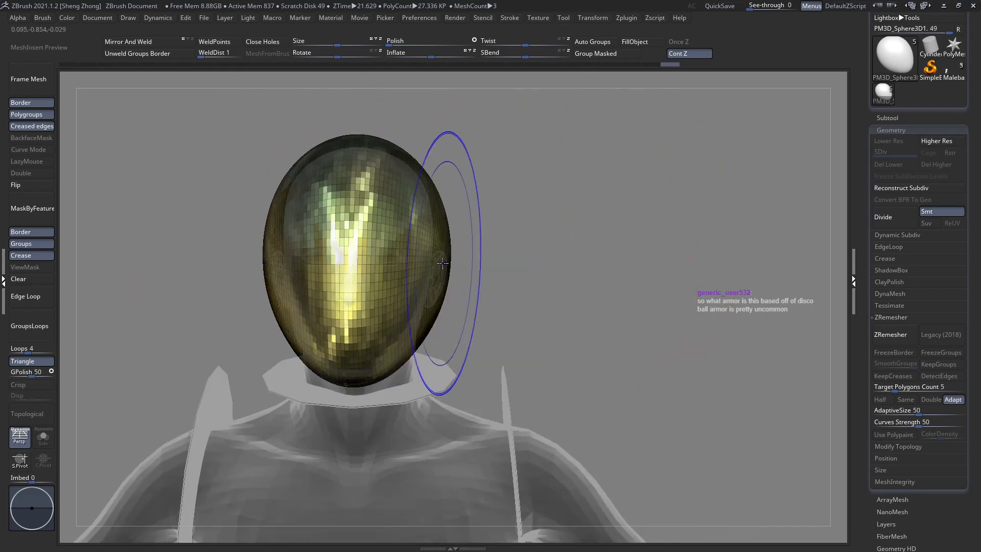
pyautogui.moveTo(398, 225)
pyautogui.keyDown('alt'); pyautogui.mouseDown(button='right')
pyautogui.moveTo(449, 280)
pyautogui.moveTo(441, 257)
pyautogui.moveTo(515, 276)
pyautogui.moveTo(511, 266)
pyautogui.mouseUp(button='right'); pyautogui.keyUp('alt')
pyautogui.rightClick(406, 316)
pyautogui.moveTo(441, 283)
pyautogui.keyDown('alt'); pyautogui.mouseDown(button='right')
pyautogui.moveTo(512, 286)
pyautogui.moveTo(440, 289)
pyautogui.mouseUp(button='right'); pyautogui.keyUp('alt')
pyautogui.moveTo(484, 256)
pyautogui.mouseDown(button='right')
pyautogui.moveTo(548, 259)
pyautogui.moveTo(576, 241)
pyautogui.mouseUp(button='right')
pyautogui.moveTo(561, 276); pyautogui.dragTo(466, 286, button='right')
pyautogui.rightClick(466, 303)
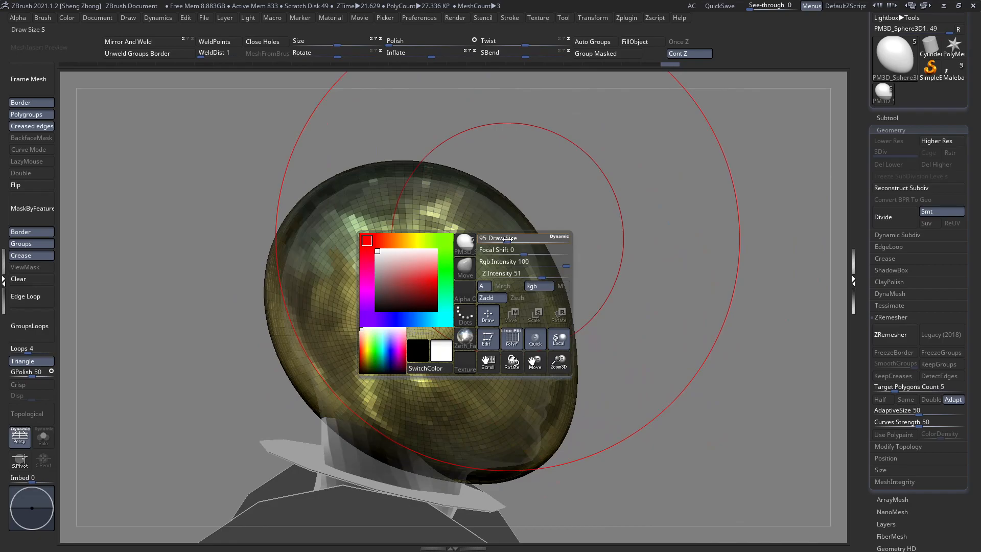
# Tuck in the shell's sides and the cheek area in front and three-quarter views with the Move brush
pyautogui.keyDown('shift'); pyautogui.moveTo(458, 245); pyautogui.dragTo(461, 270, button='right'); pyautogui.keyUp('shift')
pyautogui.rightClick(497, 240)
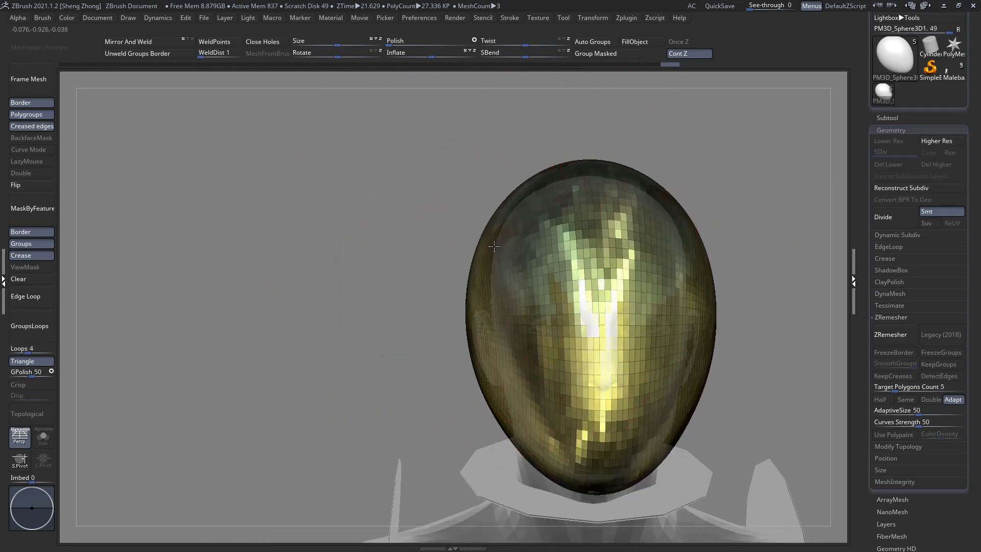
pyautogui.moveTo(504, 249); pyautogui.dragTo(479, 251, button='right')
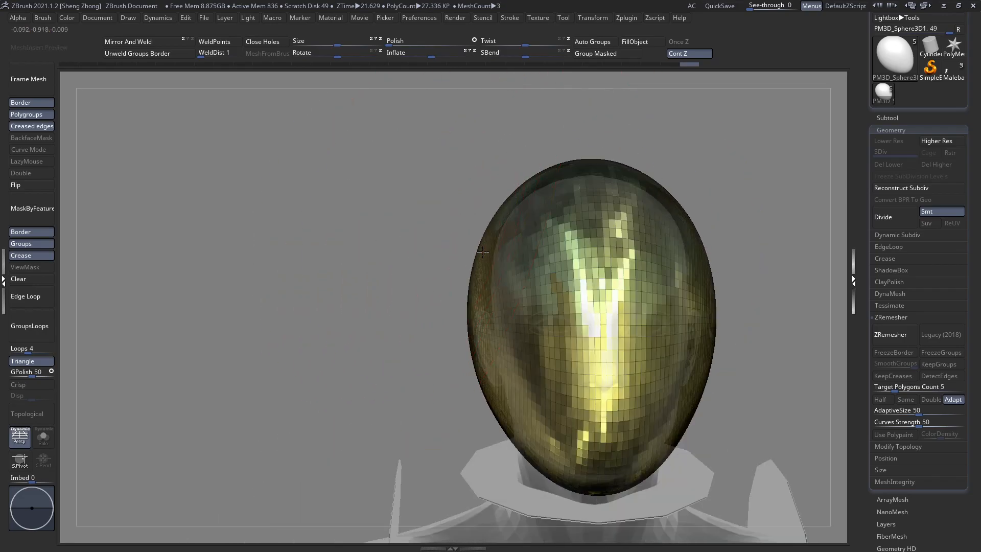
pyautogui.moveTo(491, 345)
pyautogui.keyDown('alt'); pyautogui.mouseDown(button='right')
pyautogui.moveTo(491, 282)
pyautogui.moveTo(475, 295)
pyautogui.mouseUp(button='right'); pyautogui.keyUp('alt')
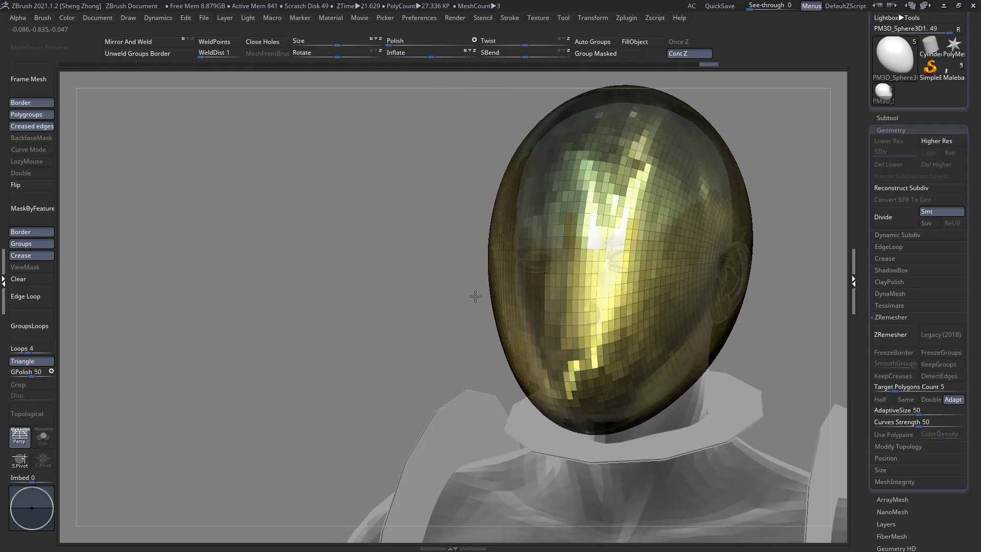
pyautogui.press('space')
pyautogui.moveTo(477, 294); pyautogui.dragTo(502, 294)
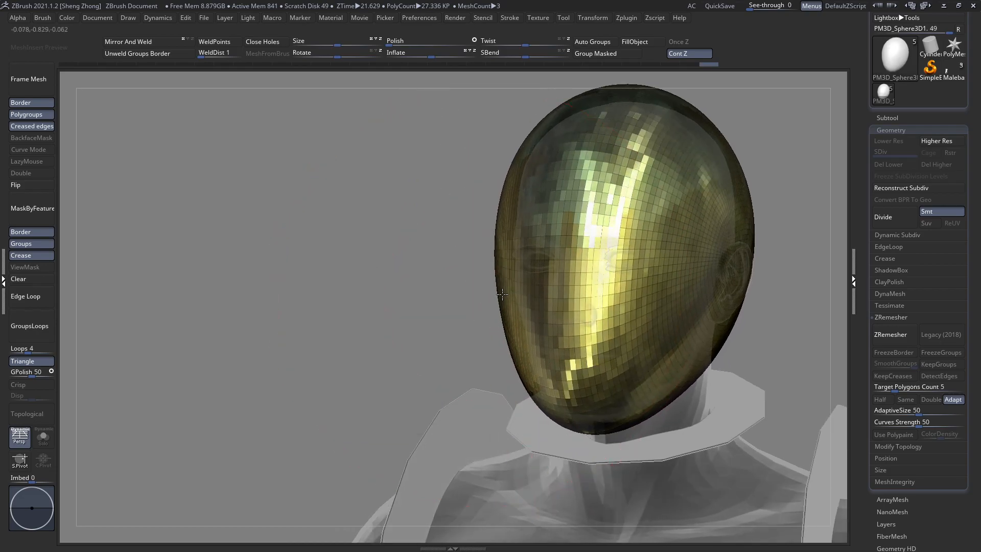
# Refine the front profile around the nose and mouth in side view with the Move brush at adjusted sizes
pyautogui.moveTo(462, 289)
pyautogui.mouseDown(button='right')
pyautogui.moveTo(499, 280)
pyautogui.moveTo(511, 306)
pyautogui.mouseUp(button='right')
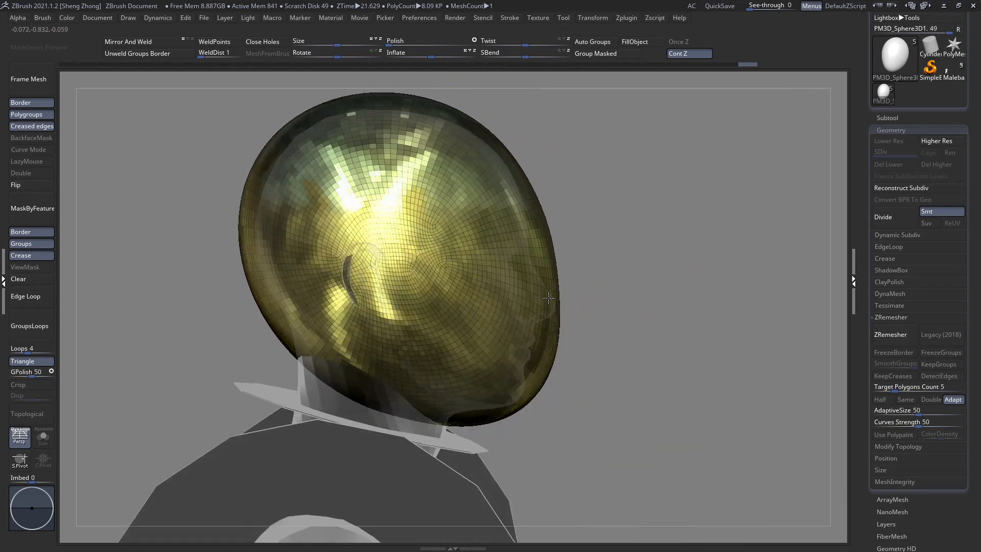
pyautogui.press('space')
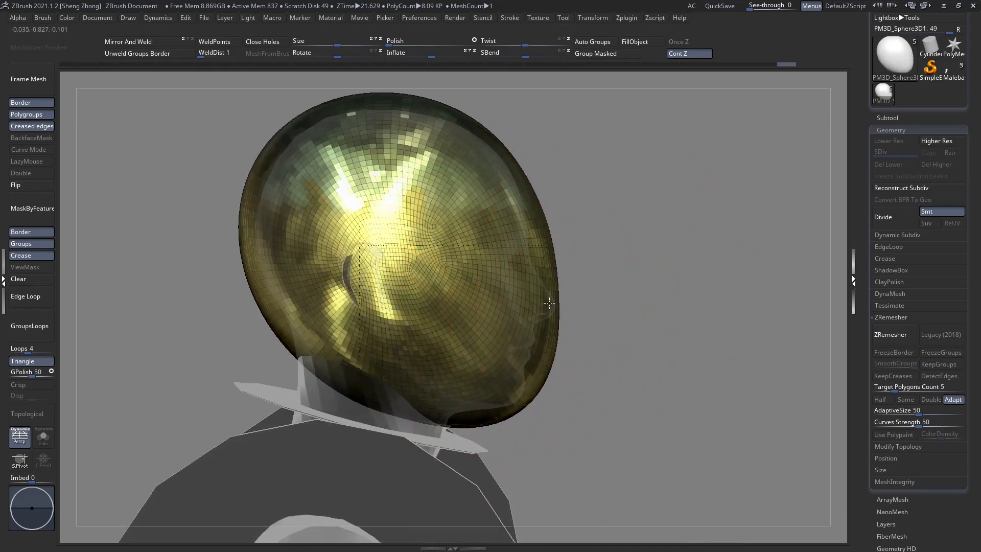
pyautogui.press('space')
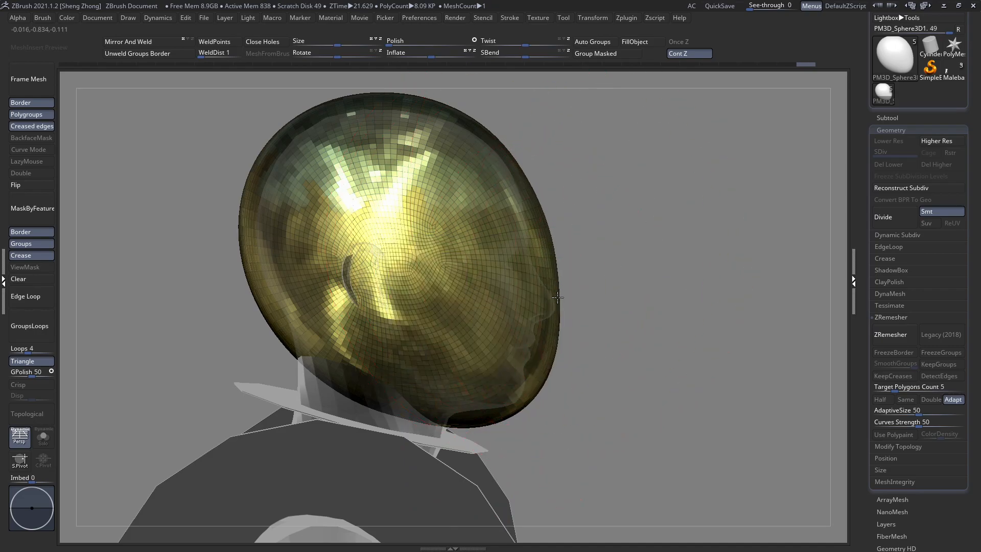
pyautogui.keyDown('alt'); pyautogui.moveTo(482, 312); pyautogui.dragTo(562, 299, button='right'); pyautogui.keyUp('alt')
pyautogui.press('space')
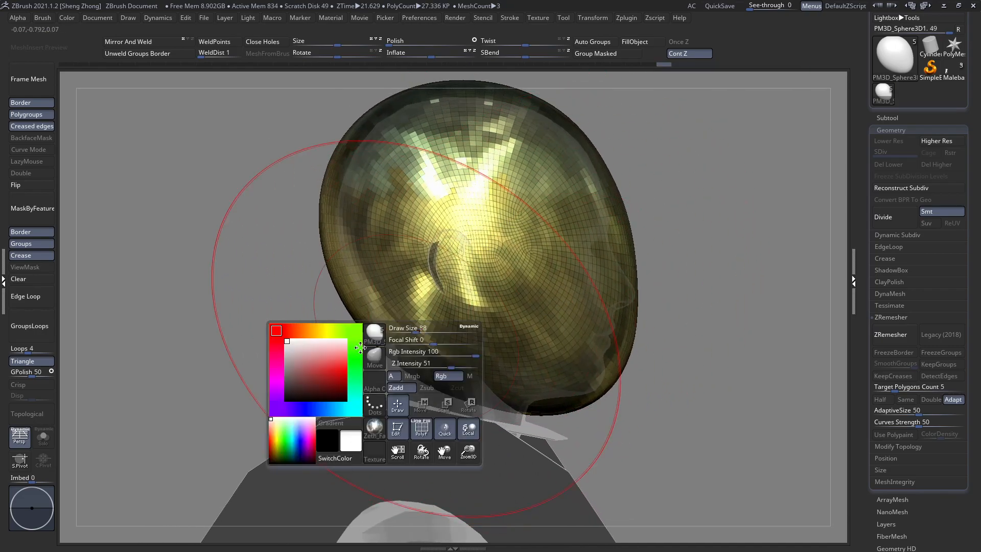
pyautogui.press('space')
# Slice the shell's underside along a curve around the neck to split off a separate neck polygroup
pyautogui.press('b')
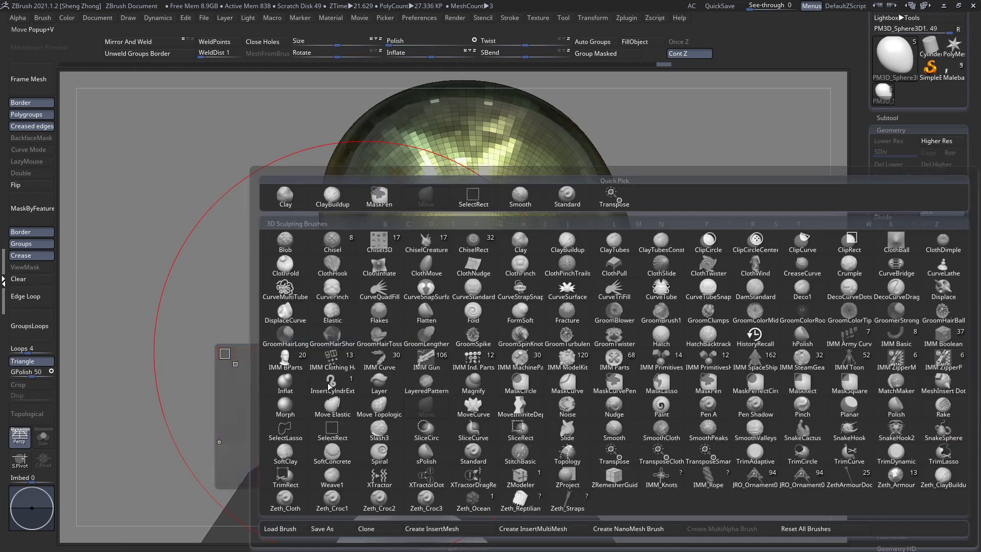
pyautogui.press('s')
pyautogui.press('l')
pyautogui.click(721, 405)
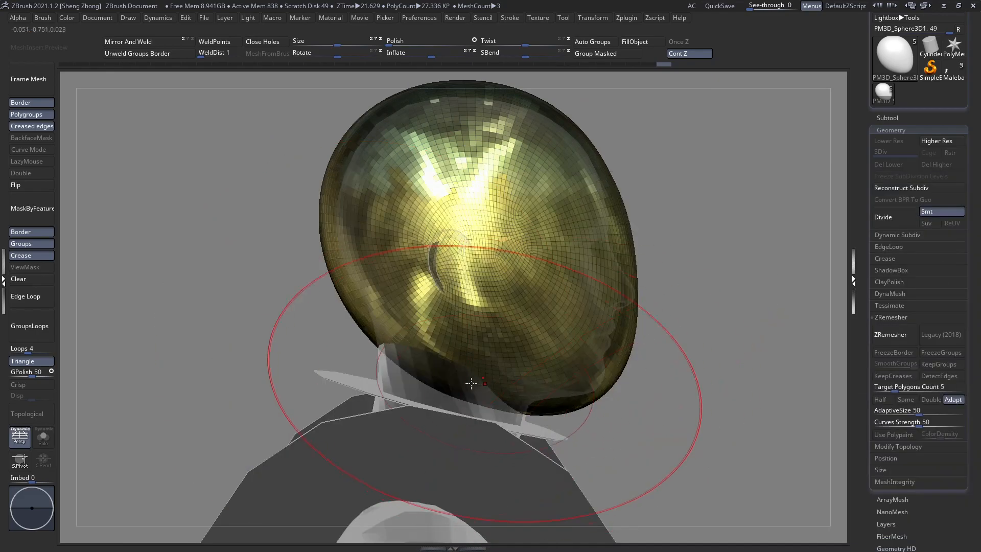
pyautogui.keyDown('ctrl'); pyautogui.keyDown('shift'); pyautogui.moveTo(580, 480); pyautogui.dragTo(469, 353); pyautogui.keyUp('shift'); pyautogui.keyUp('ctrl')
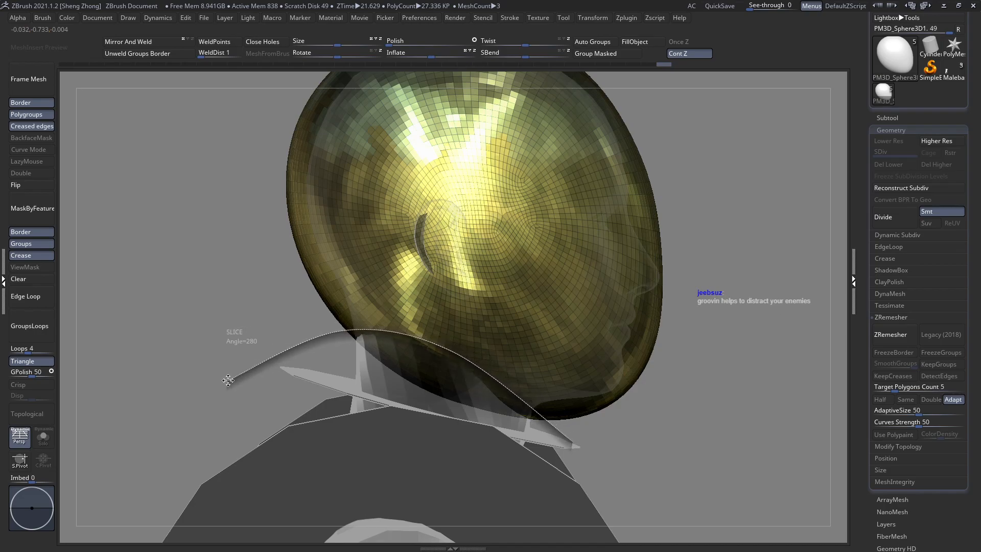
pyautogui.keyDown('ctrl'); pyautogui.keyDown('shift'); pyautogui.moveTo(228, 380); pyautogui.dragTo(228, 379); pyautogui.keyUp('shift'); pyautogui.keyUp('ctrl')
pyautogui.keyDown('ctrl'); pyautogui.moveTo(412, 362); pyautogui.dragTo(421, 388, button='right'); pyautogui.keyUp('ctrl')
# Remesh the sliced shell with ZRemesher with KeepGroups turned on
pyautogui.scroll(-1, 898, 496)
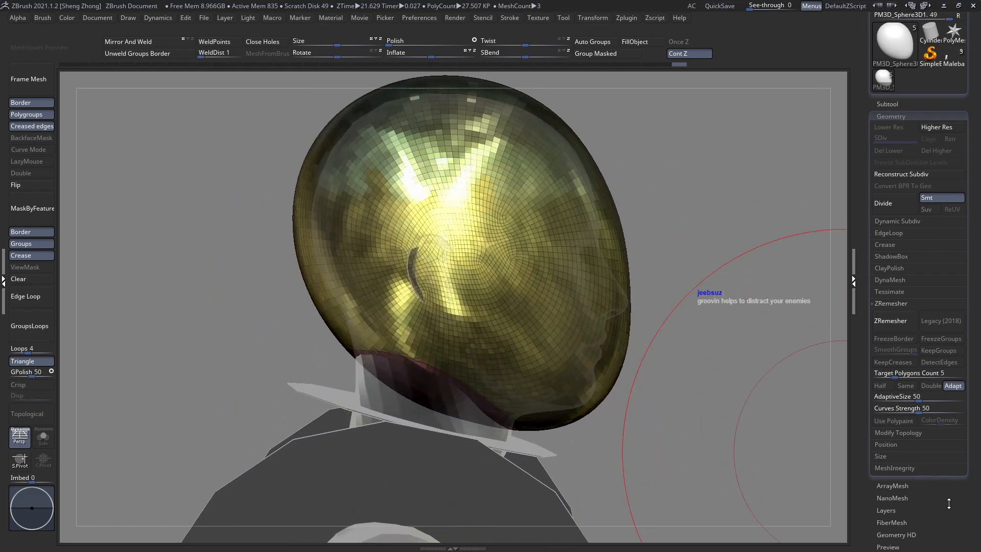
pyautogui.click(934, 350)
pyautogui.moveTo(659, 272); pyautogui.dragTo(514, 294, button='right')
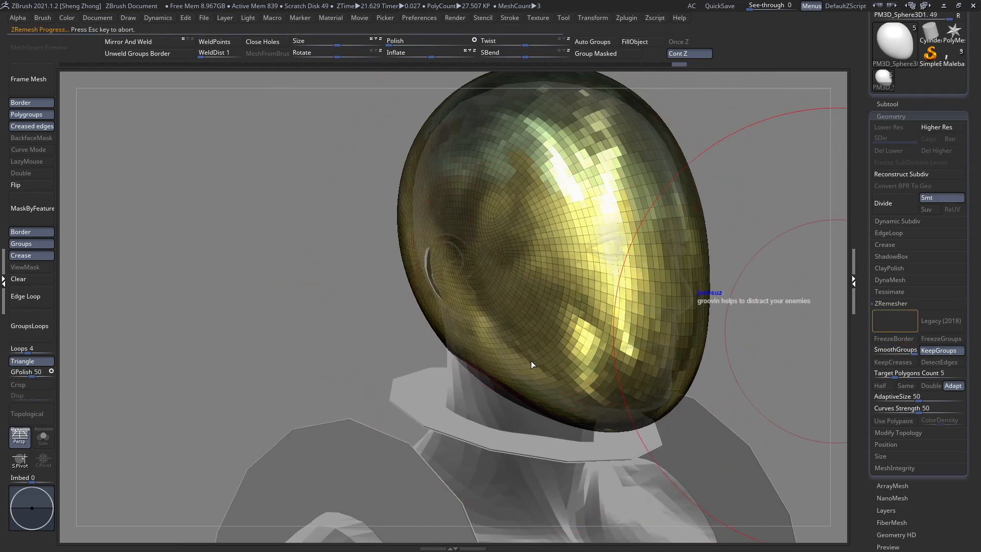
pyautogui.moveTo(530, 354); pyautogui.dragTo(628, 339, button='right')
# Isolate the main shell polygroup, mask it and show the full mesh again, leaving only the neck section unmasked
pyautogui.keyDown('ctrl'); pyautogui.keyDown('shift'); pyautogui.click(399, 324); pyautogui.keyUp('shift'); pyautogui.keyUp('ctrl')
pyautogui.keyDown('ctrl'); pyautogui.keyDown('shift'); pyautogui.click(448, 332); pyautogui.keyUp('shift'); pyautogui.keyUp('ctrl')
pyautogui.keyDown('ctrl'); pyautogui.keyDown('shift'); pyautogui.click(390, 288); pyautogui.keyUp('shift'); pyautogui.keyUp('ctrl')
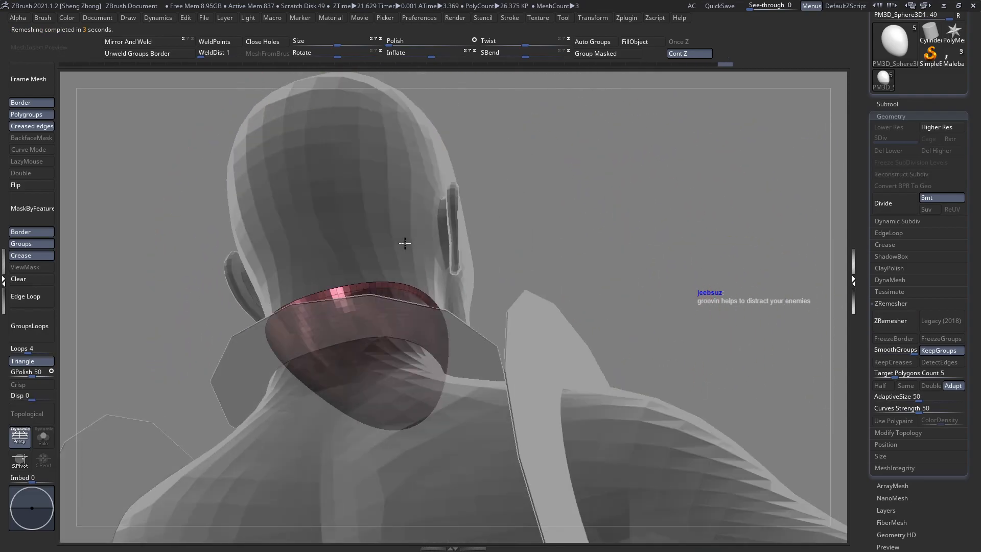
pyautogui.keyDown('ctrl'); pyautogui.keyDown('shift'); pyautogui.click(624, 339); pyautogui.keyUp('shift'); pyautogui.keyUp('ctrl')
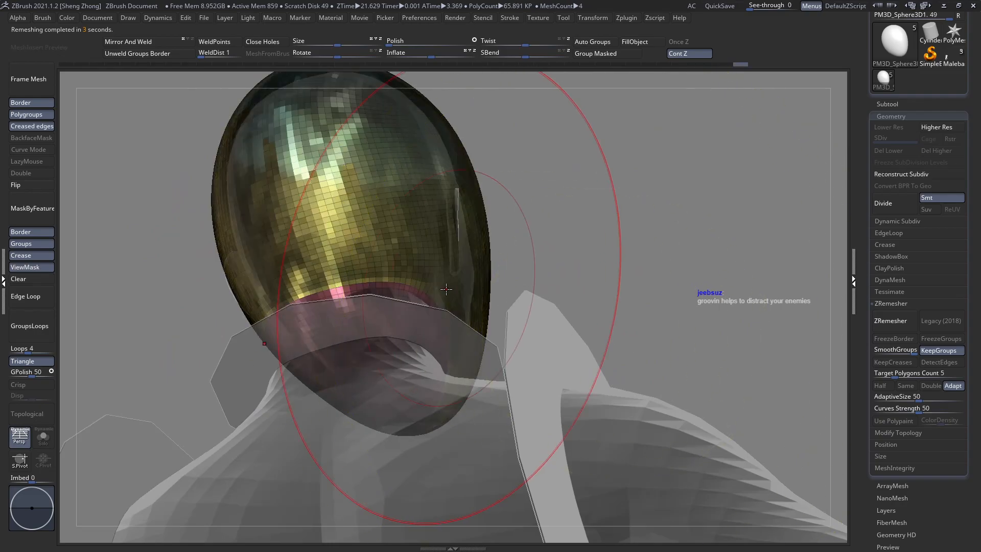
pyautogui.moveTo(449, 285); pyautogui.dragTo(428, 306, button='right')
pyautogui.click(18, 280)
pyautogui.keyDown('ctrl'); pyautogui.keyDown('shift'); pyautogui.click(449, 275); pyautogui.keyUp('shift'); pyautogui.keyUp('ctrl')
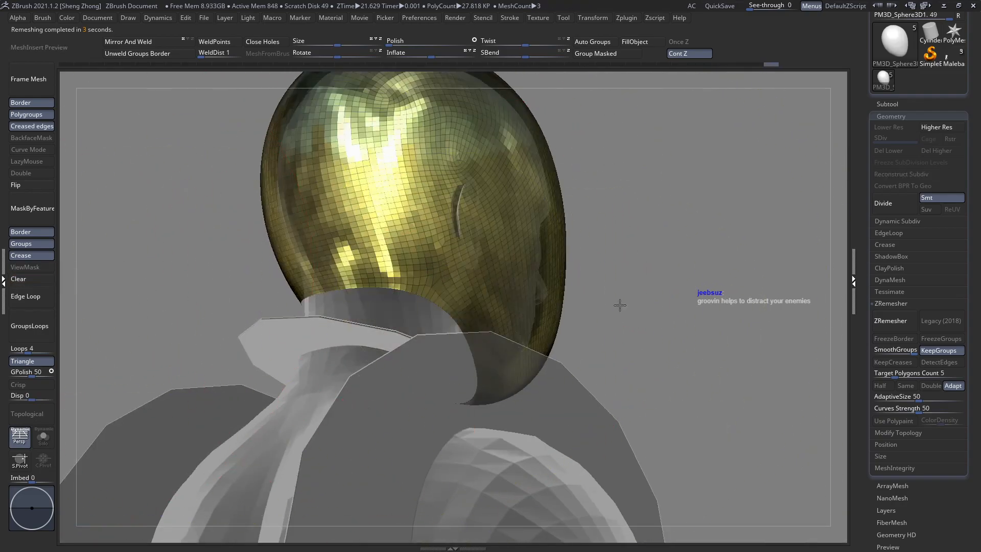
pyautogui.keyDown('ctrl'); pyautogui.click(618, 305); pyautogui.keyUp('ctrl')
pyautogui.keyDown('ctrl'); pyautogui.keyDown('shift'); pyautogui.click(619, 305); pyautogui.keyUp('shift'); pyautogui.keyUp('ctrl')
# Pull the unmasked neck section down into a collar around the neck with a Transpose line
pyautogui.moveTo(487, 312)
pyautogui.mouseDown(button='right')
pyautogui.moveTo(463, 306)
pyautogui.moveTo(443, 322)
pyautogui.moveTo(446, 294)
pyautogui.mouseUp(button='right')
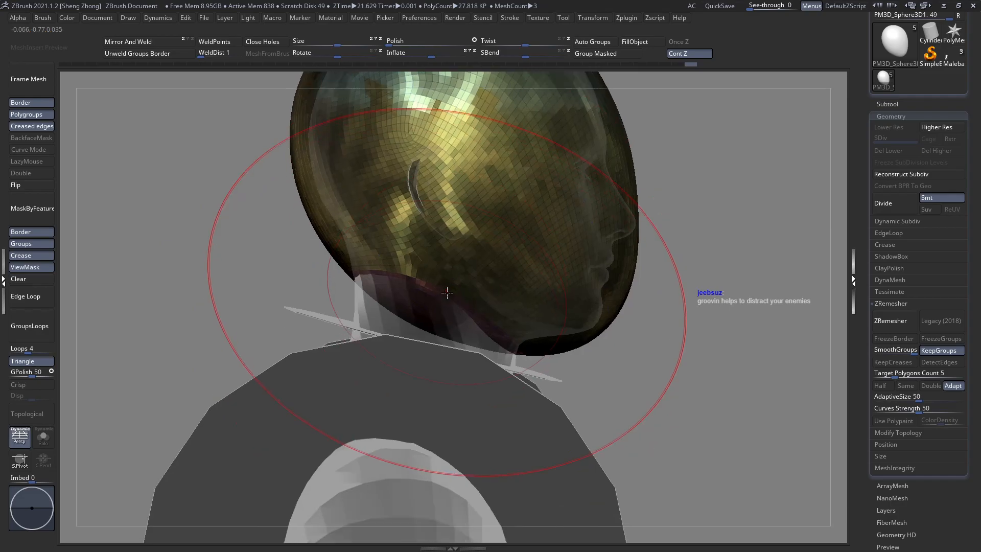
pyautogui.press('w')
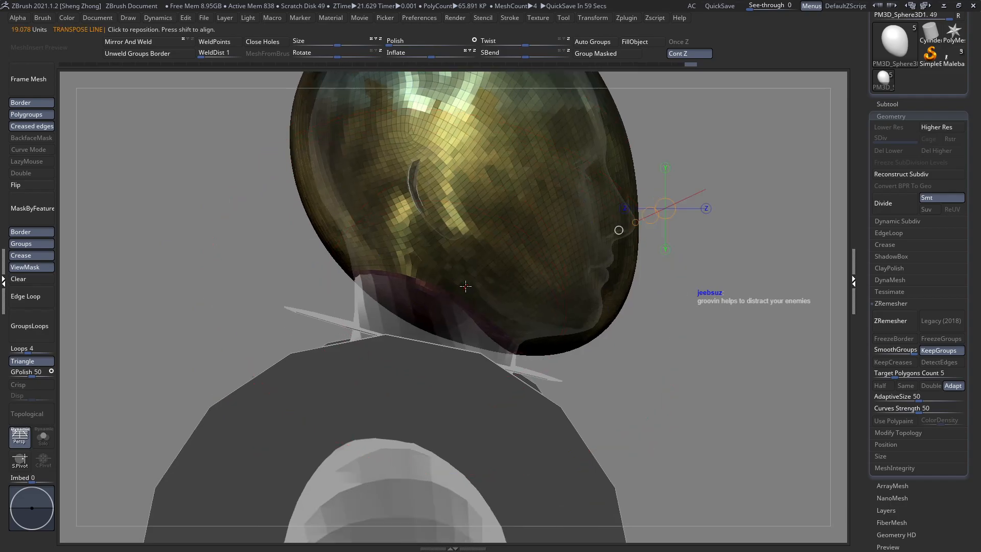
pyautogui.moveTo(503, 305)
pyautogui.mouseDown(button='right')
pyautogui.moveTo(480, 286)
pyautogui.moveTo(489, 246)
pyautogui.mouseUp(button='right')
pyautogui.moveTo(489, 245); pyautogui.dragTo(468, 359)
pyautogui.press('p')
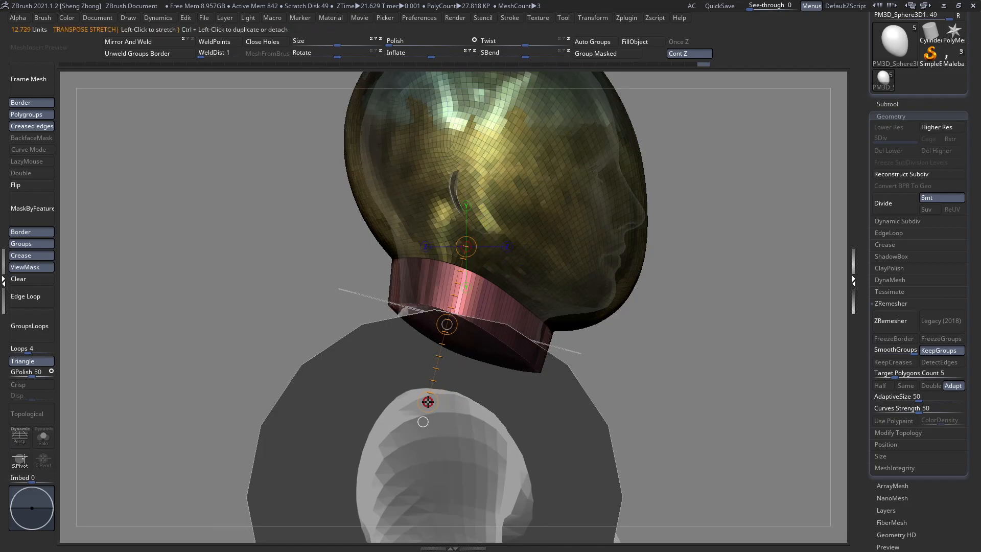
pyautogui.moveTo(448, 325)
pyautogui.mouseDown()
pyautogui.moveTo(442, 347)
pyautogui.moveTo(460, 330)
pyautogui.moveTo(442, 323)
pyautogui.moveTo(286, 351)
pyautogui.mouseUp()
# Cut the collar at a slant just below the body's neck ring and hide its lower end
pyautogui.press('space')
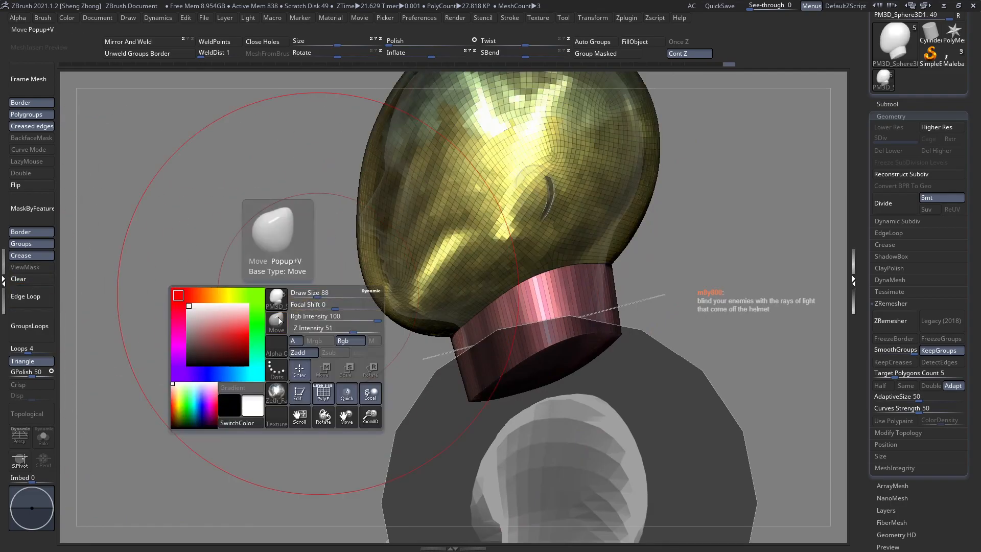
pyautogui.click(278, 317)
pyautogui.press('m')
pyautogui.press('v')
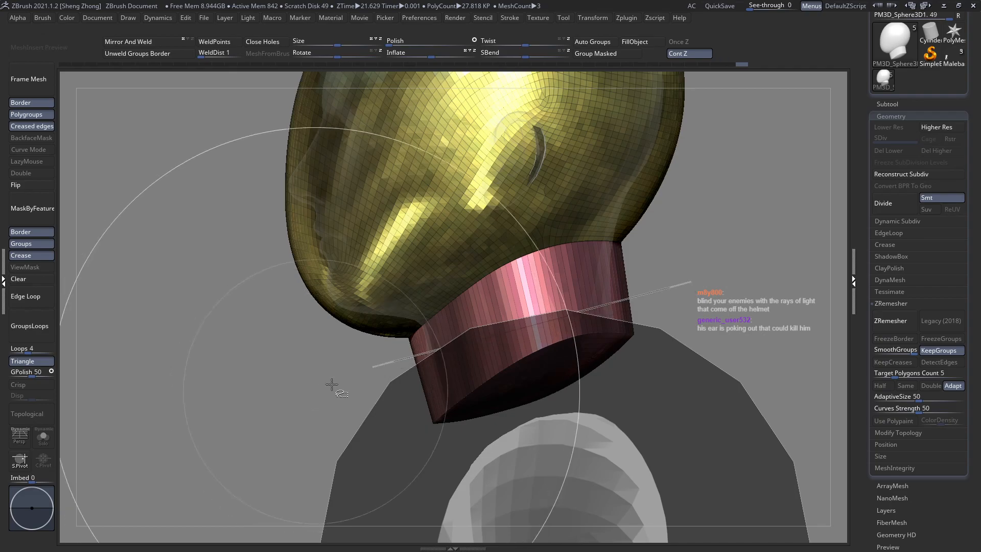
pyautogui.keyDown('ctrl'); pyautogui.keyDown('shift'); pyautogui.click(517, 360); pyautogui.keyUp('shift'); pyautogui.keyUp('ctrl')
pyautogui.keyDown('ctrl'); pyautogui.keyDown('shift'); pyautogui.click(518, 360); pyautogui.keyUp('shift'); pyautogui.keyUp('ctrl')
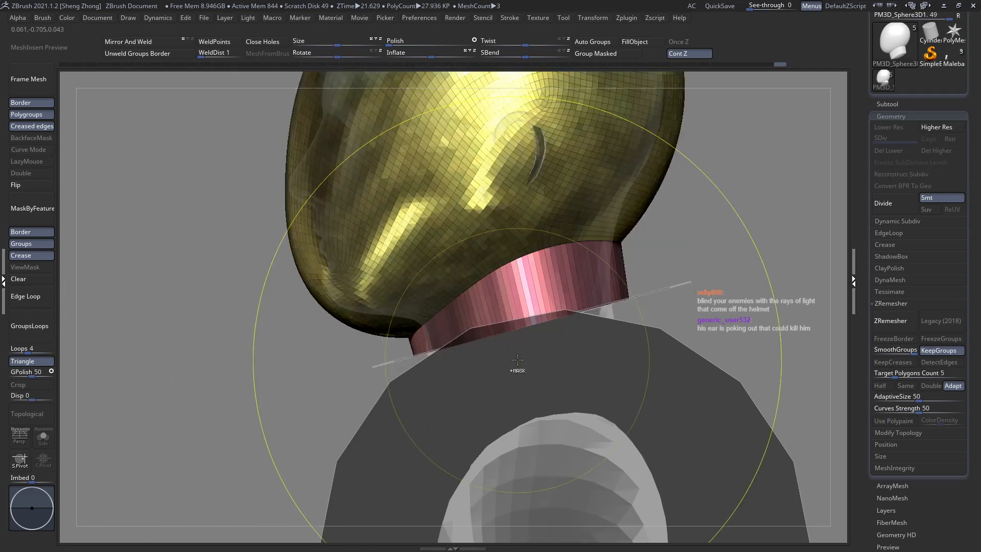
# Examine the helmet and trimmed collar on the full body from the front with the wireframe off, restoring the wireframe in side view
pyautogui.keyDown('ctrl'); pyautogui.moveTo(518, 359); pyautogui.dragTo(439, 335, button='right'); pyautogui.keyUp('ctrl')
pyautogui.hotkey('shift', 'f')
pyautogui.keyDown('shift'); pyautogui.moveTo(486, 282); pyautogui.dragTo(527, 279, button='right'); pyautogui.keyUp('shift')
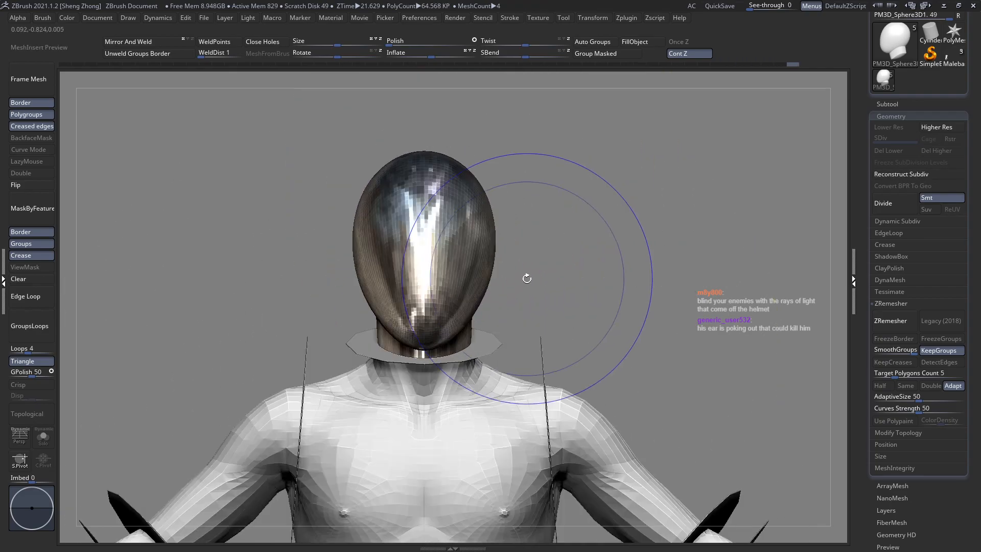
pyautogui.moveTo(427, 269)
pyautogui.mouseDown(button='right')
pyautogui.moveTo(480, 285)
pyautogui.moveTo(503, 329)
pyautogui.mouseUp(button='right')
pyautogui.hotkey('shift', 'f')
# Push the front of the helmet back toward the face in side view with a smaller Move brush
pyautogui.press('space')
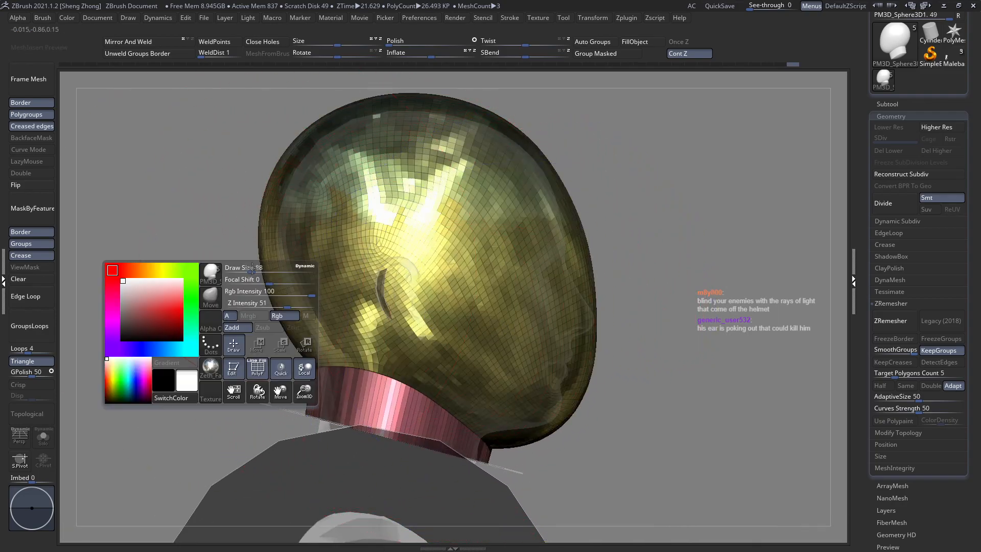
pyautogui.click(213, 300)
pyautogui.press('s')
pyautogui.press('c')
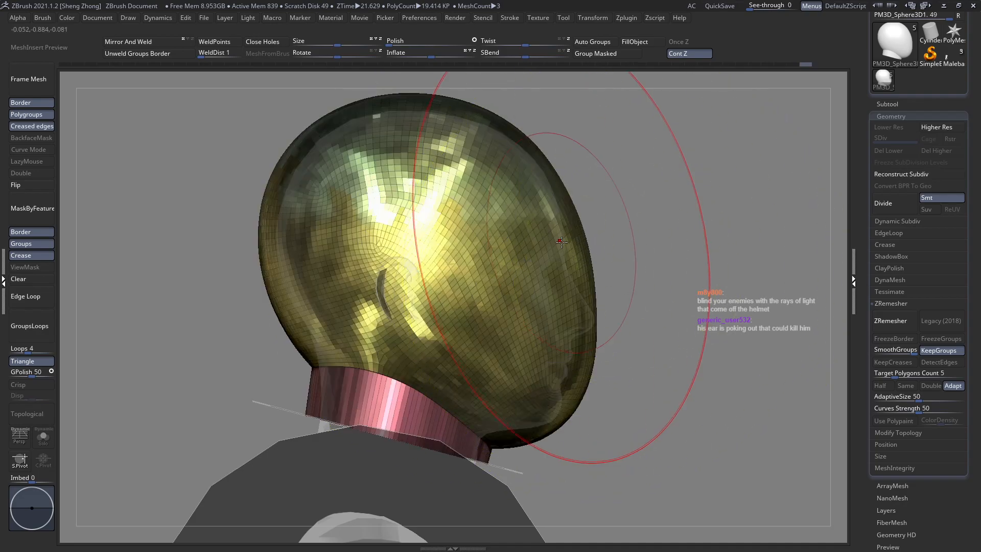
pyautogui.press('space')
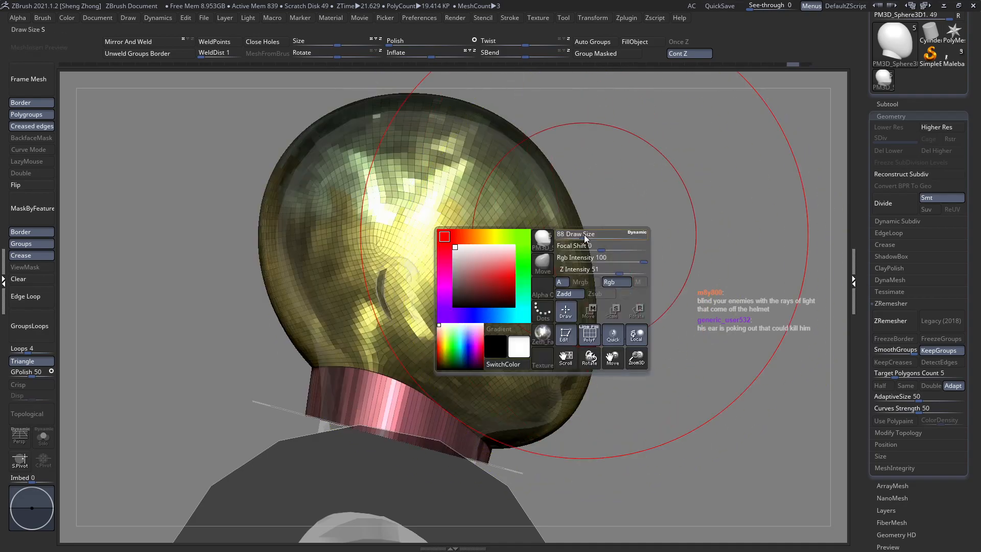
pyautogui.moveTo(595, 296); pyautogui.dragTo(581, 289)
pyautogui.press('space')
pyautogui.moveTo(567, 229); pyautogui.dragTo(564, 187)
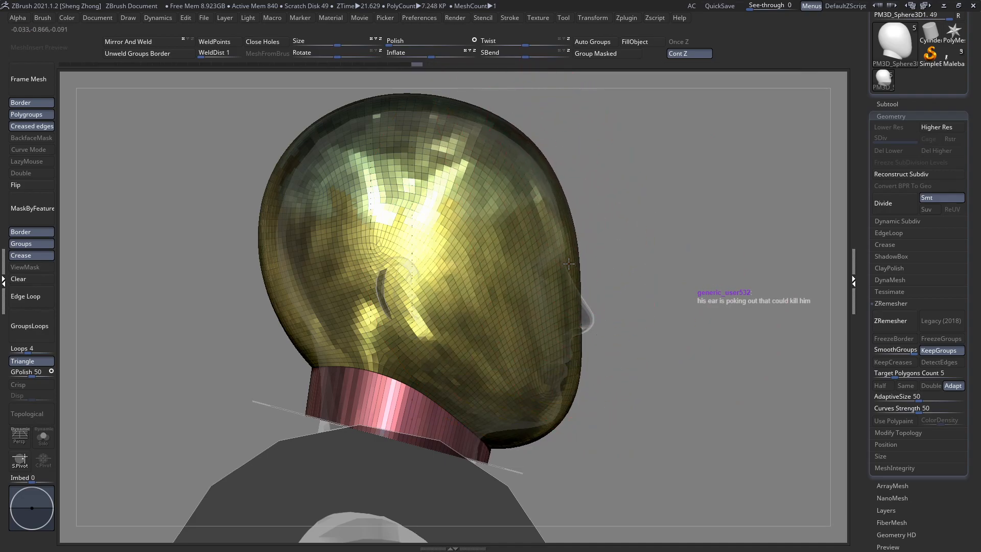
# Adjust the forehead and upper front curve of the helmet in side view with the Move brush at varying sizes
pyautogui.keyDown('alt'); pyautogui.moveTo(582, 217); pyautogui.dragTo(526, 309); pyautogui.keyUp('alt')
pyautogui.press('space')
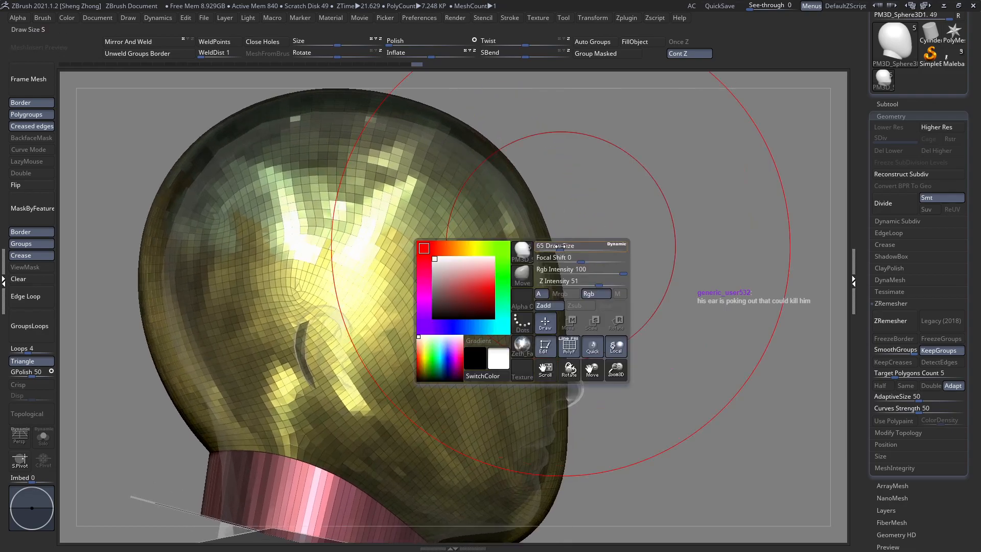
pyautogui.moveTo(561, 247); pyautogui.dragTo(557, 246)
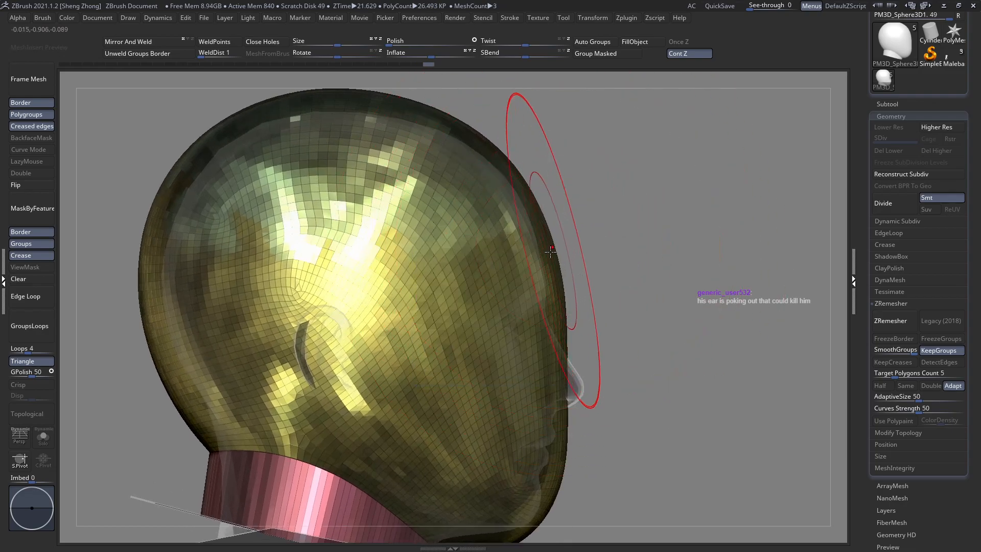
pyautogui.keyDown('ctrl'); pyautogui.moveTo(551, 252); pyautogui.dragTo(516, 220, button='right'); pyautogui.keyUp('ctrl')
pyautogui.press('space')
pyautogui.moveTo(476, 230); pyautogui.dragTo(481, 230)
pyautogui.keyDown('ctrl'); pyautogui.moveTo(542, 235); pyautogui.dragTo(549, 261, button='right'); pyautogui.keyUp('ctrl')
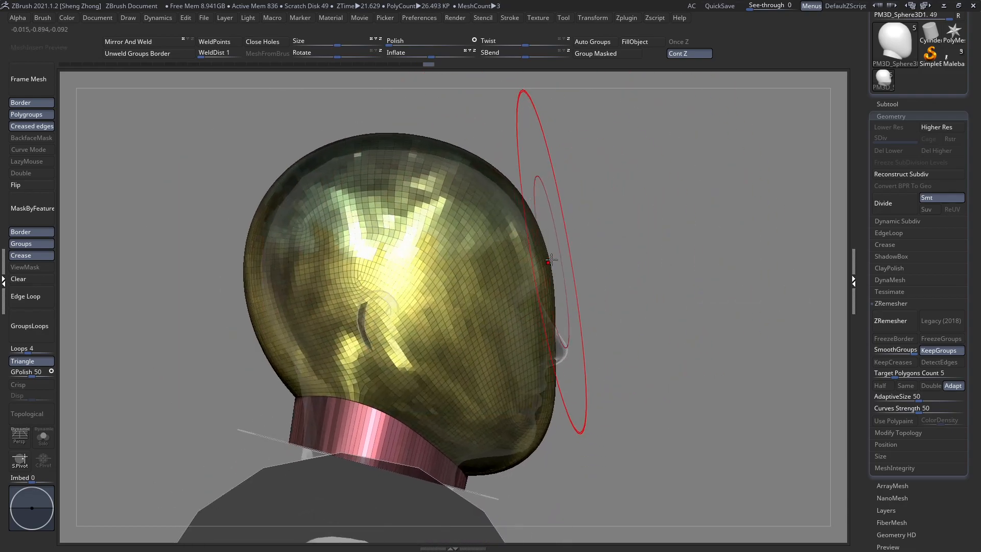
pyautogui.keyDown('alt'); pyautogui.moveTo(552, 257); pyautogui.dragTo(588, 328); pyautogui.keyUp('alt')
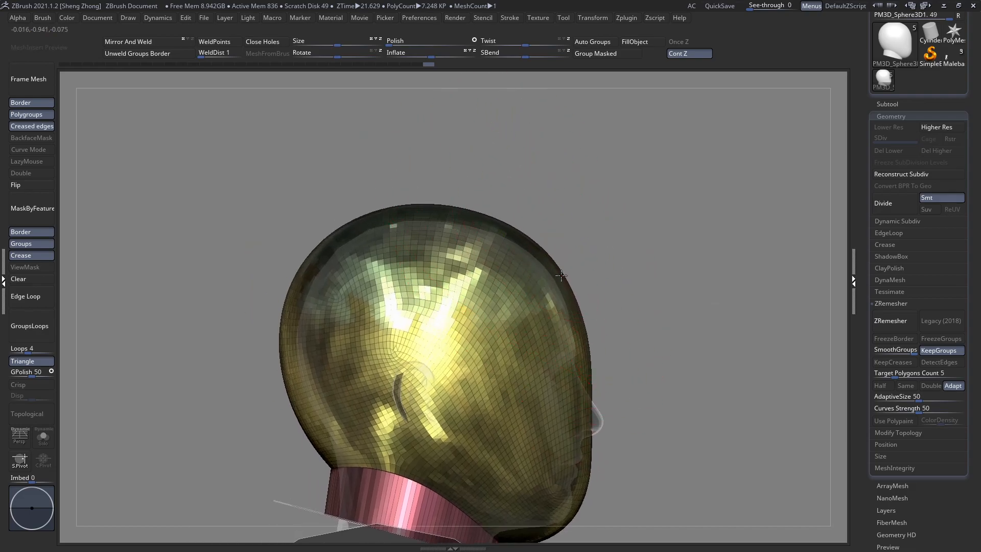
pyautogui.press('space')
pyautogui.moveTo(561, 276); pyautogui.dragTo(567, 277)
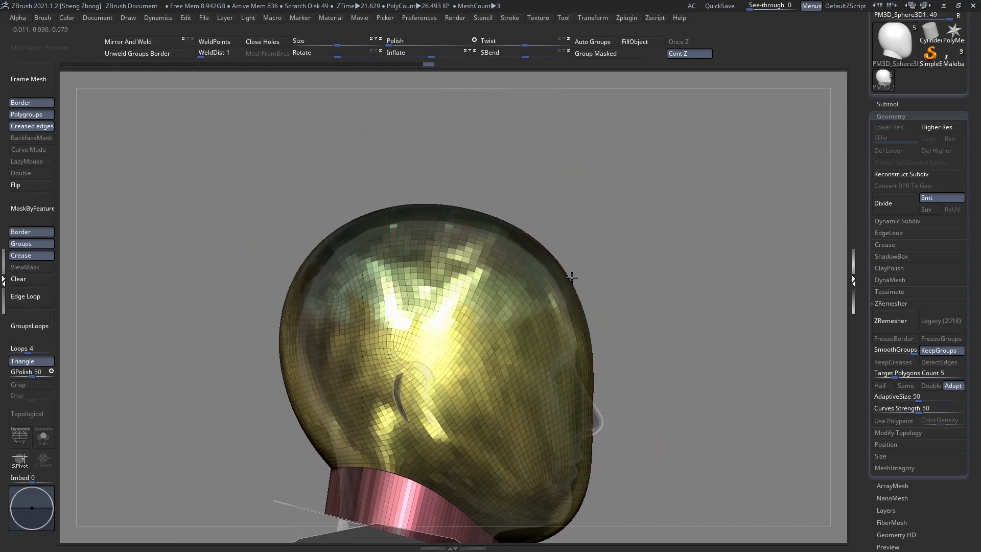
# Push the lower face and chin of the helmet closer to the head's profile with a smaller Move brush
pyautogui.keyDown('alt'); pyautogui.moveTo(593, 442); pyautogui.dragTo(578, 289); pyautogui.keyUp('alt')
pyautogui.press('space')
pyautogui.keyDown('ctrl'); pyautogui.moveTo(583, 442); pyautogui.dragTo(588, 317, button='right'); pyautogui.keyUp('ctrl')
pyautogui.press('space')
pyautogui.moveTo(586, 317); pyautogui.dragTo(576, 276)
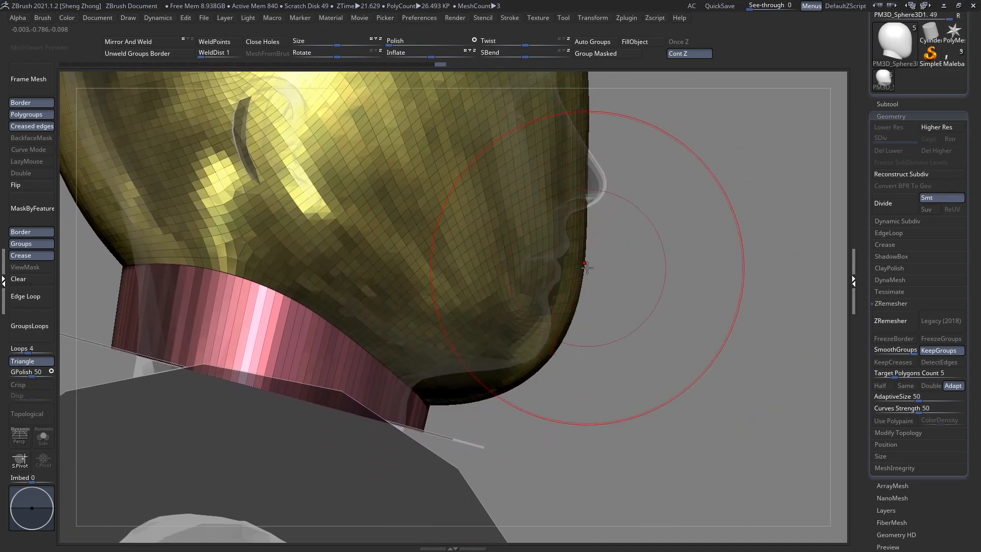
pyautogui.keyDown('ctrl'); pyautogui.moveTo(584, 278); pyautogui.dragTo(568, 213, button='right'); pyautogui.keyUp('ctrl')
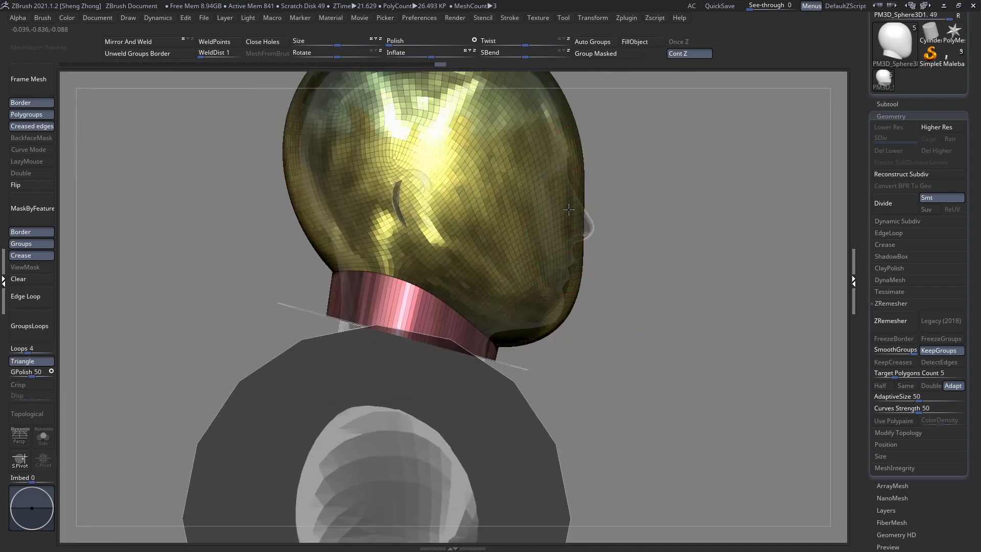
pyautogui.press('space')
pyautogui.moveTo(566, 213); pyautogui.dragTo(573, 209)
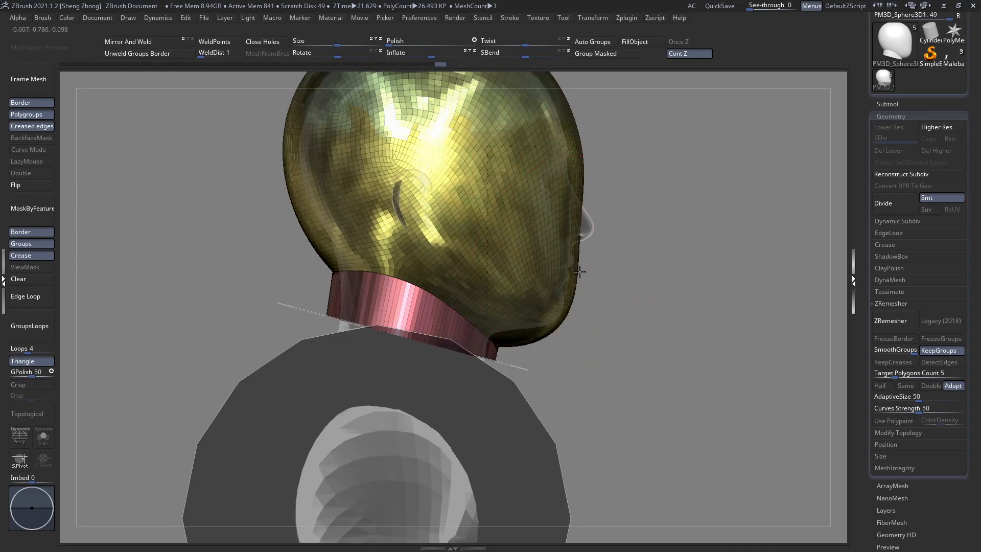
pyautogui.keyDown('ctrl'); pyautogui.moveTo(577, 284); pyautogui.dragTo(564, 288, button='right'); pyautogui.keyUp('ctrl')
pyautogui.press('space')
pyautogui.moveTo(565, 291); pyautogui.dragTo(560, 294)
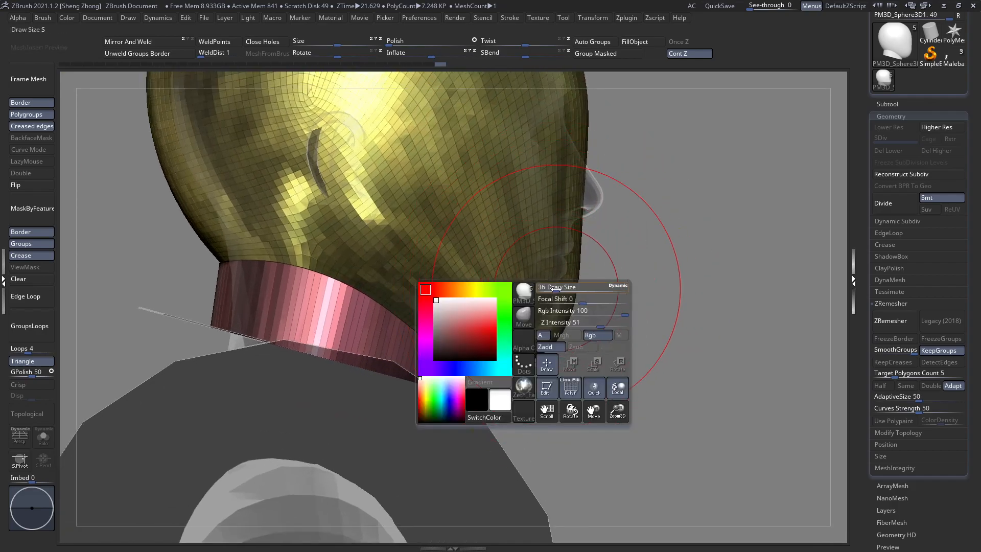
pyautogui.moveTo(562, 302)
pyautogui.keyDown('ctrl'); pyautogui.mouseDown(button='right')
pyautogui.moveTo(525, 277)
pyautogui.moveTo(535, 301)
pyautogui.mouseUp(button='right'); pyautogui.keyUp('ctrl')
pyautogui.keyDown('ctrl'); pyautogui.keyDown('shift'); pyautogui.click(545, 230); pyautogui.keyUp('shift'); pyautogui.keyUp('ctrl')
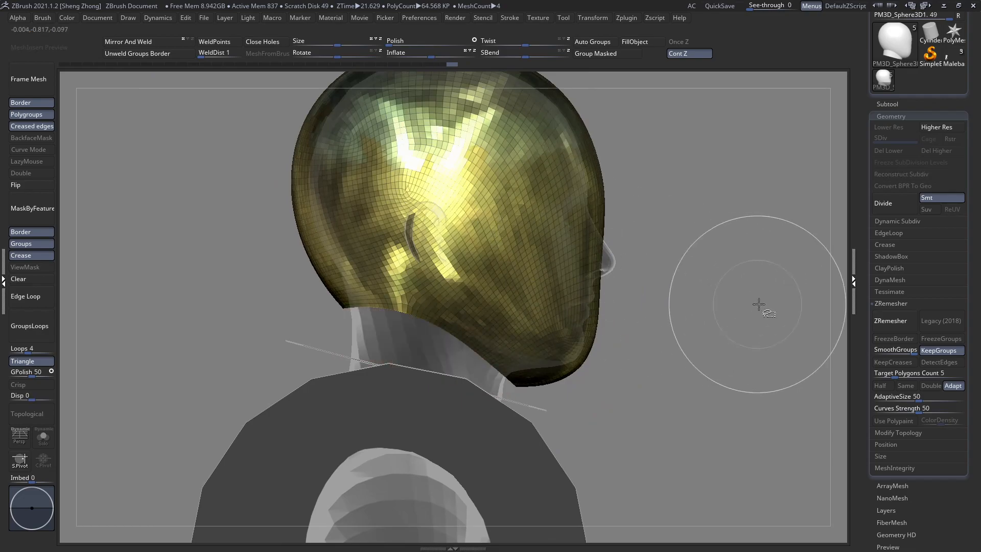
pyautogui.keyDown('ctrl'); pyautogui.keyDown('shift'); pyautogui.click(758, 305); pyautogui.keyUp('shift'); pyautogui.keyUp('ctrl')
pyautogui.keyDown('ctrl'); pyautogui.moveTo(607, 318); pyautogui.dragTo(600, 372, button='right'); pyautogui.keyUp('ctrl')
pyautogui.hotkey('ctrl', 'z')
# Mask the collar's lower edge in side view with a slanted mask curve
pyautogui.keyDown('alt'); pyautogui.moveTo(521, 433); pyautogui.dragTo(588, 385, button='right'); pyautogui.keyUp('alt')
pyautogui.moveTo(721, 445)
pyautogui.keyDown('ctrl'); pyautogui.mouseDown()
pyautogui.moveTo(558, 394)
pyautogui.moveTo(525, 407)
pyautogui.mouseUp(); pyautogui.keyUp('ctrl')
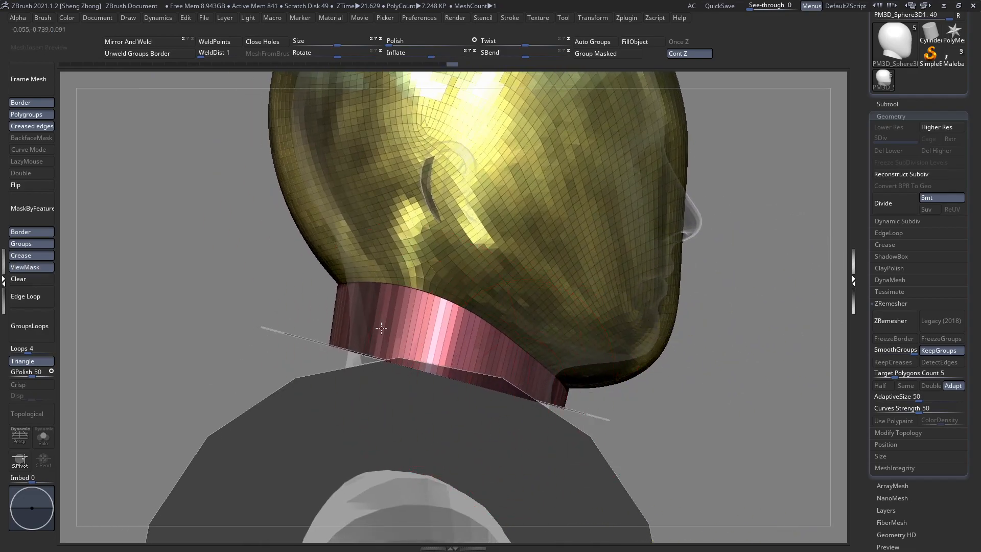
pyautogui.press('b')
pyautogui.press('m')
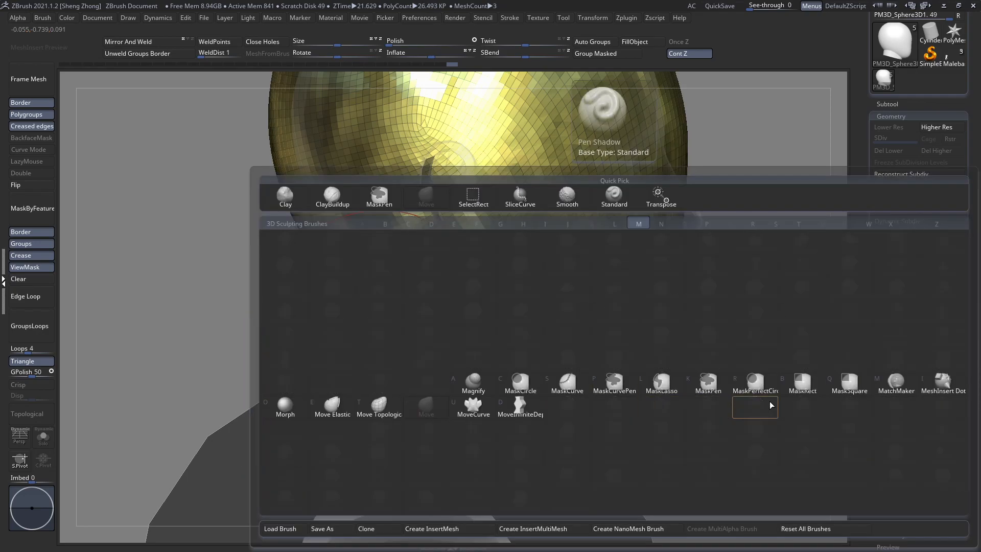
pyautogui.press('p')
pyautogui.click(816, 425)
pyautogui.keyDown('ctrl'); pyautogui.moveTo(678, 424); pyautogui.dragTo(489, 376); pyautogui.keyUp('ctrl')
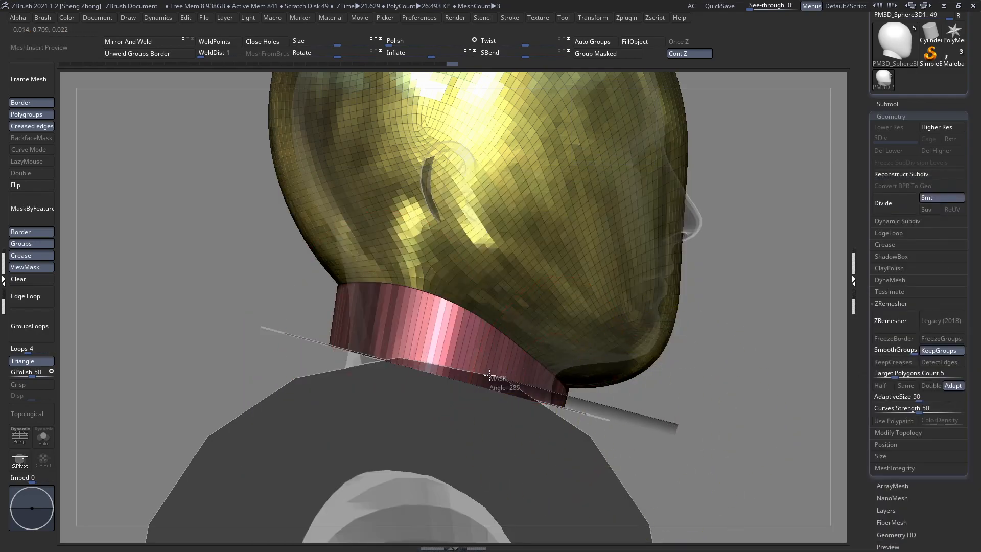
pyautogui.keyDown('ctrl'); pyautogui.moveTo(170, 291); pyautogui.dragTo(170, 292); pyautogui.keyUp('ctrl')
# Reshape the chin's underside and the unmasked front of the collar with the Move brush from side and angled views
pyautogui.keyDown('ctrl'); pyautogui.moveTo(409, 321); pyautogui.dragTo(339, 322, button='right'); pyautogui.keyUp('ctrl')
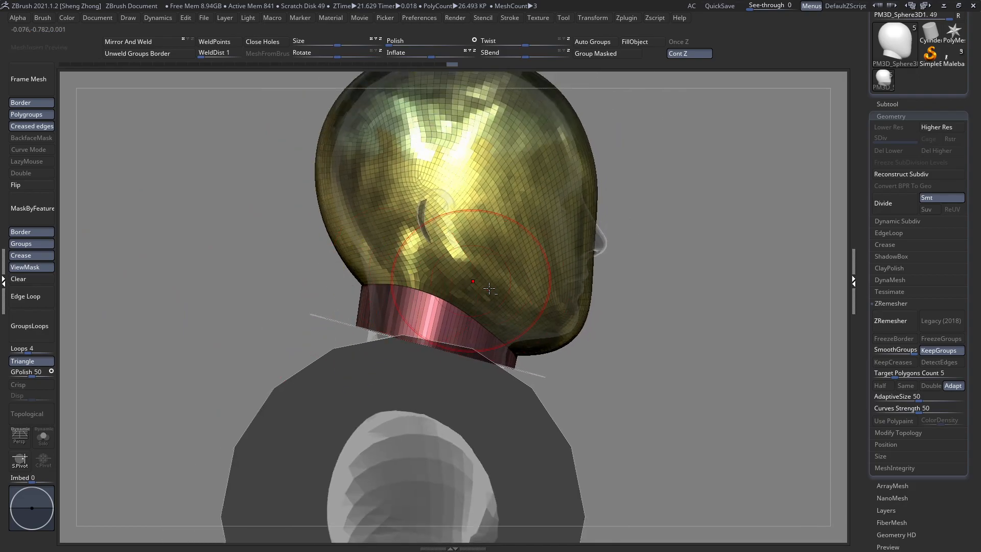
pyautogui.keyDown('alt'); pyautogui.moveTo(489, 288); pyautogui.dragTo(423, 315, button='right'); pyautogui.keyUp('alt')
pyautogui.press('space')
pyautogui.moveTo(441, 253); pyautogui.dragTo(449, 253)
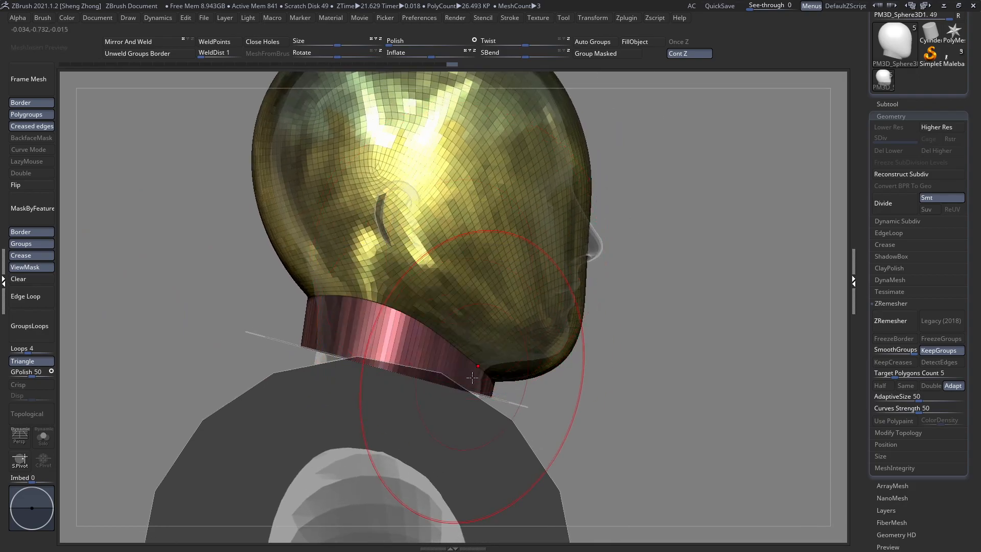
pyautogui.moveTo(497, 382); pyautogui.dragTo(476, 384, button='right')
pyautogui.press('space')
pyautogui.moveTo(478, 344); pyautogui.dragTo(486, 344)
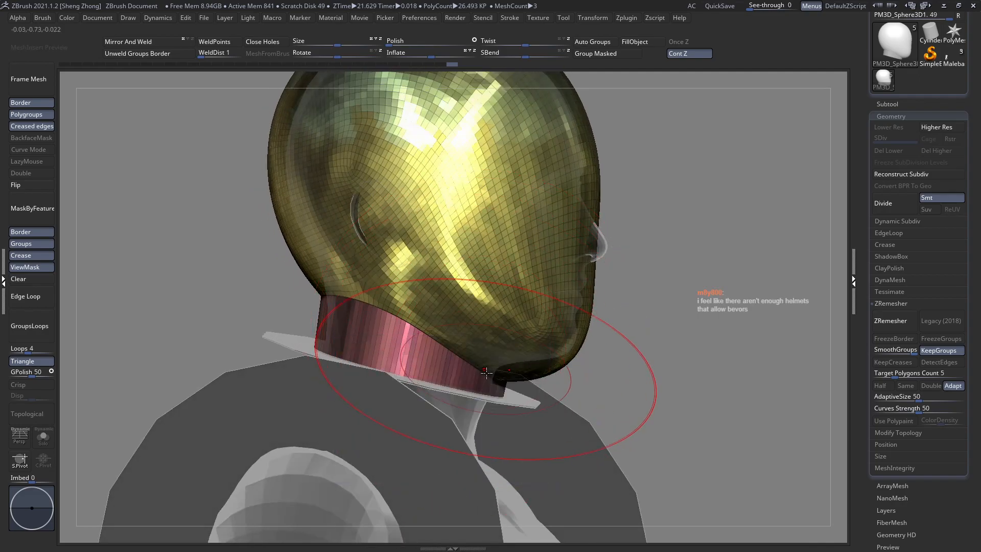
pyautogui.moveTo(486, 372); pyautogui.dragTo(493, 343, button='right')
pyautogui.press('space')
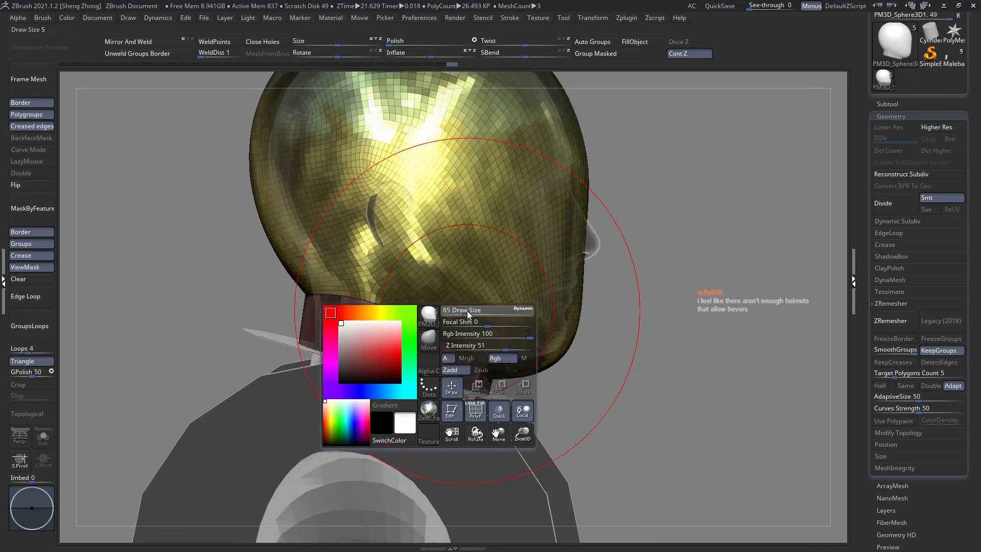
pyautogui.moveTo(467, 311); pyautogui.dragTo(466, 328)
pyautogui.keyDown('shift'); pyautogui.moveTo(467, 376); pyautogui.dragTo(471, 369, button='right'); pyautogui.keyUp('shift')
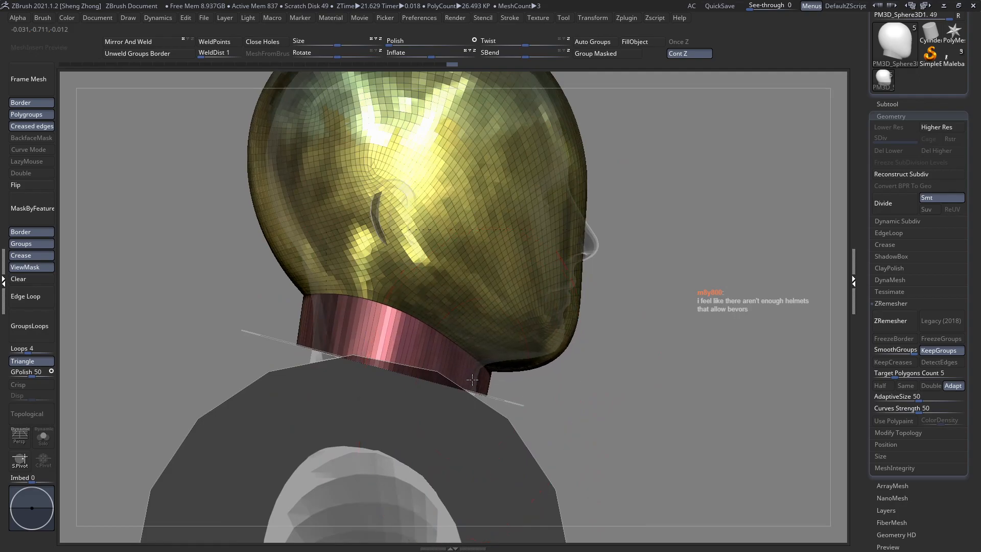
pyautogui.keyDown('alt'); pyautogui.moveTo(491, 353); pyautogui.dragTo(494, 383, button='right'); pyautogui.keyUp('alt')
# Adjust the helmet's side contours around the ears, jaw and crown from front and back views with the Move brush
pyautogui.moveTo(411, 335)
pyautogui.mouseDown(button='right')
pyautogui.moveTo(434, 341)
pyautogui.moveTo(424, 338)
pyautogui.moveTo(471, 329)
pyautogui.moveTo(437, 355)
pyautogui.moveTo(408, 331)
pyautogui.moveTo(438, 334)
pyautogui.moveTo(439, 359)
pyautogui.mouseUp(button='right')
pyautogui.press('space')
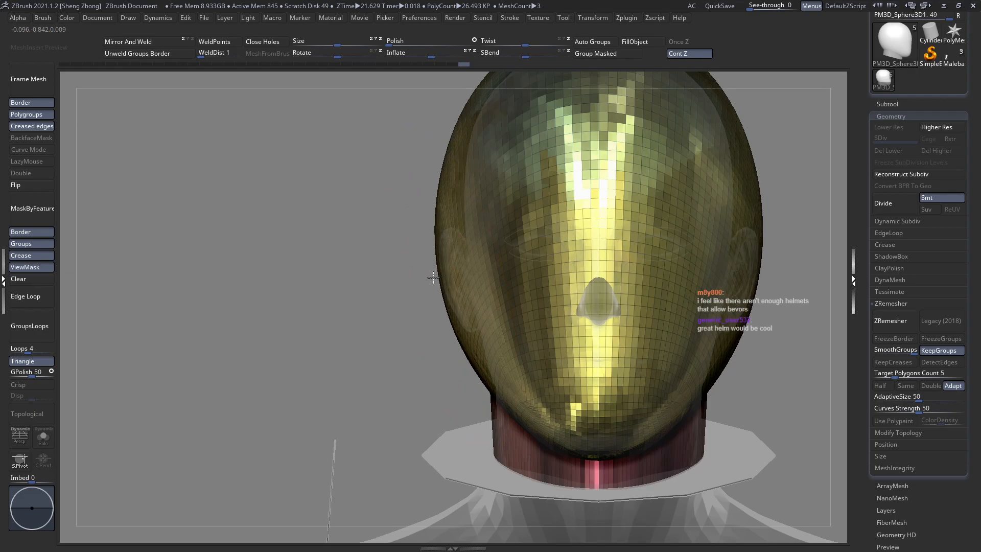
pyautogui.keyDown('ctrl'); pyautogui.moveTo(432, 279); pyautogui.dragTo(504, 284, button='right'); pyautogui.keyUp('ctrl')
pyautogui.moveTo(407, 304)
pyautogui.keyDown('alt'); pyautogui.mouseDown(button='right')
pyautogui.moveTo(487, 389)
pyautogui.moveTo(428, 346)
pyautogui.moveTo(383, 291)
pyautogui.moveTo(355, 298)
pyautogui.moveTo(399, 303)
pyautogui.moveTo(366, 300)
pyautogui.moveTo(350, 311)
pyautogui.moveTo(452, 320)
pyautogui.moveTo(423, 309)
pyautogui.mouseUp(button='right'); pyautogui.keyUp('alt')
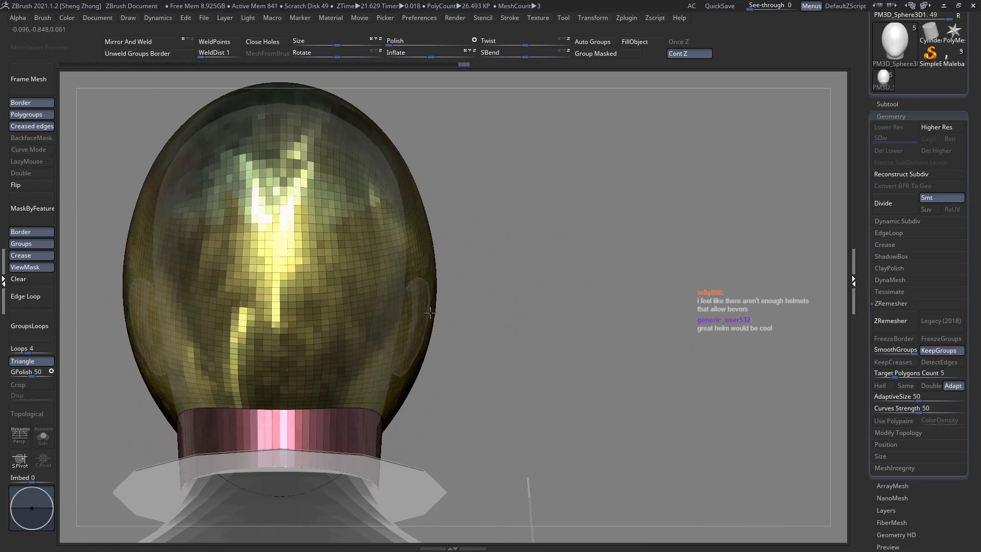
pyautogui.press('space')
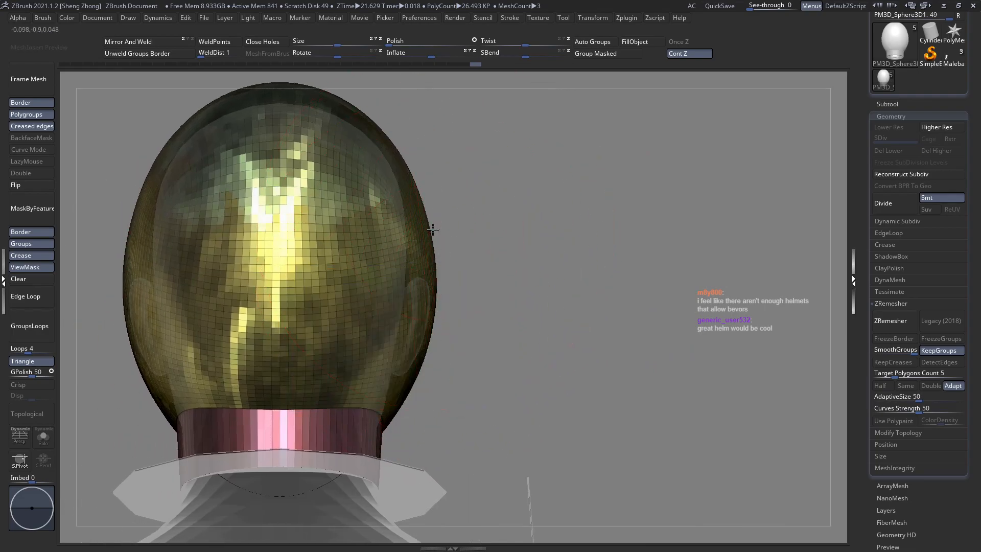
pyautogui.moveTo(438, 229); pyautogui.dragTo(324, 225, button='right')
pyautogui.rightClick(333, 221)
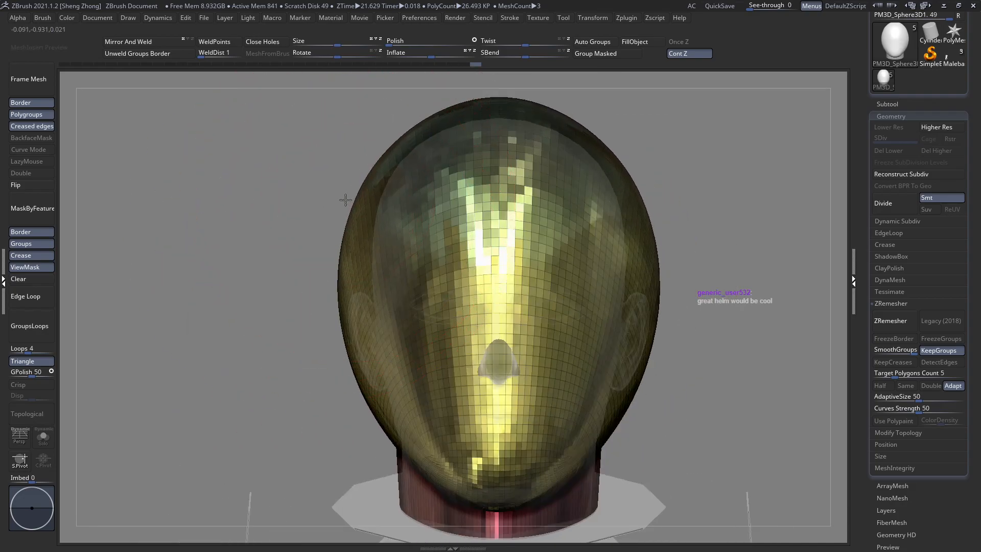
pyautogui.keyDown('ctrl'); pyautogui.moveTo(345, 199); pyautogui.dragTo(352, 148, button='right'); pyautogui.keyUp('ctrl')
pyautogui.keyDown('ctrl'); pyautogui.moveTo(409, 184); pyautogui.dragTo(424, 217, button='right'); pyautogui.keyUp('ctrl')
pyautogui.press('space')
pyautogui.moveTo(429, 221); pyautogui.dragTo(446, 226)
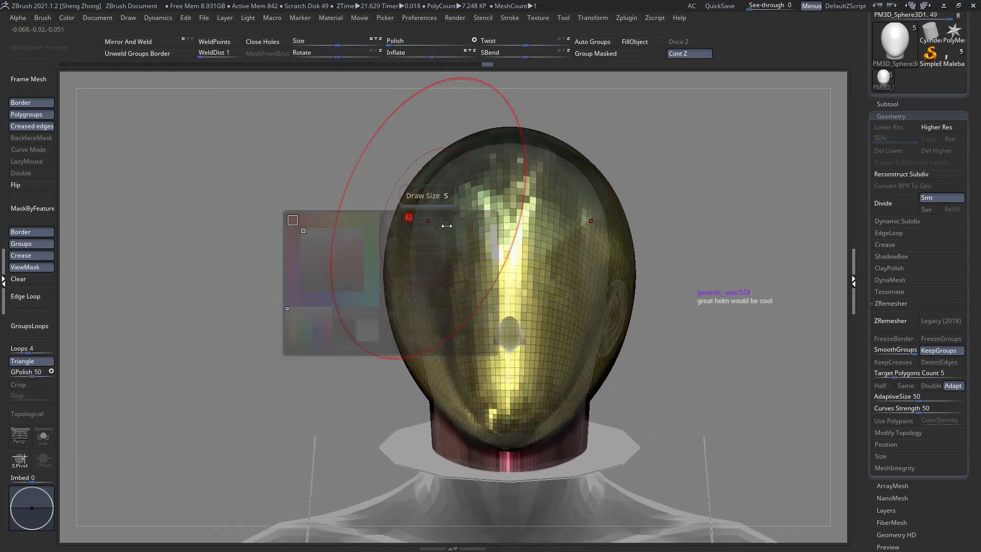
# Clear the mask in side view and isolate the collar's polygroup
pyautogui.moveTo(447, 226); pyautogui.dragTo(497, 243, button='right')
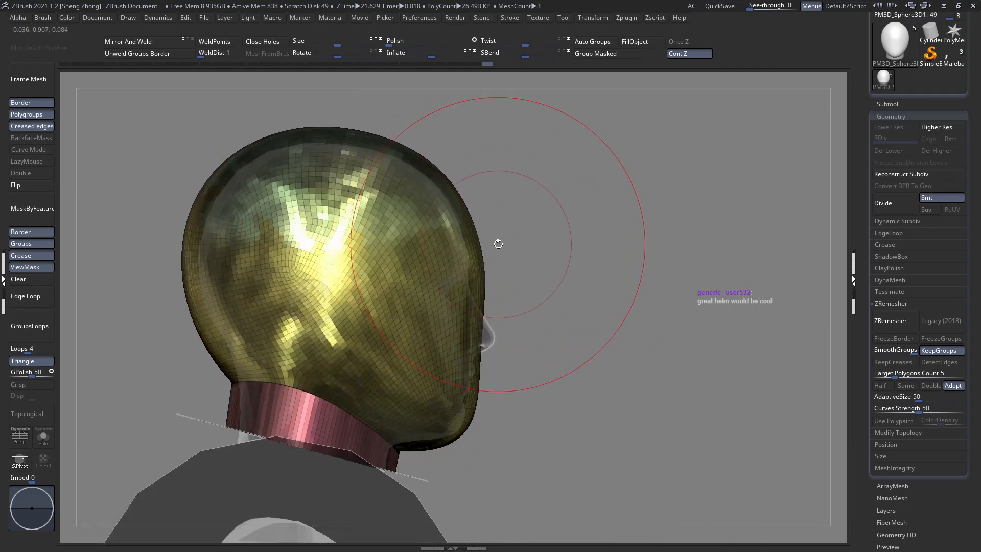
pyautogui.keyDown('alt'); pyautogui.moveTo(507, 298); pyautogui.dragTo(609, 237, button='right'); pyautogui.keyUp('alt')
pyautogui.keyDown('ctrl'); pyautogui.moveTo(420, 289); pyautogui.dragTo(343, 311, button='right'); pyautogui.keyUp('ctrl')
pyautogui.click(19, 280)
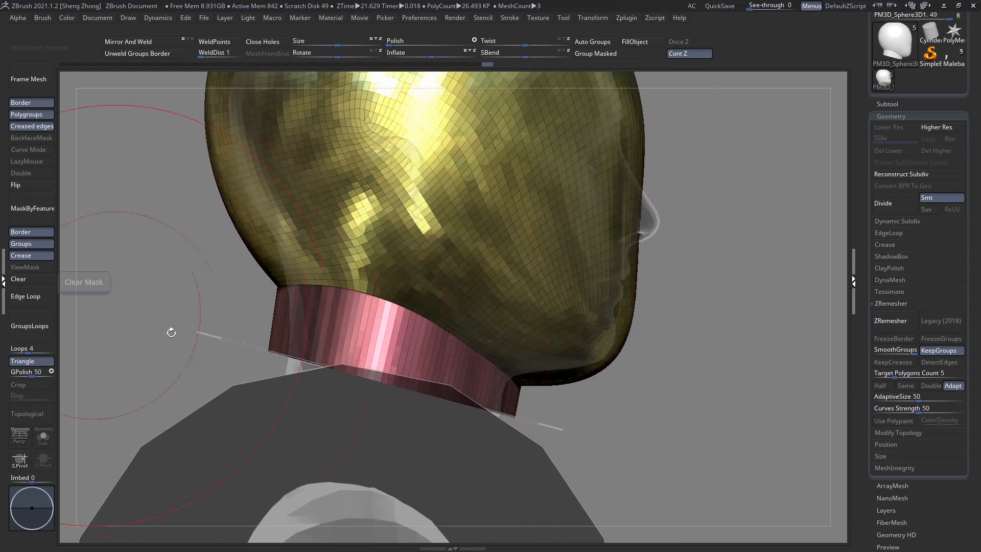
pyautogui.moveTo(347, 353)
pyautogui.keyDown('alt'); pyautogui.mouseDown(button='right')
pyautogui.moveTo(372, 346)
pyautogui.moveTo(384, 366)
pyautogui.mouseUp(button='right'); pyautogui.keyUp('alt')
pyautogui.keyDown('ctrl'); pyautogui.keyDown('shift'); pyautogui.click(384, 348); pyautogui.keyUp('shift'); pyautogui.keyUp('ctrl')
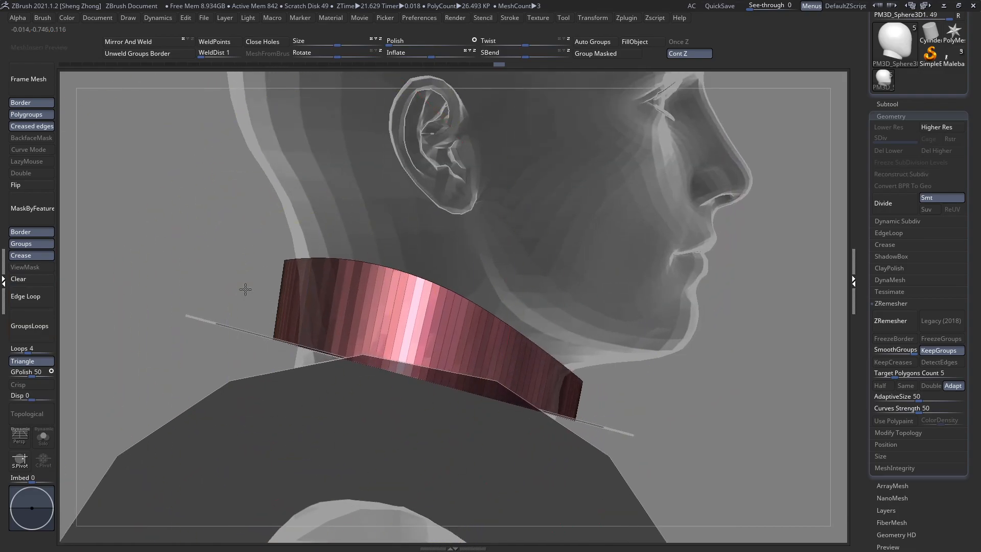
# Try to clip the collar's upper edge into a smooth curve in side view
pyautogui.rightClick(245, 289)
pyautogui.click(212, 320)
pyautogui.click(792, 453)
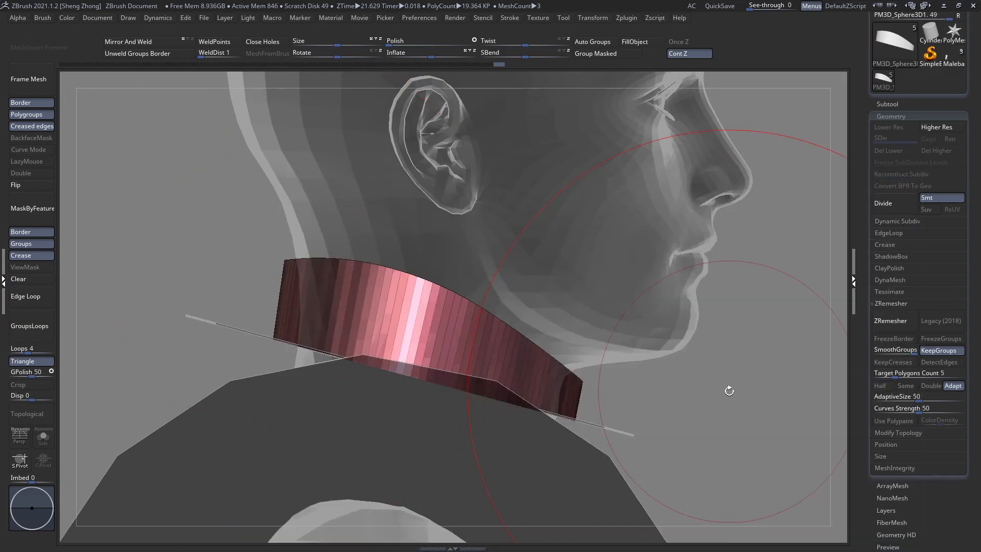
pyautogui.keyDown('ctrl'); pyautogui.keyDown('shift'); pyautogui.moveTo(263, 263); pyautogui.dragTo(378, 273); pyautogui.keyUp('shift'); pyautogui.keyUp('ctrl')
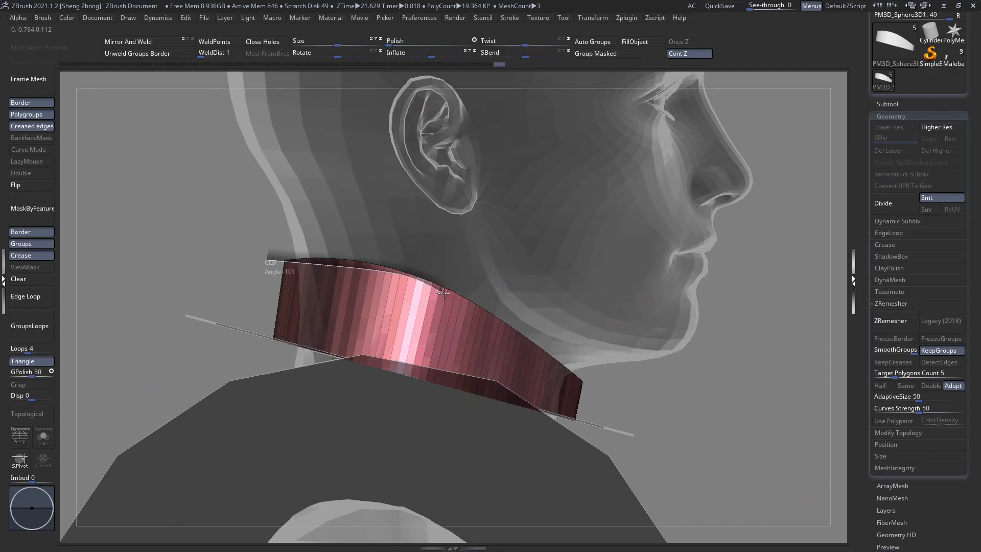
pyautogui.keyDown('ctrl'); pyautogui.keyDown('shift'); pyautogui.moveTo(532, 332); pyautogui.dragTo(521, 333); pyautogui.keyUp('shift'); pyautogui.keyUp('ctrl')
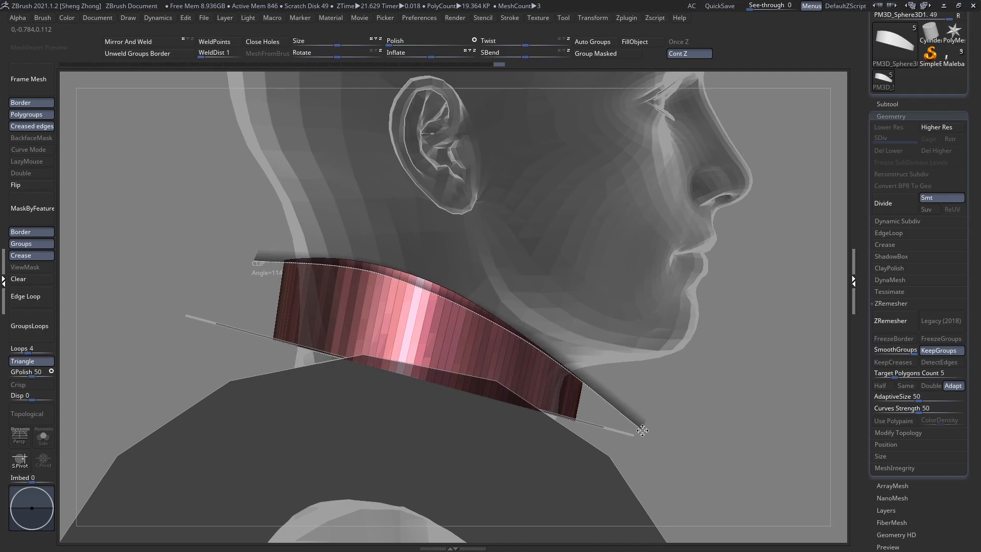
pyautogui.keyDown('ctrl'); pyautogui.keyDown('shift'); pyautogui.moveTo(643, 429); pyautogui.dragTo(643, 430); pyautogui.keyUp('shift'); pyautogui.keyUp('ctrl')
pyautogui.keyDown('ctrl'); pyautogui.keyDown('shift'); pyautogui.click(690, 390); pyautogui.keyUp('shift'); pyautogui.keyUp('ctrl')
pyautogui.keyDown('ctrl'); pyautogui.keyDown('shift'); pyautogui.click(516, 353); pyautogui.keyUp('shift'); pyautogui.keyUp('ctrl')
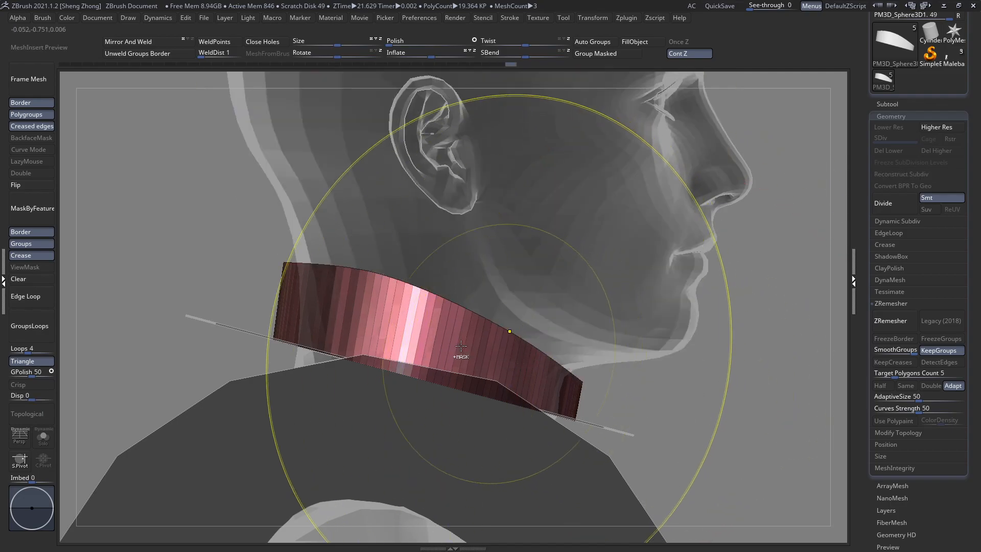
# Clip the collar's upper edge with a smooth curve running from the nape down past the throat
pyautogui.keyDown('ctrl'); pyautogui.keyDown('shift'); pyautogui.moveTo(285, 270); pyautogui.dragTo(341, 275); pyautogui.keyUp('shift'); pyautogui.keyUp('ctrl')
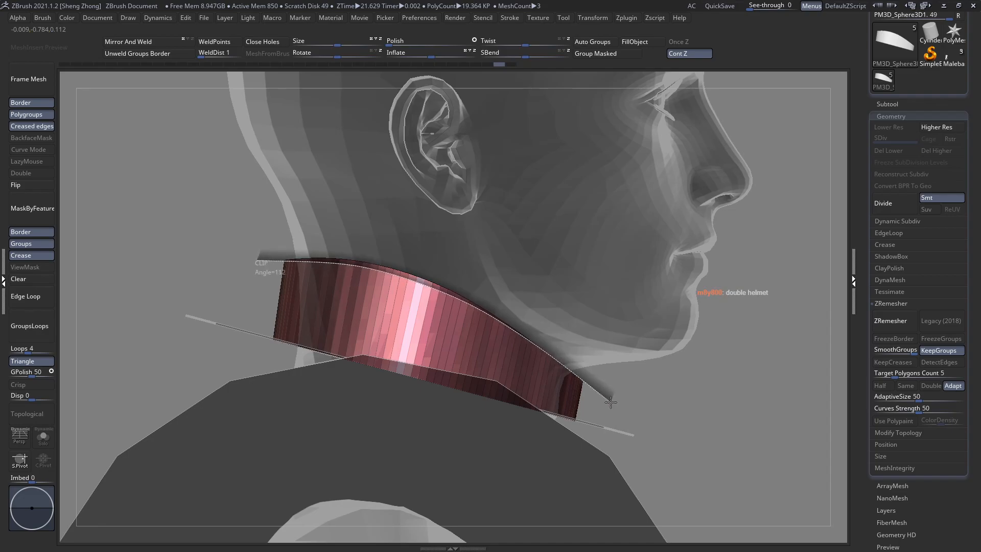
pyautogui.keyDown('ctrl'); pyautogui.keyDown('shift'); pyautogui.moveTo(610, 402); pyautogui.dragTo(607, 400); pyautogui.keyUp('shift'); pyautogui.keyUp('ctrl')
pyautogui.keyDown('ctrl'); pyautogui.keyDown('shift'); pyautogui.click(661, 392); pyautogui.keyUp('shift'); pyautogui.keyUp('ctrl')
# Mask the collar, unhide the helmet shell and smooth the unmasked shell with the Polish deformation
pyautogui.keyDown('ctrl'); pyautogui.moveTo(657, 389); pyautogui.dragTo(367, 337, button='right'); pyautogui.keyUp('ctrl')
pyautogui.keyDown('ctrl'); pyautogui.keyDown('shift'); pyautogui.click(408, 373); pyautogui.keyUp('shift'); pyautogui.keyUp('ctrl')
pyautogui.keyDown('ctrl'); pyautogui.click(622, 417); pyautogui.keyUp('ctrl')
pyautogui.keyDown('ctrl'); pyautogui.keyDown('shift'); pyautogui.click(609, 424); pyautogui.keyUp('shift'); pyautogui.keyUp('ctrl')
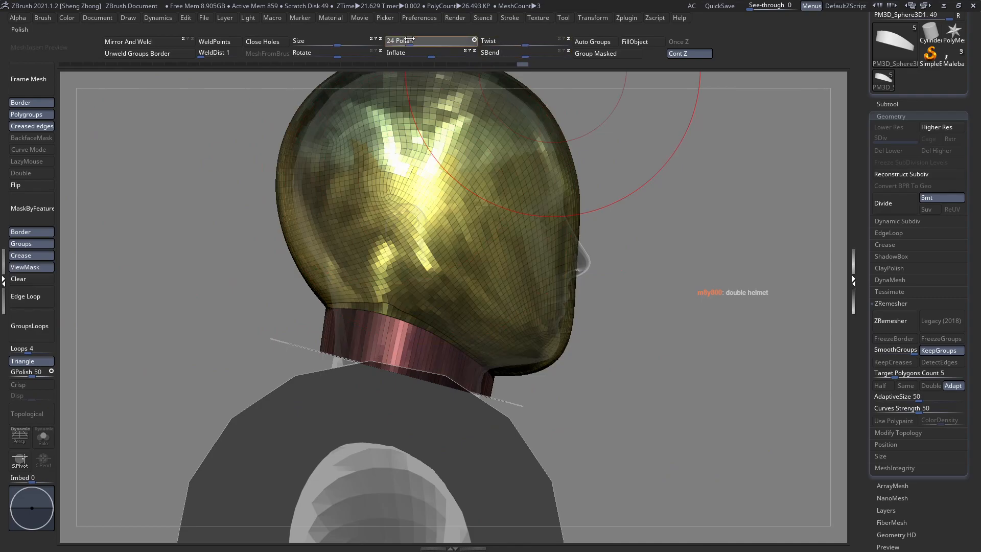
pyautogui.moveTo(408, 39); pyautogui.dragTo(425, 44)
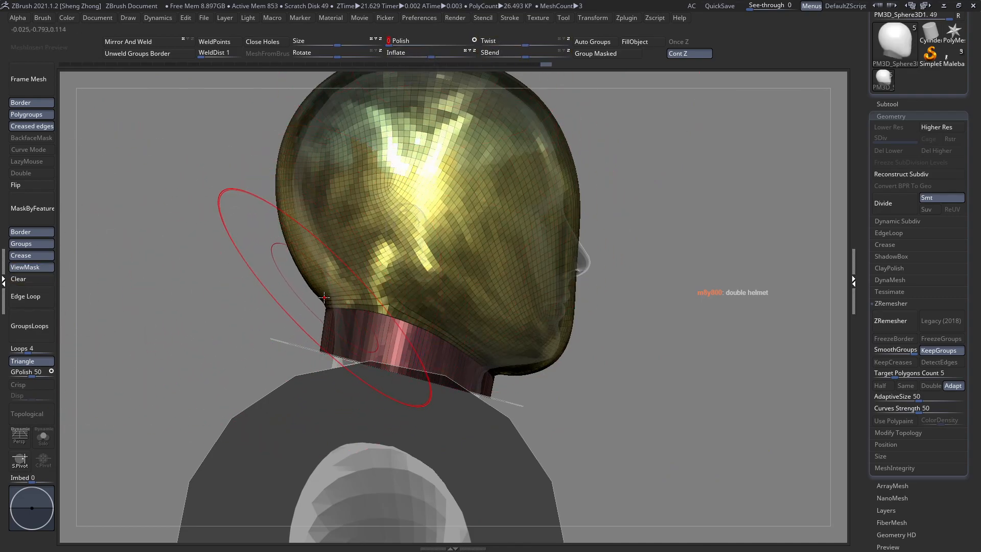
# Pull the lower back of the helmet inward above the collar with the Move brush and smooth the nape
pyautogui.moveTo(322, 305); pyautogui.dragTo(346, 269)
pyautogui.moveTo(390, 374)
pyautogui.mouseDown(button='right')
pyautogui.moveTo(444, 348)
pyautogui.moveTo(439, 334)
pyautogui.mouseUp(button='right')
pyautogui.moveTo(352, 298); pyautogui.dragTo(289, 307, button='right')
pyautogui.press('space')
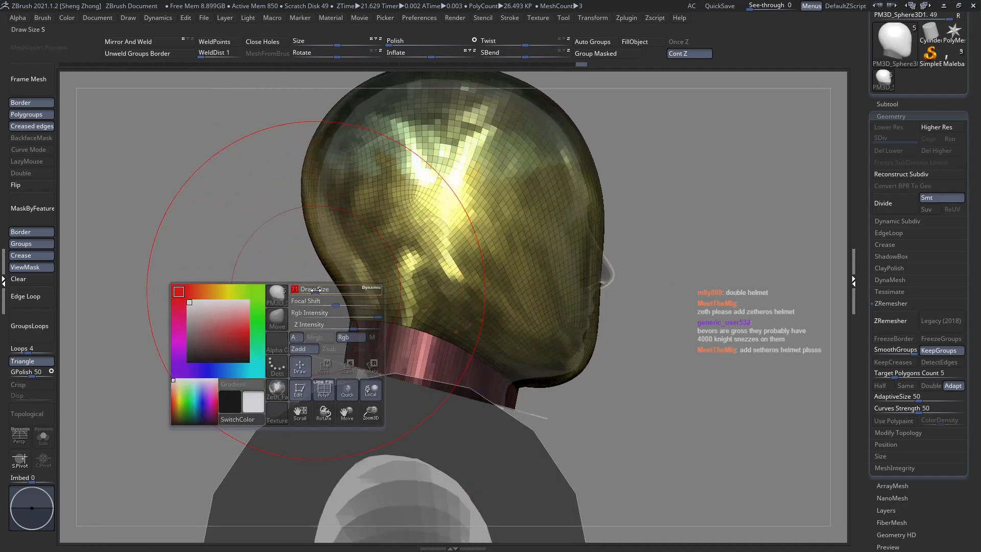
pyautogui.keyDown('shift'); pyautogui.moveTo(344, 308); pyautogui.dragTo(344, 255); pyautogui.keyUp('shift')
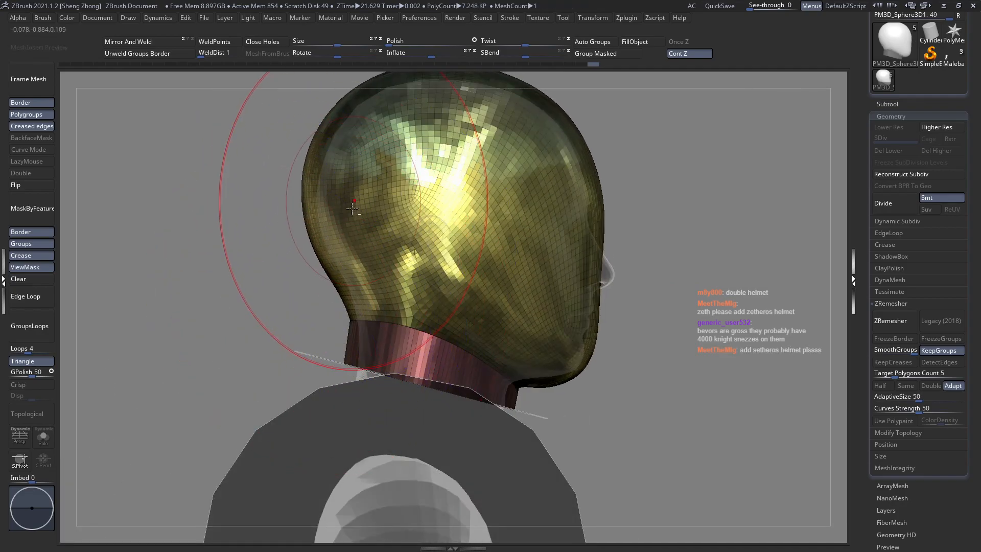
# Refine the forehead and rounded back of the helmet from the opposite side with the Move brush
pyautogui.keyDown('alt'); pyautogui.moveTo(352, 215); pyautogui.dragTo(347, 318, button='right'); pyautogui.keyUp('alt')
pyautogui.moveTo(364, 229); pyautogui.dragTo(460, 288, button='right')
pyautogui.moveTo(476, 286); pyautogui.dragTo(482, 290)
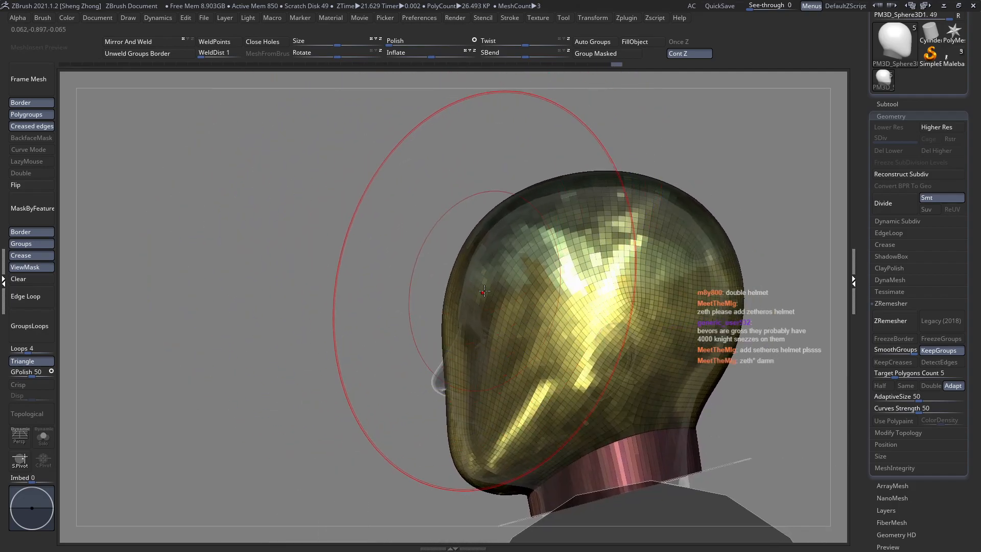
pyautogui.moveTo(485, 291); pyautogui.dragTo(504, 271, button='right')
pyautogui.moveTo(554, 187); pyautogui.dragTo(423, 256, button='right')
pyautogui.press('space')
pyautogui.moveTo(595, 254); pyautogui.dragTo(591, 254)
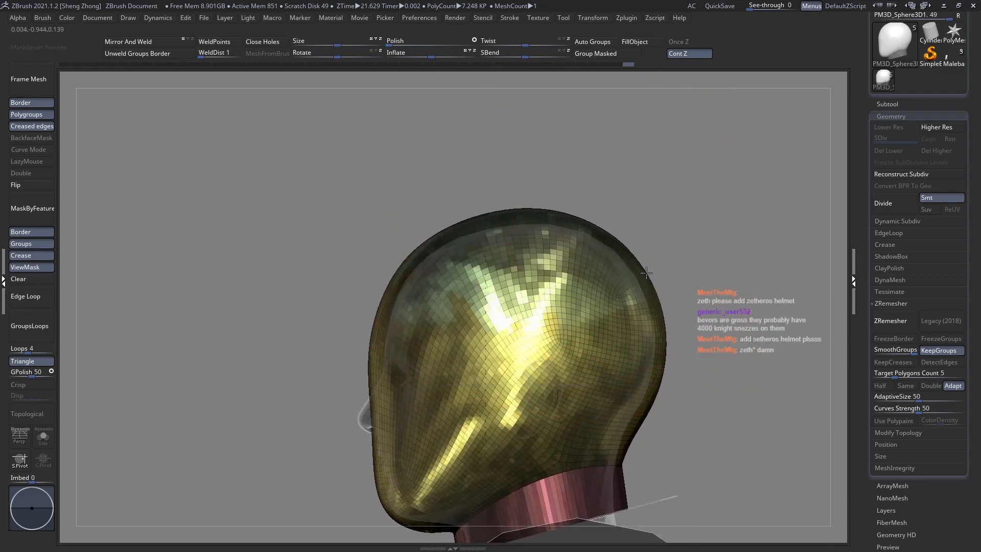
pyautogui.press('space')
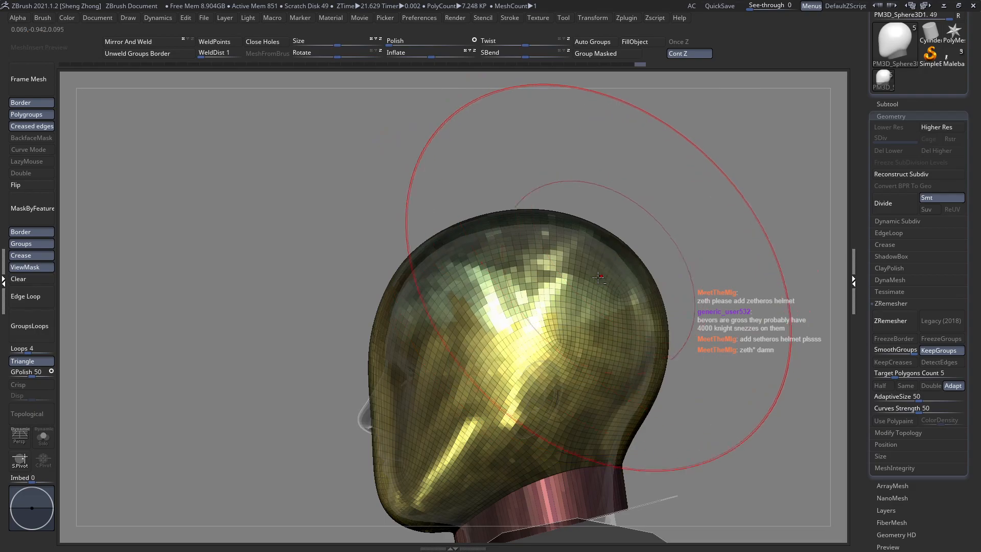
# Adjust the helmet's crown and front profile in side view with the Move brush
pyautogui.keyDown('alt'); pyautogui.moveTo(598, 278); pyautogui.dragTo(589, 239, button='right'); pyautogui.keyUp('alt')
pyautogui.press('space')
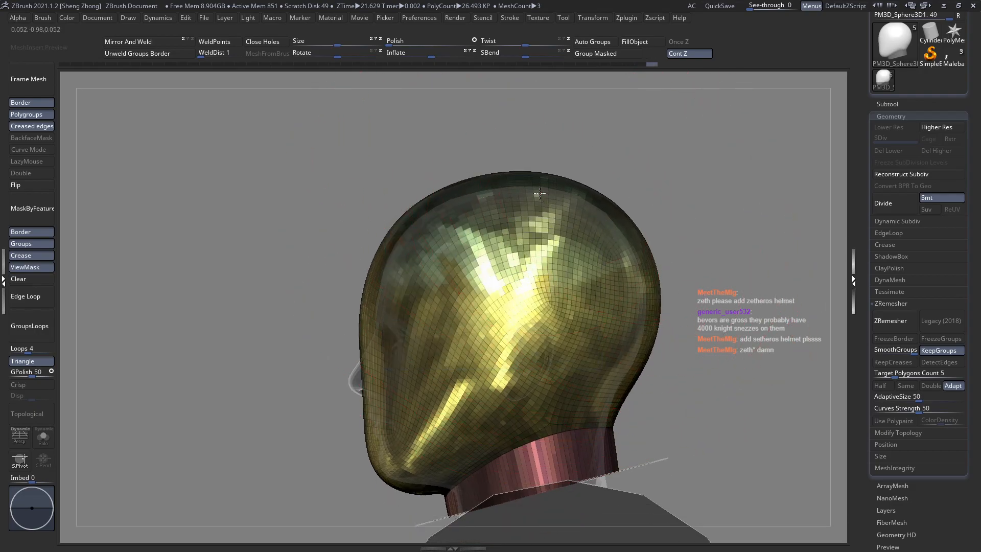
pyautogui.moveTo(540, 193); pyautogui.dragTo(539, 190)
pyautogui.moveTo(360, 337); pyautogui.dragTo(366, 338)
pyautogui.keyDown('alt'); pyautogui.moveTo(434, 355); pyautogui.dragTo(461, 294, button='right'); pyautogui.keyUp('alt')
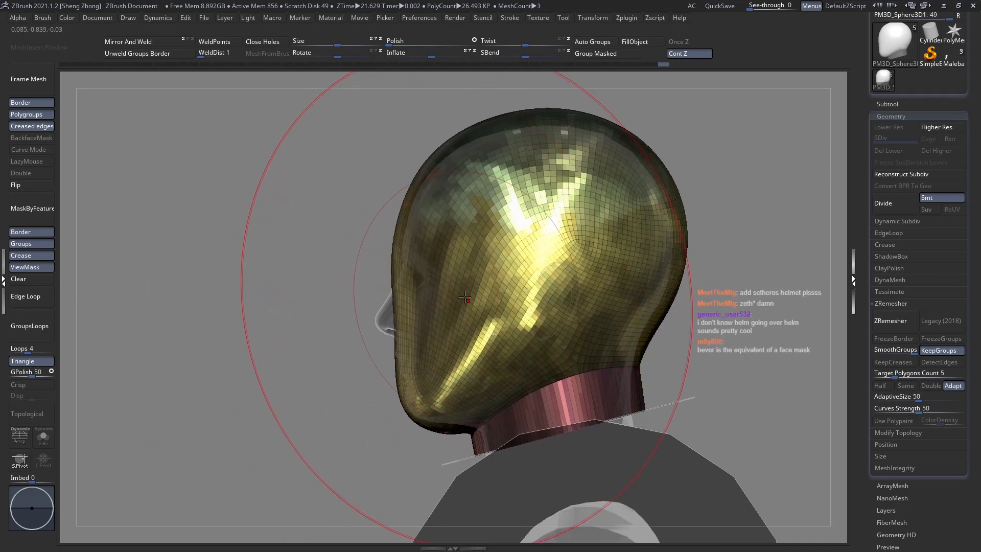
# Clear the helmet's existing mask and mask only the neck polygroup, leaving the whole mesh visible
pyautogui.click(29, 281)
pyautogui.keyDown('alt'); pyautogui.moveTo(399, 324); pyautogui.dragTo(477, 296, button='right'); pyautogui.keyUp('alt')
pyautogui.keyDown('alt'); pyautogui.moveTo(349, 287); pyautogui.dragTo(390, 308, button='right'); pyautogui.keyUp('alt')
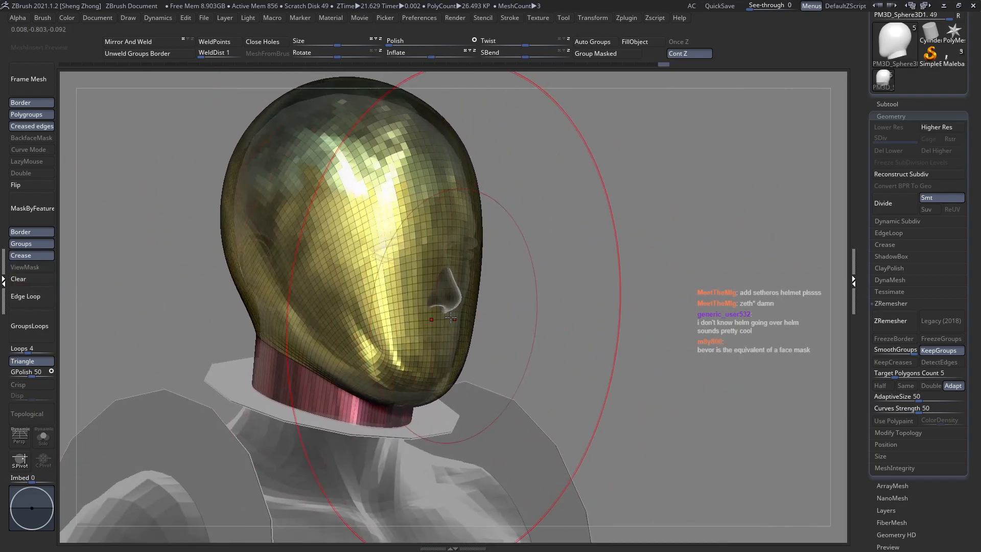
pyautogui.keyDown('ctrl'); pyautogui.keyDown('shift'); pyautogui.click(427, 306); pyautogui.keyUp('shift'); pyautogui.keyUp('ctrl')
pyautogui.keyDown('ctrl'); pyautogui.keyDown('shift'); pyautogui.moveTo(634, 305); pyautogui.dragTo(651, 315); pyautogui.keyUp('shift'); pyautogui.keyUp('ctrl')
pyautogui.keyDown('ctrl'); pyautogui.click(652, 315); pyautogui.keyUp('ctrl')
pyautogui.keyDown('ctrl'); pyautogui.keyDown('shift'); pyautogui.click(645, 317); pyautogui.keyUp('shift'); pyautogui.keyUp('ctrl')
pyautogui.keyDown('shift'); pyautogui.moveTo(589, 325); pyautogui.dragTo(511, 327, button='right'); pyautogui.keyUp('shift')
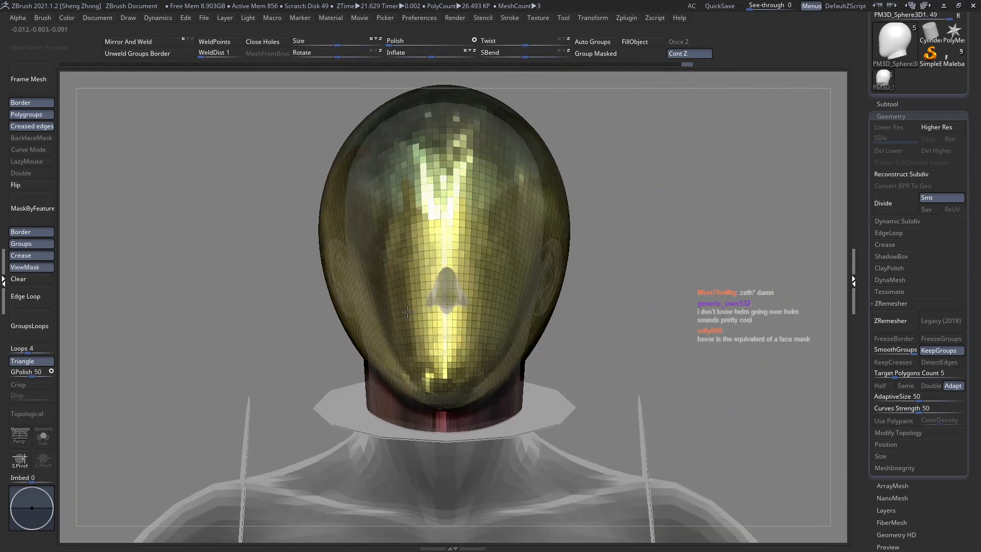
# Refine the helmet's chin and lower face with the Move brush, adjusting the brush size to fit
pyautogui.moveTo(482, 404); pyautogui.dragTo(488, 373)
pyautogui.press('s')
pyautogui.moveTo(494, 338); pyautogui.dragTo(492, 339)
pyautogui.moveTo(462, 365)
pyautogui.mouseDown(button='right')
pyautogui.moveTo(489, 376)
pyautogui.moveTo(480, 422)
pyautogui.mouseUp(button='right')
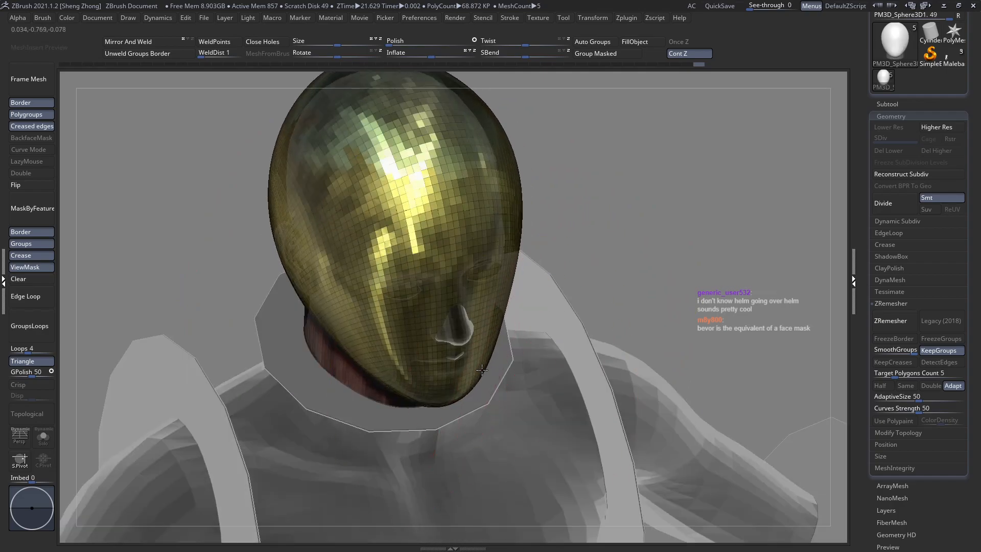
pyautogui.moveTo(484, 371)
pyautogui.mouseDown(button='right')
pyautogui.moveTo(468, 357)
pyautogui.moveTo(425, 355)
pyautogui.mouseUp(button='right')
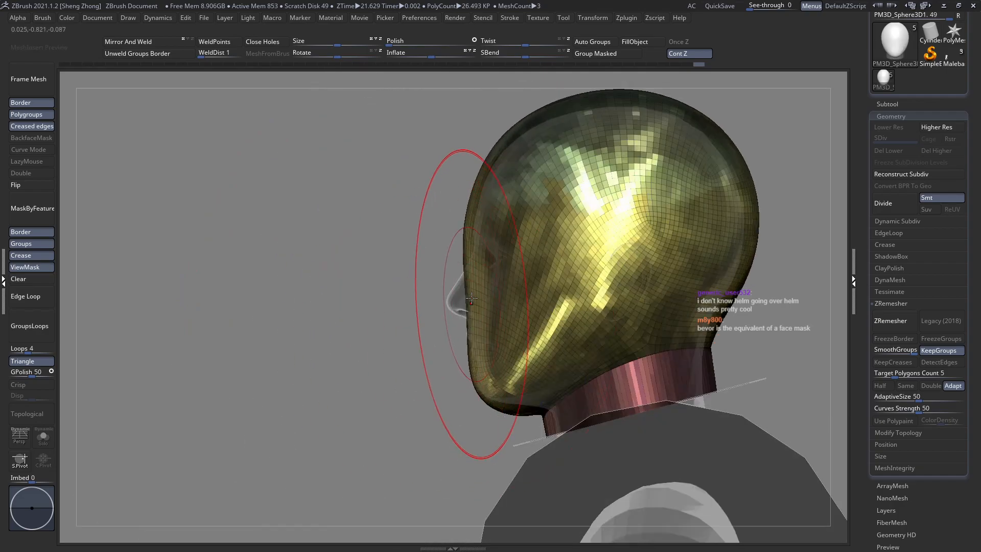
pyautogui.press('s')
pyautogui.press('s')
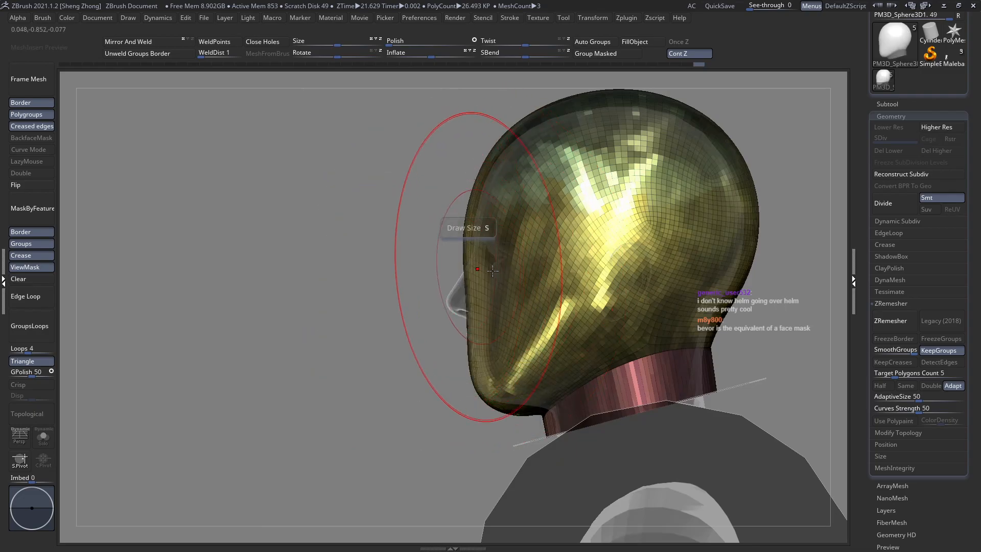
pyautogui.moveTo(506, 206)
pyautogui.keyDown('alt'); pyautogui.mouseDown(button='right')
pyautogui.moveTo(485, 285)
pyautogui.moveTo(529, 285)
pyautogui.mouseUp(button='right'); pyautogui.keyUp('alt')
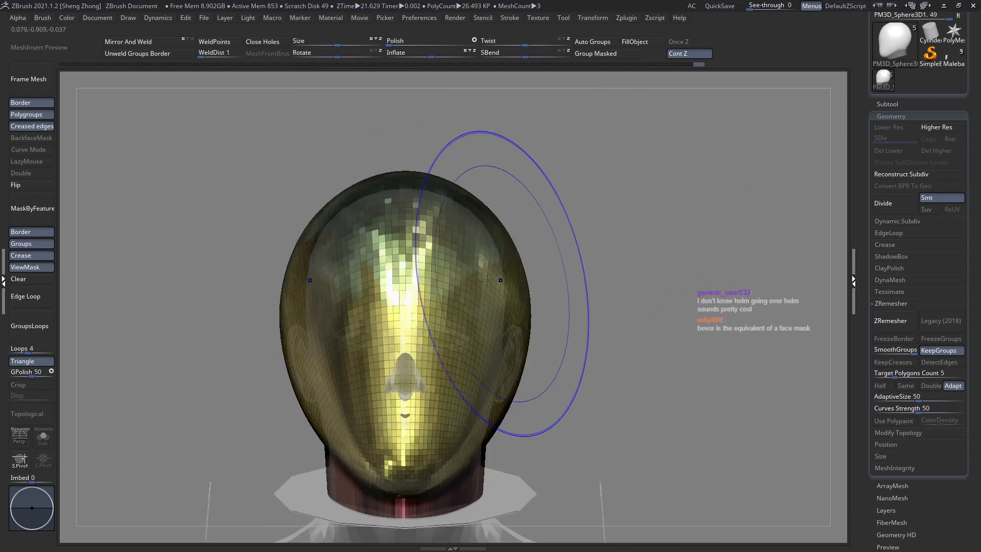
# Clear the helmet's mask and turn off the polygroup wireframe display to check the helmet against the body
pyautogui.click(31, 285)
pyautogui.keyDown('ctrl'); pyautogui.moveTo(366, 344); pyautogui.dragTo(363, 292, button='right'); pyautogui.keyUp('ctrl')
pyautogui.keyDown('alt'); pyautogui.moveTo(425, 336); pyautogui.dragTo(518, 314, button='right'); pyautogui.keyUp('alt')
pyautogui.hotkey('shift', 'f')
pyautogui.keyDown('ctrl'); pyautogui.moveTo(389, 291); pyautogui.dragTo(385, 332, button='right'); pyautogui.keyUp('ctrl')
pyautogui.keyDown('alt'); pyautogui.moveTo(426, 360); pyautogui.dragTo(379, 365, button='right'); pyautogui.keyUp('alt')
pyautogui.hotkey('shift', 'f')
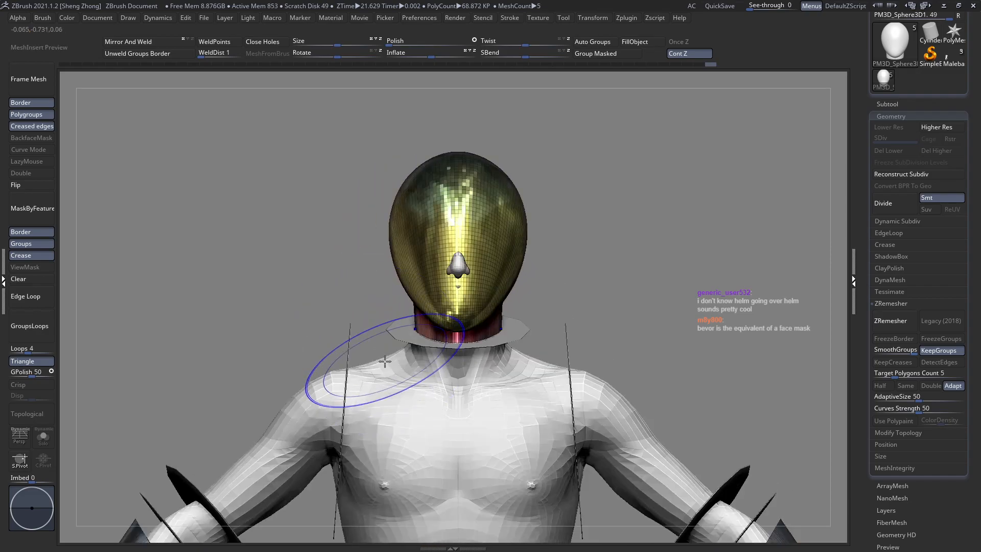
pyautogui.hotkey('shift', 'f')
pyautogui.keyDown('ctrl'); pyautogui.moveTo(464, 401); pyautogui.dragTo(464, 327, button='right'); pyautogui.keyUp('ctrl')
# Append a Sphere3D as a new subtool and make it the active one
pyautogui.click(898, 102)
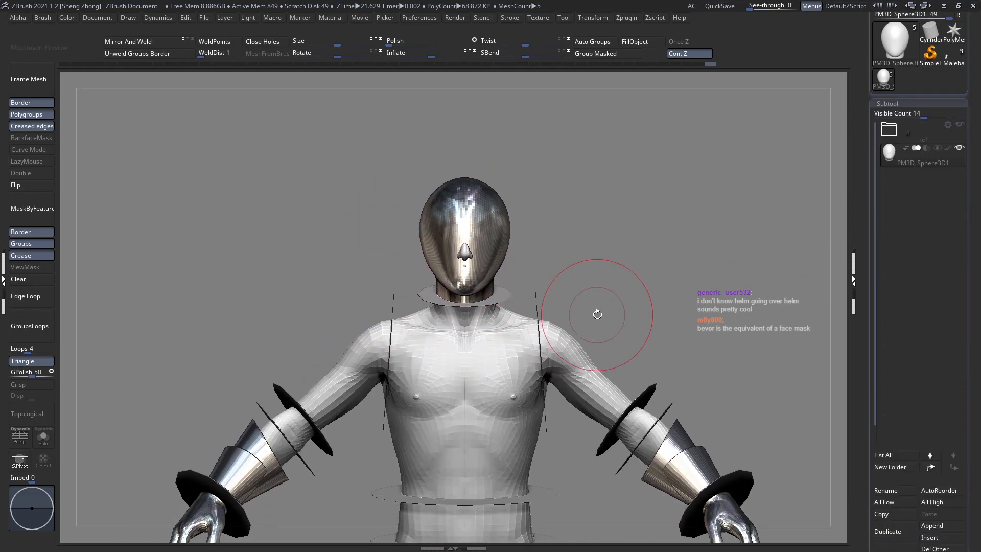
pyautogui.moveTo(596, 311); pyautogui.dragTo(828, 388, button='right')
pyautogui.scroll(-5, 912, 386)
pyautogui.click(914, 385)
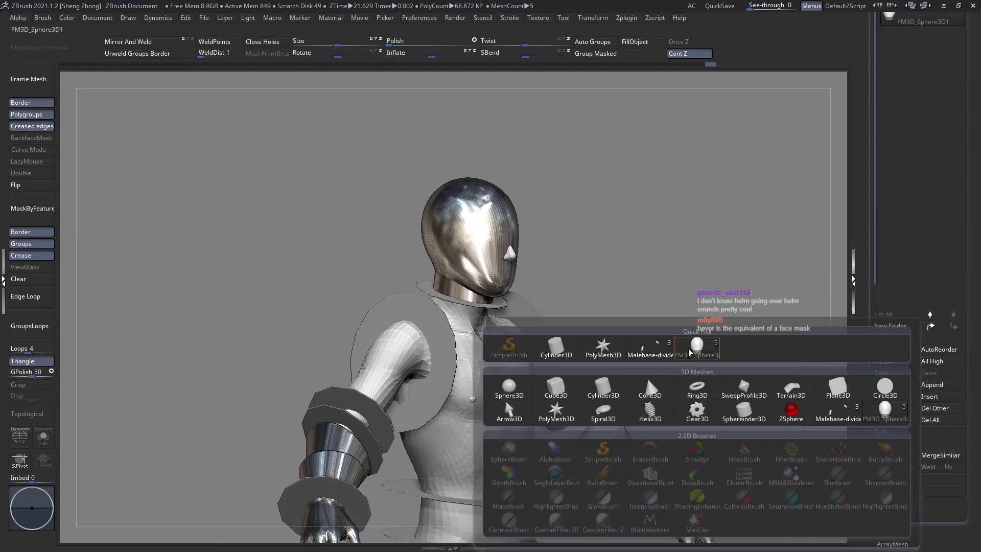
pyautogui.click(515, 397)
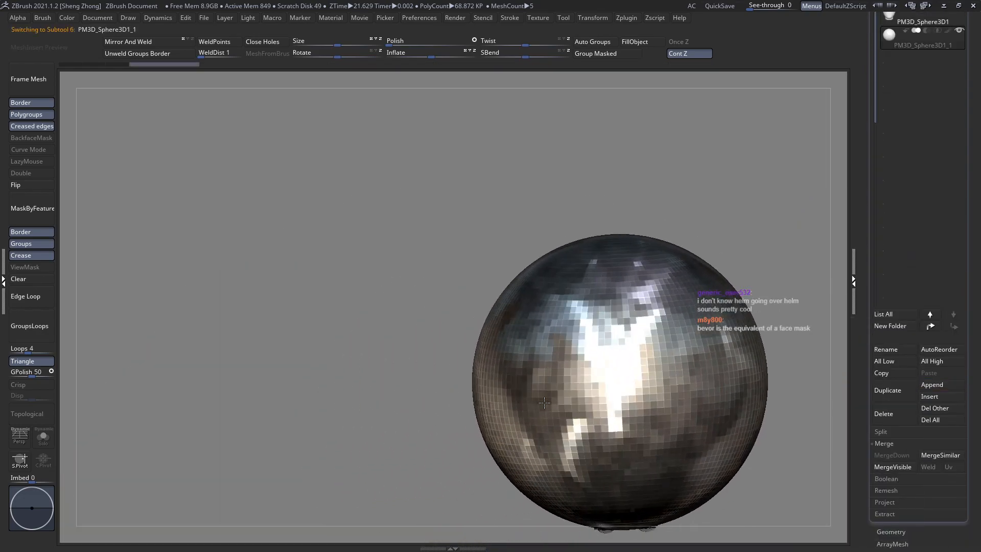
# Scale the new sphere down to torso size with Transpose and move it up over the figure's chest
pyautogui.keyDown('ctrl'); pyautogui.moveTo(608, 396); pyautogui.dragTo(600, 424, button='right'); pyautogui.keyUp('ctrl')
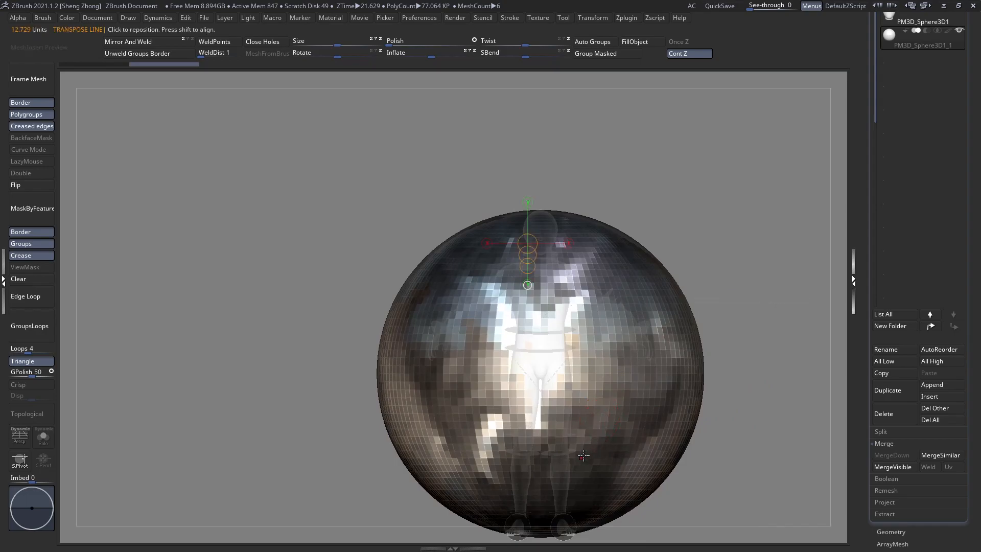
pyautogui.moveTo(583, 455); pyautogui.dragTo(407, 222)
pyautogui.moveTo(470, 369); pyautogui.dragTo(497, 323)
pyautogui.keyDown('ctrl'); pyautogui.moveTo(497, 324); pyautogui.dragTo(518, 396, button='right'); pyautogui.keyUp('ctrl')
pyautogui.press('w')
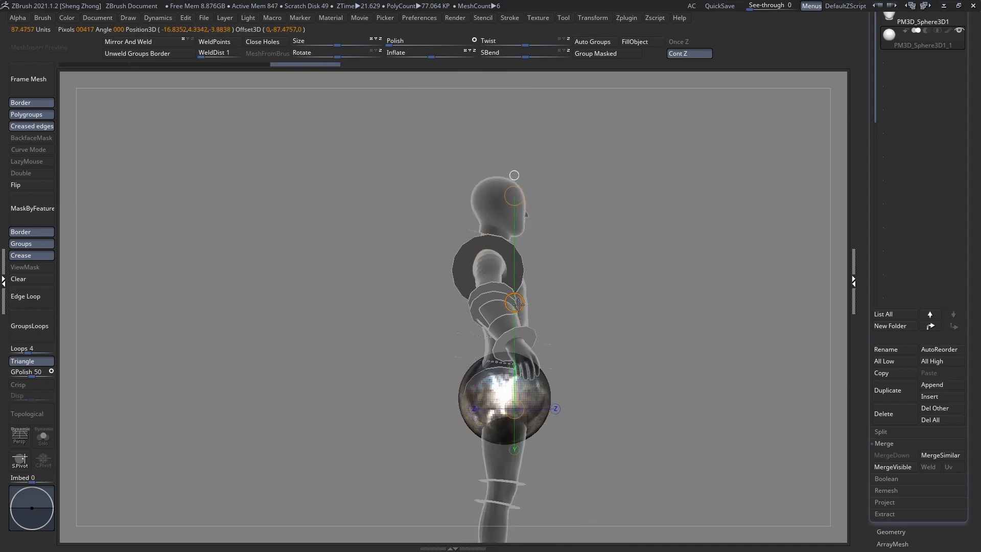
pyautogui.moveTo(517, 281); pyautogui.dragTo(525, 148)
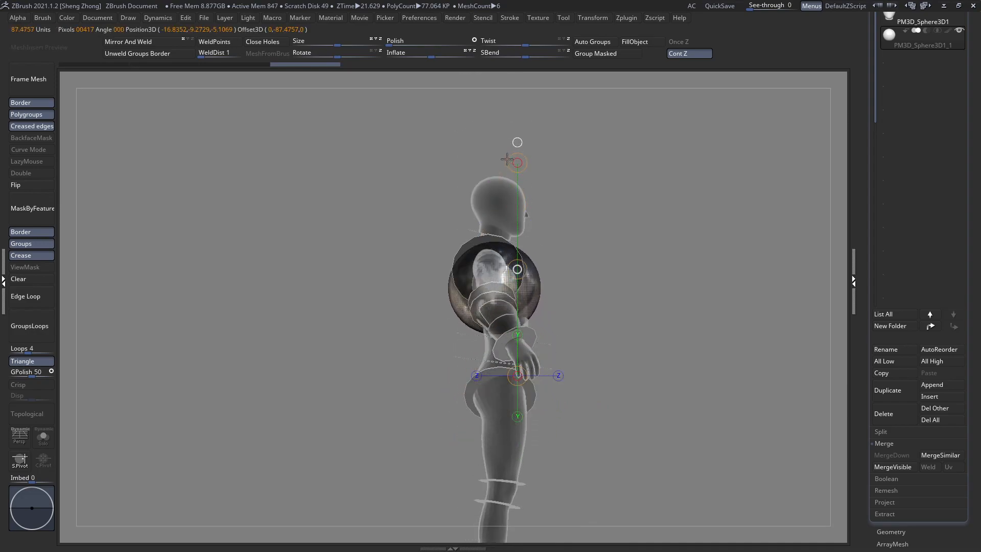
# Squash the chest sphere front to back and narrow it slightly across the chest with Transpose
pyautogui.moveTo(502, 174); pyautogui.dragTo(513, 307, button='right')
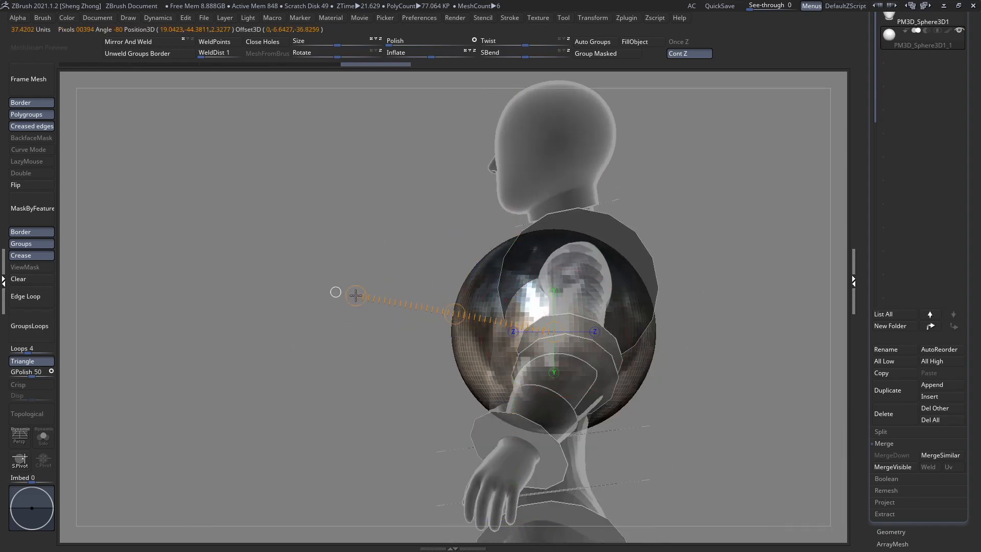
pyautogui.moveTo(349, 304); pyautogui.dragTo(400, 313)
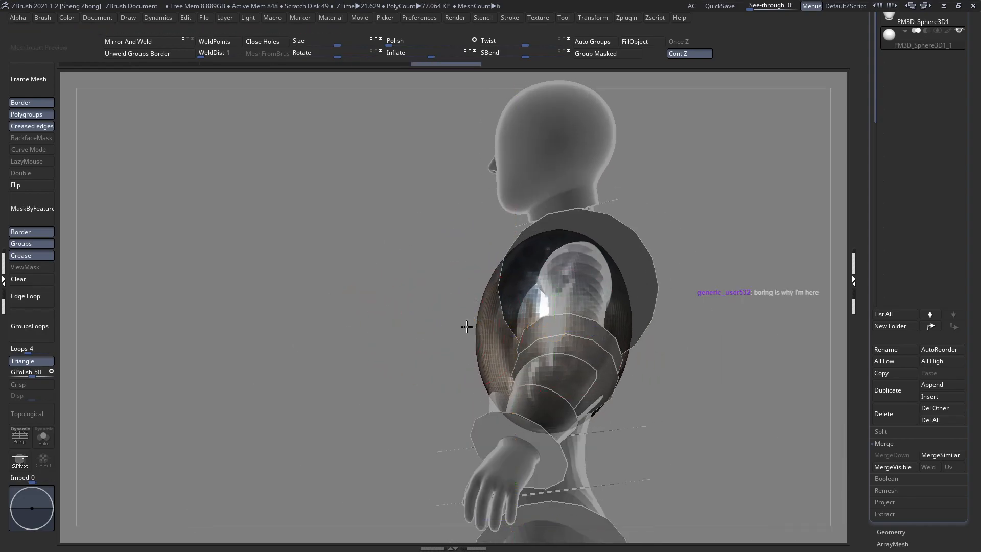
pyautogui.keyDown('shift'); pyautogui.moveTo(467, 326); pyautogui.dragTo(516, 336, button='right'); pyautogui.keyUp('shift')
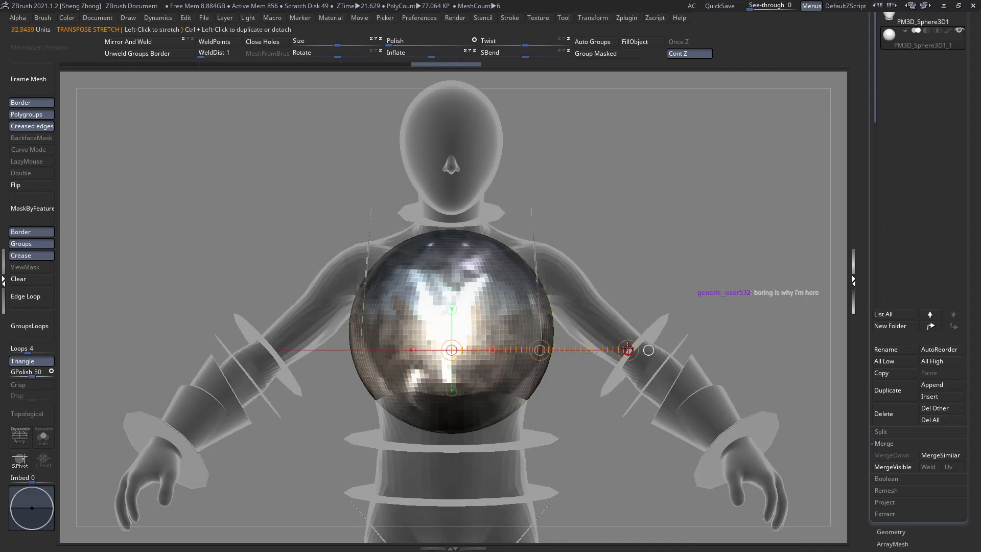
pyautogui.moveTo(628, 350); pyautogui.dragTo(629, 344)
# Pull the lower part of the chest sphere down over the waist with a resized Move brush
pyautogui.moveTo(628, 344)
pyautogui.mouseDown(button='right')
pyautogui.moveTo(411, 299)
pyautogui.moveTo(447, 274)
pyautogui.moveTo(444, 323)
pyautogui.mouseUp(button='right')
pyautogui.press('space')
pyautogui.press('space')
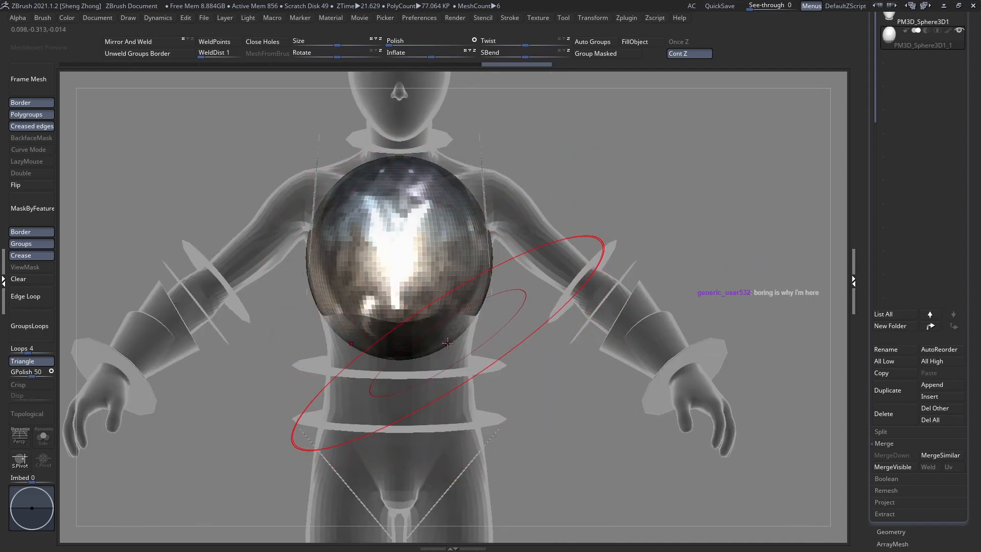
pyautogui.moveTo(448, 343); pyautogui.dragTo(452, 382)
pyautogui.moveTo(451, 314)
pyautogui.mouseDown(button='right')
pyautogui.moveTo(519, 318)
pyautogui.moveTo(458, 359)
pyautogui.moveTo(434, 334)
pyautogui.mouseUp(button='right')
# Raise and widen the upper back of the torso shell toward the shoulders with a large Move brush
pyautogui.rightClick(522, 318)
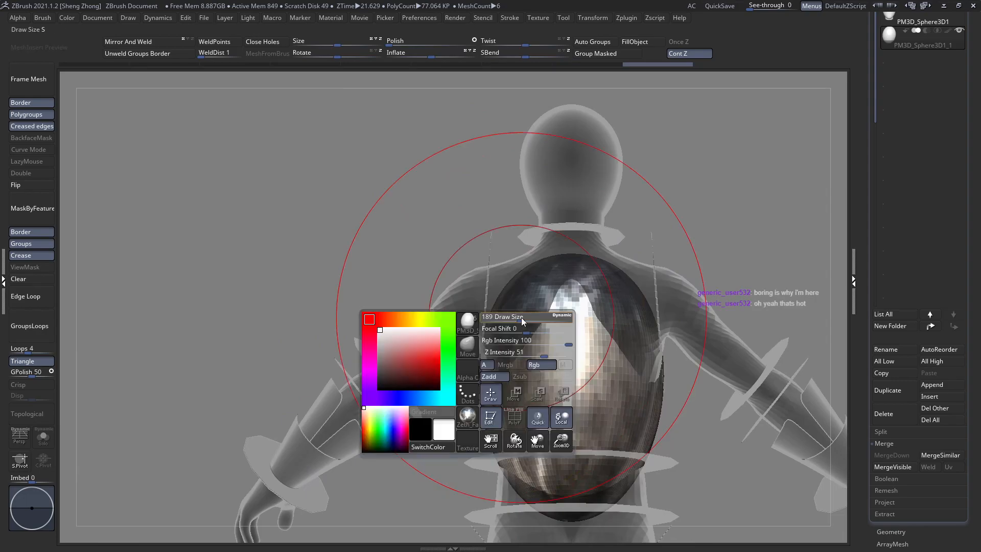
pyautogui.moveTo(524, 276); pyautogui.dragTo(526, 285)
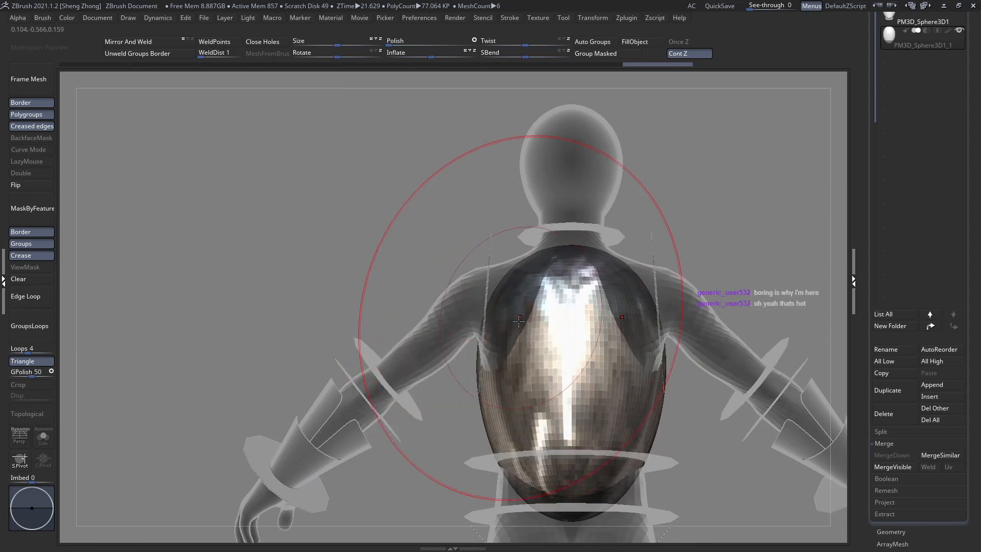
pyautogui.moveTo(519, 320)
pyautogui.mouseDown(button='right')
pyautogui.moveTo(509, 358)
pyautogui.moveTo(544, 281)
pyautogui.mouseUp(button='right')
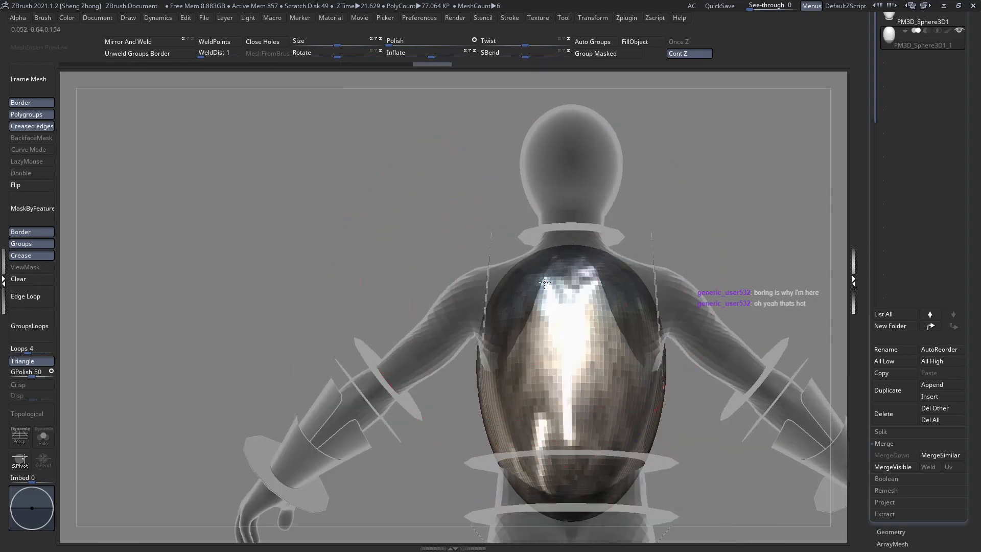
pyautogui.rightClick(544, 282)
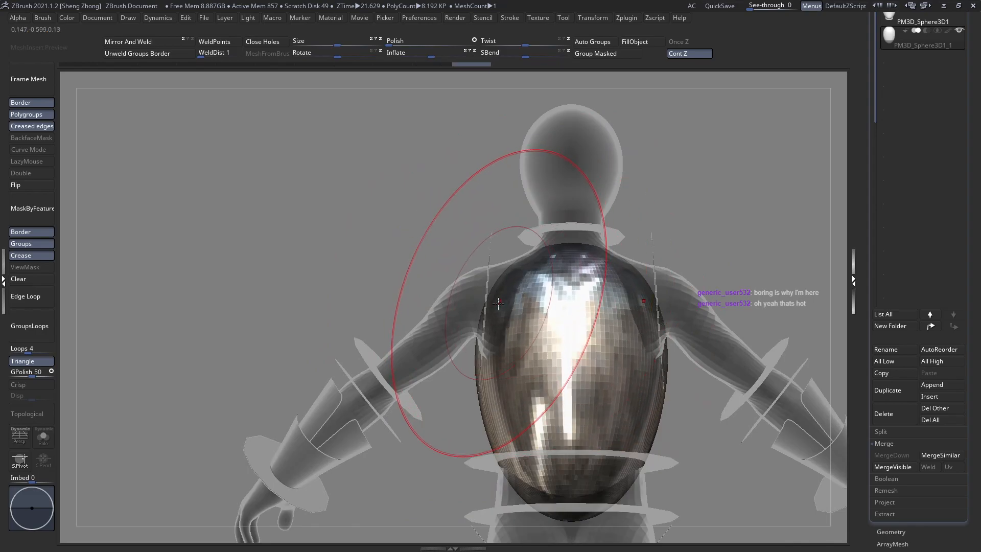
pyautogui.keyDown('ctrl'); pyautogui.moveTo(498, 304); pyautogui.dragTo(502, 342); pyautogui.keyUp('ctrl')
pyautogui.moveTo(498, 307)
pyautogui.mouseDown()
pyautogui.moveTo(513, 311)
pyautogui.moveTo(491, 281)
pyautogui.mouseUp()
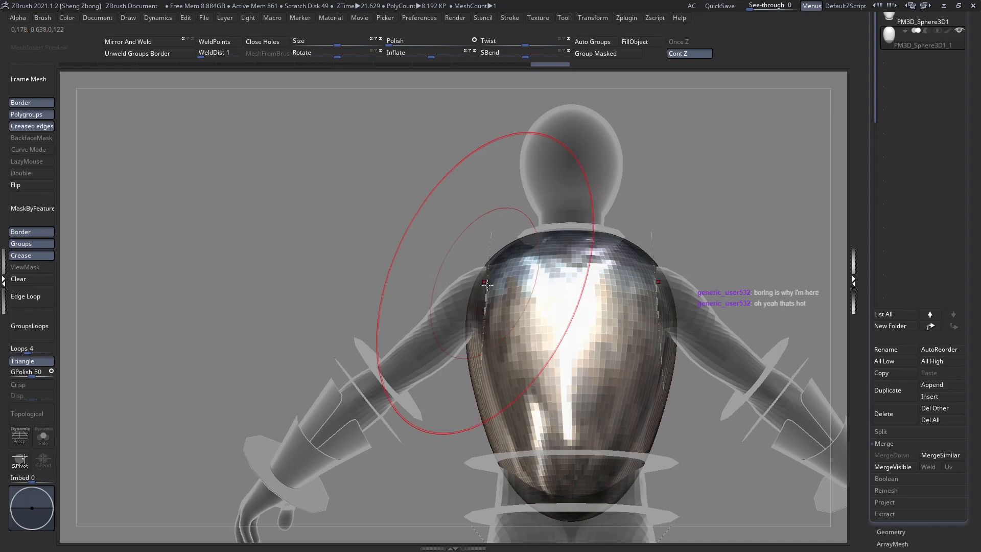
# Shape the front of the torso shell so it slopes from the neck ring down to the shoulders
pyautogui.moveTo(408, 245)
pyautogui.mouseDown()
pyautogui.moveTo(429, 276)
pyautogui.moveTo(379, 266)
pyautogui.moveTo(453, 319)
pyautogui.moveTo(397, 302)
pyautogui.moveTo(423, 291)
pyautogui.moveTo(585, 350)
pyautogui.mouseUp()
pyautogui.press('space')
pyautogui.moveTo(521, 256)
pyautogui.mouseDown()
pyautogui.moveTo(352, 256)
pyautogui.moveTo(416, 285)
pyautogui.moveTo(431, 280)
pyautogui.mouseUp()
pyautogui.press('space')
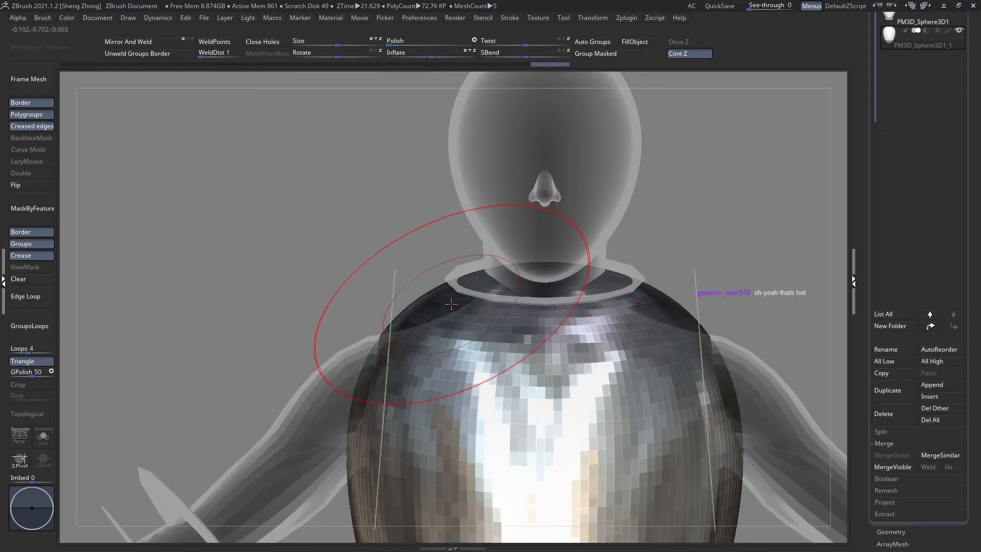
pyautogui.moveTo(432, 292); pyautogui.dragTo(457, 321)
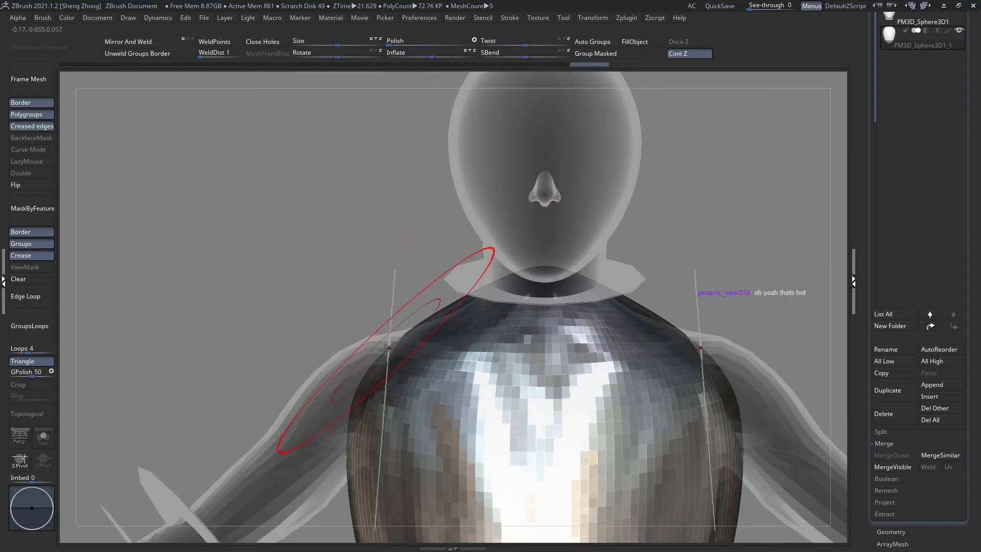
pyautogui.moveTo(396, 335)
pyautogui.mouseDown()
pyautogui.moveTo(386, 320)
pyautogui.moveTo(499, 332)
pyautogui.moveTo(465, 333)
pyautogui.mouseUp()
# Refine the shoulder corners and sides of the torso shell in front view, adjusting the Move brush size
pyautogui.moveTo(465, 333)
pyautogui.keyDown('ctrl'); pyautogui.mouseDown(button='right')
pyautogui.moveTo(444, 328)
pyautogui.moveTo(493, 315)
pyautogui.moveTo(496, 233)
pyautogui.mouseUp(button='right'); pyautogui.keyUp('ctrl')
pyautogui.press('space')
pyautogui.keyDown('ctrl'); pyautogui.moveTo(491, 328); pyautogui.dragTo(394, 394, button='right'); pyautogui.keyUp('ctrl')
pyautogui.keyDown('alt'); pyautogui.moveTo(500, 374); pyautogui.dragTo(494, 348, button='right'); pyautogui.keyUp('alt')
pyautogui.keyDown('ctrl'); pyautogui.moveTo(429, 284); pyautogui.dragTo(460, 353, button='right'); pyautogui.keyUp('ctrl')
pyautogui.press('space')
pyautogui.keyDown('alt'); pyautogui.moveTo(376, 278); pyautogui.dragTo(389, 309, button='right'); pyautogui.keyUp('alt')
pyautogui.press('space')
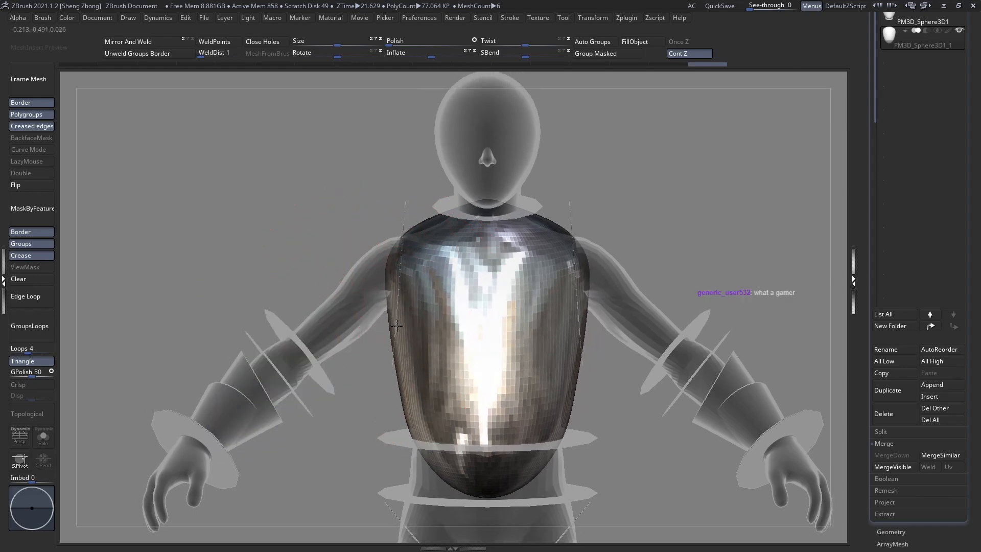
# Push down the back of the torso shell below the nape with a smaller Move brush in side view
pyautogui.moveTo(424, 224)
pyautogui.keyDown('alt'); pyautogui.mouseDown(button='right')
pyautogui.moveTo(412, 270)
pyautogui.moveTo(473, 291)
pyautogui.moveTo(440, 304)
pyautogui.moveTo(525, 375)
pyautogui.mouseUp(button='right'); pyautogui.keyUp('alt')
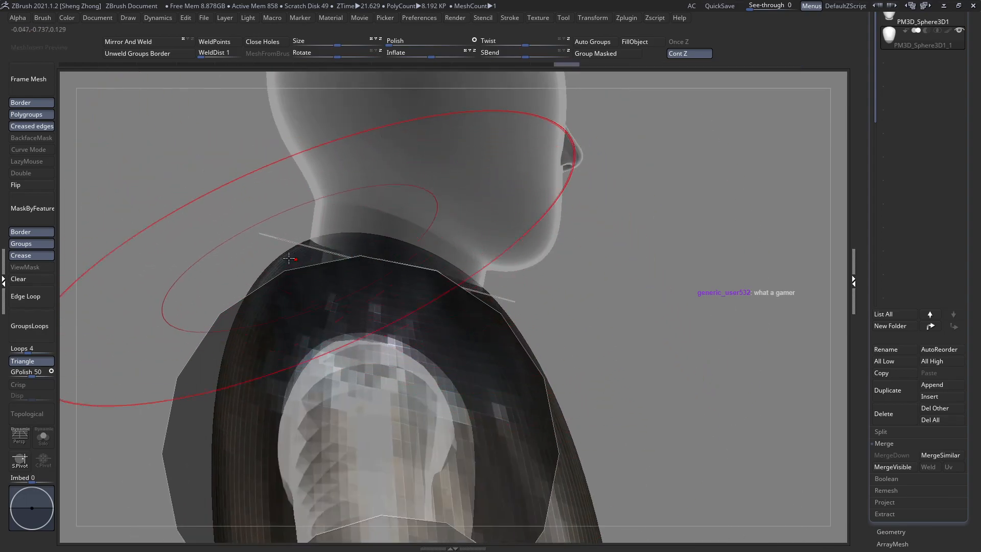
pyautogui.rightClick(273, 247)
pyautogui.press('b')
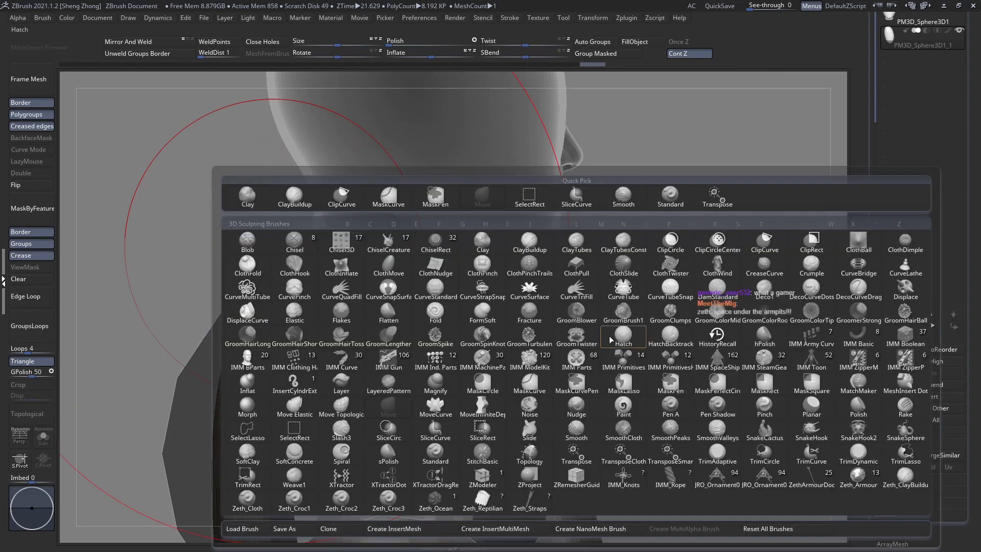
pyautogui.press('s')
pyautogui.press('h')
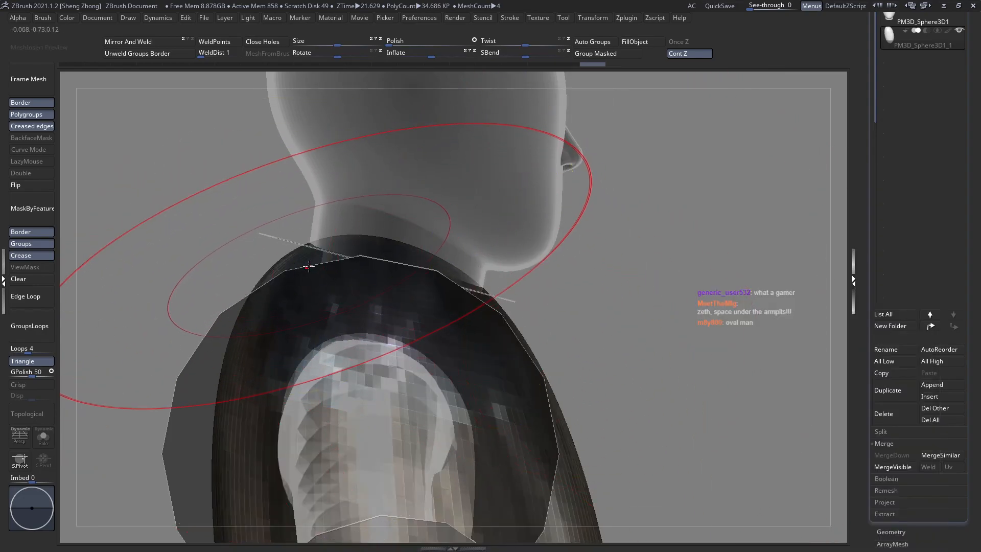
pyautogui.rightClick(238, 238)
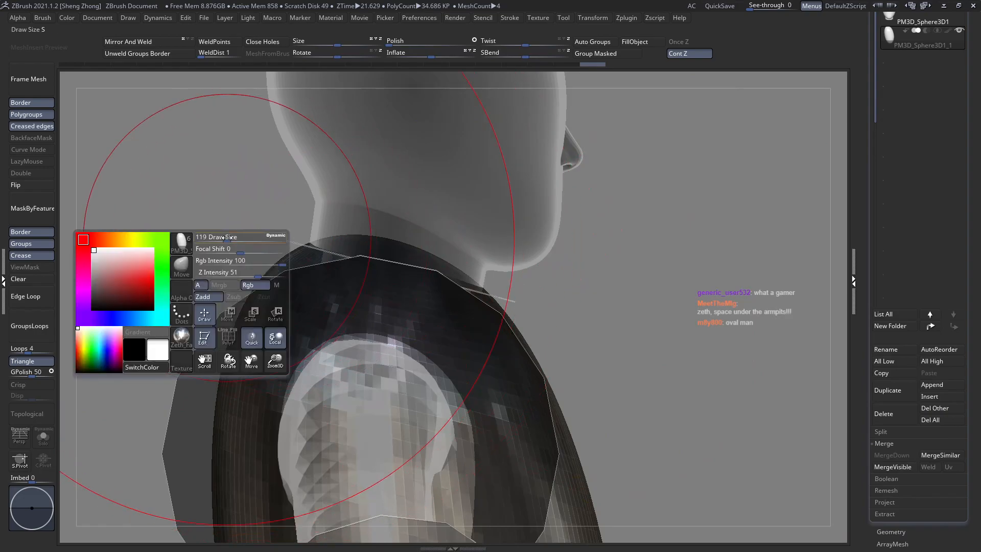
pyautogui.moveTo(222, 237); pyautogui.dragTo(199, 237)
pyautogui.moveTo(264, 275); pyautogui.dragTo(277, 287)
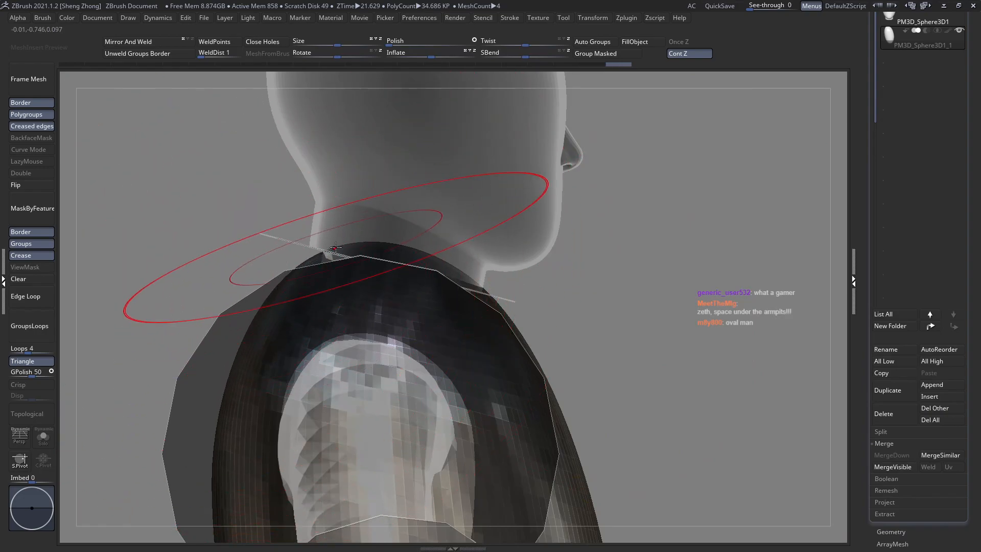
# Resize the Move brush and push up the bottom of the torso shell in side view to shorten it
pyautogui.moveTo(332, 240)
pyautogui.mouseDown(button='right')
pyautogui.moveTo(292, 270)
pyautogui.moveTo(369, 296)
pyautogui.moveTo(388, 254)
pyautogui.moveTo(374, 302)
pyautogui.moveTo(381, 336)
pyautogui.moveTo(416, 271)
pyautogui.moveTo(423, 296)
pyautogui.moveTo(322, 317)
pyautogui.mouseUp(button='right')
pyautogui.press('space')
pyautogui.moveTo(315, 323); pyautogui.dragTo(322, 324)
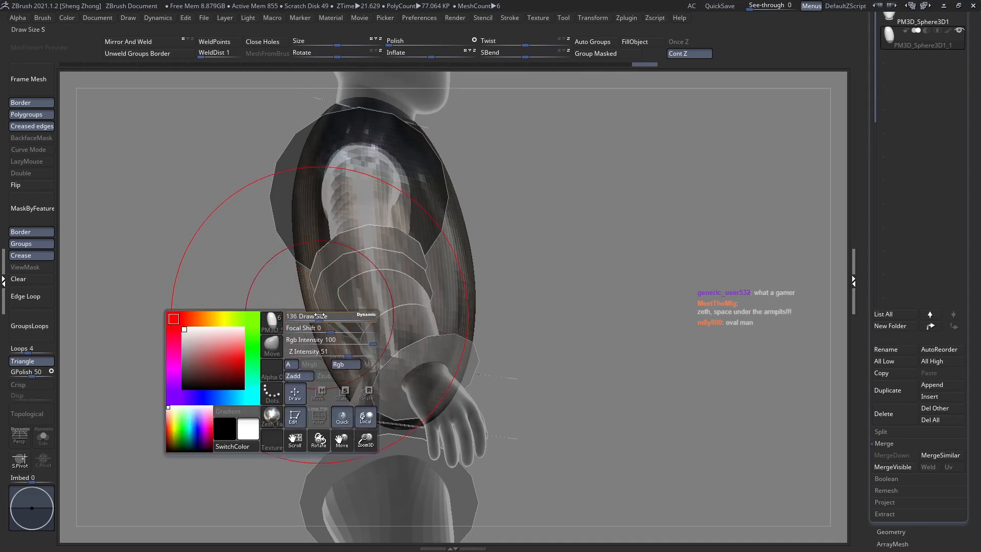
pyautogui.moveTo(399, 418); pyautogui.dragTo(396, 404)
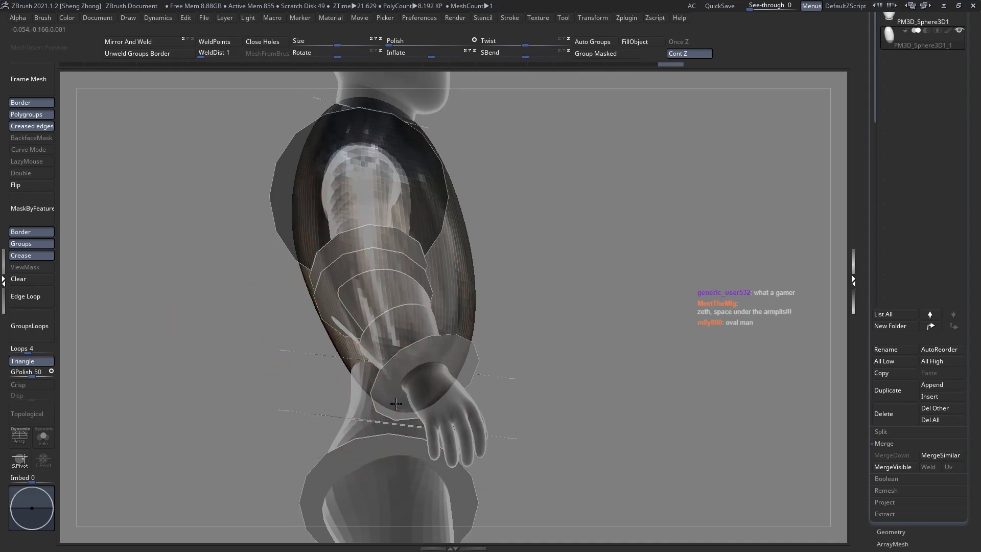
pyautogui.press('space')
pyautogui.moveTo(429, 358); pyautogui.dragTo(445, 382)
pyautogui.moveTo(444, 382)
pyautogui.keyDown('shift'); pyautogui.mouseDown(button='right')
pyautogui.moveTo(412, 365)
pyautogui.moveTo(400, 337)
pyautogui.mouseUp(button='right'); pyautogui.keyUp('shift')
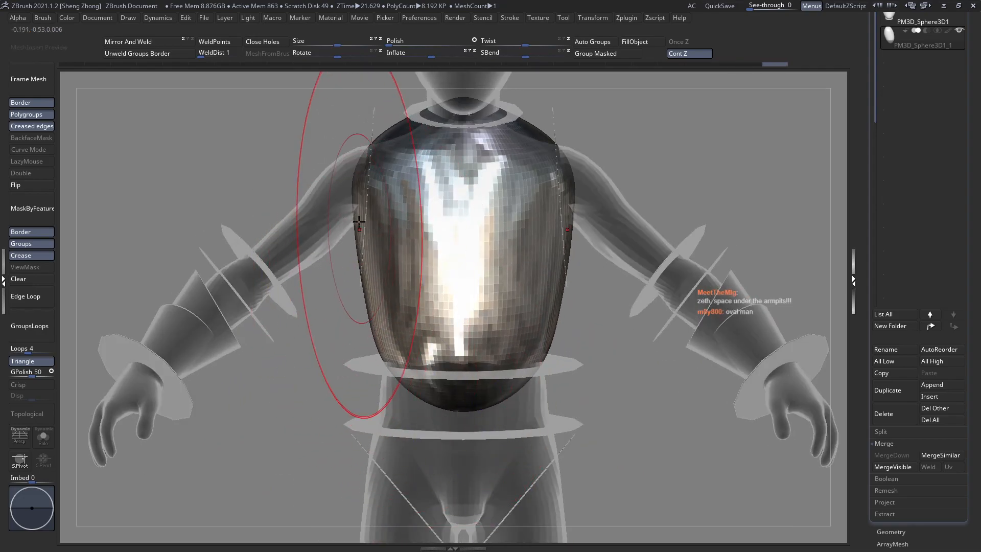
# Refine the torso shell's side contours with the Move brush in front and side views, adjusting the brush size
pyautogui.moveTo(359, 221); pyautogui.dragTo(364, 214)
pyautogui.moveTo(364, 220)
pyautogui.keyDown('shift'); pyautogui.mouseDown(button='right')
pyautogui.moveTo(408, 250)
pyautogui.moveTo(460, 247)
pyautogui.mouseUp(button='right'); pyautogui.keyUp('shift')
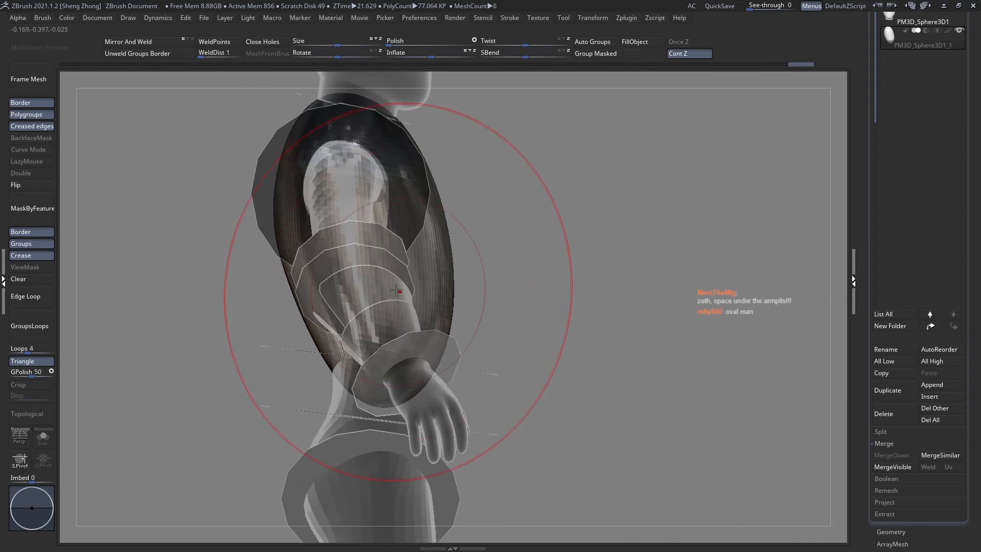
pyautogui.keyDown('shift'); pyautogui.moveTo(396, 290); pyautogui.dragTo(326, 308, button='right'); pyautogui.keyUp('shift')
pyautogui.press('space')
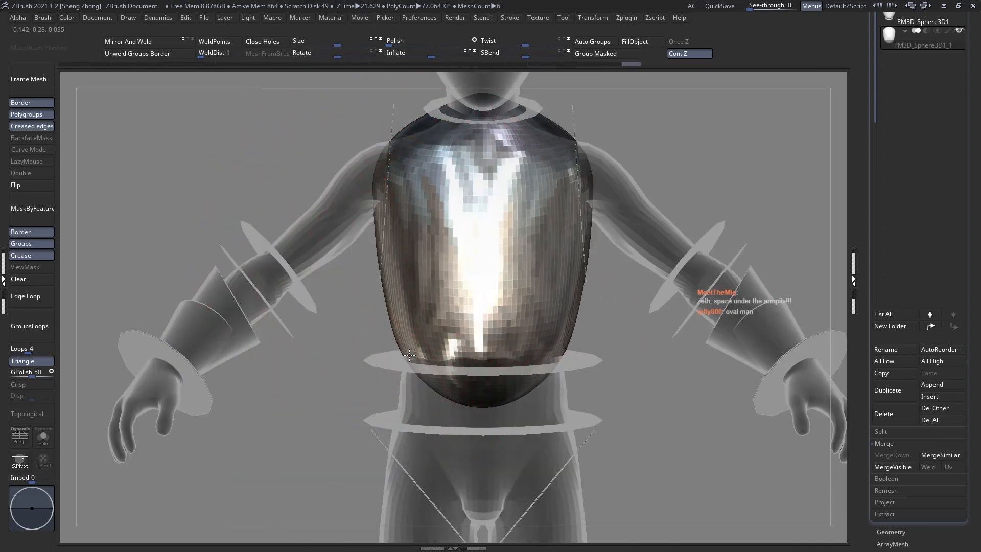
pyautogui.moveTo(406, 324)
pyautogui.mouseDown(button='right')
pyautogui.moveTo(460, 328)
pyautogui.moveTo(522, 401)
pyautogui.moveTo(498, 310)
pyautogui.mouseUp(button='right')
pyautogui.press('space')
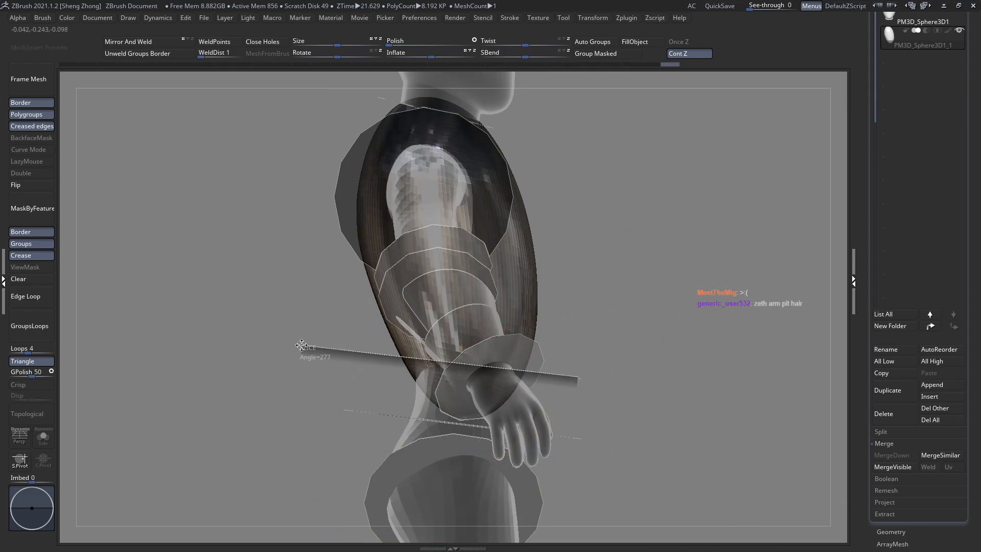
# Slice the torso shell along the waist, armhole and neck guide discs, using a curved cut for the armholes
pyautogui.keyDown('ctrl'); pyautogui.keyDown('shift'); pyautogui.moveTo(303, 345); pyautogui.dragTo(303, 345); pyautogui.keyUp('shift'); pyautogui.keyUp('ctrl')
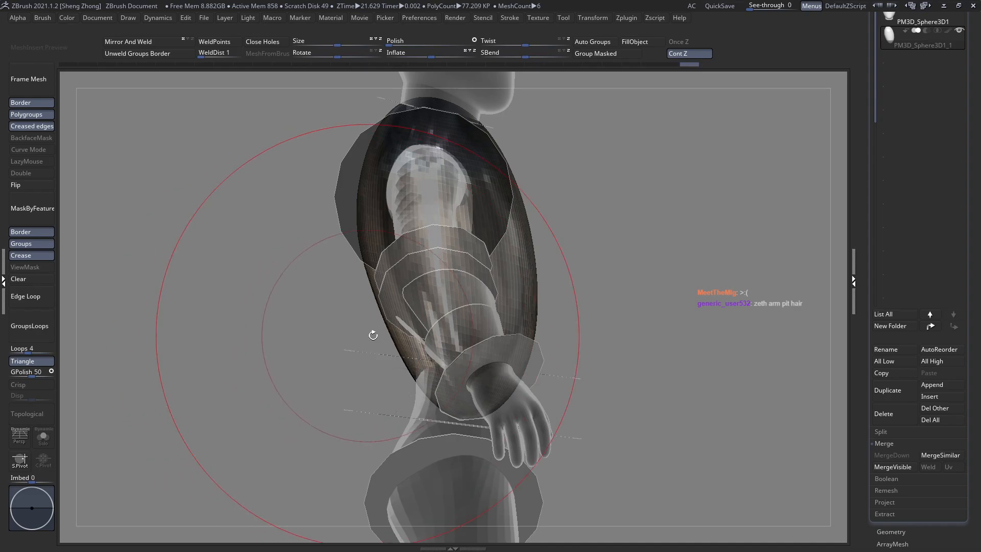
pyautogui.keyDown('shift'); pyautogui.moveTo(373, 335); pyautogui.dragTo(401, 297); pyautogui.keyUp('shift')
pyautogui.keyDown('alt'); pyautogui.moveTo(394, 366); pyautogui.dragTo(364, 466); pyautogui.keyUp('alt')
pyautogui.keyDown('alt'); pyautogui.moveTo(445, 346); pyautogui.dragTo(417, 369); pyautogui.keyUp('alt')
pyautogui.moveTo(398, 379); pyautogui.dragTo(377, 397)
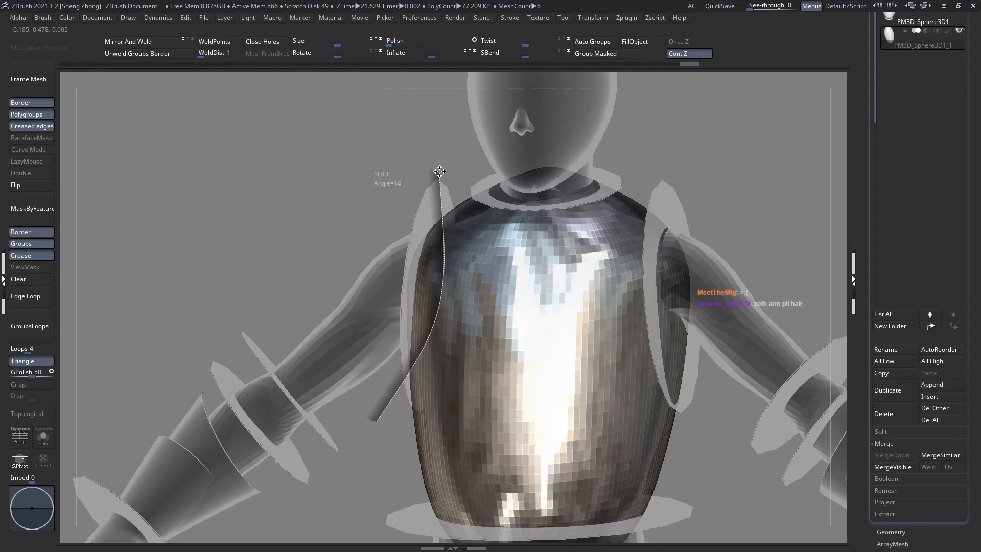
pyautogui.keyDown('ctrl'); pyautogui.keyDown('shift'); pyautogui.moveTo(434, 161); pyautogui.dragTo(433, 158); pyautogui.keyUp('shift'); pyautogui.keyUp('ctrl')
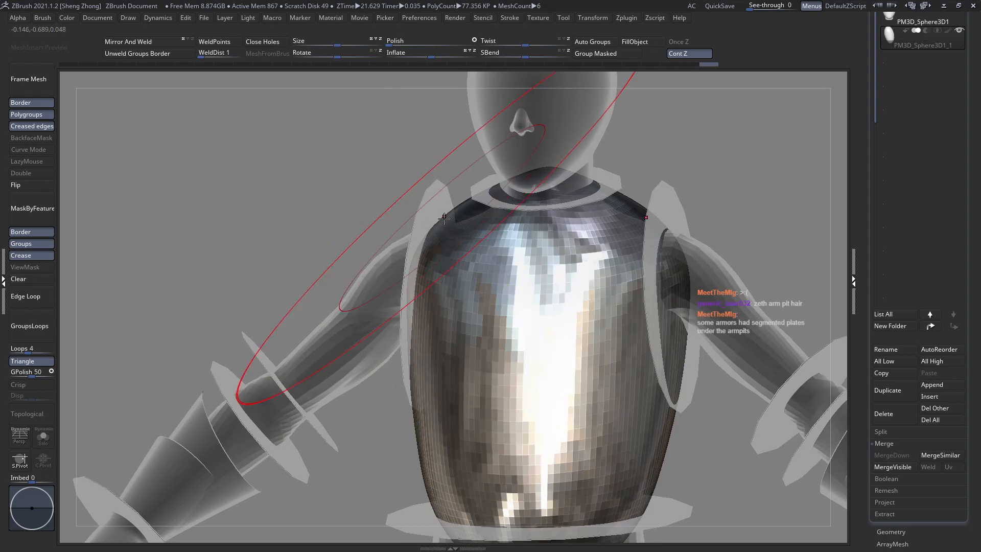
pyautogui.moveTo(434, 217)
pyautogui.keyDown('shift'); pyautogui.mouseDown(button='right')
pyautogui.moveTo(462, 217)
pyautogui.moveTo(470, 260)
pyautogui.moveTo(494, 252)
pyautogui.moveTo(434, 271)
pyautogui.mouseUp(button='right'); pyautogui.keyUp('shift')
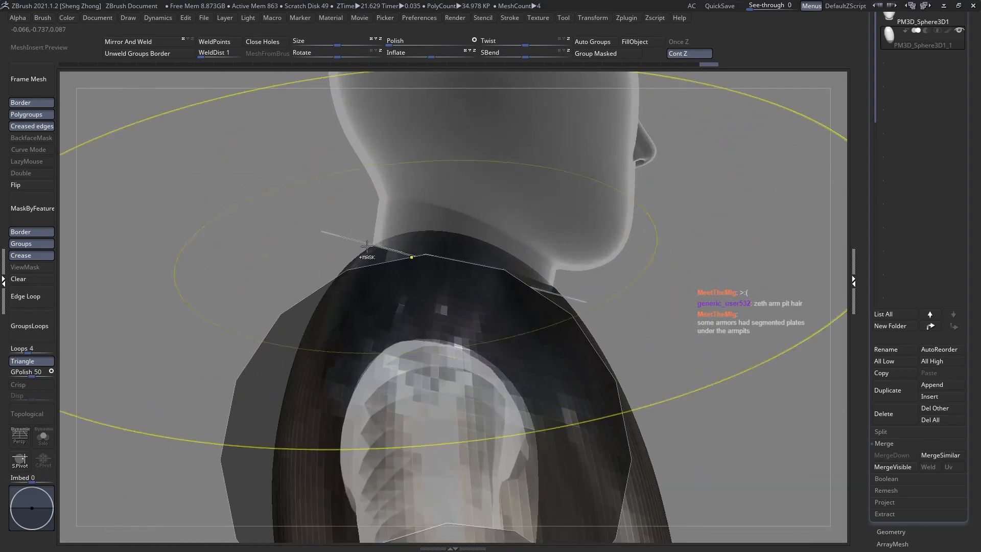
pyautogui.keyDown('ctrl'); pyautogui.keyDown('shift'); pyautogui.moveTo(318, 232); pyautogui.dragTo(667, 323); pyautogui.keyUp('shift'); pyautogui.keyUp('ctrl')
# Isolate the central torso section and delete the sliced-off parts at the neck, armholes and waist
pyautogui.keyDown('ctrl'); pyautogui.moveTo(450, 373); pyautogui.dragTo(376, 282, button='right'); pyautogui.keyUp('ctrl')
pyautogui.keyDown('shift'); pyautogui.moveTo(567, 340); pyautogui.dragTo(510, 358, button='right'); pyautogui.keyUp('shift')
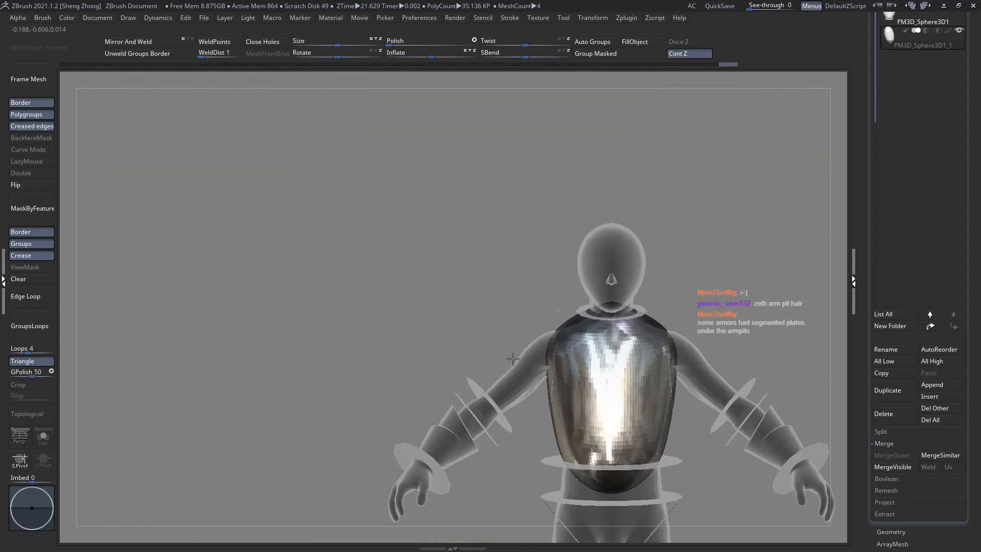
pyautogui.keyDown('alt'); pyautogui.moveTo(634, 372); pyautogui.dragTo(500, 403, button='right'); pyautogui.keyUp('alt')
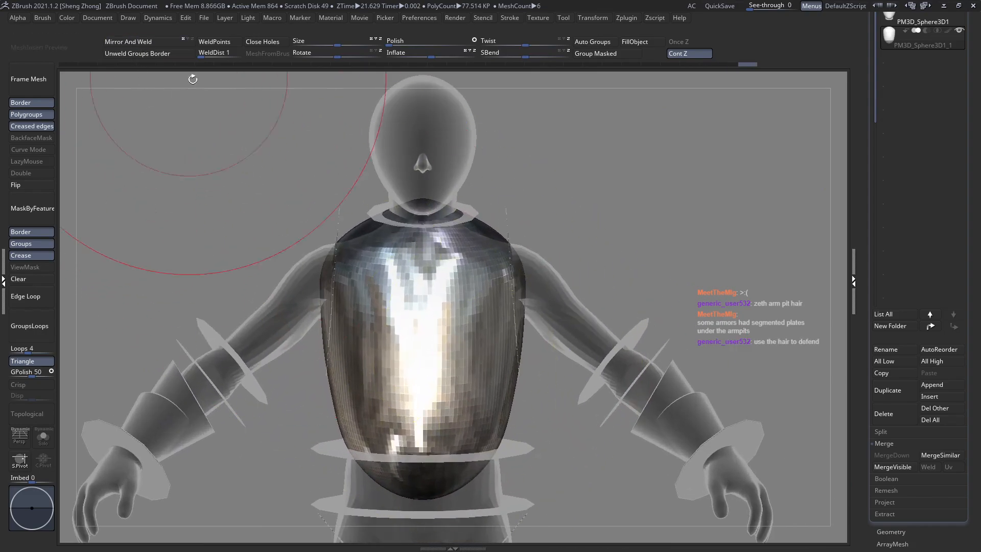
pyautogui.keyDown('ctrl'); pyautogui.keyDown('shift'); pyautogui.click(453, 328); pyautogui.keyUp('shift'); pyautogui.keyUp('ctrl')
pyautogui.hotkey('ctrl', 't')
pyautogui.moveTo(412, 364); pyautogui.dragTo(458, 372, button='right')
pyautogui.press('Delete')
pyautogui.moveTo(360, 342)
pyautogui.mouseDown(button='right')
pyautogui.moveTo(450, 354)
pyautogui.moveTo(375, 332)
pyautogui.mouseUp(button='right')
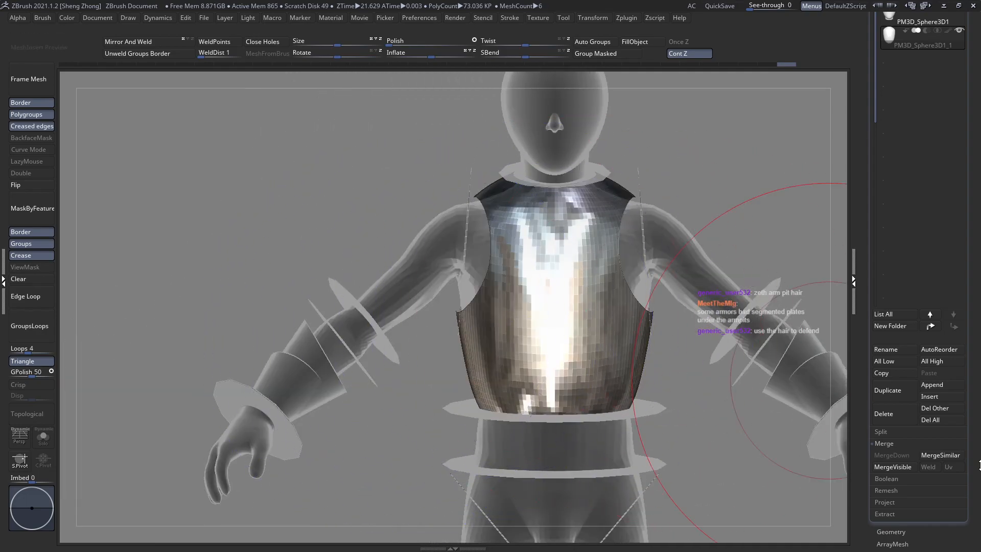
# Remesh the trimmed torso shell with ZRemesher at target polygon count 5 and show its polyframe
pyautogui.click(891, 531)
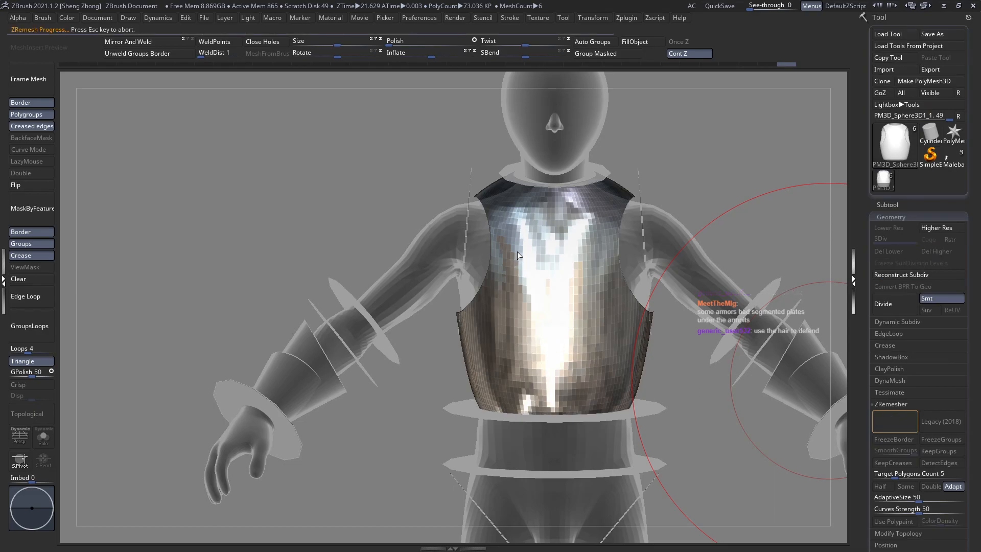
pyautogui.keyDown('ctrl'); pyautogui.moveTo(587, 190); pyautogui.dragTo(540, 221, button='right'); pyautogui.keyUp('ctrl')
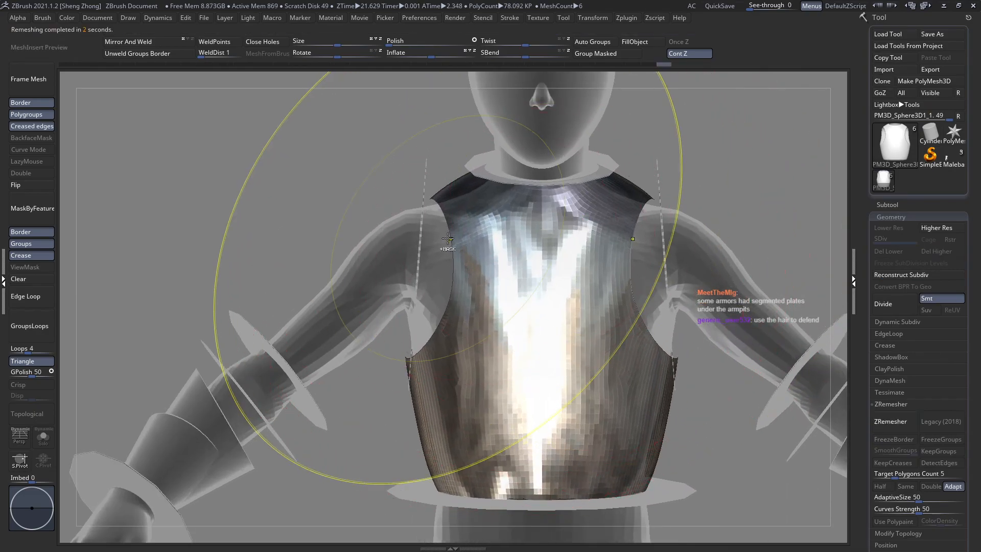
pyautogui.hotkey('shift', 't')
pyautogui.hotkey('shift', 't')
pyautogui.hotkey('shift', 'f')
# Run ZRemesher on the torso shell again with the Half option enabled
pyautogui.moveTo(514, 271); pyautogui.dragTo(752, 407, button='right')
pyautogui.scroll(-5, 902, 302)
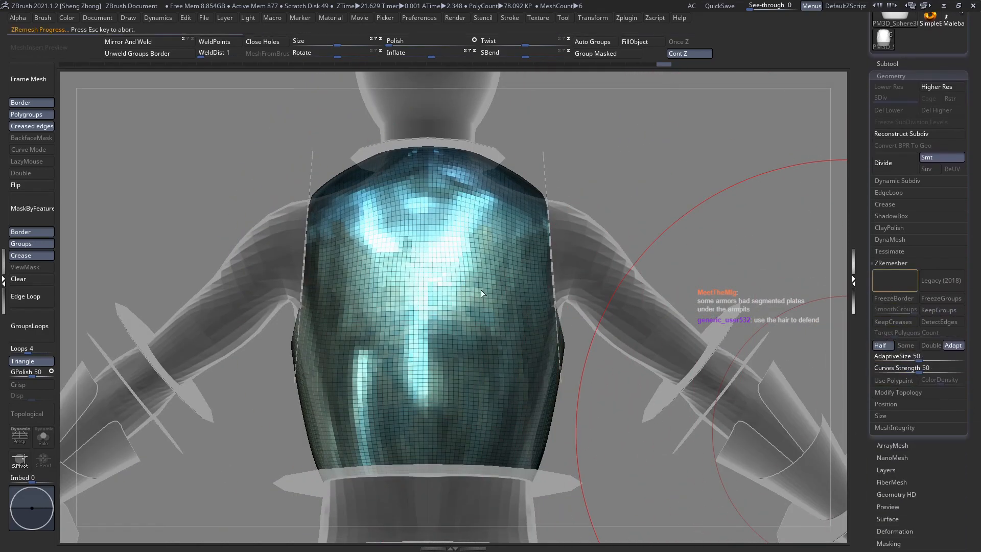
pyautogui.moveTo(475, 293); pyautogui.dragTo(221, 235, button='right')
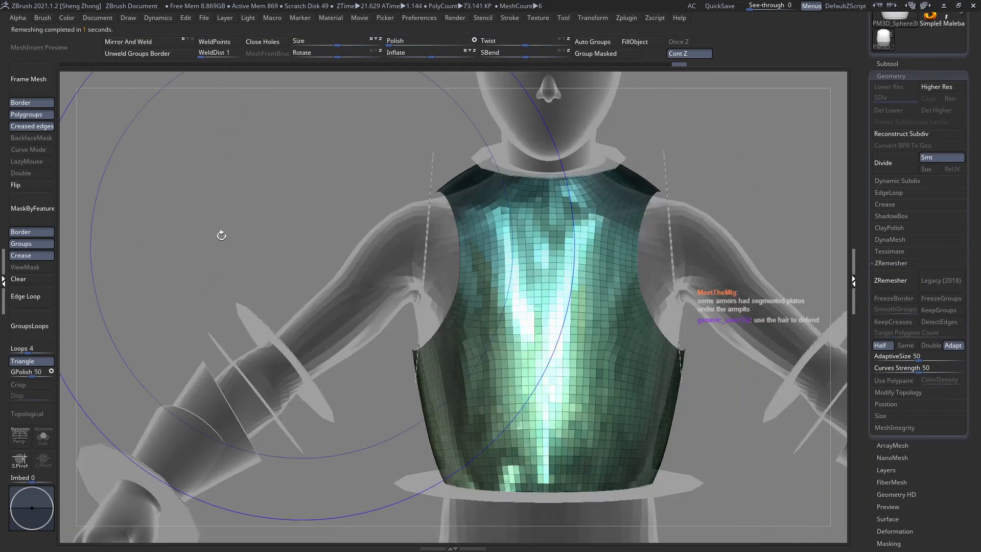
# Mask the torso shell's border edges and smooth the surface around the shoulders and neckline
pyautogui.keyDown('alt'); pyautogui.moveTo(282, 214); pyautogui.dragTo(237, 250, button='right'); pyautogui.keyUp('alt')
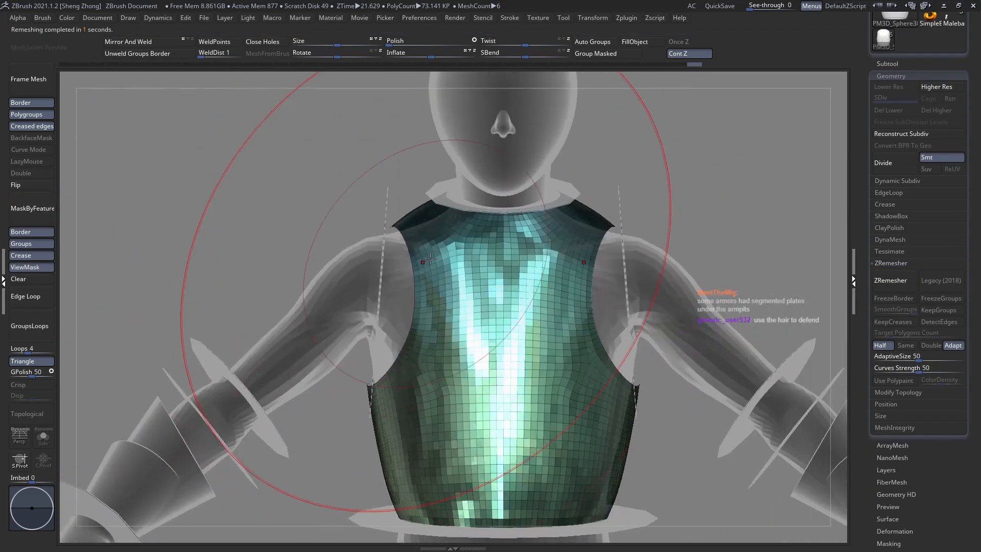
pyautogui.rightClick(429, 199)
pyautogui.moveTo(414, 181); pyautogui.dragTo(423, 181, button='right')
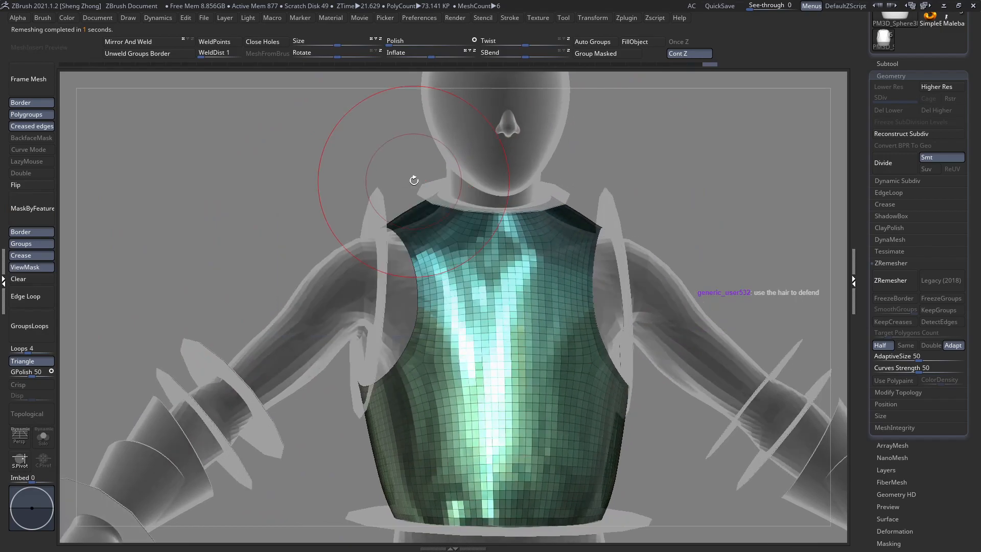
pyautogui.rightClick(379, 156)
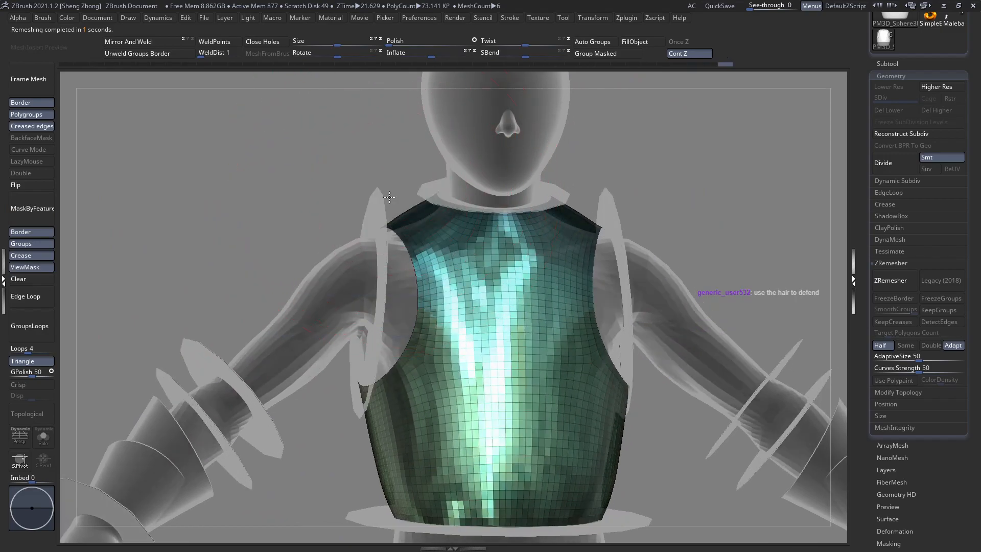
pyautogui.rightClick(345, 260)
pyautogui.moveTo(424, 227); pyautogui.dragTo(476, 238, button='right')
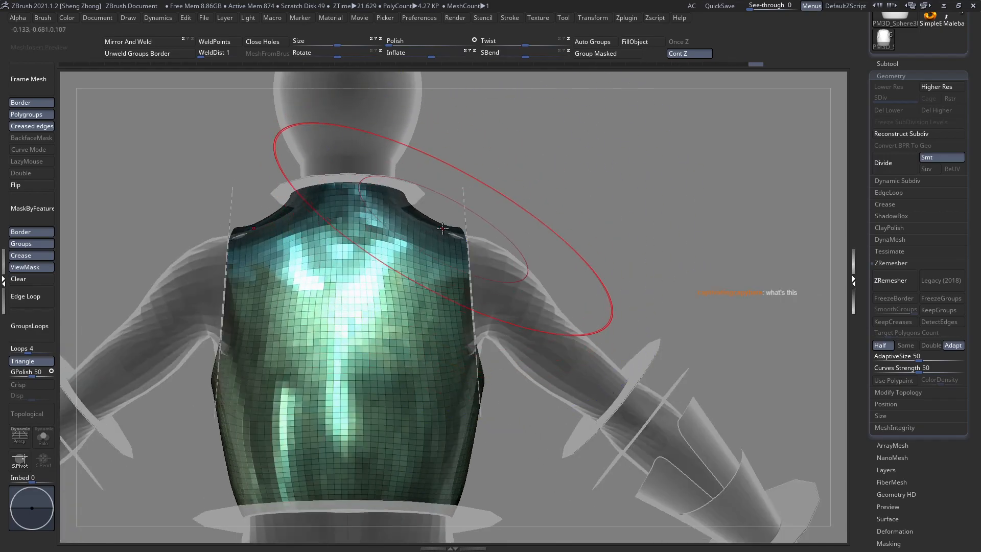
# Even out the front, flanks and back of the torso shell with its borders masked, and clear the mask
pyautogui.moveTo(431, 404); pyautogui.dragTo(437, 373, button='right')
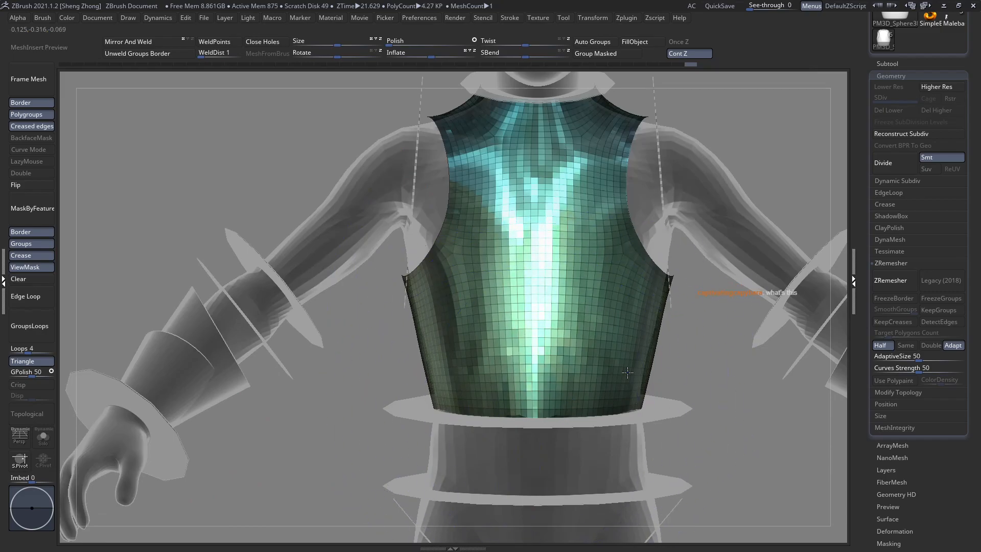
pyautogui.keyDown('ctrl'); pyautogui.moveTo(435, 295); pyautogui.dragTo(448, 268, button='right'); pyautogui.keyUp('ctrl')
pyautogui.rightClick(449, 271)
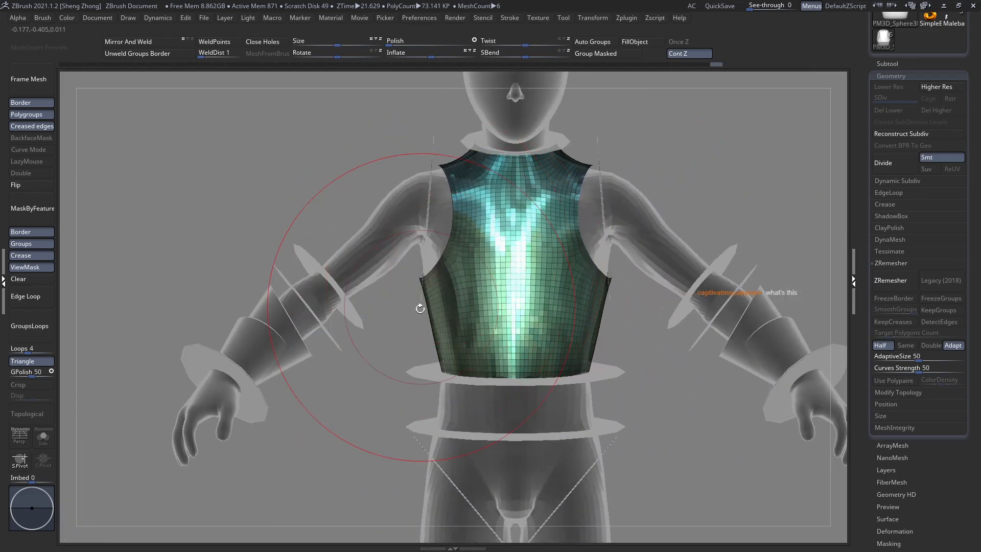
pyautogui.moveTo(425, 315); pyautogui.dragTo(462, 256, button='right')
pyautogui.rightClick(463, 257)
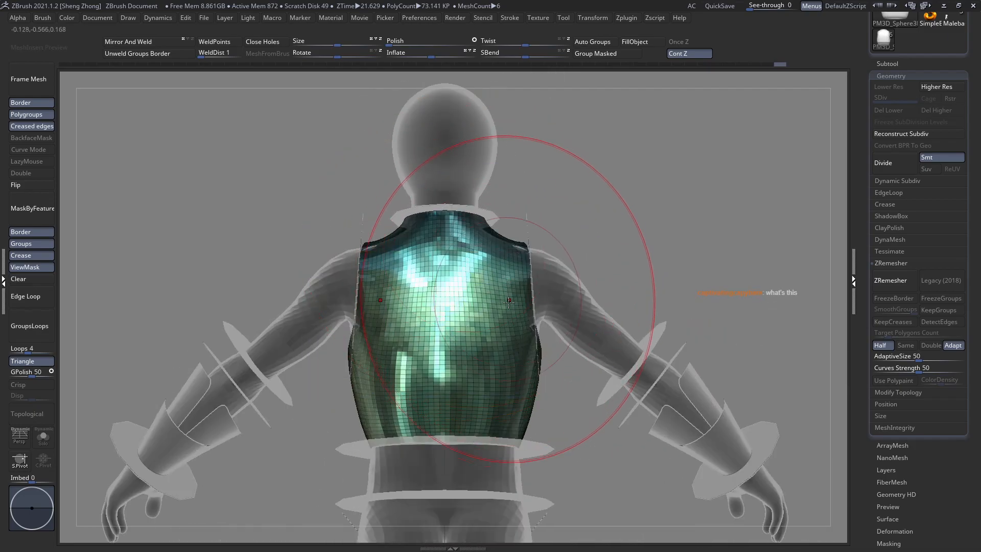
pyautogui.moveTo(494, 298)
pyautogui.mouseDown(button='right')
pyautogui.moveTo(465, 323)
pyautogui.moveTo(466, 368)
pyautogui.moveTo(470, 354)
pyautogui.moveTo(458, 338)
pyautogui.moveTo(473, 318)
pyautogui.moveTo(484, 325)
pyautogui.mouseUp(button='right')
pyautogui.click(43, 280)
# Reshape the back of the torso shell and the rear armhole edges with a resized Move brush
pyautogui.rightClick(486, 326)
pyautogui.moveTo(485, 326); pyautogui.dragTo(542, 329)
pyautogui.press('space')
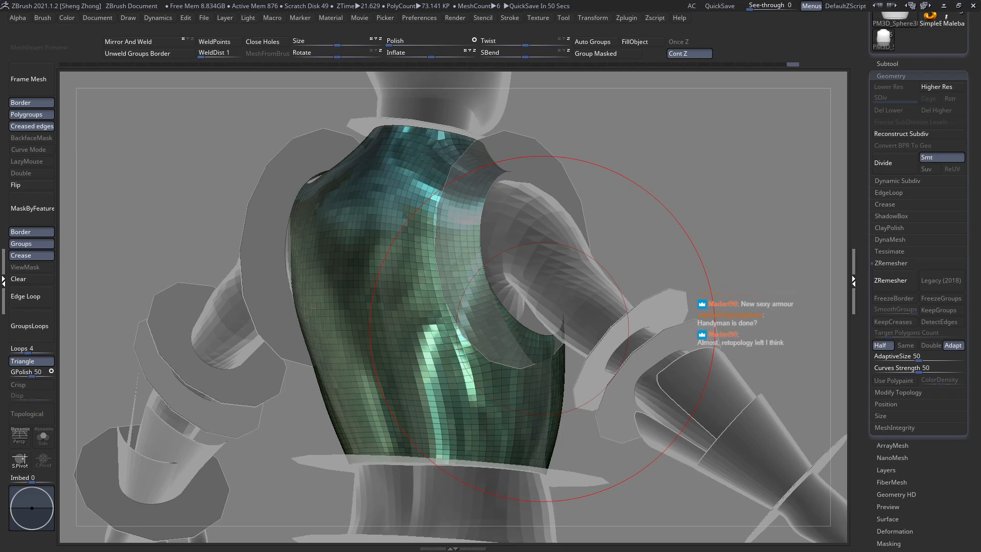
pyautogui.moveTo(406, 305); pyautogui.dragTo(458, 273, button='right')
pyautogui.press('space')
pyautogui.moveTo(472, 265); pyautogui.dragTo(477, 267)
pyautogui.moveTo(477, 266)
pyautogui.mouseDown(button='right')
pyautogui.moveTo(445, 270)
pyautogui.moveTo(468, 252)
pyautogui.mouseUp(button='right')
pyautogui.press('space')
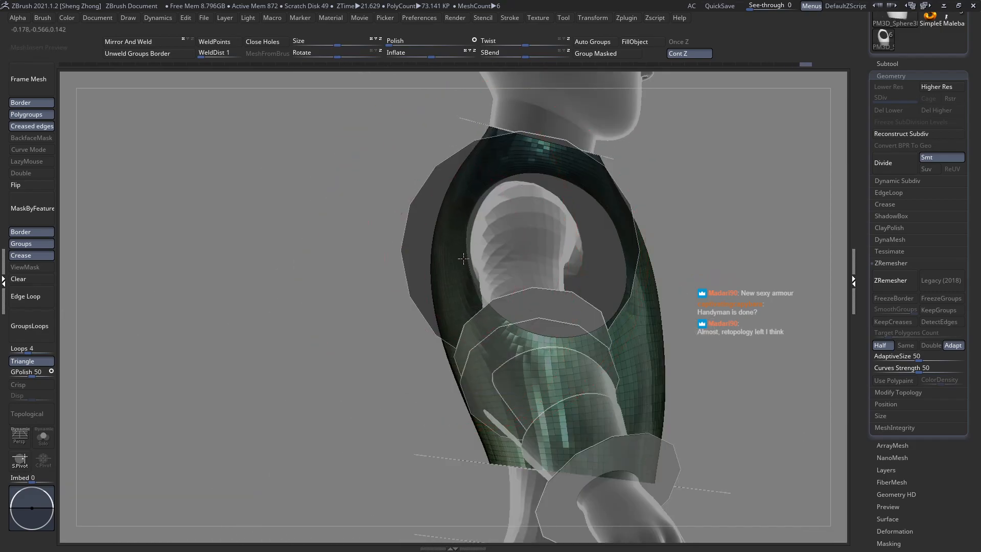
# Adjust the armhole rim and shoulder strap in side view with a smaller Move brush
pyautogui.moveTo(463, 259); pyautogui.dragTo(466, 256)
pyautogui.keyDown('alt'); pyautogui.moveTo(516, 174); pyautogui.dragTo(488, 248, button='right'); pyautogui.keyUp('alt')
pyautogui.press('space')
pyautogui.moveTo(489, 251); pyautogui.dragTo(481, 253)
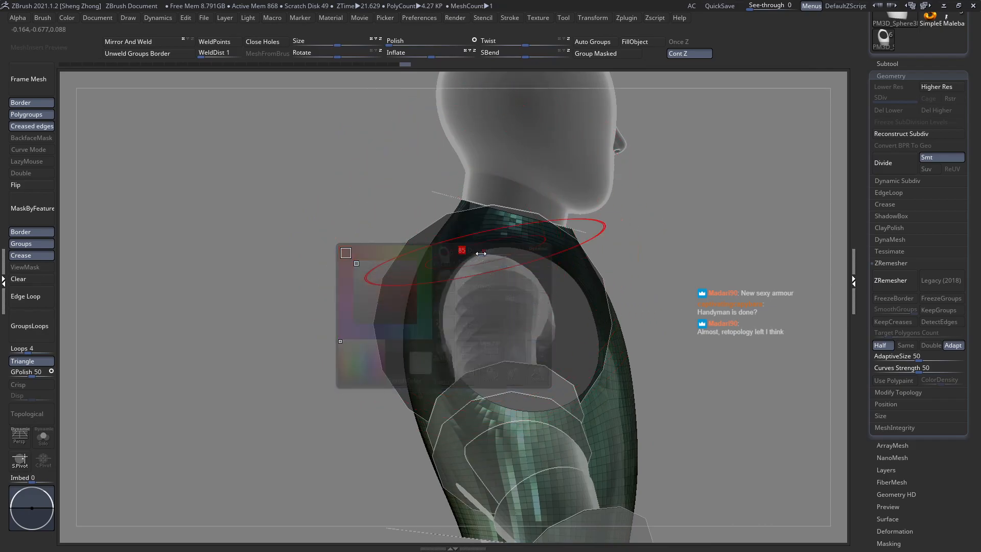
pyautogui.moveTo(472, 252); pyautogui.dragTo(412, 261, button='right')
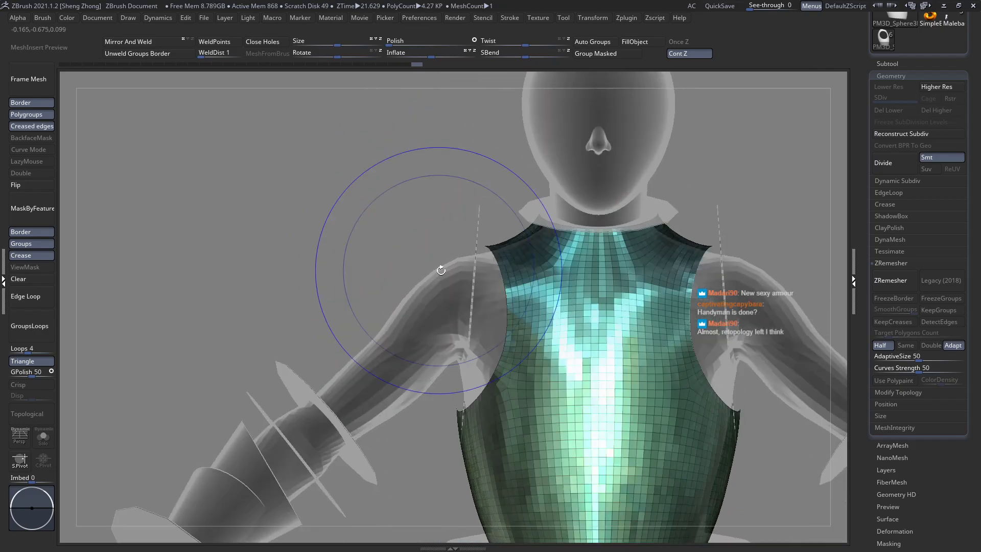
pyautogui.keyDown('alt'); pyautogui.moveTo(601, 345); pyautogui.dragTo(365, 279, button='right'); pyautogui.keyUp('alt')
# Refine the shoulder edges and upper sides of the torso shell from front and back, varying the Move brush size
pyautogui.press('space')
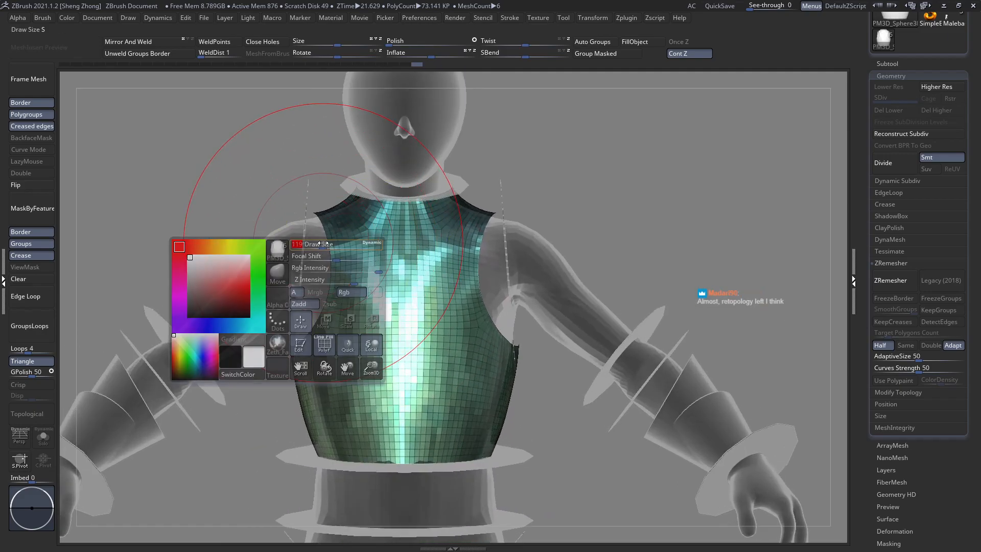
pyautogui.moveTo(317, 252); pyautogui.dragTo(322, 282, button='right')
pyautogui.moveTo(322, 282); pyautogui.dragTo(303, 284)
pyautogui.press('space')
pyautogui.moveTo(316, 253)
pyautogui.mouseDown(button='right')
pyautogui.moveTo(333, 366)
pyautogui.moveTo(347, 279)
pyautogui.moveTo(340, 234)
pyautogui.moveTo(346, 264)
pyautogui.moveTo(332, 255)
pyautogui.moveTo(340, 251)
pyautogui.moveTo(326, 254)
pyautogui.mouseUp(button='right')
pyautogui.press('space')
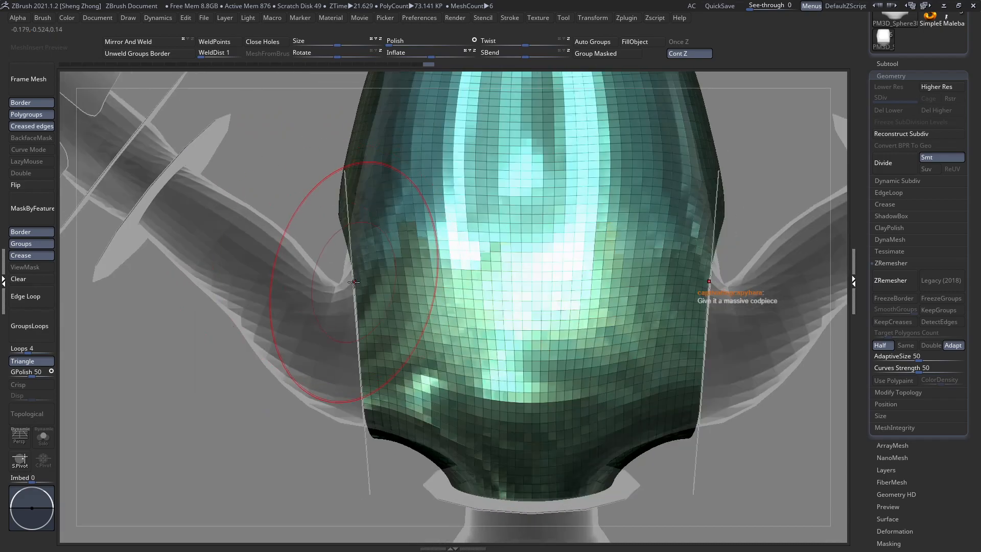
pyautogui.press('f')
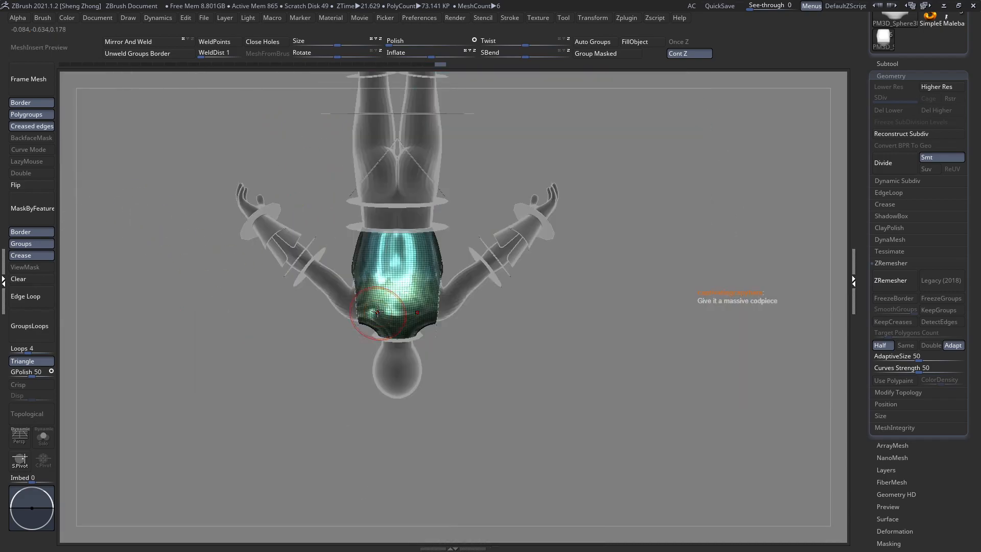
pyautogui.moveTo(357, 276); pyautogui.dragTo(358, 335, button='right')
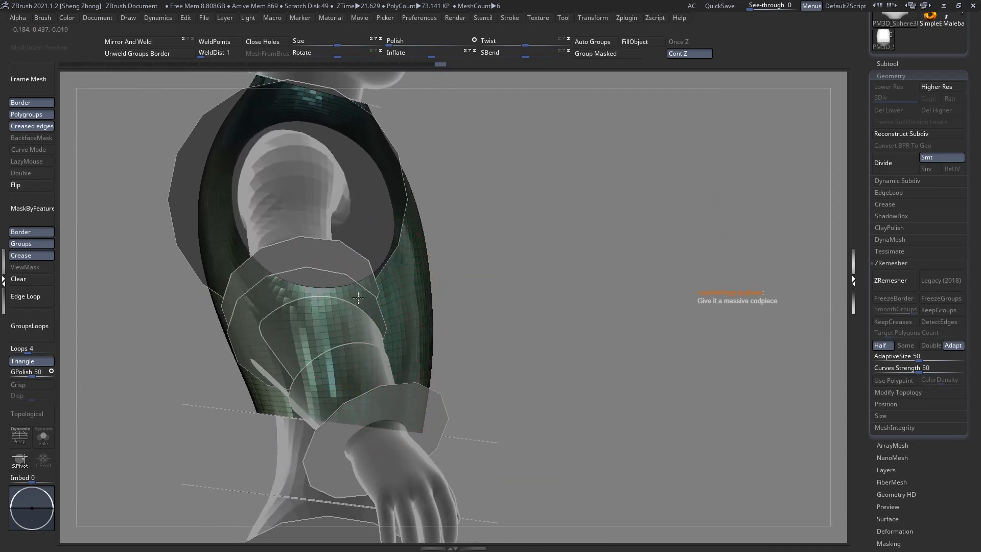
# Adjust the flanks below the armholes with the Move brush in side and front views, resizing the brush
pyautogui.rightClick(327, 343)
pyautogui.moveTo(284, 405)
pyautogui.mouseDown(button='right')
pyautogui.moveTo(323, 311)
pyautogui.moveTo(351, 337)
pyautogui.moveTo(307, 281)
pyautogui.moveTo(401, 345)
pyautogui.moveTo(311, 344)
pyautogui.moveTo(416, 361)
pyautogui.moveTo(420, 326)
pyautogui.mouseUp(button='right')
pyautogui.rightClick(323, 310)
pyautogui.press('space')
pyautogui.moveTo(469, 313); pyautogui.dragTo(481, 314)
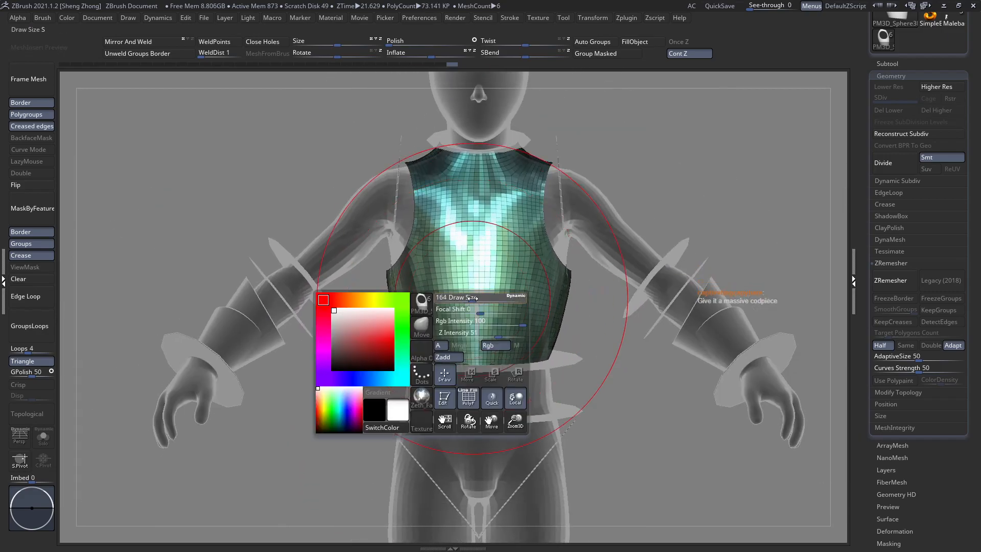
# Shape the lower front and sides of the torso shell toward the waist with the Move brush
pyautogui.moveTo(503, 357); pyautogui.dragTo(546, 361, button='right')
pyautogui.keyDown('ctrl'); pyautogui.moveTo(532, 328); pyautogui.dragTo(564, 334, button='right'); pyautogui.keyUp('ctrl')
pyautogui.press('space')
pyautogui.moveTo(401, 287); pyautogui.dragTo(382, 358, button='right')
pyautogui.keyDown('alt'); pyautogui.moveTo(382, 301); pyautogui.dragTo(381, 356, button='right'); pyautogui.keyUp('alt')
pyautogui.moveTo(406, 280)
pyautogui.mouseDown(button='right')
pyautogui.moveTo(386, 288)
pyautogui.moveTo(356, 254)
pyautogui.moveTo(352, 266)
pyautogui.moveTo(530, 236)
pyautogui.moveTo(409, 176)
pyautogui.moveTo(399, 261)
pyautogui.moveTo(355, 288)
pyautogui.moveTo(398, 296)
pyautogui.moveTo(458, 285)
pyautogui.moveTo(455, 352)
pyautogui.mouseUp(button='right')
pyautogui.press('space')
# Select the guide disc subtool, expand its folder in the subtool list and hide the discs
pyautogui.keyDown('alt'); pyautogui.click(350, 295); pyautogui.keyUp('alt')
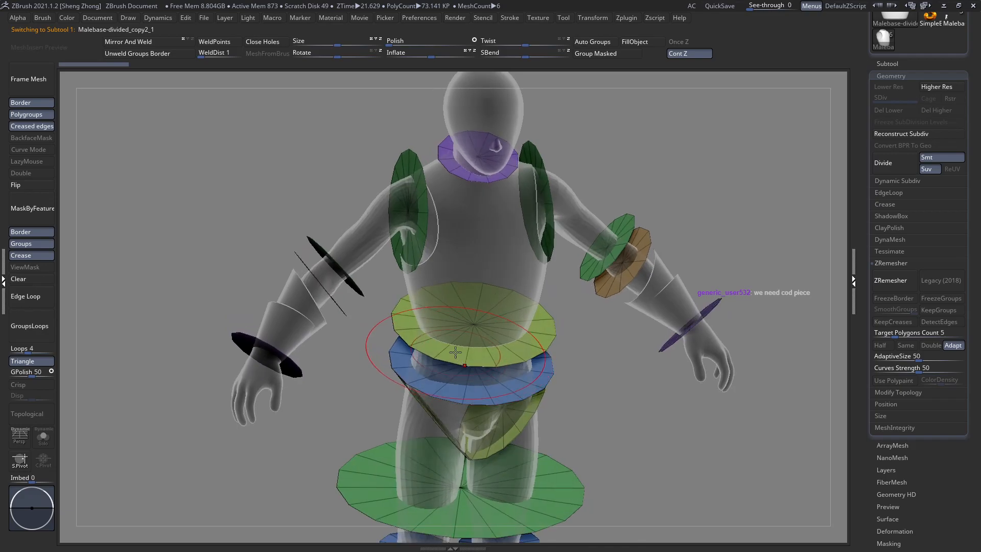
pyautogui.click(887, 64)
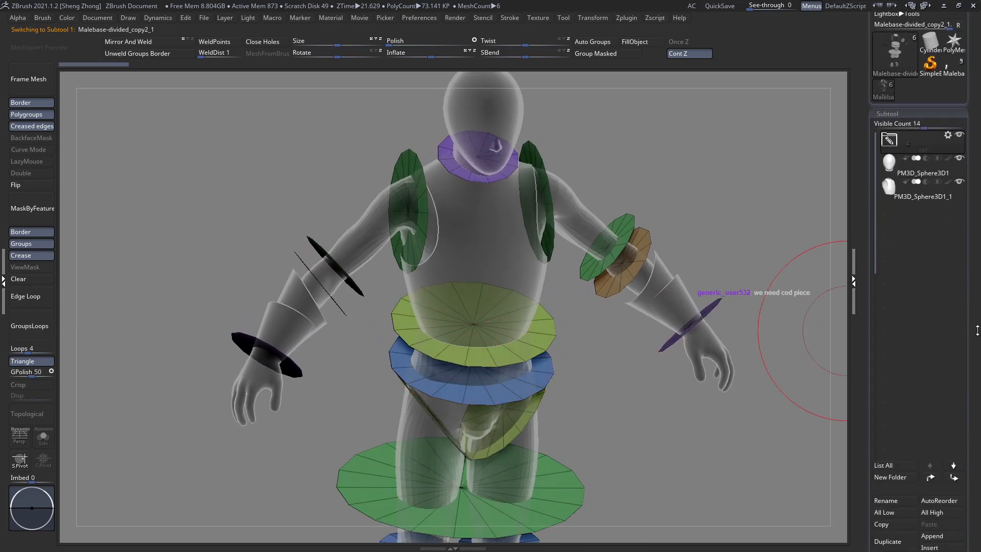
pyautogui.click(888, 144)
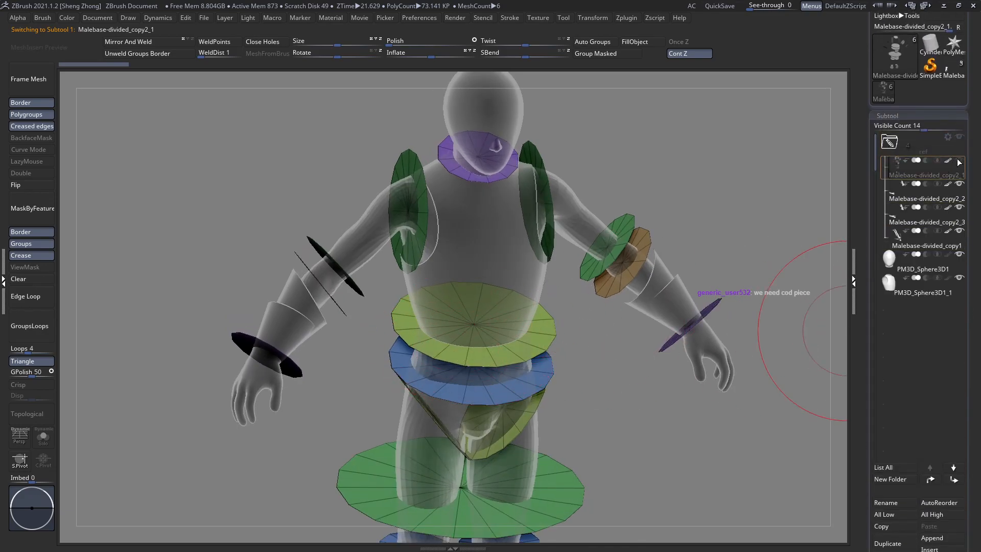
pyautogui.click(886, 269)
pyautogui.click(885, 292)
pyautogui.keyDown('shift'); pyautogui.moveTo(475, 176); pyautogui.dragTo(482, 327, button='right'); pyautogui.keyUp('shift')
# Make the torso shell the active subtool and frame its neck opening in side view
pyautogui.keyDown('alt'); pyautogui.click(474, 240); pyautogui.keyUp('alt')
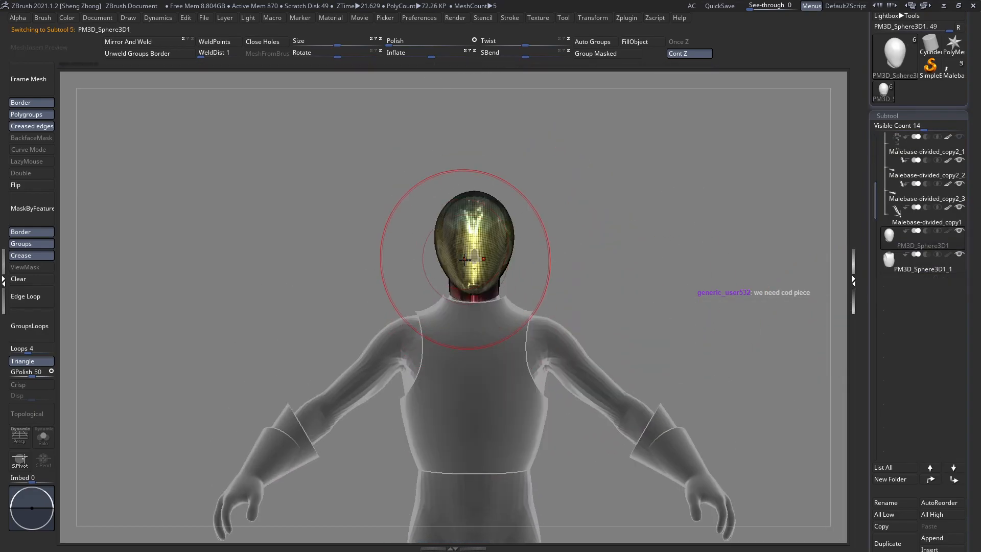
pyautogui.keyDown('alt'); pyautogui.click(471, 380); pyautogui.keyUp('alt')
pyautogui.hotkey('ctrl', 't')
pyautogui.keyDown('ctrl'); pyautogui.moveTo(444, 355); pyautogui.dragTo(531, 376, button='right'); pyautogui.keyUp('ctrl')
pyautogui.hotkey('shift', 'f')
pyautogui.hotkey('ctrl', 't')
pyautogui.keyDown('alt'); pyautogui.moveTo(376, 326); pyautogui.dragTo(394, 363, button='right'); pyautogui.keyUp('alt')
pyautogui.keyDown('ctrl'); pyautogui.moveTo(388, 297); pyautogui.dragTo(402, 348, button='right'); pyautogui.keyUp('ctrl')
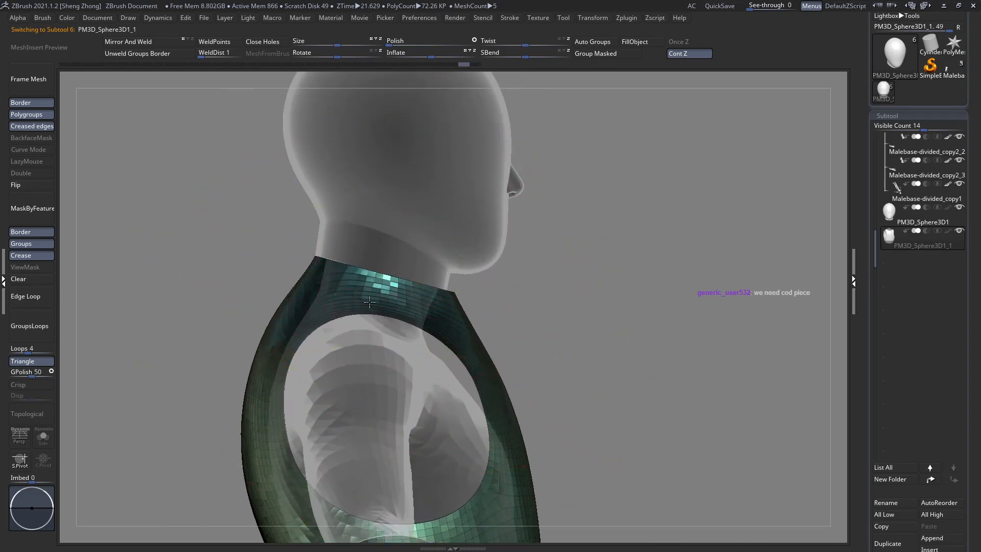
# Mask the torso shell with a straight mask line along its neck opening in side view
pyautogui.keyDown('ctrl'); pyautogui.moveTo(370, 302); pyautogui.dragTo(379, 340, button='right'); pyautogui.keyUp('ctrl')
pyautogui.keyDown('ctrl'); pyautogui.moveTo(248, 217); pyautogui.dragTo(349, 259); pyautogui.keyUp('ctrl')
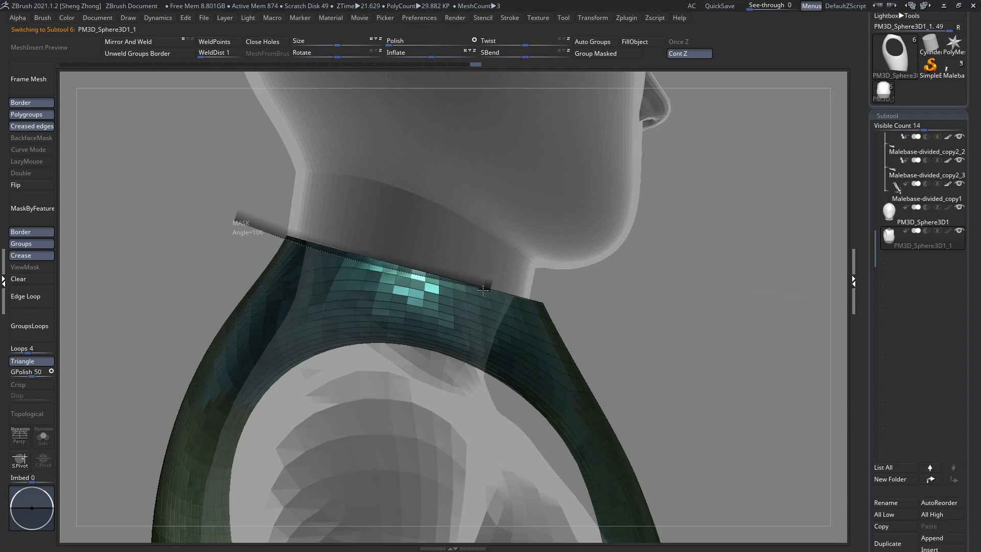
pyautogui.keyDown('ctrl'); pyautogui.moveTo(631, 339); pyautogui.dragTo(631, 339); pyautogui.keyUp('ctrl')
pyautogui.keyDown('ctrl'); pyautogui.click(666, 351); pyautogui.keyUp('ctrl')
pyautogui.keyDown('ctrl'); pyautogui.moveTo(666, 351); pyautogui.dragTo(553, 309, button='right'); pyautogui.keyUp('ctrl')
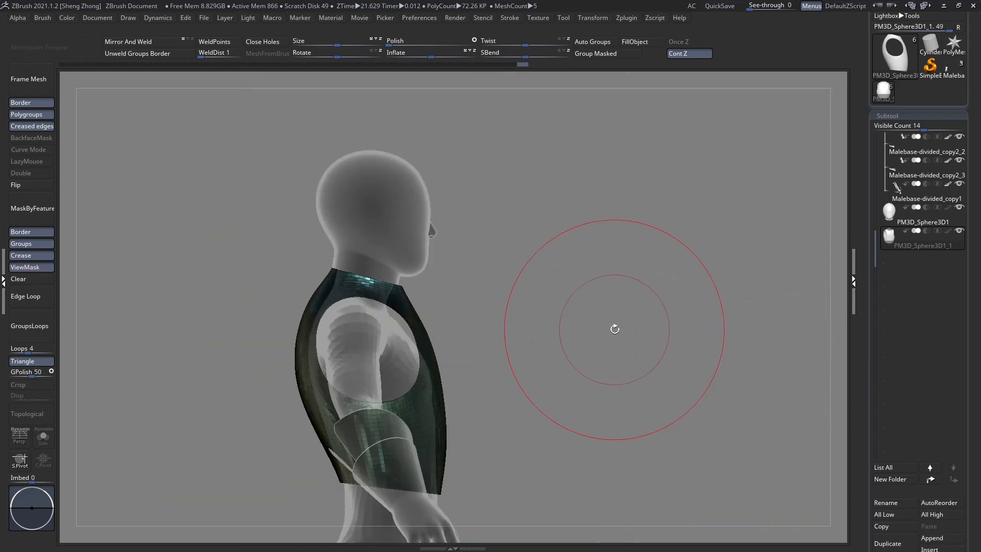
# Adjust the back of the shell's neckline in side view with the Move brush so it follows the base of the collar
pyautogui.keyDown('ctrl'); pyautogui.moveTo(410, 313); pyautogui.dragTo(426, 349, button='right'); pyautogui.keyUp('ctrl')
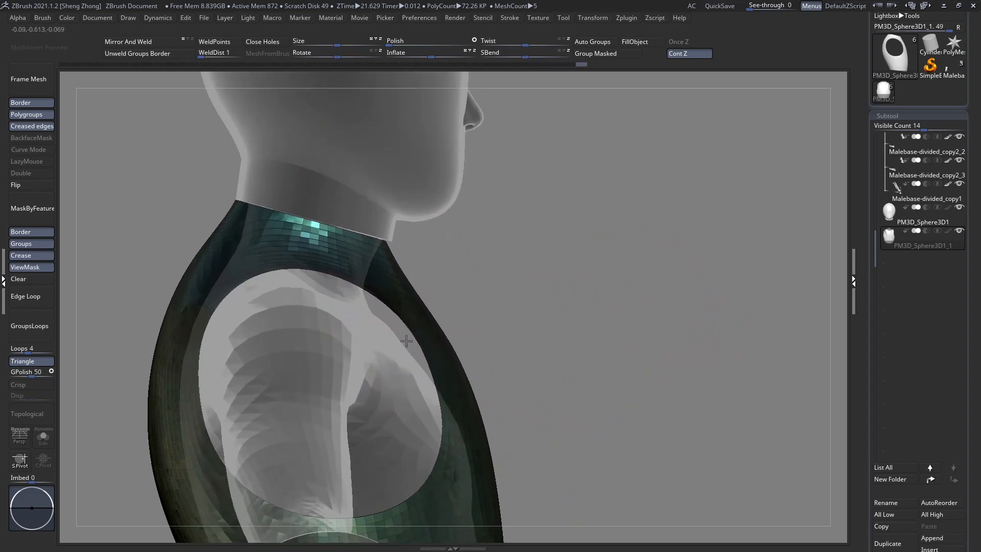
pyautogui.keyDown('alt'); pyautogui.moveTo(226, 228); pyautogui.dragTo(287, 274, button='right'); pyautogui.keyUp('alt')
pyautogui.moveTo(287, 274); pyautogui.dragTo(295, 281)
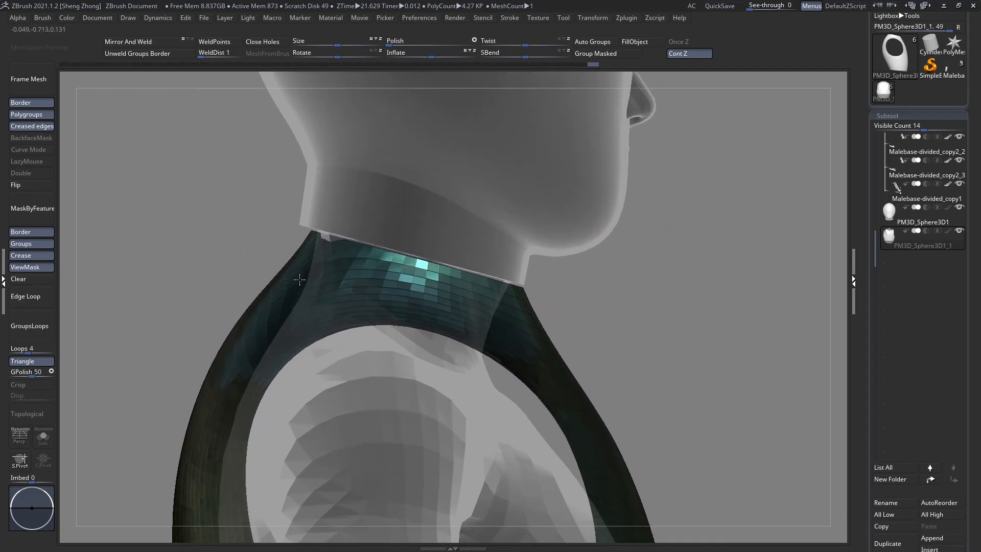
pyautogui.moveTo(306, 266); pyautogui.dragTo(396, 256, button='right')
pyautogui.rightClick(321, 261)
pyautogui.moveTo(314, 245); pyautogui.dragTo(308, 237)
pyautogui.moveTo(308, 237); pyautogui.dragTo(222, 240, button='right')
pyautogui.moveTo(311, 236); pyautogui.dragTo(308, 233)
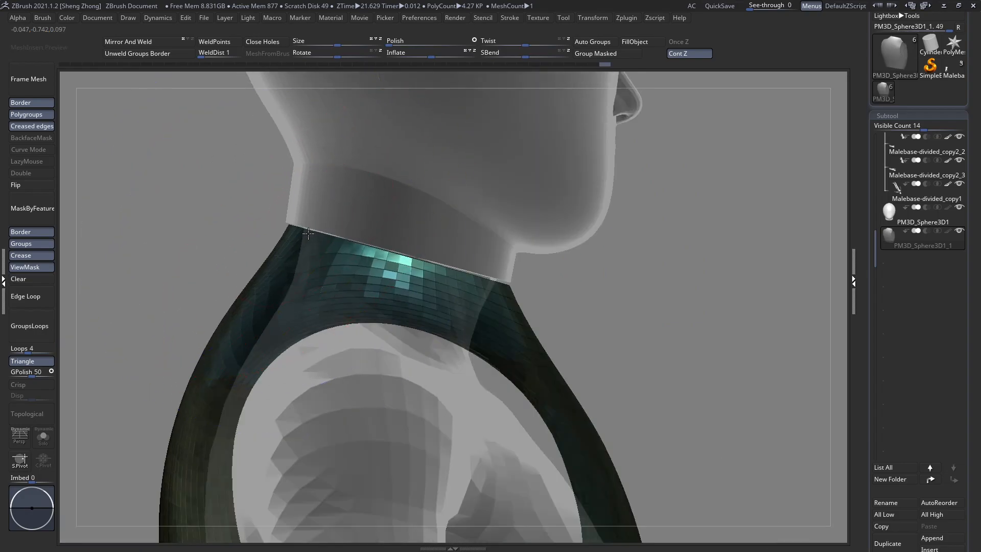
# Turn on double-sided display and pull the sides of the neckline inward toward the neck with the Move brush
pyautogui.rightClick(278, 230)
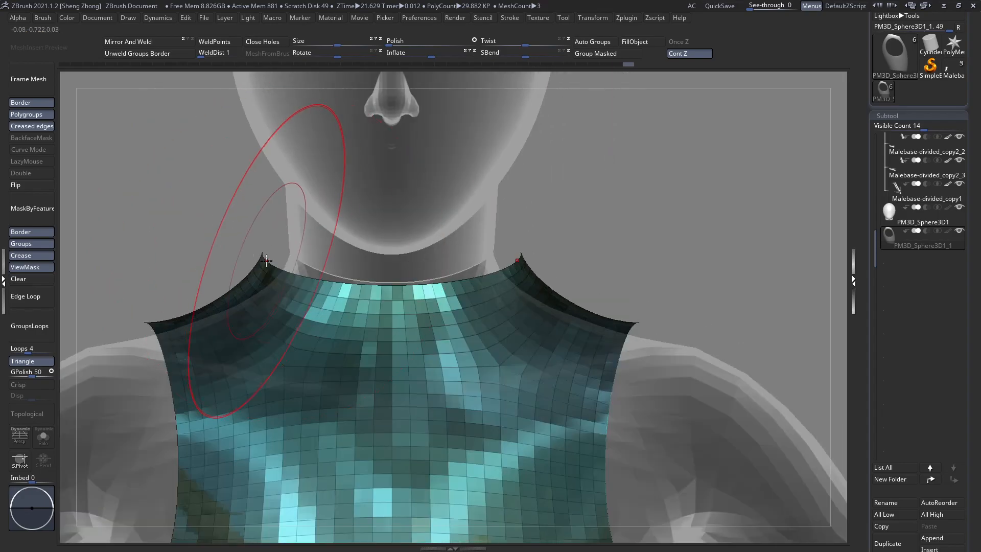
pyautogui.rightClick(222, 267)
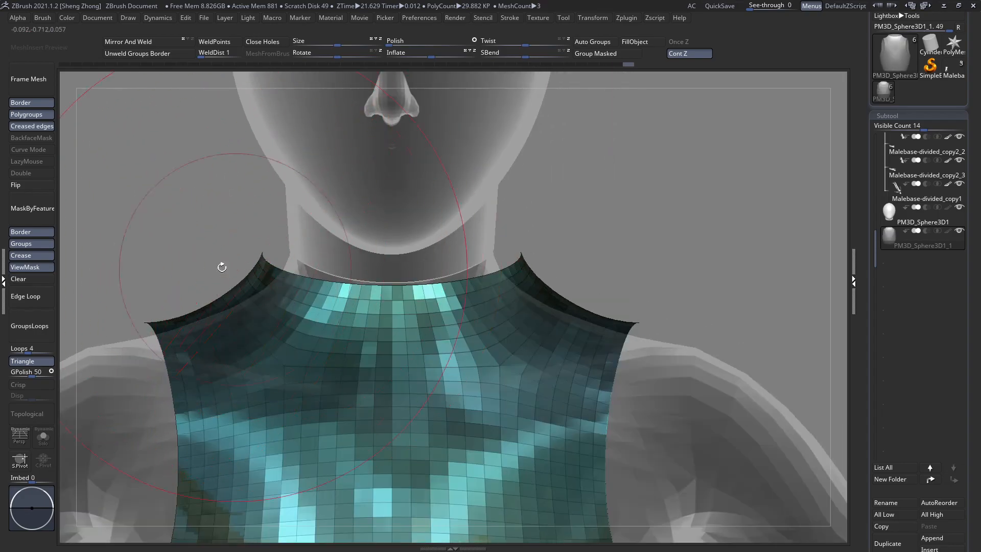
pyautogui.click(34, 174)
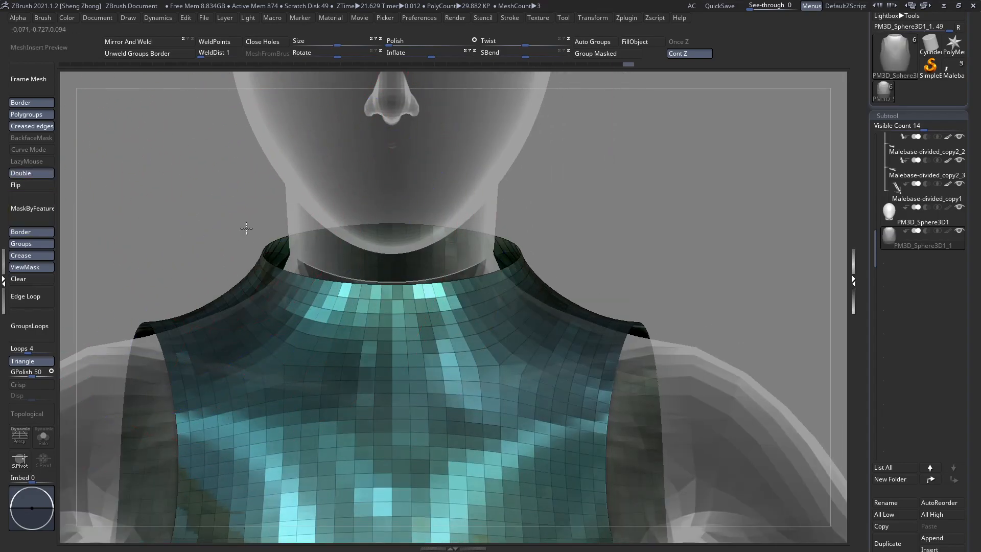
pyautogui.rightClick(242, 225)
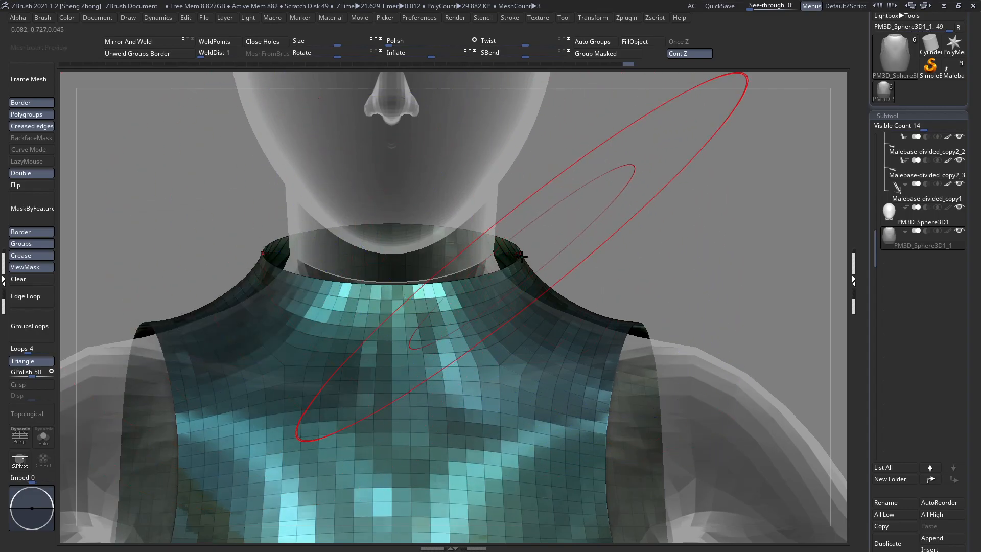
pyautogui.moveTo(502, 259); pyautogui.dragTo(485, 259)
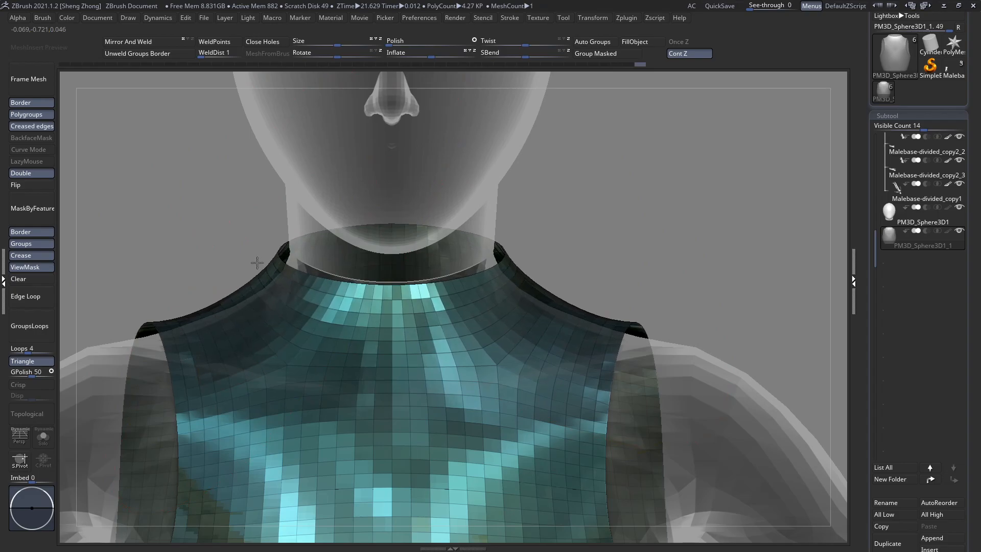
pyautogui.moveTo(341, 288); pyautogui.dragTo(341, 287)
pyautogui.moveTo(390, 289); pyautogui.dragTo(344, 305, button='right')
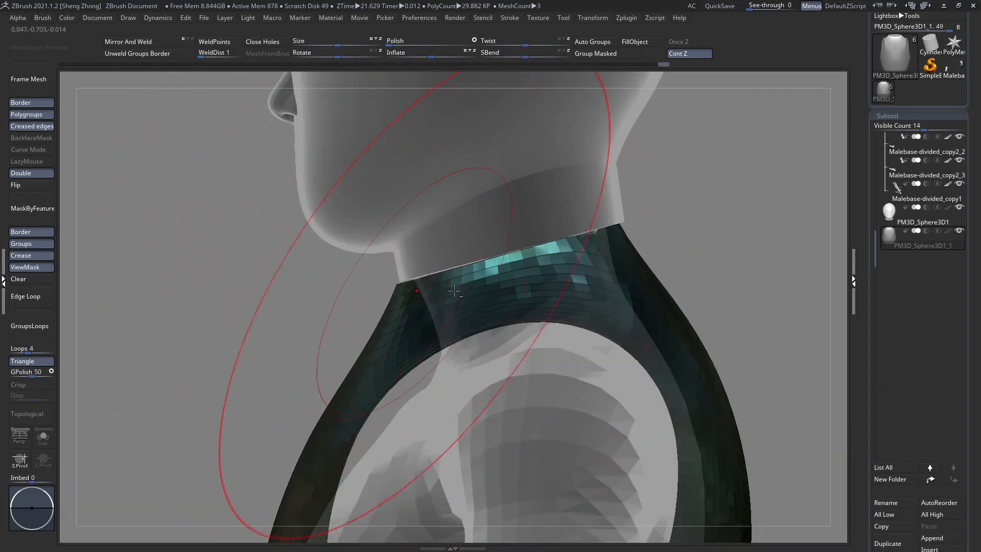
# Resize the Move brush and refine the back corners of the neckline around the neck
pyautogui.keyDown('alt'); pyautogui.moveTo(439, 287); pyautogui.dragTo(382, 299, button='right'); pyautogui.keyUp('alt')
pyautogui.press('space')
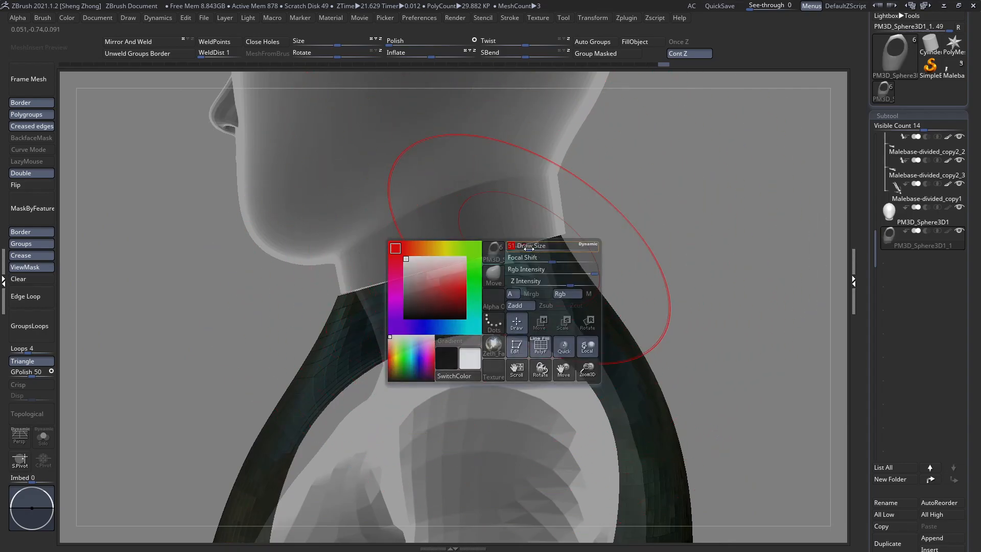
pyautogui.moveTo(530, 250); pyautogui.dragTo(534, 250)
pyautogui.moveTo(547, 252)
pyautogui.keyDown('shift'); pyautogui.mouseDown(button='right')
pyautogui.moveTo(520, 254)
pyautogui.moveTo(533, 253)
pyautogui.mouseUp(button='right'); pyautogui.keyUp('shift')
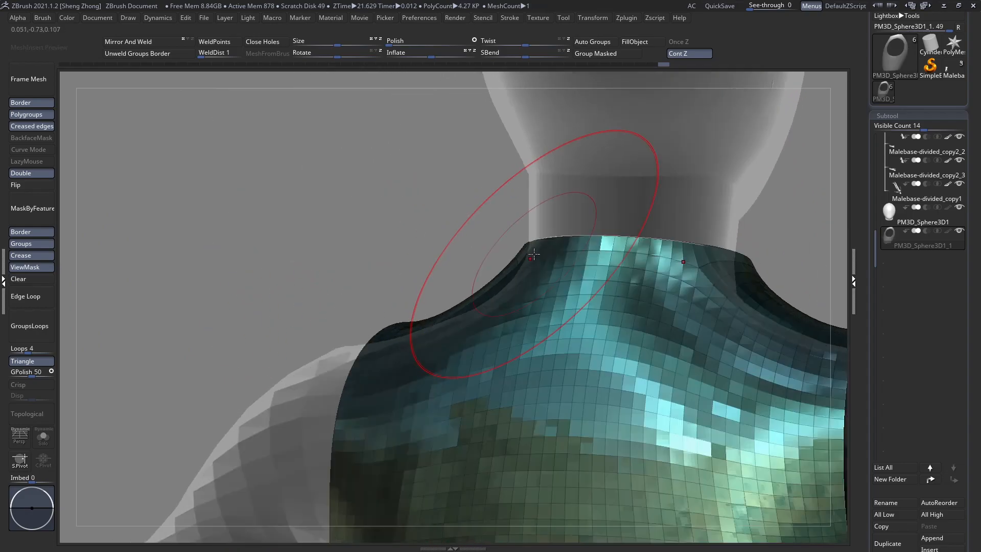
pyautogui.moveTo(529, 244); pyautogui.dragTo(517, 245)
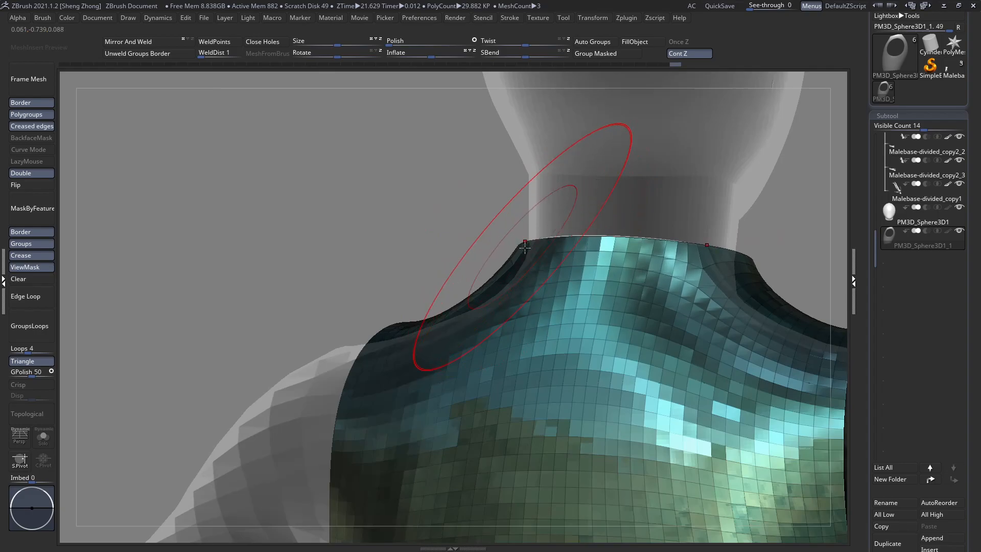
pyautogui.moveTo(525, 248)
pyautogui.mouseDown(button='right')
pyautogui.moveTo(494, 253)
pyautogui.moveTo(513, 250)
pyautogui.mouseUp(button='right')
pyautogui.moveTo(532, 243); pyautogui.dragTo(529, 243)
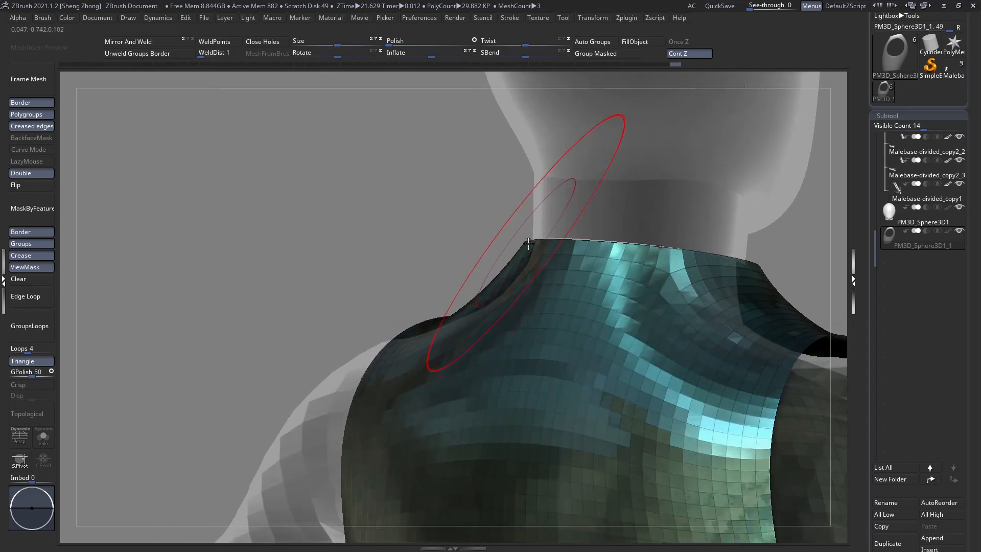
# Enlarge the Move brush and clear the mask on the torso shell
pyautogui.moveTo(529, 244); pyautogui.dragTo(565, 249, button='right')
pyautogui.keyDown('ctrl'); pyautogui.moveTo(565, 248); pyautogui.dragTo(634, 269, button='right'); pyautogui.keyUp('ctrl')
pyautogui.moveTo(463, 288)
pyautogui.keyDown('ctrl'); pyautogui.mouseDown(button='right')
pyautogui.moveTo(482, 265)
pyautogui.moveTo(419, 319)
pyautogui.mouseUp(button='right'); pyautogui.keyUp('ctrl')
pyautogui.press('space')
pyautogui.moveTo(422, 308); pyautogui.dragTo(447, 307)
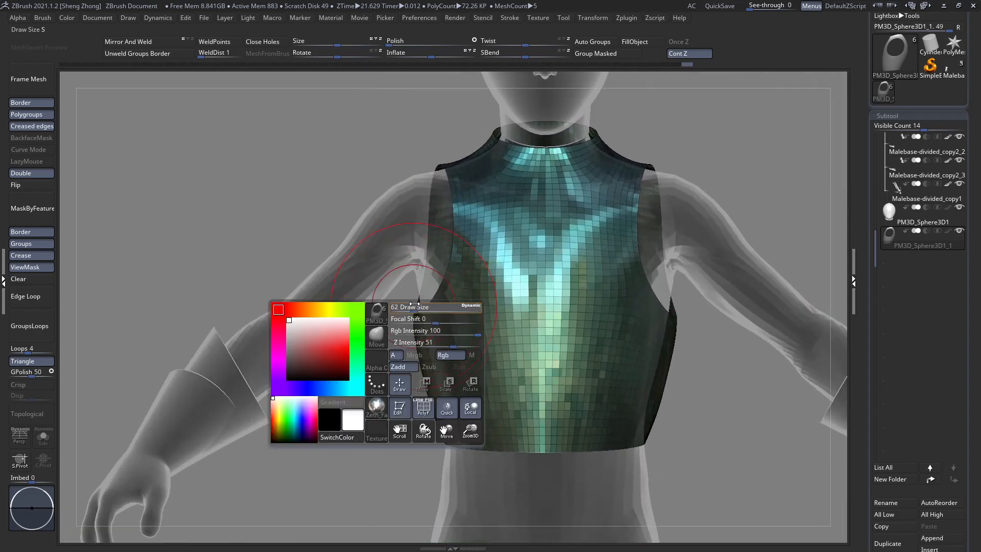
pyautogui.moveTo(436, 235); pyautogui.dragTo(131, 243, button='right')
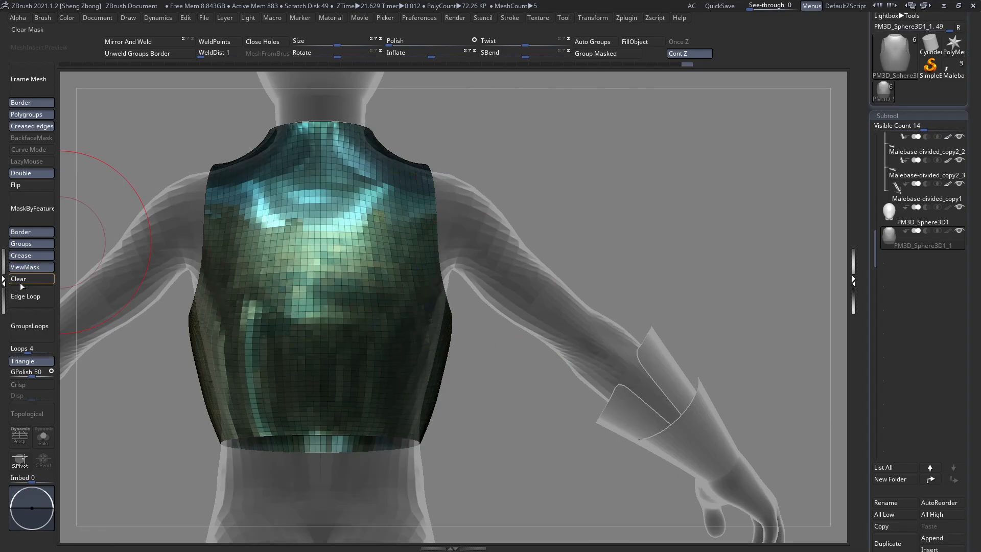
pyautogui.click(19, 282)
pyautogui.press('space')
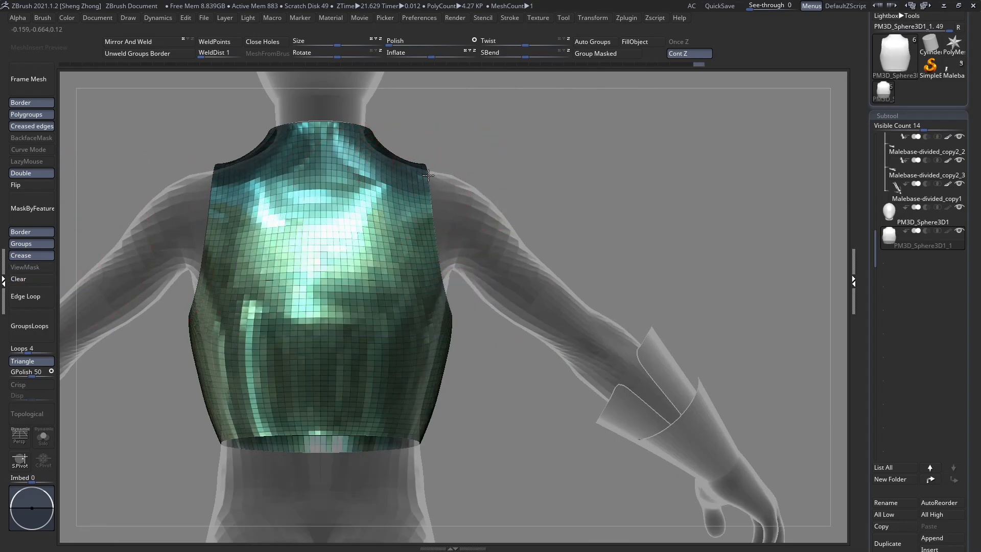
# Mask the shell along its waist edge in side view and assign the masked area its own polygroup with Group Masked
pyautogui.moveTo(431, 287); pyautogui.dragTo(532, 282, button='right')
pyautogui.keyDown('alt'); pyautogui.moveTo(461, 278); pyautogui.dragTo(350, 274, button='right'); pyautogui.keyUp('alt')
pyautogui.keyDown('alt'); pyautogui.moveTo(516, 294); pyautogui.dragTo(518, 289, button='right'); pyautogui.keyUp('alt')
pyautogui.hotkey('shift', 'f')
pyautogui.hotkey('shift', 'f')
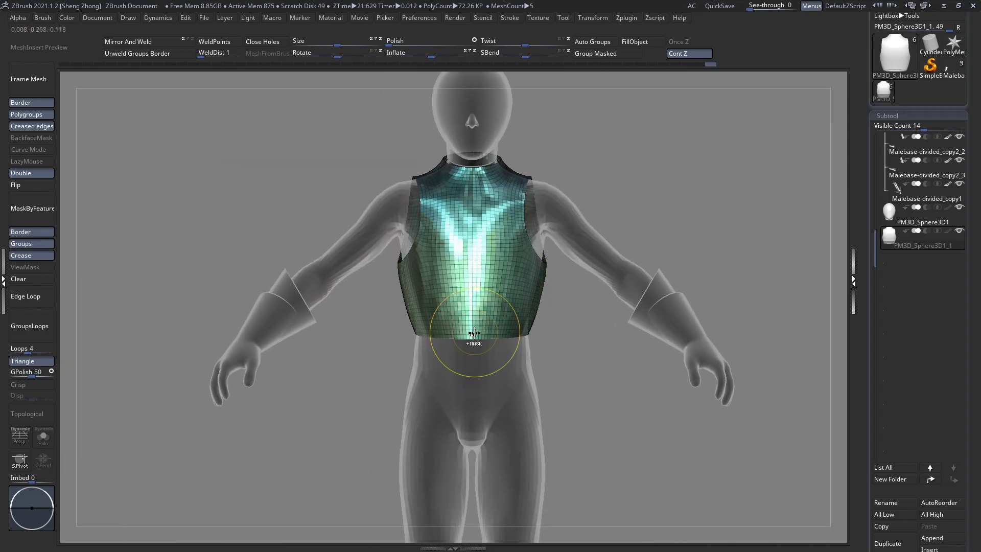
pyautogui.keyDown('ctrl'); pyautogui.moveTo(459, 338); pyautogui.dragTo(684, 352, button='right'); pyautogui.keyUp('ctrl')
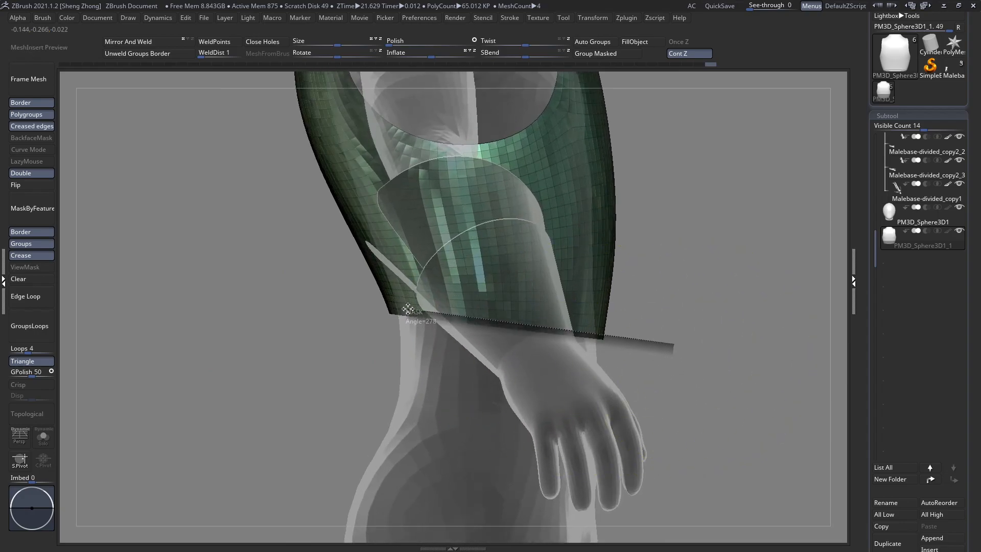
pyautogui.keyDown('ctrl'); pyautogui.keyDown('shift'); pyautogui.moveTo(407, 310); pyautogui.dragTo(261, 301); pyautogui.keyUp('shift'); pyautogui.keyUp('ctrl')
pyautogui.keyDown('ctrl'); pyautogui.moveTo(564, 217); pyautogui.dragTo(546, 158, button='right'); pyautogui.keyUp('ctrl')
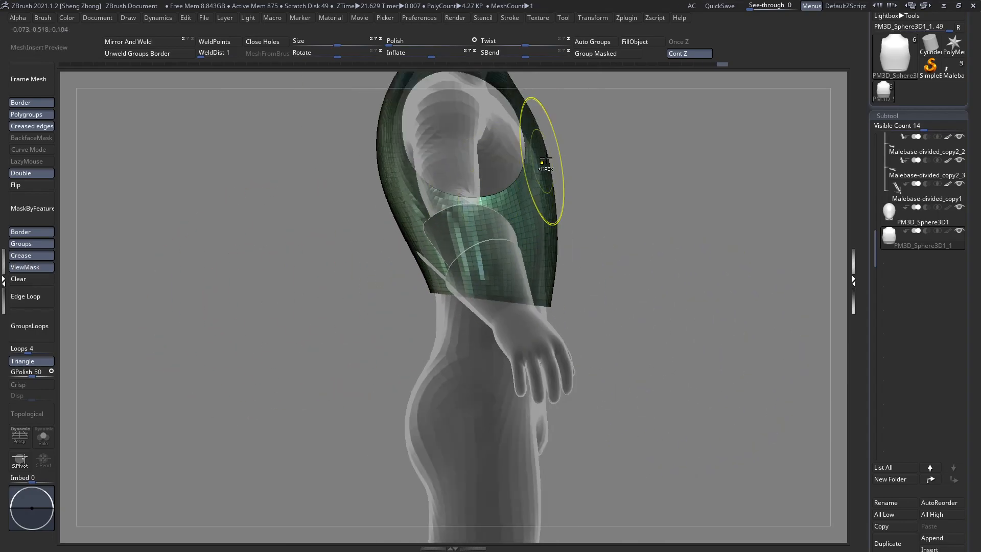
pyautogui.click(607, 53)
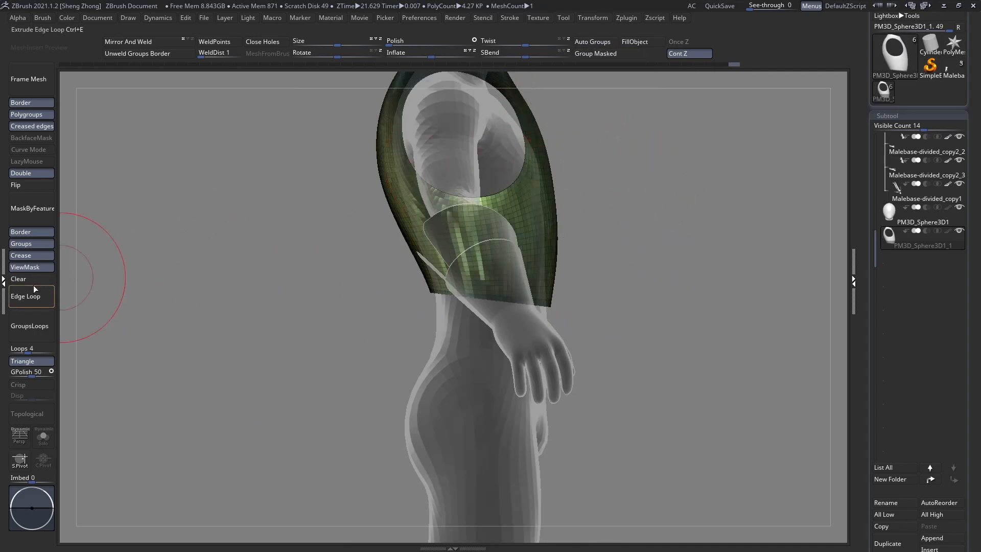
# Extrude the shell's waist edge loop and flare it outward with the transpose line
pyautogui.moveTo(588, 294); pyautogui.dragTo(398, 301, button='right')
pyautogui.moveTo(398, 302)
pyautogui.keyDown('ctrl'); pyautogui.mouseDown(button='right')
pyautogui.moveTo(401, 347)
pyautogui.moveTo(389, 342)
pyautogui.moveTo(414, 301)
pyautogui.moveTo(473, 281)
pyautogui.mouseUp(button='right'); pyautogui.keyUp('ctrl')
pyautogui.keyDown('ctrl'); pyautogui.keyDown('shift'); pyautogui.click(543, 311); pyautogui.keyUp('shift'); pyautogui.keyUp('ctrl')
pyautogui.keyDown('ctrl'); pyautogui.keyDown('shift'); pyautogui.click(543, 311); pyautogui.keyUp('shift'); pyautogui.keyUp('ctrl')
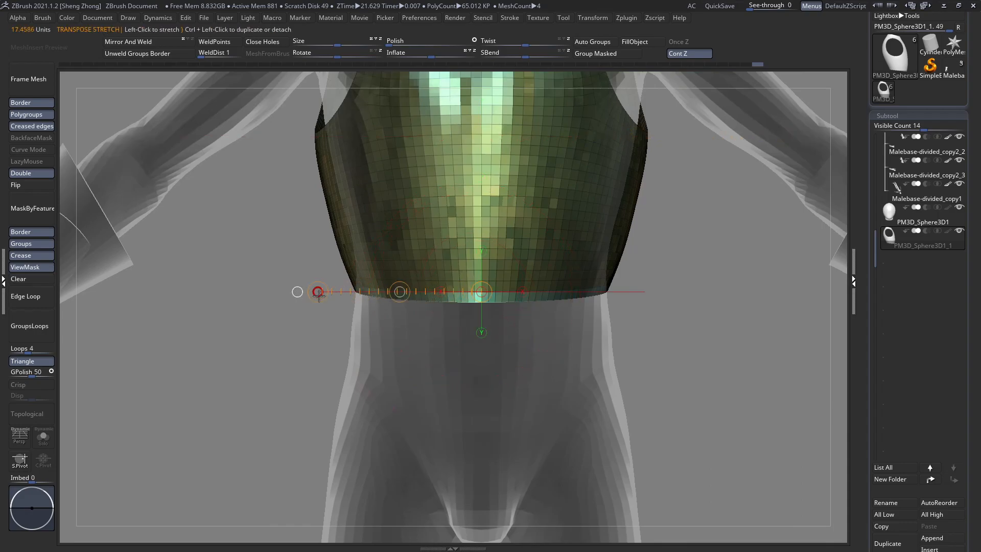
pyautogui.moveTo(340, 275); pyautogui.dragTo(478, 280, button='right')
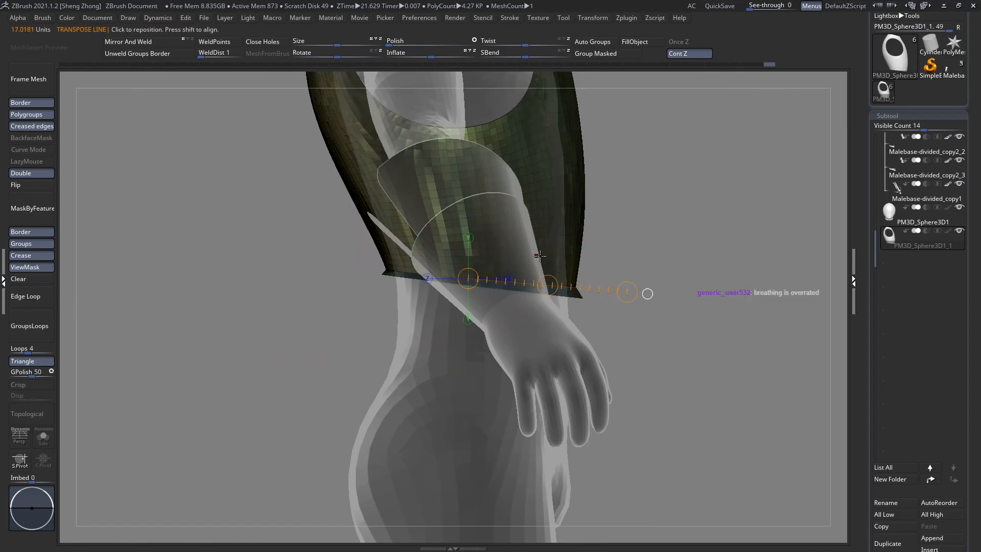
# Pull the flared waist edge downward with the transpose line to form a short band
pyautogui.rightClick(466, 316)
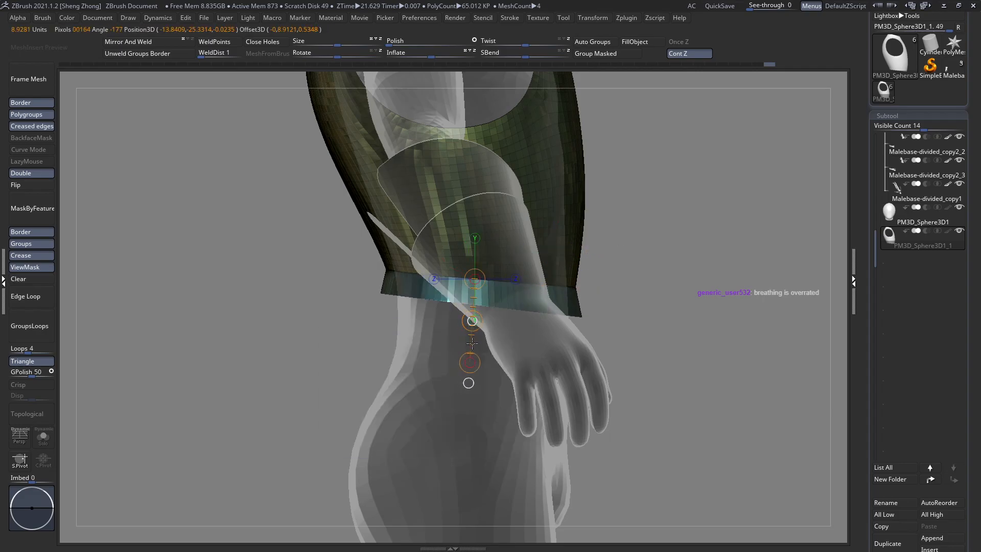
pyautogui.moveTo(466, 296); pyautogui.dragTo(443, 287, button='right')
pyautogui.moveTo(487, 266)
pyautogui.keyDown('ctrl'); pyautogui.mouseDown(button='right')
pyautogui.moveTo(460, 276)
pyautogui.moveTo(563, 284)
pyautogui.moveTo(476, 300)
pyautogui.mouseUp(button='right'); pyautogui.keyUp('ctrl')
pyautogui.rightClick(477, 301)
pyautogui.moveTo(463, 283); pyautogui.dragTo(475, 283)
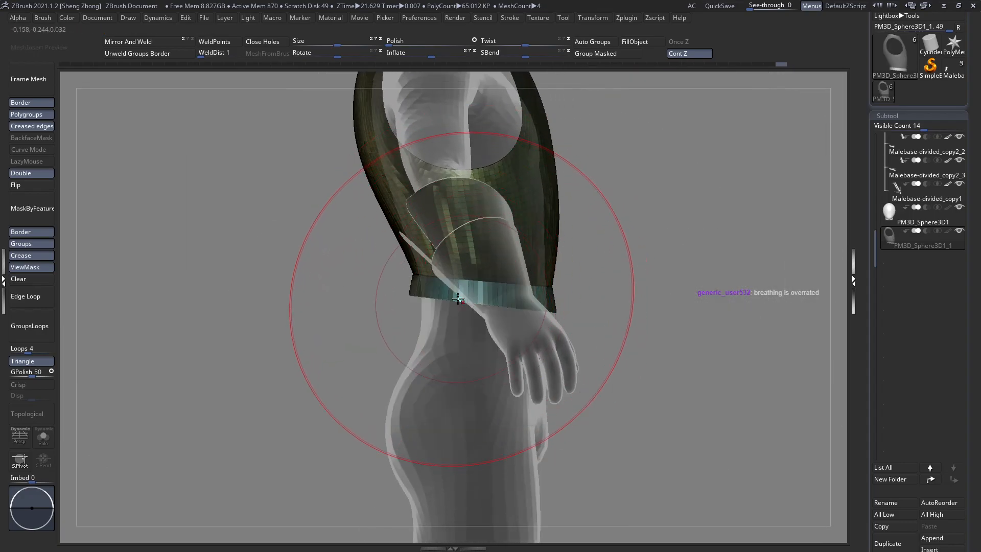
# Clear the mask and shorten the whole torso shell vertically with a transpose line running down from the neck
pyautogui.press('w')
pyautogui.press('q')
pyautogui.moveTo(593, 292)
pyautogui.mouseDown(button='right')
pyautogui.moveTo(545, 286)
pyautogui.moveTo(480, 327)
pyautogui.mouseUp(button='right')
pyautogui.moveTo(480, 327)
pyautogui.keyDown('ctrl'); pyautogui.mouseDown(button='right')
pyautogui.moveTo(525, 258)
pyautogui.moveTo(511, 262)
pyautogui.mouseUp(button='right'); pyautogui.keyUp('ctrl')
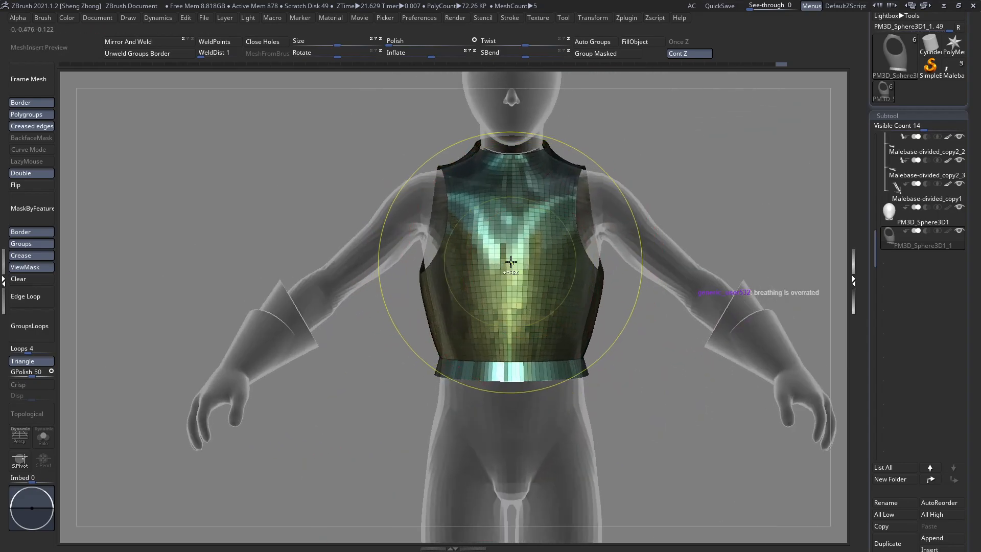
pyautogui.click(36, 278)
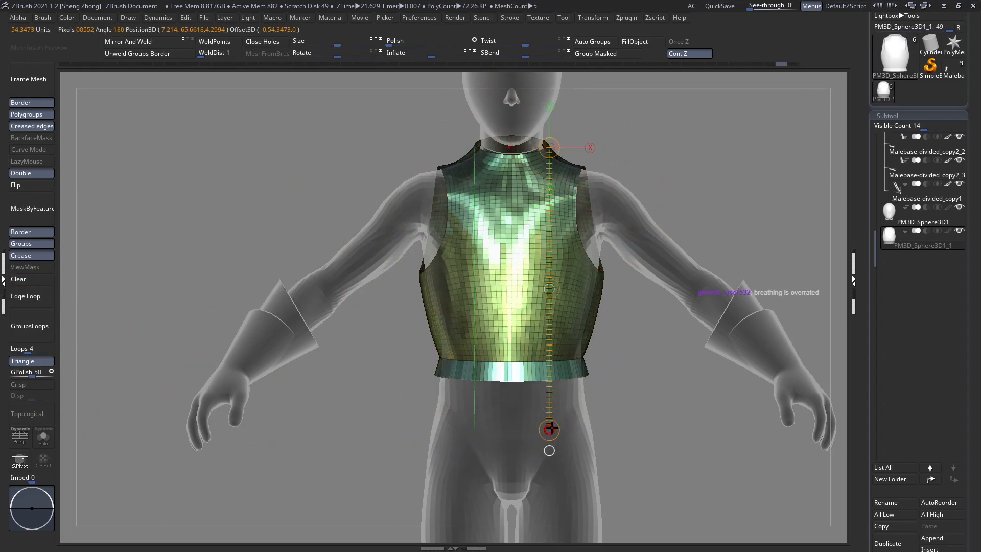
pyautogui.moveTo(550, 429); pyautogui.dragTo(550, 415)
pyautogui.press('q')
pyautogui.keyDown('ctrl'); pyautogui.moveTo(529, 338); pyautogui.dragTo(424, 305, button='right'); pyautogui.keyUp('ctrl')
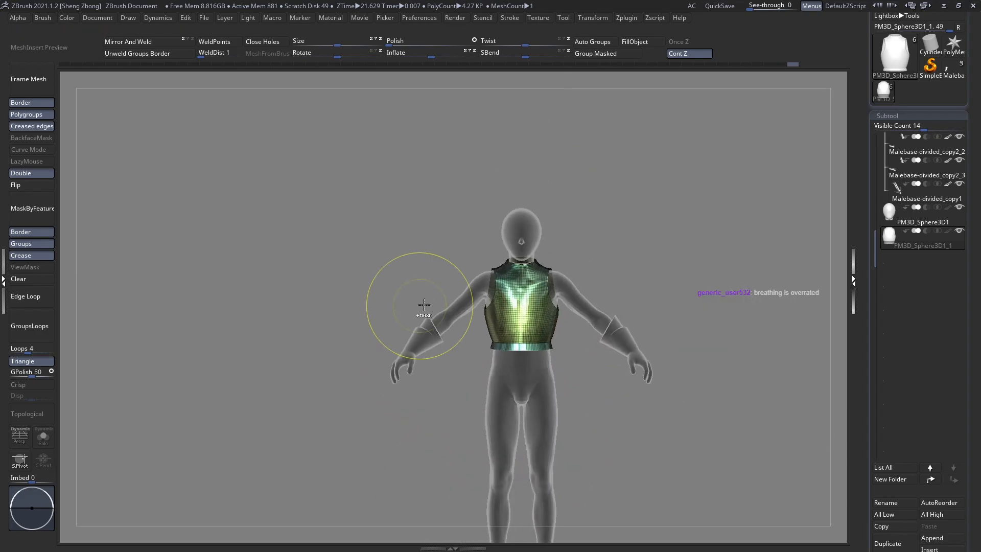
# Turn off the polyframe display and temporarily isolate the shell's main polygroup without the waist band
pyautogui.hotkey('shift', 'f')
pyautogui.moveTo(515, 318); pyautogui.dragTo(480, 308, button='right')
pyautogui.keyDown('ctrl'); pyautogui.moveTo(481, 307); pyautogui.dragTo(547, 374, button='right'); pyautogui.keyUp('ctrl')
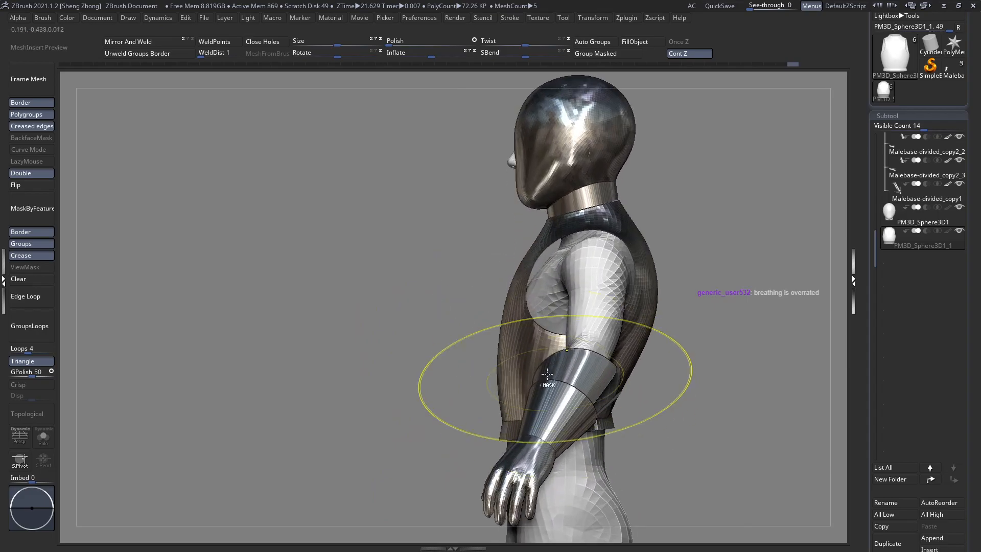
pyautogui.keyDown('ctrl'); pyautogui.keyDown('shift'); pyautogui.click(512, 348); pyautogui.keyUp('shift'); pyautogui.keyUp('ctrl')
pyautogui.hotkey('ctrl', 'z')
pyautogui.hotkey('ctrl', 't')
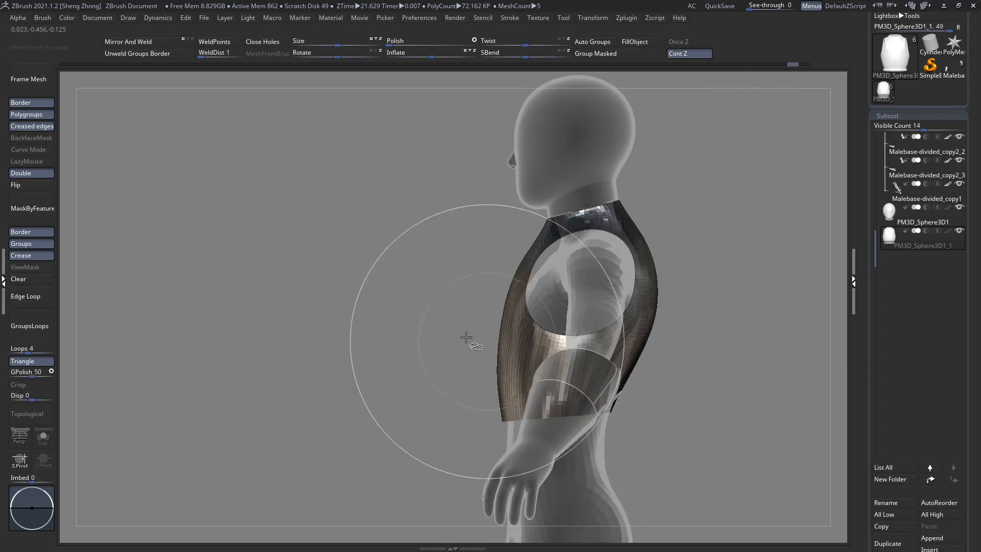
pyautogui.keyDown('shift'); pyautogui.moveTo(525, 361); pyautogui.dragTo(563, 365, button='right'); pyautogui.keyUp('shift')
pyautogui.keyDown('ctrl'); pyautogui.keyDown('shift'); pyautogui.click(587, 347); pyautogui.keyUp('shift'); pyautogui.keyUp('ctrl')
# Mask the shell's edges with MaskByFeature and add a curved mask around the armhole in front view
pyautogui.moveTo(587, 307)
pyautogui.keyDown('shift'); pyautogui.mouseDown(button='right')
pyautogui.moveTo(546, 276)
pyautogui.moveTo(546, 238)
pyautogui.moveTo(485, 240)
pyautogui.moveTo(557, 225)
pyautogui.moveTo(532, 261)
pyautogui.moveTo(543, 282)
pyautogui.mouseUp(button='right'); pyautogui.keyUp('shift')
pyautogui.rightClick(532, 262)
pyautogui.click(34, 219)
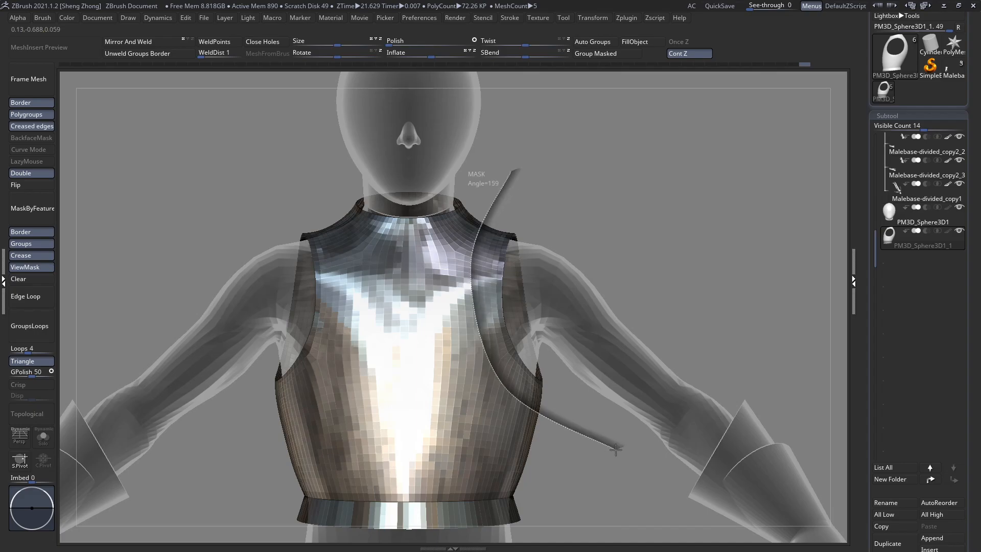
pyautogui.keyDown('ctrl'); pyautogui.moveTo(616, 449); pyautogui.dragTo(617, 450); pyautogui.keyUp('ctrl')
# Refine the masked breastplate's chest profile in side view with a resized Move brush
pyautogui.keyDown('shift'); pyautogui.moveTo(487, 314); pyautogui.dragTo(447, 314, button='right'); pyautogui.keyUp('shift')
pyautogui.moveTo(456, 390)
pyautogui.mouseDown(button='right')
pyautogui.moveTo(473, 357)
pyautogui.moveTo(448, 332)
pyautogui.mouseUp(button='right')
pyautogui.press('space')
pyautogui.moveTo(508, 285)
pyautogui.mouseDown()
pyautogui.moveTo(547, 285)
pyautogui.moveTo(551, 269)
pyautogui.mouseUp()
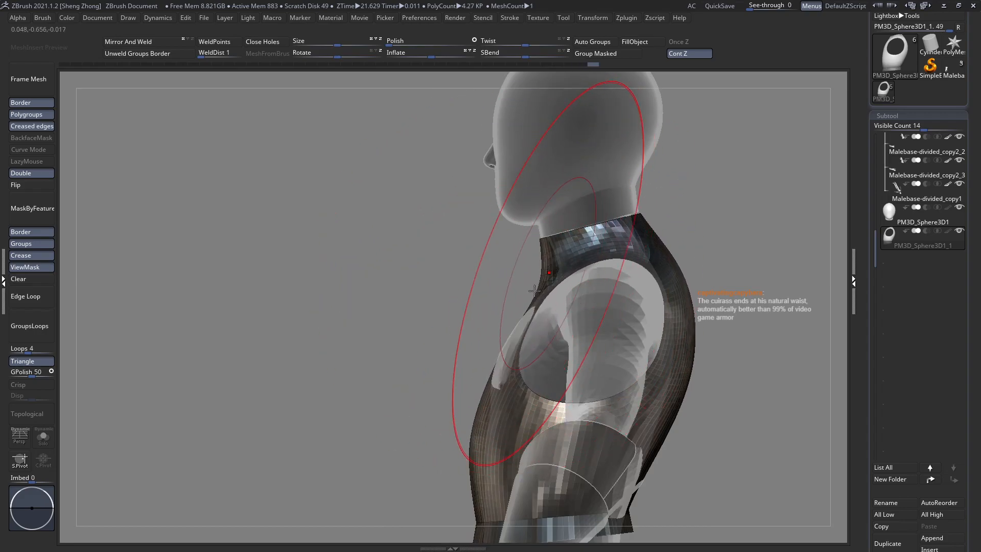
pyautogui.press('space')
pyautogui.moveTo(504, 339); pyautogui.dragTo(570, 324)
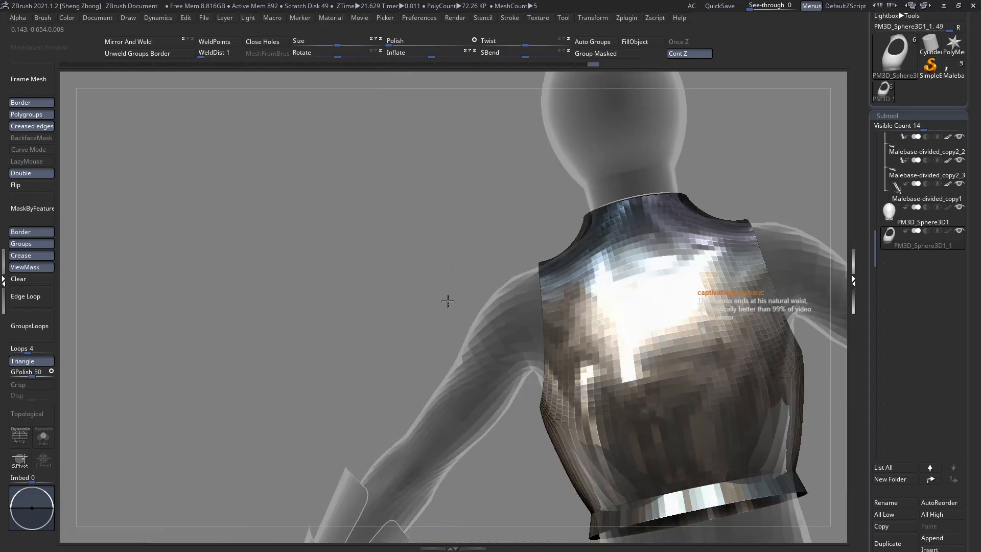
# Adjust the back of the torso shell with the Move brush and clear the mask
pyautogui.moveTo(447, 301); pyautogui.dragTo(506, 306)
pyautogui.press('space')
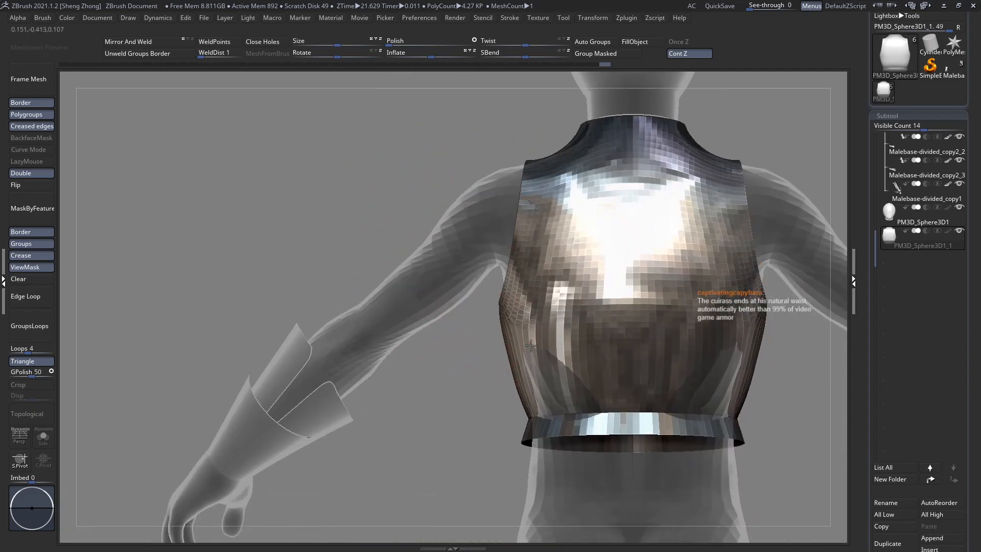
pyautogui.press('space')
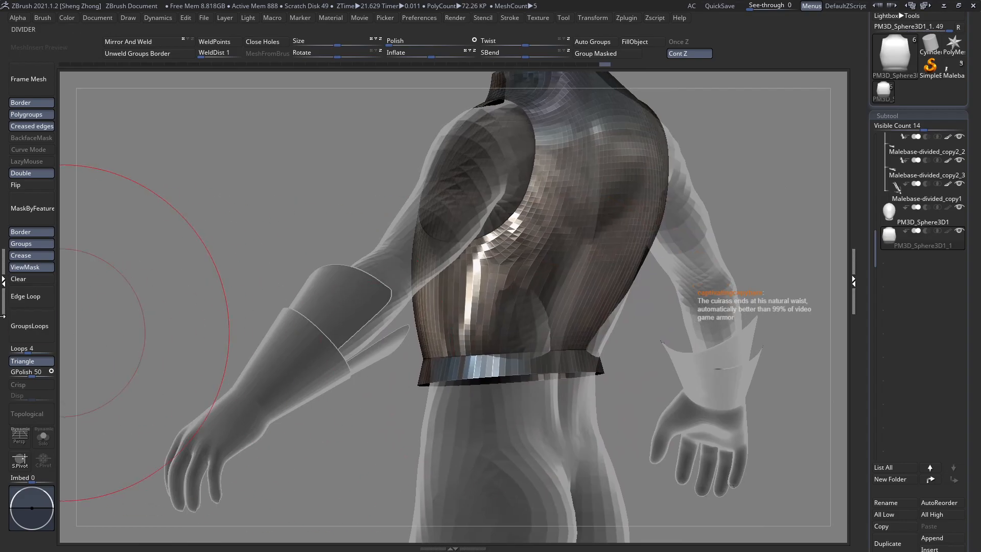
pyautogui.click(31, 281)
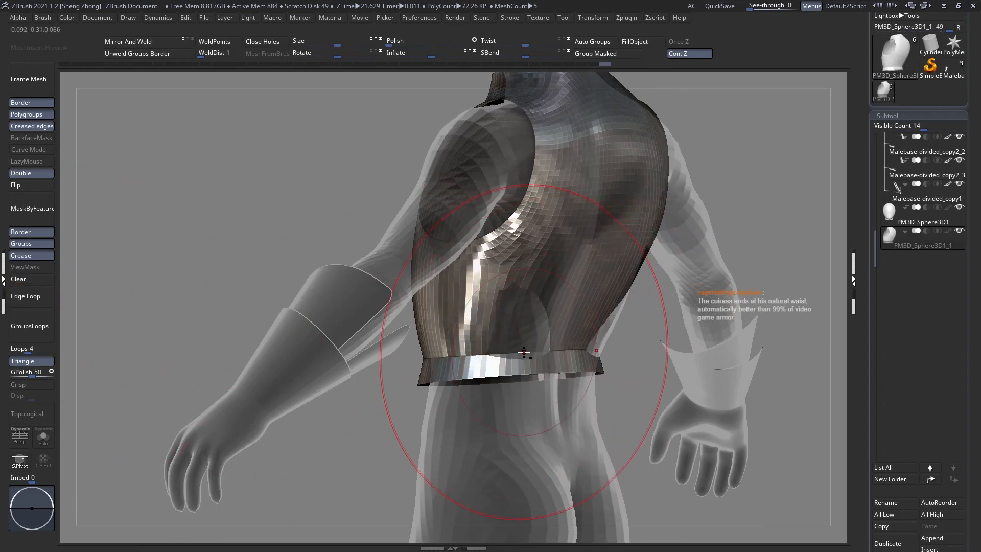
pyautogui.moveTo(524, 352); pyautogui.dragTo(534, 352)
pyautogui.moveTo(532, 353)
pyautogui.mouseDown(button='right')
pyautogui.moveTo(419, 322)
pyautogui.moveTo(470, 390)
pyautogui.moveTo(434, 388)
pyautogui.moveTo(470, 326)
pyautogui.mouseUp(button='right')
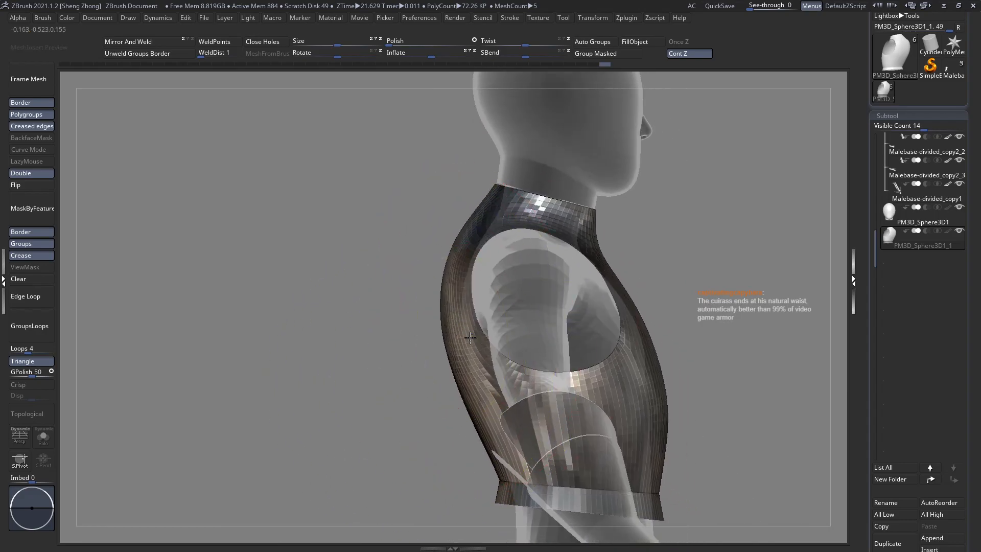
# Mask the isolated waist band, restore the full shell, and add its feature edges with MaskByFeature
pyautogui.keyDown('ctrl'); pyautogui.keyDown('shift'); pyautogui.click(522, 496); pyautogui.keyUp('shift'); pyautogui.keyUp('ctrl')
pyautogui.keyDown('ctrl'); pyautogui.click(311, 328); pyautogui.keyUp('ctrl')
pyautogui.keyDown('ctrl'); pyautogui.keyDown('shift'); pyautogui.click(302, 324); pyautogui.keyUp('shift'); pyautogui.keyUp('ctrl')
pyautogui.click(30, 212)
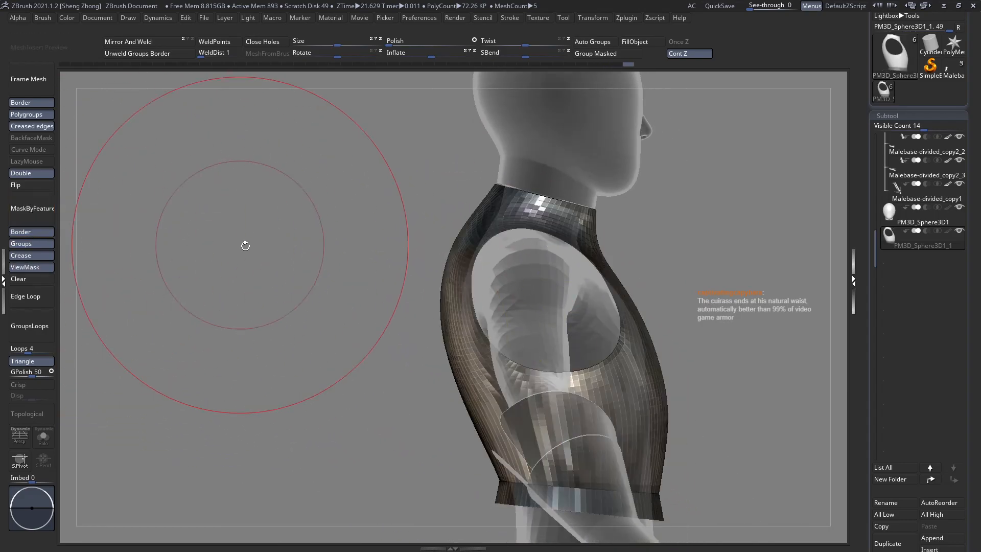
# Clear the mask and curve the back of the collar toward the neck with a smaller Move brush
pyautogui.press('space')
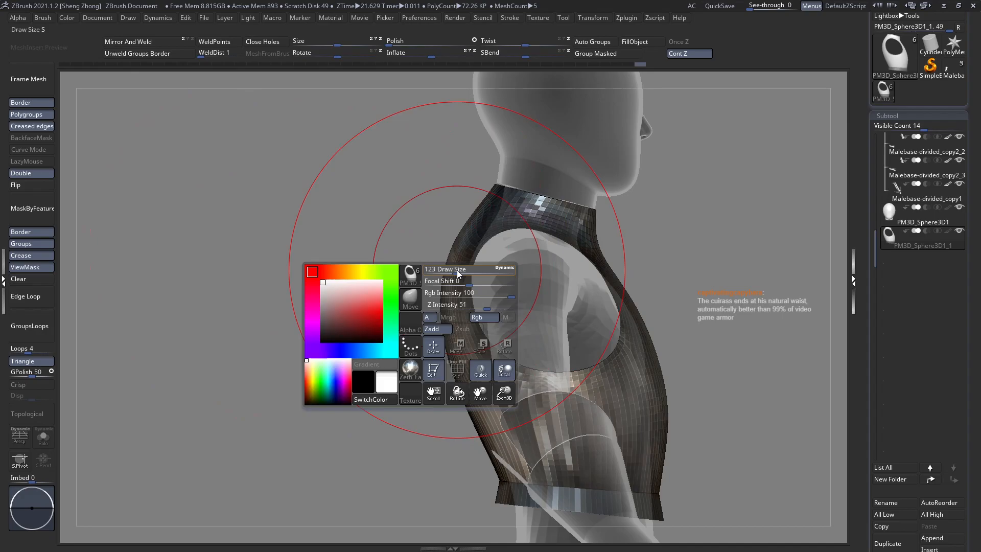
pyautogui.moveTo(456, 270)
pyautogui.mouseDown()
pyautogui.moveTo(401, 279)
pyautogui.moveTo(438, 187)
pyautogui.moveTo(344, 252)
pyautogui.moveTo(427, 215)
pyautogui.moveTo(445, 230)
pyautogui.moveTo(388, 230)
pyautogui.moveTo(435, 264)
pyautogui.mouseUp()
pyautogui.press('space')
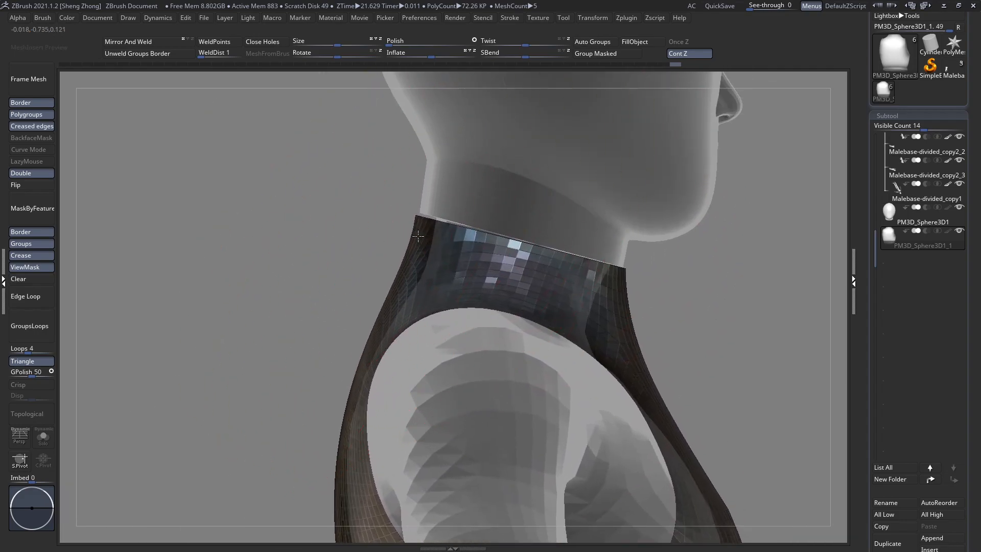
pyautogui.keyDown('ctrl'); pyautogui.moveTo(416, 233); pyautogui.dragTo(413, 203, button='right'); pyautogui.keyUp('ctrl')
pyautogui.click(39, 281)
pyautogui.press('space')
pyautogui.moveTo(413, 203); pyautogui.dragTo(418, 205)
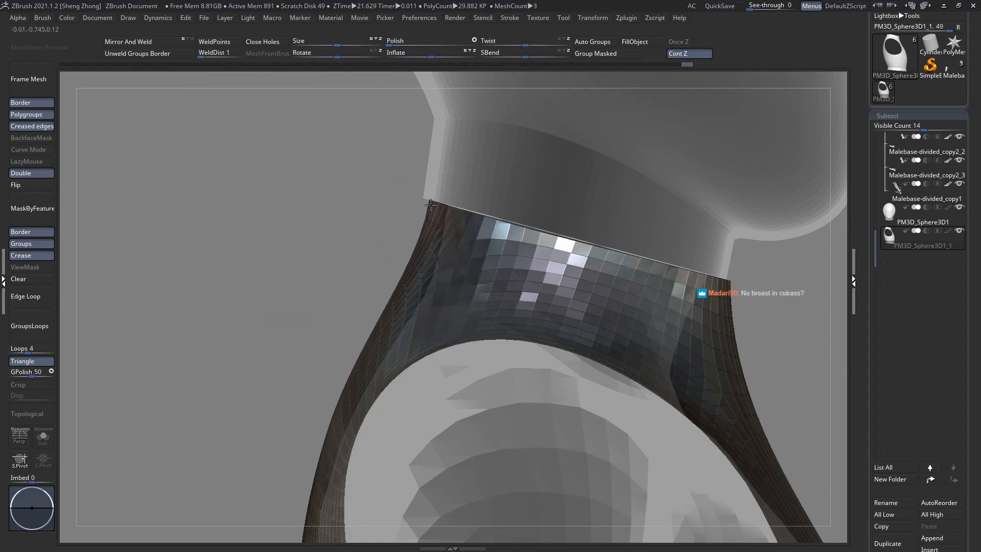
# Isolate and mask the waist band again, show the whole shell, and mask its edges with MaskByFeature
pyautogui.keyDown('ctrl'); pyautogui.moveTo(433, 209); pyautogui.dragTo(431, 293, button='right'); pyautogui.keyUp('ctrl')
pyautogui.keyDown('ctrl'); pyautogui.keyDown('shift'); pyautogui.click(430, 293); pyautogui.keyUp('shift'); pyautogui.keyUp('ctrl')
pyautogui.keyDown('ctrl'); pyautogui.keyDown('shift'); pyautogui.click(313, 284); pyautogui.keyUp('shift'); pyautogui.keyUp('ctrl')
pyautogui.keyDown('ctrl'); pyautogui.keyDown('shift'); pyautogui.click(461, 313); pyautogui.keyUp('shift'); pyautogui.keyUp('ctrl')
pyautogui.keyDown('ctrl'); pyautogui.keyDown('shift'); pyautogui.click(461, 313); pyautogui.keyUp('shift'); pyautogui.keyUp('ctrl')
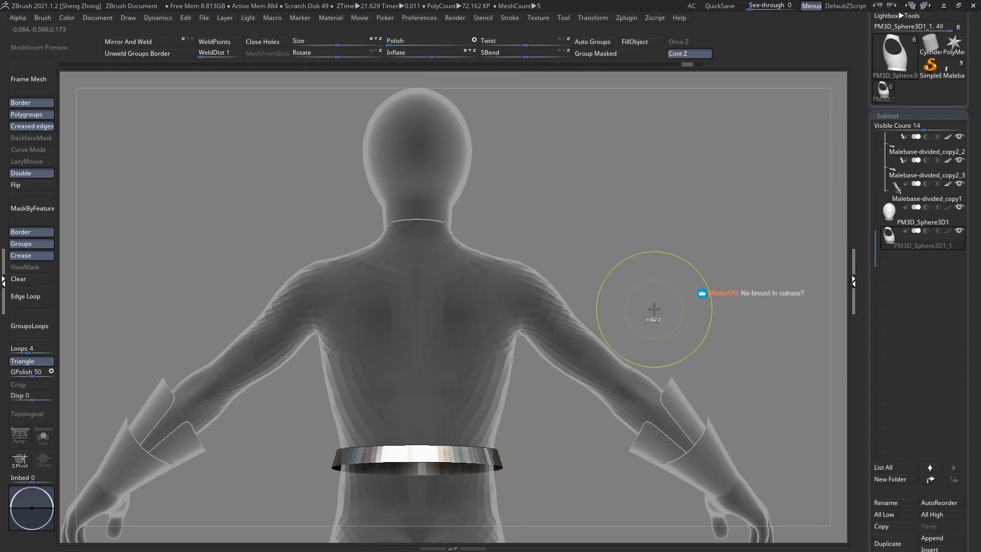
pyautogui.keyDown('ctrl'); pyautogui.click(655, 310); pyautogui.keyUp('ctrl')
pyautogui.keyDown('ctrl'); pyautogui.keyDown('shift'); pyautogui.click(653, 310); pyautogui.keyUp('shift'); pyautogui.keyUp('ctrl')
pyautogui.click(16, 226)
pyautogui.moveTo(434, 307)
pyautogui.mouseDown(button='right')
pyautogui.moveTo(372, 302)
pyautogui.moveTo(332, 283)
pyautogui.mouseUp(button='right')
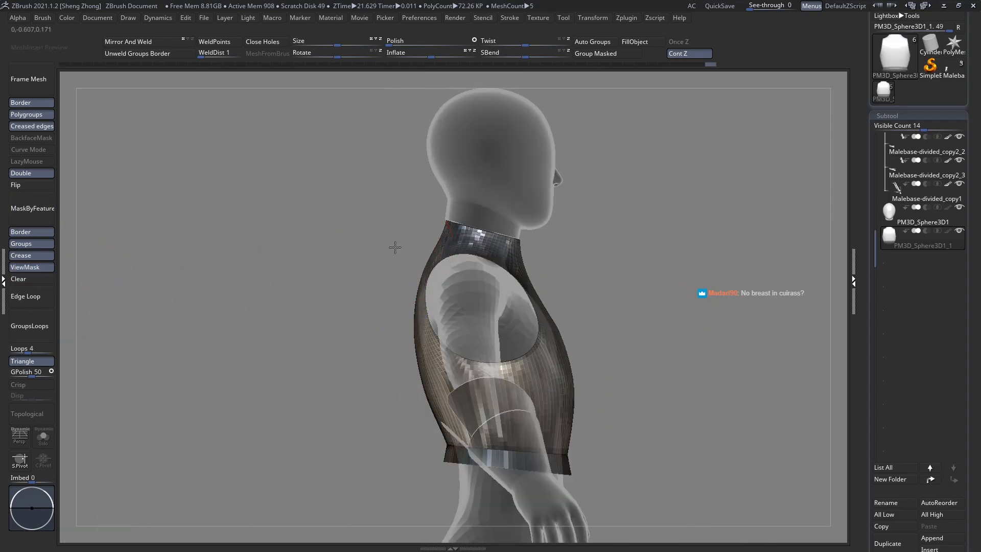
# Refine the shell's back profile with the Move brush, adjusting its draw size between side and rear views
pyautogui.press('space')
pyautogui.moveTo(394, 246); pyautogui.dragTo(407, 247)
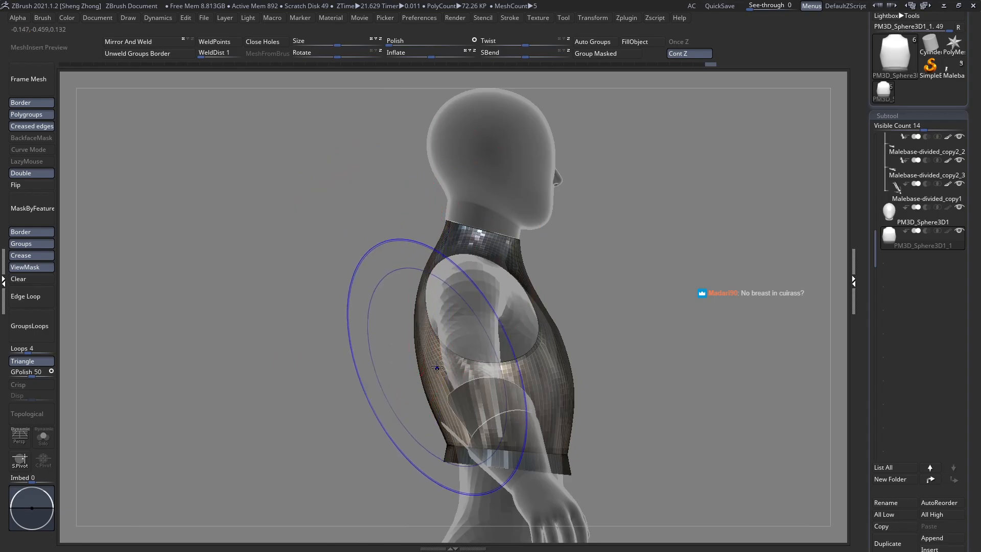
pyautogui.keyDown('shift'); pyautogui.moveTo(437, 367); pyautogui.dragTo(438, 327, button='right'); pyautogui.keyUp('shift')
pyautogui.press('space')
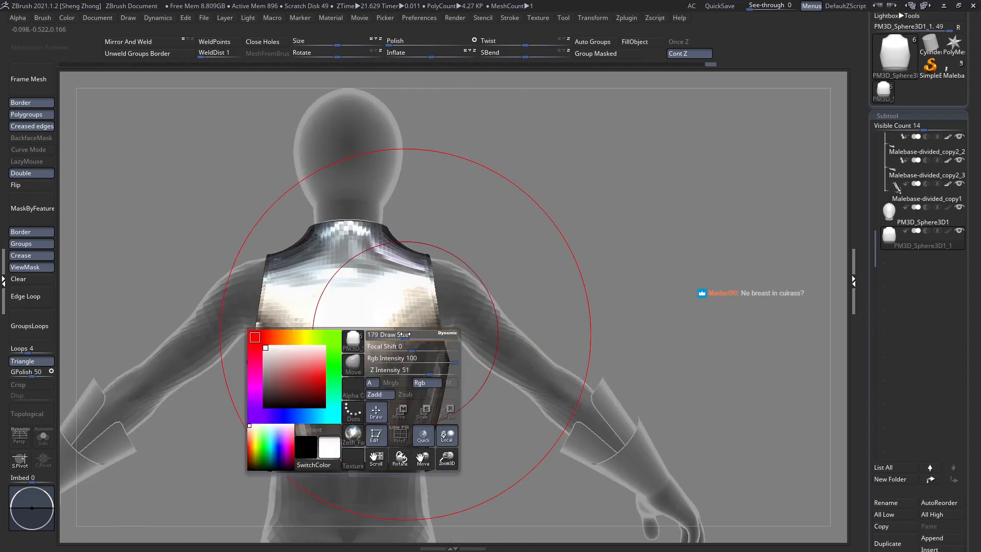
pyautogui.moveTo(405, 334)
pyautogui.mouseDown()
pyautogui.moveTo(422, 392)
pyautogui.moveTo(388, 275)
pyautogui.moveTo(416, 379)
pyautogui.moveTo(411, 364)
pyautogui.mouseUp()
pyautogui.keyDown('shift'); pyautogui.moveTo(410, 364); pyautogui.dragTo(353, 391, button='right'); pyautogui.keyUp('shift')
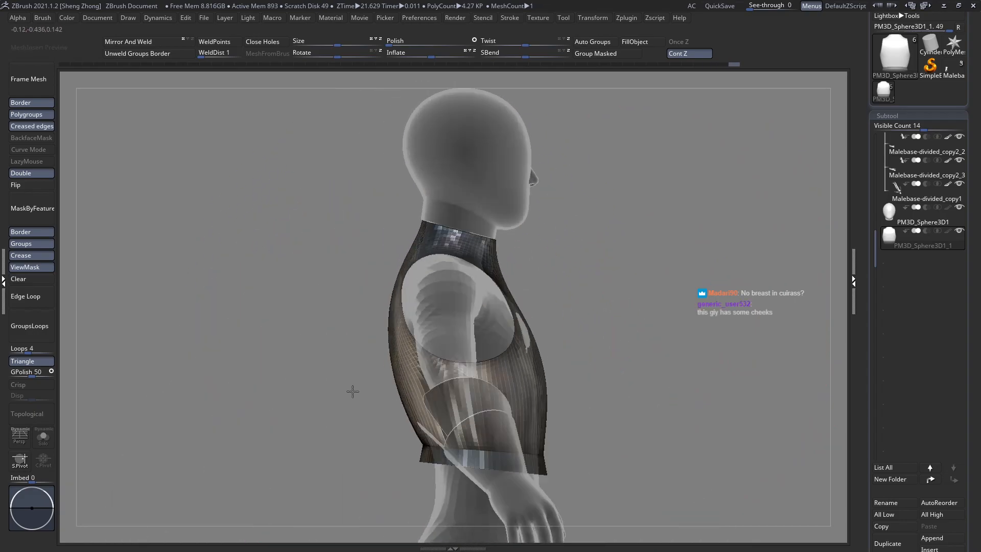
# Adjust the breastplate's upper chest profile in side view with the Move brush
pyautogui.moveTo(437, 353)
pyautogui.keyDown('alt'); pyautogui.mouseDown(button='right')
pyautogui.moveTo(420, 330)
pyautogui.moveTo(352, 339)
pyautogui.mouseUp(button='right'); pyautogui.keyUp('alt')
pyautogui.press('space')
pyautogui.moveTo(510, 319); pyautogui.dragTo(519, 302)
pyautogui.keyDown('shift'); pyautogui.moveTo(535, 315); pyautogui.dragTo(572, 312, button='right'); pyautogui.keyUp('shift')
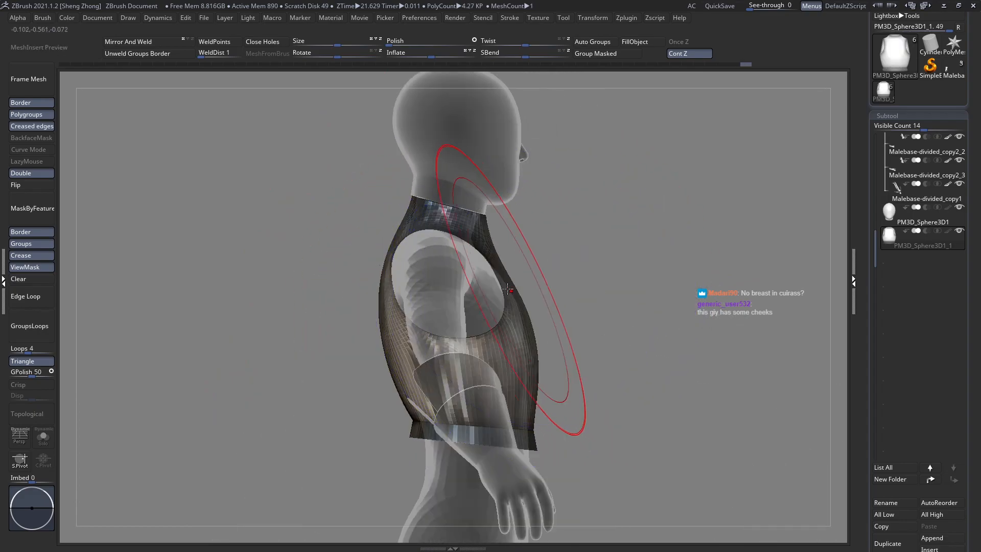
pyautogui.keyDown('shift'); pyautogui.moveTo(507, 289); pyautogui.dragTo(536, 292, button='right'); pyautogui.keyUp('shift')
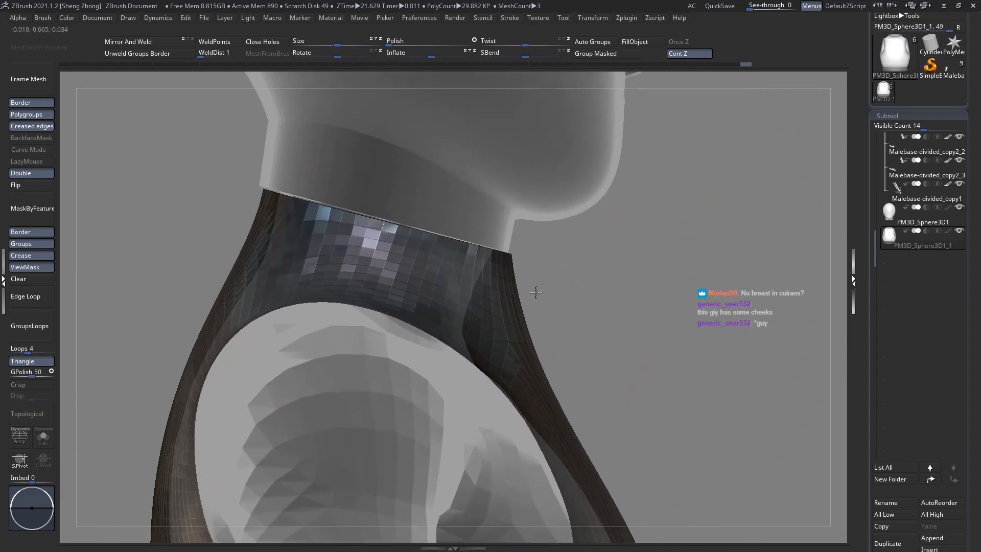
# Push the collar's front inward below the neckline to give it a concave curve
pyautogui.press('space')
pyautogui.moveTo(536, 293); pyautogui.dragTo(542, 293)
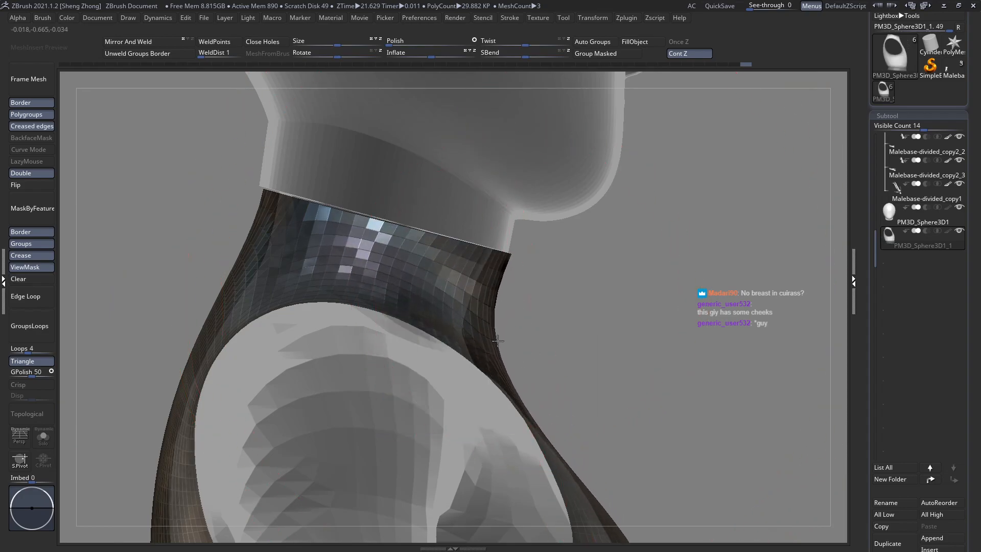
pyautogui.keyDown('ctrl'); pyautogui.moveTo(503, 340); pyautogui.dragTo(537, 368, button='right'); pyautogui.keyUp('ctrl')
pyautogui.moveTo(553, 432)
pyautogui.keyDown('alt'); pyautogui.mouseDown(button='right')
pyautogui.moveTo(501, 353)
pyautogui.moveTo(481, 379)
pyautogui.mouseUp(button='right'); pyautogui.keyUp('alt')
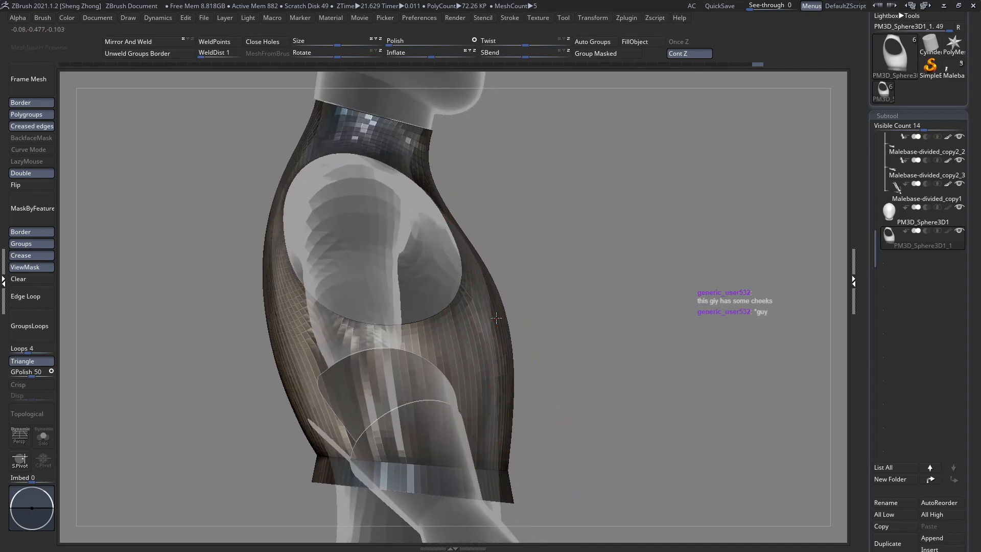
# Refine the chest surface in side and front views with resized brushes and clear the mask
pyautogui.press('space')
pyautogui.moveTo(476, 317); pyautogui.dragTo(504, 317)
pyautogui.moveTo(495, 358); pyautogui.dragTo(452, 358, button='right')
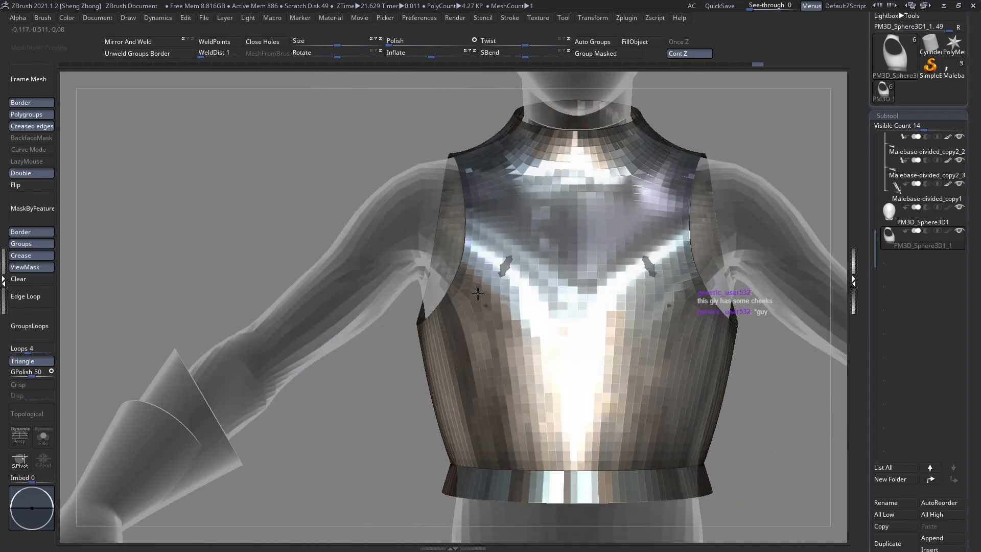
pyautogui.press('space')
pyautogui.moveTo(472, 303); pyautogui.dragTo(497, 304)
pyautogui.keyDown('alt'); pyautogui.moveTo(541, 284); pyautogui.dragTo(504, 315, button='right'); pyautogui.keyUp('alt')
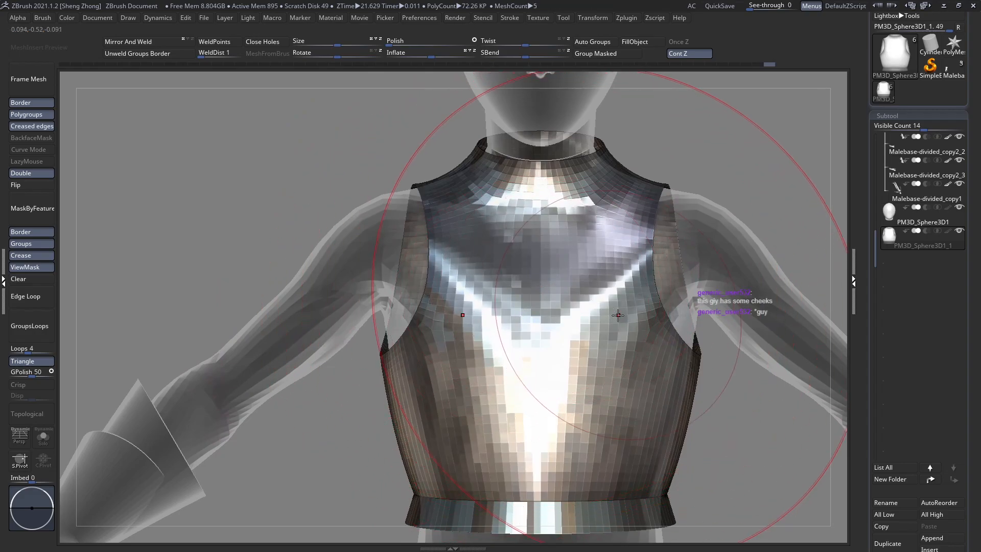
pyautogui.moveTo(645, 357)
pyautogui.keyDown('ctrl'); pyautogui.mouseDown(button='right')
pyautogui.moveTo(621, 376)
pyautogui.moveTo(557, 327)
pyautogui.mouseUp(button='right'); pyautogui.keyUp('ctrl')
pyautogui.keyDown('ctrl'); pyautogui.moveTo(557, 327); pyautogui.dragTo(603, 266, button='right'); pyautogui.keyUp('ctrl')
pyautogui.keyDown('alt'); pyautogui.moveTo(603, 265); pyautogui.dragTo(511, 312, button='right'); pyautogui.keyUp('alt')
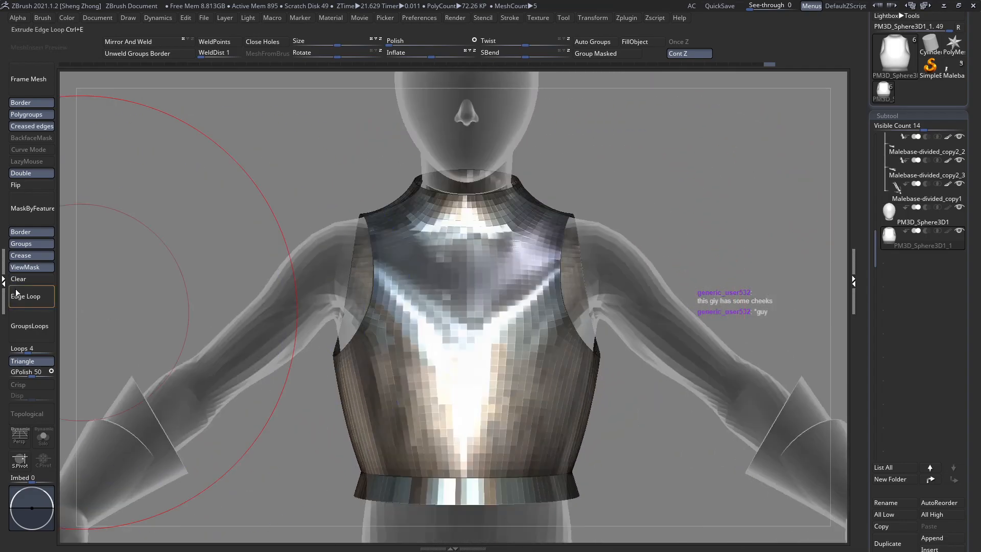
pyautogui.click(34, 280)
# Mask everything except the waist band and stretch the band slightly downward with a vertical transpose line
pyautogui.keyDown('ctrl'); pyautogui.moveTo(555, 340); pyautogui.dragTo(519, 377, button='right'); pyautogui.keyUp('ctrl')
pyautogui.moveTo(518, 378)
pyautogui.keyDown('alt'); pyautogui.mouseDown(button='right')
pyautogui.moveTo(519, 309)
pyautogui.moveTo(552, 306)
pyautogui.moveTo(542, 348)
pyautogui.mouseUp(button='right'); pyautogui.keyUp('alt')
pyautogui.keyDown('ctrl'); pyautogui.moveTo(542, 348); pyautogui.dragTo(526, 414, button='right'); pyautogui.keyUp('ctrl')
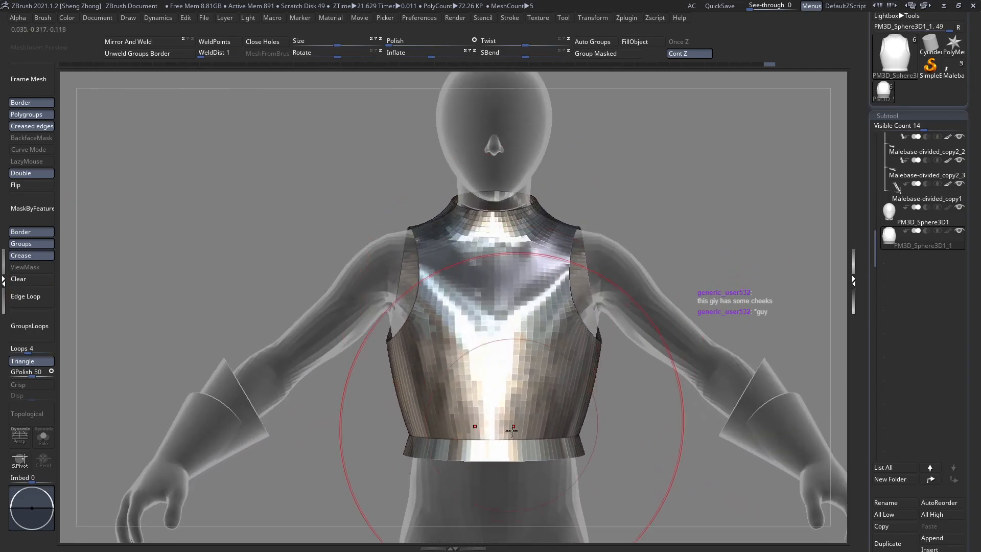
pyautogui.keyDown('ctrl'); pyautogui.keyDown('shift'); pyautogui.click(533, 459); pyautogui.keyUp('shift'); pyautogui.keyUp('ctrl')
pyautogui.keyDown('ctrl'); pyautogui.click(644, 464); pyautogui.keyUp('ctrl')
pyautogui.keyDown('ctrl'); pyautogui.keyDown('shift'); pyautogui.click(639, 460); pyautogui.keyUp('shift'); pyautogui.keyUp('ctrl')
pyautogui.keyDown('alt'); pyautogui.moveTo(611, 436); pyautogui.dragTo(605, 322, button='right'); pyautogui.keyUp('alt')
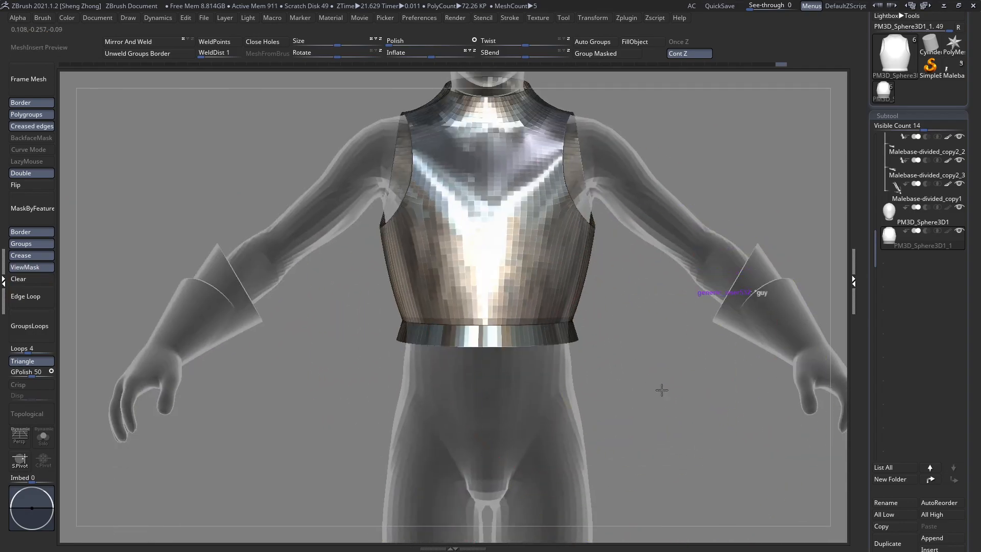
pyautogui.keyDown('ctrl'); pyautogui.click(661, 389); pyautogui.keyUp('ctrl')
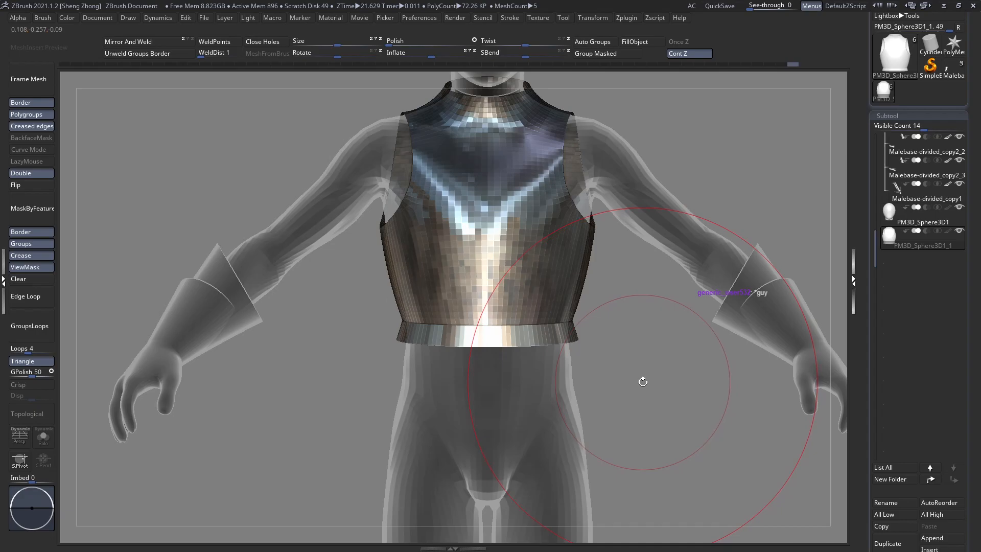
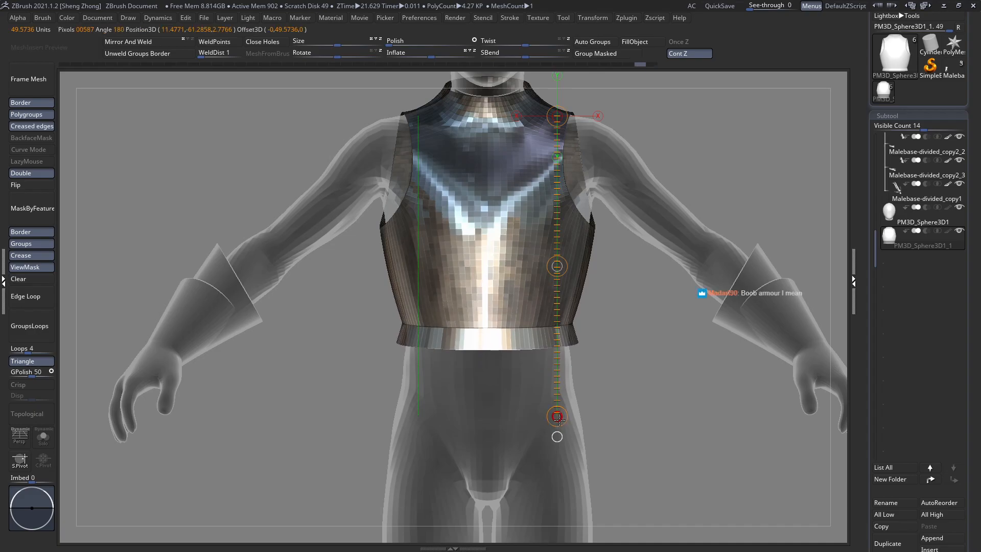
pyautogui.press('q')
pyautogui.keyDown('ctrl'); pyautogui.moveTo(521, 337); pyautogui.dragTo(533, 307, button='right'); pyautogui.keyUp('ctrl')
pyautogui.moveTo(532, 306)
pyautogui.mouseDown(button='right')
pyautogui.moveTo(505, 327)
pyautogui.moveTo(526, 294)
pyautogui.mouseUp(button='right')
pyautogui.keyDown('alt'); pyautogui.moveTo(443, 309); pyautogui.dragTo(421, 350, button='right'); pyautogui.keyUp('alt')
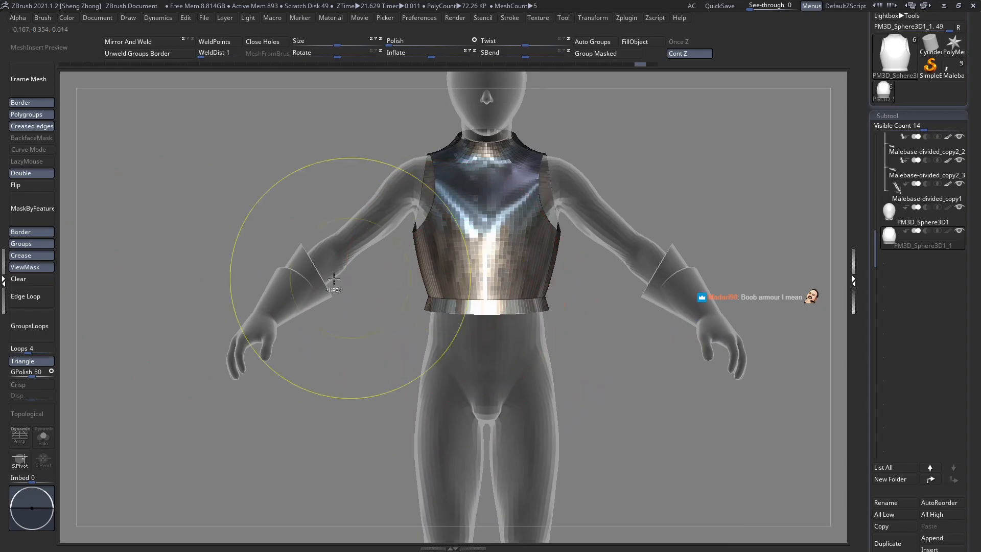
# Clear the mask from the torso shell
pyautogui.keyDown('ctrl'); pyautogui.moveTo(115, 314); pyautogui.dragTo(64, 296, button='right'); pyautogui.keyUp('ctrl')
pyautogui.click(16, 279)
pyautogui.moveTo(357, 327)
pyautogui.mouseDown(button='right')
pyautogui.moveTo(486, 332)
pyautogui.moveTo(456, 335)
pyautogui.moveTo(477, 328)
pyautogui.moveTo(480, 361)
pyautogui.mouseUp(button='right')
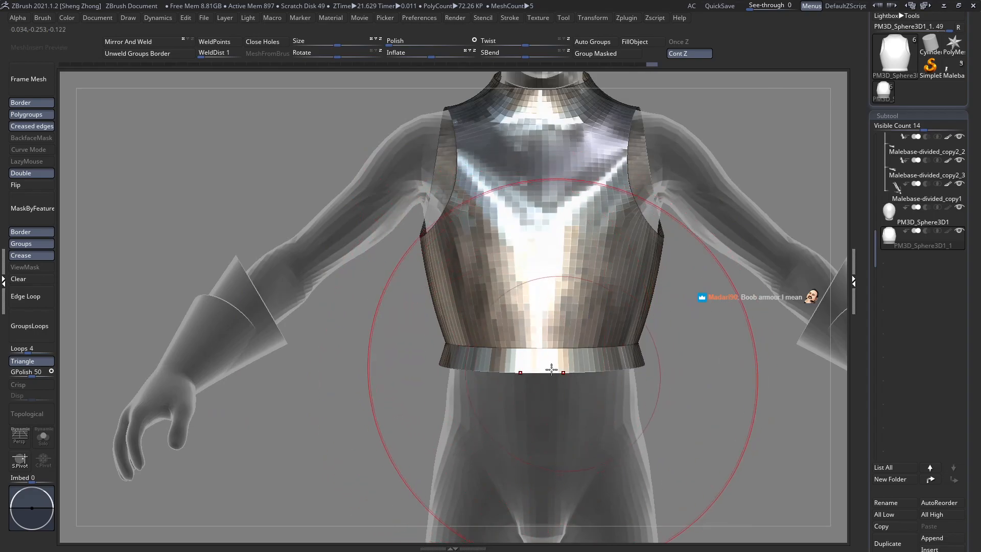
pyautogui.moveTo(556, 337)
pyautogui.mouseDown(button='right')
pyautogui.moveTo(559, 351)
pyautogui.moveTo(450, 289)
pyautogui.moveTo(460, 292)
pyautogui.mouseUp(button='right')
pyautogui.keyDown('ctrl'); pyautogui.moveTo(555, 309); pyautogui.dragTo(602, 376, button='right'); pyautogui.keyUp('ctrl')
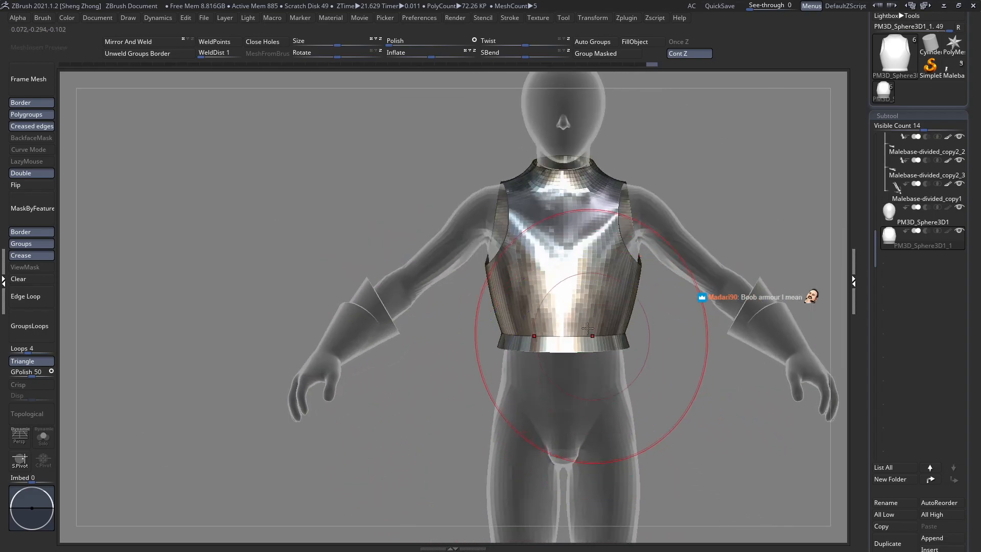
pyautogui.keyDown('alt'); pyautogui.moveTo(577, 304); pyautogui.dragTo(499, 235, button='right'); pyautogui.keyUp('alt')
# Turn on the polyframe display, duplicate the torso shell, and keep only the waist band in the copy
pyautogui.hotkey('shift', 'f')
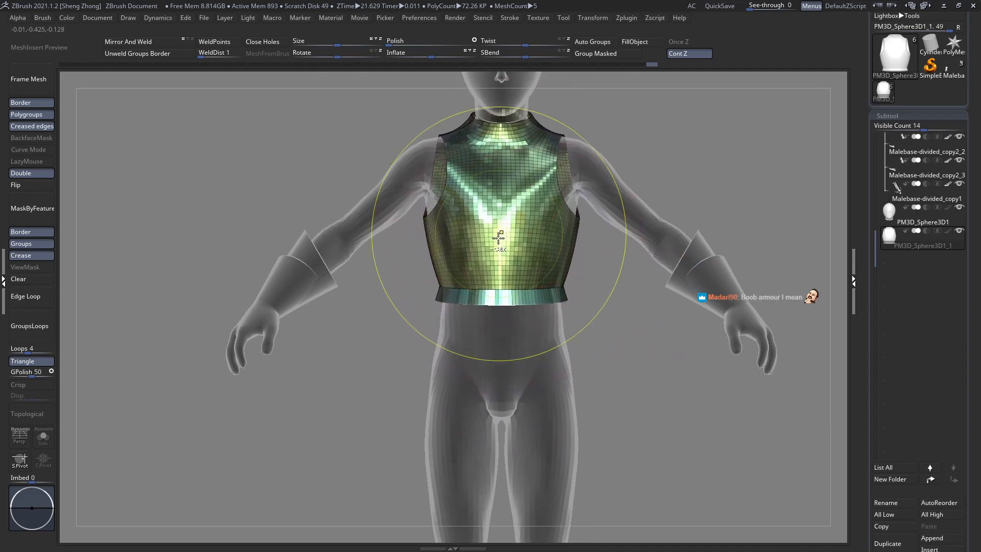
pyautogui.hotkey('ctrl', 'shift', 'd')
pyautogui.keyDown('ctrl'); pyautogui.moveTo(493, 291); pyautogui.dragTo(453, 358, button='right'); pyautogui.keyUp('ctrl')
pyautogui.keyDown('ctrl'); pyautogui.keyDown('shift'); pyautogui.click(522, 304); pyautogui.keyUp('shift'); pyautogui.keyUp('ctrl')
pyautogui.rightClick(322, 280)
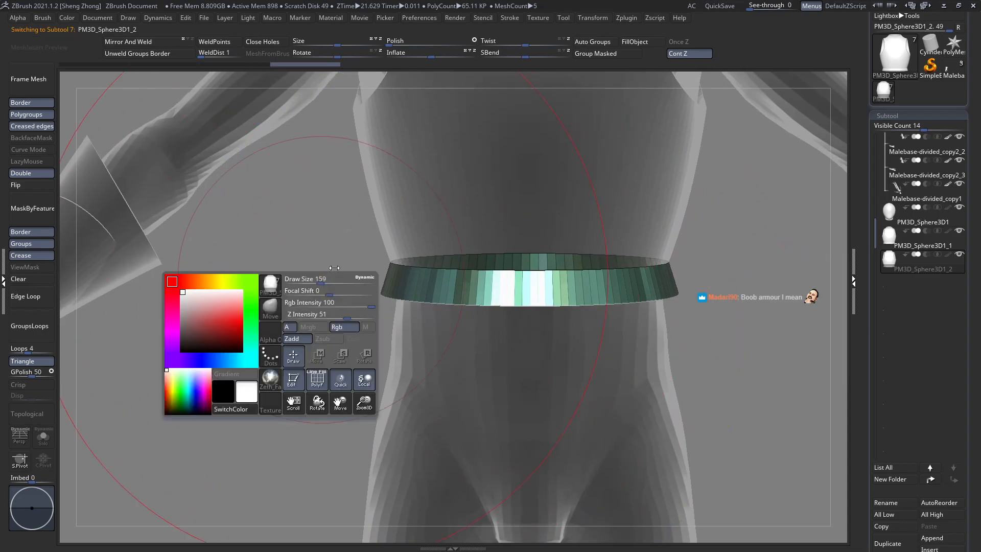
# Duplicate the band, mask its lower edge, and pull the upper edge below it to form the next waist plate
pyautogui.hotkey('ctrl', 'shift', 'd')
pyautogui.press('w')
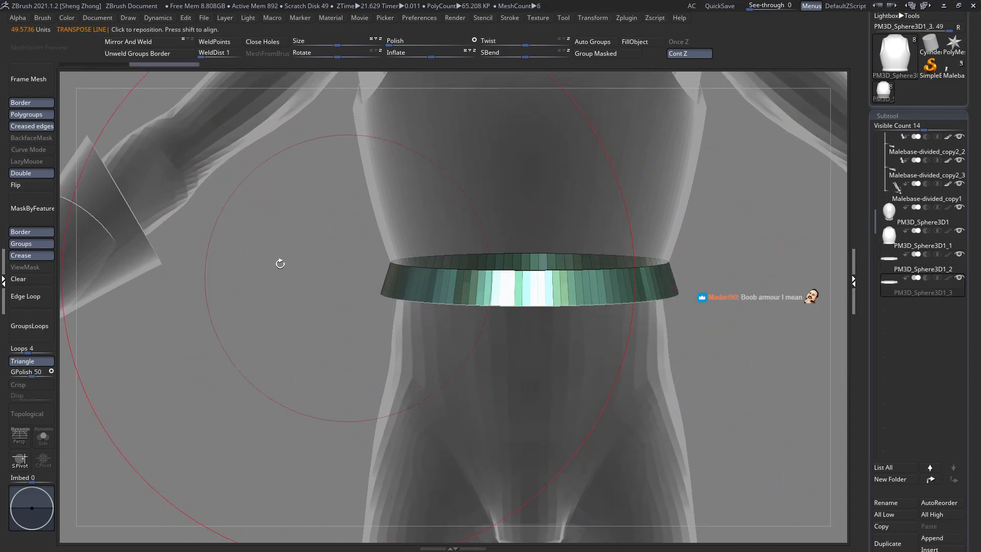
pyautogui.moveTo(695, 266); pyautogui.dragTo(643, 298, button='right')
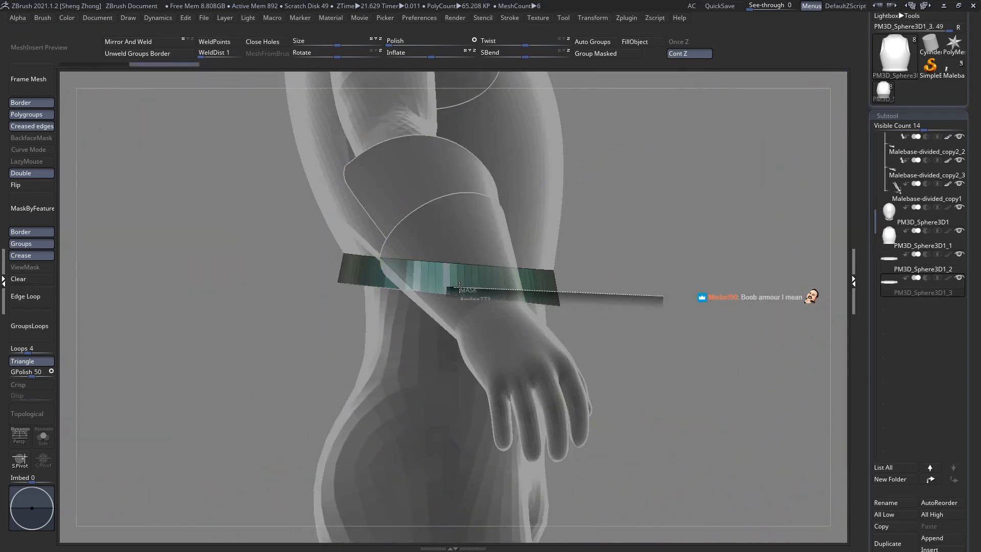
pyautogui.keyDown('ctrl'); pyautogui.moveTo(460, 287); pyautogui.dragTo(241, 250); pyautogui.keyUp('ctrl')
pyautogui.press('w')
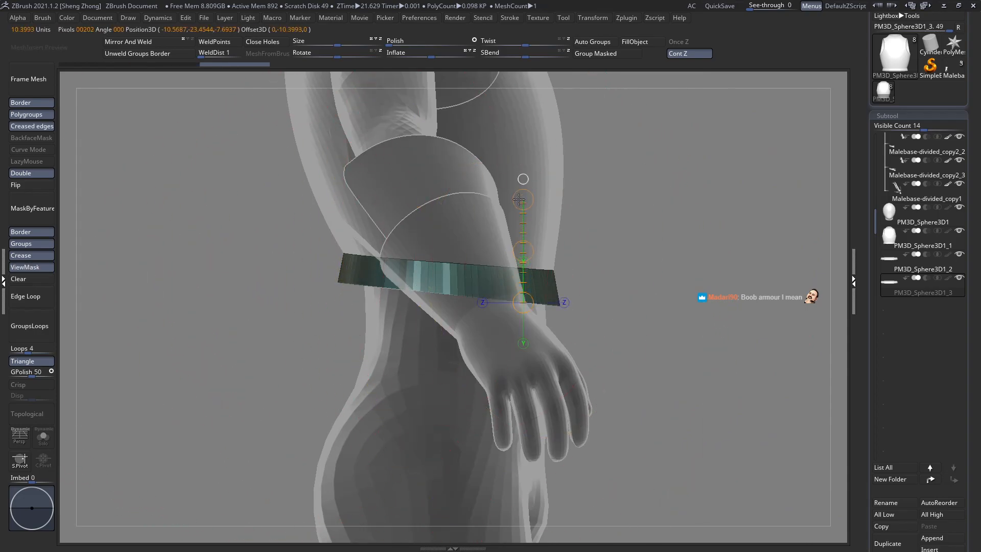
pyautogui.moveTo(520, 201); pyautogui.dragTo(494, 409)
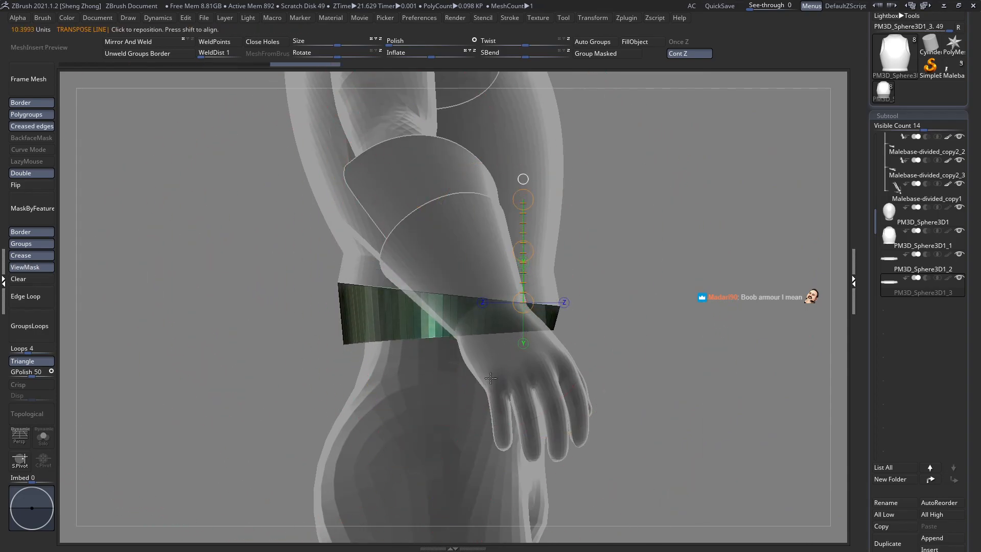
# Undo the last edge move, pull the new waist plate's unmasked edge straight down again, and flip the plate's normals
pyautogui.hotkey('ctrl', 'z')
pyautogui.keyDown('shift'); pyautogui.moveTo(522, 256); pyautogui.dragTo(522, 339); pyautogui.keyUp('shift')
pyautogui.press('q')
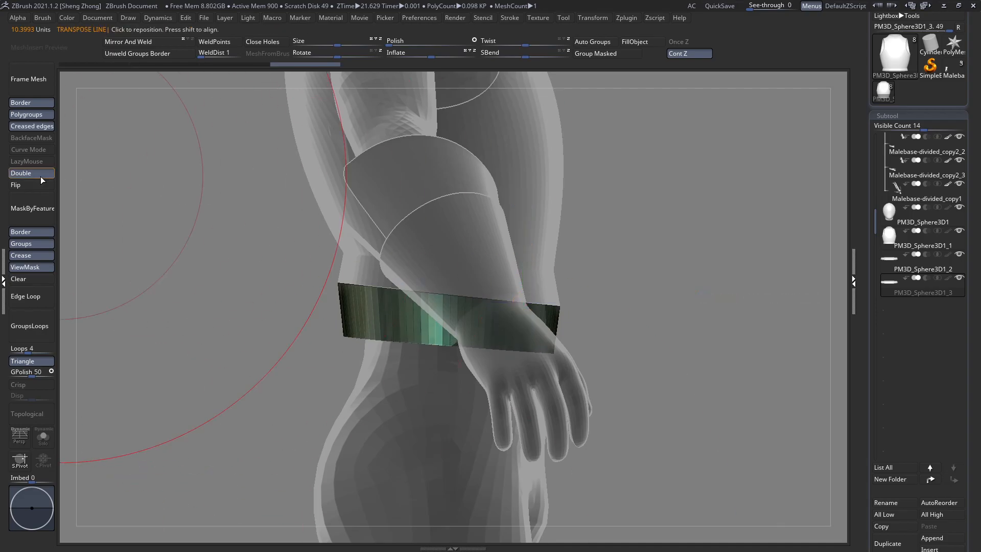
pyautogui.click(29, 186)
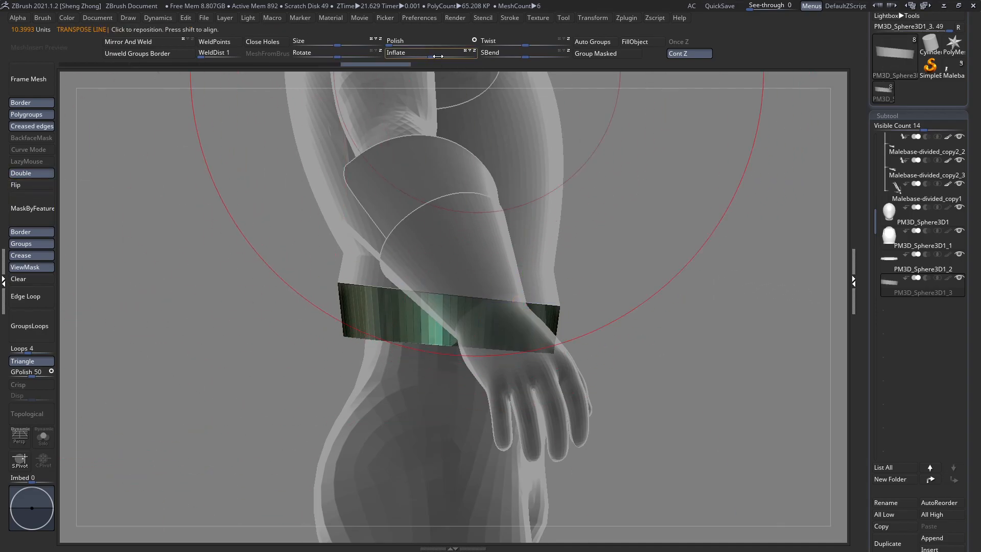
# Inflate the lower edge of the new waist plate slightly outward and clear its mask
pyautogui.moveTo(437, 56); pyautogui.dragTo(439, 56)
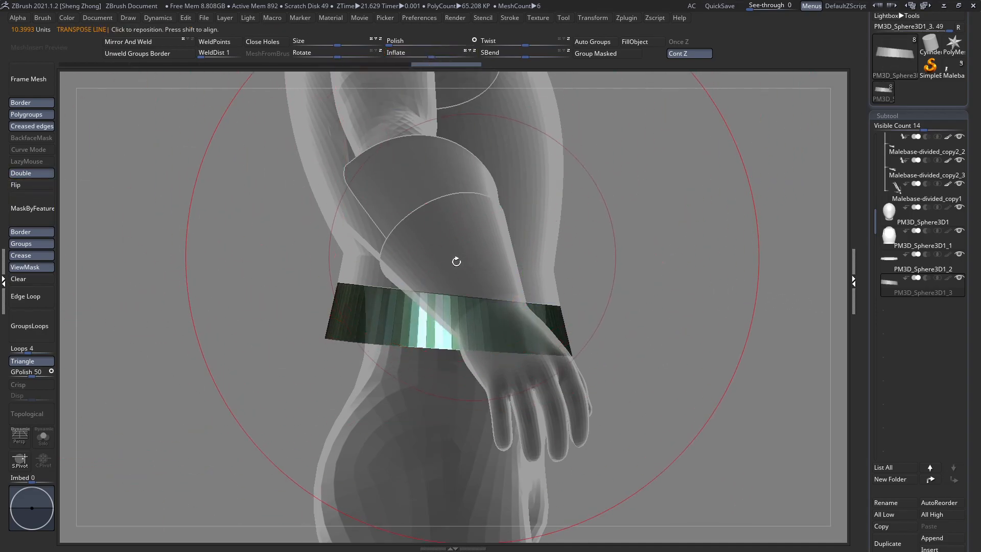
pyautogui.keyDown('shift'); pyautogui.moveTo(455, 261); pyautogui.dragTo(433, 262, button='right'); pyautogui.keyUp('shift')
pyautogui.keyDown('alt'); pyautogui.moveTo(420, 294); pyautogui.dragTo(226, 296, button='right'); pyautogui.keyUp('alt')
pyautogui.click(17, 279)
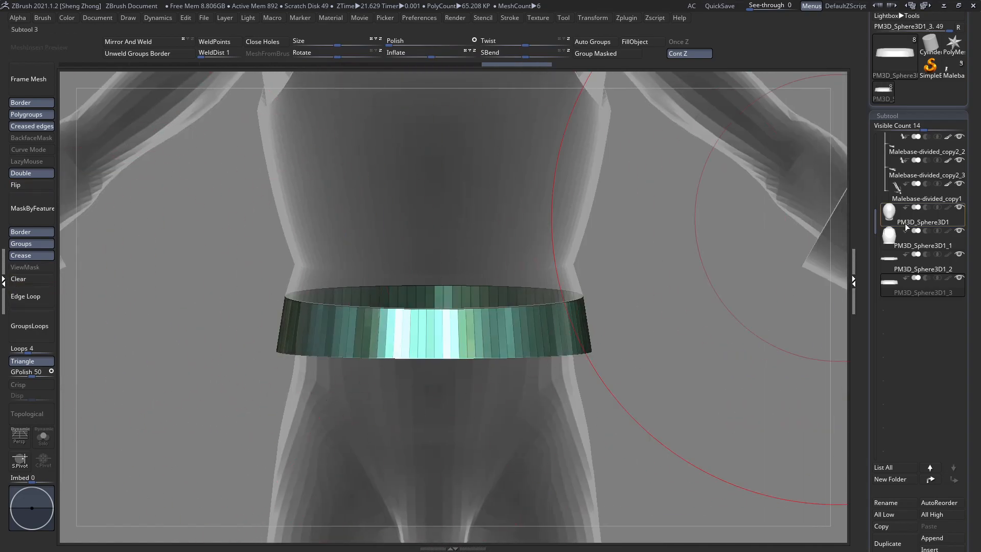
# Select the upper waist plate and merge it down with the plate below it
pyautogui.click(903, 291)
pyautogui.click(891, 446)
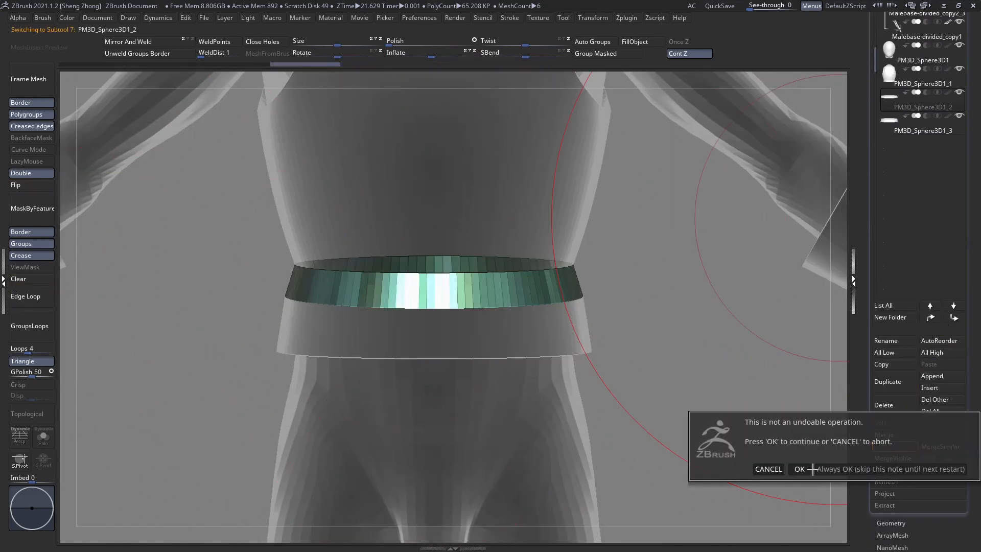
pyautogui.click(812, 469)
pyautogui.click(609, 54)
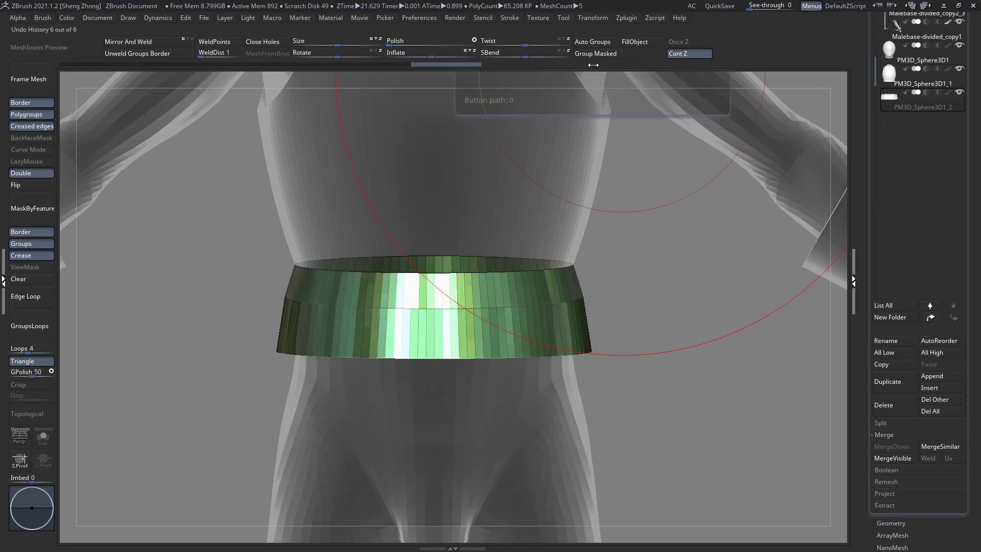
pyautogui.keyDown('alt'); pyautogui.moveTo(470, 296); pyautogui.dragTo(463, 259, button='right'); pyautogui.keyUp('alt')
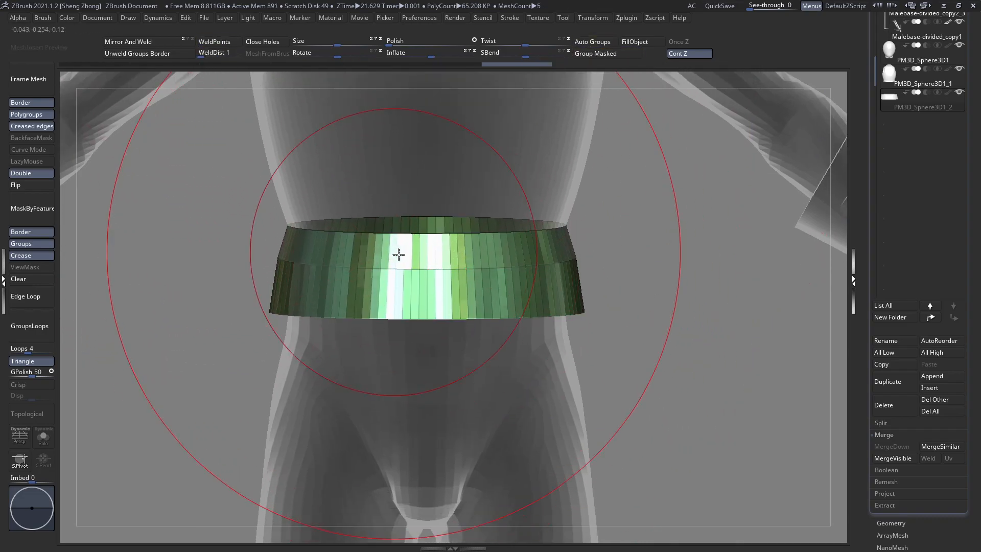
# Mask all but the merged plate's lower edge and stretch that edge down over the thighs to form a long skirt
pyautogui.moveTo(398, 254); pyautogui.dragTo(383, 265, button='right')
pyautogui.moveTo(245, 259); pyautogui.dragTo(296, 268, button='right')
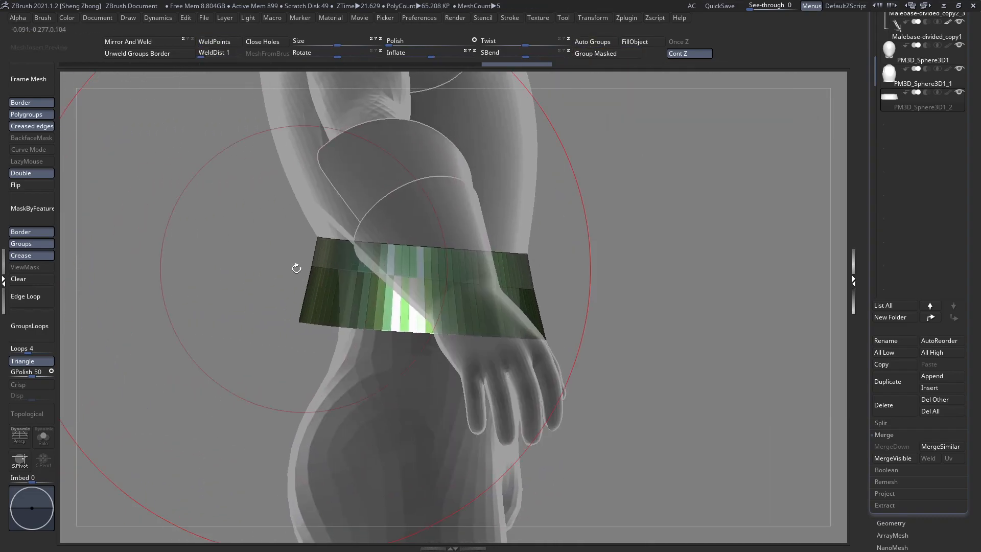
pyautogui.keyDown('ctrl'); pyautogui.moveTo(414, 295); pyautogui.dragTo(667, 306); pyautogui.keyUp('ctrl')
pyautogui.keyDown('ctrl'); pyautogui.moveTo(618, 302); pyautogui.dragTo(503, 109, button='right'); pyautogui.keyUp('ctrl')
pyautogui.press('w')
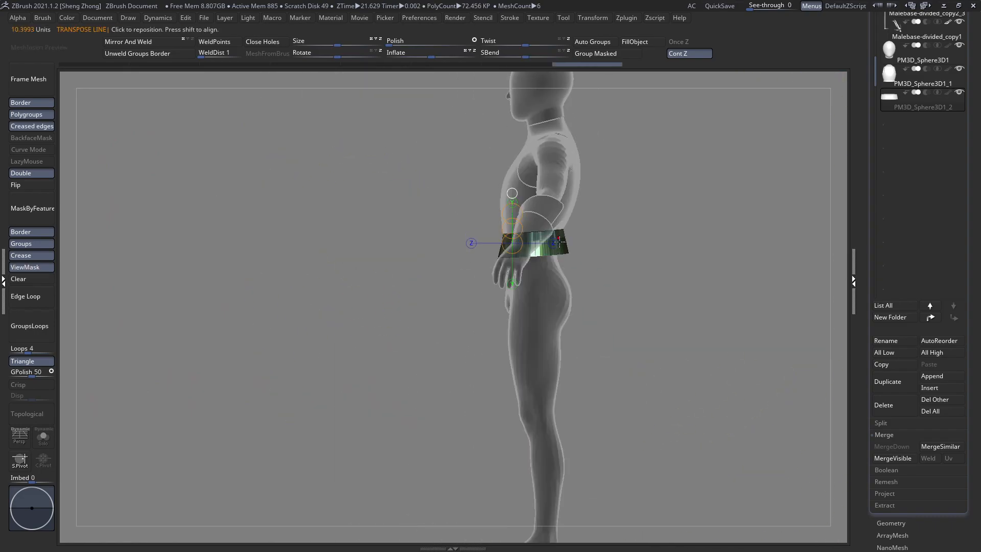
pyautogui.moveTo(533, 299); pyautogui.dragTo(534, 388)
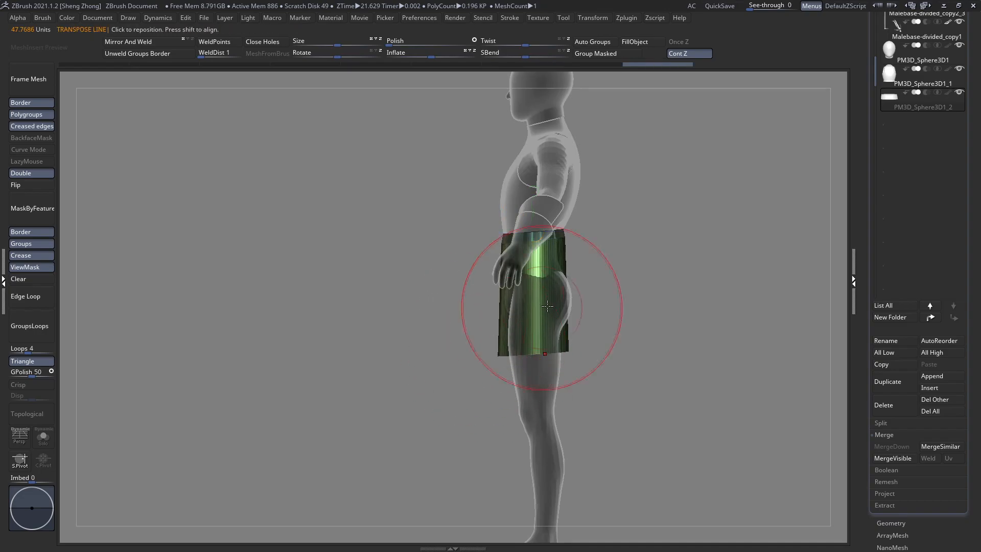
# Show the Malebase-divided_copy2_1 guide rings and extend the skirt's lower edge to the ring above the knees
pyautogui.scroll(5, 926, 250)
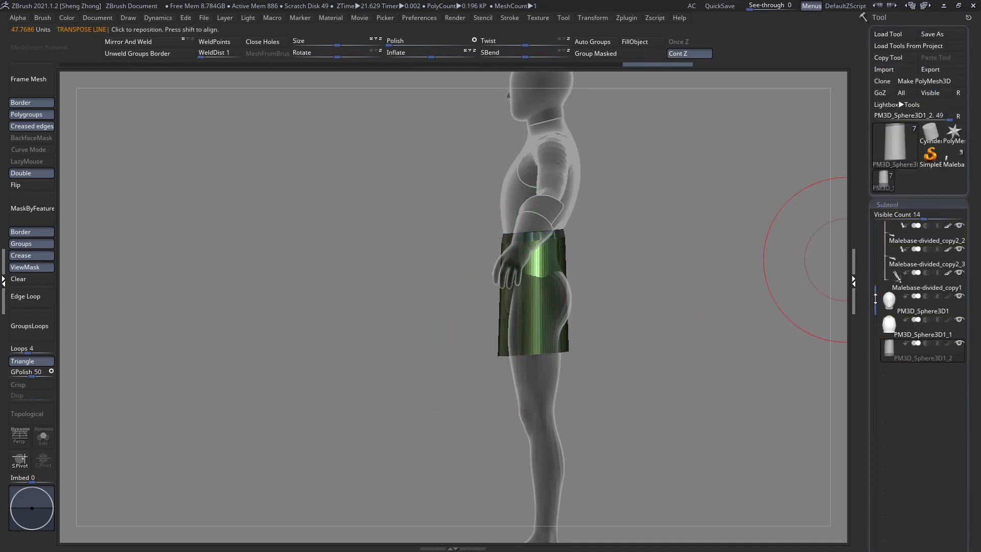
pyautogui.moveTo(876, 299); pyautogui.dragTo(872, 199)
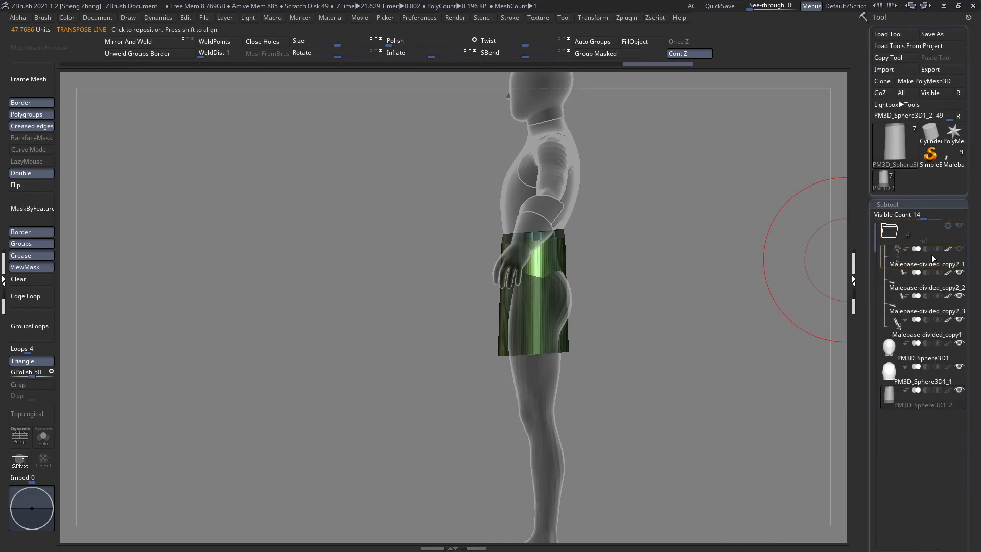
pyautogui.click(960, 248)
pyautogui.keyDown('shift'); pyautogui.moveTo(551, 344); pyautogui.dragTo(596, 348, button='right'); pyautogui.keyUp('shift')
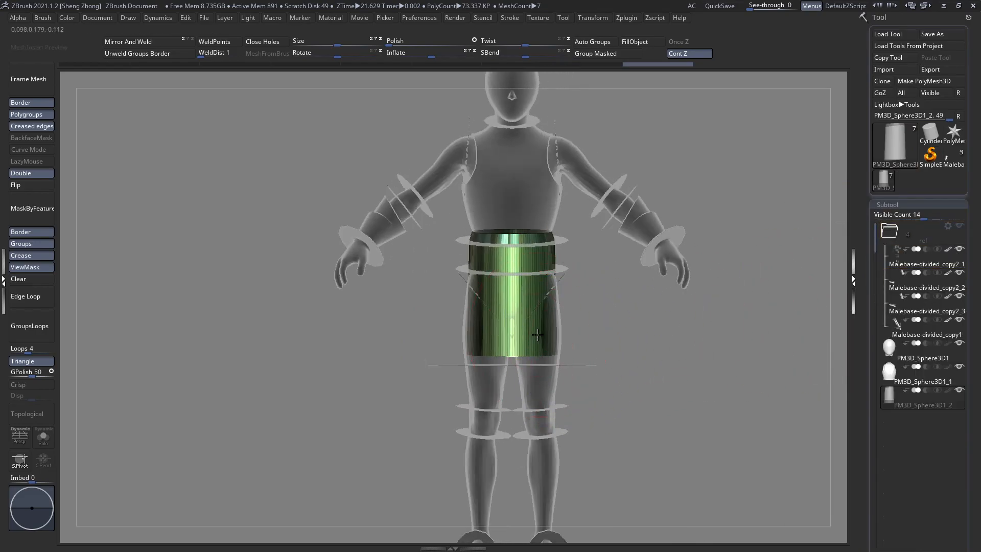
pyautogui.keyDown('shift'); pyautogui.moveTo(537, 334); pyautogui.dragTo(562, 328, button='right'); pyautogui.keyUp('shift')
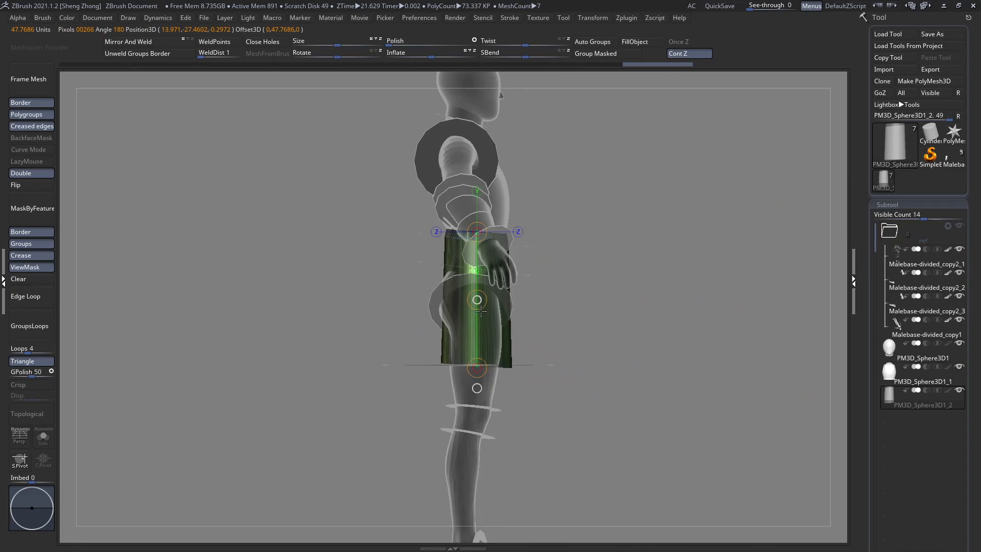
pyautogui.press('q')
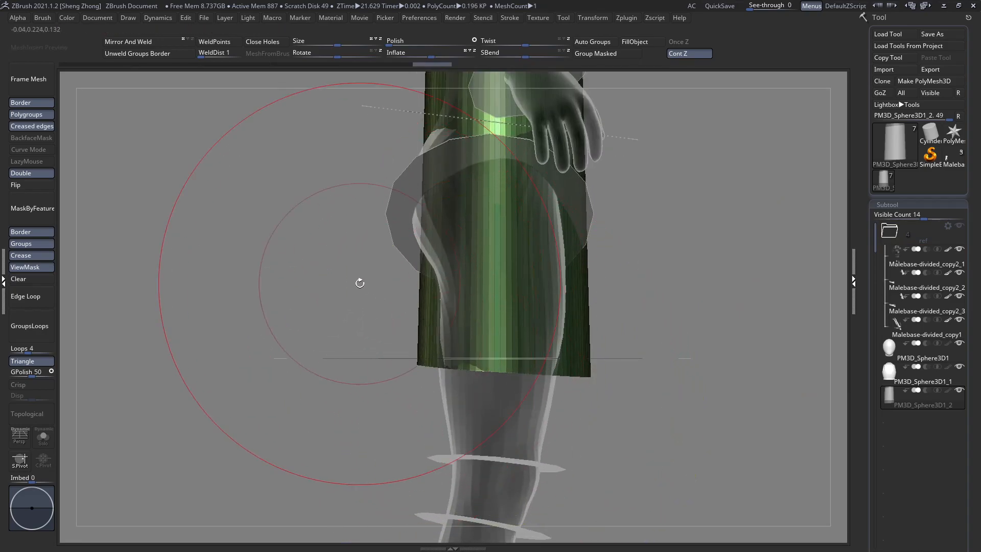
# Clear the mask, slice the skirt horizontally near the above-knee guide ring, and remove the uneven strip below the cut
pyautogui.press('space')
pyautogui.press('b')
pyautogui.press('m')
pyautogui.press('l')
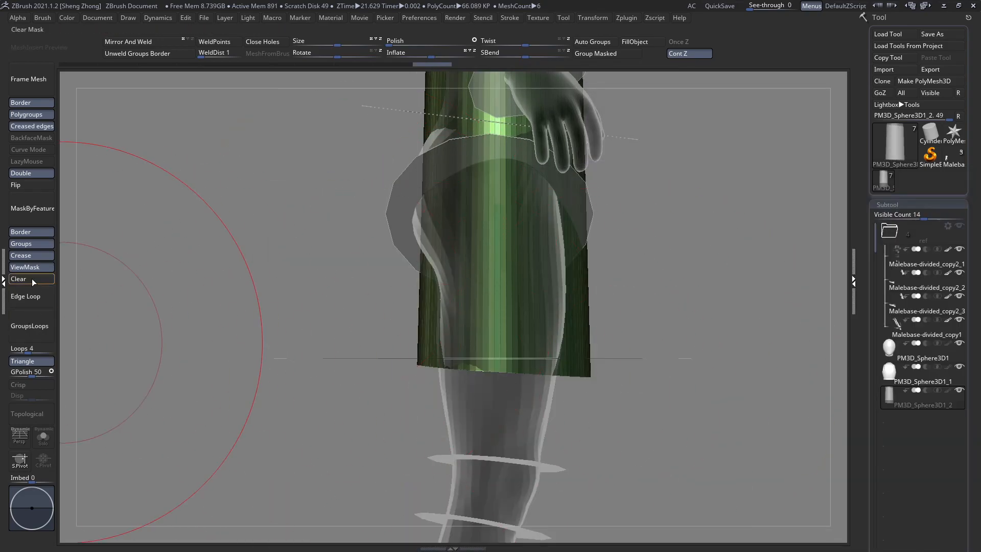
pyautogui.moveTo(688, 362)
pyautogui.mouseDown()
pyautogui.moveTo(132, 358)
pyautogui.moveTo(153, 361)
pyautogui.moveTo(170, 346)
pyautogui.mouseUp()
pyautogui.keyDown('ctrl'); pyautogui.keyDown('shift'); pyautogui.click(519, 359); pyautogui.keyUp('shift'); pyautogui.keyUp('ctrl')
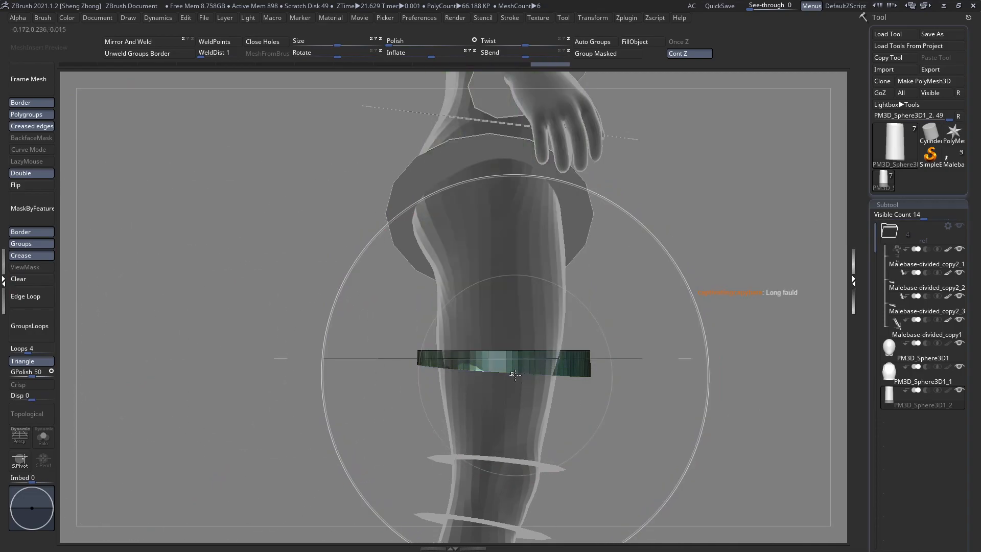
pyautogui.keyDown('ctrl'); pyautogui.keyDown('shift'); pyautogui.click(519, 359); pyautogui.keyUp('shift'); pyautogui.keyUp('ctrl')
pyautogui.keyDown('ctrl'); pyautogui.moveTo(429, 379); pyautogui.dragTo(391, 365, button='right'); pyautogui.keyUp('ctrl')
pyautogui.keyDown('shift'); pyautogui.moveTo(482, 347); pyautogui.dragTo(444, 333, button='right'); pyautogui.keyUp('shift')
pyautogui.rightClick(402, 299)
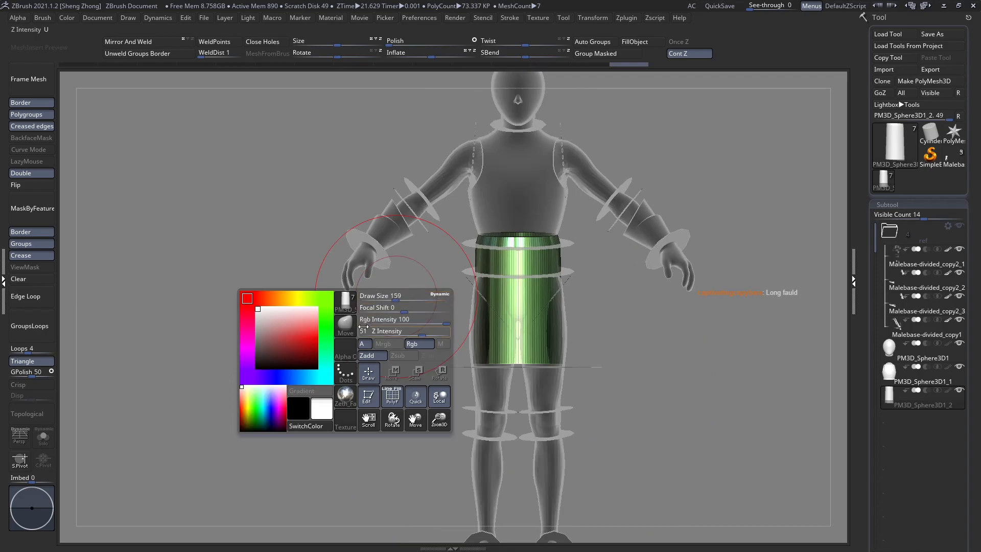
# Try to separate the skirt's top band into its own polygroup and isolate it
pyautogui.press('b')
pyautogui.press('s')
pyautogui.press('l')
pyautogui.keyDown('ctrl'); pyautogui.moveTo(526, 301); pyautogui.dragTo(536, 332, button='right'); pyautogui.keyUp('ctrl')
pyautogui.keyDown('ctrl'); pyautogui.click(354, 295); pyautogui.keyUp('ctrl')
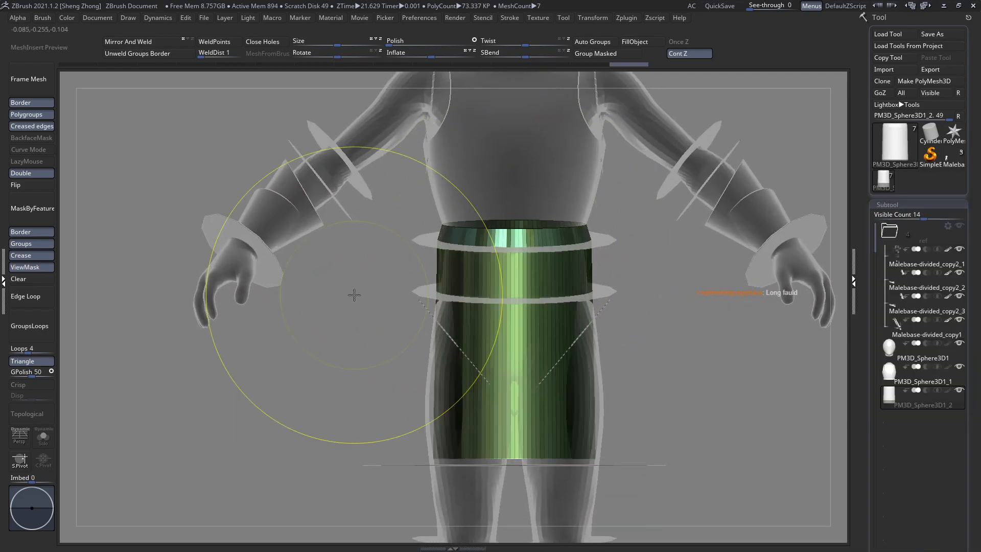
pyautogui.hotkey('ctrl', 'z')
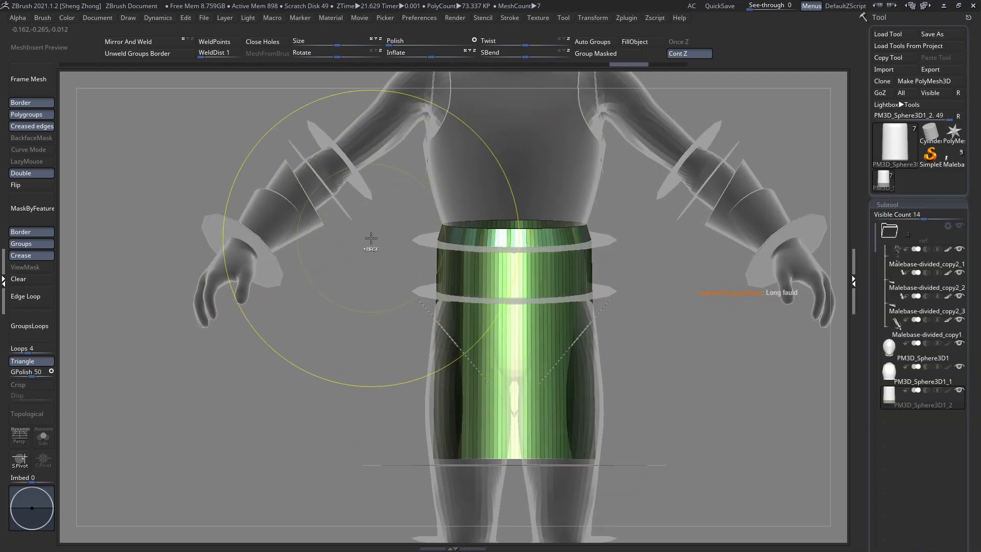
pyautogui.keyDown('ctrl'); pyautogui.moveTo(352, 254); pyautogui.dragTo(607, 266); pyautogui.keyUp('ctrl')
pyautogui.keyDown('ctrl'); pyautogui.moveTo(750, 249); pyautogui.dragTo(750, 249); pyautogui.keyUp('ctrl')
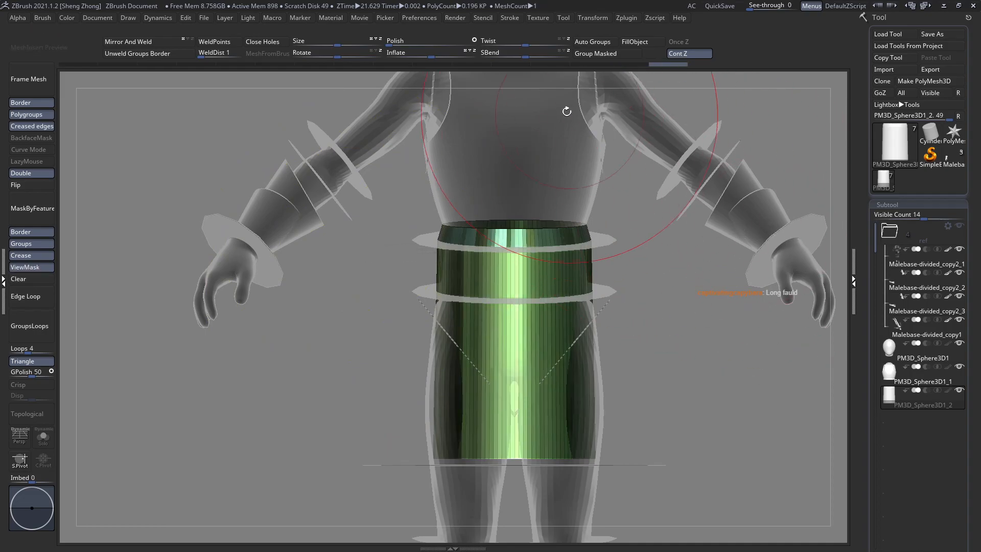
pyautogui.click(586, 59)
pyautogui.click(32, 279)
pyautogui.keyDown('ctrl'); pyautogui.keyDown('shift'); pyautogui.click(499, 237); pyautogui.keyUp('shift'); pyautogui.keyUp('ctrl')
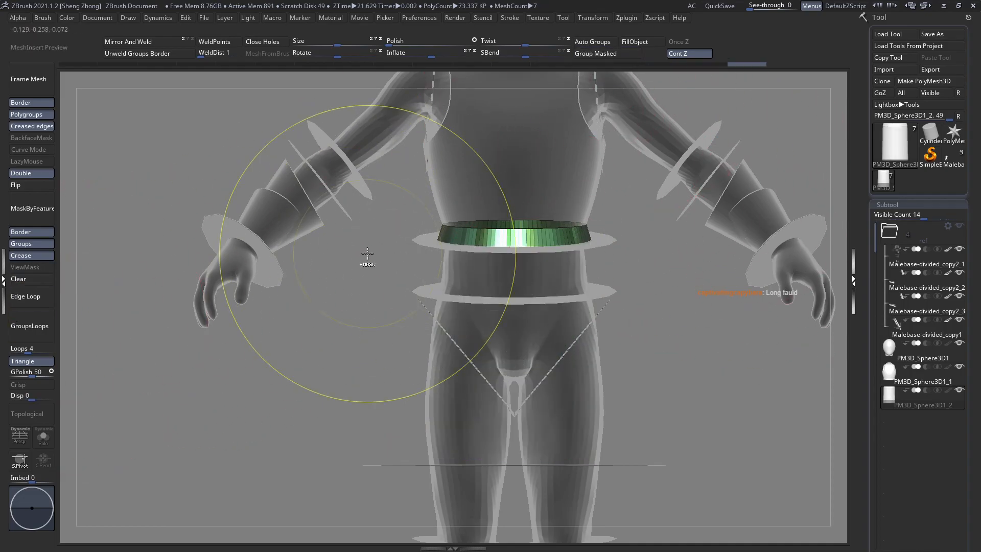
# Undo the top band's separation and inflate the skirt's lower edge outward into a cone
pyautogui.hotkey('ctrl', 'z')
pyautogui.hotkey('ctrl', 'z')
pyautogui.hotkey('ctrl', 'z')
pyautogui.keyDown('alt'); pyautogui.moveTo(499, 389); pyautogui.dragTo(473, 363, button='right'); pyautogui.keyUp('alt')
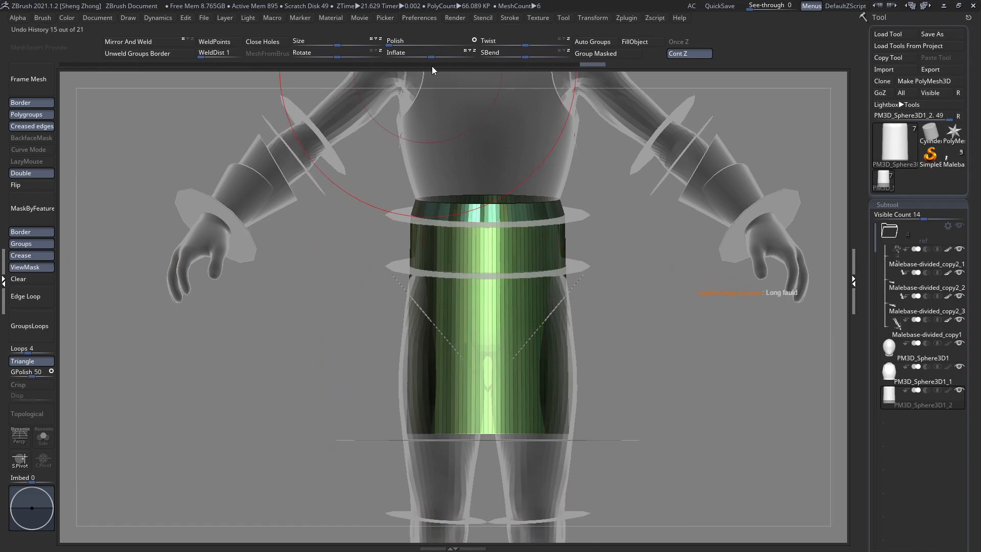
pyautogui.moveTo(433, 54); pyautogui.dragTo(465, 61)
pyautogui.moveTo(423, 265); pyautogui.dragTo(419, 302, button='right')
# Insert evenly spaced horizontal edge loops down the skirt with ZModeler's edge Insert action set to Multiple EdgeLoops
pyautogui.press('space')
pyautogui.press('b')
pyautogui.press('z')
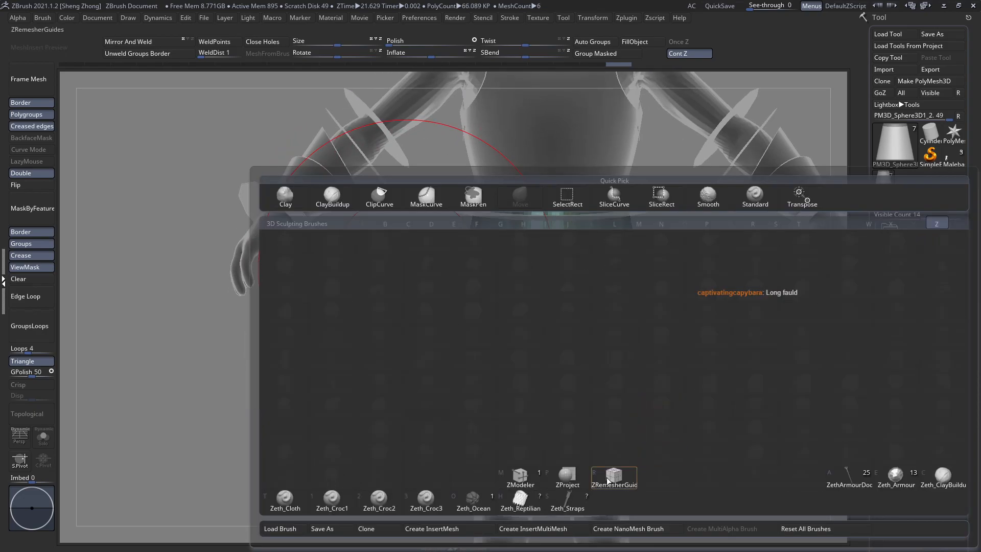
pyautogui.click(520, 481)
pyautogui.keyDown('ctrl'); pyautogui.moveTo(486, 344); pyautogui.dragTo(515, 386, button='right'); pyautogui.keyUp('ctrl')
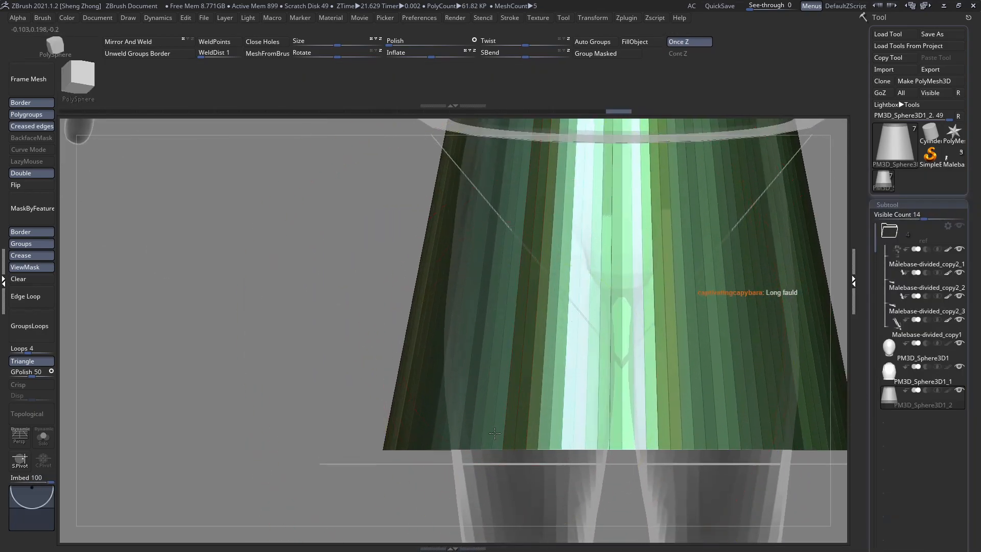
pyautogui.keyDown('alt'); pyautogui.moveTo(549, 220); pyautogui.dragTo(502, 350, button='right'); pyautogui.keyUp('alt')
pyautogui.keyDown('alt'); pyautogui.moveTo(496, 393); pyautogui.dragTo(504, 350, button='right'); pyautogui.keyUp('alt')
pyautogui.moveTo(504, 355); pyautogui.dragTo(507, 348)
pyautogui.press('space')
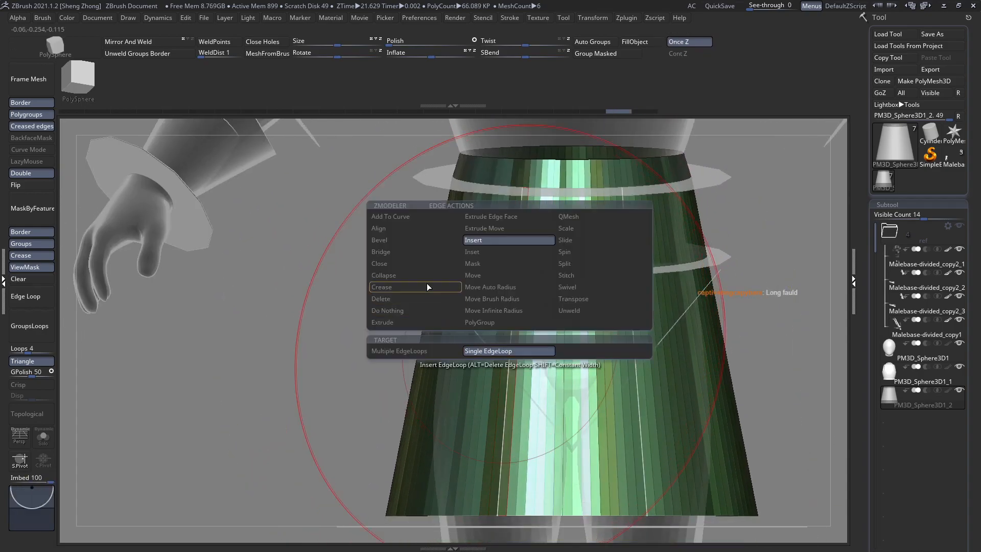
pyautogui.click(399, 351)
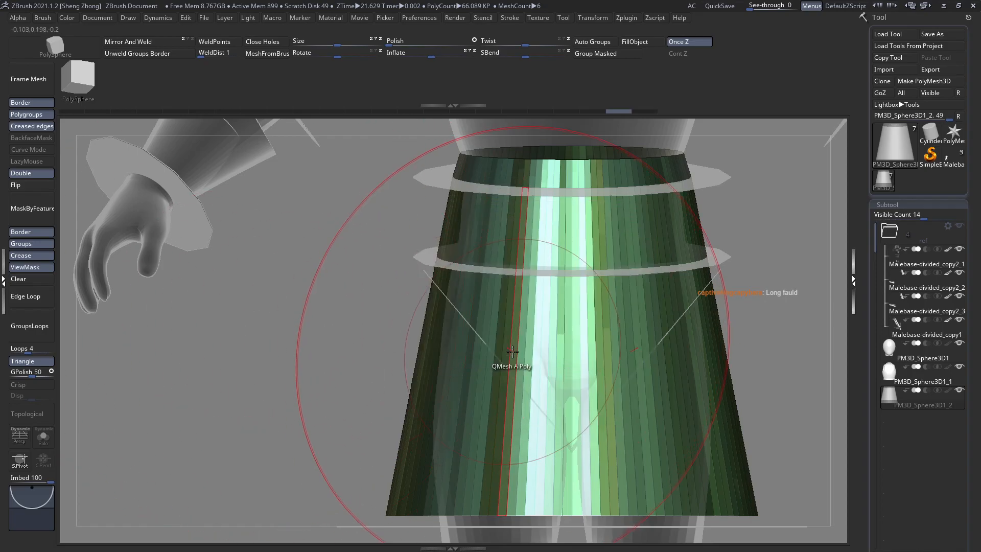
pyautogui.press('space')
pyautogui.click(571, 427)
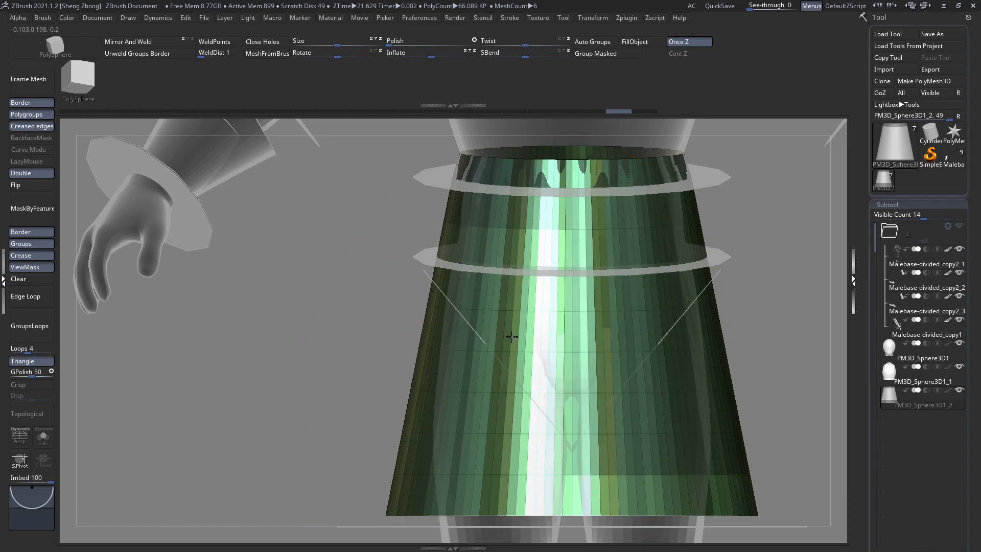
# Clear the mask, isolate the skirt's top band, and show the whole skirt again
pyautogui.moveTo(512, 337); pyautogui.dragTo(297, 187, button='right')
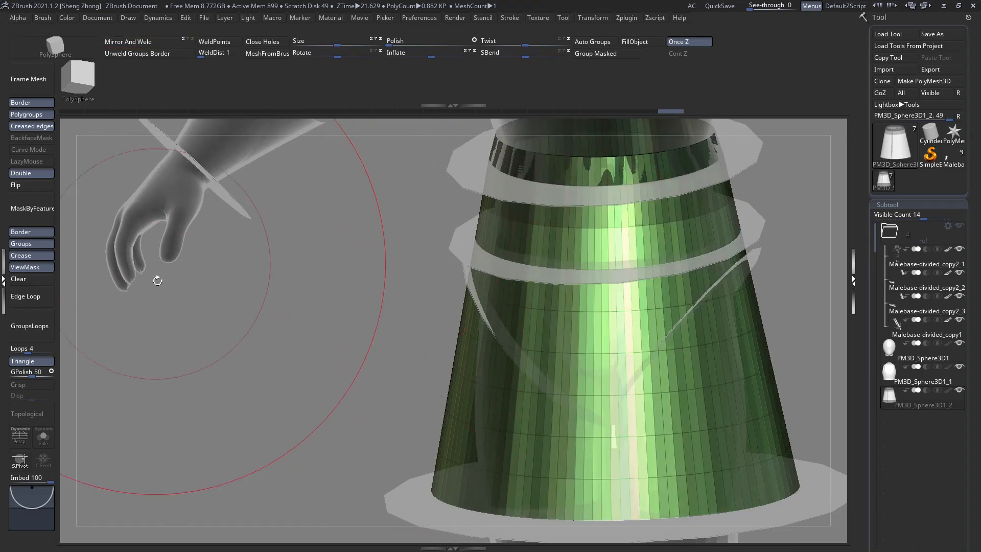
pyautogui.click(26, 277)
pyautogui.moveTo(517, 256); pyautogui.dragTo(467, 354, button='right')
pyautogui.rightClick(352, 359)
pyautogui.press('b')
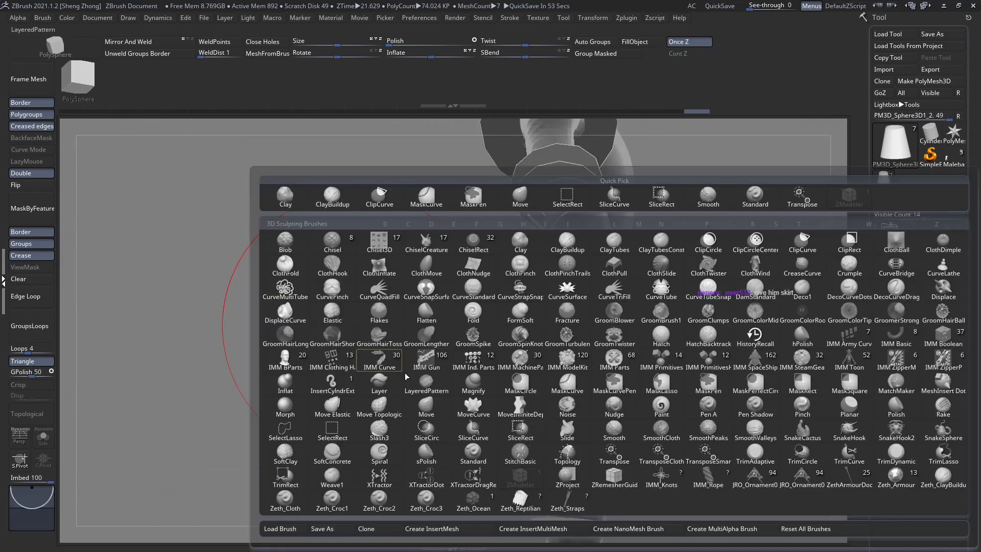
pyautogui.press('s')
pyautogui.press('l')
pyautogui.moveTo(603, 348); pyautogui.dragTo(665, 246, button='right')
pyautogui.keyDown('ctrl'); pyautogui.keyDown('shift'); pyautogui.click(666, 236); pyautogui.keyUp('shift'); pyautogui.keyUp('ctrl')
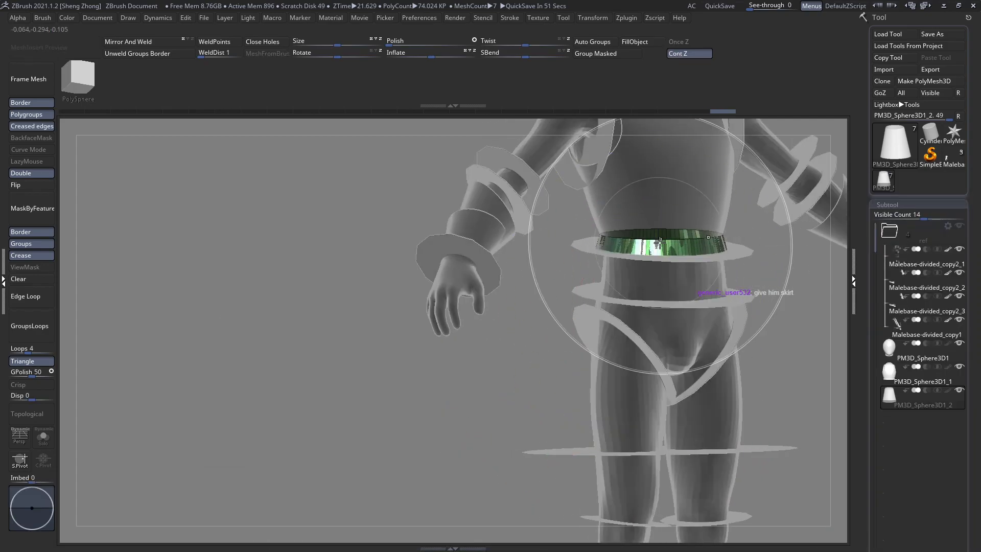
pyautogui.keyDown('ctrl'); pyautogui.keyDown('shift'); pyautogui.click(521, 360); pyautogui.keyUp('shift'); pyautogui.keyUp('ctrl')
# Inflate the skirt's middle rows into a rounded bell shape and shift them upward with a vertical transpose line
pyautogui.moveTo(520, 368); pyautogui.dragTo(484, 176, button='right')
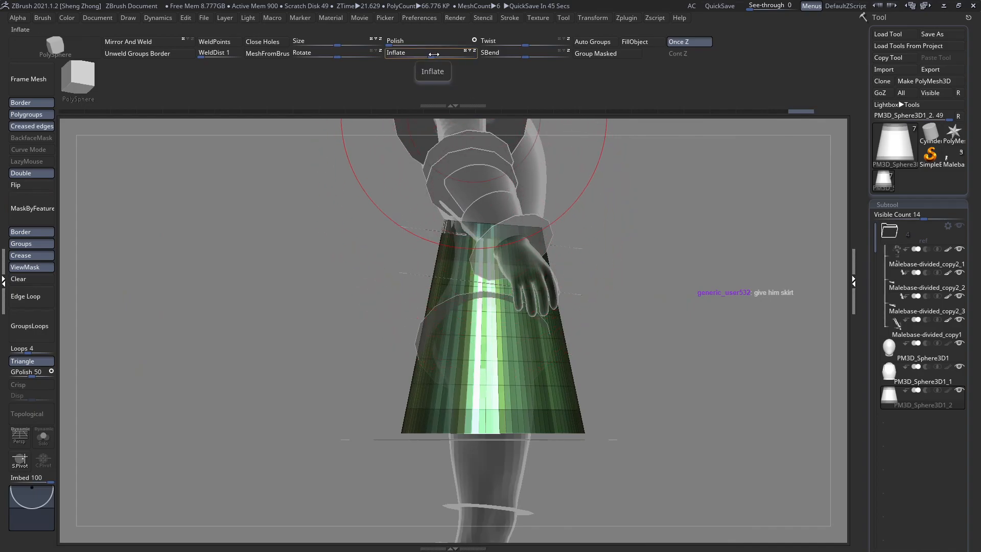
pyautogui.moveTo(433, 54); pyautogui.dragTo(439, 55)
pyautogui.press('w')
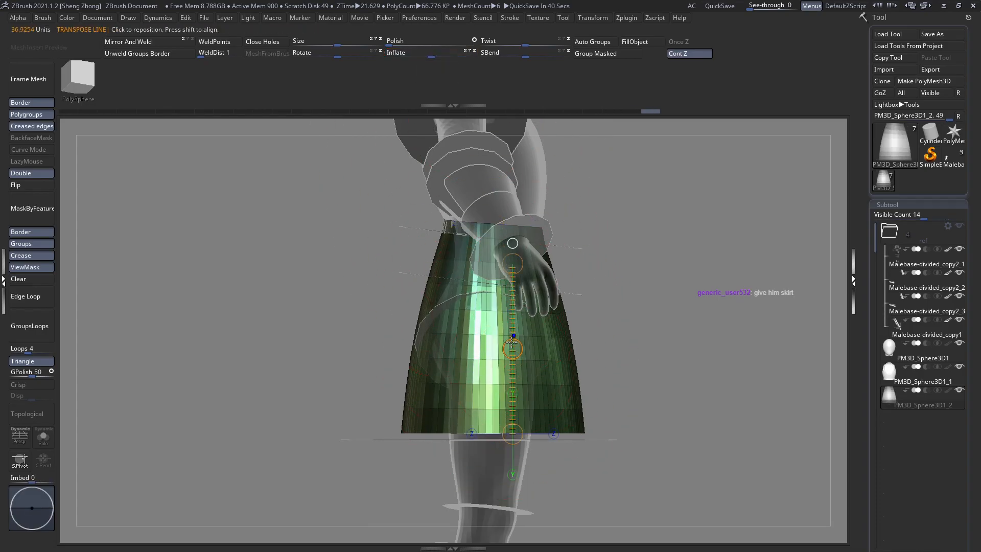
pyautogui.moveTo(512, 343); pyautogui.dragTo(513, 308)
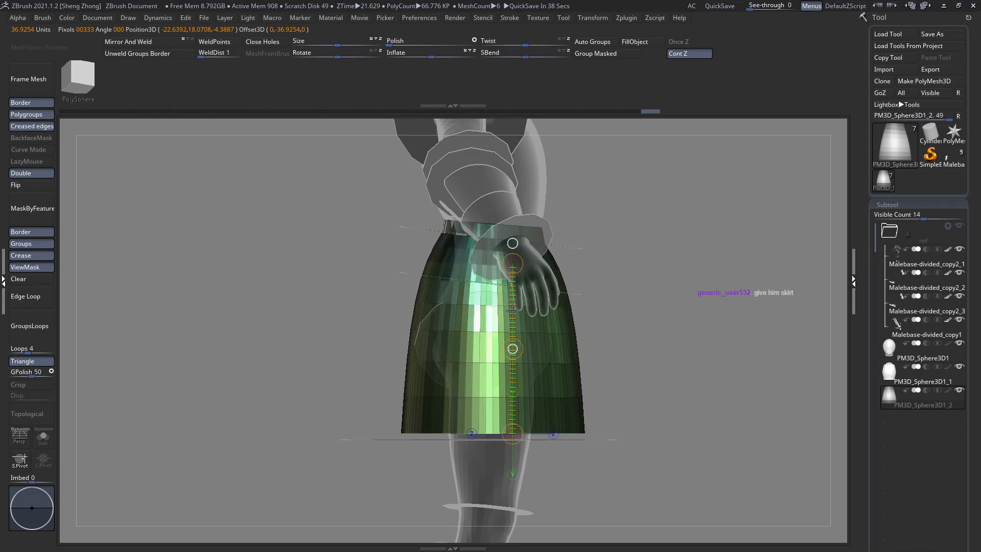
pyautogui.press('q')
pyautogui.moveTo(491, 321)
pyautogui.keyDown('shift'); pyautogui.mouseDown(button='right')
pyautogui.moveTo(449, 321)
pyautogui.moveTo(507, 313)
pyautogui.moveTo(513, 332)
pyautogui.moveTo(639, 409)
pyautogui.moveTo(619, 403)
pyautogui.mouseUp(button='right'); pyautogui.keyUp('shift')
pyautogui.hotkey('shift', 'f')
pyautogui.hotkey('shift', 't')
pyautogui.keyDown('alt'); pyautogui.moveTo(581, 376); pyautogui.dragTo(568, 334, button='right'); pyautogui.keyUp('alt')
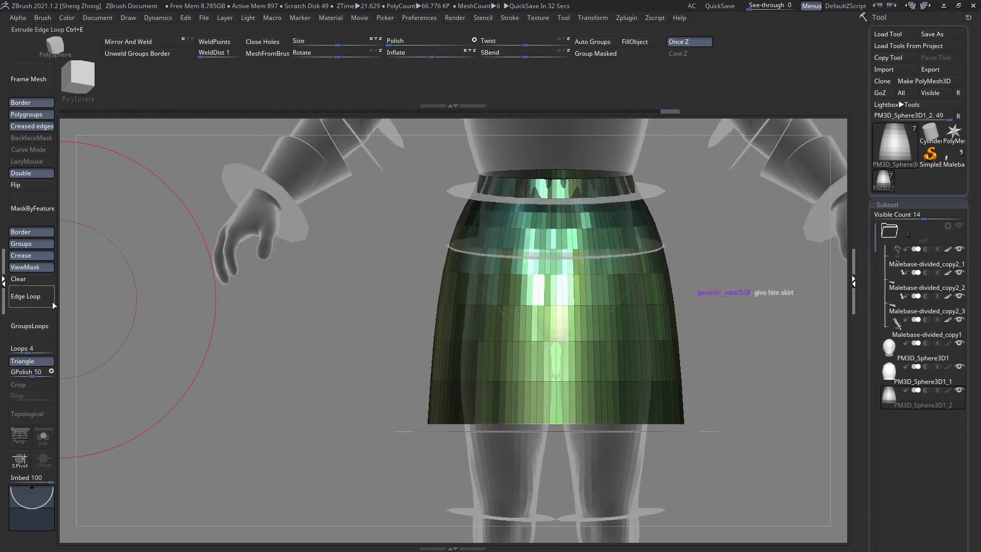
# Clear the mask and cut a rectangular opening into the lower front center of the skirt, keeping the skirt selected
pyautogui.click(32, 280)
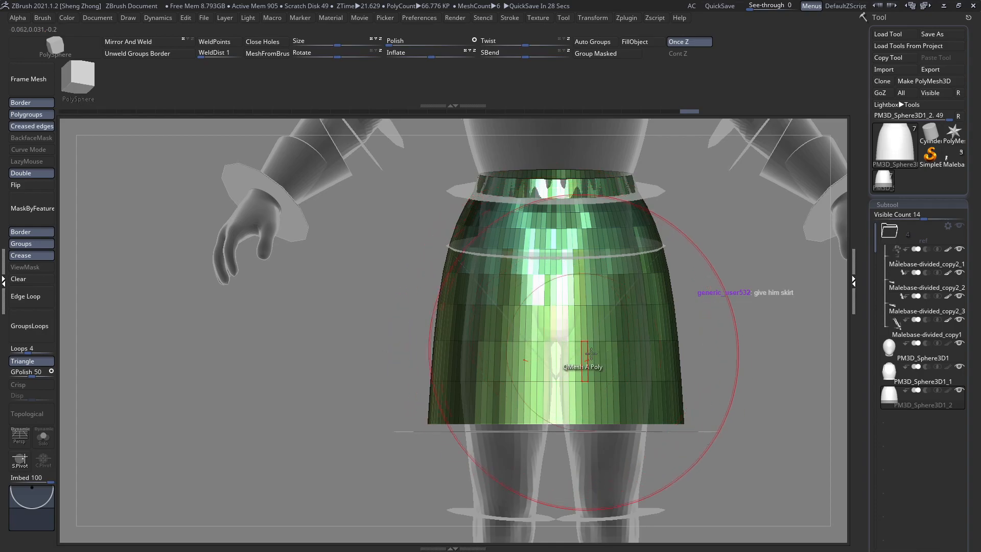
pyautogui.moveTo(574, 361)
pyautogui.mouseDown(button='right')
pyautogui.moveTo(588, 355)
pyautogui.moveTo(554, 368)
pyautogui.mouseUp(button='right')
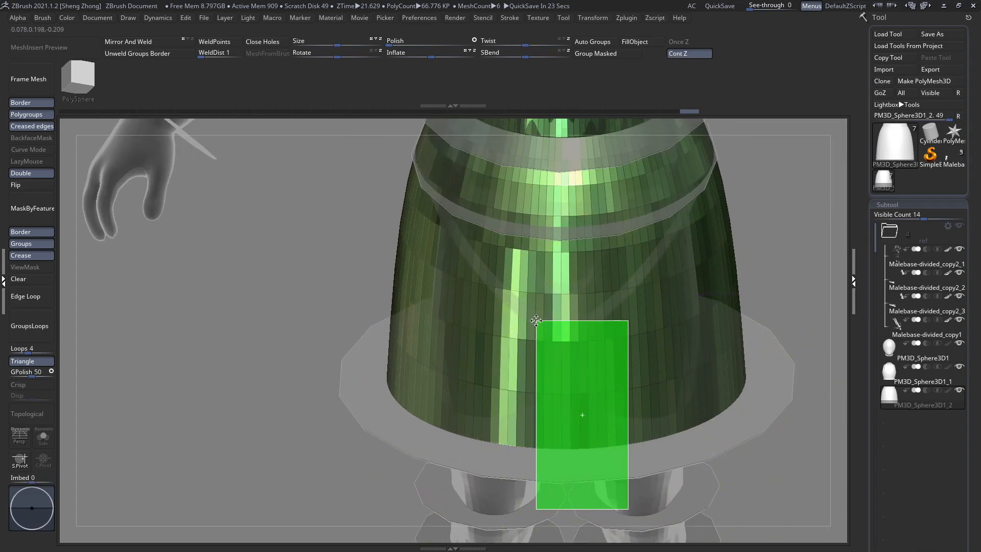
pyautogui.keyDown('ctrl'); pyautogui.keyDown('alt'); pyautogui.keyDown('shift'); pyautogui.moveTo(540, 307); pyautogui.dragTo(506, 295); pyautogui.keyUp('shift'); pyautogui.keyUp('alt'); pyautogui.keyUp('ctrl')
pyautogui.moveTo(589, 387)
pyautogui.keyDown('shift'); pyautogui.mouseDown(button='right')
pyautogui.moveTo(585, 359)
pyautogui.moveTo(548, 331)
pyautogui.moveTo(557, 327)
pyautogui.moveTo(536, 345)
pyautogui.moveTo(538, 304)
pyautogui.mouseUp(button='right'); pyautogui.keyUp('shift')
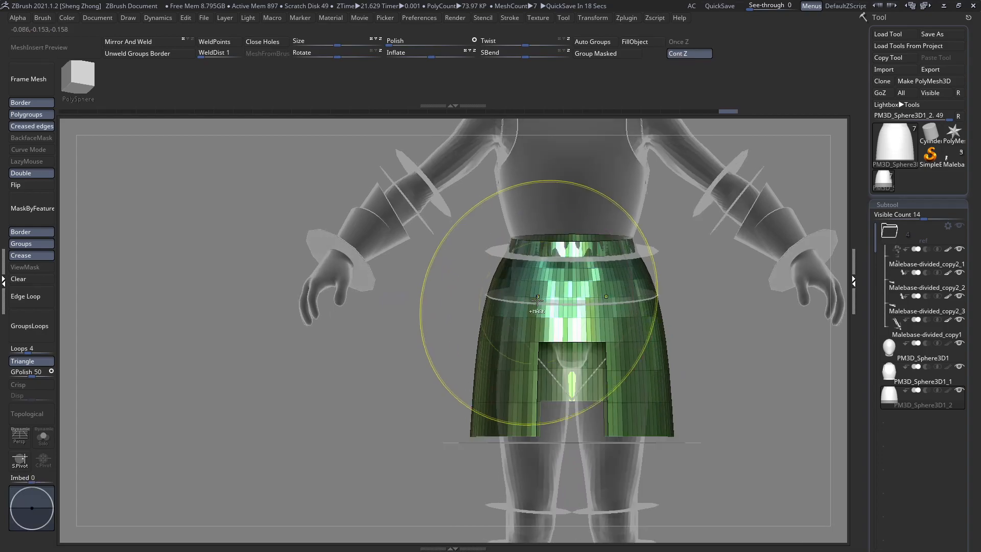
pyautogui.hotkey('ctrl', 'alt', 't')
pyautogui.hotkey('shift', 'f')
pyautogui.keyDown('alt'); pyautogui.moveTo(542, 262); pyautogui.dragTo(529, 419, button='right'); pyautogui.keyUp('alt')
pyautogui.keyDown('alt'); pyautogui.click(537, 312); pyautogui.keyUp('alt')
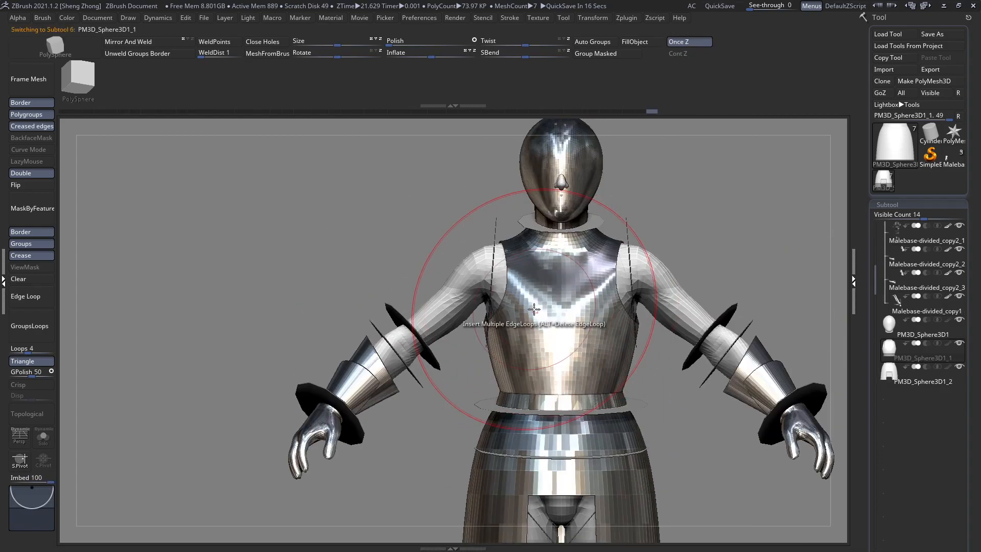
pyautogui.moveTo(531, 309); pyautogui.dragTo(516, 326, button='right')
pyautogui.keyDown('alt'); pyautogui.moveTo(506, 503); pyautogui.dragTo(495, 347, button='right'); pyautogui.keyUp('alt')
pyautogui.keyDown('alt'); pyautogui.click(492, 285); pyautogui.keyUp('alt')
# Try rounding the upper corners of the skirt's front opening with the Move brush, and undo the stroke
pyautogui.press('space')
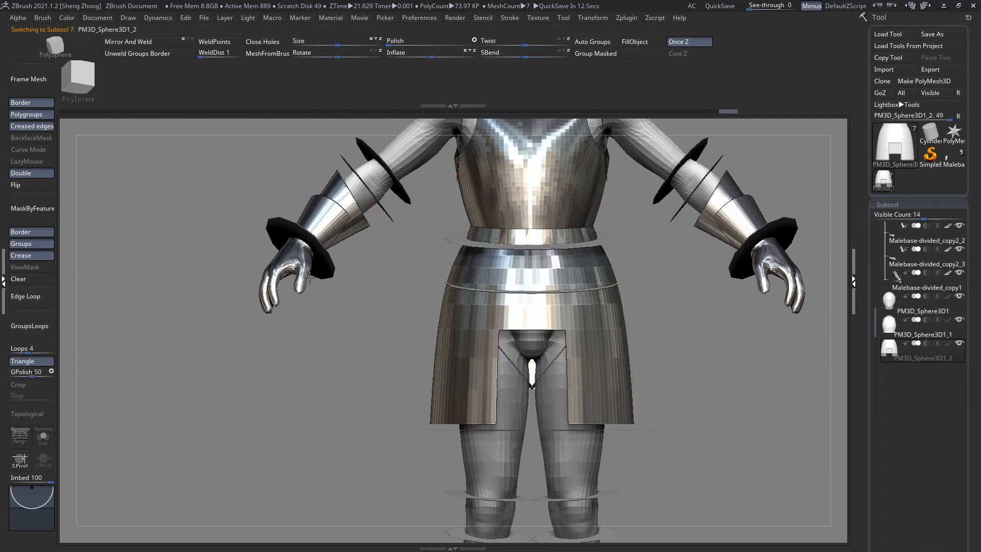
pyautogui.press('space')
pyautogui.click(259, 306)
pyautogui.press('m')
pyautogui.press('v')
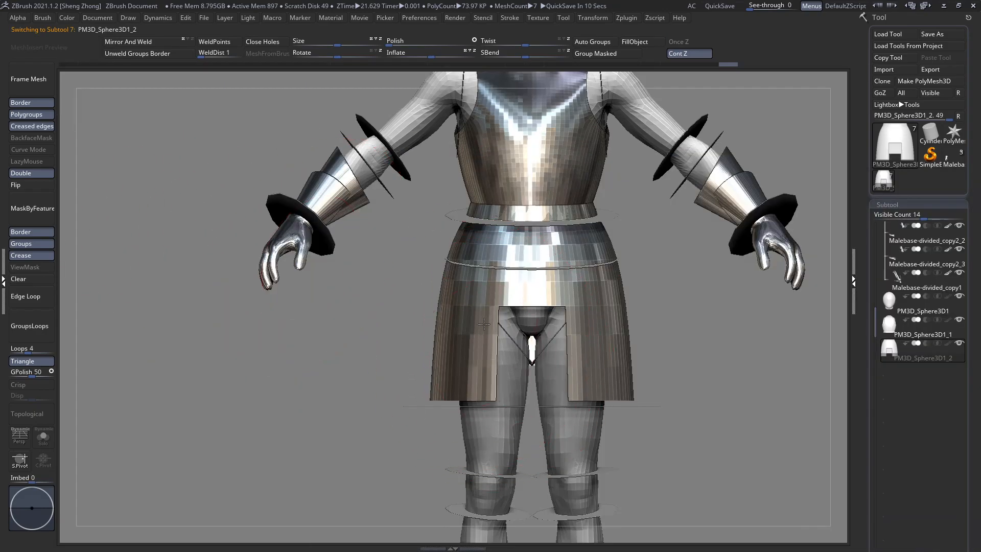
pyautogui.moveTo(532, 256)
pyautogui.mouseDown(button='right')
pyautogui.moveTo(543, 284)
pyautogui.moveTo(517, 289)
pyautogui.mouseUp(button='right')
pyautogui.press('space')
pyautogui.press('space')
pyautogui.moveTo(516, 290); pyautogui.dragTo(540, 342)
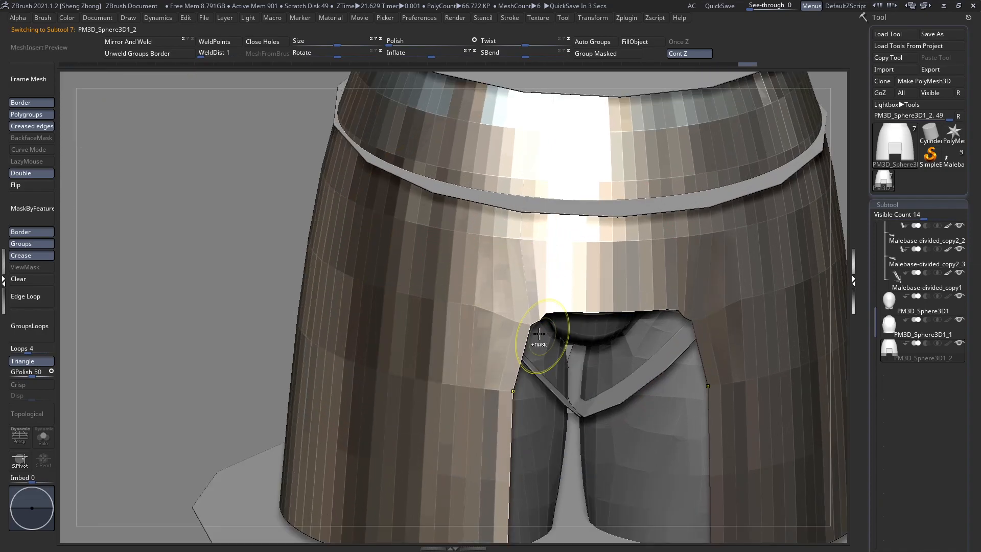
pyautogui.hotkey('ctrl', 'z')
pyautogui.press('space')
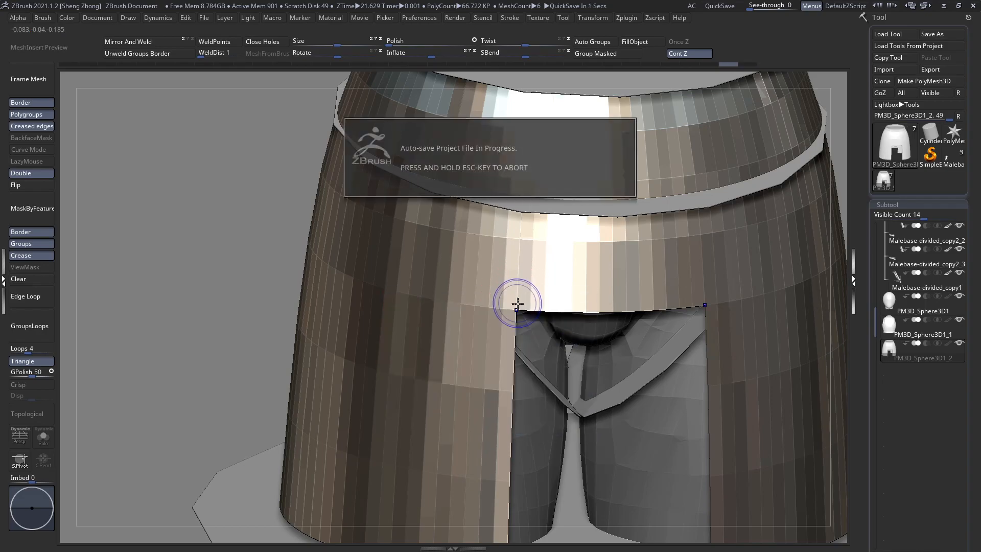
# Undo the rectangular opening in the skirt's front
pyautogui.hotkey('ctrl', 't')
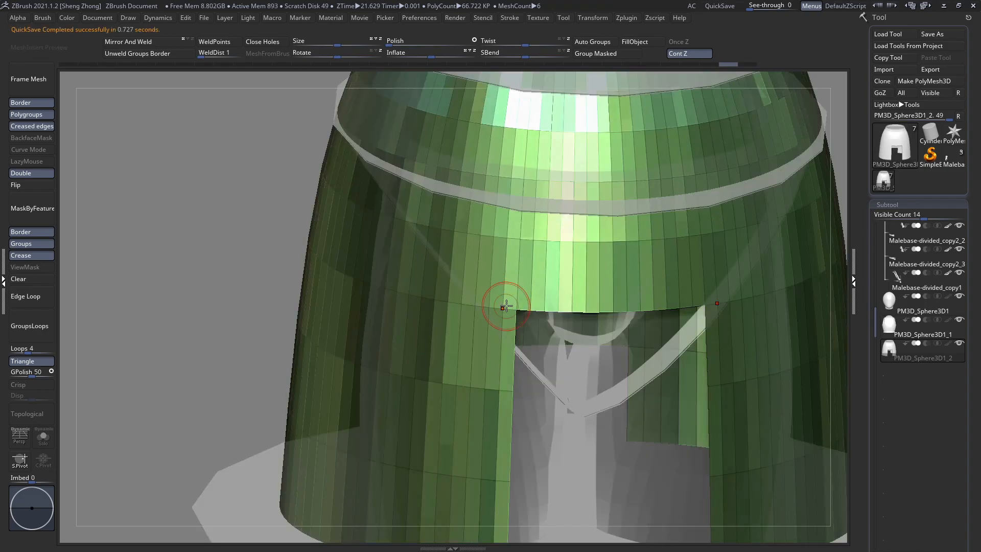
pyautogui.moveTo(506, 302)
pyautogui.mouseDown(button='right')
pyautogui.moveTo(525, 349)
pyautogui.moveTo(508, 301)
pyautogui.moveTo(552, 270)
pyautogui.moveTo(545, 236)
pyautogui.moveTo(452, 287)
pyautogui.moveTo(559, 280)
pyautogui.mouseUp(button='right')
pyautogui.hotkey('ctrl', 'z')
pyautogui.keyDown('alt'); pyautogui.moveTo(476, 307); pyautogui.dragTo(489, 276, button='right'); pyautogui.keyUp('alt')
pyautogui.press('space')
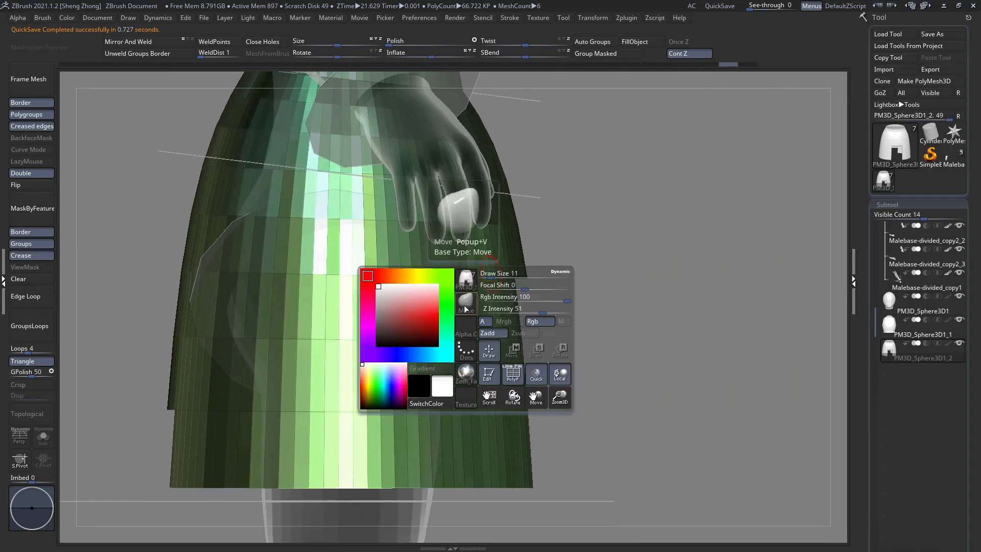
pyautogui.press('space')
pyautogui.press('b')
pyautogui.press('s')
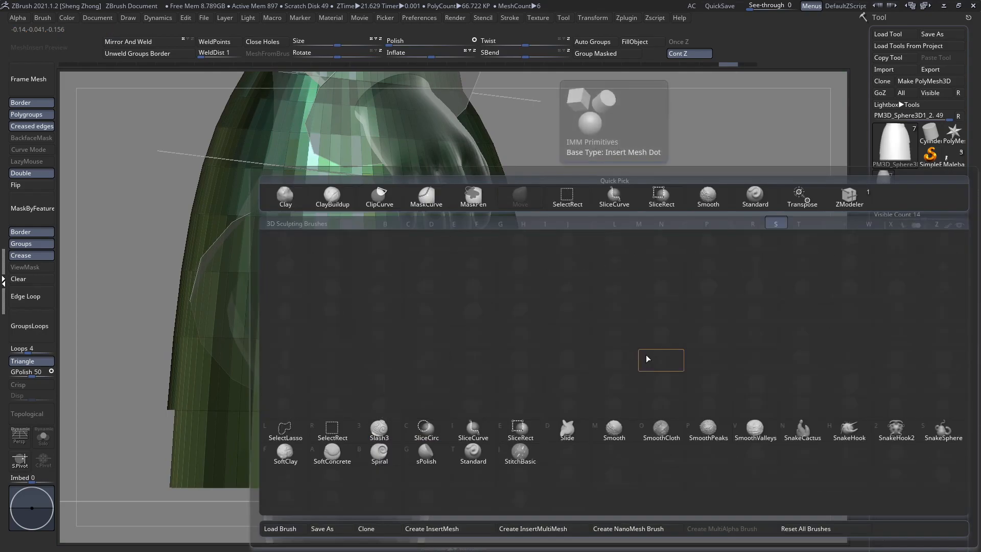
pyautogui.press('t')
pyautogui.moveTo(479, 372)
pyautogui.keyDown('ctrl'); pyautogui.mouseDown(button='right')
pyautogui.moveTo(482, 327)
pyautogui.moveTo(370, 375)
pyautogui.mouseUp(button='right'); pyautogui.keyUp('ctrl')
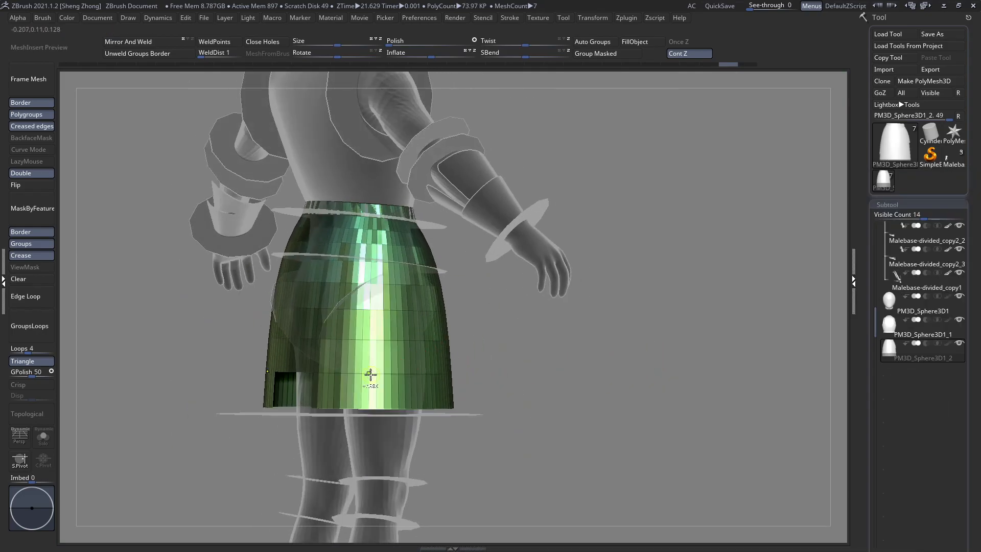
pyautogui.moveTo(440, 382); pyautogui.dragTo(299, 383, button='right')
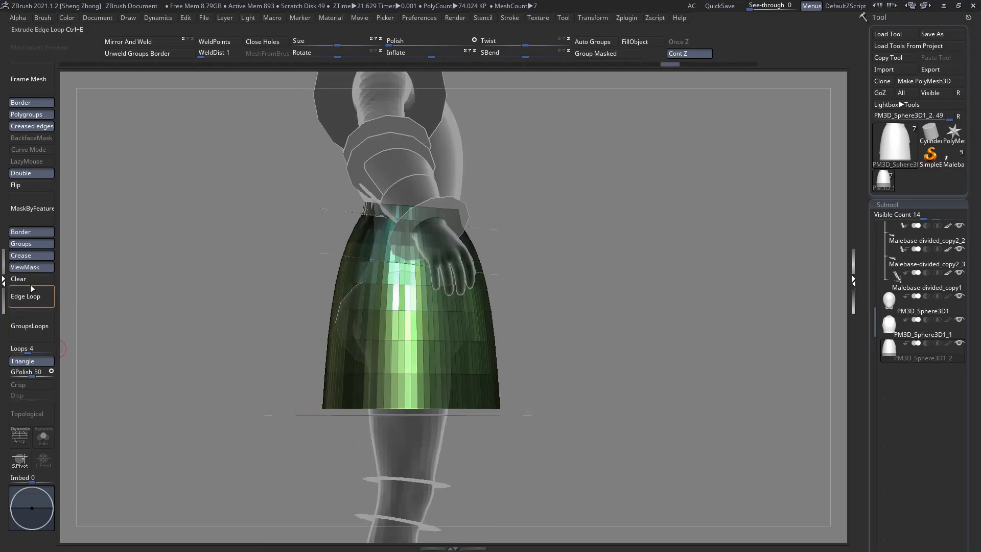
# Clear the skirt's mask and choose the Standard brush
pyautogui.click(31, 290)
pyautogui.click(29, 280)
pyautogui.rightClick(260, 306)
pyautogui.click(239, 308)
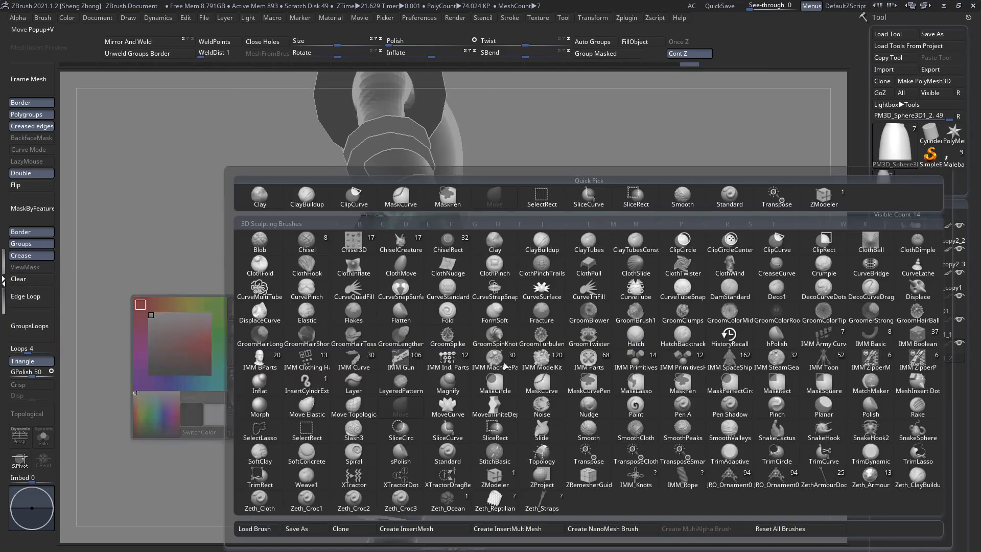
pyautogui.press('s')
pyautogui.press('t')
# ZRemesh the skirt with KeepGroups enabled and the polygon target set to Same
pyautogui.moveTo(623, 404); pyautogui.dragTo(766, 432, button='right')
pyautogui.moveTo(859, 463); pyautogui.dragTo(858, 410)
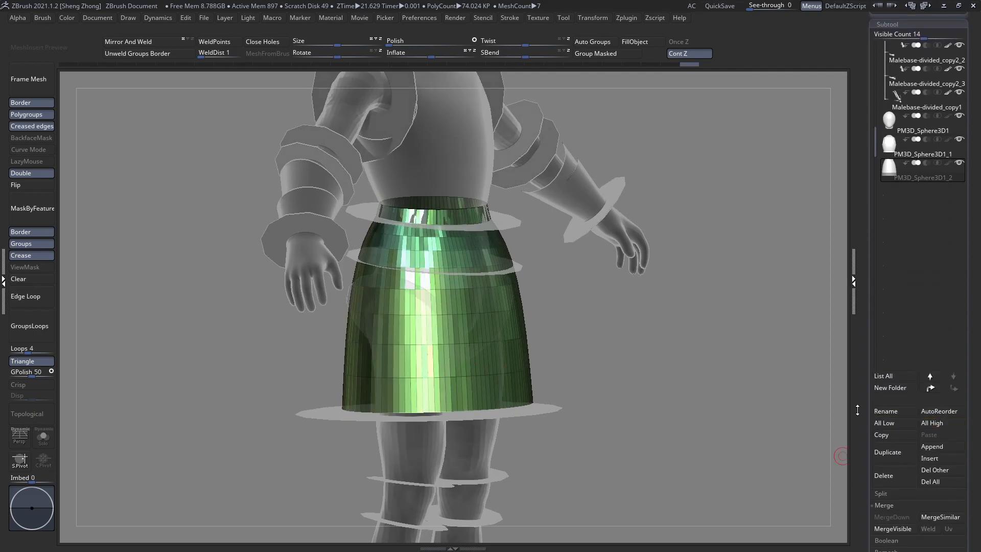
pyautogui.scroll(-2, 888, 481)
pyautogui.click(892, 545)
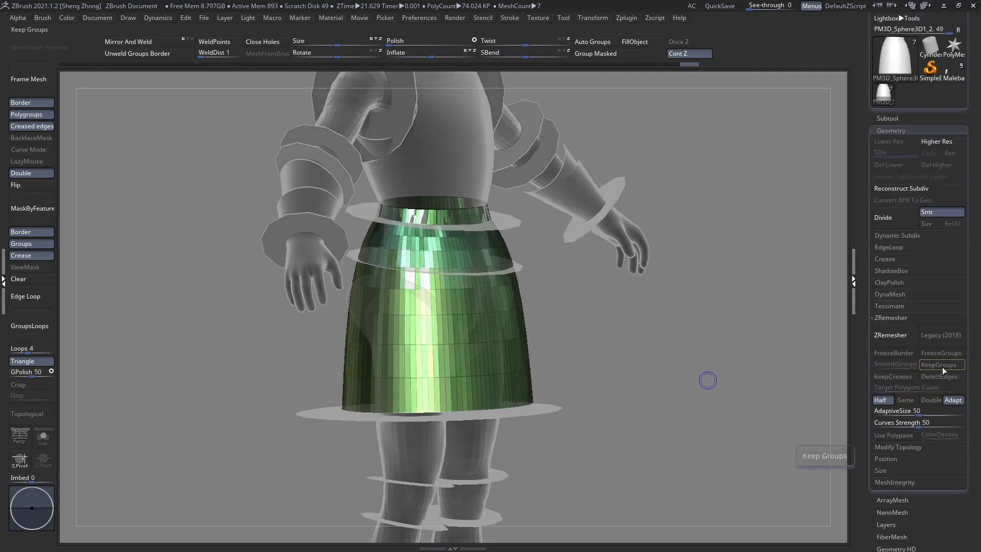
pyautogui.click(941, 365)
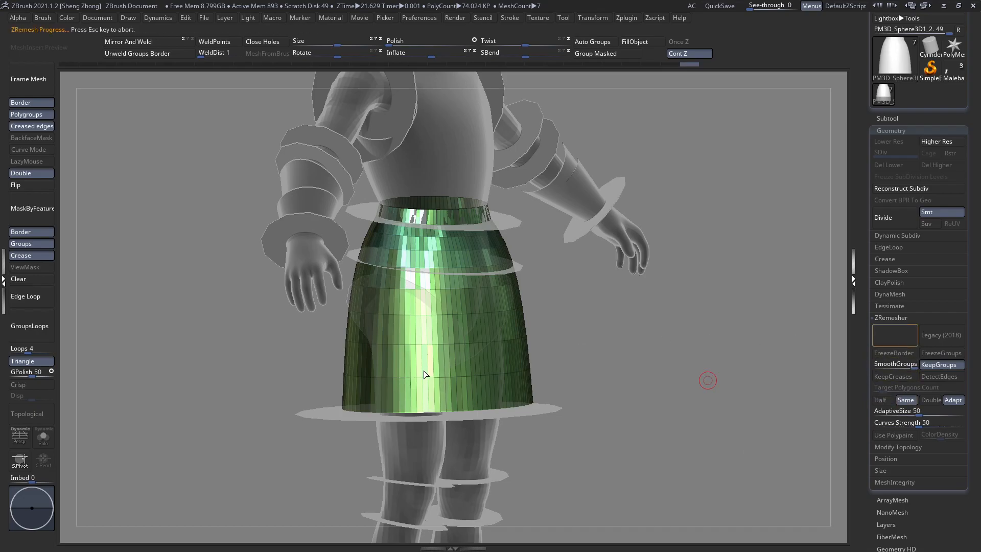
pyautogui.moveTo(441, 345); pyautogui.dragTo(461, 321, button='right')
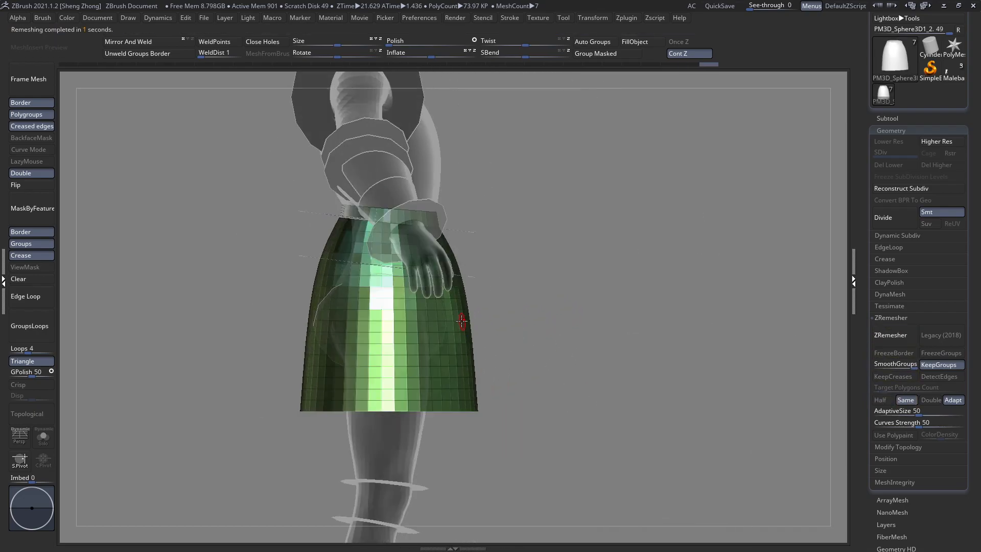
# Slice the skirt vertically near its front in side view and remove the sliced piece to form an arched opening
pyautogui.moveTo(471, 424); pyautogui.dragTo(459, 413)
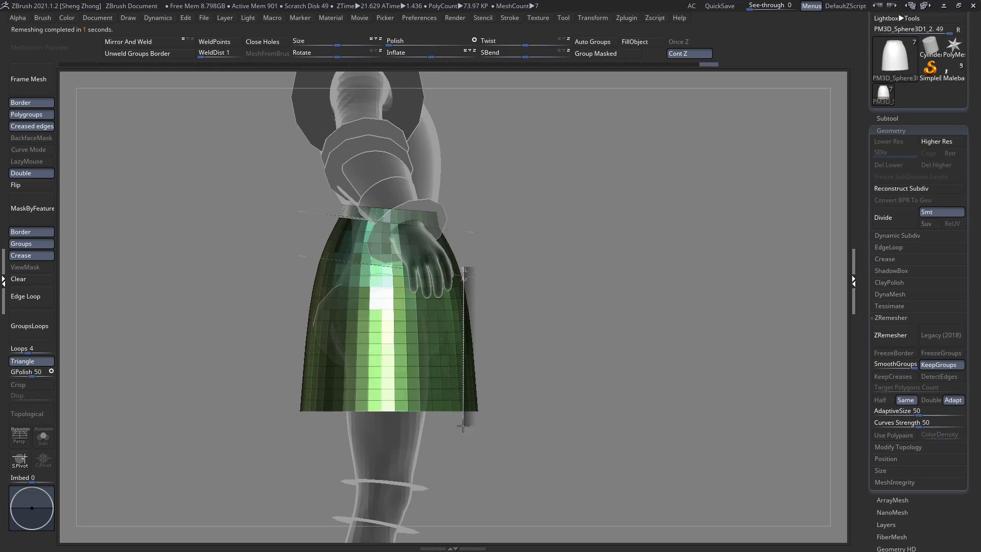
pyautogui.keyDown('ctrl'); pyautogui.keyDown('shift'); pyautogui.moveTo(463, 426); pyautogui.dragTo(464, 426); pyautogui.keyUp('shift'); pyautogui.keyUp('ctrl')
pyautogui.moveTo(463, 423); pyautogui.dragTo(442, 389, button='right')
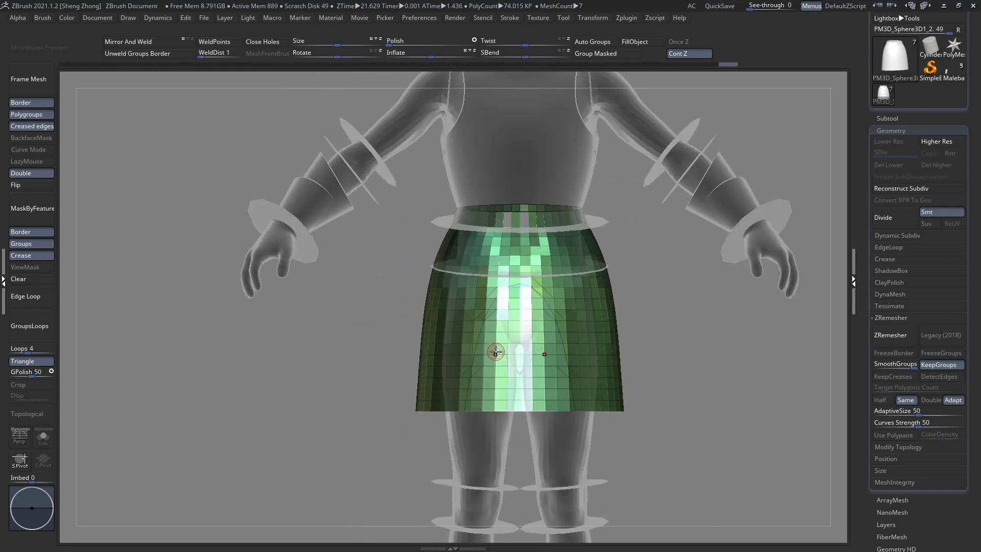
pyautogui.moveTo(496, 351); pyautogui.dragTo(464, 386, button='right')
pyautogui.keyDown('ctrl'); pyautogui.keyDown('shift'); pyautogui.click(515, 347); pyautogui.keyUp('shift'); pyautogui.keyUp('ctrl')
pyautogui.keyDown('ctrl'); pyautogui.keyDown('shift'); pyautogui.click(515, 348); pyautogui.keyUp('shift'); pyautogui.keyUp('ctrl')
pyautogui.press('Delete')
pyautogui.hotkey('shift', 't')
pyautogui.hotkey('shift', 'f')
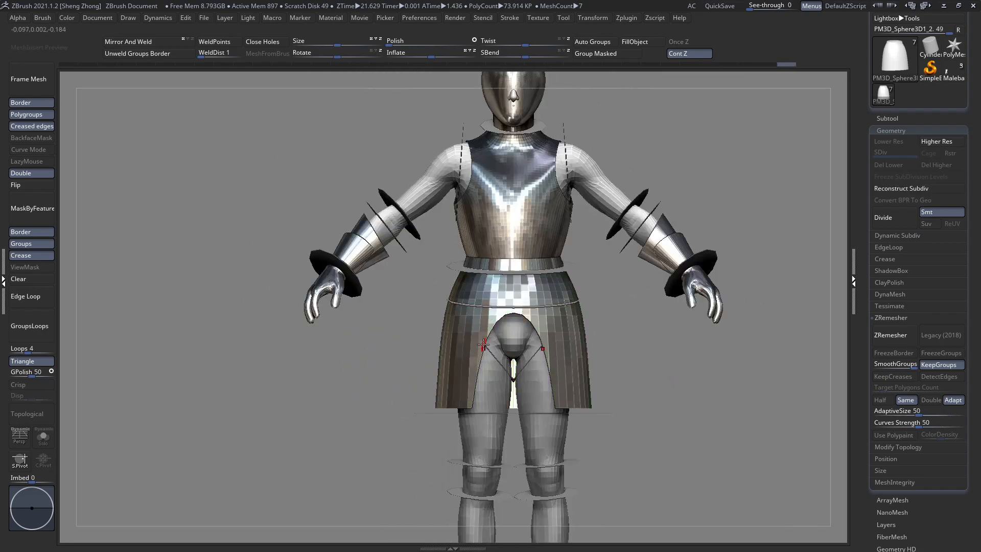
# Undo the arched opening, reslice the skirt's front vertically in side view, and hide the new front piece
pyautogui.moveTo(484, 345); pyautogui.dragTo(507, 357, button='right')
pyautogui.hotkey('shift', 't')
pyautogui.keyDown('ctrl'); pyautogui.keyDown('shift'); pyautogui.click(507, 354); pyautogui.keyUp('shift'); pyautogui.keyUp('ctrl')
pyautogui.keyDown('ctrl'); pyautogui.keyDown('shift'); pyautogui.click(507, 306); pyautogui.keyUp('shift'); pyautogui.keyUp('ctrl')
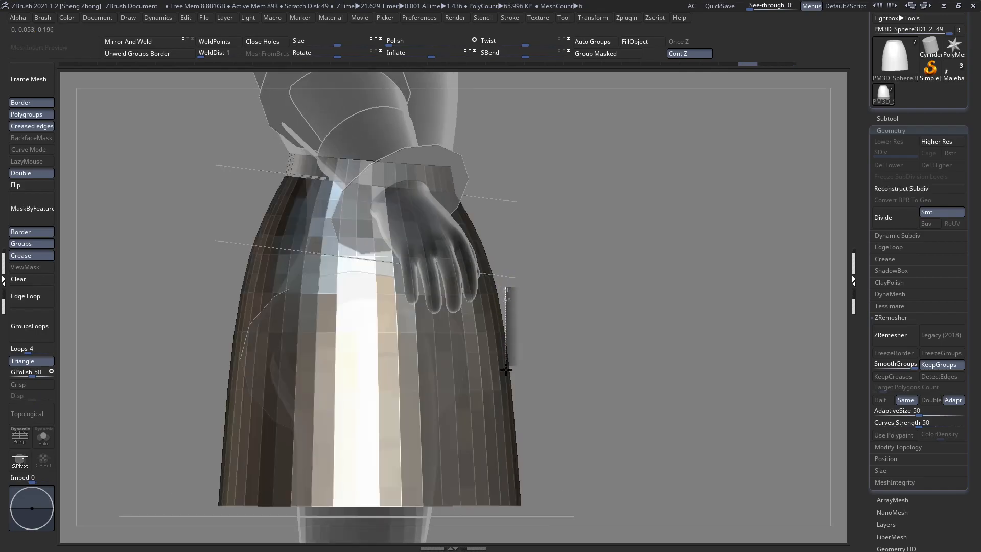
pyautogui.keyDown('ctrl'); pyautogui.keyDown('shift'); pyautogui.moveTo(509, 548); pyautogui.dragTo(501, 548); pyautogui.keyUp('shift'); pyautogui.keyUp('ctrl')
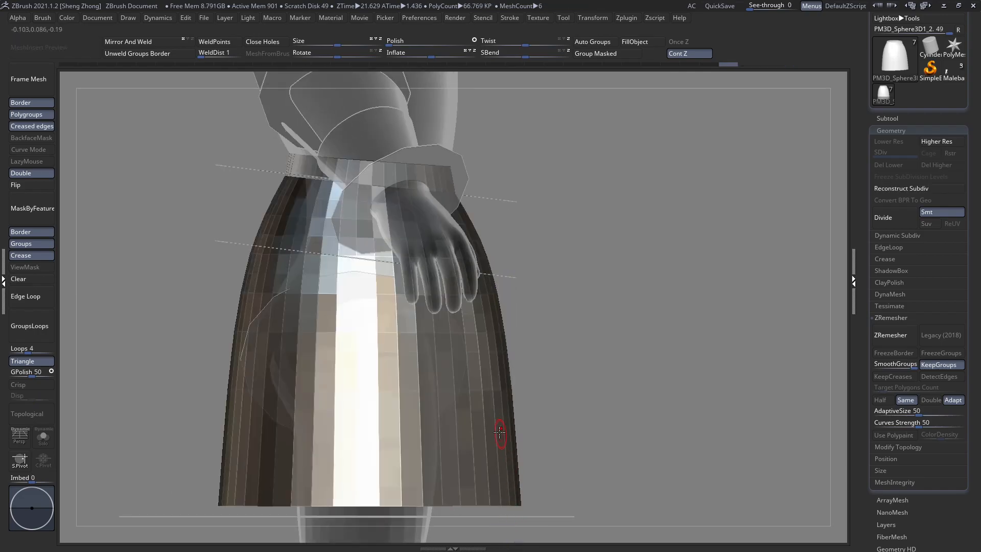
pyautogui.keyDown('shift'); pyautogui.moveTo(499, 431); pyautogui.dragTo(467, 436, button='right'); pyautogui.keyUp('shift')
pyautogui.keyDown('ctrl'); pyautogui.keyDown('shift'); pyautogui.doubleClick(582, 430); pyautogui.keyUp('shift'); pyautogui.keyUp('ctrl')
pyautogui.keyDown('ctrl'); pyautogui.moveTo(558, 409); pyautogui.dragTo(460, 368, button='right'); pyautogui.keyUp('ctrl')
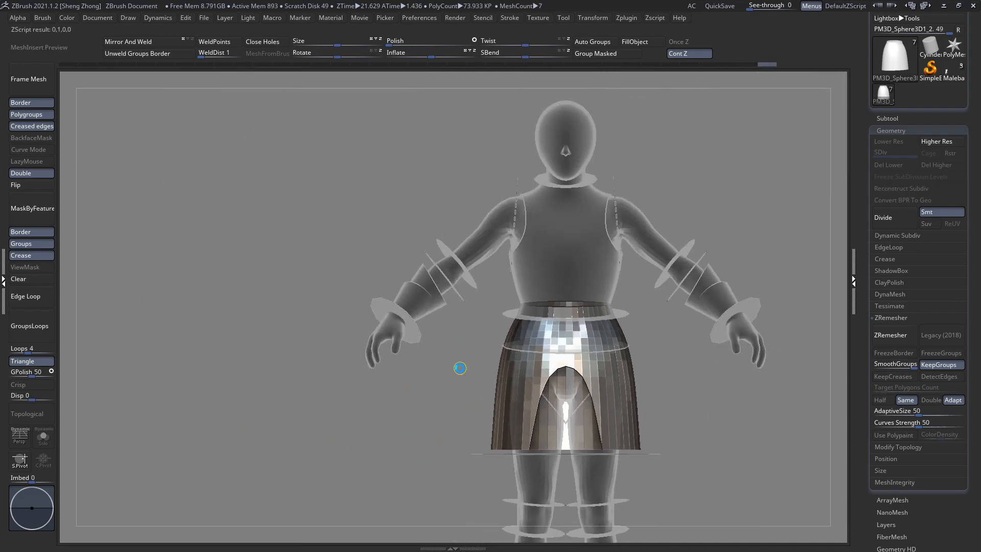
# Assign the arched skirt a single polygroup and ZRemesh it
pyautogui.hotkey('shift', 't')
pyautogui.hotkey('shift', 'f')
pyautogui.hotkey('ctrl', 'w')
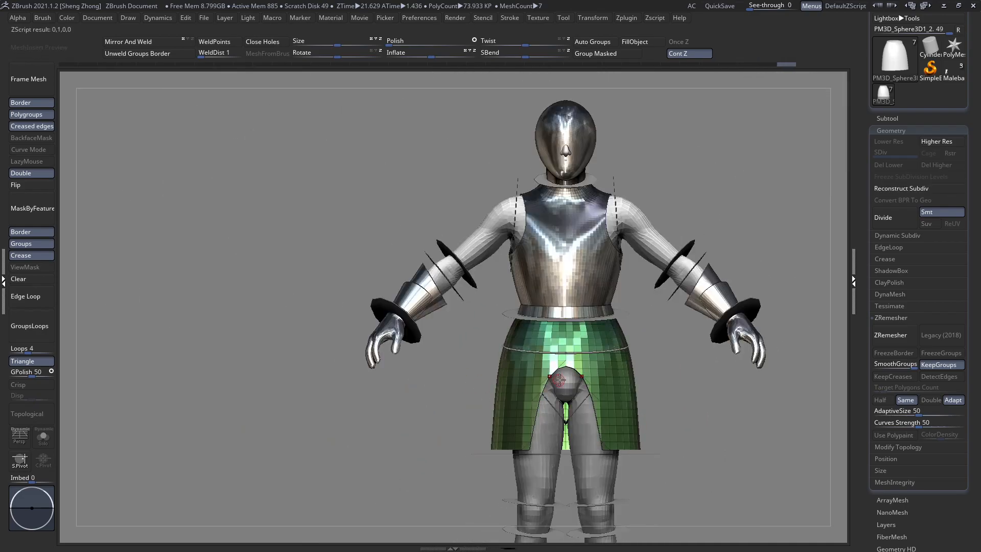
pyautogui.hotkey('shift', 'f')
pyautogui.keyDown('alt'); pyautogui.moveTo(605, 382); pyautogui.dragTo(672, 368, button='right'); pyautogui.keyUp('alt')
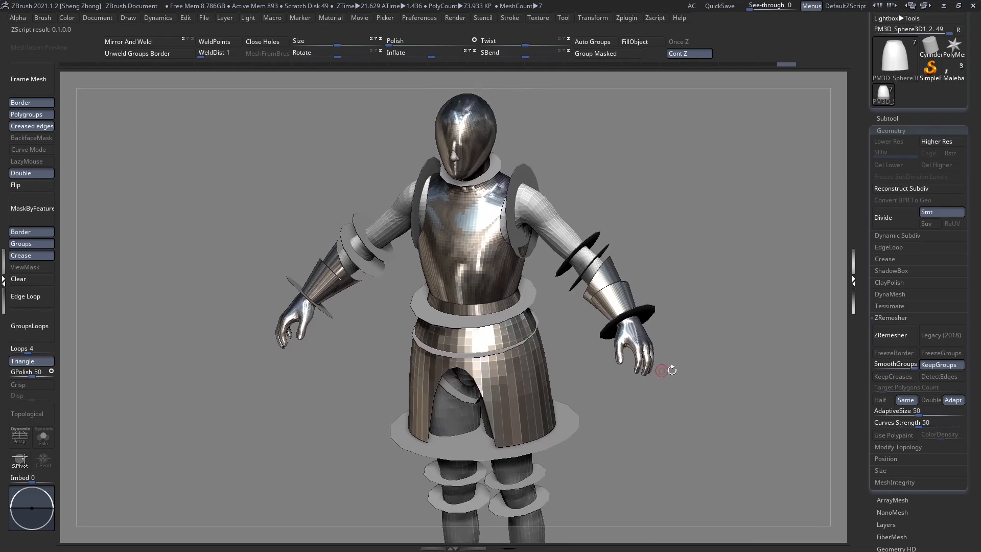
pyautogui.click(888, 336)
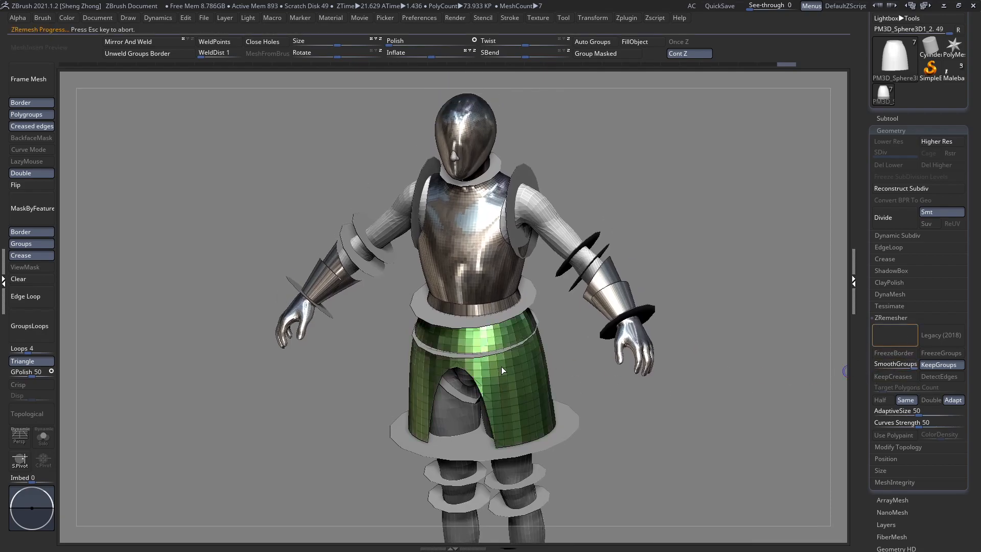
# Undo the remesh and ZRemesh the arched skirt again with SmoothGroups lowered
pyautogui.keyDown('shift'); pyautogui.moveTo(489, 353); pyautogui.dragTo(409, 394, button='right'); pyautogui.keyUp('shift')
pyautogui.hotkey('shift', 'f')
pyautogui.hotkey('shift', 'f')
pyautogui.moveTo(409, 393); pyautogui.dragTo(797, 413, button='right')
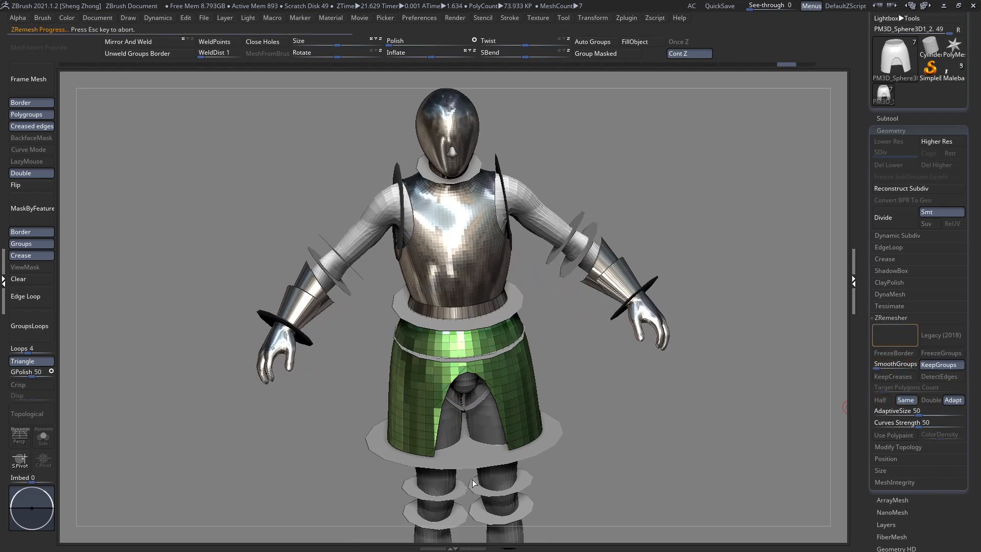
pyautogui.moveTo(496, 389); pyautogui.dragTo(516, 429, button='right')
pyautogui.keyDown('alt'); pyautogui.moveTo(470, 348); pyautogui.dragTo(521, 336, button='right'); pyautogui.keyUp('alt')
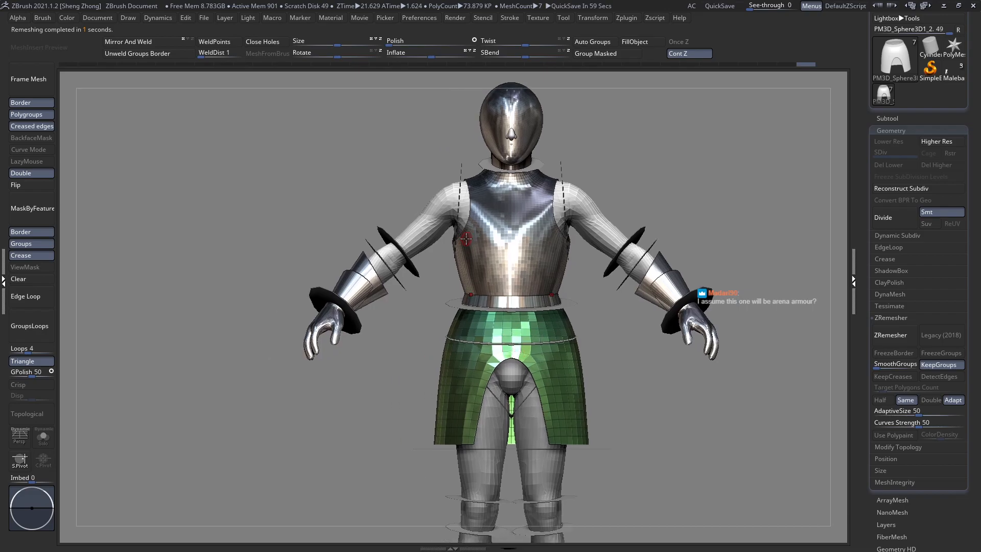
# Select the helmet and examine its topology and side profile with the polygroup wireframe displayed
pyautogui.keyDown('ctrl'); pyautogui.moveTo(514, 111); pyautogui.dragTo(526, 225, button='right'); pyautogui.keyUp('ctrl')
pyautogui.keyDown('alt'); pyautogui.moveTo(526, 225); pyautogui.dragTo(521, 401, button='right'); pyautogui.keyUp('alt')
pyautogui.keyDown('alt'); pyautogui.click(494, 192); pyautogui.keyUp('alt')
pyautogui.moveTo(493, 191); pyautogui.dragTo(566, 254, button='right')
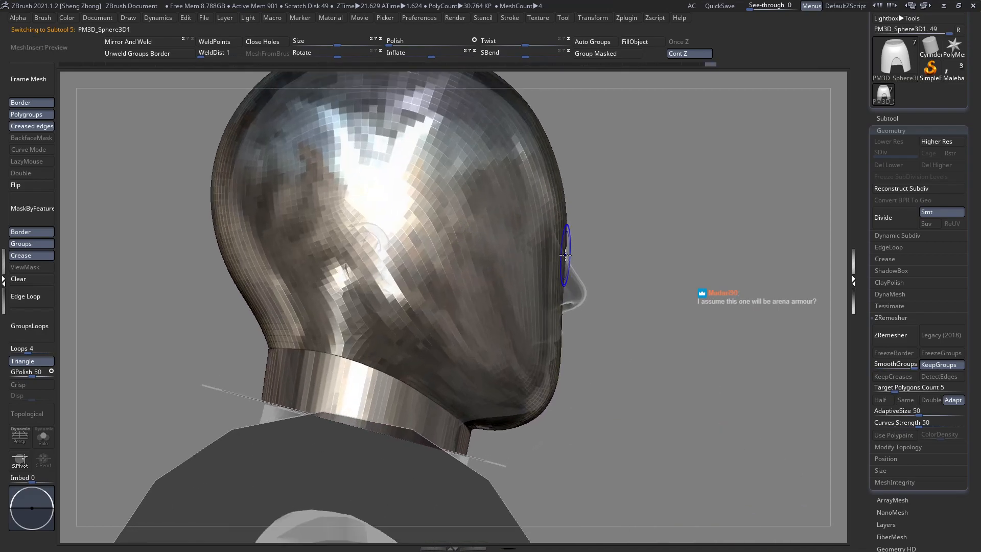
pyautogui.hotkey('shift', 'f')
pyautogui.moveTo(521, 281)
pyautogui.keyDown('ctrl'); pyautogui.mouseDown(button='right')
pyautogui.moveTo(515, 225)
pyautogui.moveTo(516, 271)
pyautogui.mouseUp(button='right'); pyautogui.keyUp('ctrl')
pyautogui.moveTo(516, 270); pyautogui.dragTo(473, 307, button='right')
pyautogui.moveTo(546, 277); pyautogui.dragTo(481, 264, button='right')
pyautogui.keyDown('alt'); pyautogui.moveTo(576, 284); pyautogui.dragTo(537, 296, button='right'); pyautogui.keyUp('alt')
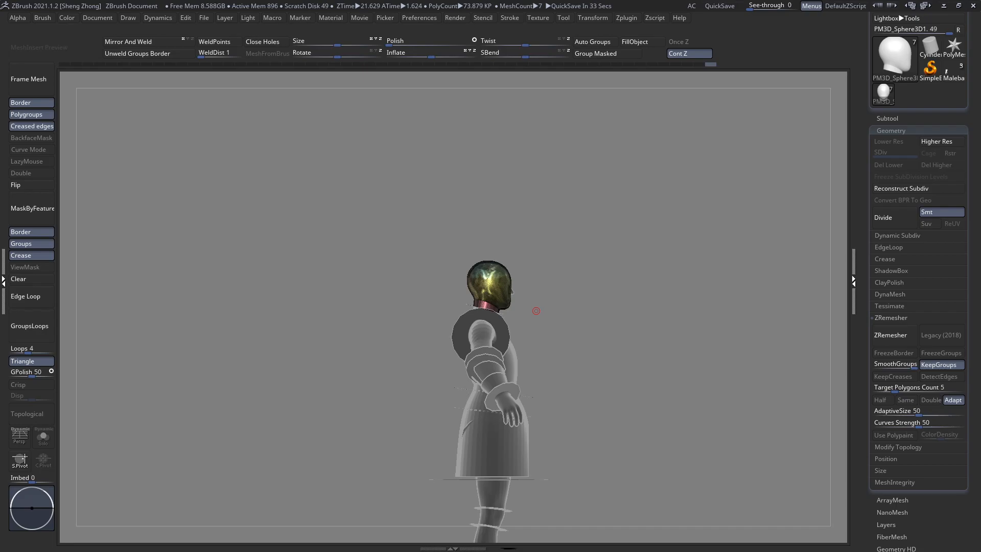
pyautogui.moveTo(460, 307); pyautogui.dragTo(600, 366, button='right')
pyautogui.moveTo(501, 282); pyautogui.dragTo(553, 292, button='right')
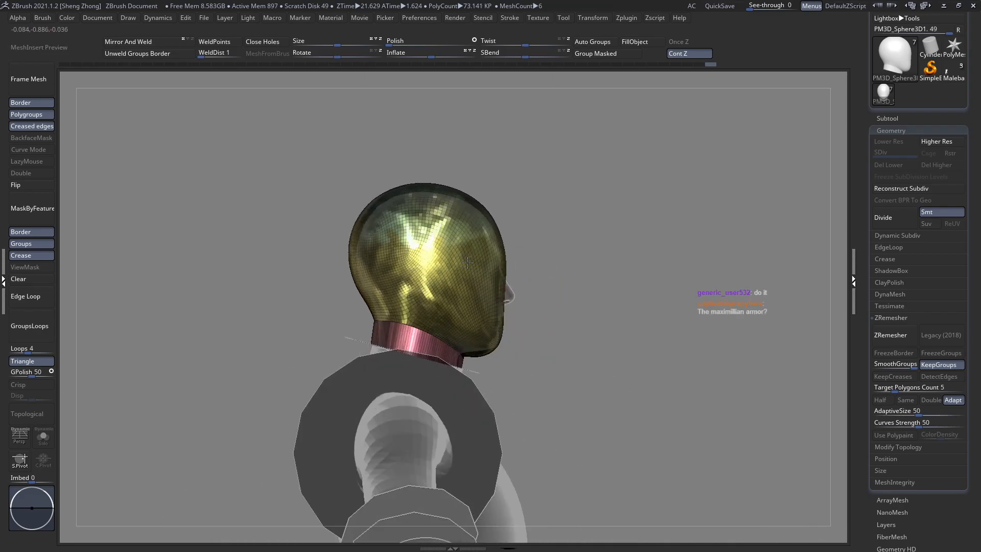
# Examine the helmet against the breastplate, switching between the two subtools and ending on the helmet in side view
pyautogui.keyDown('ctrl'); pyautogui.moveTo(486, 267); pyautogui.dragTo(394, 335, button='right'); pyautogui.keyUp('ctrl')
pyautogui.keyDown('ctrl'); pyautogui.moveTo(459, 316); pyautogui.dragTo(503, 396, button='right'); pyautogui.keyUp('ctrl')
pyautogui.keyDown('alt'); pyautogui.moveTo(503, 396); pyautogui.dragTo(470, 300, button='right'); pyautogui.keyUp('alt')
pyautogui.keyDown('alt'); pyautogui.click(475, 424); pyautogui.keyUp('alt')
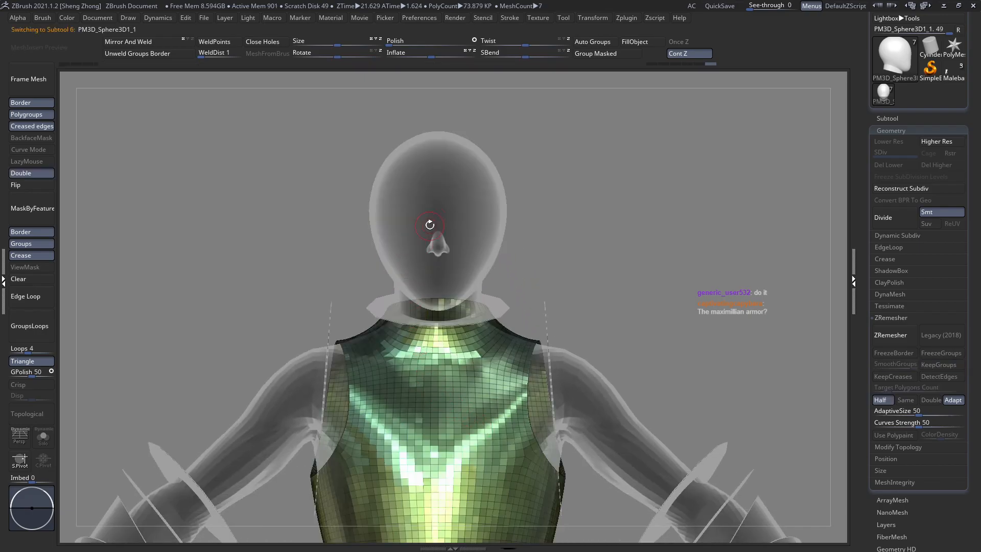
pyautogui.keyDown('alt'); pyautogui.click(430, 224); pyautogui.keyUp('alt')
pyautogui.moveTo(398, 225); pyautogui.dragTo(366, 243, button='right')
pyautogui.keyDown('alt'); pyautogui.moveTo(450, 427); pyautogui.dragTo(468, 309, button='right'); pyautogui.keyUp('alt')
pyautogui.moveTo(468, 309); pyautogui.dragTo(432, 309, button='right')
pyautogui.keyDown('alt'); pyautogui.click(432, 310); pyautogui.keyUp('alt')
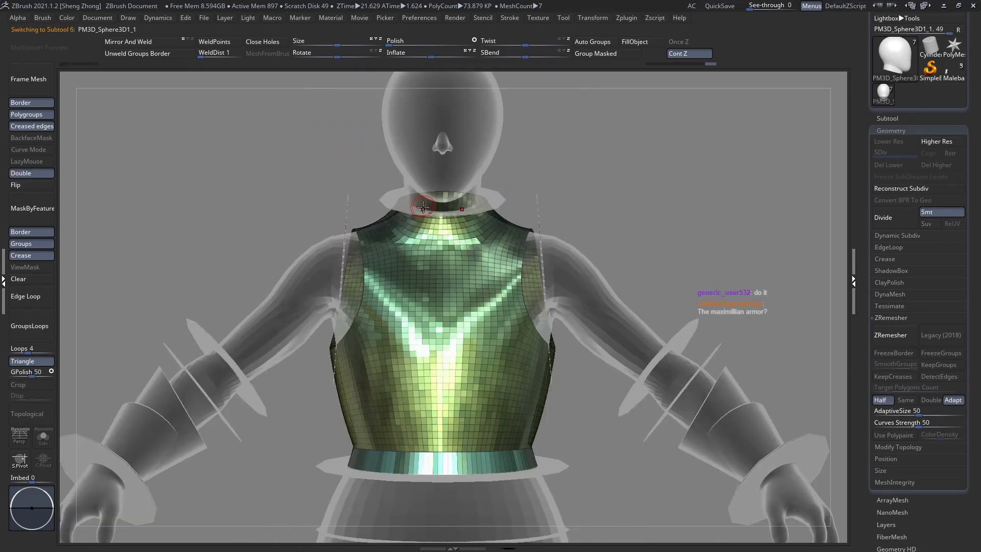
pyautogui.keyDown('alt'); pyautogui.moveTo(423, 206); pyautogui.dragTo(416, 341, button='right'); pyautogui.keyUp('alt')
pyautogui.keyDown('alt'); pyautogui.click(447, 237); pyautogui.keyUp('alt')
pyautogui.moveTo(404, 225); pyautogui.dragTo(448, 227, button='right')
pyautogui.keyDown('ctrl'); pyautogui.moveTo(449, 227); pyautogui.dragTo(477, 258, button='right'); pyautogui.keyUp('ctrl')
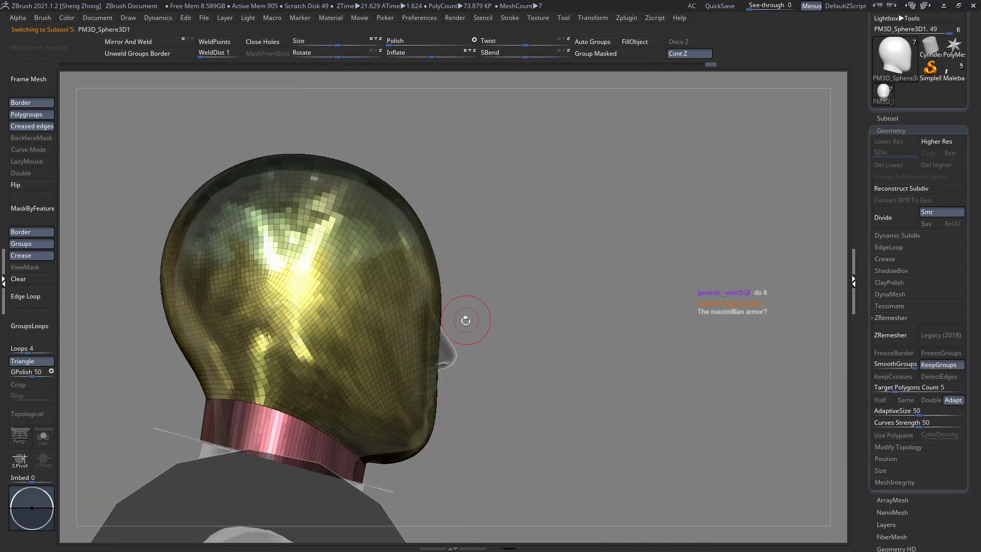
# Hide the polygroup wireframe and examine the helmet's proportions against the body in side and front views
pyautogui.keyDown('alt'); pyautogui.moveTo(501, 432); pyautogui.dragTo(499, 349, button='right'); pyautogui.keyUp('alt')
pyautogui.keyDown('alt'); pyautogui.moveTo(318, 340); pyautogui.dragTo(306, 302, button='right'); pyautogui.keyUp('alt')
pyautogui.moveTo(307, 302); pyautogui.dragTo(445, 281, button='right')
pyautogui.keyDown('alt'); pyautogui.click(405, 335); pyautogui.keyUp('alt')
pyautogui.keyDown('alt'); pyautogui.click(409, 219); pyautogui.keyUp('alt')
pyautogui.keyDown('ctrl'); pyautogui.moveTo(409, 220); pyautogui.dragTo(431, 286, button='right'); pyautogui.keyUp('ctrl')
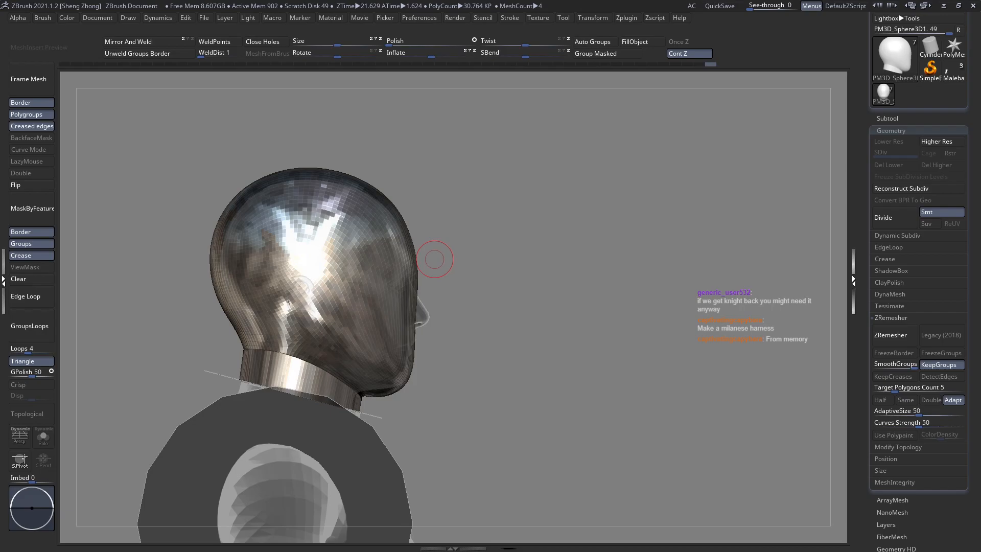
pyautogui.moveTo(477, 219)
pyautogui.mouseDown()
pyautogui.moveTo(450, 217)
pyautogui.moveTo(472, 214)
pyautogui.mouseUp()
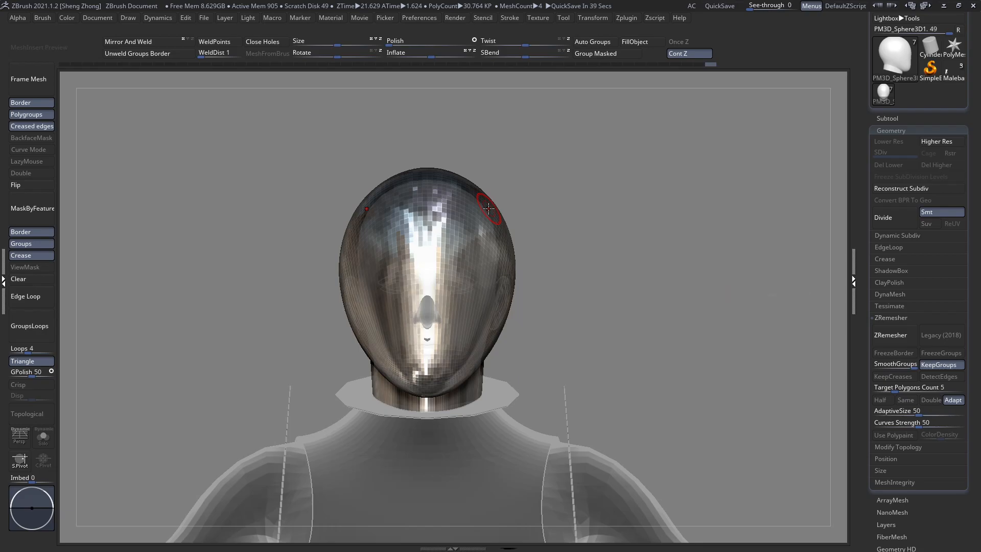
pyautogui.moveTo(322, 230); pyautogui.dragTo(370, 235)
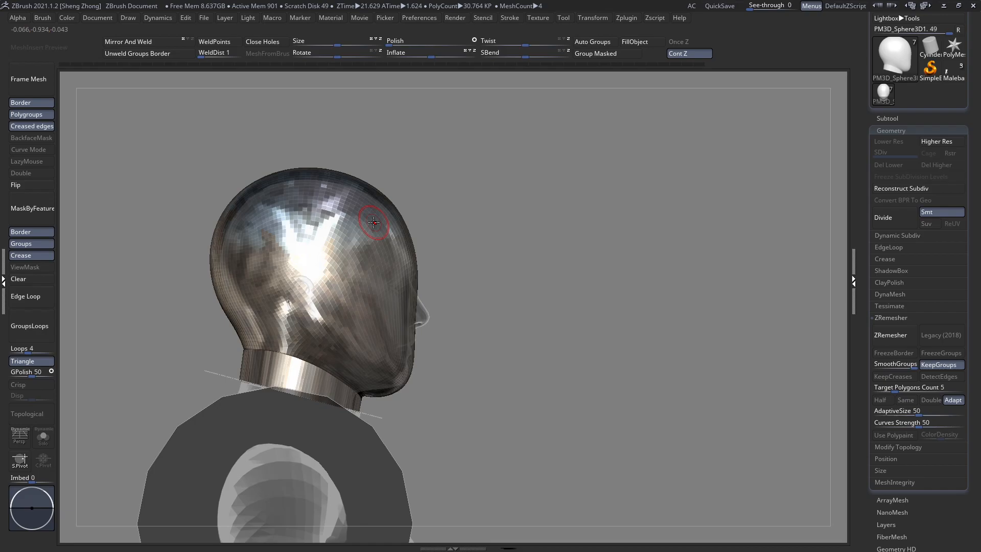
pyautogui.moveTo(391, 263); pyautogui.dragTo(425, 265)
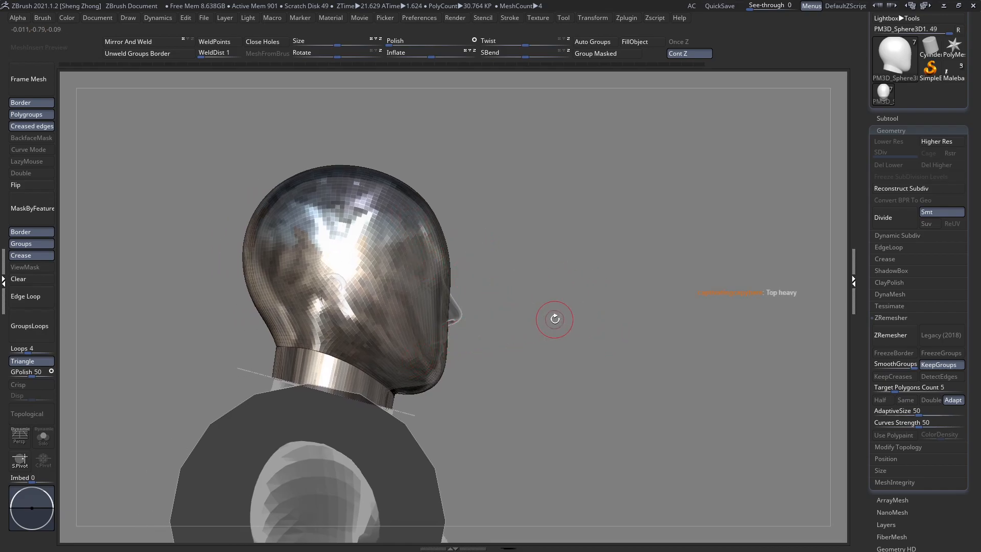
pyautogui.moveTo(555, 319); pyautogui.dragTo(499, 354)
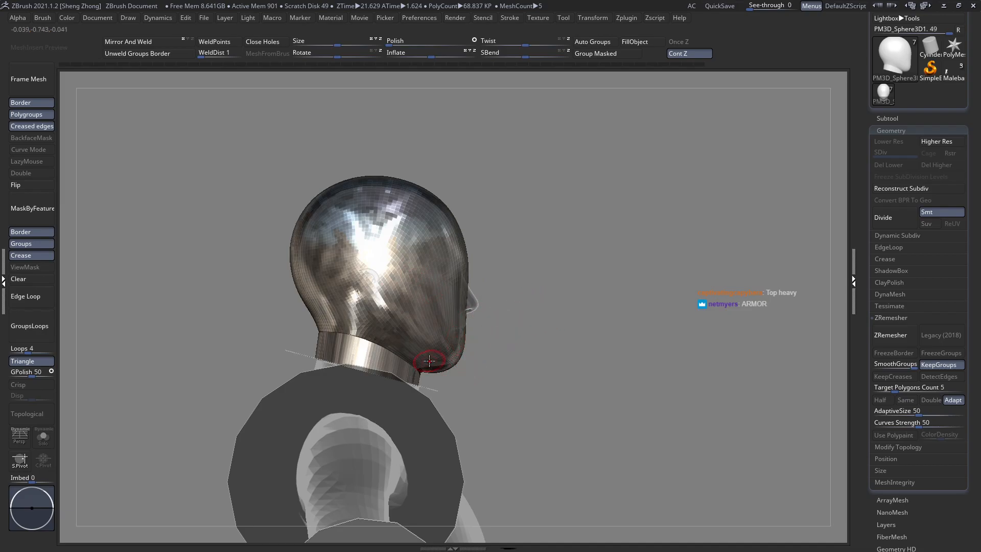
# Examine the helmet from both sides and the front, and redisplay the polygroup wireframe for a closer side view
pyautogui.moveTo(424, 313); pyautogui.dragTo(323, 313, button='right')
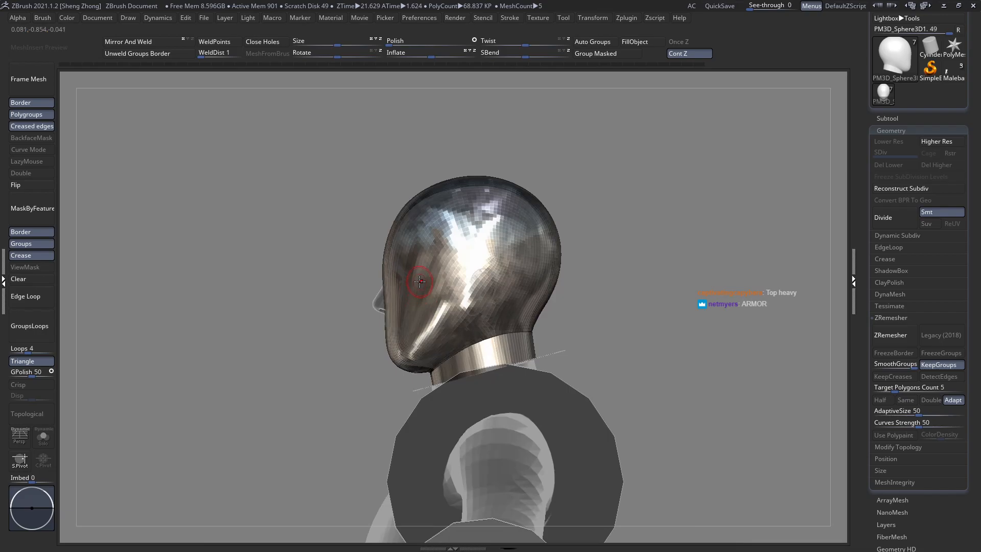
pyautogui.moveTo(388, 296); pyautogui.dragTo(473, 293, button='right')
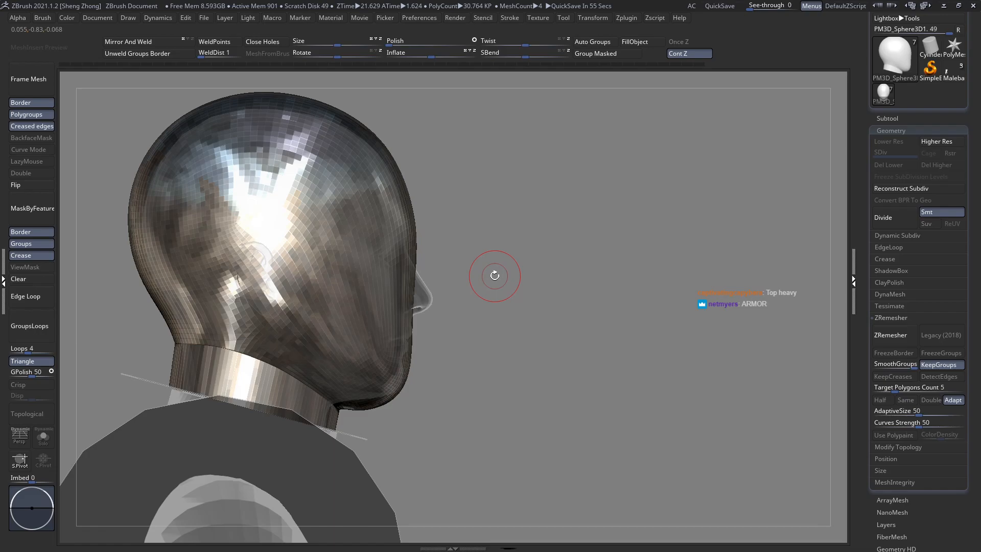
pyautogui.moveTo(547, 291); pyautogui.dragTo(424, 290, button='right')
pyautogui.moveTo(424, 290); pyautogui.dragTo(355, 310, button='right')
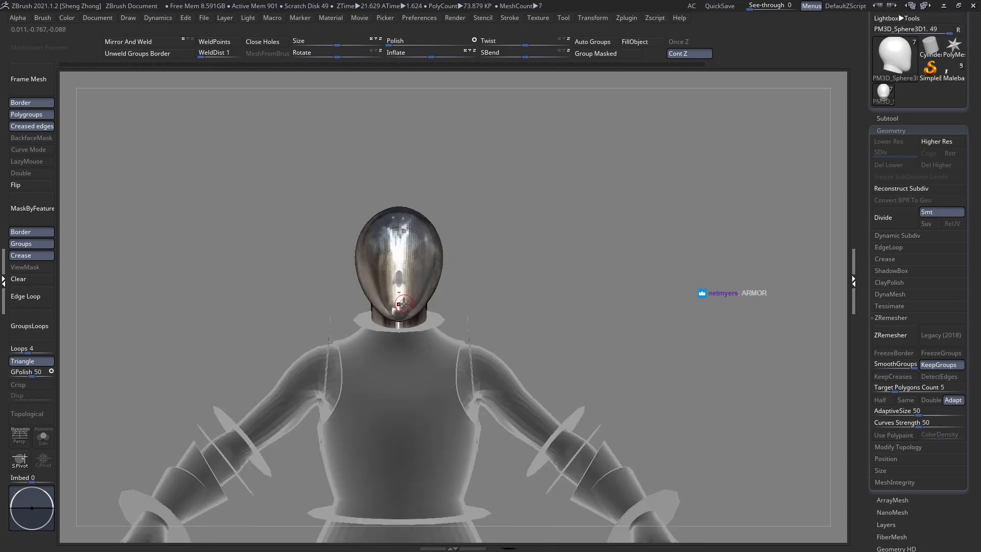
pyautogui.keyDown('ctrl'); pyautogui.moveTo(407, 266); pyautogui.dragTo(448, 314, button='right'); pyautogui.keyUp('ctrl')
pyautogui.keyDown('ctrl'); pyautogui.moveTo(363, 256); pyautogui.dragTo(387, 320, button='right'); pyautogui.keyUp('ctrl')
pyautogui.hotkey('shift', 'f')
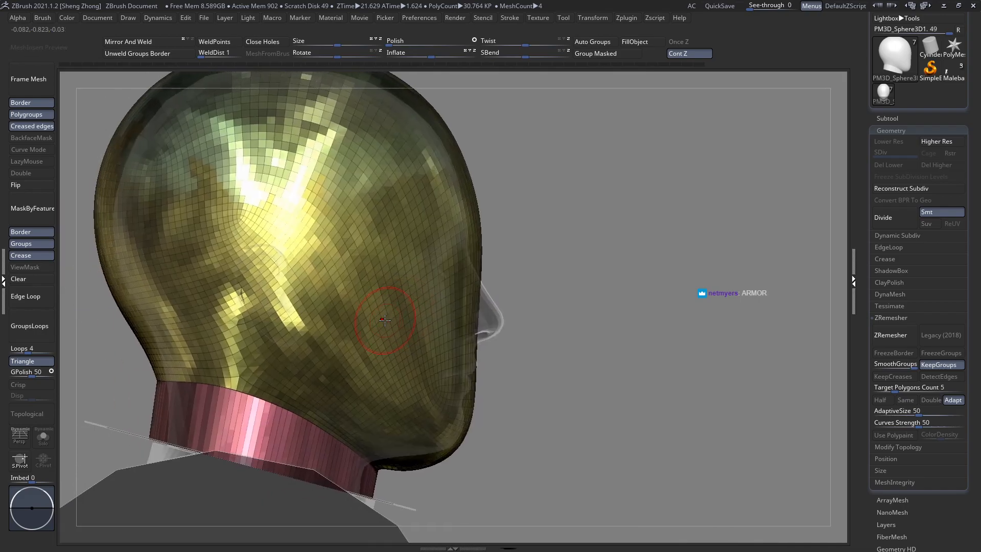
pyautogui.keyDown('ctrl'); pyautogui.moveTo(445, 296); pyautogui.dragTo(401, 286, button='right'); pyautogui.keyUp('ctrl')
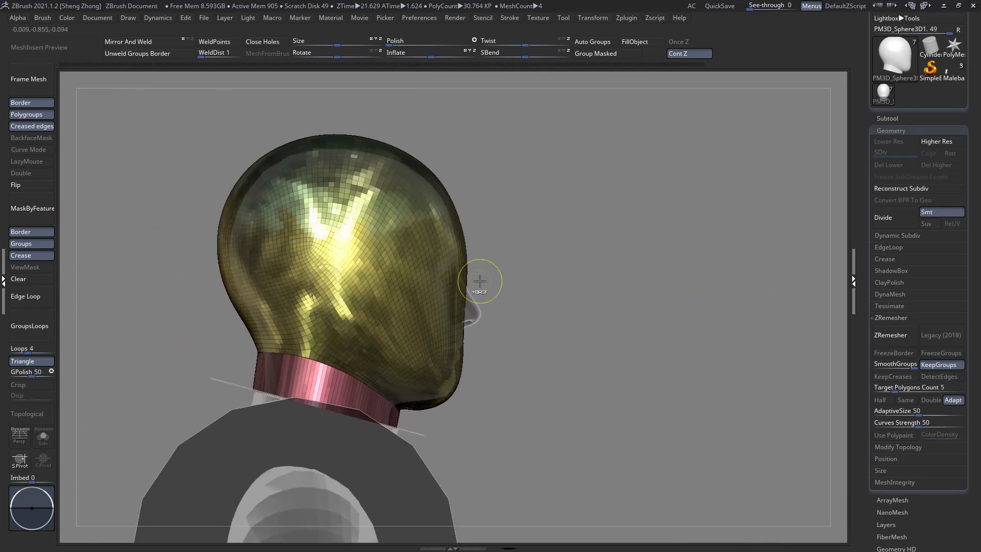
pyautogui.keyDown('ctrl'); pyautogui.moveTo(480, 281); pyautogui.dragTo(519, 296, button='right'); pyautogui.keyUp('ctrl')
# Duplicate the helmet subtool
pyautogui.hotkey('ctrl', 'shift', 'd')
pyautogui.press('space')
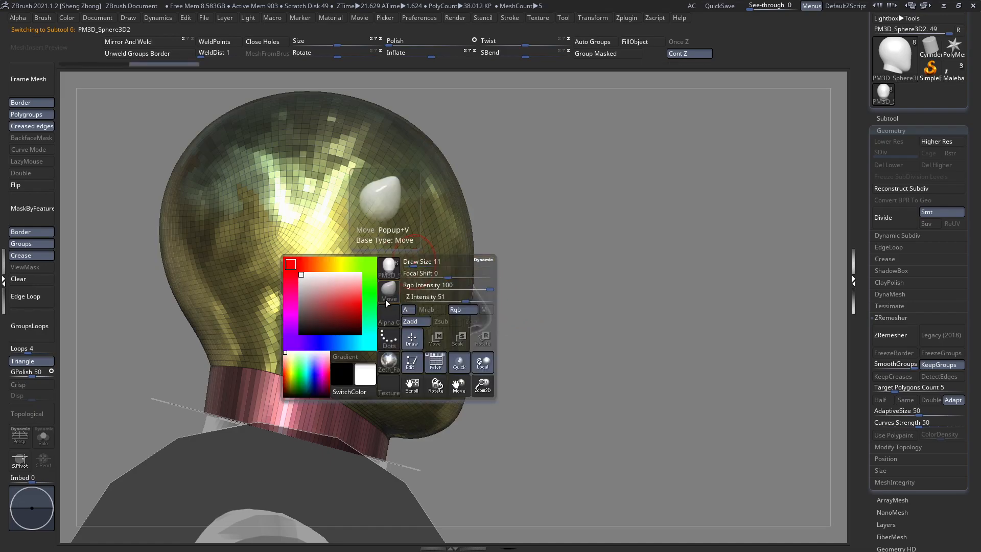
pyautogui.click(387, 303)
pyautogui.click(564, 341)
pyautogui.keyDown('ctrl'); pyautogui.moveTo(427, 278); pyautogui.dragTo(429, 317, button='right'); pyautogui.keyUp('ctrl')
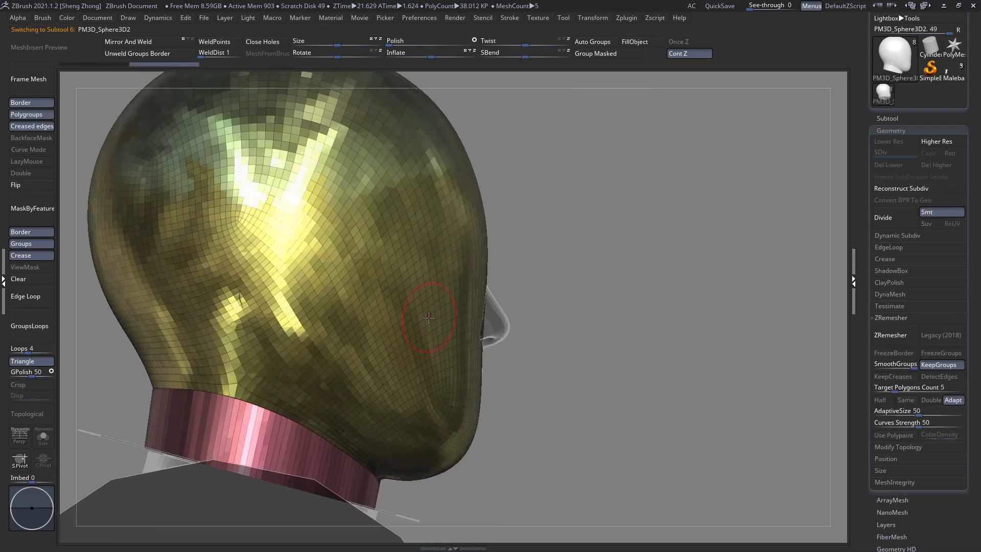
# Delete the duplicated helmet subtool PM3D_Sphere3D2
pyautogui.click(887, 118)
pyautogui.keyDown('ctrl'); pyautogui.moveTo(618, 288); pyautogui.dragTo(710, 239, button='right'); pyautogui.keyUp('ctrl')
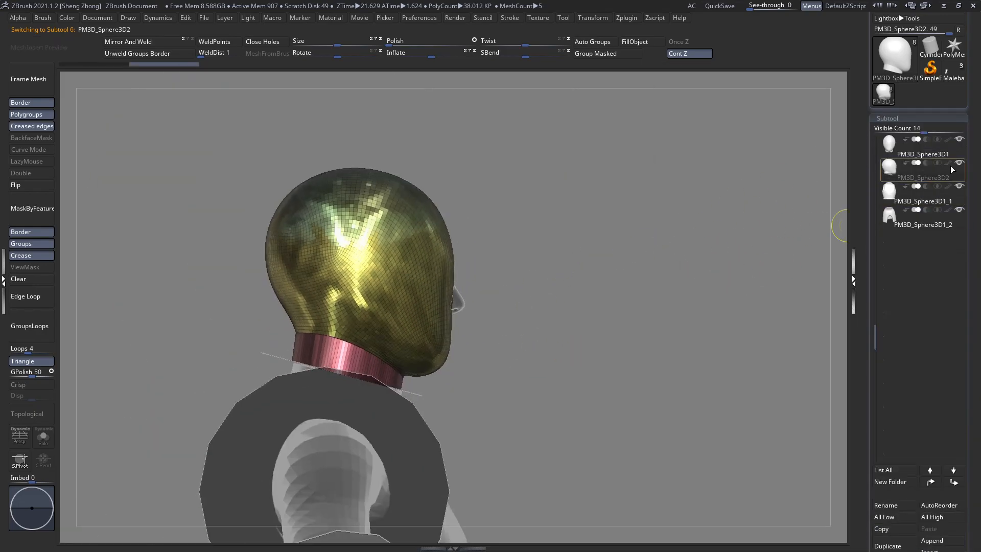
pyautogui.moveTo(955, 170)
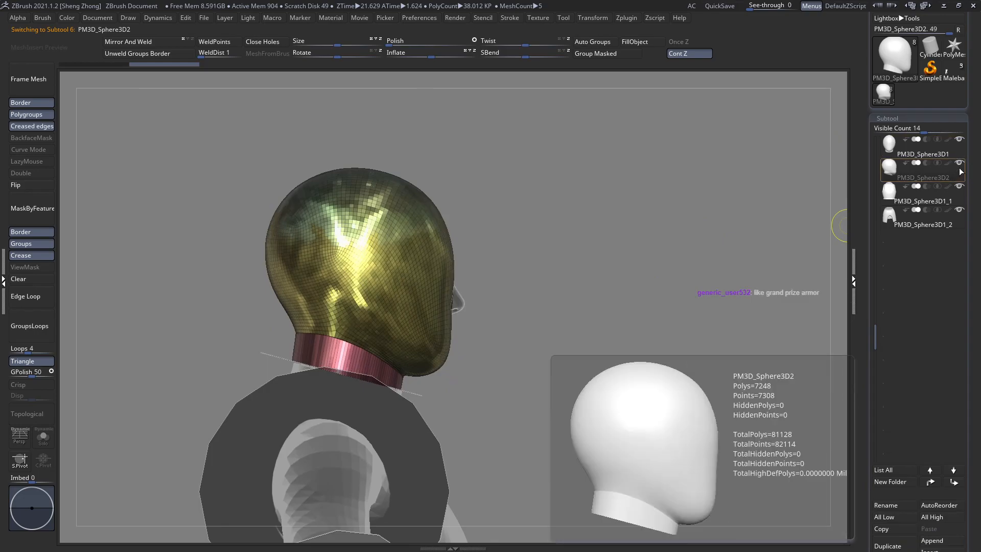
pyautogui.scroll(-3, 918, 329)
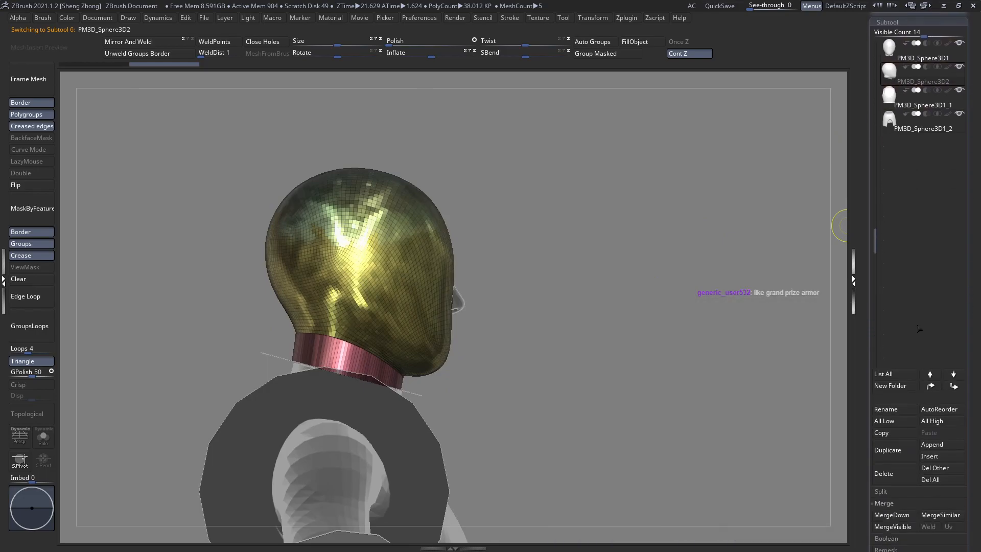
pyautogui.click(888, 480)
pyautogui.click(804, 497)
# Select the original helmet and split its shell and neck band into separate polygroups for the left and right halves
pyautogui.moveTo(511, 302); pyautogui.dragTo(473, 324, button='right')
pyautogui.keyDown('alt'); pyautogui.click(447, 250); pyautogui.keyUp('alt')
pyautogui.keyDown('ctrl'); pyautogui.keyDown('alt'); pyautogui.keyDown('shift'); pyautogui.moveTo(292, 135); pyautogui.dragTo(483, 530); pyautogui.keyUp('shift'); pyautogui.keyUp('alt'); pyautogui.keyUp('ctrl')
pyautogui.moveTo(455, 415); pyautogui.dragTo(334, 345, button='right')
pyautogui.keyDown('alt'); pyautogui.moveTo(340, 396); pyautogui.dragTo(407, 384, button='right'); pyautogui.keyUp('alt')
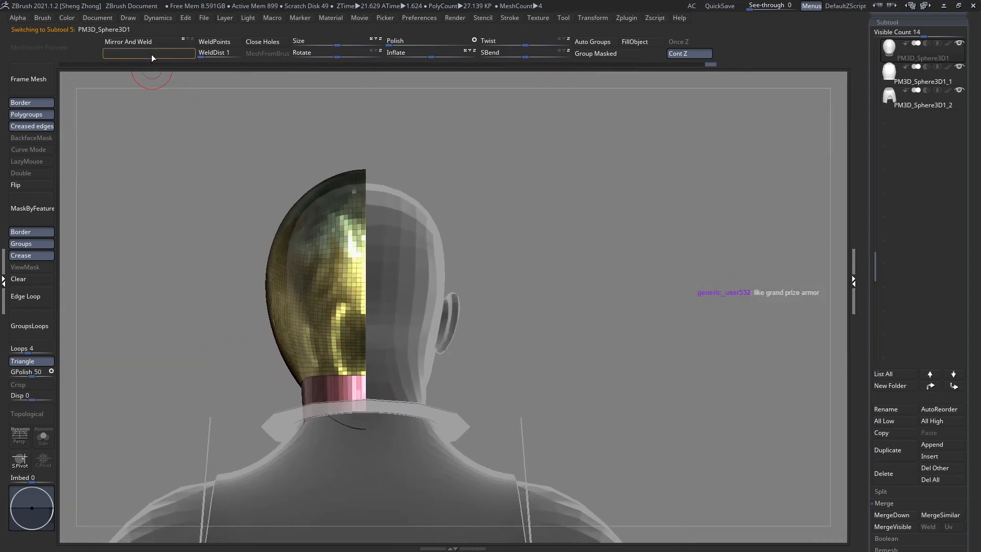
pyautogui.hotkey('ctrl', 'z')
pyautogui.click(19, 281)
pyautogui.moveTo(366, 327); pyautogui.dragTo(219, 323, button='right')
pyautogui.keyDown('alt'); pyautogui.moveTo(348, 286); pyautogui.dragTo(402, 297, button='right'); pyautogui.keyUp('alt')
# Isolate the magenta half of the helmet, choose the Move brush, and mask along the half's vertical center seam
pyautogui.press('space')
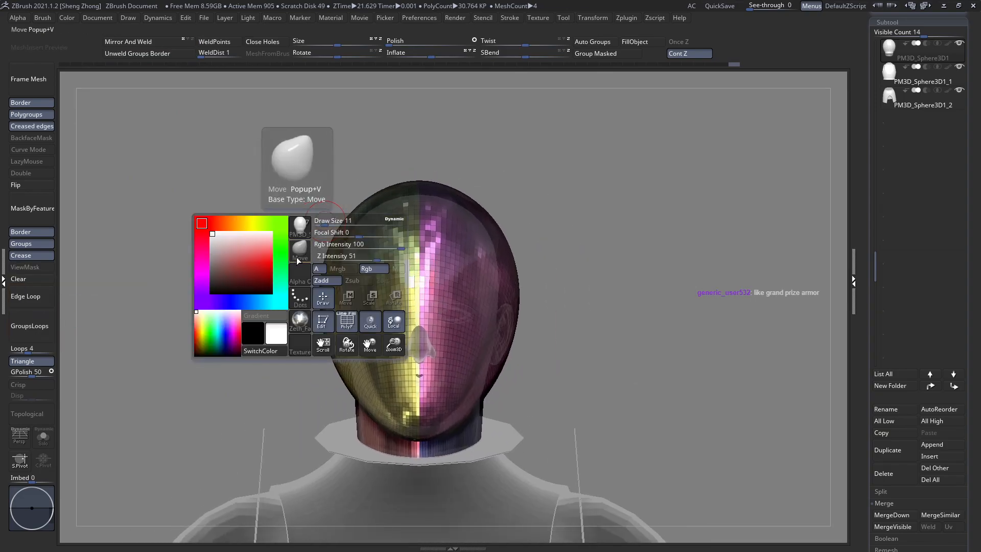
pyautogui.moveTo(374, 386)
pyautogui.mouseDown(button='right')
pyautogui.moveTo(434, 357)
pyautogui.moveTo(385, 362)
pyautogui.moveTo(428, 334)
pyautogui.mouseUp(button='right')
pyautogui.keyDown('ctrl'); pyautogui.keyDown('shift'); pyautogui.click(381, 359); pyautogui.keyUp('shift'); pyautogui.keyUp('ctrl')
pyautogui.keyDown('ctrl'); pyautogui.keyDown('shift'); pyautogui.click(381, 359); pyautogui.keyUp('shift'); pyautogui.keyUp('ctrl')
pyautogui.keyDown('alt'); pyautogui.moveTo(337, 286); pyautogui.dragTo(324, 324, button='right'); pyautogui.keyUp('alt')
pyautogui.press('space')
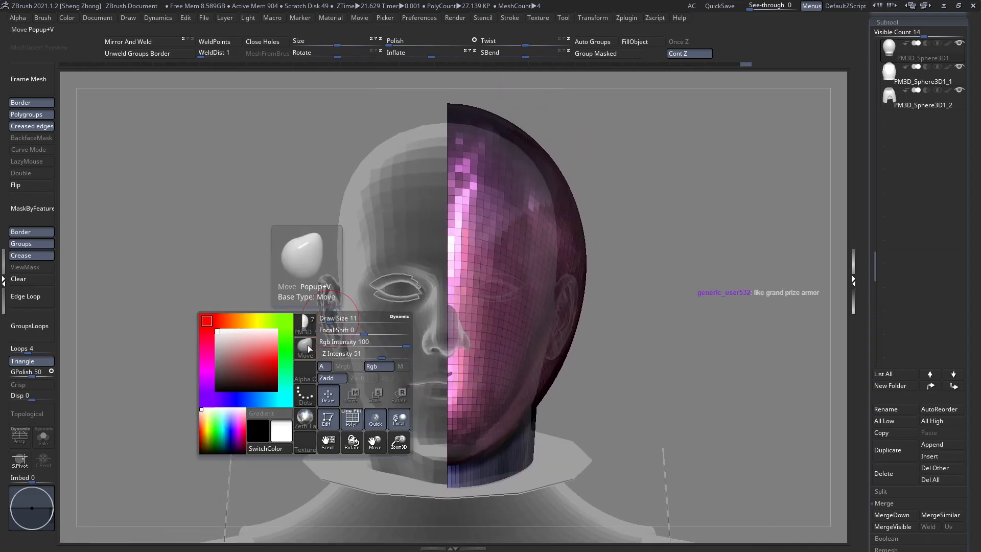
pyautogui.keyDown('ctrl'); pyautogui.moveTo(453, 259); pyautogui.dragTo(431, 257, button='right'); pyautogui.keyUp('ctrl')
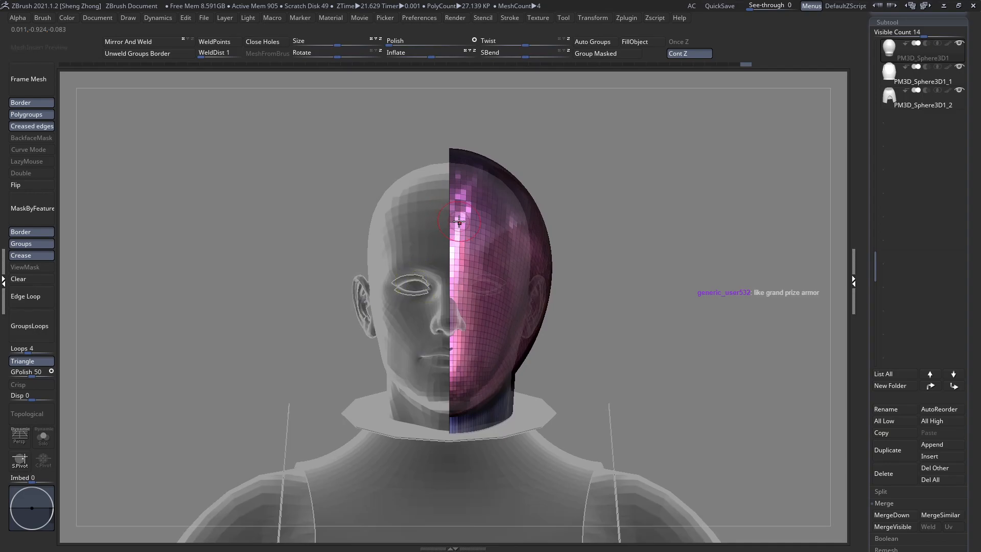
pyautogui.press('space')
pyautogui.press('b')
pyautogui.press('m')
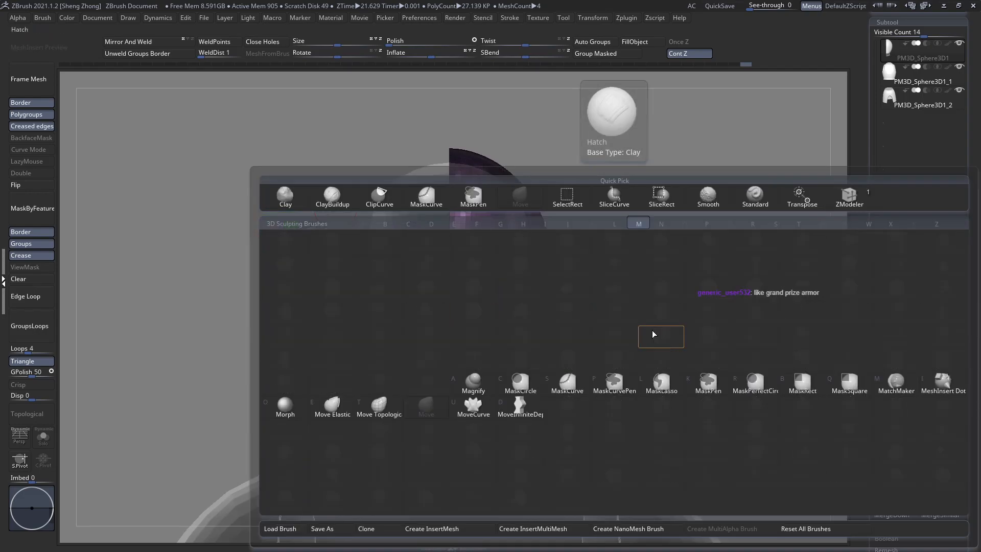
pyautogui.press('v')
pyautogui.keyDown('ctrl'); pyautogui.moveTo(328, 124); pyautogui.dragTo(451, 498); pyautogui.keyUp('ctrl')
pyautogui.moveTo(451, 368)
pyautogui.keyDown('ctrl'); pyautogui.mouseDown(button='right')
pyautogui.moveTo(445, 397)
pyautogui.moveTo(445, 357)
pyautogui.moveTo(459, 381)
pyautogui.mouseUp(button='right'); pyautogui.keyUp('ctrl')
pyautogui.keyDown('alt'); pyautogui.moveTo(486, 349); pyautogui.dragTo(460, 339, button='right'); pyautogui.keyUp('alt')
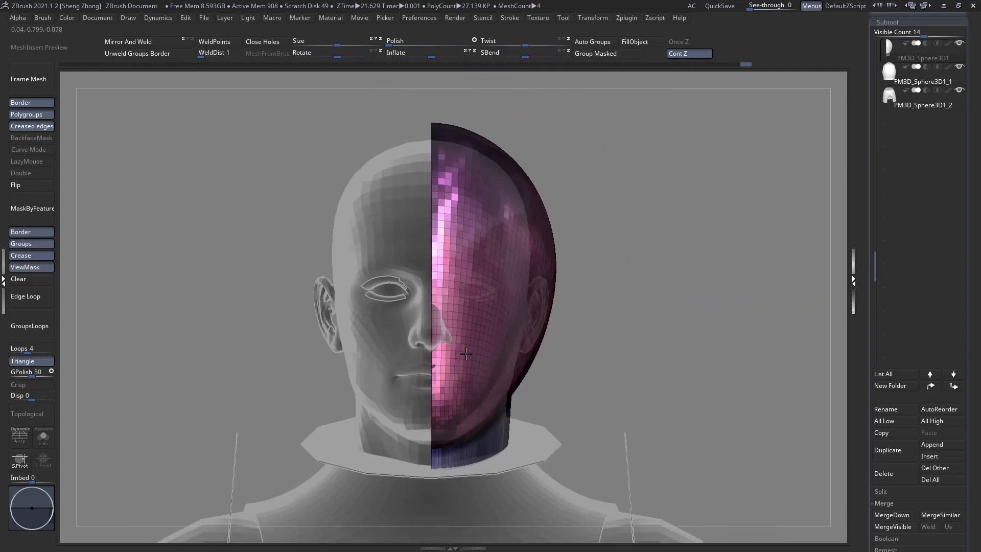
# Isolate and mask the helmet's neck band, restore the full helmet, and invert the mask
pyautogui.keyDown('ctrl'); pyautogui.keyDown('shift'); pyautogui.click(259, 319); pyautogui.keyUp('shift'); pyautogui.keyUp('ctrl')
pyautogui.moveTo(260, 319); pyautogui.dragTo(529, 271, button='right')
pyautogui.moveTo(547, 370); pyautogui.dragTo(487, 403, button='right')
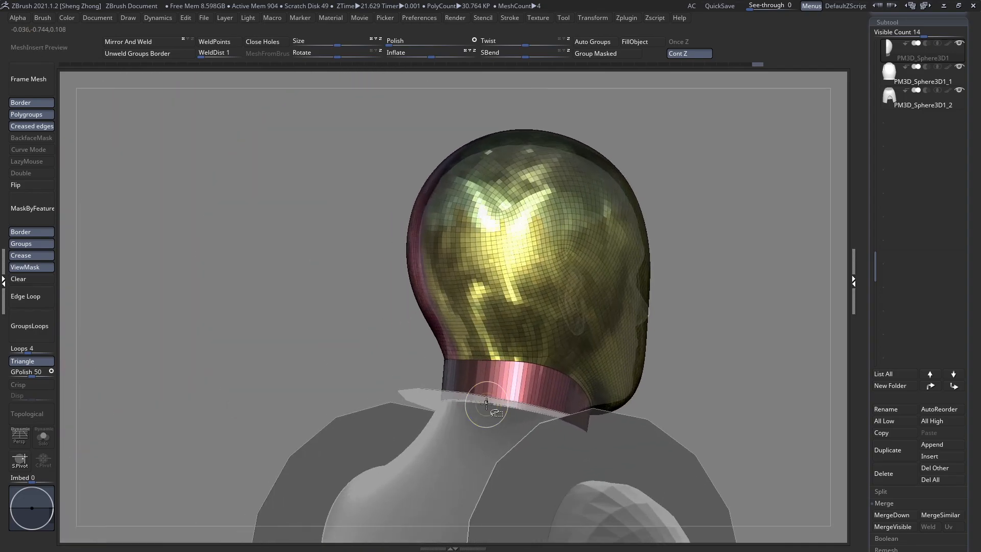
pyautogui.keyDown('ctrl'); pyautogui.keyDown('shift'); pyautogui.click(459, 391); pyautogui.keyUp('shift'); pyautogui.keyUp('ctrl')
pyautogui.moveTo(425, 394); pyautogui.dragTo(403, 352, button='right')
pyautogui.keyDown('ctrl'); pyautogui.keyDown('shift'); pyautogui.click(456, 398); pyautogui.keyUp('shift'); pyautogui.keyUp('ctrl')
pyautogui.keyDown('ctrl'); pyautogui.keyDown('shift'); pyautogui.click(451, 398); pyautogui.keyUp('shift'); pyautogui.keyUp('ctrl')
pyautogui.keyDown('ctrl'); pyautogui.moveTo(354, 328); pyautogui.dragTo(568, 444); pyautogui.keyUp('ctrl')
pyautogui.moveTo(711, 404); pyautogui.dragTo(612, 385, button='right')
pyautogui.keyDown('ctrl'); pyautogui.keyDown('shift'); pyautogui.click(612, 384); pyautogui.keyUp('shift'); pyautogui.keyUp('ctrl')
pyautogui.keyDown('ctrl'); pyautogui.moveTo(543, 363); pyautogui.dragTo(299, 300, button='right'); pyautogui.keyUp('ctrl')
pyautogui.keyDown('ctrl'); pyautogui.click(299, 300); pyautogui.keyUp('ctrl')
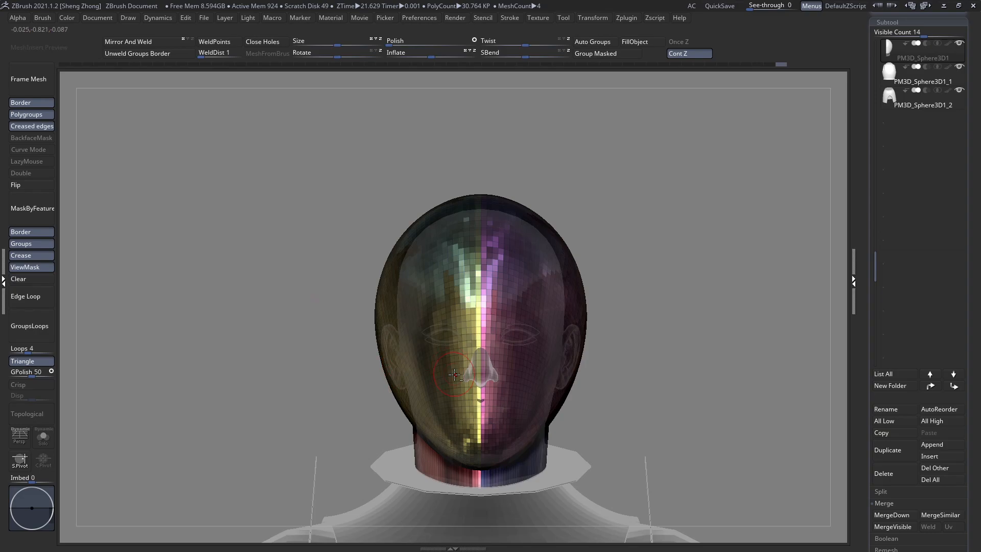
# Isolate the neck band again, mask across it, and unhide the rest of the helmet
pyautogui.keyDown('alt'); pyautogui.moveTo(454, 375); pyautogui.dragTo(416, 220, button='right'); pyautogui.keyUp('alt')
pyautogui.keyDown('ctrl'); pyautogui.moveTo(414, 254); pyautogui.dragTo(496, 342, button='right'); pyautogui.keyUp('ctrl')
pyautogui.keyDown('ctrl'); pyautogui.moveTo(601, 424); pyautogui.dragTo(361, 327); pyautogui.keyUp('ctrl')
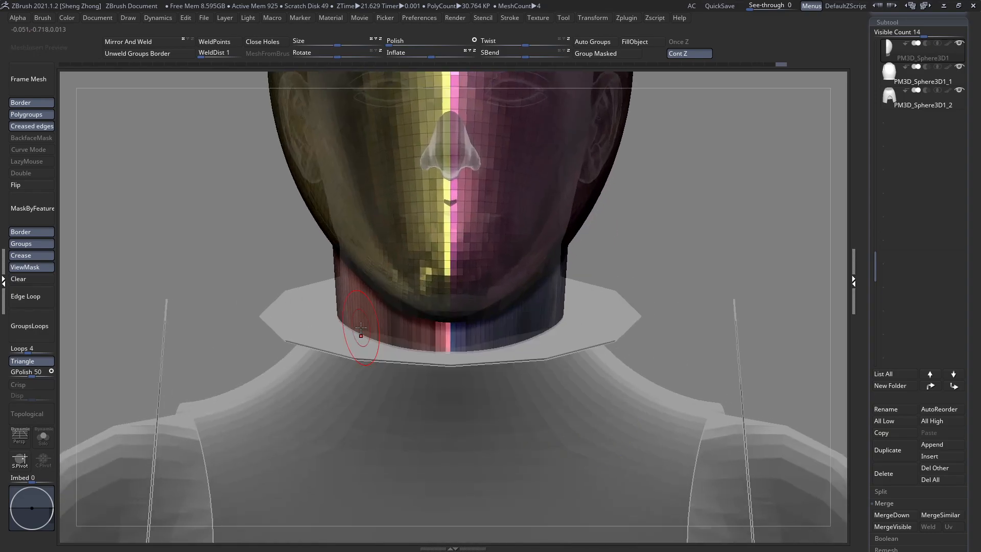
pyautogui.moveTo(361, 327)
pyautogui.mouseDown(button='right')
pyautogui.moveTo(471, 335)
pyautogui.moveTo(362, 329)
pyautogui.mouseUp(button='right')
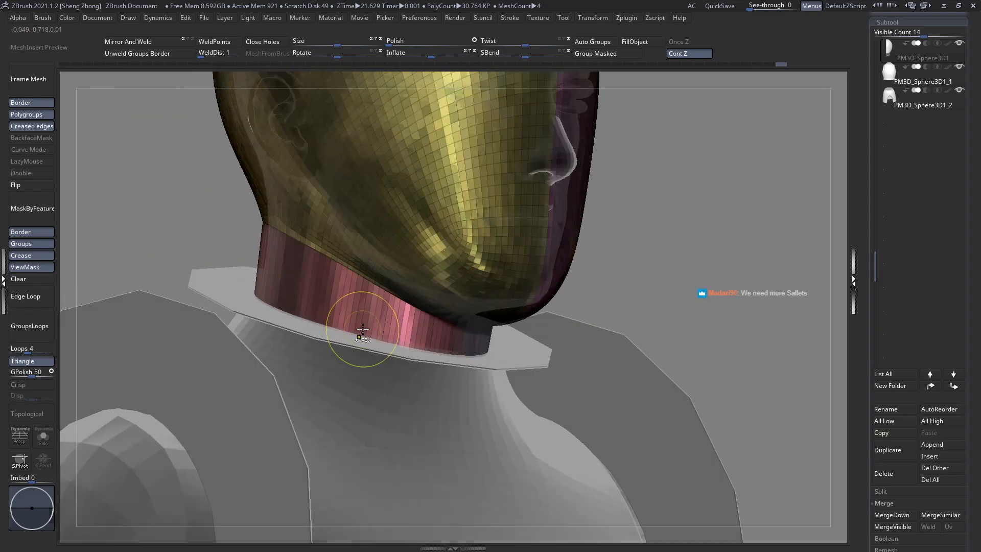
pyautogui.moveTo(432, 331)
pyautogui.mouseDown(button='right')
pyautogui.moveTo(464, 357)
pyautogui.moveTo(377, 290)
pyautogui.mouseUp(button='right')
pyautogui.keyDown('ctrl'); pyautogui.keyDown('shift'); pyautogui.click(469, 359); pyautogui.keyUp('shift'); pyautogui.keyUp('ctrl')
pyautogui.keyDown('ctrl'); pyautogui.moveTo(377, 290); pyautogui.dragTo(717, 460); pyautogui.keyUp('ctrl')
pyautogui.keyDown('ctrl'); pyautogui.keyDown('shift'); pyautogui.click(622, 348); pyautogui.keyUp('shift'); pyautogui.keyUp('ctrl')
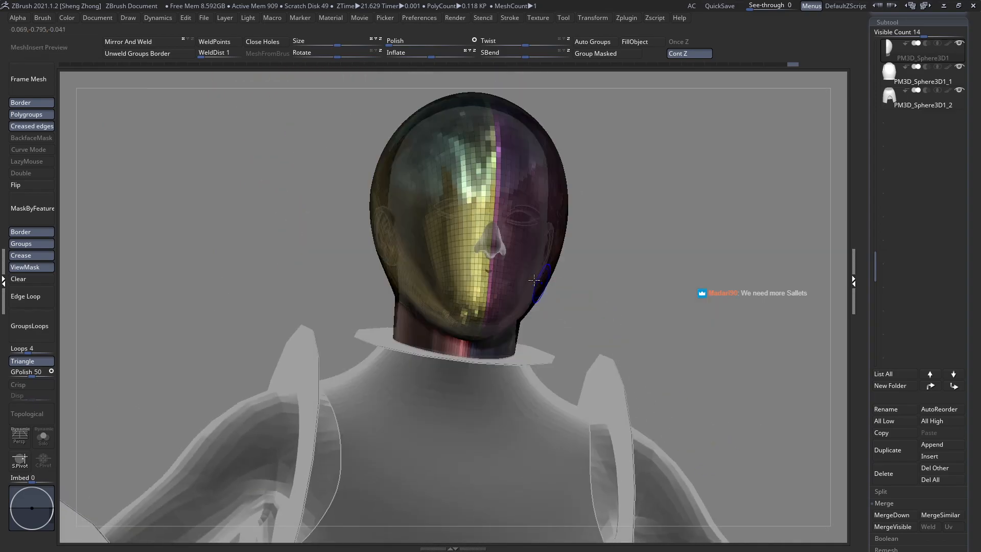
# From the front view, isolate the neck band below the chin, update its mask, and show the whole helmet
pyautogui.moveTo(534, 280)
pyautogui.keyDown('shift'); pyautogui.mouseDown(button='right')
pyautogui.moveTo(474, 200)
pyautogui.moveTo(458, 261)
pyautogui.mouseUp(button='right'); pyautogui.keyUp('shift')
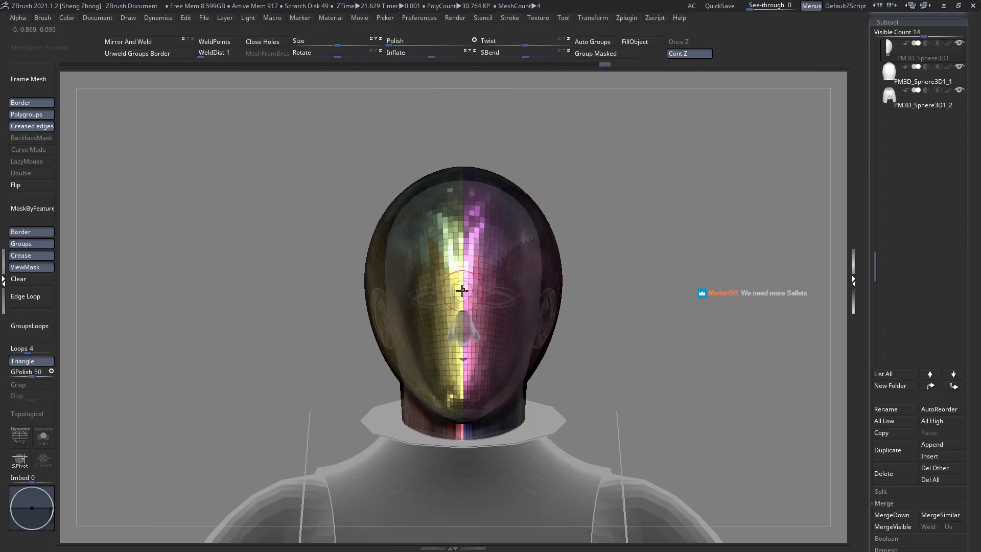
pyautogui.moveTo(464, 292); pyautogui.dragTo(503, 289, button='right')
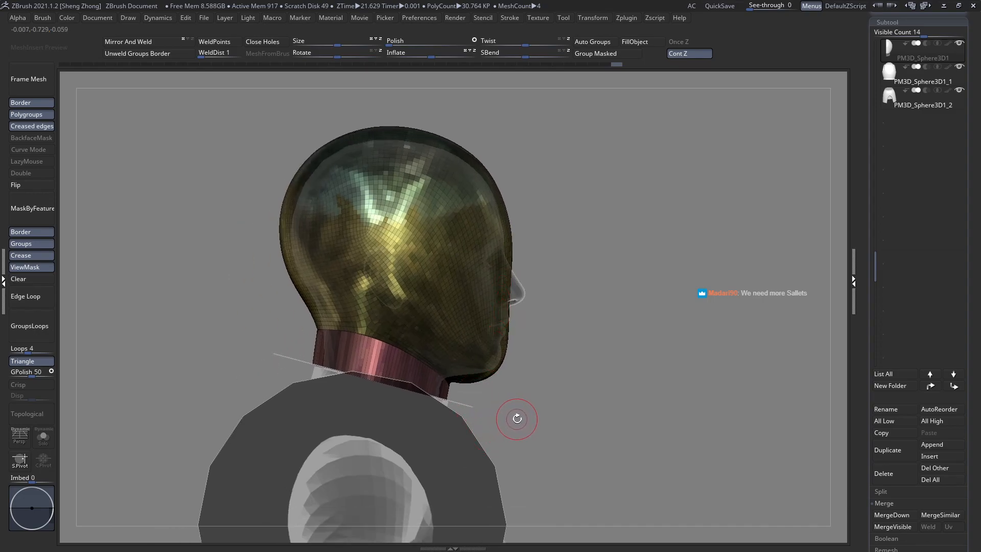
pyautogui.moveTo(465, 355); pyautogui.dragTo(429, 360, button='right')
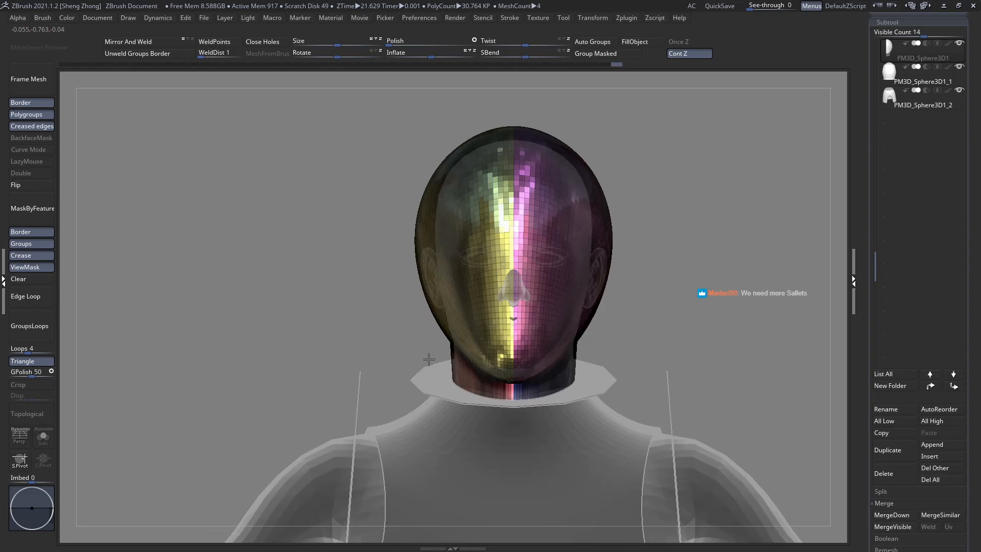
pyautogui.keyDown('alt'); pyautogui.moveTo(490, 390); pyautogui.dragTo(533, 377, button='right'); pyautogui.keyUp('alt')
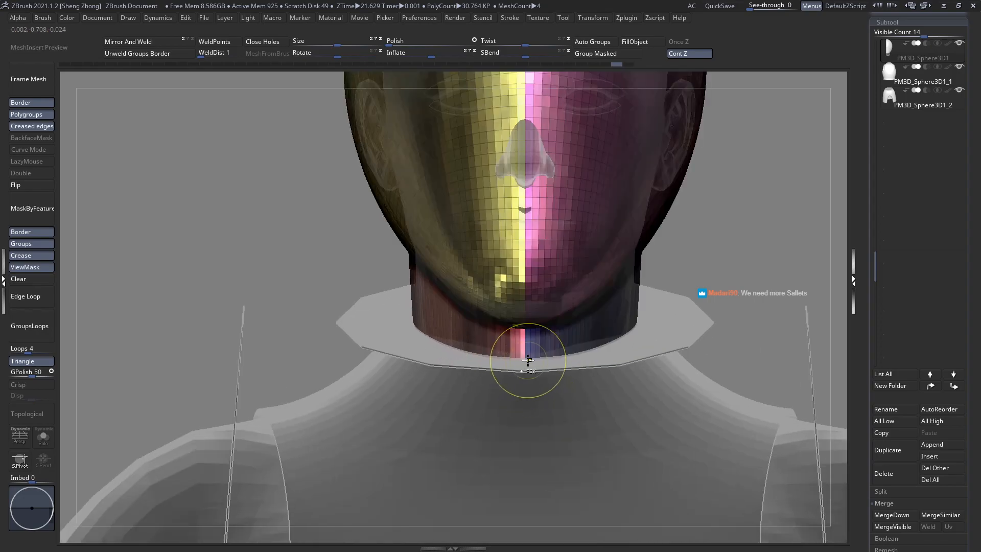
pyautogui.keyDown('ctrl'); pyautogui.keyDown('shift'); pyautogui.click(525, 359); pyautogui.keyUp('shift'); pyautogui.keyUp('ctrl')
pyautogui.keyDown('ctrl'); pyautogui.moveTo(512, 385); pyautogui.dragTo(444, 286, button='right'); pyautogui.keyUp('ctrl')
pyautogui.keyDown('ctrl'); pyautogui.moveTo(324, 262); pyautogui.dragTo(626, 398); pyautogui.keyUp('ctrl')
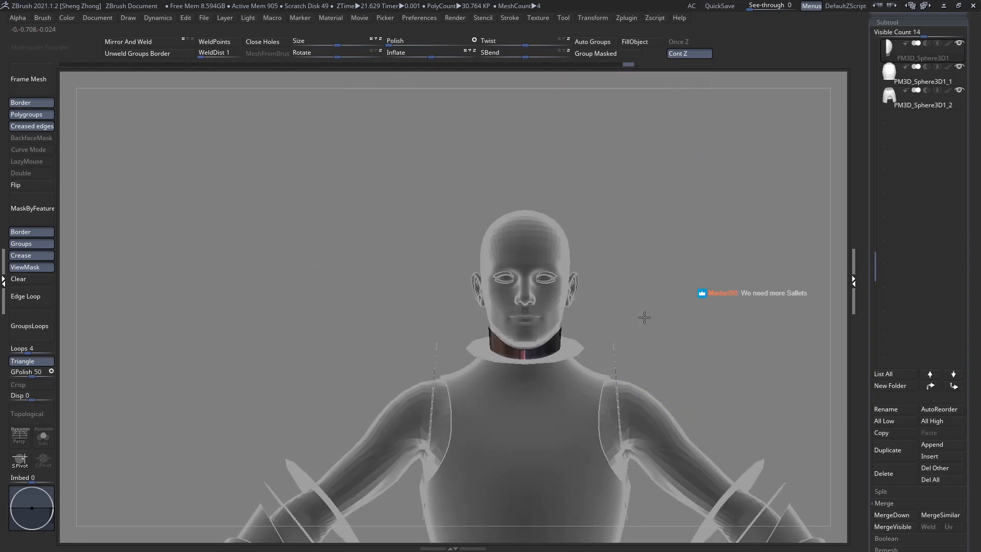
pyautogui.keyDown('ctrl'); pyautogui.keyDown('shift'); pyautogui.click(644, 317); pyautogui.keyUp('shift'); pyautogui.keyUp('ctrl')
pyautogui.moveTo(504, 309); pyautogui.dragTo(529, 344, button='right')
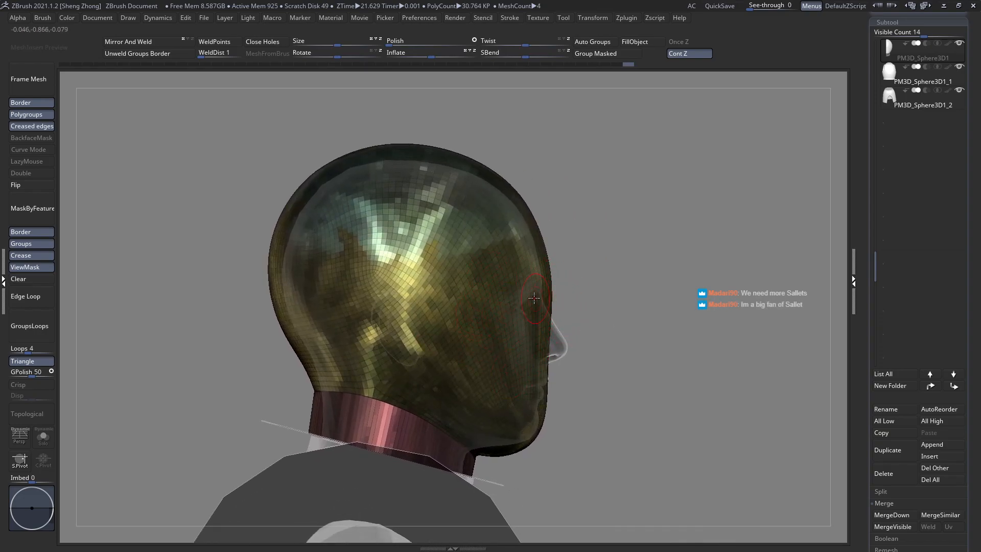
pyautogui.moveTo(534, 298); pyautogui.dragTo(450, 346, button='right')
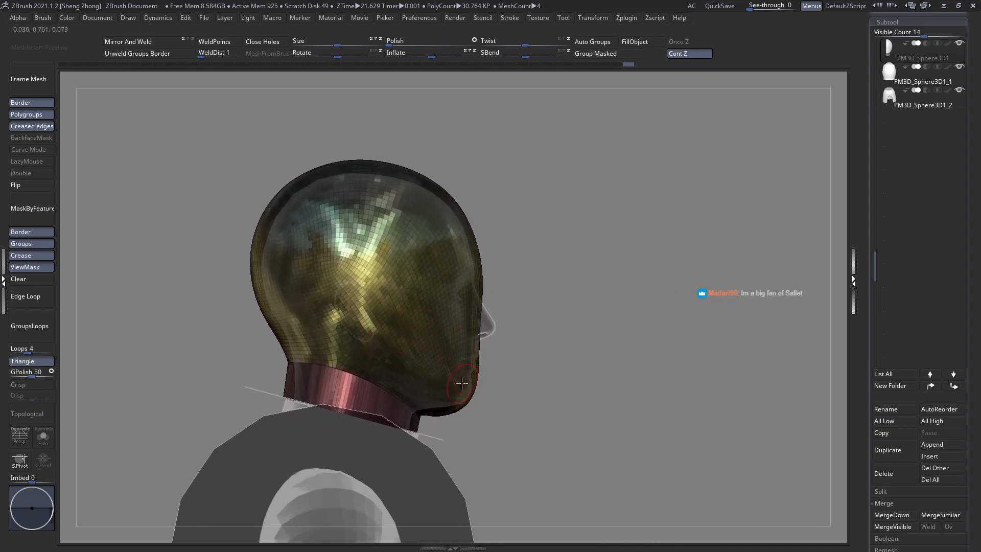
pyautogui.keyDown('alt'); pyautogui.moveTo(462, 383); pyautogui.dragTo(530, 352, button='right'); pyautogui.keyUp('alt')
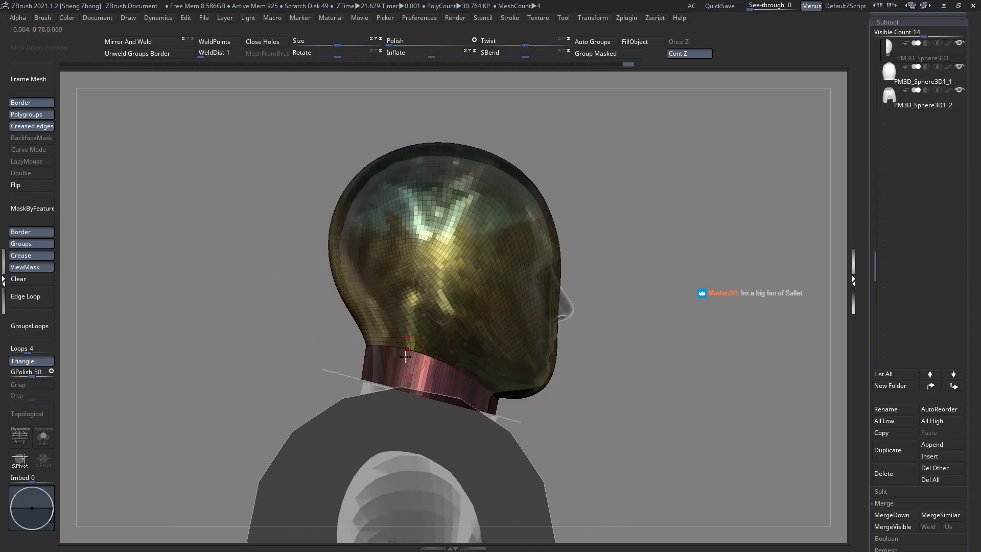
pyautogui.moveTo(338, 355); pyautogui.dragTo(580, 307, button='right')
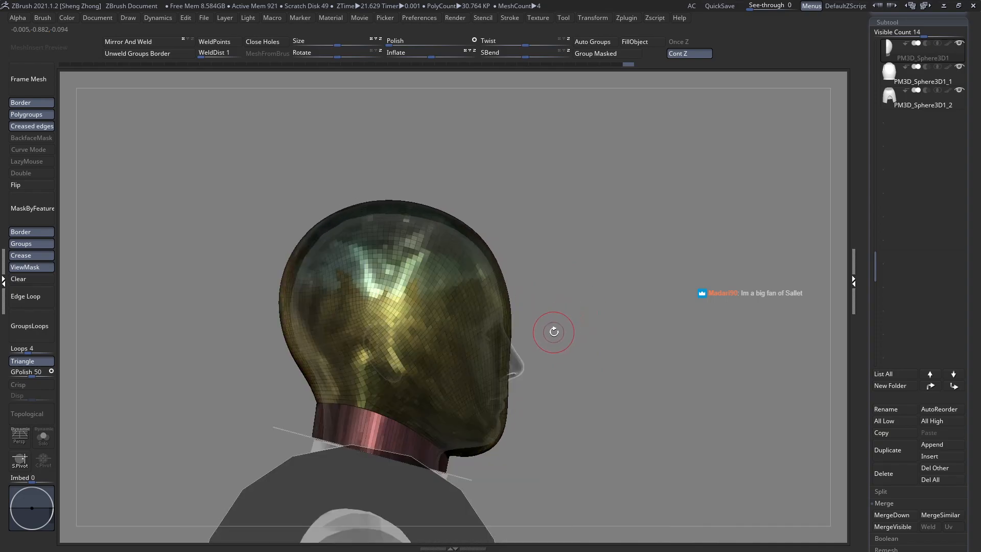
# Choose the Move brush with a draw size of about 88 and pull the helmet's crown up into a central peak
pyautogui.moveTo(539, 334)
pyautogui.mouseDown(button='right')
pyautogui.moveTo(480, 327)
pyautogui.moveTo(473, 364)
pyautogui.mouseUp(button='right')
pyautogui.press('space')
pyautogui.click(352, 329)
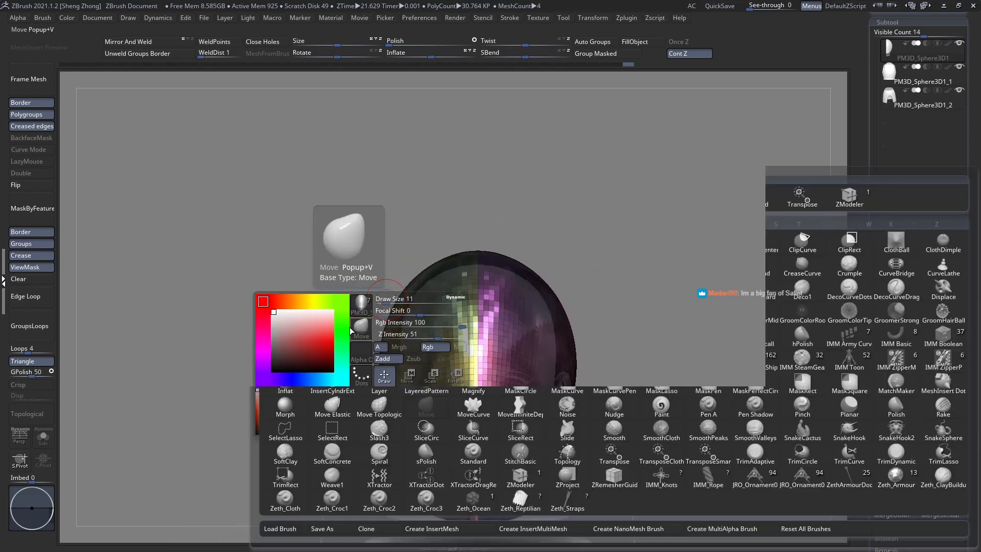
pyautogui.press('m')
pyautogui.press('v')
pyautogui.press('space')
pyautogui.moveTo(460, 303); pyautogui.dragTo(473, 302)
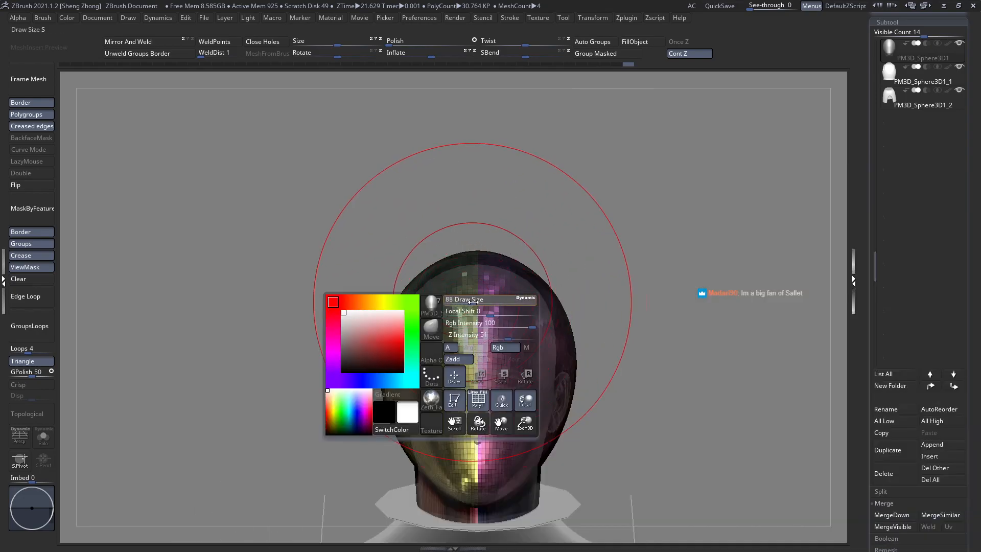
pyautogui.keyDown('ctrl'); pyautogui.moveTo(482, 258); pyautogui.dragTo(511, 279, button='right'); pyautogui.keyUp('ctrl')
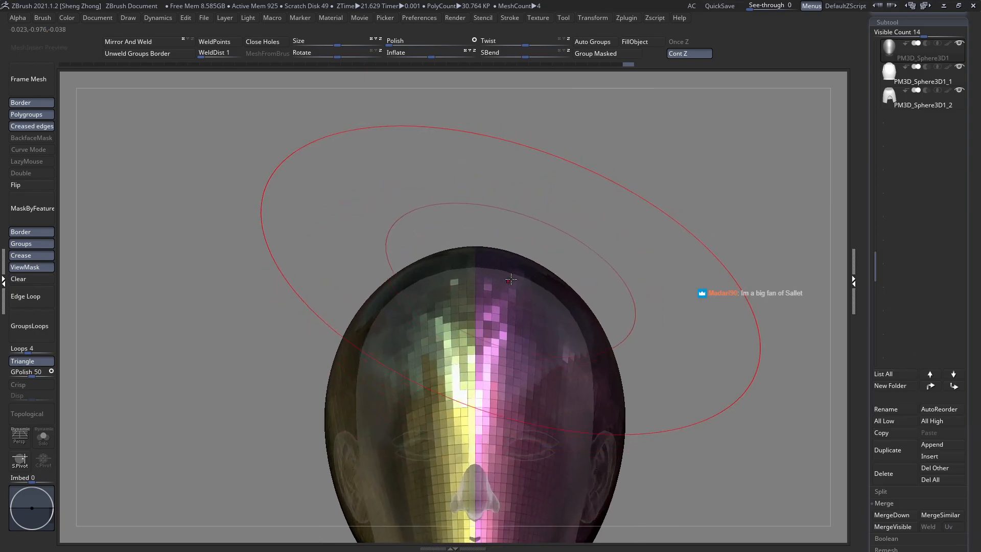
pyautogui.moveTo(478, 248); pyautogui.dragTo(478, 235)
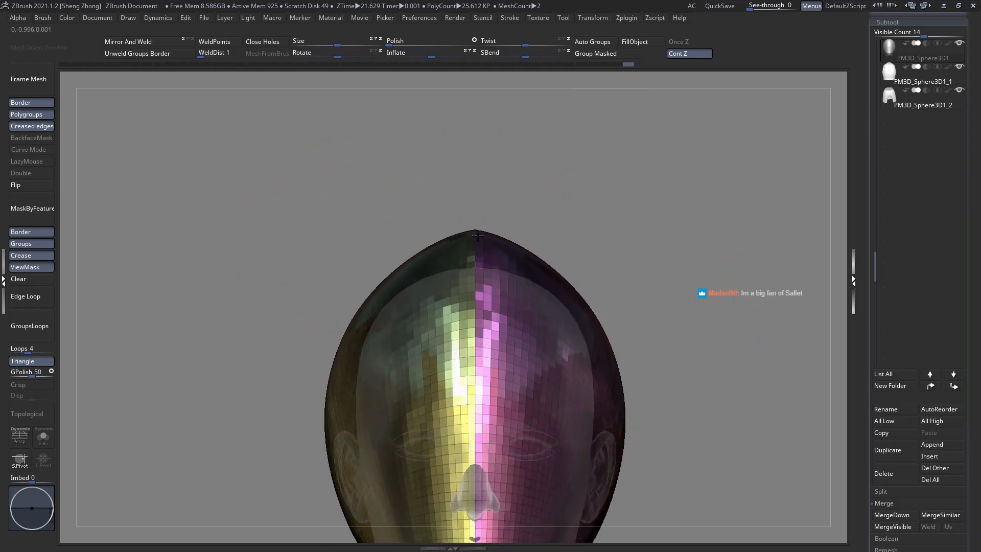
# Bulge the upper back of the helmet's skull slightly outward in side profile
pyautogui.moveTo(411, 240); pyautogui.dragTo(541, 249, button='right')
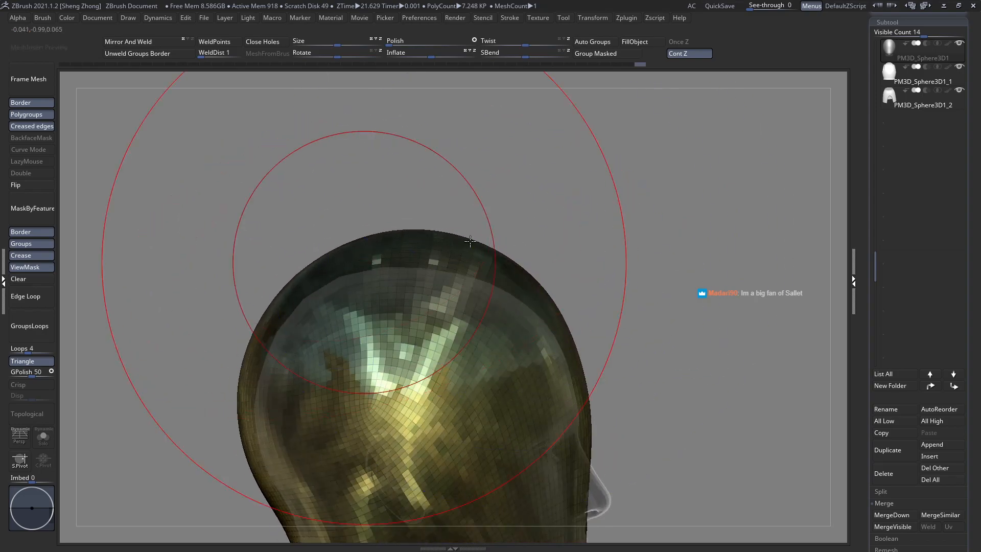
pyautogui.keyDown('alt'); pyautogui.moveTo(363, 263); pyautogui.dragTo(484, 240, button='right'); pyautogui.keyUp('alt')
pyautogui.moveTo(381, 281)
pyautogui.mouseDown(button='right')
pyautogui.moveTo(425, 290)
pyautogui.moveTo(384, 295)
pyautogui.mouseUp(button='right')
pyautogui.press('space')
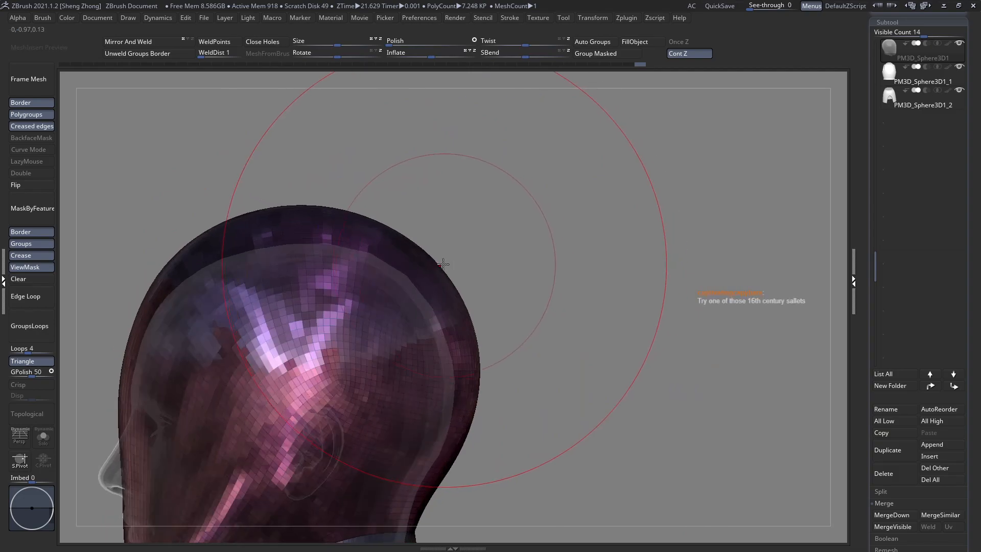
pyautogui.moveTo(443, 264); pyautogui.dragTo(438, 258)
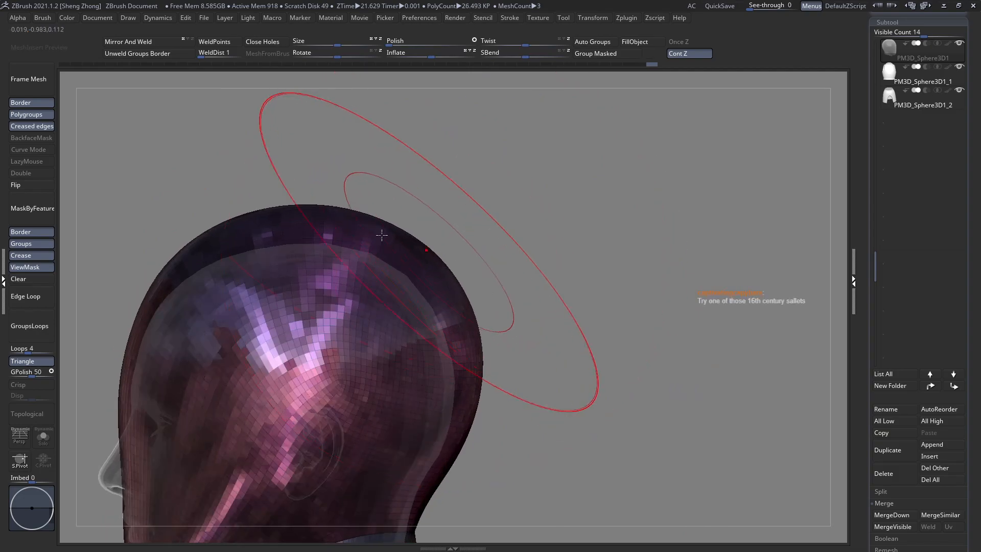
pyautogui.keyDown('alt'); pyautogui.moveTo(351, 225); pyautogui.dragTo(341, 257, button='right'); pyautogui.keyUp('alt')
pyautogui.keyDown('shift'); pyautogui.moveTo(458, 255); pyautogui.dragTo(415, 314, button='right'); pyautogui.keyUp('shift')
pyautogui.rightClick(393, 306)
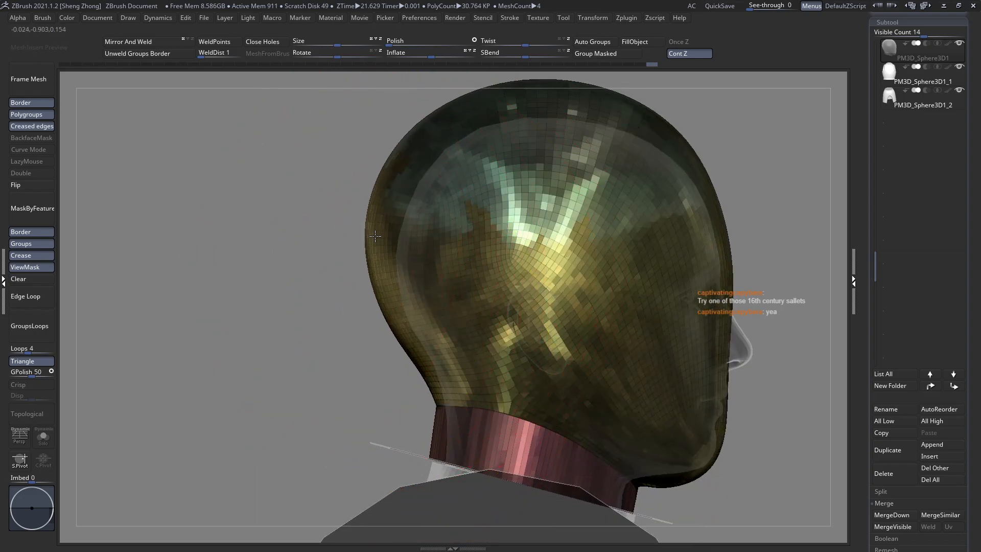
# Nudge the helmet's outline between the crown and the back slightly rearward
pyautogui.moveTo(375, 235)
pyautogui.mouseDown(button='right')
pyautogui.moveTo(379, 265)
pyautogui.moveTo(452, 245)
pyautogui.moveTo(293, 175)
pyautogui.mouseUp(button='right')
pyautogui.rightClick(464, 243)
pyautogui.keyDown('alt'); pyautogui.moveTo(233, 198); pyautogui.dragTo(316, 198, button='right'); pyautogui.keyUp('alt')
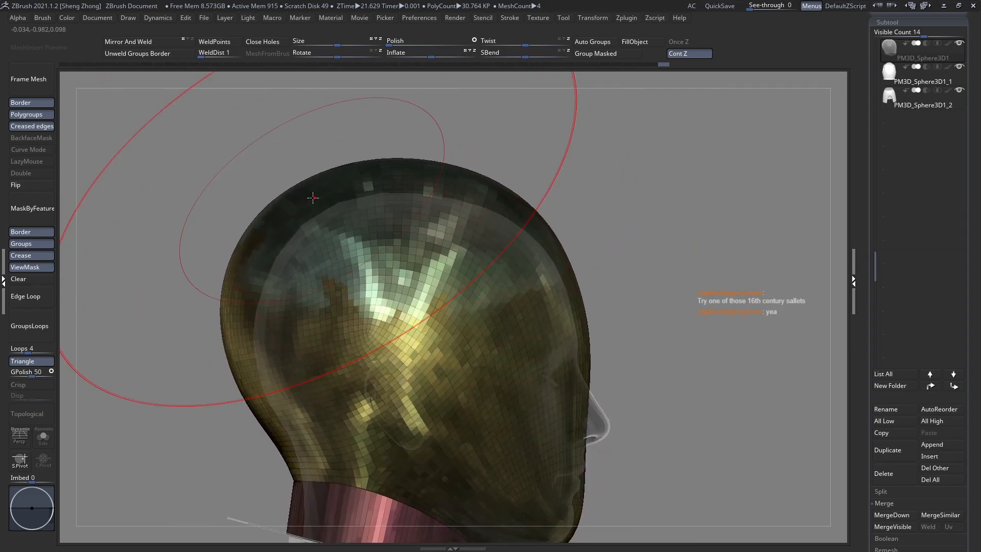
pyautogui.rightClick(312, 200)
pyautogui.moveTo(329, 183); pyautogui.dragTo(324, 183)
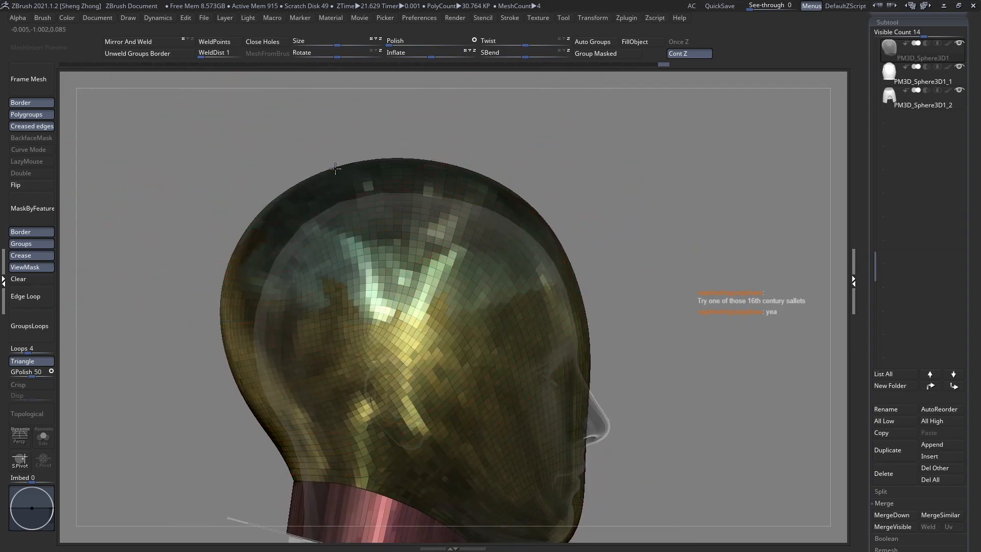
# Reshape the front of the helmet's chin in side profile with the Move brush
pyautogui.keyDown('ctrl'); pyautogui.moveTo(421, 220); pyautogui.dragTo(426, 200, button='right'); pyautogui.keyUp('ctrl')
pyautogui.moveTo(458, 246)
pyautogui.keyDown('alt'); pyautogui.mouseDown(button='right')
pyautogui.moveTo(388, 228)
pyautogui.moveTo(417, 270)
pyautogui.moveTo(335, 274)
pyautogui.moveTo(450, 265)
pyautogui.mouseUp(button='right'); pyautogui.keyUp('alt')
pyautogui.rightClick(451, 265)
pyautogui.keyDown('alt'); pyautogui.moveTo(466, 367); pyautogui.dragTo(452, 327, button='right'); pyautogui.keyUp('alt')
pyautogui.keyDown('ctrl'); pyautogui.moveTo(452, 327); pyautogui.dragTo(453, 349, button='right'); pyautogui.keyUp('ctrl')
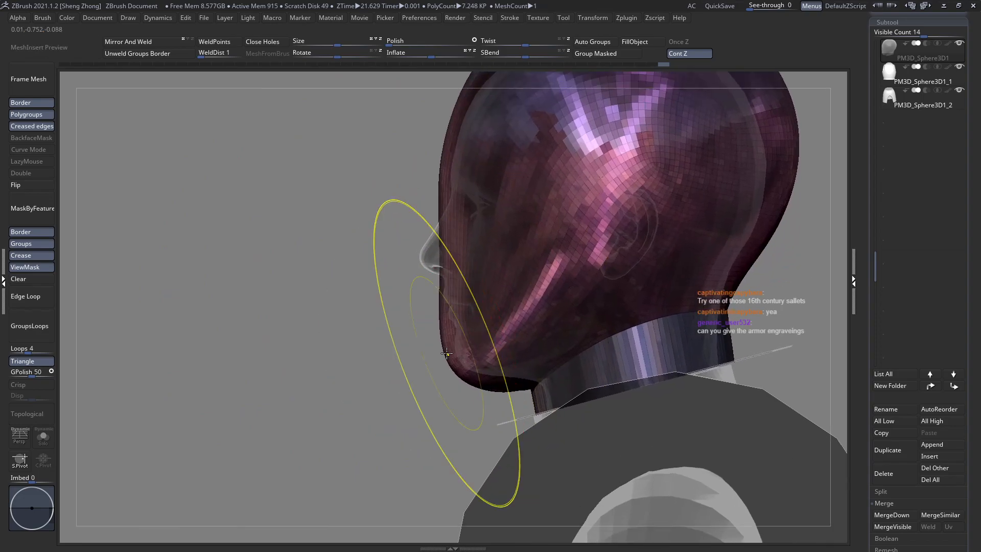
pyautogui.moveTo(447, 352); pyautogui.dragTo(464, 353)
pyautogui.rightClick(461, 329)
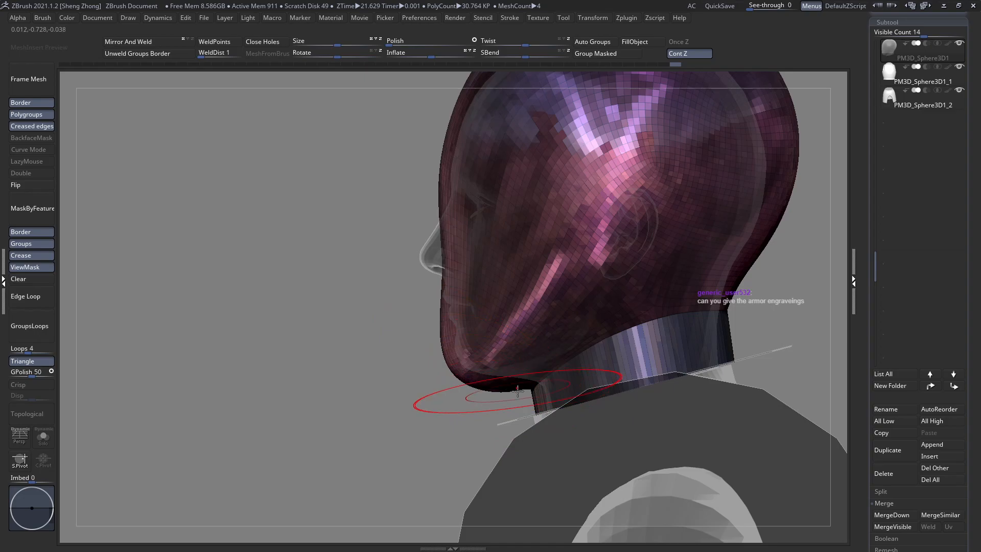
# Adjust the Move brush size and pull the lower back of the helmet's skull slightly outward
pyautogui.moveTo(520, 388); pyautogui.dragTo(498, 309, button='right')
pyautogui.press('space')
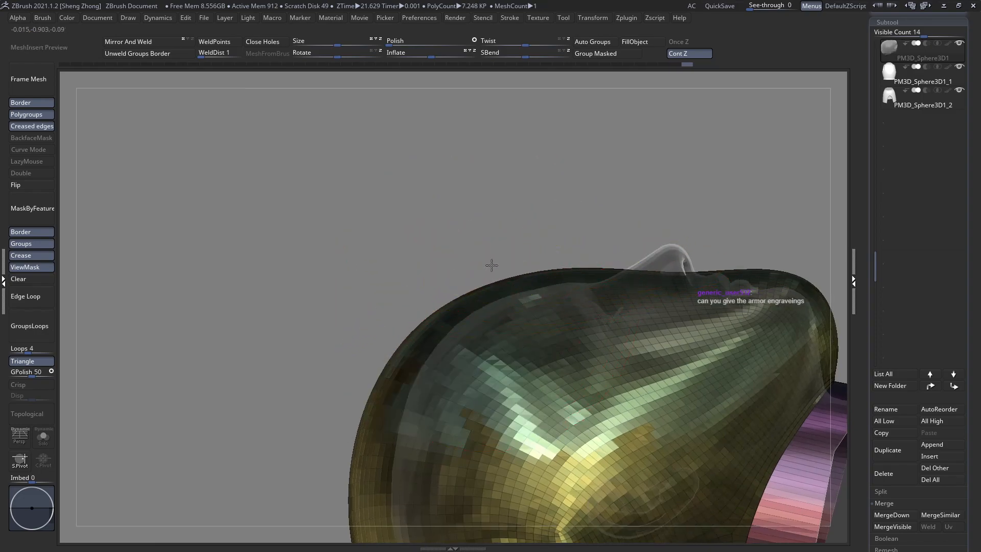
pyautogui.moveTo(492, 265)
pyautogui.mouseDown(button='right')
pyautogui.moveTo(489, 327)
pyautogui.moveTo(547, 317)
pyautogui.moveTo(484, 280)
pyautogui.moveTo(417, 305)
pyautogui.mouseUp(button='right')
pyautogui.press('space')
pyautogui.moveTo(416, 305); pyautogui.dragTo(439, 309)
pyautogui.keyDown('alt'); pyautogui.moveTo(498, 328); pyautogui.dragTo(480, 220, button='right'); pyautogui.keyUp('alt')
pyautogui.moveTo(642, 312)
pyautogui.keyDown('ctrl'); pyautogui.mouseDown(button='right')
pyautogui.moveTo(649, 348)
pyautogui.moveTo(675, 352)
pyautogui.mouseUp(button='right'); pyautogui.keyUp('ctrl')
pyautogui.keyDown('alt'); pyautogui.moveTo(675, 340); pyautogui.dragTo(527, 283, button='right'); pyautogui.keyUp('alt')
pyautogui.press('space')
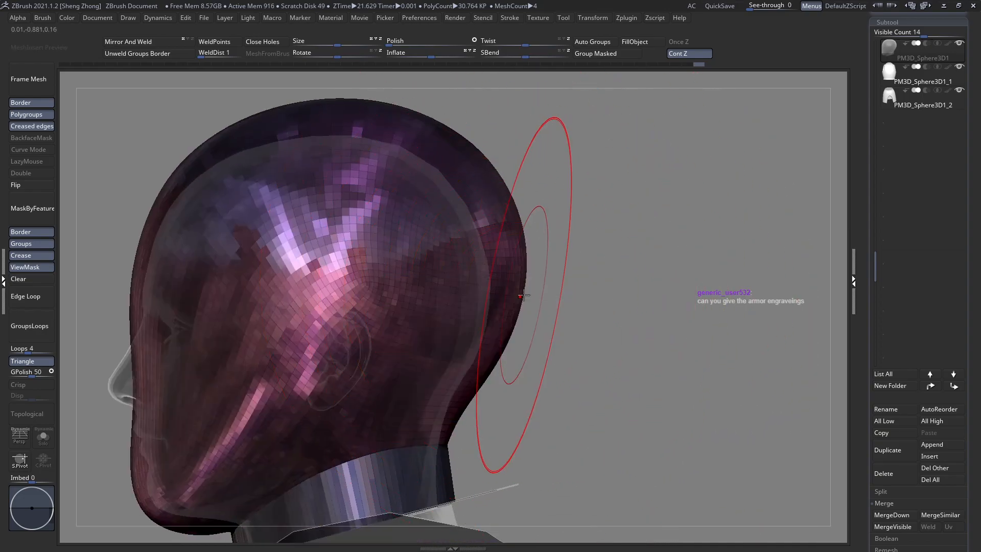
pyautogui.moveTo(527, 299); pyautogui.dragTo(526, 299)
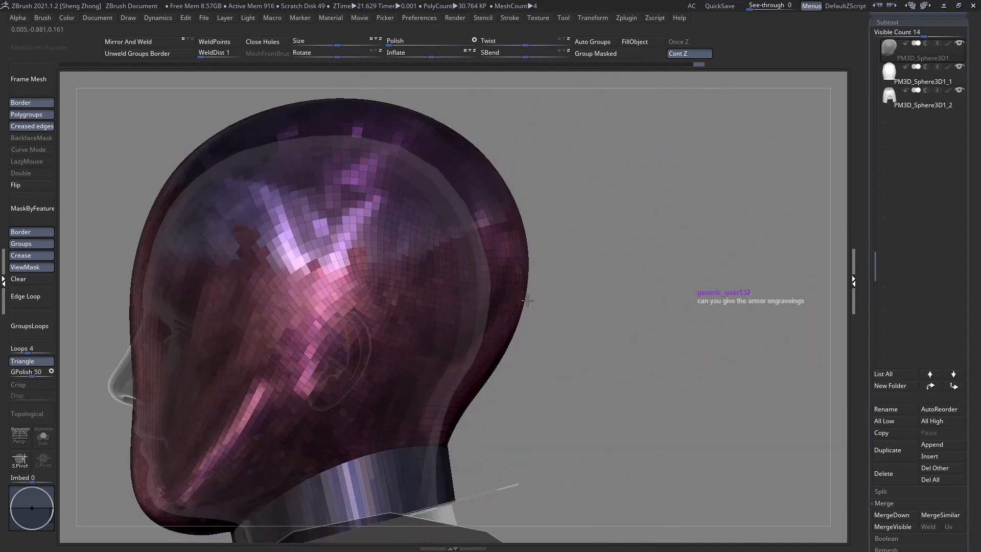
# Set the Move brush's draw size to about 74 for shaping the upper back of the helmet
pyautogui.moveTo(528, 305)
pyautogui.keyDown('alt'); pyautogui.mouseDown(button='right')
pyautogui.moveTo(558, 378)
pyautogui.moveTo(574, 372)
pyautogui.mouseUp(button='right'); pyautogui.keyUp('alt')
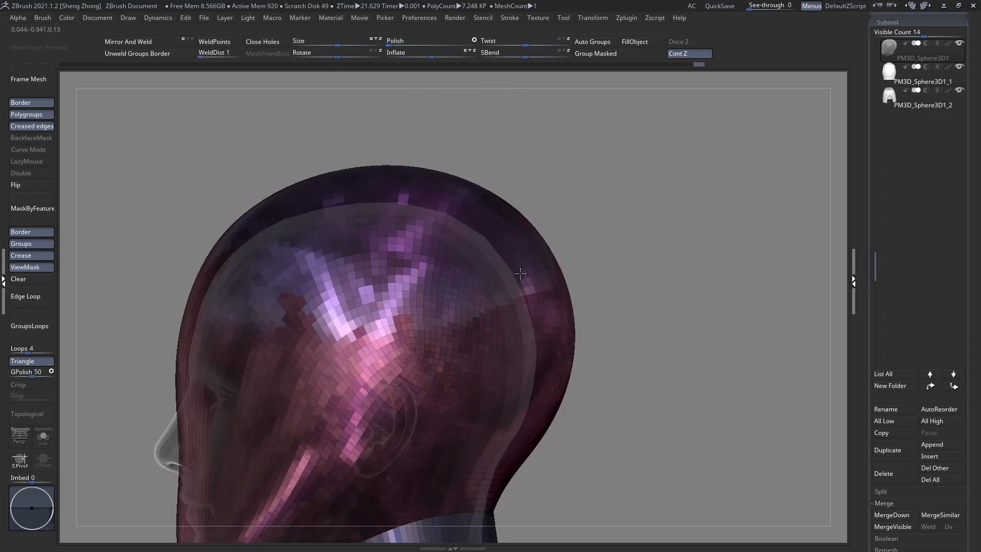
pyautogui.press('space')
pyautogui.moveTo(519, 274); pyautogui.dragTo(524, 274)
pyautogui.keyDown('alt'); pyautogui.moveTo(469, 266); pyautogui.dragTo(480, 279, button='right'); pyautogui.keyUp('alt')
pyautogui.press('space')
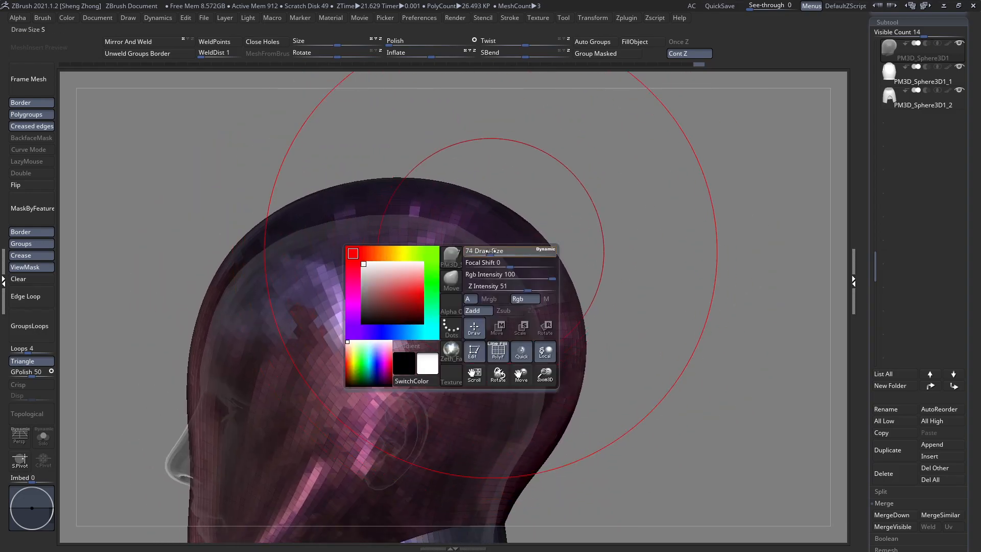
# Clear the mask on the helmet
pyautogui.keyDown('ctrl'); pyautogui.moveTo(425, 187); pyautogui.dragTo(394, 201, button='right'); pyautogui.keyUp('ctrl')
pyautogui.moveTo(480, 225); pyautogui.dragTo(418, 247, button='right')
pyautogui.keyDown('alt'); pyautogui.moveTo(531, 262); pyautogui.dragTo(389, 258, button='right'); pyautogui.keyUp('alt')
pyautogui.keyDown('alt'); pyautogui.moveTo(498, 249); pyautogui.dragTo(411, 277, button='right'); pyautogui.keyUp('alt')
pyautogui.rightClick(347, 280)
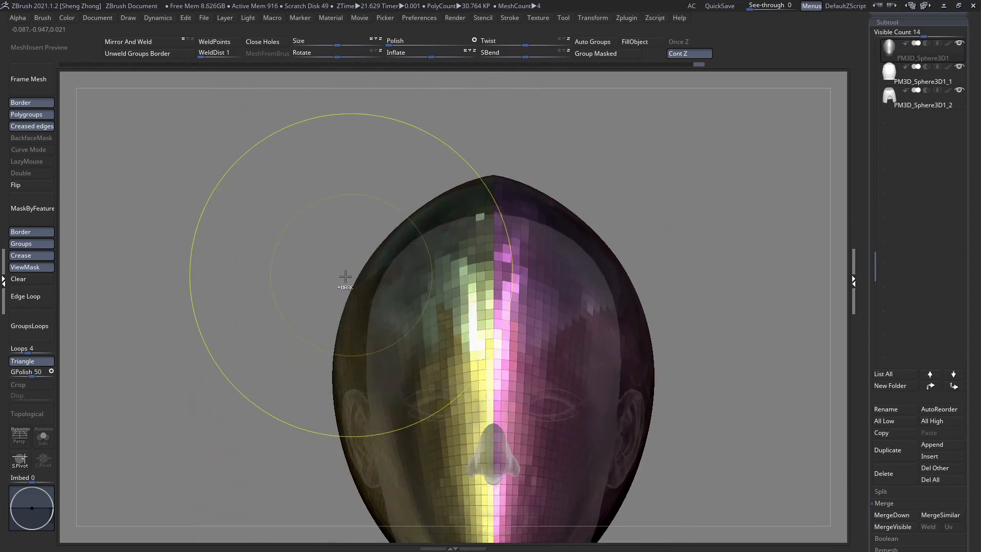
pyautogui.keyDown('ctrl'); pyautogui.moveTo(346, 280); pyautogui.dragTo(301, 276, button='right'); pyautogui.keyUp('ctrl')
pyautogui.click(45, 282)
pyautogui.keyDown('ctrl'); pyautogui.moveTo(386, 251); pyautogui.dragTo(369, 303, button='right'); pyautogui.keyUp('ctrl')
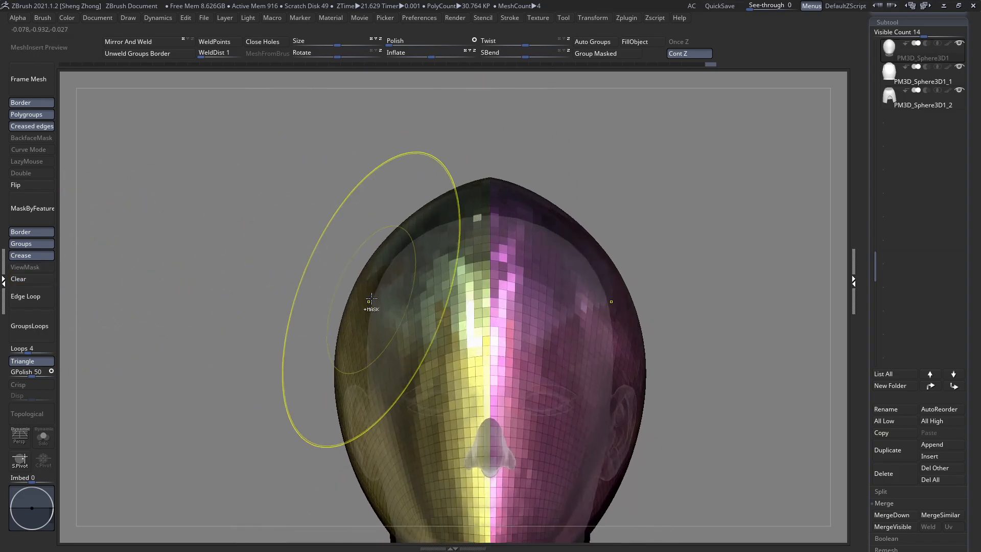
pyautogui.rightClick(363, 263)
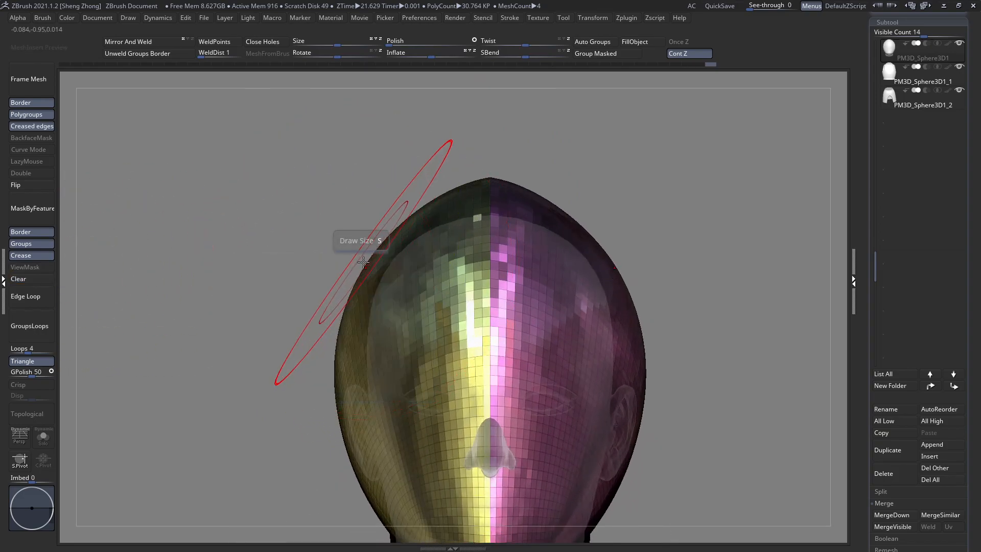
# Adjust the upper side contour of the helmet from the rear with the Move brush
pyautogui.moveTo(389, 268)
pyautogui.keyDown('ctrl'); pyautogui.mouseDown(button='right')
pyautogui.moveTo(344, 258)
pyautogui.moveTo(447, 267)
pyautogui.moveTo(417, 280)
pyautogui.moveTo(443, 286)
pyautogui.mouseUp(button='right'); pyautogui.keyUp('ctrl')
pyautogui.keyDown('alt'); pyautogui.moveTo(442, 286); pyautogui.dragTo(440, 348, button='right'); pyautogui.keyUp('alt')
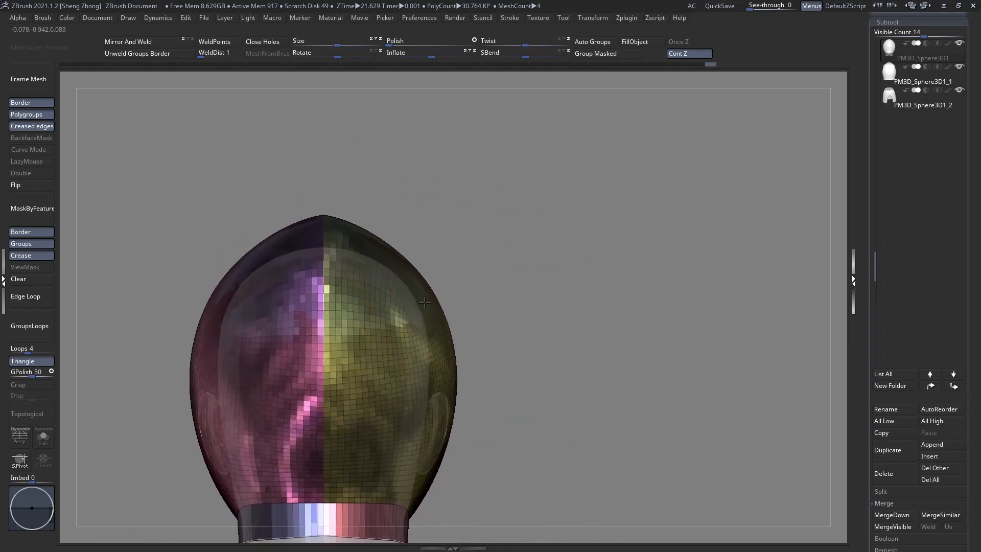
pyautogui.press('space')
pyautogui.moveTo(425, 264); pyautogui.dragTo(425, 266)
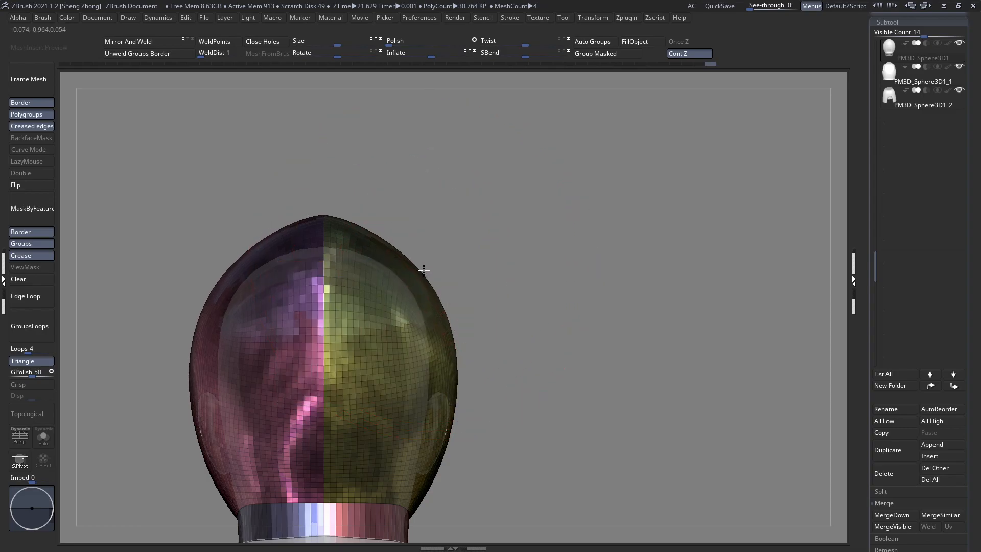
# Resize the Move brush and pull the helmet's upper sides slightly outward in front profile
pyautogui.keyDown('ctrl'); pyautogui.moveTo(424, 270); pyautogui.dragTo(322, 302, button='right'); pyautogui.keyUp('ctrl')
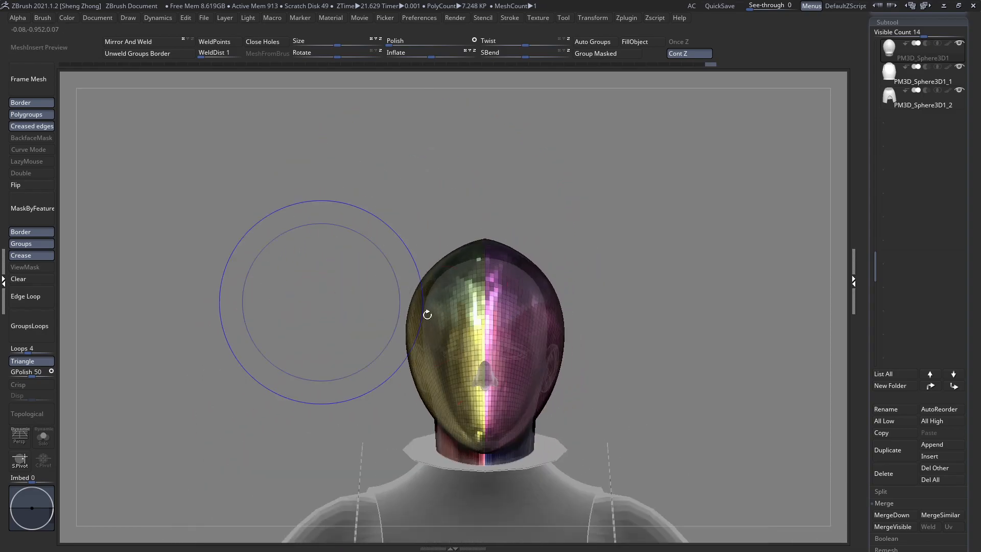
pyautogui.moveTo(427, 313)
pyautogui.keyDown('alt'); pyautogui.mouseDown(button='right')
pyautogui.moveTo(426, 271)
pyautogui.moveTo(424, 314)
pyautogui.moveTo(361, 343)
pyautogui.mouseUp(button='right'); pyautogui.keyUp('alt')
pyautogui.press('space')
pyautogui.moveTo(346, 290); pyautogui.dragTo(350, 289)
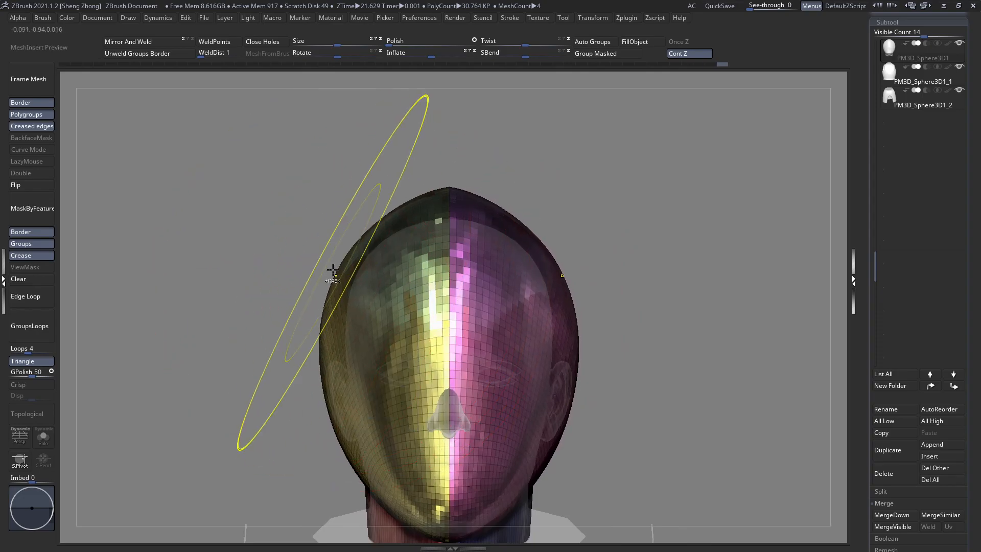
pyautogui.moveTo(358, 244); pyautogui.dragTo(352, 239)
# Isolate the neck band, mask it, and unhide the rest of the helmet
pyautogui.moveTo(357, 243); pyautogui.dragTo(420, 282, button='right')
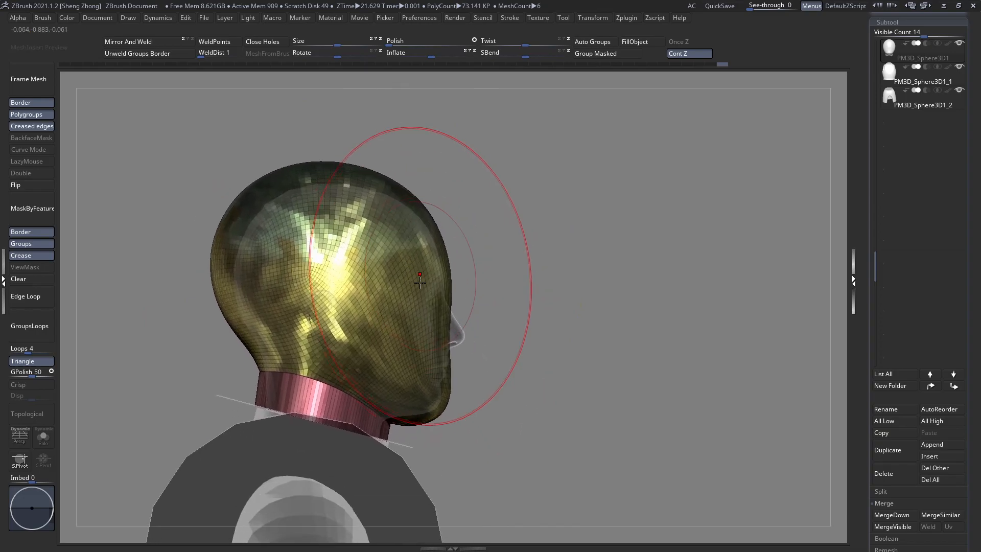
pyautogui.moveTo(268, 281); pyautogui.dragTo(351, 258, button='right')
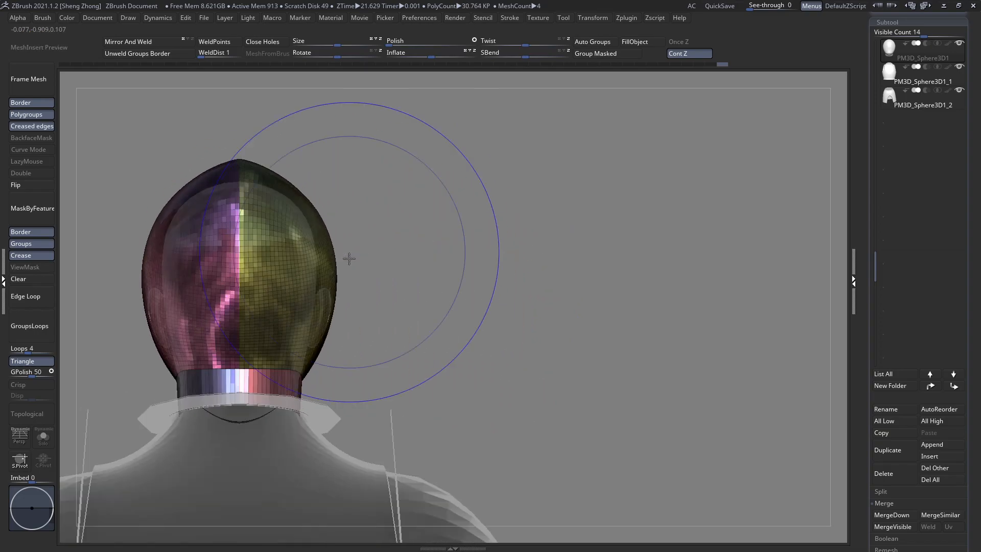
pyautogui.keyDown('alt'); pyautogui.click(242, 397); pyautogui.keyUp('alt')
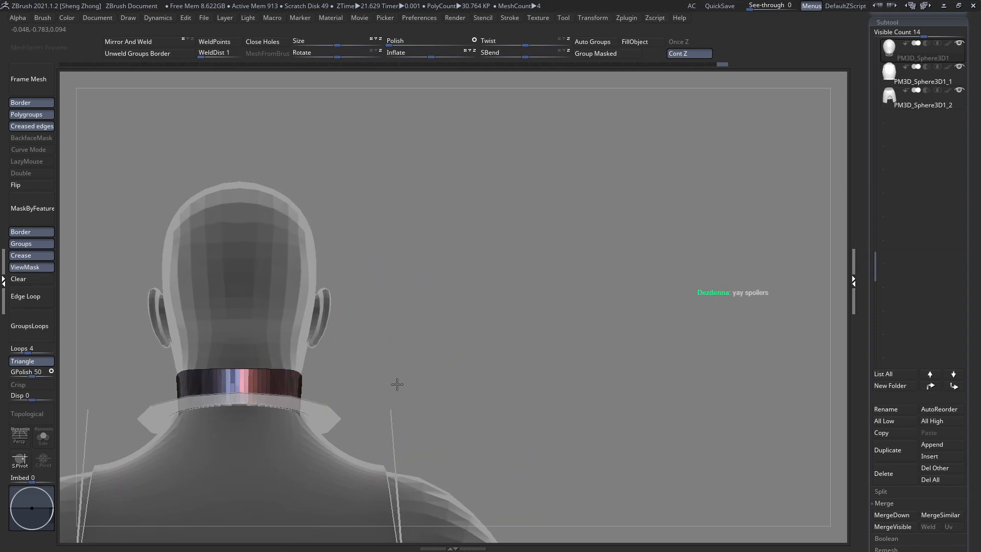
pyautogui.keyDown('ctrl'); pyautogui.keyDown('shift'); pyautogui.click(397, 385); pyautogui.keyUp('shift'); pyautogui.keyUp('ctrl')
pyautogui.moveTo(398, 384)
pyautogui.mouseDown(button='right')
pyautogui.moveTo(220, 337)
pyautogui.moveTo(60, 267)
pyautogui.mouseUp(button='right')
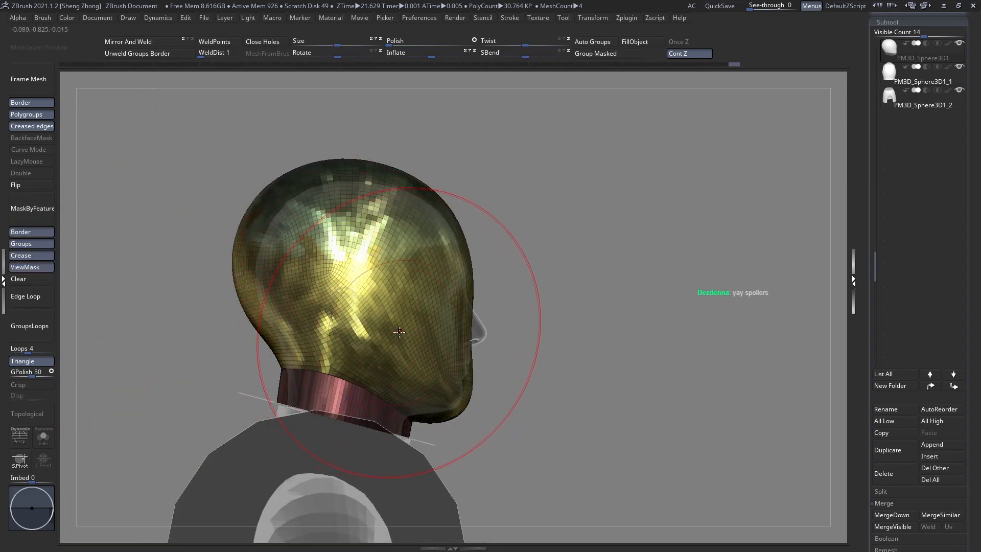
# Smooth the yellow half of the helmet's face from the brow down to the cheek
pyautogui.moveTo(352, 295); pyautogui.dragTo(383, 296, button='right')
pyautogui.keyDown('alt'); pyautogui.moveTo(327, 276); pyautogui.dragTo(362, 339, button='right'); pyautogui.keyUp('alt')
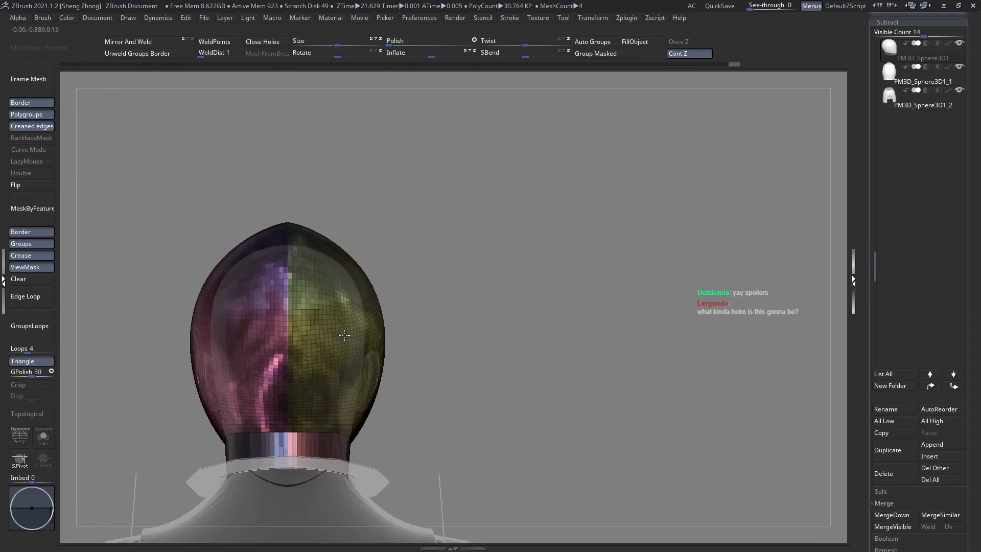
pyautogui.keyDown('ctrl'); pyautogui.moveTo(327, 255); pyautogui.dragTo(306, 294, button='right'); pyautogui.keyUp('ctrl')
pyautogui.moveTo(307, 244); pyautogui.dragTo(278, 260, button='right')
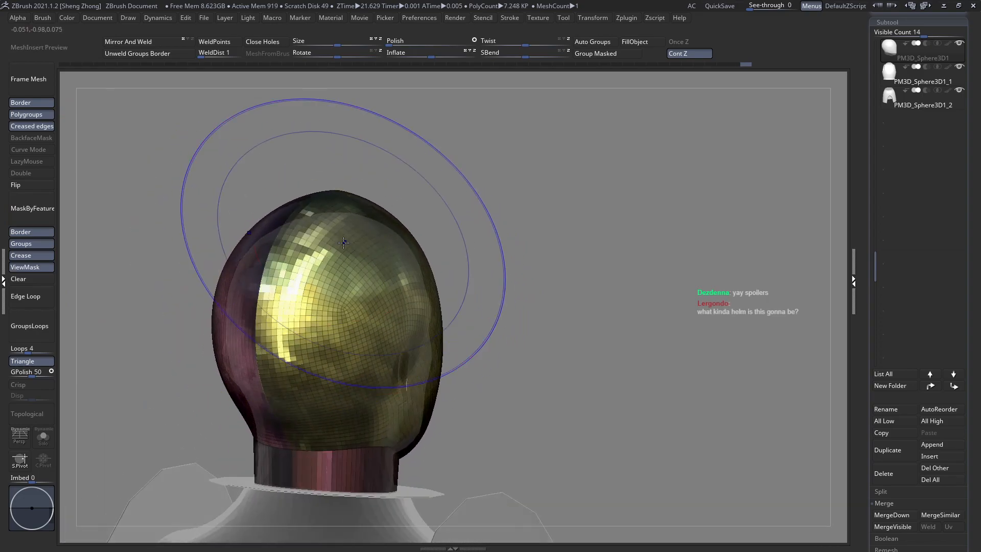
pyautogui.keyDown('shift'); pyautogui.moveTo(381, 242); pyautogui.dragTo(303, 260, button='right'); pyautogui.keyUp('shift')
pyautogui.keyDown('shift'); pyautogui.moveTo(424, 278); pyautogui.dragTo(424, 358); pyautogui.keyUp('shift')
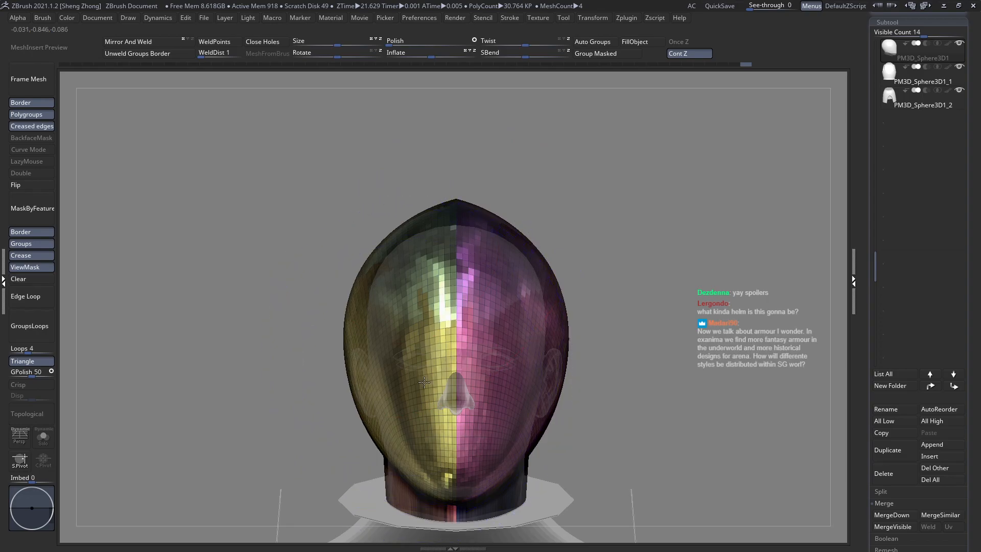
# Set the Move brush's focal shift to 0 and reduce its draw size for work on the helmet's front
pyautogui.moveTo(428, 392); pyautogui.dragTo(446, 338, button='right')
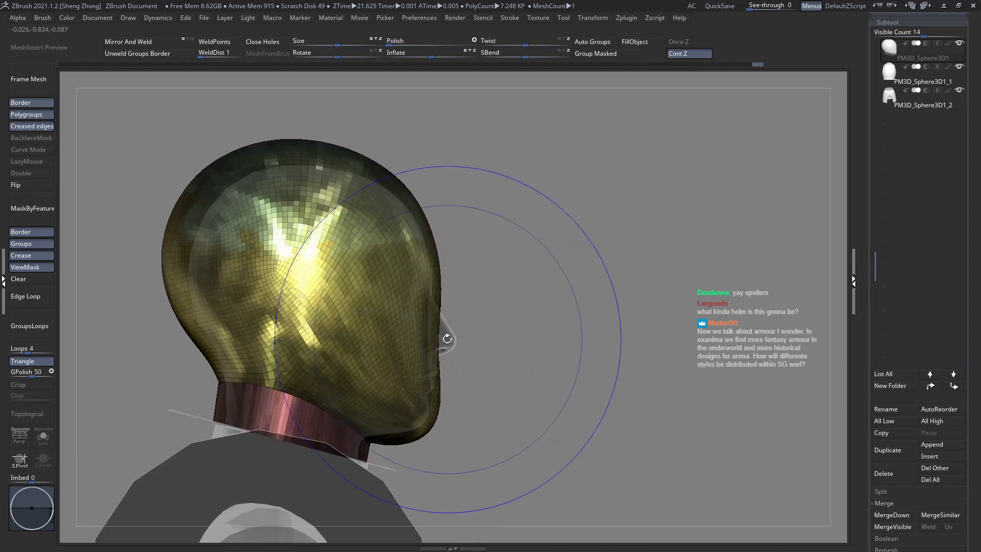
pyautogui.keyDown('shift'); pyautogui.moveTo(376, 292); pyautogui.dragTo(343, 301, button='right'); pyautogui.keyUp('shift')
pyautogui.rightClick(372, 311)
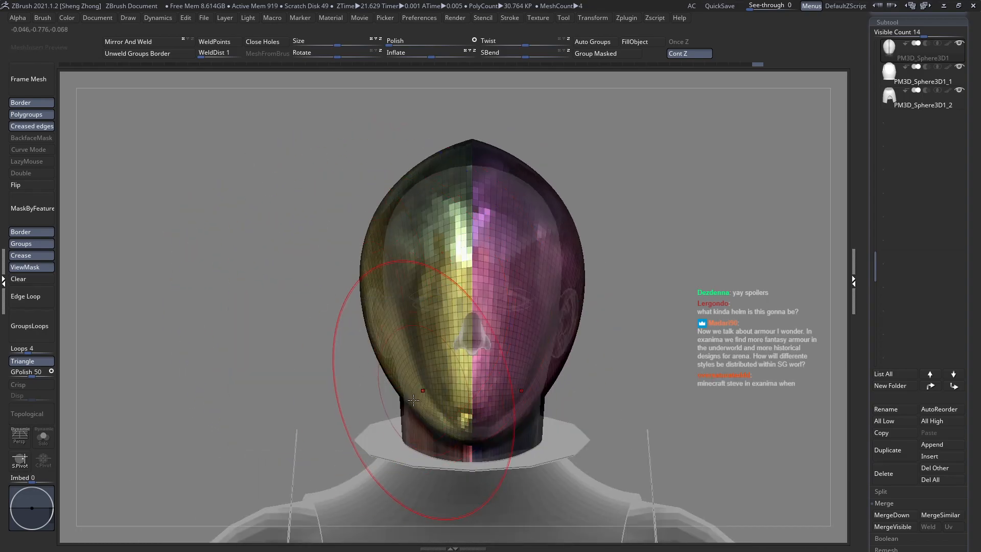
pyautogui.moveTo(467, 384); pyautogui.dragTo(445, 385, button='right')
pyautogui.rightClick(445, 384)
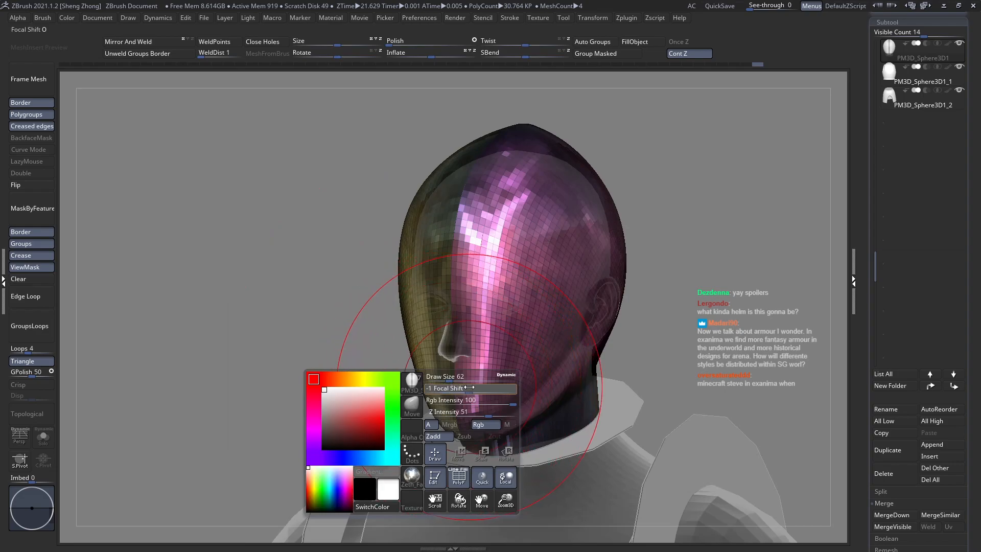
pyautogui.moveTo(469, 388); pyautogui.dragTo(471, 387)
pyautogui.keyDown('shift'); pyautogui.moveTo(489, 380); pyautogui.dragTo(521, 353, button='right'); pyautogui.keyUp('shift')
pyautogui.rightClick(521, 350)
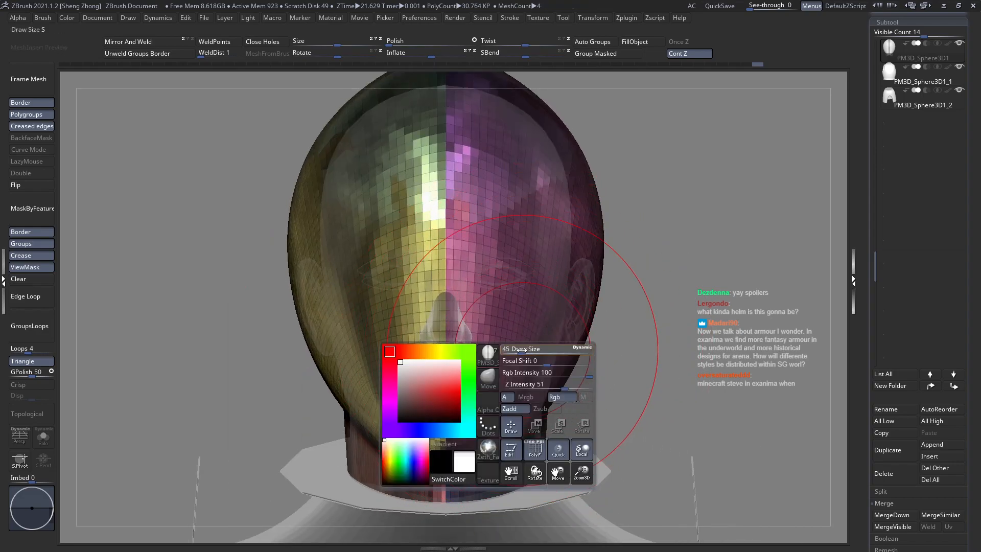
pyautogui.moveTo(521, 350); pyautogui.dragTo(517, 351)
pyautogui.moveTo(503, 370)
pyautogui.keyDown('alt'); pyautogui.mouseDown(button='right')
pyautogui.moveTo(511, 339)
pyautogui.moveTo(530, 375)
pyautogui.mouseUp(button='right'); pyautogui.keyUp('alt')
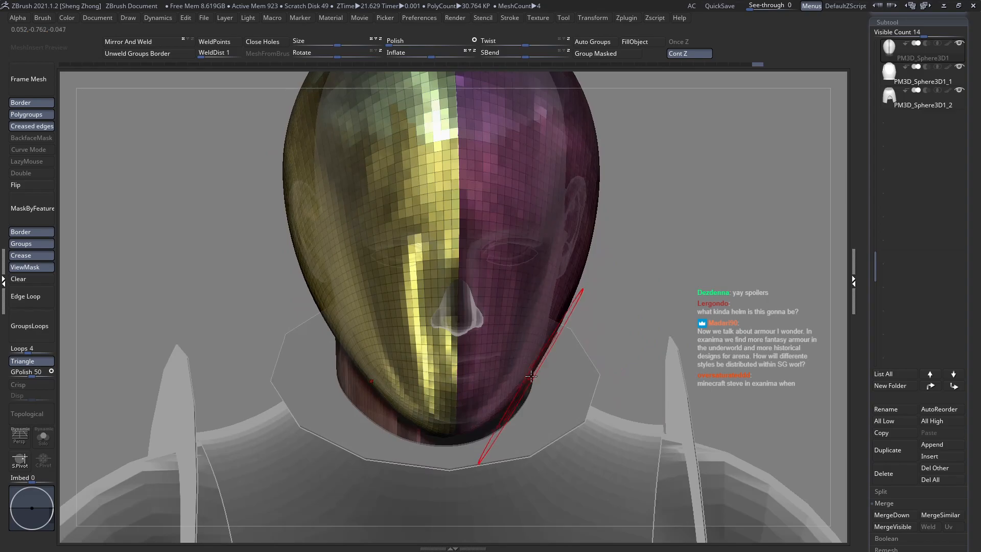
# Resize the brush and smooth the front of the helmet's face
pyautogui.press('ctrl')
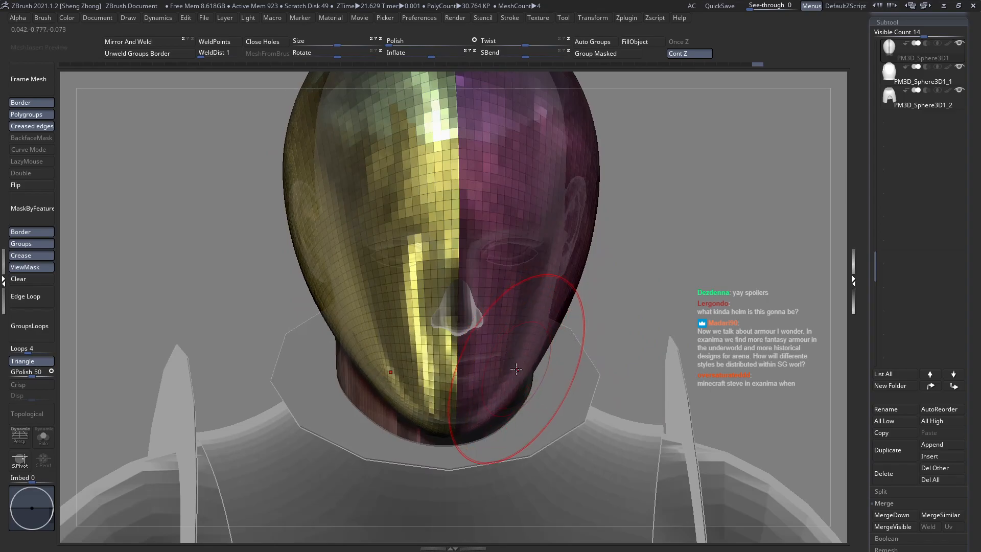
pyautogui.keyDown('shift'); pyautogui.moveTo(510, 369); pyautogui.dragTo(501, 326, button='right'); pyautogui.keyUp('shift')
pyautogui.rightClick(500, 325)
pyautogui.moveTo(500, 325); pyautogui.dragTo(506, 324)
pyautogui.keyDown('shift'); pyautogui.moveTo(487, 286); pyautogui.dragTo(463, 261); pyautogui.keyUp('shift')
pyautogui.moveTo(452, 227)
pyautogui.keyDown('alt'); pyautogui.mouseDown(button='right')
pyautogui.moveTo(477, 290)
pyautogui.moveTo(495, 300)
pyautogui.mouseUp(button='right'); pyautogui.keyUp('alt')
pyautogui.keyDown('alt'); pyautogui.moveTo(249, 361); pyautogui.dragTo(252, 316, button='right'); pyautogui.keyUp('alt')
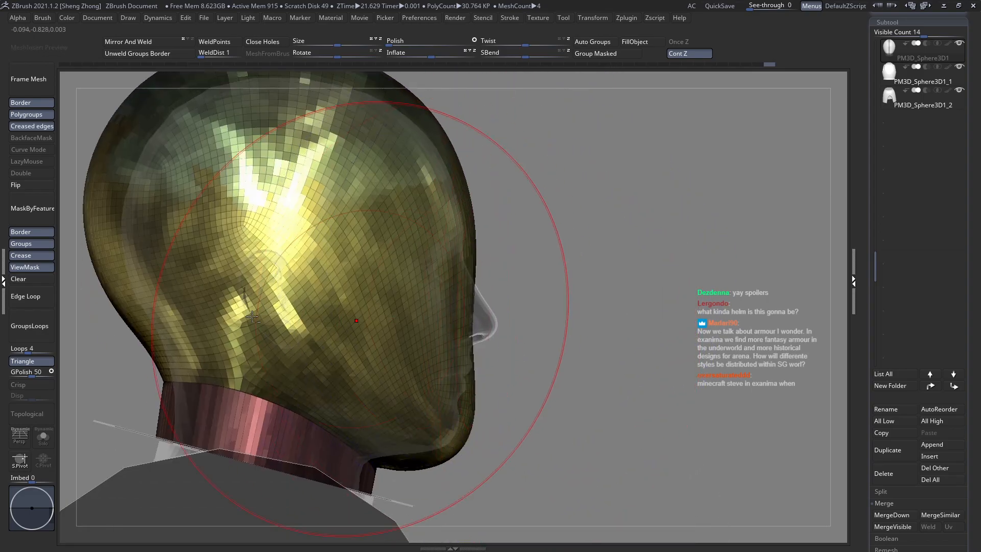
# Clear the helmet's mask and resize the Move brush for its side profile
pyautogui.click(43, 283)
pyautogui.press('space')
pyautogui.moveTo(478, 280); pyautogui.dragTo(469, 294)
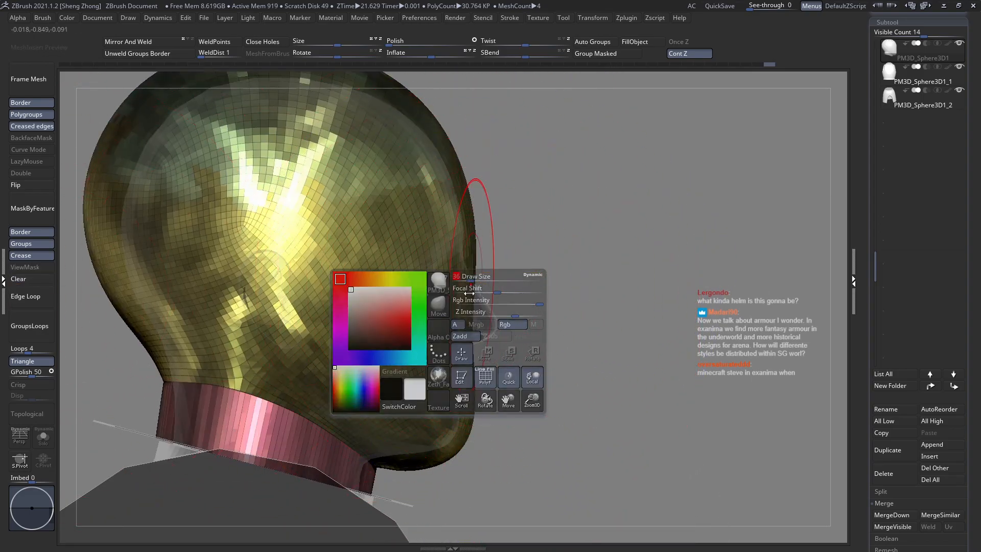
pyautogui.keyDown('ctrl'); pyautogui.moveTo(469, 294); pyautogui.dragTo(334, 266, button='right'); pyautogui.keyUp('ctrl')
pyautogui.moveTo(335, 266); pyautogui.dragTo(408, 323, button='right')
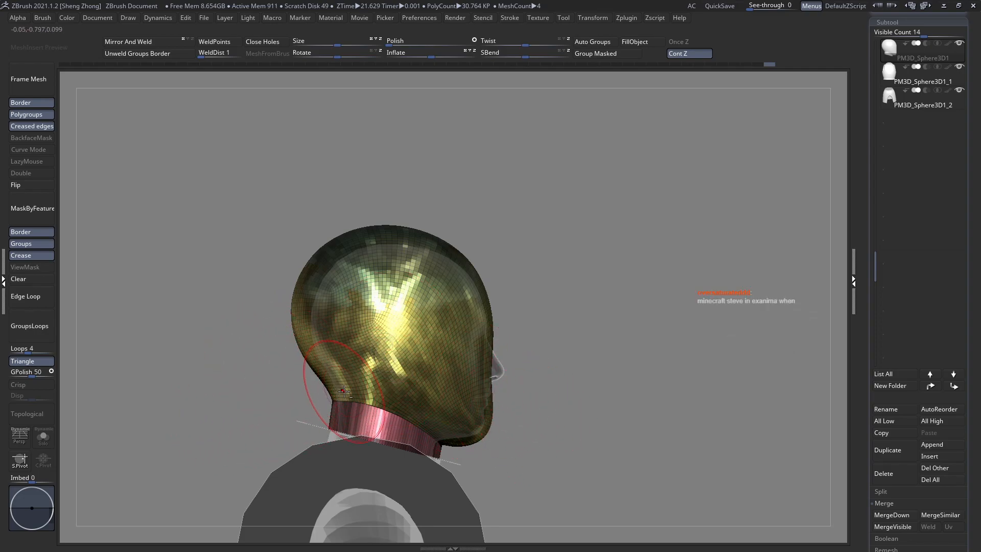
# Examine the helmet's profile from both sides, checking the crown, rear and face contours
pyautogui.moveTo(259, 358); pyautogui.dragTo(379, 347, button='right')
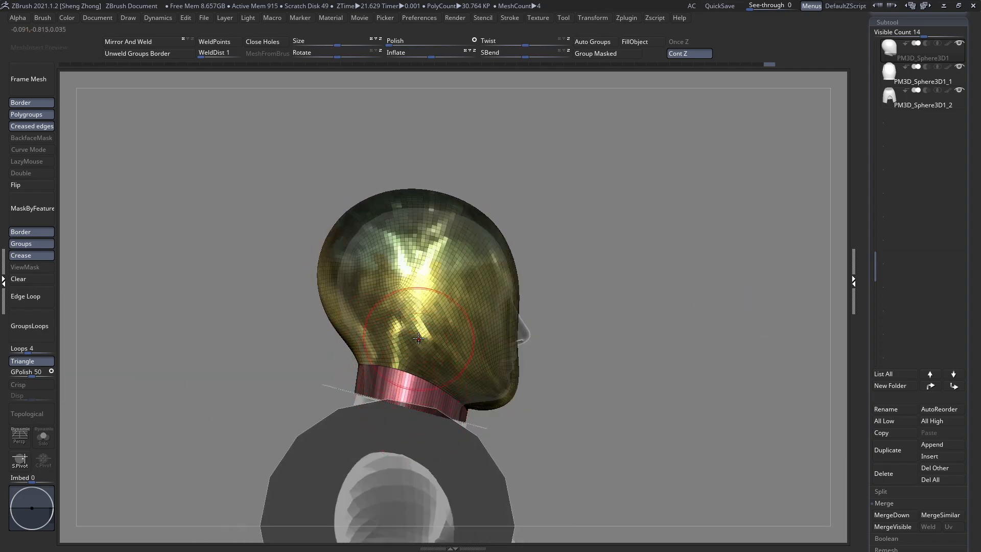
pyautogui.moveTo(344, 322)
pyautogui.mouseDown(button='right')
pyautogui.moveTo(470, 327)
pyautogui.moveTo(451, 338)
pyautogui.mouseUp(button='right')
pyautogui.keyDown('alt'); pyautogui.moveTo(287, 324); pyautogui.dragTo(393, 328, button='right'); pyautogui.keyUp('alt')
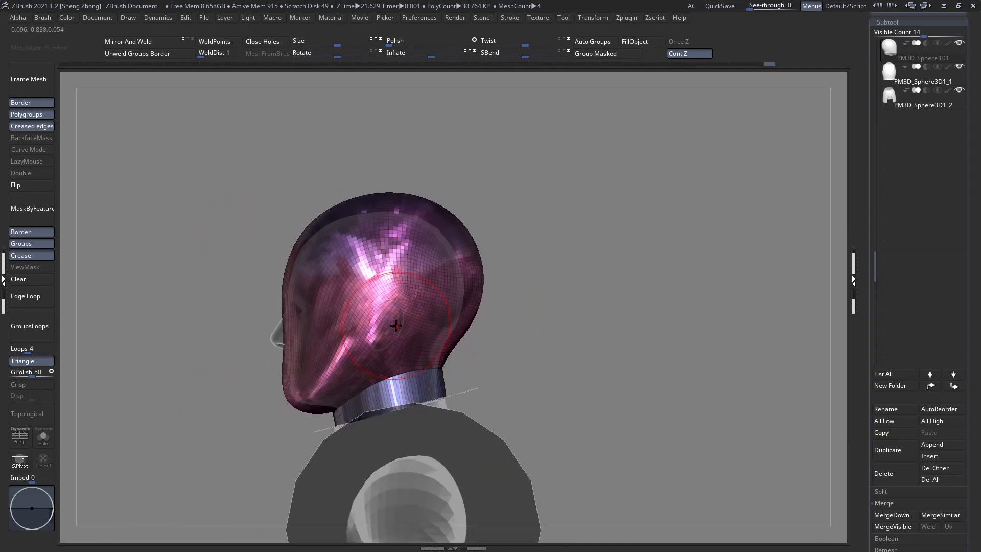
pyautogui.moveTo(391, 424); pyautogui.dragTo(499, 385, button='right')
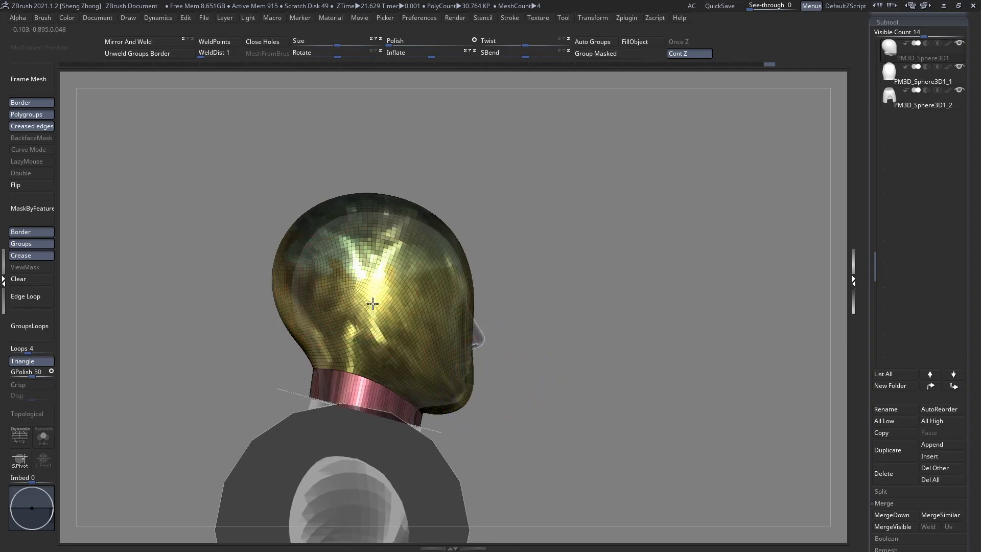
pyautogui.moveTo(373, 304)
pyautogui.mouseDown(button='right')
pyautogui.moveTo(427, 335)
pyautogui.moveTo(394, 339)
pyautogui.moveTo(389, 325)
pyautogui.moveTo(474, 335)
pyautogui.moveTo(376, 330)
pyautogui.moveTo(358, 340)
pyautogui.mouseUp(button='right')
pyautogui.press('space')
pyautogui.moveTo(316, 294); pyautogui.dragTo(325, 292)
pyautogui.keyDown('ctrl'); pyautogui.moveTo(430, 225); pyautogui.dragTo(481, 242, button='right'); pyautogui.keyUp('ctrl')
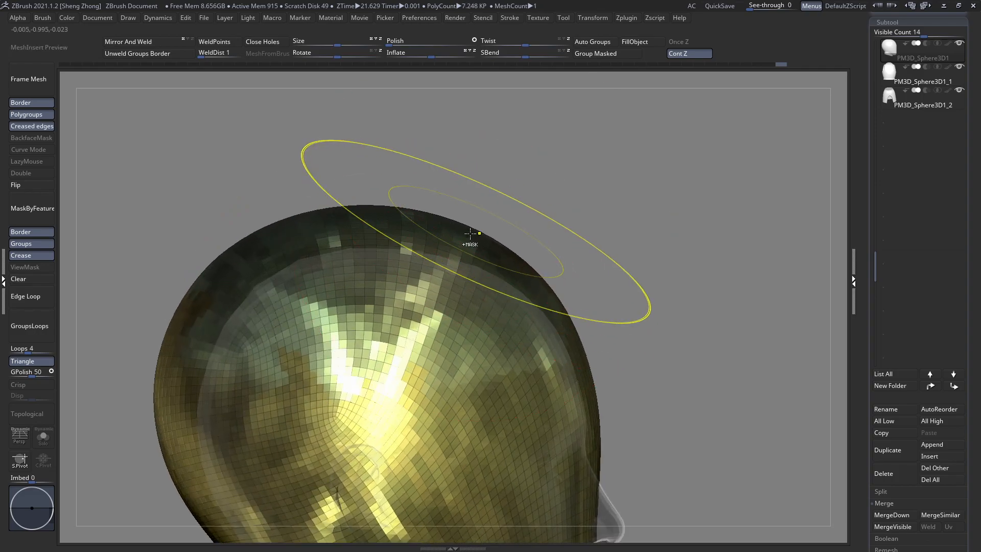
pyautogui.keyDown('ctrl'); pyautogui.moveTo(470, 234); pyautogui.dragTo(460, 184, button='right'); pyautogui.keyUp('ctrl')
pyautogui.moveTo(476, 276); pyautogui.dragTo(344, 276, button='right')
pyautogui.keyDown('alt'); pyautogui.moveTo(440, 271); pyautogui.dragTo(511, 284, button='right'); pyautogui.keyUp('alt')
pyautogui.keyDown('alt'); pyautogui.moveTo(435, 278); pyautogui.dragTo(547, 308, button='right'); pyautogui.keyUp('alt')
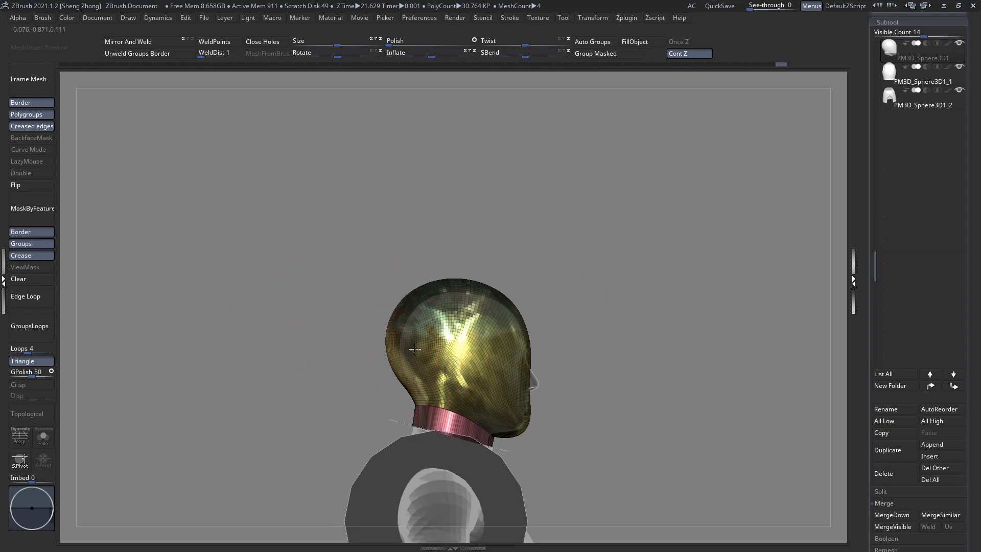
pyautogui.keyDown('alt'); pyautogui.moveTo(415, 349); pyautogui.dragTo(411, 314, button='right'); pyautogui.keyUp('alt')
pyautogui.moveTo(416, 329)
pyautogui.mouseDown(button='right')
pyautogui.moveTo(361, 335)
pyautogui.moveTo(415, 330)
pyautogui.mouseUp(button='right')
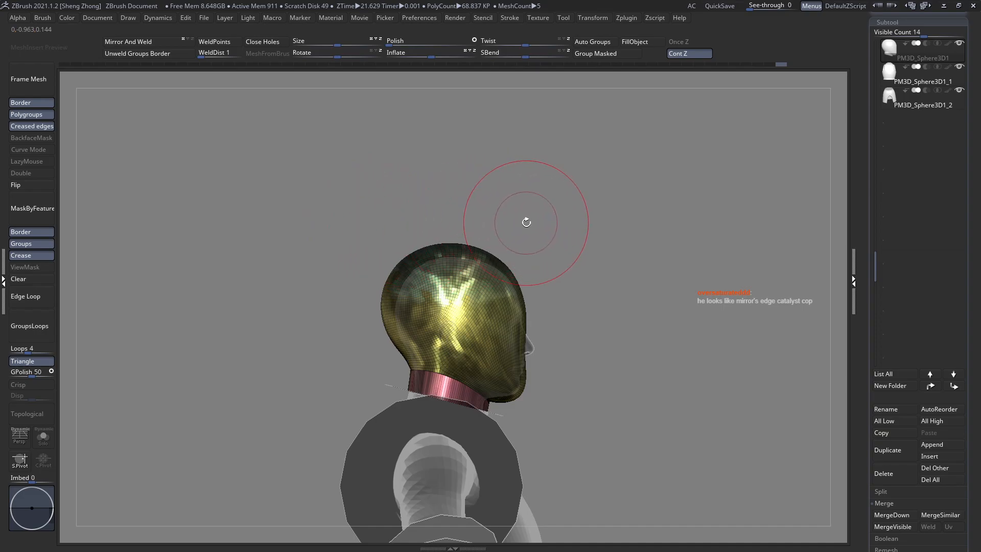
# Push the upper rear curve of the helmet's crown slightly inward with the Move brush in side view
pyautogui.moveTo(481, 225); pyautogui.dragTo(518, 314)
pyautogui.keyDown('shift'); pyautogui.moveTo(517, 314); pyautogui.dragTo(546, 315, button='right'); pyautogui.keyUp('shift')
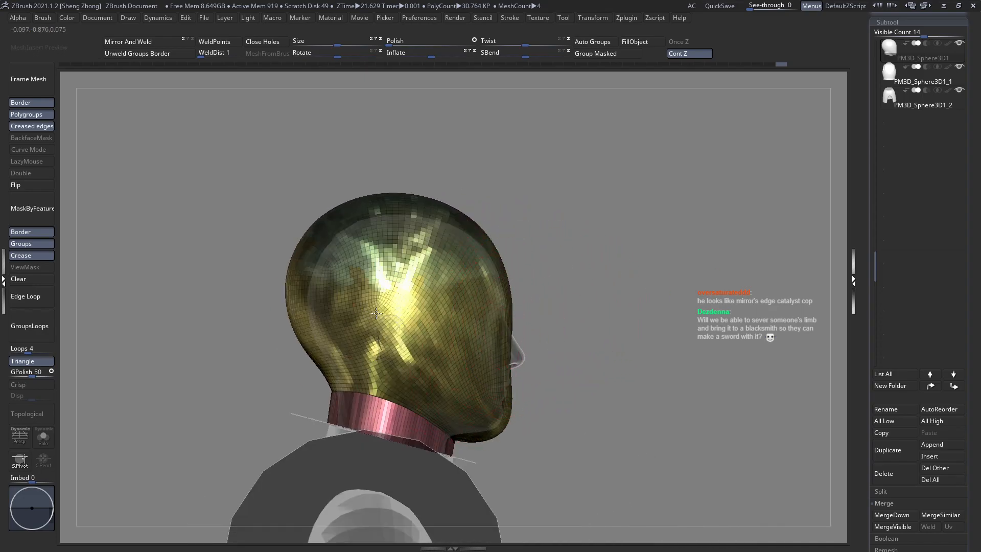
pyautogui.moveTo(295, 278)
pyautogui.keyDown('alt'); pyautogui.mouseDown(button='right')
pyautogui.moveTo(363, 297)
pyautogui.moveTo(364, 327)
pyautogui.mouseUp(button='right'); pyautogui.keyUp('alt')
pyautogui.keyDown('alt'); pyautogui.moveTo(353, 245); pyautogui.dragTo(309, 290, button='right'); pyautogui.keyUp('alt')
pyautogui.keyDown('alt'); pyautogui.moveTo(466, 266); pyautogui.dragTo(431, 293, button='right'); pyautogui.keyUp('alt')
pyautogui.rightClick(430, 288)
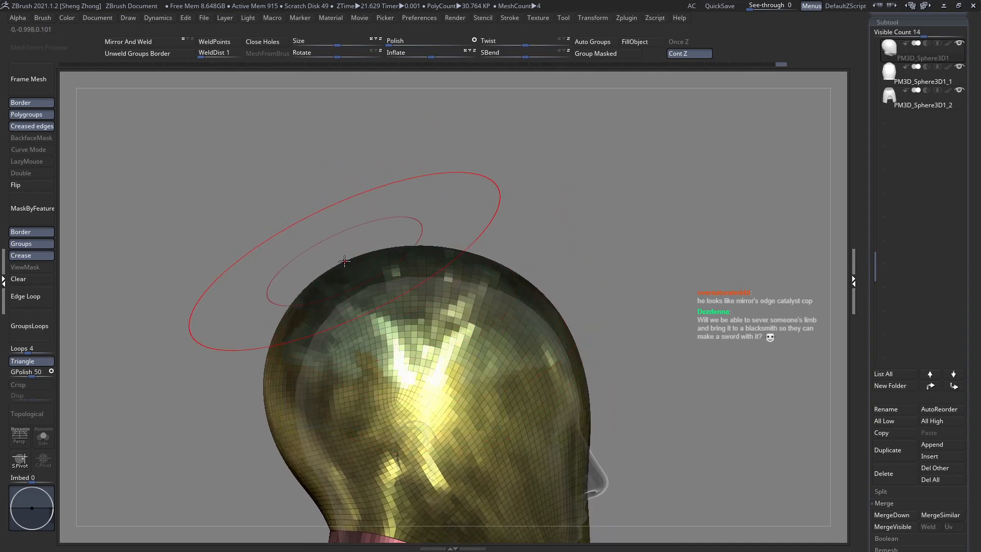
pyautogui.moveTo(327, 281); pyautogui.dragTo(306, 309)
# Resize the Move brush and refine the helmet's rear contour in side view, checking the shape from the front
pyautogui.press('space')
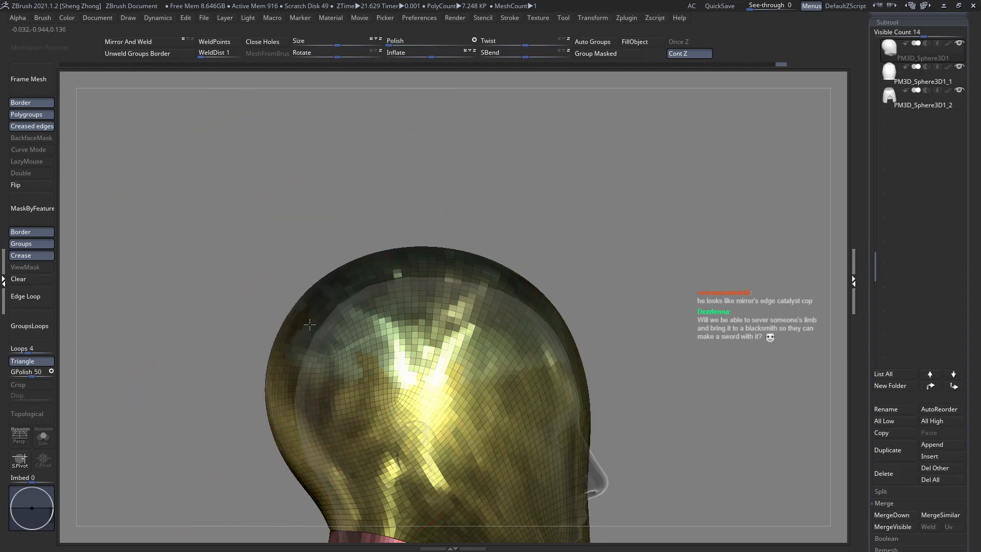
pyautogui.keyDown('alt'); pyautogui.moveTo(305, 309); pyautogui.dragTo(351, 246, button='right'); pyautogui.keyUp('alt')
pyautogui.press('space')
pyautogui.moveTo(338, 308); pyautogui.dragTo(333, 309)
pyautogui.moveTo(325, 356); pyautogui.dragTo(318, 356)
pyautogui.keyDown('ctrl'); pyautogui.moveTo(327, 389); pyautogui.dragTo(359, 334, button='right'); pyautogui.keyUp('ctrl')
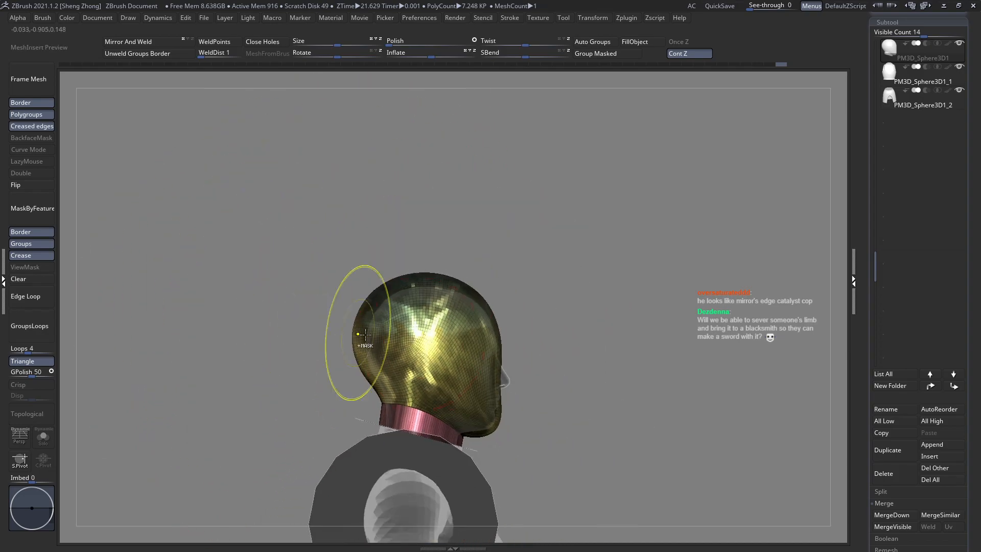
pyautogui.moveTo(429, 355)
pyautogui.keyDown('alt'); pyautogui.mouseDown(button='right')
pyautogui.moveTo(388, 324)
pyautogui.moveTo(403, 347)
pyautogui.mouseUp(button='right'); pyautogui.keyUp('alt')
pyautogui.moveTo(404, 348); pyautogui.dragTo(366, 339, button='right')
pyautogui.moveTo(411, 362); pyautogui.dragTo(431, 207, button='right')
pyautogui.keyDown('ctrl'); pyautogui.moveTo(432, 207); pyautogui.dragTo(435, 246, button='right'); pyautogui.keyUp('ctrl')
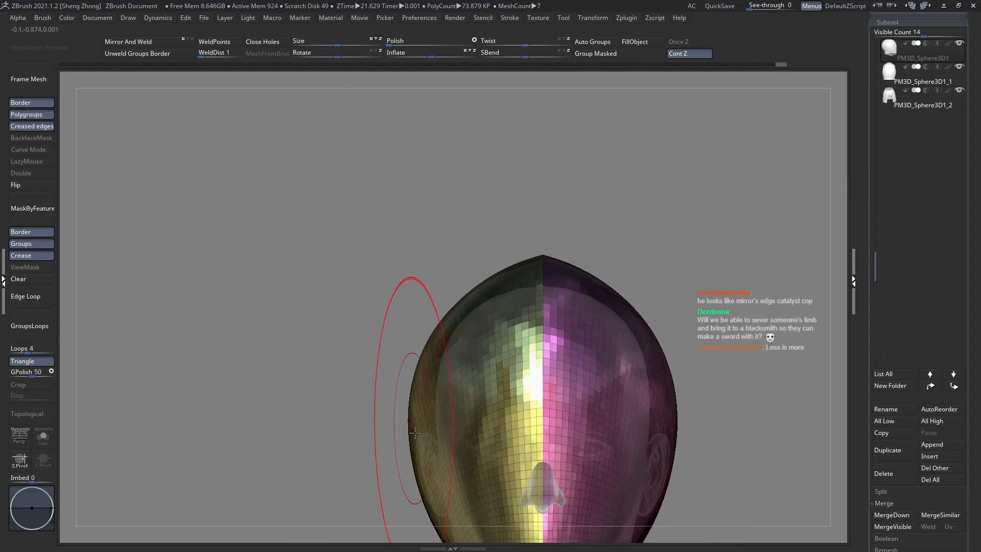
pyautogui.moveTo(425, 464)
pyautogui.mouseDown(button='right')
pyautogui.moveTo(537, 407)
pyautogui.moveTo(507, 333)
pyautogui.moveTo(272, 329)
pyautogui.mouseUp(button='right')
pyautogui.rightClick(249, 320)
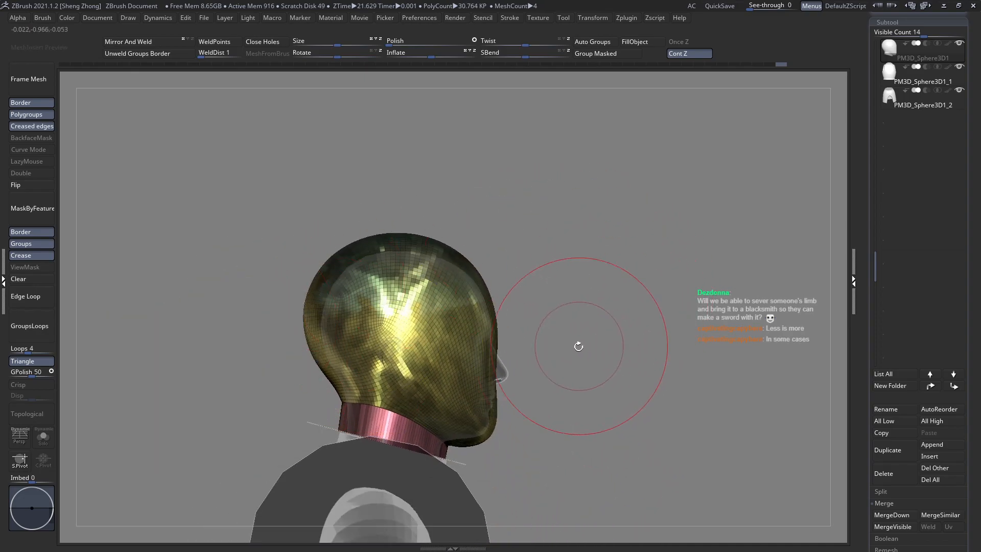
# Duplicate the helmet subtool, hide the duplicate as a backup, and make the original PM3D_Sphere3D1 active
pyautogui.keyDown('alt'); pyautogui.moveTo(513, 367); pyautogui.dragTo(879, 199, button='right'); pyautogui.keyUp('alt')
pyautogui.hotkey('ctrl', 'shift', 'd')
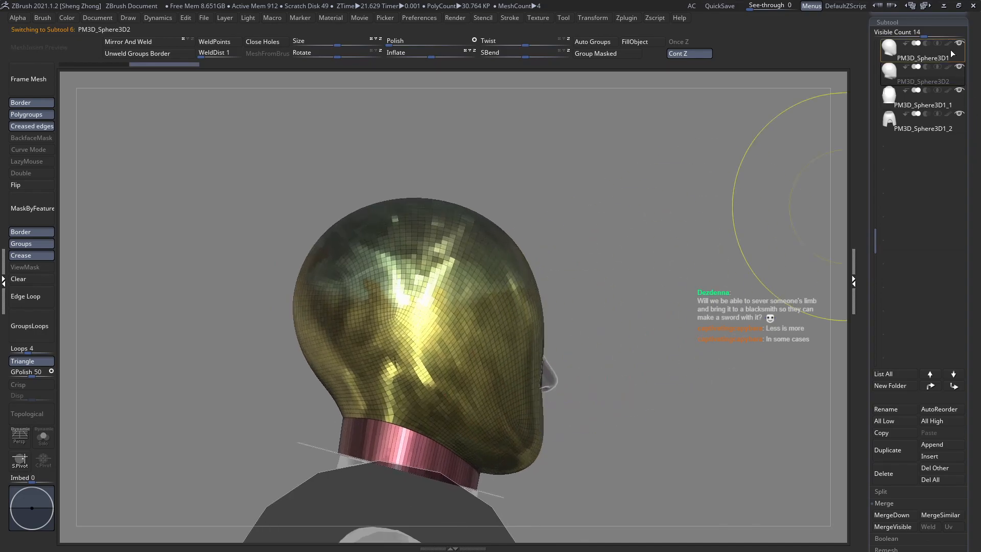
pyautogui.moveTo(960, 73)
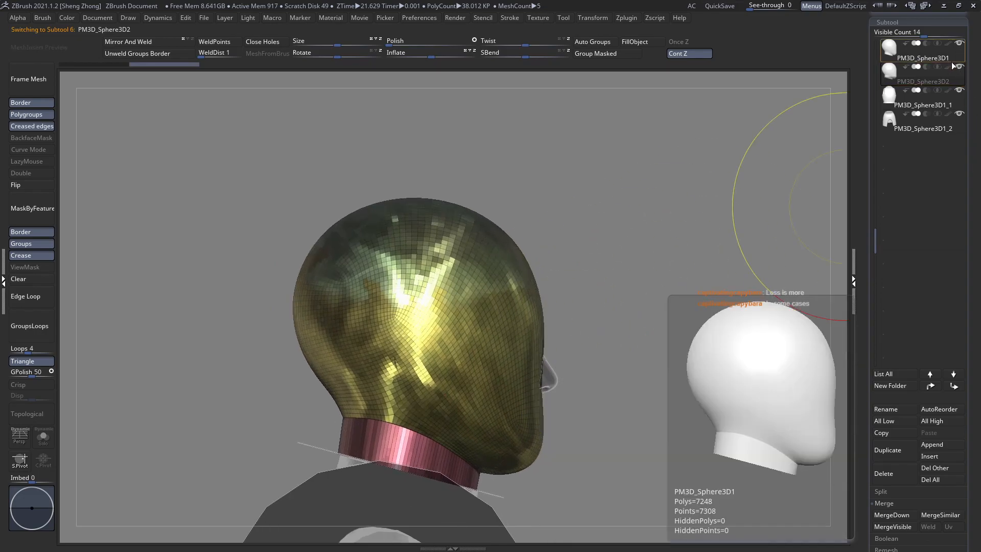
pyautogui.press('space')
pyautogui.press('b')
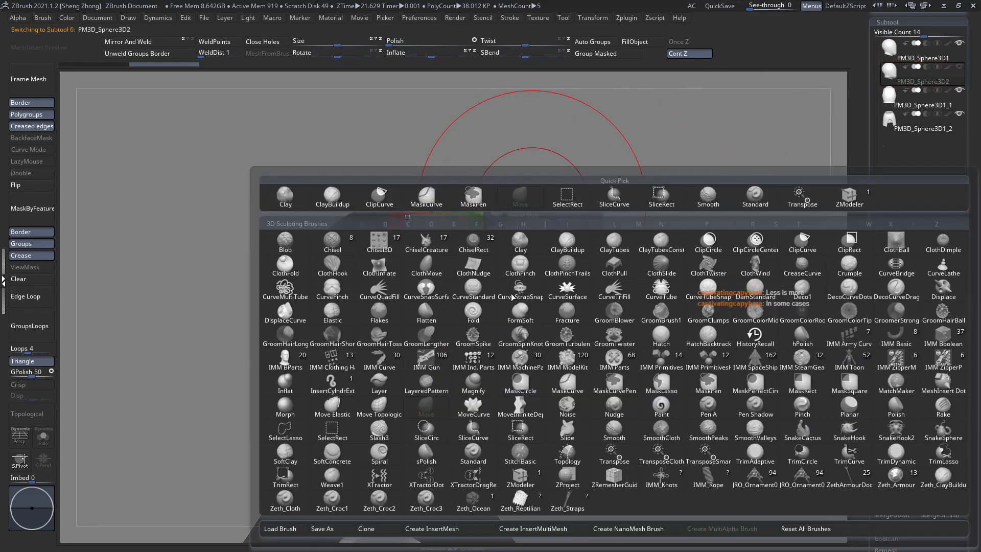
pyautogui.press('s')
pyautogui.press('m')
pyautogui.moveTo(588, 352); pyautogui.dragTo(535, 305, button='right')
pyautogui.scroll(2, 896, 102)
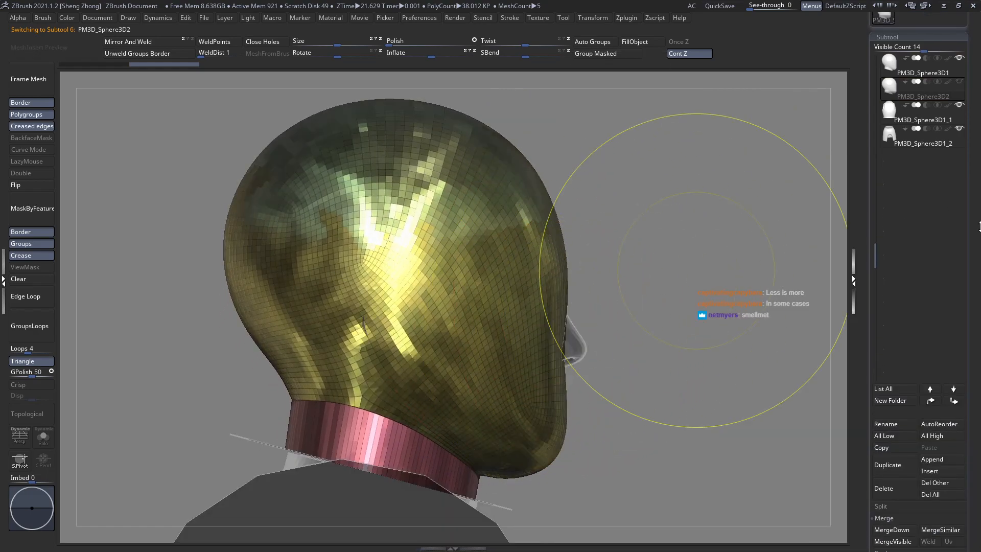
pyautogui.click(896, 103)
pyautogui.moveTo(642, 308); pyautogui.dragTo(598, 252, button='right')
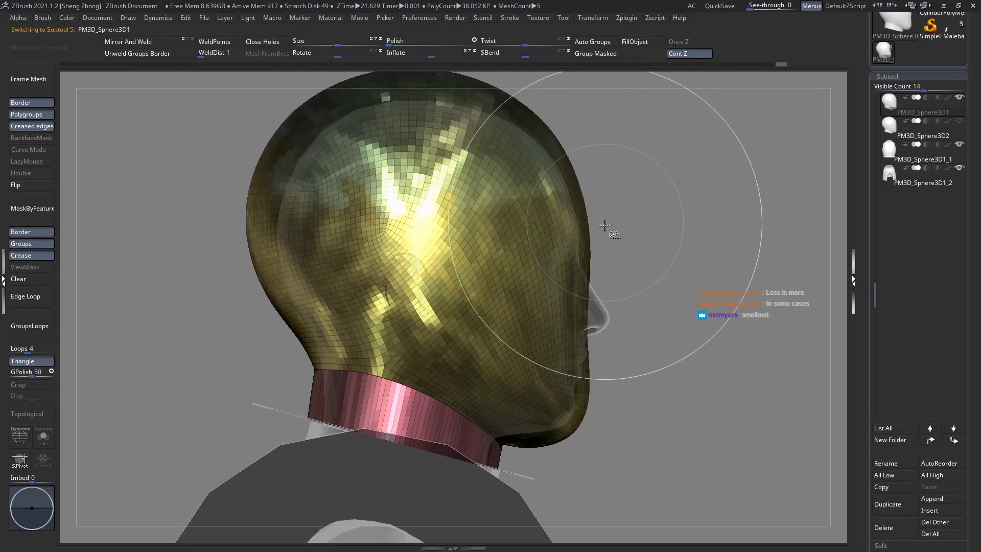
# Try slicing a face opening into the helmet's side profile with a curve starting at the brow
pyautogui.moveTo(608, 238)
pyautogui.keyDown('ctrl'); pyautogui.keyDown('shift'); pyautogui.mouseDown()
pyautogui.moveTo(390, 274)
pyautogui.moveTo(475, 279)
pyautogui.moveTo(404, 269)
pyautogui.moveTo(449, 276)
pyautogui.moveTo(531, 331)
pyautogui.moveTo(527, 341)
pyautogui.moveTo(508, 274)
pyautogui.moveTo(511, 327)
pyautogui.moveTo(437, 364)
pyautogui.moveTo(488, 281)
pyautogui.moveTo(432, 352)
pyautogui.moveTo(406, 278)
pyautogui.moveTo(425, 258)
pyautogui.moveTo(413, 256)
pyautogui.moveTo(526, 247)
pyautogui.moveTo(517, 247)
pyautogui.mouseUp(); pyautogui.keyUp('shift'); pyautogui.keyUp('ctrl')
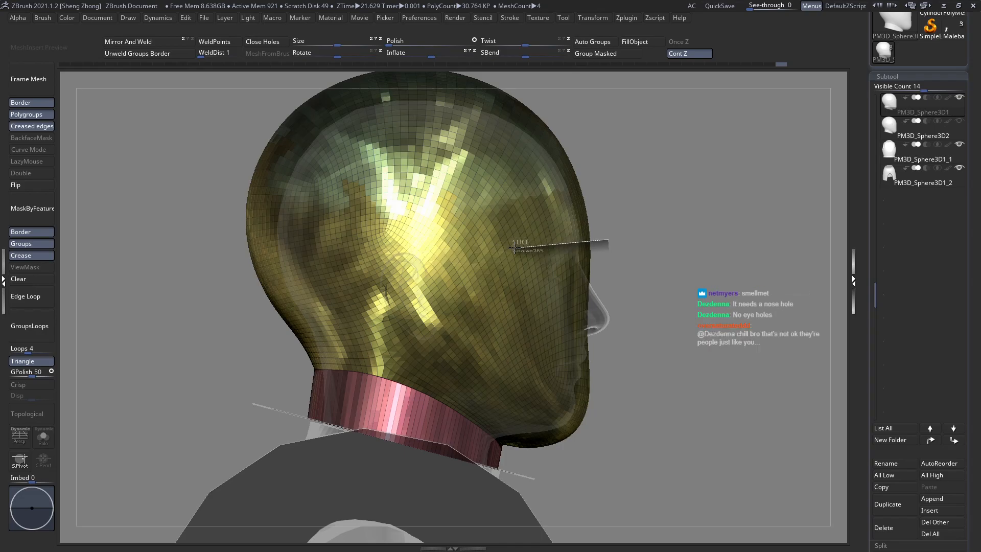
pyautogui.keyDown('ctrl'); pyautogui.keyDown('shift'); pyautogui.moveTo(536, 296); pyautogui.dragTo(554, 392); pyautogui.keyUp('shift'); pyautogui.keyUp('ctrl')
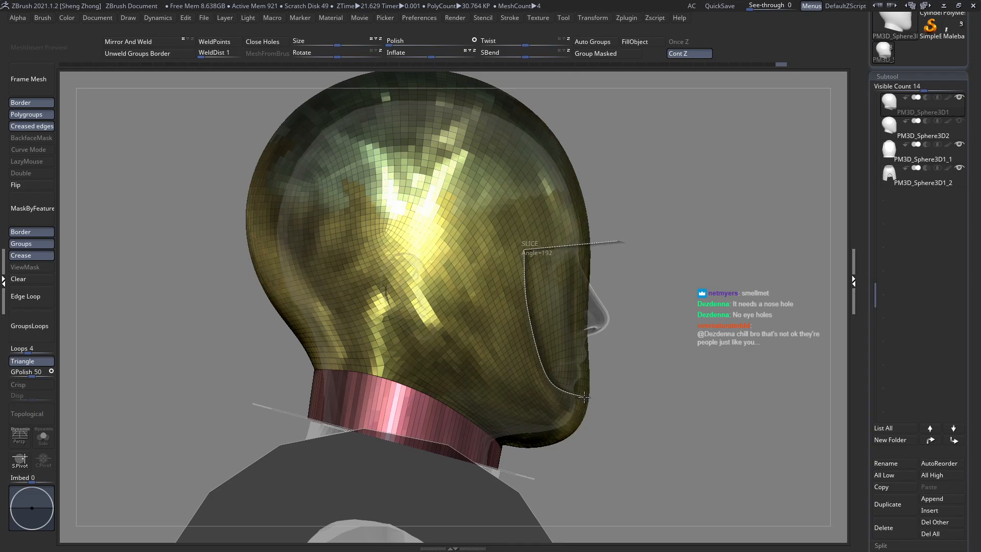
pyautogui.keyDown('ctrl'); pyautogui.keyDown('shift'); pyautogui.moveTo(584, 397); pyautogui.dragTo(679, 404); pyautogui.keyUp('shift'); pyautogui.keyUp('ctrl')
pyautogui.keyDown('ctrl'); pyautogui.moveTo(672, 406); pyautogui.dragTo(636, 322, button='right'); pyautogui.keyUp('ctrl')
pyautogui.hotkey('ctrl', 'z')
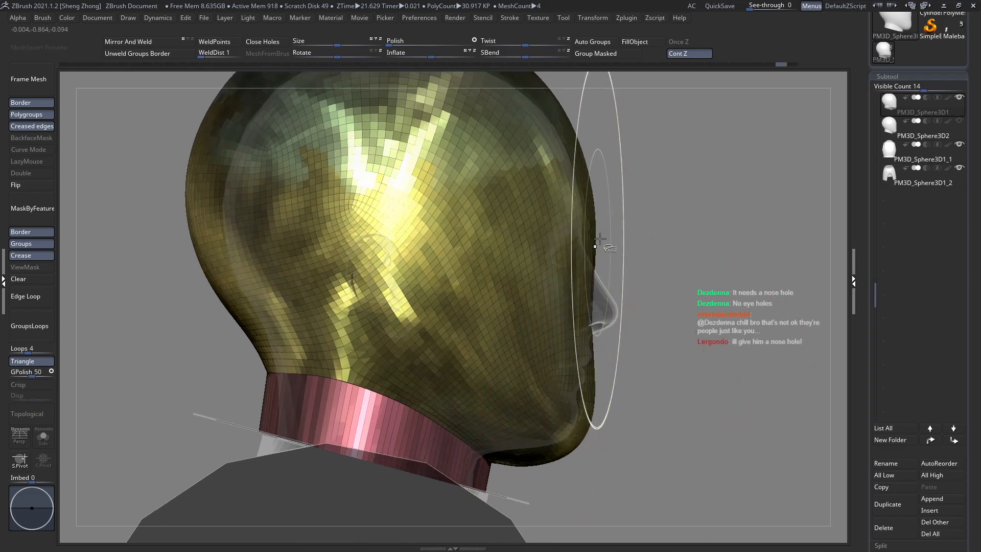
pyautogui.keyDown('ctrl'); pyautogui.keyDown('shift'); pyautogui.moveTo(612, 220); pyautogui.dragTo(514, 239); pyautogui.keyUp('shift'); pyautogui.keyUp('ctrl')
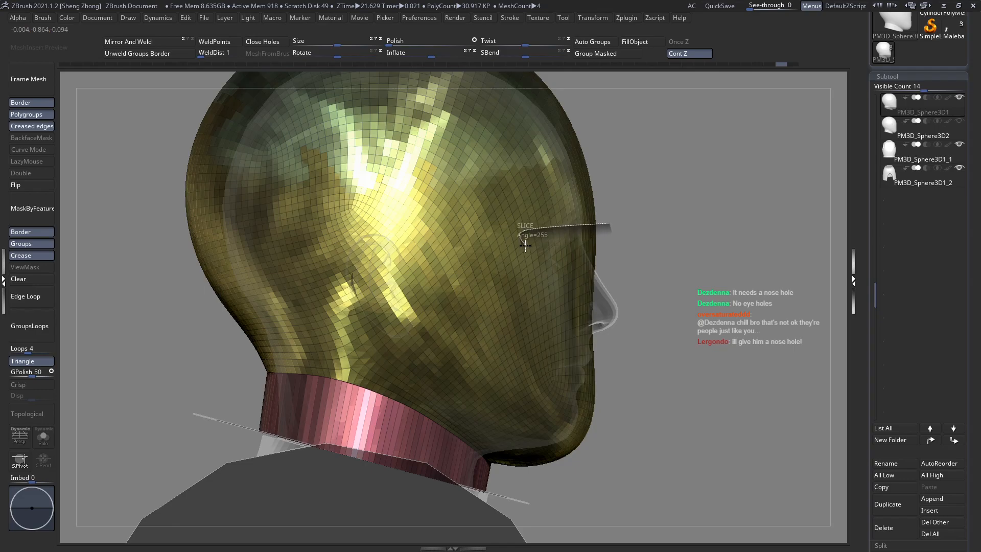
pyautogui.keyDown('ctrl'); pyautogui.keyDown('shift'); pyautogui.moveTo(547, 243); pyautogui.dragTo(547, 242); pyautogui.keyUp('shift'); pyautogui.keyUp('ctrl')
# Slice a face opening into the helmet with a curve rounding the eye, pointing in at the cheek and ending at the chin
pyautogui.keyDown('ctrl'); pyautogui.keyDown('shift'); pyautogui.moveTo(616, 219); pyautogui.dragTo(533, 231); pyautogui.keyUp('shift'); pyautogui.keyUp('ctrl')
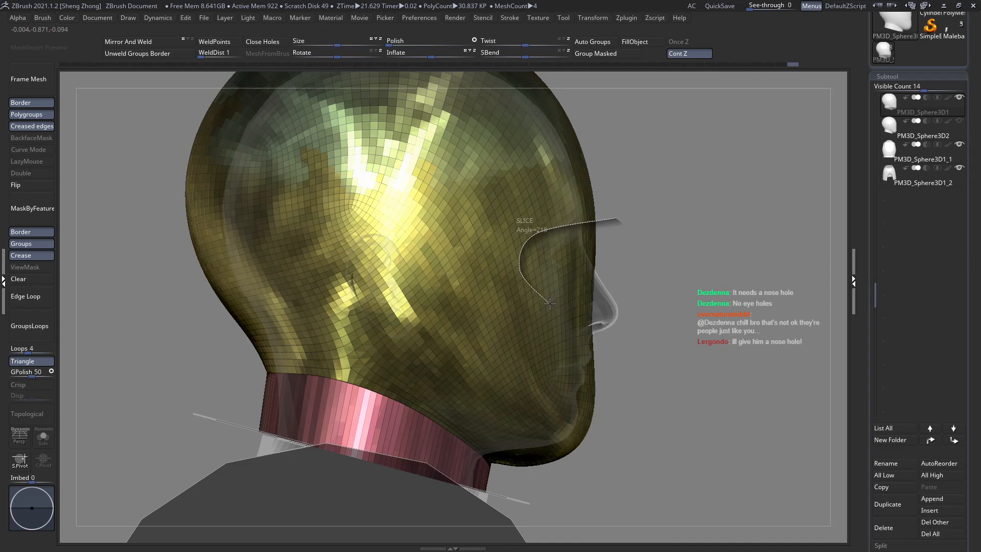
pyautogui.keyDown('ctrl'); pyautogui.keyDown('shift'); pyautogui.moveTo(548, 299); pyautogui.dragTo(550, 300); pyautogui.keyUp('shift'); pyautogui.keyUp('ctrl')
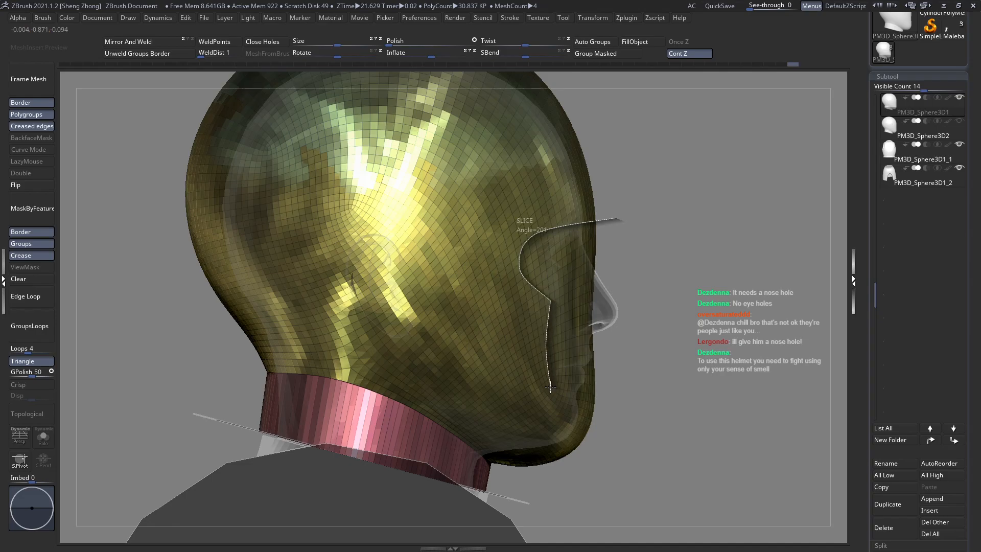
pyautogui.keyDown('ctrl'); pyautogui.keyDown('shift'); pyautogui.moveTo(552, 386); pyautogui.dragTo(620, 401); pyautogui.keyUp('shift'); pyautogui.keyUp('ctrl')
pyautogui.moveTo(620, 401)
pyautogui.mouseDown()
pyautogui.moveTo(513, 412)
pyautogui.moveTo(577, 354)
pyautogui.mouseUp()
pyautogui.keyDown('alt'); pyautogui.moveTo(578, 353); pyautogui.dragTo(518, 359, button='right'); pyautogui.keyUp('alt')
# Hide both halves of the sliced face area and delete the hidden geometry to open the helmet's face
pyautogui.keyDown('ctrl'); pyautogui.keyDown('shift'); pyautogui.click(566, 351); pyautogui.keyUp('shift'); pyautogui.keyUp('ctrl')
pyautogui.keyDown('ctrl'); pyautogui.keyDown('shift'); pyautogui.click(566, 369); pyautogui.keyUp('shift'); pyautogui.keyUp('ctrl')
pyautogui.moveTo(518, 358)
pyautogui.mouseDown(button='right')
pyautogui.moveTo(536, 356)
pyautogui.moveTo(526, 354)
pyautogui.moveTo(537, 378)
pyautogui.mouseUp(button='right')
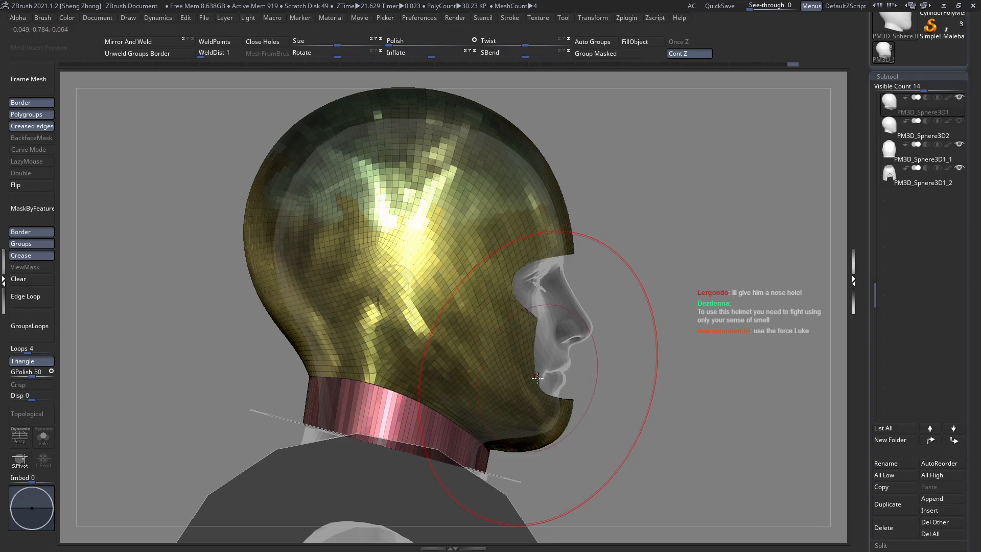
pyautogui.hotkey('ctrl', 'x')
# Try slicing the helmet along a curve from the forehead across the side and down to the neck, and undo it
pyautogui.moveTo(507, 243)
pyautogui.keyDown('alt'); pyautogui.mouseDown(button='right')
pyautogui.moveTo(529, 235)
pyautogui.moveTo(538, 249)
pyautogui.mouseUp(button='right'); pyautogui.keyUp('alt')
pyautogui.keyDown('ctrl'); pyautogui.keyDown('shift'); pyautogui.moveTo(635, 214); pyautogui.dragTo(508, 243); pyautogui.keyUp('shift'); pyautogui.keyUp('ctrl')
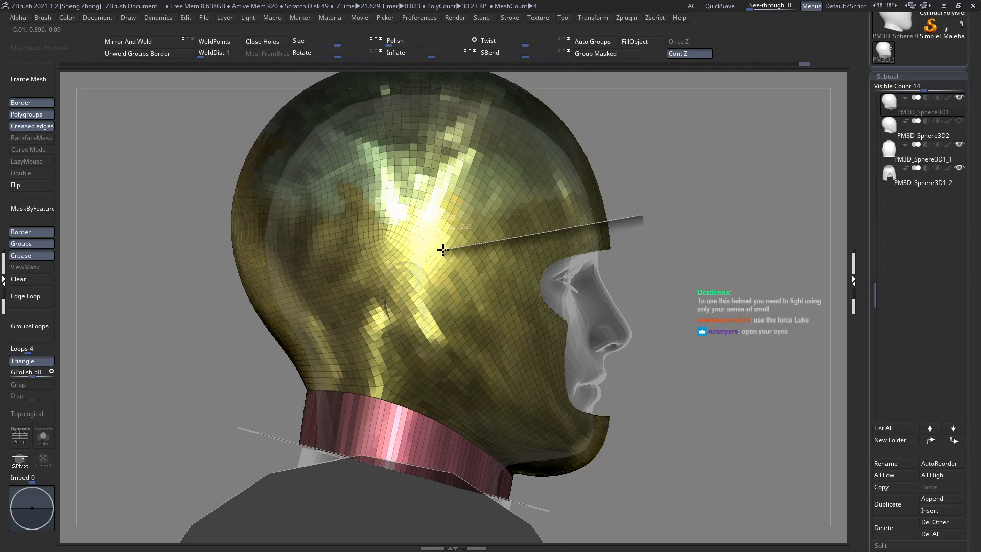
pyautogui.moveTo(384, 275)
pyautogui.keyDown('ctrl'); pyautogui.keyDown('shift'); pyautogui.mouseDown()
pyautogui.moveTo(378, 262)
pyautogui.moveTo(358, 332)
pyautogui.moveTo(359, 484)
pyautogui.mouseUp(); pyautogui.keyUp('shift'); pyautogui.keyUp('ctrl')
pyautogui.press('alt')
pyautogui.hotkey('ctrl', 'z')
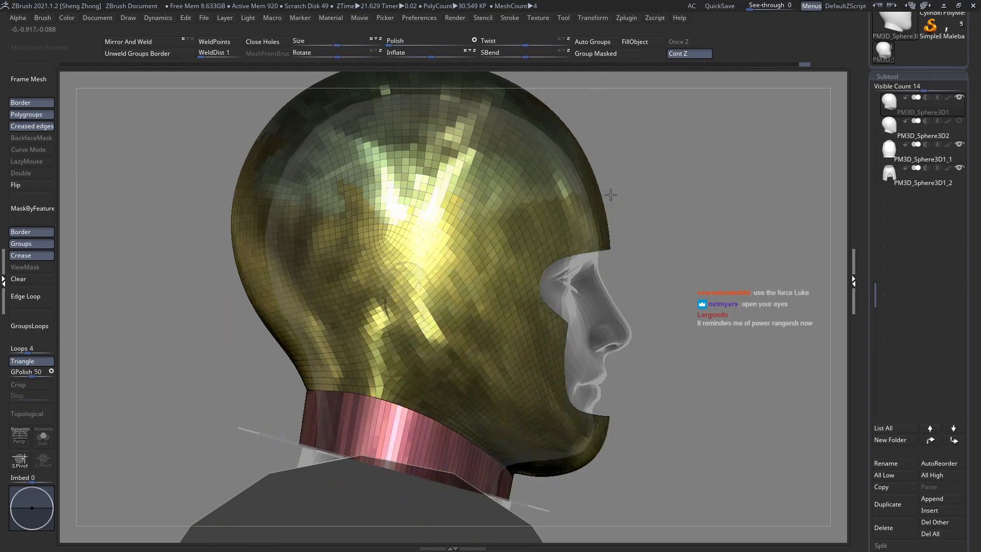
# Try twice to slice the helmet with a curve from the forehead around the ear to the neck, and undo both attempts
pyautogui.keyDown('ctrl'); pyautogui.keyDown('shift'); pyautogui.moveTo(608, 208); pyautogui.dragTo(368, 448); pyautogui.keyUp('shift'); pyautogui.keyUp('ctrl')
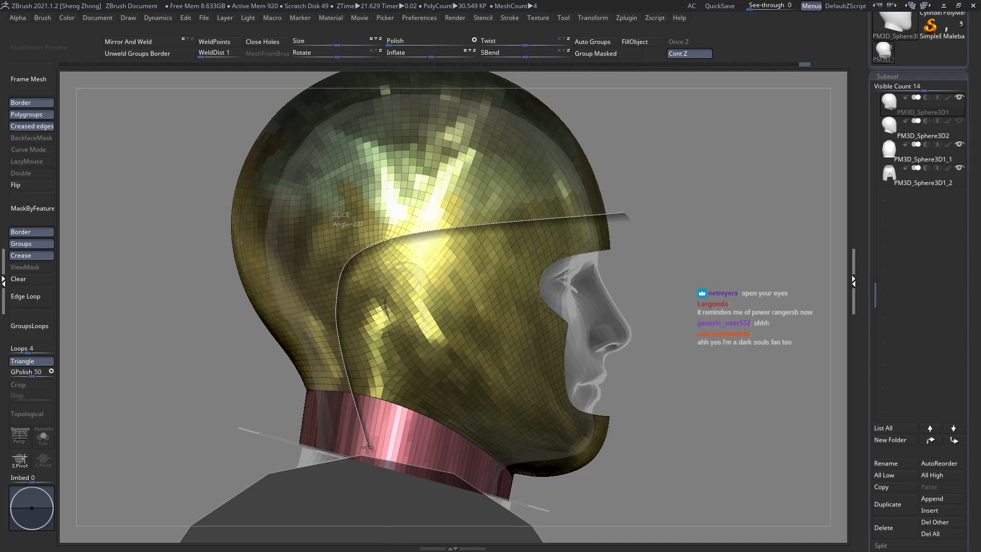
pyautogui.keyDown('ctrl'); pyautogui.keyDown('shift'); pyautogui.moveTo(368, 548); pyautogui.dragTo(359, 549); pyautogui.keyUp('shift'); pyautogui.keyUp('ctrl')
pyautogui.keyDown('ctrl'); pyautogui.moveTo(427, 409); pyautogui.dragTo(468, 288, button='right'); pyautogui.keyUp('ctrl')
pyautogui.hotkey('ctrl', 'z')
pyautogui.moveTo(599, 225)
pyautogui.keyDown('ctrl'); pyautogui.keyDown('shift'); pyautogui.mouseDown()
pyautogui.moveTo(434, 246)
pyautogui.moveTo(511, 237)
pyautogui.moveTo(470, 235)
pyautogui.moveTo(399, 258)
pyautogui.moveTo(388, 321)
pyautogui.mouseUp(); pyautogui.keyUp('shift'); pyautogui.keyUp('ctrl')
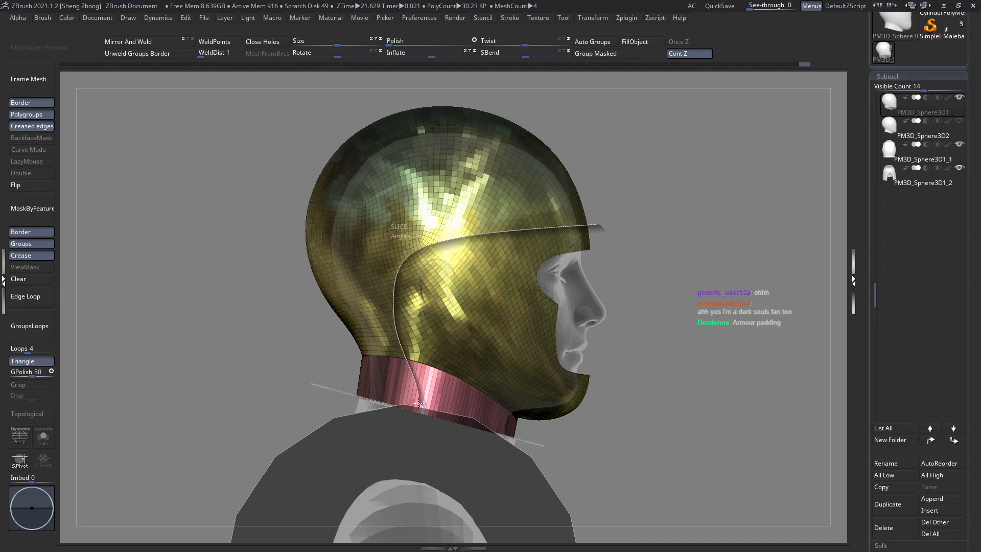
pyautogui.keyDown('ctrl'); pyautogui.keyDown('shift'); pyautogui.moveTo(422, 531); pyautogui.dragTo(422, 533); pyautogui.keyUp('shift'); pyautogui.keyUp('ctrl')
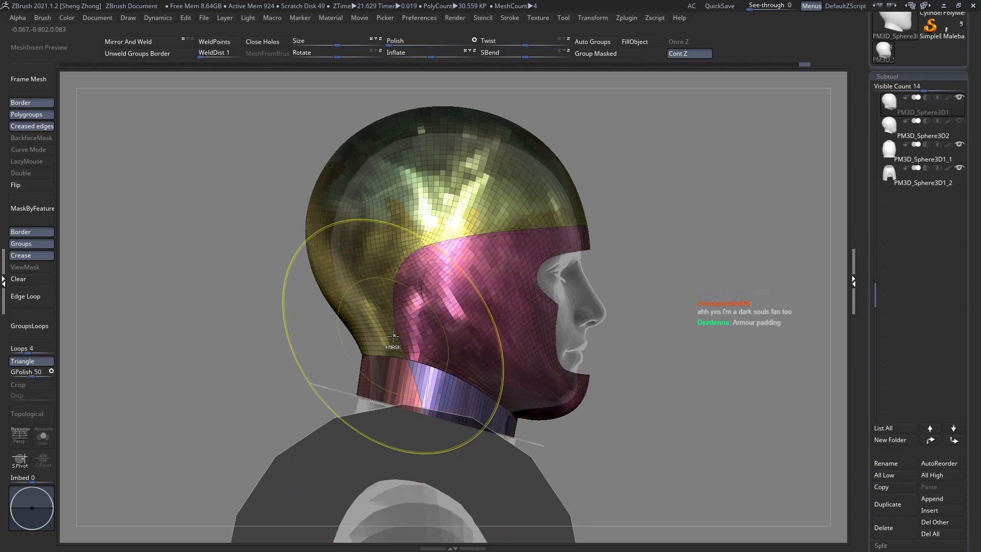
pyautogui.keyDown('ctrl'); pyautogui.moveTo(394, 335); pyautogui.dragTo(434, 426, button='right'); pyautogui.keyUp('ctrl')
pyautogui.hotkey('ctrl', 'z')
# Slice the helmet along a curve sloping back from the forehead, rounding behind the ear and running down through the neck piece
pyautogui.moveTo(663, 195)
pyautogui.keyDown('ctrl'); pyautogui.keyDown('shift'); pyautogui.mouseDown()
pyautogui.moveTo(412, 239)
pyautogui.moveTo(393, 288)
pyautogui.mouseUp(); pyautogui.keyUp('shift'); pyautogui.keyUp('ctrl')
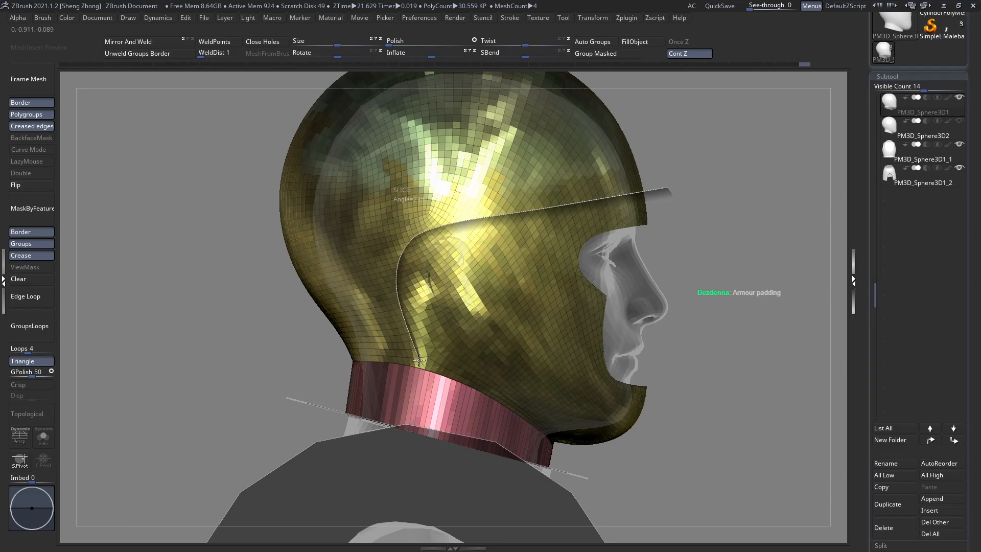
pyautogui.keyDown('ctrl'); pyautogui.keyDown('shift'); pyautogui.moveTo(417, 363); pyautogui.dragTo(424, 405); pyautogui.keyUp('shift'); pyautogui.keyUp('ctrl')
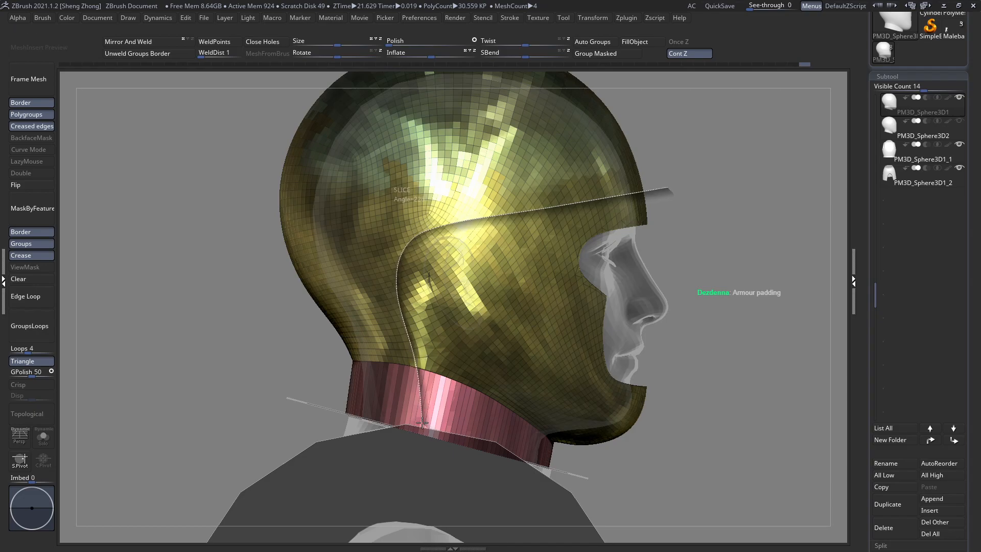
pyautogui.keyDown('ctrl'); pyautogui.keyDown('shift'); pyautogui.moveTo(423, 486); pyautogui.dragTo(423, 487); pyautogui.keyUp('shift'); pyautogui.keyUp('ctrl')
pyautogui.keyDown('ctrl'); pyautogui.moveTo(510, 397); pyautogui.dragTo(513, 358, button='right'); pyautogui.keyUp('ctrl')
pyautogui.keyDown('ctrl'); pyautogui.moveTo(514, 358); pyautogui.dragTo(479, 336, button='right'); pyautogui.keyUp('ctrl')
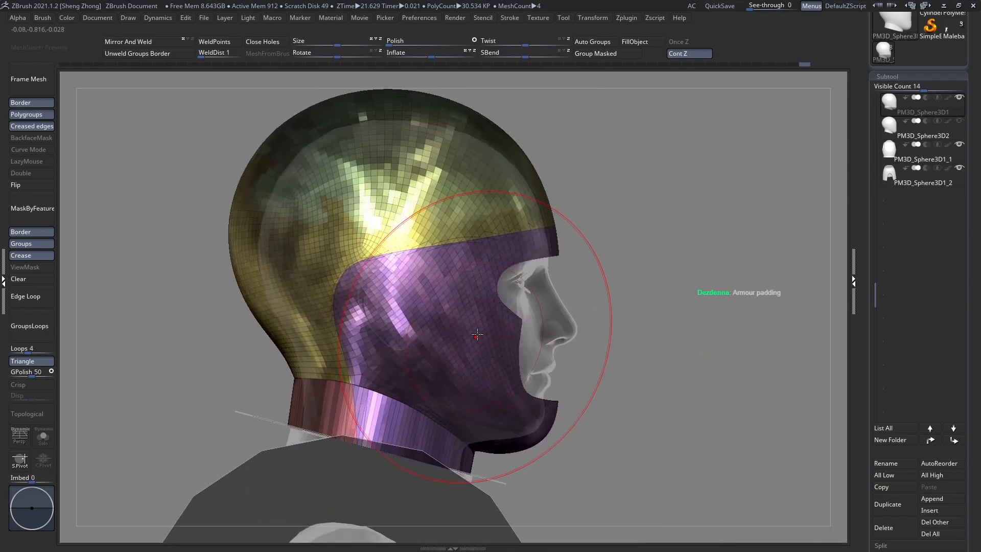
pyautogui.moveTo(557, 338)
pyautogui.mouseDown(button='right')
pyautogui.moveTo(471, 329)
pyautogui.moveTo(546, 338)
pyautogui.mouseUp(button='right')
pyautogui.moveTo(462, 409)
pyautogui.keyDown('alt'); pyautogui.mouseDown(button='right')
pyautogui.moveTo(475, 368)
pyautogui.moveTo(389, 379)
pyautogui.moveTo(456, 396)
pyautogui.moveTo(474, 348)
pyautogui.mouseUp(button='right'); pyautogui.keyUp('alt')
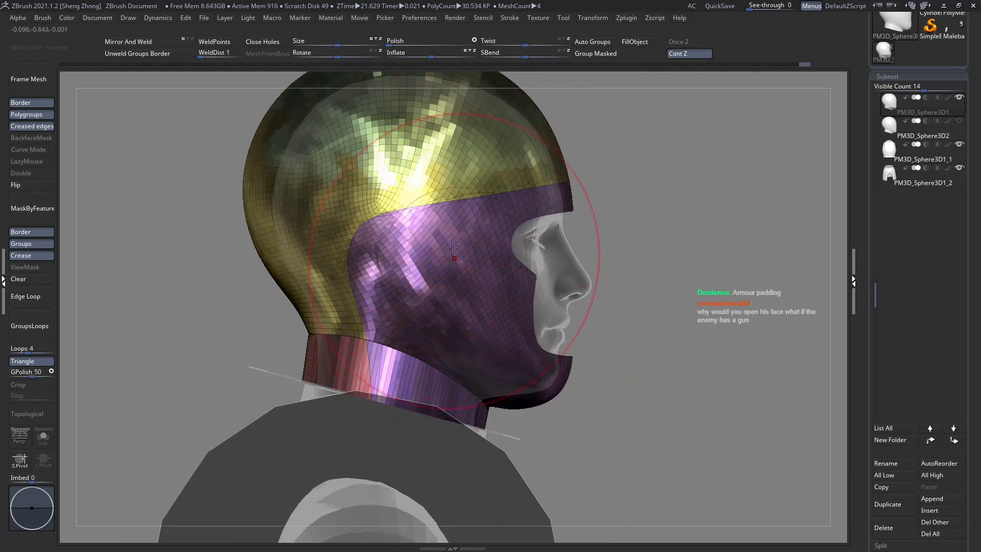
pyautogui.moveTo(534, 378); pyautogui.dragTo(455, 404, button='right')
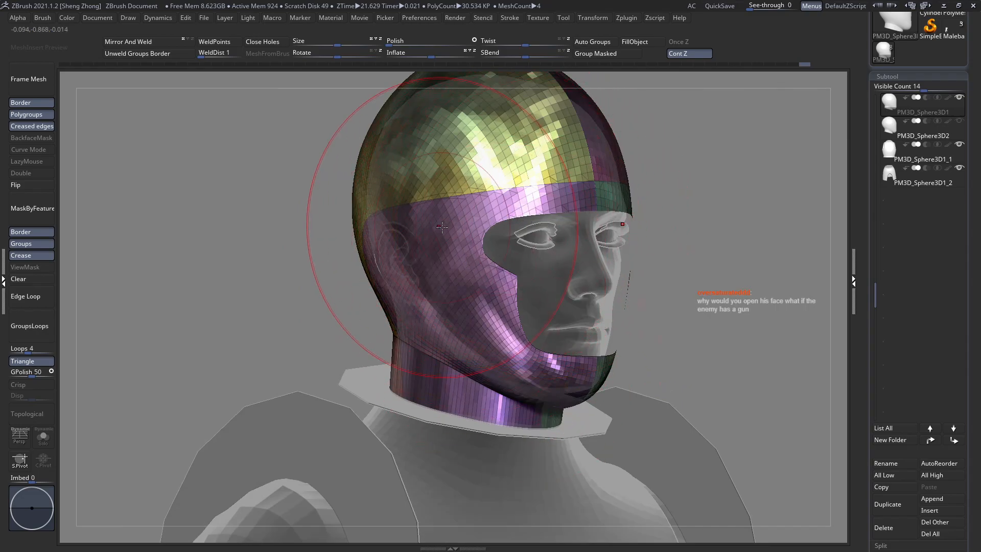
pyautogui.keyDown('shift'); pyautogui.moveTo(469, 224); pyautogui.dragTo(482, 223, button='right'); pyautogui.keyUp('shift')
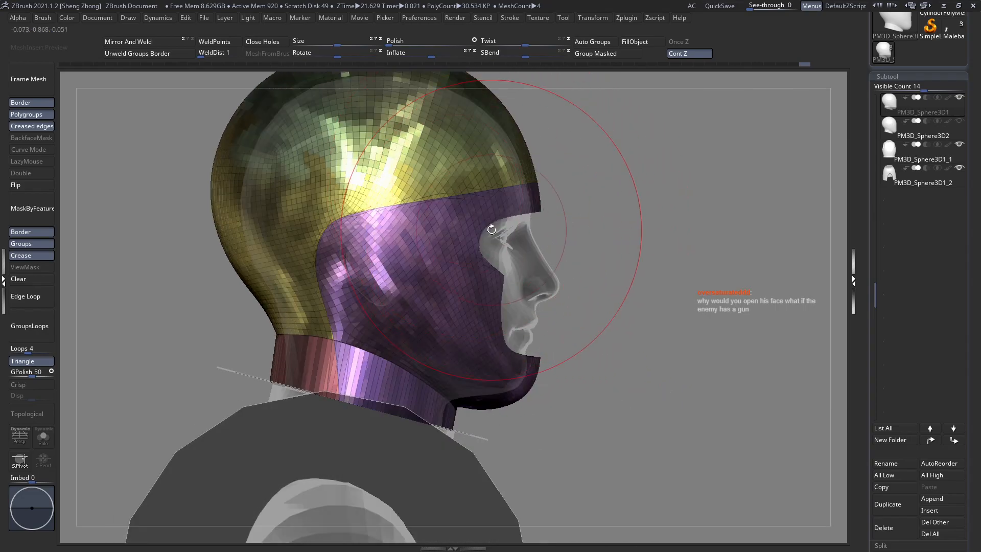
# Slice a second curve inside the first, from the opening's brow edge around the ear and through the neck, forming a band
pyautogui.keyDown('ctrl'); pyautogui.moveTo(407, 293); pyautogui.dragTo(503, 263, button='right'); pyautogui.keyUp('ctrl')
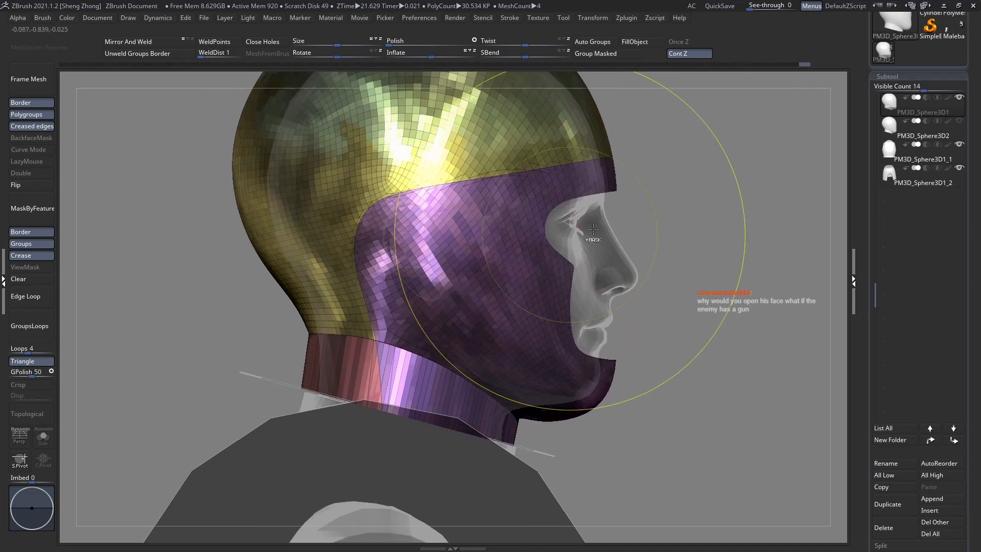
pyautogui.keyDown('ctrl'); pyautogui.keyDown('shift'); pyautogui.moveTo(641, 187); pyautogui.dragTo(513, 205); pyautogui.keyUp('shift'); pyautogui.keyUp('ctrl')
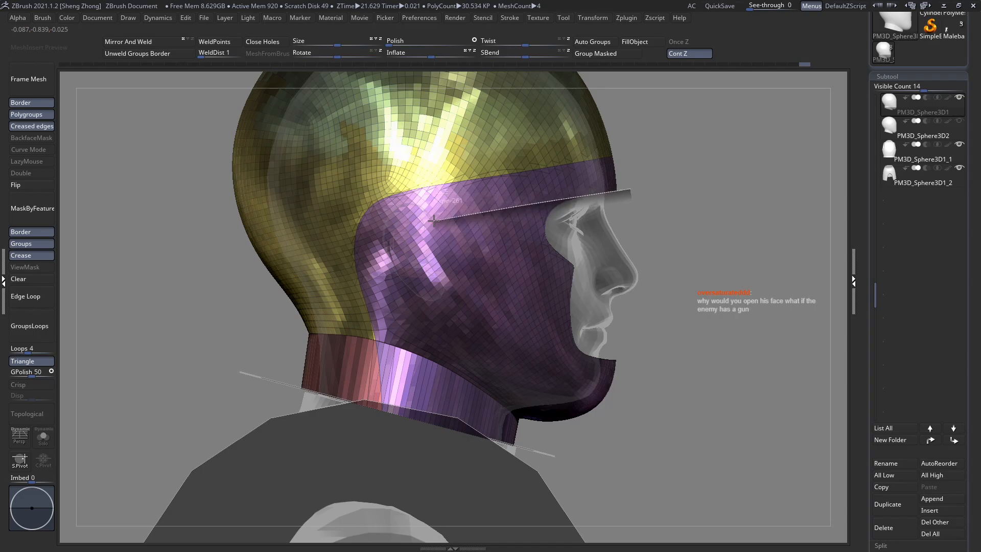
pyautogui.moveTo(432, 220)
pyautogui.keyDown('ctrl'); pyautogui.keyDown('shift'); pyautogui.mouseDown()
pyautogui.moveTo(451, 212)
pyautogui.moveTo(429, 149)
pyautogui.moveTo(426, 204)
pyautogui.moveTo(407, 173)
pyautogui.moveTo(420, 217)
pyautogui.moveTo(443, 221)
pyautogui.mouseUp(); pyautogui.keyUp('shift'); pyautogui.keyUp('ctrl')
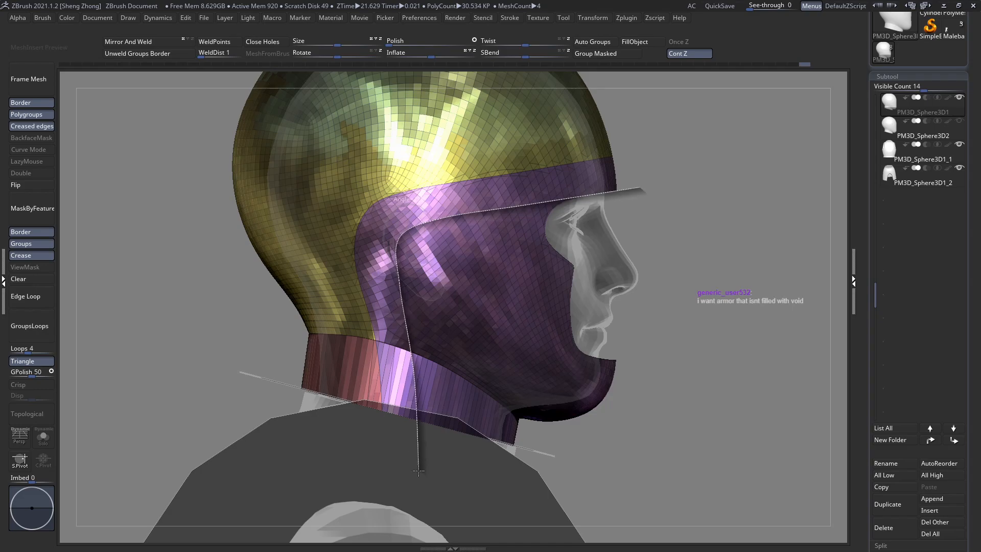
pyautogui.keyDown('ctrl'); pyautogui.keyDown('shift'); pyautogui.moveTo(421, 474); pyautogui.dragTo(421, 474); pyautogui.keyUp('shift'); pyautogui.keyUp('ctrl')
pyautogui.moveTo(416, 423); pyautogui.dragTo(430, 370)
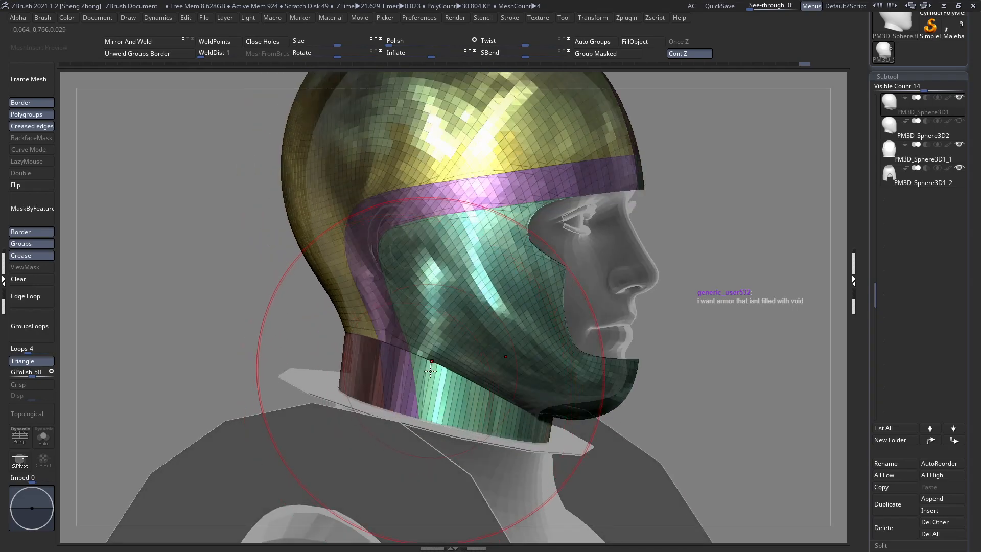
# Duplicate the sliced helmet subtool and make the copy active
pyautogui.moveTo(431, 371); pyautogui.dragTo(436, 351, button='right')
pyautogui.keyDown('ctrl'); pyautogui.moveTo(501, 348); pyautogui.dragTo(450, 378, button='right'); pyautogui.keyUp('ctrl')
pyautogui.moveTo(449, 378)
pyautogui.keyDown('ctrl'); pyautogui.mouseDown(button='right')
pyautogui.moveTo(445, 422)
pyautogui.moveTo(445, 332)
pyautogui.mouseUp(button='right'); pyautogui.keyUp('ctrl')
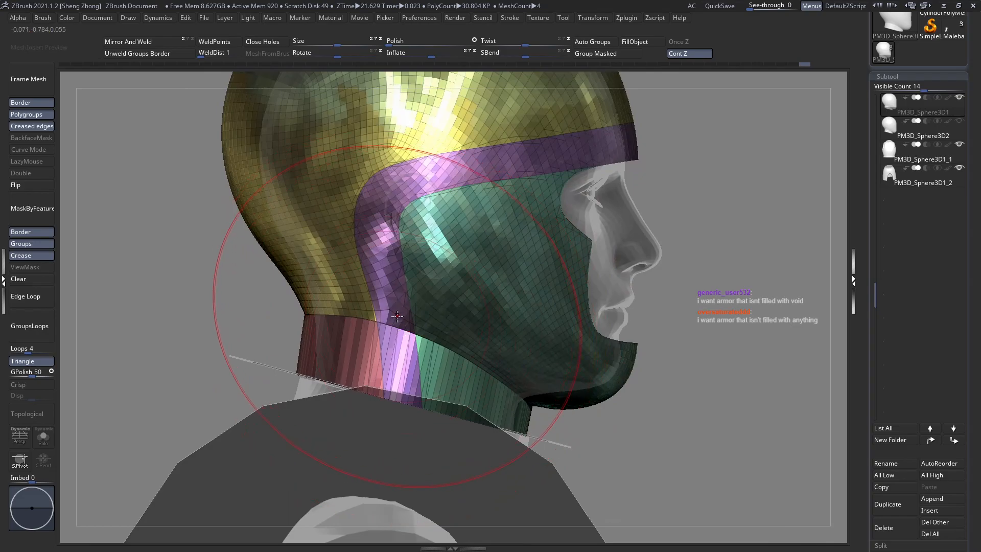
pyautogui.keyDown('alt'); pyautogui.moveTo(416, 303); pyautogui.dragTo(429, 319, button='right'); pyautogui.keyUp('alt')
pyautogui.moveTo(392, 351)
pyautogui.mouseDown(button='right')
pyautogui.moveTo(427, 346)
pyautogui.moveTo(357, 353)
pyautogui.moveTo(349, 393)
pyautogui.moveTo(371, 387)
pyautogui.mouseUp(button='right')
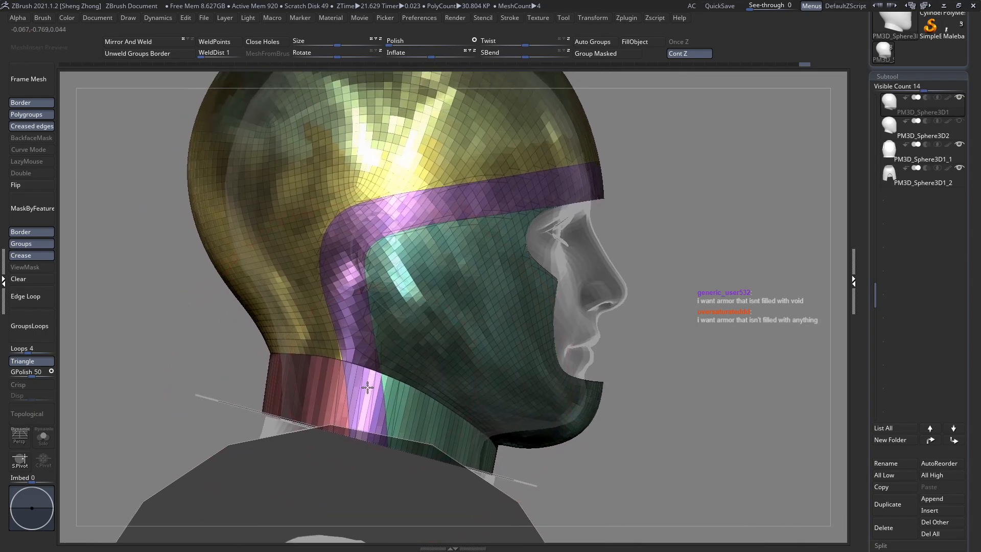
pyautogui.keyDown('alt'); pyautogui.moveTo(434, 344); pyautogui.dragTo(544, 289, button='right'); pyautogui.keyUp('alt')
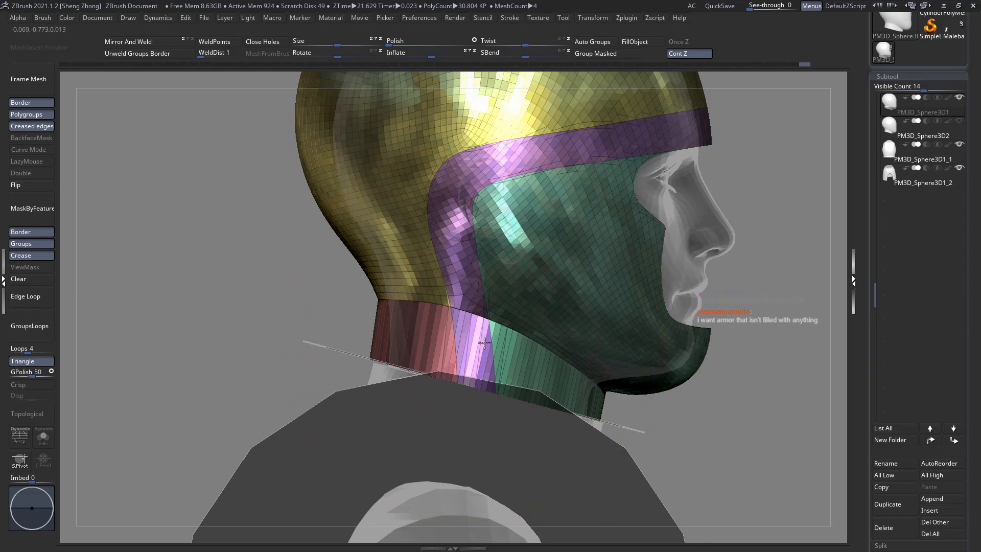
pyautogui.keyDown('alt'); pyautogui.moveTo(486, 341); pyautogui.dragTo(410, 373, button='right'); pyautogui.keyUp('alt')
pyautogui.moveTo(499, 360)
pyautogui.mouseDown(button='right')
pyautogui.moveTo(445, 346)
pyautogui.moveTo(490, 336)
pyautogui.moveTo(499, 358)
pyautogui.mouseUp(button='right')
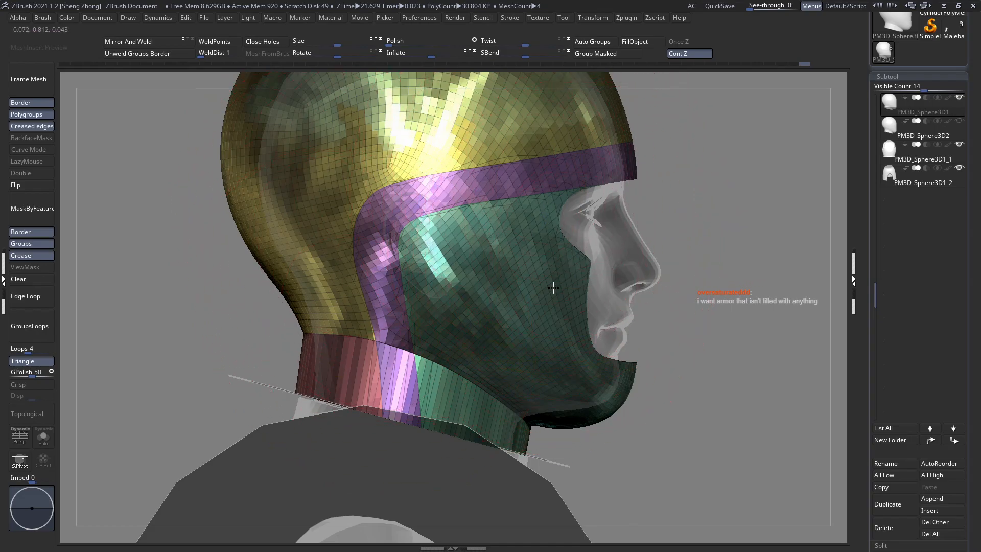
pyautogui.moveTo(565, 268)
pyautogui.mouseDown(button='right')
pyautogui.moveTo(503, 285)
pyautogui.moveTo(540, 288)
pyautogui.moveTo(495, 305)
pyautogui.moveTo(474, 299)
pyautogui.mouseUp(button='right')
pyautogui.keyDown('alt'); pyautogui.click(483, 301); pyautogui.keyUp('alt')
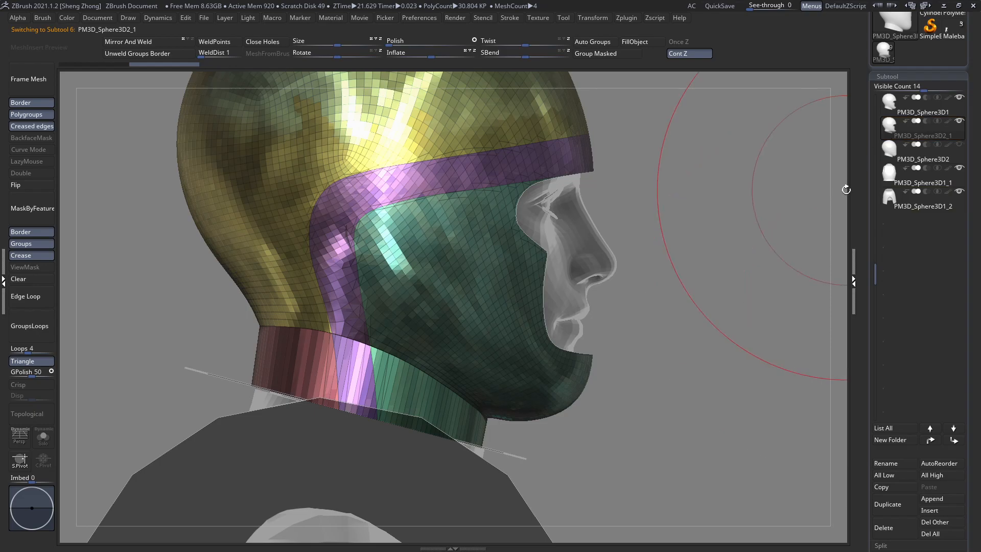
pyautogui.keyDown('alt'); pyautogui.moveTo(716, 247); pyautogui.dragTo(692, 281, button='right'); pyautogui.keyUp('alt')
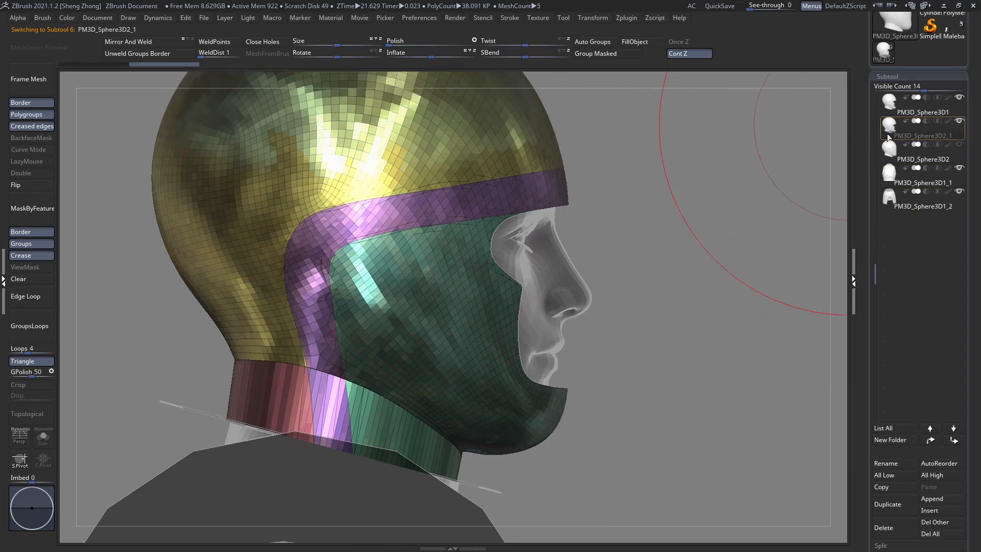
# Try slicing the brow band with a curve arcing from its upper edge down to the eye opening
pyautogui.press('space')
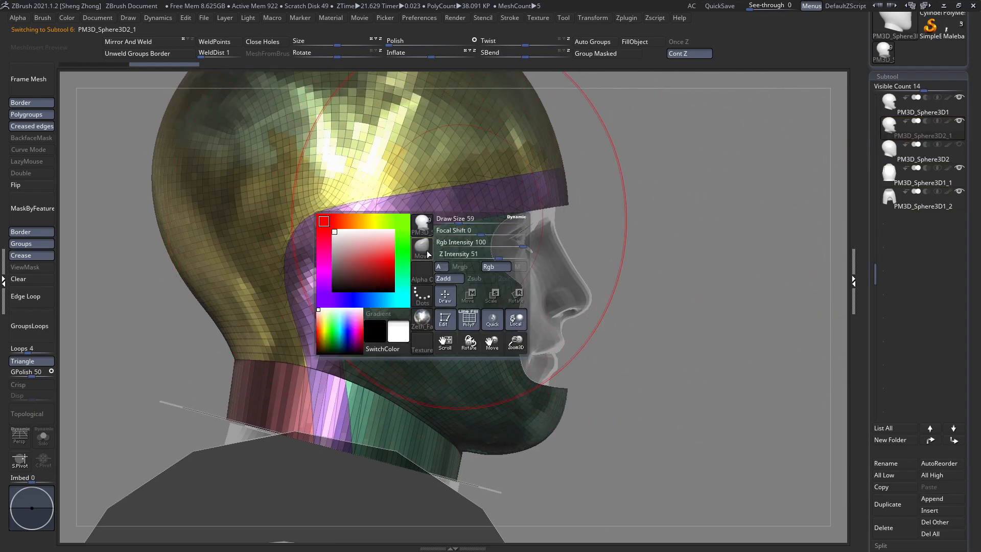
pyautogui.click(427, 252)
pyautogui.press('s')
pyautogui.press('c')
pyautogui.moveTo(477, 173)
pyautogui.keyDown('ctrl'); pyautogui.keyDown('shift'); pyautogui.mouseDown()
pyautogui.moveTo(486, 223)
pyautogui.moveTo(498, 233)
pyautogui.moveTo(527, 209)
pyautogui.moveTo(496, 248)
pyautogui.mouseUp(); pyautogui.keyUp('shift'); pyautogui.keyUp('ctrl')
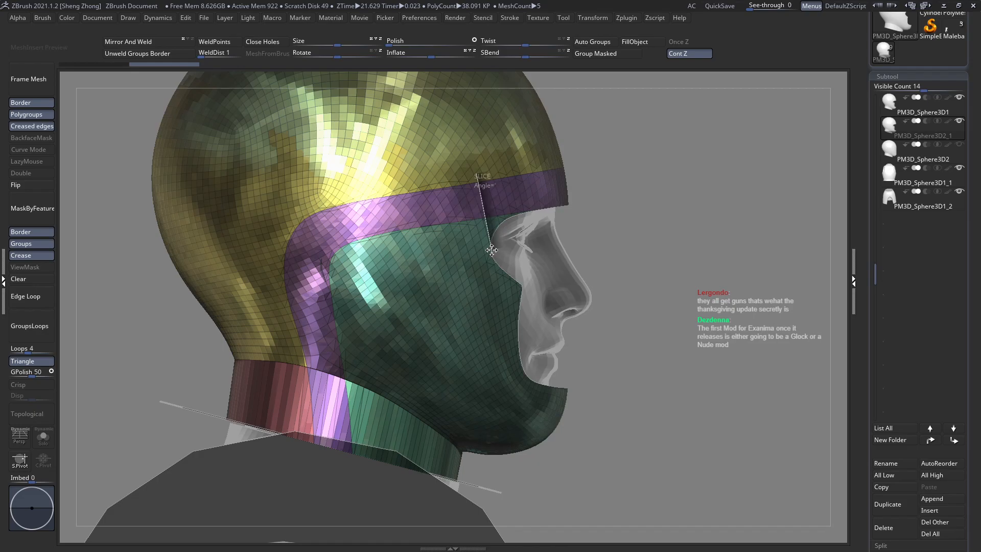
pyautogui.keyDown('ctrl'); pyautogui.keyDown('shift'); pyautogui.moveTo(492, 250); pyautogui.dragTo(434, 197); pyautogui.keyUp('shift'); pyautogui.keyUp('ctrl')
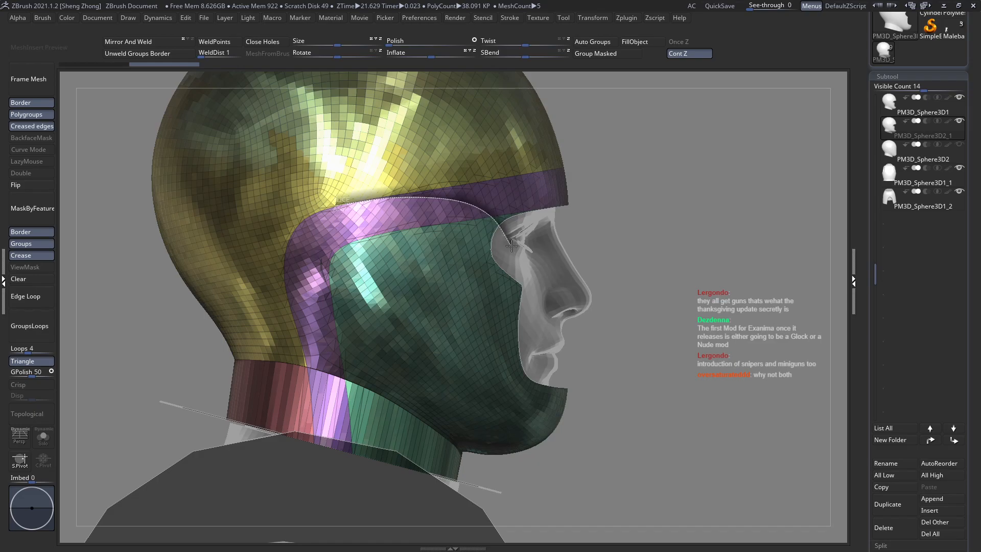
pyautogui.moveTo(520, 254)
pyautogui.keyDown('ctrl'); pyautogui.keyDown('shift'); pyautogui.mouseDown()
pyautogui.moveTo(542, 247)
pyautogui.moveTo(551, 259)
pyautogui.moveTo(506, 271)
pyautogui.moveTo(535, 249)
pyautogui.moveTo(524, 256)
pyautogui.mouseUp(); pyautogui.keyUp('shift'); pyautogui.keyUp('ctrl')
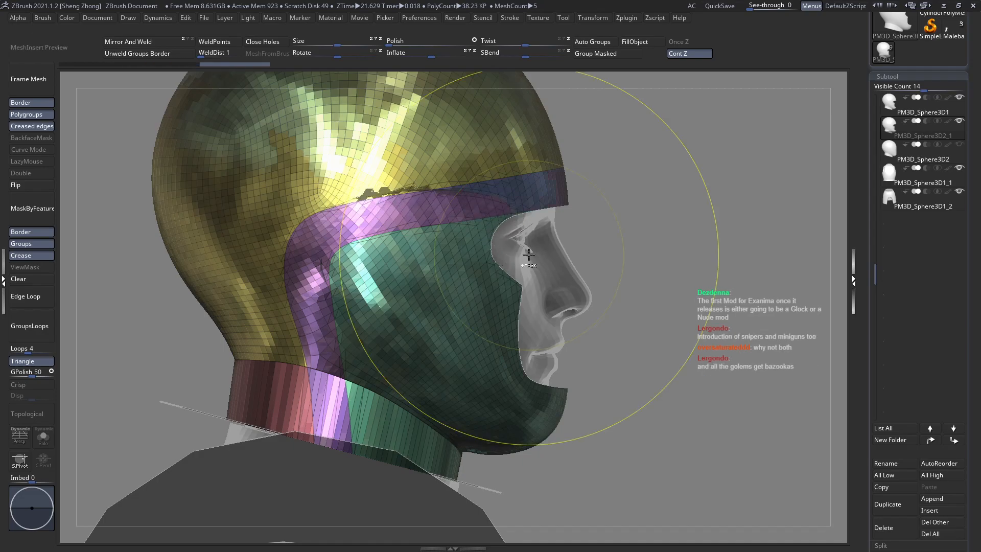
# Try slicing the brow band at the temple with a straight cut and a rounded curve, and undo both cuts
pyautogui.keyDown('ctrl'); pyautogui.keyDown('shift'); pyautogui.moveTo(492, 182); pyautogui.dragTo(518, 253); pyautogui.keyUp('shift'); pyautogui.keyUp('ctrl')
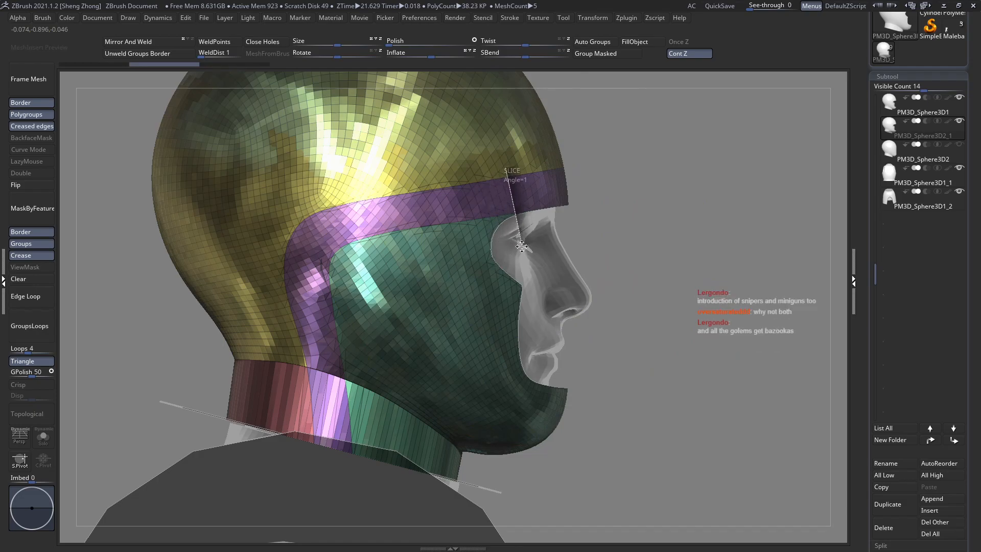
pyautogui.keyDown('ctrl'); pyautogui.keyDown('shift'); pyautogui.moveTo(521, 249); pyautogui.dragTo(521, 249); pyautogui.keyUp('shift'); pyautogui.keyUp('ctrl')
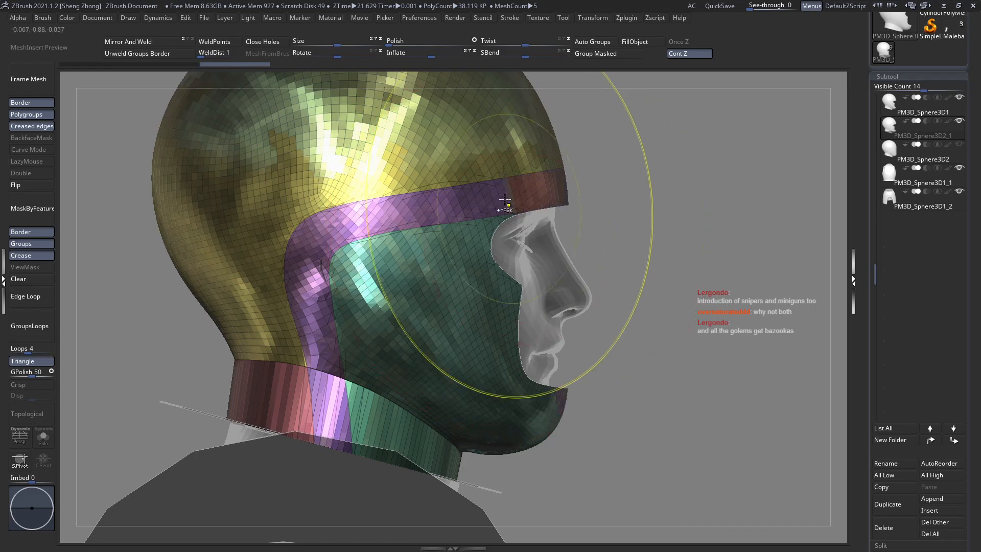
pyautogui.keyDown('ctrl'); pyautogui.moveTo(506, 208); pyautogui.dragTo(443, 210, button='right'); pyautogui.keyUp('ctrl')
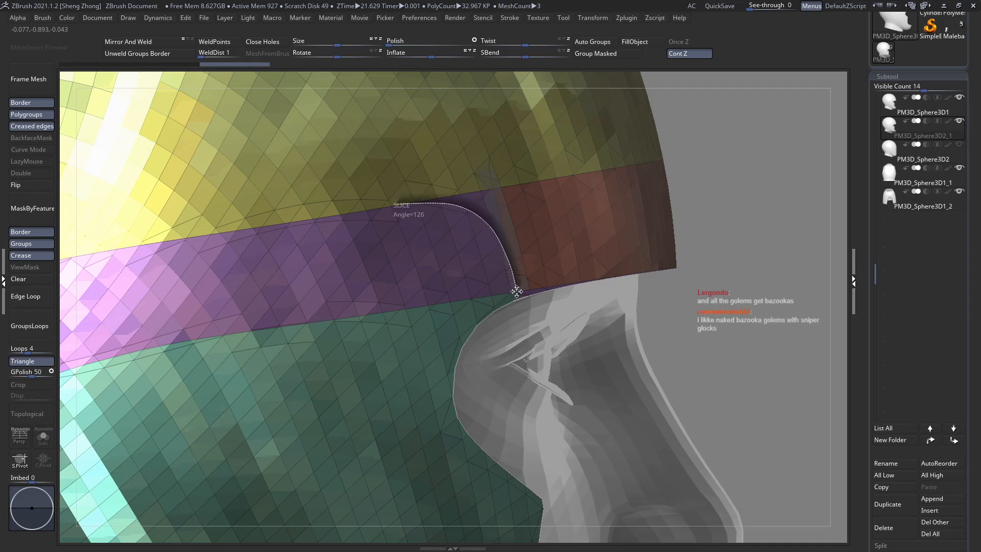
pyautogui.keyDown('ctrl'); pyautogui.keyDown('shift'); pyautogui.moveTo(515, 290); pyautogui.dragTo(516, 289); pyautogui.keyUp('shift'); pyautogui.keyUp('ctrl')
pyautogui.keyDown('ctrl'); pyautogui.moveTo(528, 296); pyautogui.dragTo(524, 168, button='right'); pyautogui.keyUp('ctrl')
pyautogui.keyDown('ctrl'); pyautogui.moveTo(517, 269); pyautogui.dragTo(715, 414, button='right'); pyautogui.keyUp('ctrl')
pyautogui.hotkey('ctrl', 'z')
pyautogui.keyDown('ctrl'); pyautogui.moveTo(357, 206); pyautogui.dragTo(460, 252, button='right'); pyautogui.keyUp('ctrl')
pyautogui.hotkey('ctrl', 'z')
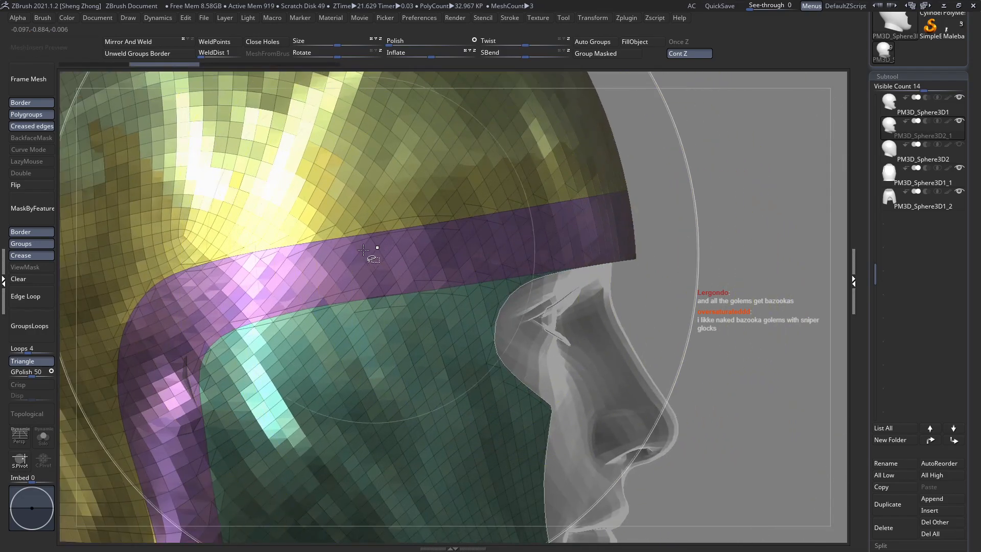
# Try slicing a long shallow curve along the brow band's upper edge down to the eye, and undo it
pyautogui.keyDown('ctrl'); pyautogui.keyDown('shift'); pyautogui.moveTo(307, 245); pyautogui.dragTo(448, 241); pyautogui.keyUp('shift'); pyautogui.keyUp('ctrl')
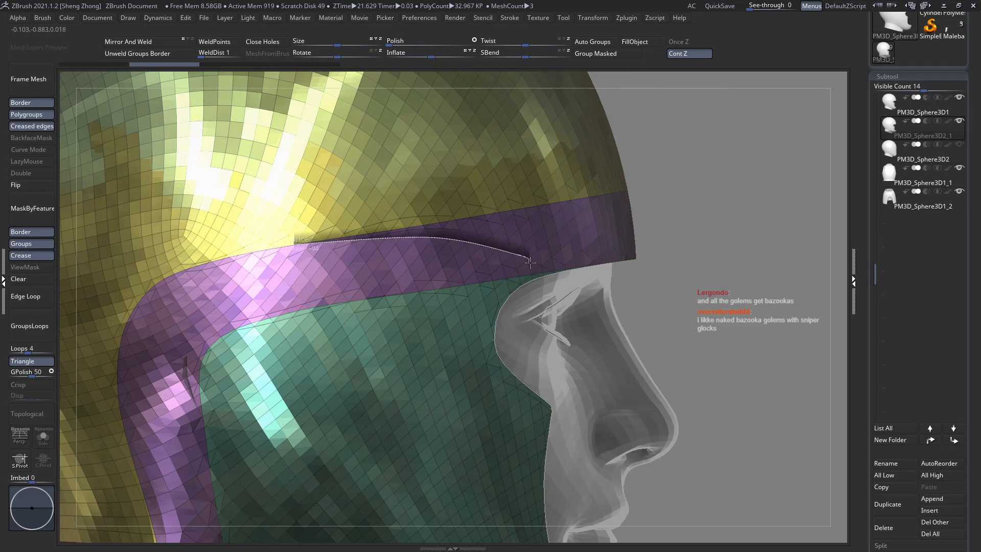
pyautogui.keyDown('ctrl'); pyautogui.keyDown('shift'); pyautogui.moveTo(561, 297); pyautogui.dragTo(747, 403); pyautogui.keyUp('shift'); pyautogui.keyUp('ctrl')
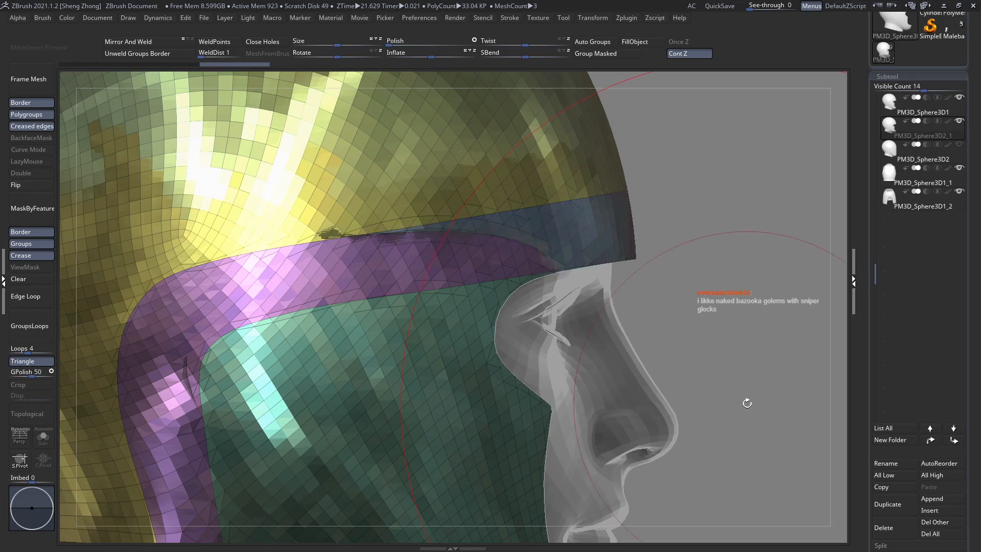
pyautogui.keyDown('ctrl'); pyautogui.moveTo(603, 296); pyautogui.dragTo(517, 281, button='right'); pyautogui.keyUp('ctrl')
pyautogui.keyDown('ctrl'); pyautogui.moveTo(415, 256); pyautogui.dragTo(353, 302, button='right'); pyautogui.keyUp('ctrl')
pyautogui.hotkey('ctrl', 'z')
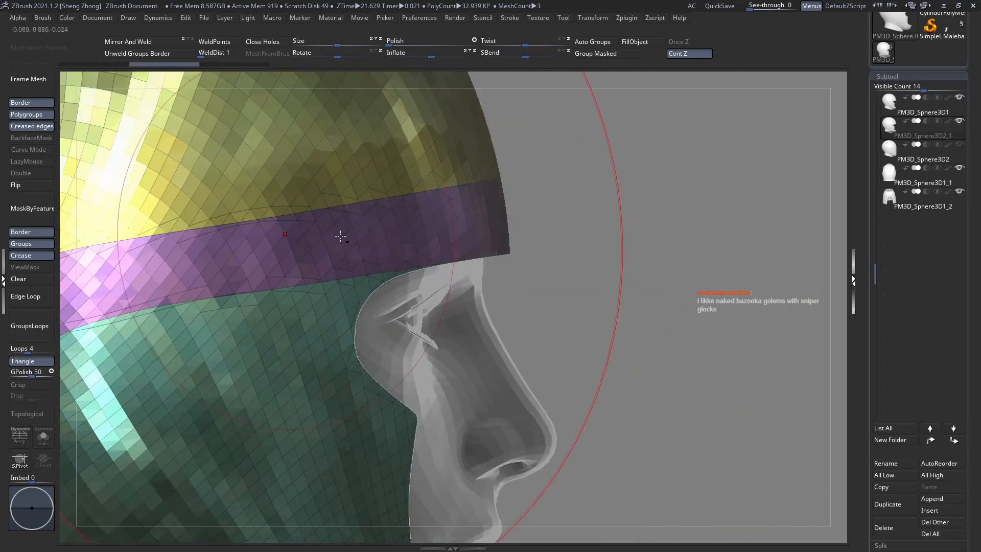
# Slice the brow band's front end with a curve angling down over the cap and rounding at the temple into the eye opening
pyautogui.keyDown('alt'); pyautogui.moveTo(273, 223); pyautogui.dragTo(347, 222, button='right'); pyautogui.keyUp('alt')
pyautogui.keyDown('ctrl'); pyautogui.keyDown('shift'); pyautogui.moveTo(305, 203); pyautogui.dragTo(358, 206); pyautogui.keyUp('shift'); pyautogui.keyUp('ctrl')
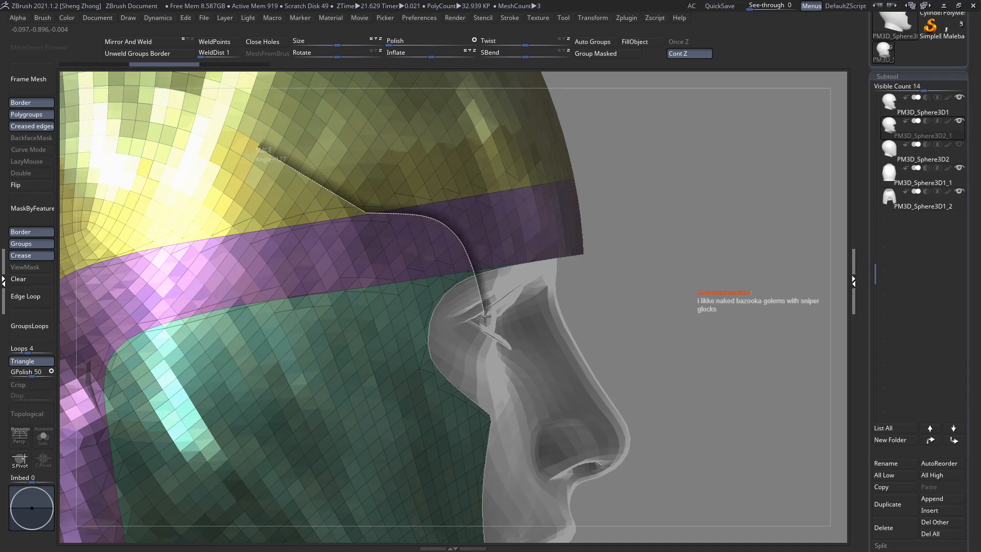
pyautogui.keyDown('ctrl'); pyautogui.keyDown('shift'); pyautogui.moveTo(485, 333); pyautogui.dragTo(489, 332); pyautogui.keyUp('shift'); pyautogui.keyUp('ctrl')
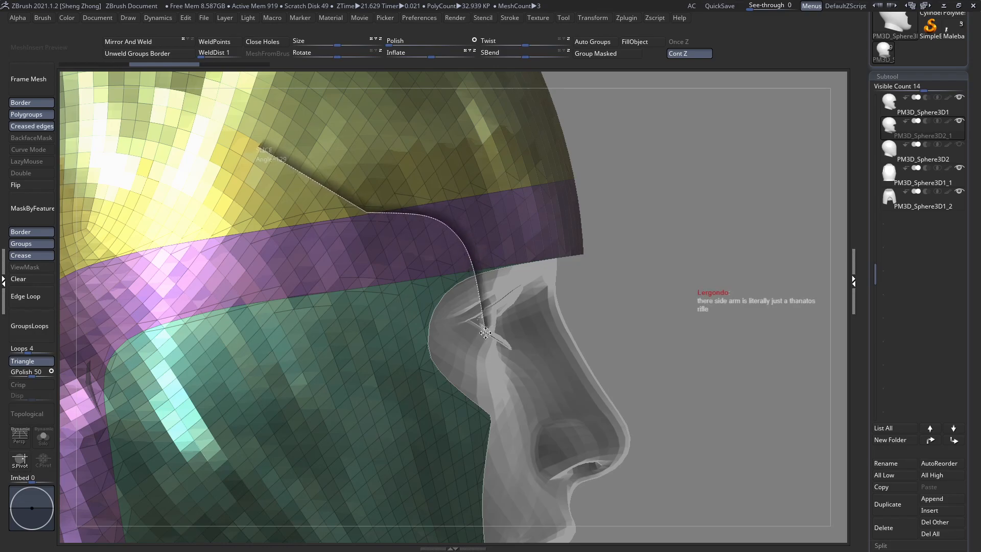
pyautogui.keyDown('ctrl'); pyautogui.keyDown('shift'); pyautogui.moveTo(485, 332); pyautogui.dragTo(744, 429); pyautogui.keyUp('shift'); pyautogui.keyUp('ctrl')
pyautogui.moveTo(594, 363)
pyautogui.keyDown('ctrl'); pyautogui.mouseDown(button='right')
pyautogui.moveTo(373, 302)
pyautogui.moveTo(398, 295)
pyautogui.moveTo(408, 344)
pyautogui.moveTo(366, 332)
pyautogui.moveTo(413, 351)
pyautogui.mouseUp(button='right'); pyautogui.keyUp('ctrl')
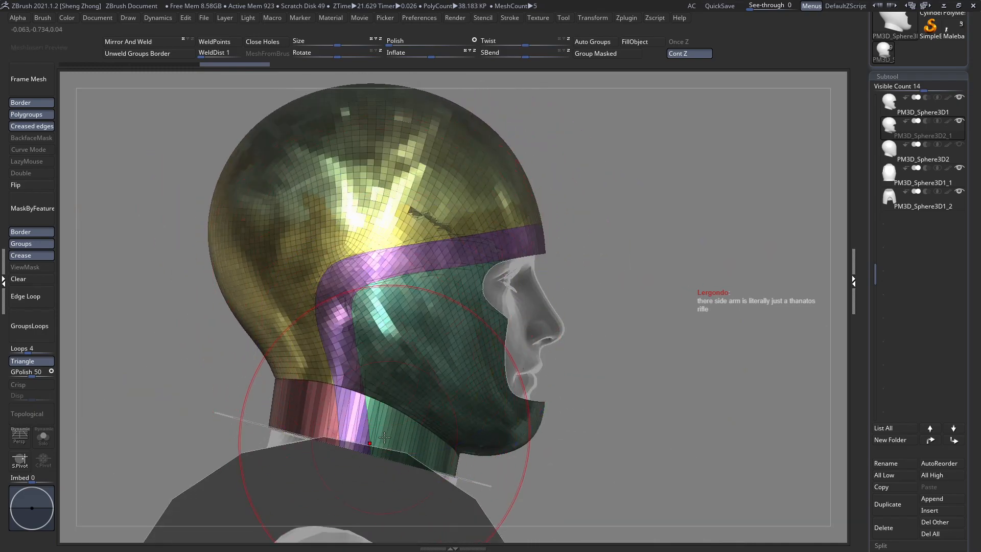
# Hide the helmet's cap and forehead section, keeping the cheek plate, its rounded band and the neck piece shown
pyautogui.moveTo(384, 438); pyautogui.dragTo(286, 215, button='right')
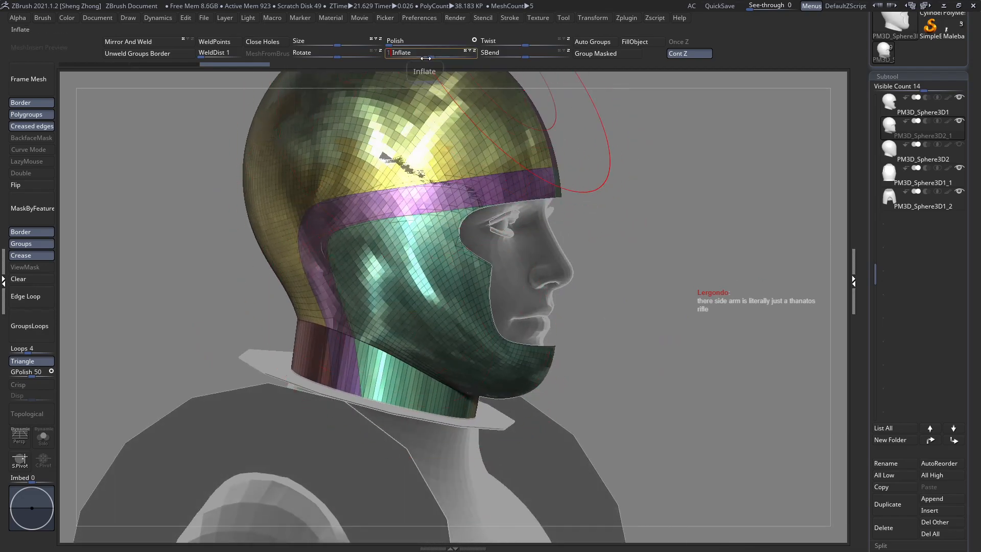
pyautogui.press('Return')
pyautogui.moveTo(422, 148); pyautogui.dragTo(593, 220, button='right')
pyautogui.keyDown('ctrl'); pyautogui.keyDown('shift'); pyautogui.click(348, 377); pyautogui.keyUp('shift'); pyautogui.keyUp('ctrl')
pyautogui.hotkey('ctrl', 'z')
pyautogui.keyDown('ctrl'); pyautogui.keyDown('shift'); pyautogui.click(510, 212); pyautogui.keyUp('shift'); pyautogui.keyUp('ctrl')
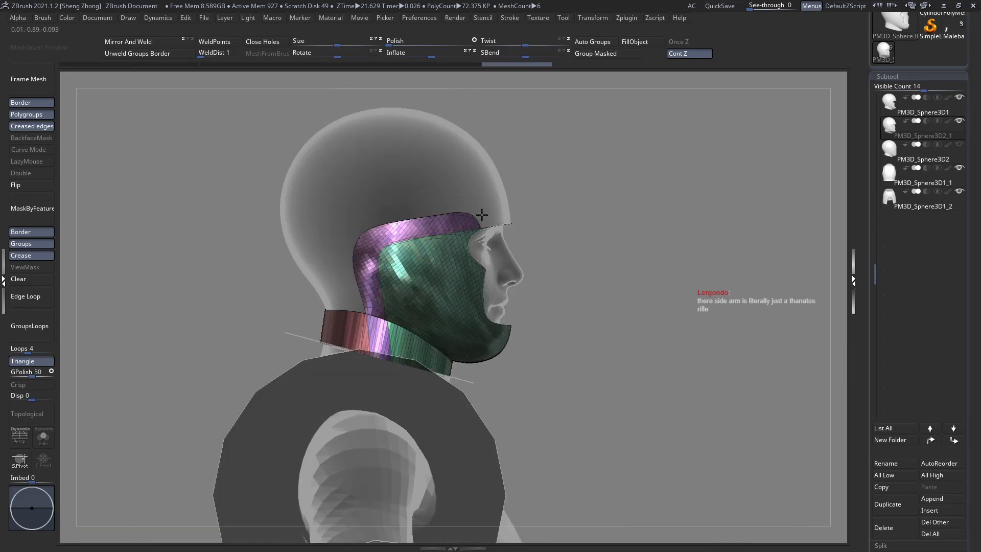
# Hide the rear section of the neck band on the figure's right side and delete the hidden geometry
pyautogui.keyDown('ctrl'); pyautogui.moveTo(347, 286); pyautogui.dragTo(346, 352, button='right'); pyautogui.keyUp('ctrl')
pyautogui.keyDown('ctrl'); pyautogui.keyDown('shift'); pyautogui.click(346, 353); pyautogui.keyUp('shift'); pyautogui.keyUp('ctrl')
pyautogui.hotkey('ctrl', 'd')
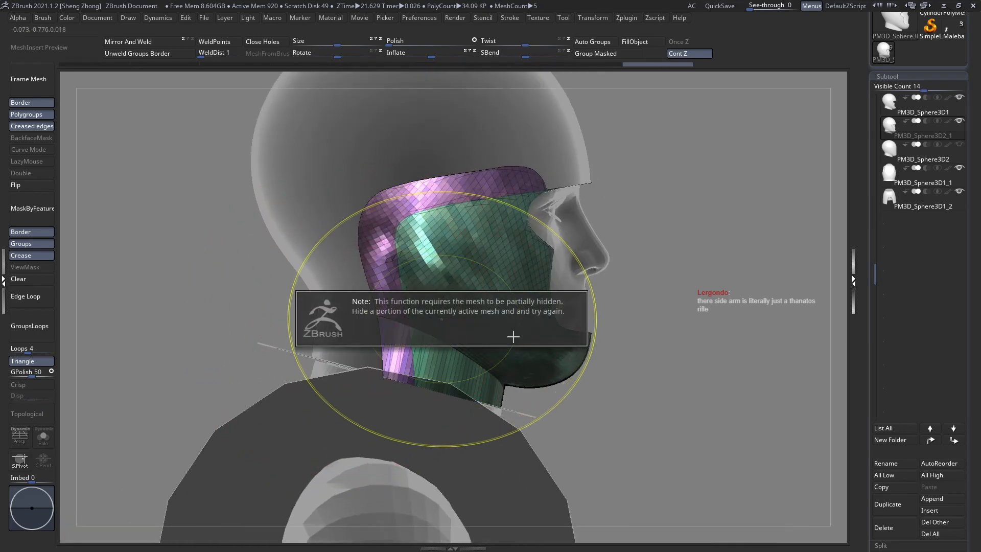
pyautogui.keyDown('shift'); pyautogui.moveTo(512, 341); pyautogui.dragTo(521, 307, button='right'); pyautogui.keyUp('shift')
pyautogui.keyDown('ctrl'); pyautogui.moveTo(416, 184); pyautogui.dragTo(412, 255, button='right'); pyautogui.keyUp('ctrl')
pyautogui.keyDown('alt'); pyautogui.moveTo(411, 256); pyautogui.dragTo(336, 168, button='right'); pyautogui.keyUp('alt')
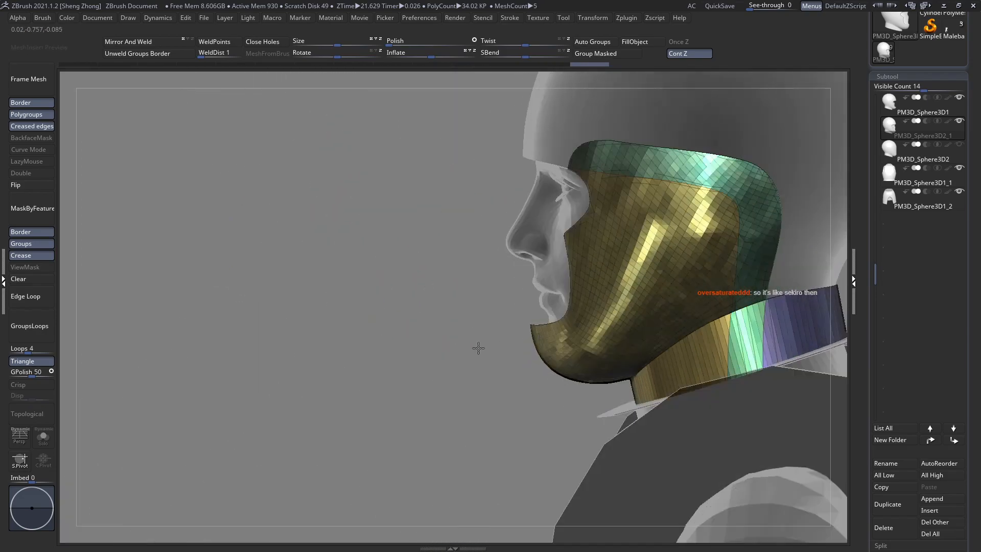
pyautogui.moveTo(478, 348); pyautogui.dragTo(610, 351)
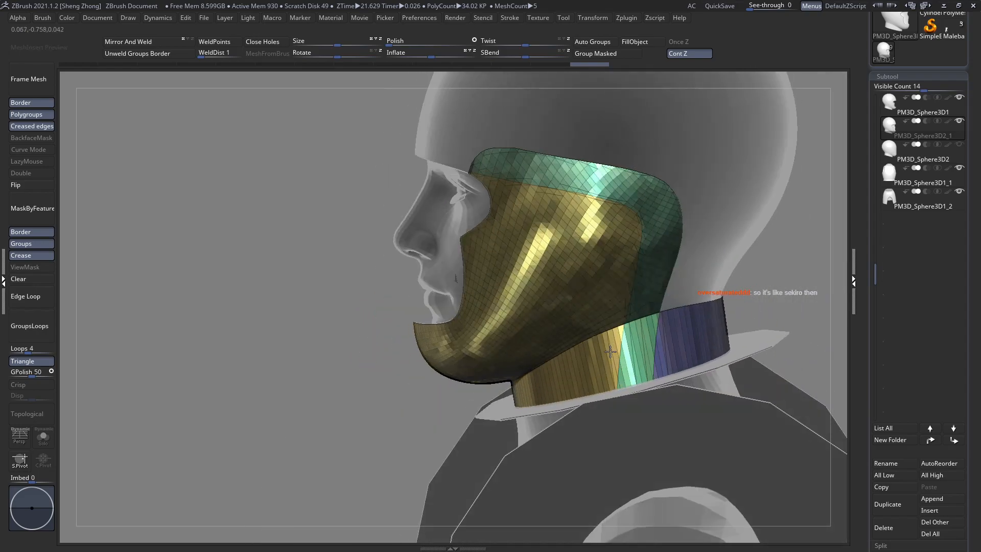
pyautogui.moveTo(610, 352)
pyautogui.mouseDown(button='right')
pyautogui.moveTo(572, 341)
pyautogui.moveTo(577, 332)
pyautogui.moveTo(696, 322)
pyautogui.moveTo(509, 350)
pyautogui.moveTo(670, 324)
pyautogui.mouseUp(button='right')
pyautogui.moveTo(460, 276); pyautogui.dragTo(447, 280, button='right')
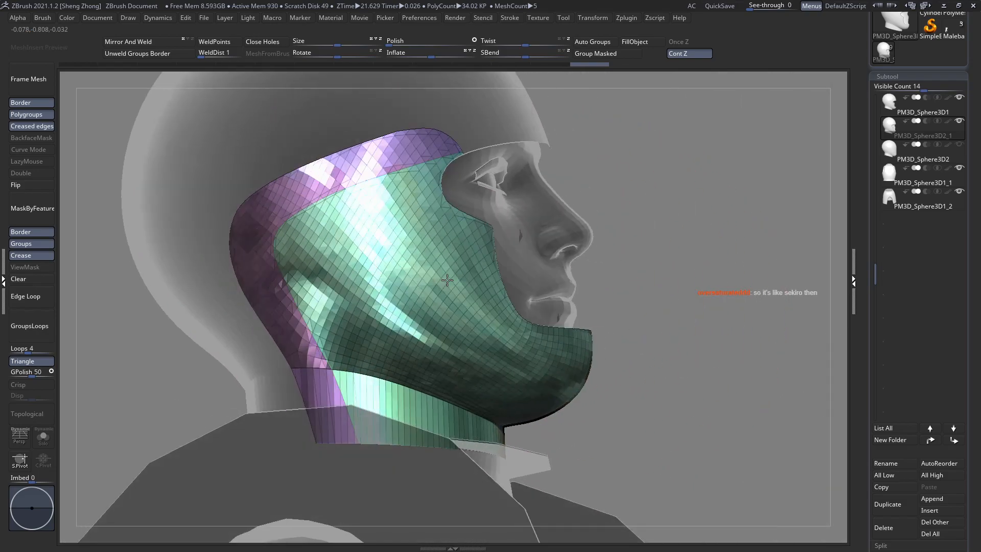
# Isolate the cheek plate with its rounded band and merge both into a single polygroup
pyautogui.moveTo(504, 372)
pyautogui.mouseDown(button='right')
pyautogui.moveTo(405, 428)
pyautogui.moveTo(330, 376)
pyautogui.moveTo(657, 394)
pyautogui.moveTo(622, 277)
pyautogui.mouseUp(button='right')
pyautogui.click(623, 58)
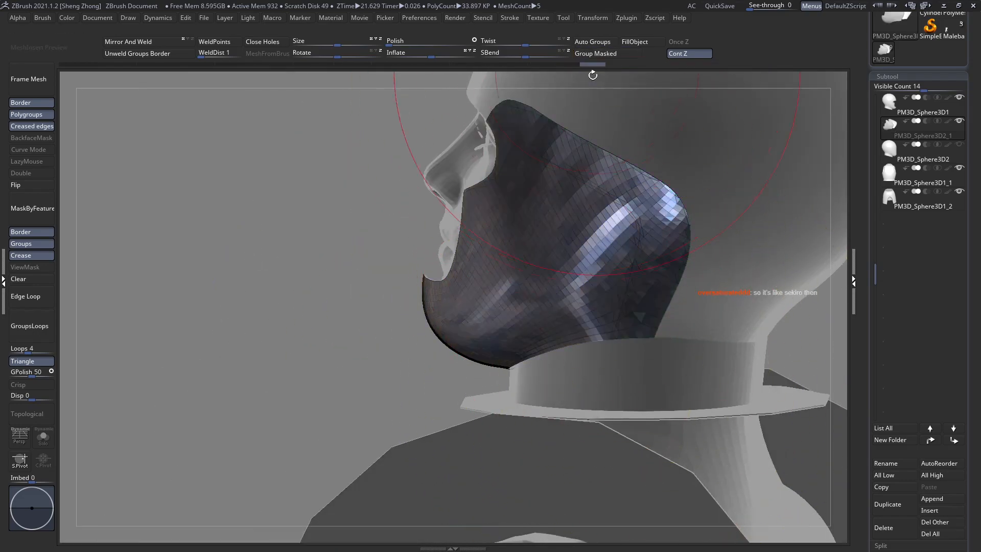
pyautogui.moveTo(285, 153); pyautogui.dragTo(452, 214, button='right')
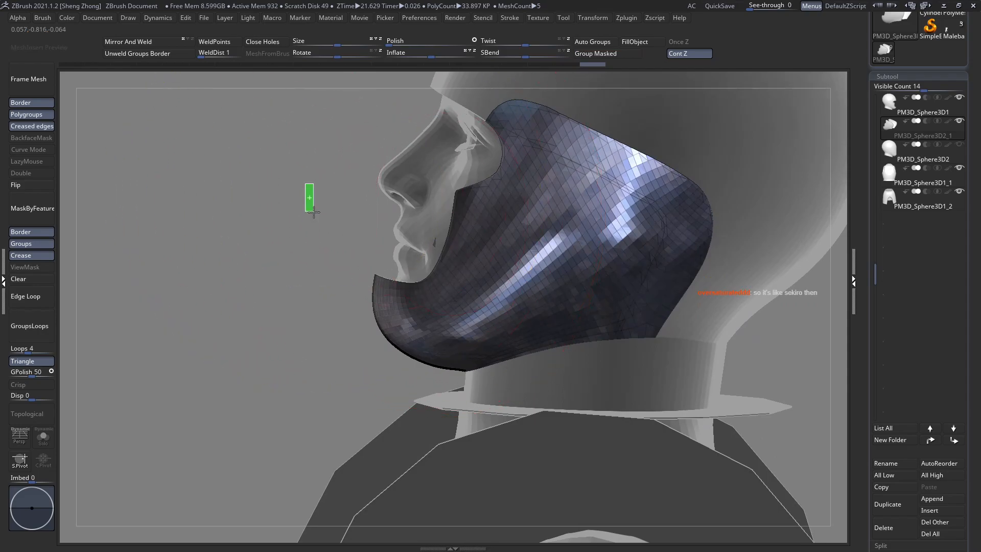
# Isolate the neck band, hide its remaining rear section, and merge the front sections into one polygroup
pyautogui.keyDown('ctrl'); pyautogui.keyDown('shift'); pyautogui.click(308, 197); pyautogui.keyUp('shift'); pyautogui.keyUp('ctrl')
pyautogui.moveTo(620, 241); pyautogui.dragTo(620, 164, button='right')
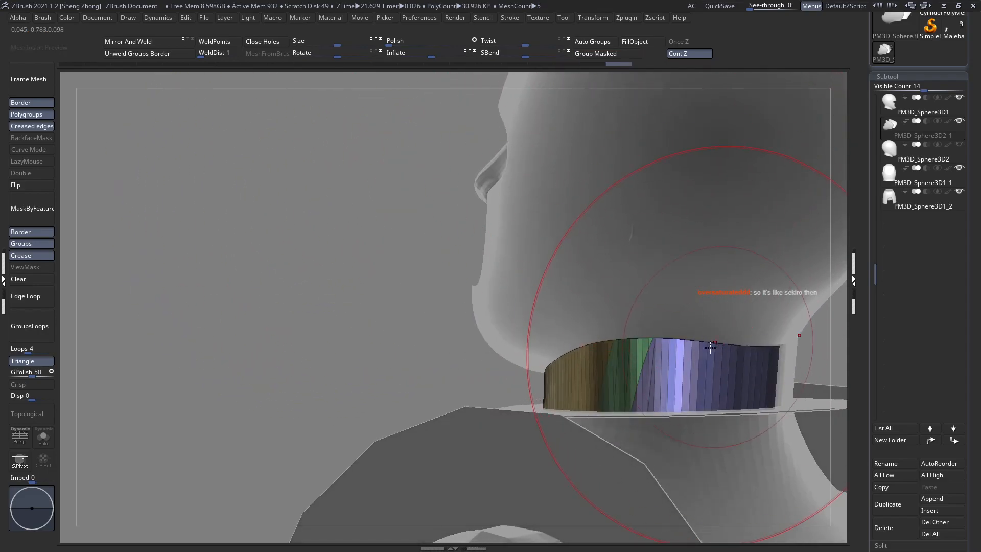
pyautogui.moveTo(799, 336); pyautogui.dragTo(752, 353, button='right')
pyautogui.keyDown('ctrl'); pyautogui.keyDown('shift'); pyautogui.click(758, 387); pyautogui.keyUp('shift'); pyautogui.keyUp('ctrl')
pyautogui.keyDown('alt'); pyautogui.moveTo(660, 342); pyautogui.dragTo(475, 307, button='right'); pyautogui.keyUp('alt')
pyautogui.moveTo(474, 302); pyautogui.dragTo(588, 231, button='right')
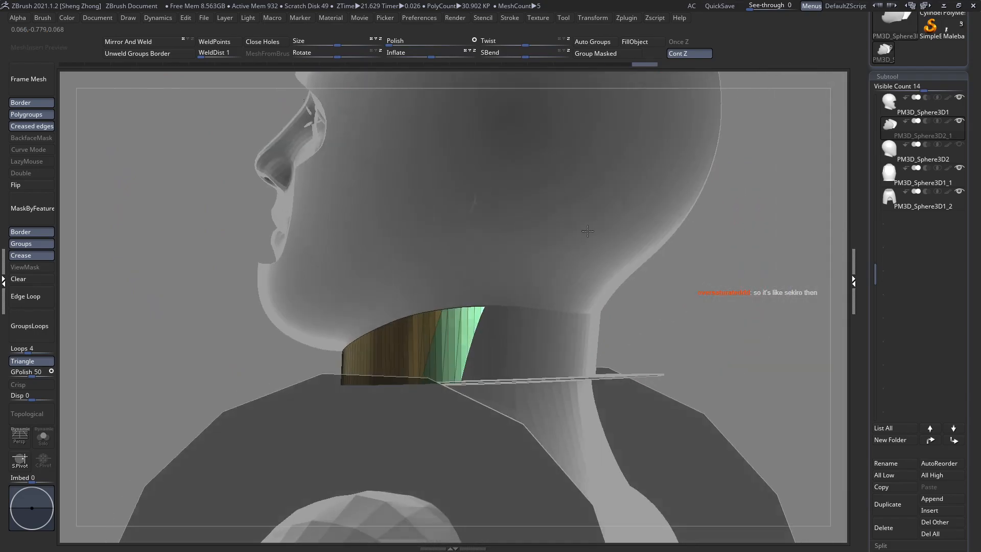
pyautogui.click(602, 57)
pyautogui.keyDown('ctrl'); pyautogui.keyDown('shift'); pyautogui.click(755, 243); pyautogui.keyUp('shift'); pyautogui.keyUp('ctrl')
# Hide the leftover neck band piece behind the nape and delete the hidden geometry
pyautogui.moveTo(755, 243); pyautogui.dragTo(460, 296, button='right')
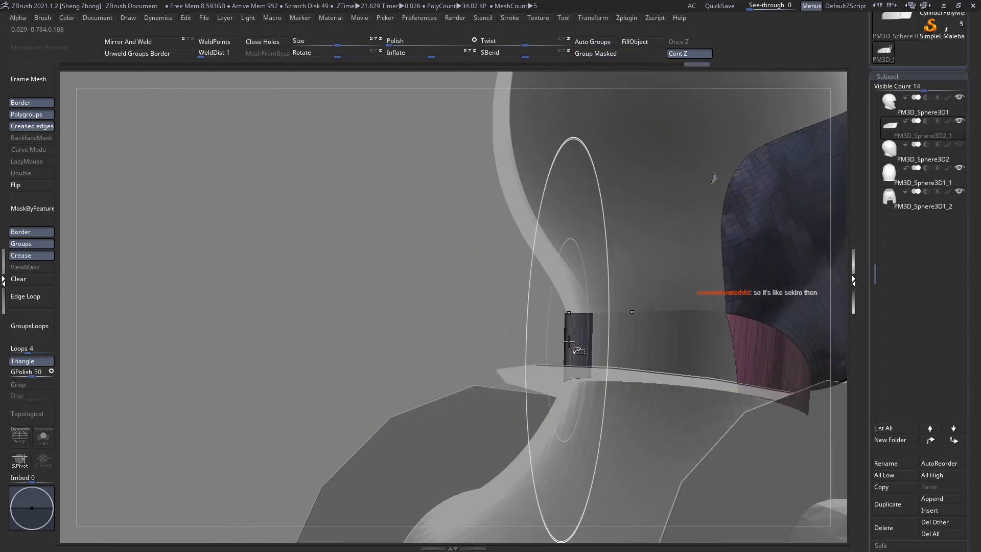
pyautogui.keyDown('ctrl'); pyautogui.keyDown('shift'); pyautogui.click(574, 350); pyautogui.keyUp('shift'); pyautogui.keyUp('ctrl')
pyautogui.press('Delete')
pyautogui.keyDown('ctrl'); pyautogui.moveTo(555, 333); pyautogui.dragTo(774, 337, button='right'); pyautogui.keyUp('ctrl')
pyautogui.keyDown('alt'); pyautogui.moveTo(685, 349); pyautogui.dragTo(394, 327, button='right'); pyautogui.keyUp('alt')
# Compare the chin plate with the head mesh beneath it from the front and side, switching between both subtools
pyautogui.press('space')
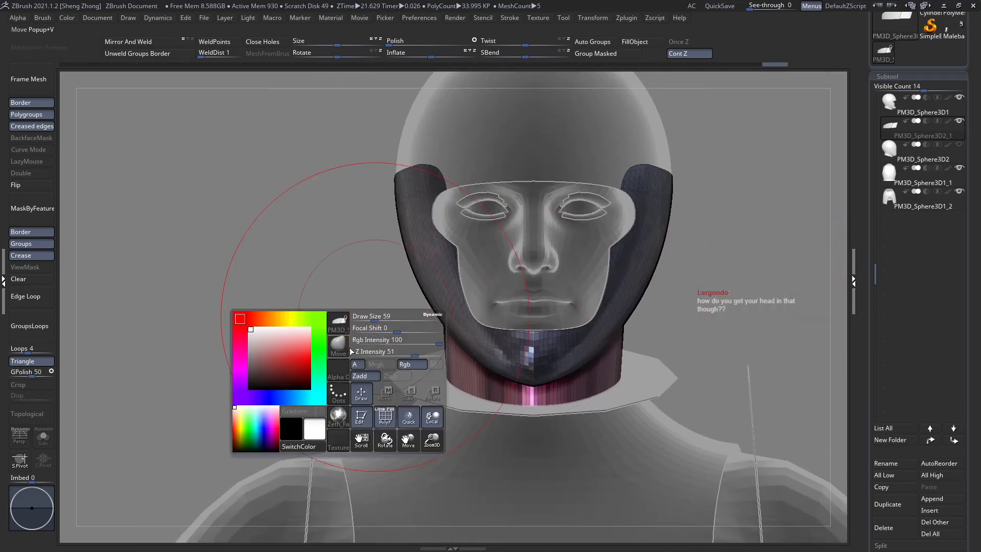
pyautogui.click(337, 320)
pyautogui.click(703, 385)
pyautogui.keyDown('ctrl'); pyautogui.moveTo(598, 352); pyautogui.dragTo(599, 381, button='right'); pyautogui.keyUp('ctrl')
pyautogui.moveTo(599, 381)
pyautogui.mouseDown(button='right')
pyautogui.moveTo(566, 345)
pyautogui.moveTo(567, 358)
pyautogui.moveTo(623, 350)
pyautogui.moveTo(454, 341)
pyautogui.mouseUp(button='right')
pyautogui.keyDown('ctrl'); pyautogui.moveTo(556, 335); pyautogui.dragTo(565, 369, button='right'); pyautogui.keyUp('ctrl')
pyautogui.keyDown('alt'); pyautogui.click(518, 204); pyautogui.keyUp('alt')
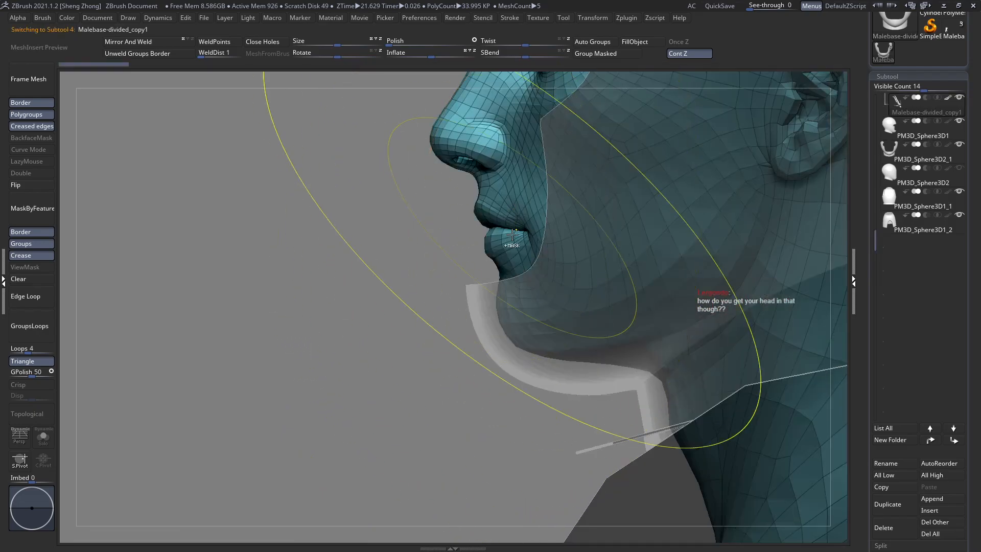
pyautogui.keyDown('alt'); pyautogui.click(527, 373); pyautogui.keyUp('alt')
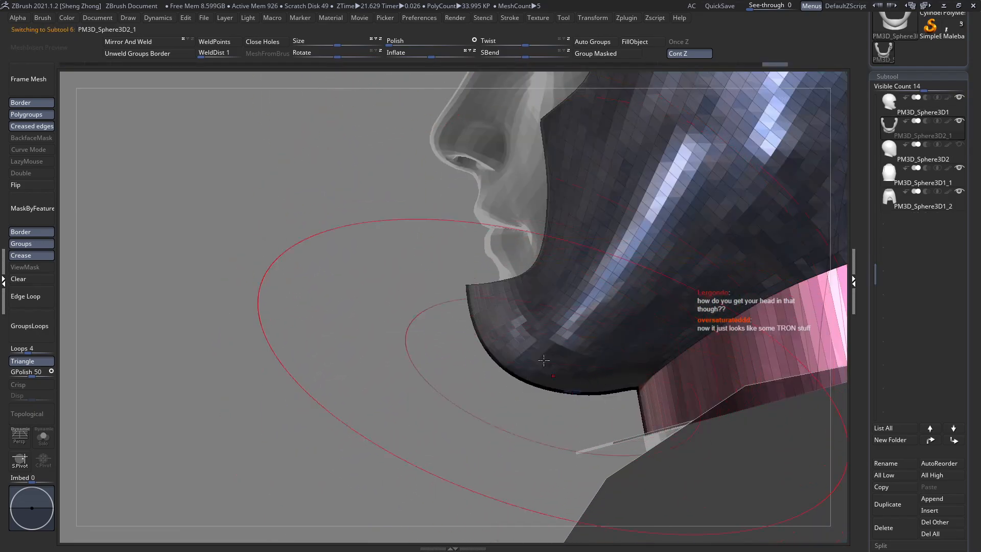
pyautogui.press('f')
pyautogui.keyDown('alt'); pyautogui.click(546, 282); pyautogui.keyUp('alt')
pyautogui.keyDown('ctrl'); pyautogui.moveTo(545, 281); pyautogui.dragTo(587, 384, button='right'); pyautogui.keyUp('ctrl')
pyautogui.keyDown('alt'); pyautogui.click(516, 355); pyautogui.keyUp('alt')
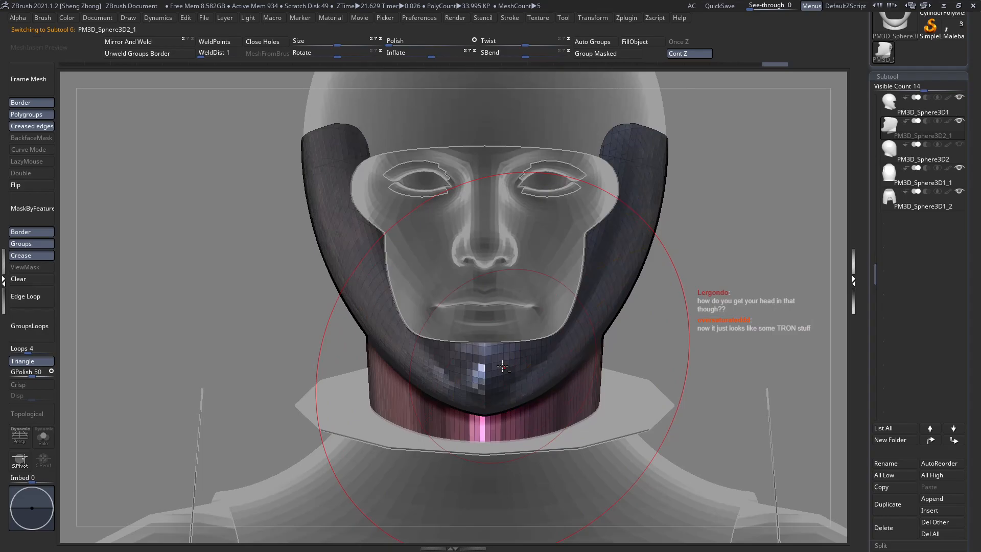
# Isolate and mask the neck band, leaving the cheek and chin plate unmasked
pyautogui.keyDown('shift'); pyautogui.moveTo(503, 365); pyautogui.dragTo(544, 393, button='right'); pyautogui.keyUp('shift')
pyautogui.keyDown('ctrl'); pyautogui.keyDown('shift'); pyautogui.click(544, 394); pyautogui.keyUp('shift'); pyautogui.keyUp('ctrl')
pyautogui.keyDown('ctrl'); pyautogui.keyDown('shift'); pyautogui.click(542, 393); pyautogui.keyUp('shift'); pyautogui.keyUp('ctrl')
pyautogui.keyDown('ctrl'); pyautogui.click(351, 335); pyautogui.keyUp('ctrl')
pyautogui.keyDown('ctrl'); pyautogui.keyDown('shift'); pyautogui.click(354, 333); pyautogui.keyUp('shift'); pyautogui.keyUp('ctrl')
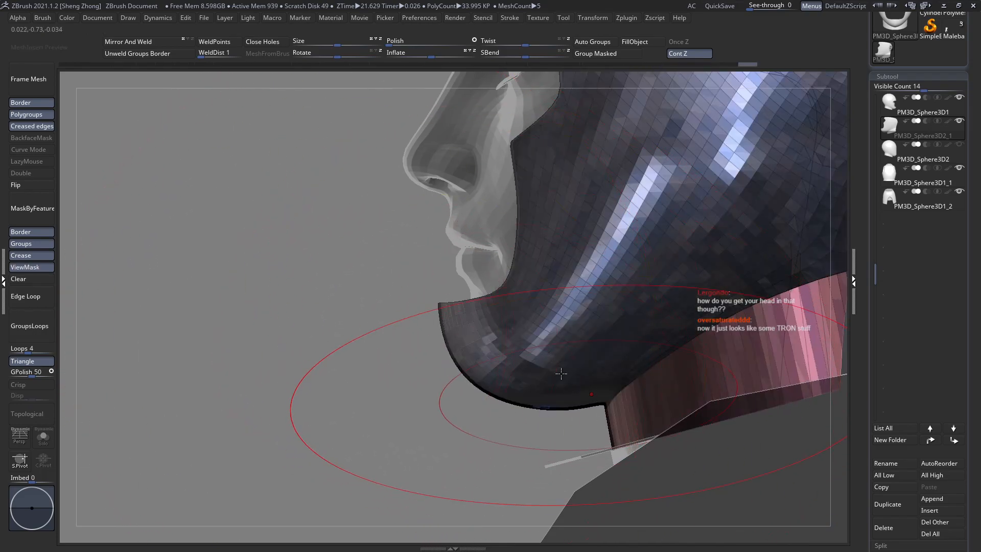
# Adjust the lower edge of the chin plate in front of the neck with the Move brush
pyautogui.keyDown('alt'); pyautogui.moveTo(556, 376); pyautogui.dragTo(523, 349, button='right'); pyautogui.keyUp('alt')
pyautogui.press('space')
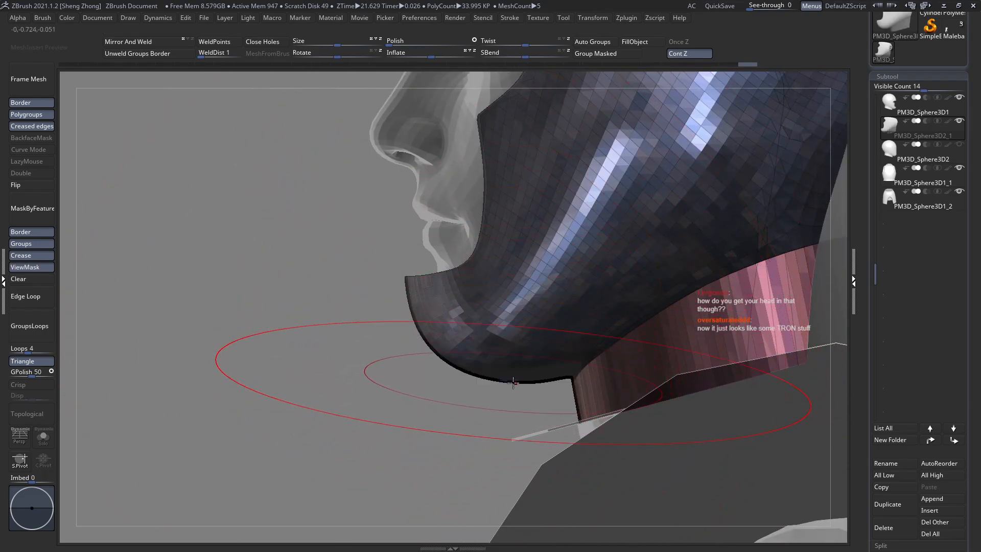
pyautogui.moveTo(514, 383)
pyautogui.mouseDown(button='right')
pyautogui.moveTo(528, 367)
pyautogui.moveTo(505, 394)
pyautogui.moveTo(515, 378)
pyautogui.mouseUp(button='right')
pyautogui.press('space')
pyautogui.moveTo(601, 380); pyautogui.dragTo(585, 379)
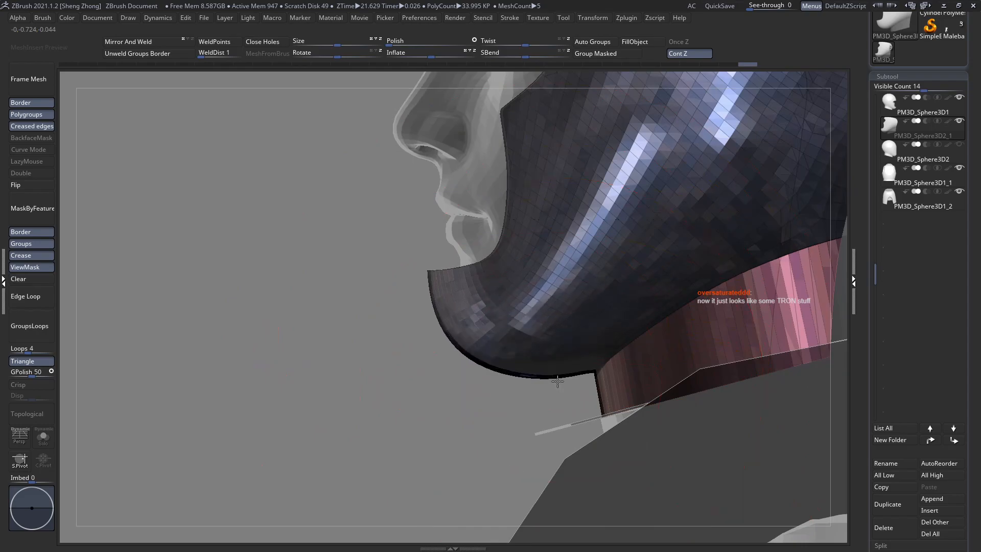
# Switch to the helmet cap subtool and hide its cheek section, keeping the cap, brow band and rear neck shown
pyautogui.moveTo(557, 381)
pyautogui.mouseDown(button='right')
pyautogui.moveTo(526, 383)
pyautogui.moveTo(537, 409)
pyautogui.moveTo(729, 274)
pyautogui.moveTo(639, 280)
pyautogui.moveTo(721, 284)
pyautogui.moveTo(591, 352)
pyautogui.moveTo(660, 407)
pyautogui.moveTo(568, 358)
pyautogui.moveTo(558, 342)
pyautogui.mouseUp(button='right')
pyautogui.keyDown('alt'); pyautogui.click(710, 276); pyautogui.keyUp('alt')
pyautogui.keyDown('ctrl'); pyautogui.keyDown('alt'); pyautogui.keyDown('shift'); pyautogui.click(659, 407); pyautogui.keyUp('shift'); pyautogui.keyUp('alt'); pyautogui.keyUp('ctrl')
pyautogui.keyDown('alt'); pyautogui.moveTo(572, 291); pyautogui.dragTo(518, 288, button='right'); pyautogui.keyUp('alt')
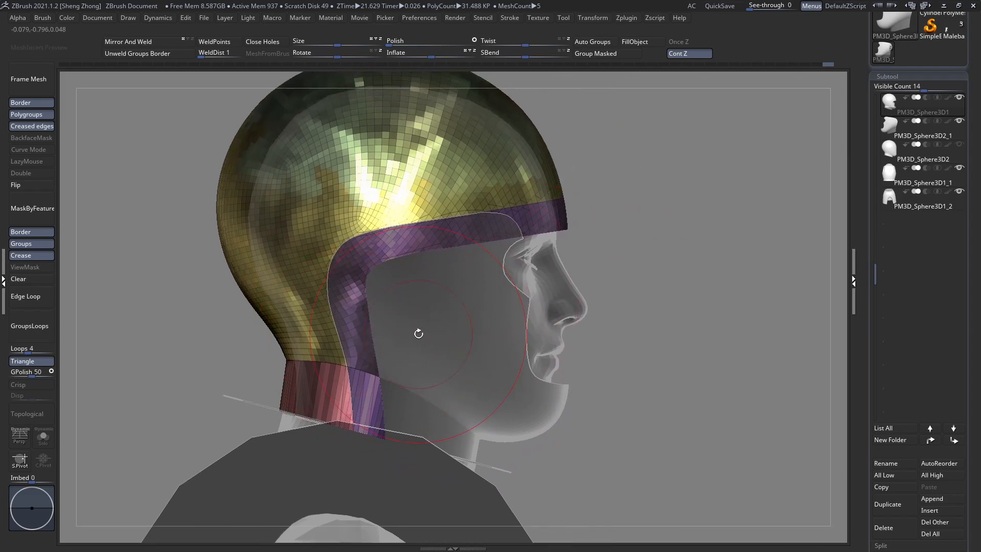
pyautogui.moveTo(418, 334); pyautogui.dragTo(361, 339, button='right')
# Reselect the chin plate subtool and reshape its underside between the neck and chin with the Move brush
pyautogui.keyDown('alt'); pyautogui.click(479, 348); pyautogui.keyUp('alt')
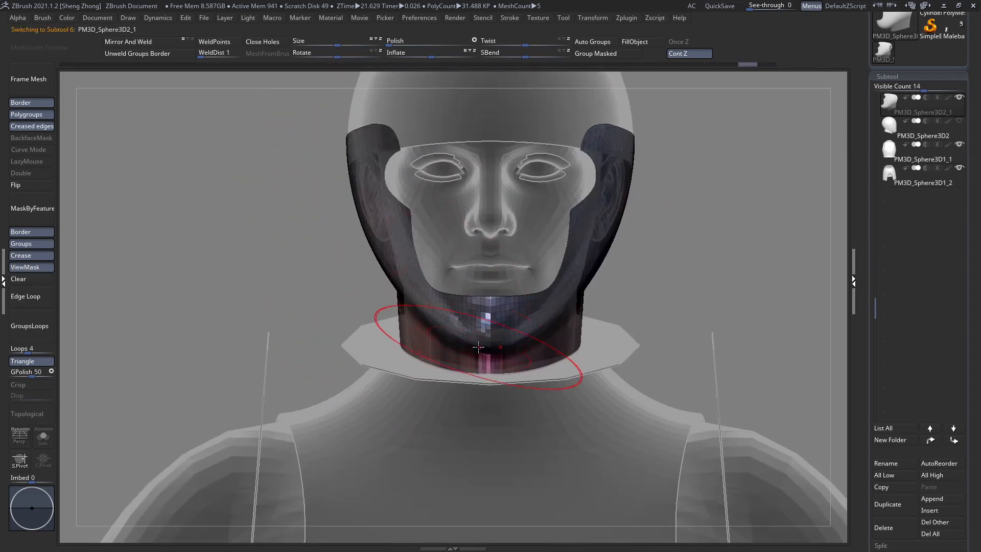
pyautogui.moveTo(478, 347); pyautogui.dragTo(456, 387, button='right')
pyautogui.press('space')
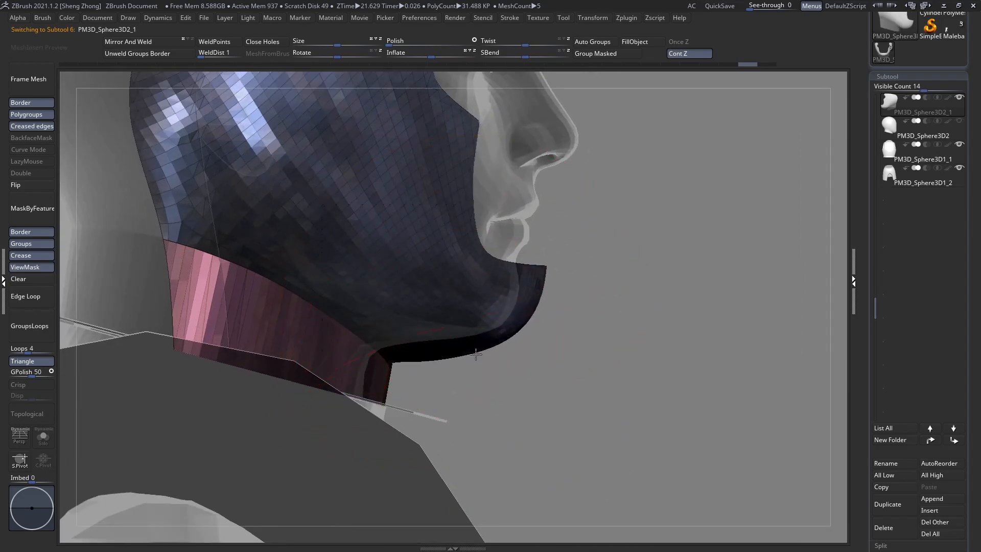
pyautogui.press('space')
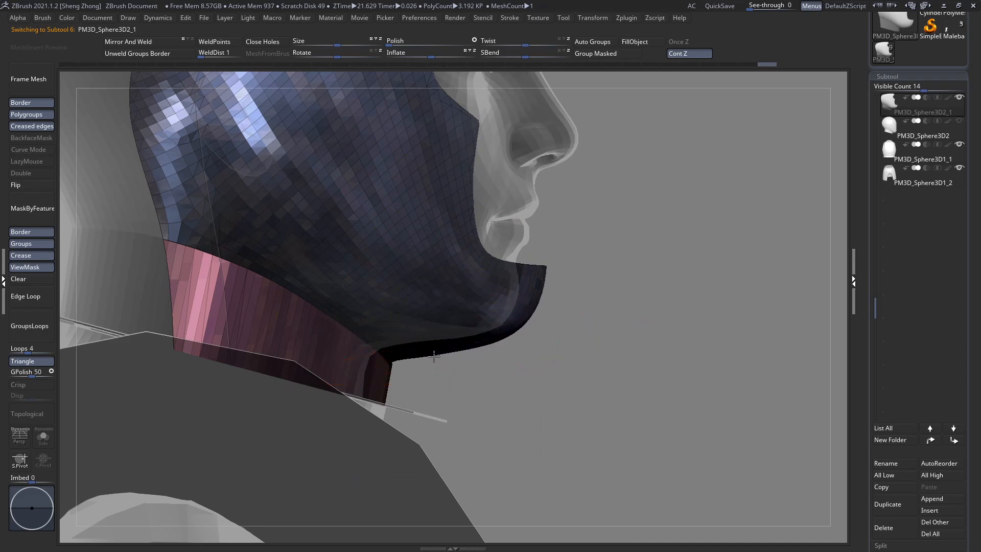
pyautogui.keyDown('ctrl'); pyautogui.moveTo(437, 349); pyautogui.dragTo(453, 351, button='right'); pyautogui.keyUp('ctrl')
pyautogui.press('space')
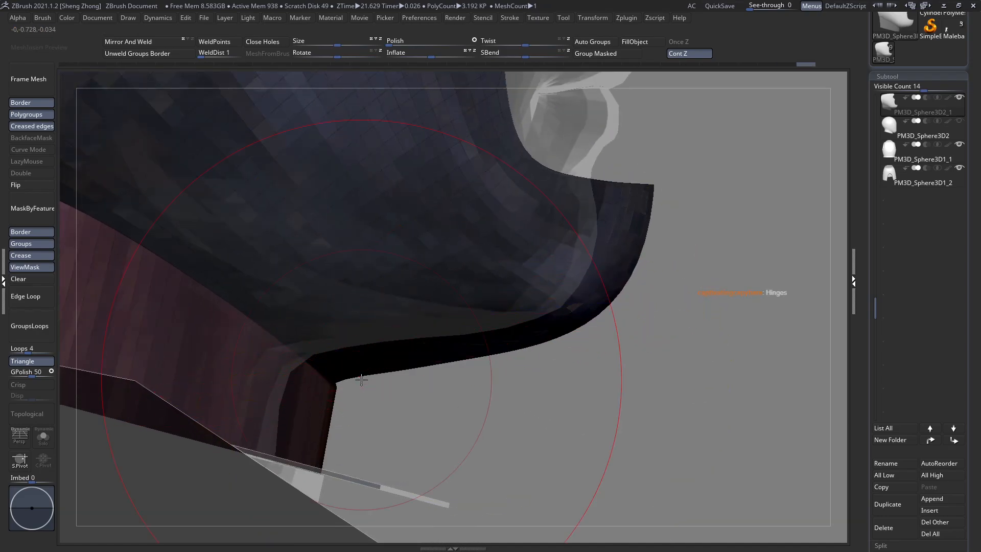
pyautogui.press('space')
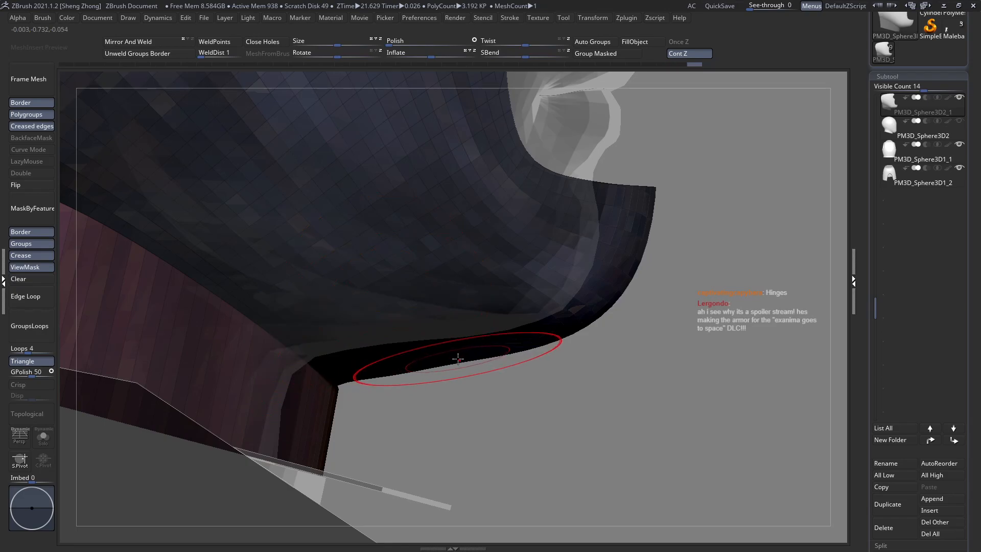
pyautogui.hotkey('ctrl', 'shift', 's')
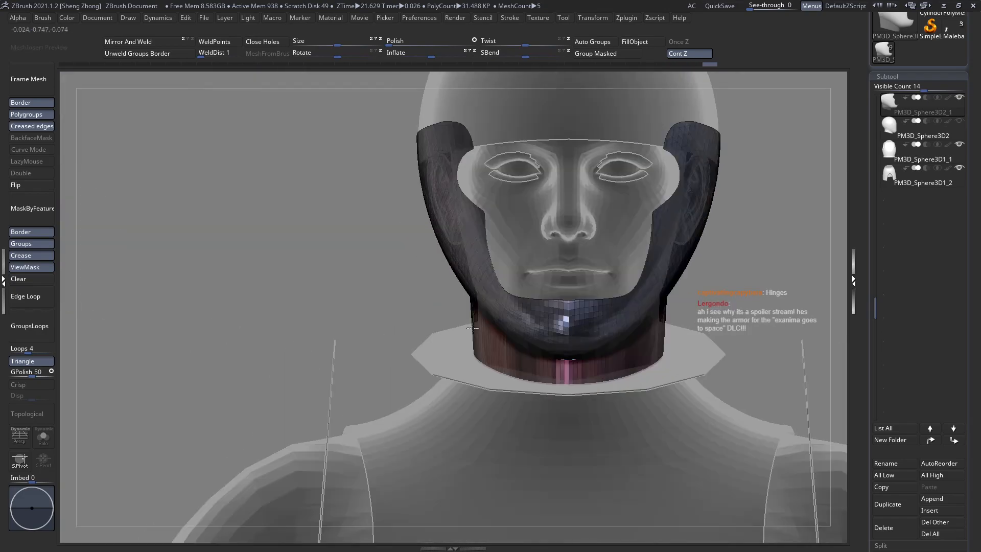
# Pull the underside of the chin plate down into a flatter, level jaw edge with the Move brush
pyautogui.press('space')
pyautogui.moveTo(555, 340); pyautogui.dragTo(556, 369, button='right')
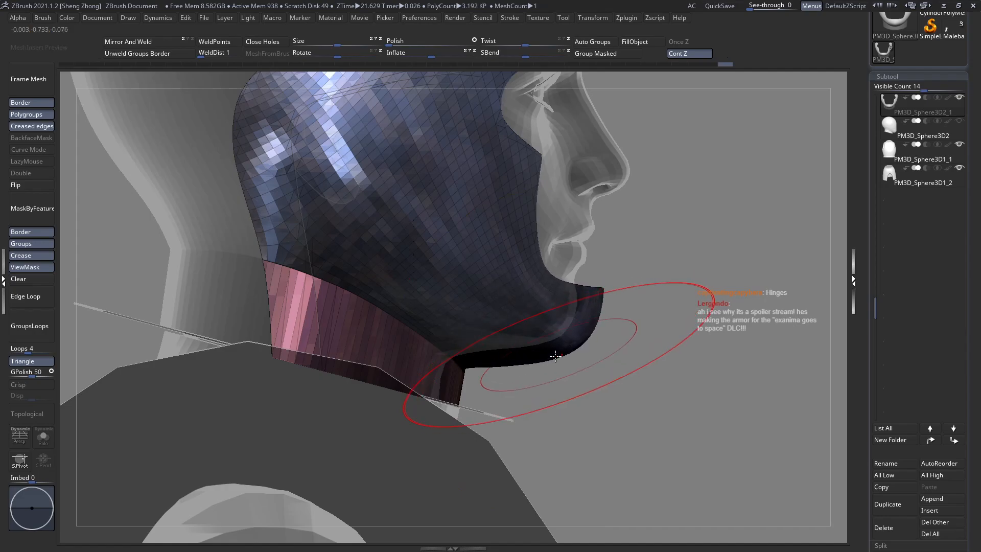
pyautogui.press('space')
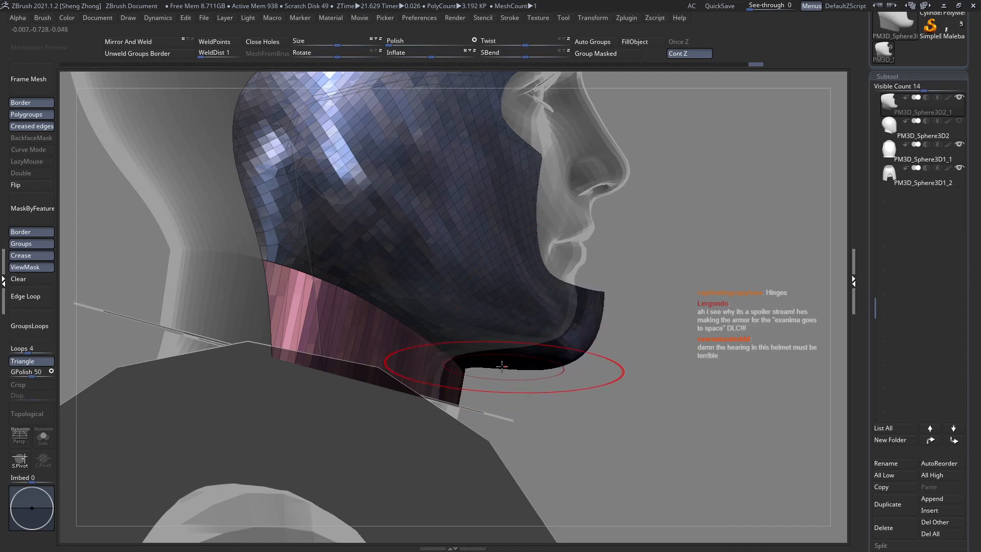
pyautogui.keyDown('shift'); pyautogui.moveTo(500, 366); pyautogui.dragTo(434, 368, button='right'); pyautogui.keyUp('shift')
pyautogui.moveTo(506, 360); pyautogui.dragTo(435, 361, button='right')
pyautogui.keyDown('ctrl'); pyautogui.moveTo(549, 382); pyautogui.dragTo(532, 375, button='right'); pyautogui.keyUp('ctrl')
pyautogui.press('space')
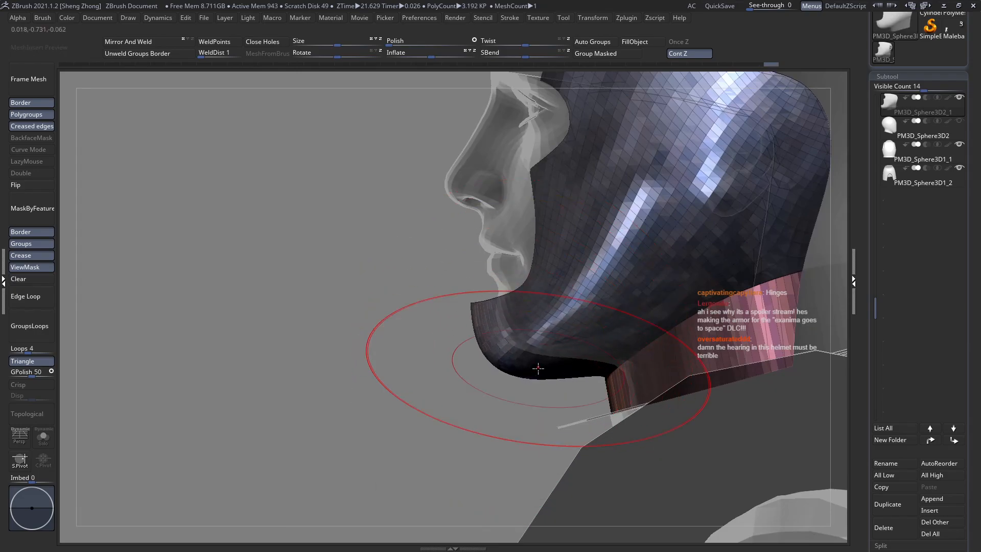
pyautogui.moveTo(535, 364)
pyautogui.mouseDown(button='right')
pyautogui.moveTo(605, 357)
pyautogui.moveTo(536, 370)
pyautogui.mouseUp(button='right')
pyautogui.press('ctrl')
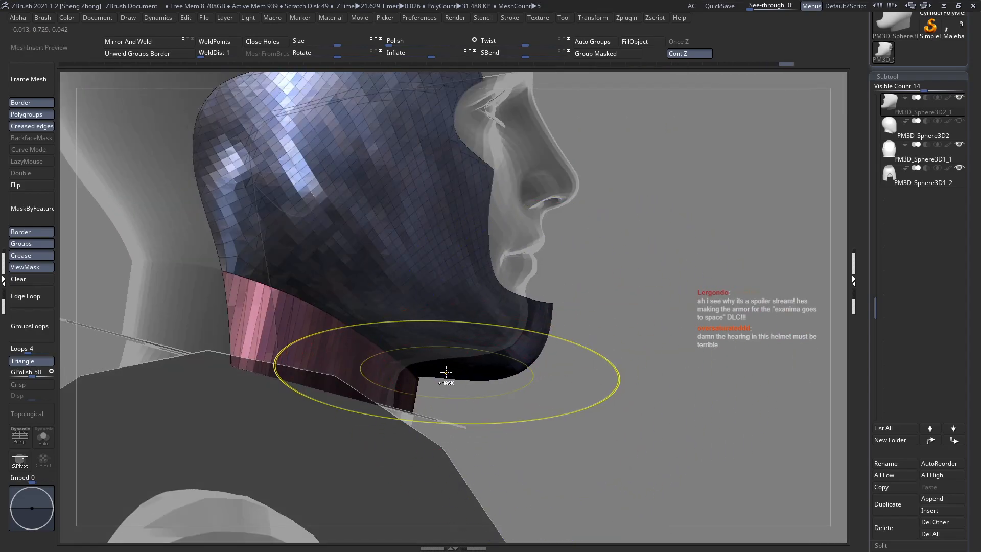
# Switch to the helmet cap subtool and push its front above the brow slightly forward with the Move brush
pyautogui.moveTo(447, 371)
pyautogui.mouseDown(button='right')
pyautogui.moveTo(432, 328)
pyautogui.moveTo(581, 377)
pyautogui.moveTo(511, 220)
pyautogui.moveTo(516, 327)
pyautogui.mouseUp(button='right')
pyautogui.keyDown('alt'); pyautogui.click(516, 290); pyautogui.keyUp('alt')
pyautogui.keyDown('ctrl'); pyautogui.moveTo(515, 290); pyautogui.dragTo(557, 273, button='right'); pyautogui.keyUp('ctrl')
pyautogui.keyDown('alt'); pyautogui.moveTo(557, 274); pyautogui.dragTo(514, 331, button='right'); pyautogui.keyUp('alt')
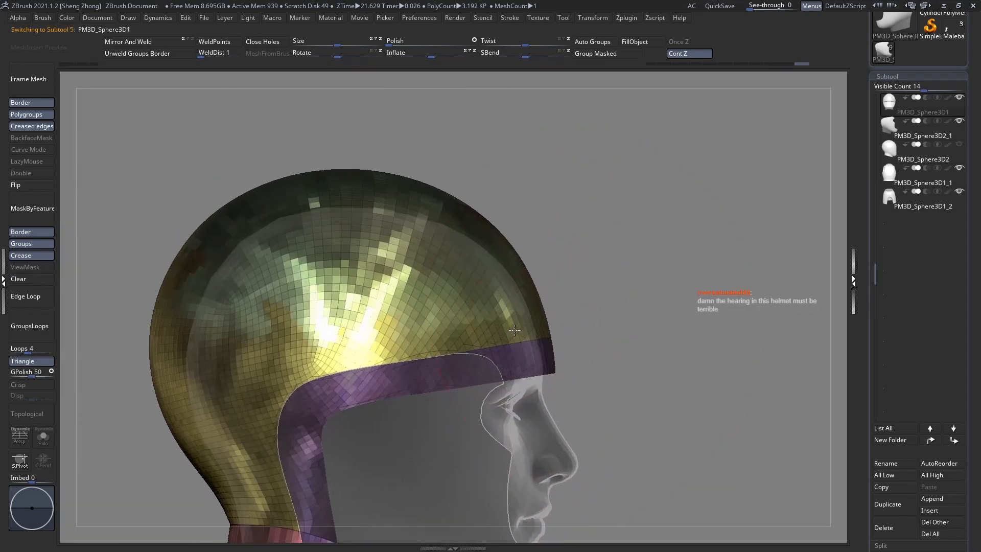
pyautogui.rightClick(515, 330)
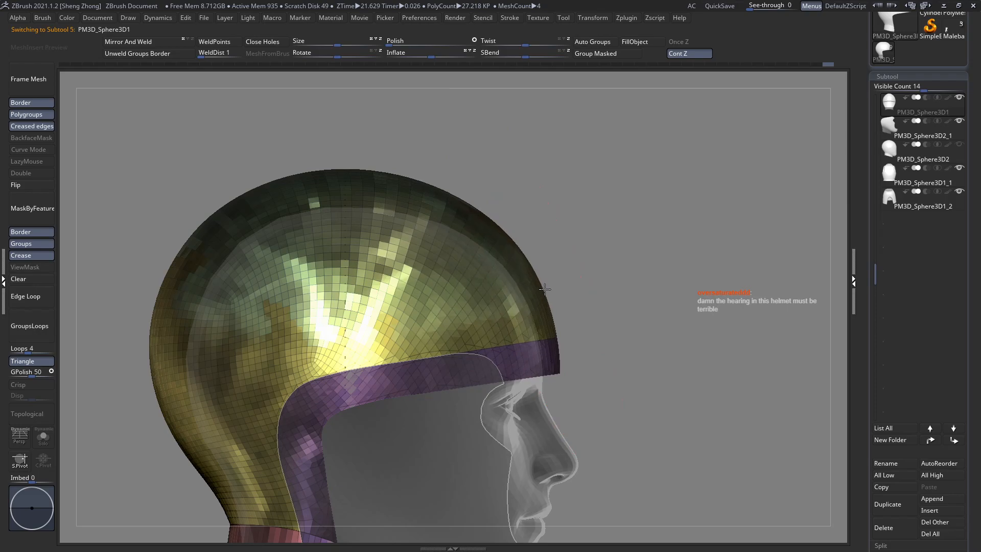
pyautogui.moveTo(541, 289)
pyautogui.keyDown('ctrl'); pyautogui.mouseDown(button='right')
pyautogui.moveTo(546, 305)
pyautogui.moveTo(551, 289)
pyautogui.moveTo(385, 305)
pyautogui.mouseUp(button='right'); pyautogui.keyUp('ctrl')
pyautogui.keyDown('alt'); pyautogui.moveTo(530, 224); pyautogui.dragTo(492, 263, button='right'); pyautogui.keyUp('alt')
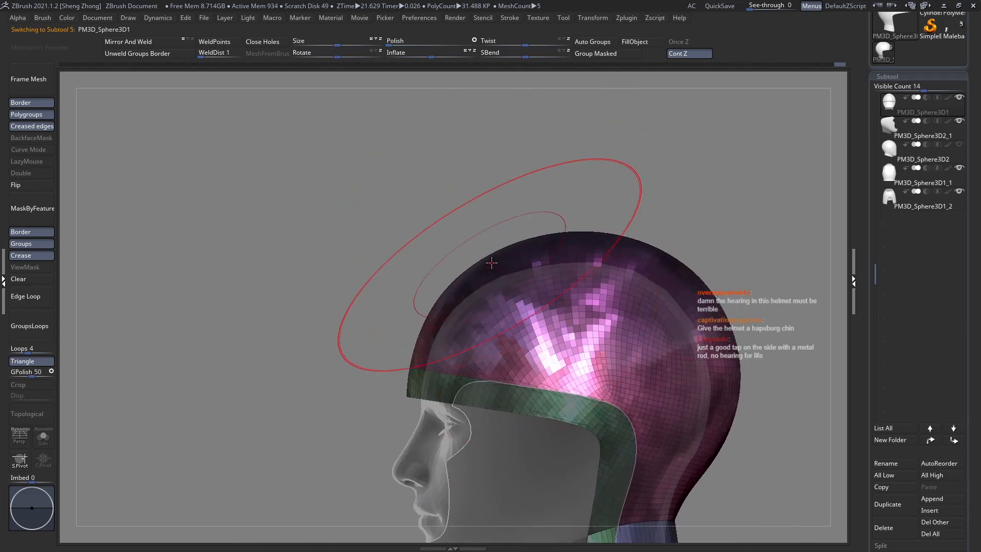
# Make the cheek-and-jaw guard PM3D_Sphere3D2_1 the active subtool
pyautogui.keyDown('alt'); pyautogui.moveTo(590, 250); pyautogui.dragTo(547, 248, button='right'); pyautogui.keyUp('alt')
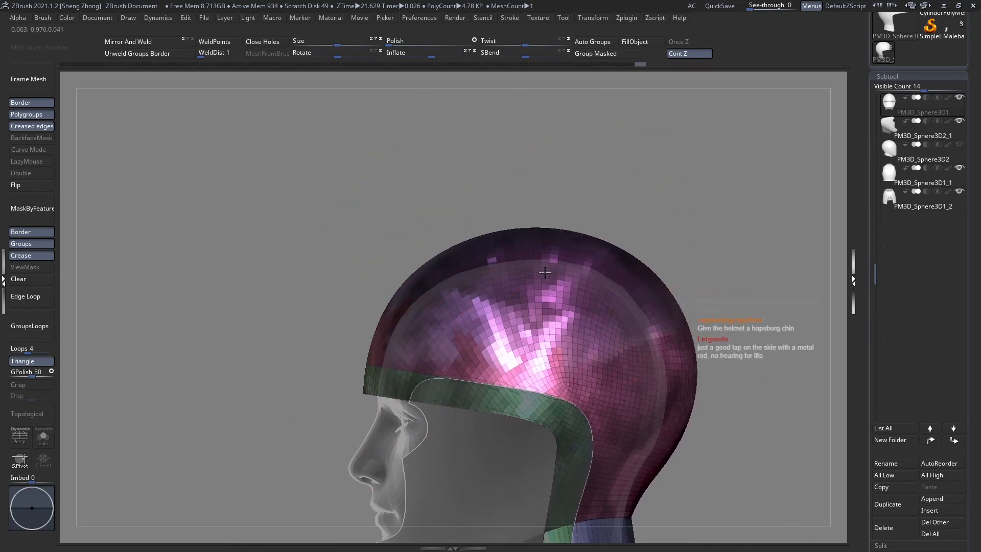
pyautogui.press('space')
pyautogui.moveTo(580, 246); pyautogui.dragTo(629, 248)
pyautogui.keyDown('ctrl'); pyautogui.moveTo(632, 282); pyautogui.dragTo(472, 317, button='right'); pyautogui.keyUp('ctrl')
pyautogui.keyDown('alt'); pyautogui.click(463, 317); pyautogui.keyUp('alt')
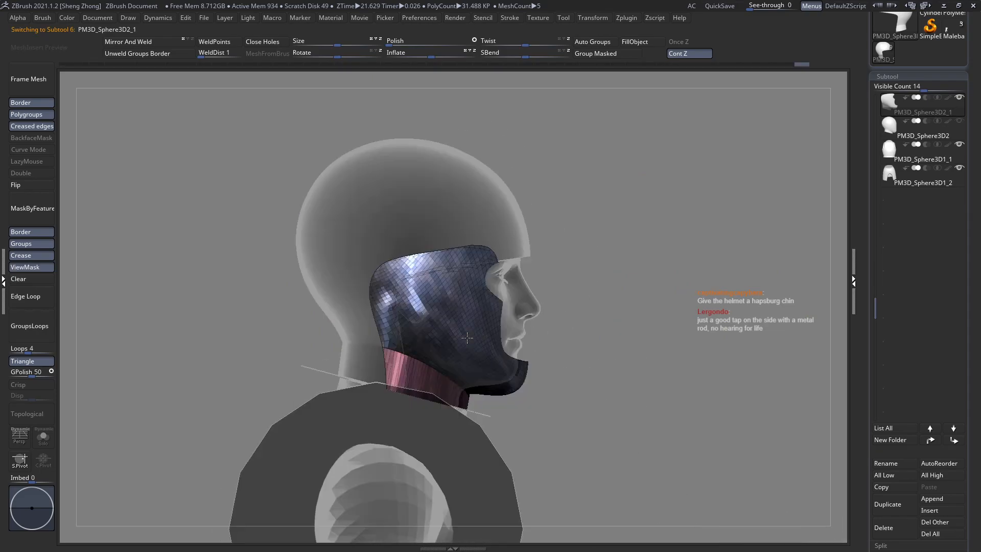
pyautogui.keyDown('alt'); pyautogui.moveTo(490, 376); pyautogui.dragTo(475, 326, button='right'); pyautogui.keyUp('alt')
pyautogui.moveTo(476, 326)
pyautogui.mouseDown(button='right')
pyautogui.moveTo(437, 327)
pyautogui.moveTo(352, 302)
pyautogui.mouseUp(button='right')
pyautogui.rightClick(348, 301)
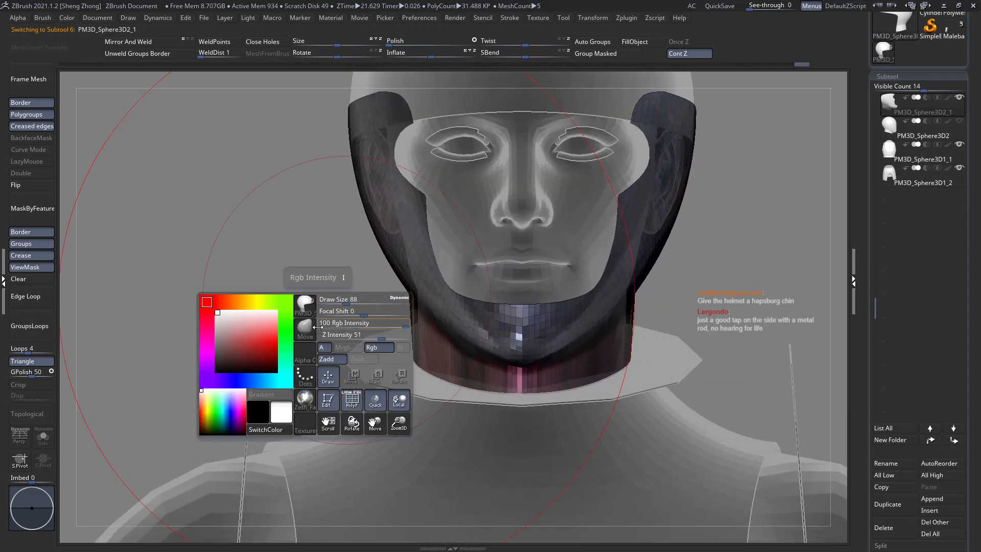
pyautogui.press('b')
pyautogui.press('s')
pyautogui.press('t')
pyautogui.keyDown('alt'); pyautogui.moveTo(645, 364); pyautogui.dragTo(549, 386, button='right'); pyautogui.keyUp('alt')
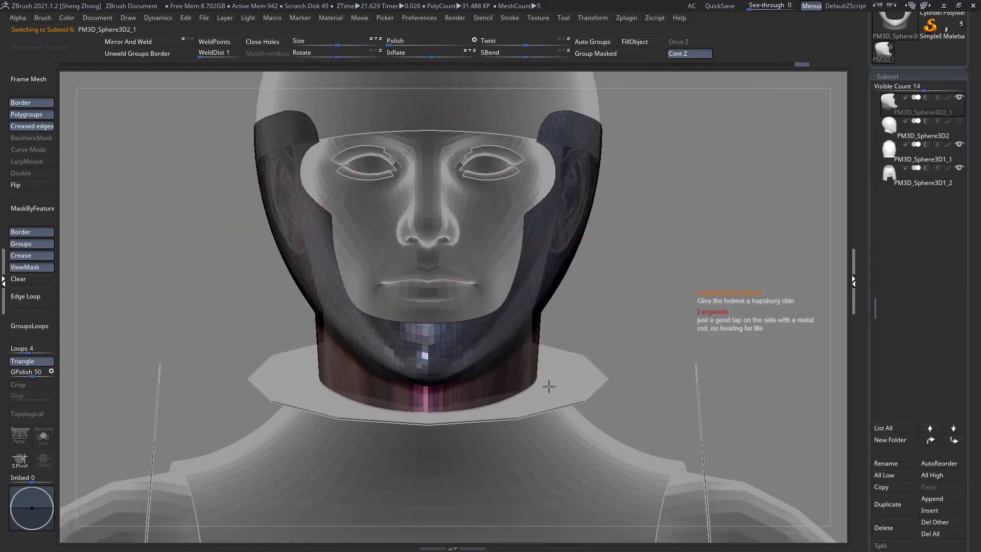
# ZRemesh the cheek-and-jaw guard with Double polygon count, KeepGroups on and SmoothGroups at its minimum
pyautogui.scroll(-5, 900, 404)
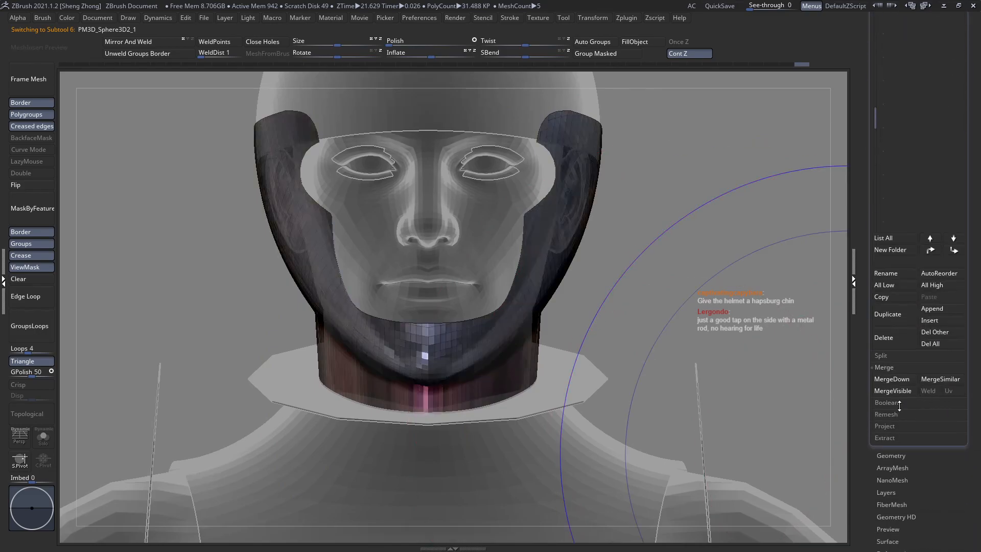
pyautogui.click(892, 454)
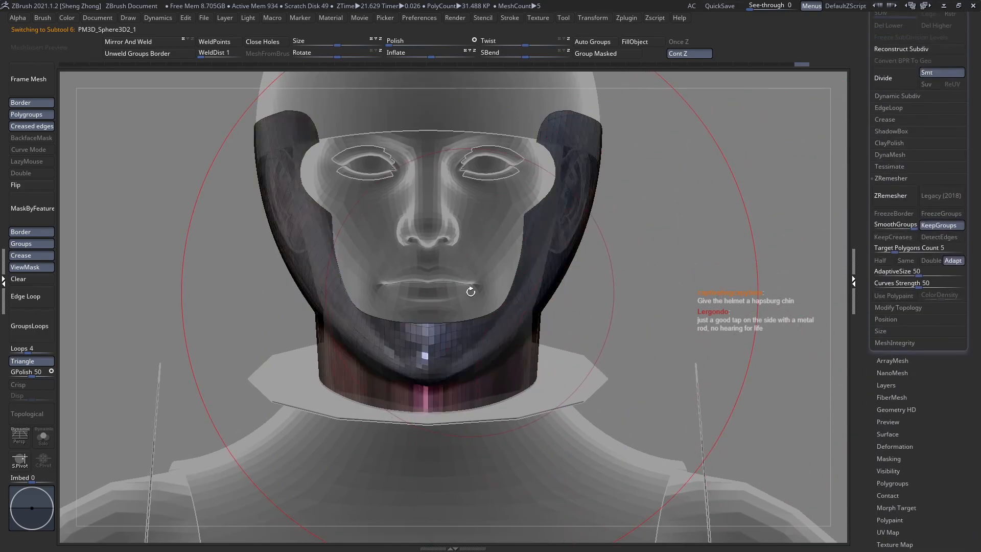
pyautogui.moveTo(487, 340); pyautogui.dragTo(801, 284, button='right')
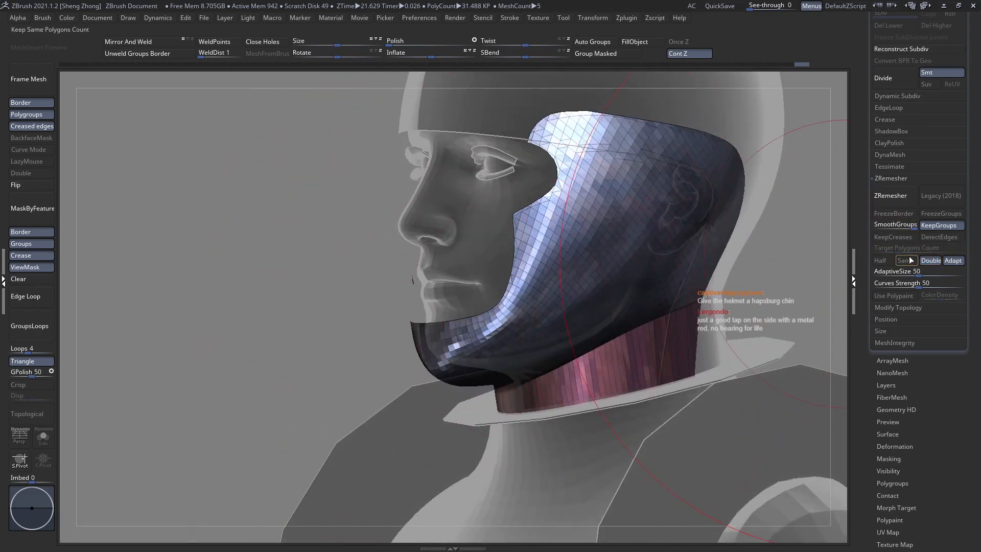
pyautogui.moveTo(904, 228); pyautogui.dragTo(876, 229)
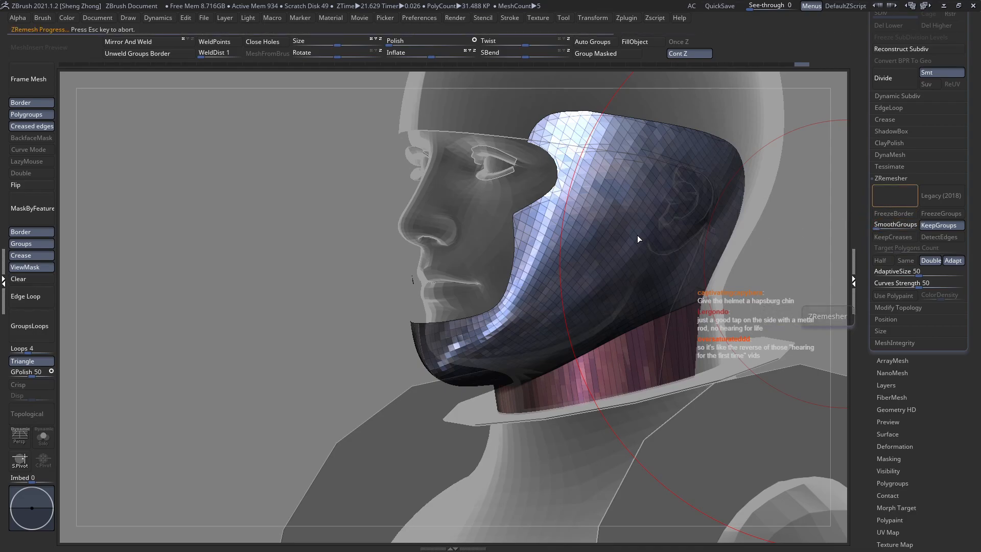
pyautogui.moveTo(490, 268); pyautogui.dragTo(595, 271, button='right')
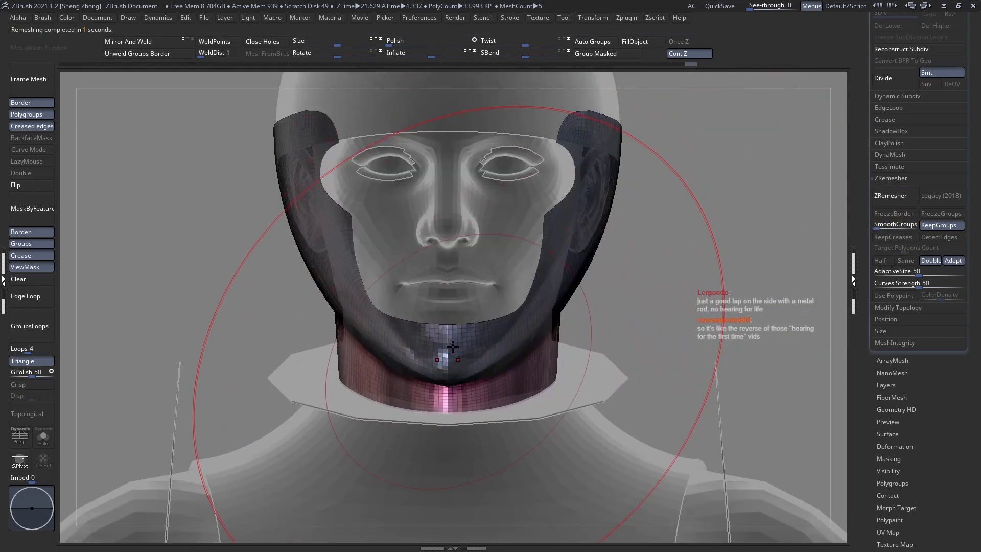
pyautogui.moveTo(461, 376)
pyautogui.mouseDown(button='right')
pyautogui.moveTo(451, 333)
pyautogui.moveTo(460, 349)
pyautogui.moveTo(461, 316)
pyautogui.moveTo(455, 350)
pyautogui.moveTo(504, 342)
pyautogui.moveTo(457, 361)
pyautogui.mouseUp(button='right')
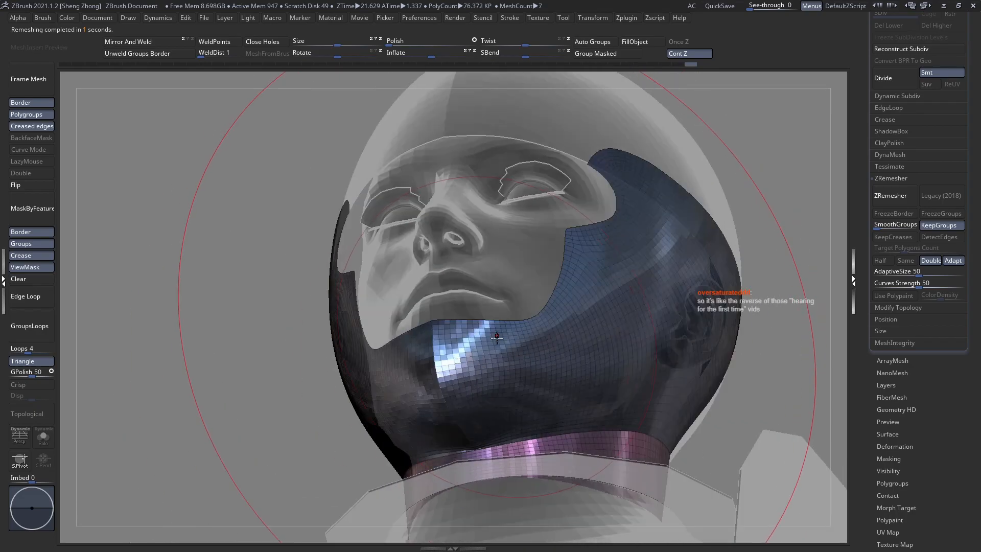
pyautogui.moveTo(510, 453); pyautogui.dragTo(476, 417, button='right')
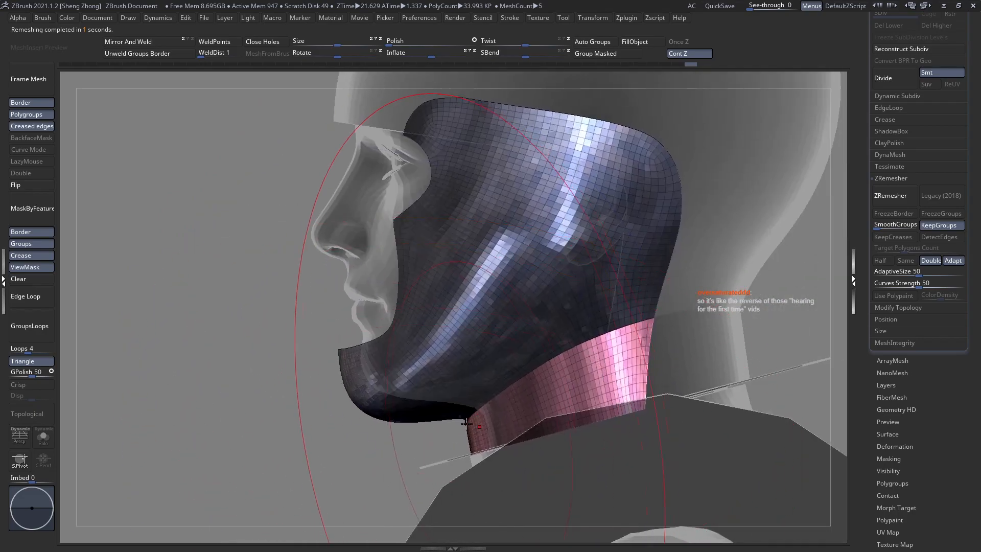
# Trim the lower edge of the guard's neck band along a straight slanted slice and ZRemesh the guard at the Same polygon count
pyautogui.press('space')
pyautogui.press('space')
pyautogui.click(390, 390)
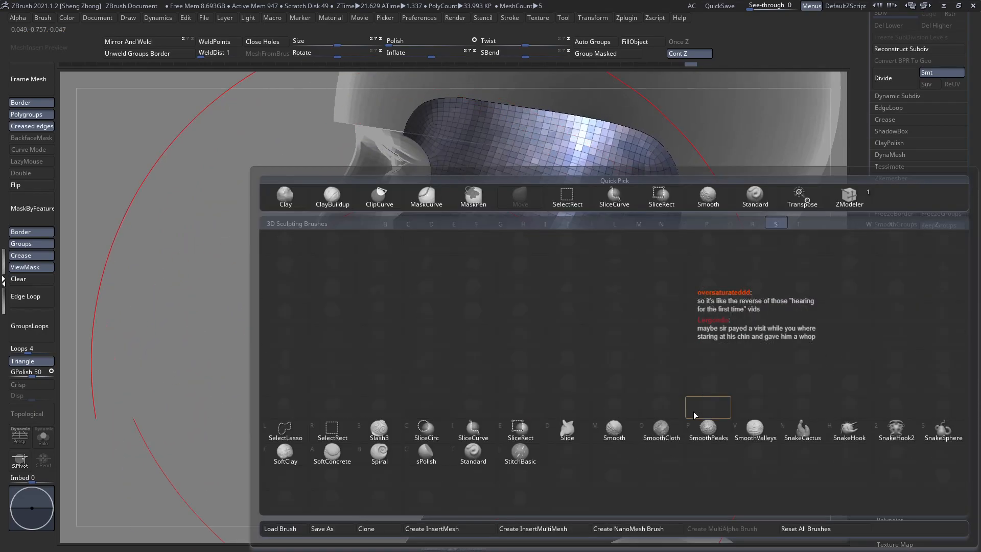
pyautogui.click(699, 411)
pyautogui.keyDown('ctrl'); pyautogui.keyDown('shift'); pyautogui.moveTo(677, 360); pyautogui.dragTo(394, 460); pyautogui.keyUp('shift'); pyautogui.keyUp('ctrl')
pyautogui.keyDown('ctrl'); pyautogui.keyDown('shift'); pyautogui.click(535, 428); pyautogui.keyUp('shift'); pyautogui.keyUp('ctrl')
pyautogui.keyDown('ctrl'); pyautogui.keyDown('shift'); pyautogui.click(535, 428); pyautogui.keyUp('shift'); pyautogui.keyUp('ctrl')
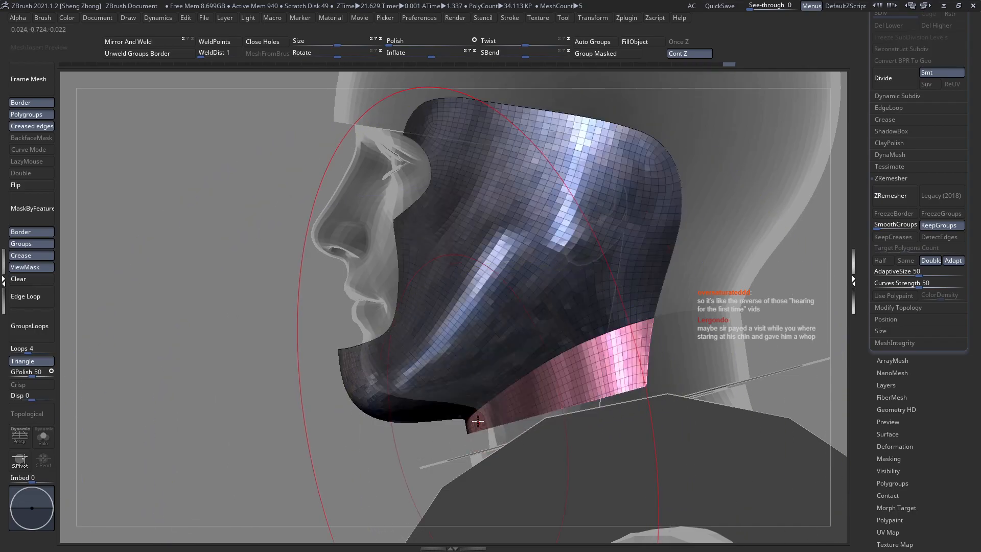
pyautogui.keyDown('ctrl'); pyautogui.moveTo(450, 437); pyautogui.dragTo(416, 377, button='right'); pyautogui.keyUp('ctrl')
pyautogui.press('Delete')
pyautogui.keyDown('ctrl'); pyautogui.moveTo(472, 415); pyautogui.dragTo(608, 430, button='right'); pyautogui.keyUp('ctrl')
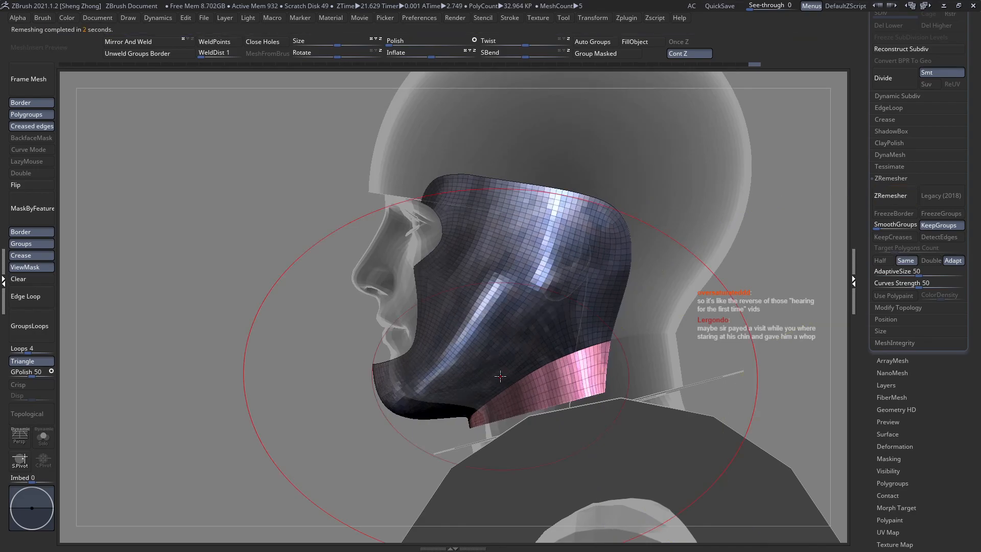
# Make the outer helmet shell PM3D_Sphere3D1 the active subtool
pyautogui.moveTo(501, 376); pyautogui.dragTo(448, 339, button='right')
pyautogui.moveTo(638, 306)
pyautogui.keyDown('alt'); pyautogui.mouseDown(button='right')
pyautogui.moveTo(537, 362)
pyautogui.moveTo(591, 341)
pyautogui.moveTo(594, 321)
pyautogui.mouseUp(button='right'); pyautogui.keyUp('alt')
pyautogui.keyDown('alt'); pyautogui.click(593, 365); pyautogui.keyUp('alt')
pyautogui.keyDown('ctrl'); pyautogui.moveTo(536, 372); pyautogui.dragTo(708, 378, button='right'); pyautogui.keyUp('ctrl')
pyautogui.moveTo(708, 378)
pyautogui.keyDown('alt'); pyautogui.mouseDown(button='right')
pyautogui.moveTo(741, 374)
pyautogui.moveTo(756, 346)
pyautogui.mouseUp(button='right'); pyautogui.keyUp('alt')
pyautogui.keyDown('alt'); pyautogui.moveTo(585, 352); pyautogui.dragTo(550, 462, button='right'); pyautogui.keyUp('alt')
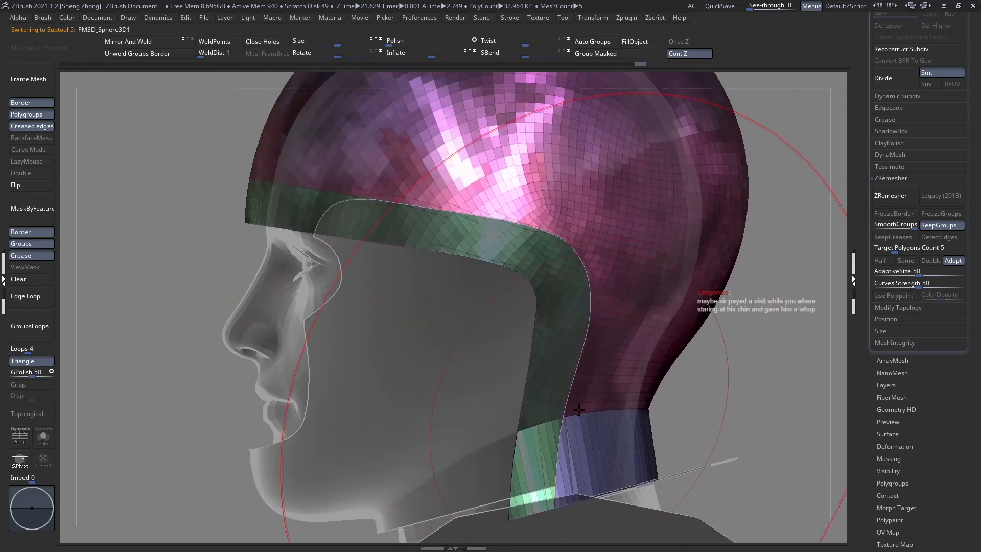
pyautogui.moveTo(532, 280); pyautogui.dragTo(315, 224, button='right')
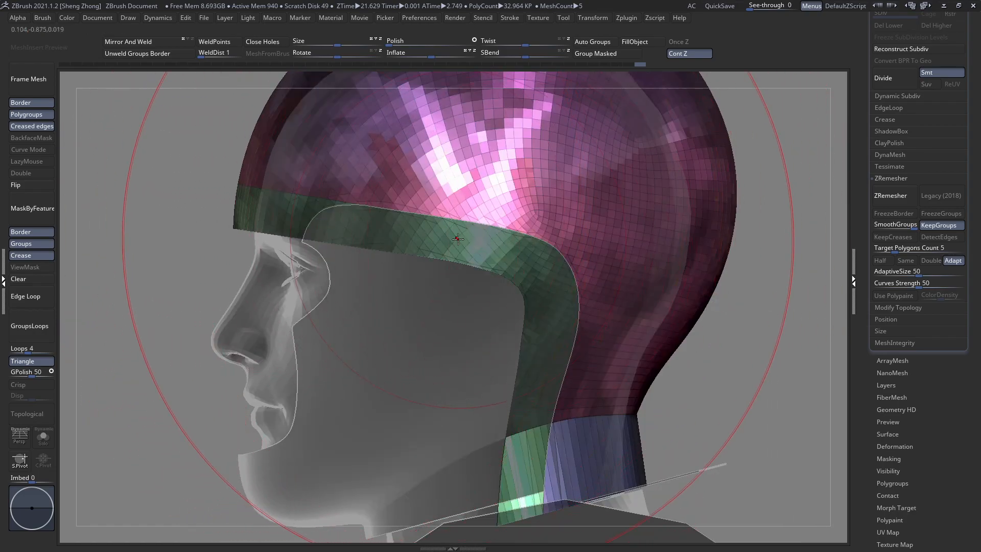
# Hide all neck-band polygroups of the helmet shell, leaving only the dome and its rim visible
pyautogui.moveTo(615, 385); pyautogui.dragTo(544, 412, button='right')
pyautogui.keyDown('ctrl'); pyautogui.keyDown('shift'); pyautogui.click(562, 446); pyautogui.keyUp('shift'); pyautogui.keyUp('ctrl')
pyautogui.keyDown('ctrl'); pyautogui.keyDown('shift'); pyautogui.click(563, 446); pyautogui.keyUp('shift'); pyautogui.keyUp('ctrl')
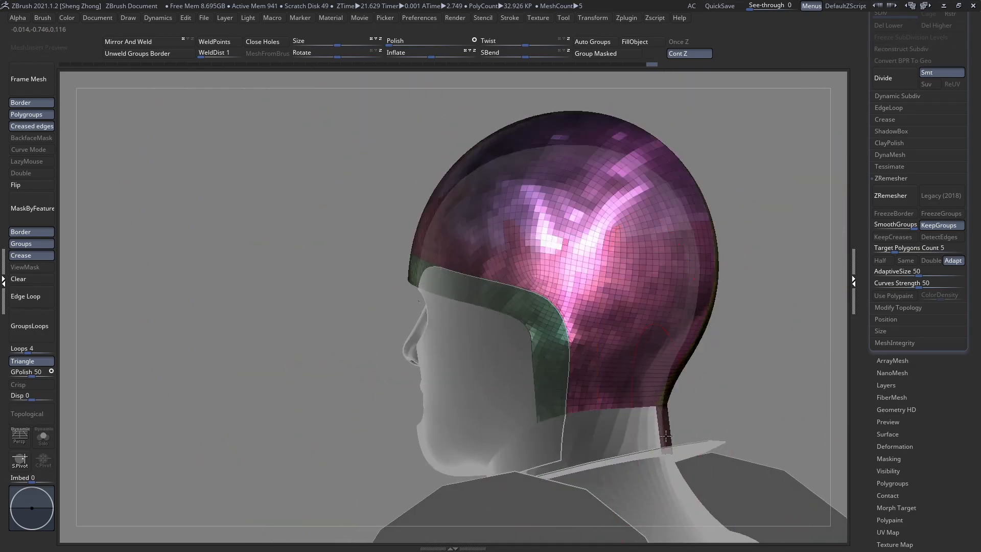
pyautogui.moveTo(639, 435); pyautogui.dragTo(709, 429, button='right')
pyautogui.keyDown('ctrl'); pyautogui.keyDown('shift'); pyautogui.click(710, 430); pyautogui.keyUp('shift'); pyautogui.keyUp('ctrl')
pyautogui.keyDown('ctrl'); pyautogui.keyDown('shift'); pyautogui.click(760, 434); pyautogui.keyUp('shift'); pyautogui.keyUp('ctrl')
pyautogui.hotkey('ctrl', 'shift', 'z')
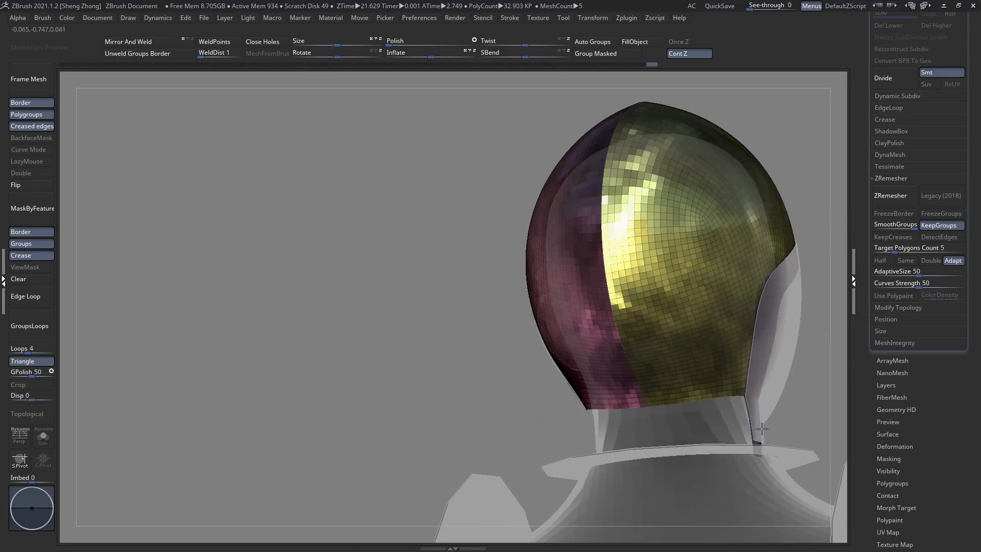
pyautogui.keyDown('ctrl'); pyautogui.keyDown('shift'); pyautogui.click(753, 431); pyautogui.keyUp('shift'); pyautogui.keyUp('ctrl')
pyautogui.moveTo(559, 241); pyautogui.dragTo(644, 103, button='right')
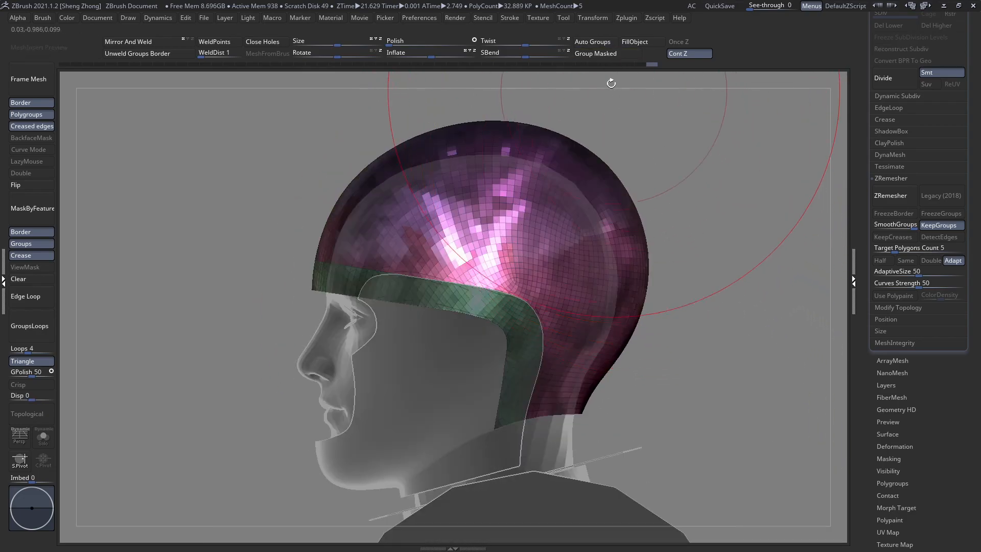
# Assign one polygroup to the whole dome and another to the whole neck band, with the full shell shown again
pyautogui.click(632, 60)
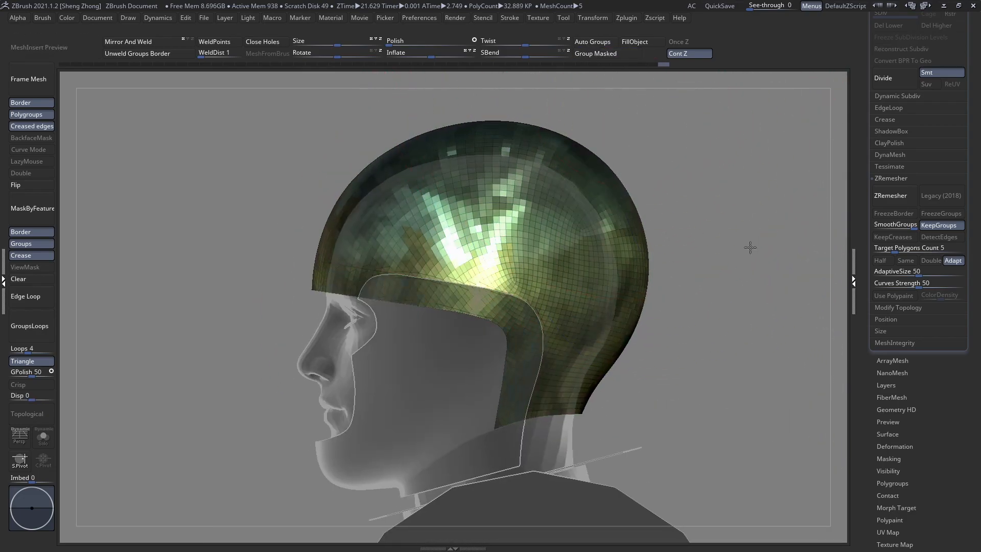
pyautogui.keyDown('ctrl'); pyautogui.keyDown('shift'); pyautogui.moveTo(718, 211); pyautogui.dragTo(680, 223); pyautogui.keyUp('shift'); pyautogui.keyUp('ctrl')
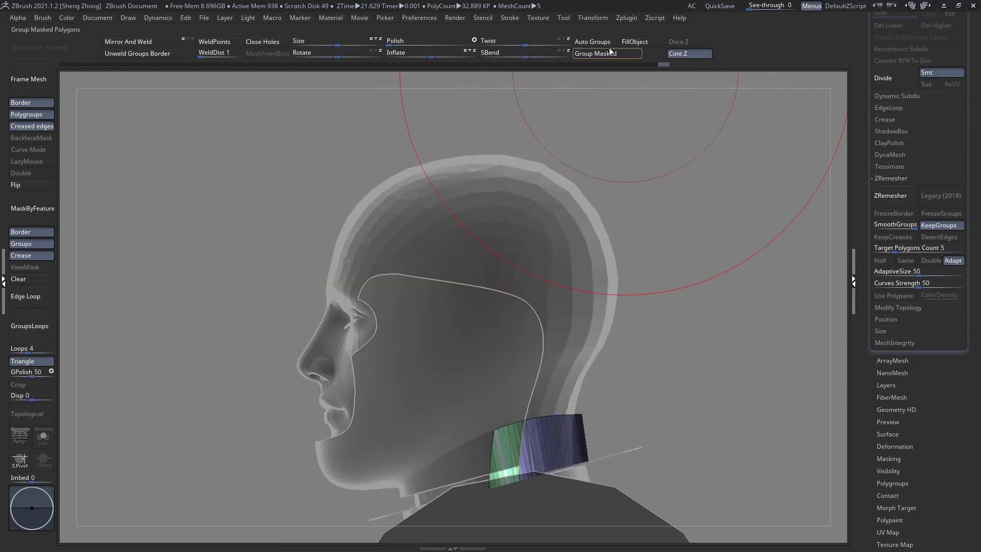
pyautogui.click(609, 49)
pyautogui.keyDown('ctrl'); pyautogui.keyDown('shift'); pyautogui.click(651, 145); pyautogui.keyUp('shift'); pyautogui.keyUp('ctrl')
# Slice the shell's neck band along a slanted straight line above the shoulders and remove the strip below it
pyautogui.keyDown('alt'); pyautogui.moveTo(552, 439); pyautogui.dragTo(580, 286, button='right'); pyautogui.keyUp('alt')
pyautogui.keyDown('ctrl'); pyautogui.moveTo(535, 309); pyautogui.dragTo(660, 287, button='right'); pyautogui.keyUp('ctrl')
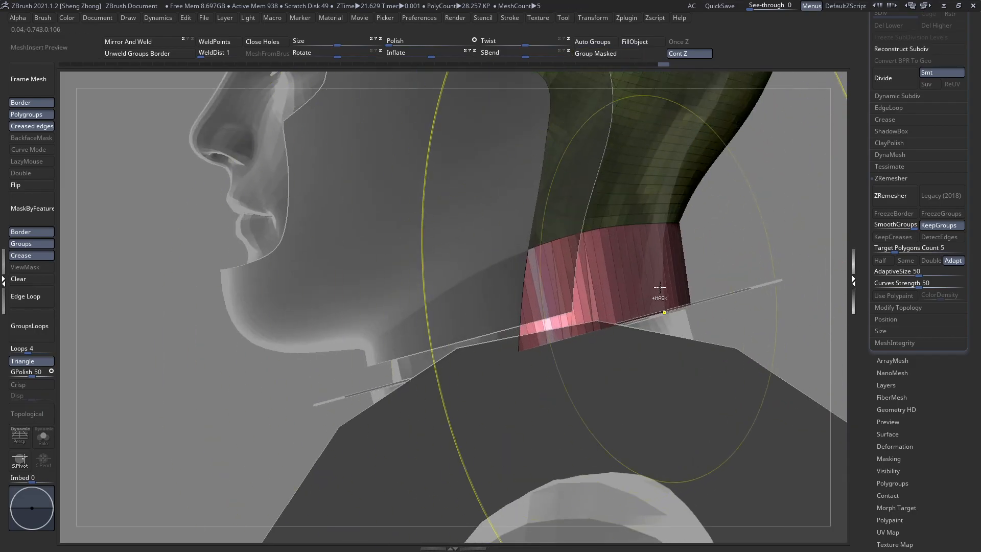
pyautogui.keyDown('ctrl'); pyautogui.keyDown('shift'); pyautogui.moveTo(705, 285); pyautogui.dragTo(338, 361); pyautogui.keyUp('shift'); pyautogui.keyUp('ctrl')
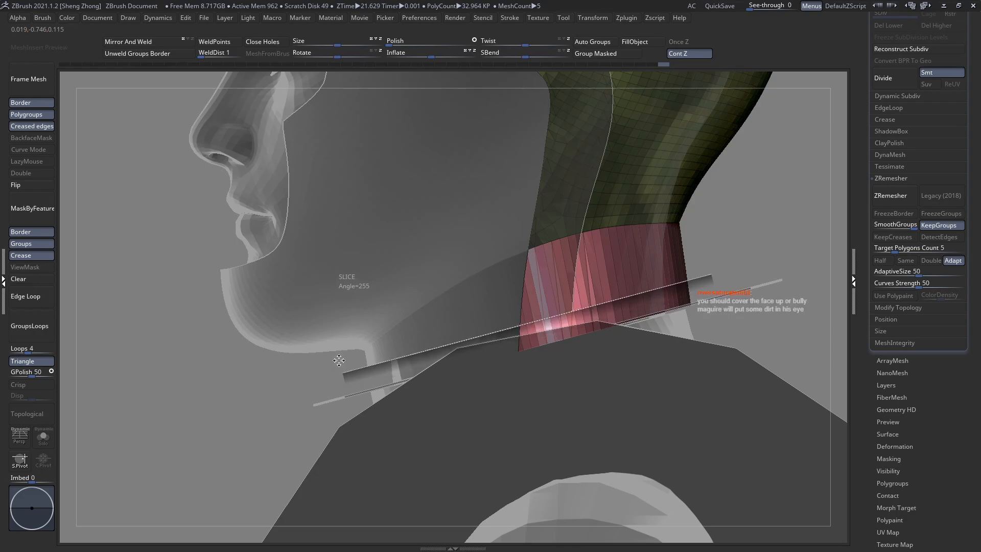
pyautogui.keyDown('ctrl'); pyautogui.keyDown('shift'); pyautogui.moveTo(339, 361); pyautogui.dragTo(338, 360); pyautogui.keyUp('shift'); pyautogui.keyUp('ctrl')
pyautogui.keyDown('ctrl'); pyautogui.keyDown('shift'); pyautogui.click(584, 329); pyautogui.keyUp('shift'); pyautogui.keyUp('ctrl')
pyautogui.keyDown('ctrl'); pyautogui.keyDown('shift'); pyautogui.click(582, 329); pyautogui.keyUp('shift'); pyautogui.keyUp('ctrl')
pyautogui.keyDown('ctrl'); pyautogui.moveTo(578, 331); pyautogui.dragTo(471, 334, button='right'); pyautogui.keyUp('ctrl')
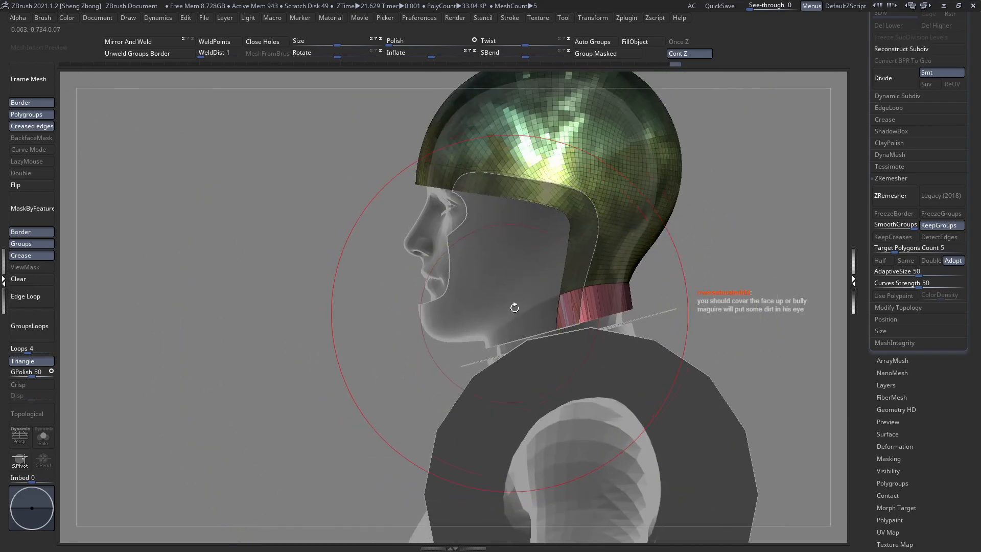
# Try to slice a rounded corner into the lower front of the shell's neck band
pyautogui.keyDown('alt'); pyautogui.moveTo(515, 307); pyautogui.dragTo(582, 443, button='right'); pyautogui.keyUp('alt')
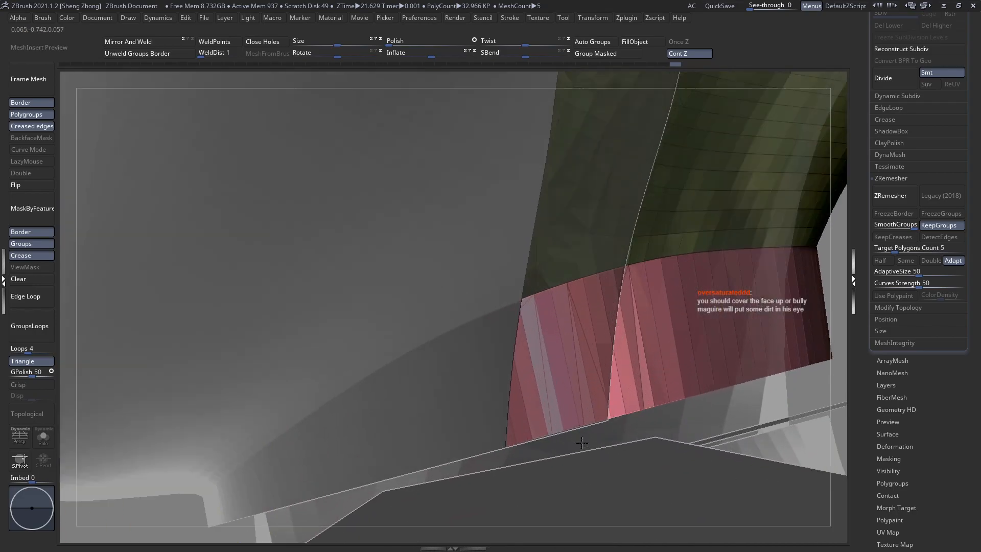
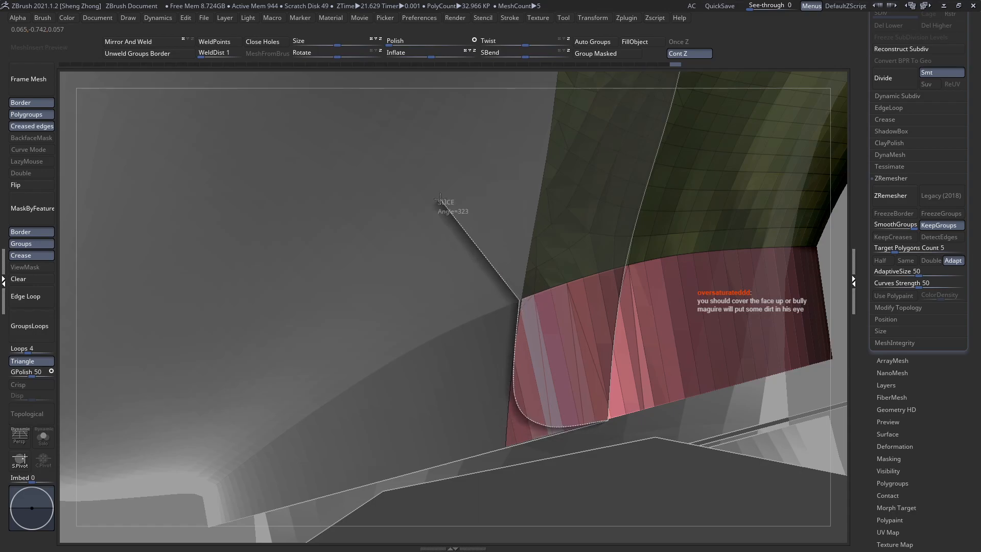
pyautogui.keyDown('ctrl'); pyautogui.keyDown('shift'); pyautogui.moveTo(440, 198); pyautogui.dragTo(440, 198); pyautogui.keyUp('shift'); pyautogui.keyUp('ctrl')
pyautogui.hotkey('ctrl', 'z')
pyautogui.keyDown('ctrl'); pyautogui.moveTo(608, 364); pyautogui.dragTo(632, 360, button='right'); pyautogui.keyUp('ctrl')
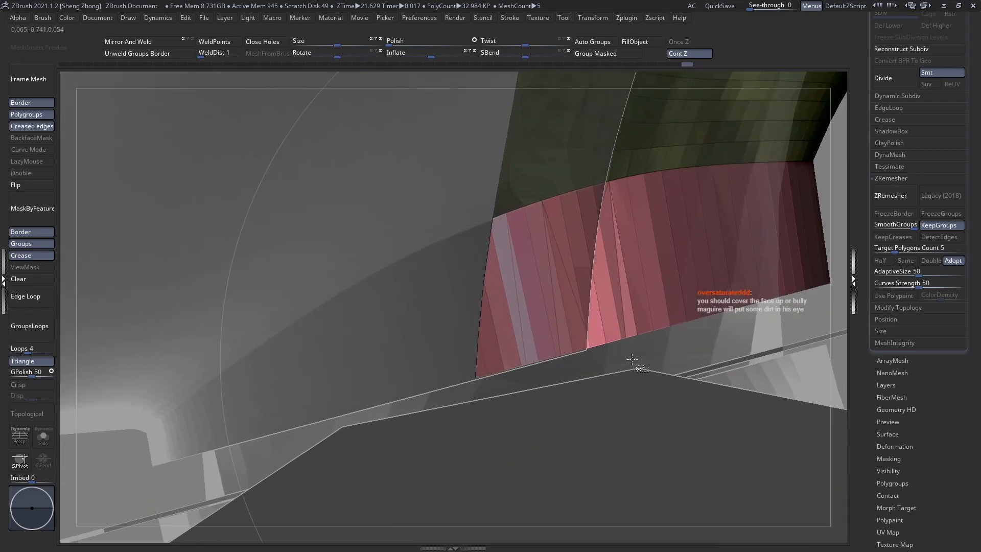
# Round the lower front corner of the shell's neck band with a tight curved slice and remove the cut-off corner
pyautogui.keyDown('ctrl'); pyautogui.keyDown('shift'); pyautogui.moveTo(496, 360); pyautogui.dragTo(590, 352); pyautogui.keyUp('shift'); pyautogui.keyUp('ctrl')
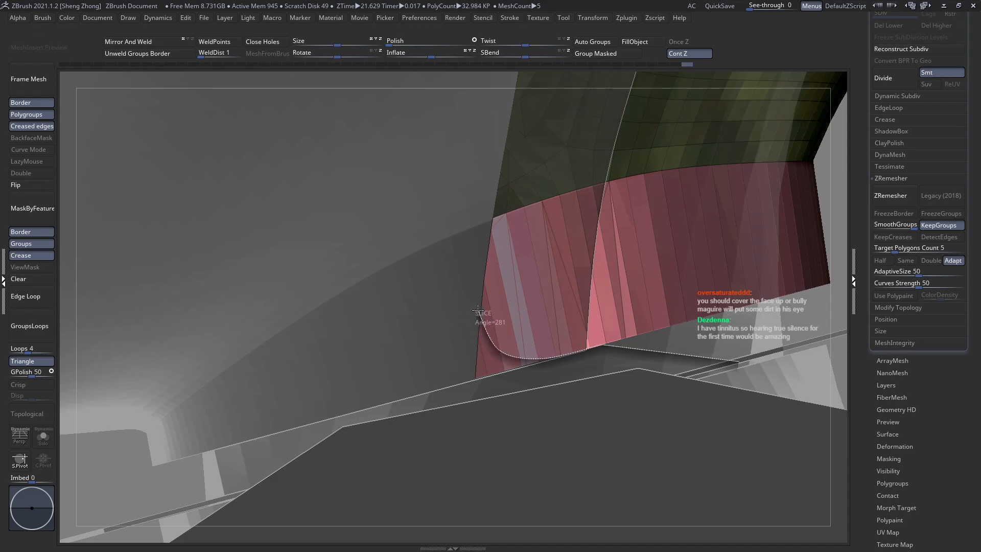
pyautogui.keyDown('ctrl'); pyautogui.keyDown('shift'); pyautogui.moveTo(471, 189); pyautogui.dragTo(470, 187); pyautogui.keyUp('shift'); pyautogui.keyUp('ctrl')
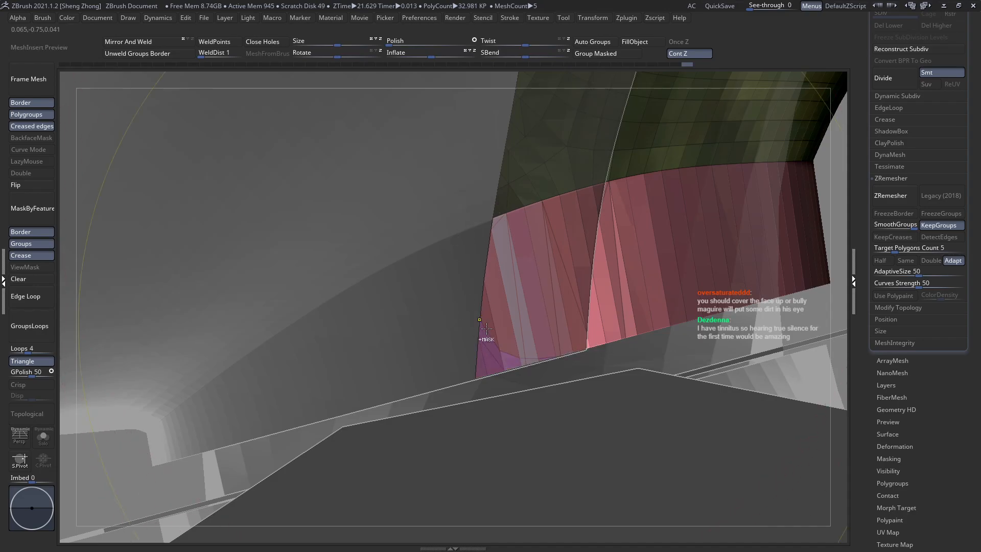
pyautogui.keyDown('ctrl'); pyautogui.moveTo(485, 337); pyautogui.dragTo(357, 286, button='right'); pyautogui.keyUp('ctrl')
pyautogui.keyDown('ctrl'); pyautogui.keyDown('shift'); pyautogui.click(490, 343); pyautogui.keyUp('shift'); pyautogui.keyUp('ctrl')
pyautogui.keyDown('ctrl'); pyautogui.keyDown('shift'); pyautogui.click(489, 343); pyautogui.keyUp('shift'); pyautogui.keyUp('ctrl')
pyautogui.keyDown('ctrl'); pyautogui.moveTo(489, 342); pyautogui.dragTo(367, 327, button='right'); pyautogui.keyUp('ctrl')
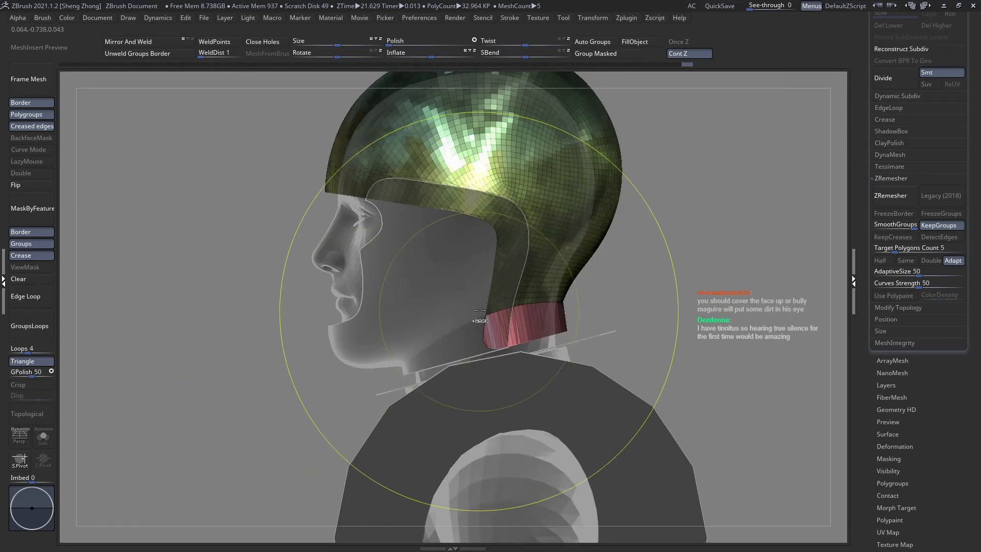
# Round the lower rear corner of the cheek guard's neck band with a curved slice and remove the cut-off corner
pyautogui.keyDown('ctrl'); pyautogui.moveTo(480, 313); pyautogui.dragTo(497, 385, button='right'); pyautogui.keyUp('ctrl')
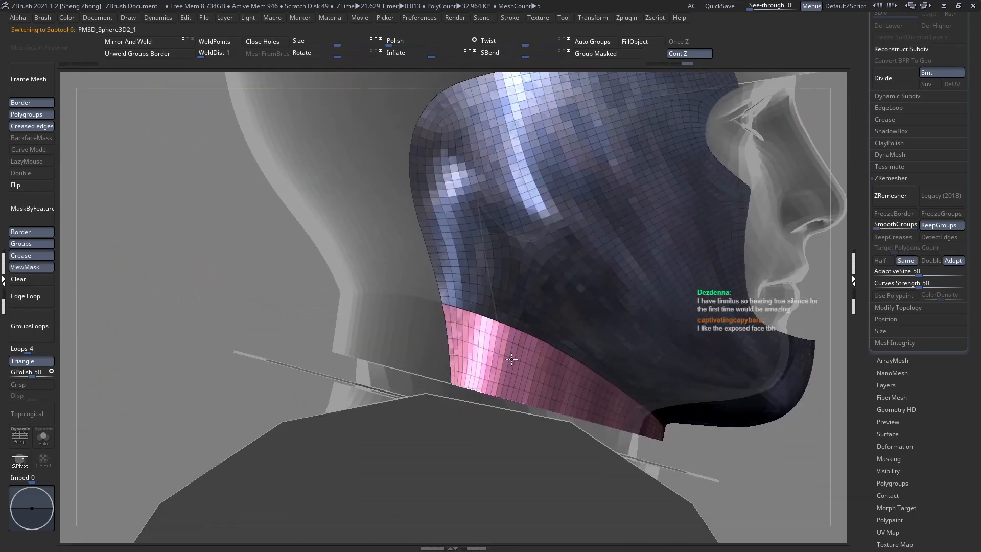
pyautogui.keyDown('ctrl'); pyautogui.moveTo(536, 434); pyautogui.dragTo(600, 513, button='right'); pyautogui.keyUp('ctrl')
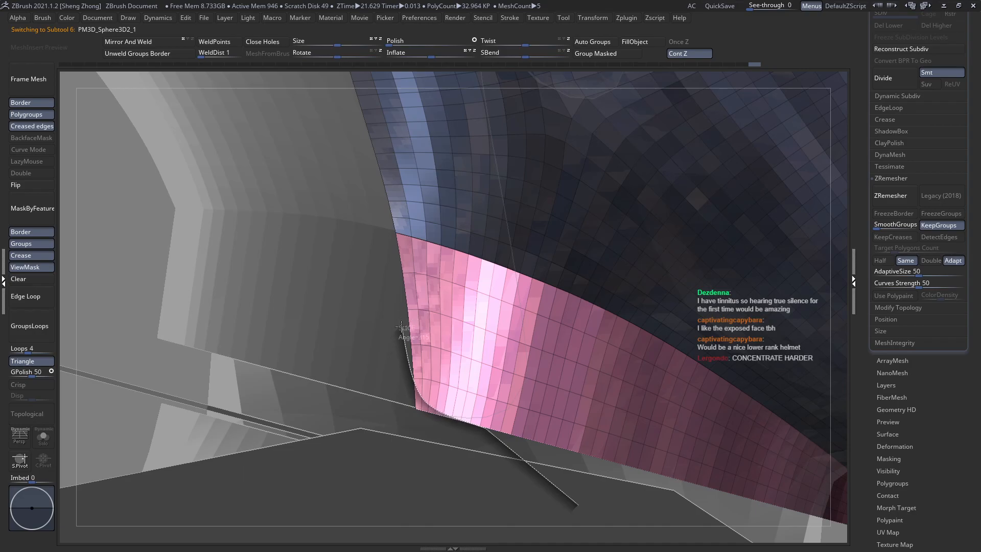
pyautogui.keyDown('ctrl'); pyautogui.keyDown('shift'); pyautogui.moveTo(409, 336); pyautogui.dragTo(337, 229); pyautogui.keyUp('shift'); pyautogui.keyUp('ctrl')
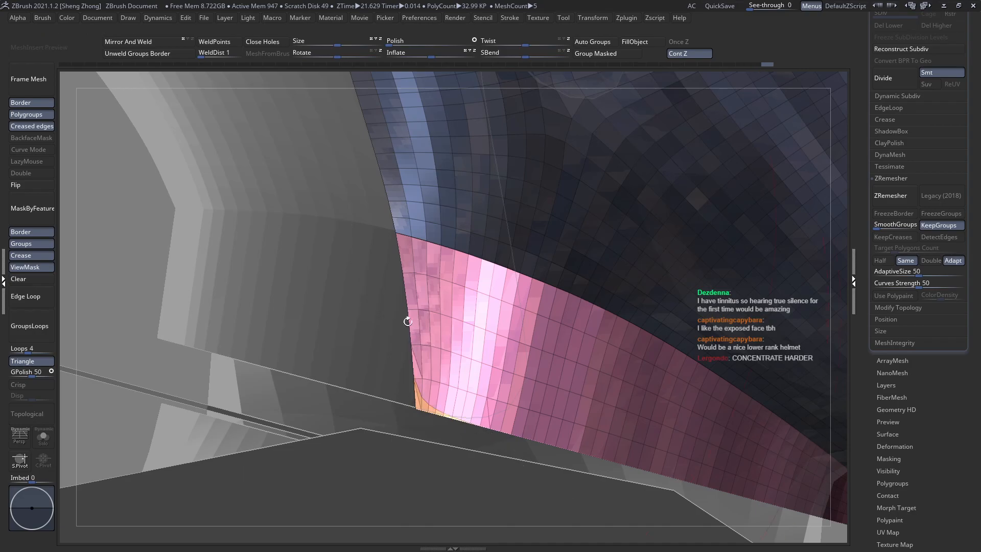
pyautogui.keyDown('ctrl'); pyautogui.moveTo(407, 322); pyautogui.dragTo(383, 214, button='right'); pyautogui.keyUp('ctrl')
pyautogui.keyDown('ctrl'); pyautogui.moveTo(434, 372); pyautogui.dragTo(107, 261, button='right'); pyautogui.keyUp('ctrl')
# ZRemesh the outer helmet shell with Double polygon count and KeepGroups on
pyautogui.keyDown('alt'); pyautogui.click(417, 360); pyautogui.keyUp('alt')
pyautogui.moveTo(419, 364); pyautogui.dragTo(541, 311, button='right')
pyautogui.moveTo(617, 283); pyautogui.dragTo(811, 220, button='right')
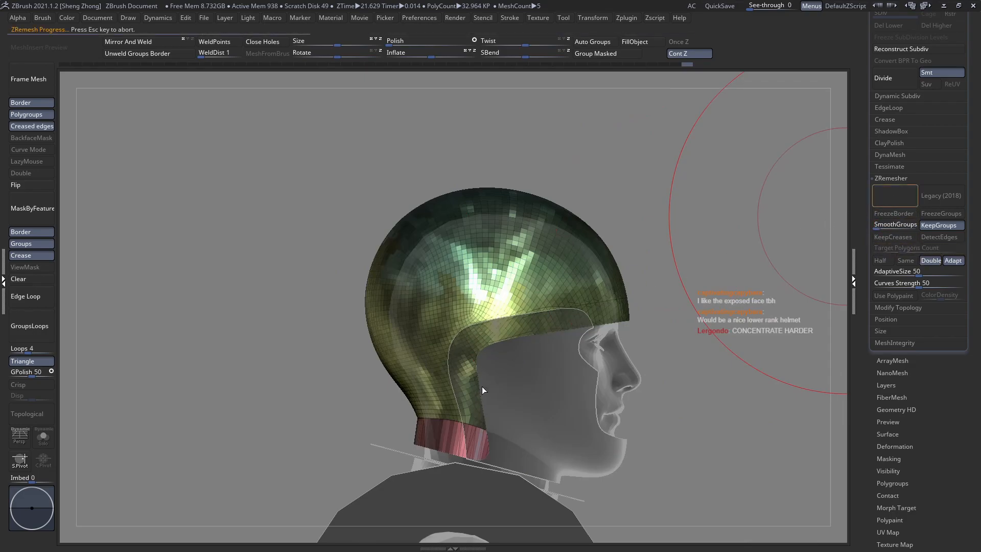
pyautogui.keyDown('ctrl'); pyautogui.moveTo(505, 473); pyautogui.dragTo(511, 409, button='right'); pyautogui.keyUp('ctrl')
pyautogui.moveTo(595, 373); pyautogui.dragTo(720, 369, button='right')
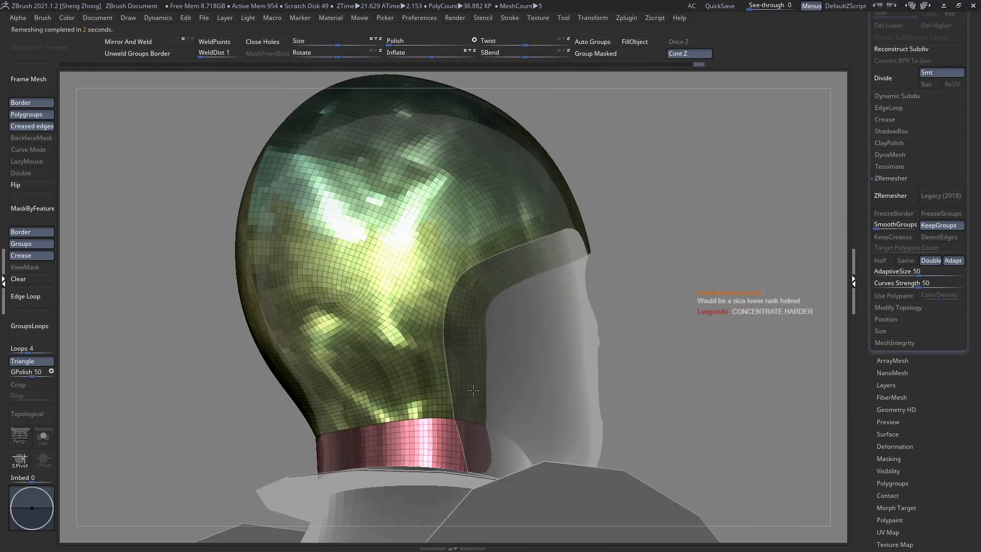
# Make the cheek guard the active subtool and bring its chin area into view
pyautogui.moveTo(483, 368); pyautogui.dragTo(435, 332, button='right')
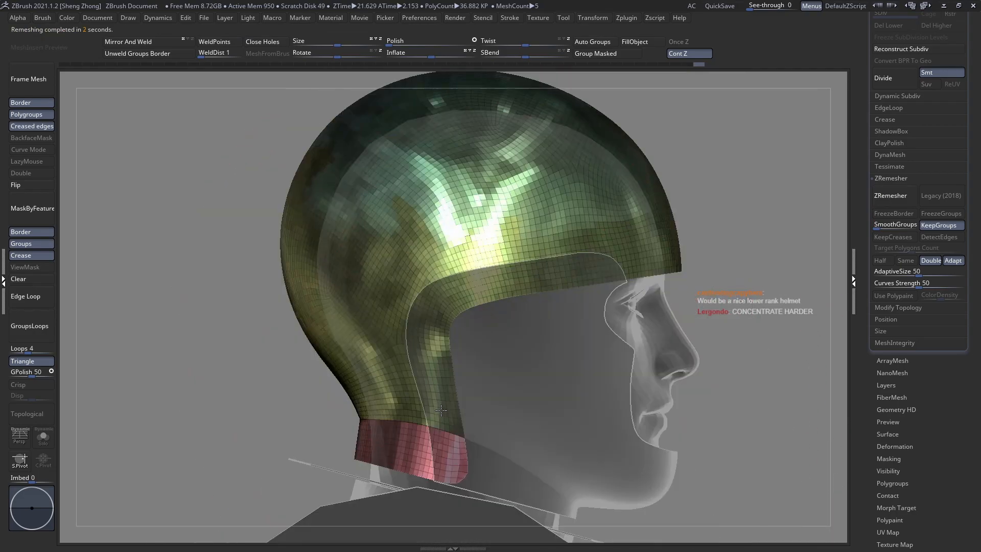
pyautogui.moveTo(441, 409); pyautogui.dragTo(484, 237, button='right')
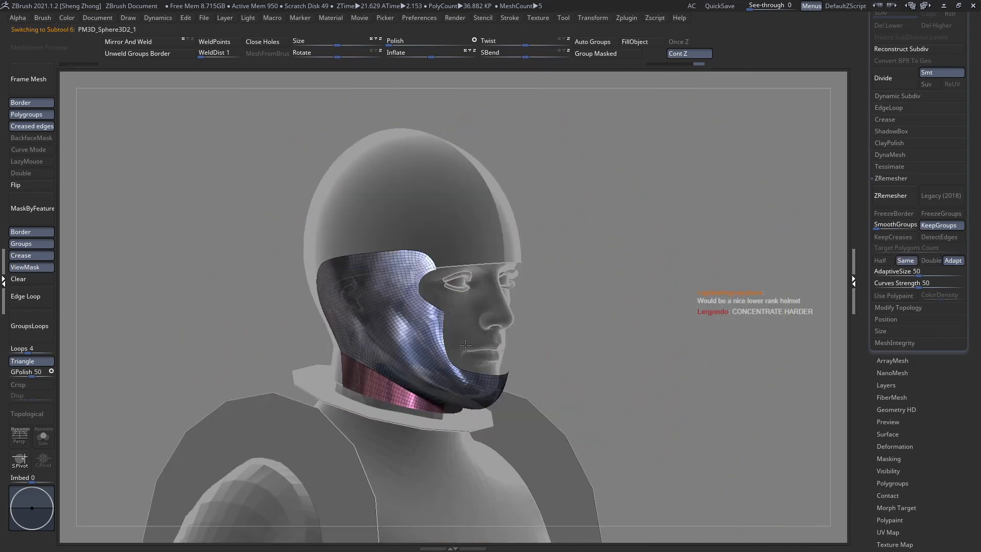
pyautogui.moveTo(511, 352); pyautogui.dragTo(317, 263, button='right')
pyautogui.rightClick(317, 264)
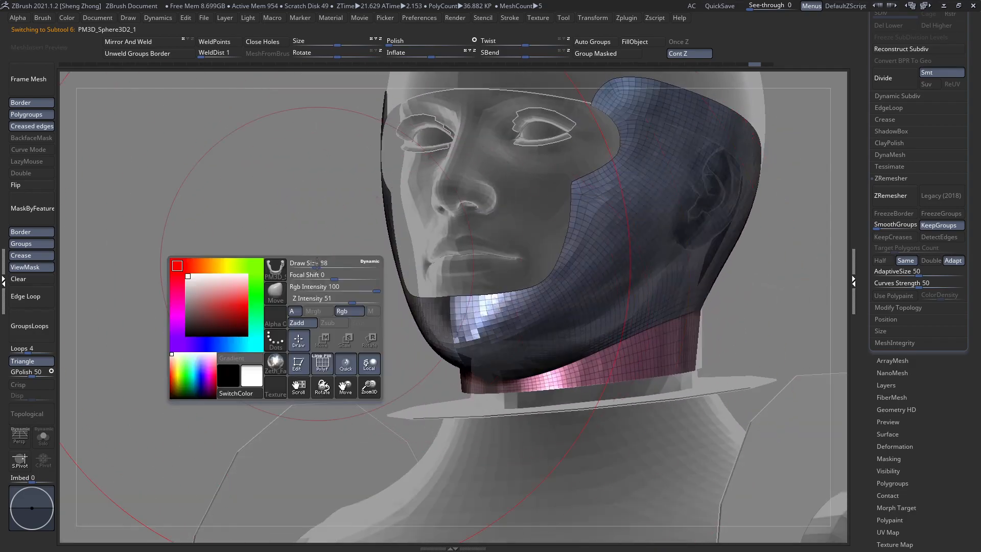
pyautogui.click(275, 290)
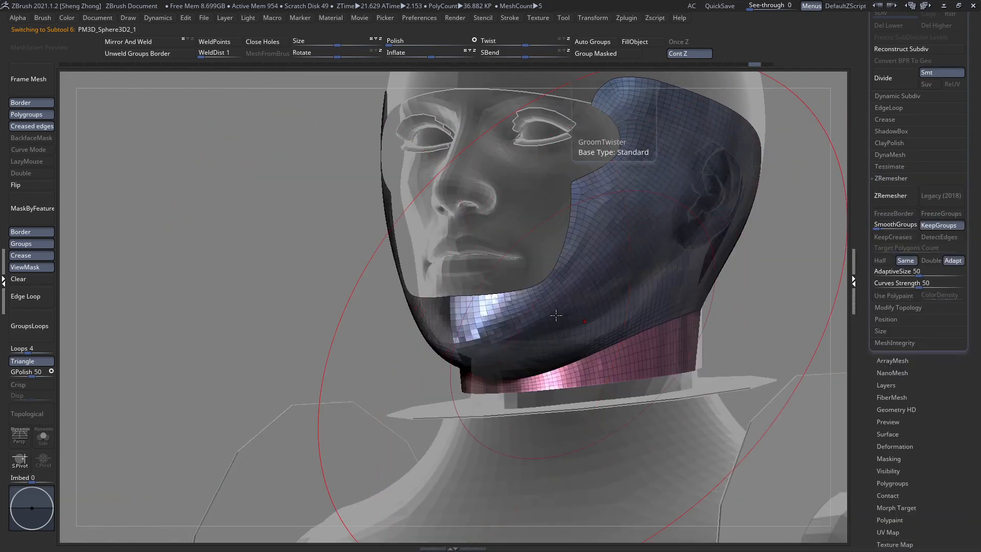
pyautogui.moveTo(582, 149)
pyautogui.mouseDown(button='right')
pyautogui.moveTo(496, 347)
pyautogui.moveTo(412, 303)
pyautogui.moveTo(430, 342)
pyautogui.moveTo(453, 284)
pyautogui.moveTo(419, 338)
pyautogui.moveTo(453, 307)
pyautogui.moveTo(432, 323)
pyautogui.mouseUp(button='right')
pyautogui.rightClick(389, 344)
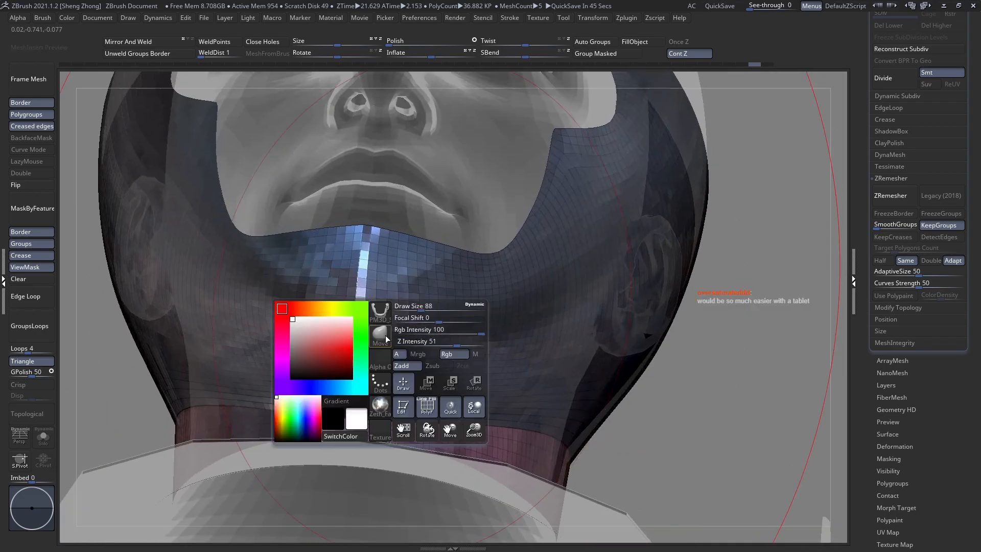
pyautogui.press('b')
pyautogui.press('s')
pyautogui.press('t')
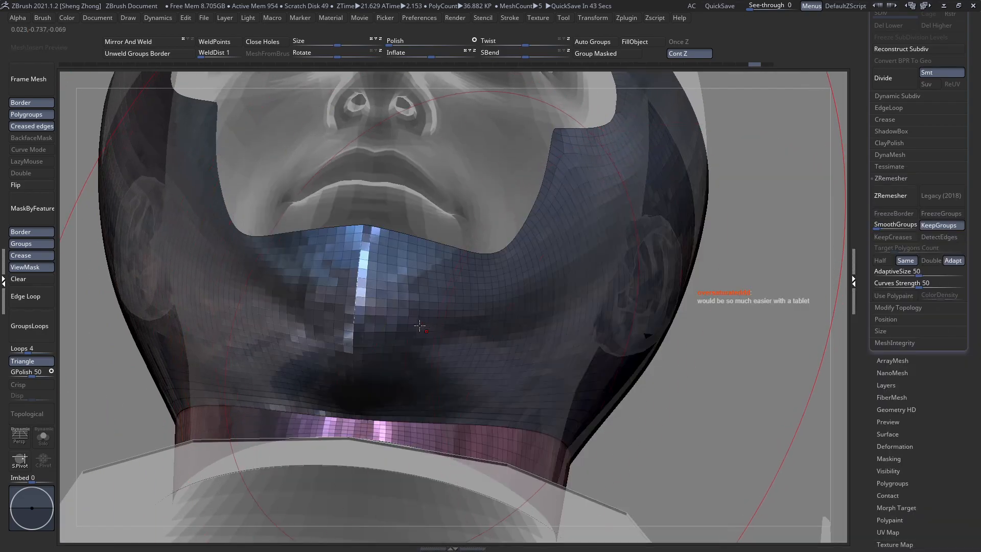
pyautogui.moveTo(419, 325); pyautogui.dragTo(282, 336, button='right')
pyautogui.rightClick(282, 336)
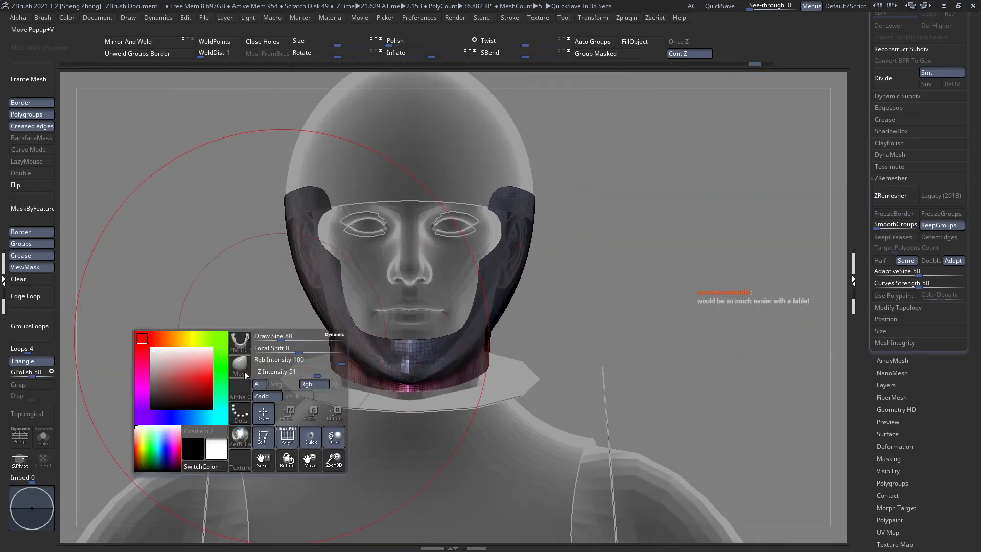
pyautogui.press('b')
pyautogui.press('s')
pyautogui.press('t')
# Try several vertical slices through the cheek guard beside the centre of the chin
pyautogui.keyDown('ctrl'); pyautogui.moveTo(385, 368); pyautogui.dragTo(424, 352, button='right'); pyautogui.keyUp('ctrl')
pyautogui.keyDown('ctrl'); pyautogui.keyDown('shift'); pyautogui.moveTo(428, 470); pyautogui.dragTo(433, 348); pyautogui.keyUp('shift'); pyautogui.keyUp('ctrl')
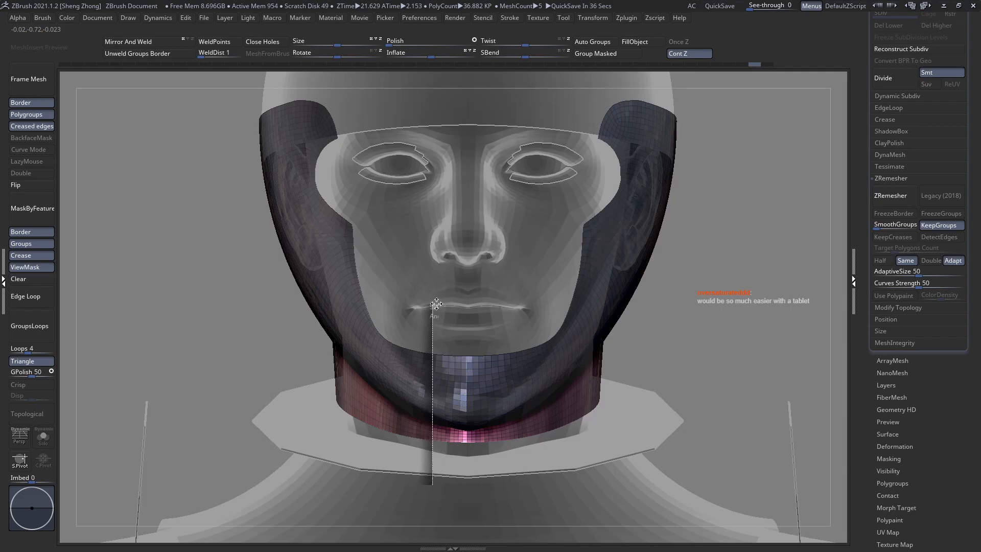
pyautogui.keyDown('ctrl'); pyautogui.keyDown('shift'); pyautogui.moveTo(435, 304); pyautogui.dragTo(435, 305); pyautogui.keyUp('shift'); pyautogui.keyUp('ctrl')
pyautogui.moveTo(435, 304); pyautogui.dragTo(411, 420, button='right')
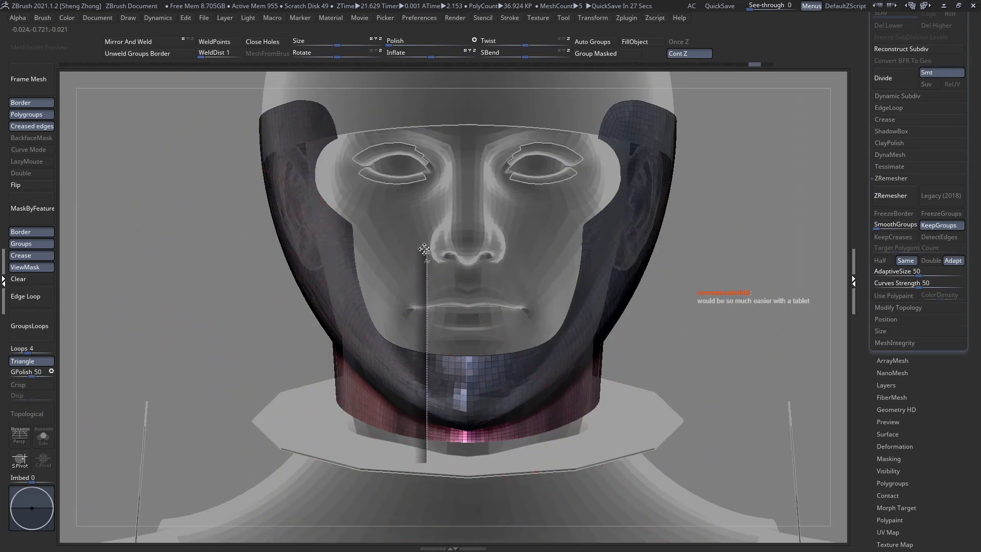
pyautogui.keyDown('ctrl'); pyautogui.keyDown('shift'); pyautogui.moveTo(423, 249); pyautogui.dragTo(423, 249); pyautogui.keyUp('shift'); pyautogui.keyUp('ctrl')
pyautogui.keyDown('ctrl'); pyautogui.moveTo(423, 250); pyautogui.dragTo(418, 378, button='right'); pyautogui.keyUp('ctrl')
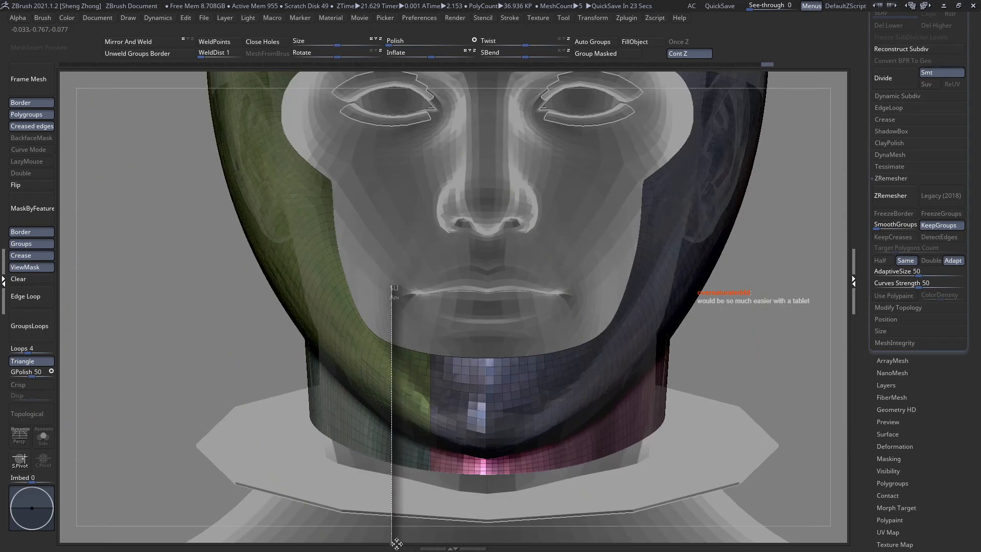
pyautogui.keyDown('ctrl'); pyautogui.keyDown('shift'); pyautogui.moveTo(394, 543); pyautogui.dragTo(409, 398); pyautogui.keyUp('shift'); pyautogui.keyUp('ctrl')
# Slice the cheek guard vertically at two places on one side of the chin, creating a narrow strip as its own polygroup
pyautogui.moveTo(415, 394); pyautogui.dragTo(434, 270, button='right')
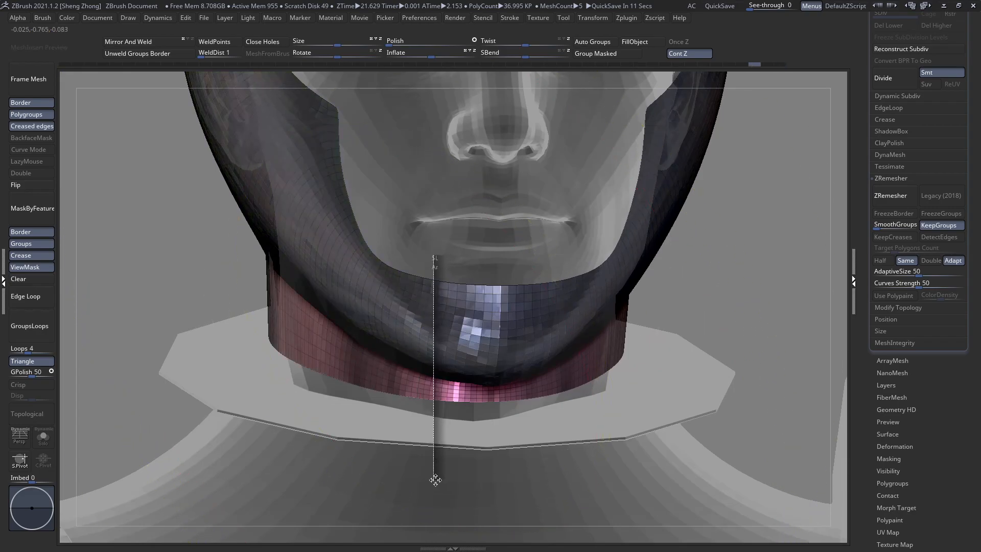
pyautogui.keyDown('ctrl'); pyautogui.keyDown('shift'); pyautogui.moveTo(432, 479); pyautogui.dragTo(384, 483); pyautogui.keyUp('shift'); pyautogui.keyUp('ctrl')
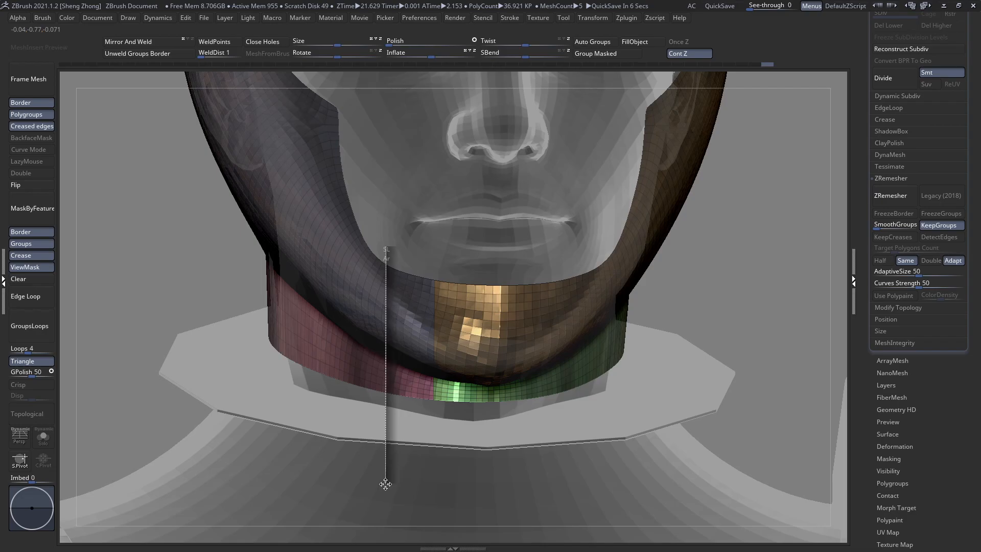
pyautogui.keyDown('ctrl'); pyautogui.keyDown('shift'); pyautogui.moveTo(385, 484); pyautogui.dragTo(384, 483); pyautogui.keyUp('shift'); pyautogui.keyUp('ctrl')
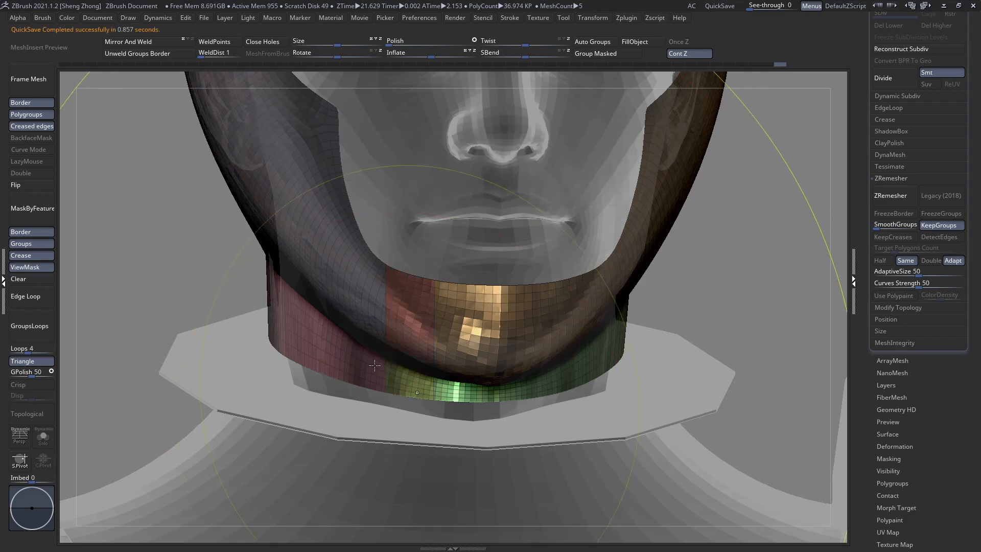
# Split the cheek guard's polygroups along the centre line of the chin and isolate one half to check it
pyautogui.keyDown('ctrl'); pyautogui.moveTo(375, 365); pyautogui.dragTo(455, 381, button='right'); pyautogui.keyUp('ctrl')
pyautogui.moveTo(933, 401); pyautogui.dragTo(933, 531)
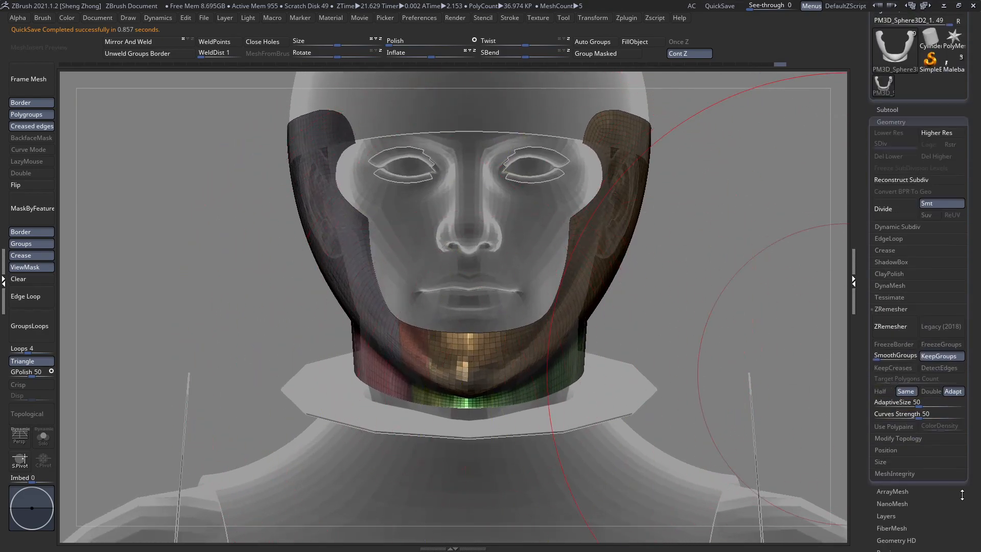
pyautogui.moveTo(962, 495); pyautogui.dragTo(935, 443)
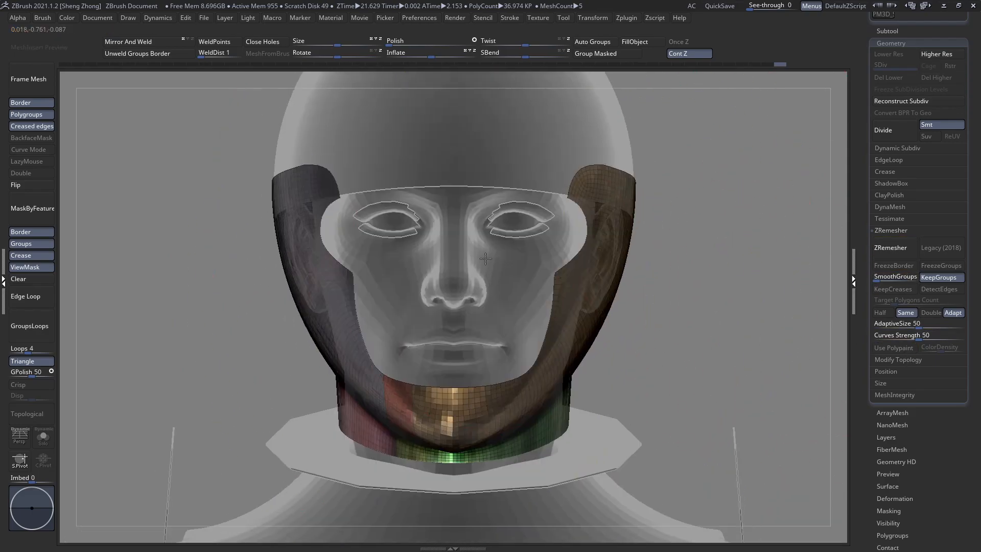
pyautogui.keyDown('ctrl'); pyautogui.keyDown('shift'); pyautogui.moveTo(454, 164); pyautogui.dragTo(682, 514); pyautogui.keyUp('shift'); pyautogui.keyUp('ctrl')
pyautogui.moveTo(736, 445); pyautogui.dragTo(245, 327)
pyautogui.click(157, 56)
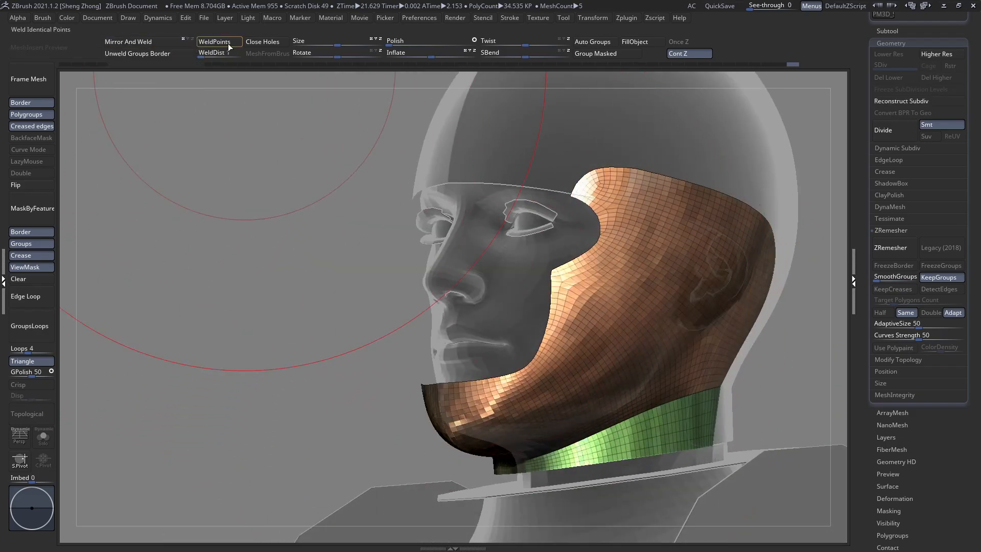
pyautogui.moveTo(363, 218); pyautogui.dragTo(452, 259)
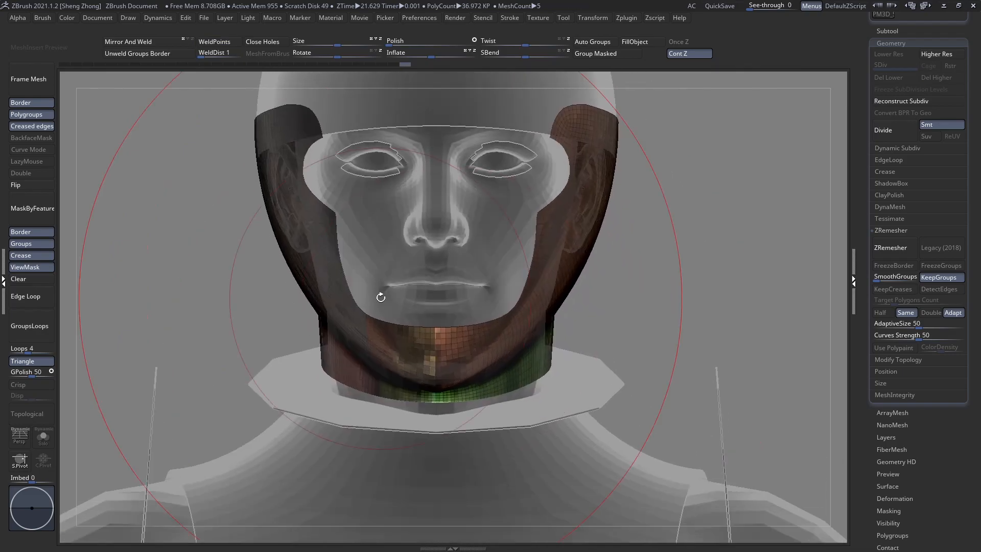
# Clear the cheek guard's mask and ZRemesh it with Same polygon count and KeepGroups on
pyautogui.moveTo(378, 296); pyautogui.dragTo(115, 301)
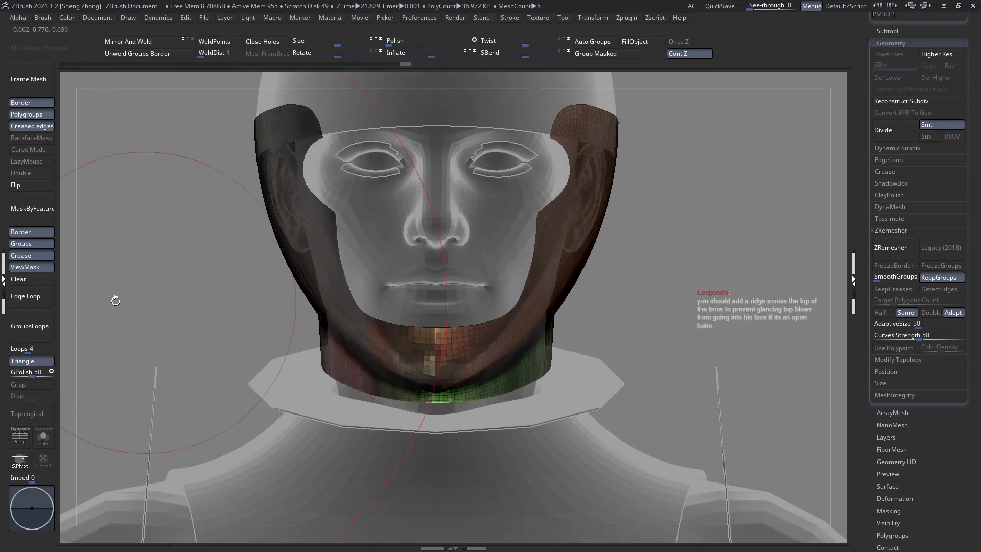
pyautogui.click(31, 279)
pyautogui.moveTo(500, 358); pyautogui.dragTo(601, 347)
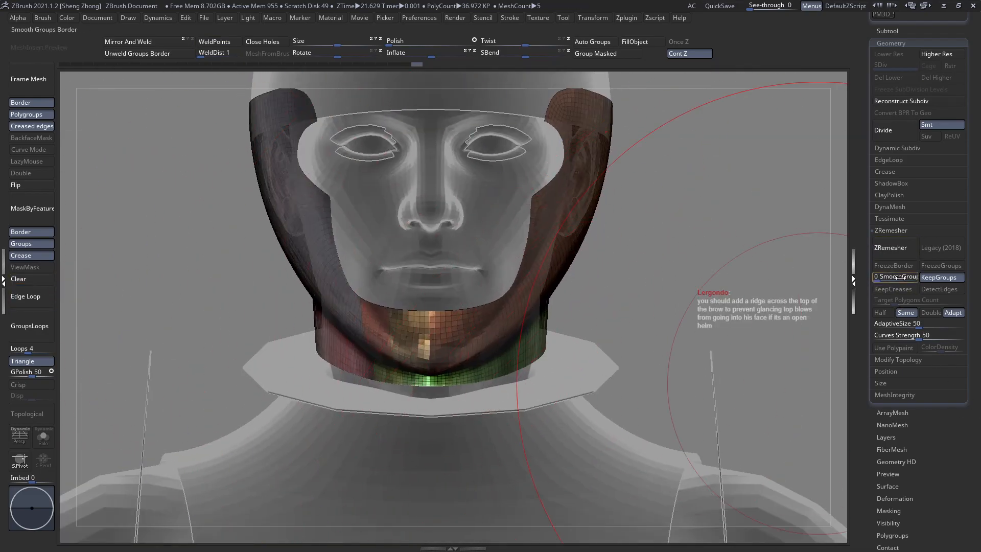
pyautogui.click(931, 316)
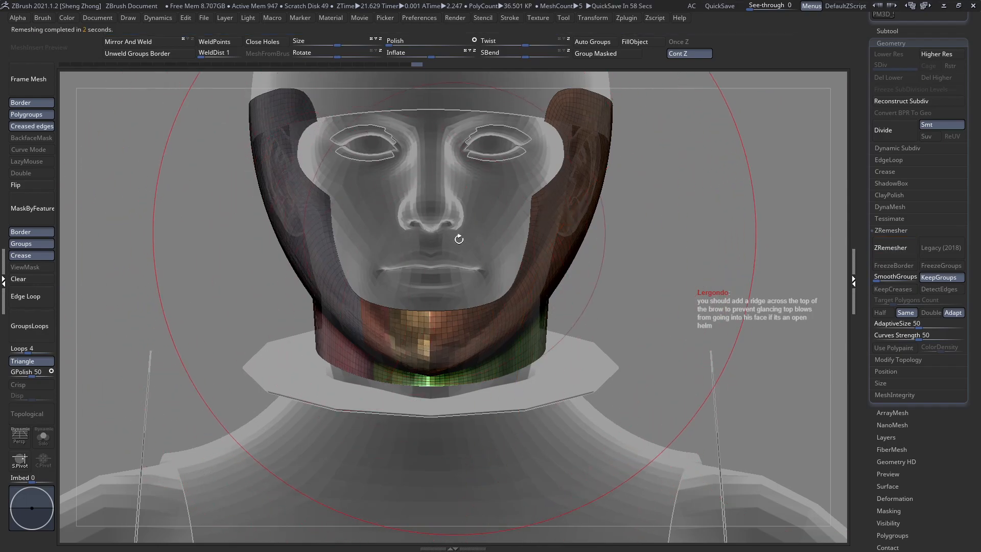
# Examine the remeshed cheek guard's polygroup borders from the side and from below the chin
pyautogui.moveTo(473, 240); pyautogui.dragTo(550, 164, button='right')
pyautogui.keyDown('ctrl'); pyautogui.moveTo(399, 353); pyautogui.dragTo(434, 312, button='right'); pyautogui.keyUp('ctrl')
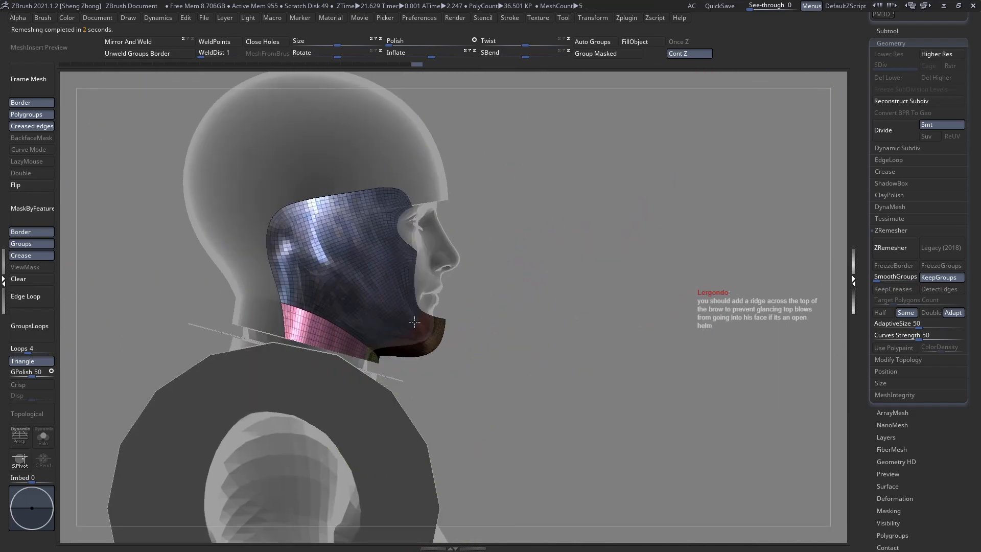
pyautogui.keyDown('ctrl'); pyautogui.moveTo(439, 276); pyautogui.dragTo(440, 299, button='right'); pyautogui.keyUp('ctrl')
pyautogui.moveTo(441, 299); pyautogui.dragTo(381, 328, button='right')
pyautogui.keyDown('alt'); pyautogui.moveTo(434, 357); pyautogui.dragTo(435, 404, button='right'); pyautogui.keyUp('alt')
pyautogui.keyDown('alt'); pyautogui.moveTo(435, 334); pyautogui.dragTo(420, 371, button='right'); pyautogui.keyUp('alt')
pyautogui.moveTo(420, 372)
pyautogui.keyDown('ctrl'); pyautogui.mouseDown(button='right')
pyautogui.moveTo(419, 394)
pyautogui.moveTo(470, 387)
pyautogui.moveTo(479, 409)
pyautogui.moveTo(485, 399)
pyautogui.mouseUp(button='right'); pyautogui.keyUp('ctrl')
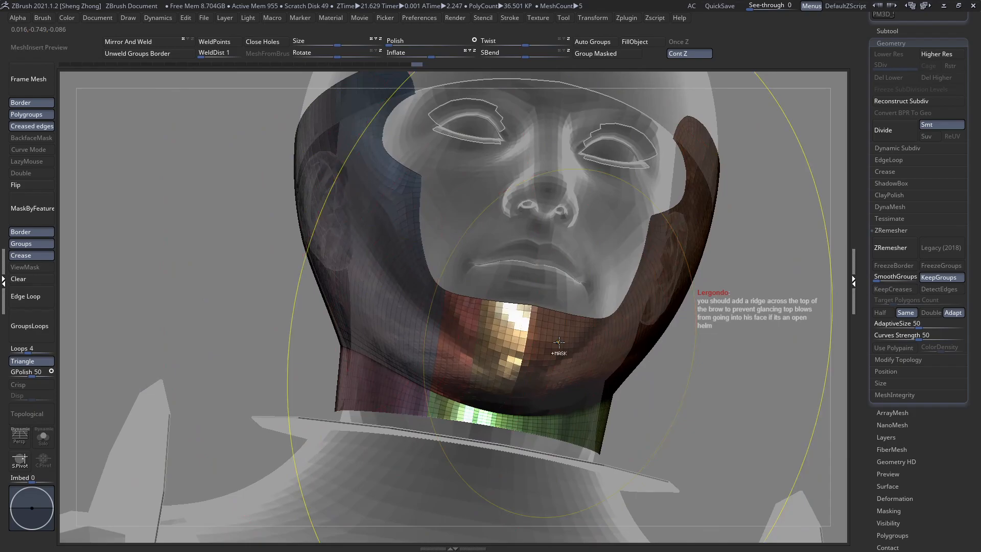
# Duplicate the cheek guard and remove the central chin section and the opposite half from the copy, keeping one side and its chin strip
pyautogui.hotkey('ctrl', 'shift', 'd')
pyautogui.moveTo(559, 343); pyautogui.dragTo(552, 368, button='right')
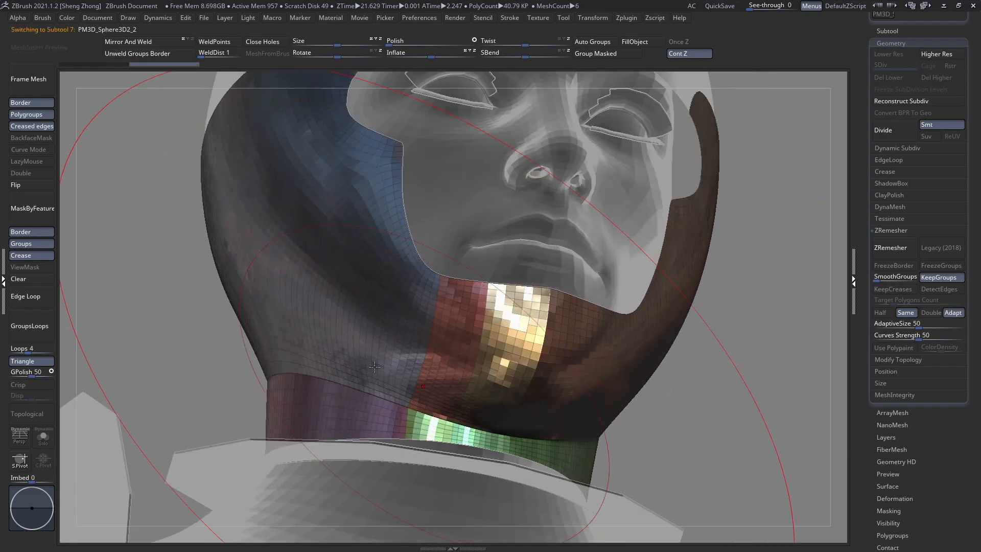
pyautogui.keyDown('ctrl'); pyautogui.keyDown('shift'); pyautogui.click(495, 433); pyautogui.keyUp('shift'); pyautogui.keyUp('ctrl')
pyautogui.keyDown('ctrl'); pyautogui.keyDown('shift'); pyautogui.click(495, 434); pyautogui.keyUp('shift'); pyautogui.keyUp('ctrl')
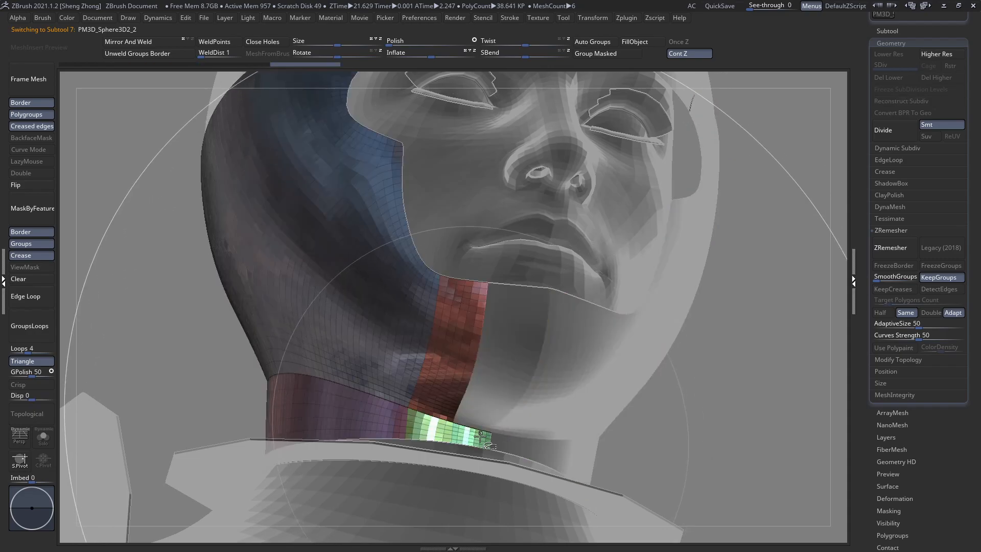
pyautogui.moveTo(481, 429)
pyautogui.keyDown('ctrl'); pyautogui.mouseDown(button='right')
pyautogui.moveTo(395, 365)
pyautogui.moveTo(455, 406)
pyautogui.mouseUp(button='right'); pyautogui.keyUp('ctrl')
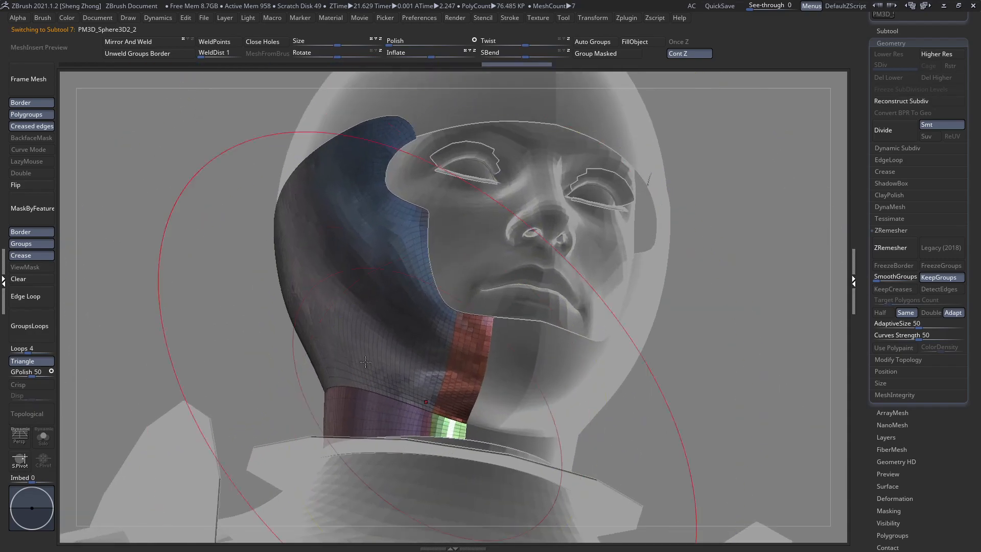
pyautogui.press('space')
pyautogui.click(235, 313)
pyautogui.click(513, 391)
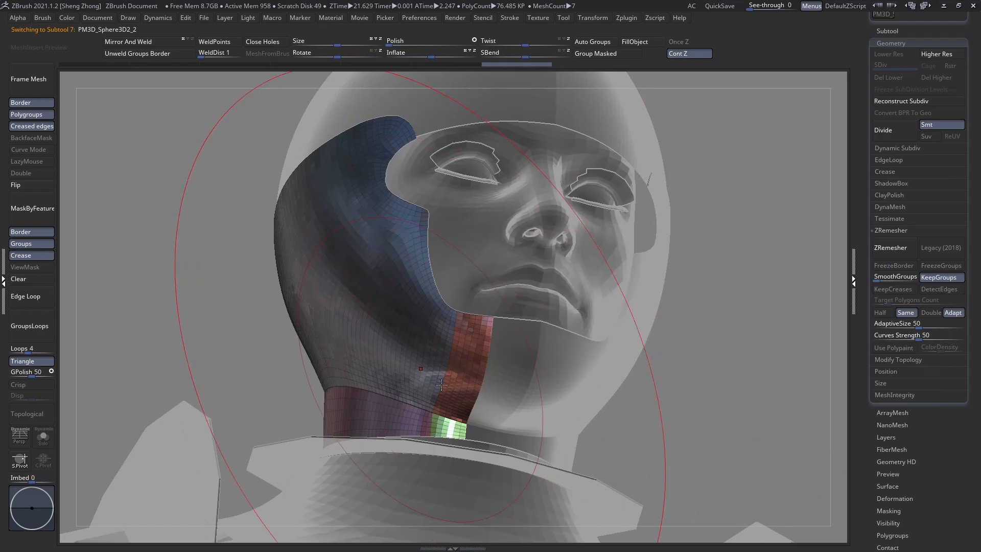
pyautogui.moveTo(411, 370); pyautogui.dragTo(446, 420, button='right')
# Remove the duplicated side's polygroups from the original cheek guard, and make the separated side piece active again
pyautogui.hotkey('ctrl', 'shift', 'd')
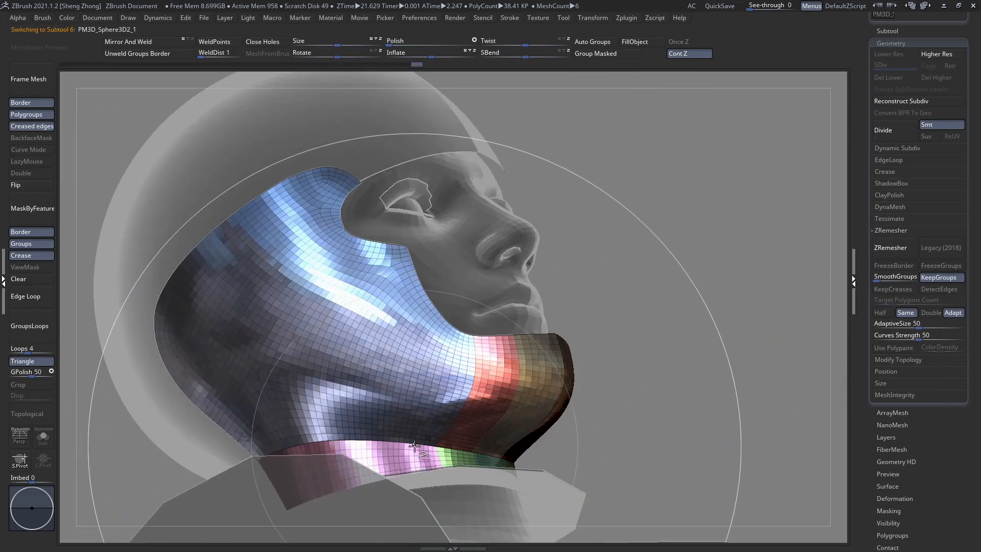
pyautogui.keyDown('ctrl'); pyautogui.keyDown('shift'); pyautogui.click(432, 427); pyautogui.keyUp('shift'); pyautogui.keyUp('ctrl')
pyautogui.keyDown('ctrl'); pyautogui.keyDown('shift'); pyautogui.click(419, 421); pyautogui.keyUp('shift'); pyautogui.keyUp('ctrl')
pyautogui.moveTo(471, 366); pyautogui.dragTo(416, 378, button='right')
pyautogui.keyDown('alt'); pyautogui.click(402, 365); pyautogui.keyUp('alt')
pyautogui.moveTo(384, 357)
pyautogui.mouseDown(button='right')
pyautogui.moveTo(433, 341)
pyautogui.moveTo(314, 354)
pyautogui.mouseUp(button='right')
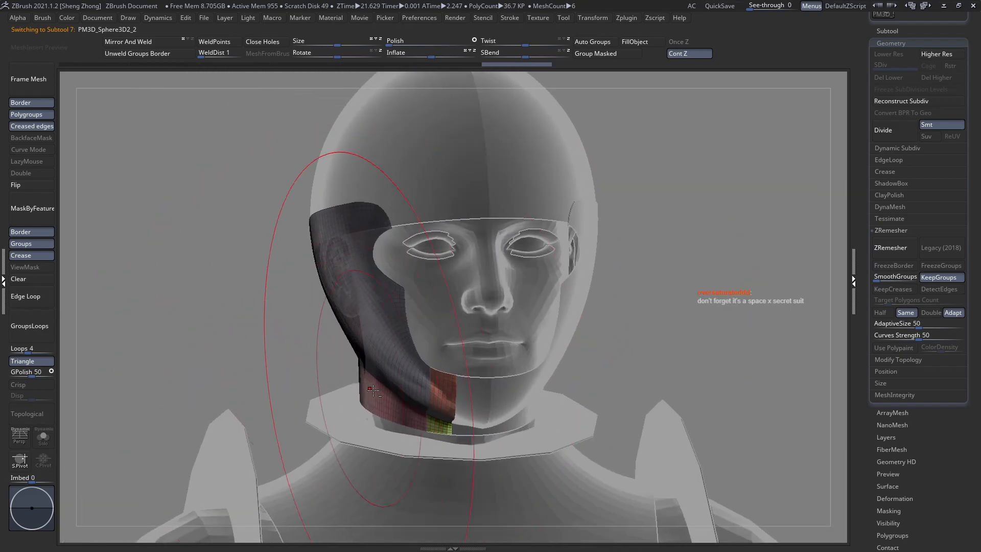
# Stitch two neighbouring border points together on the side piece's face-opening edge with the ZModeler Stitch point action
pyautogui.moveTo(380, 330)
pyautogui.mouseDown(button='right')
pyautogui.moveTo(410, 354)
pyautogui.moveTo(458, 340)
pyautogui.moveTo(420, 330)
pyautogui.moveTo(428, 353)
pyautogui.moveTo(415, 337)
pyautogui.moveTo(453, 353)
pyautogui.mouseUp(button='right')
pyautogui.keyDown('alt'); pyautogui.moveTo(402, 281); pyautogui.dragTo(399, 314, button='right'); pyautogui.keyUp('alt')
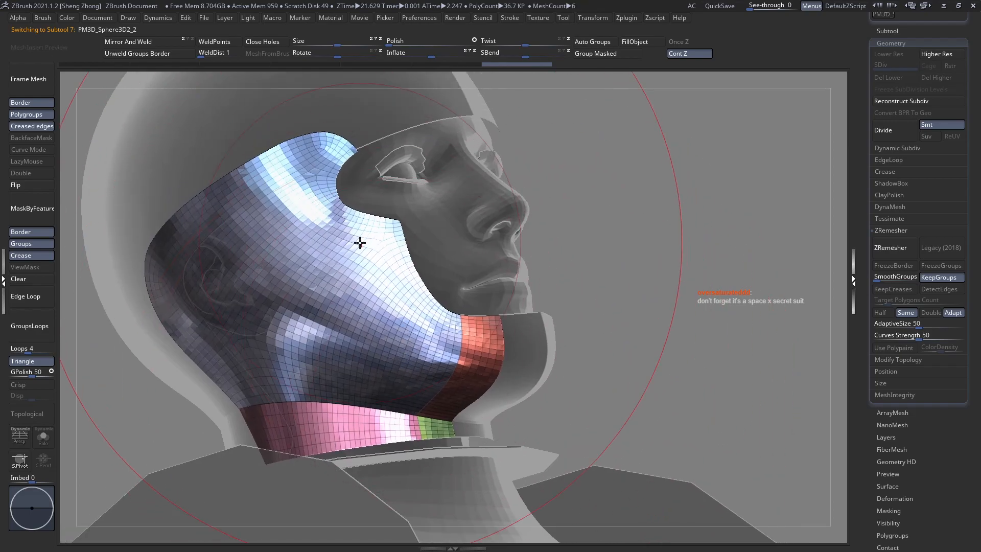
pyautogui.moveTo(360, 243)
pyautogui.mouseDown(button='right')
pyautogui.moveTo(392, 251)
pyautogui.moveTo(396, 280)
pyautogui.mouseUp(button='right')
pyautogui.moveTo(396, 280)
pyautogui.mouseDown(button='right')
pyautogui.moveTo(368, 256)
pyautogui.moveTo(344, 311)
pyautogui.mouseUp(button='right')
pyautogui.rightClick(372, 324)
pyautogui.press('b')
pyautogui.press('z')
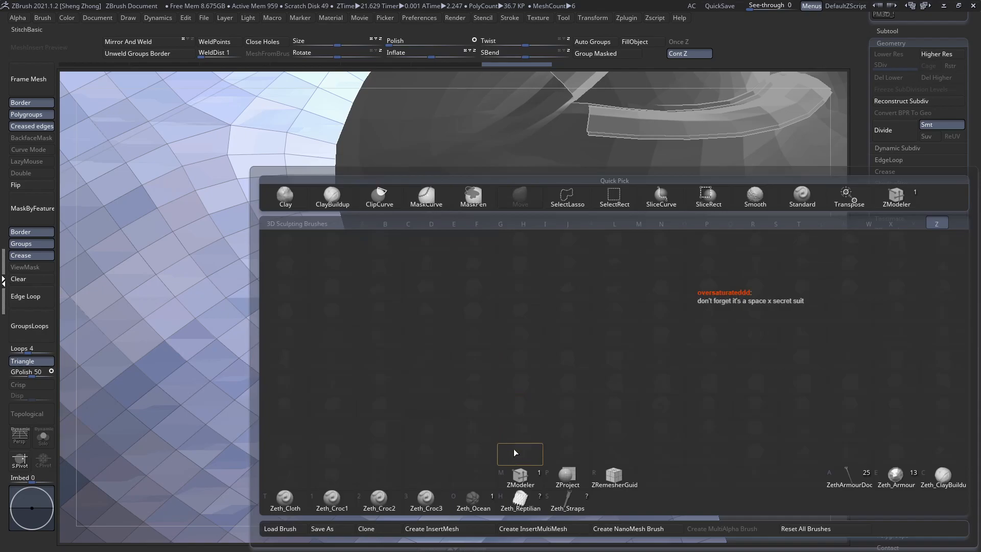
pyautogui.press('m')
pyautogui.keyDown('ctrl'); pyautogui.moveTo(447, 381); pyautogui.dragTo(347, 274, button='right'); pyautogui.keyUp('ctrl')
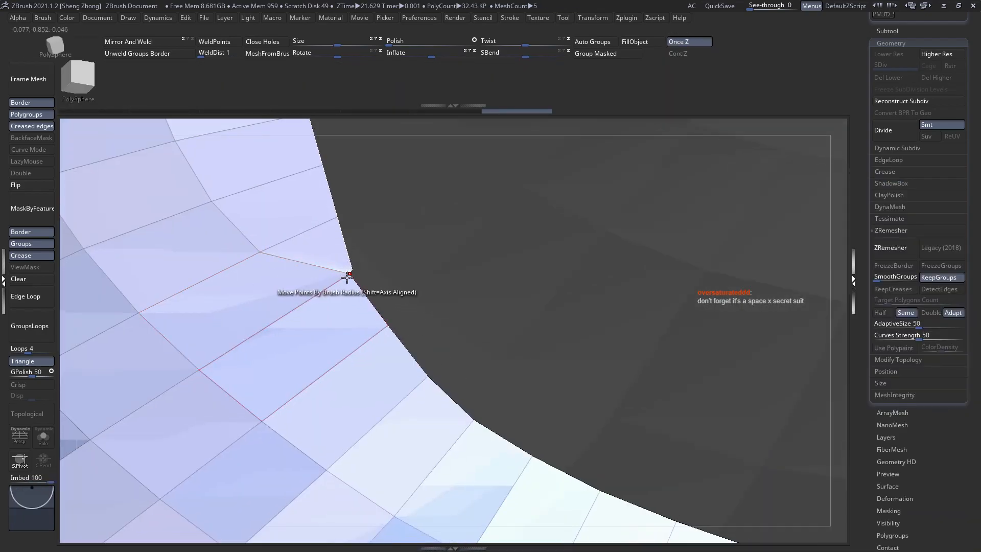
pyautogui.press('space')
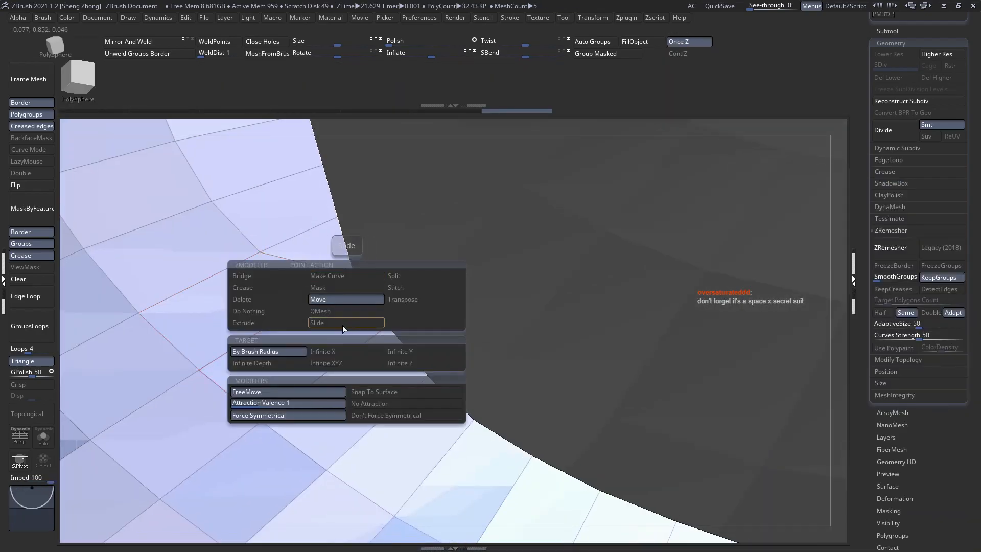
pyautogui.click(403, 286)
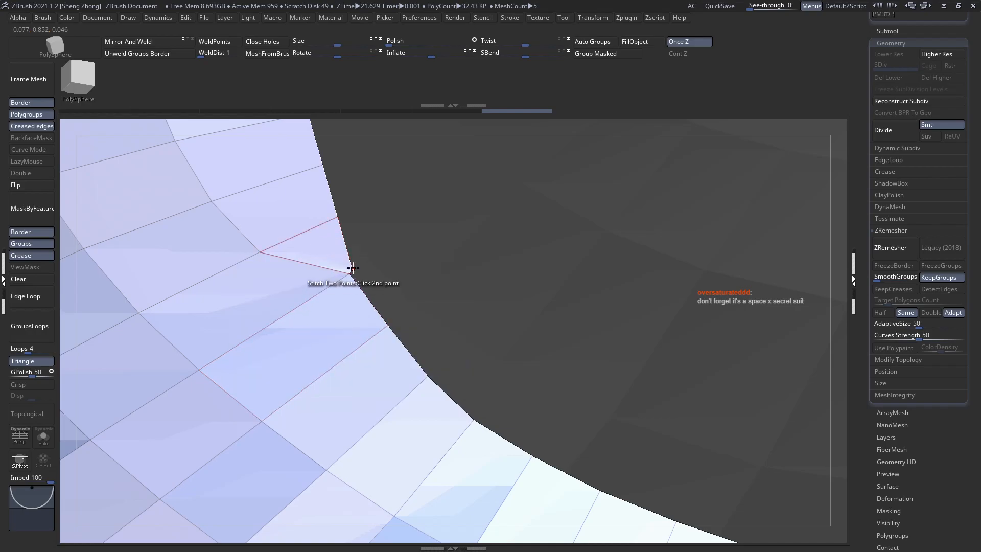
pyautogui.click(350, 274)
# ZRemesh the side piece with Same polygon count and KeepGroups on, and switch to the other cheek guard piece's face-opening edge
pyautogui.keyDown('ctrl'); pyautogui.moveTo(459, 350); pyautogui.dragTo(690, 307, button='right'); pyautogui.keyUp('ctrl')
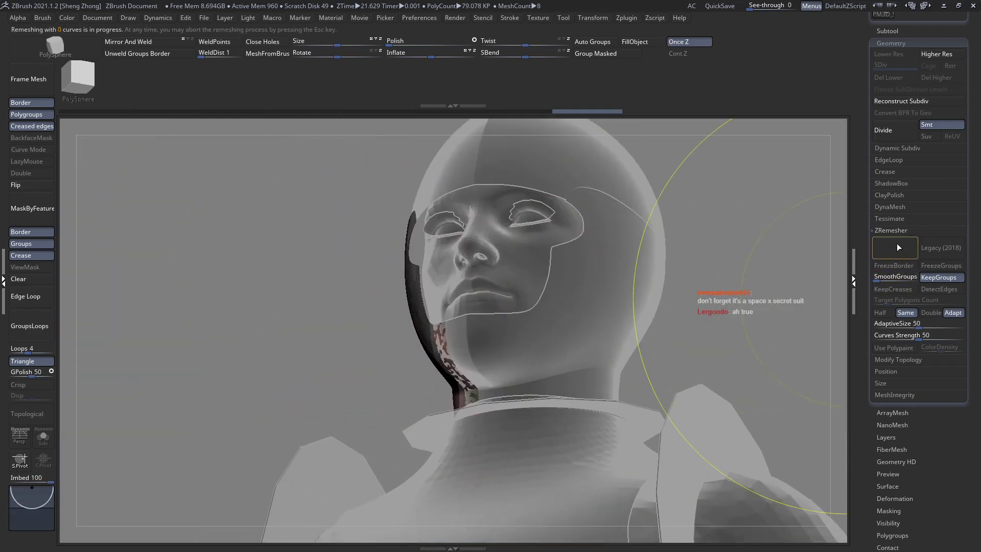
pyautogui.moveTo(481, 352); pyautogui.dragTo(506, 347, button='right')
pyautogui.moveTo(510, 346); pyautogui.dragTo(445, 396)
pyautogui.moveTo(446, 397); pyautogui.dragTo(445, 334, button='right')
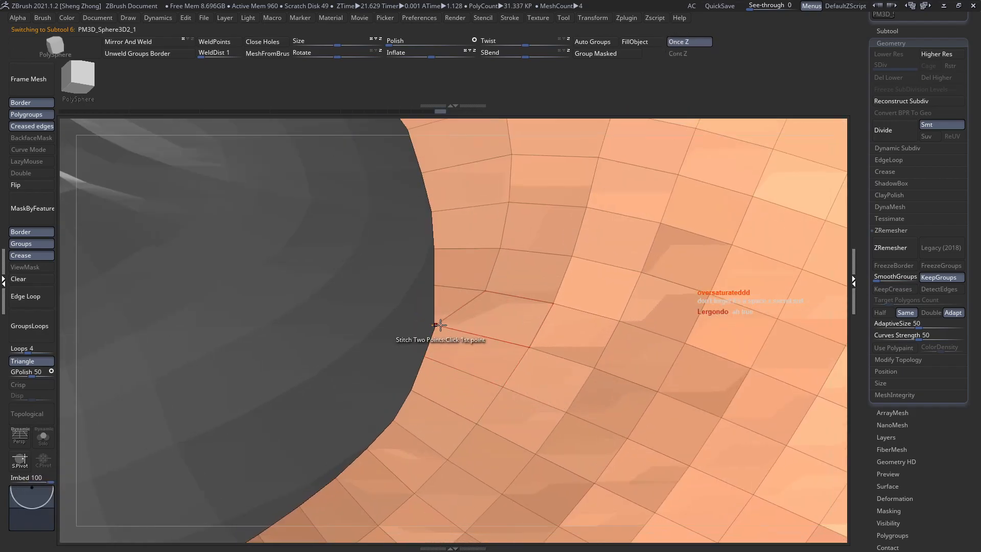
# Stitch the border points on the chin piece's face-opening edge and ZRemesh it with Same polygon count and KeepGroups on
pyautogui.click(433, 324)
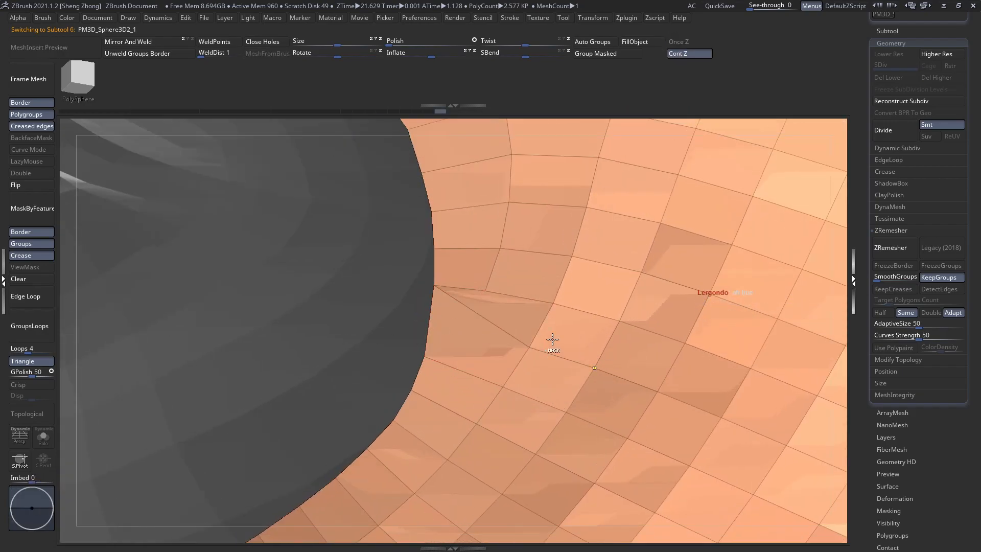
pyautogui.click(432, 324)
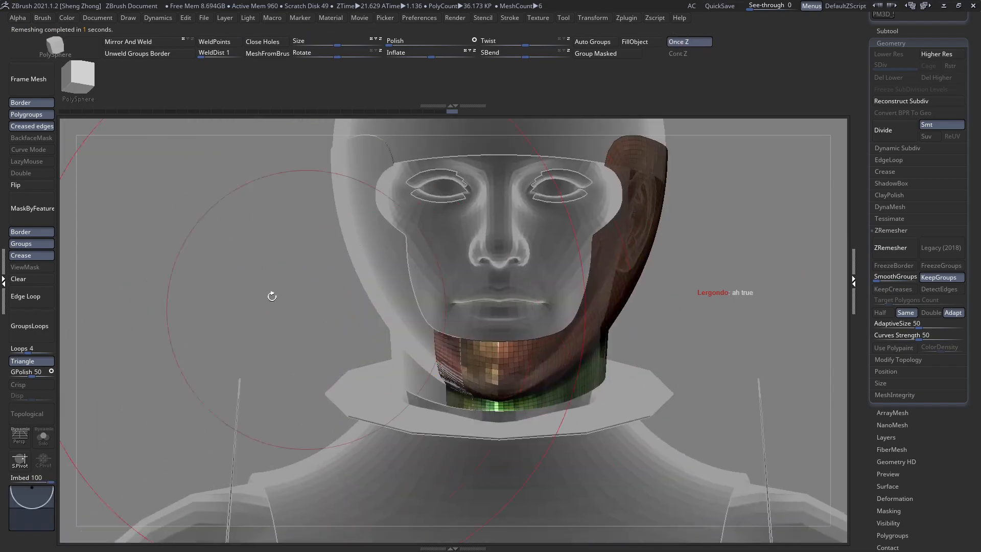
# Isolate the chin piece's side strip for inspection, restore the full chin piece, and make the side cheek guard piece active
pyautogui.press('space')
pyautogui.press('b')
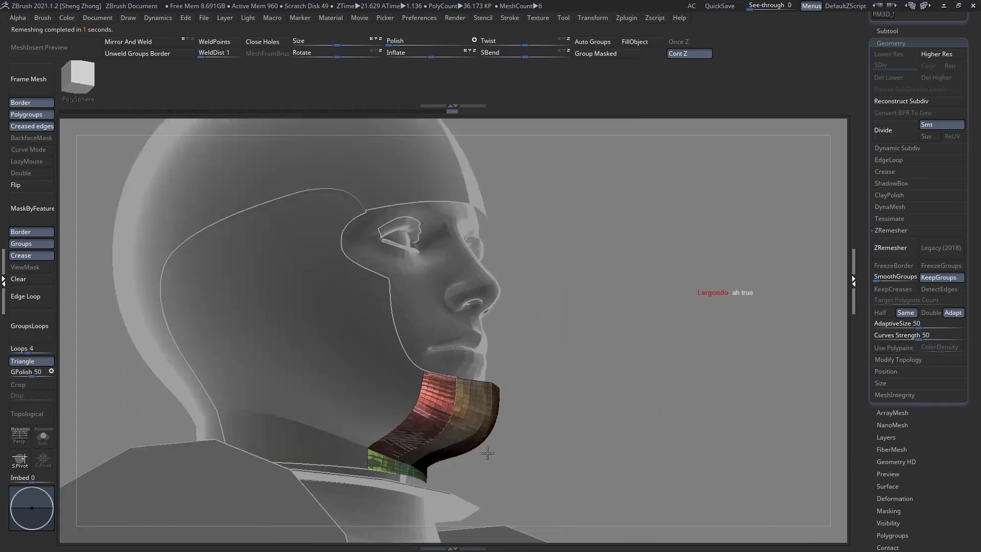
pyautogui.keyDown('alt'); pyautogui.moveTo(488, 453); pyautogui.dragTo(483, 466); pyautogui.keyUp('alt')
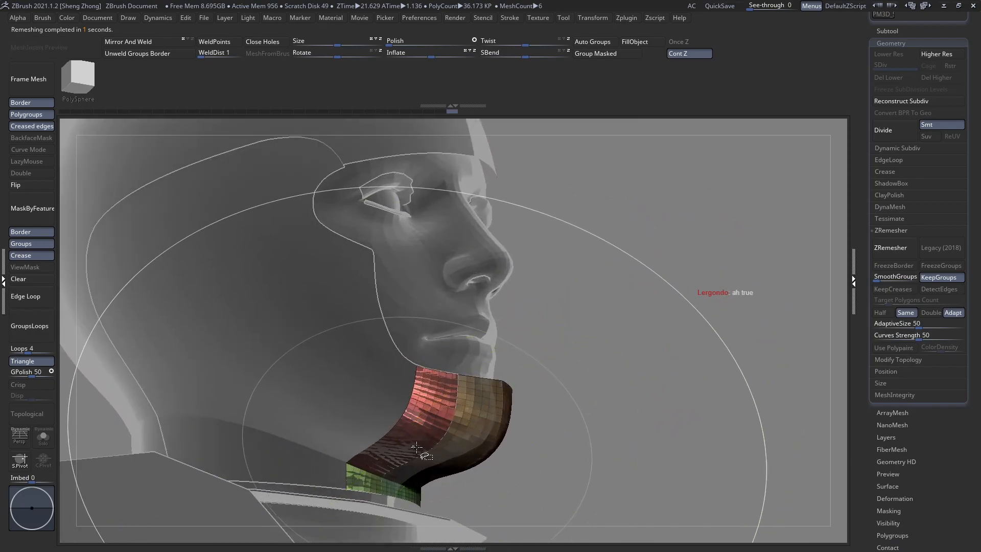
pyautogui.keyDown('ctrl'); pyautogui.keyDown('shift'); pyautogui.click(416, 449); pyautogui.keyUp('shift'); pyautogui.keyUp('ctrl')
pyautogui.keyDown('ctrl'); pyautogui.keyDown('shift'); pyautogui.click(415, 449); pyautogui.keyUp('shift'); pyautogui.keyUp('ctrl')
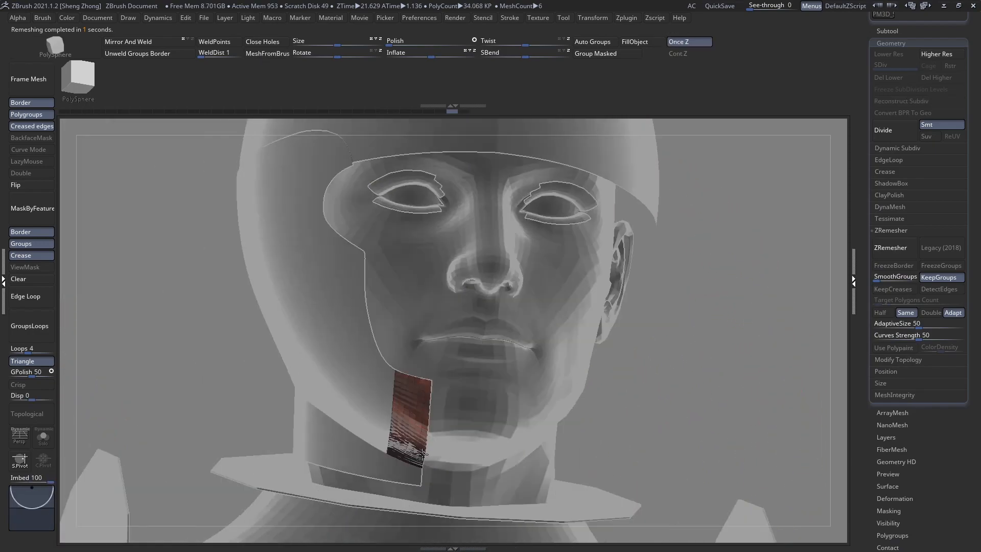
pyautogui.keyDown('ctrl'); pyautogui.keyDown('shift'); pyautogui.click(285, 409); pyautogui.keyUp('shift'); pyautogui.keyUp('ctrl')
pyautogui.keyDown('alt'); pyautogui.click(412, 391); pyautogui.keyUp('alt')
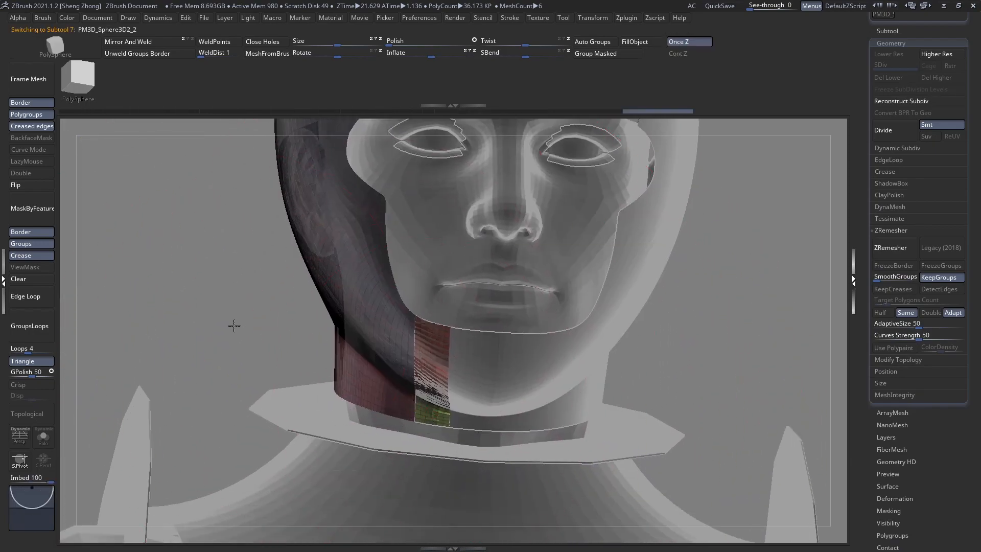
# Undo the latest trial edits on the side cheek guard piece
pyautogui.rightClick(234, 324)
pyautogui.moveTo(541, 409)
pyautogui.mouseDown()
pyautogui.moveTo(449, 339)
pyautogui.moveTo(685, 436)
pyautogui.mouseUp()
pyautogui.hotkey('ctrl', 'z')
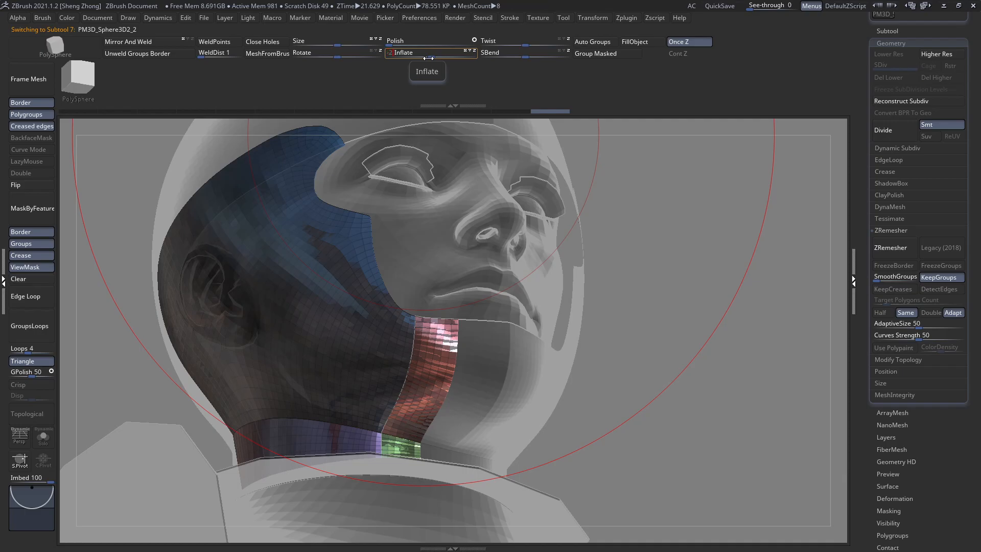
pyautogui.hotkey('ctrl', 'z')
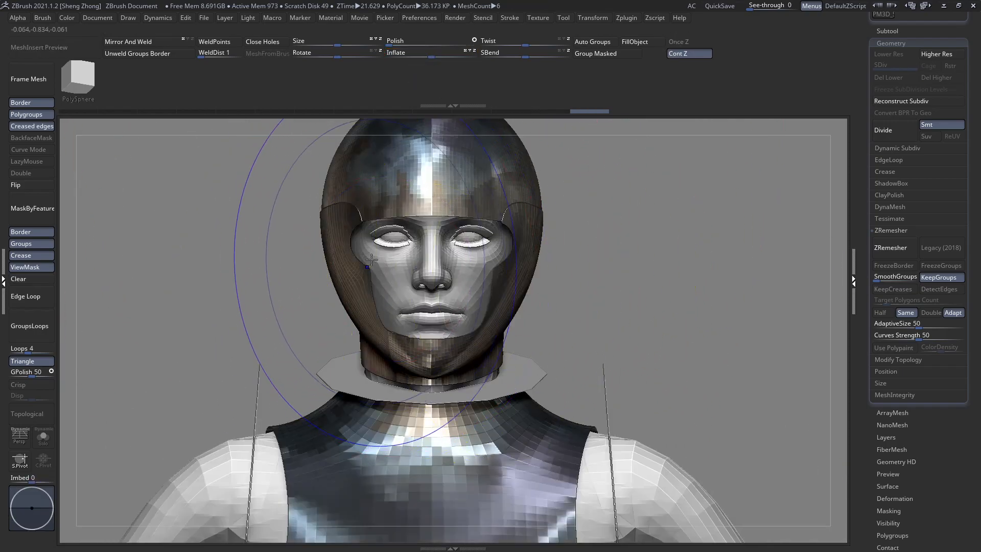
pyautogui.hotkey('ctrl', 'z')
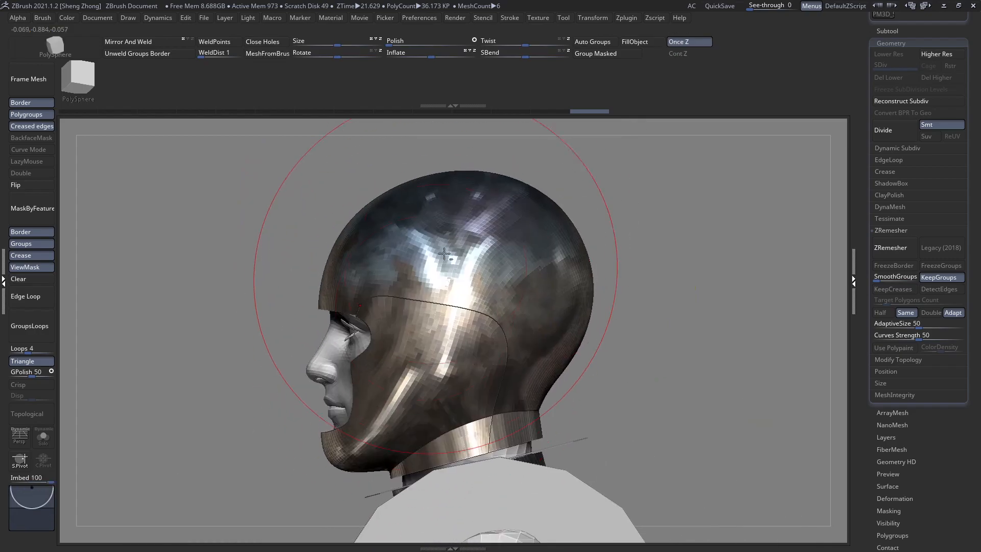
pyautogui.hotkey('ctrl', 'z')
pyautogui.hotkey('ctrl', 'z')
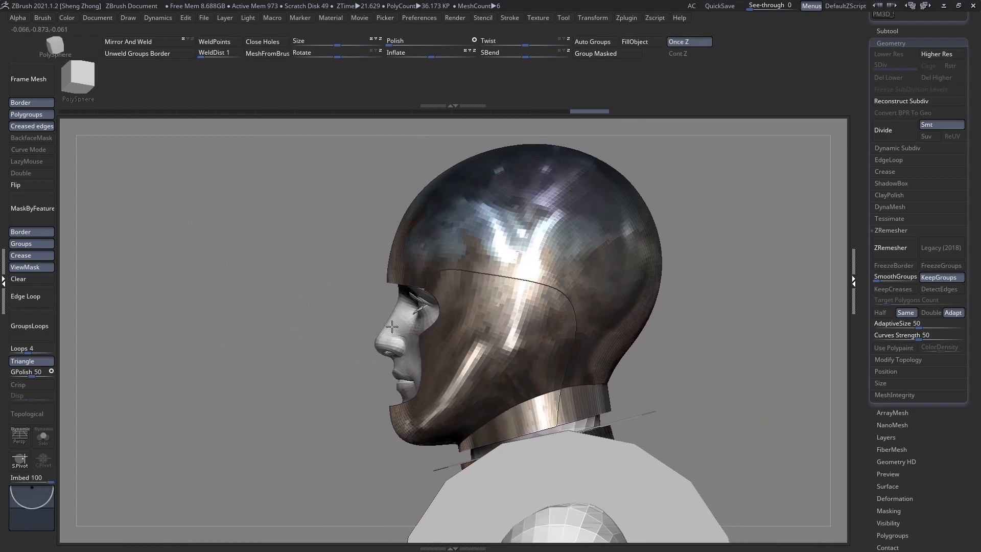
# Clear the mask on the side cheek guard piece
pyautogui.click(45, 277)
pyautogui.press('space')
pyautogui.click(217, 268)
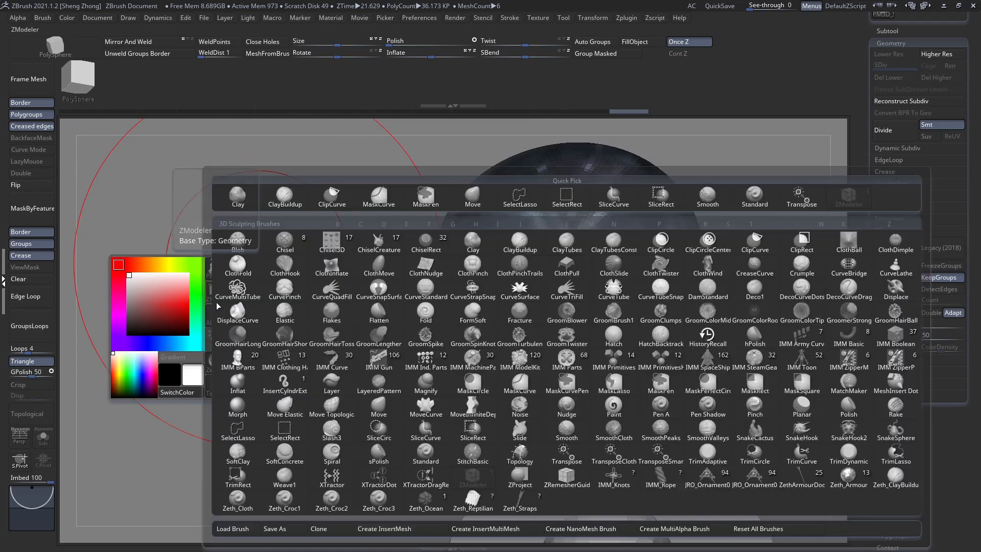
pyautogui.click(472, 335)
pyautogui.moveTo(526, 312)
pyautogui.mouseDown(button='right')
pyautogui.moveTo(609, 282)
pyautogui.moveTo(788, 307)
pyautogui.mouseUp(button='right')
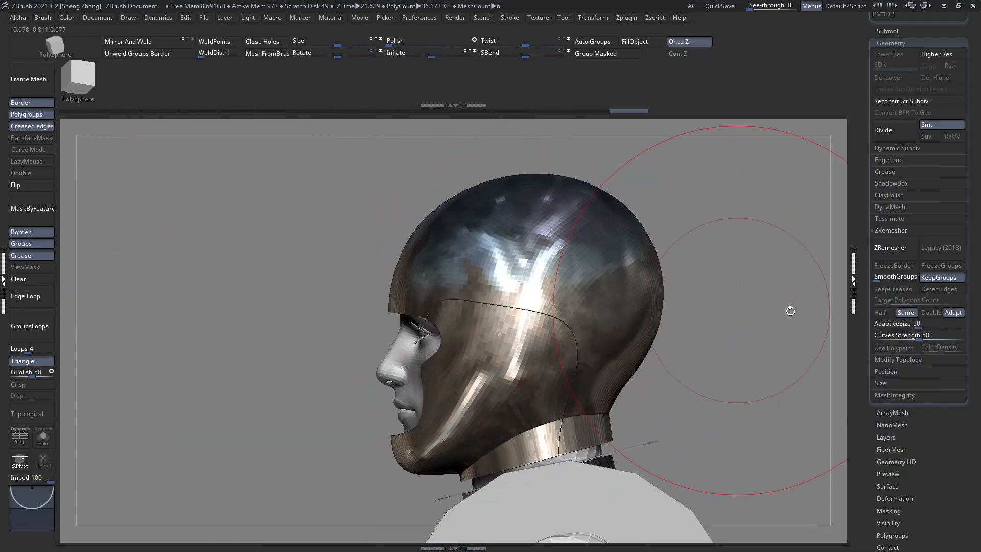
# Make the full head shell subtool PM3D_Sphere3D2 active and show its polygroup wireframe
pyautogui.moveTo(945, 212); pyautogui.dragTo(946, 386)
pyautogui.click(895, 204)
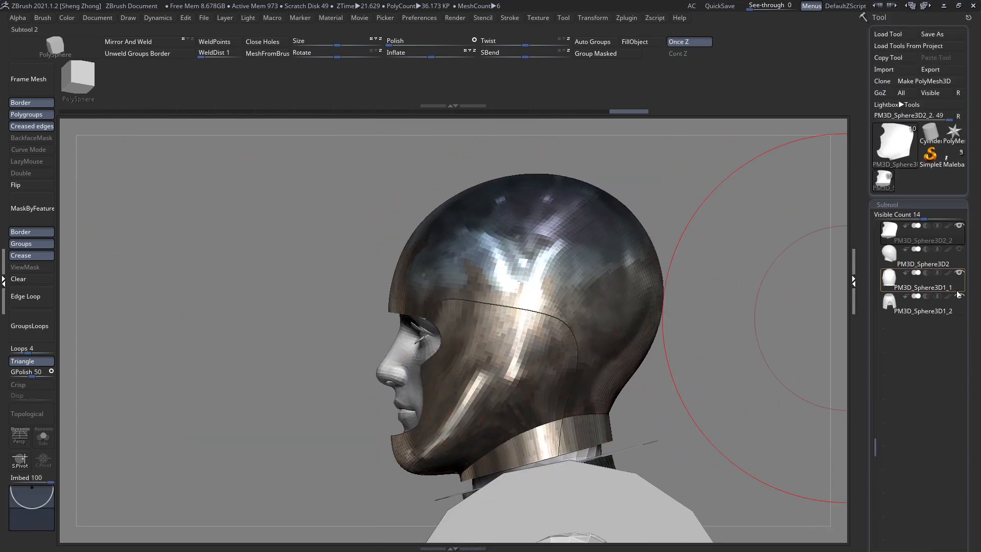
pyautogui.keyDown('alt'); pyautogui.moveTo(739, 376); pyautogui.dragTo(661, 322, button='right'); pyautogui.keyUp('alt')
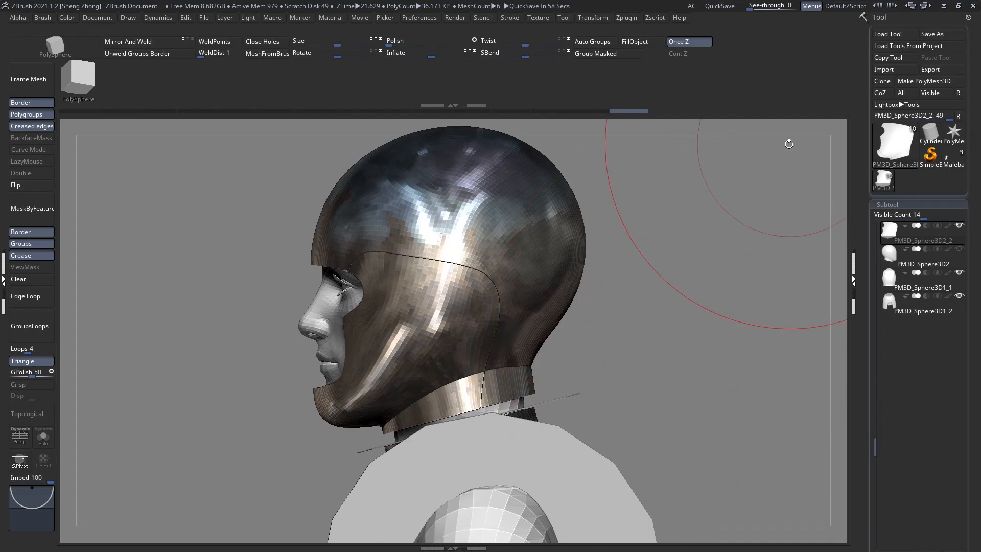
pyautogui.click(891, 260)
pyautogui.keyDown('alt'); pyautogui.moveTo(600, 274); pyautogui.dragTo(685, 278, button='right'); pyautogui.keyUp('alt')
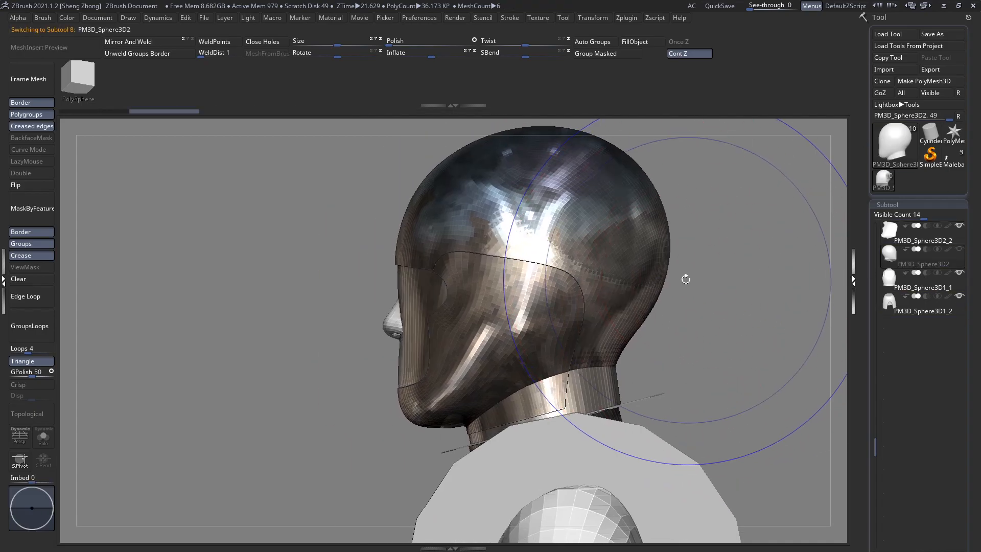
pyautogui.hotkey('shift', 't')
pyautogui.hotkey('shift', 'f')
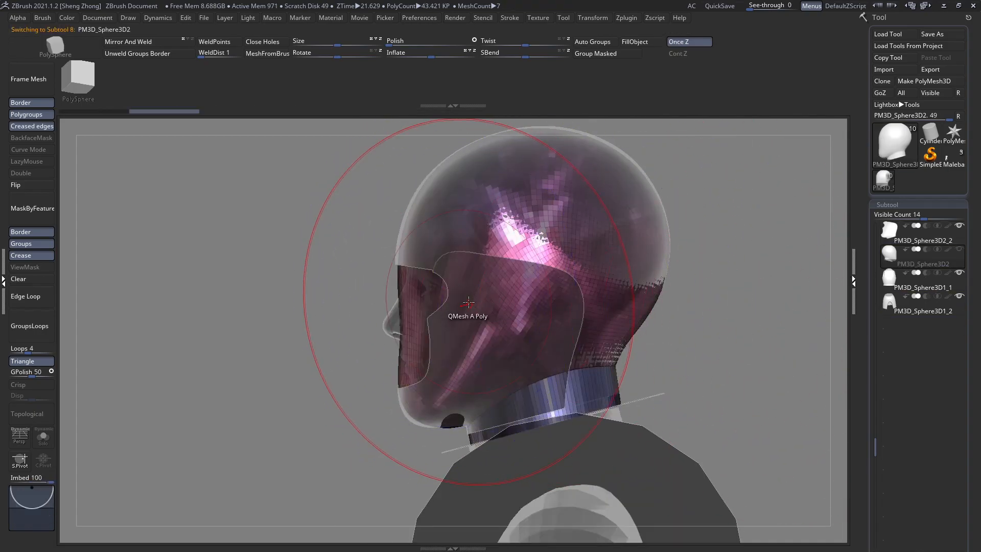
# Duplicate the full head shell subtool PM3D_Sphere3D2
pyautogui.keyDown('alt'); pyautogui.moveTo(472, 298); pyautogui.dragTo(492, 300, button='right'); pyautogui.keyUp('alt')
pyautogui.moveTo(873, 435); pyautogui.dragTo(883, 228)
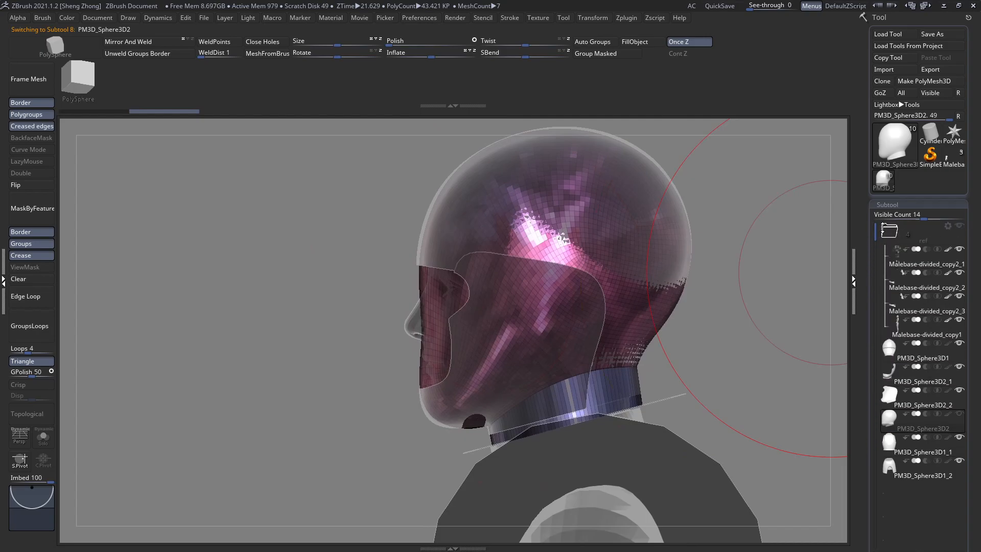
pyautogui.scroll(-1, 943, 436)
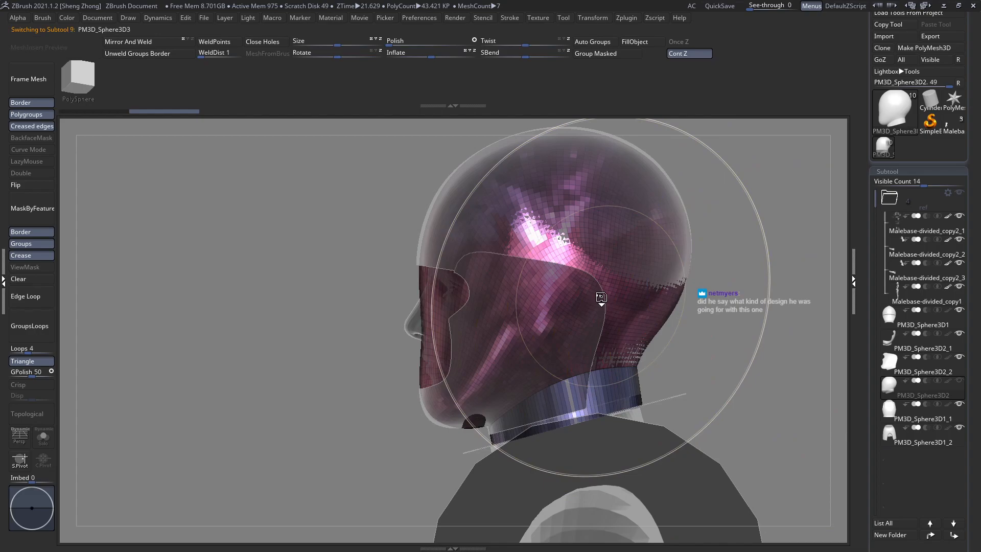
pyautogui.hotkey('ctrl', 'shift', 'd')
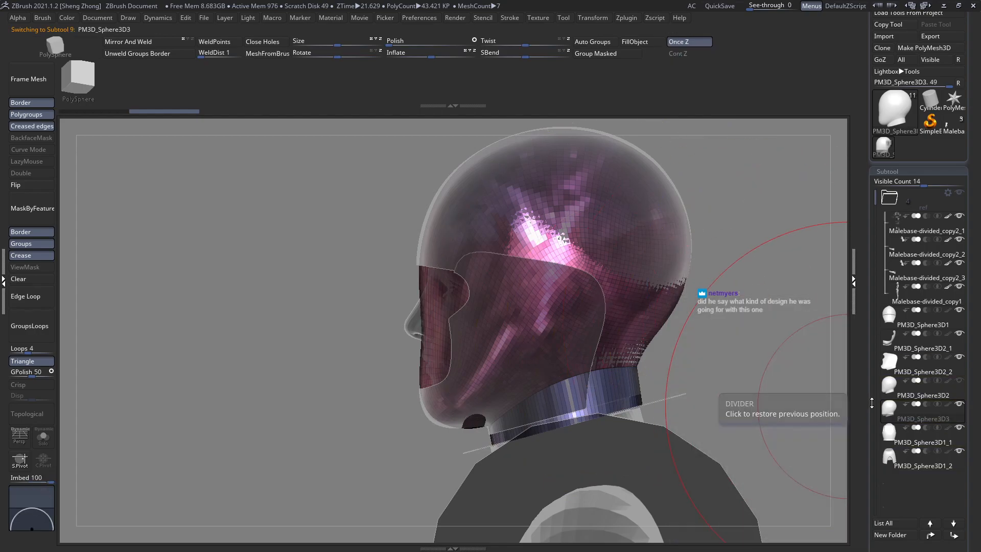
# Move the original head shell into the ref folder, collapse the folder, and make the duplicate the active subtool
pyautogui.click(888, 390)
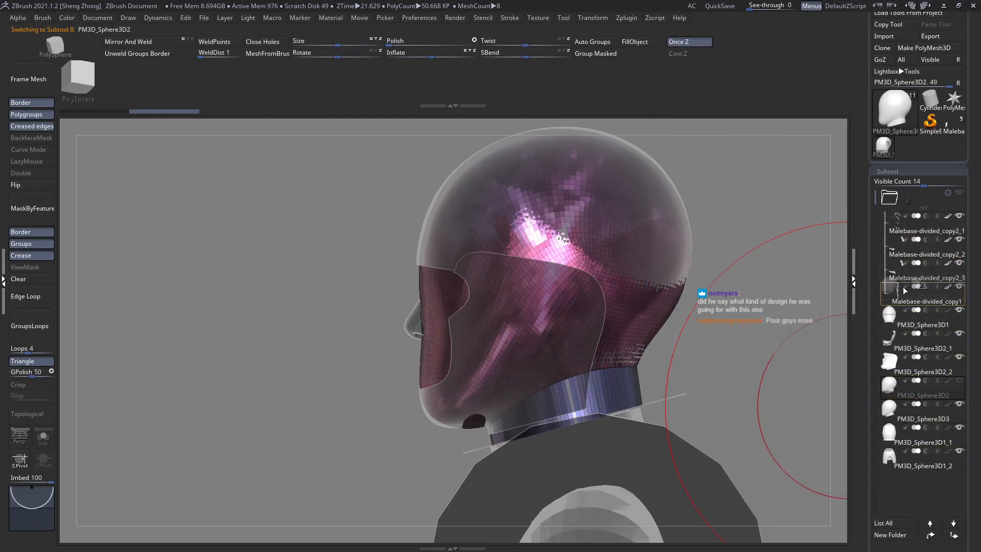
pyautogui.moveTo(905, 291); pyautogui.dragTo(905, 292)
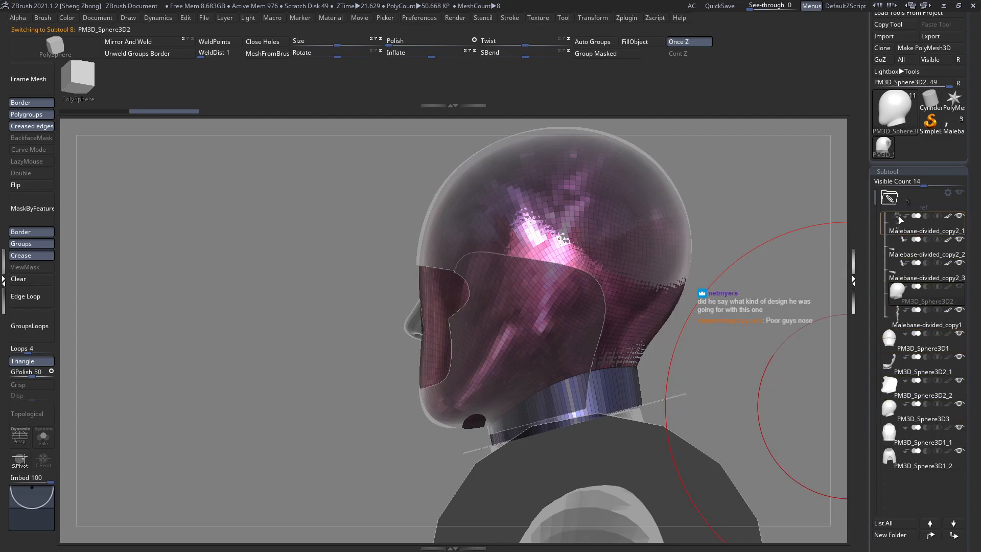
pyautogui.click(889, 198)
pyautogui.click(894, 293)
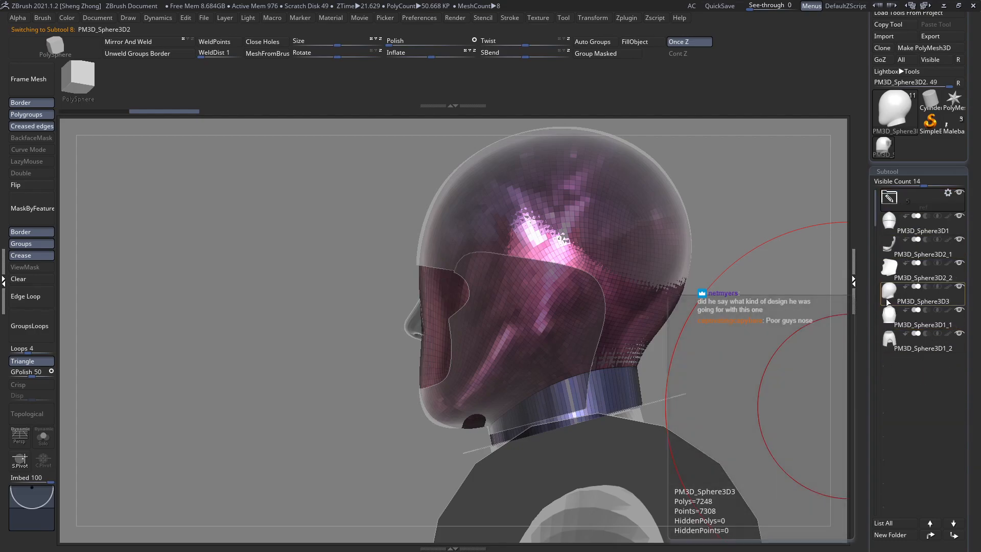
pyautogui.hotkey('shift', 'f')
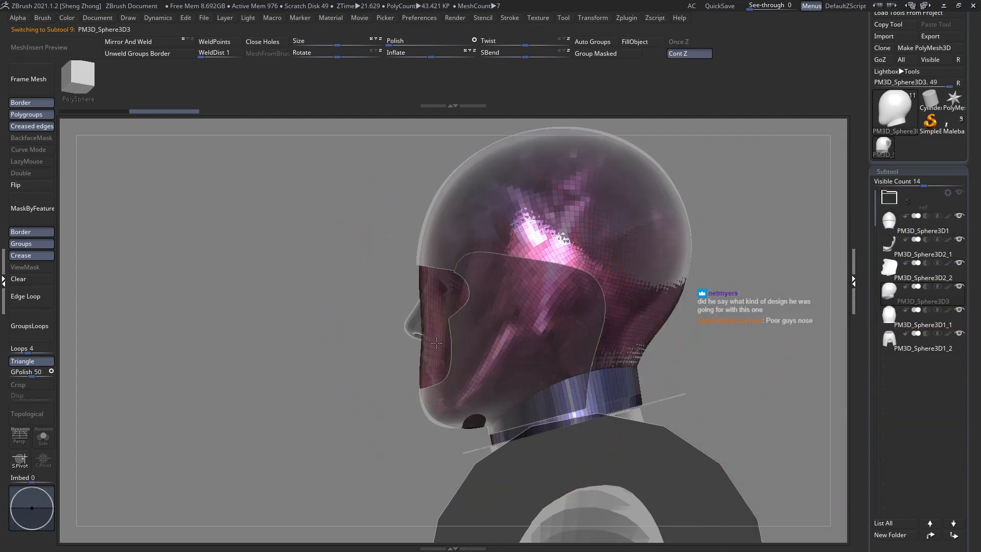
# Examine the duplicated head shell from both side profiles, comparing its polygroups with the cheek guard and face-opening outlines
pyautogui.keyDown('ctrl'); pyautogui.moveTo(480, 332); pyautogui.dragTo(357, 319, button='right'); pyautogui.keyUp('ctrl')
pyautogui.rightClick(357, 320)
pyautogui.click(315, 326)
pyautogui.press('m')
pyautogui.press('v')
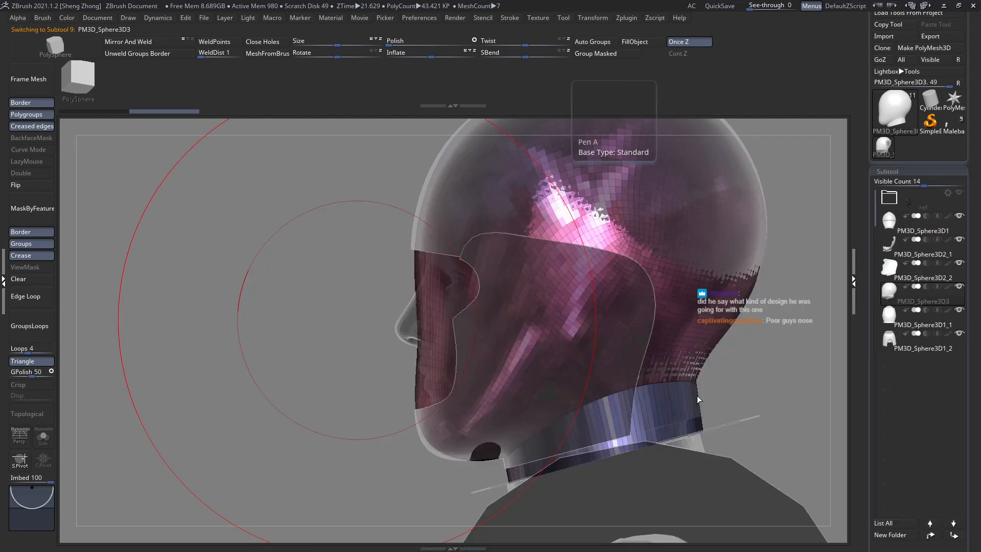
pyautogui.keyDown('alt'); pyautogui.moveTo(614, 415); pyautogui.dragTo(583, 412, button='right'); pyautogui.keyUp('alt')
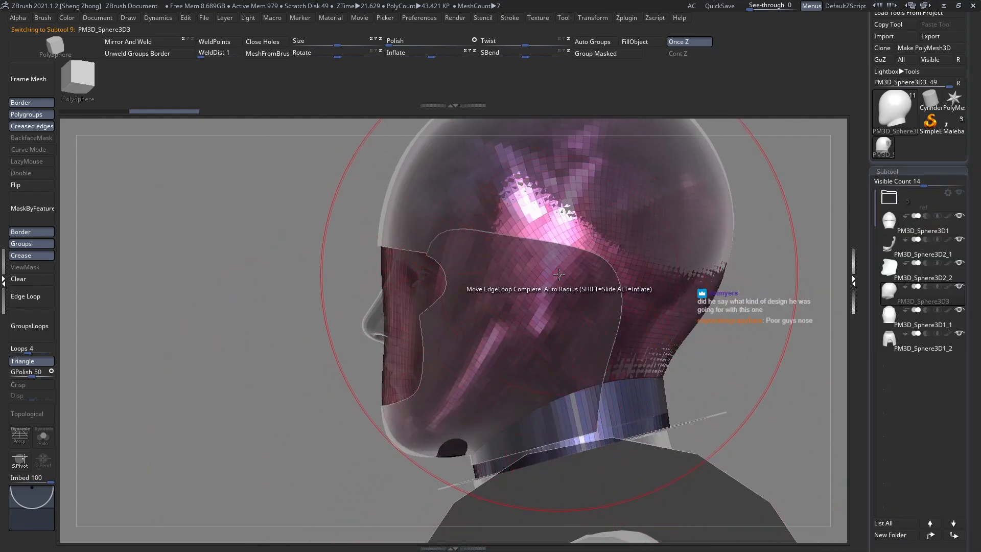
pyautogui.keyDown('alt'); pyautogui.moveTo(516, 268); pyautogui.dragTo(495, 335, button='right'); pyautogui.keyUp('alt')
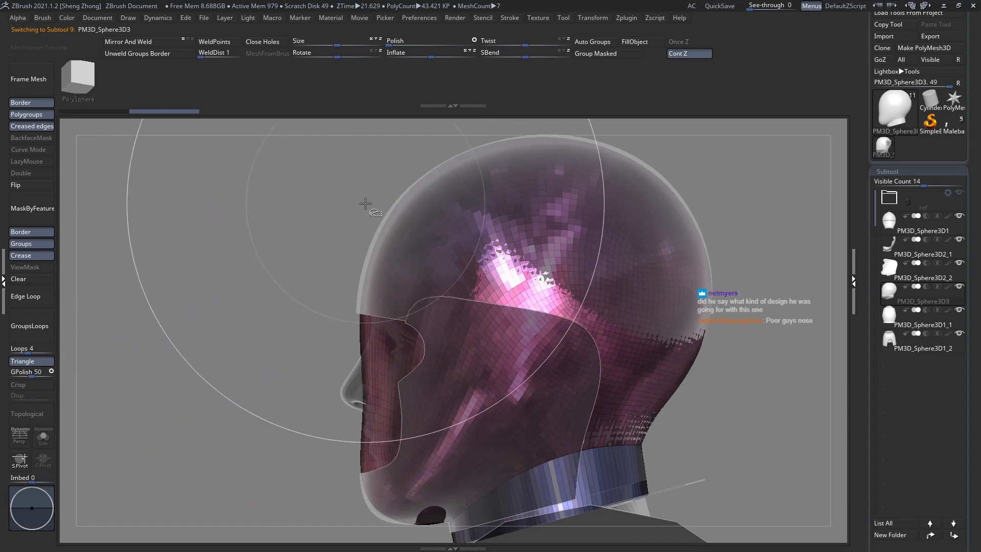
pyautogui.keyDown('ctrl'); pyautogui.moveTo(418, 216); pyautogui.dragTo(425, 236, button='right'); pyautogui.keyUp('ctrl')
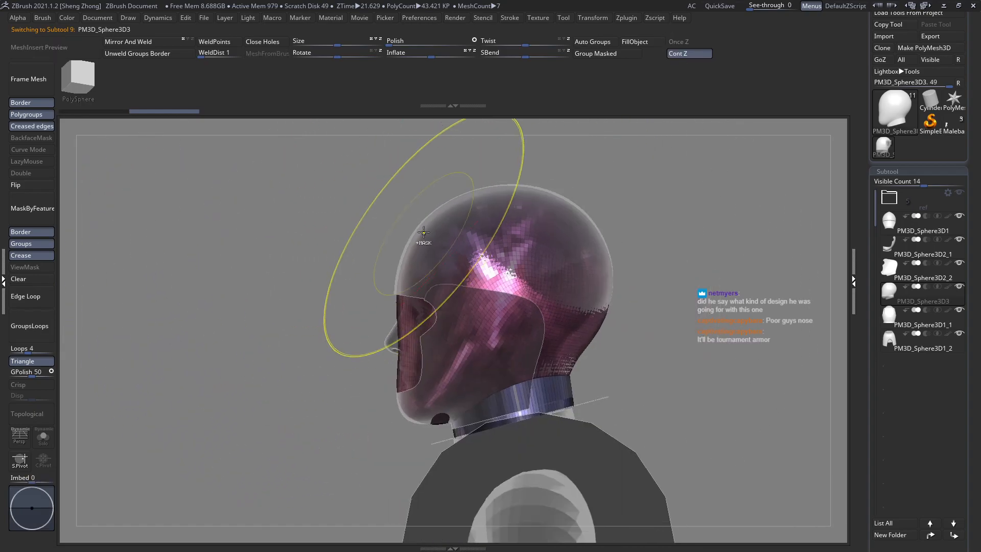
pyautogui.press('b')
pyautogui.press('z')
pyautogui.press('m')
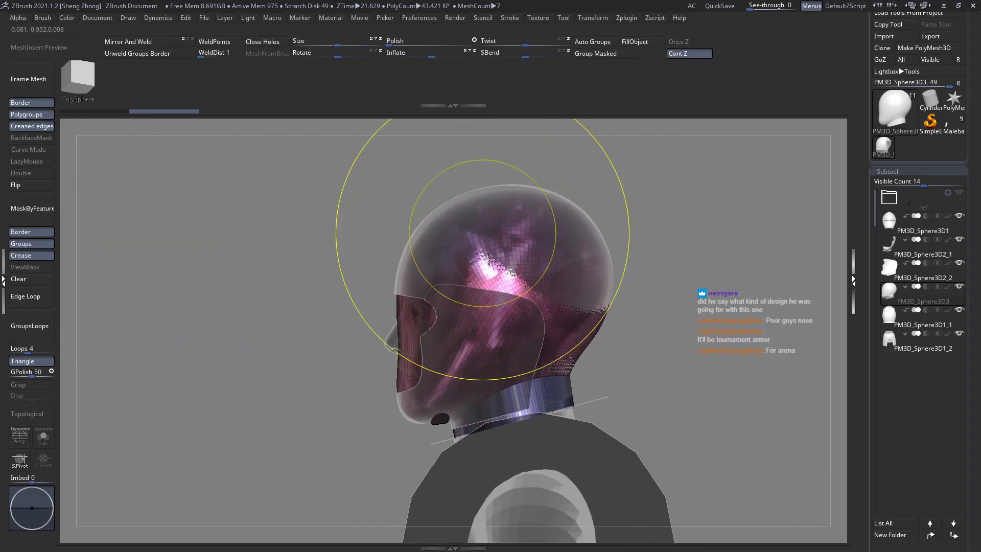
pyautogui.keyDown('ctrl'); pyautogui.moveTo(484, 232); pyautogui.dragTo(465, 252, button='right'); pyautogui.keyUp('ctrl')
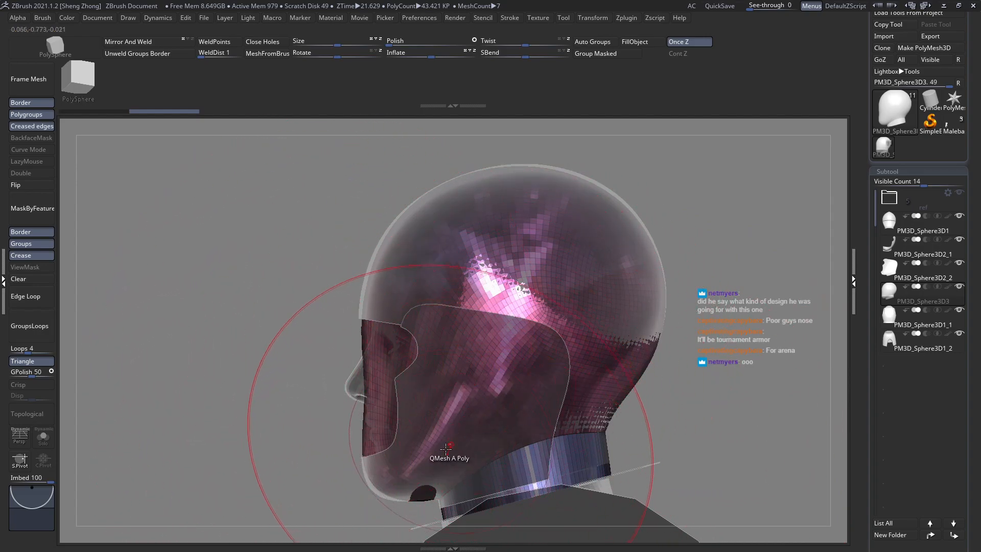
pyautogui.keyDown('alt'); pyautogui.moveTo(404, 404); pyautogui.dragTo(418, 341, button='right'); pyautogui.keyUp('alt')
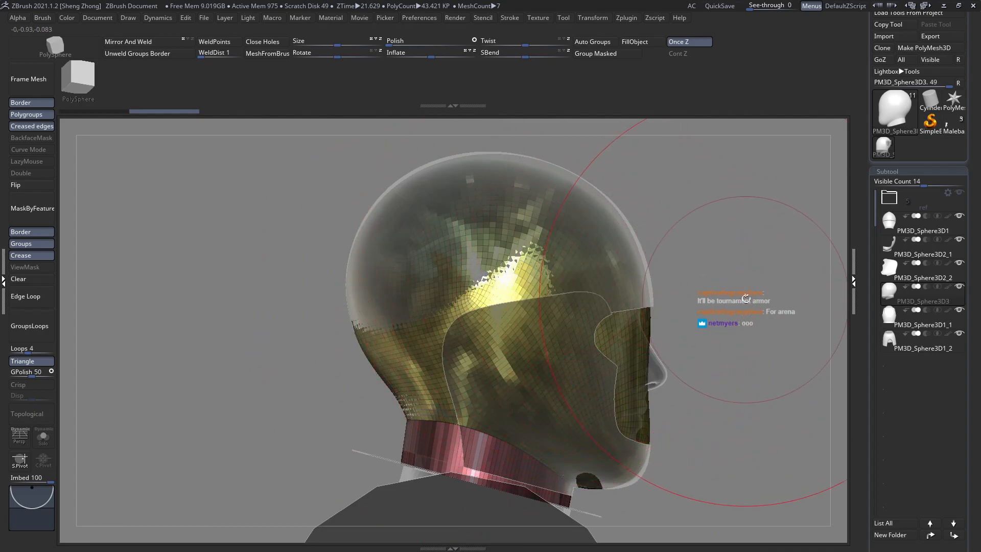
pyautogui.keyDown('alt'); pyautogui.moveTo(656, 246); pyautogui.dragTo(599, 261); pyautogui.keyUp('alt')
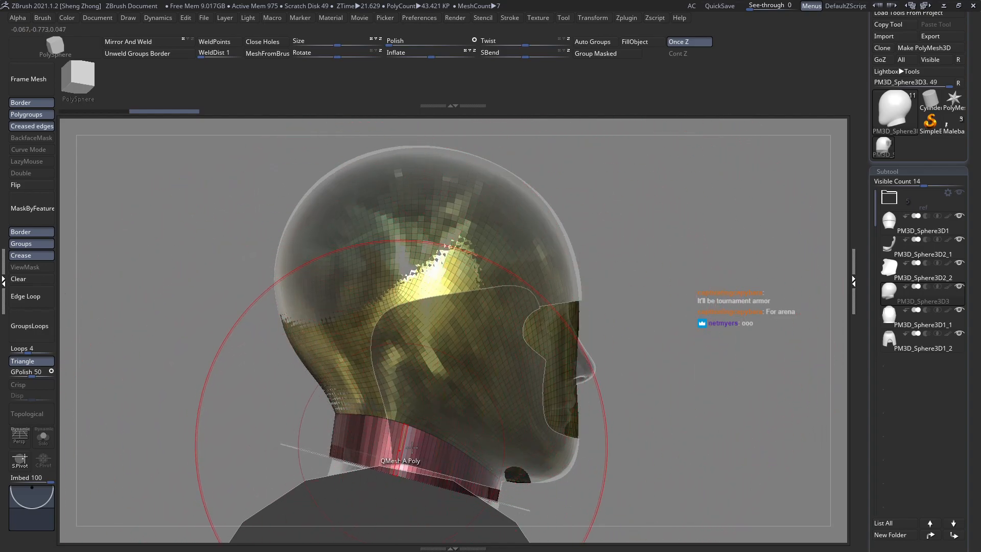
pyautogui.keyDown('alt'); pyautogui.moveTo(508, 397); pyautogui.dragTo(431, 417, button='right'); pyautogui.keyUp('alt')
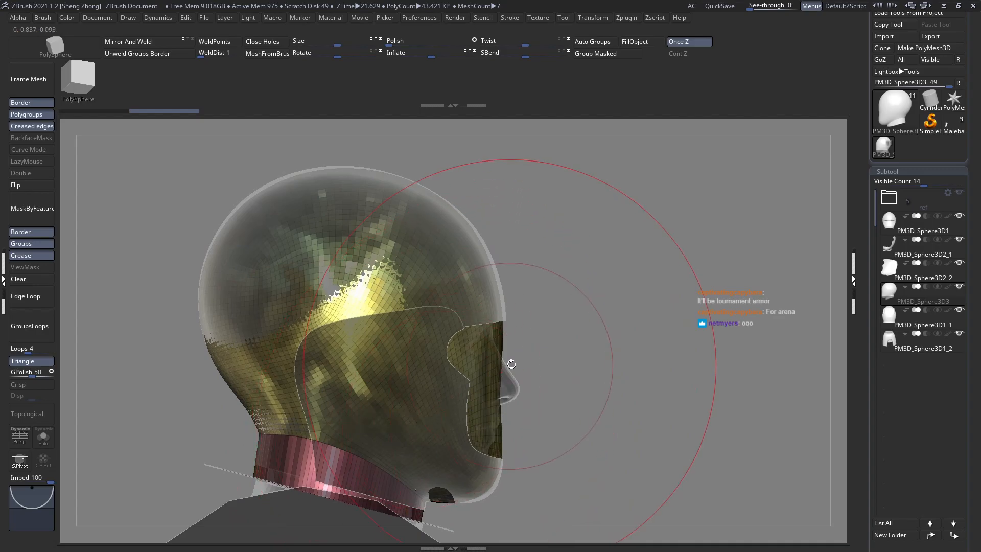
pyautogui.keyDown('alt'); pyautogui.moveTo(541, 340); pyautogui.dragTo(531, 316, button='right'); pyautogui.keyUp('alt')
pyautogui.moveTo(536, 359)
pyautogui.keyDown('ctrl'); pyautogui.mouseDown(button='right')
pyautogui.moveTo(489, 379)
pyautogui.moveTo(563, 360)
pyautogui.moveTo(563, 403)
pyautogui.mouseUp(button='right'); pyautogui.keyUp('ctrl')
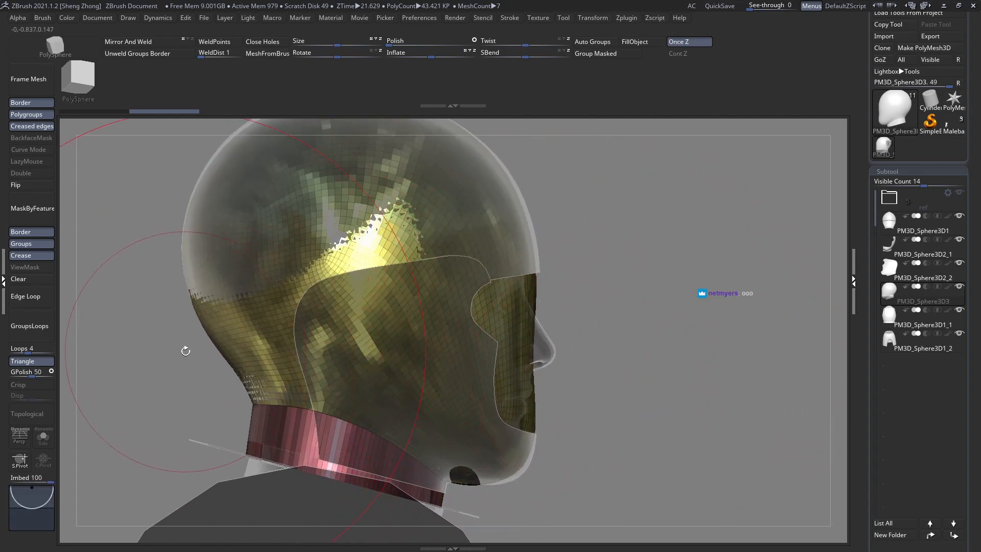
pyautogui.press('space')
pyautogui.click(143, 389)
pyautogui.press('s')
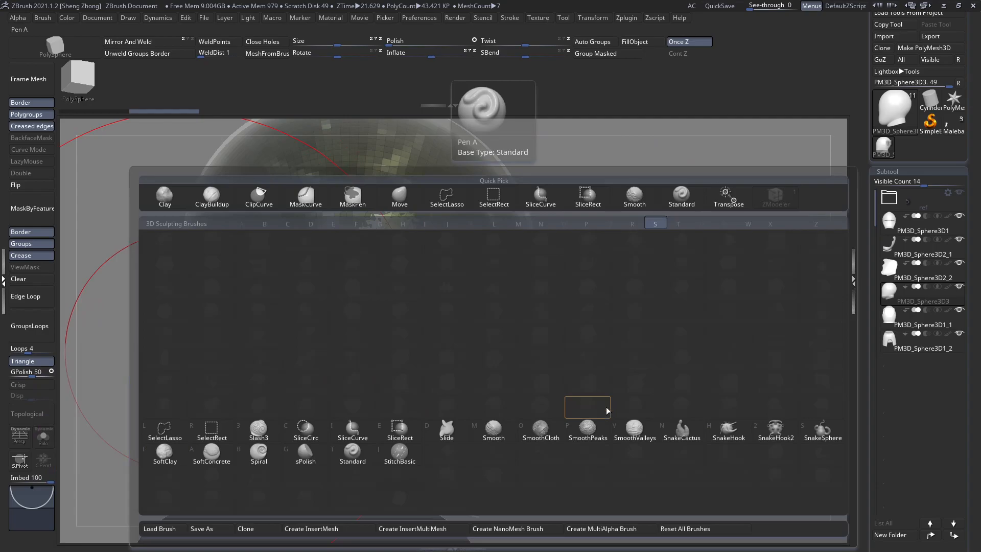
pyautogui.press('Escape')
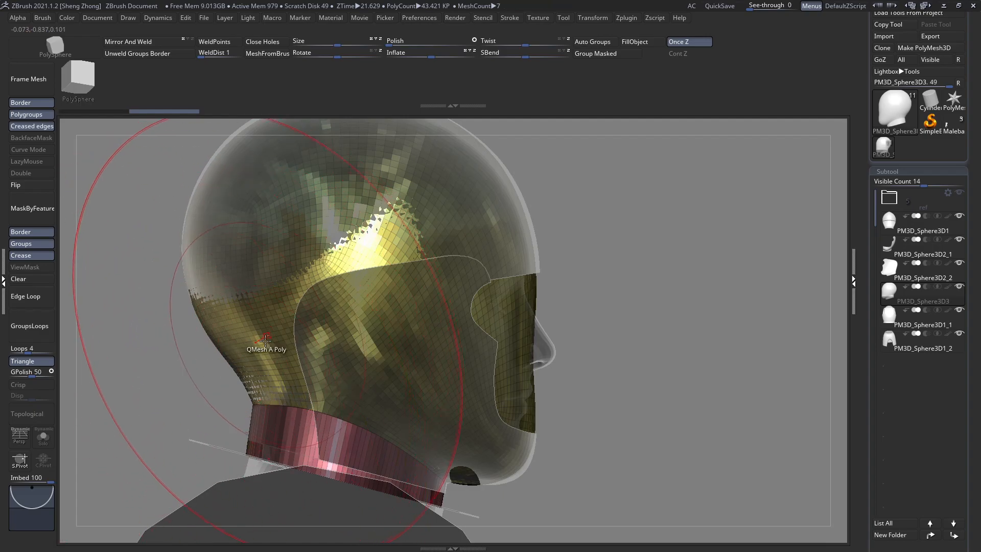
# Slice the duplicated head shell along a curve dipping from the back of the crown to above the ear and up past the forehead
pyautogui.moveTo(248, 412); pyautogui.dragTo(480, 160)
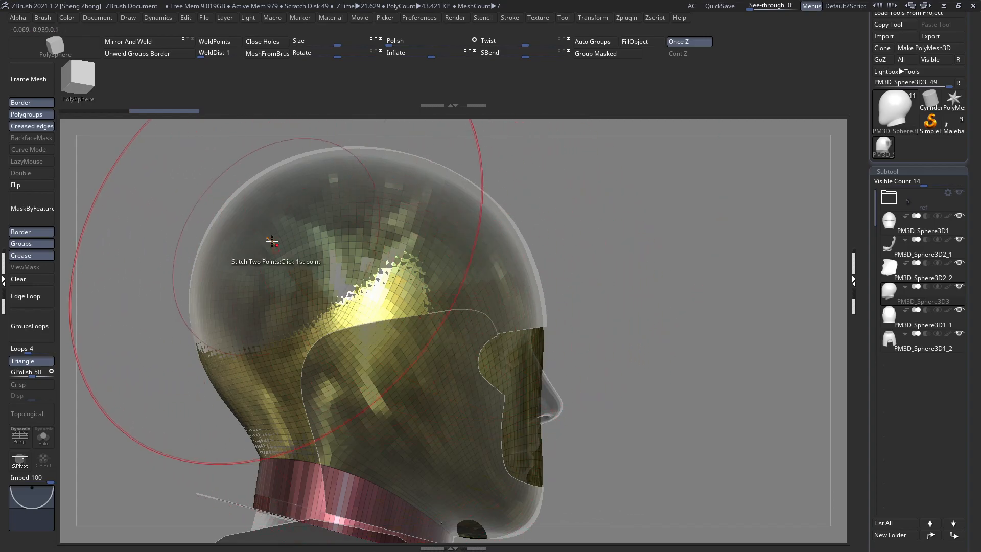
pyautogui.moveTo(269, 237); pyautogui.dragTo(242, 215, button='right')
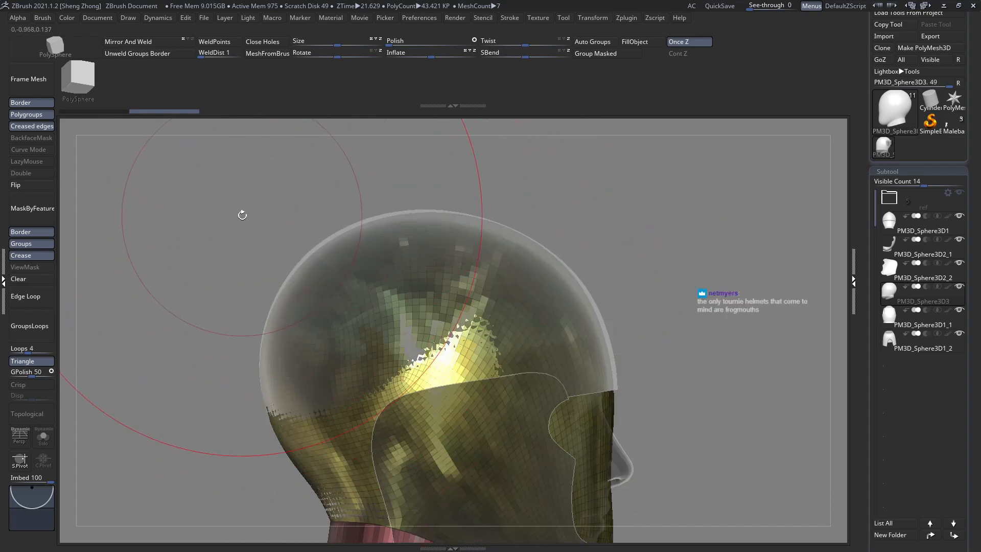
pyautogui.moveTo(243, 215)
pyautogui.keyDown('ctrl'); pyautogui.keyDown('shift'); pyautogui.mouseDown()
pyautogui.moveTo(459, 339)
pyautogui.moveTo(486, 329)
pyautogui.moveTo(542, 215)
pyautogui.mouseUp(); pyautogui.keyUp('shift'); pyautogui.keyUp('ctrl')
pyautogui.moveTo(579, 247)
pyautogui.keyDown('ctrl'); pyautogui.keyDown('shift'); pyautogui.mouseDown()
pyautogui.moveTo(536, 271)
pyautogui.moveTo(555, 254)
pyautogui.moveTo(614, 345)
pyautogui.mouseUp(); pyautogui.keyUp('shift'); pyautogui.keyUp('ctrl')
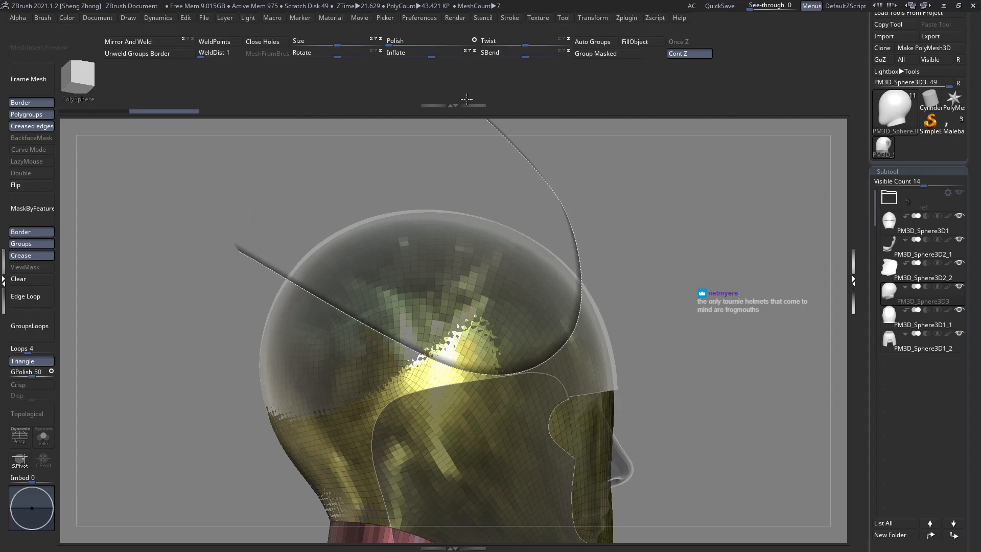
pyautogui.moveTo(466, 98)
pyautogui.keyDown('ctrl'); pyautogui.keyDown('shift'); pyautogui.mouseDown()
pyautogui.moveTo(460, 88)
pyautogui.moveTo(465, 100)
pyautogui.mouseUp(); pyautogui.keyUp('shift'); pyautogui.keyUp('ctrl')
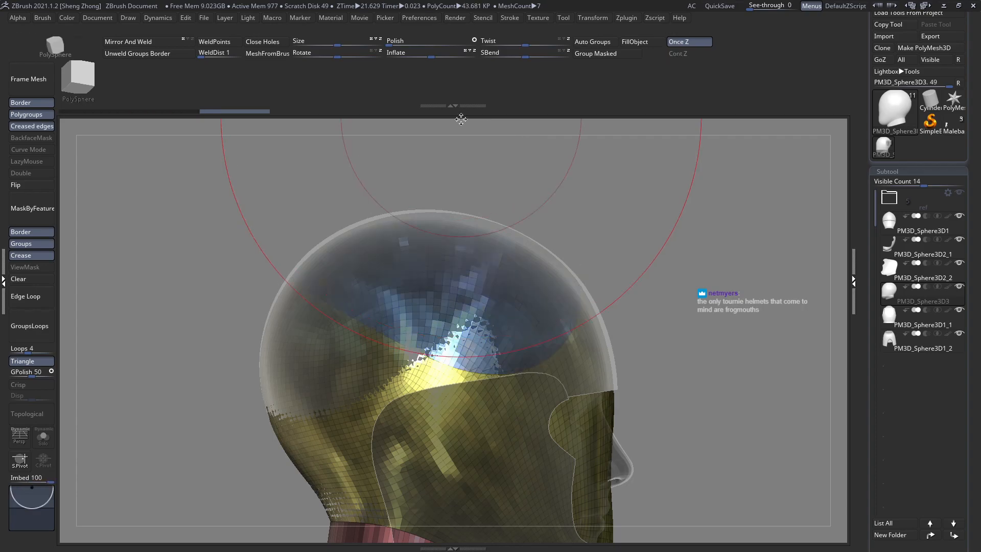
# Slice off the rear skull diagonally, then cut a curve from the back of the head around the ear down to the neck
pyautogui.moveTo(492, 324)
pyautogui.keyDown('alt'); pyautogui.mouseDown(button='right')
pyautogui.moveTo(486, 230)
pyautogui.moveTo(516, 256)
pyautogui.moveTo(430, 266)
pyautogui.moveTo(471, 273)
pyautogui.moveTo(393, 322)
pyautogui.moveTo(364, 355)
pyautogui.mouseUp(button='right'); pyautogui.keyUp('alt')
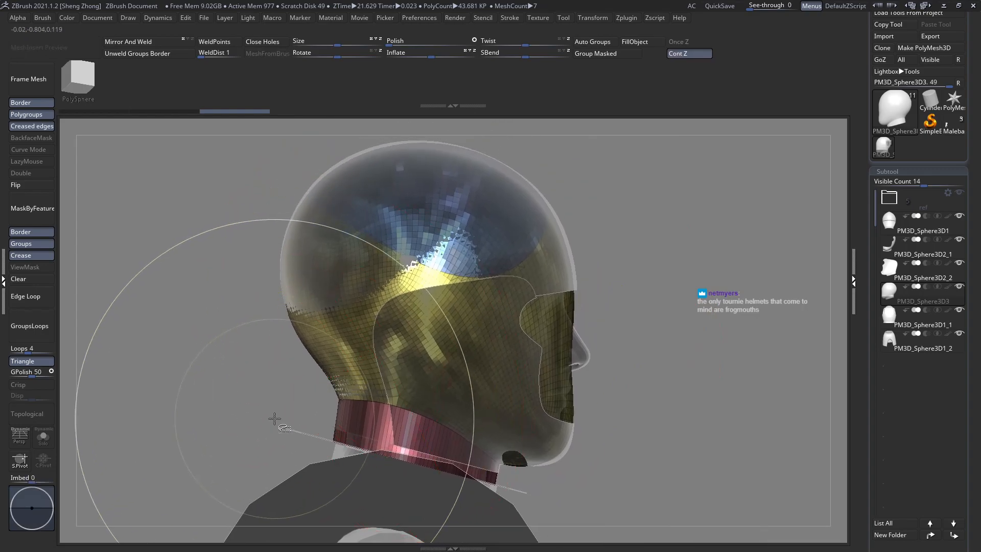
pyautogui.moveTo(271, 414)
pyautogui.keyDown('ctrl'); pyautogui.keyDown('shift'); pyautogui.mouseDown()
pyautogui.moveTo(428, 114)
pyautogui.moveTo(419, 105)
pyautogui.mouseUp(); pyautogui.keyUp('shift'); pyautogui.keyUp('ctrl')
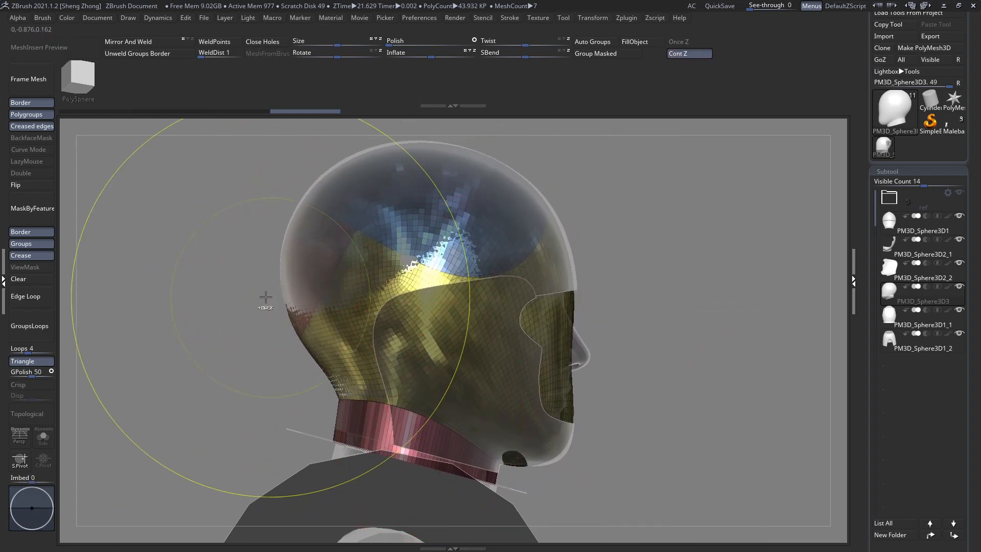
pyautogui.keyDown('ctrl'); pyautogui.keyDown('shift'); pyautogui.moveTo(261, 215); pyautogui.dragTo(532, 465); pyautogui.keyUp('shift'); pyautogui.keyUp('ctrl')
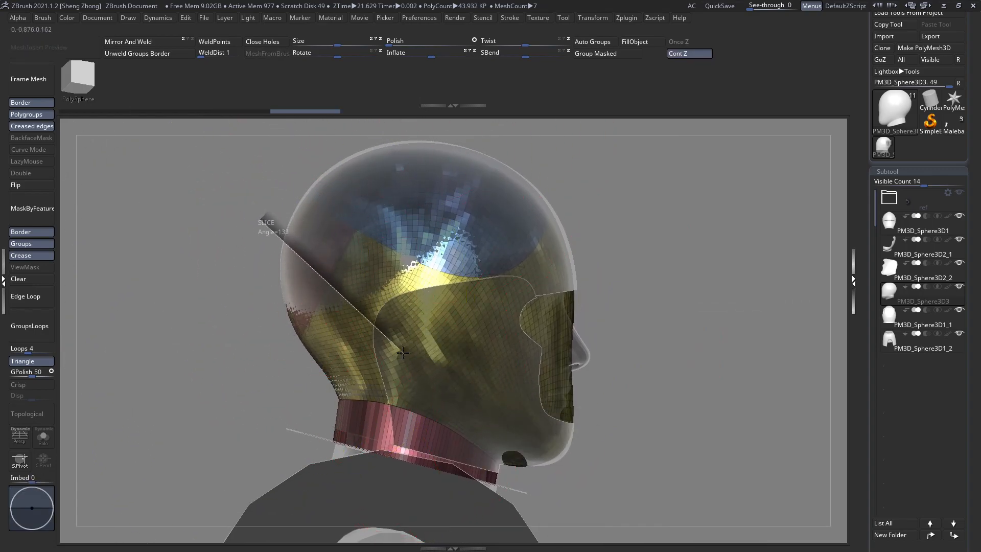
pyautogui.keyDown('ctrl'); pyautogui.keyDown('shift'); pyautogui.moveTo(403, 353); pyautogui.dragTo(425, 318); pyautogui.keyUp('shift'); pyautogui.keyUp('ctrl')
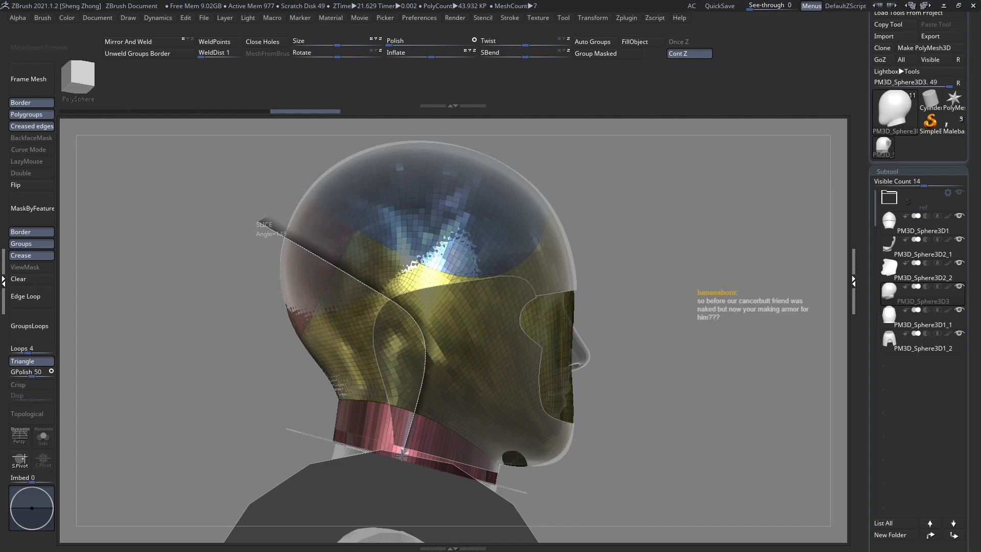
pyautogui.keyDown('ctrl'); pyautogui.keyDown('shift'); pyautogui.moveTo(367, 524); pyautogui.dragTo(368, 524); pyautogui.keyUp('shift'); pyautogui.keyUp('ctrl')
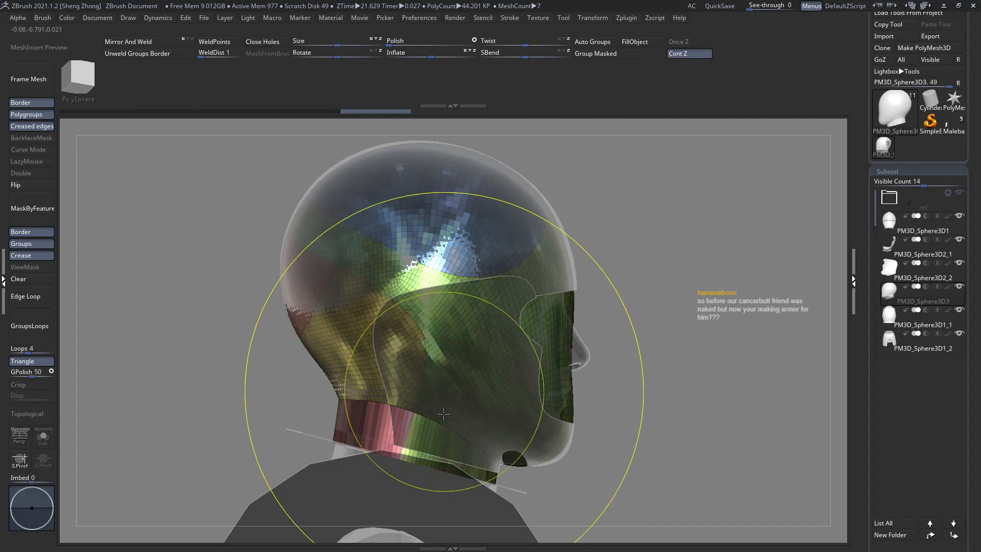
# Slice the shell with a straight diagonal cut running along the jaw from below the chin up to the nape
pyautogui.keyDown('ctrl'); pyautogui.moveTo(443, 391); pyautogui.dragTo(444, 463, button='right'); pyautogui.keyUp('ctrl')
pyautogui.keyDown('ctrl'); pyautogui.keyDown('shift'); pyautogui.moveTo(614, 476); pyautogui.dragTo(344, 347); pyautogui.keyUp('shift'); pyautogui.keyUp('ctrl')
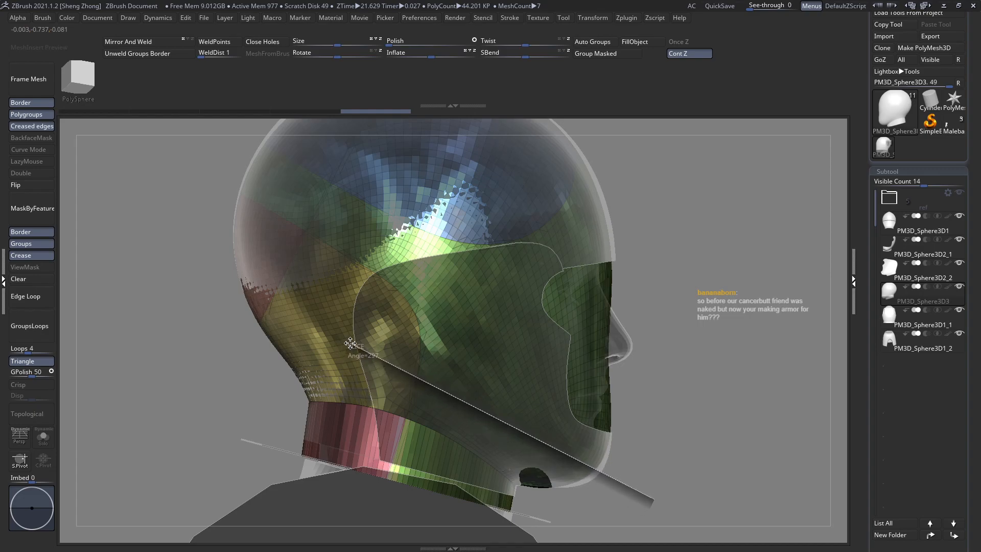
pyautogui.keyDown('ctrl'); pyautogui.keyDown('shift'); pyautogui.moveTo(159, 244); pyautogui.dragTo(158, 241); pyautogui.keyUp('shift'); pyautogui.keyUp('ctrl')
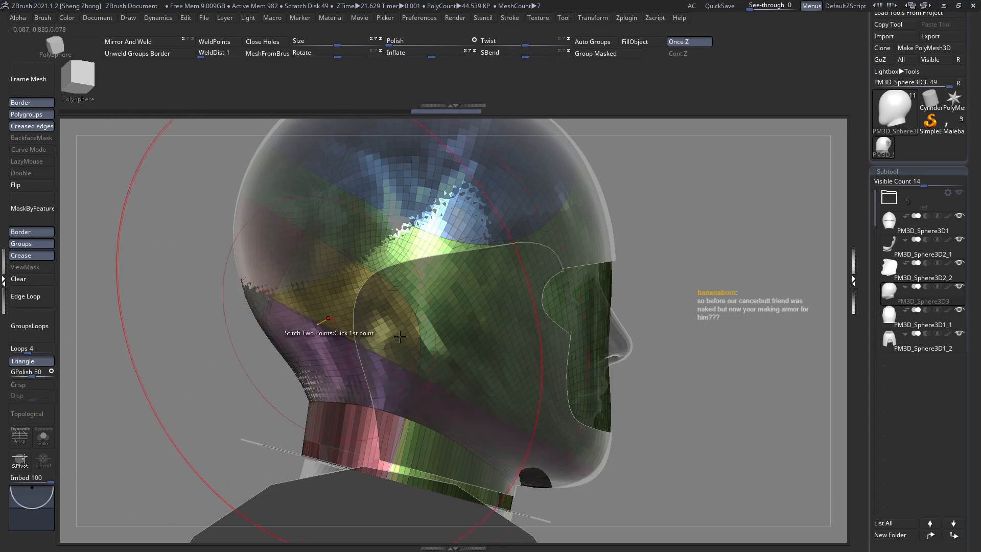
pyautogui.moveTo(330, 328)
pyautogui.keyDown('ctrl'); pyautogui.mouseDown(button='right')
pyautogui.moveTo(411, 332)
pyautogui.moveTo(477, 397)
pyautogui.mouseUp(button='right'); pyautogui.keyUp('ctrl')
pyautogui.moveTo(556, 449)
pyautogui.keyDown('ctrl'); pyautogui.keyDown('shift'); pyautogui.mouseDown()
pyautogui.moveTo(263, 291)
pyautogui.moveTo(261, 302)
pyautogui.moveTo(226, 293)
pyautogui.mouseUp(); pyautogui.keyUp('shift'); pyautogui.keyUp('ctrl')
# Isolate the left and right face polygroups of the head shell, hiding the skull cap, rear and jaw sections
pyautogui.moveTo(516, 358); pyautogui.dragTo(452, 365, button='right')
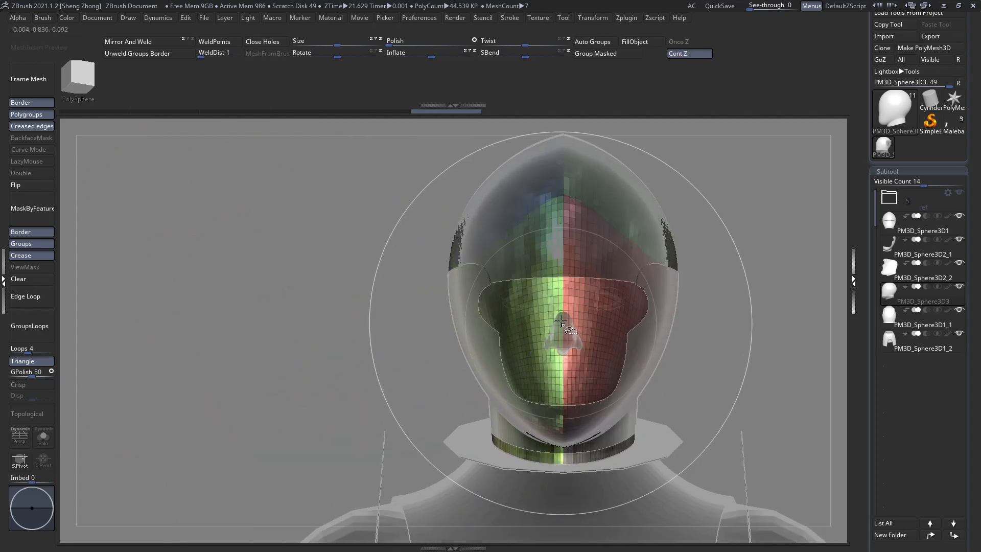
pyautogui.keyDown('ctrl'); pyautogui.keyDown('shift'); pyautogui.click(538, 344); pyautogui.keyUp('shift'); pyautogui.keyUp('ctrl')
pyautogui.keyDown('ctrl'); pyautogui.keyDown('shift'); pyautogui.click(562, 318); pyautogui.keyUp('shift'); pyautogui.keyUp('ctrl')
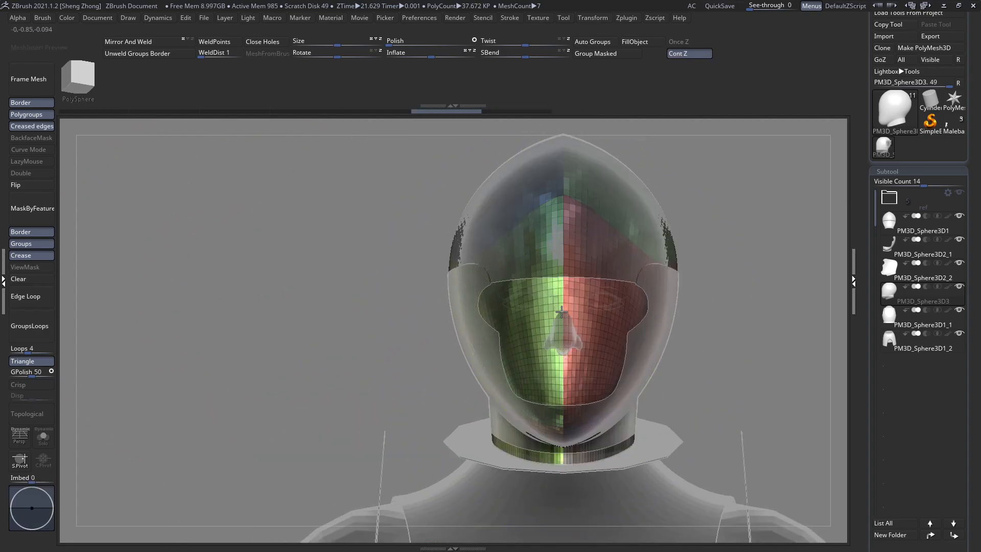
pyautogui.keyDown('shift'); pyautogui.moveTo(561, 318); pyautogui.dragTo(602, 331, button='right'); pyautogui.keyUp('shift')
pyautogui.keyDown('alt'); pyautogui.moveTo(556, 255); pyautogui.dragTo(420, 324, button='right'); pyautogui.keyUp('alt')
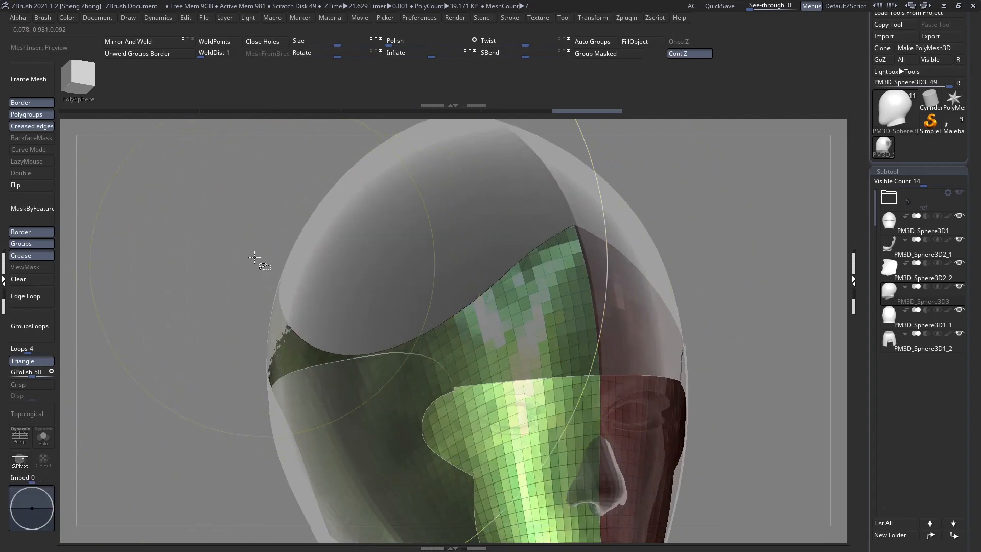
# Slice a smoother curve along the face section's upper edge, from the temple up to the centre peak of the forehead
pyautogui.keyDown('ctrl'); pyautogui.keyDown('shift'); pyautogui.moveTo(247, 201); pyautogui.dragTo(287, 267); pyautogui.keyUp('shift'); pyautogui.keyUp('ctrl')
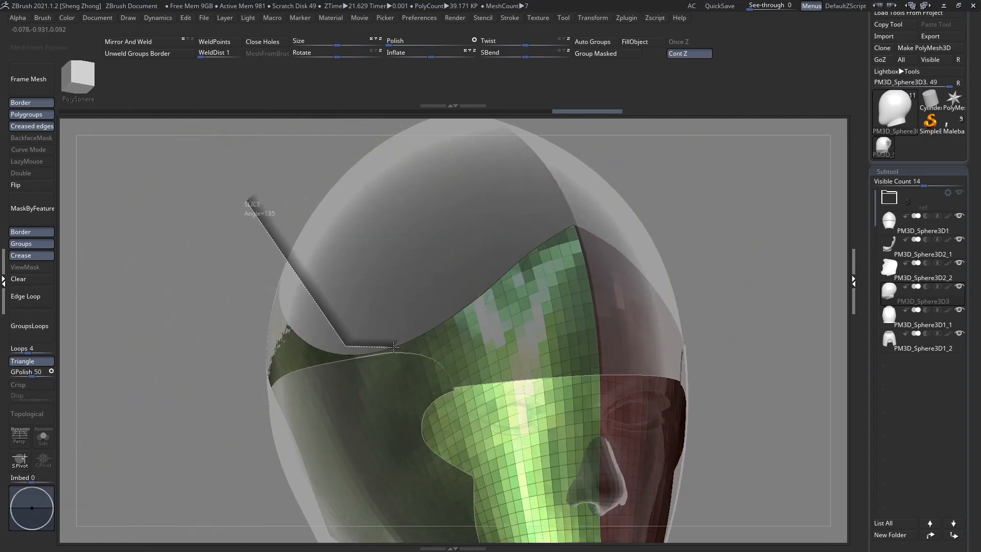
pyautogui.keyDown('ctrl'); pyautogui.keyDown('shift'); pyautogui.moveTo(393, 347); pyautogui.dragTo(387, 348); pyautogui.keyUp('shift'); pyautogui.keyUp('ctrl')
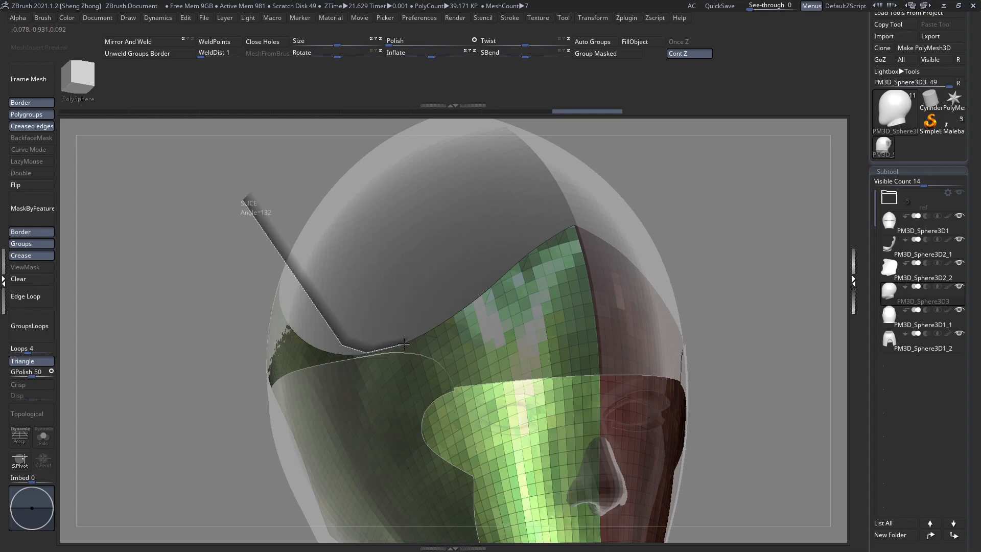
pyautogui.press('space')
pyautogui.keyDown('ctrl'); pyautogui.keyDown('shift'); pyautogui.moveTo(474, 306); pyautogui.dragTo(474, 305); pyautogui.keyUp('shift'); pyautogui.keyUp('ctrl')
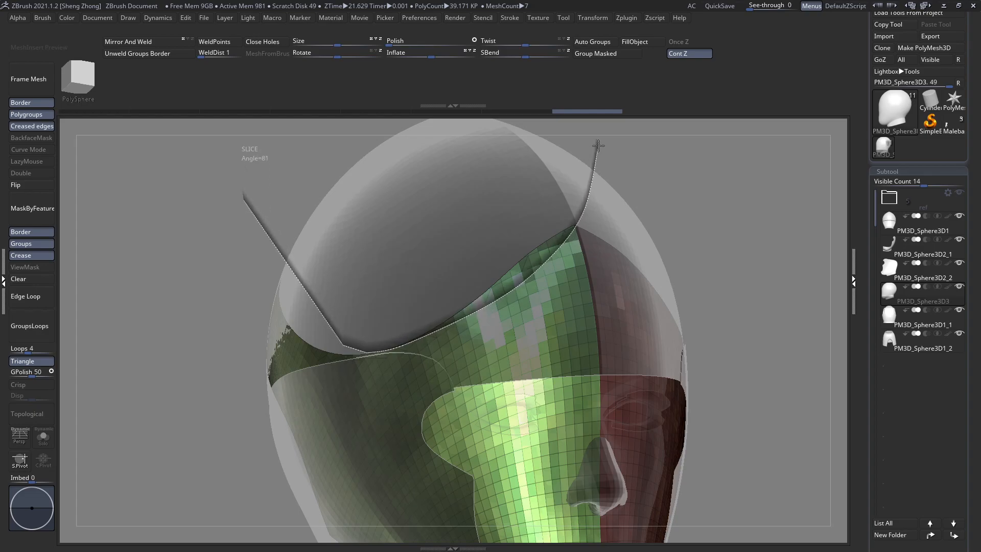
pyautogui.moveTo(602, 156); pyautogui.dragTo(601, 157)
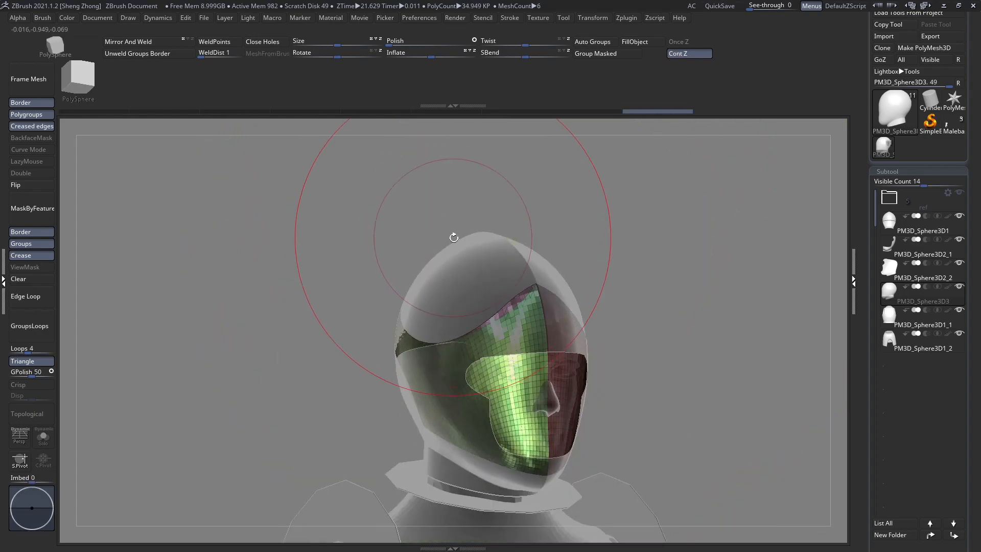
# Mirror and weld the face section and hide the thin leftover strips along its brow edge
pyautogui.keyDown('ctrl'); pyautogui.keyDown('alt'); pyautogui.moveTo(134, 41); pyautogui.dragTo(134, 48); pyautogui.keyUp('alt'); pyautogui.keyUp('ctrl')
pyautogui.keyDown('ctrl'); pyautogui.keyDown('alt'); pyautogui.moveTo(134, 47); pyautogui.dragTo(134, 44); pyautogui.keyUp('alt'); pyautogui.keyUp('ctrl')
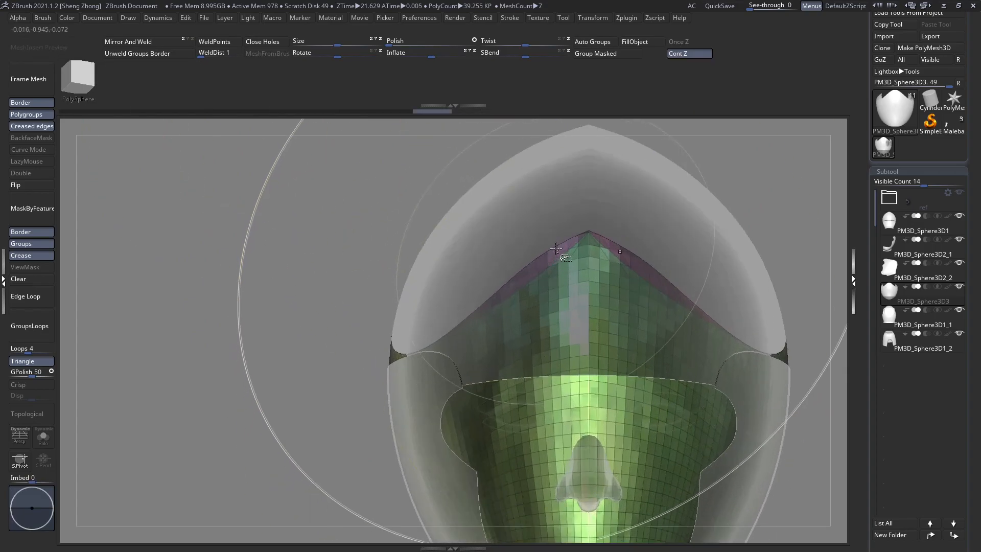
pyautogui.moveTo(471, 313); pyautogui.dragTo(562, 333, button='right')
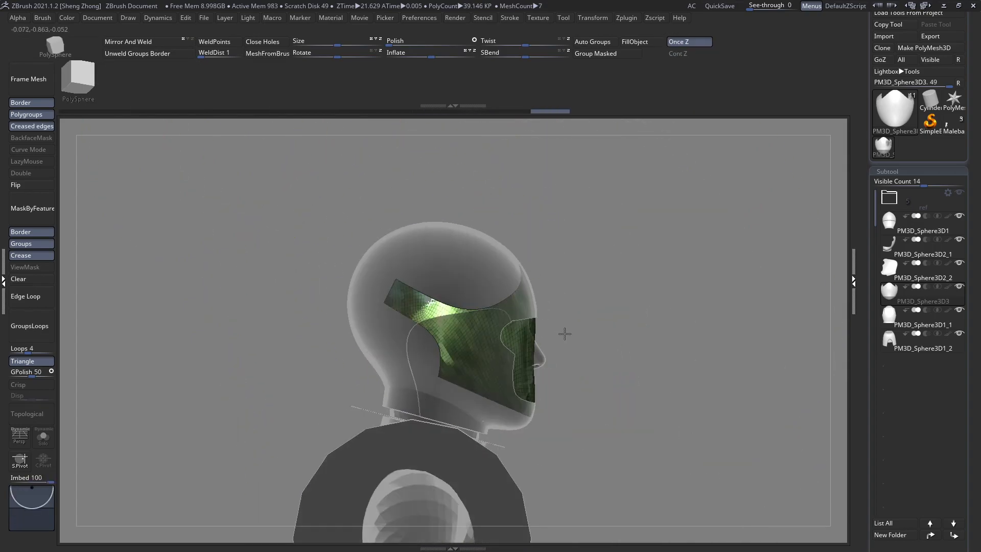
pyautogui.moveTo(498, 325)
pyautogui.keyDown('ctrl'); pyautogui.mouseDown(button='right')
pyautogui.moveTo(538, 390)
pyautogui.moveTo(498, 375)
pyautogui.mouseUp(button='right'); pyautogui.keyUp('ctrl')
pyautogui.keyDown('shift'); pyautogui.moveTo(472, 341); pyautogui.dragTo(429, 351, button='right'); pyautogui.keyUp('shift')
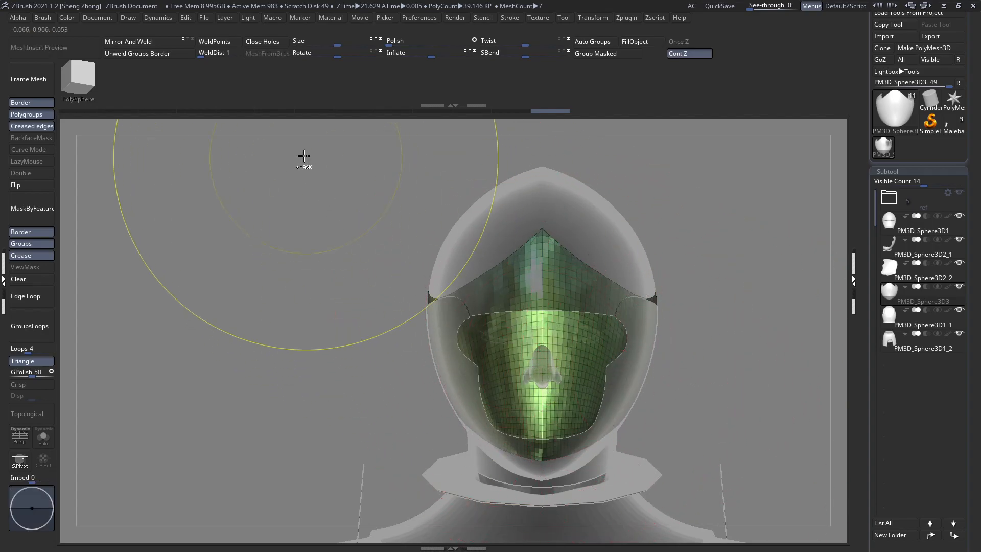
# Split the face section into two polygroups at the centre line by regrouping one isolated half, and show the whole piece again
pyautogui.keyDown('ctrl'); pyautogui.keyDown('shift'); pyautogui.moveTo(299, 144); pyautogui.dragTo(542, 543); pyautogui.keyUp('shift'); pyautogui.keyUp('ctrl')
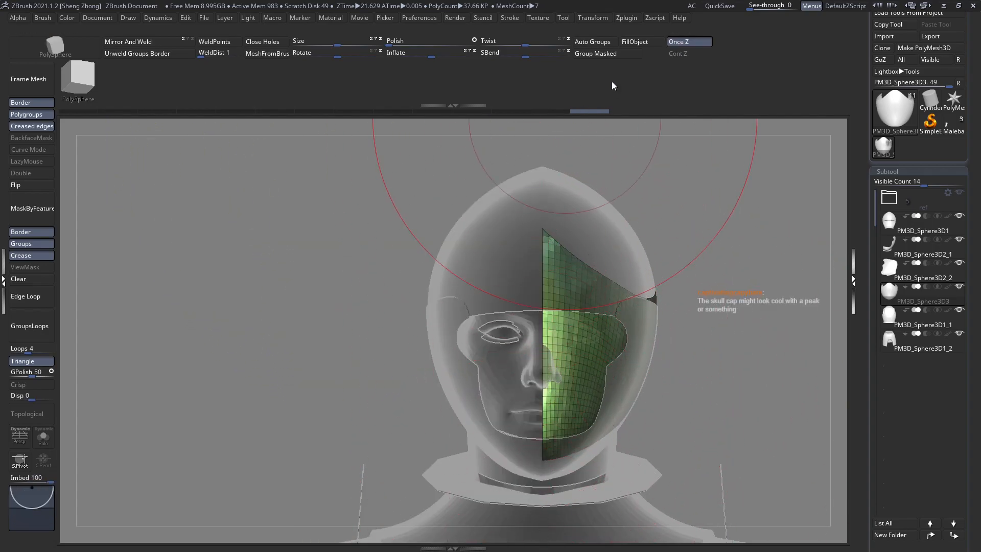
pyautogui.click(596, 54)
pyautogui.keyDown('ctrl'); pyautogui.keyDown('shift'); pyautogui.click(392, 307); pyautogui.keyUp('shift'); pyautogui.keyUp('ctrl')
# ZRemesh the face section with KeepGroups and Same enabled and SmoothGroups at its minimum
pyautogui.moveTo(392, 309); pyautogui.dragTo(557, 364, button='right')
pyautogui.moveTo(867, 461); pyautogui.dragTo(868, 217)
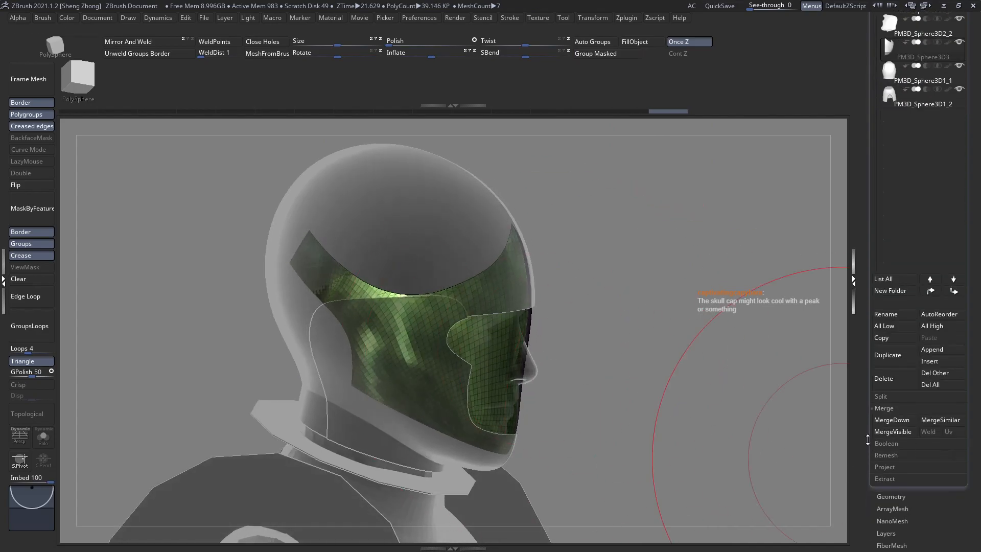
pyautogui.moveTo(502, 368); pyautogui.dragTo(424, 368, button='right')
pyautogui.click(891, 496)
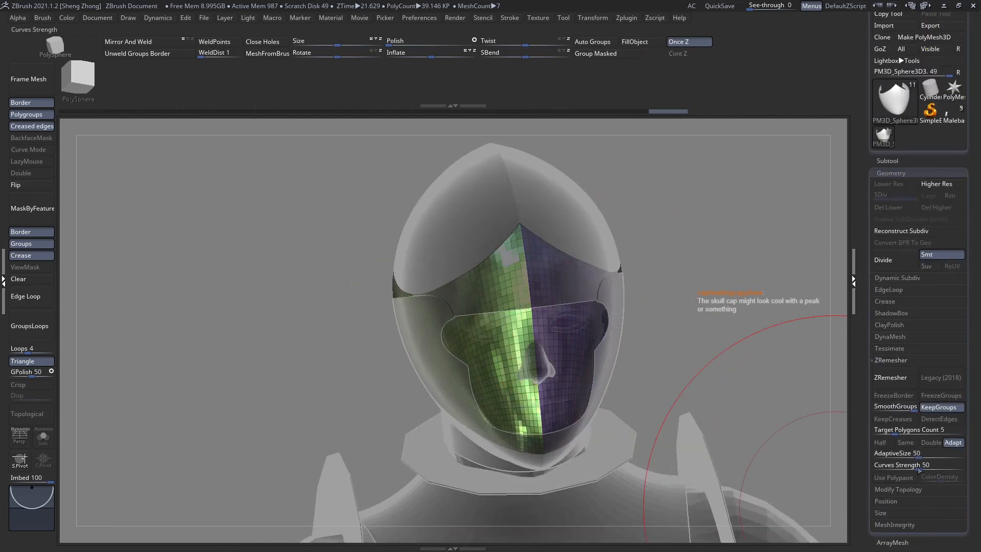
pyautogui.click(904, 442)
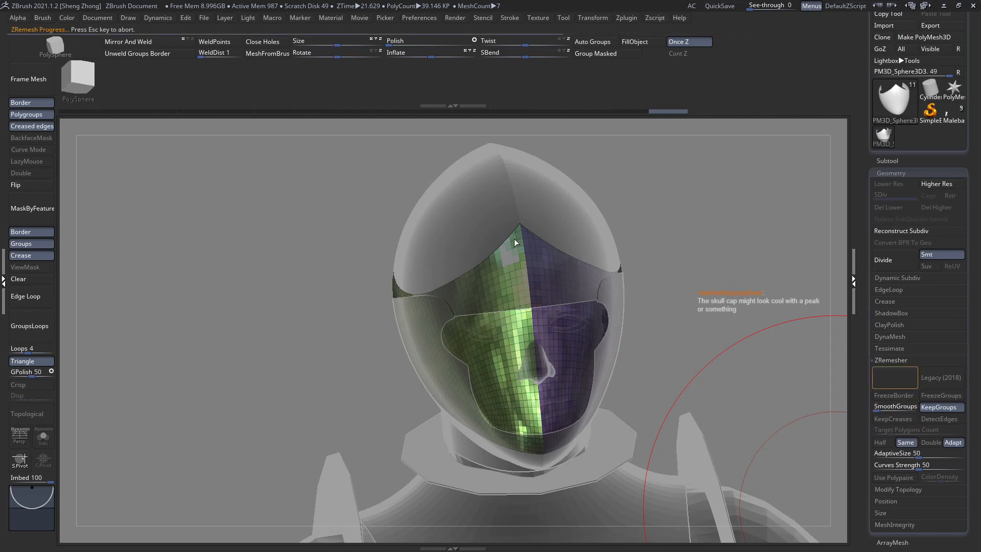
pyautogui.moveTo(523, 238); pyautogui.dragTo(542, 255, button='right')
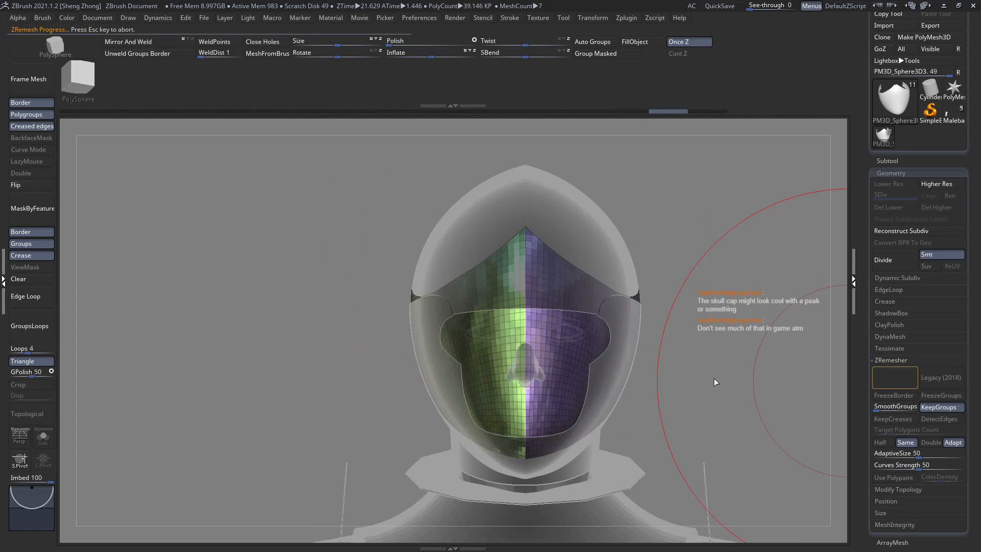
# Pull the forehead peak of the remeshed face section onto the centre line with a small Move brush
pyautogui.moveTo(503, 306); pyautogui.dragTo(422, 240, button='right')
pyautogui.press('space')
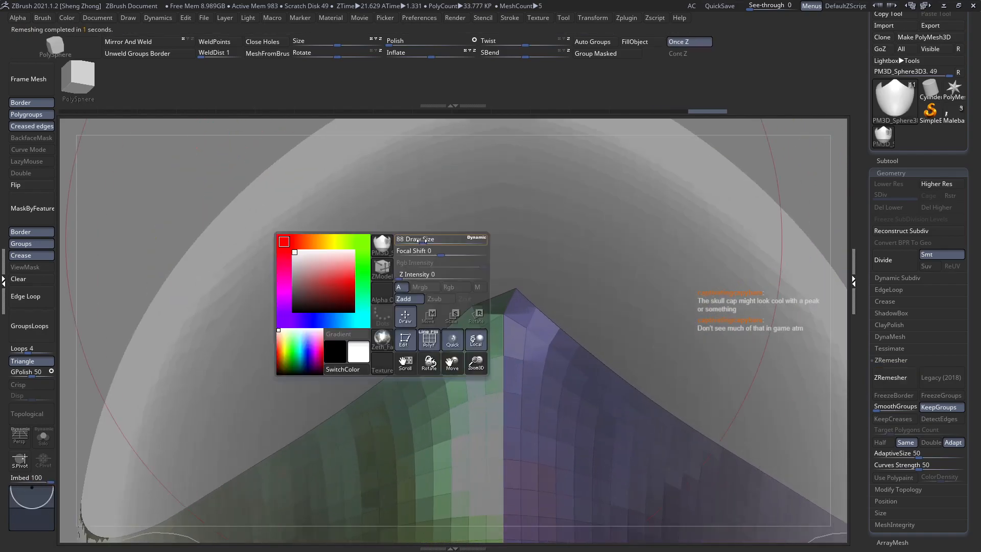
pyautogui.click(381, 267)
pyautogui.press('m')
pyautogui.press('v')
pyautogui.press('space')
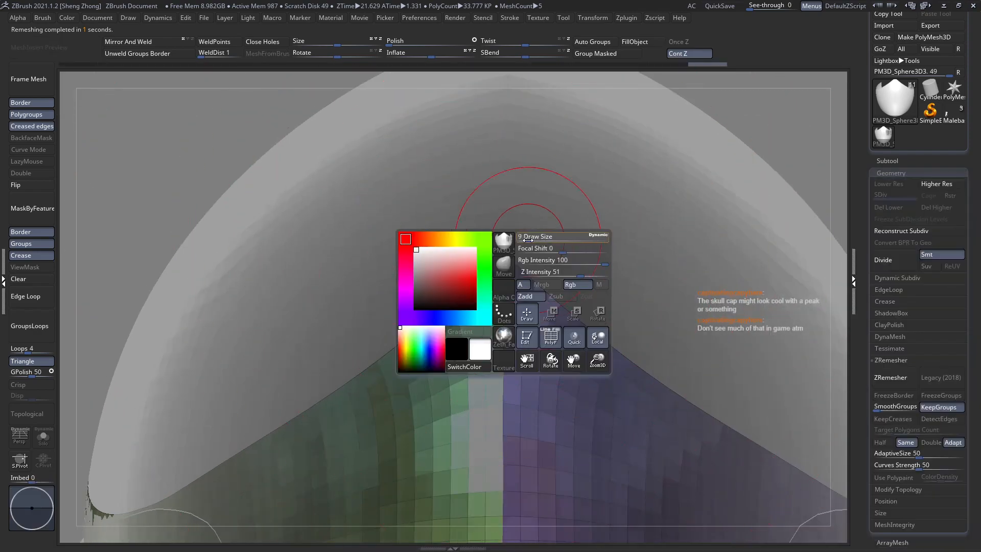
pyautogui.keyDown('shift'); pyautogui.moveTo(518, 267); pyautogui.dragTo(509, 246); pyautogui.keyUp('shift')
pyautogui.press('space')
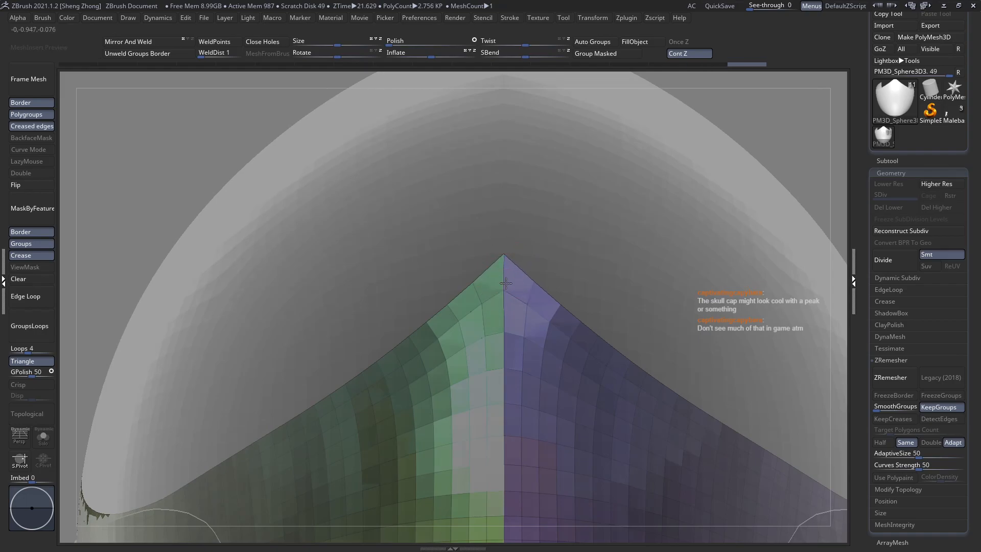
# Mirror and weld the remeshed face section into a symmetrical piece
pyautogui.moveTo(506, 283); pyautogui.dragTo(432, 276, button='right')
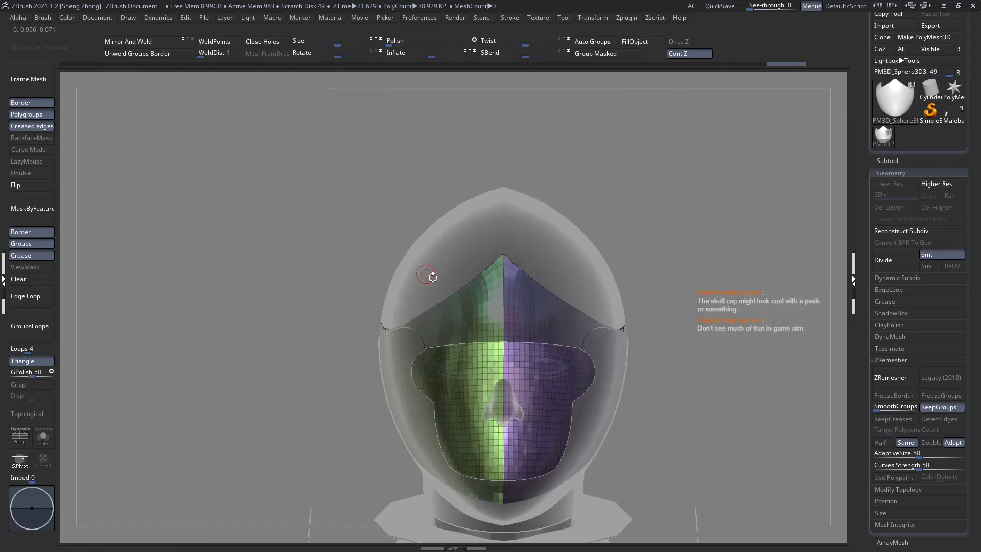
pyautogui.keyDown('alt'); pyautogui.moveTo(523, 330); pyautogui.dragTo(181, 139, button='right'); pyautogui.keyUp('alt')
pyautogui.click(149, 46)
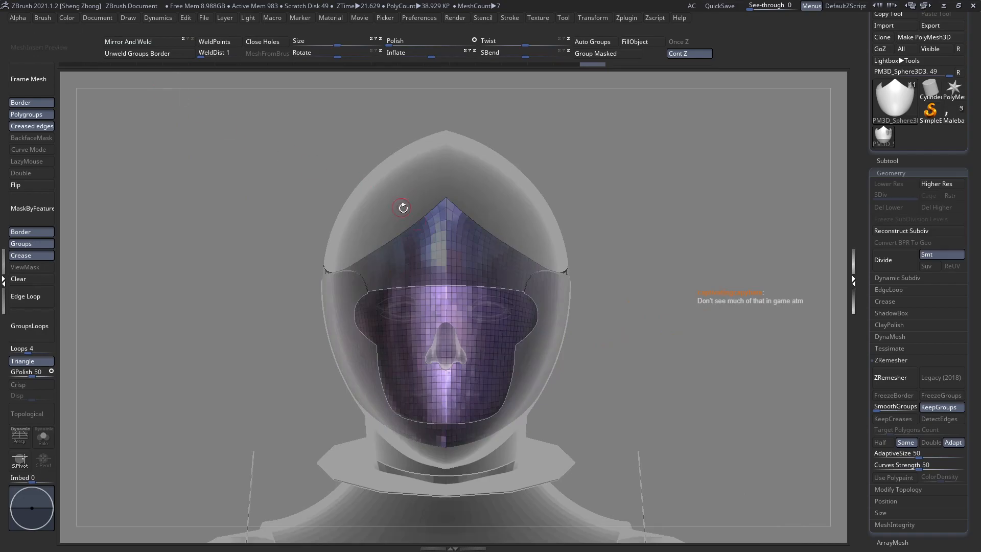
# Clean up the stray point on the rear cut-out edge of the remeshed face section with the ZModeler brush
pyautogui.moveTo(401, 208); pyautogui.dragTo(508, 331, button='right')
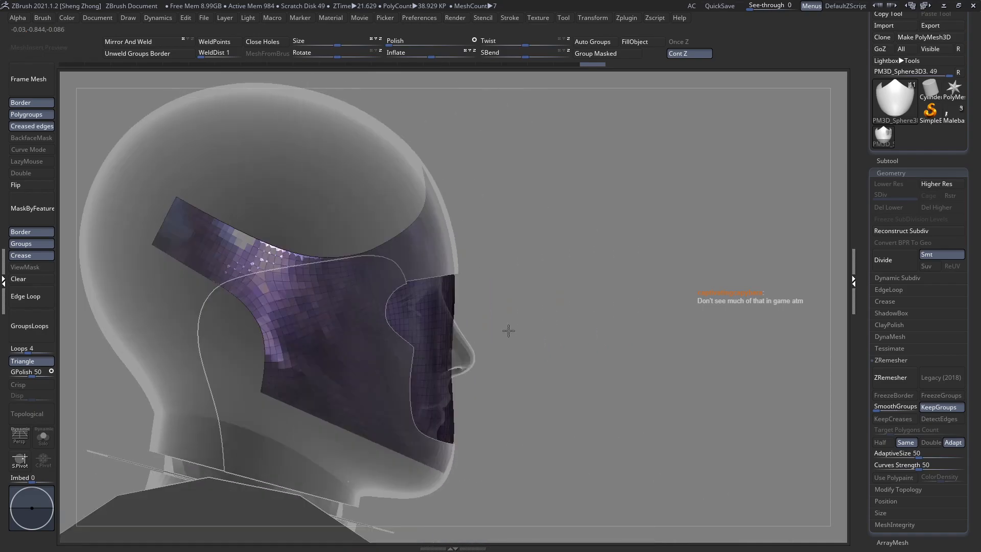
pyautogui.keyDown('ctrl'); pyautogui.moveTo(140, 301); pyautogui.dragTo(169, 332, button='right'); pyautogui.keyUp('ctrl')
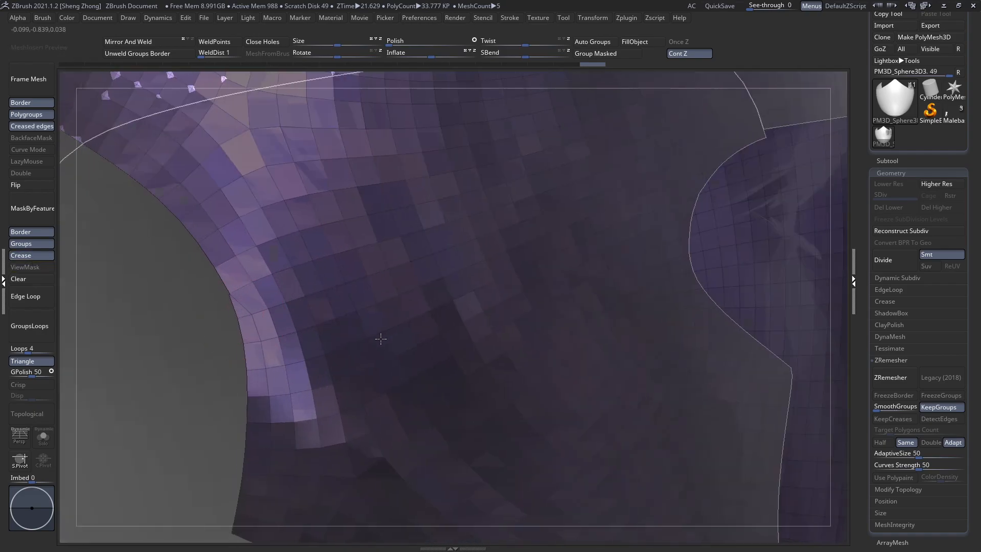
pyautogui.press('space')
pyautogui.press('b')
pyautogui.press('z')
pyautogui.press('m')
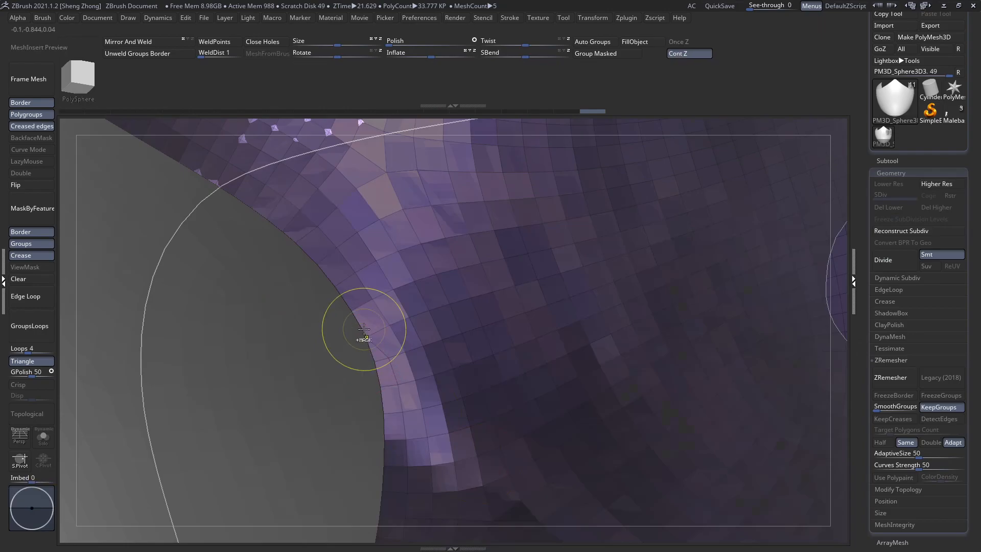
pyautogui.keyDown('ctrl'); pyautogui.moveTo(357, 328); pyautogui.dragTo(372, 334, button='right'); pyautogui.keyUp('ctrl')
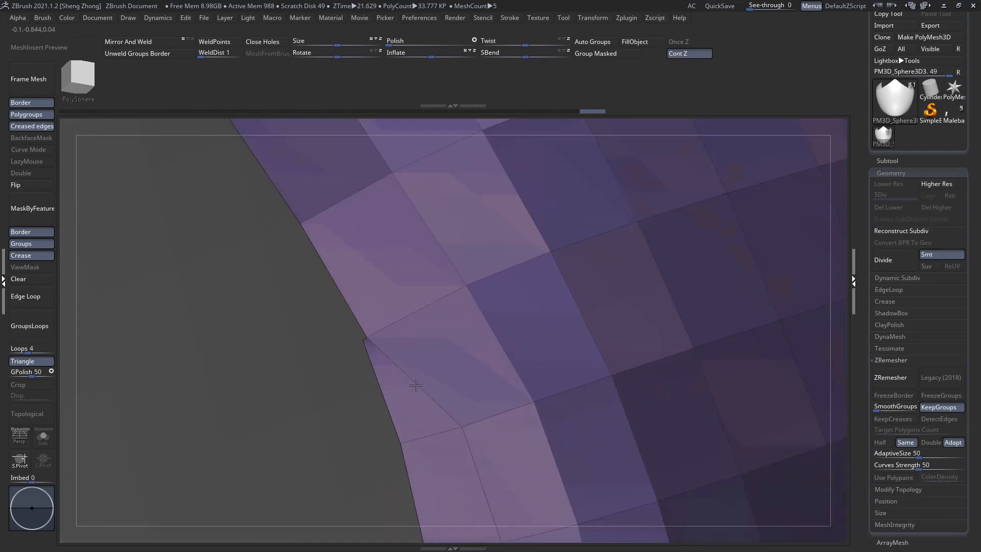
pyautogui.click(363, 341)
pyautogui.keyDown('ctrl'); pyautogui.moveTo(377, 342); pyautogui.dragTo(677, 503, button='right'); pyautogui.keyUp('ctrl')
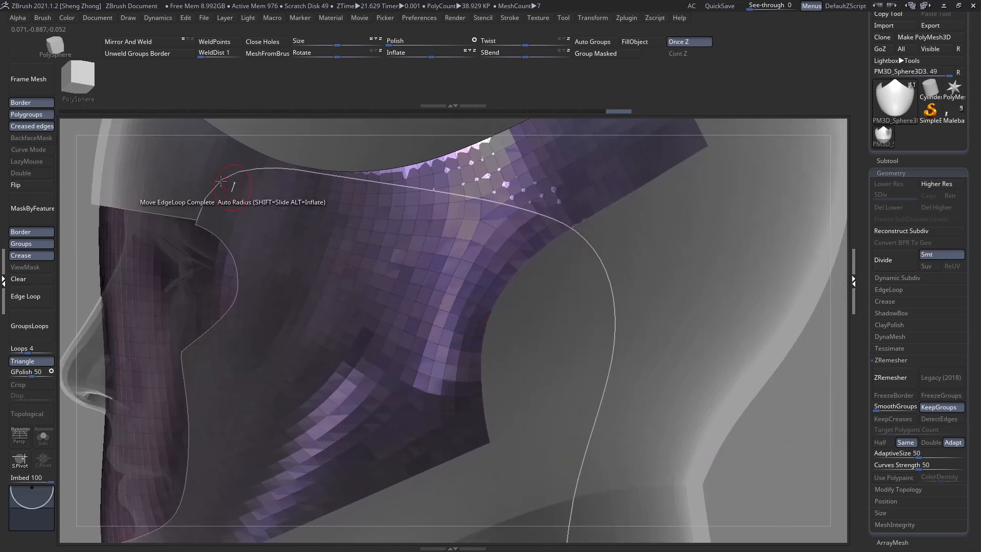
# Mirror and weld the face section and ZRemesh it again with the same settings
pyautogui.click(149, 53)
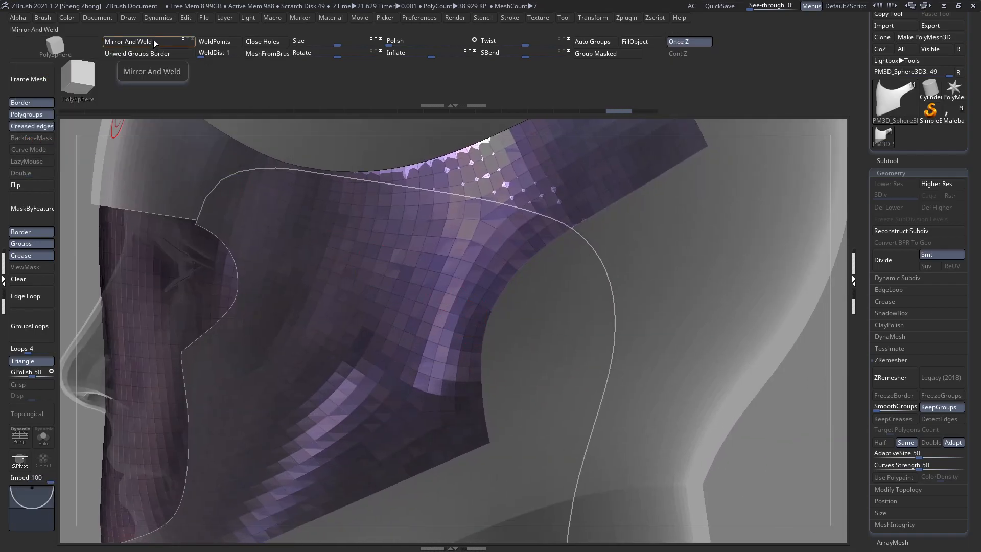
pyautogui.hotkey('ctrl', 'shift', 'z')
pyautogui.moveTo(526, 331)
pyautogui.keyDown('ctrl'); pyautogui.mouseDown(button='right')
pyautogui.moveTo(368, 286)
pyautogui.moveTo(475, 327)
pyautogui.mouseUp(button='right'); pyautogui.keyUp('ctrl')
pyautogui.moveTo(475, 327)
pyautogui.keyDown('ctrl'); pyautogui.mouseDown(button='right')
pyautogui.moveTo(546, 367)
pyautogui.moveTo(694, 324)
pyautogui.moveTo(470, 292)
pyautogui.mouseUp(button='right'); pyautogui.keyUp('ctrl')
pyautogui.moveTo(470, 291); pyautogui.dragTo(562, 319, button='right')
pyautogui.keyDown('shift'); pyautogui.moveTo(460, 325); pyautogui.dragTo(491, 348, button='right'); pyautogui.keyUp('shift')
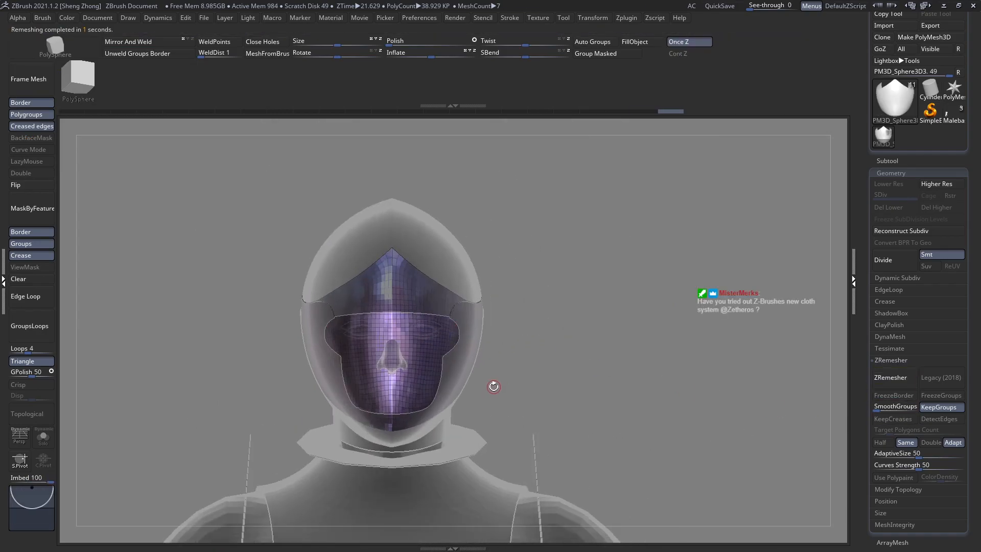
pyautogui.keyDown('ctrl'); pyautogui.moveTo(493, 386); pyautogui.dragTo(619, 403, button='right'); pyautogui.keyUp('ctrl')
pyautogui.moveTo(618, 404)
pyautogui.mouseDown(button='right')
pyautogui.moveTo(501, 354)
pyautogui.moveTo(465, 320)
pyautogui.mouseUp(button='right')
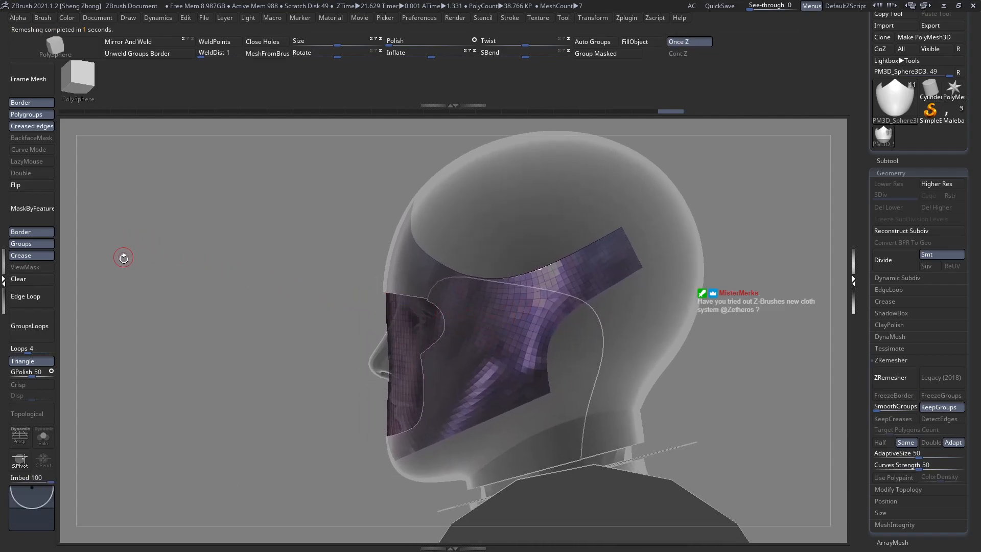
# Mask the face section by its border, group and crease features, and choose the Move brush at a large size
pyautogui.keyDown('alt'); pyautogui.moveTo(123, 258); pyautogui.dragTo(244, 306, button='right'); pyautogui.keyUp('alt')
pyautogui.click(24, 267)
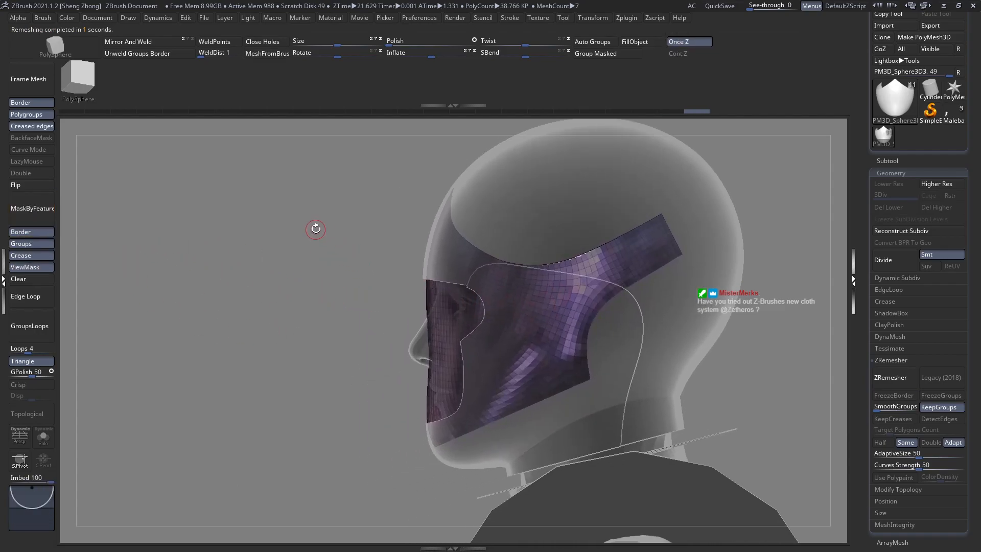
pyautogui.press('space')
pyautogui.press('b')
pyautogui.press('m')
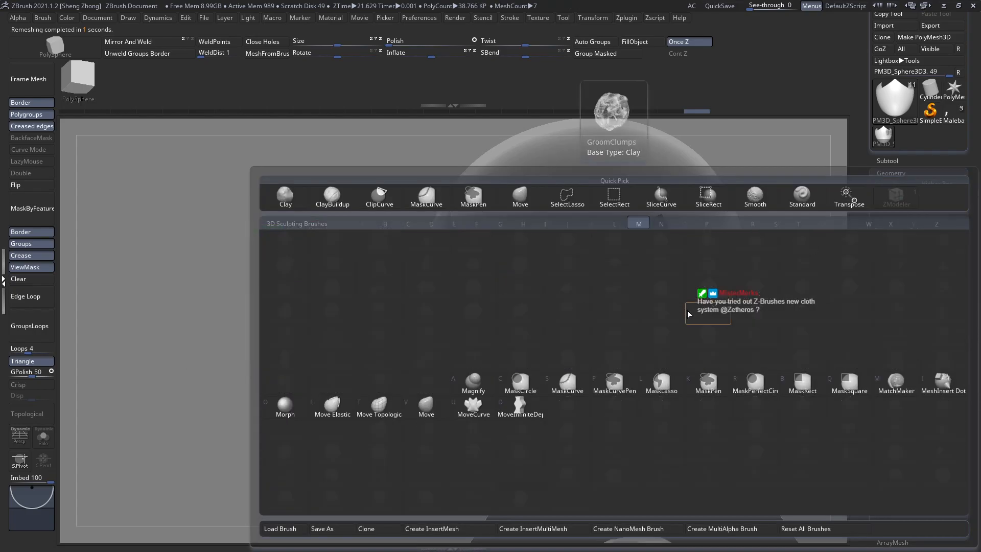
pyautogui.press('v')
pyautogui.moveTo(451, 298); pyautogui.dragTo(511, 302, button='right')
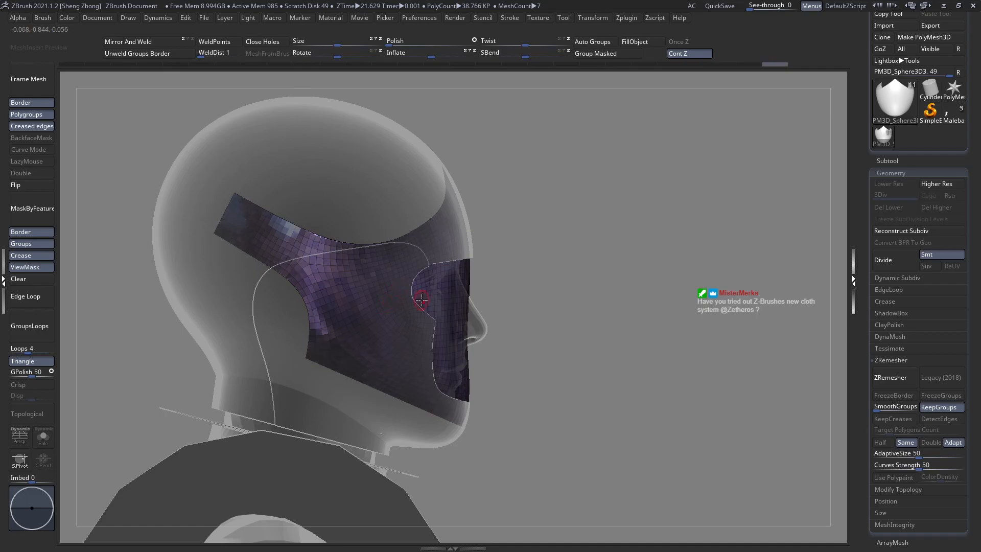
pyautogui.press('space')
pyautogui.moveTo(443, 264); pyautogui.dragTo(462, 264)
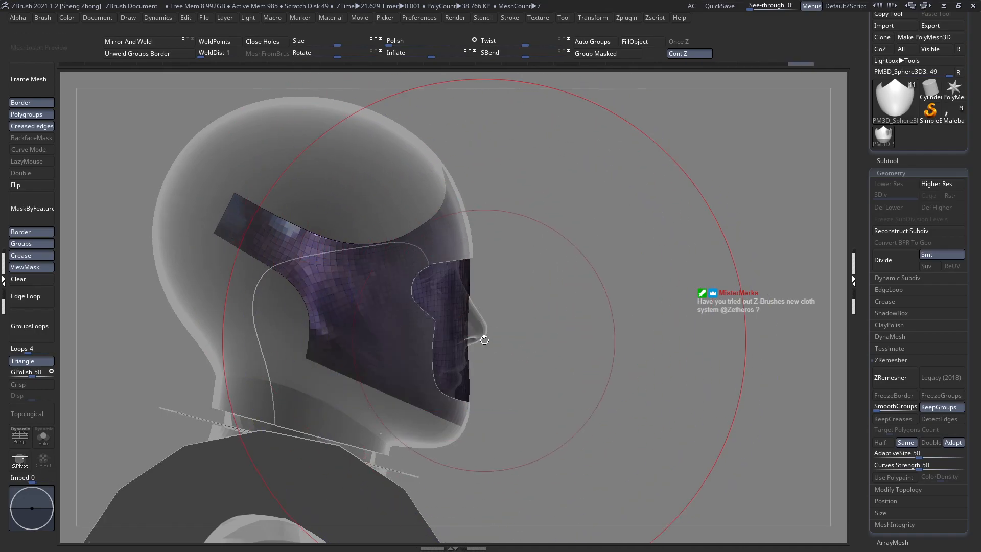
pyautogui.keyDown('alt'); pyautogui.moveTo(484, 339); pyautogui.dragTo(452, 334, button='right'); pyautogui.keyUp('alt')
pyautogui.press('space')
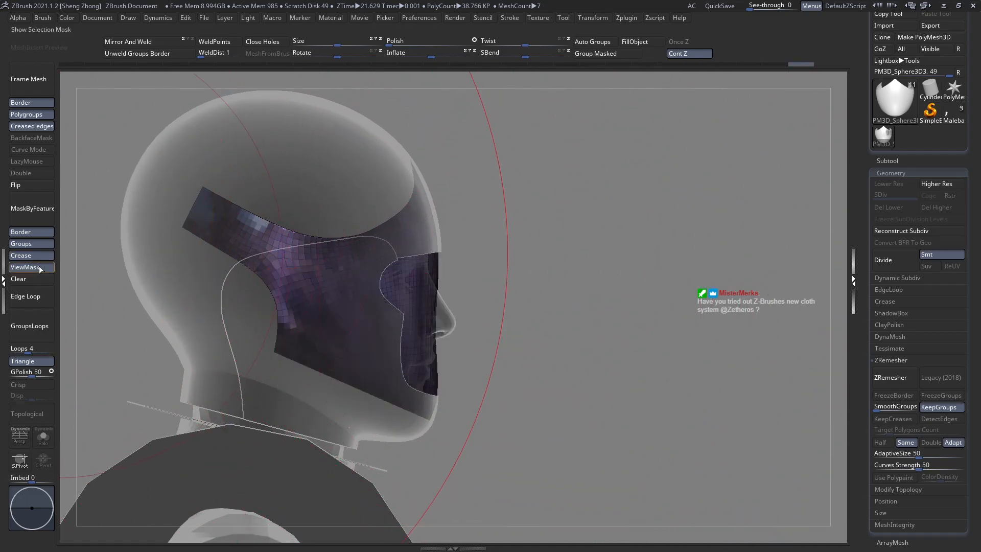
# Unmask the face section and inflate it slightly off the helmet shell, with Double display enabled
pyautogui.click(31, 278)
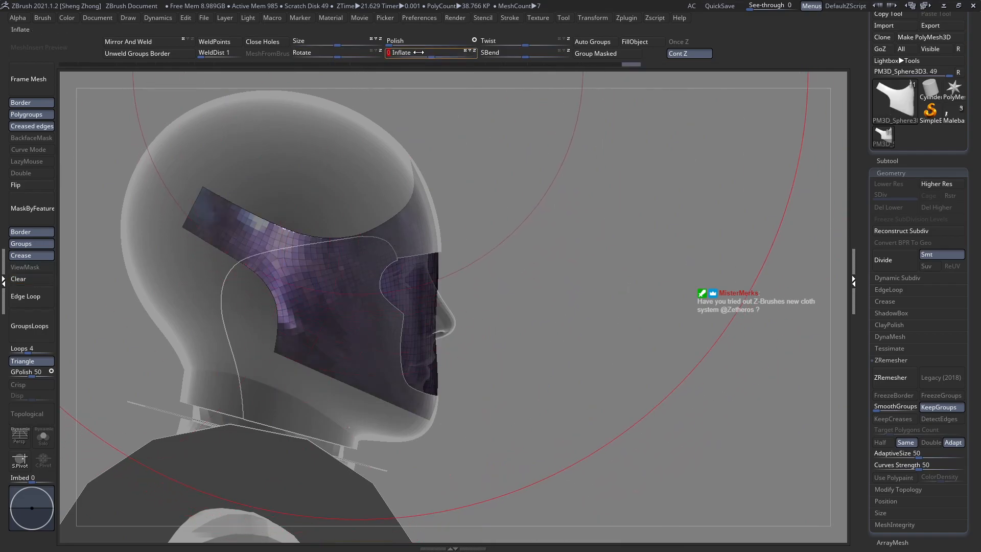
pyautogui.press('Return')
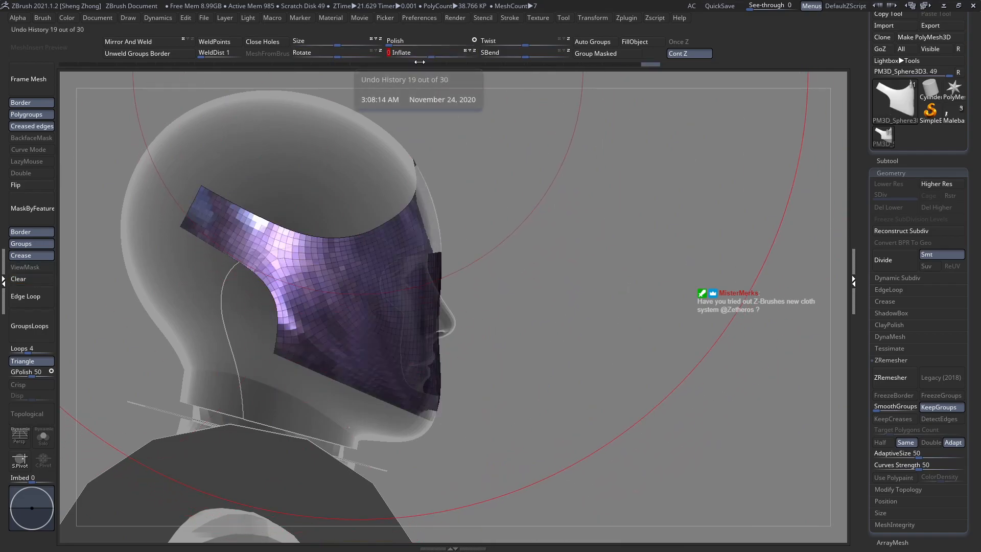
pyautogui.moveTo(127, 222); pyautogui.dragTo(302, 250)
pyautogui.click(20, 174)
# Mask the face section's edges by feature and pull its front forward into a rounded visor with the Move brush
pyautogui.click(32, 209)
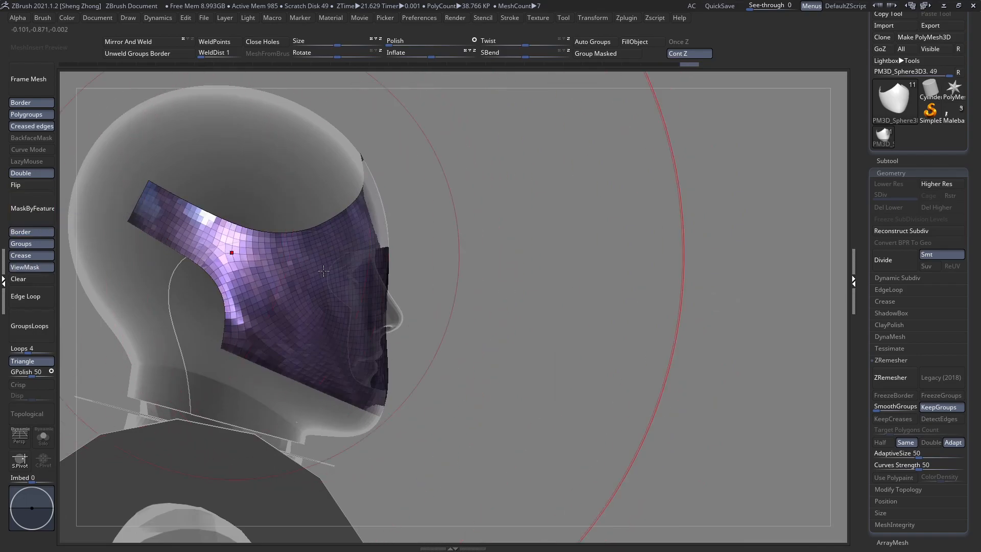
pyautogui.press('space')
pyautogui.moveTo(351, 271); pyautogui.dragTo(330, 271)
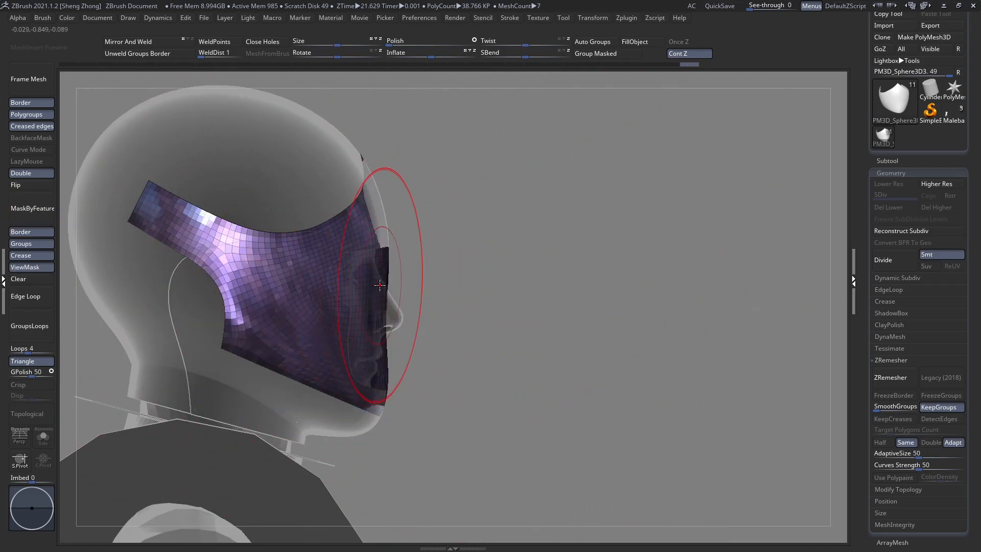
pyautogui.press('space')
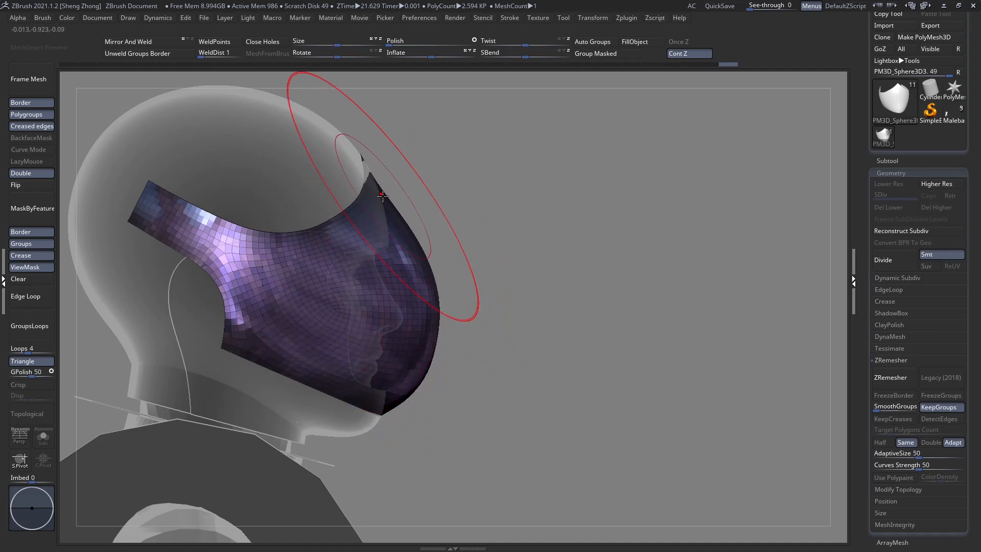
pyautogui.moveTo(410, 345); pyautogui.dragTo(352, 344, button='right')
pyautogui.moveTo(311, 284); pyautogui.dragTo(368, 305, button='right')
pyautogui.press('space')
pyautogui.moveTo(294, 263); pyautogui.dragTo(300, 265)
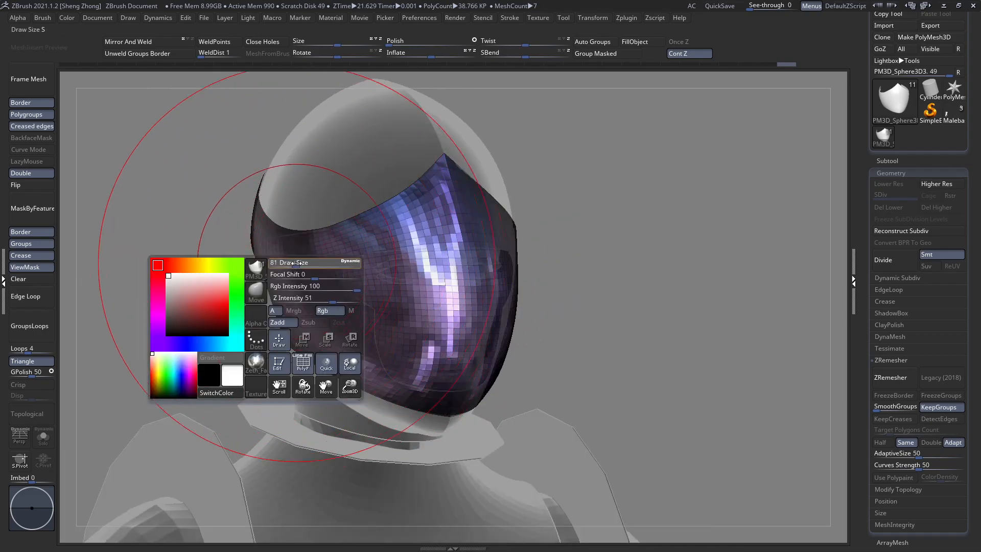
pyautogui.moveTo(298, 278); pyautogui.dragTo(313, 281, button='right')
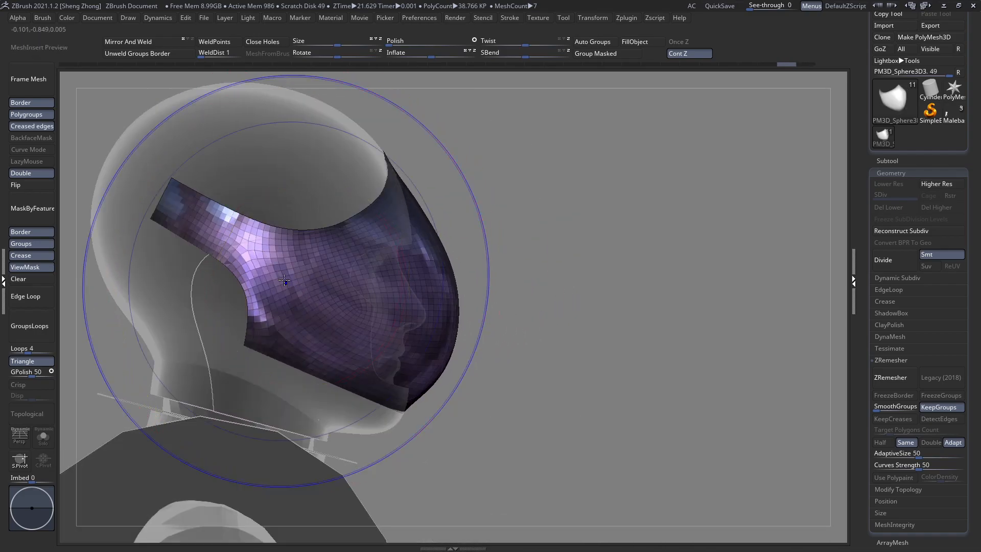
# Examine the bulged visor against the surrounding helmet shell and neck from both sides, with the frame and transparency off
pyautogui.moveTo(409, 316)
pyautogui.keyDown('ctrl'); pyautogui.mouseDown(button='right')
pyautogui.moveTo(345, 299)
pyautogui.moveTo(343, 266)
pyautogui.mouseUp(button='right'); pyautogui.keyUp('ctrl')
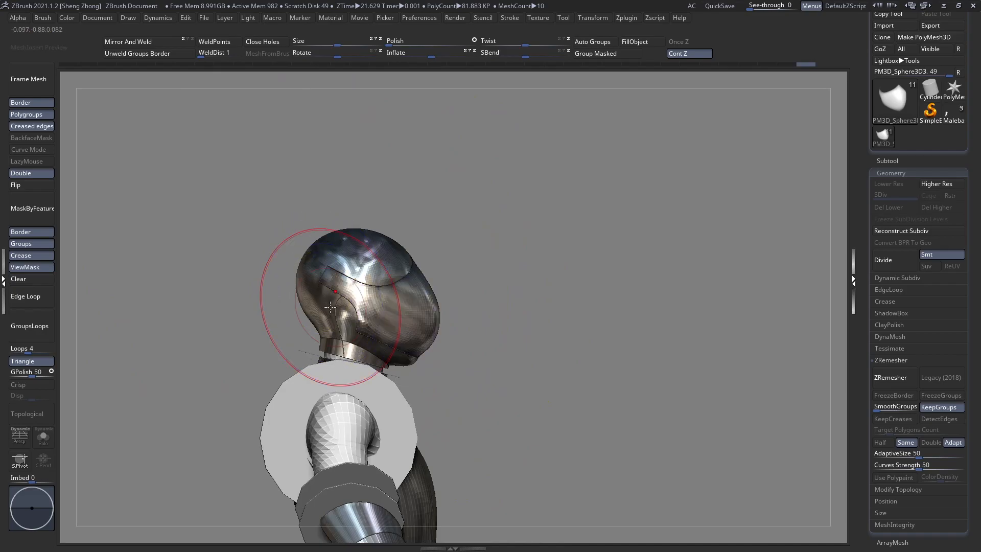
pyautogui.moveTo(355, 307)
pyautogui.keyDown('ctrl'); pyautogui.mouseDown(button='right')
pyautogui.moveTo(346, 339)
pyautogui.moveTo(358, 341)
pyautogui.moveTo(314, 344)
pyautogui.moveTo(315, 335)
pyautogui.moveTo(337, 342)
pyautogui.moveTo(298, 356)
pyautogui.moveTo(306, 286)
pyautogui.moveTo(363, 353)
pyautogui.moveTo(458, 354)
pyautogui.moveTo(433, 355)
pyautogui.mouseUp(button='right'); pyautogui.keyUp('ctrl')
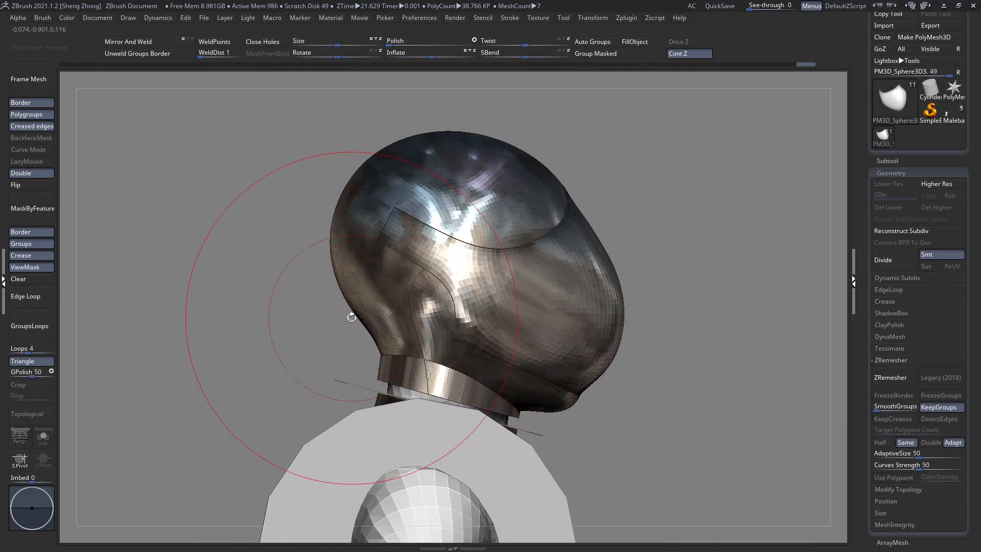
pyautogui.moveTo(282, 404); pyautogui.dragTo(457, 374, button='right')
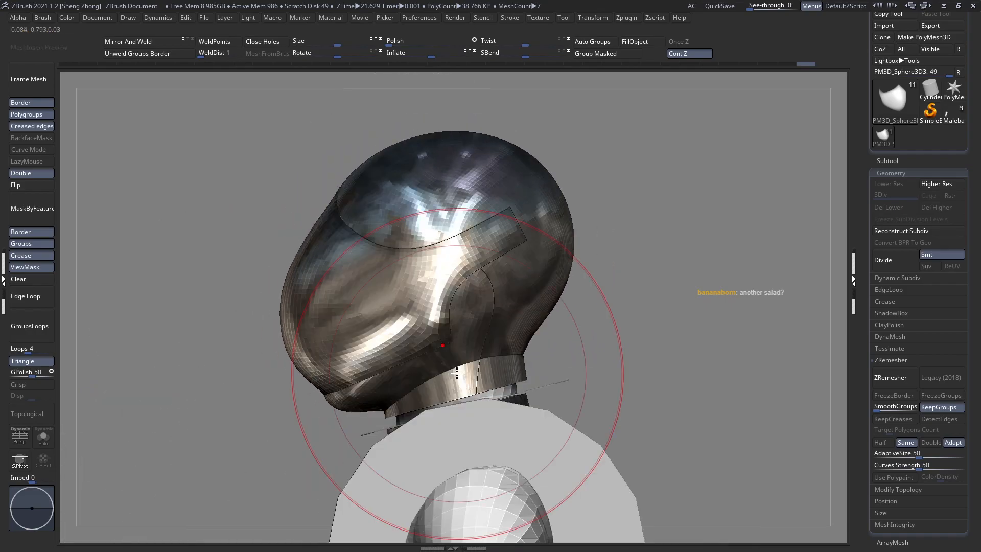
pyautogui.moveTo(441, 341)
pyautogui.mouseDown(button='right')
pyautogui.moveTo(485, 345)
pyautogui.moveTo(562, 316)
pyautogui.mouseUp(button='right')
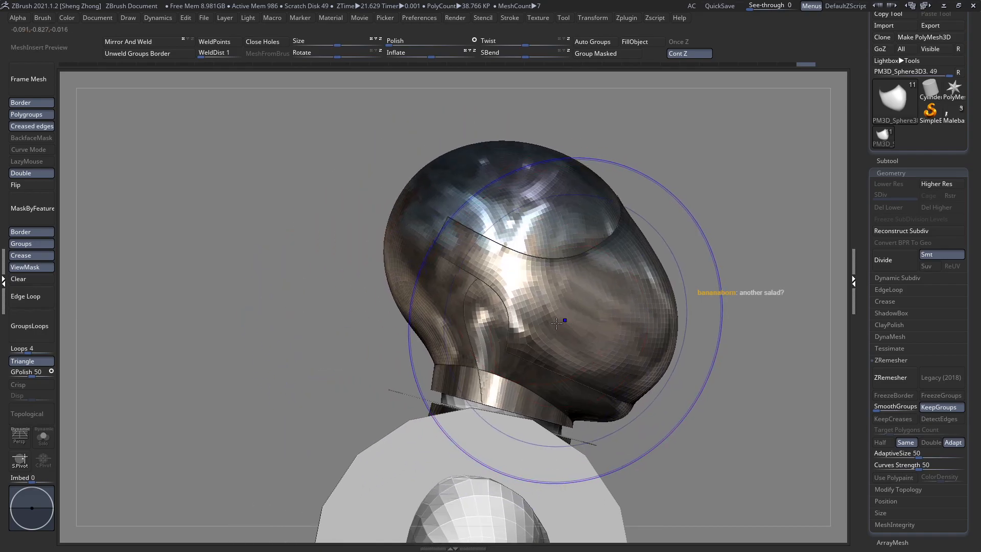
pyautogui.keyDown('alt'); pyautogui.moveTo(437, 317); pyautogui.dragTo(472, 309, button='right'); pyautogui.keyUp('alt')
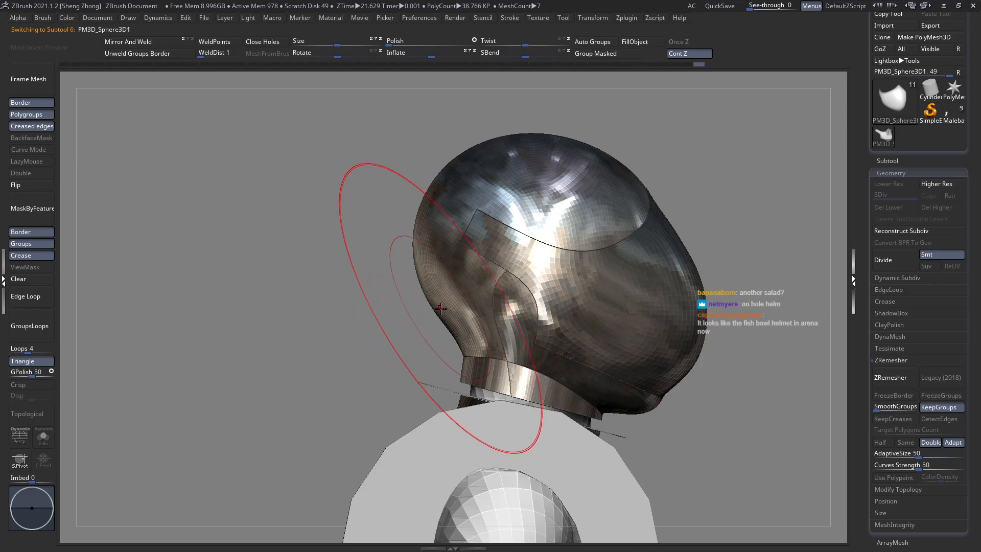
pyautogui.moveTo(441, 308); pyautogui.dragTo(455, 297, button='right')
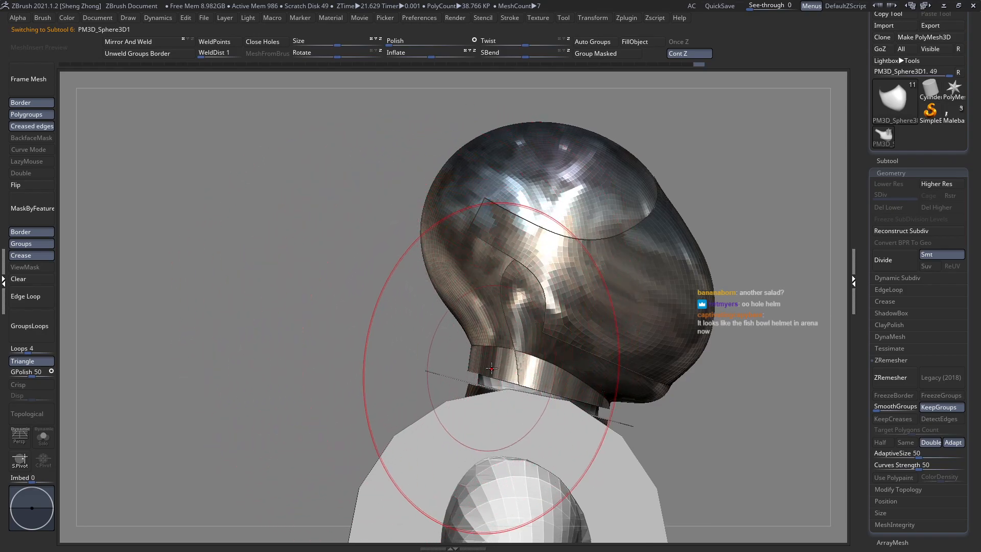
pyautogui.moveTo(510, 296)
pyautogui.mouseDown(button='right')
pyautogui.moveTo(527, 316)
pyautogui.moveTo(496, 288)
pyautogui.mouseUp(button='right')
pyautogui.moveTo(544, 329); pyautogui.dragTo(565, 324, button='right')
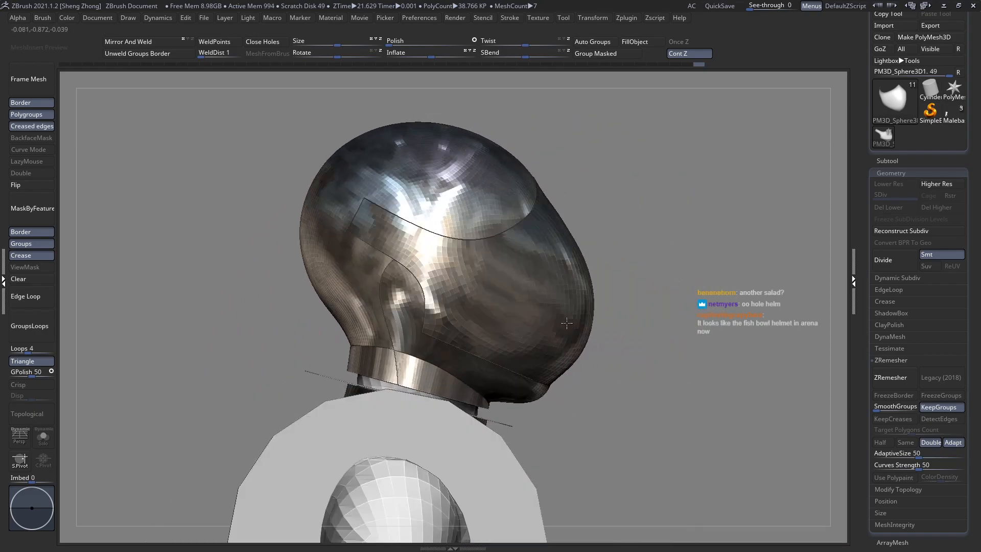
pyautogui.moveTo(366, 291)
pyautogui.keyDown('ctrl'); pyautogui.mouseDown(button='right')
pyautogui.moveTo(270, 267)
pyautogui.moveTo(370, 350)
pyautogui.moveTo(360, 316)
pyautogui.moveTo(373, 323)
pyautogui.moveTo(384, 298)
pyautogui.moveTo(329, 320)
pyautogui.moveTo(385, 315)
pyautogui.moveTo(374, 299)
pyautogui.mouseUp(button='right'); pyautogui.keyUp('ctrl')
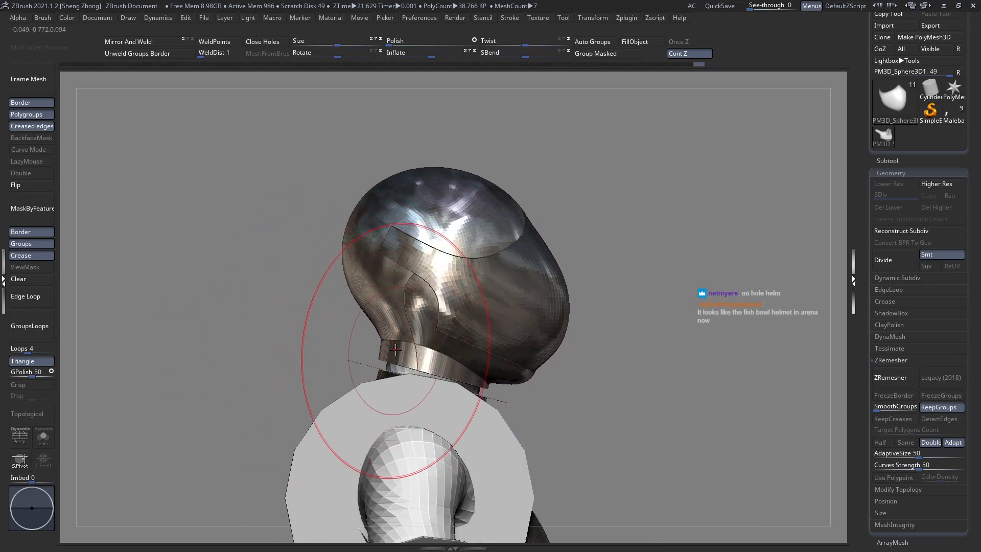
pyautogui.moveTo(406, 305); pyautogui.dragTo(404, 326, button='right')
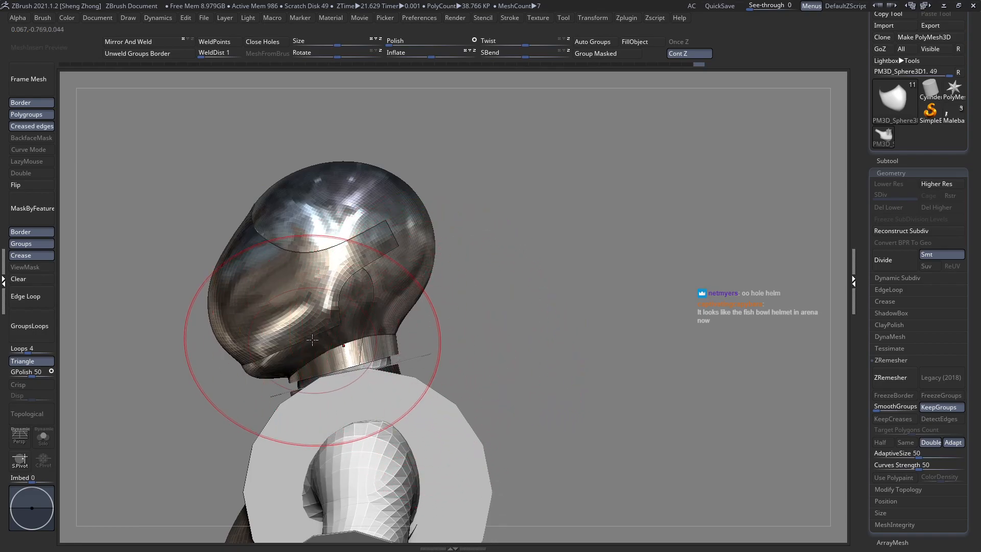
pyautogui.keyDown('alt'); pyautogui.moveTo(314, 337); pyautogui.dragTo(385, 309, button='right'); pyautogui.keyUp('alt')
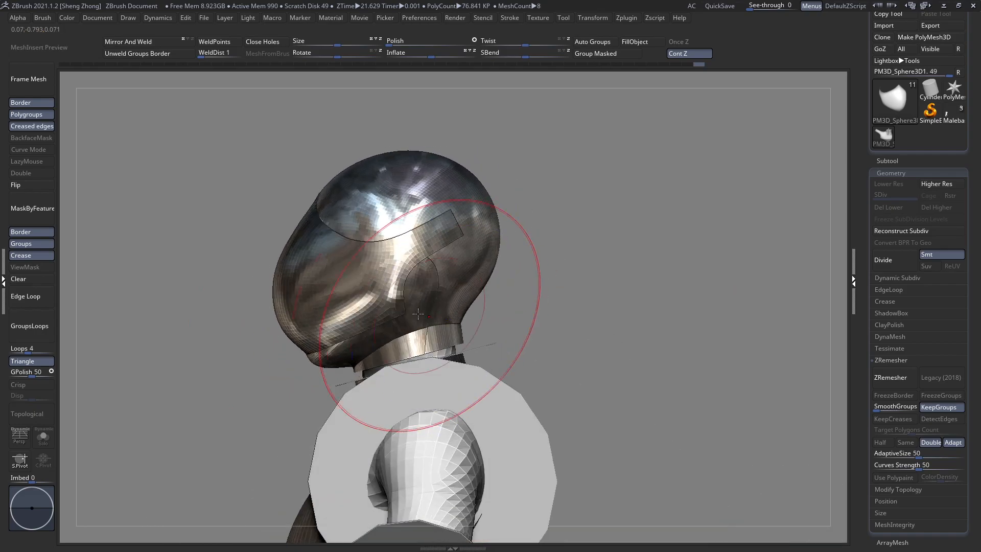
pyautogui.keyDown('shift'); pyautogui.moveTo(352, 322); pyautogui.dragTo(406, 330, button='right'); pyautogui.keyUp('shift')
pyautogui.moveTo(441, 312)
pyautogui.mouseDown()
pyautogui.moveTo(354, 324)
pyautogui.moveTo(368, 318)
pyautogui.mouseUp()
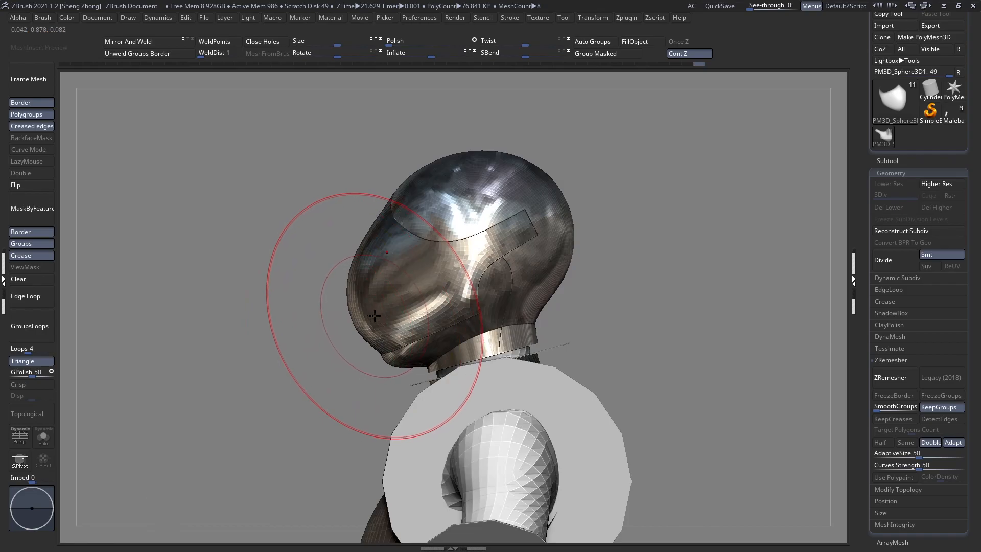
pyautogui.moveTo(377, 316); pyautogui.dragTo(354, 289, button='right')
# Select the visor, clear its mask and rotate it upward with the transpose line so that it uncovers the face
pyautogui.keyDown('alt'); pyautogui.click(363, 284); pyautogui.keyUp('alt')
pyautogui.keyDown('alt'); pyautogui.moveTo(418, 261); pyautogui.dragTo(490, 289, button='right'); pyautogui.keyUp('alt')
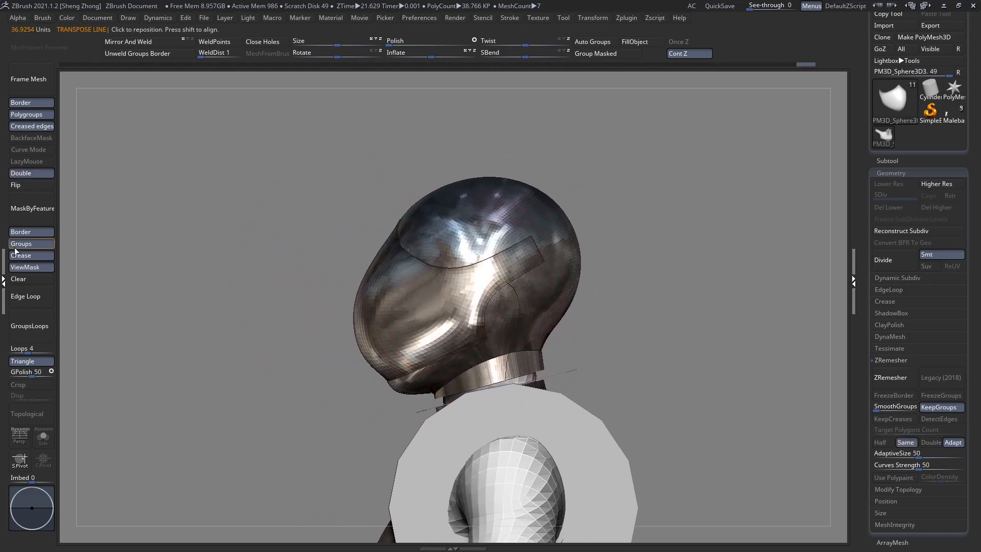
pyautogui.click(31, 279)
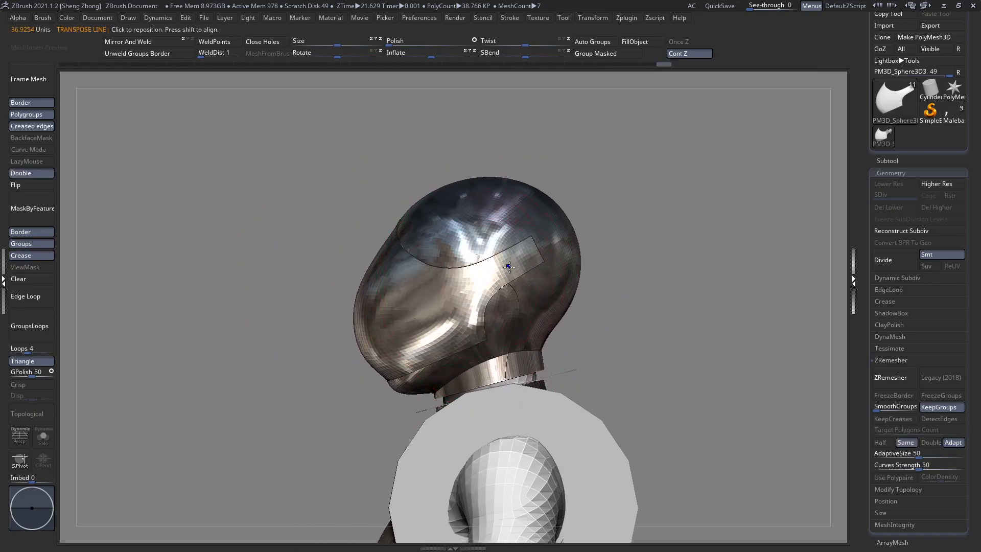
pyautogui.moveTo(509, 266)
pyautogui.keyDown('shift'); pyautogui.mouseDown()
pyautogui.moveTo(251, 266)
pyautogui.moveTo(401, 109)
pyautogui.mouseUp(); pyautogui.keyUp('shift')
pyautogui.press('q')
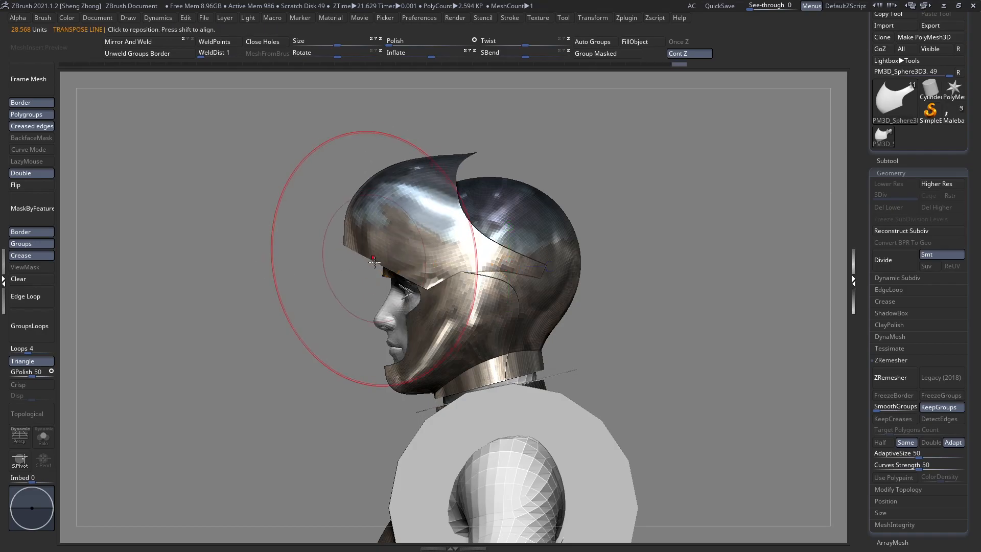
pyautogui.moveTo(376, 258)
pyautogui.mouseDown(button='right')
pyautogui.moveTo(432, 275)
pyautogui.moveTo(429, 286)
pyautogui.mouseUp(button='right')
pyautogui.keyDown('shift'); pyautogui.moveTo(358, 325); pyautogui.dragTo(406, 324, button='right'); pyautogui.keyUp('shift')
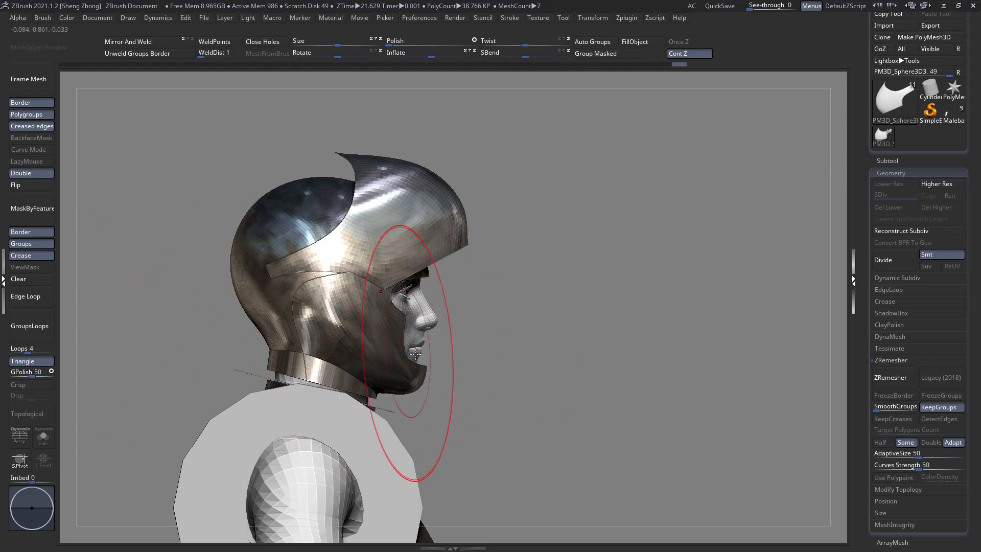
# Undo the visor's upward rotation and open the list of meshes that can be appended as a subtool
pyautogui.hotkey('ctrl', 'z')
pyautogui.keyDown('alt'); pyautogui.moveTo(199, 230); pyautogui.dragTo(350, 240); pyautogui.keyUp('alt')
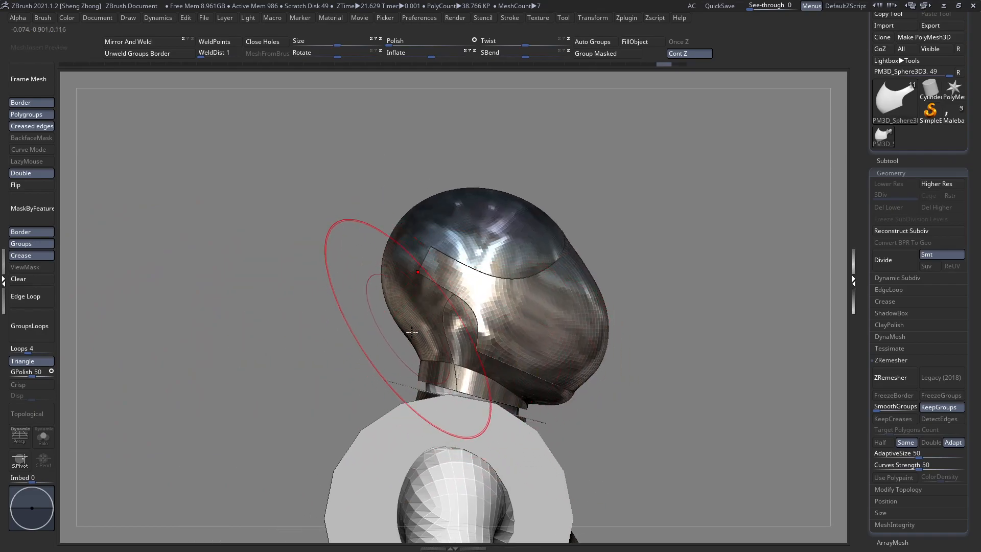
pyautogui.click(888, 161)
pyautogui.scroll(-3, 964, 386)
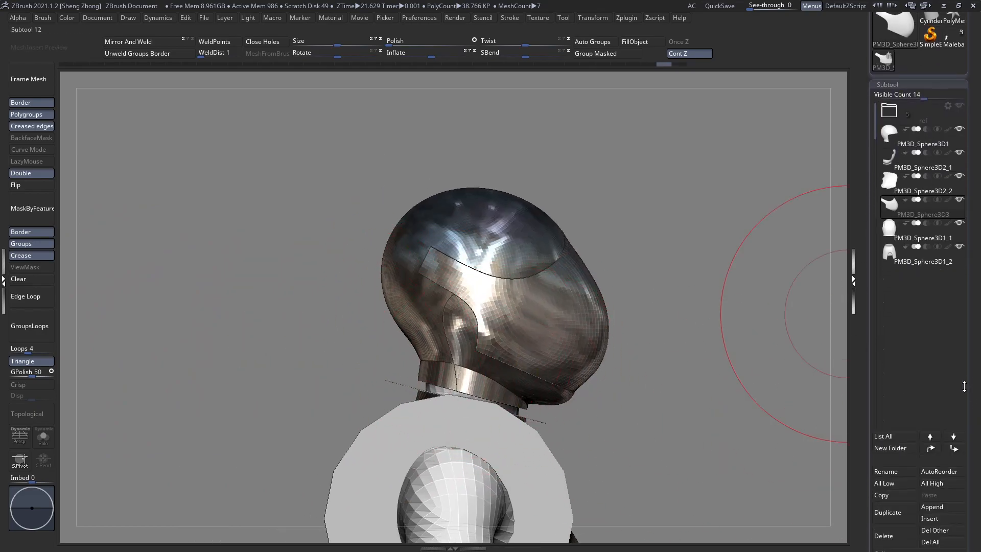
pyautogui.click(940, 507)
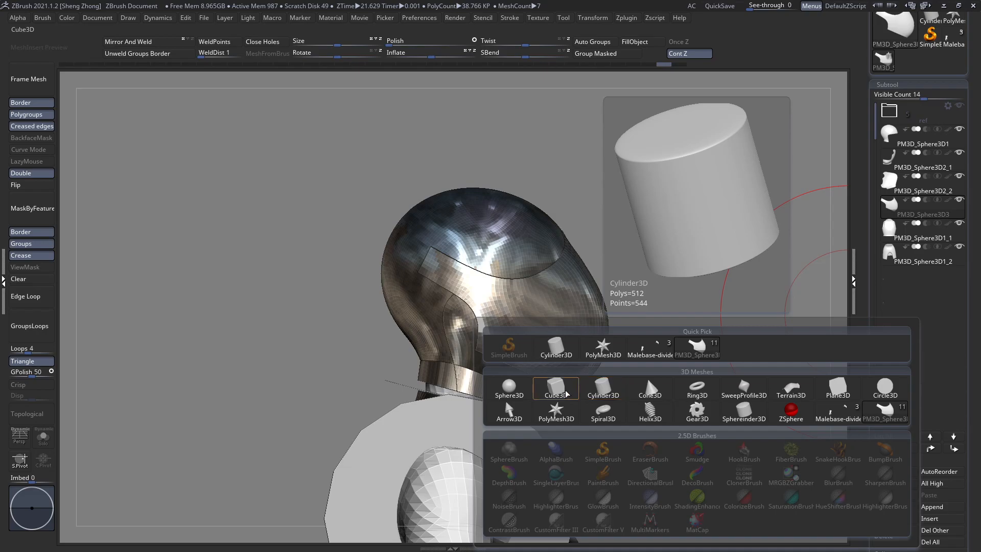
# Select the helmet shell and display it with the polygon frame and transparency on
pyautogui.keyDown('alt'); pyautogui.click(412, 299); pyautogui.keyUp('alt')
pyautogui.hotkey('shift', 'f')
pyautogui.keyDown('ctrl'); pyautogui.moveTo(418, 337); pyautogui.dragTo(476, 393, button='right'); pyautogui.keyUp('ctrl')
pyautogui.hotkey('shift', 'f')
pyautogui.hotkey('shift', 'f')
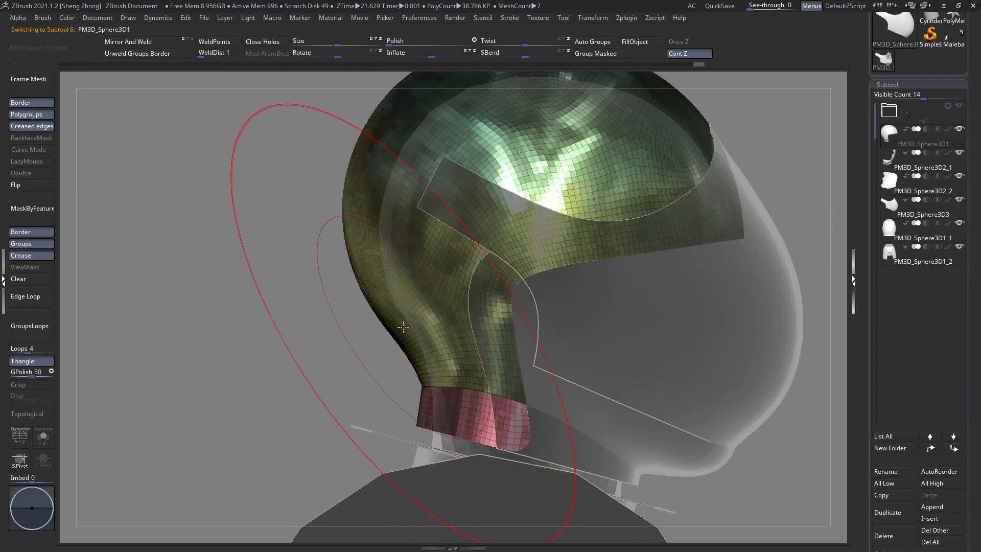
# Duplicate the helmet shell as a separate subtool and select the Standard brush
pyautogui.keyDown('alt'); pyautogui.click(298, 291); pyautogui.keyUp('alt')
pyautogui.press('space')
pyautogui.press('b')
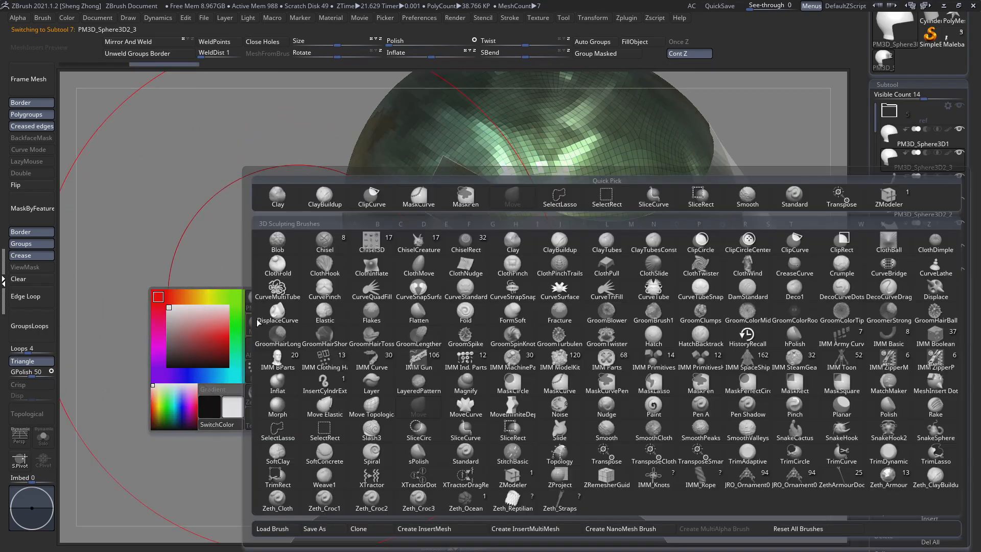
pyautogui.press('s')
pyautogui.press('t')
pyautogui.keyDown('ctrl'); pyautogui.moveTo(481, 272); pyautogui.dragTo(484, 280, button='right'); pyautogui.keyUp('ctrl')
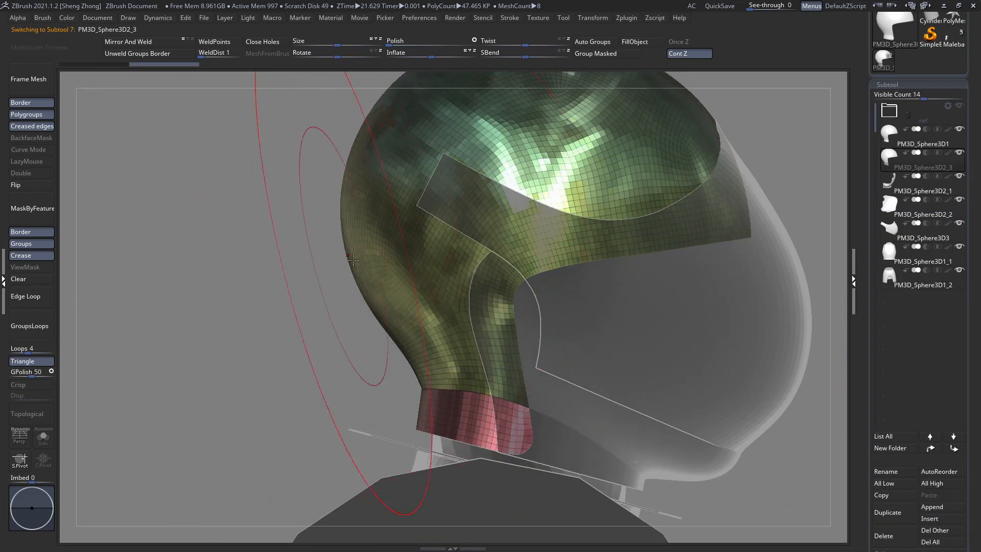
pyautogui.keyDown('alt'); pyautogui.moveTo(352, 259); pyautogui.dragTo(347, 284, button='right'); pyautogui.keyUp('alt')
# Slice the duplicated shell with a curve from the back of the head forward past the visor's rear edge, separating crown from neck
pyautogui.moveTo(283, 231)
pyautogui.keyDown('ctrl'); pyautogui.keyDown('shift'); pyautogui.mouseDown()
pyautogui.moveTo(367, 308)
pyautogui.moveTo(511, 331)
pyautogui.moveTo(494, 282)
pyautogui.moveTo(492, 310)
pyautogui.mouseUp(); pyautogui.keyUp('shift'); pyautogui.keyUp('ctrl')
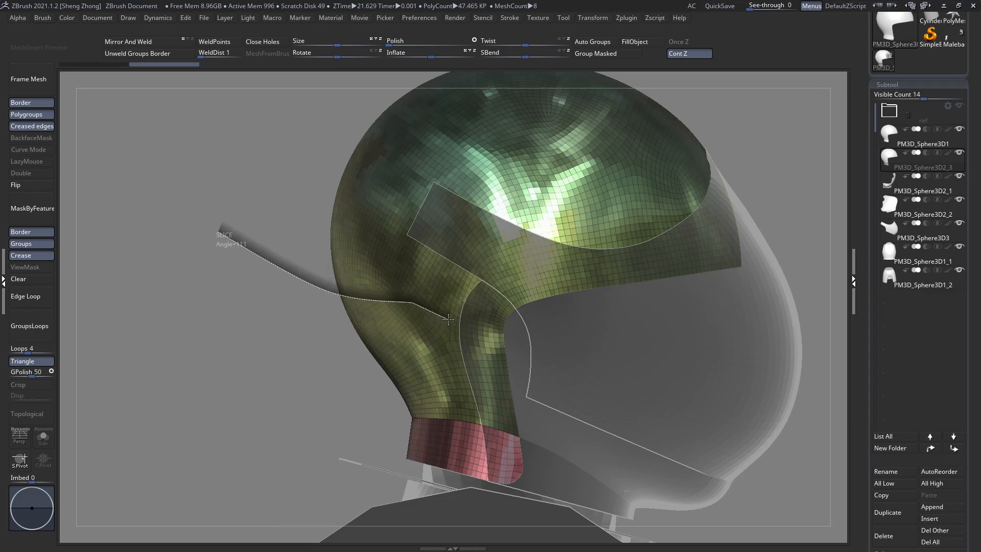
pyautogui.keyDown('ctrl'); pyautogui.keyDown('shift'); pyautogui.moveTo(461, 320); pyautogui.dragTo(460, 320); pyautogui.keyUp('shift'); pyautogui.keyUp('ctrl')
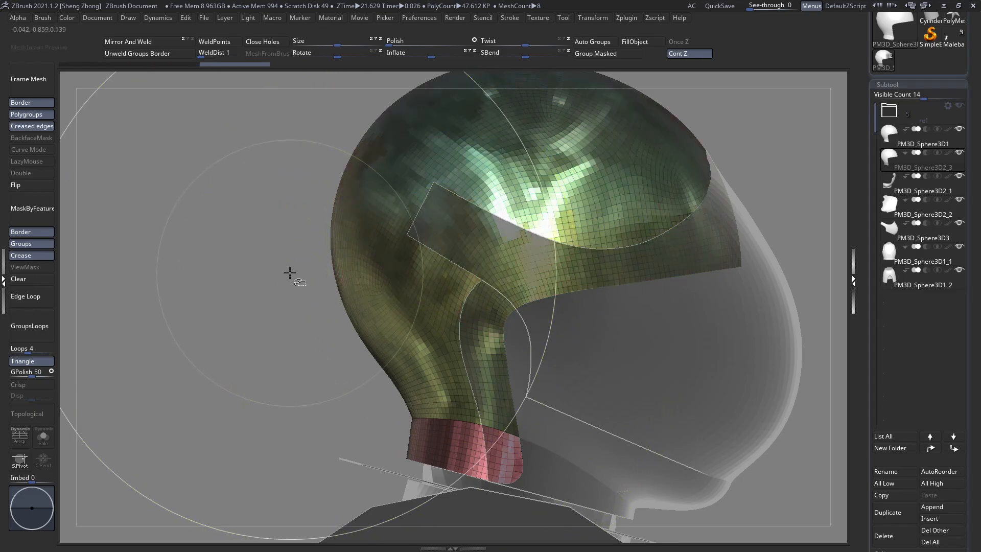
pyautogui.keyDown('ctrl'); pyautogui.keyDown('shift'); pyautogui.moveTo(290, 268); pyautogui.dragTo(353, 310); pyautogui.keyUp('shift'); pyautogui.keyUp('ctrl')
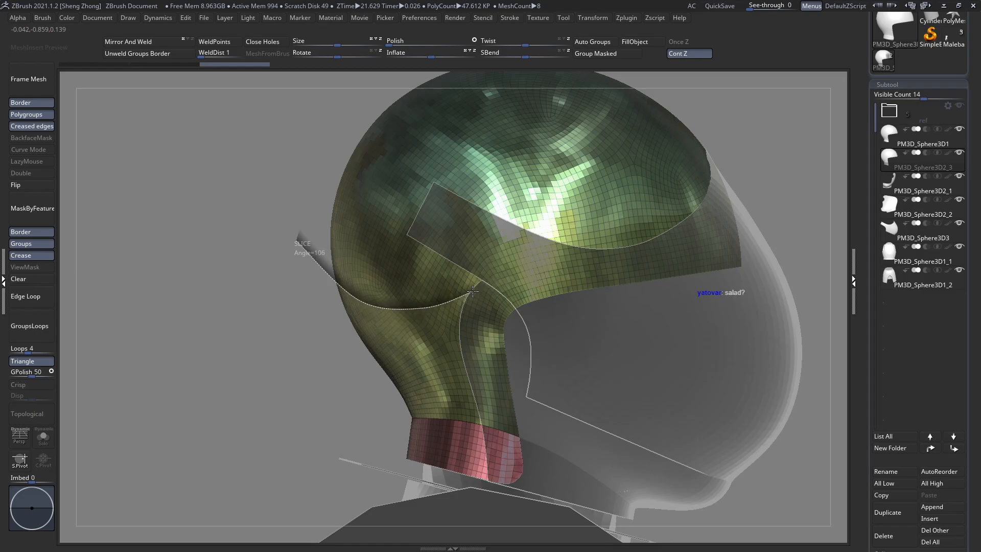
pyautogui.keyDown('ctrl'); pyautogui.keyDown('shift'); pyautogui.moveTo(472, 291); pyautogui.dragTo(456, 294); pyautogui.keyUp('shift'); pyautogui.keyUp('ctrl')
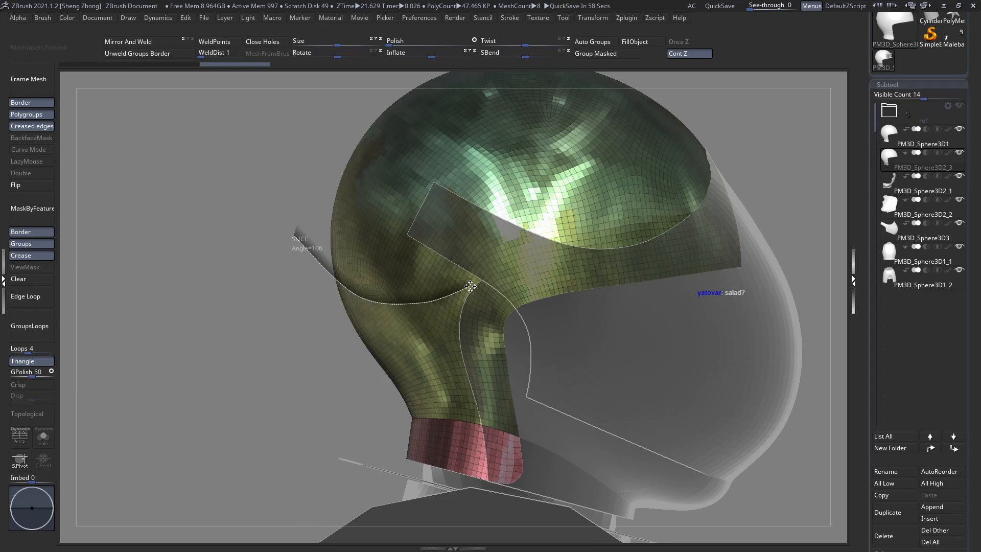
pyautogui.moveTo(471, 286)
pyautogui.keyDown('ctrl'); pyautogui.keyDown('shift'); pyautogui.mouseDown()
pyautogui.moveTo(424, 271)
pyautogui.moveTo(344, 299)
pyautogui.mouseUp(); pyautogui.keyUp('shift'); pyautogui.keyUp('ctrl')
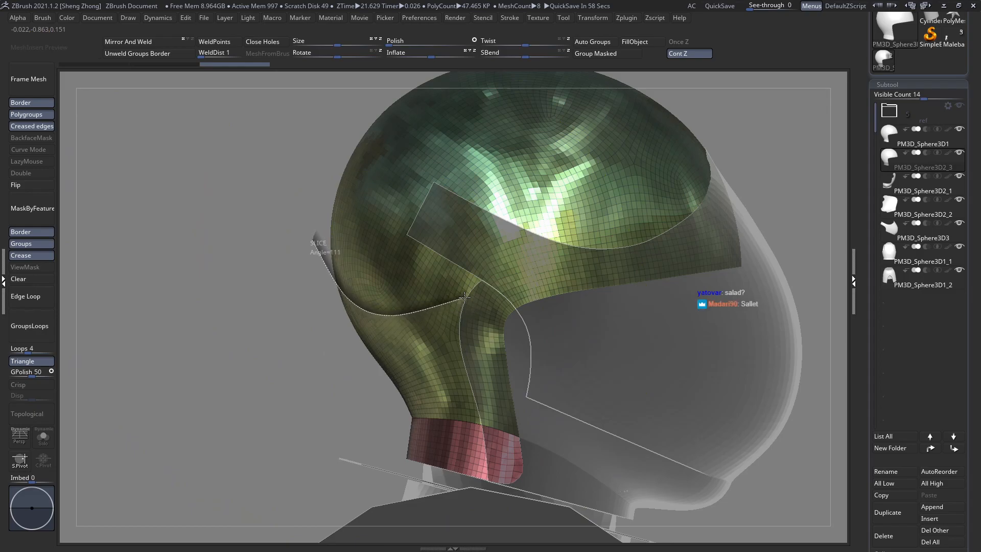
pyautogui.keyDown('ctrl'); pyautogui.keyDown('shift'); pyautogui.moveTo(465, 297); pyautogui.dragTo(458, 281); pyautogui.keyUp('shift'); pyautogui.keyUp('ctrl')
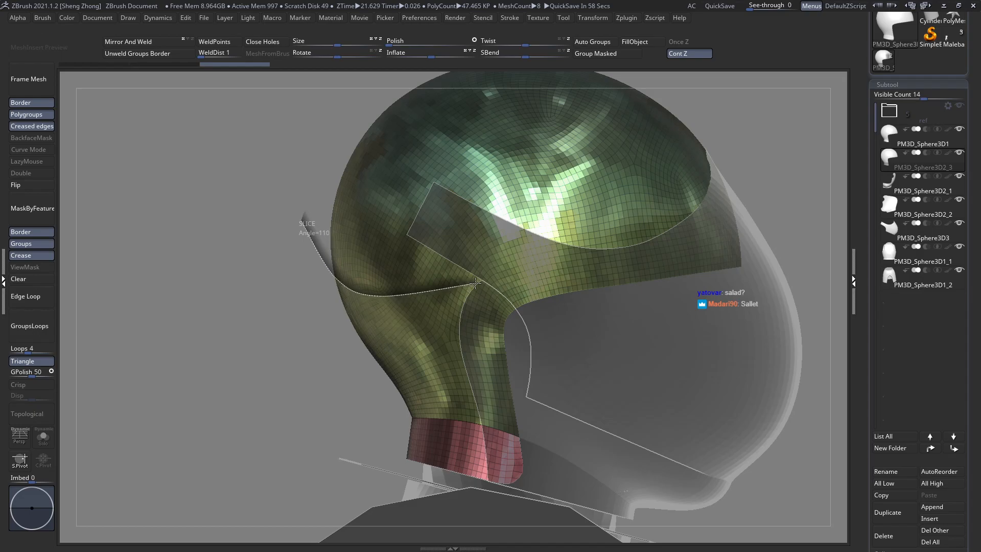
pyautogui.keyDown('ctrl'); pyautogui.keyDown('shift'); pyautogui.moveTo(476, 282); pyautogui.dragTo(825, 333); pyautogui.keyUp('shift'); pyautogui.keyUp('ctrl')
# Slice the lower part of the duplicated shell with a second curve running down behind the face section through the collar
pyautogui.keyDown('alt'); pyautogui.moveTo(438, 309); pyautogui.dragTo(460, 295, button='right'); pyautogui.keyUp('alt')
pyautogui.keyDown('ctrl'); pyautogui.keyDown('shift'); pyautogui.moveTo(417, 236); pyautogui.dragTo(495, 275); pyautogui.keyUp('shift'); pyautogui.keyUp('ctrl')
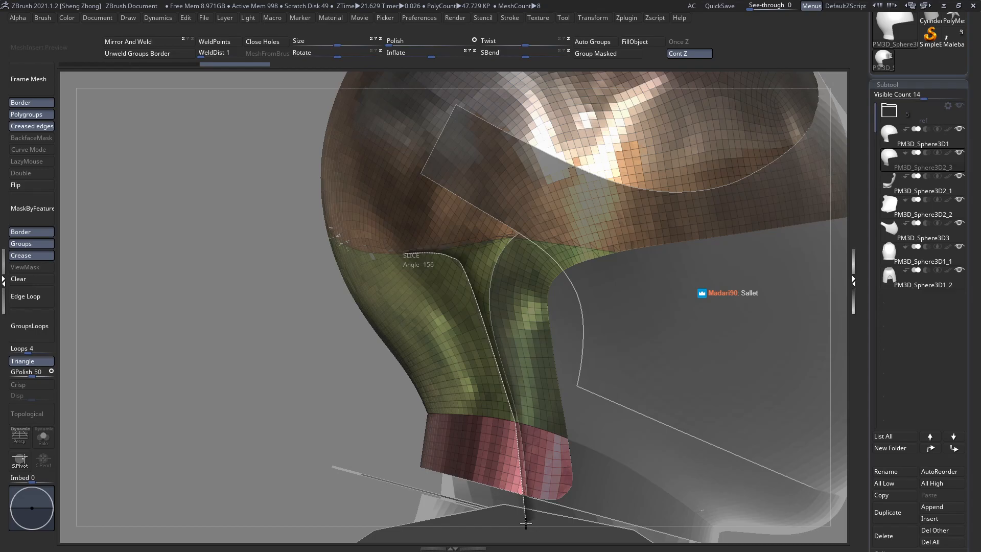
pyautogui.keyDown('ctrl'); pyautogui.keyDown('shift'); pyautogui.moveTo(526, 523); pyautogui.dragTo(526, 525); pyautogui.keyUp('shift'); pyautogui.keyUp('ctrl')
pyautogui.moveTo(475, 391)
pyautogui.keyDown('ctrl'); pyautogui.mouseDown(button='right')
pyautogui.moveTo(423, 374)
pyautogui.moveTo(481, 390)
pyautogui.moveTo(476, 383)
pyautogui.mouseUp(button='right'); pyautogui.keyUp('ctrl')
# Isolate the rear neck section, separate its stray fragments with Auto Groups, and remove the rest of the duplicated shell
pyautogui.keyDown('ctrl'); pyautogui.keyDown('shift'); pyautogui.click(476, 370); pyautogui.keyUp('shift'); pyautogui.keyUp('ctrl')
pyautogui.hotkey('ctrl', 'shift', 'a')
pyautogui.keyDown('ctrl'); pyautogui.moveTo(423, 329); pyautogui.dragTo(443, 364, button='right'); pyautogui.keyUp('ctrl')
pyautogui.keyDown('ctrl'); pyautogui.keyDown('shift'); pyautogui.click(417, 307); pyautogui.keyUp('shift'); pyautogui.keyUp('ctrl')
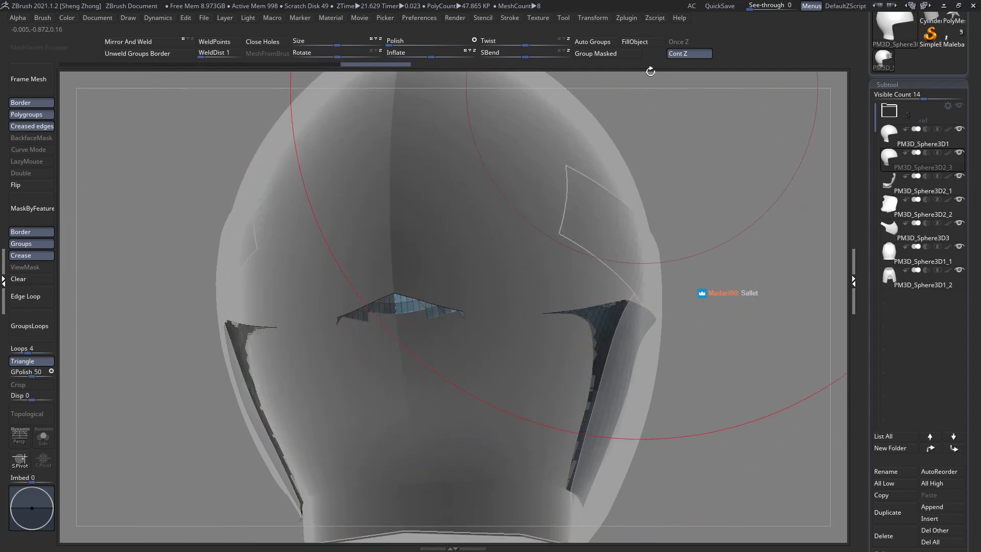
pyautogui.click(600, 43)
pyautogui.keyDown('ctrl'); pyautogui.keyDown('shift'); pyautogui.click(716, 247); pyautogui.keyUp('shift'); pyautogui.keyUp('ctrl')
pyautogui.keyDown('ctrl'); pyautogui.keyDown('shift'); pyautogui.click(425, 311); pyautogui.keyUp('shift'); pyautogui.keyUp('ctrl')
pyautogui.keyDown('ctrl'); pyautogui.moveTo(425, 311); pyautogui.dragTo(386, 329, button='right'); pyautogui.keyUp('ctrl')
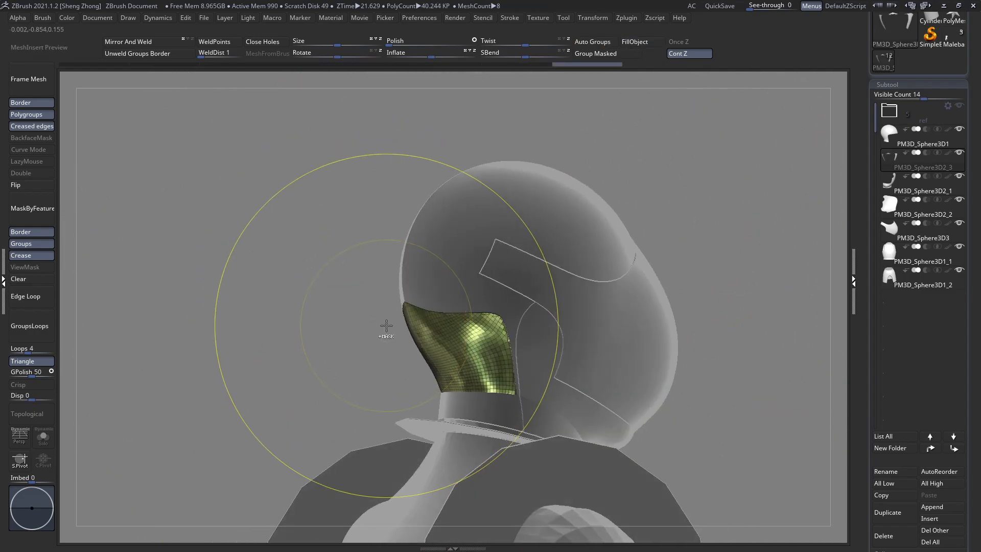
pyautogui.click(597, 66)
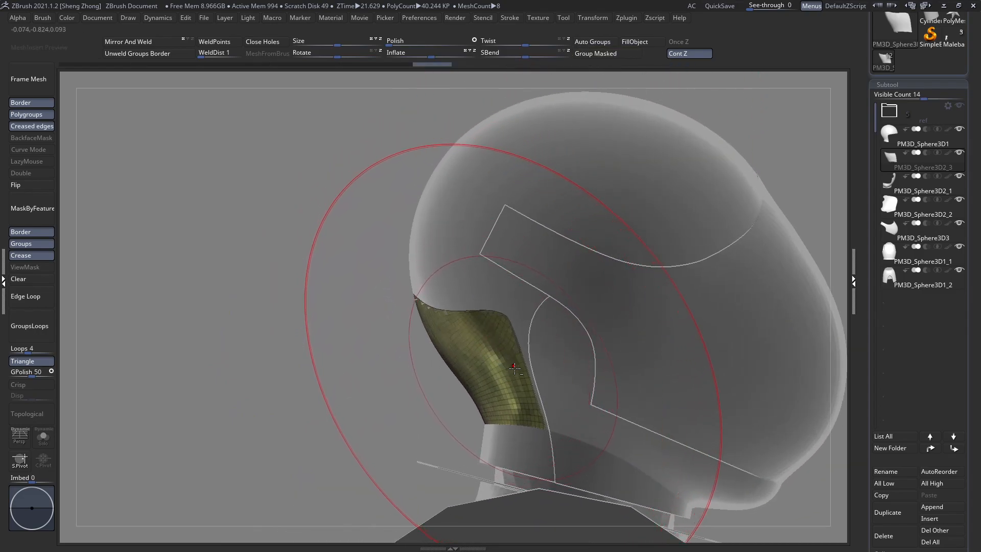
# ZRemesh the rear neck piece with KeepGroups, Same and Adapt enabled
pyautogui.keyDown('alt'); pyautogui.moveTo(515, 368); pyautogui.dragTo(501, 308, button='right'); pyautogui.keyUp('alt')
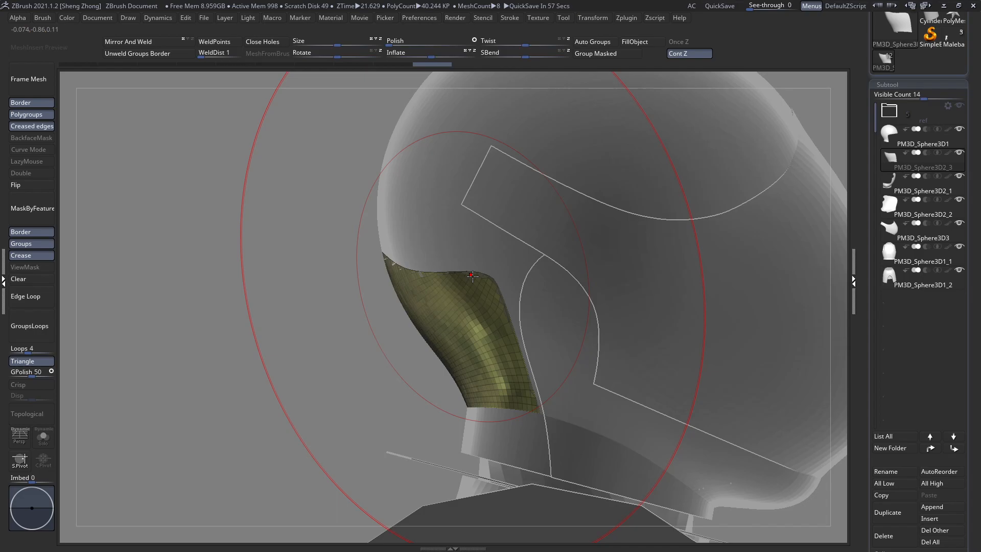
pyautogui.keyDown('alt'); pyautogui.moveTo(460, 331); pyautogui.dragTo(564, 288, button='right'); pyautogui.keyUp('alt')
pyautogui.keyDown('ctrl'); pyautogui.moveTo(431, 294); pyautogui.dragTo(503, 307, button='right'); pyautogui.keyUp('ctrl')
pyautogui.moveTo(439, 338)
pyautogui.keyDown('ctrl'); pyautogui.mouseDown(button='right')
pyautogui.moveTo(416, 319)
pyautogui.moveTo(391, 355)
pyautogui.moveTo(294, 307)
pyautogui.mouseUp(button='right'); pyautogui.keyUp('ctrl')
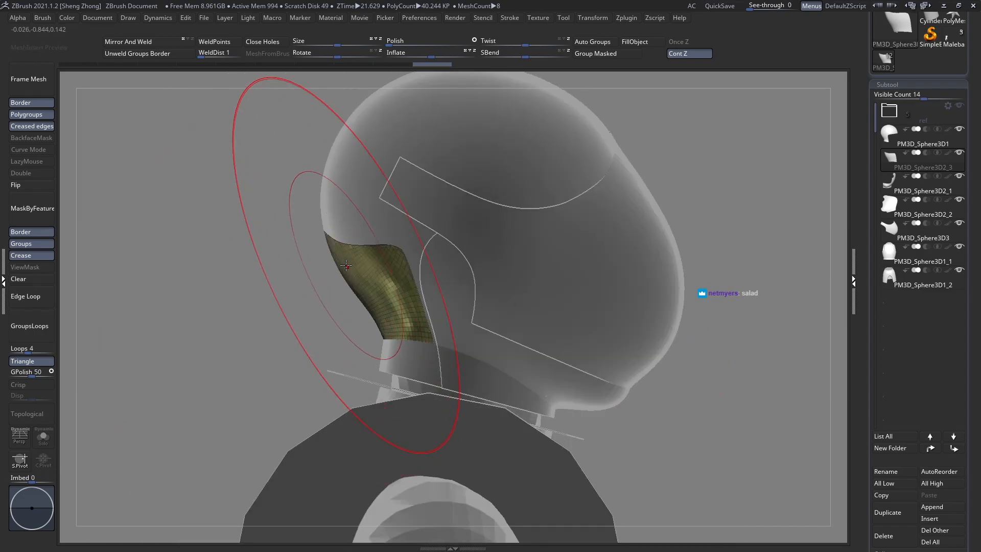
pyautogui.moveTo(378, 272)
pyautogui.mouseDown(button='right')
pyautogui.moveTo(435, 276)
pyautogui.moveTo(361, 275)
pyautogui.moveTo(493, 285)
pyautogui.mouseUp(button='right')
pyautogui.scroll(-3, 937, 421)
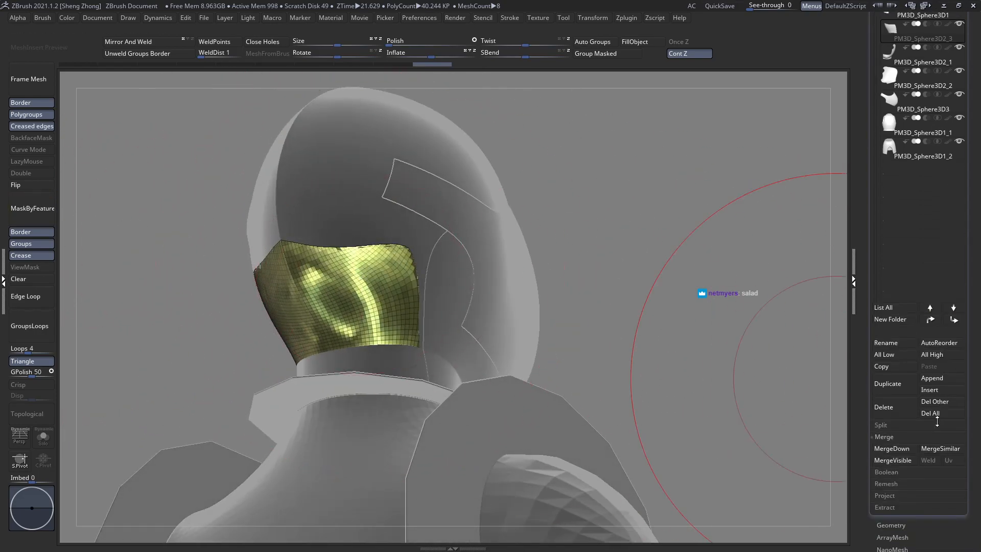
pyautogui.click(898, 524)
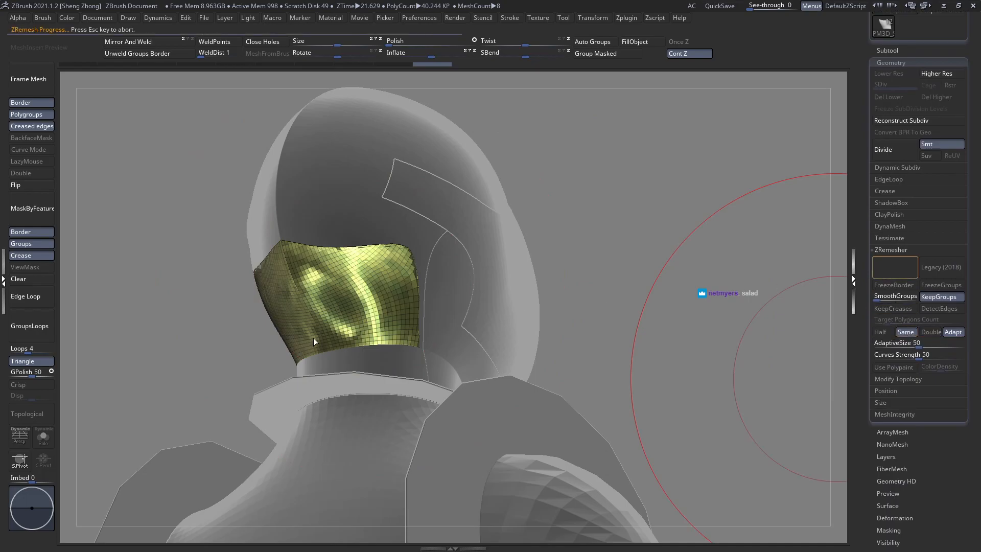
pyautogui.moveTo(445, 285); pyautogui.dragTo(428, 307, button='right')
pyautogui.keyDown('ctrl'); pyautogui.moveTo(428, 306); pyautogui.dragTo(278, 212, button='right'); pyautogui.keyUp('ctrl')
pyautogui.click(892, 267)
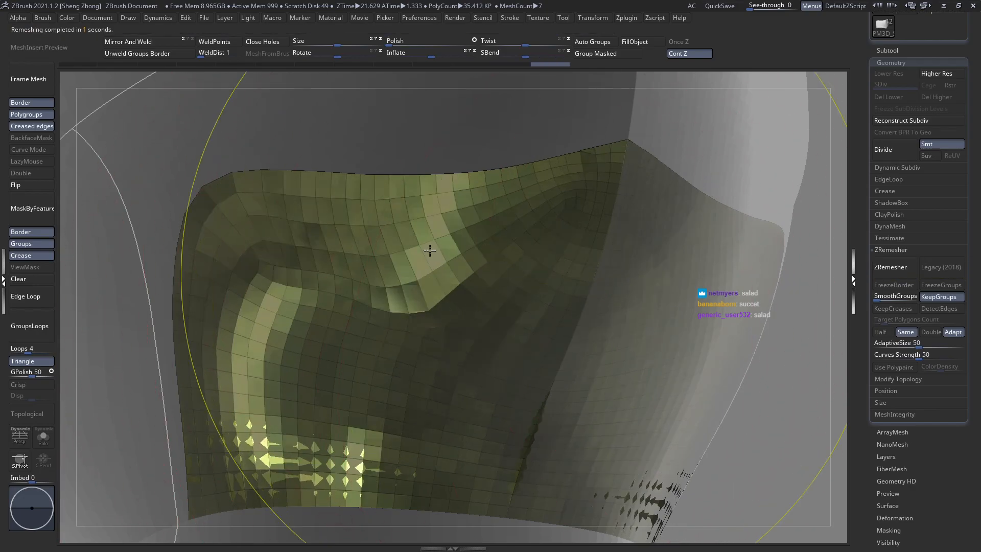
# Inflate the remeshed neck piece and examine it on the full helmet with the frame and transparency off
pyautogui.keyDown('ctrl'); pyautogui.moveTo(429, 250); pyautogui.dragTo(476, 279, button='right'); pyautogui.keyUp('ctrl')
pyautogui.moveTo(475, 278); pyautogui.dragTo(519, 276, button='right')
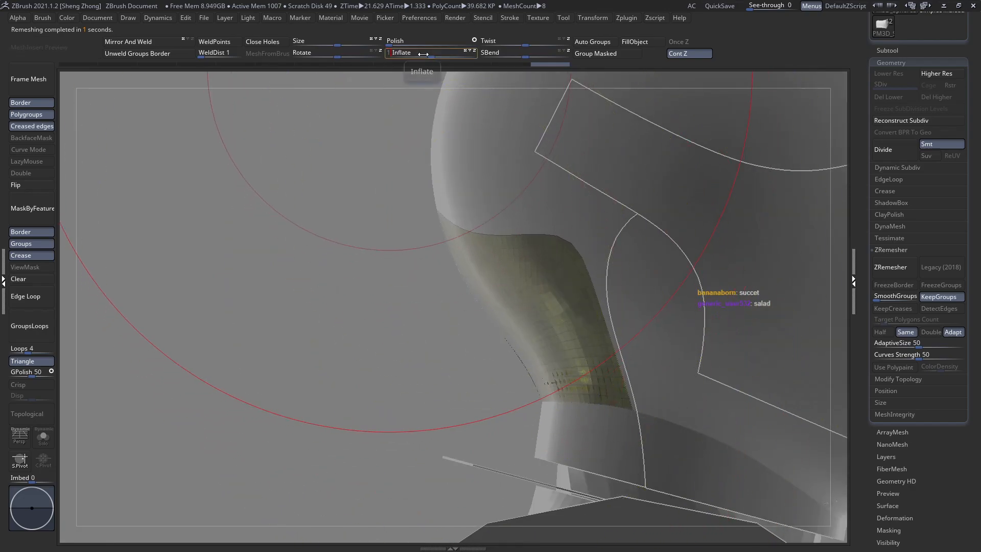
pyautogui.press('Return')
pyautogui.moveTo(469, 231)
pyautogui.keyDown('ctrl'); pyautogui.mouseDown(button='right')
pyautogui.moveTo(469, 258)
pyautogui.moveTo(473, 217)
pyautogui.mouseUp(button='right'); pyautogui.keyUp('ctrl')
pyautogui.keyDown('ctrl'); pyautogui.keyDown('shift'); pyautogui.click(471, 251); pyautogui.keyUp('shift'); pyautogui.keyUp('ctrl')
pyautogui.hotkey('shift', 'f')
pyautogui.moveTo(477, 286); pyautogui.dragTo(584, 308, button='right')
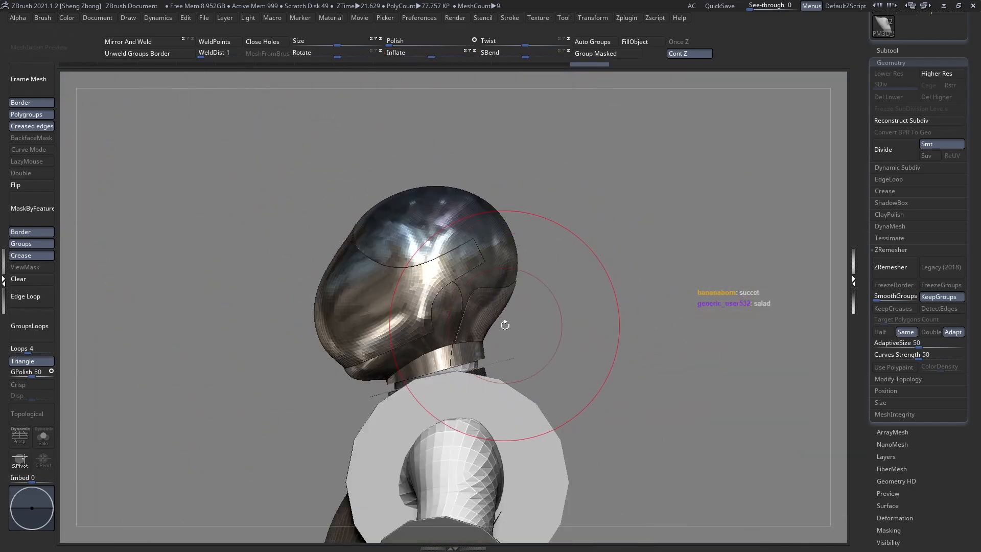
pyautogui.moveTo(493, 327)
pyautogui.mouseDown(button='right')
pyautogui.moveTo(471, 337)
pyautogui.moveTo(421, 329)
pyautogui.moveTo(472, 327)
pyautogui.mouseUp(button='right')
# Select the MaskCurve brush and mask the rear neck piece with a curve running up from its lower front corner
pyautogui.keyDown('ctrl'); pyautogui.moveTo(526, 307); pyautogui.dragTo(659, 404, button='right'); pyautogui.keyUp('ctrl')
pyautogui.moveTo(722, 436)
pyautogui.keyDown('ctrl'); pyautogui.mouseDown()
pyautogui.moveTo(678, 387)
pyautogui.moveTo(635, 387)
pyautogui.mouseUp(); pyautogui.keyUp('ctrl')
pyautogui.rightClick(373, 341)
pyautogui.press('b')
pyautogui.press('m')
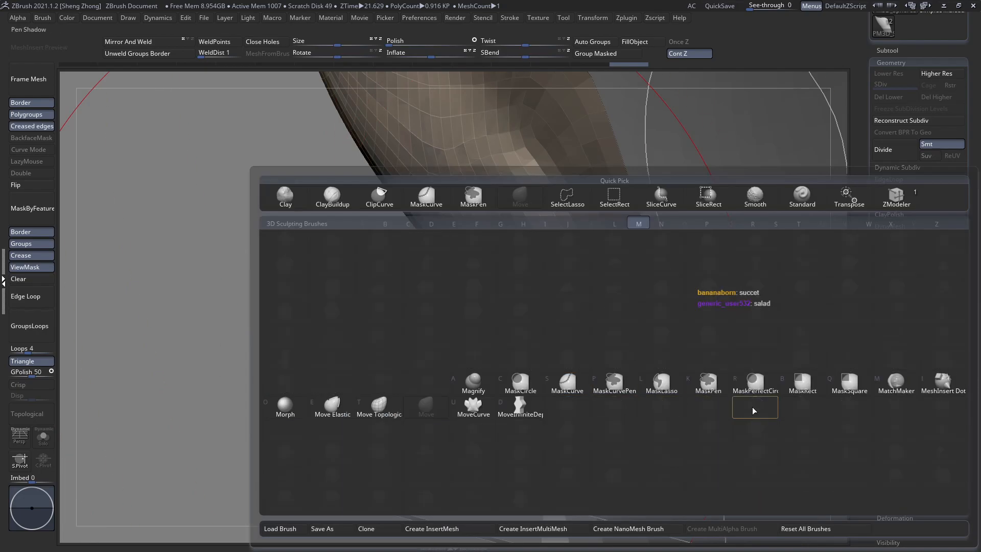
pyautogui.press('v')
pyautogui.keyDown('ctrl'); pyautogui.moveTo(716, 434); pyautogui.dragTo(364, 386); pyautogui.keyUp('ctrl')
pyautogui.keyDown('ctrl'); pyautogui.moveTo(392, 337); pyautogui.dragTo(324, 317, button='right'); pyautogui.keyUp('ctrl')
pyautogui.keyDown('ctrl'); pyautogui.click(325, 317); pyautogui.keyUp('ctrl')
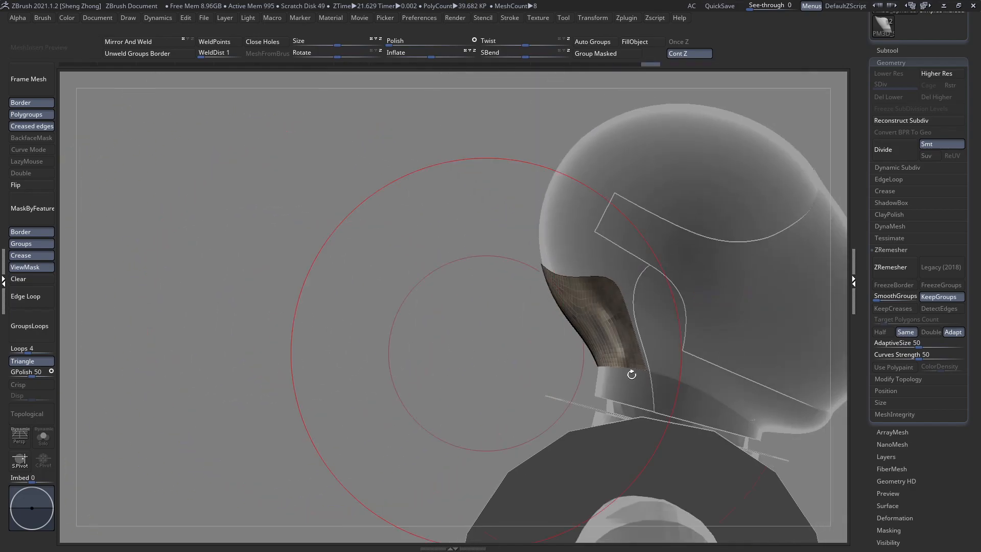
# Try to reshape the masked neck piece with a transpose line drawn backward from its lower front corner
pyautogui.press('w')
pyautogui.moveTo(647, 371)
pyautogui.mouseDown()
pyautogui.moveTo(423, 355)
pyautogui.moveTo(320, 410)
pyautogui.moveTo(265, 345)
pyautogui.moveTo(197, 349)
pyautogui.moveTo(269, 358)
pyautogui.mouseUp()
pyautogui.hotkey('ctrl', 'z')
pyautogui.keyDown('ctrl'); pyautogui.moveTo(465, 321); pyautogui.dragTo(530, 322, button='right'); pyautogui.keyUp('ctrl')
pyautogui.moveTo(537, 266)
pyautogui.keyDown('ctrl'); pyautogui.mouseDown(button='right')
pyautogui.moveTo(557, 286)
pyautogui.moveTo(526, 320)
pyautogui.mouseUp(button='right'); pyautogui.keyUp('ctrl')
# Return to drawing, clear the neck piece's mask and try a curve mask along its upper edge
pyautogui.press('q')
pyautogui.keyDown('ctrl'); pyautogui.moveTo(385, 213); pyautogui.dragTo(475, 243); pyautogui.keyUp('ctrl')
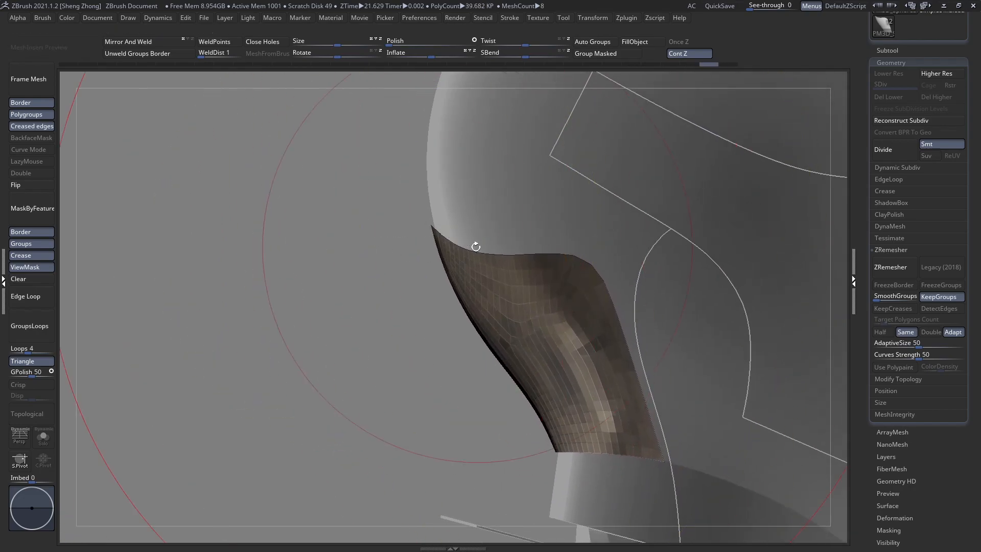
pyautogui.click(45, 279)
pyautogui.keyDown('ctrl'); pyautogui.moveTo(372, 241); pyautogui.dragTo(401, 232, button='right'); pyautogui.keyUp('ctrl')
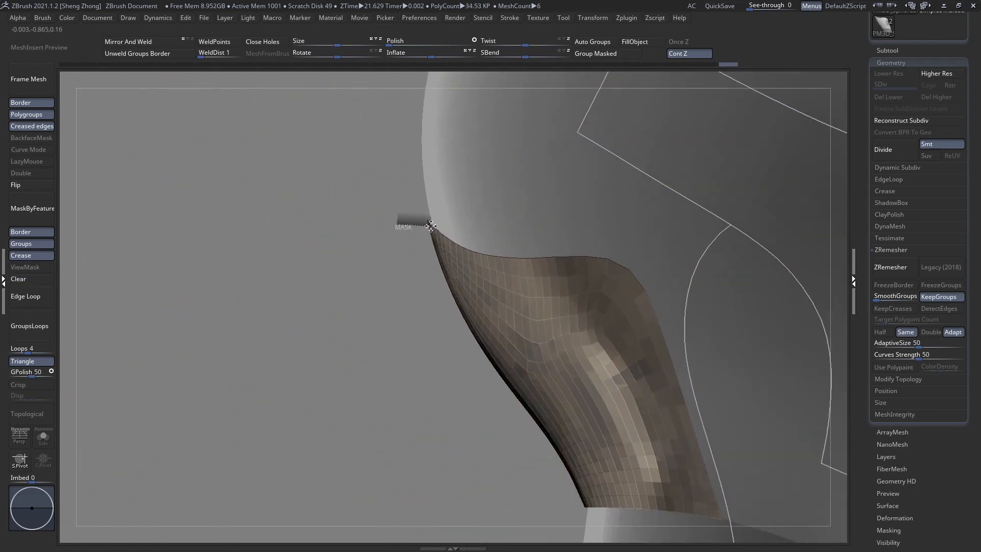
pyautogui.keyDown('ctrl'); pyautogui.moveTo(429, 227); pyautogui.dragTo(443, 240); pyautogui.keyUp('ctrl')
pyautogui.hotkey('ctrl', 'z')
# Mask the neck piece's edges by feature and adjust the mask with a curve from its lower front corner
pyautogui.click(32, 219)
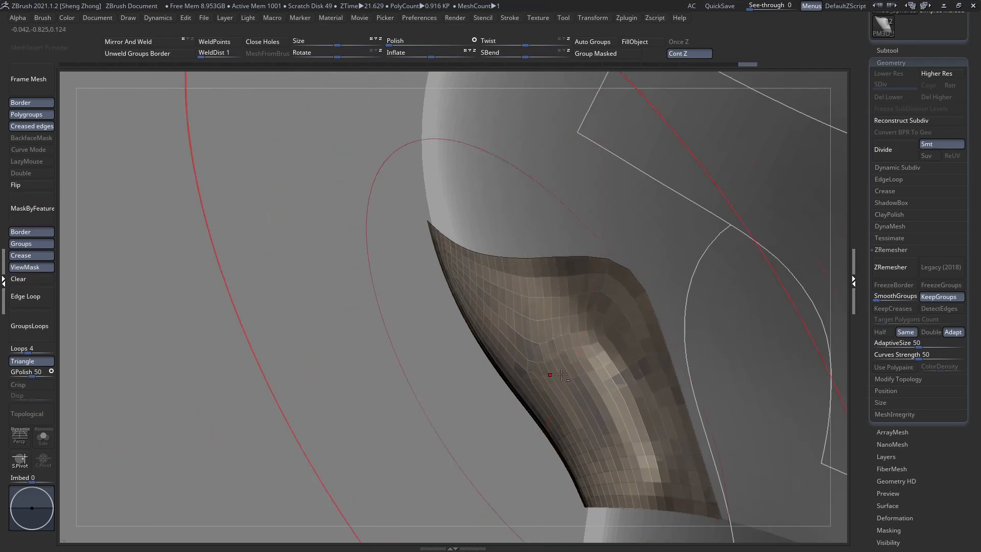
pyautogui.moveTo(675, 458)
pyautogui.keyDown('alt'); pyautogui.mouseDown(button='right')
pyautogui.moveTo(640, 365)
pyautogui.moveTo(675, 444)
pyautogui.mouseUp(button='right'); pyautogui.keyUp('alt')
pyautogui.moveTo(718, 494)
pyautogui.keyDown('ctrl'); pyautogui.mouseDown()
pyautogui.moveTo(664, 401)
pyautogui.moveTo(394, 363)
pyautogui.mouseUp(); pyautogui.keyUp('ctrl')
pyautogui.keyDown('ctrl'); pyautogui.moveTo(394, 364); pyautogui.dragTo(455, 381, button='right'); pyautogui.keyUp('ctrl')
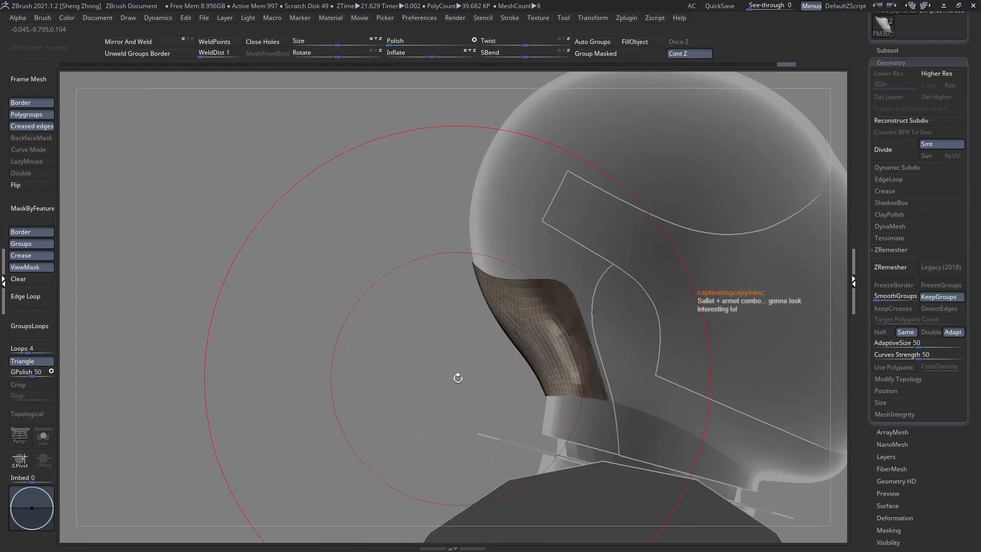
# Flare the neck piece's lower part outward with a downward transpose line and adjust its width from the back view
pyautogui.press('w')
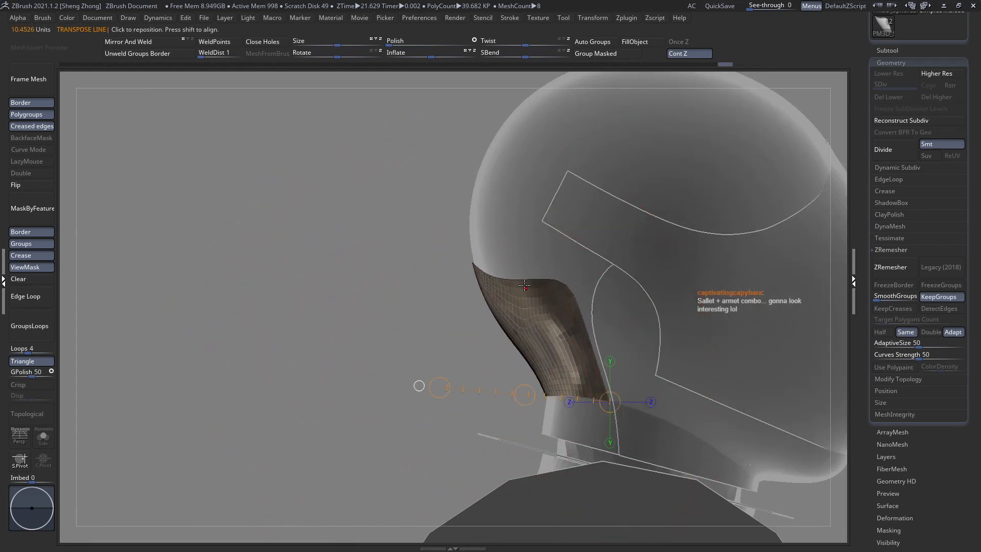
pyautogui.moveTo(541, 284); pyautogui.dragTo(566, 451)
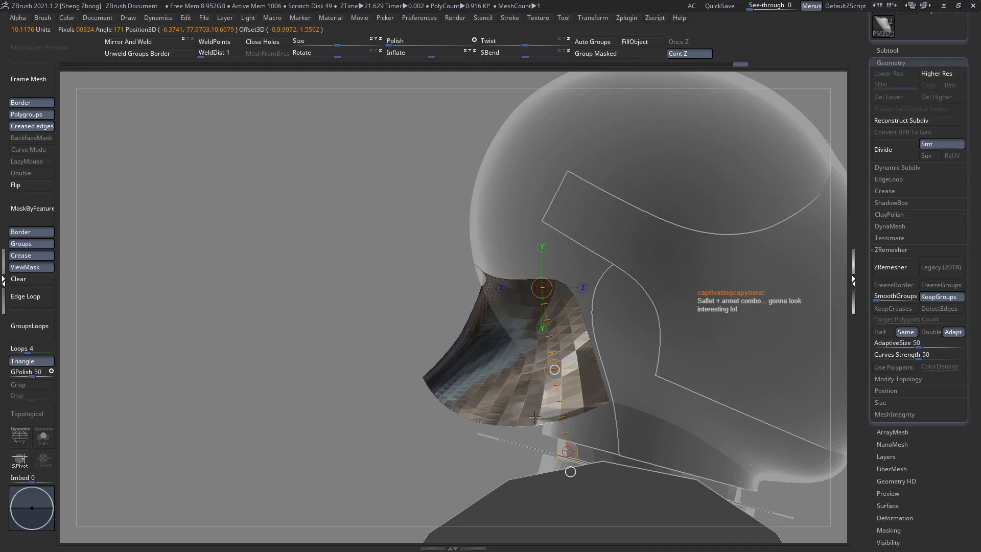
pyautogui.keyDown('shift'); pyautogui.moveTo(535, 418); pyautogui.dragTo(436, 369, button='right'); pyautogui.keyUp('shift')
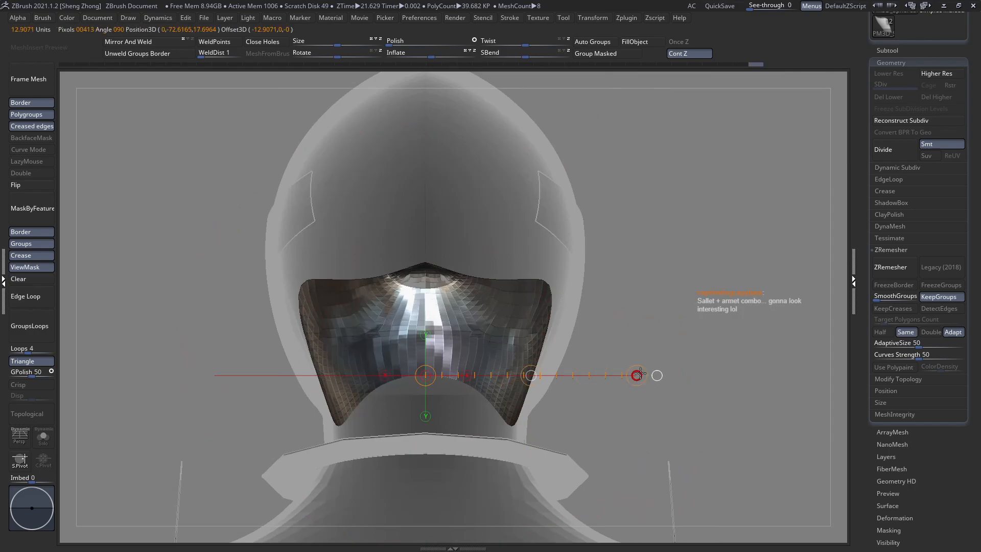
pyautogui.moveTo(640, 373); pyautogui.dragTo(698, 379)
pyautogui.press('q')
pyautogui.moveTo(530, 351); pyautogui.dragTo(506, 355, button='right')
# Try smoothing the flared neck piece, undo the smoothing and check its profile from both sides
pyautogui.keyDown('shift'); pyautogui.moveTo(506, 355); pyautogui.dragTo(449, 339); pyautogui.keyUp('shift')
pyautogui.moveTo(449, 339); pyautogui.dragTo(518, 341, button='right')
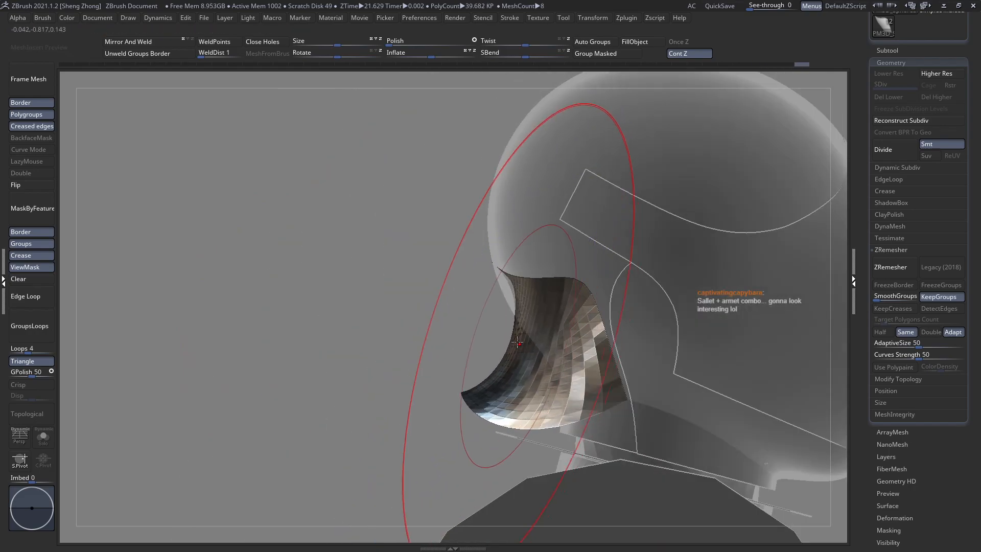
pyautogui.hotkey('ctrl', 'z')
pyautogui.hotkey('ctrl', 'z')
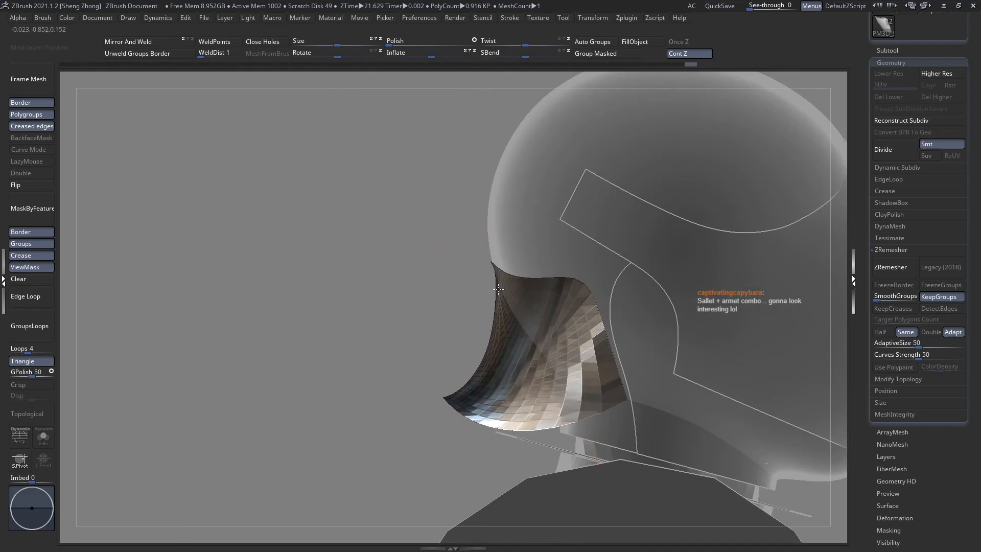
pyautogui.keyDown('shift'); pyautogui.moveTo(498, 296); pyautogui.dragTo(565, 332, button='right'); pyautogui.keyUp('shift')
pyautogui.keyDown('shift'); pyautogui.moveTo(422, 338); pyautogui.dragTo(491, 342, button='right'); pyautogui.keyUp('shift')
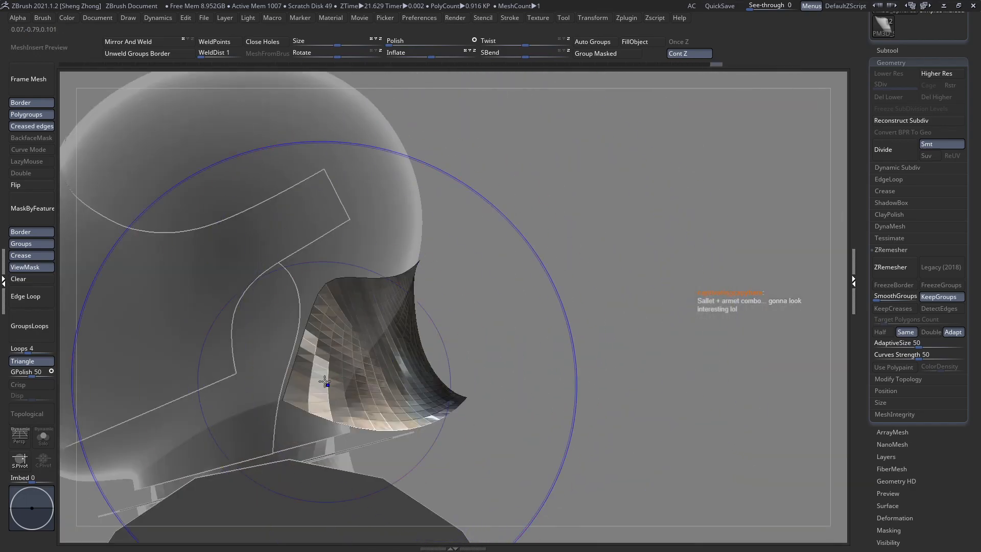
# Adjust the draw size, try a Move stroke on the rear neck piece and undo it
pyautogui.keyDown('shift'); pyautogui.moveTo(327, 368); pyautogui.dragTo(351, 355, button='right'); pyautogui.keyUp('shift')
pyautogui.hotkey('ctrl', 'shift', 'z')
pyautogui.press('space')
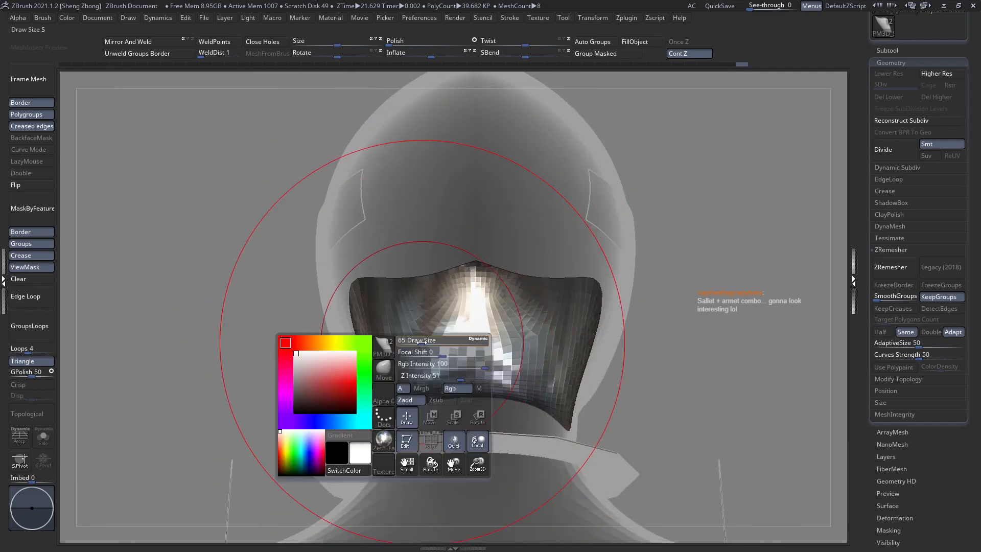
pyautogui.moveTo(422, 342); pyautogui.dragTo(419, 342)
pyautogui.moveTo(439, 338); pyautogui.dragTo(387, 324, button='right')
pyautogui.moveTo(384, 323); pyautogui.dragTo(390, 327)
pyautogui.hotkey('ctrl', 'z')
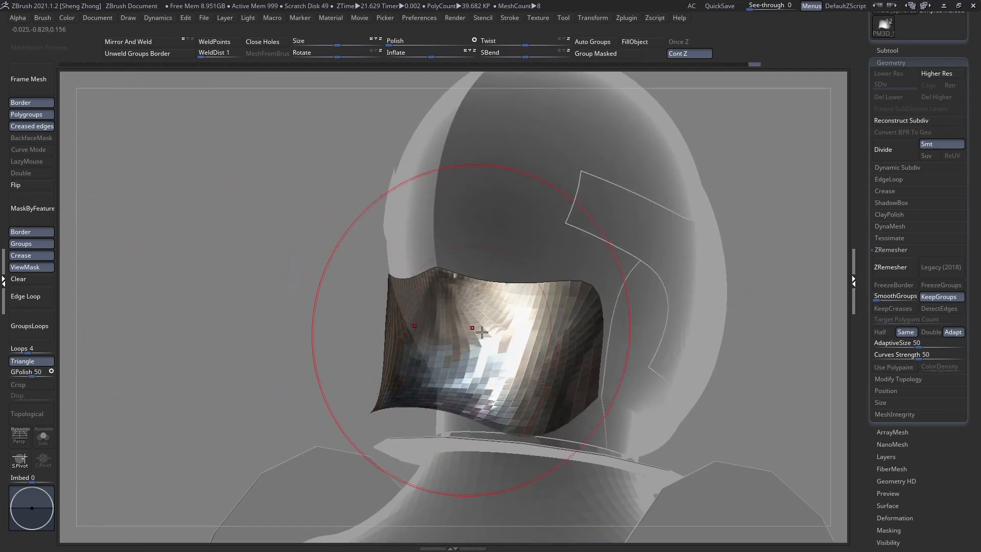
# Reshape the side of the flared neck piece with short Move strokes, working from the helmet's side profile
pyautogui.moveTo(460, 306); pyautogui.dragTo(537, 306, button='right')
pyautogui.moveTo(547, 341)
pyautogui.mouseDown()
pyautogui.moveTo(547, 356)
pyautogui.moveTo(552, 344)
pyautogui.mouseUp()
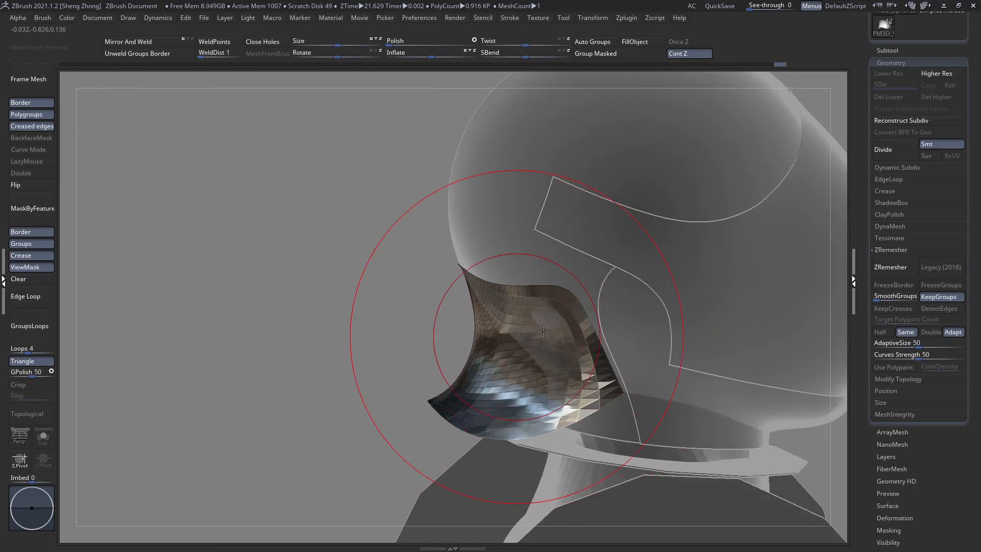
pyautogui.keyDown('shift'); pyautogui.moveTo(516, 339); pyautogui.dragTo(587, 337, button='right'); pyautogui.keyUp('shift')
pyautogui.moveTo(588, 335); pyautogui.dragTo(577, 333)
pyautogui.moveTo(575, 335); pyautogui.dragTo(555, 341)
pyautogui.moveTo(555, 341); pyautogui.dragTo(513, 335, button='right')
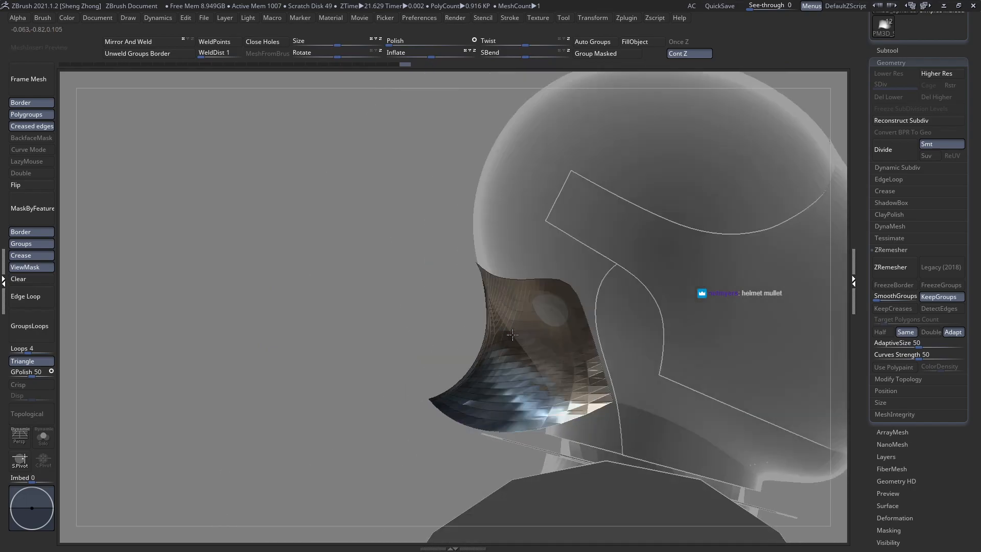
# Examine the flared neck piece together with the rest of the helmet from the back and side
pyautogui.keyDown('ctrl'); pyautogui.moveTo(589, 354); pyautogui.dragTo(378, 361, button='right'); pyautogui.keyUp('ctrl')
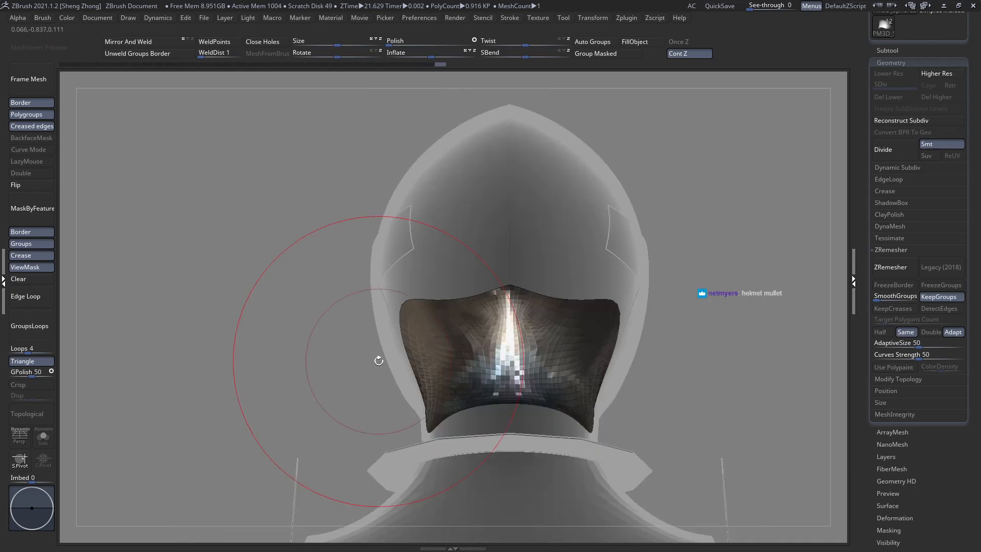
pyautogui.hotkey('ctrl', 't')
pyautogui.keyDown('ctrl'); pyautogui.moveTo(519, 362); pyautogui.dragTo(434, 358, button='right'); pyautogui.keyUp('ctrl')
pyautogui.click(30, 279)
pyautogui.keyDown('alt'); pyautogui.moveTo(543, 341); pyautogui.dragTo(442, 349, button='right'); pyautogui.keyUp('alt')
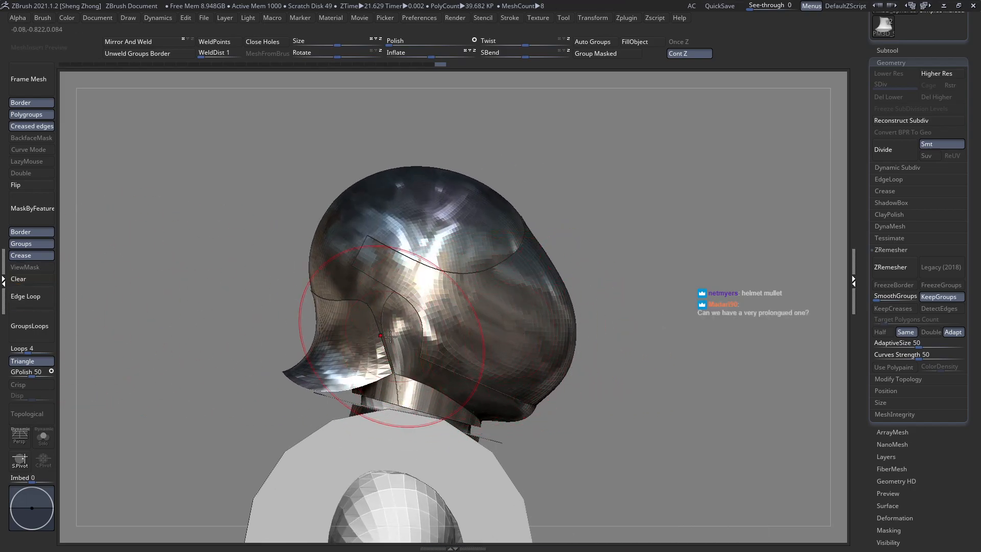
pyautogui.moveTo(368, 348)
pyautogui.mouseDown(button='right')
pyautogui.moveTo(403, 352)
pyautogui.moveTo(439, 307)
pyautogui.moveTo(449, 246)
pyautogui.moveTo(343, 346)
pyautogui.moveTo(436, 495)
pyautogui.moveTo(470, 287)
pyautogui.moveTo(701, 289)
pyautogui.moveTo(302, 361)
pyautogui.moveTo(381, 328)
pyautogui.moveTo(315, 385)
pyautogui.moveTo(372, 390)
pyautogui.moveTo(380, 380)
pyautogui.moveTo(342, 351)
pyautogui.moveTo(269, 367)
pyautogui.mouseUp(button='right')
pyautogui.rightClick(335, 371)
pyautogui.rightClick(346, 345)
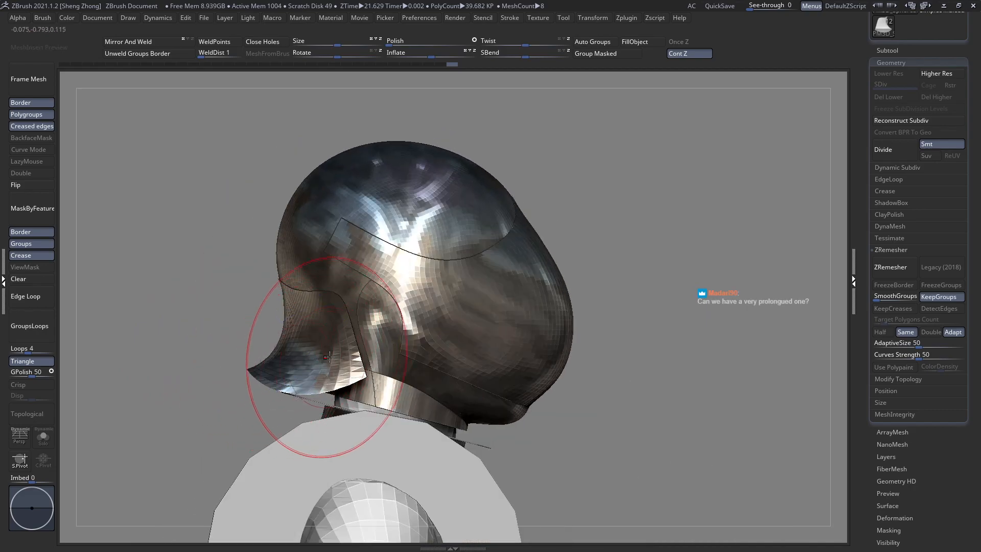
pyautogui.moveTo(350, 357); pyautogui.dragTo(429, 347, button='right')
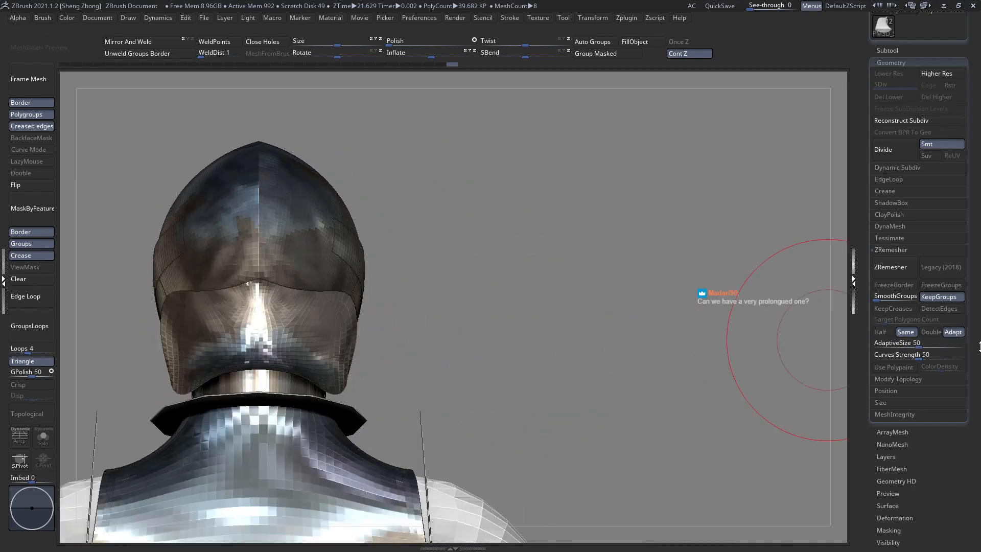
# Delete the flared neck piece's subtool from the model and accept the non-undoable deletion
pyautogui.scroll(3, 899, 217)
pyautogui.click(894, 205)
pyautogui.scroll(-5, 892, 332)
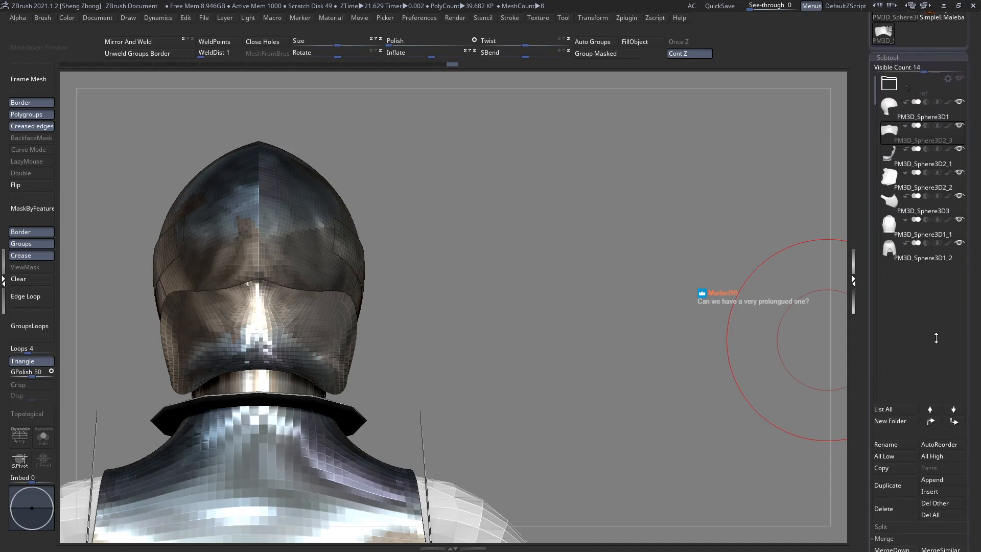
pyautogui.click(884, 460)
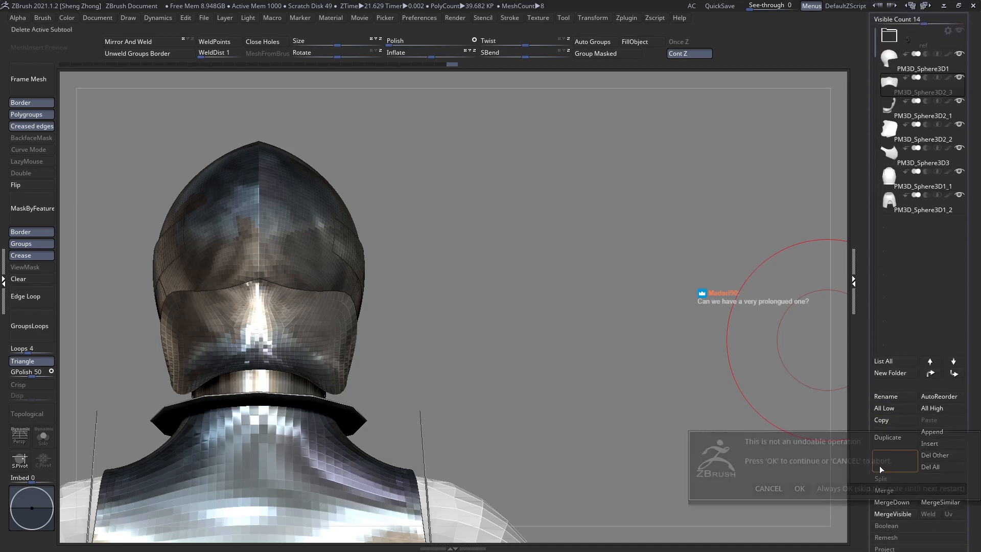
pyautogui.click(798, 486)
# Select the visor and the helmet shell in turn and inspect how they fit together from several sides
pyautogui.moveTo(357, 286); pyautogui.dragTo(401, 354, button='right')
pyautogui.keyDown('alt'); pyautogui.click(388, 355); pyautogui.keyUp('alt')
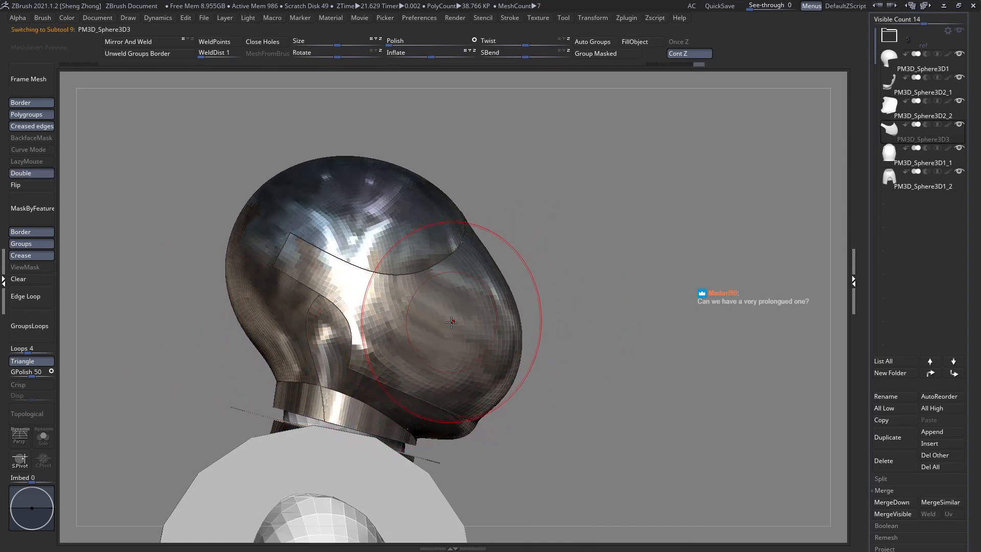
pyautogui.keyDown('alt'); pyautogui.click(453, 351); pyautogui.keyUp('alt')
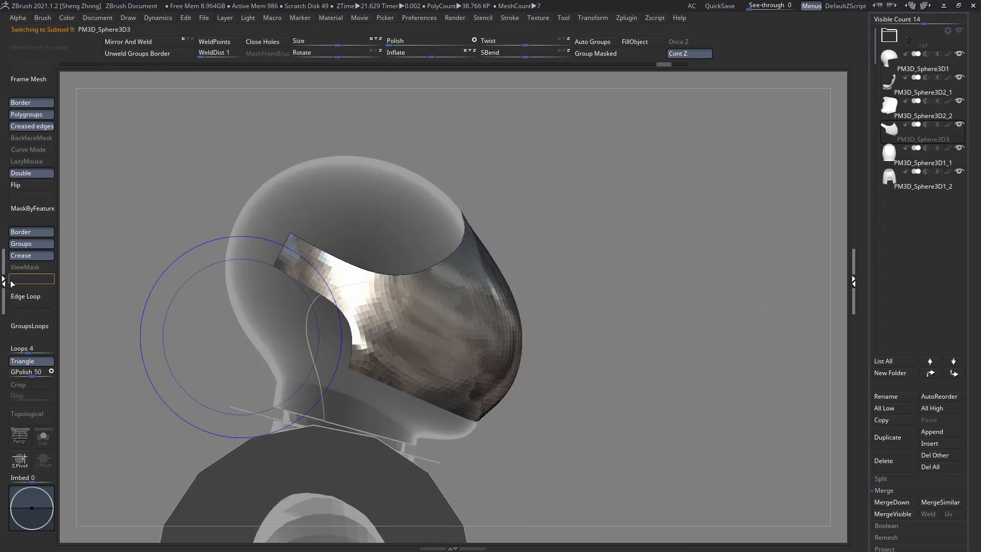
pyautogui.moveTo(405, 295); pyautogui.dragTo(424, 347, button='right')
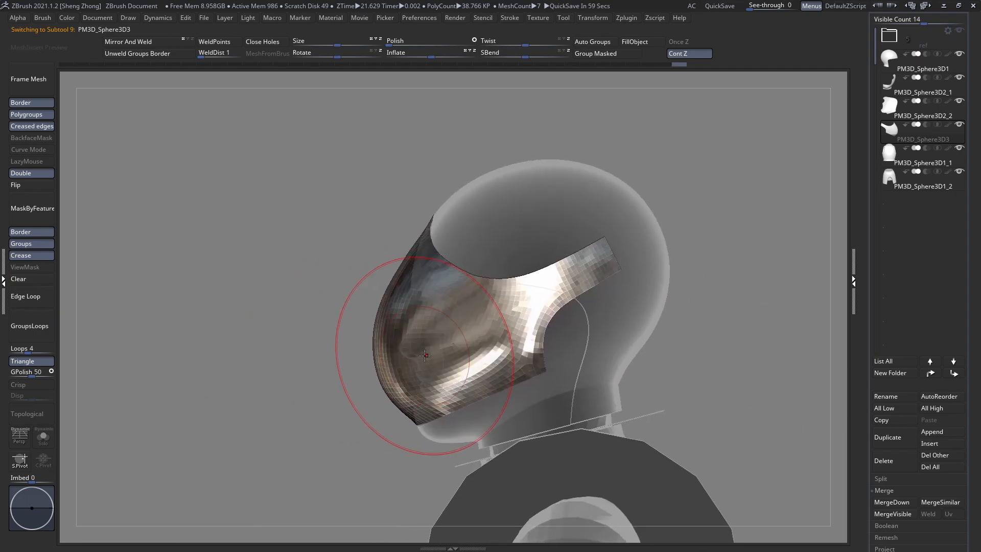
pyautogui.keyDown('ctrl'); pyautogui.moveTo(425, 355); pyautogui.dragTo(320, 287, button='right'); pyautogui.keyUp('ctrl')
pyautogui.keyDown('alt'); pyautogui.click(503, 339); pyautogui.keyUp('alt')
pyautogui.moveTo(503, 342)
pyautogui.mouseDown(button='right')
pyautogui.moveTo(421, 363)
pyautogui.moveTo(581, 373)
pyautogui.mouseUp(button='right')
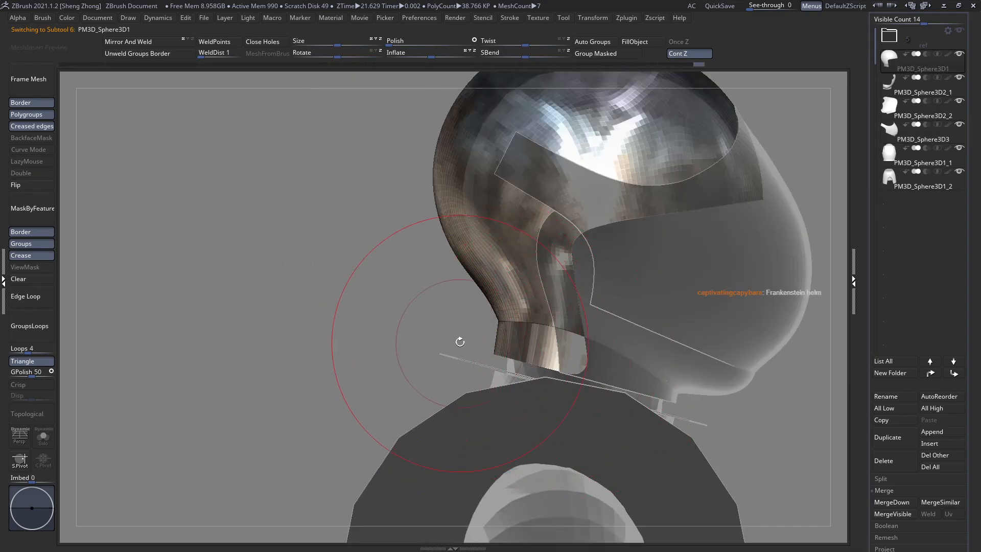
pyautogui.moveTo(608, 385); pyautogui.dragTo(386, 387, button='right')
pyautogui.keyDown('alt'); pyautogui.click(704, 313); pyautogui.keyUp('alt')
pyautogui.keyDown('alt'); pyautogui.click(386, 387); pyautogui.keyUp('alt')
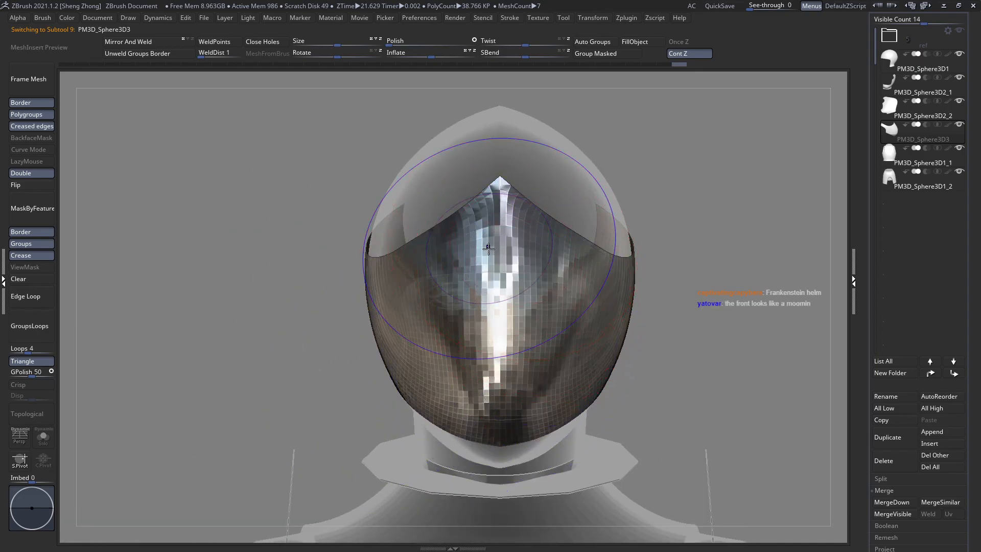
# Examine the visor with its polygon wireframe shown and compare the helmet's profile against the whole figure
pyautogui.hotkey('shift', 'f')
pyautogui.keyDown('alt'); pyautogui.moveTo(384, 235); pyautogui.dragTo(377, 245, button='right'); pyautogui.keyUp('alt')
pyautogui.moveTo(222, 122); pyautogui.dragTo(439, 268, button='right')
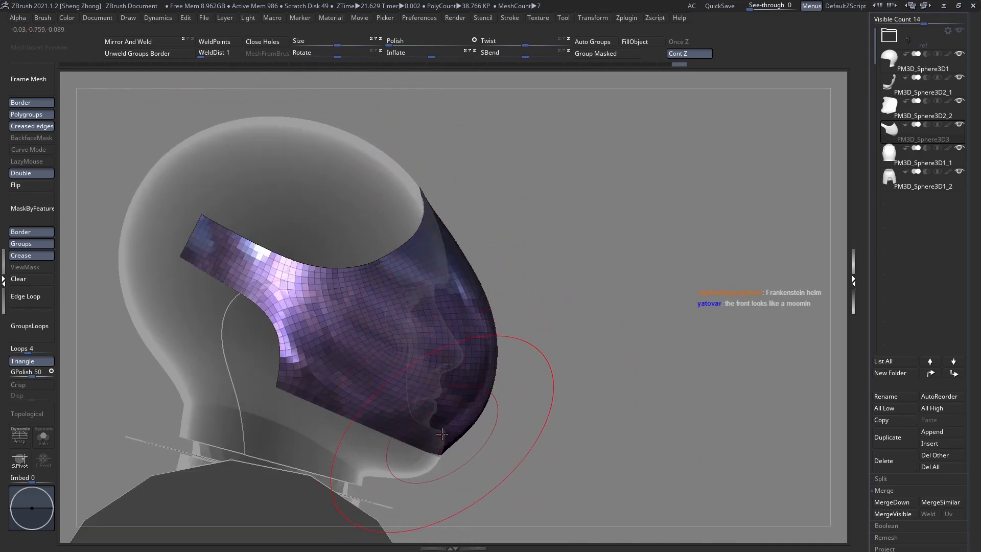
pyautogui.moveTo(337, 334)
pyautogui.mouseDown(button='right')
pyautogui.moveTo(286, 333)
pyautogui.moveTo(460, 345)
pyautogui.moveTo(109, 235)
pyautogui.mouseUp(button='right')
pyautogui.hotkey('shift', 't')
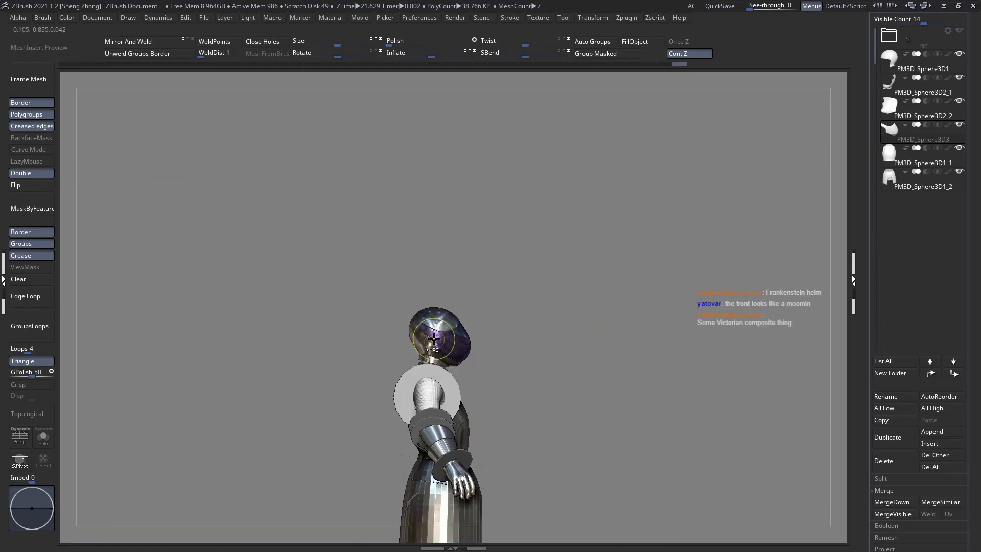
pyautogui.keyDown('ctrl'); pyautogui.moveTo(440, 337); pyautogui.dragTo(499, 396, button='right'); pyautogui.keyUp('ctrl')
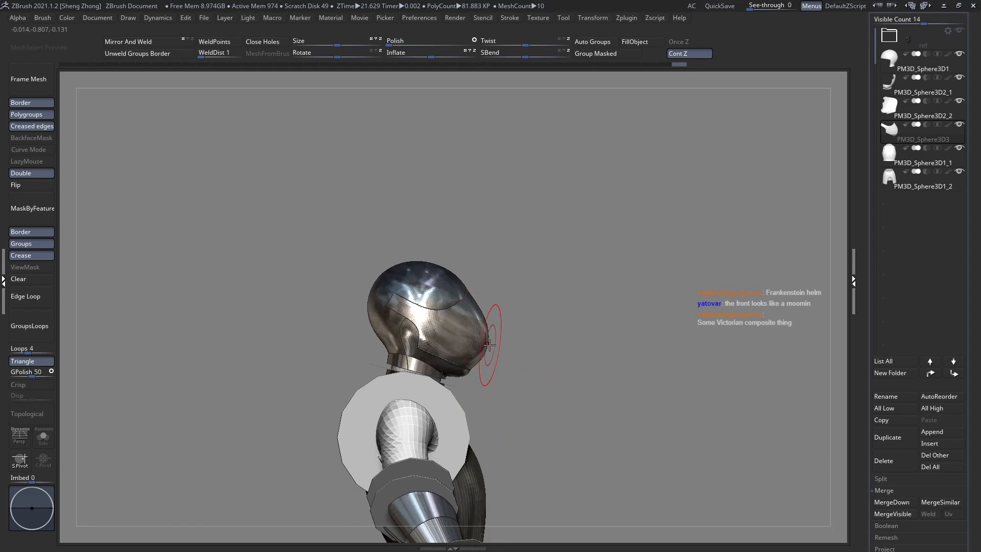
pyautogui.moveTo(450, 337)
pyautogui.mouseDown(button='right')
pyautogui.moveTo(419, 365)
pyautogui.moveTo(368, 366)
pyautogui.moveTo(525, 378)
pyautogui.moveTo(328, 322)
pyautogui.moveTo(499, 368)
pyautogui.moveTo(553, 363)
pyautogui.moveTo(392, 345)
pyautogui.moveTo(478, 373)
pyautogui.moveTo(449, 332)
pyautogui.moveTo(416, 364)
pyautogui.moveTo(452, 364)
pyautogui.mouseUp(button='right')
pyautogui.moveTo(410, 330); pyautogui.dragTo(518, 313, button='right')
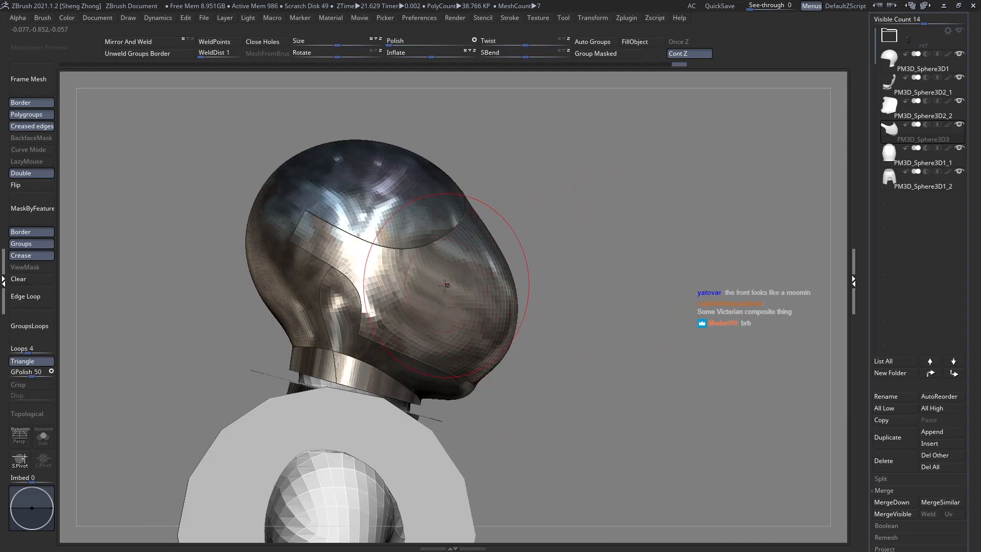
pyautogui.keyDown('ctrl'); pyautogui.moveTo(472, 296); pyautogui.dragTo(510, 329, button='right'); pyautogui.keyUp('ctrl')
pyautogui.hotkey('shift', 'f')
pyautogui.hotkey('ctrl', 't')
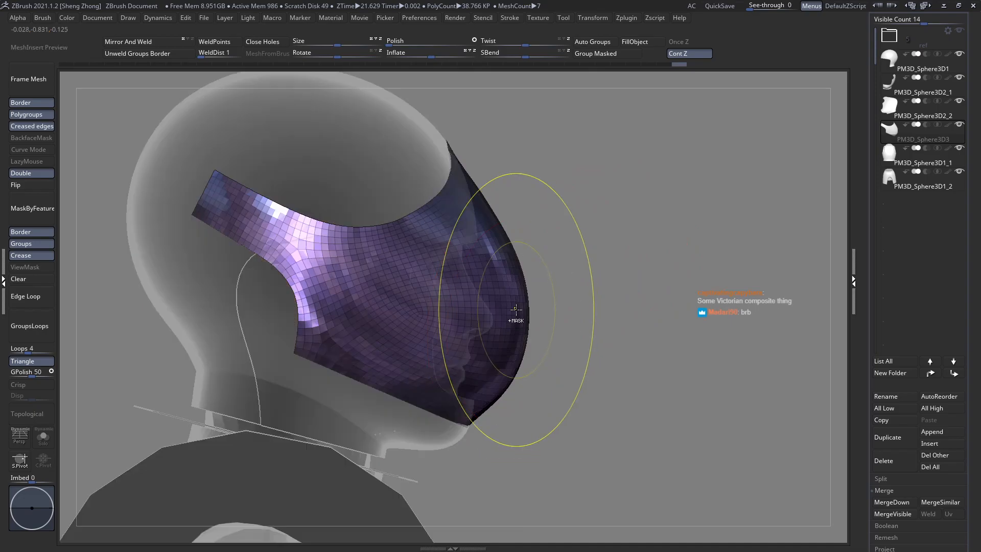
pyautogui.keyDown('alt'); pyautogui.moveTo(444, 304); pyautogui.dragTo(438, 319, button='right'); pyautogui.keyUp('alt')
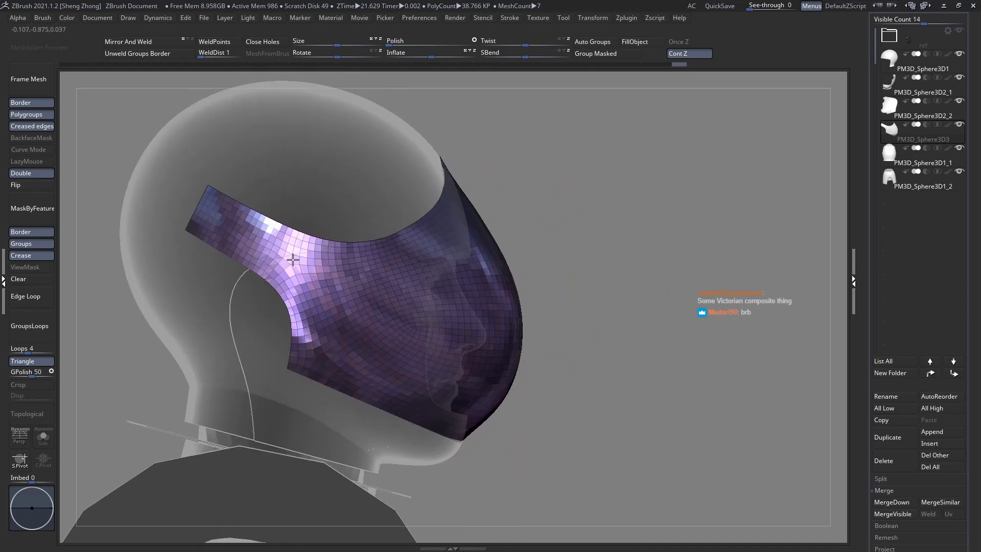
# Try a Slice Curve cut along the visor's rear arm and across its face area, and undo it
pyautogui.press('space')
pyautogui.click(257, 292)
pyautogui.press('s')
pyautogui.press('l')
pyautogui.keyDown('ctrl'); pyautogui.keyDown('shift'); pyautogui.moveTo(176, 198); pyautogui.dragTo(332, 277); pyautogui.keyUp('shift'); pyautogui.keyUp('ctrl')
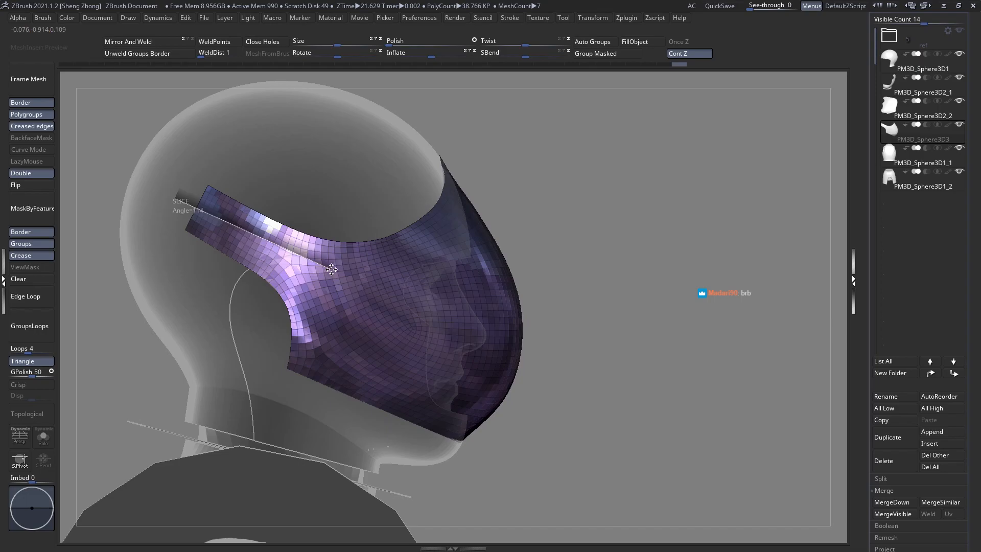
pyautogui.keyDown('ctrl'); pyautogui.keyDown('shift'); pyautogui.moveTo(336, 272); pyautogui.dragTo(654, 384); pyautogui.keyUp('shift'); pyautogui.keyUp('ctrl')
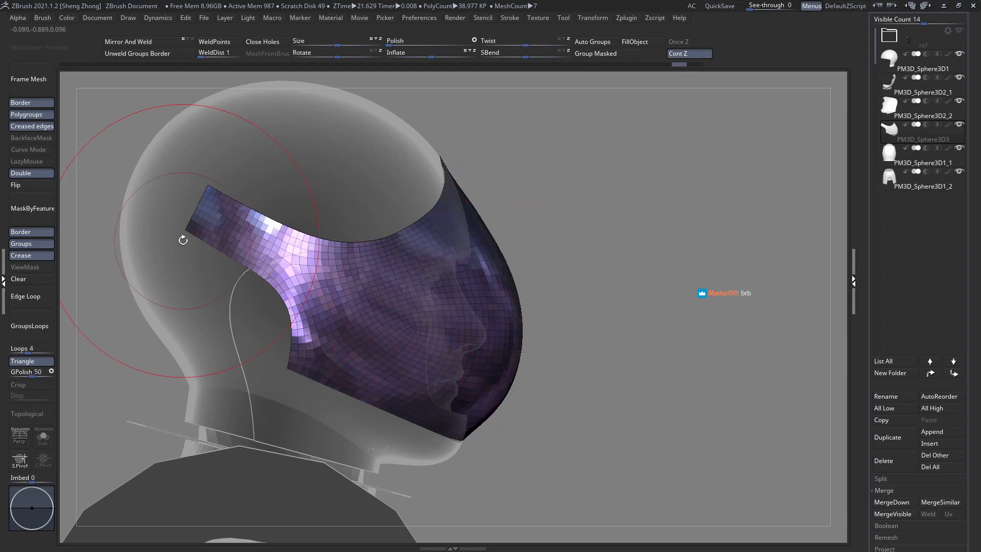
pyautogui.hotkey('ctrl', 'z')
# Test raising the visor by rotating it upward with a horizontal transpose line pivoted on its rear arm, undoing each attempt
pyautogui.keyDown('alt'); pyautogui.moveTo(307, 257); pyautogui.dragTo(396, 285, button='right'); pyautogui.keyUp('alt')
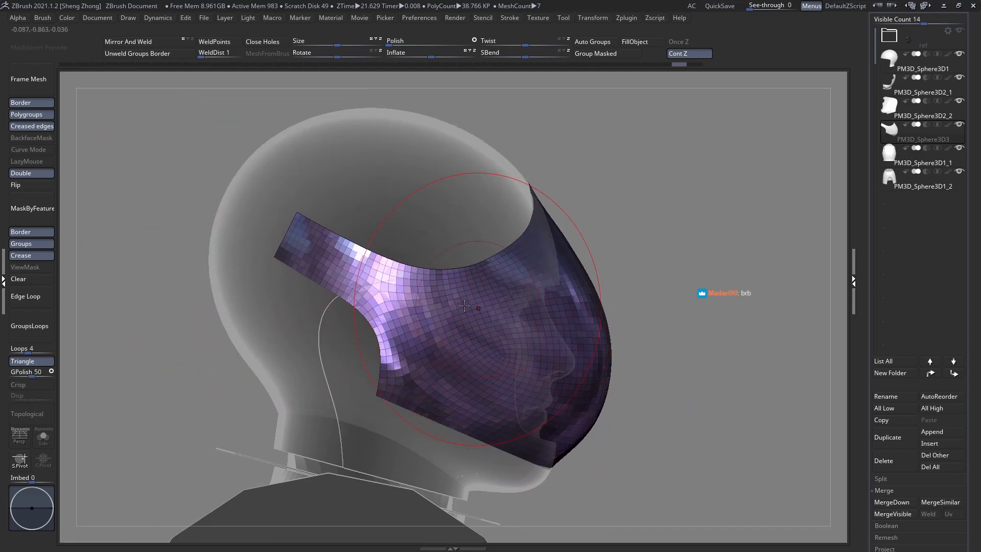
pyautogui.keyDown('shift'); pyautogui.moveTo(327, 259); pyautogui.dragTo(579, 303); pyautogui.keyUp('shift')
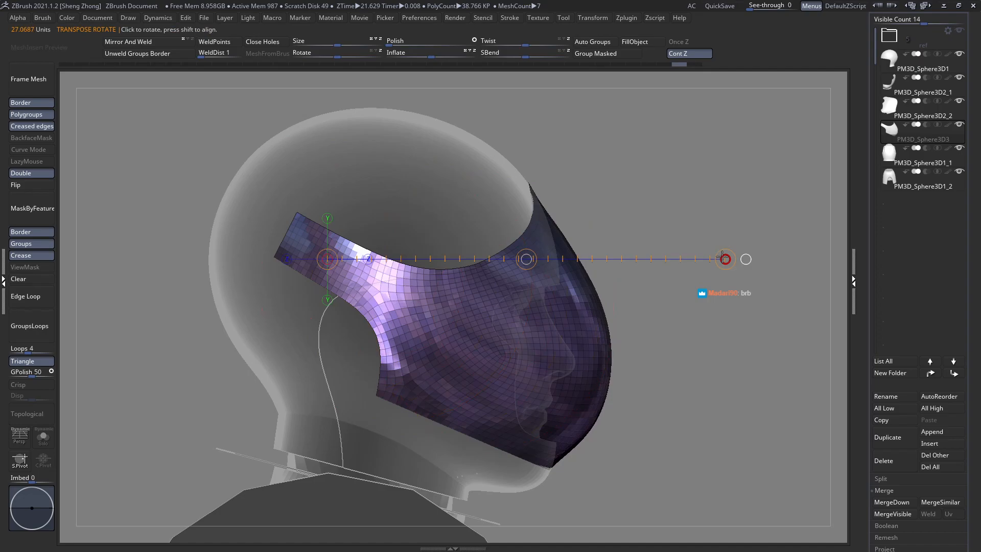
pyautogui.moveTo(723, 257)
pyautogui.mouseDown()
pyautogui.moveTo(719, 158)
pyautogui.moveTo(696, 112)
pyautogui.mouseUp()
pyautogui.hotkey('ctrl', 'z')
pyautogui.moveTo(472, 327)
pyautogui.mouseDown()
pyautogui.moveTo(580, 350)
pyautogui.moveTo(591, 328)
pyautogui.mouseUp()
pyautogui.moveTo(351, 270)
pyautogui.keyDown('shift'); pyautogui.mouseDown()
pyautogui.moveTo(710, 282)
pyautogui.moveTo(627, 77)
pyautogui.moveTo(633, 124)
pyautogui.mouseUp(); pyautogui.keyUp('shift')
pyautogui.hotkey('ctrl', 'z')
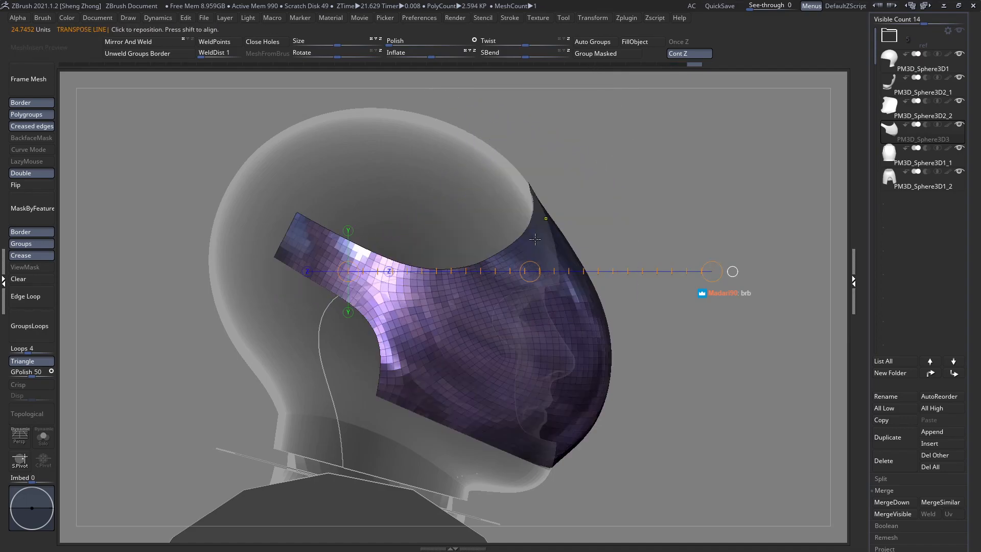
# Reposition the transpose line's pivot farther forward on the visor's arm and try swinging the visor open again
pyautogui.moveTo(406, 301); pyautogui.dragTo(416, 330)
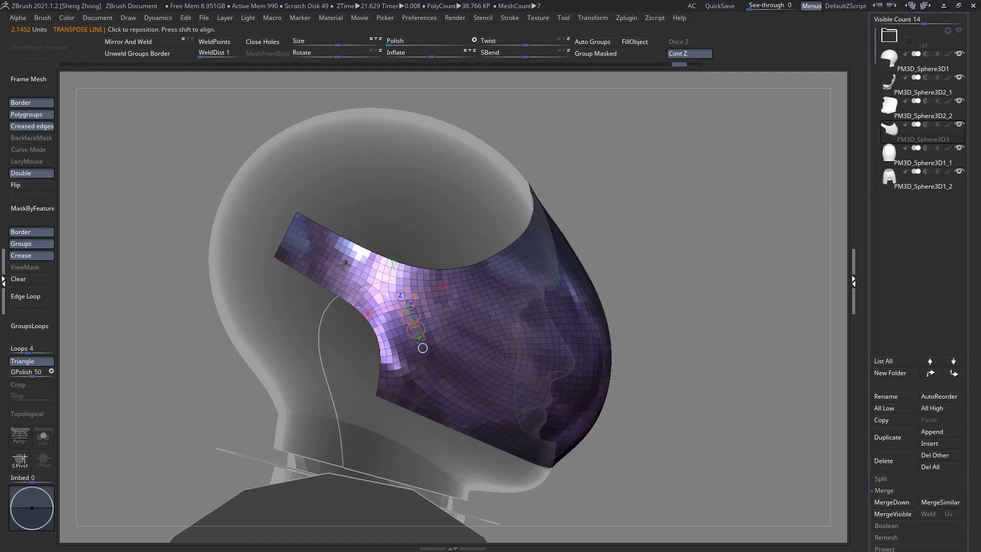
pyautogui.keyDown('shift'); pyautogui.moveTo(344, 267); pyautogui.dragTo(580, 284); pyautogui.keyUp('shift')
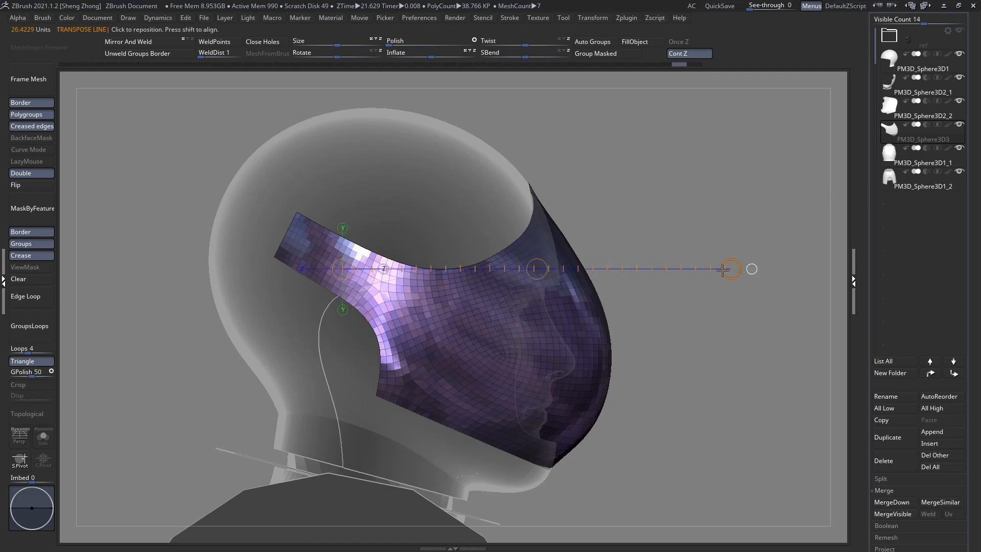
pyautogui.moveTo(723, 269); pyautogui.dragTo(456, 248)
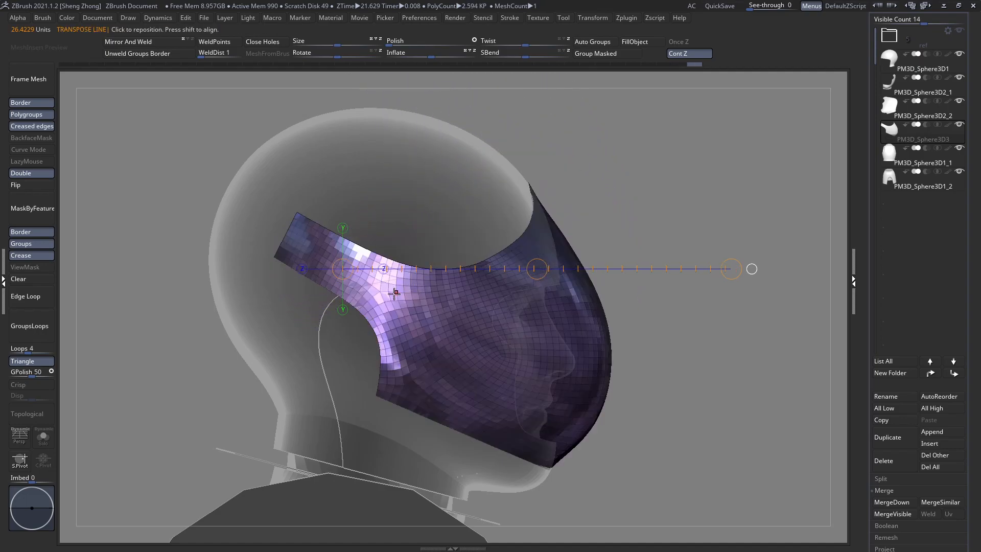
pyautogui.keyDown('shift'); pyautogui.moveTo(379, 295); pyautogui.dragTo(572, 291); pyautogui.keyUp('shift')
pyautogui.moveTo(709, 288); pyautogui.dragTo(417, 223)
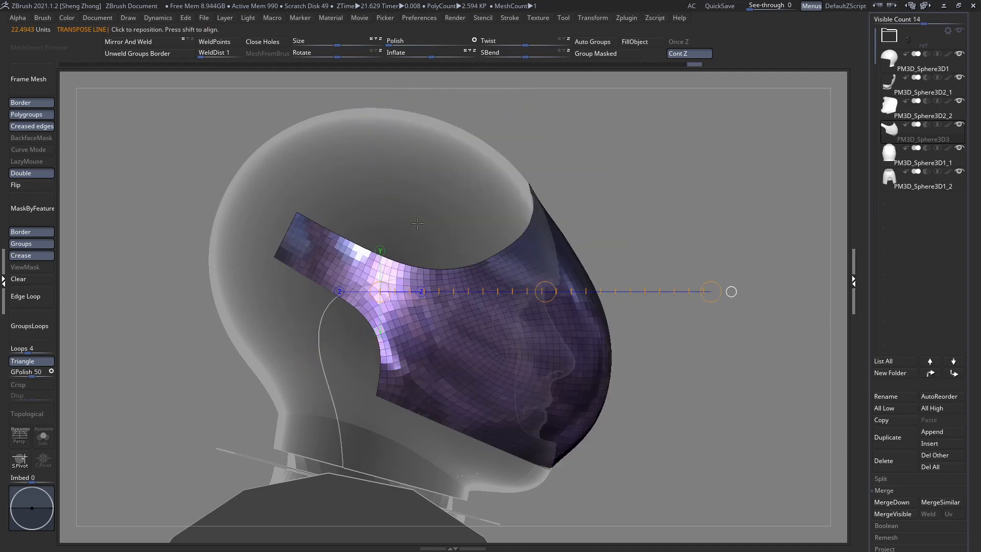
# Select the helmet shell and examine its overlap with the visor from both sides, the front and at full-figure distance
pyautogui.keyDown('alt'); pyautogui.click(350, 201); pyautogui.keyUp('alt')
pyautogui.moveTo(399, 232)
pyautogui.mouseDown(button='right')
pyautogui.moveTo(496, 214)
pyautogui.moveTo(446, 259)
pyautogui.mouseUp(button='right')
pyautogui.moveTo(436, 224)
pyautogui.mouseDown(button='right')
pyautogui.moveTo(478, 230)
pyautogui.moveTo(441, 267)
pyautogui.moveTo(428, 185)
pyautogui.moveTo(483, 199)
pyautogui.mouseUp(button='right')
pyautogui.moveTo(420, 264)
pyautogui.mouseDown(button='right')
pyautogui.moveTo(348, 270)
pyautogui.moveTo(435, 261)
pyautogui.moveTo(337, 294)
pyautogui.moveTo(528, 288)
pyautogui.moveTo(444, 287)
pyautogui.moveTo(507, 231)
pyautogui.moveTo(379, 291)
pyautogui.mouseUp(button='right')
pyautogui.moveTo(484, 276)
pyautogui.keyDown('alt'); pyautogui.mouseDown(button='right')
pyautogui.moveTo(490, 259)
pyautogui.moveTo(486, 289)
pyautogui.mouseUp(button='right'); pyautogui.keyUp('alt')
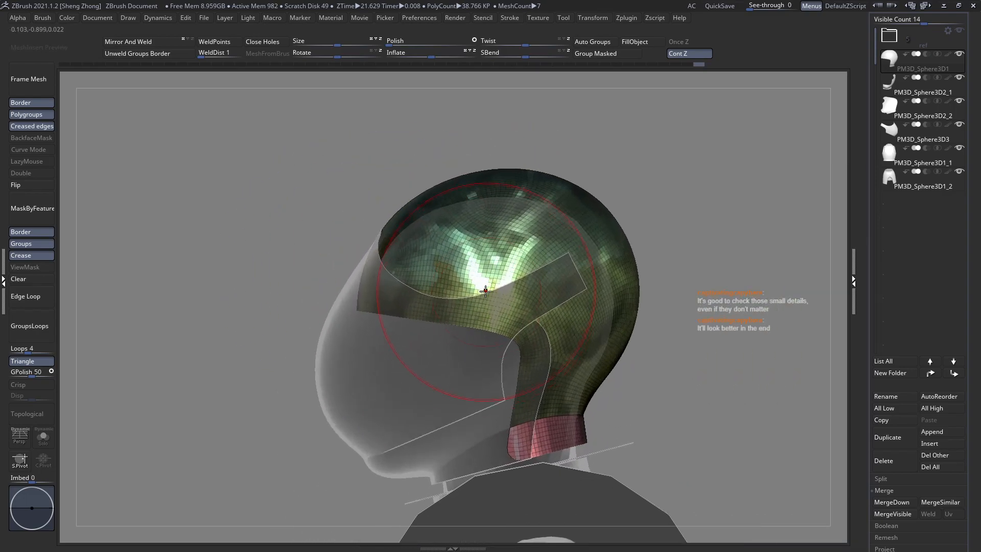
pyautogui.moveTo(378, 279); pyautogui.dragTo(498, 255, button='right')
pyautogui.keyDown('ctrl'); pyautogui.moveTo(429, 246); pyautogui.dragTo(581, 299, button='right'); pyautogui.keyUp('ctrl')
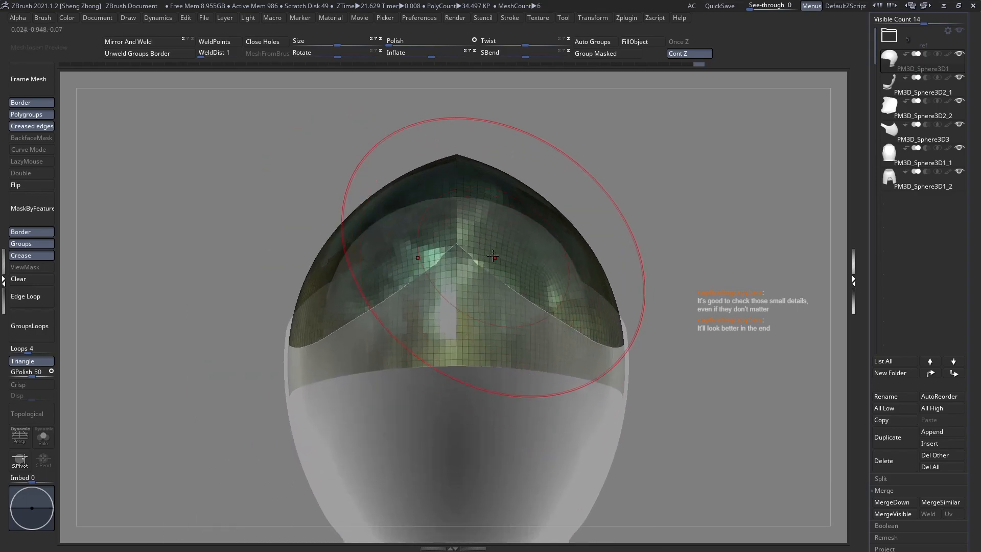
pyautogui.moveTo(449, 235)
pyautogui.keyDown('alt'); pyautogui.mouseDown(button='right')
pyautogui.moveTo(446, 273)
pyautogui.moveTo(315, 296)
pyautogui.mouseUp(button='right'); pyautogui.keyUp('alt')
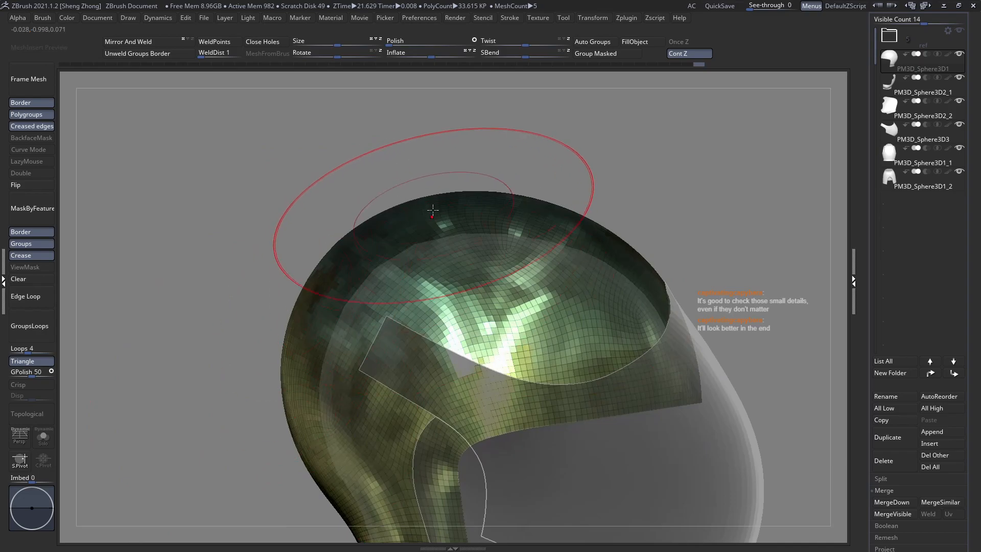
pyautogui.keyDown('ctrl'); pyautogui.moveTo(283, 387); pyautogui.dragTo(251, 336, button='right'); pyautogui.keyUp('ctrl')
pyautogui.keyDown('alt'); pyautogui.moveTo(371, 404); pyautogui.dragTo(397, 268, button='right'); pyautogui.keyUp('alt')
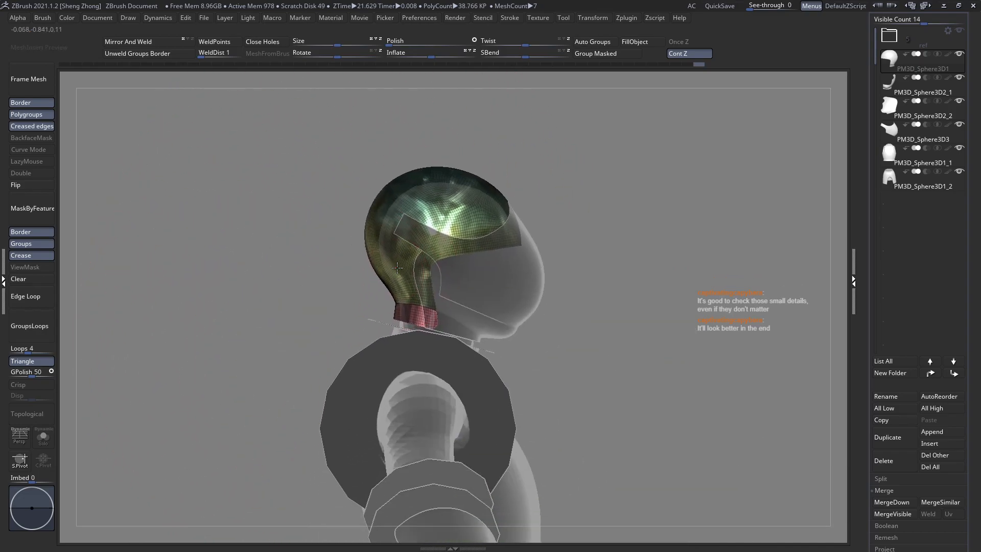
pyautogui.moveTo(474, 248); pyautogui.dragTo(427, 251, button='right')
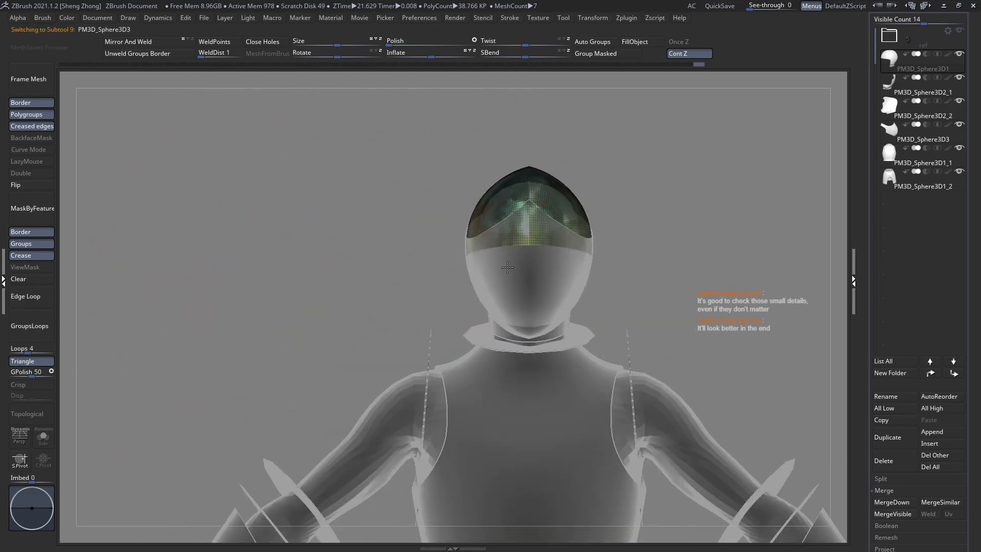
# Select the helmet shell and examine in a close side view how it sits beneath the visor
pyautogui.moveTo(507, 267); pyautogui.dragTo(540, 287, button='right')
pyautogui.keyDown('alt'); pyautogui.click(422, 245); pyautogui.keyUp('alt')
pyautogui.keyDown('alt'); pyautogui.click(444, 177); pyautogui.keyUp('alt')
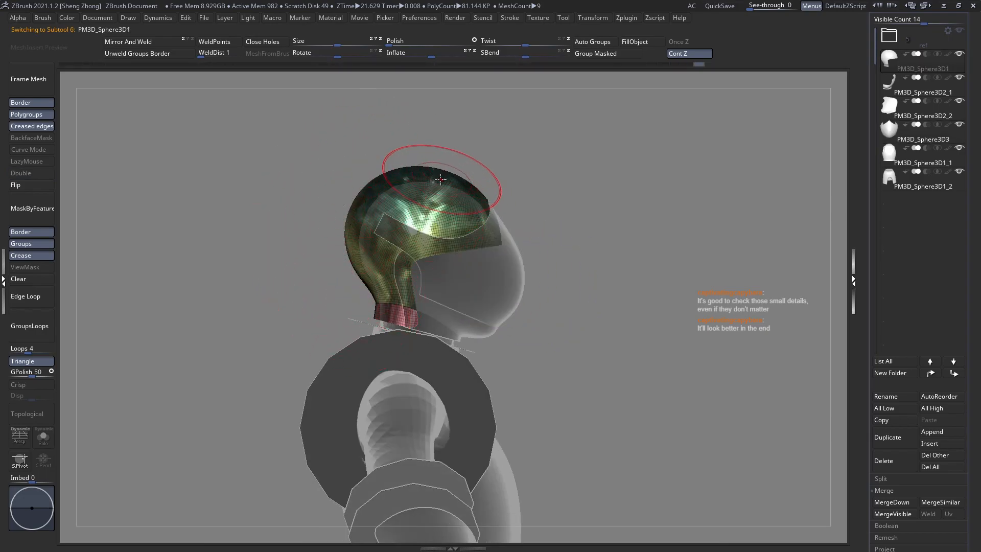
pyautogui.keyDown('ctrl'); pyautogui.moveTo(441, 178); pyautogui.dragTo(448, 258, button='right'); pyautogui.keyUp('ctrl')
pyautogui.keyDown('alt'); pyautogui.moveTo(443, 201); pyautogui.dragTo(438, 246, button='right'); pyautogui.keyUp('alt')
pyautogui.keyDown('shift'); pyautogui.moveTo(437, 247); pyautogui.dragTo(450, 237); pyautogui.keyUp('shift')
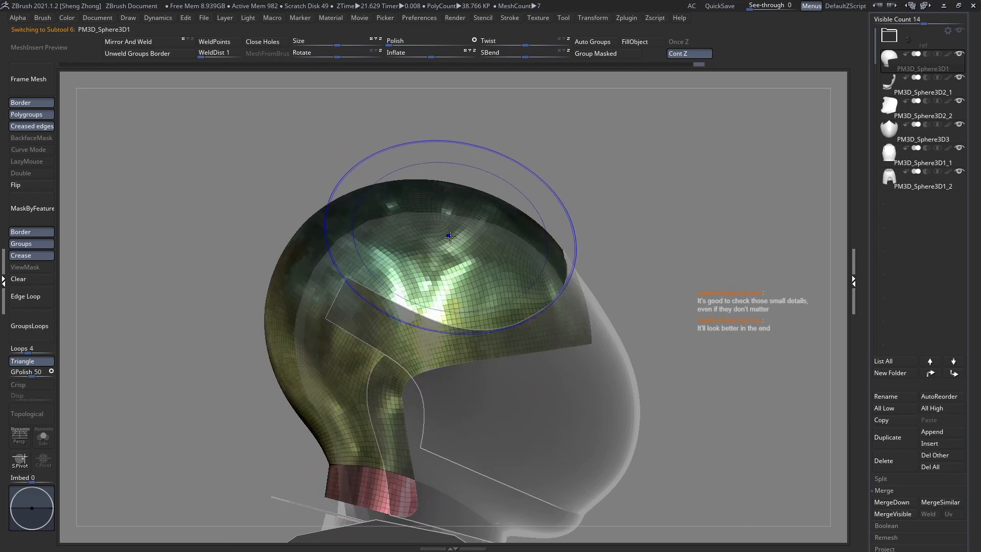
pyautogui.moveTo(450, 236); pyautogui.dragTo(461, 319, button='right')
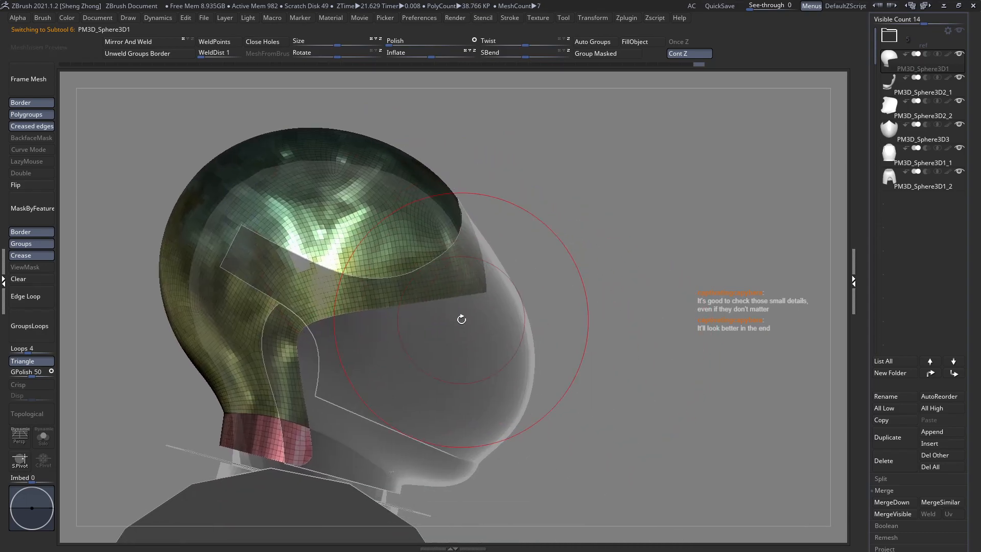
# Select the visor and pull its front outward into a protruding snout with an enlarged Move brush
pyautogui.keyDown('alt'); pyautogui.click(461, 320); pyautogui.keyUp('alt')
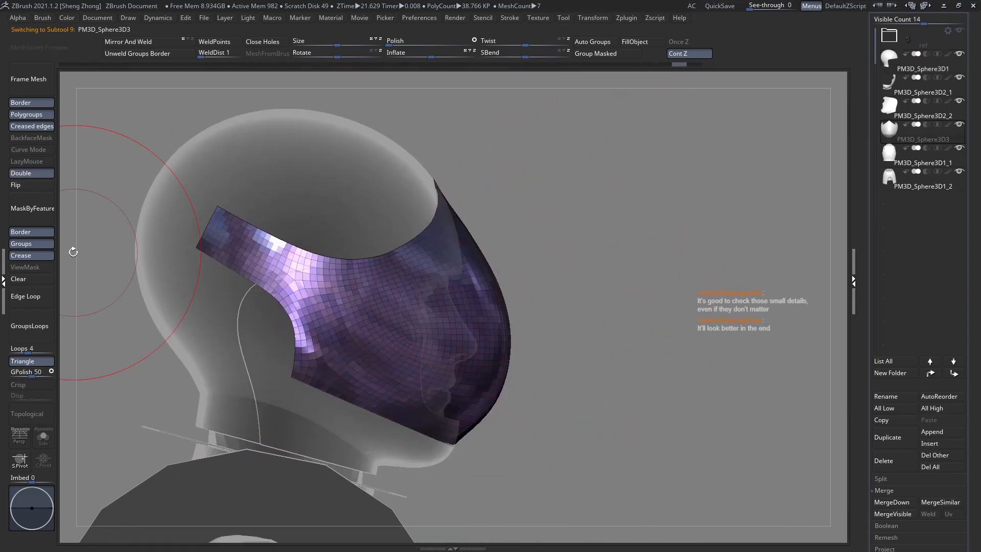
pyautogui.press('space')
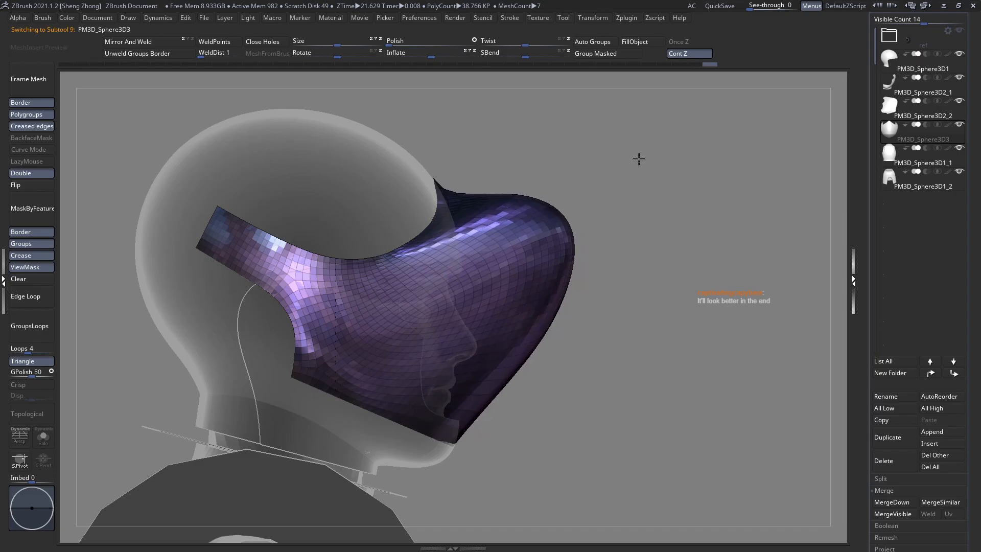
pyautogui.moveTo(639, 159)
pyautogui.mouseDown()
pyautogui.moveTo(710, 220)
pyautogui.moveTo(536, 224)
pyautogui.mouseUp()
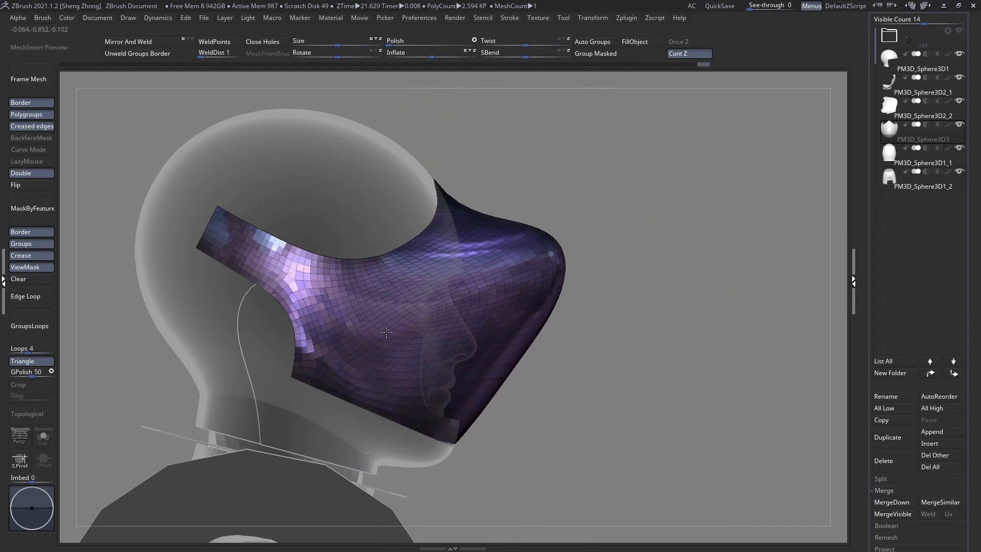
pyautogui.moveTo(460, 252)
pyautogui.mouseDown()
pyautogui.moveTo(374, 308)
pyautogui.moveTo(388, 287)
pyautogui.moveTo(473, 245)
pyautogui.moveTo(390, 256)
pyautogui.mouseUp()
# Flatten the top of the visor's snout with a ClipCurve line running from its tip towards the brow
pyautogui.press('space')
pyautogui.click(311, 220)
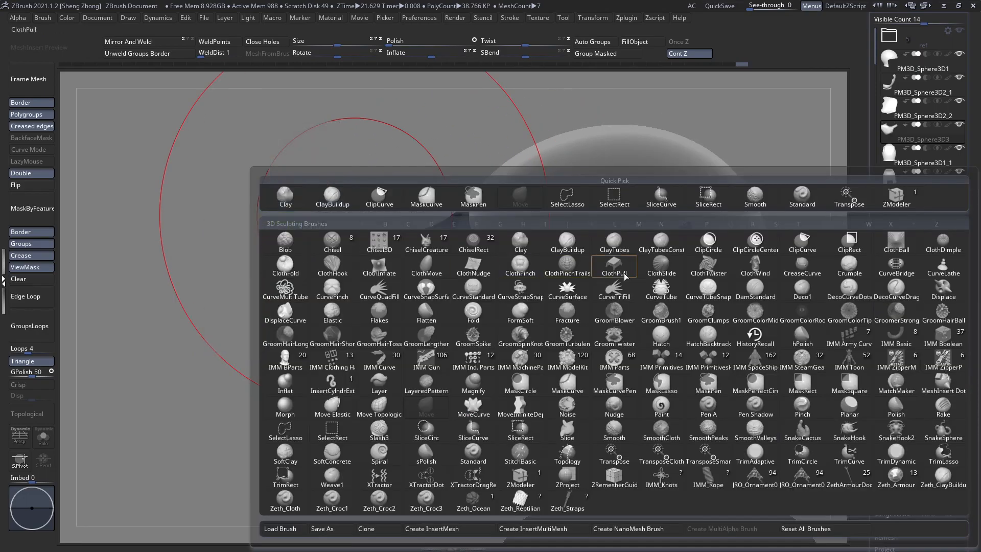
pyautogui.click(802, 243)
pyautogui.keyDown('shift'); pyautogui.moveTo(483, 246); pyautogui.dragTo(375, 274, button='right'); pyautogui.keyUp('shift')
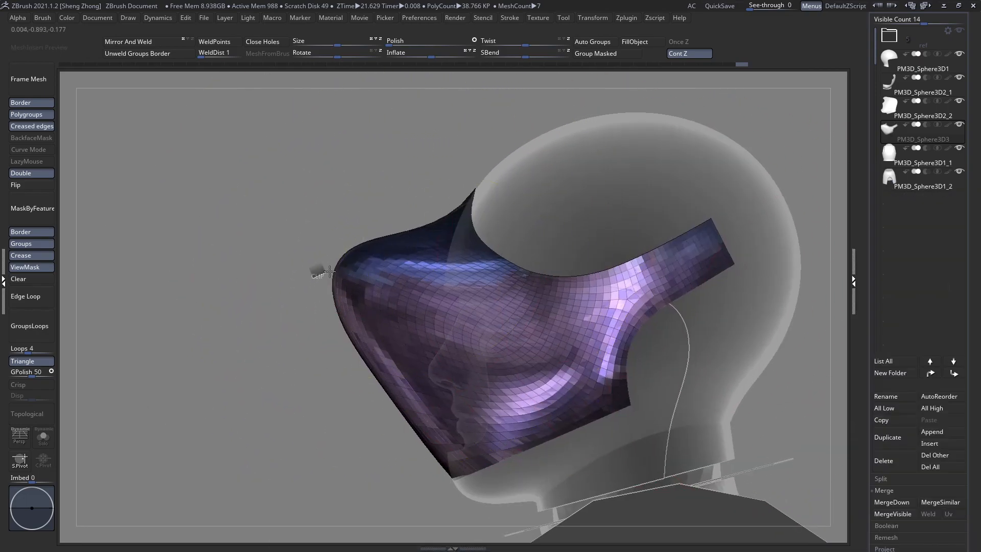
pyautogui.moveTo(312, 278)
pyautogui.keyDown('ctrl'); pyautogui.keyDown('shift'); pyautogui.mouseDown()
pyautogui.moveTo(587, 145)
pyautogui.moveTo(597, 174)
pyautogui.mouseUp(); pyautogui.keyUp('shift'); pyautogui.keyUp('ctrl')
pyautogui.moveTo(418, 259); pyautogui.dragTo(428, 262)
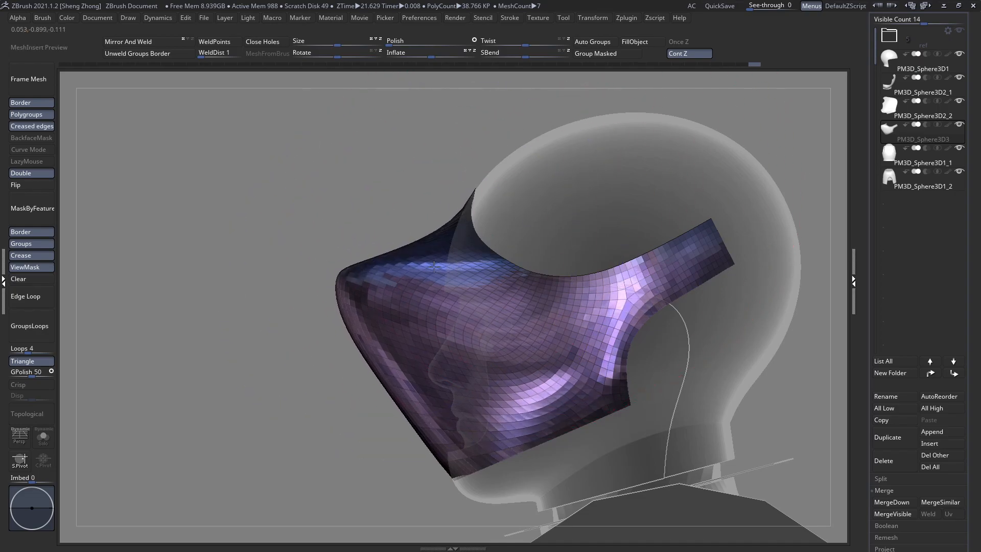
# Try further ClipCurve cuts across the visor's upper surface from an angled view
pyautogui.moveTo(392, 257); pyautogui.dragTo(483, 262, button='right')
pyautogui.keyDown('alt'); pyautogui.moveTo(368, 332); pyautogui.dragTo(496, 318, button='right'); pyautogui.keyUp('alt')
pyautogui.moveTo(358, 271); pyautogui.dragTo(347, 223, button='right')
pyautogui.keyDown('ctrl'); pyautogui.keyDown('shift'); pyautogui.moveTo(215, 249); pyautogui.dragTo(381, 268); pyautogui.keyUp('shift'); pyautogui.keyUp('ctrl')
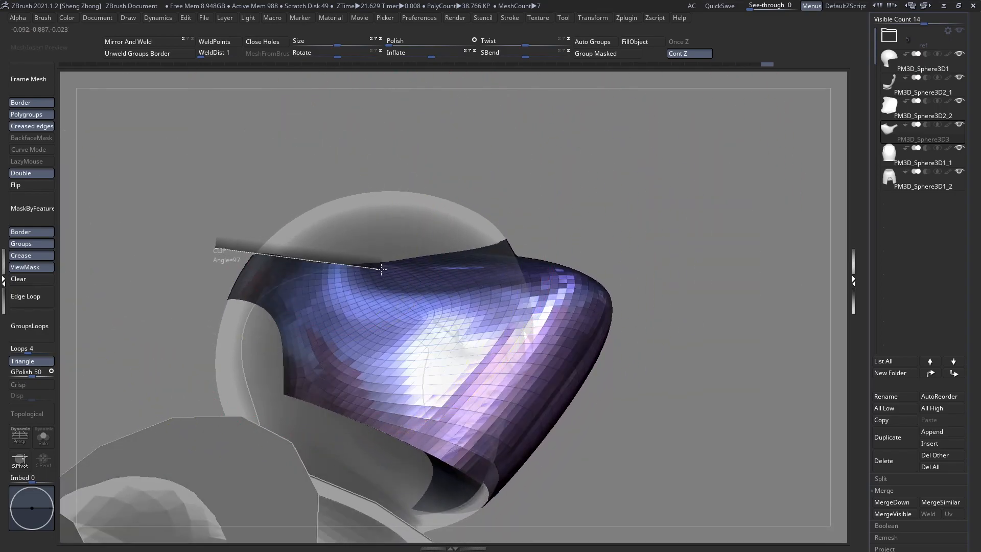
pyautogui.keyDown('ctrl'); pyautogui.keyDown('shift'); pyautogui.moveTo(655, 275); pyautogui.dragTo(708, 280); pyautogui.keyUp('shift'); pyautogui.keyUp('ctrl')
pyautogui.moveTo(708, 280); pyautogui.dragTo(567, 287, button='right')
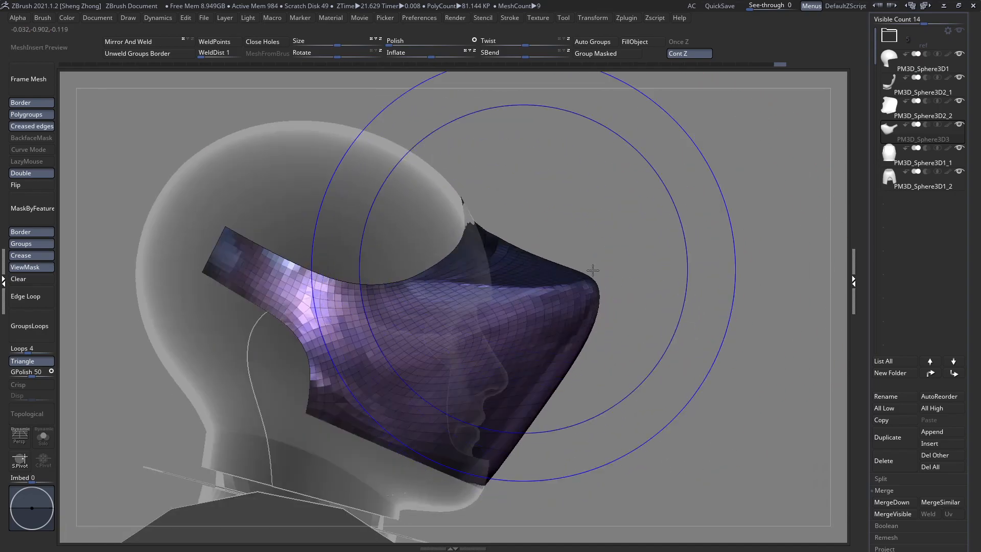
# Nudge the top of the visor's snout inward and apply Mirror And Weld to the visor
pyautogui.moveTo(548, 270); pyautogui.dragTo(534, 256)
pyautogui.moveTo(435, 340); pyautogui.dragTo(313, 356, button='right')
pyautogui.keyDown('shift'); pyautogui.moveTo(471, 342); pyautogui.dragTo(155, 81, button='right'); pyautogui.keyUp('shift')
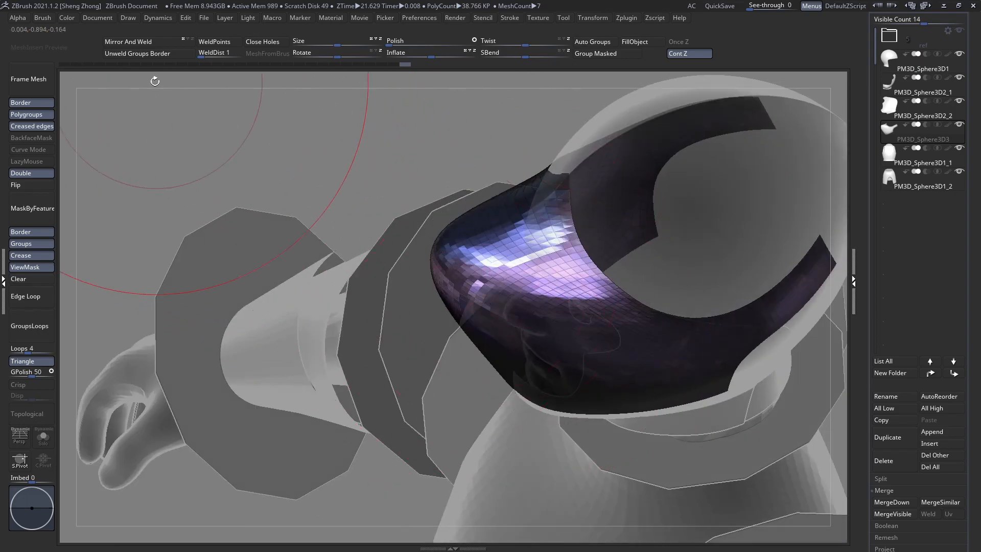
pyautogui.click(155, 44)
pyautogui.moveTo(535, 292)
pyautogui.mouseDown(button='right')
pyautogui.moveTo(515, 246)
pyautogui.moveTo(529, 255)
pyautogui.mouseUp(button='right')
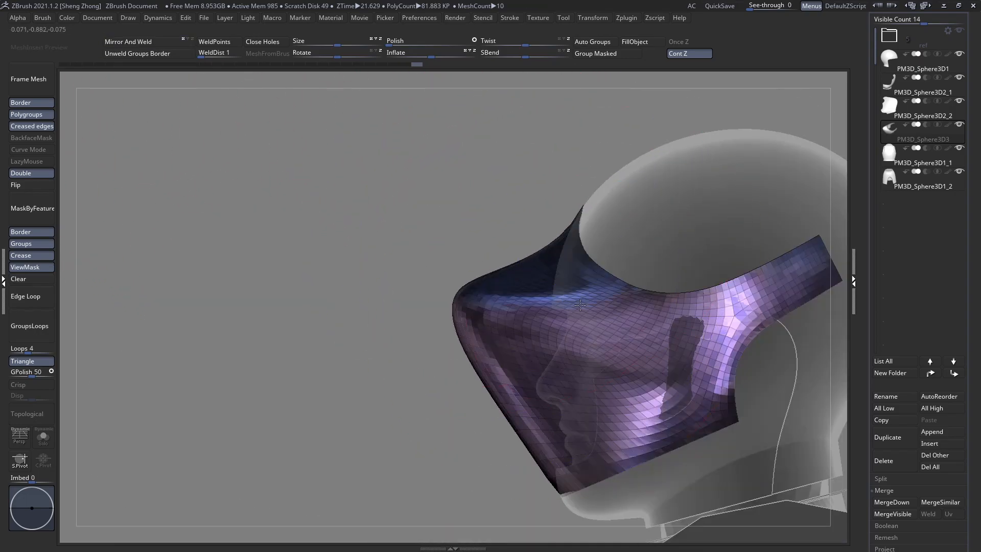
# Refine the visor's upper slope and snout tip with Move brush strokes at adjusted brush sizes
pyautogui.press('s')
pyautogui.moveTo(582, 306); pyautogui.dragTo(596, 318)
pyautogui.moveTo(419, 310); pyautogui.dragTo(473, 320, button='right')
pyautogui.keyDown('alt'); pyautogui.moveTo(353, 309); pyautogui.dragTo(524, 277, button='right'); pyautogui.keyUp('alt')
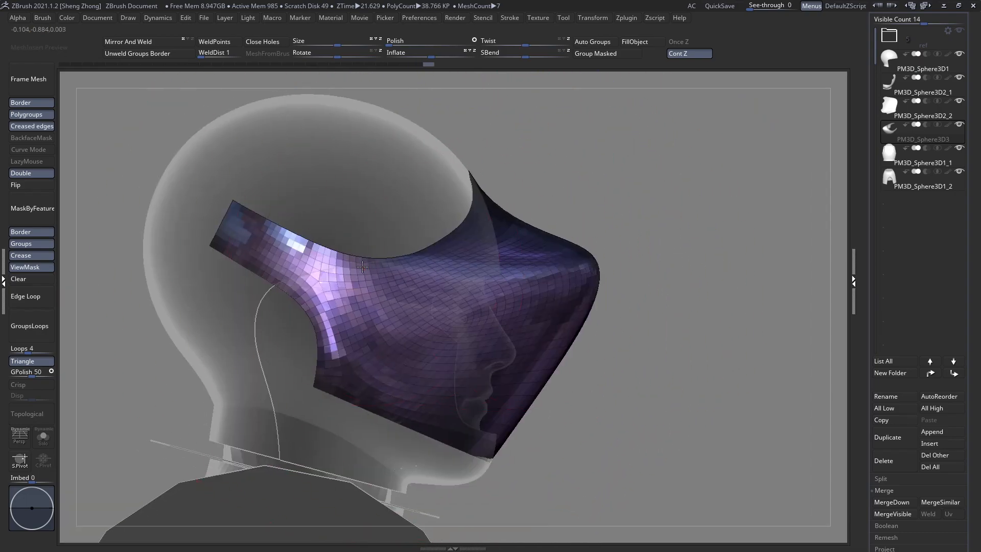
pyautogui.moveTo(335, 294); pyautogui.dragTo(343, 291)
pyautogui.moveTo(587, 257)
pyautogui.mouseDown()
pyautogui.moveTo(606, 233)
pyautogui.moveTo(534, 217)
pyautogui.mouseUp()
pyautogui.press('space')
pyautogui.press('space')
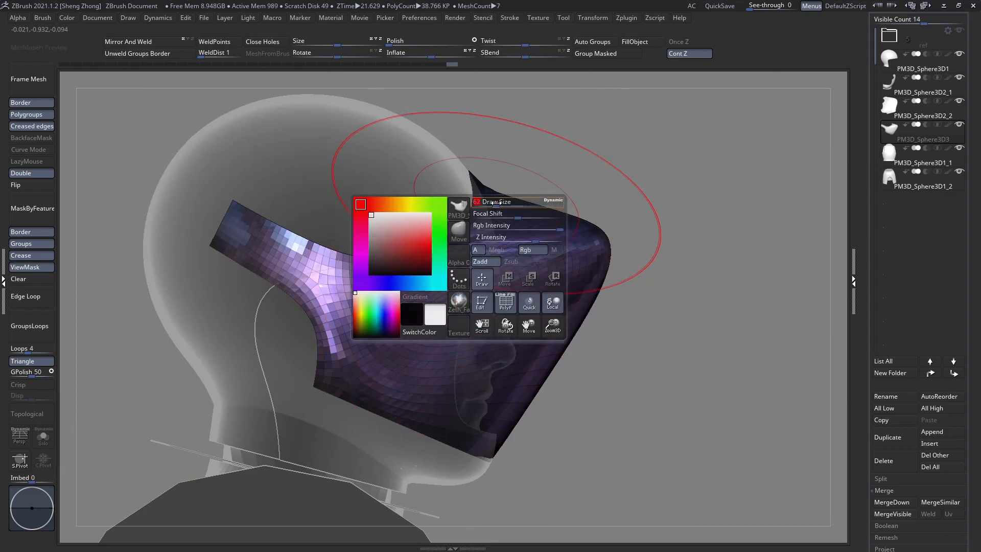
pyautogui.moveTo(566, 234); pyautogui.dragTo(552, 224)
pyautogui.moveTo(338, 259); pyautogui.dragTo(475, 242, button='right')
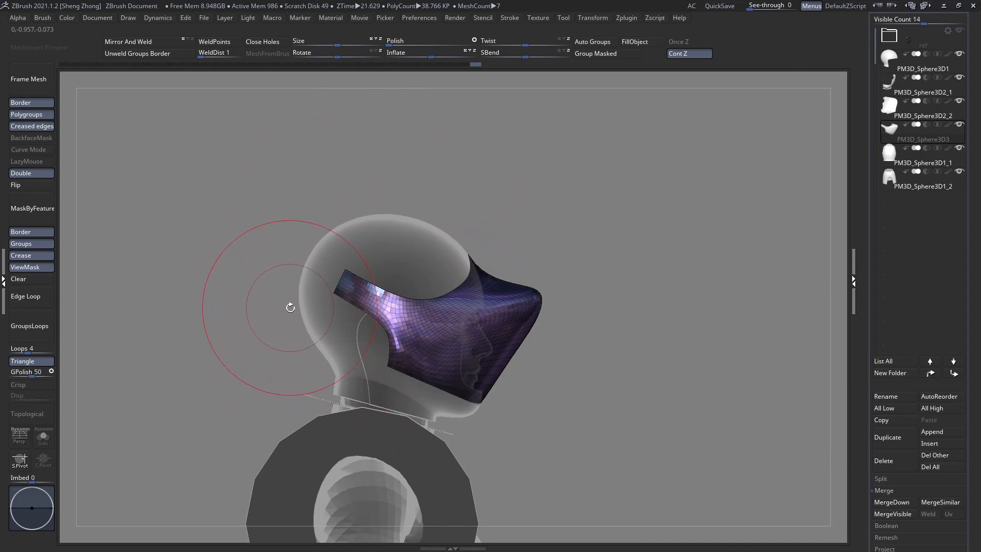
# Select the helmet shell and append a ZSphere as a new subtool
pyautogui.moveTo(311, 347)
pyautogui.mouseDown(button='right')
pyautogui.moveTo(322, 357)
pyautogui.moveTo(202, 359)
pyautogui.moveTo(454, 280)
pyautogui.moveTo(441, 377)
pyautogui.moveTo(444, 352)
pyautogui.moveTo(423, 339)
pyautogui.moveTo(439, 261)
pyautogui.moveTo(375, 273)
pyautogui.moveTo(415, 272)
pyautogui.mouseUp(button='right')
pyautogui.moveTo(366, 310); pyautogui.dragTo(368, 284, button='right')
pyautogui.keyDown('alt'); pyautogui.click(380, 320); pyautogui.keyUp('alt')
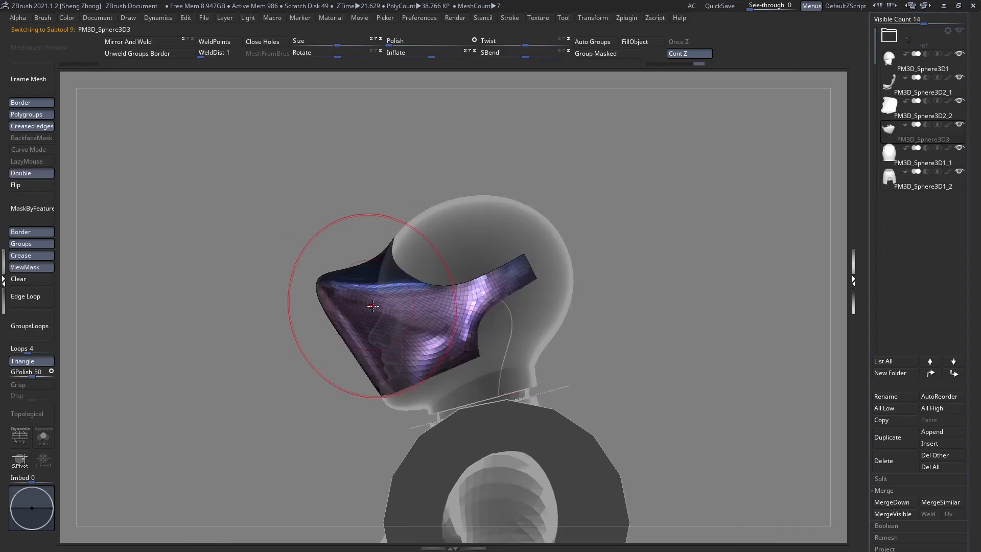
pyautogui.moveTo(384, 321); pyautogui.dragTo(307, 303, button='right')
pyautogui.keyDown('alt'); pyautogui.click(369, 296); pyautogui.keyUp('alt')
pyautogui.keyDown('ctrl'); pyautogui.moveTo(588, 306); pyautogui.dragTo(604, 366, button='right'); pyautogui.keyUp('ctrl')
pyautogui.scroll(-3, 920, 306)
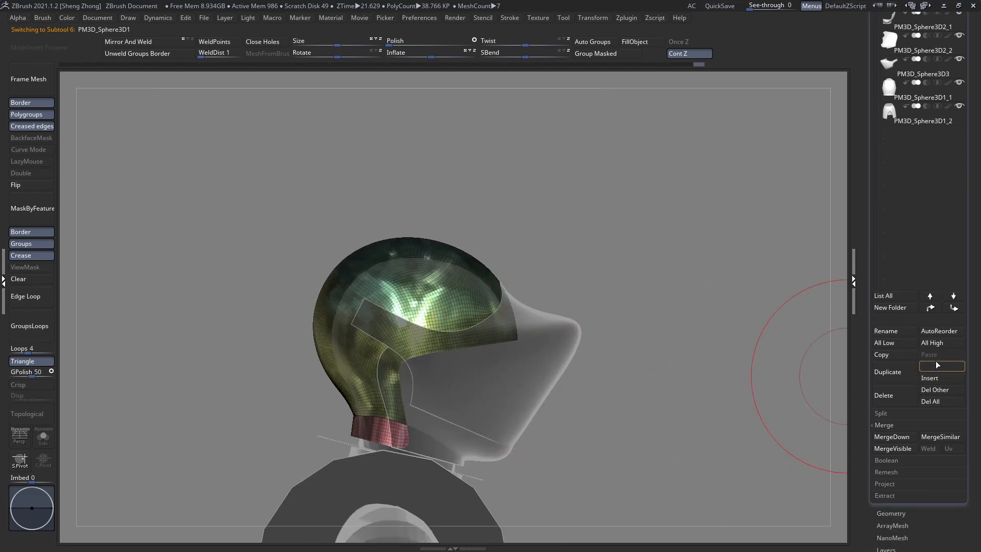
pyautogui.click(935, 364)
pyautogui.click(791, 413)
pyautogui.moveTo(681, 368); pyautogui.dragTo(787, 255, button='right')
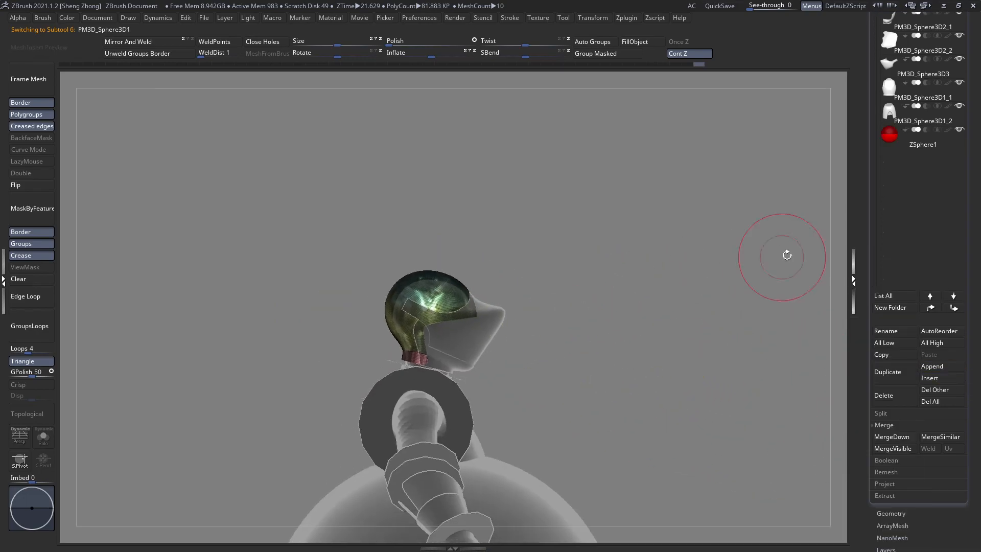
# Select the ZSphere, move it up to the top of the helmet and scale it down to a small ball
pyautogui.click(894, 146)
pyautogui.moveTo(535, 254); pyautogui.dragTo(534, 391, button='right')
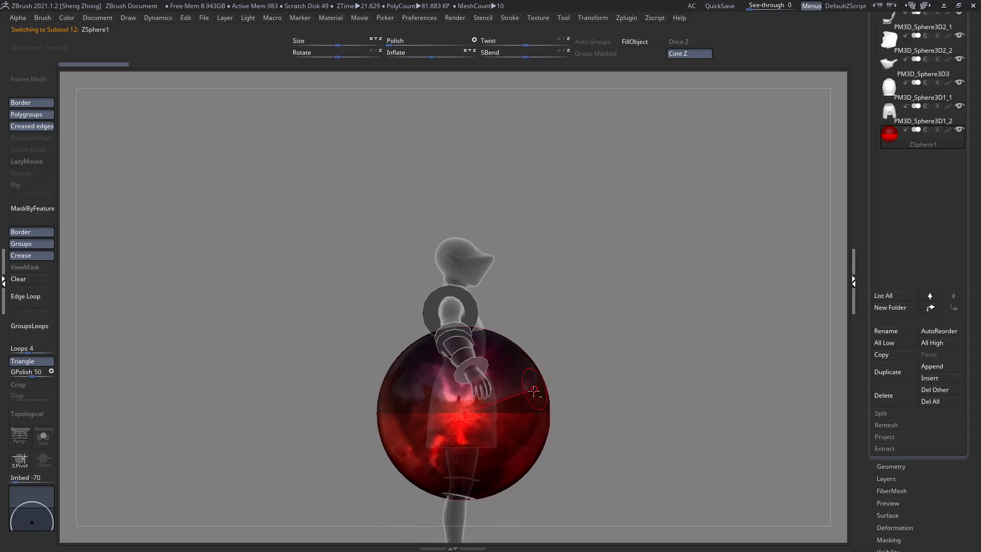
pyautogui.moveTo(513, 454); pyautogui.dragTo(390, 280)
pyautogui.moveTo(471, 441); pyautogui.dragTo(465, 263)
pyautogui.press('e')
pyautogui.keyDown('ctrl'); pyautogui.moveTo(639, 276); pyautogui.dragTo(667, 358, button='right'); pyautogui.keyUp('ctrl')
pyautogui.moveTo(537, 307); pyautogui.dragTo(352, 28)
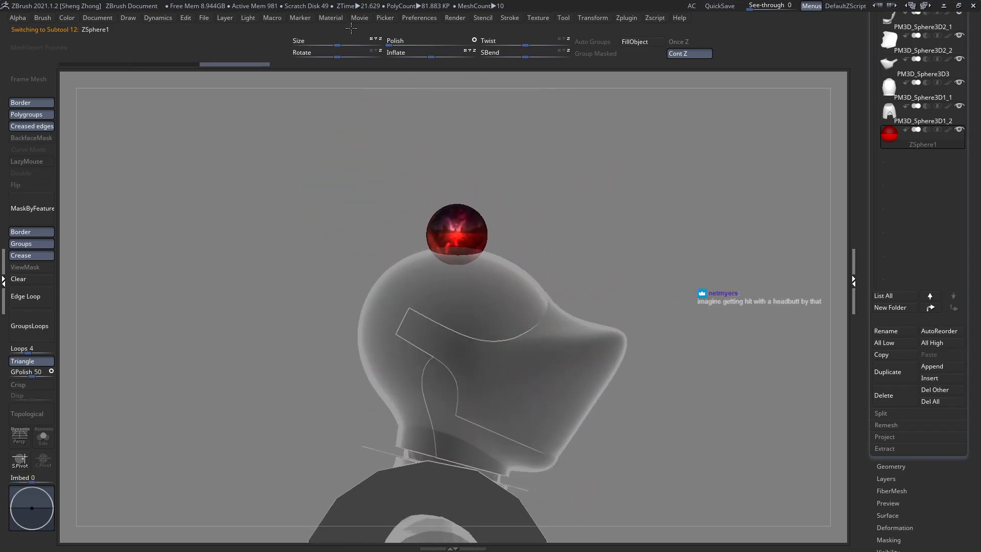
pyautogui.moveTo(456, 234)
pyautogui.mouseDown()
pyautogui.moveTo(380, 275)
pyautogui.moveTo(365, 406)
pyautogui.moveTo(432, 232)
pyautogui.moveTo(455, 238)
pyautogui.moveTo(380, 265)
pyautogui.moveTo(346, 263)
pyautogui.mouseUp()
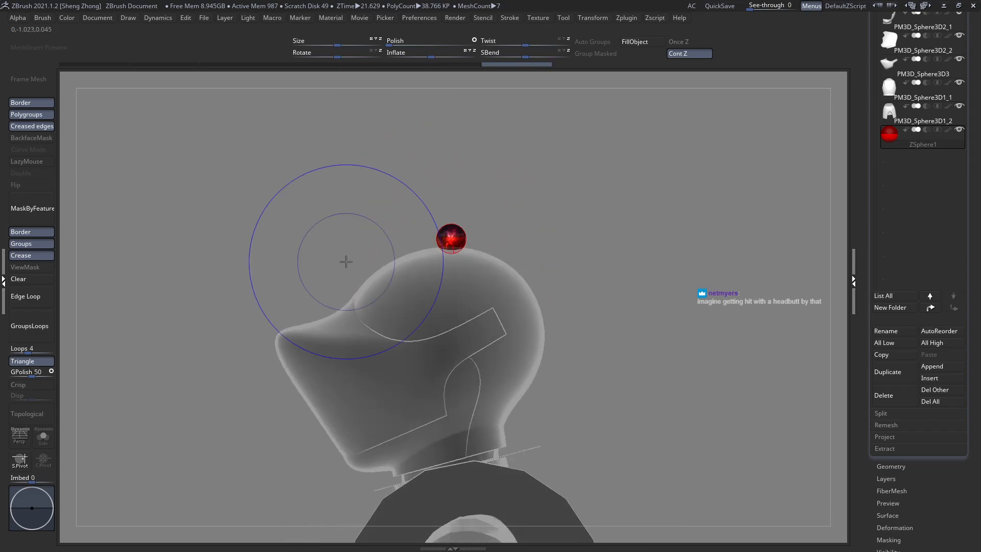
# Fine-tune the small ZSphere's position so it rests on the crown of the helmet
pyautogui.keyDown('ctrl'); pyautogui.moveTo(443, 235); pyautogui.dragTo(454, 259, button='right'); pyautogui.keyUp('ctrl')
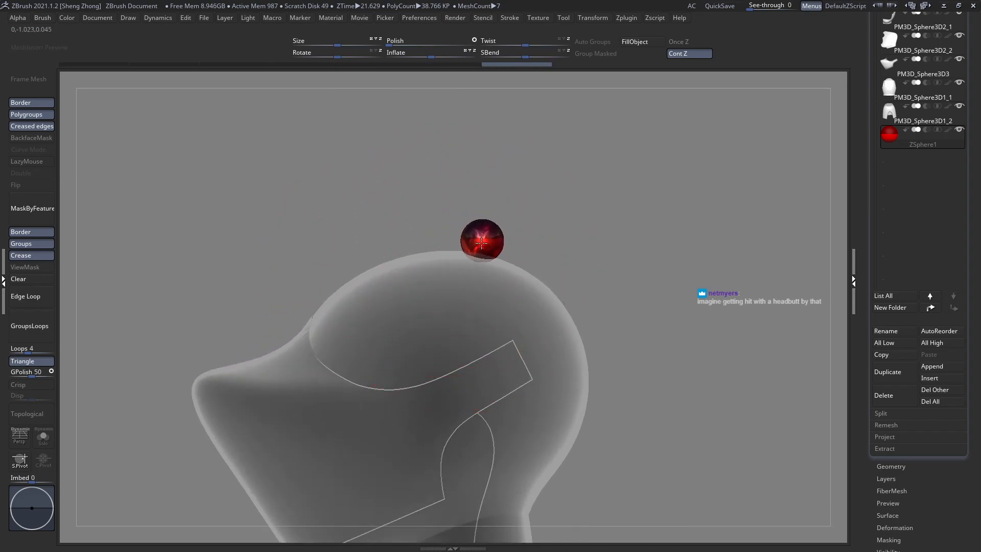
pyautogui.moveTo(481, 243); pyautogui.dragTo(474, 243)
pyautogui.keyDown('shift'); pyautogui.moveTo(456, 287); pyautogui.dragTo(462, 265, button='right'); pyautogui.keyUp('shift')
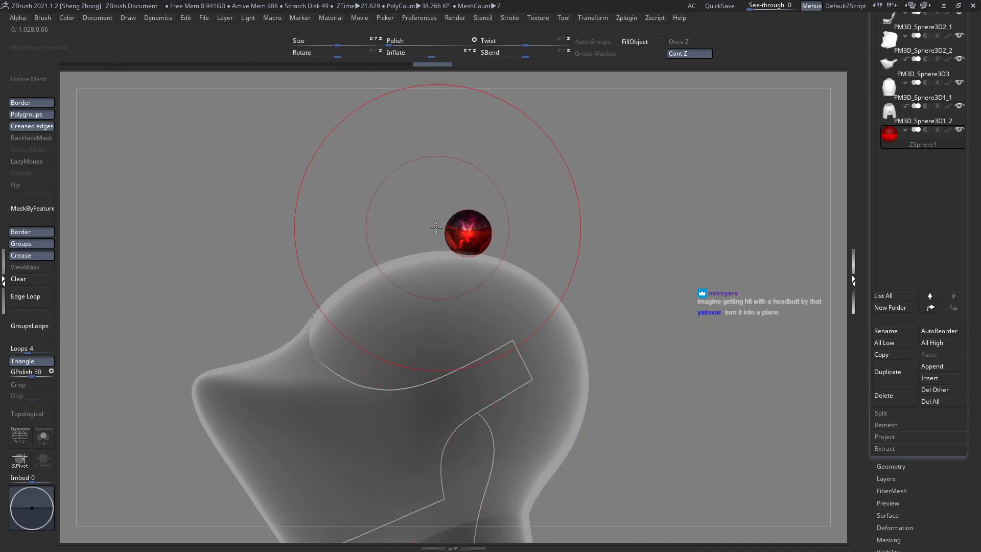
pyautogui.moveTo(376, 268)
pyautogui.mouseDown(button='right')
pyautogui.moveTo(533, 274)
pyautogui.moveTo(434, 272)
pyautogui.moveTo(366, 241)
pyautogui.mouseUp(button='right')
pyautogui.moveTo(393, 238); pyautogui.dragTo(383, 238)
pyautogui.click(400, 235)
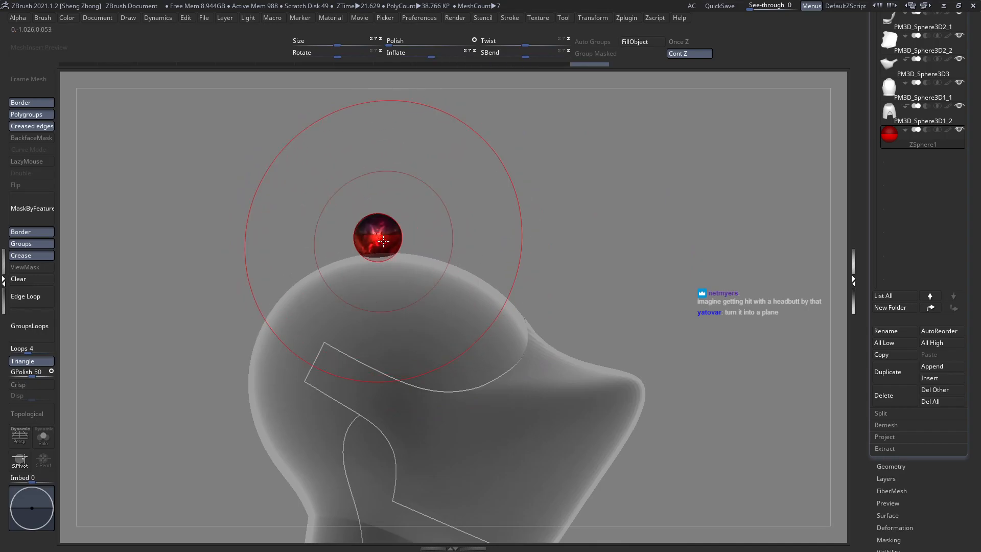
pyautogui.keyDown('ctrl'); pyautogui.moveTo(384, 237); pyautogui.dragTo(444, 312, button='right'); pyautogui.keyUp('ctrl')
pyautogui.moveTo(403, 251); pyautogui.dragTo(403, 247)
pyautogui.keyDown('shift'); pyautogui.moveTo(408, 262); pyautogui.dragTo(420, 241, button='right'); pyautogui.keyUp('shift')
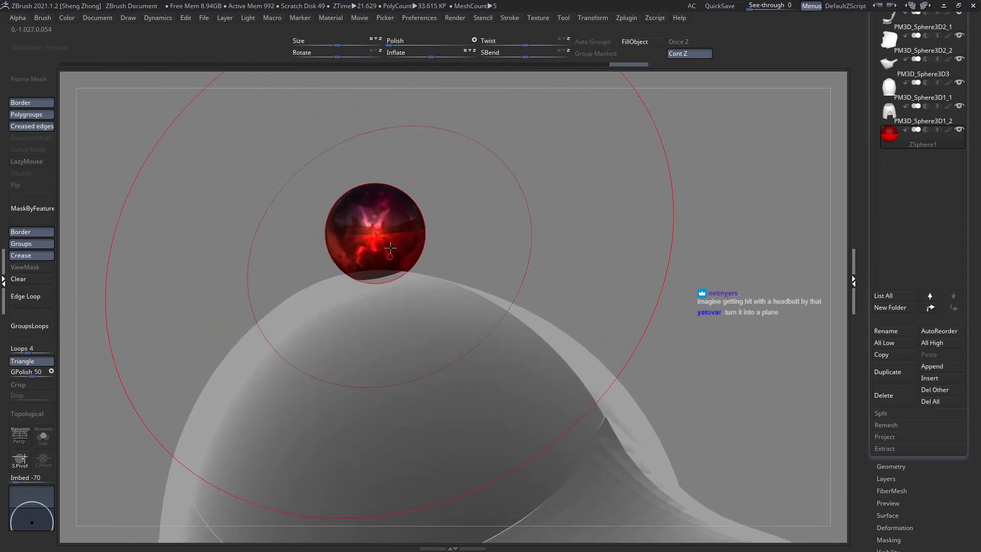
# Add a child ZSphere to the crown ball and move it forward along the top of the helmet
pyautogui.press('space')
pyautogui.moveTo(384, 245); pyautogui.dragTo(382, 245)
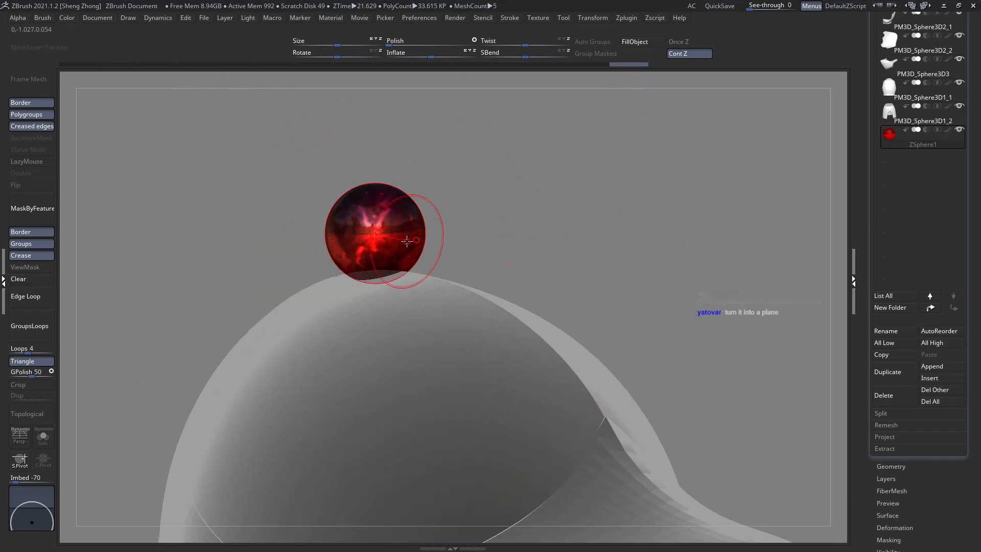
pyautogui.moveTo(458, 256); pyautogui.dragTo(459, 257)
pyautogui.keyDown('shift'); pyautogui.moveTo(459, 257); pyautogui.dragTo(473, 217, button='right'); pyautogui.keyUp('shift')
pyautogui.press('w')
pyautogui.moveTo(434, 231)
pyautogui.mouseDown()
pyautogui.moveTo(544, 272)
pyautogui.moveTo(530, 268)
pyautogui.mouseUp()
pyautogui.moveTo(530, 267)
pyautogui.keyDown('ctrl'); pyautogui.mouseDown(button='right')
pyautogui.moveTo(429, 257)
pyautogui.moveTo(448, 236)
pyautogui.moveTo(429, 244)
pyautogui.mouseUp(button='right'); pyautogui.keyUp('ctrl')
# Extend a ZSphere chain backward from the crown ball, bending its links down the upper back of the helmet
pyautogui.press('q')
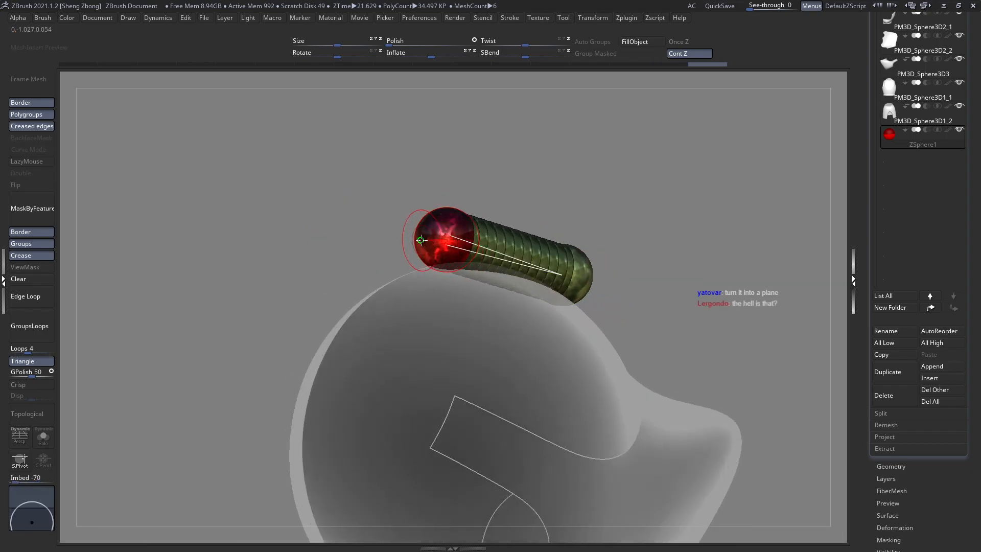
pyautogui.moveTo(312, 271); pyautogui.dragTo(342, 281, button='right')
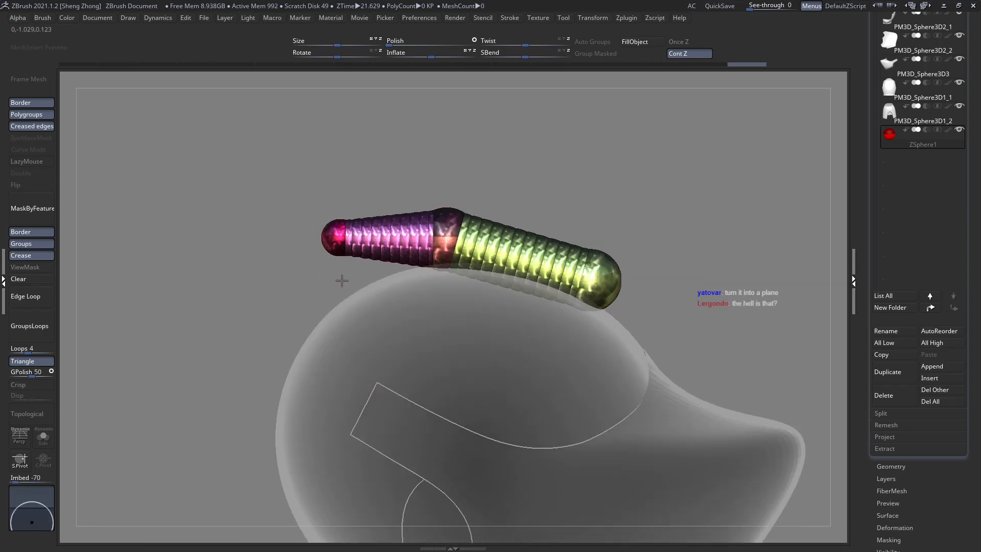
pyautogui.moveTo(327, 240); pyautogui.dragTo(304, 281)
pyautogui.keyDown('ctrl'); pyautogui.moveTo(305, 281); pyautogui.dragTo(326, 257, button='right'); pyautogui.keyUp('ctrl')
pyautogui.keyDown('ctrl'); pyautogui.moveTo(419, 271); pyautogui.dragTo(398, 289, button='right'); pyautogui.keyUp('ctrl')
pyautogui.click(419, 258)
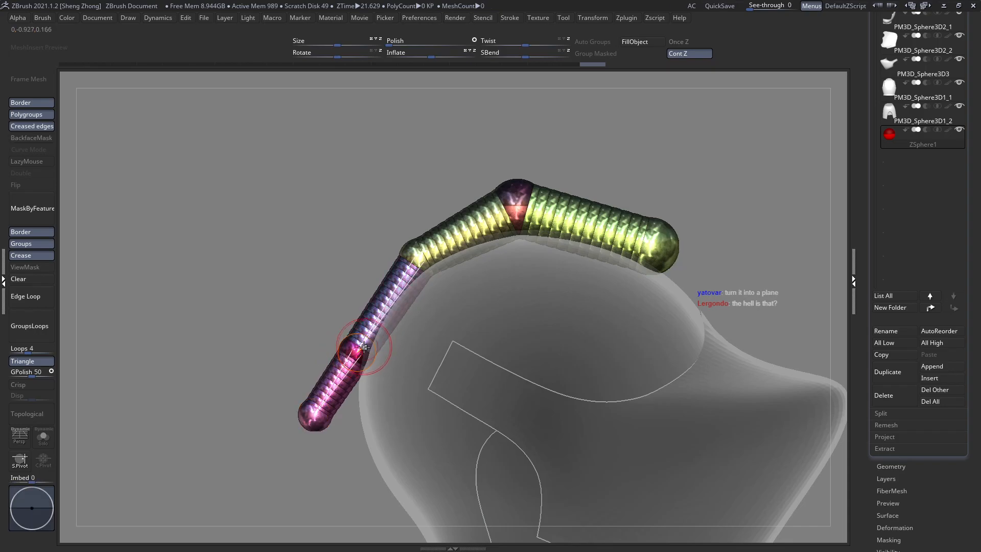
pyautogui.moveTo(364, 347); pyautogui.dragTo(356, 344)
pyautogui.keyDown('alt'); pyautogui.moveTo(358, 377); pyautogui.dragTo(377, 257, button='right'); pyautogui.keyUp('alt')
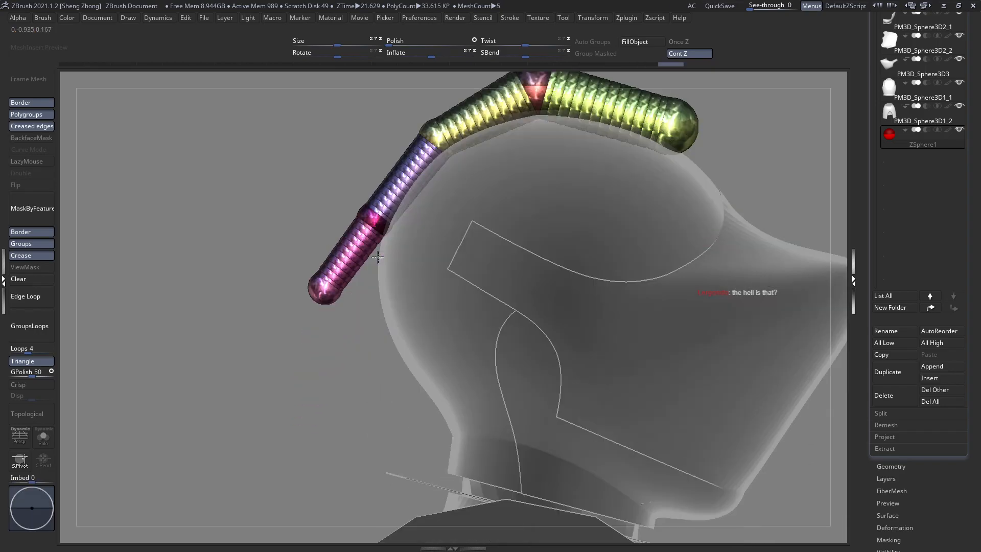
# Continue the ZSphere chain down the back of the helmet, curving its last links in to the nape
pyautogui.moveTo(326, 297); pyautogui.dragTo(346, 313)
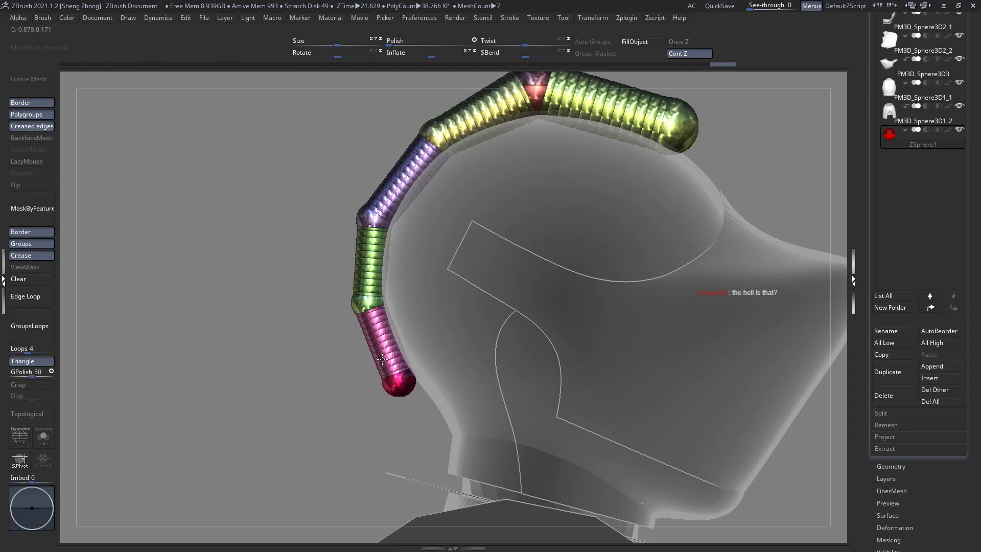
pyautogui.moveTo(382, 359); pyautogui.dragTo(419, 383, button='right')
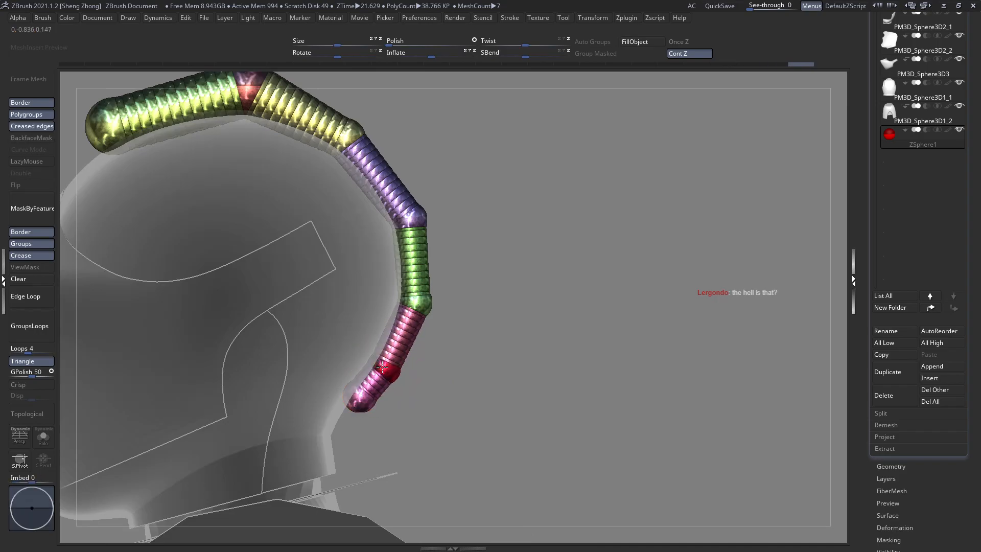
pyautogui.keyDown('alt'); pyautogui.moveTo(376, 390); pyautogui.dragTo(323, 372, button='right'); pyautogui.keyUp('alt')
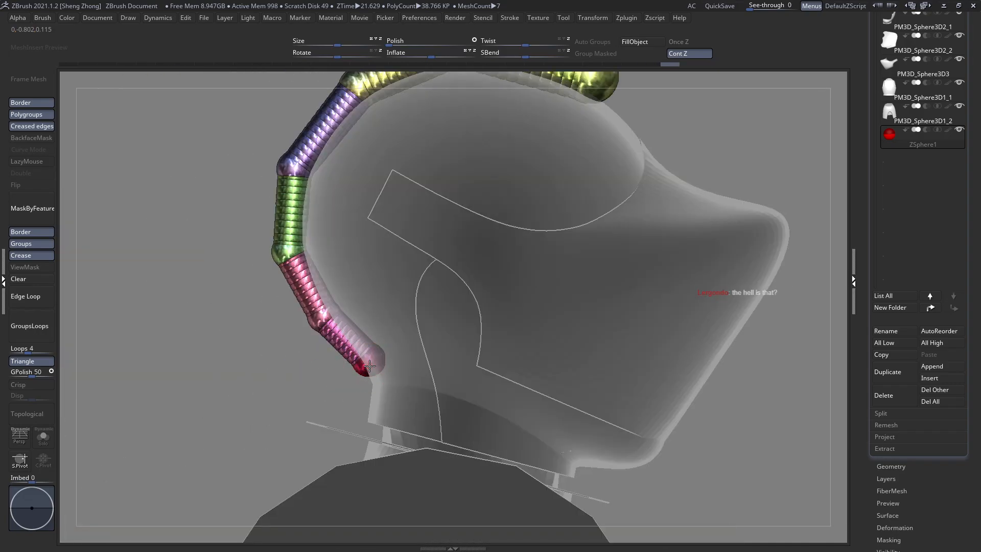
pyautogui.moveTo(369, 367); pyautogui.dragTo(373, 364)
pyautogui.keyDown('alt'); pyautogui.moveTo(327, 369); pyautogui.dragTo(263, 551, button='right'); pyautogui.keyUp('alt')
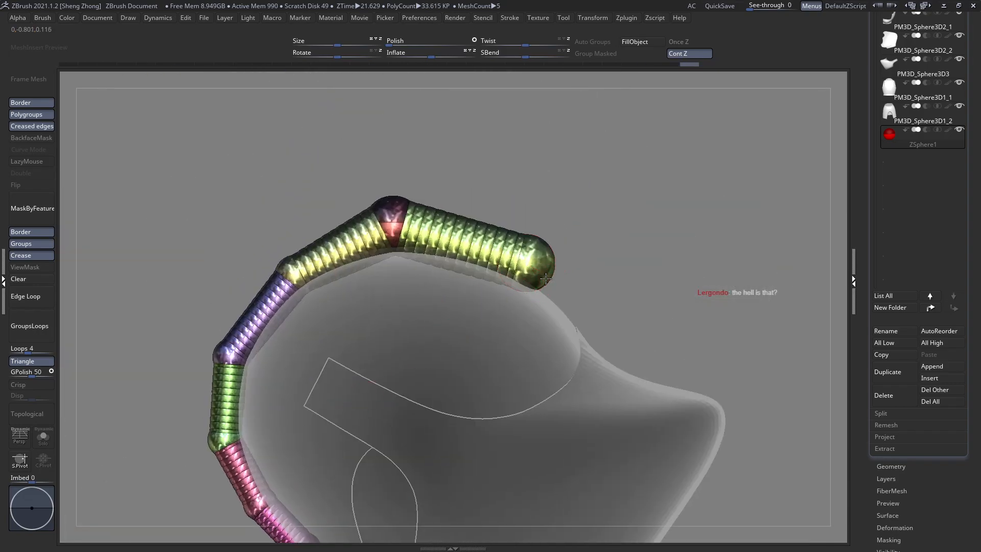
# Add a ZSphere at the front end of the crest chain and bring it forward and down along the helmet's brow
pyautogui.moveTo(546, 279)
pyautogui.mouseDown()
pyautogui.moveTo(539, 294)
pyautogui.moveTo(531, 276)
pyautogui.mouseUp()
pyautogui.keyDown('alt'); pyautogui.moveTo(524, 296); pyautogui.dragTo(403, 314, button='right'); pyautogui.keyUp('alt')
pyautogui.moveTo(449, 290); pyautogui.dragTo(589, 241, button='right')
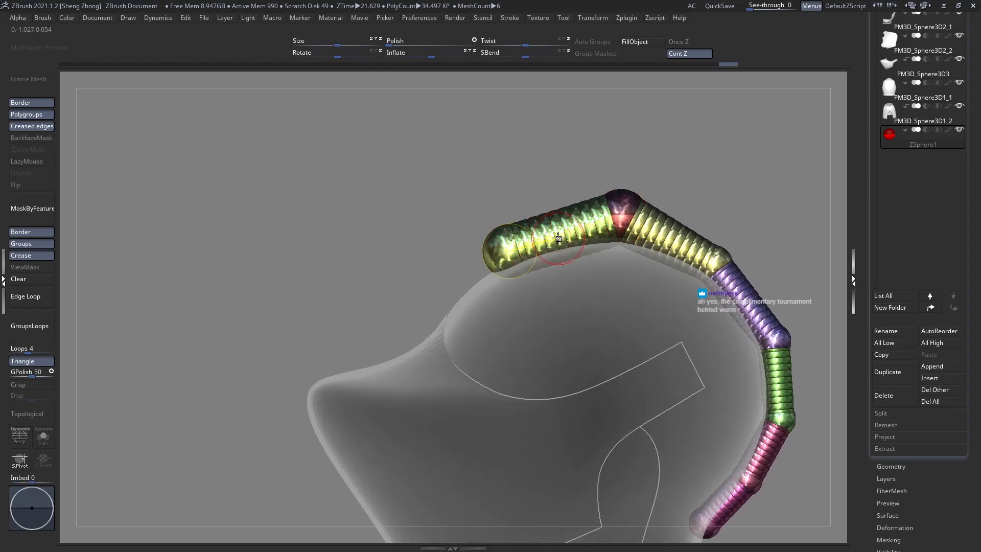
pyautogui.hotkey('ctrl', 'z')
pyautogui.moveTo(531, 253)
pyautogui.mouseDown()
pyautogui.moveTo(563, 229)
pyautogui.moveTo(532, 254)
pyautogui.mouseUp()
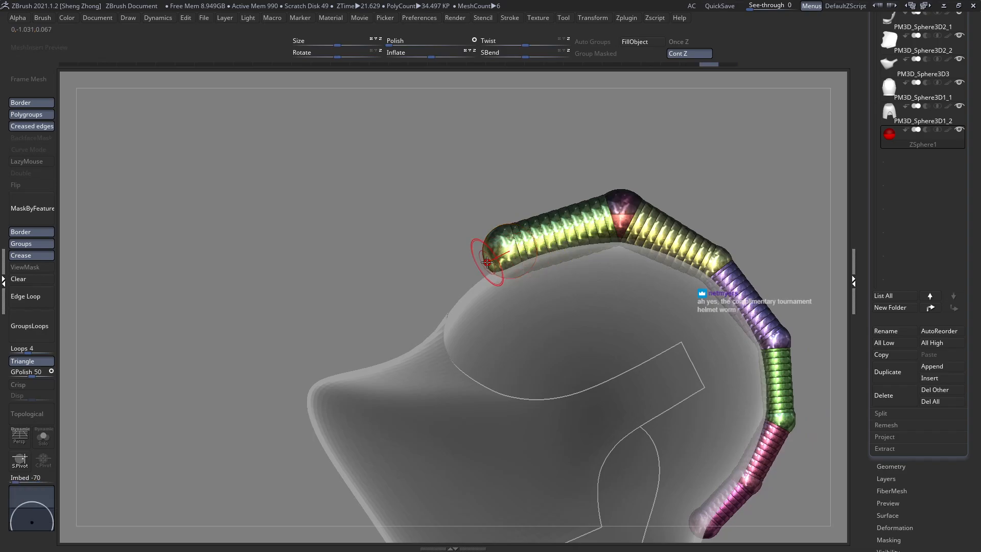
pyautogui.moveTo(487, 261); pyautogui.dragTo(497, 269, button='right')
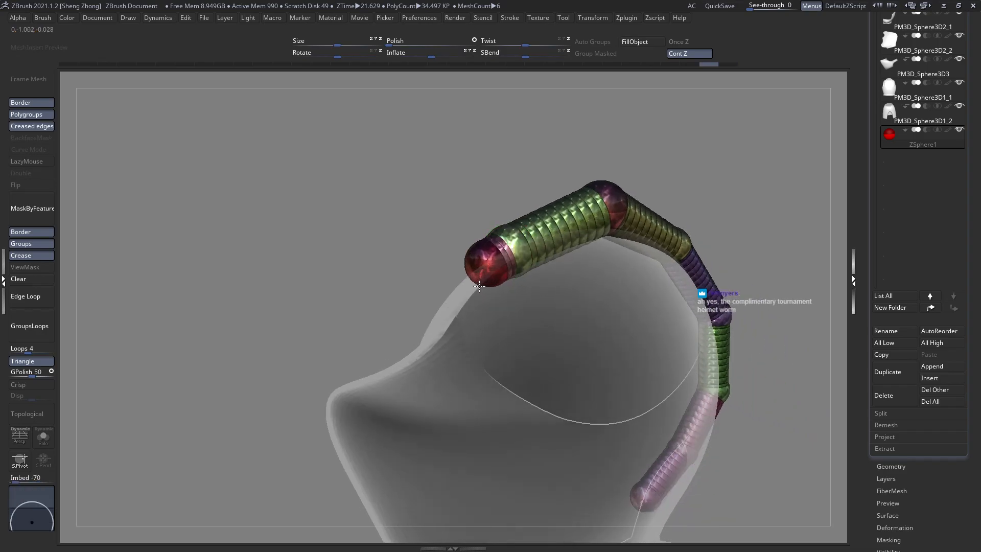
pyautogui.moveTo(476, 277); pyautogui.dragTo(461, 292)
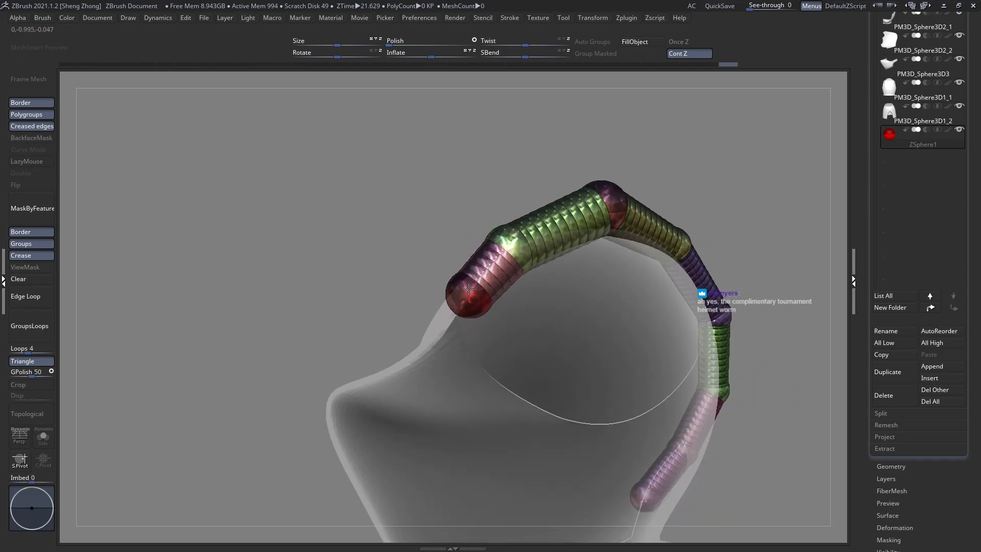
pyautogui.moveTo(469, 295); pyautogui.dragTo(457, 289, button='right')
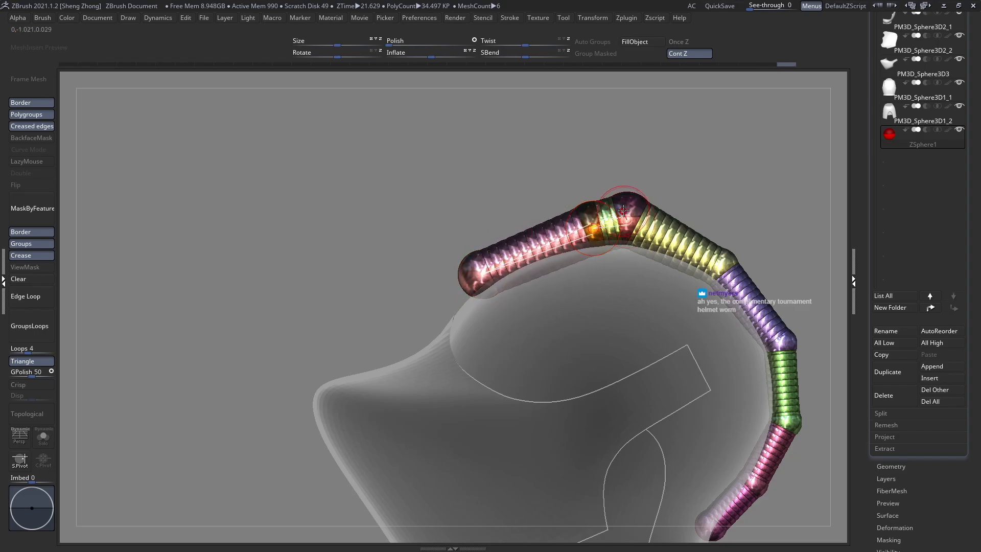
# Insert a joint in the long front link and reposition the crown ZSpheres so the chain arcs evenly over the helmet
pyautogui.moveTo(623, 210); pyautogui.dragTo(603, 215)
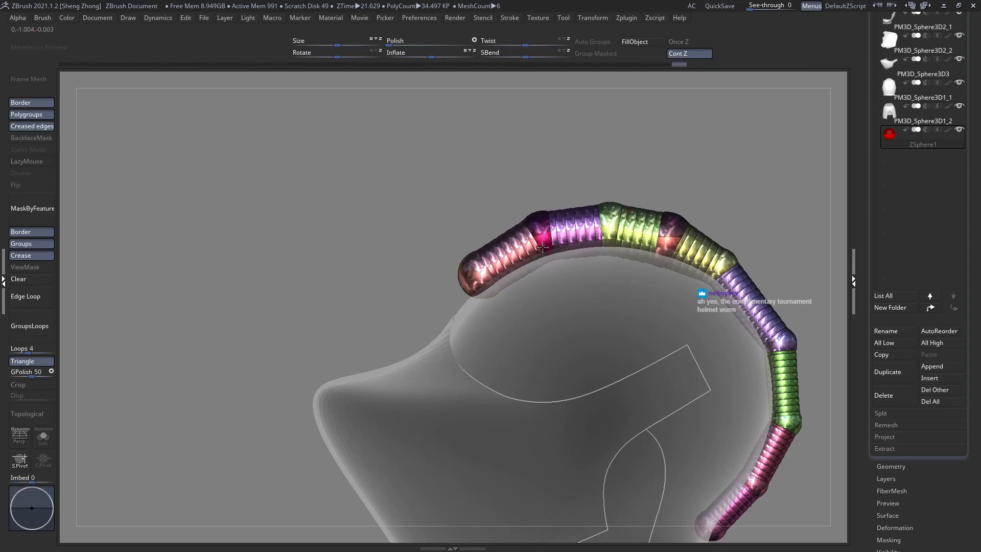
pyautogui.moveTo(616, 227); pyautogui.dragTo(682, 225)
pyautogui.moveTo(721, 258); pyautogui.dragTo(726, 257)
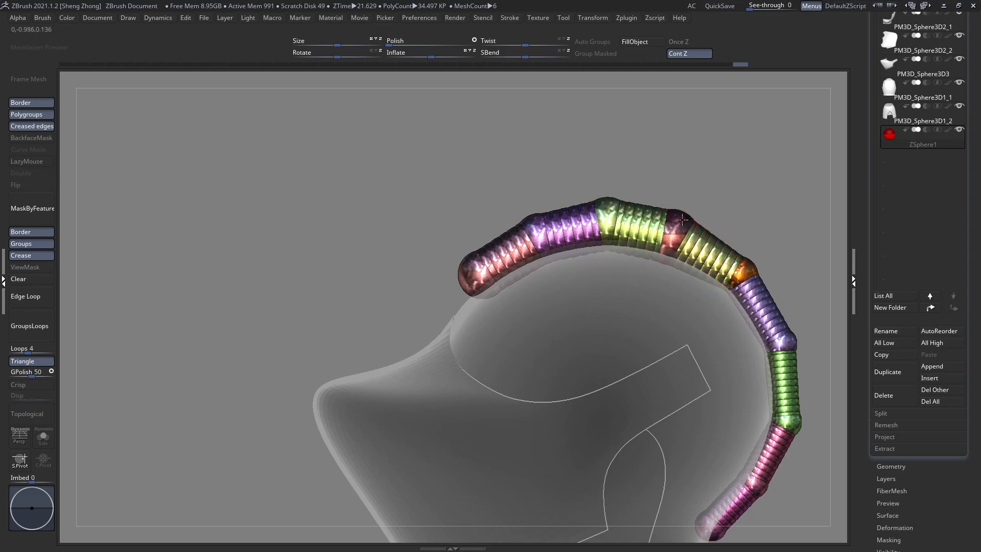
pyautogui.moveTo(682, 220); pyautogui.dragTo(686, 222)
pyautogui.moveTo(639, 179); pyautogui.dragTo(731, 231)
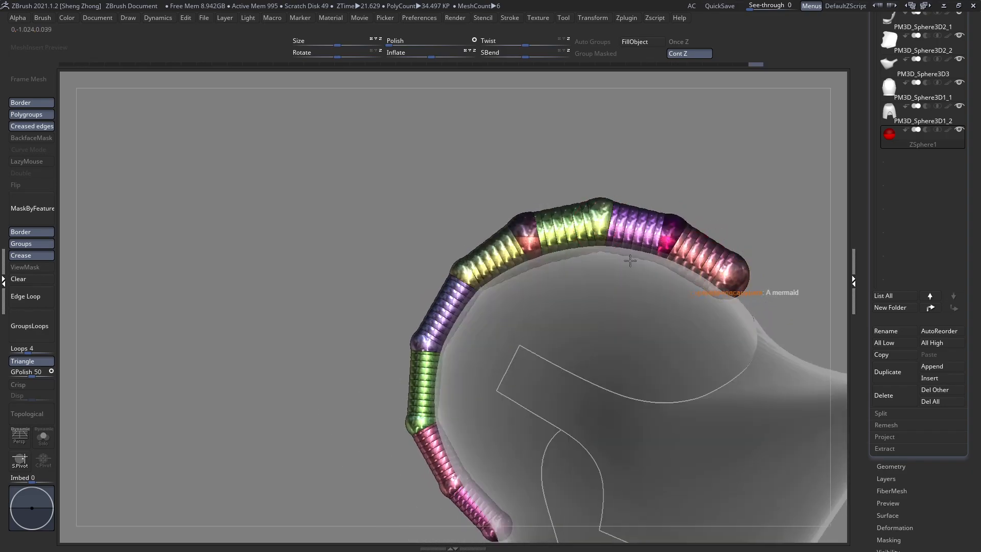
pyautogui.moveTo(630, 261); pyautogui.dragTo(531, 239)
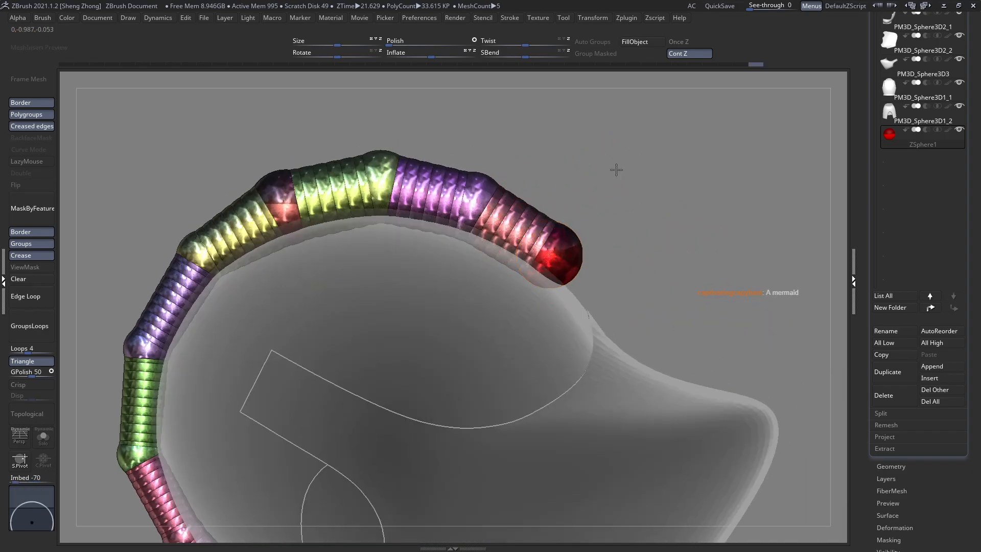
pyautogui.press('space')
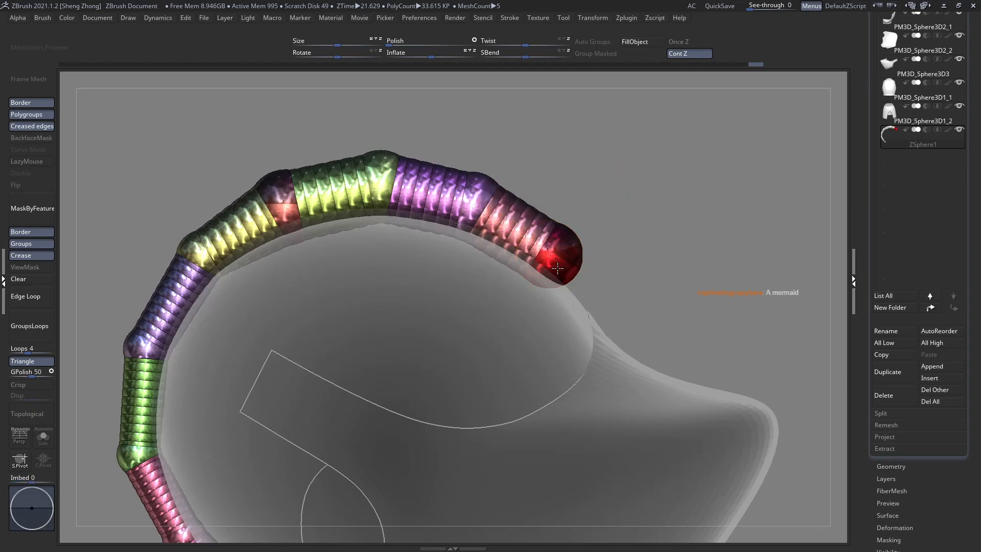
pyautogui.keyDown('alt'); pyautogui.moveTo(487, 239); pyautogui.dragTo(454, 272); pyautogui.keyUp('alt')
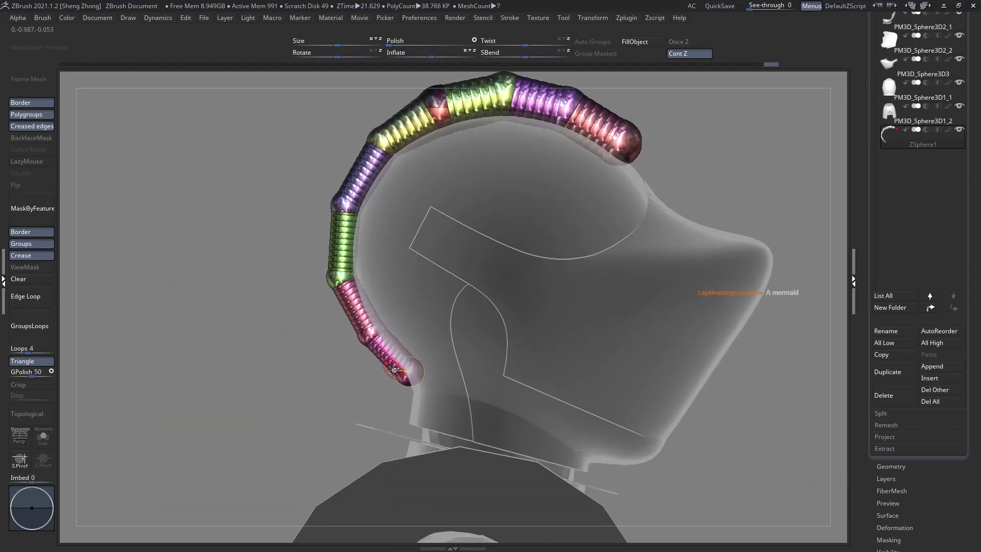
# Reposition the chain's rear joints so its links follow the back of the helmet down to the nape
pyautogui.moveTo(412, 348); pyautogui.dragTo(378, 322)
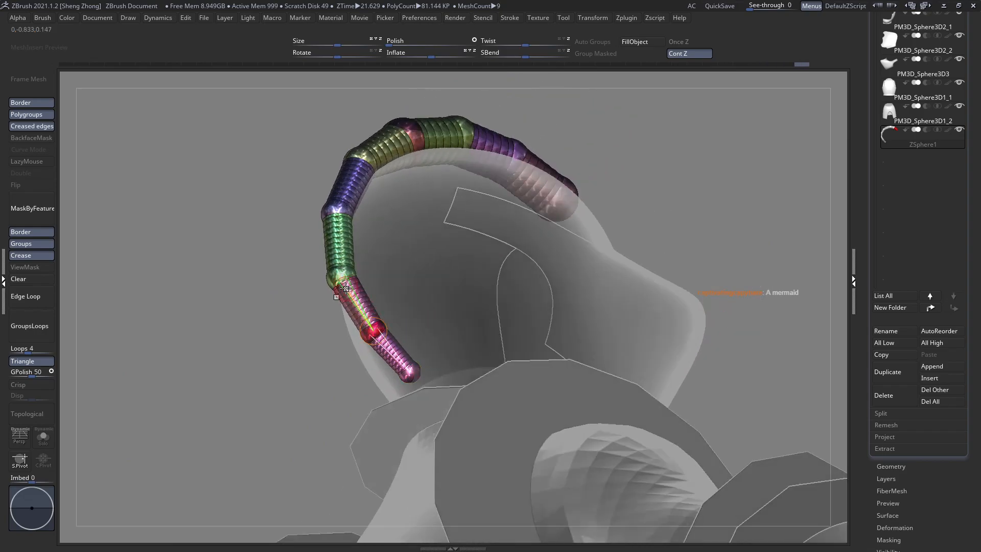
pyautogui.moveTo(342, 269); pyautogui.dragTo(388, 265)
pyautogui.keyDown('alt'); pyautogui.moveTo(363, 304); pyautogui.dragTo(419, 331); pyautogui.keyUp('alt')
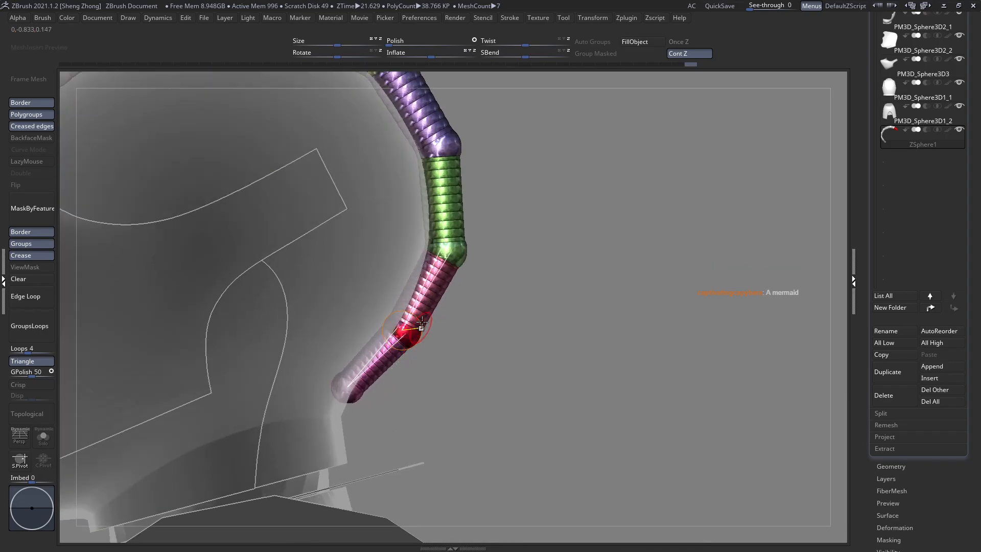
pyautogui.keyDown('alt'); pyautogui.moveTo(464, 294); pyautogui.dragTo(435, 307); pyautogui.keyUp('alt')
pyautogui.moveTo(436, 239); pyautogui.dragTo(438, 242)
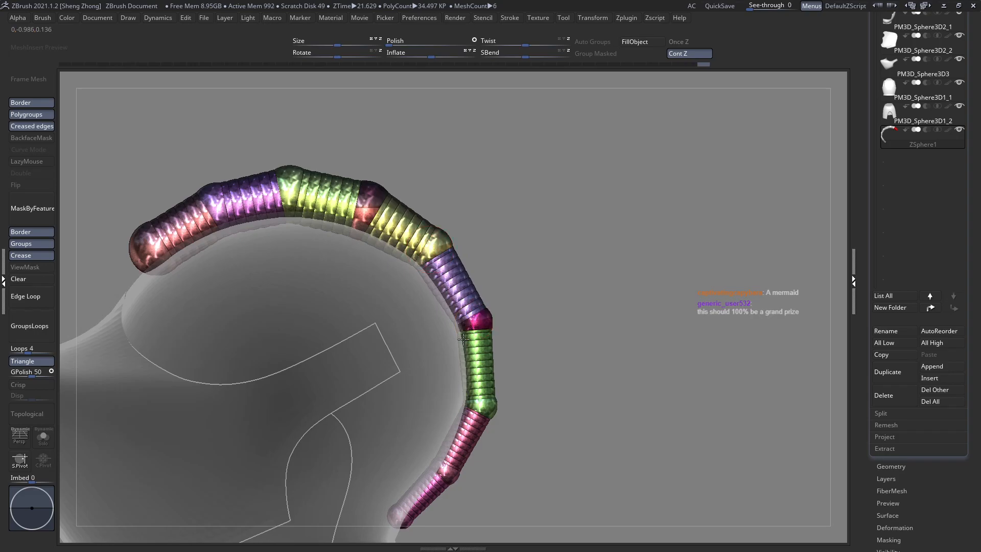
pyautogui.moveTo(460, 358); pyautogui.dragTo(450, 370)
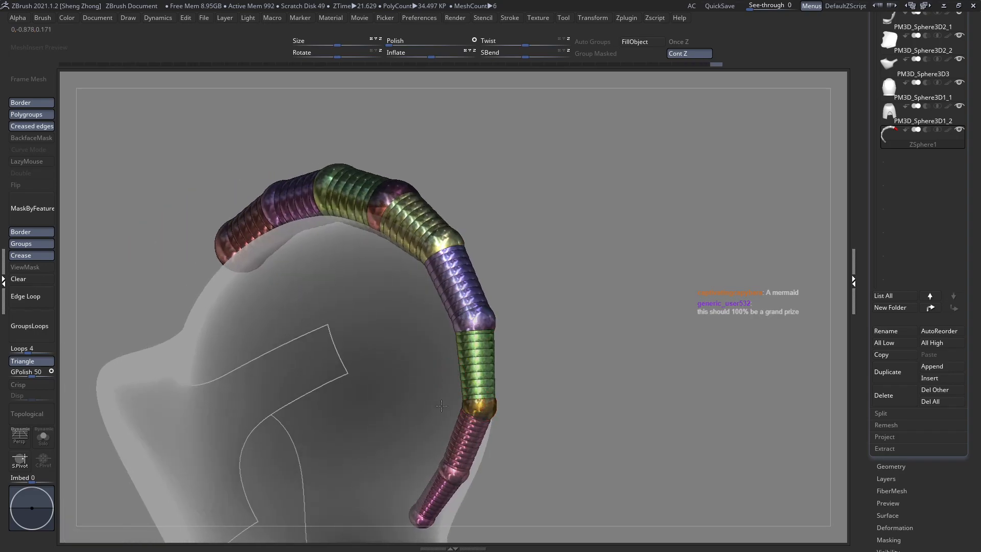
pyautogui.moveTo(475, 411)
pyautogui.mouseDown()
pyautogui.moveTo(483, 403)
pyautogui.moveTo(477, 413)
pyautogui.mouseUp()
pyautogui.moveTo(513, 377); pyautogui.dragTo(483, 322)
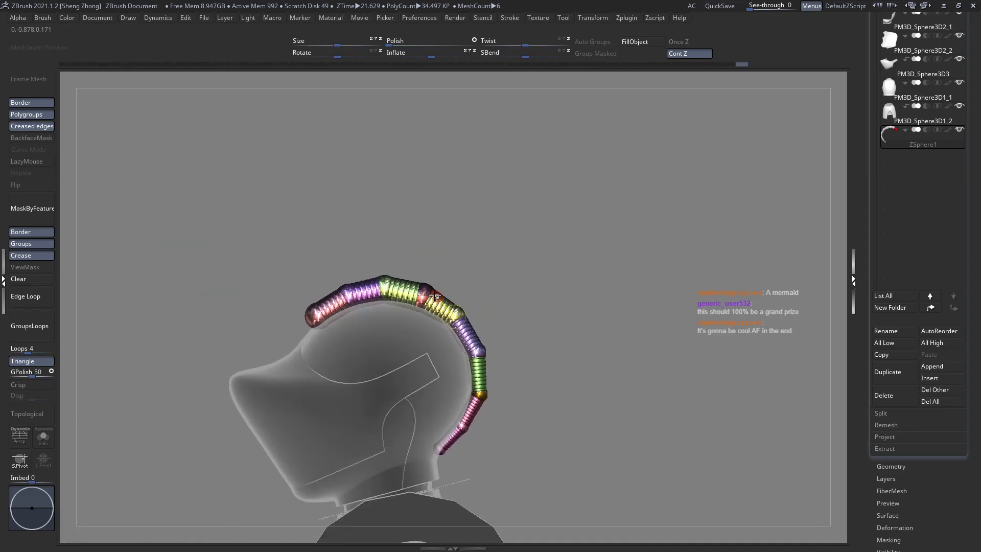
# Enlarge the ZSphere at the chain's front end into a round head and settle it on the brow
pyautogui.moveTo(366, 337); pyautogui.dragTo(335, 304)
pyautogui.keyDown('ctrl'); pyautogui.moveTo(366, 278); pyautogui.dragTo(401, 317, button='right'); pyautogui.keyUp('ctrl')
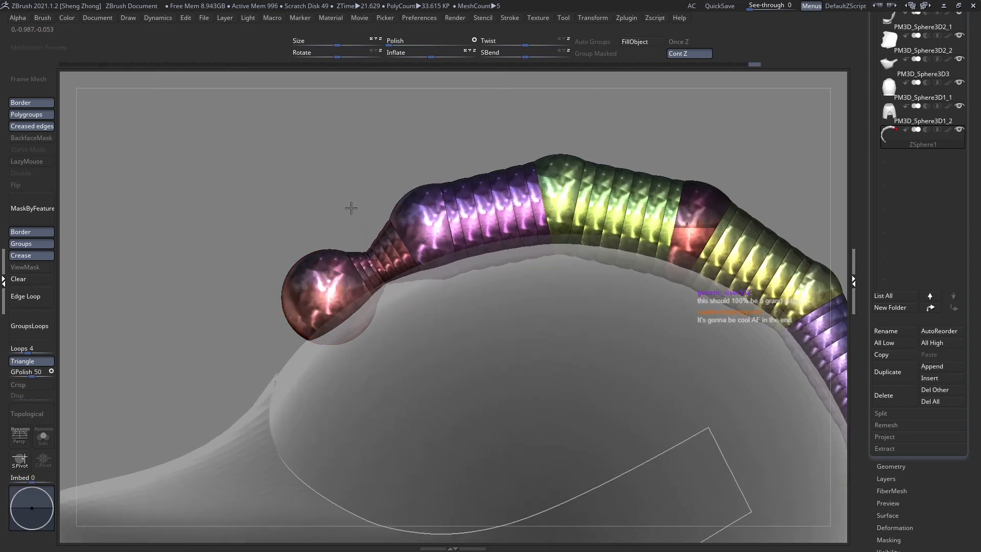
pyautogui.moveTo(311, 315); pyautogui.dragTo(307, 297)
pyautogui.keyDown('alt'); pyautogui.moveTo(441, 258); pyautogui.dragTo(424, 270, button='right'); pyautogui.keyUp('alt')
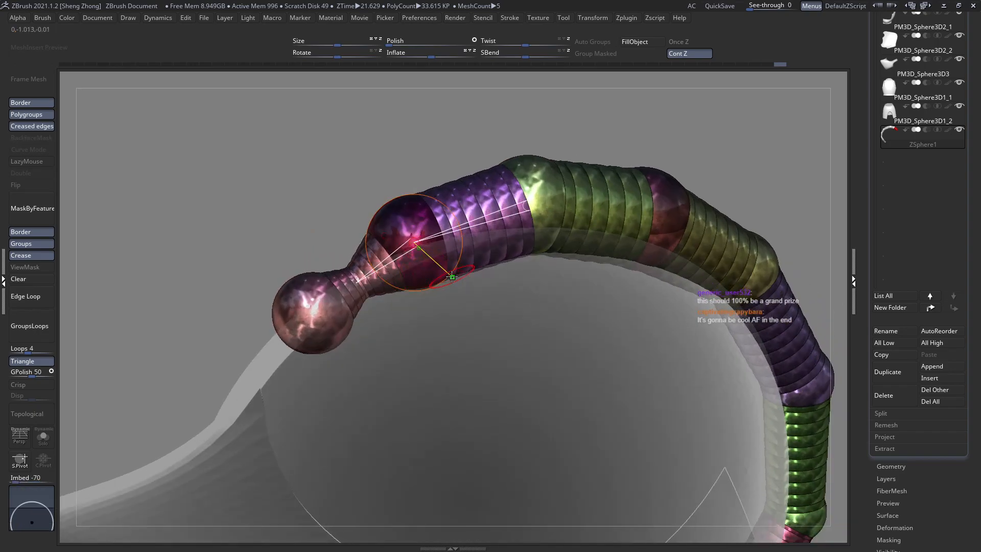
# Grow a mirrored pair of two-link arms from the joint behind the head ball, reaching forward over the helmet's brow
pyautogui.moveTo(448, 294); pyautogui.dragTo(419, 281, button='right')
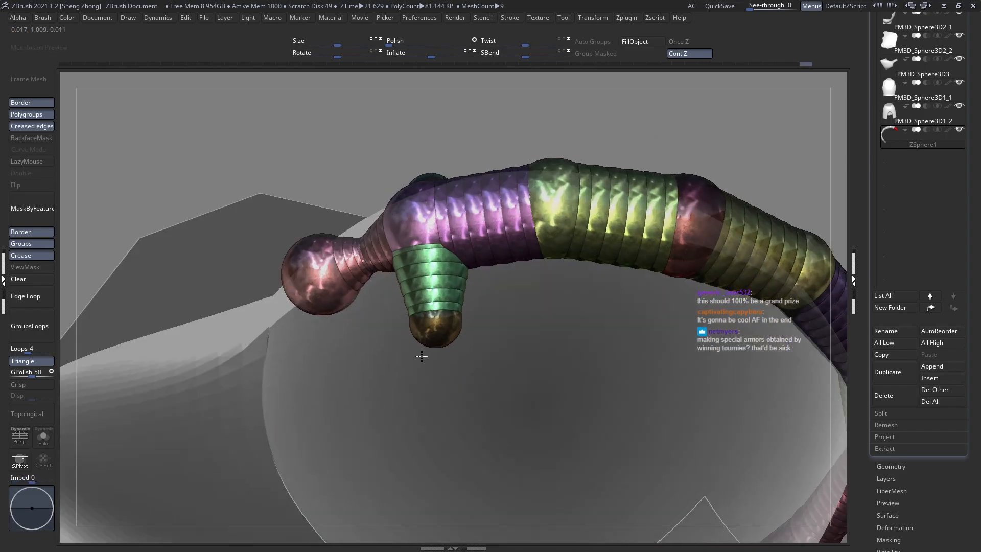
pyautogui.moveTo(422, 356)
pyautogui.mouseDown(button='right')
pyautogui.moveTo(380, 293)
pyautogui.moveTo(443, 295)
pyautogui.mouseUp(button='right')
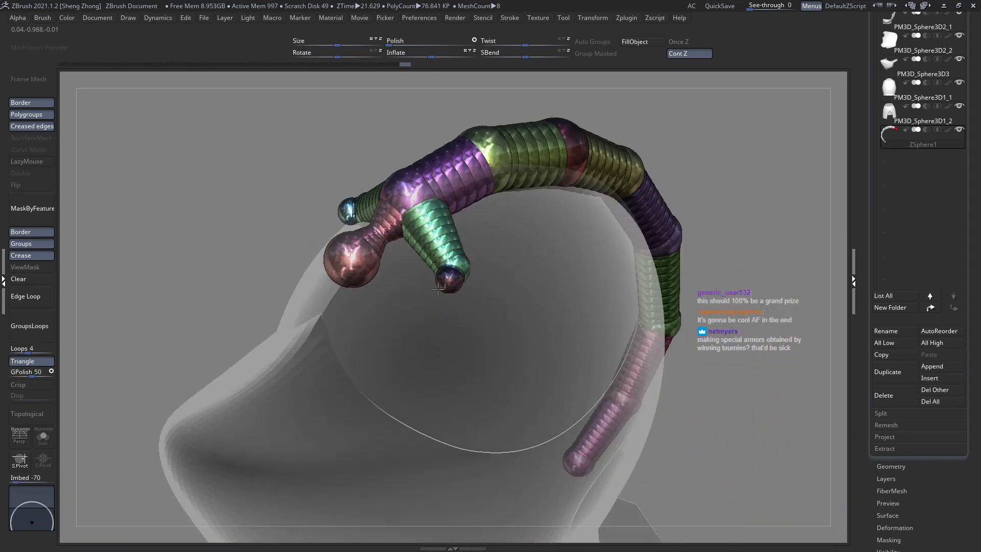
pyautogui.moveTo(438, 289); pyautogui.dragTo(434, 319)
pyautogui.keyDown('shift'); pyautogui.moveTo(436, 339); pyautogui.dragTo(416, 313, button='right'); pyautogui.keyUp('shift')
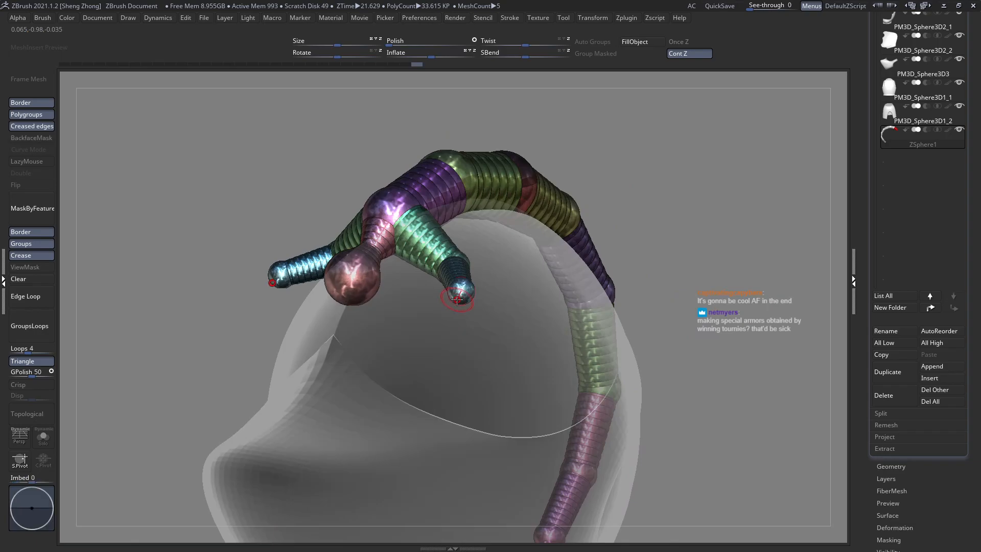
pyautogui.moveTo(456, 300); pyautogui.dragTo(387, 363)
pyautogui.moveTo(404, 362); pyautogui.dragTo(370, 362, button='right')
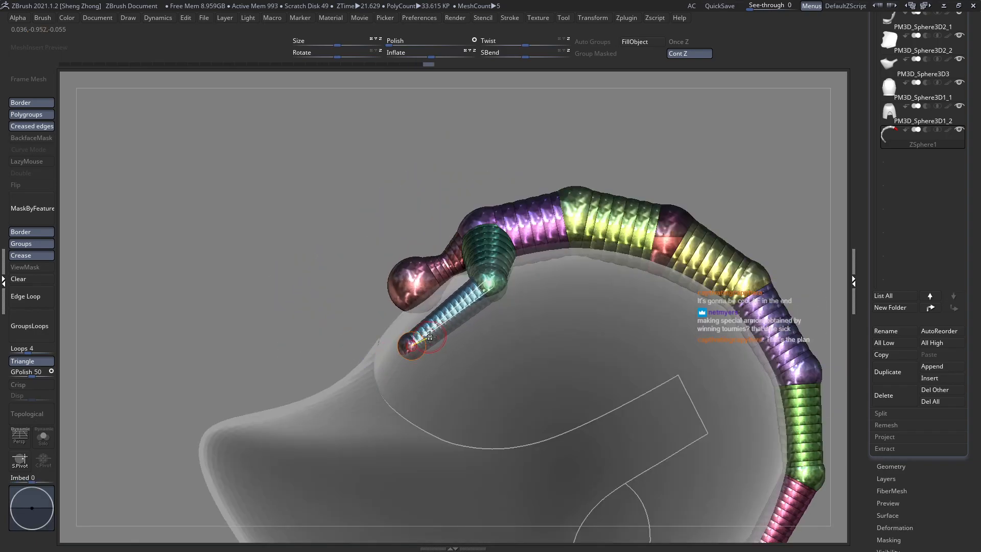
# Adjust the elbow joints and end balls of the mirrored arms so they lie close to the helmet's surface
pyautogui.moveTo(430, 337)
pyautogui.mouseDown(button='right')
pyautogui.moveTo(461, 327)
pyautogui.moveTo(475, 302)
pyautogui.mouseUp(button='right')
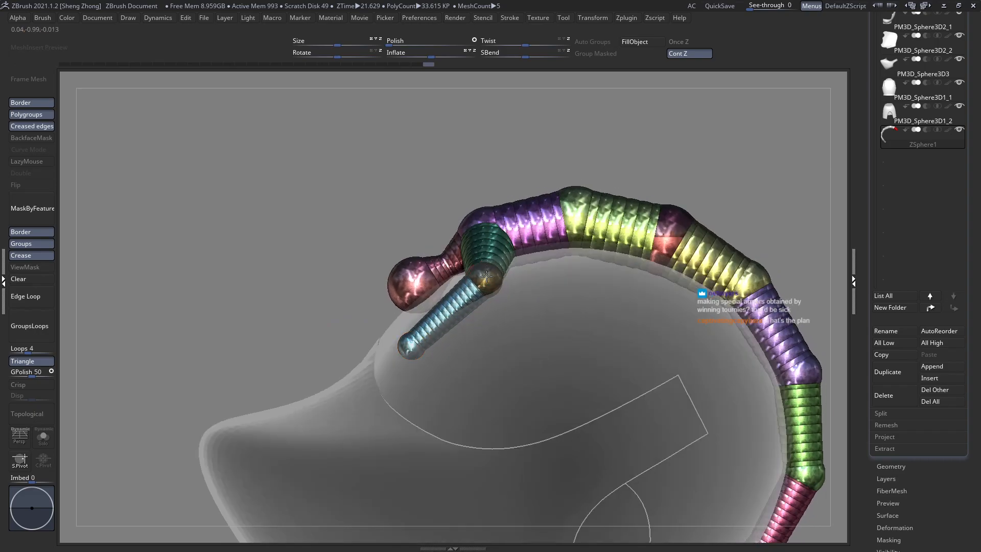
pyautogui.keyDown('ctrl'); pyautogui.moveTo(411, 342); pyautogui.dragTo(478, 333, button='right'); pyautogui.keyUp('ctrl')
pyautogui.moveTo(499, 375); pyautogui.dragTo(397, 347, button='right')
pyautogui.moveTo(475, 269); pyautogui.dragTo(465, 274)
pyautogui.moveTo(466, 279); pyautogui.dragTo(451, 364, button='right')
pyautogui.moveTo(457, 365); pyautogui.dragTo(448, 364)
pyautogui.moveTo(541, 409); pyautogui.dragTo(551, 342, button='right')
pyautogui.moveTo(536, 426); pyautogui.dragTo(559, 368, button='right')
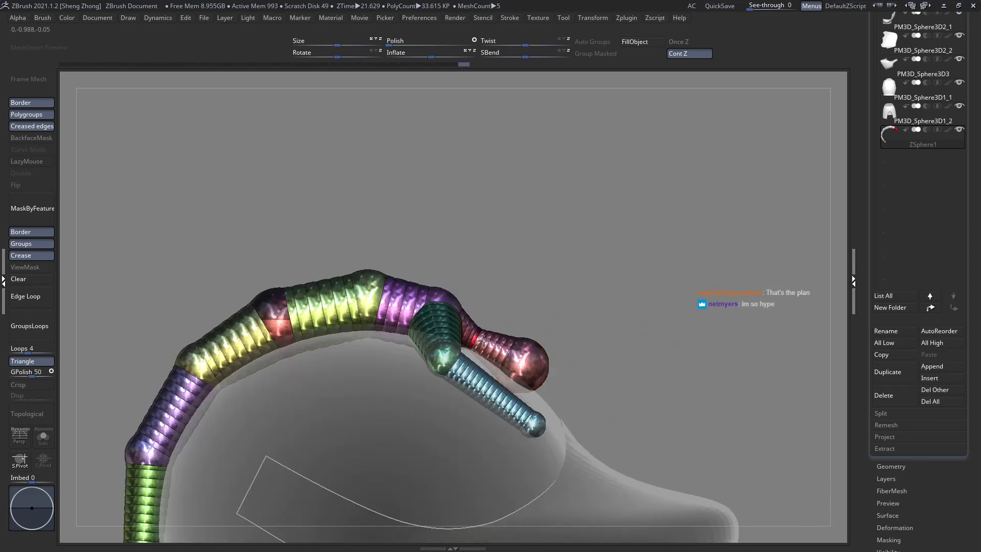
# Fine-tune the position of the head ball at the front of the chain above the brow
pyautogui.keyDown('ctrl'); pyautogui.moveTo(527, 357); pyautogui.dragTo(436, 335, button='right'); pyautogui.keyUp('ctrl')
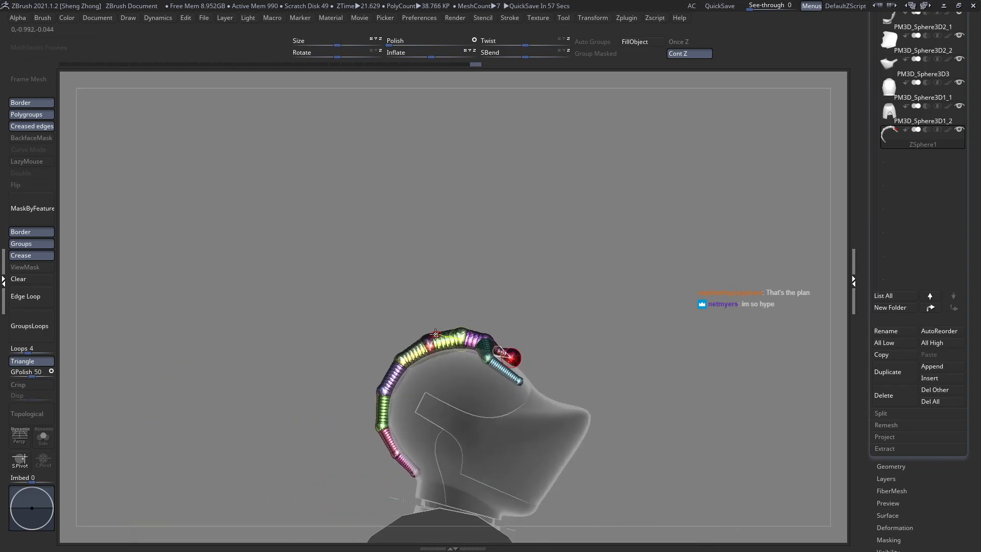
pyautogui.moveTo(435, 335); pyautogui.dragTo(423, 285, button='right')
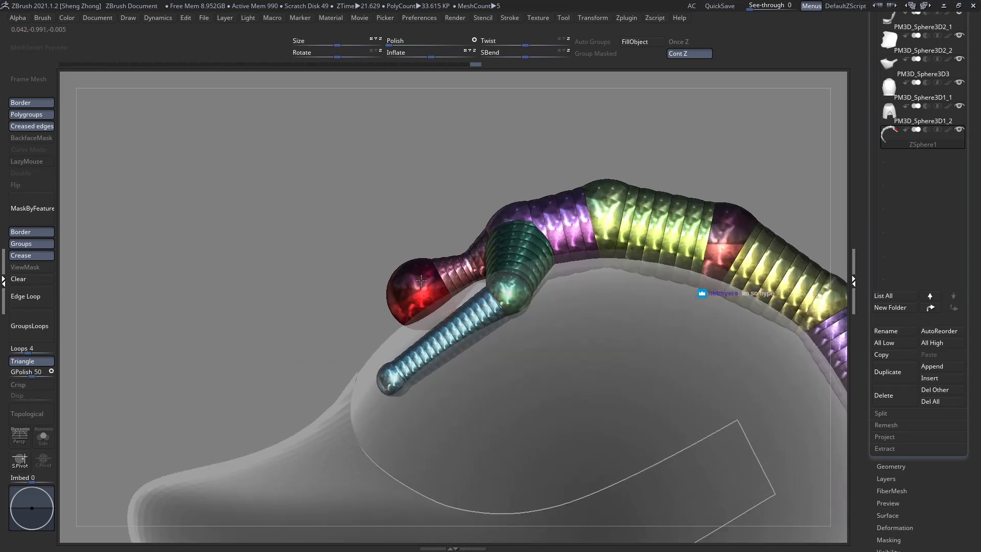
pyautogui.moveTo(421, 280)
pyautogui.mouseDown()
pyautogui.moveTo(428, 270)
pyautogui.moveTo(415, 278)
pyautogui.mouseUp()
pyautogui.keyDown('ctrl'); pyautogui.moveTo(415, 278); pyautogui.dragTo(463, 299, button='right'); pyautogui.keyUp('ctrl')
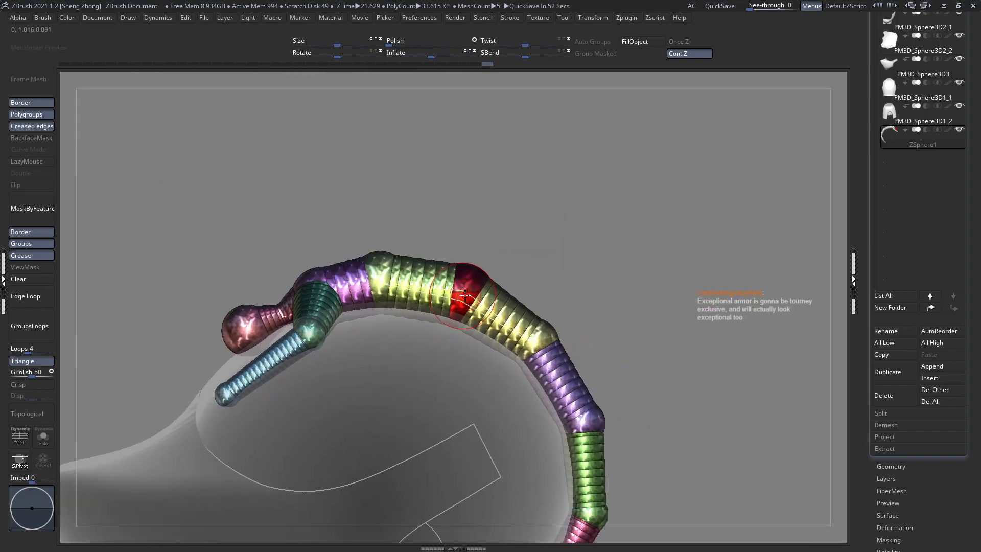
# Nudge the upper rear joint of the crest, and move the whole ZSphere chain up and back off the helmet
pyautogui.moveTo(541, 340)
pyautogui.mouseDown()
pyautogui.moveTo(547, 361)
pyautogui.moveTo(549, 334)
pyautogui.mouseUp()
pyautogui.keyDown('ctrl'); pyautogui.moveTo(500, 316); pyautogui.dragTo(499, 266, button='right'); pyautogui.keyUp('ctrl')
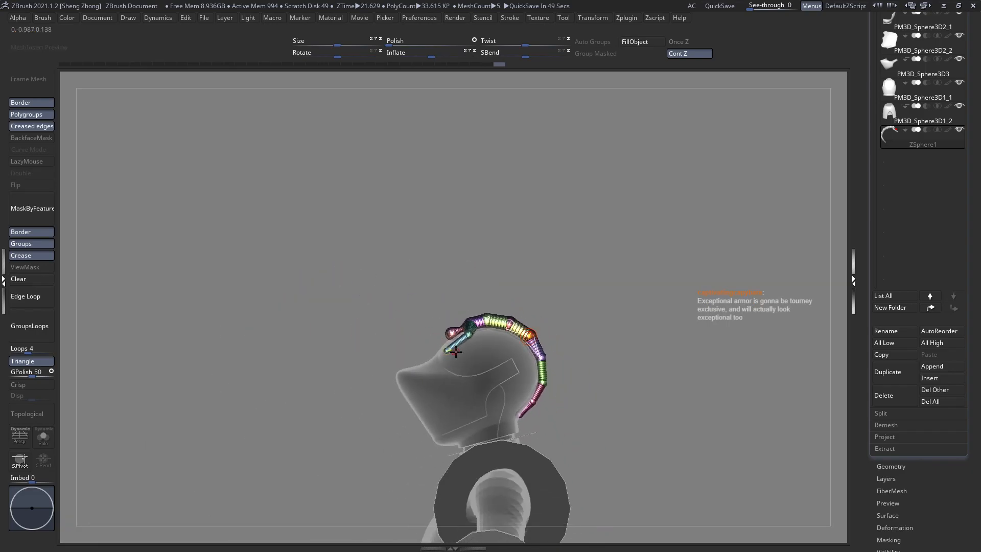
pyautogui.moveTo(409, 317); pyautogui.dragTo(445, 369, button='right')
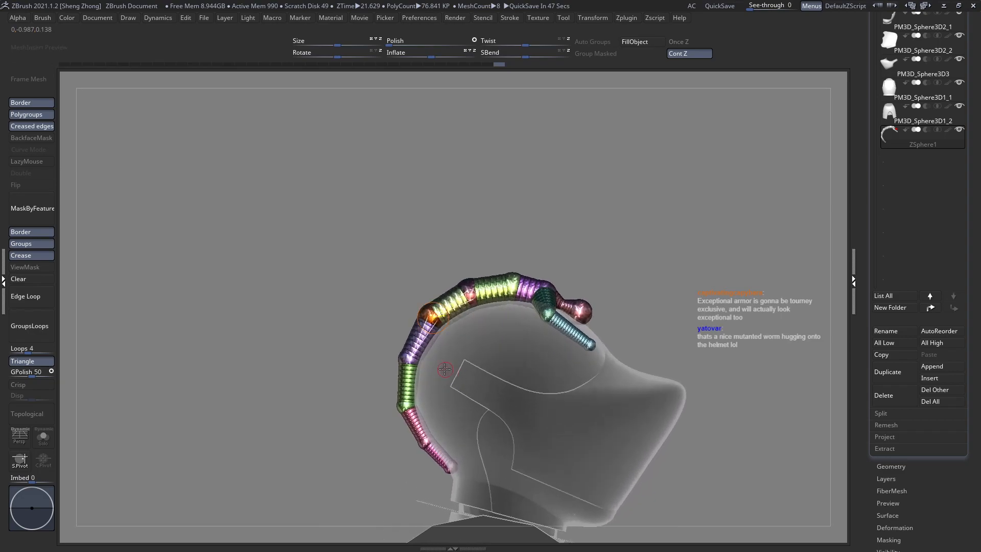
pyautogui.keyDown('ctrl'); pyautogui.moveTo(482, 340); pyautogui.dragTo(486, 321, button='right'); pyautogui.keyUp('ctrl')
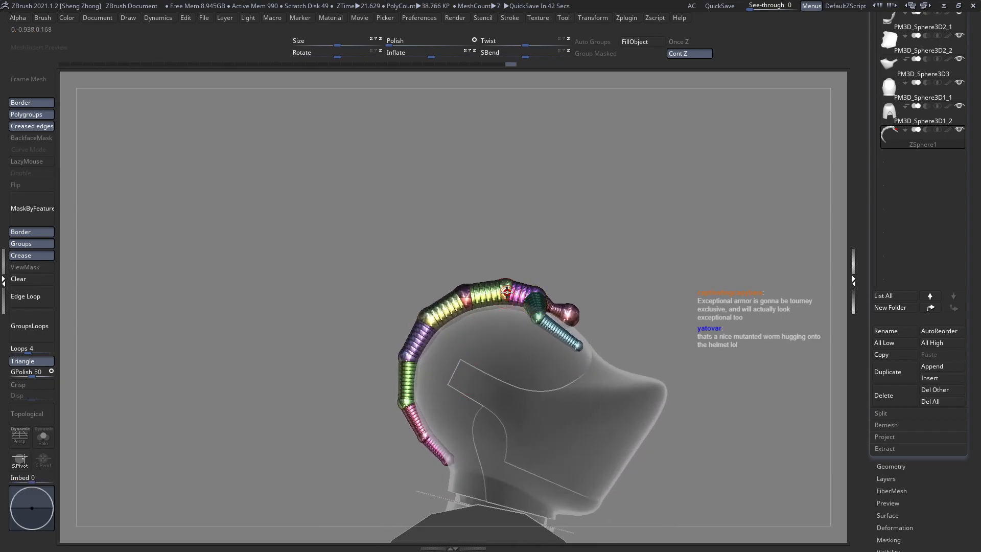
pyautogui.moveTo(507, 292); pyautogui.dragTo(488, 274)
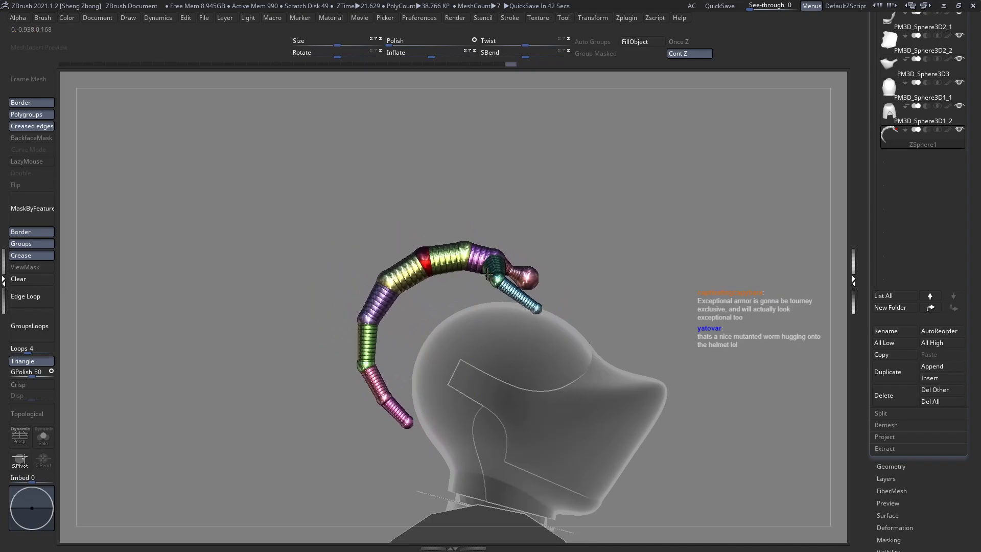
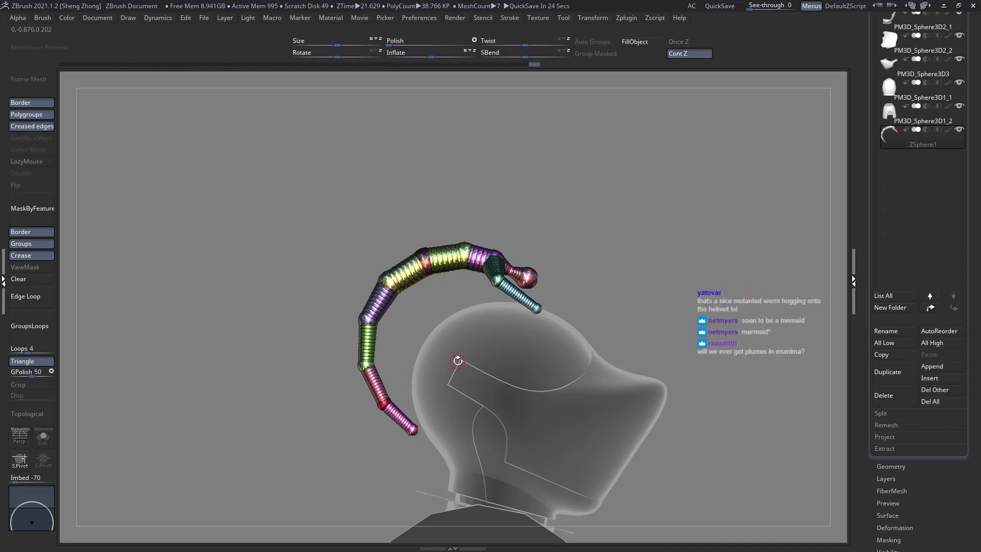
# Make the helmet shell the active subtool and display its polygon wireframe, examining the back beneath the crest
pyautogui.keyDown('alt'); pyautogui.click(471, 329); pyautogui.keyUp('alt')
pyautogui.moveTo(464, 339); pyautogui.dragTo(360, 368, button='right')
pyautogui.keyDown('alt'); pyautogui.moveTo(415, 316); pyautogui.dragTo(463, 320, button='right'); pyautogui.keyUp('alt')
pyautogui.keyDown('alt'); pyautogui.moveTo(464, 320); pyautogui.dragTo(404, 320, button='right'); pyautogui.keyUp('alt')
pyautogui.hotkey('shift', 'f')
pyautogui.moveTo(479, 335)
pyautogui.mouseDown(button='right')
pyautogui.moveTo(440, 355)
pyautogui.moveTo(467, 363)
pyautogui.mouseUp(button='right')
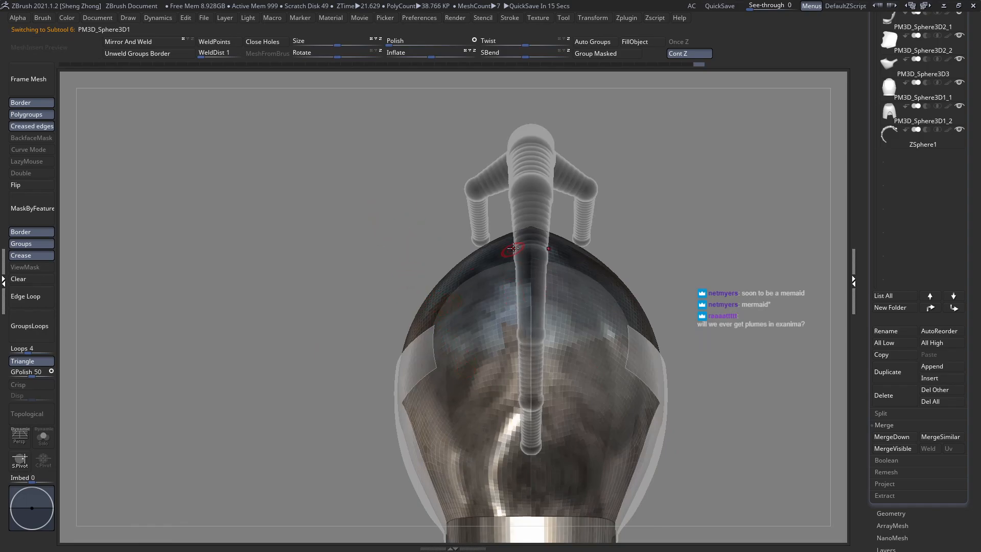
pyautogui.moveTo(505, 271)
pyautogui.mouseDown(button='right')
pyautogui.moveTo(456, 283)
pyautogui.moveTo(548, 312)
pyautogui.mouseUp(button='right')
pyautogui.hotkey('shift', 'f')
pyautogui.keyDown('alt'); pyautogui.moveTo(466, 360); pyautogui.dragTo(476, 294, button='right'); pyautogui.keyUp('alt')
pyautogui.keyDown('ctrl'); pyautogui.keyDown('shift'); pyautogui.click(470, 292); pyautogui.keyUp('shift'); pyautogui.keyUp('ctrl')
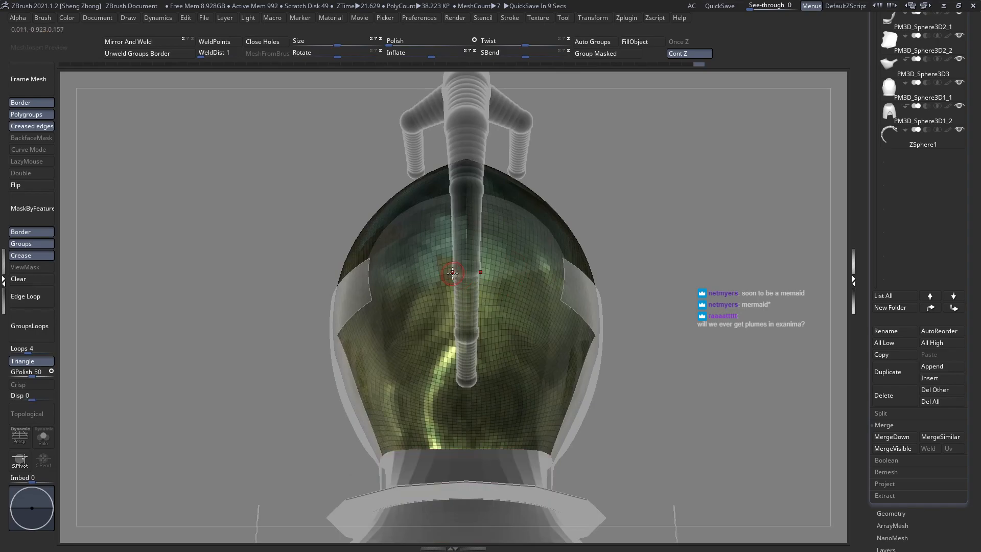
pyautogui.moveTo(380, 303); pyautogui.dragTo(284, 215, button='right')
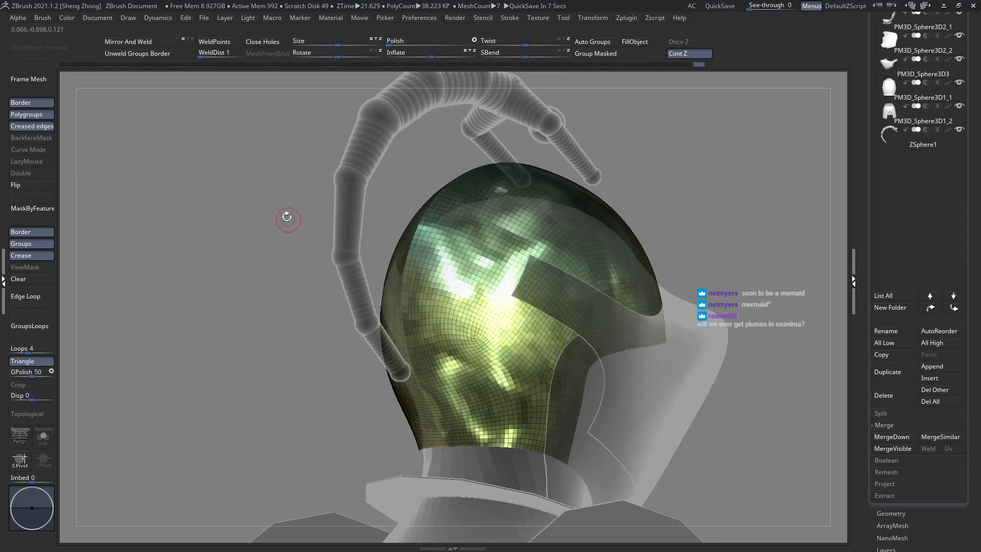
# Choose the Move Topological brush and face the helmet shell squarely from behind
pyautogui.press('space')
pyautogui.press('b')
pyautogui.press('s')
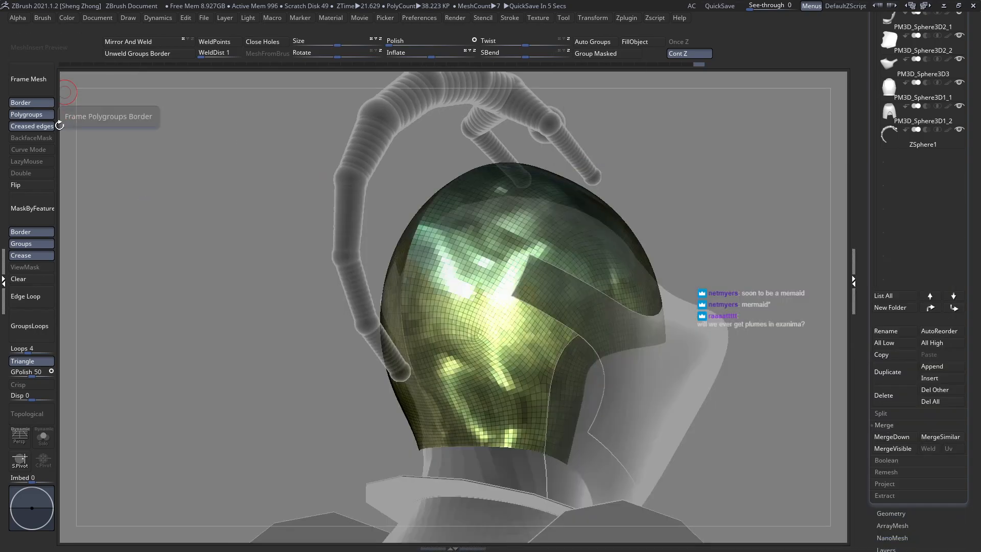
pyautogui.press('space')
pyautogui.click(243, 240)
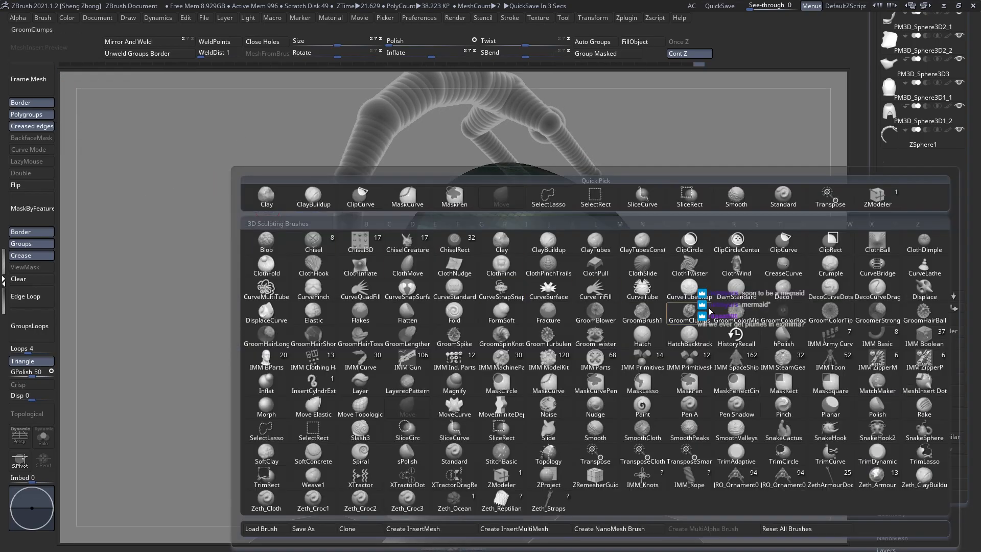
pyautogui.press('m')
pyautogui.press('t')
pyautogui.keyDown('shift'); pyautogui.moveTo(381, 307); pyautogui.dragTo(542, 299, button='right'); pyautogui.keyUp('shift')
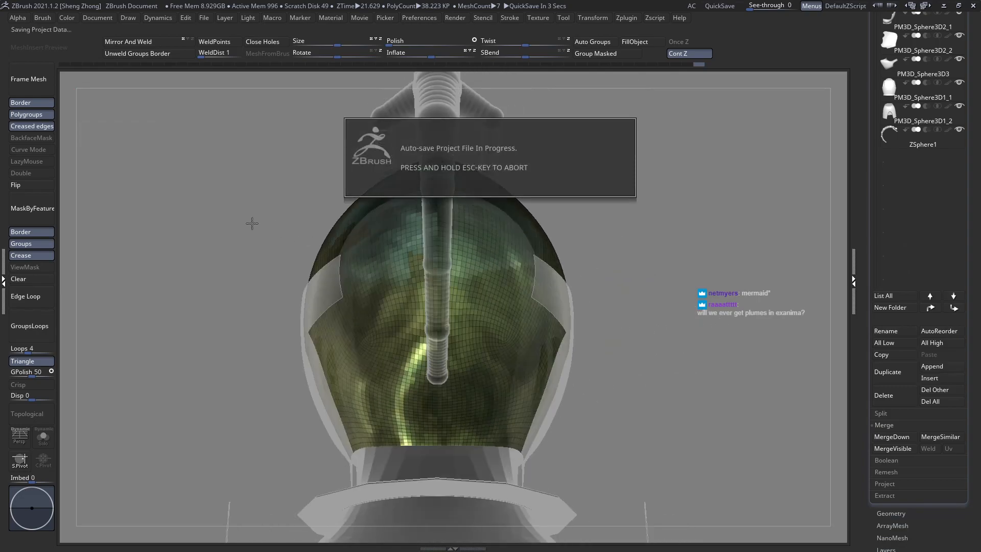
# Hide the narrow polygon strip down the helmet's midline, and invert the visibility to isolate it
pyautogui.rightClick(429, 233)
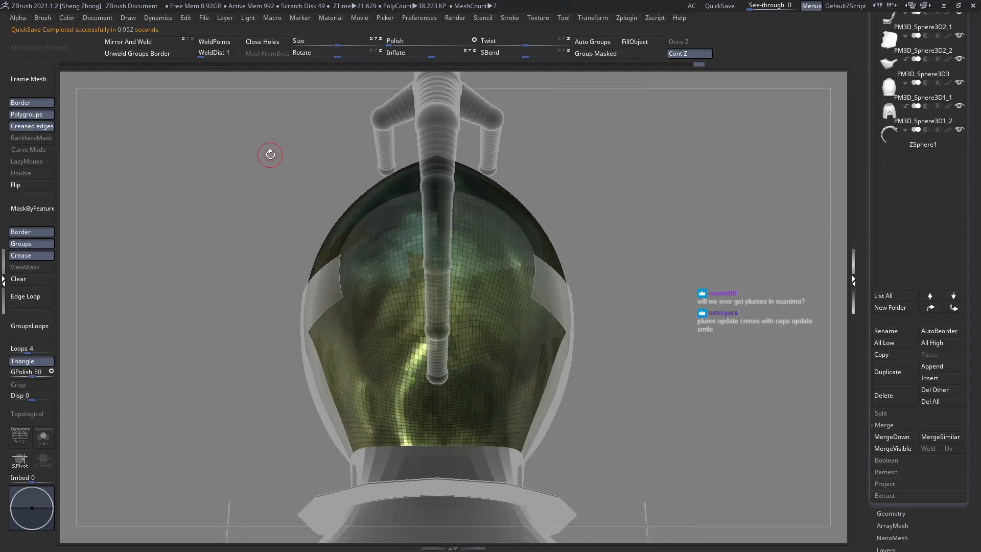
pyautogui.rightClick(269, 154)
pyautogui.click(249, 183)
pyautogui.press('s')
pyautogui.press('t')
pyautogui.keyDown('ctrl'); pyautogui.moveTo(439, 225); pyautogui.dragTo(445, 259, button='right'); pyautogui.keyUp('ctrl')
pyautogui.keyDown('ctrl'); pyautogui.keyDown('shift'); pyautogui.click(455, 293); pyautogui.keyUp('shift'); pyautogui.keyUp('ctrl')
pyautogui.keyDown('ctrl'); pyautogui.moveTo(455, 293); pyautogui.dragTo(276, 230, button='right'); pyautogui.keyUp('ctrl')
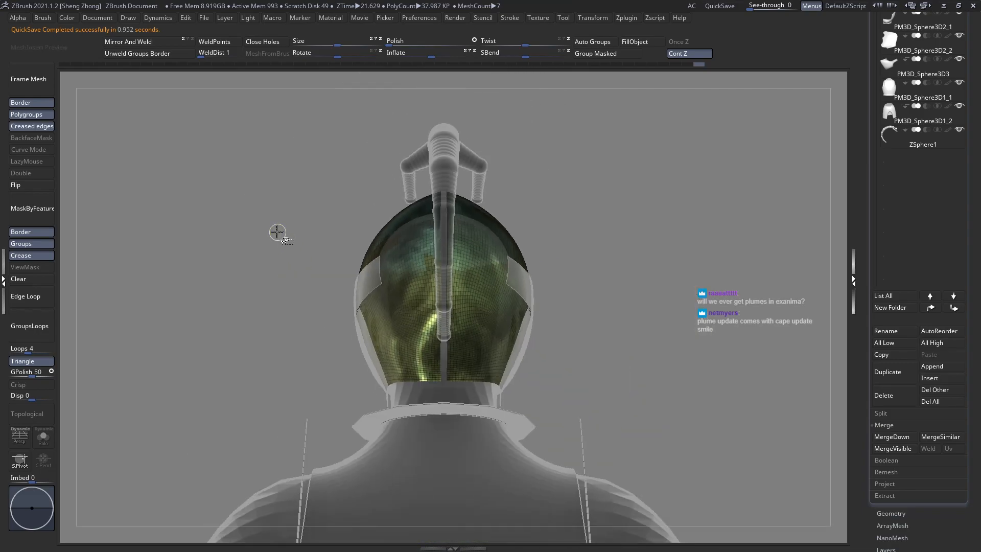
pyautogui.keyDown('ctrl'); pyautogui.keyDown('shift'); pyautogui.moveTo(275, 261); pyautogui.dragTo(269, 247); pyautogui.keyUp('shift'); pyautogui.keyUp('ctrl')
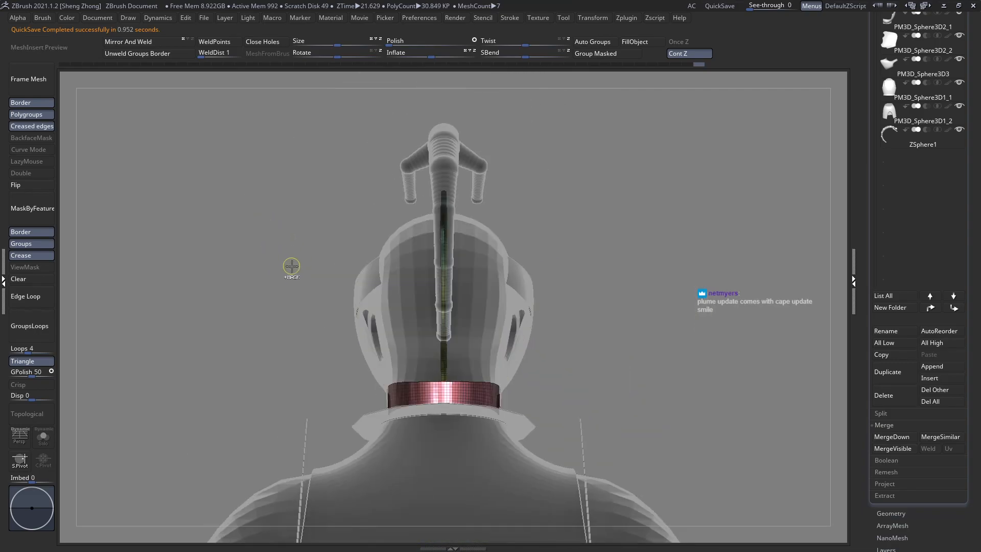
# Hide the remaining neck band, and restore the full shell with everything except the midline strip masked
pyautogui.keyDown('ctrl'); pyautogui.moveTo(412, 397); pyautogui.dragTo(432, 376, button='right'); pyautogui.keyUp('ctrl')
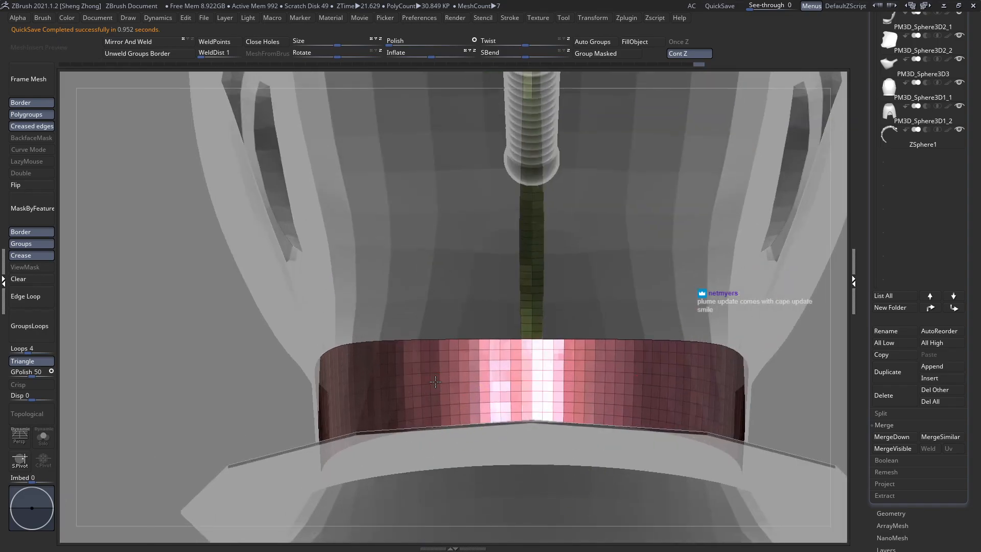
pyautogui.keyDown('ctrl'); pyautogui.keyDown('shift'); pyautogui.click(439, 383); pyautogui.keyUp('shift'); pyautogui.keyUp('ctrl')
pyautogui.moveTo(256, 311); pyautogui.dragTo(526, 337, button='right')
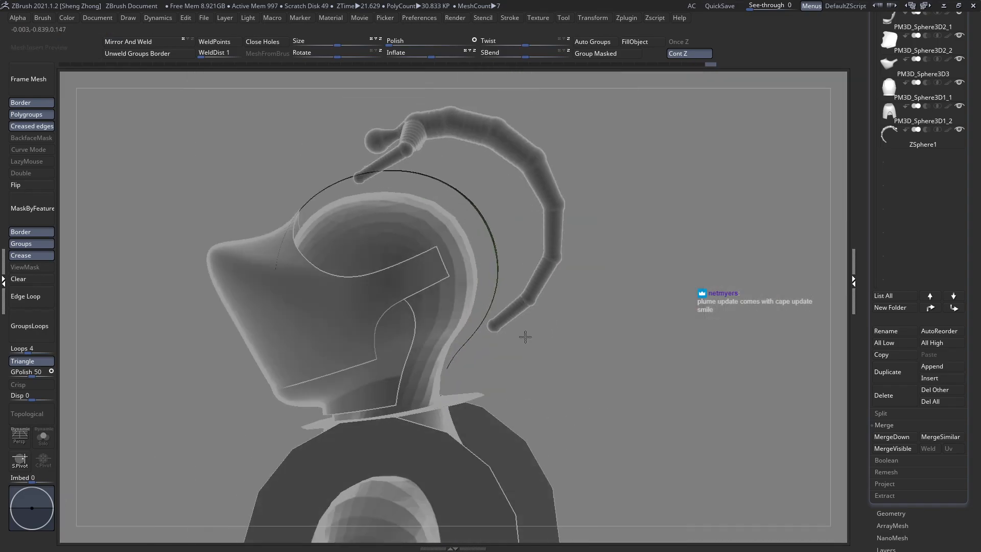
pyautogui.keyDown('ctrl'); pyautogui.keyDown('shift'); pyautogui.click(611, 331); pyautogui.keyUp('shift'); pyautogui.keyUp('ctrl')
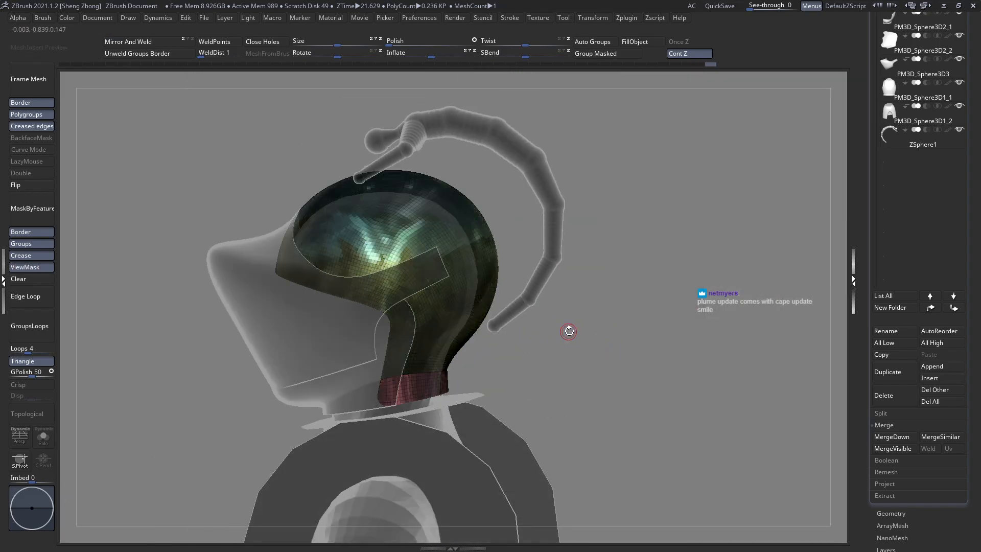
# Pull the unmasked midline strip outward over the crown and back of the helmet to start a raised comb
pyautogui.moveTo(522, 376)
pyautogui.mouseDown(button='right')
pyautogui.moveTo(475, 240)
pyautogui.moveTo(402, 240)
pyautogui.mouseUp(button='right')
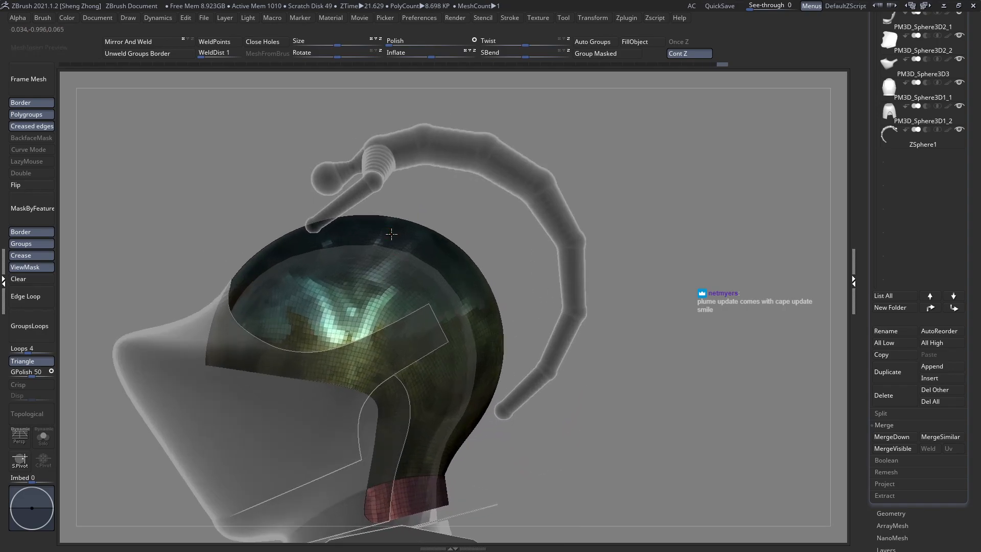
pyautogui.press('space')
pyautogui.moveTo(403, 239)
pyautogui.mouseDown()
pyautogui.moveTo(411, 240)
pyautogui.moveTo(398, 222)
pyautogui.mouseUp()
pyautogui.moveTo(437, 260)
pyautogui.mouseDown()
pyautogui.moveTo(446, 253)
pyautogui.moveTo(464, 278)
pyautogui.mouseUp()
pyautogui.moveTo(474, 334); pyautogui.dragTo(479, 339)
pyautogui.press('space')
pyautogui.moveTo(489, 398); pyautogui.dragTo(492, 374, button='right')
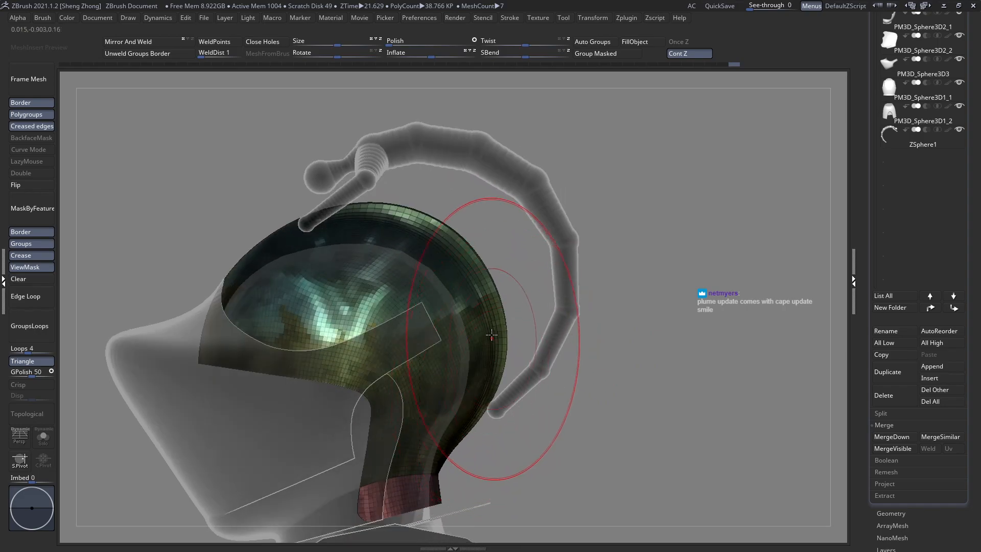
pyautogui.moveTo(491, 335); pyautogui.dragTo(471, 314)
pyautogui.press('space')
pyautogui.moveTo(451, 252); pyautogui.dragTo(448, 242)
# Raise the comb further along the crown, upper back and lower back in side view
pyautogui.keyDown('ctrl'); pyautogui.moveTo(434, 267); pyautogui.dragTo(176, 168, button='right'); pyautogui.keyUp('ctrl')
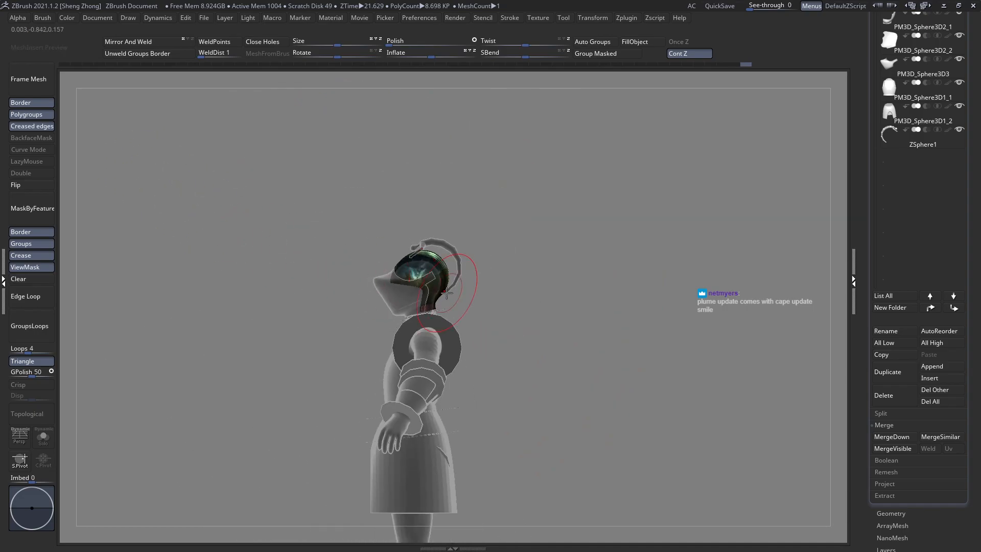
pyautogui.moveTo(447, 293)
pyautogui.keyDown('ctrl'); pyautogui.mouseDown(button='right')
pyautogui.moveTo(426, 358)
pyautogui.moveTo(380, 376)
pyautogui.mouseUp(button='right'); pyautogui.keyUp('ctrl')
pyautogui.press('space')
pyautogui.moveTo(421, 263); pyautogui.dragTo(446, 226)
pyautogui.moveTo(517, 284); pyautogui.dragTo(523, 279)
pyautogui.moveTo(554, 343); pyautogui.dragTo(545, 370)
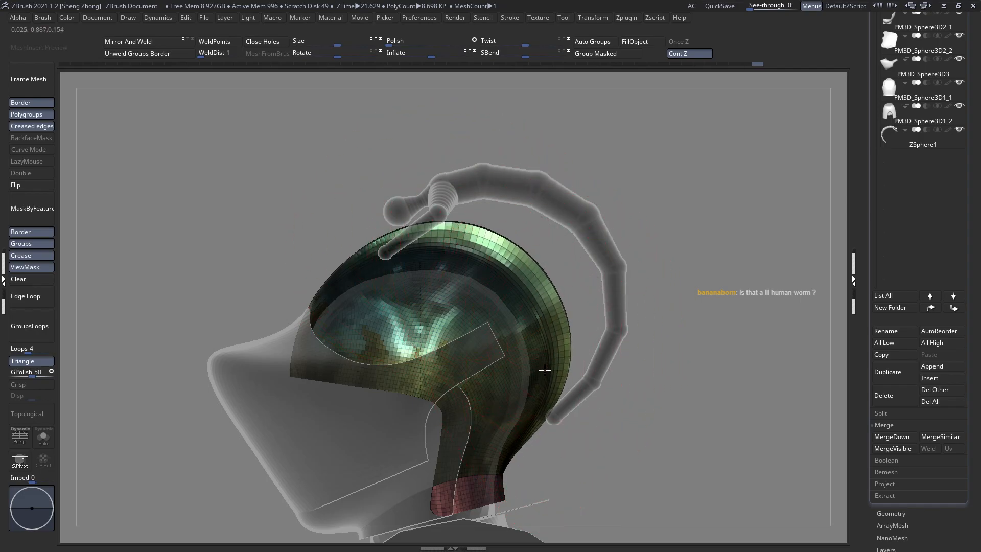
# Even out the comb's profile with broad pulls, making it a taller, continuous arc from the crown to the nape
pyautogui.keyDown('alt'); pyautogui.moveTo(245, 352); pyautogui.dragTo(213, 77); pyautogui.keyUp('alt')
pyautogui.rightClick(453, 160)
pyautogui.keyDown('ctrl'); pyautogui.moveTo(457, 160); pyautogui.dragTo(467, 162, button='right'); pyautogui.keyUp('ctrl')
pyautogui.press('space')
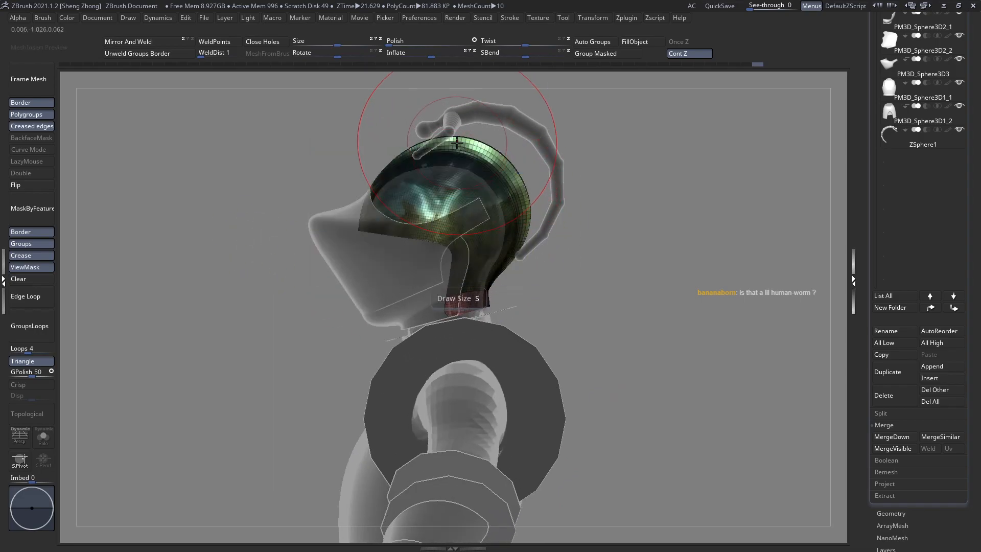
pyautogui.moveTo(459, 145); pyautogui.dragTo(458, 137)
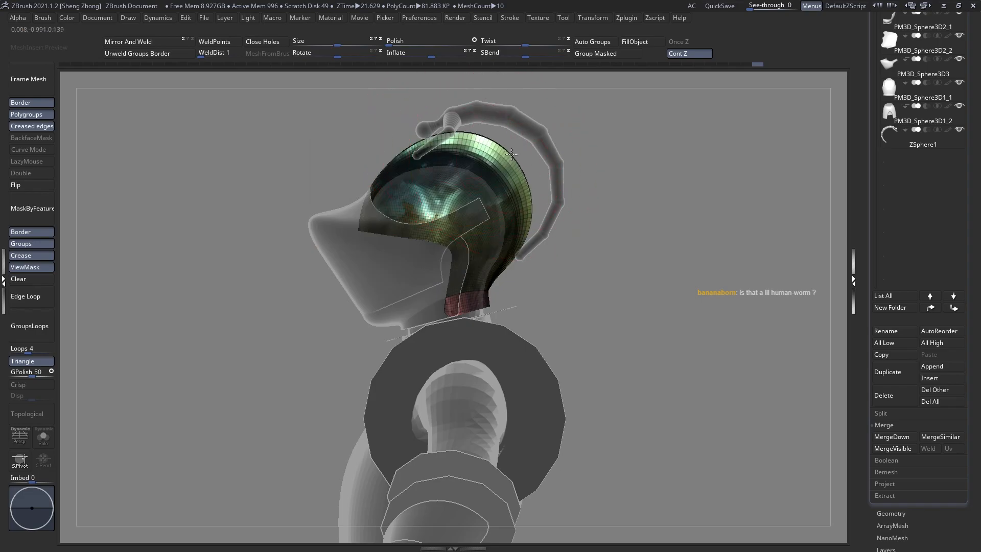
pyautogui.moveTo(529, 185); pyautogui.dragTo(521, 169)
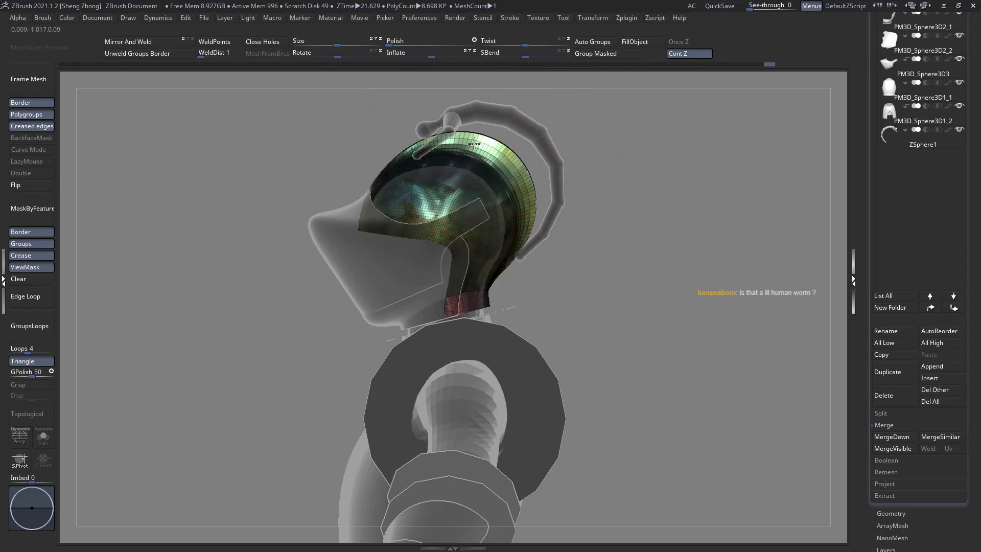
pyautogui.moveTo(474, 144); pyautogui.dragTo(475, 139)
pyautogui.moveTo(509, 167); pyautogui.dragTo(512, 163)
pyautogui.moveTo(529, 219); pyautogui.dragTo(536, 221)
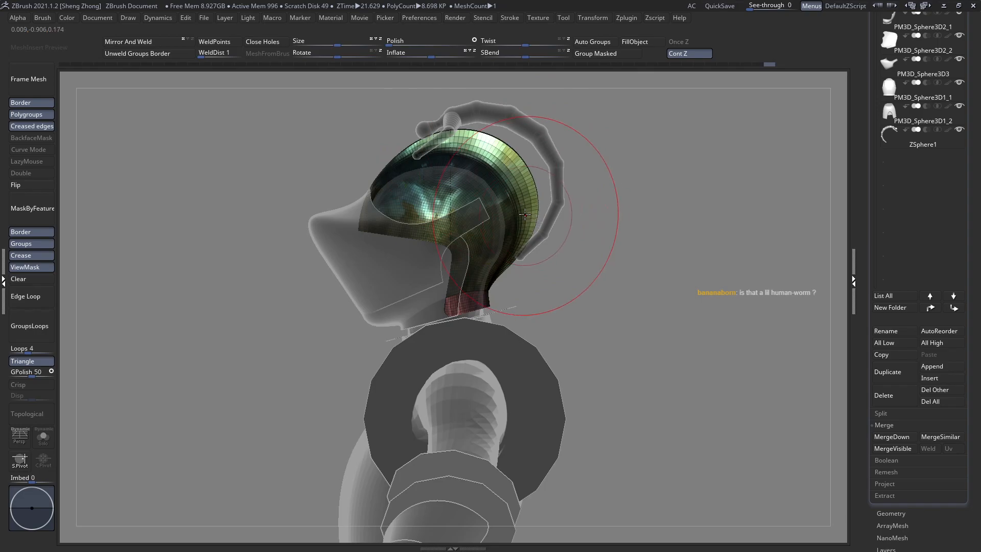
pyautogui.moveTo(516, 186); pyautogui.dragTo(503, 155)
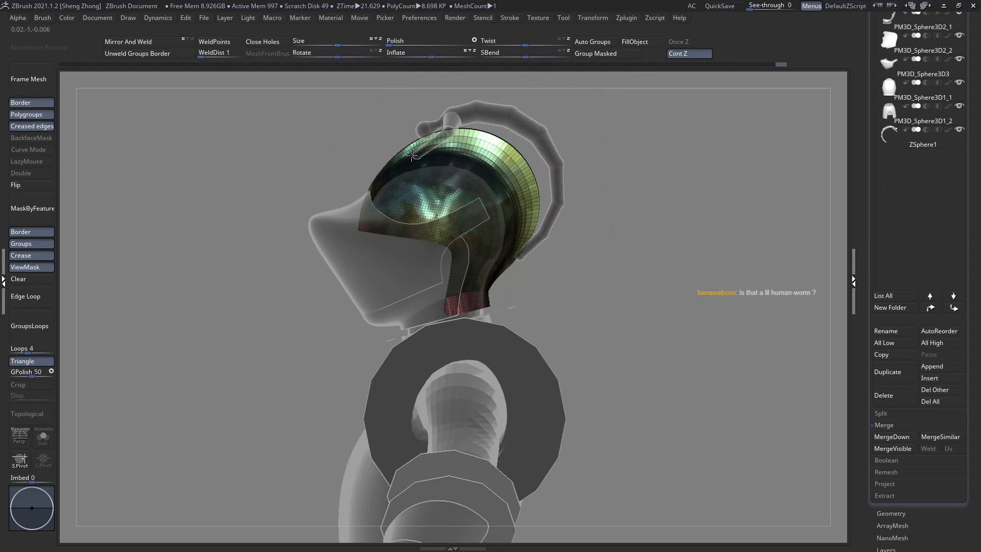
# Lift the front end of the comb above the brow, and check its profile from the opposite side
pyautogui.keyDown('ctrl'); pyautogui.moveTo(377, 197); pyautogui.dragTo(397, 161, button='right'); pyautogui.keyUp('ctrl')
pyautogui.moveTo(397, 160); pyautogui.dragTo(393, 155)
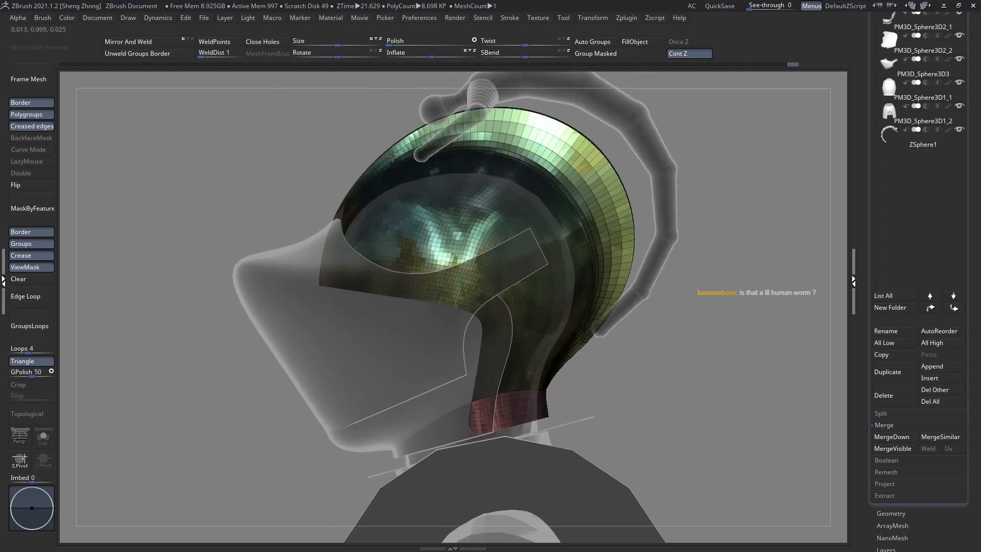
pyautogui.moveTo(393, 161); pyautogui.dragTo(367, 269, button='right')
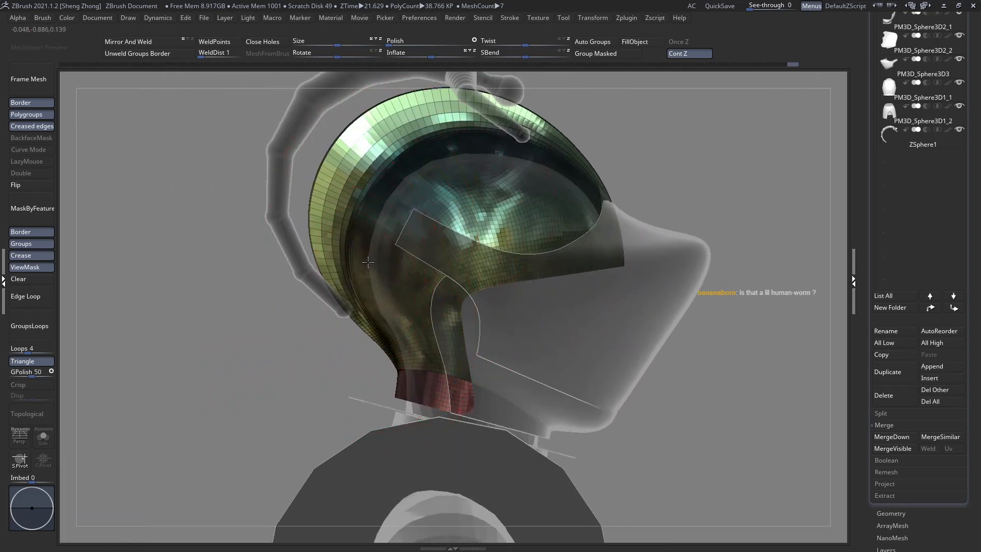
# Make the ZSphere crest the active subtool and move the whole chain down and forward onto the helmet's comb
pyautogui.keyDown('alt'); pyautogui.click(338, 167); pyautogui.keyUp('alt')
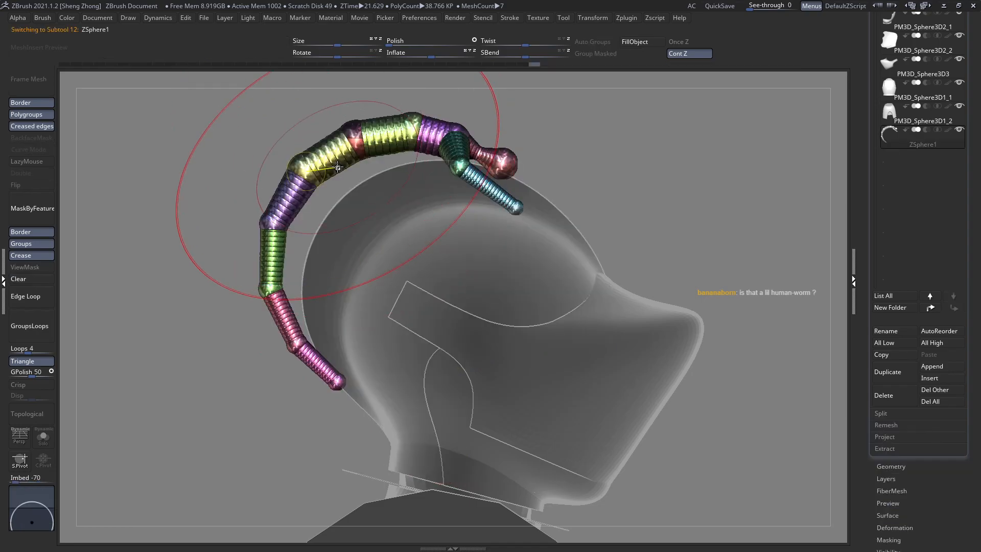
pyautogui.press('w')
pyautogui.moveTo(322, 145); pyautogui.dragTo(348, 166)
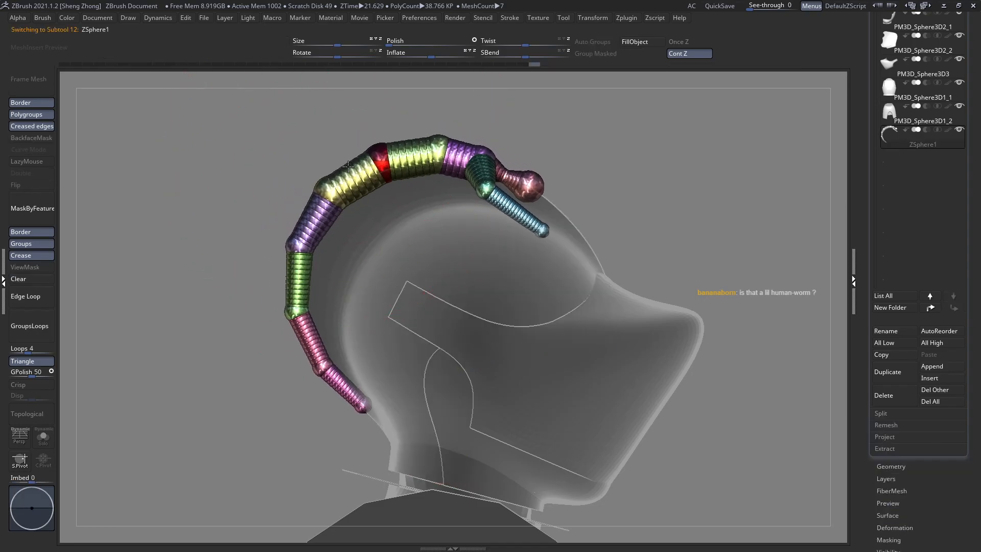
pyautogui.moveTo(351, 372); pyautogui.dragTo(345, 301)
# Make the snout visor the active subtool and clear its mask
pyautogui.keyDown('alt'); pyautogui.click(345, 302); pyautogui.keyUp('alt')
pyautogui.keyDown('ctrl'); pyautogui.moveTo(327, 258); pyautogui.dragTo(358, 286, button='right'); pyautogui.keyUp('ctrl')
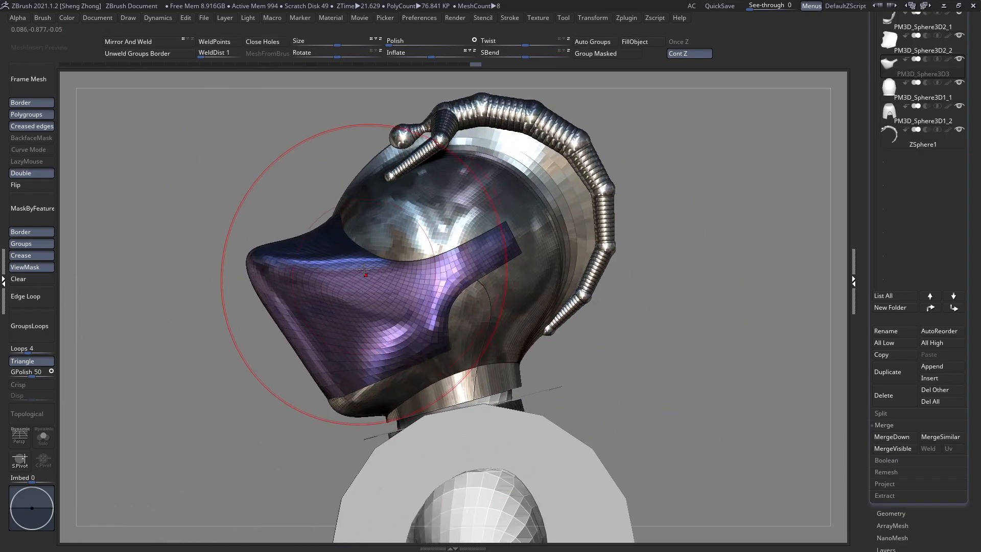
pyautogui.keyDown('alt'); pyautogui.moveTo(370, 228); pyautogui.dragTo(352, 285, button='right'); pyautogui.keyUp('alt')
pyautogui.hotkey('ctrl', 't')
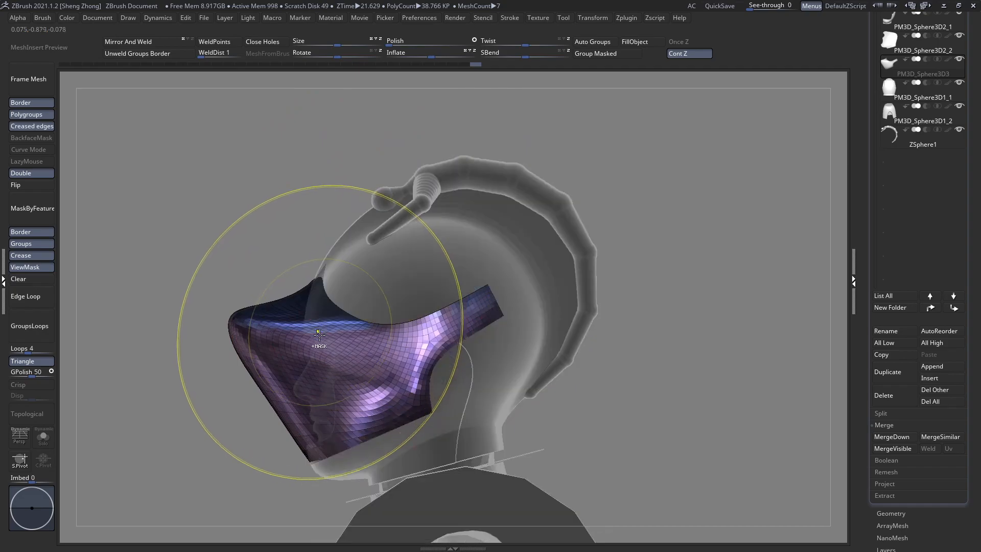
pyautogui.hotkey('shift', 'f')
pyautogui.click(31, 278)
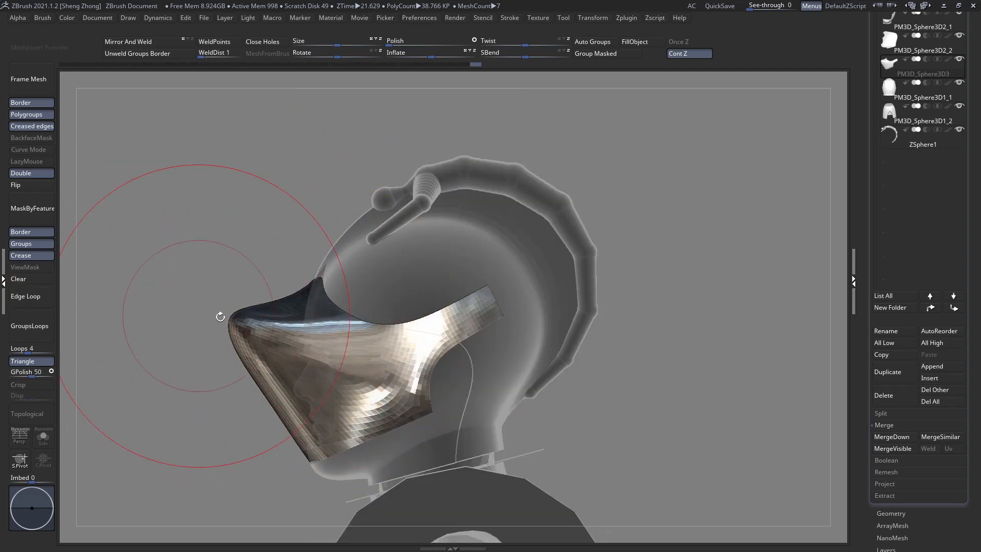
# Show the visor's polygon wireframe and mask it by feature with the border, groups and crease options
pyautogui.keyDown('alt'); pyautogui.moveTo(237, 316); pyautogui.dragTo(301, 308, button='right'); pyautogui.keyUp('alt')
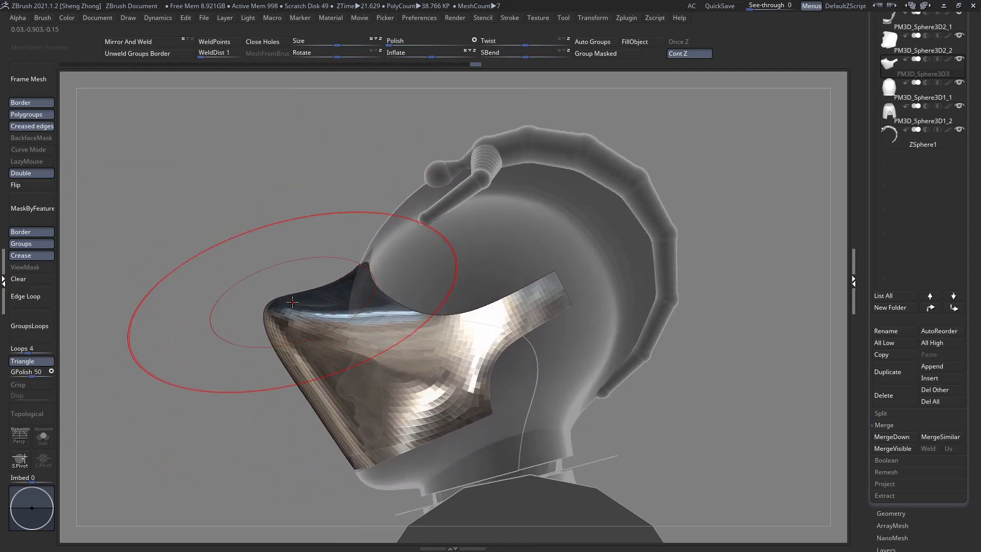
pyautogui.hotkey('shift', 'f')
pyautogui.keyDown('alt'); pyautogui.moveTo(435, 334); pyautogui.dragTo(439, 312, button='right'); pyautogui.keyUp('alt')
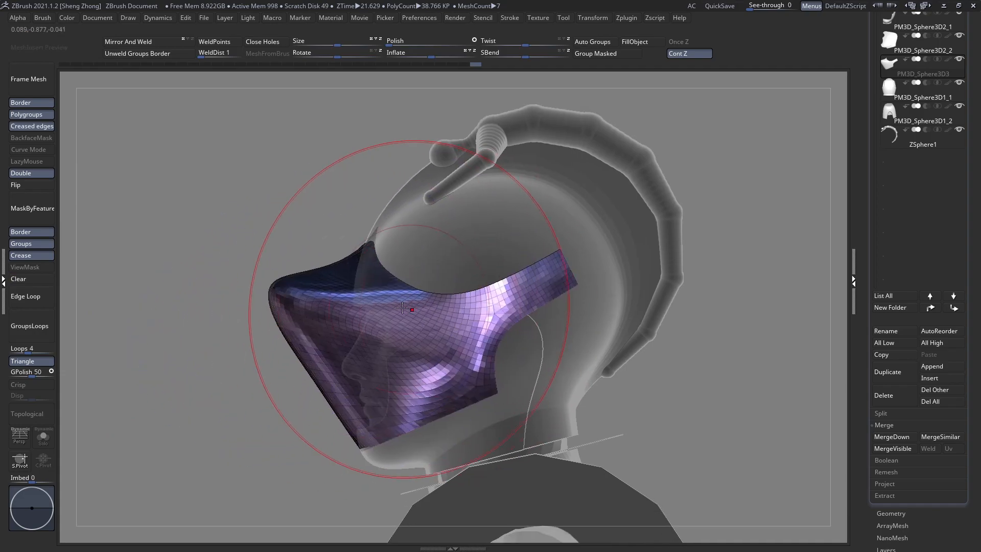
pyautogui.click(29, 215)
# Smooth the visor's snout with a large brush to soften its ridge, tip and front edge
pyautogui.press('space')
pyautogui.moveTo(294, 248); pyautogui.dragTo(307, 248)
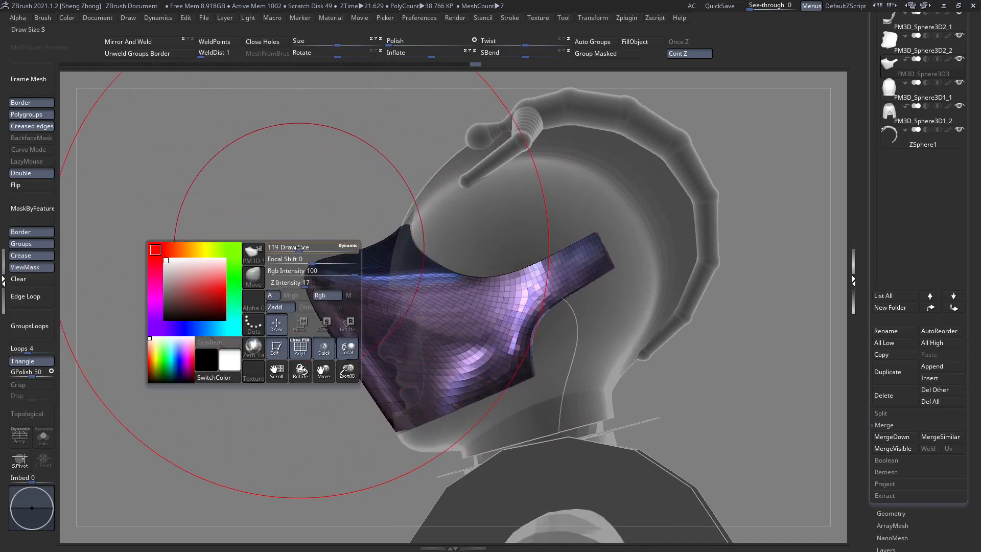
pyautogui.keyDown('shift'); pyautogui.moveTo(357, 296); pyautogui.dragTo(321, 287); pyautogui.keyUp('shift')
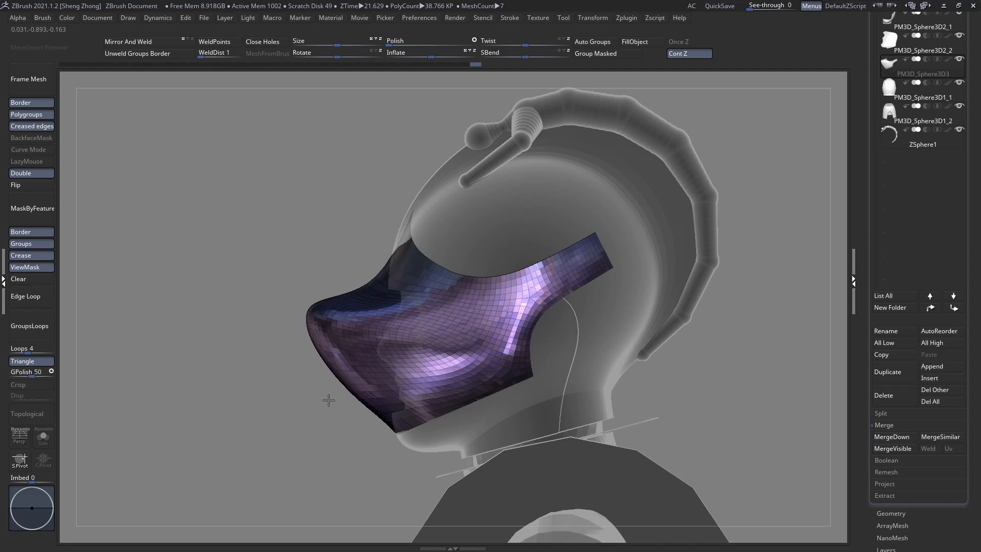
pyautogui.moveTo(329, 400)
pyautogui.keyDown('shift'); pyautogui.mouseDown()
pyautogui.moveTo(375, 322)
pyautogui.moveTo(349, 280)
pyautogui.moveTo(396, 276)
pyautogui.mouseUp(); pyautogui.keyUp('shift')
# Reshape the snout's upper slope and tip from the opposite side, lifting the tip and tightening its profile
pyautogui.moveTo(253, 286); pyautogui.dragTo(480, 312)
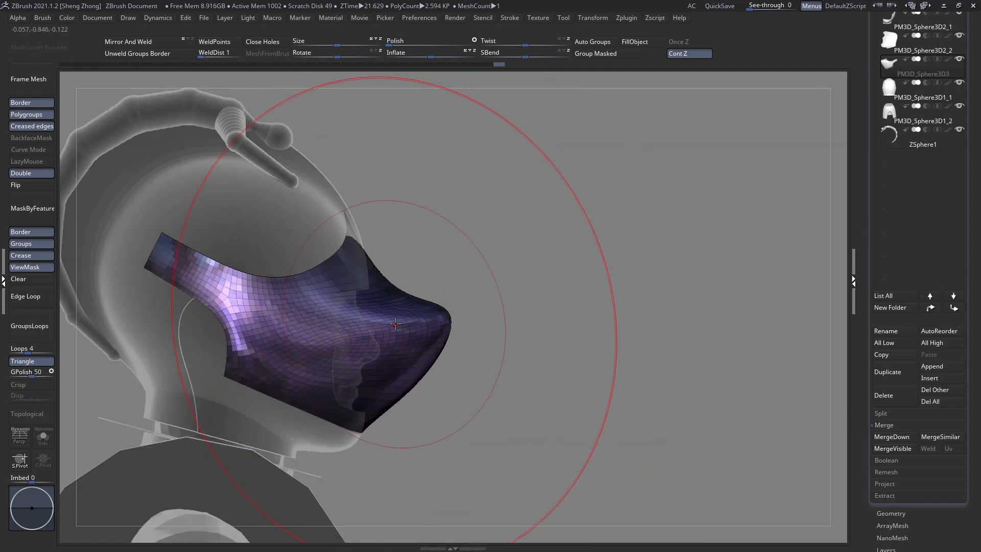
pyautogui.moveTo(420, 293); pyautogui.dragTo(424, 282)
pyautogui.keyDown('ctrl'); pyautogui.moveTo(440, 311); pyautogui.dragTo(440, 373, button='right'); pyautogui.keyUp('ctrl')
pyautogui.press('space')
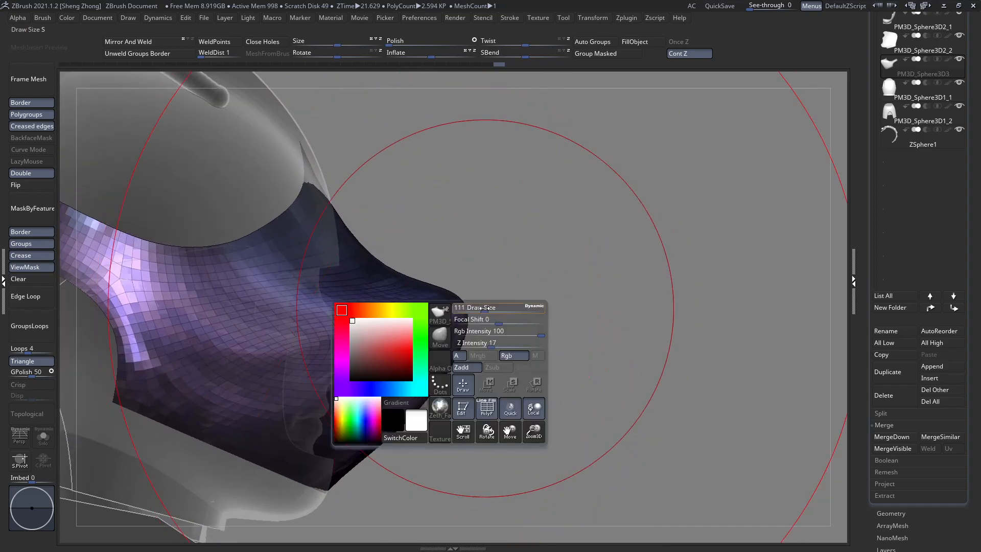
pyautogui.moveTo(475, 313); pyautogui.dragTo(449, 304)
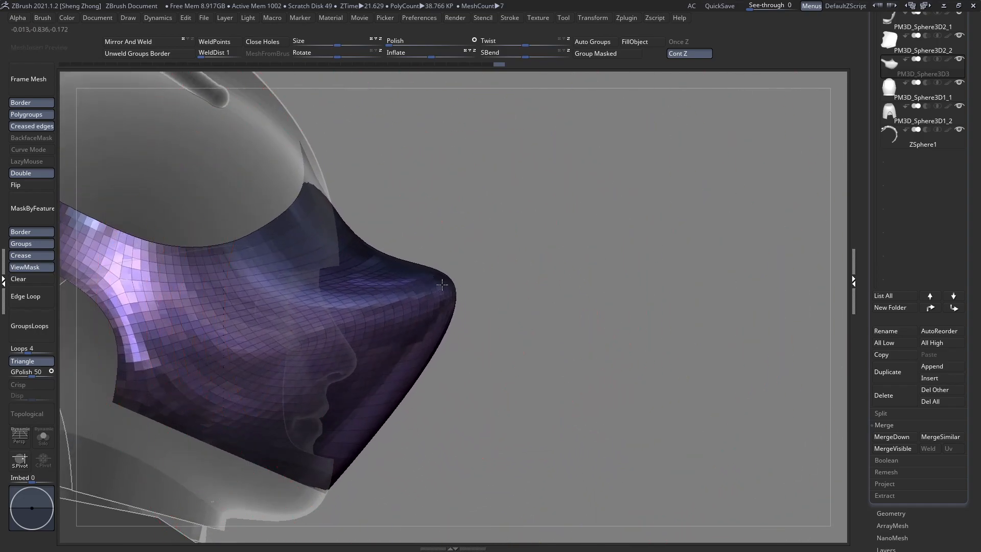
# Reduce the brush size and push the visor snout's upper slope in slightly toward the tip
pyautogui.keyDown('ctrl'); pyautogui.moveTo(456, 283); pyautogui.dragTo(394, 281, button='right'); pyautogui.keyUp('ctrl')
pyautogui.press('space')
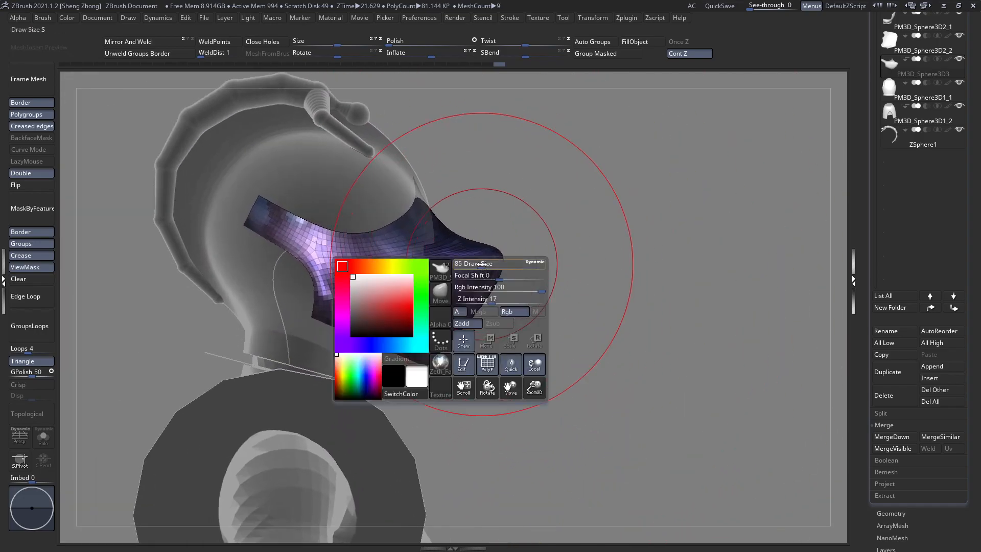
pyautogui.moveTo(490, 271)
pyautogui.mouseDown()
pyautogui.moveTo(500, 270)
pyautogui.moveTo(473, 270)
pyautogui.mouseUp()
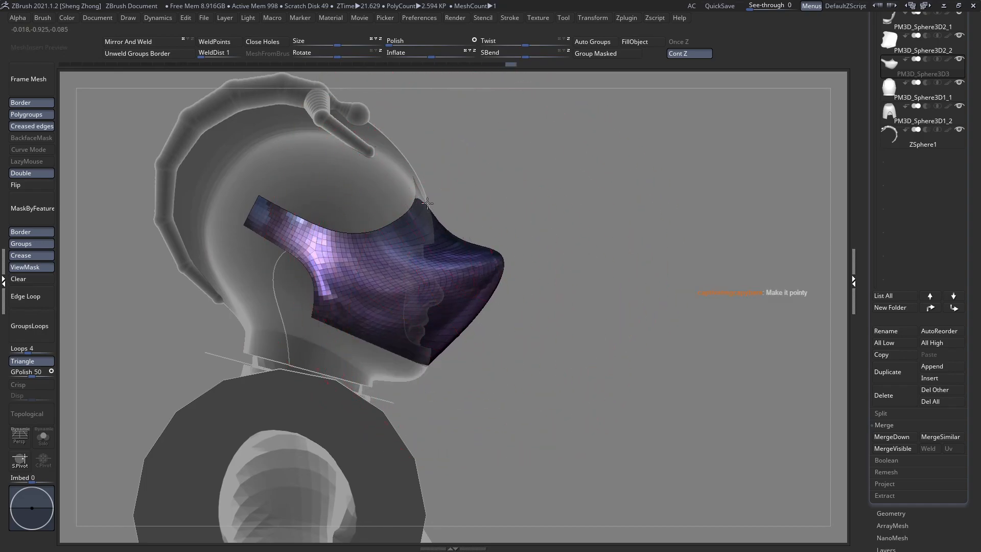
pyautogui.moveTo(427, 204); pyautogui.dragTo(460, 266)
pyautogui.press('space')
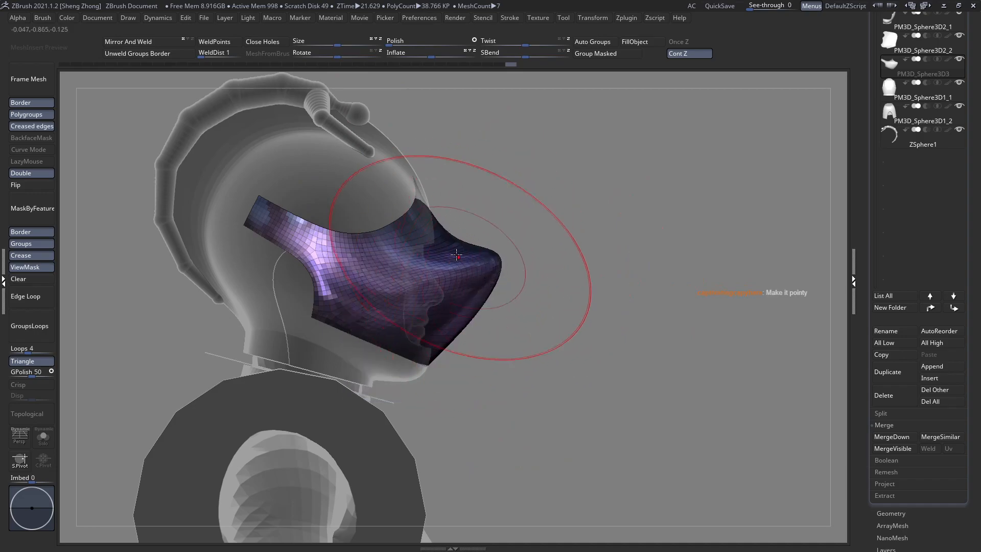
# Clear the visor's feature mask and readjust the brush from the opposite side
pyautogui.moveTo(456, 255); pyautogui.dragTo(373, 262, button='right')
pyautogui.click(40, 279)
pyautogui.press('space')
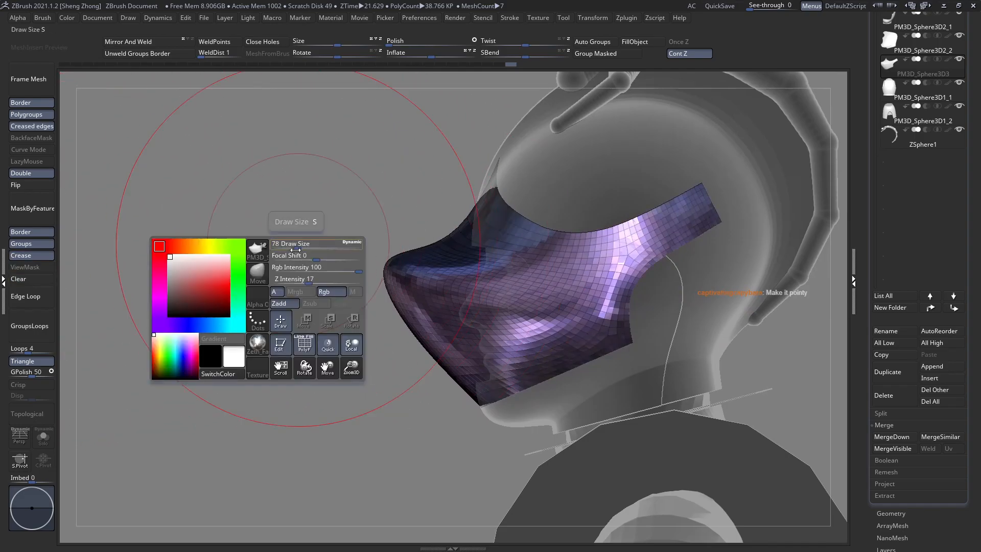
pyautogui.click(260, 275)
# Try to slice the visor diagonally from the rear strap across the cheek toward the snout
pyautogui.press('s')
pyautogui.press('t')
pyautogui.moveTo(641, 337); pyautogui.dragTo(747, 225, button='right')
pyautogui.moveTo(773, 168)
pyautogui.keyDown('ctrl'); pyautogui.keyDown('shift'); pyautogui.mouseDown()
pyautogui.moveTo(558, 283)
pyautogui.moveTo(516, 247)
pyautogui.moveTo(475, 335)
pyautogui.mouseUp(); pyautogui.keyUp('shift'); pyautogui.keyUp('ctrl')
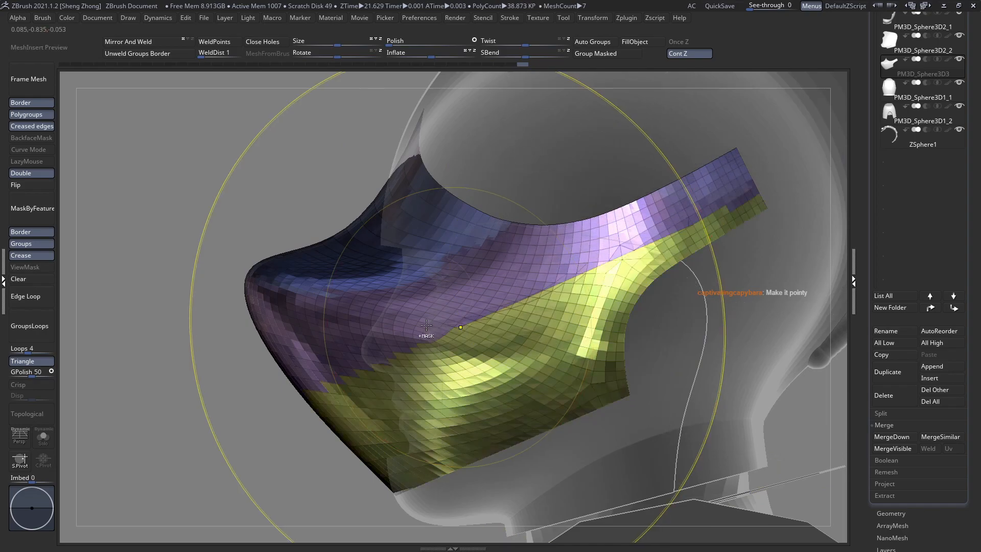
pyautogui.hotkey('ctrl', 'z')
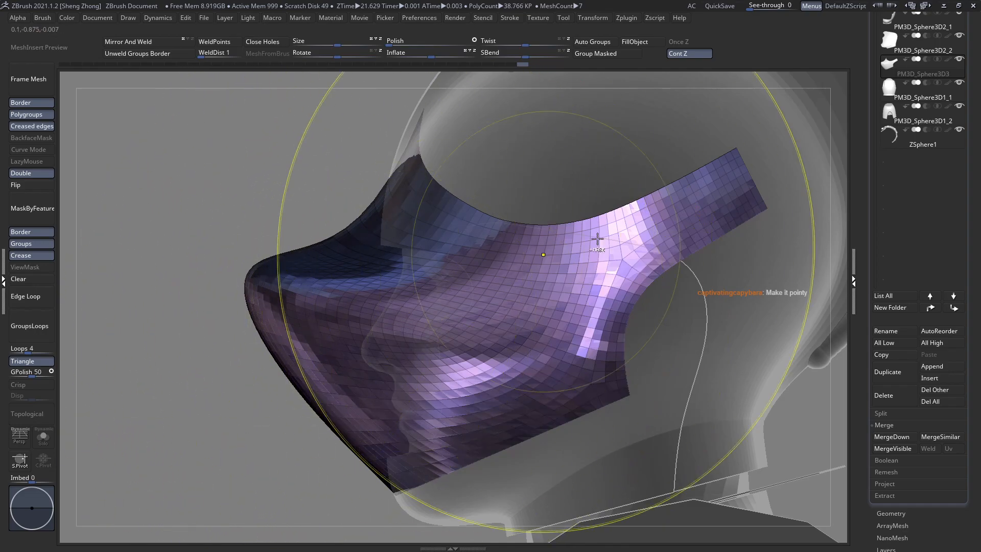
# Mask the visor by feature with border, groups and crease, and clear that mask again
pyautogui.moveTo(634, 226)
pyautogui.mouseDown(button='right')
pyautogui.moveTo(380, 327)
pyautogui.moveTo(450, 333)
pyautogui.mouseUp(button='right')
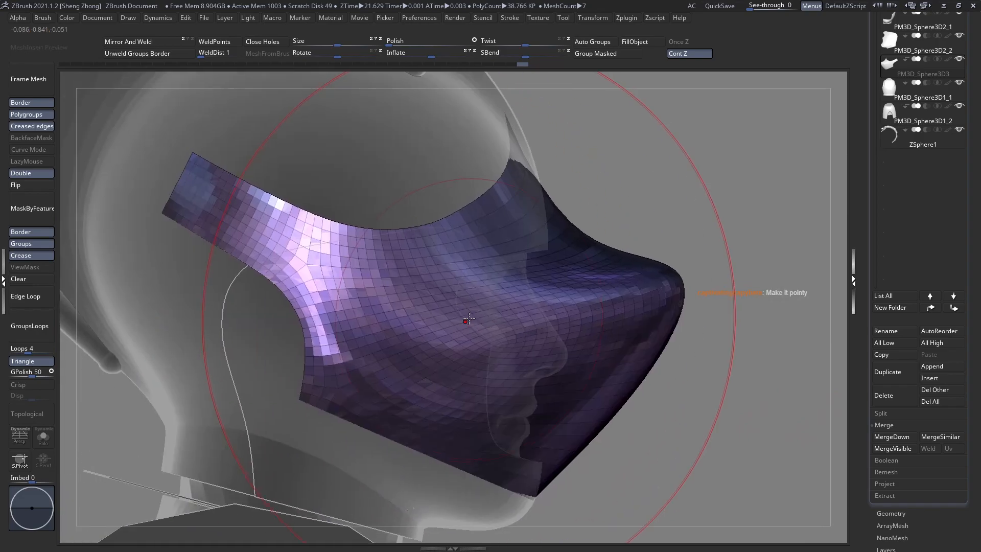
pyautogui.rightClick(450, 332)
pyautogui.click(25, 266)
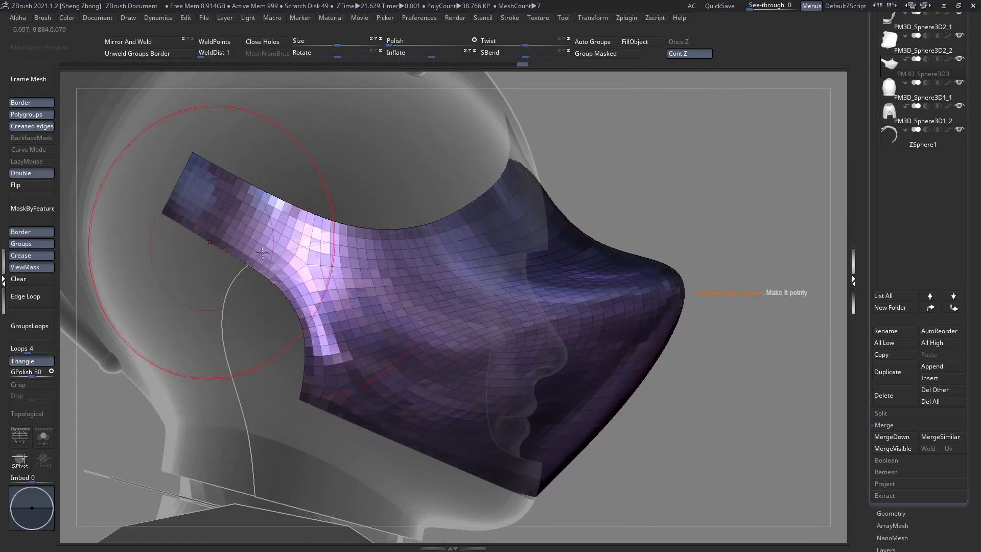
pyautogui.rightClick(475, 296)
pyautogui.rightClick(473, 295)
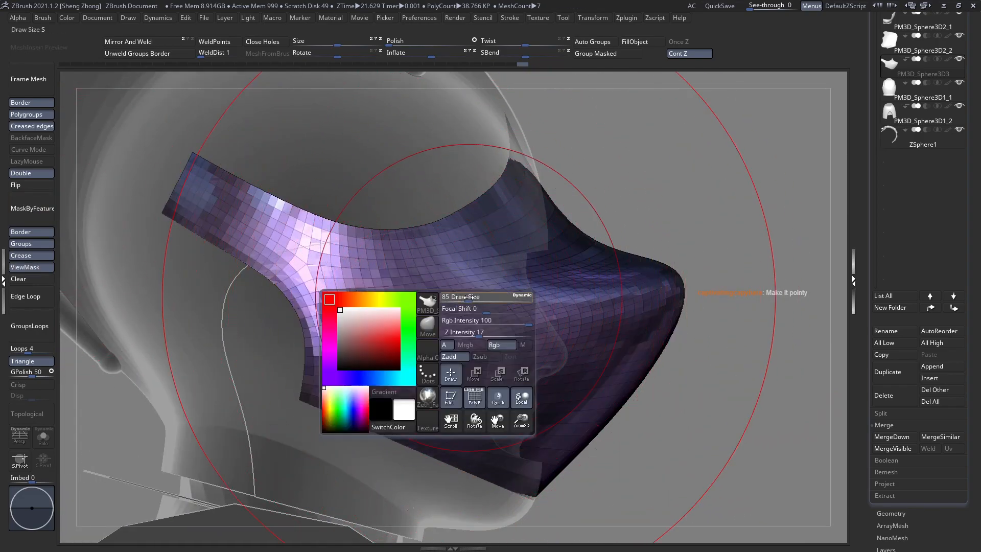
pyautogui.moveTo(469, 295); pyautogui.dragTo(480, 271)
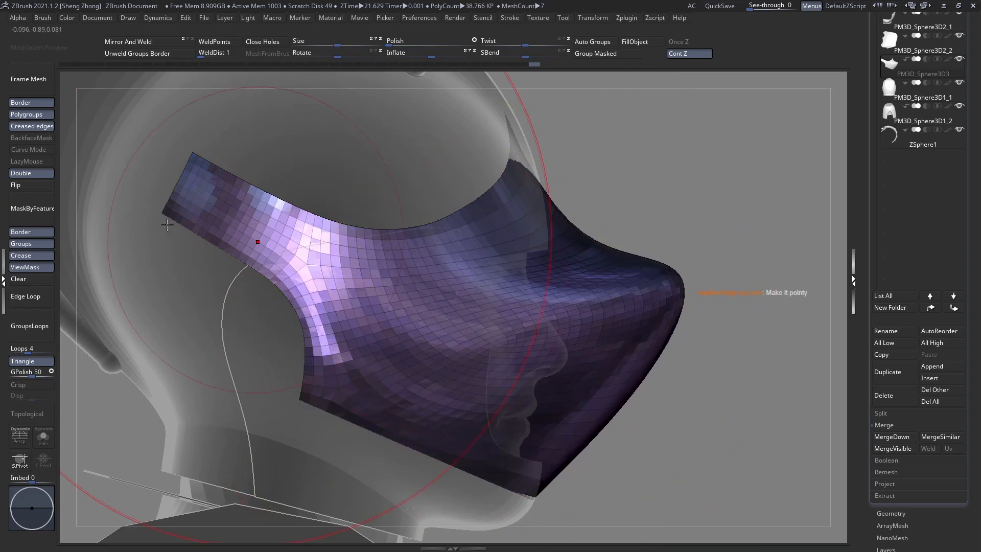
pyautogui.click(25, 266)
# Slice the visor along a curve from the strap's upper corner through the snout, redrawing the cut with a gentler bend
pyautogui.moveTo(194, 153)
pyautogui.keyDown('ctrl'); pyautogui.keyDown('shift'); pyautogui.mouseDown()
pyautogui.moveTo(424, 264)
pyautogui.moveTo(418, 257)
pyautogui.mouseUp(); pyautogui.keyUp('shift'); pyautogui.keyUp('ctrl')
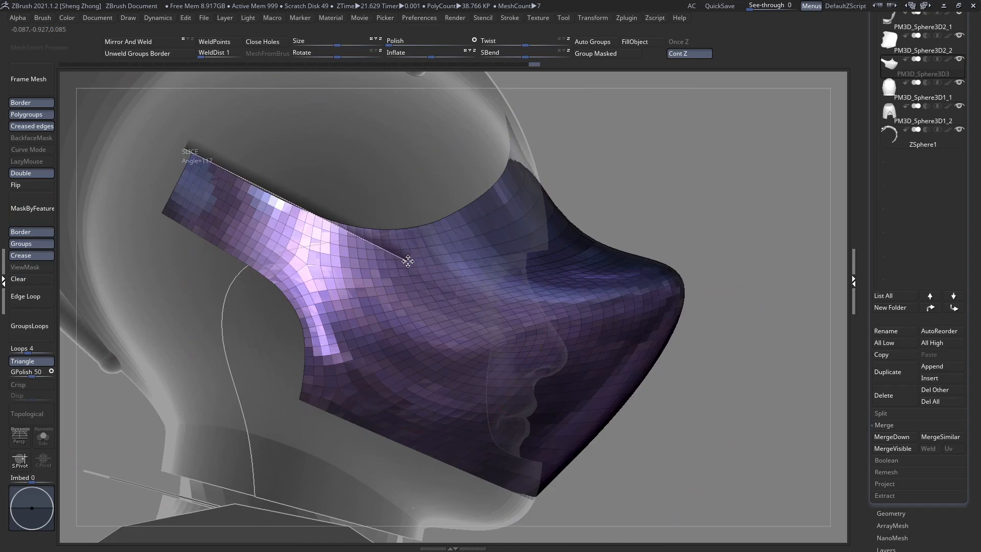
pyautogui.keyDown('ctrl'); pyautogui.keyDown('shift'); pyautogui.moveTo(408, 262); pyautogui.dragTo(581, 288); pyautogui.keyUp('shift'); pyautogui.keyUp('ctrl')
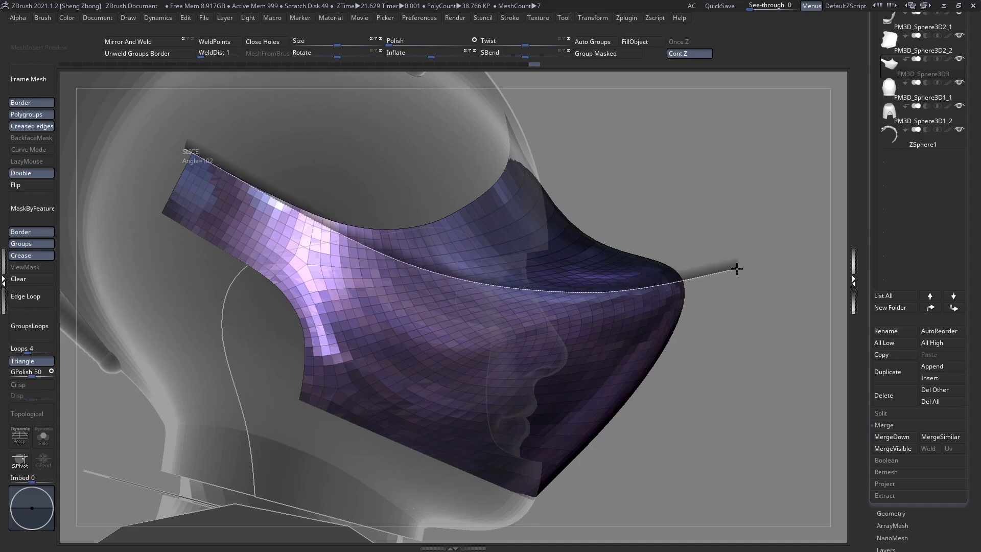
pyautogui.keyDown('ctrl'); pyautogui.keyDown('shift'); pyautogui.moveTo(737, 264); pyautogui.dragTo(738, 263); pyautogui.keyUp('shift'); pyautogui.keyUp('ctrl')
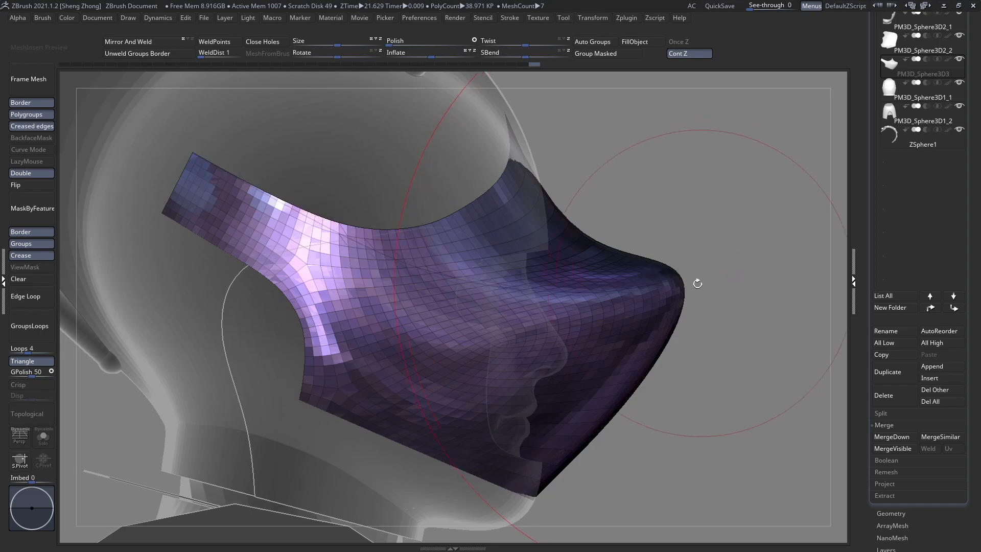
pyautogui.moveTo(696, 283)
pyautogui.keyDown('ctrl'); pyautogui.mouseDown(button='right')
pyautogui.moveTo(491, 278)
pyautogui.moveTo(664, 275)
pyautogui.mouseUp(button='right'); pyautogui.keyUp('ctrl')
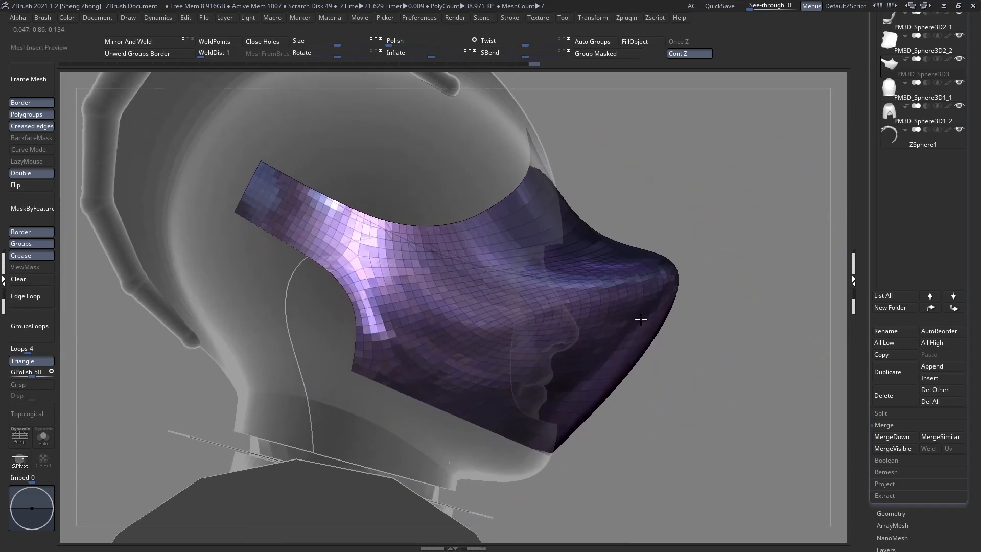
pyautogui.keyDown('ctrl'); pyautogui.keyDown('shift'); pyautogui.moveTo(256, 156); pyautogui.dragTo(424, 240); pyautogui.keyUp('shift'); pyautogui.keyUp('ctrl')
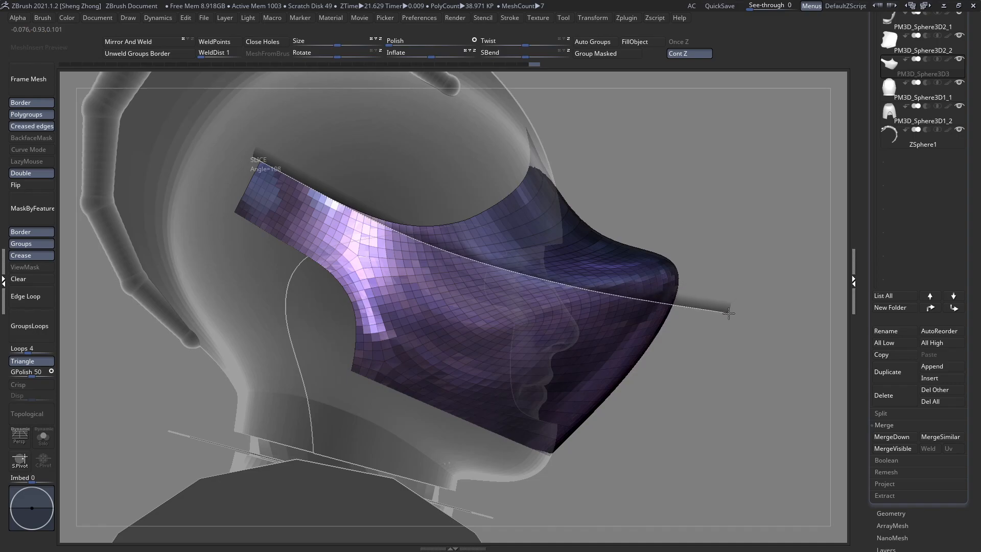
pyautogui.keyDown('ctrl'); pyautogui.keyDown('shift'); pyautogui.moveTo(726, 296); pyautogui.dragTo(726, 296); pyautogui.keyUp('shift'); pyautogui.keyUp('ctrl')
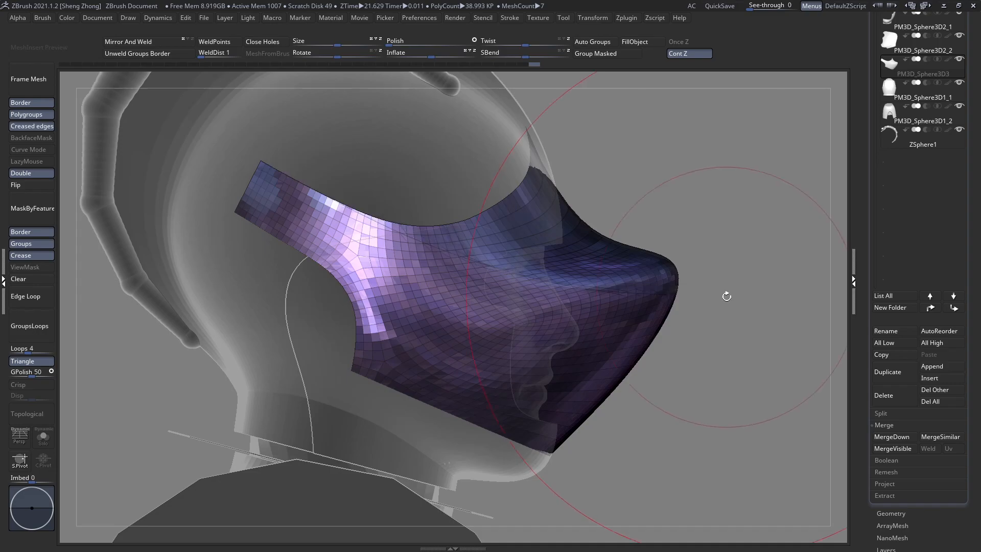
# Mask the sliced visor by feature with the border, groups and crease options
pyautogui.keyDown('ctrl'); pyautogui.moveTo(629, 281); pyautogui.dragTo(590, 277, button='right'); pyautogui.keyUp('ctrl')
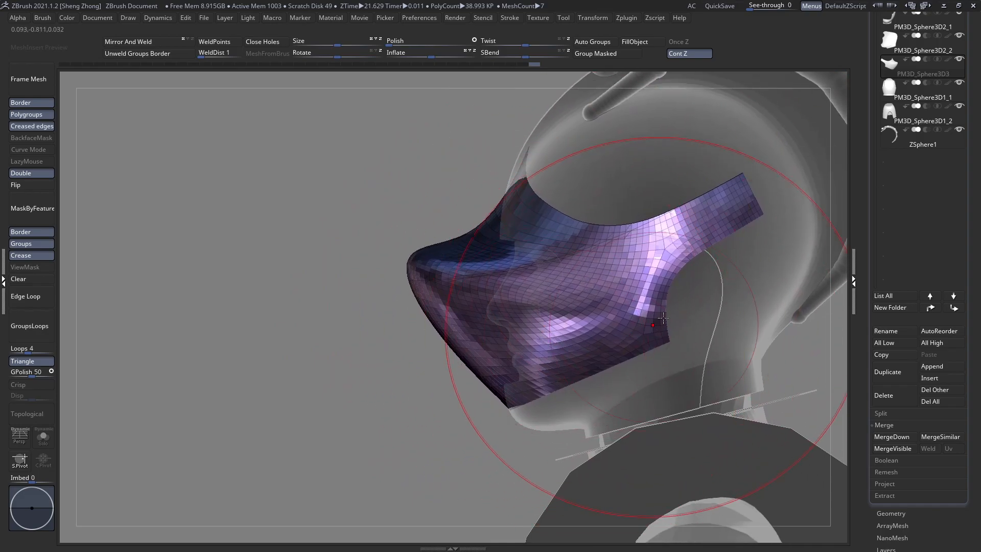
pyautogui.moveTo(488, 285)
pyautogui.mouseDown(button='right')
pyautogui.moveTo(516, 304)
pyautogui.moveTo(478, 280)
pyautogui.moveTo(501, 288)
pyautogui.moveTo(534, 276)
pyautogui.moveTo(492, 284)
pyautogui.moveTo(493, 307)
pyautogui.moveTo(368, 304)
pyautogui.mouseUp(button='right')
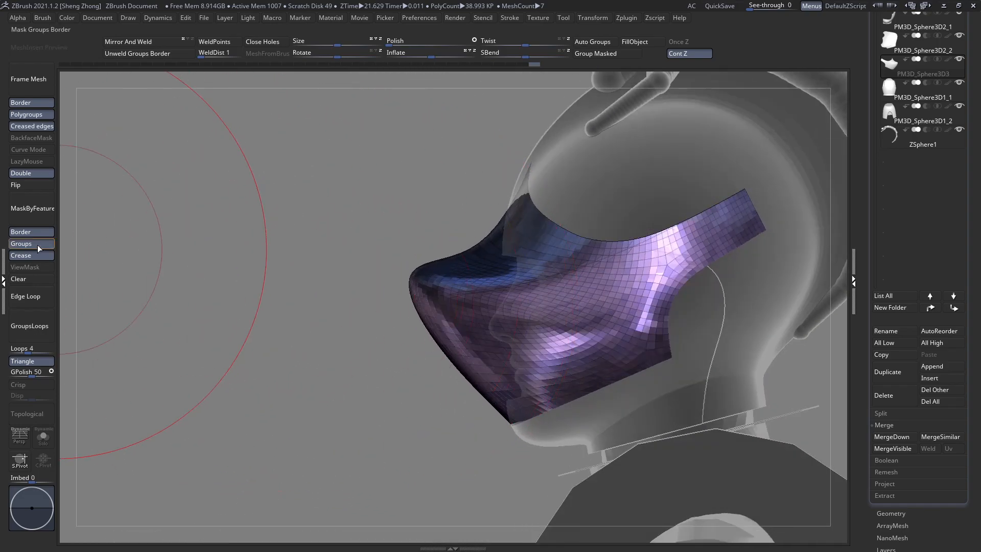
pyautogui.click(25, 266)
pyautogui.moveTo(355, 268); pyautogui.dragTo(449, 278, button='right')
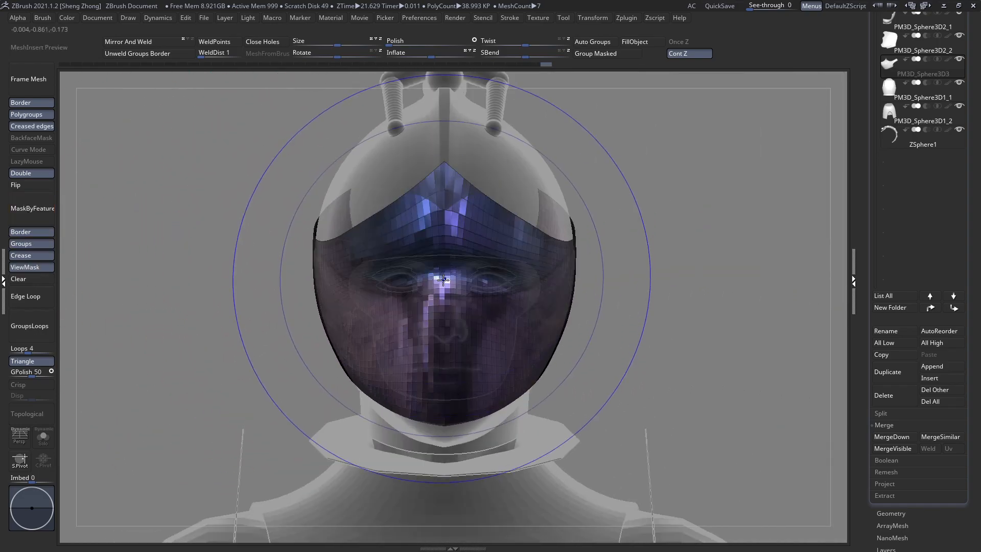
pyautogui.moveTo(442, 326); pyautogui.dragTo(449, 288, button='right')
# Isolate the visor's upper panel, smooth it into a straight slope ending in a sharp tip, and show the whole visor again
pyautogui.keyDown('ctrl'); pyautogui.keyDown('shift'); pyautogui.click(397, 262); pyautogui.keyUp('shift'); pyautogui.keyUp('ctrl')
pyautogui.moveTo(397, 261)
pyautogui.keyDown('shift'); pyautogui.mouseDown()
pyautogui.moveTo(406, 288)
pyautogui.moveTo(428, 285)
pyautogui.mouseUp(); pyautogui.keyUp('shift')
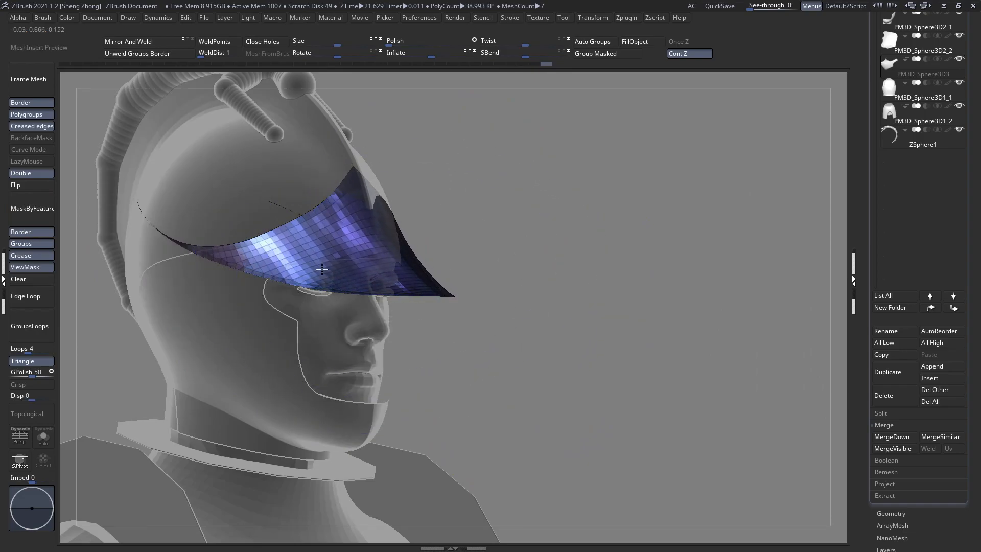
pyautogui.moveTo(440, 284); pyautogui.dragTo(532, 287, button='right')
pyautogui.keyDown('ctrl'); pyautogui.keyDown('shift'); pyautogui.click(556, 287); pyautogui.keyUp('shift'); pyautogui.keyUp('ctrl')
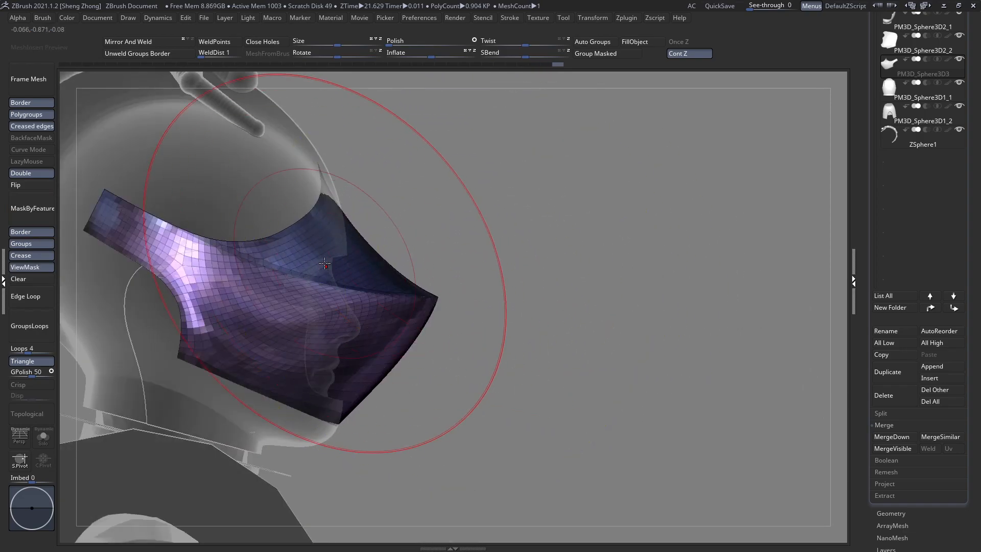
# Clear the visor's mask and pull the upper panel's forehead peak up to meet the helmet's comb
pyautogui.moveTo(337, 256)
pyautogui.keyDown('alt'); pyautogui.mouseDown(button='right')
pyautogui.moveTo(389, 285)
pyautogui.moveTo(295, 292)
pyautogui.moveTo(335, 265)
pyautogui.moveTo(393, 284)
pyautogui.mouseUp(button='right'); pyautogui.keyUp('alt')
pyautogui.keyDown('alt'); pyautogui.moveTo(411, 219); pyautogui.dragTo(434, 288, button='right'); pyautogui.keyUp('alt')
pyautogui.click(39, 278)
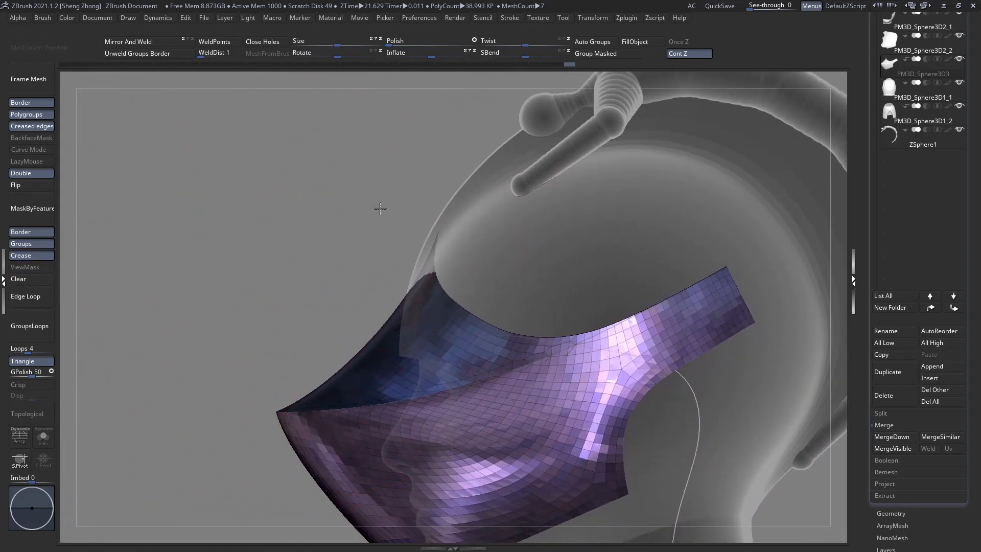
pyautogui.press('space')
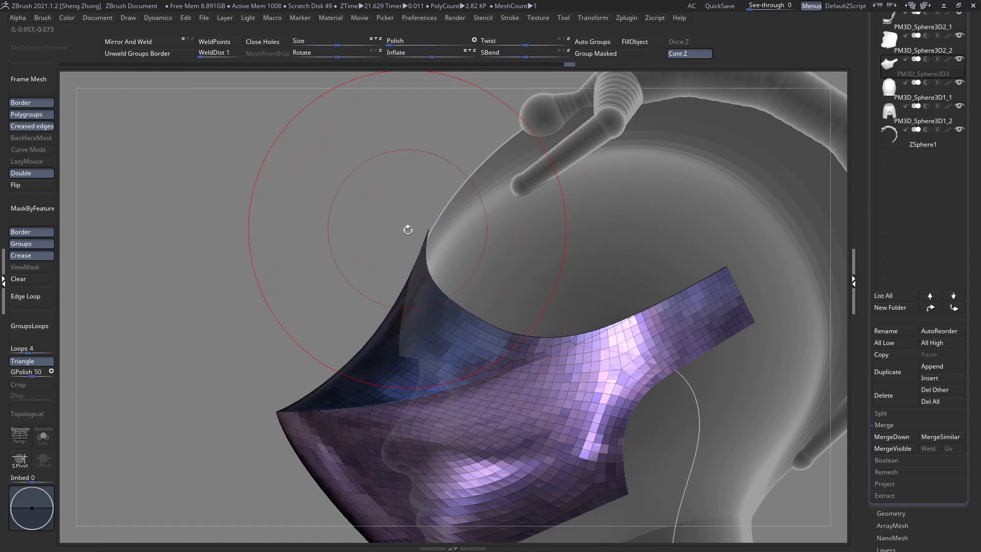
# Isolate one half of the soloed visor along its centreline and rebuild the other half with Mirror And Weld
pyautogui.keyDown('shift'); pyautogui.moveTo(407, 228); pyautogui.dragTo(302, 195, button='right'); pyautogui.keyUp('shift')
pyautogui.keyDown('shift'); pyautogui.moveTo(432, 256); pyautogui.dragTo(427, 348, button='right'); pyautogui.keyUp('shift')
pyautogui.keyDown('ctrl'); pyautogui.keyDown('shift'); pyautogui.click(463, 346); pyautogui.keyUp('shift'); pyautogui.keyUp('ctrl')
pyautogui.hotkey('ctrl', 'z')
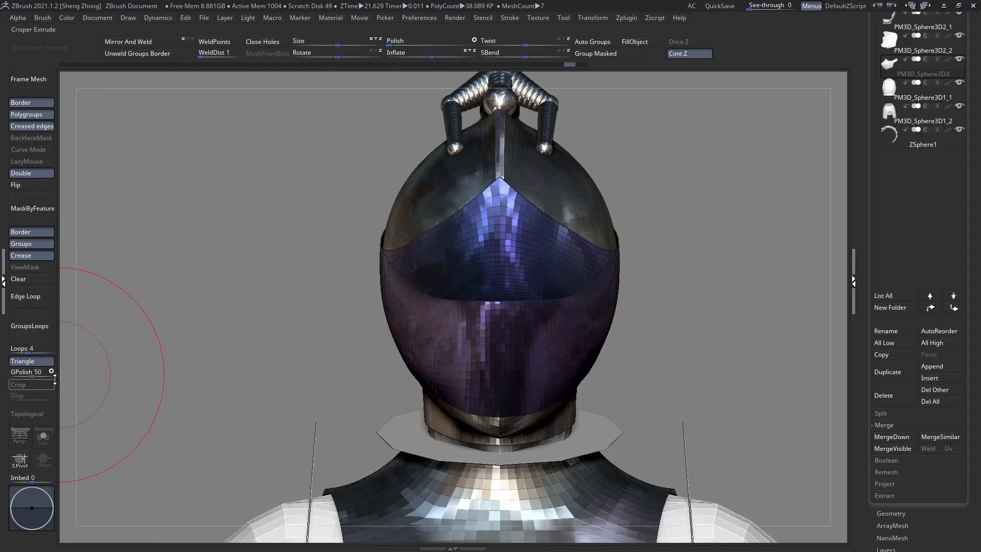
pyautogui.click(45, 439)
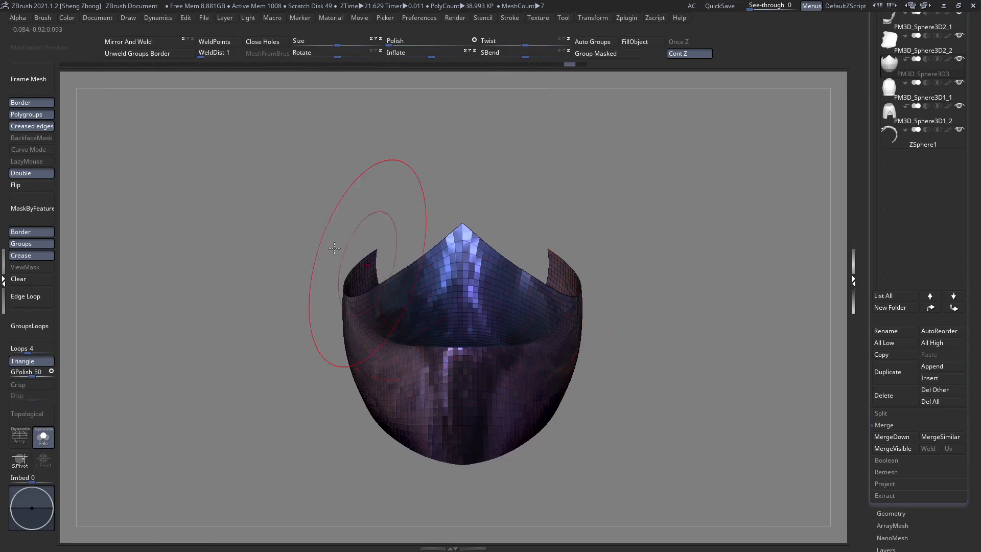
pyautogui.keyDown('ctrl'); pyautogui.keyDown('shift'); pyautogui.moveTo(218, 168); pyautogui.dragTo(460, 548); pyautogui.keyUp('shift'); pyautogui.keyUp('ctrl')
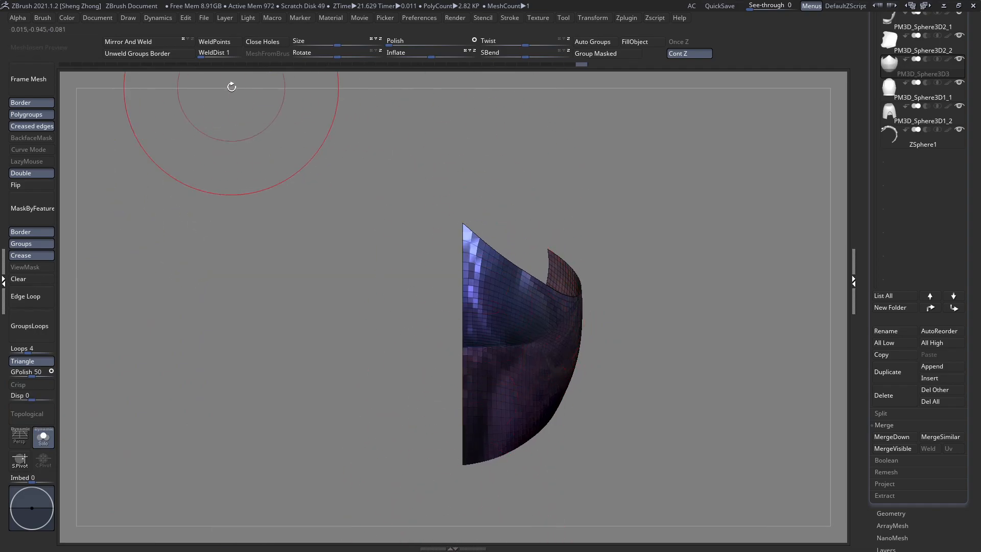
pyautogui.click(159, 44)
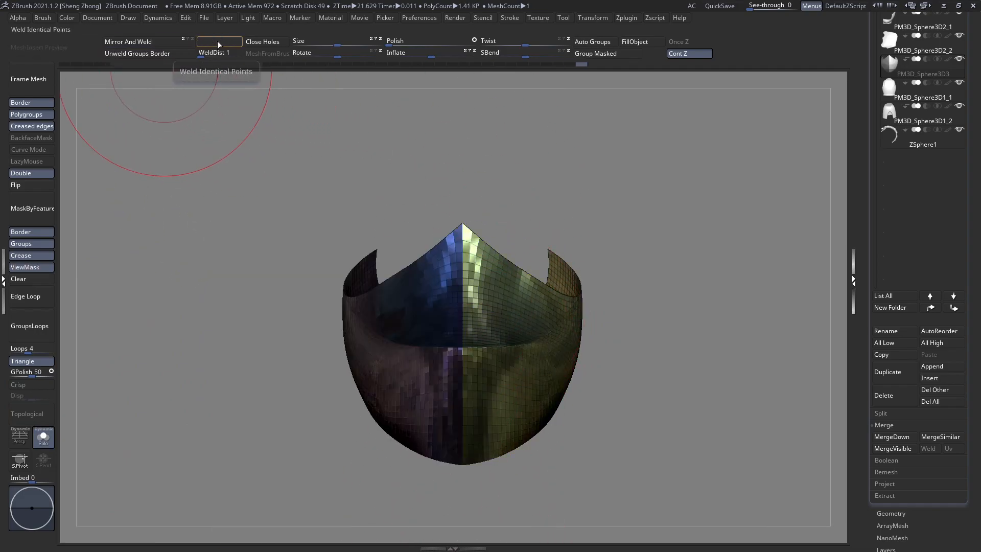
# Clear the mirrored visor's mask and try slicing a curve along one side of the snout from its tip
pyautogui.click(28, 279)
pyautogui.moveTo(447, 194)
pyautogui.mouseDown()
pyautogui.moveTo(449, 352)
pyautogui.moveTo(461, 342)
pyautogui.moveTo(363, 424)
pyautogui.moveTo(455, 424)
pyautogui.moveTo(501, 463)
pyautogui.moveTo(557, 488)
pyautogui.mouseUp()
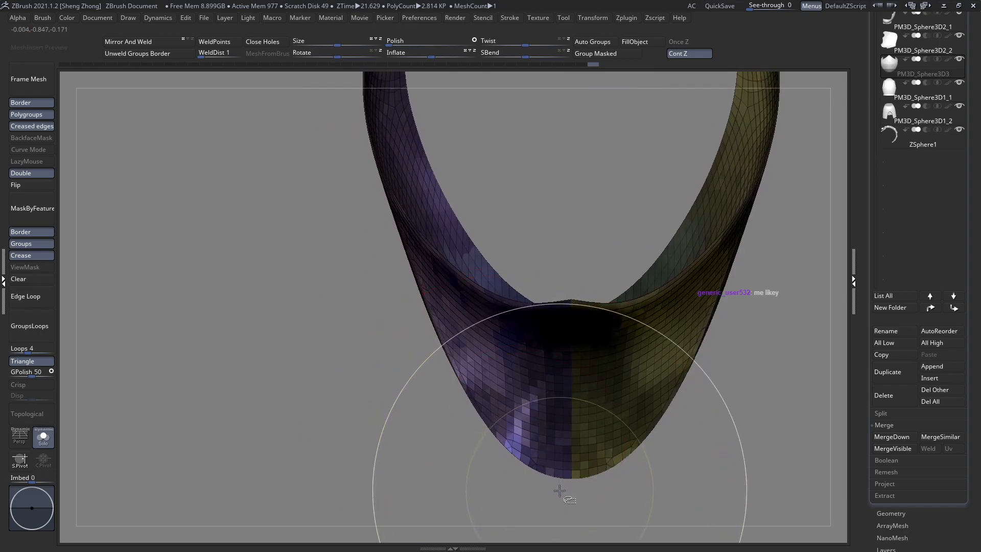
pyautogui.keyDown('ctrl'); pyautogui.keyDown('shift'); pyautogui.moveTo(430, 329); pyautogui.dragTo(427, 330); pyautogui.keyUp('shift'); pyautogui.keyUp('ctrl')
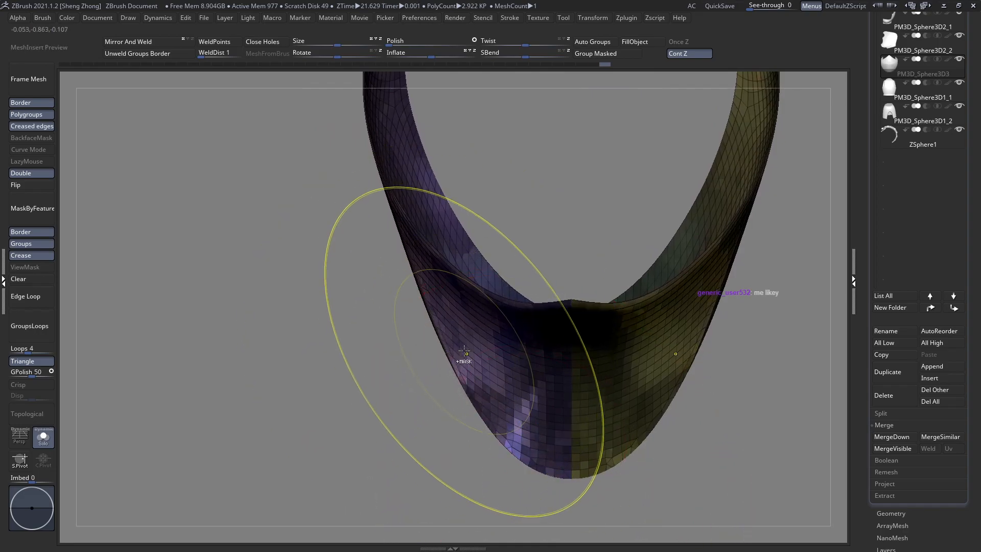
pyautogui.moveTo(516, 278)
pyautogui.keyDown('alt'); pyautogui.mouseDown()
pyautogui.moveTo(499, 243)
pyautogui.moveTo(536, 389)
pyautogui.moveTo(534, 339)
pyautogui.mouseUp(); pyautogui.keyUp('alt')
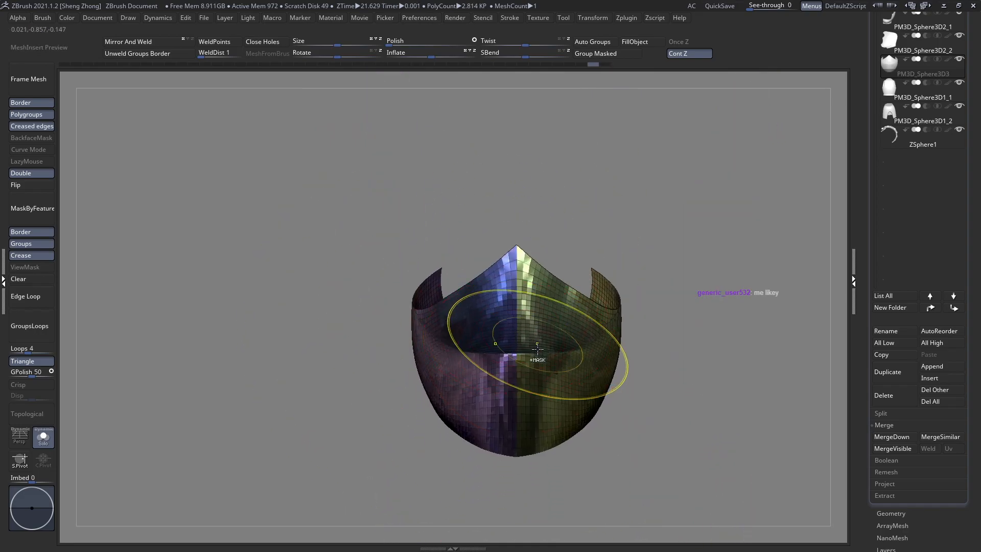
# Try remeshing the visor with ZRemesher, keeping its polygroups and using the Same and Adapt density settings
pyautogui.click(891, 513)
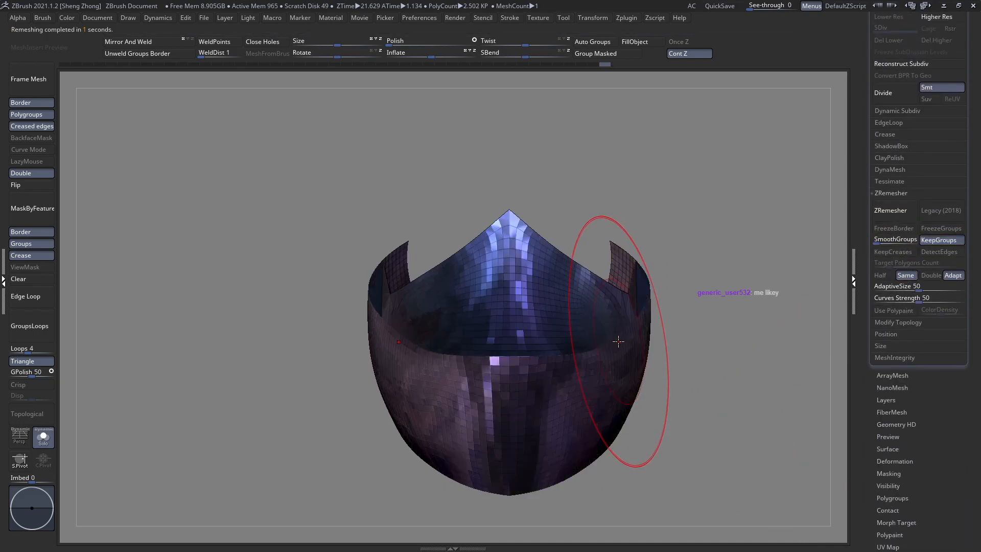
pyautogui.moveTo(618, 341); pyautogui.dragTo(567, 404, button='right')
pyautogui.moveTo(485, 367); pyautogui.dragTo(517, 375, button='right')
pyautogui.moveTo(458, 391); pyautogui.dragTo(554, 311, button='right')
pyautogui.moveTo(391, 250); pyautogui.dragTo(440, 220, button='right')
pyautogui.keyDown('alt'); pyautogui.moveTo(243, 186); pyautogui.dragTo(357, 277, button='right'); pyautogui.keyUp('alt')
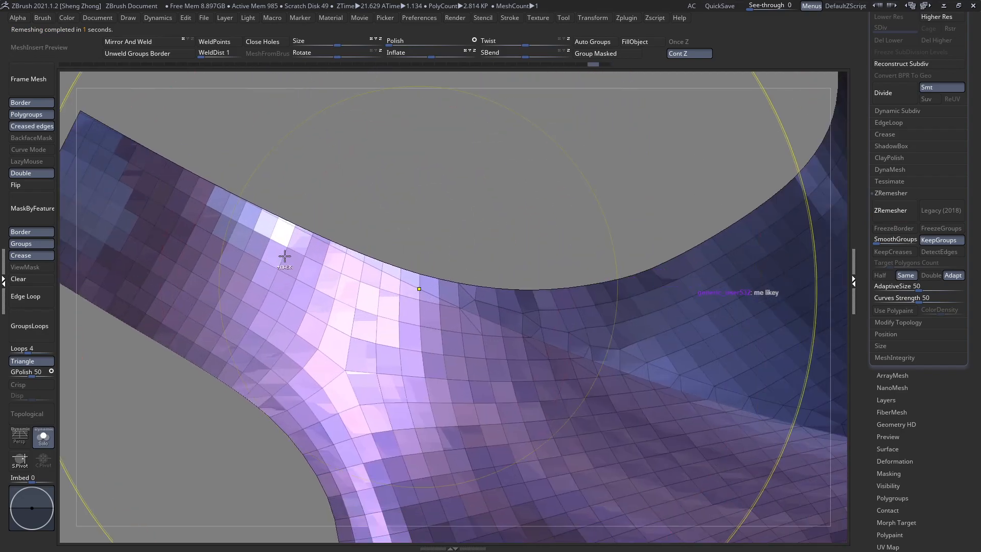
pyautogui.keyDown('ctrl'); pyautogui.moveTo(285, 256); pyautogui.dragTo(320, 274, button='right'); pyautogui.keyUp('ctrl')
pyautogui.keyDown('ctrl'); pyautogui.moveTo(320, 273); pyautogui.dragTo(388, 301, button='right'); pyautogui.keyUp('ctrl')
# Try slicing one side of the visor along a curve from the front tip back to the rear strap
pyautogui.moveTo(467, 331)
pyautogui.mouseDown(button='right')
pyautogui.moveTo(443, 422)
pyautogui.moveTo(430, 401)
pyautogui.moveTo(466, 331)
pyautogui.moveTo(460, 424)
pyautogui.moveTo(534, 339)
pyautogui.moveTo(534, 351)
pyautogui.moveTo(628, 271)
pyautogui.mouseUp(button='right')
pyautogui.moveTo(536, 302); pyautogui.dragTo(690, 220, button='right')
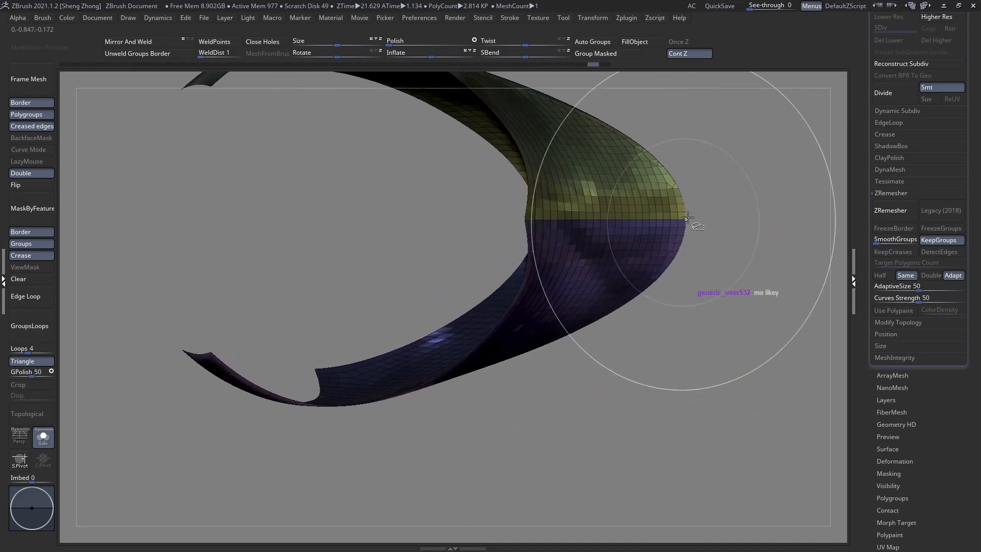
pyautogui.keyDown('ctrl'); pyautogui.keyDown('shift'); pyautogui.moveTo(699, 211); pyautogui.dragTo(610, 316); pyautogui.keyUp('shift'); pyautogui.keyUp('ctrl')
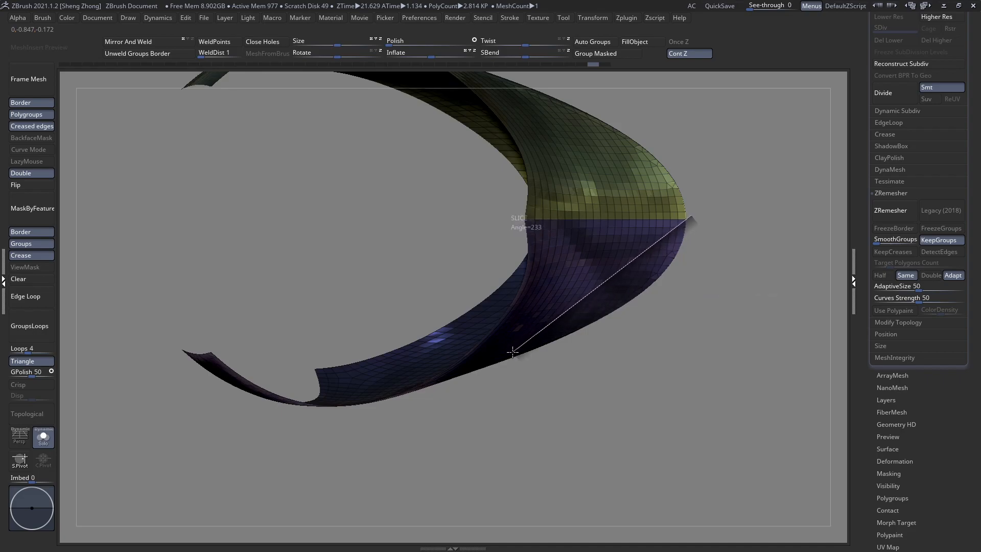
pyautogui.keyDown('ctrl'); pyautogui.keyDown('shift'); pyautogui.moveTo(444, 399); pyautogui.dragTo(378, 408); pyautogui.keyUp('shift'); pyautogui.keyUp('ctrl')
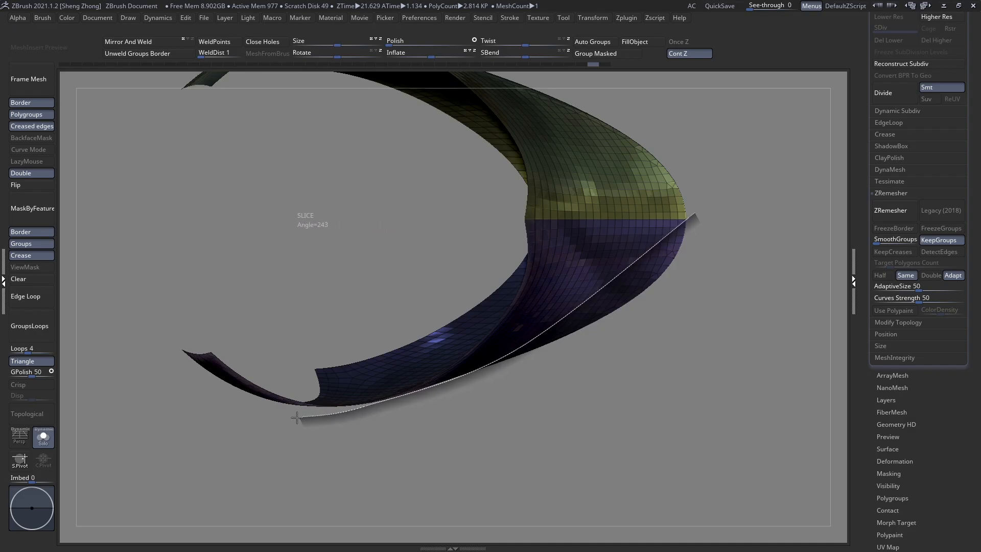
pyautogui.keyDown('ctrl'); pyautogui.keyDown('shift'); pyautogui.moveTo(297, 417); pyautogui.dragTo(281, 418); pyautogui.keyUp('shift'); pyautogui.keyUp('ctrl')
pyautogui.moveTo(381, 372); pyautogui.dragTo(376, 341, button='right')
pyautogui.press('space')
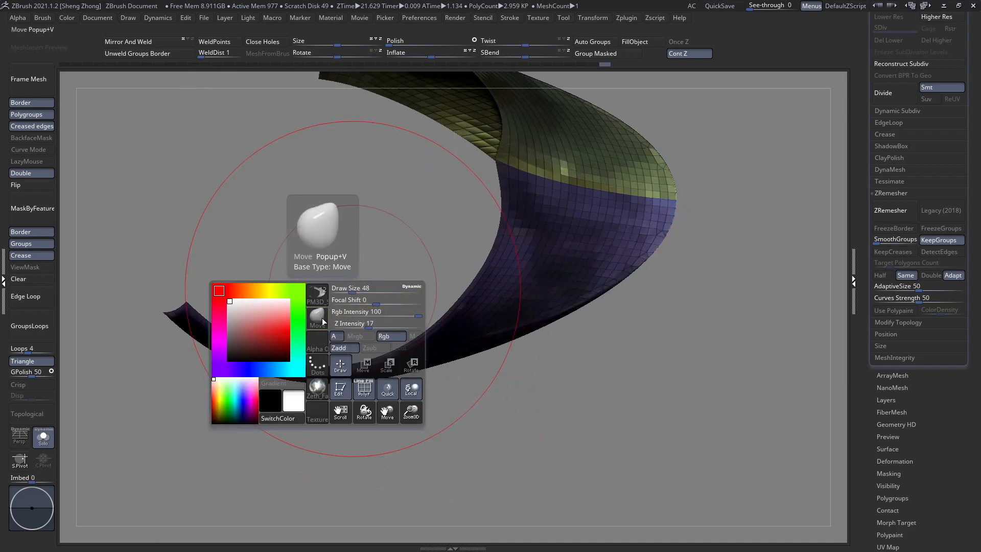
pyautogui.click(322, 321)
pyautogui.click(696, 350)
pyautogui.hotkey('ctrl', 'z')
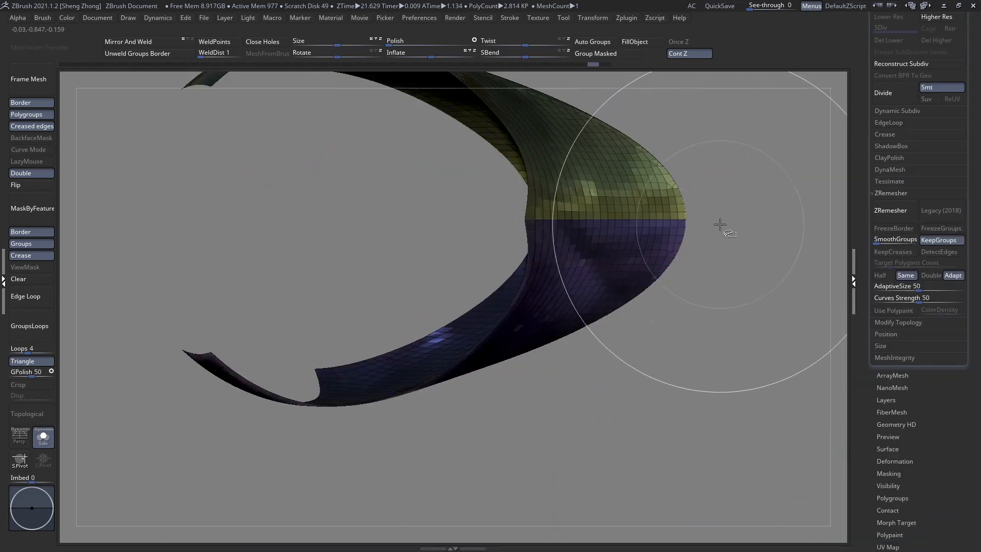
# Try clipping the visor's bulging side along a curve from the front tip to the rear strap
pyautogui.keyDown('ctrl'); pyautogui.keyDown('shift'); pyautogui.moveTo(700, 214); pyautogui.dragTo(584, 339); pyautogui.keyUp('shift'); pyautogui.keyUp('ctrl')
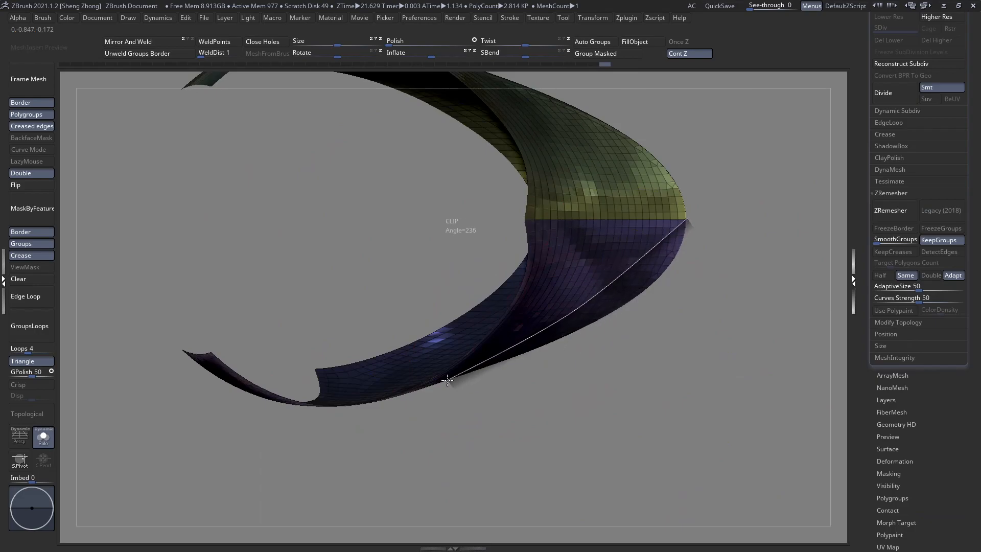
pyautogui.keyDown('ctrl'); pyautogui.keyDown('shift'); pyautogui.moveTo(446, 379); pyautogui.dragTo(296, 416); pyautogui.keyUp('shift'); pyautogui.keyUp('ctrl')
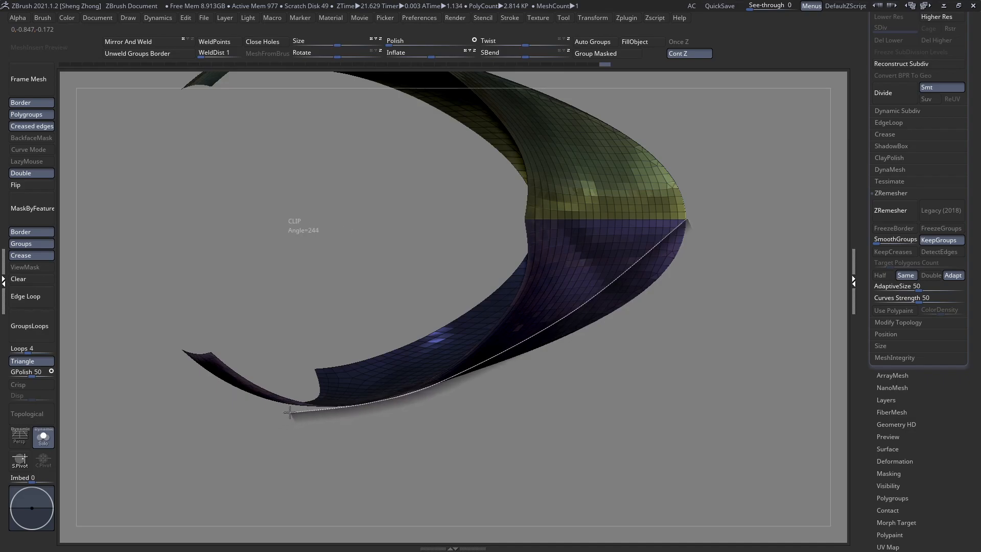
pyautogui.keyDown('ctrl'); pyautogui.keyDown('shift'); pyautogui.moveTo(287, 422); pyautogui.dragTo(287, 416); pyautogui.keyUp('shift'); pyautogui.keyUp('ctrl')
pyautogui.keyDown('ctrl'); pyautogui.moveTo(474, 359); pyautogui.dragTo(471, 369, button='right'); pyautogui.keyUp('ctrl')
pyautogui.hotkey('ctrl', 'z')
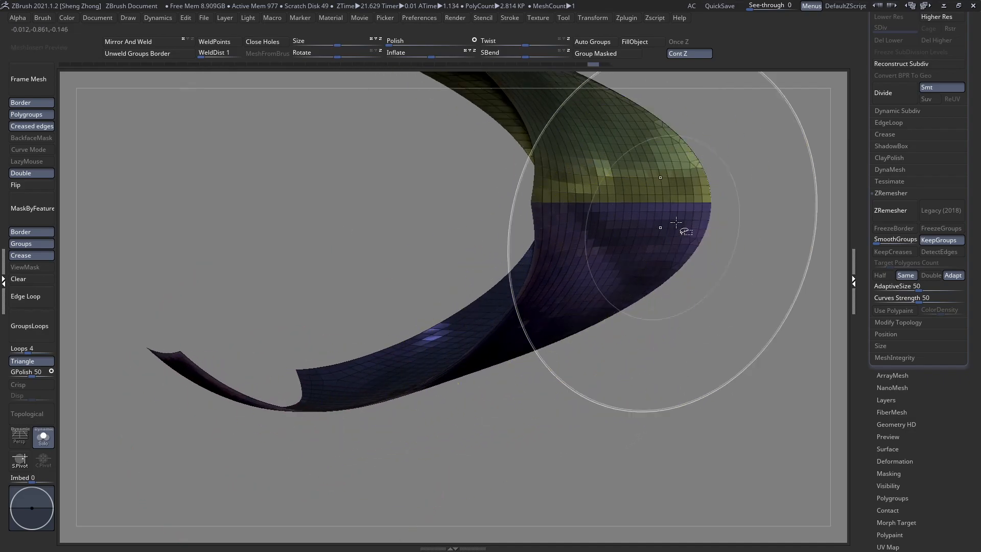
# Clip the visor's side with a flatter curve running from the pointed front back to the cheek
pyautogui.keyDown('ctrl'); pyautogui.keyDown('shift'); pyautogui.moveTo(714, 202); pyautogui.dragTo(669, 229); pyautogui.keyUp('shift'); pyautogui.keyUp('ctrl')
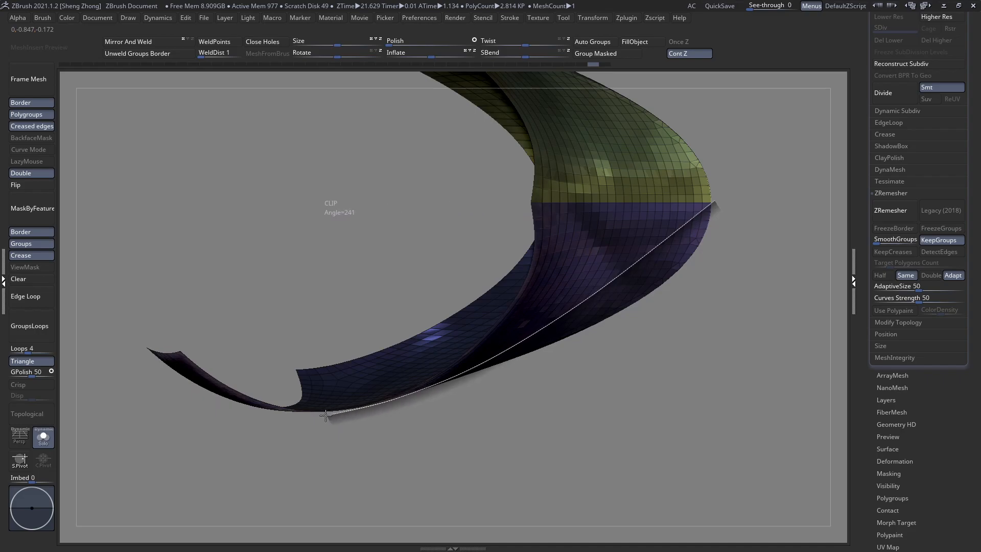
pyautogui.keyDown('ctrl'); pyautogui.keyDown('shift'); pyautogui.moveTo(318, 414); pyautogui.dragTo(318, 414); pyautogui.keyUp('shift'); pyautogui.keyUp('ctrl')
pyautogui.moveTo(389, 358); pyautogui.dragTo(276, 230)
pyautogui.moveTo(482, 319); pyautogui.dragTo(548, 325, button='right')
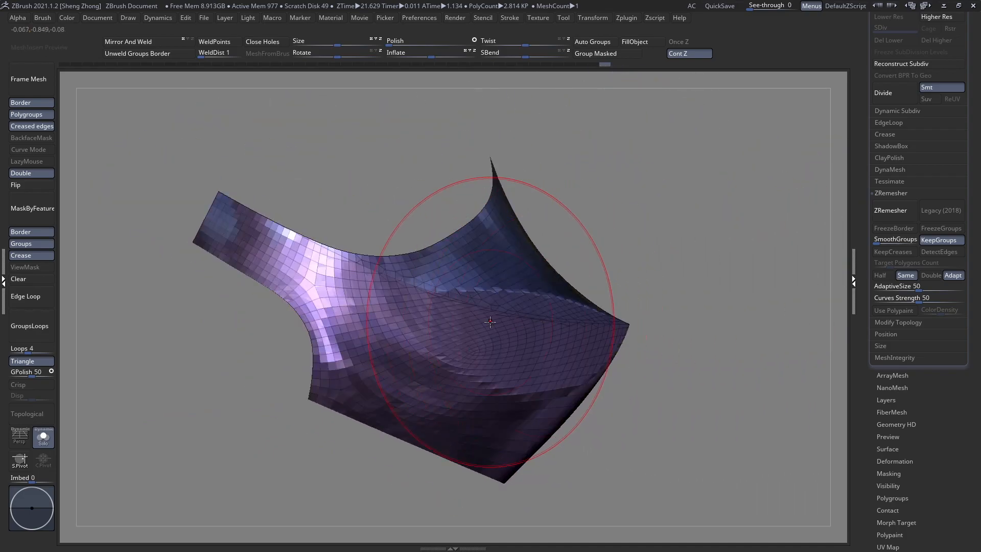
# Mask the visor's borders, polygroup edges and creases by feature, and smooth its clipped surfaces
pyautogui.click(24, 214)
pyautogui.moveTo(536, 274); pyautogui.dragTo(471, 274, button='right')
pyautogui.press('space')
pyautogui.moveTo(471, 274); pyautogui.dragTo(479, 274)
pyautogui.keyDown('shift'); pyautogui.moveTo(507, 327); pyautogui.dragTo(512, 339); pyautogui.keyUp('shift')
pyautogui.moveTo(511, 338); pyautogui.dragTo(520, 315, button='right')
pyautogui.keyDown('shift'); pyautogui.moveTo(519, 315); pyautogui.dragTo(452, 358); pyautogui.keyUp('shift')
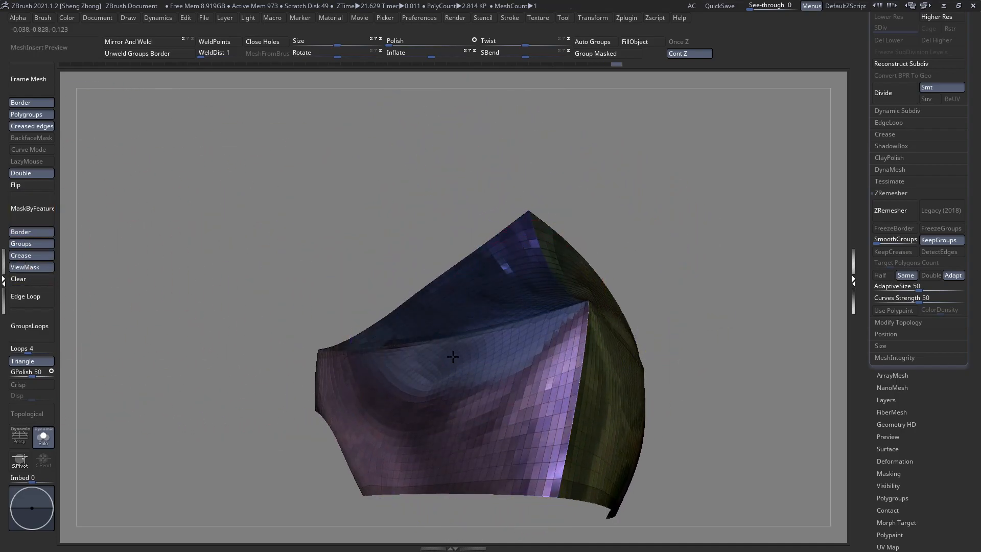
pyautogui.moveTo(392, 367); pyautogui.dragTo(461, 328, button='right')
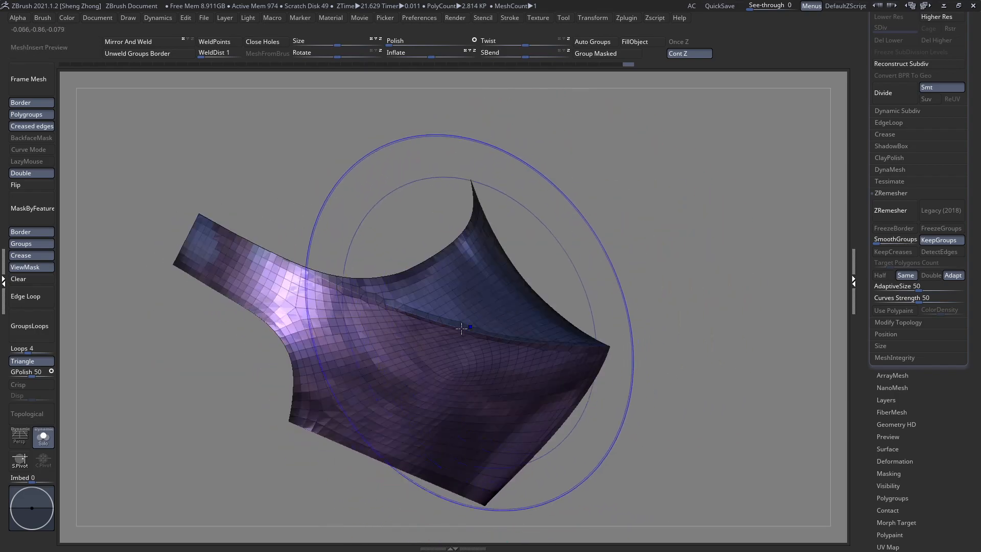
pyautogui.moveTo(354, 403)
pyautogui.keyDown('alt'); pyautogui.mouseDown(button='right')
pyautogui.moveTo(391, 315)
pyautogui.moveTo(578, 314)
pyautogui.mouseUp(button='right'); pyautogui.keyUp('alt')
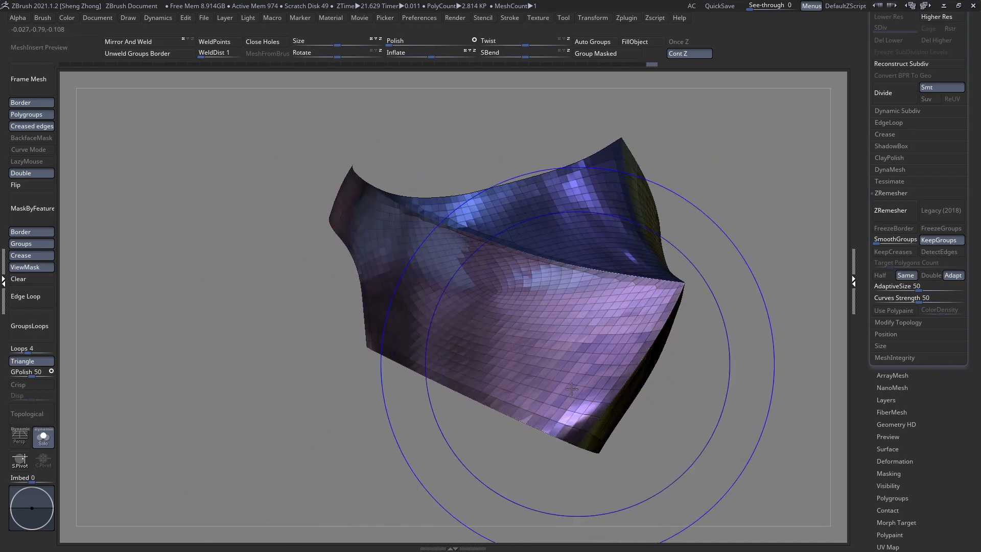
pyautogui.moveTo(572, 388); pyautogui.dragTo(530, 348, button='right')
pyautogui.keyDown('shift'); pyautogui.moveTo(504, 300); pyautogui.dragTo(488, 349, button='right'); pyautogui.keyUp('shift')
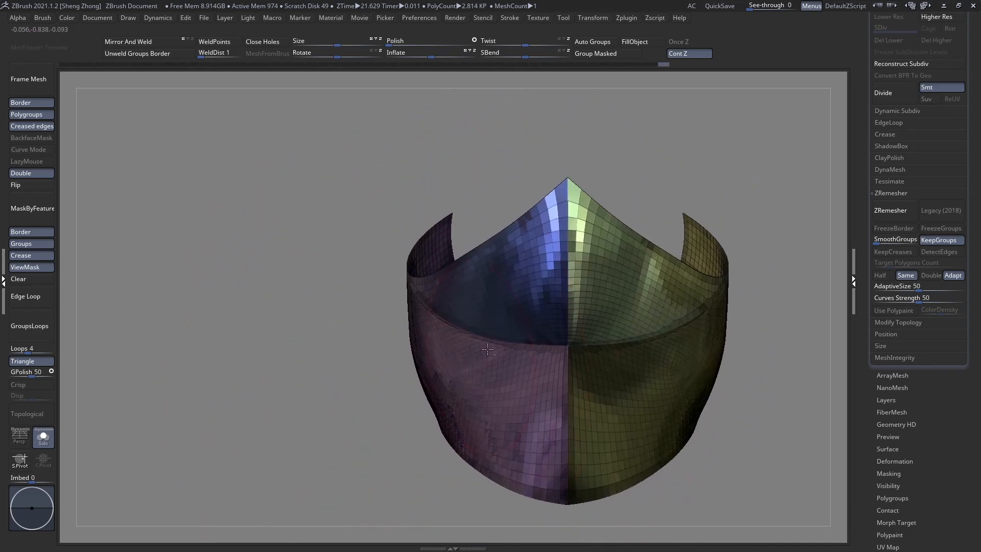
pyautogui.moveTo(553, 261); pyautogui.dragTo(517, 324, button='right')
# Turn off Solo mode, hide the polyframe and make the parts around the visor transparent
pyautogui.click(43, 436)
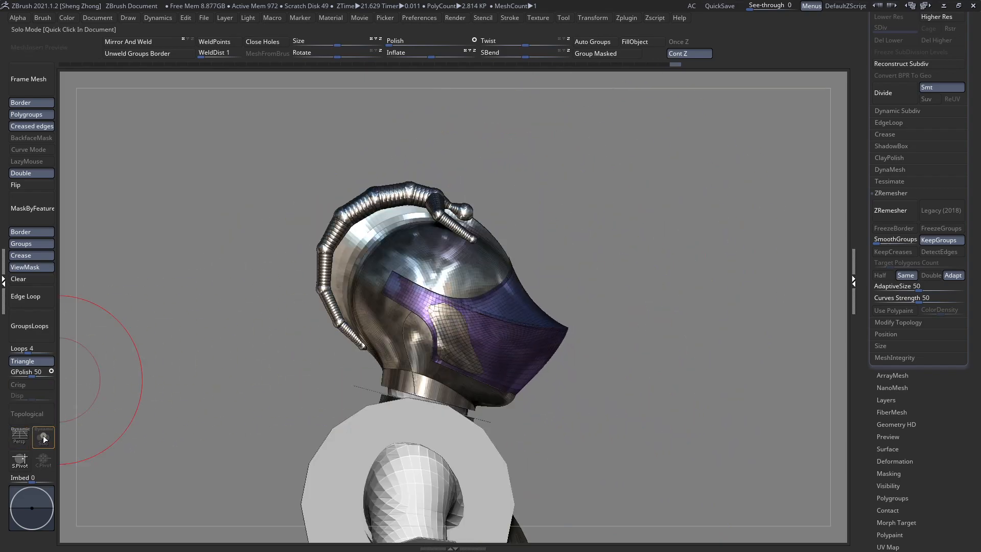
pyautogui.keyDown('alt'); pyautogui.click(474, 384); pyautogui.keyUp('alt')
pyautogui.moveTo(557, 352); pyautogui.dragTo(478, 381, button='right')
pyautogui.moveTo(307, 379); pyautogui.dragTo(380, 396, button='right')
pyautogui.hotkey('ctrl', 't')
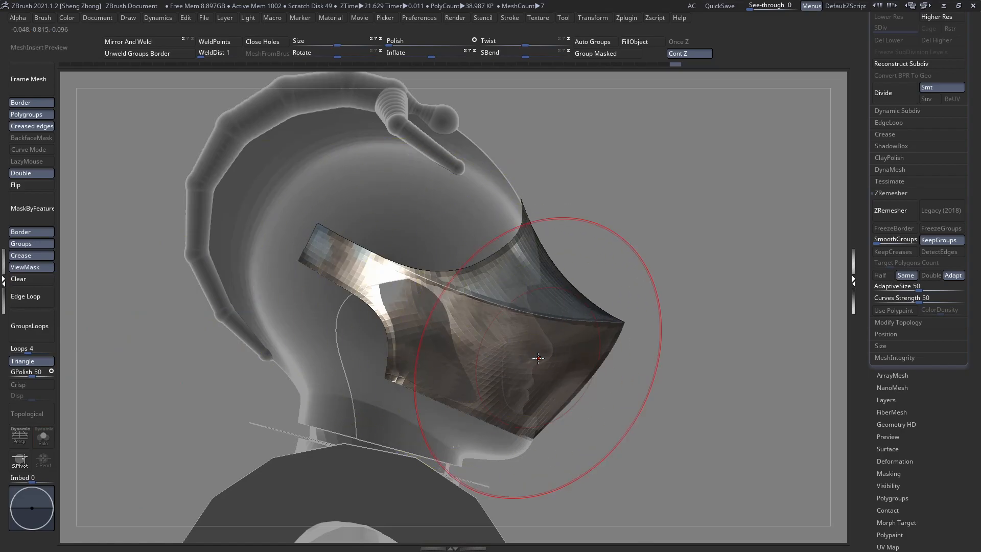
pyautogui.moveTo(529, 339); pyautogui.dragTo(494, 358, button='right')
# Isolate the visor's upper polygroup, mask it completely, and show the whole visor again
pyautogui.keyDown('ctrl'); pyautogui.keyDown('shift'); pyautogui.click(591, 267); pyautogui.keyUp('shift'); pyautogui.keyUp('ctrl')
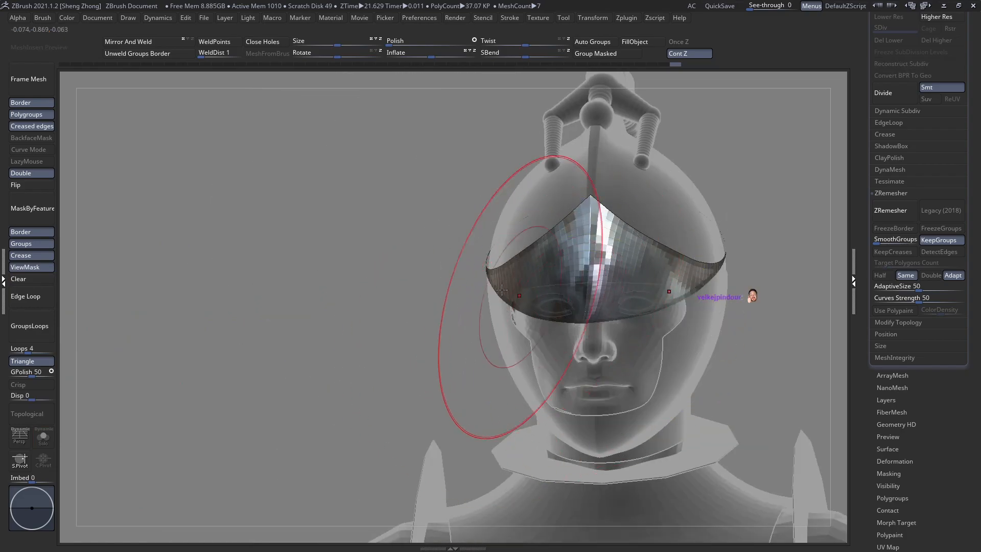
pyautogui.keyDown('ctrl'); pyautogui.moveTo(502, 290); pyautogui.dragTo(516, 246, button='right'); pyautogui.keyUp('ctrl')
pyautogui.keyDown('shift'); pyautogui.moveTo(516, 245); pyautogui.dragTo(498, 375, button='right'); pyautogui.keyUp('shift')
pyautogui.keyDown('ctrl'); pyautogui.moveTo(347, 183); pyautogui.dragTo(702, 442); pyautogui.keyUp('ctrl')
pyautogui.moveTo(497, 361); pyautogui.dragTo(547, 367, button='right')
pyautogui.keyDown('ctrl'); pyautogui.keyDown('shift'); pyautogui.click(673, 361); pyautogui.keyUp('shift'); pyautogui.keyUp('ctrl')
# Adjust the brush size, smooth the unmasked lower part of the visor on both sides, and clear the mask
pyautogui.moveTo(427, 324)
pyautogui.keyDown('alt'); pyautogui.mouseDown(button='right')
pyautogui.moveTo(452, 298)
pyautogui.moveTo(438, 327)
pyautogui.moveTo(480, 309)
pyautogui.moveTo(483, 296)
pyautogui.mouseUp(button='right'); pyautogui.keyUp('alt')
pyautogui.press('space')
pyautogui.moveTo(388, 275); pyautogui.dragTo(395, 285)
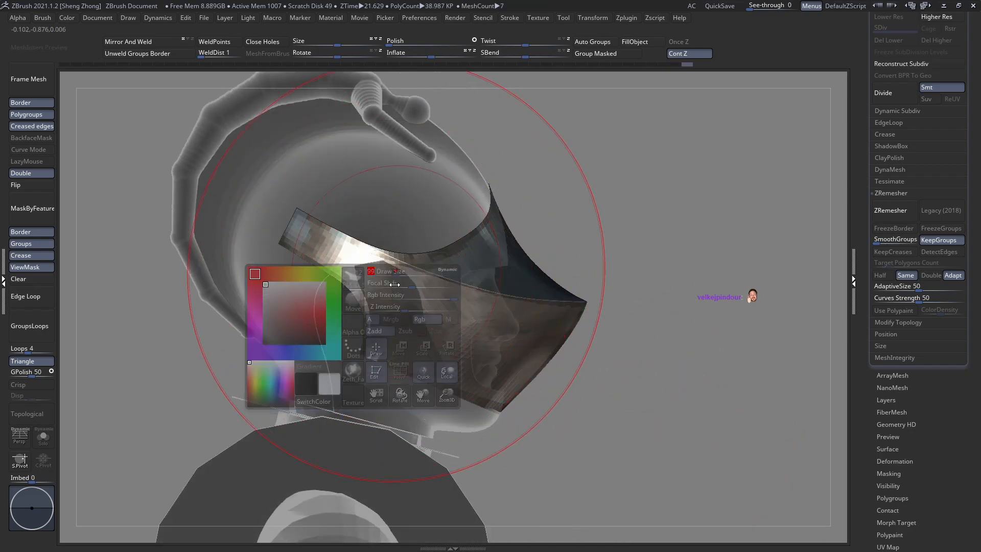
pyautogui.moveTo(427, 301)
pyautogui.mouseDown(button='right')
pyautogui.moveTo(388, 332)
pyautogui.moveTo(406, 330)
pyautogui.moveTo(399, 322)
pyautogui.moveTo(459, 376)
pyautogui.mouseUp(button='right')
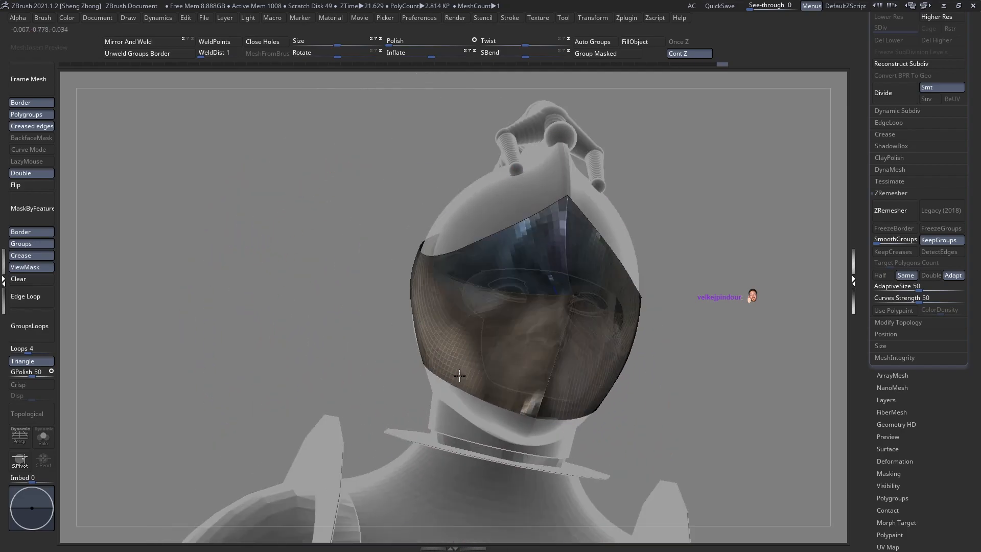
pyautogui.moveTo(580, 351); pyautogui.dragTo(514, 317, button='right')
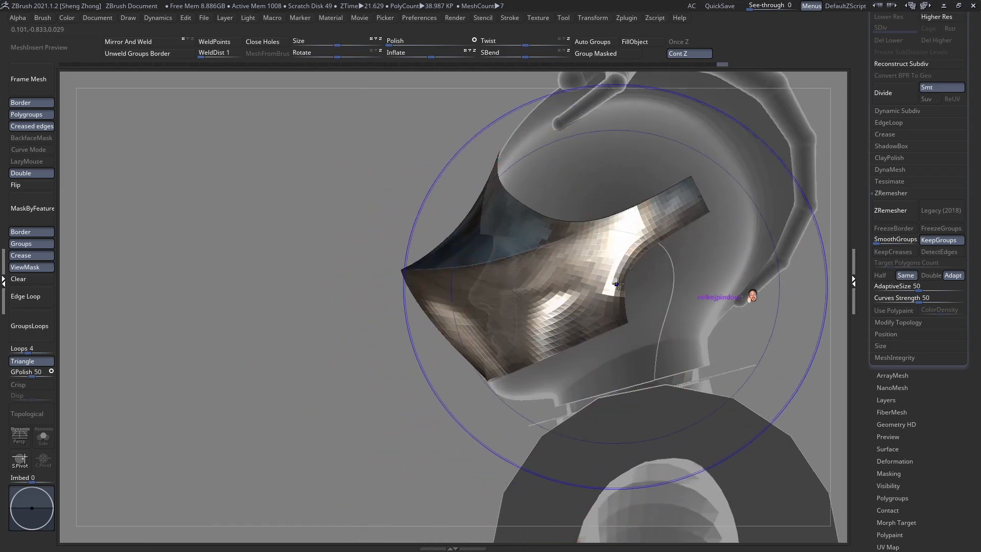
pyautogui.moveTo(618, 284)
pyautogui.mouseDown(button='right')
pyautogui.moveTo(516, 292)
pyautogui.moveTo(459, 308)
pyautogui.moveTo(164, 317)
pyautogui.mouseUp(button='right')
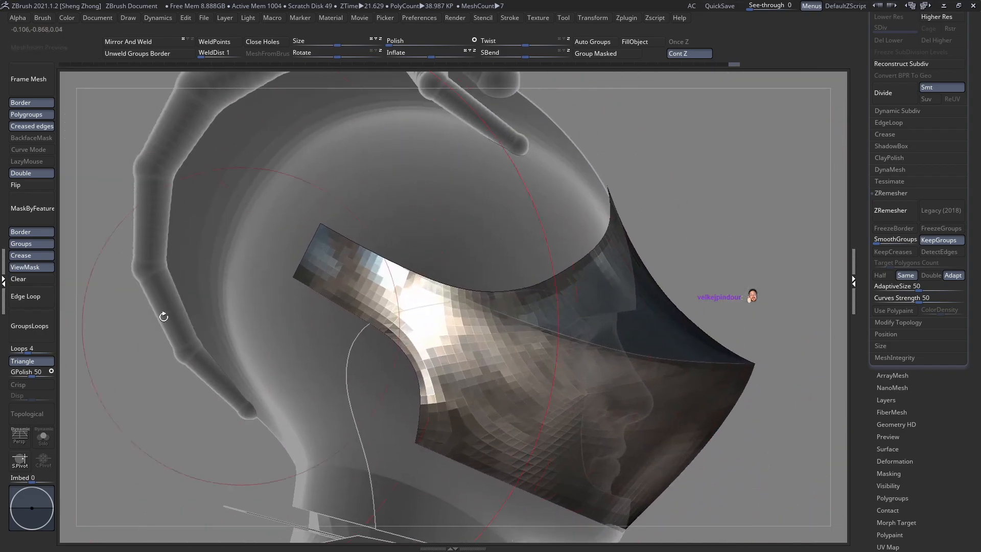
pyautogui.click(31, 283)
# Clip the visor's front profile along a curve from the pointed tip down past the chin edge
pyautogui.keyDown('ctrl'); pyautogui.moveTo(478, 357); pyautogui.dragTo(438, 387, button='right'); pyautogui.keyUp('ctrl')
pyautogui.hotkey('shift', 't')
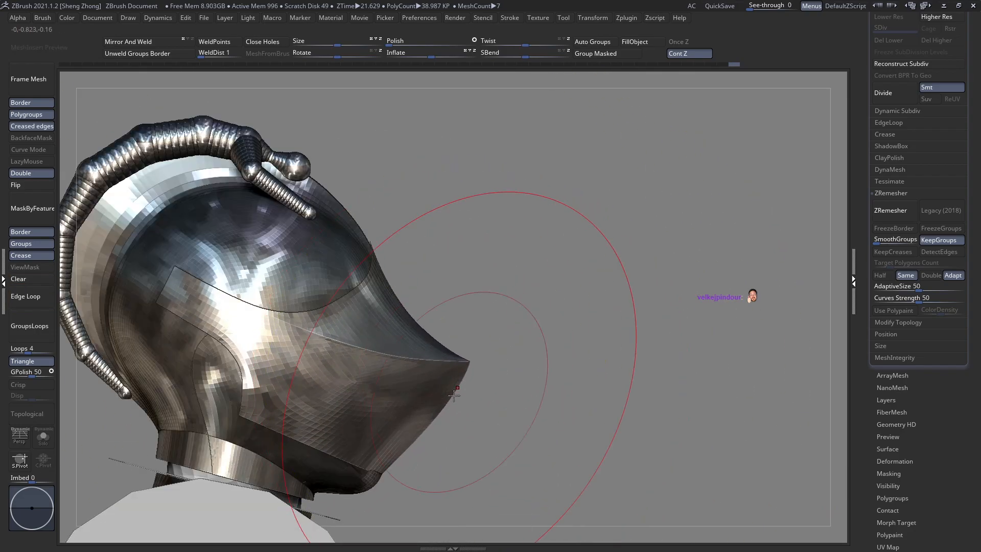
pyautogui.moveTo(378, 379)
pyautogui.keyDown('alt'); pyautogui.mouseDown(button='right')
pyautogui.moveTo(429, 313)
pyautogui.moveTo(408, 345)
pyautogui.mouseUp(button='right'); pyautogui.keyUp('alt')
pyautogui.rightClick(408, 345)
pyautogui.press('b')
pyautogui.press('c')
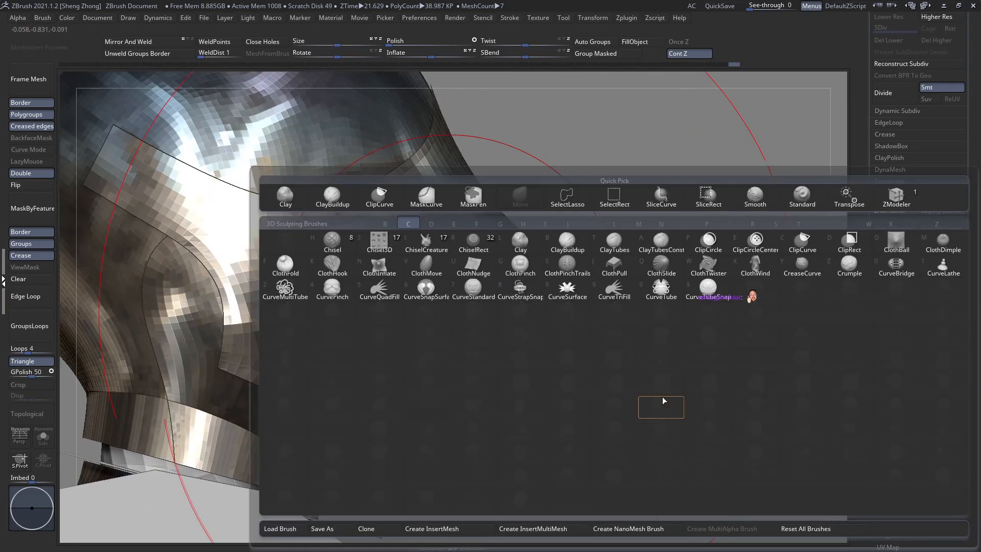
pyautogui.press('b')
pyautogui.moveTo(536, 338)
pyautogui.keyDown('alt'); pyautogui.mouseDown(button='right')
pyautogui.moveTo(565, 318)
pyautogui.moveTo(561, 335)
pyautogui.moveTo(590, 289)
pyautogui.mouseUp(button='right'); pyautogui.keyUp('alt')
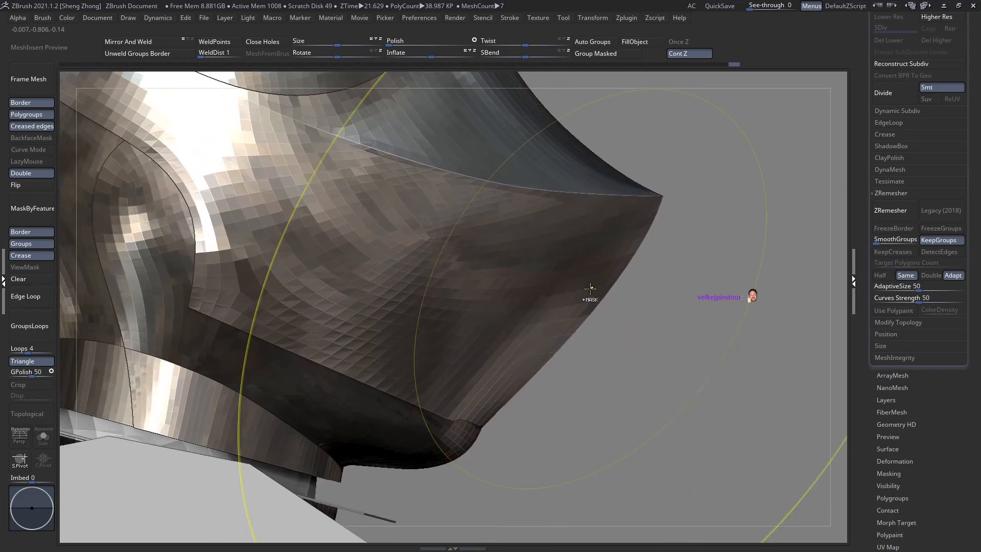
pyautogui.hotkey('shift', 't')
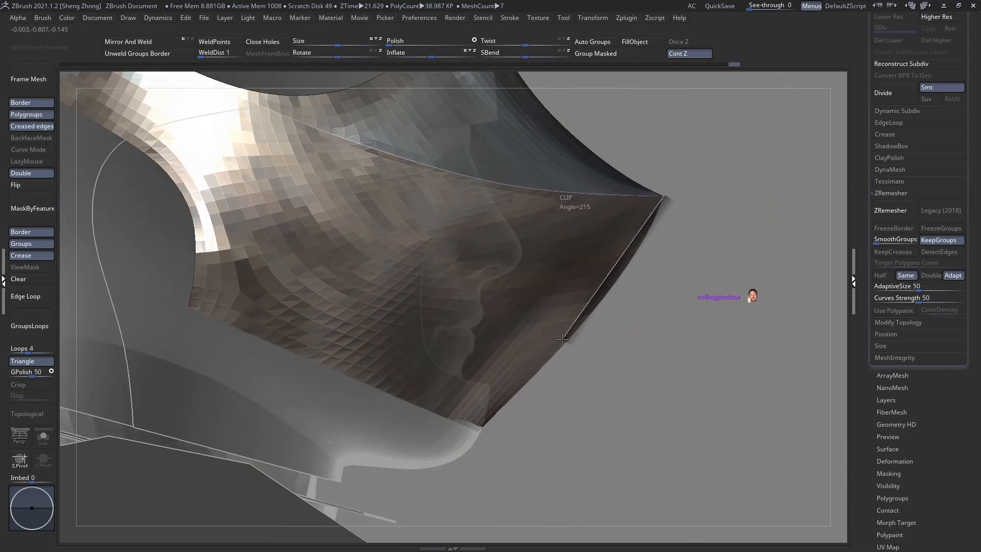
pyautogui.keyDown('ctrl'); pyautogui.keyDown('shift'); pyautogui.moveTo(491, 405); pyautogui.dragTo(443, 467); pyautogui.keyUp('shift'); pyautogui.keyUp('ctrl')
# Smooth the visor's isolated lower polygroup with its feature edges masked, and show the full visor again
pyautogui.moveTo(358, 358)
pyautogui.keyDown('shift'); pyautogui.mouseDown()
pyautogui.moveTo(286, 307)
pyautogui.moveTo(233, 247)
pyautogui.moveTo(241, 204)
pyautogui.mouseUp(); pyautogui.keyUp('shift')
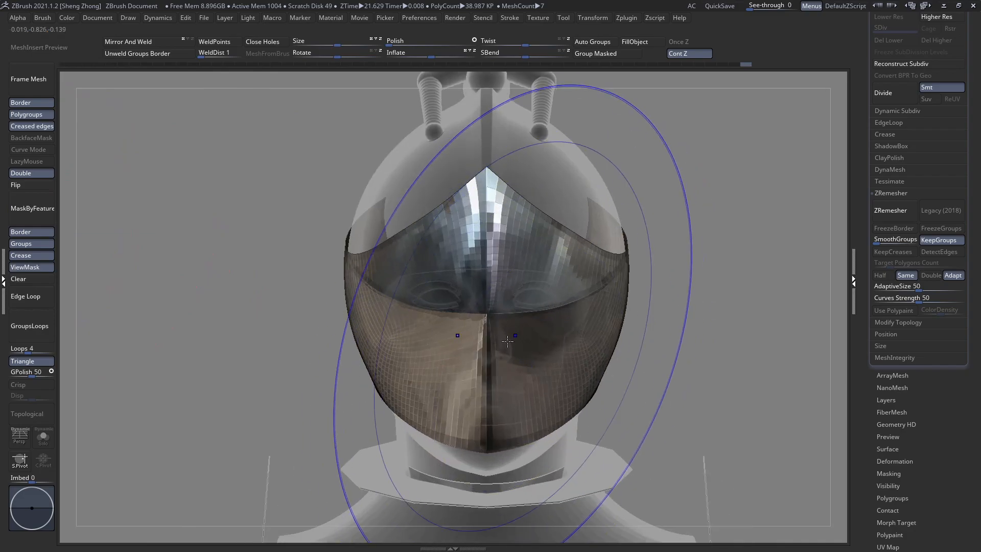
pyautogui.moveTo(481, 359)
pyautogui.mouseDown()
pyautogui.moveTo(584, 355)
pyautogui.moveTo(524, 241)
pyautogui.moveTo(284, 193)
pyautogui.moveTo(300, 228)
pyautogui.moveTo(511, 307)
pyautogui.moveTo(703, 365)
pyautogui.moveTo(727, 347)
pyautogui.mouseUp()
pyautogui.keyDown('ctrl'); pyautogui.click(702, 365); pyautogui.keyUp('ctrl')
pyautogui.keyDown('ctrl'); pyautogui.click(705, 368); pyautogui.keyUp('ctrl')
pyautogui.hotkey('ctrl', 'z')
pyautogui.press('space')
pyautogui.press('space')
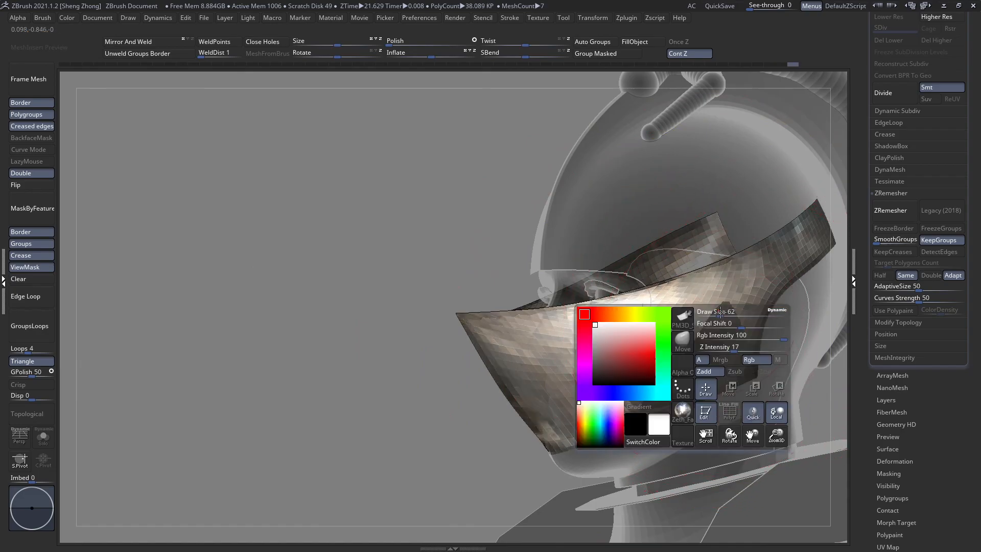
pyautogui.moveTo(716, 313)
pyautogui.mouseDown()
pyautogui.moveTo(727, 313)
pyautogui.moveTo(715, 358)
pyautogui.moveTo(735, 373)
pyautogui.moveTo(697, 352)
pyautogui.moveTo(675, 396)
pyautogui.moveTo(716, 378)
pyautogui.mouseUp()
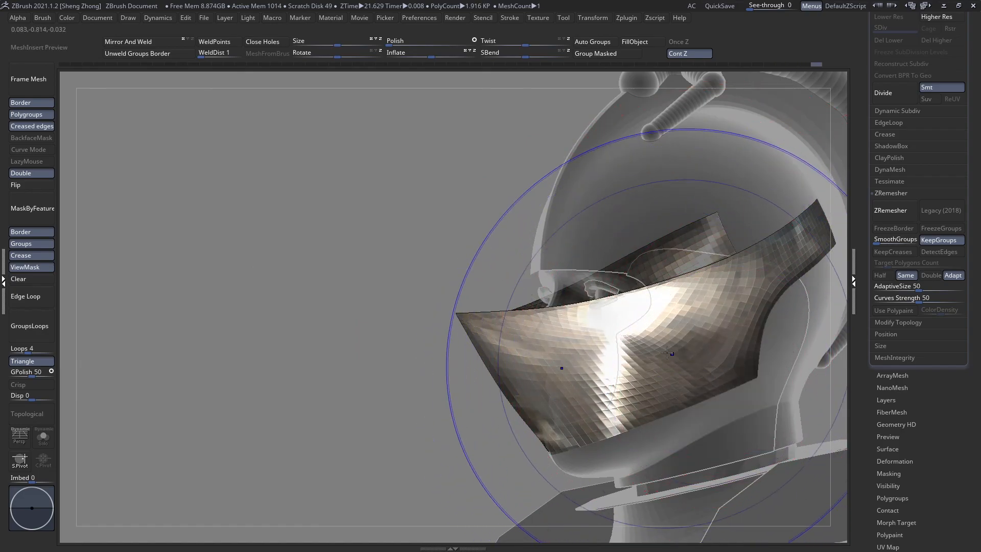
pyautogui.keyDown('ctrl'); pyautogui.keyDown('shift'); pyautogui.click(444, 324); pyautogui.keyUp('shift'); pyautogui.keyUp('ctrl')
# Clear the visor's mask, turn off the transparency and check the helmet from both sides
pyautogui.keyDown('alt'); pyautogui.moveTo(444, 324); pyautogui.dragTo(621, 327); pyautogui.keyUp('alt')
pyautogui.keyDown('ctrl'); pyautogui.moveTo(620, 327); pyautogui.dragTo(525, 333, button='right'); pyautogui.keyUp('ctrl')
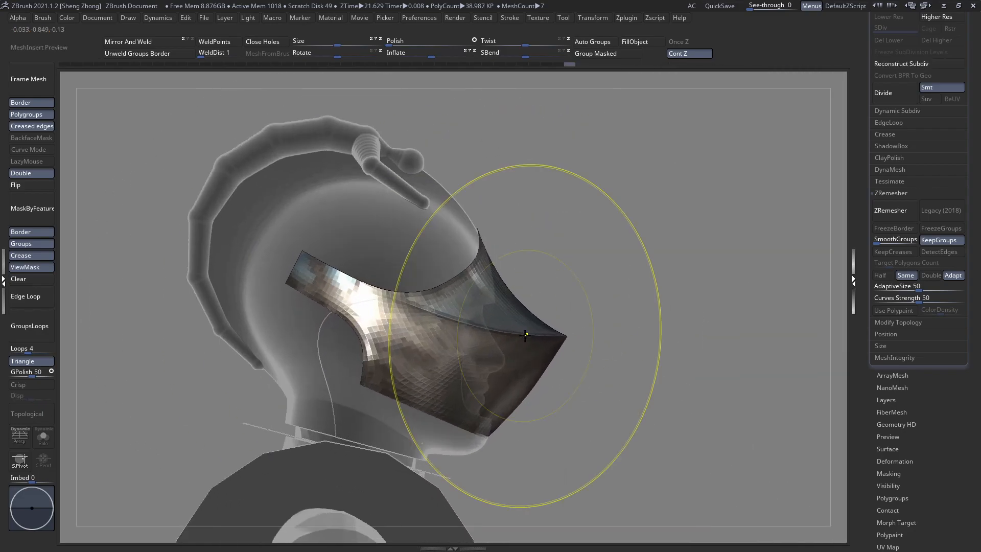
pyautogui.keyDown('ctrl'); pyautogui.moveTo(589, 373); pyautogui.dragTo(377, 346, button='right'); pyautogui.keyUp('ctrl')
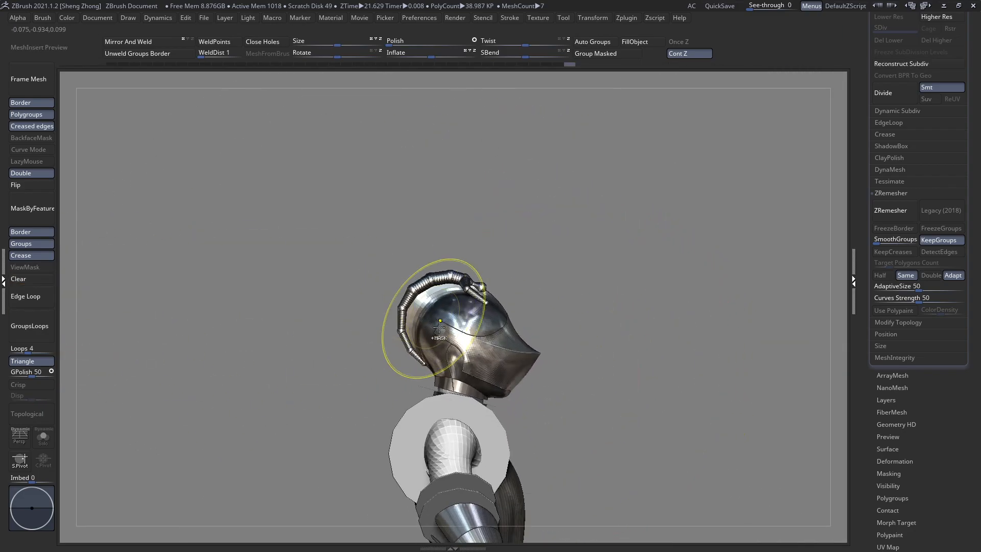
pyautogui.moveTo(440, 326); pyautogui.dragTo(462, 298, button='right')
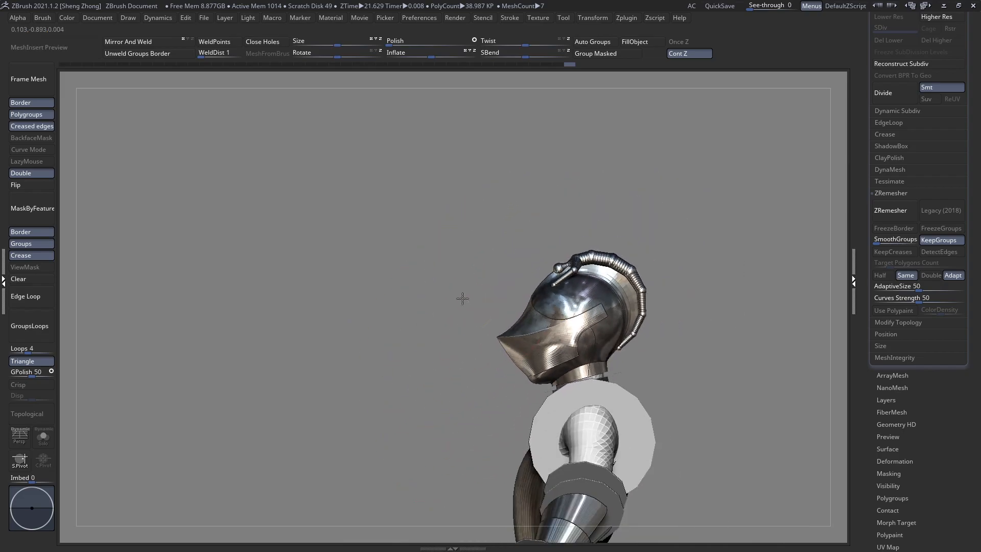
# Switch to the ZSphere crest subtool on top of the helmet and reduce the draw size for editing its front joints
pyautogui.keyDown('alt'); pyautogui.moveTo(631, 306); pyautogui.dragTo(544, 358, button='right'); pyautogui.keyUp('alt')
pyautogui.keyDown('alt'); pyautogui.click(527, 274); pyautogui.keyUp('alt')
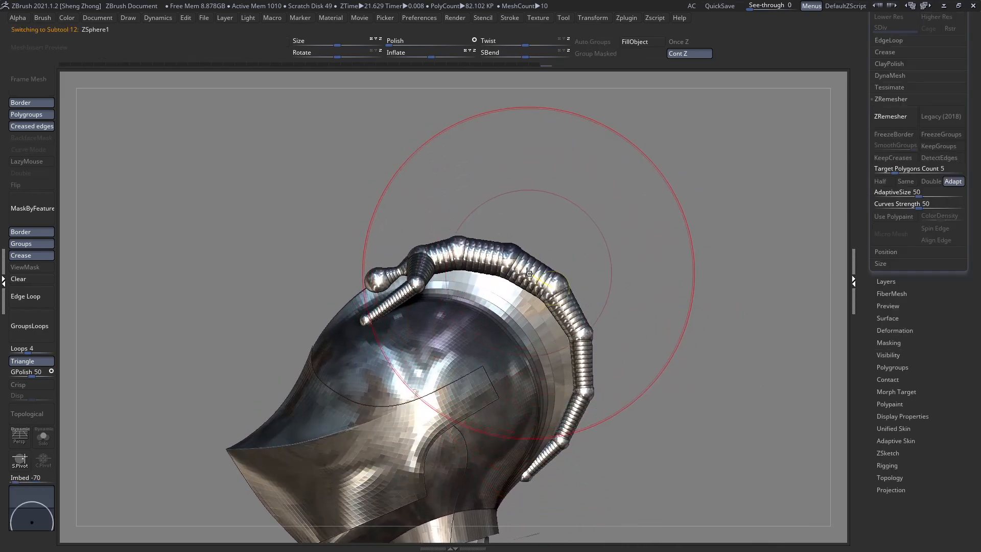
pyautogui.click(417, 283)
pyautogui.keyDown('ctrl'); pyautogui.moveTo(426, 311); pyautogui.dragTo(421, 302, button='right'); pyautogui.keyUp('ctrl')
pyautogui.keyDown('alt'); pyautogui.moveTo(359, 351); pyautogui.dragTo(440, 371, button='right'); pyautogui.keyUp('alt')
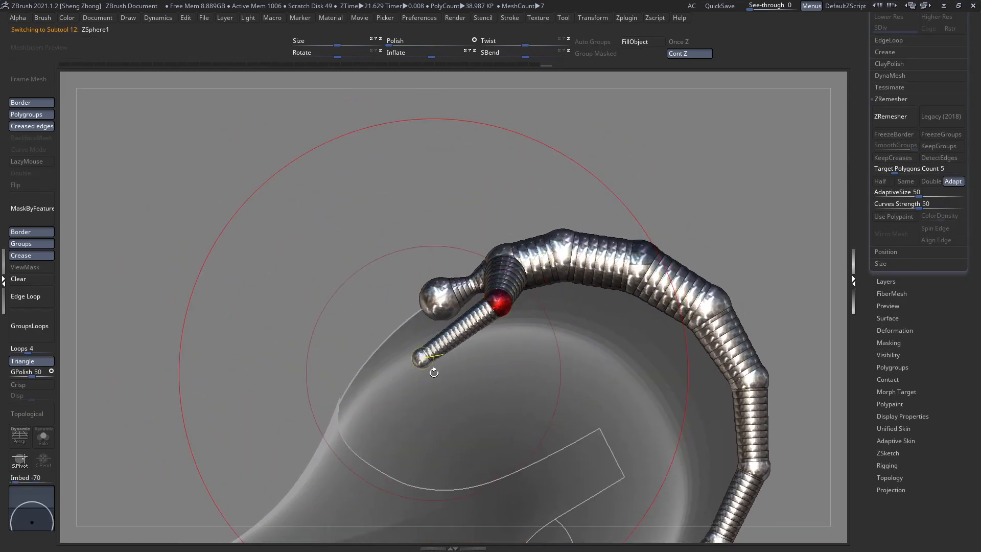
pyautogui.press('space')
pyautogui.moveTo(404, 225); pyautogui.dragTo(393, 226)
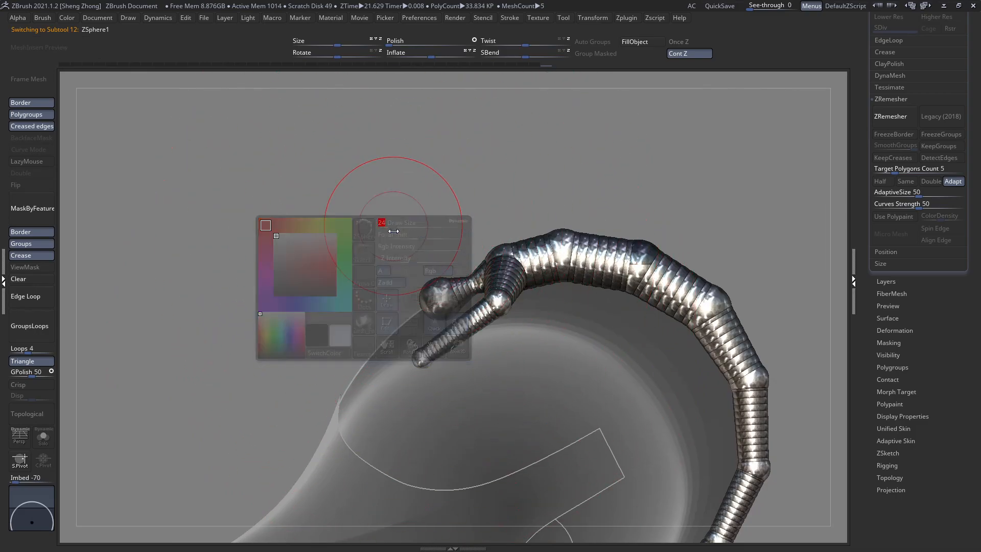
pyautogui.moveTo(407, 263)
pyautogui.keyDown('ctrl'); pyautogui.mouseDown(button='right')
pyautogui.moveTo(407, 250)
pyautogui.moveTo(444, 234)
pyautogui.mouseUp(button='right'); pyautogui.keyUp('ctrl')
pyautogui.press('space')
pyautogui.moveTo(442, 224); pyautogui.dragTo(430, 223)
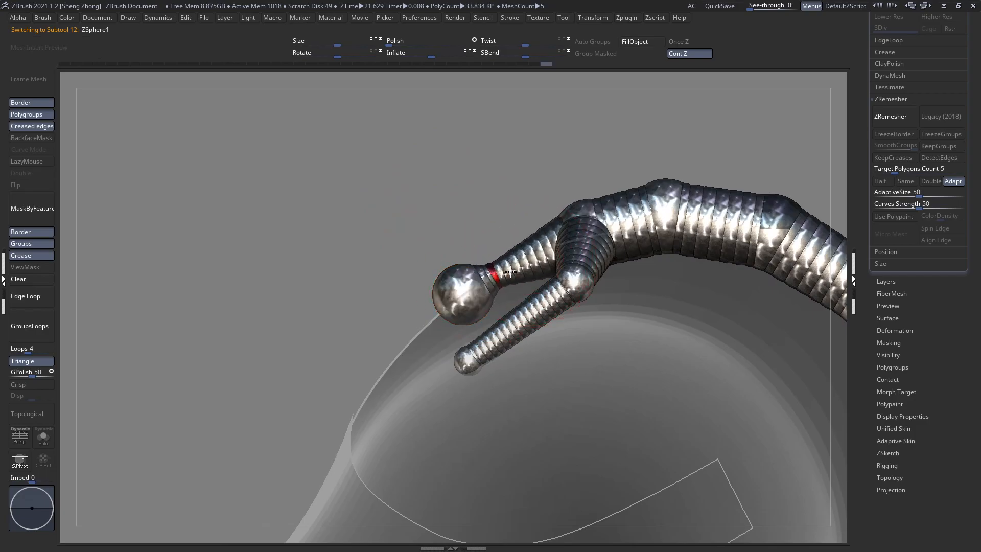
# Move the arm-junction sphere closer to the head and adjust the joint spheres along the crest's curved tail
pyautogui.moveTo(522, 247); pyautogui.dragTo(569, 220, button='right')
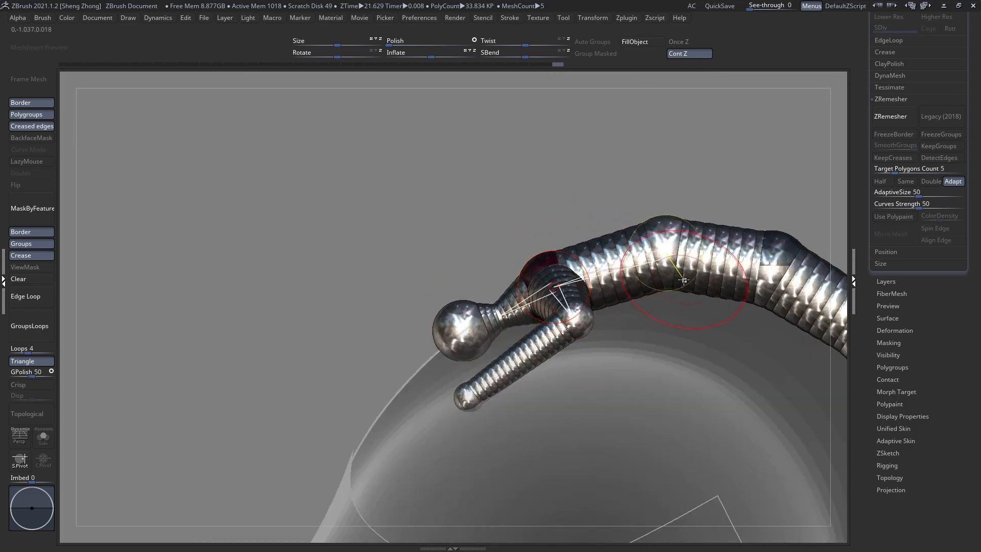
pyautogui.keyDown('alt'); pyautogui.moveTo(684, 280); pyautogui.dragTo(574, 307, button='right'); pyautogui.keyUp('alt')
pyautogui.click(493, 232)
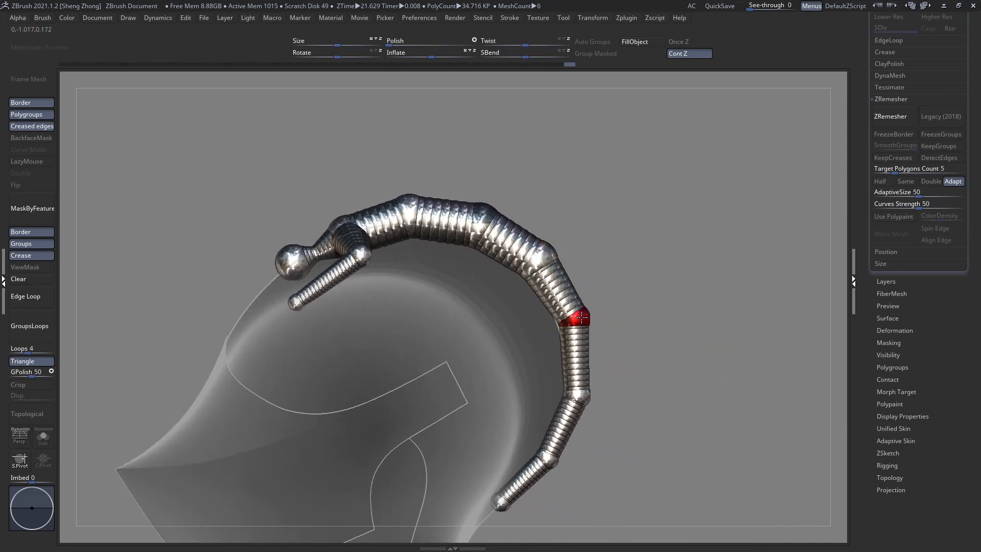
pyautogui.keyDown('alt'); pyautogui.moveTo(578, 394); pyautogui.dragTo(567, 309, button='right'); pyautogui.keyUp('alt')
pyautogui.click(568, 307)
pyautogui.moveTo(567, 309); pyautogui.dragTo(573, 310)
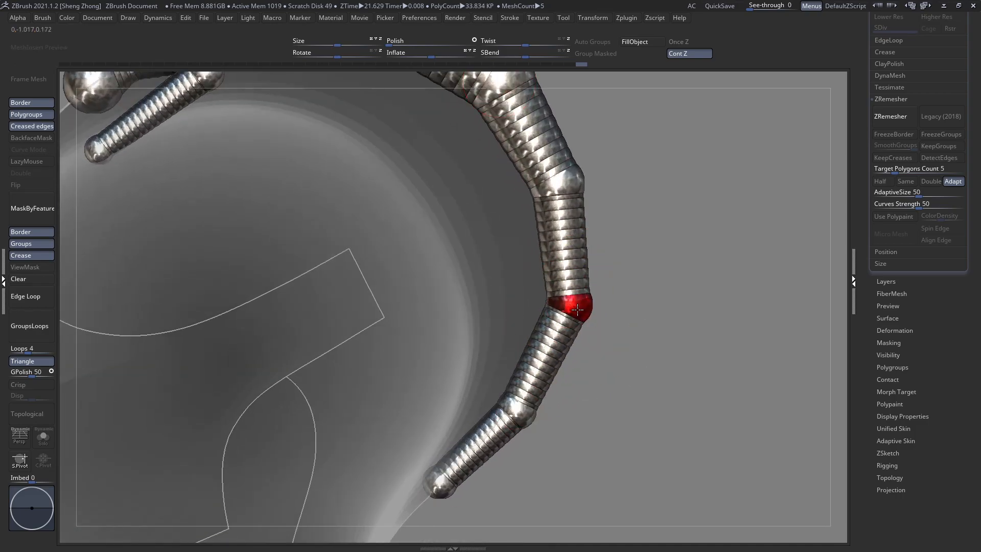
pyautogui.keyDown('alt'); pyautogui.moveTo(529, 407); pyautogui.dragTo(408, 348, button='right'); pyautogui.keyUp('alt')
pyautogui.keyDown('ctrl'); pyautogui.moveTo(409, 348); pyautogui.dragTo(344, 251, button='right'); pyautogui.keyUp('ctrl')
pyautogui.moveTo(343, 250); pyautogui.dragTo(444, 273, button='right')
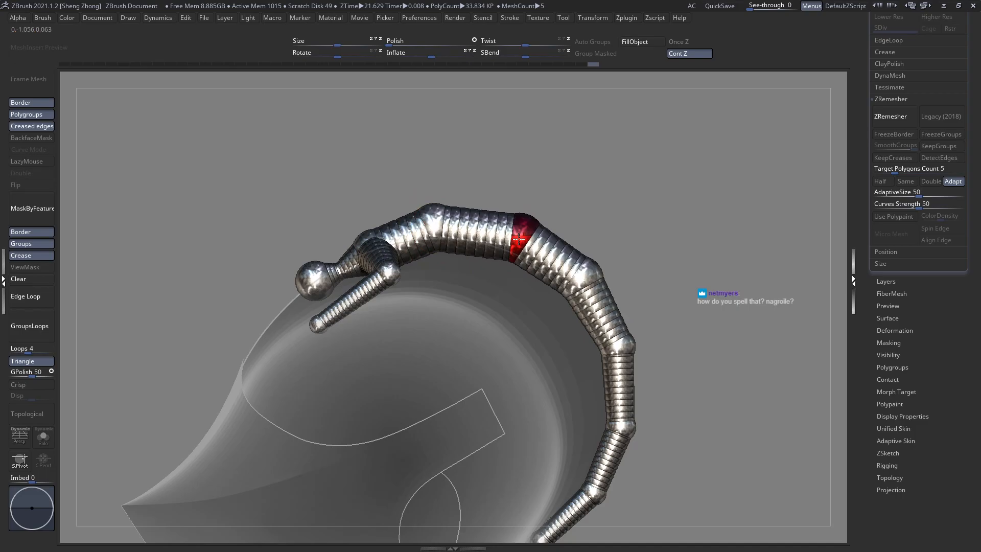
pyautogui.keyDown('ctrl'); pyautogui.moveTo(510, 252); pyautogui.dragTo(453, 279, button='right'); pyautogui.keyUp('ctrl')
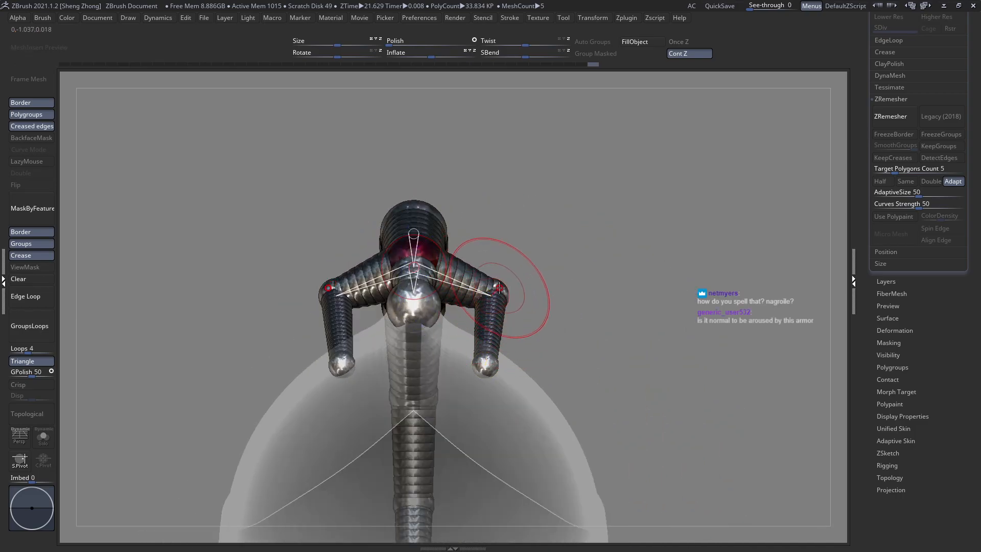
# Reposition the mirrored elbow and hand spheres to shape the crest figure's bent arms
pyautogui.moveTo(499, 288); pyautogui.dragTo(480, 303)
pyautogui.moveTo(511, 339); pyautogui.dragTo(461, 434, button='right')
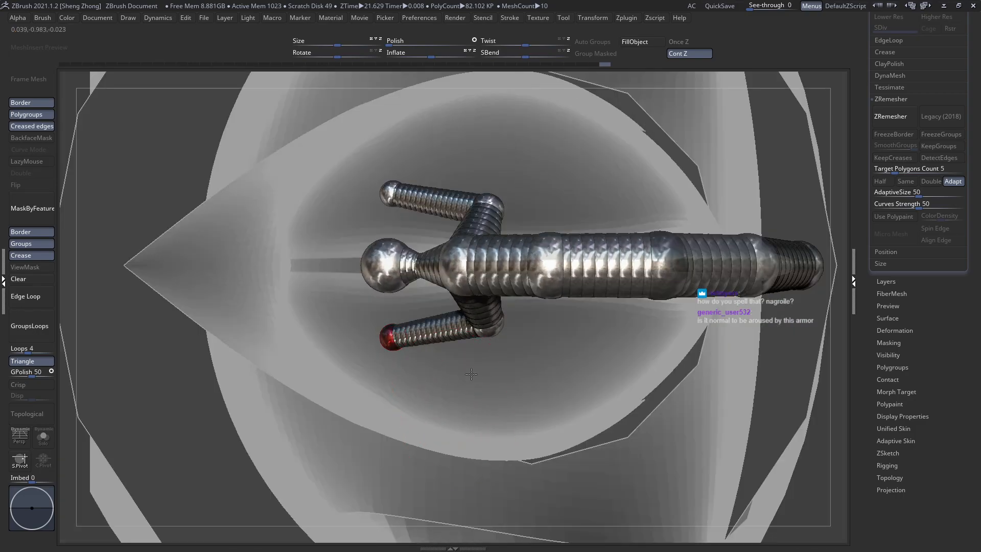
pyautogui.keyDown('alt'); pyautogui.moveTo(472, 374); pyautogui.dragTo(502, 360, button='right'); pyautogui.keyUp('alt')
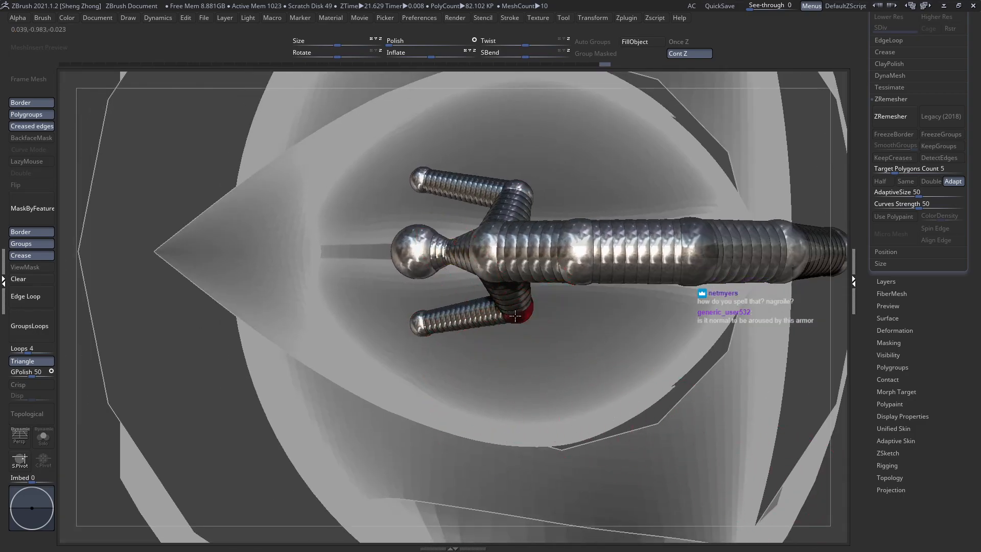
pyautogui.moveTo(515, 316); pyautogui.dragTo(504, 315)
pyautogui.moveTo(503, 318); pyautogui.dragTo(505, 259, button='right')
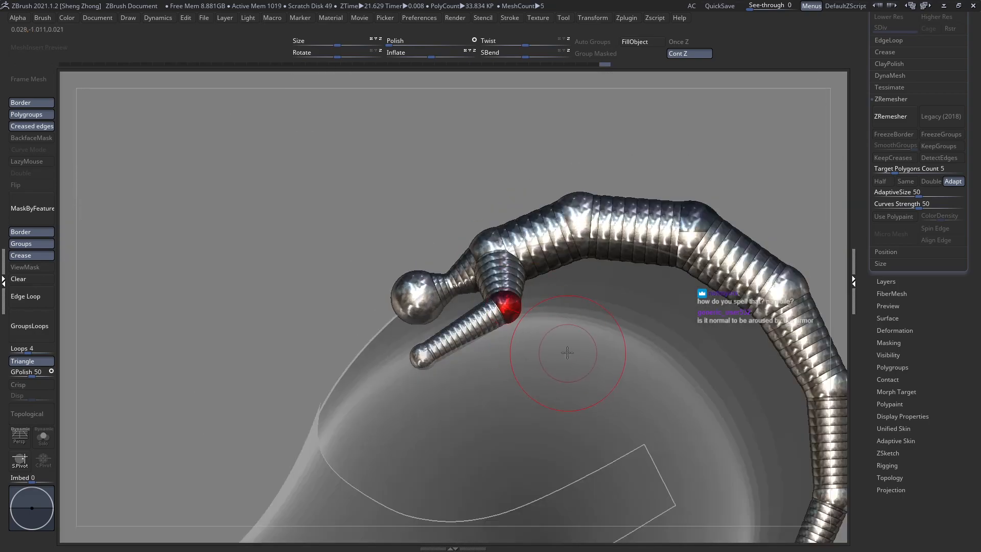
pyautogui.keyDown('alt'); pyautogui.moveTo(567, 353); pyautogui.dragTo(540, 354, button='right'); pyautogui.keyUp('alt')
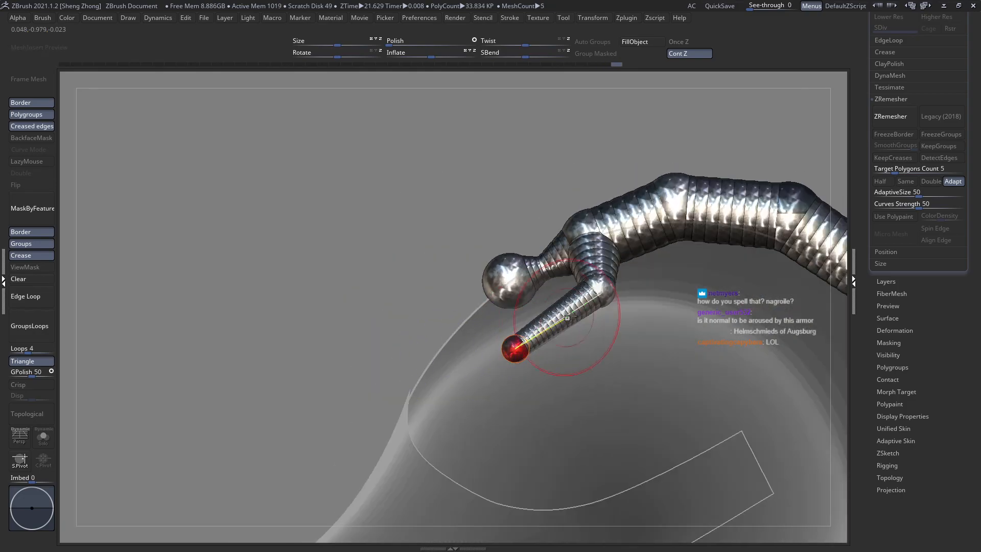
pyautogui.keyDown('shift'); pyautogui.moveTo(610, 304); pyautogui.dragTo(574, 311, button='right'); pyautogui.keyUp('shift')
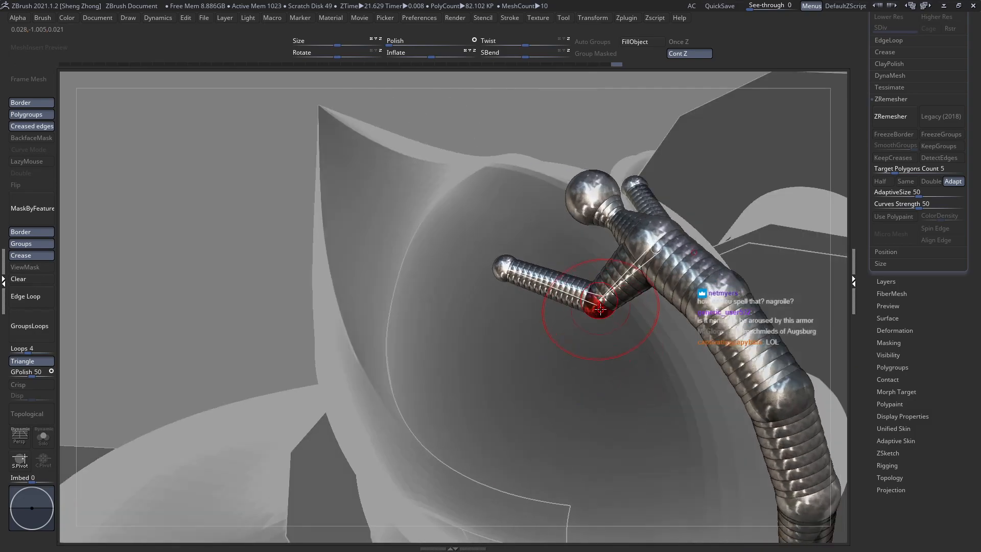
pyautogui.moveTo(593, 306)
pyautogui.mouseDown(button='right')
pyautogui.moveTo(603, 323)
pyautogui.moveTo(546, 215)
pyautogui.moveTo(484, 230)
pyautogui.moveTo(515, 298)
pyautogui.moveTo(490, 131)
pyautogui.moveTo(464, 208)
pyautogui.moveTo(444, 230)
pyautogui.moveTo(512, 258)
pyautogui.mouseUp(button='right')
pyautogui.rightClick(596, 285)
# Add a mirrored pair of spheres on the crest figure's upper torso, above the arm junction
pyautogui.moveTo(474, 308)
pyautogui.keyDown('alt'); pyautogui.mouseDown(button='right')
pyautogui.moveTo(473, 256)
pyautogui.moveTo(422, 380)
pyautogui.moveTo(450, 383)
pyautogui.moveTo(406, 375)
pyautogui.mouseUp(button='right'); pyautogui.keyUp('alt')
pyautogui.moveTo(478, 128)
pyautogui.keyDown('alt'); pyautogui.mouseDown(button='right')
pyautogui.moveTo(460, 267)
pyautogui.moveTo(460, 215)
pyautogui.moveTo(412, 340)
pyautogui.moveTo(353, 233)
pyautogui.moveTo(473, 292)
pyautogui.moveTo(442, 335)
pyautogui.moveTo(482, 382)
pyautogui.moveTo(463, 276)
pyautogui.mouseUp(button='right'); pyautogui.keyUp('alt')
pyautogui.press('space')
pyautogui.keyDown('ctrl'); pyautogui.moveTo(462, 276); pyautogui.dragTo(465, 305, button='right'); pyautogui.keyUp('ctrl')
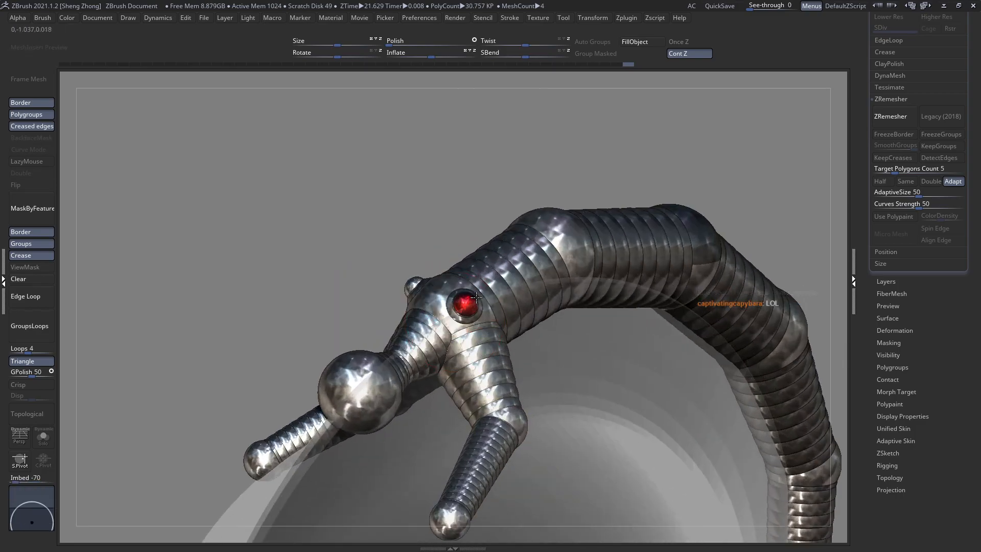
pyautogui.moveTo(481, 280); pyautogui.dragTo(489, 317, button='right')
pyautogui.rightClick(481, 287)
pyautogui.moveTo(490, 317)
pyautogui.keyDown('ctrl'); pyautogui.mouseDown(button='right')
pyautogui.moveTo(495, 322)
pyautogui.moveTo(467, 308)
pyautogui.moveTo(476, 311)
pyautogui.mouseUp(button='right'); pyautogui.keyUp('ctrl')
# Add two finger spheres branching from the end of each mirrored arm
pyautogui.rightClick(456, 277)
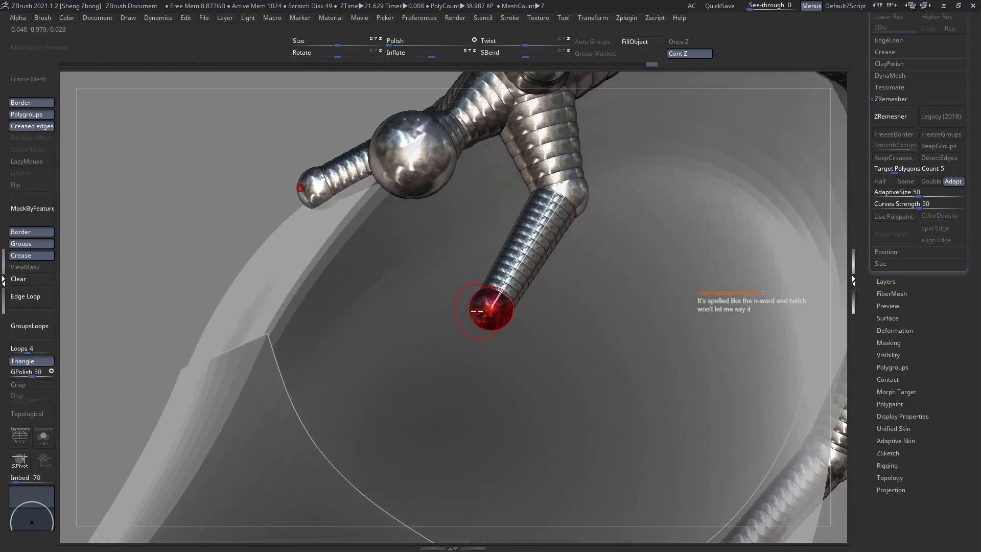
pyautogui.rightClick(475, 282)
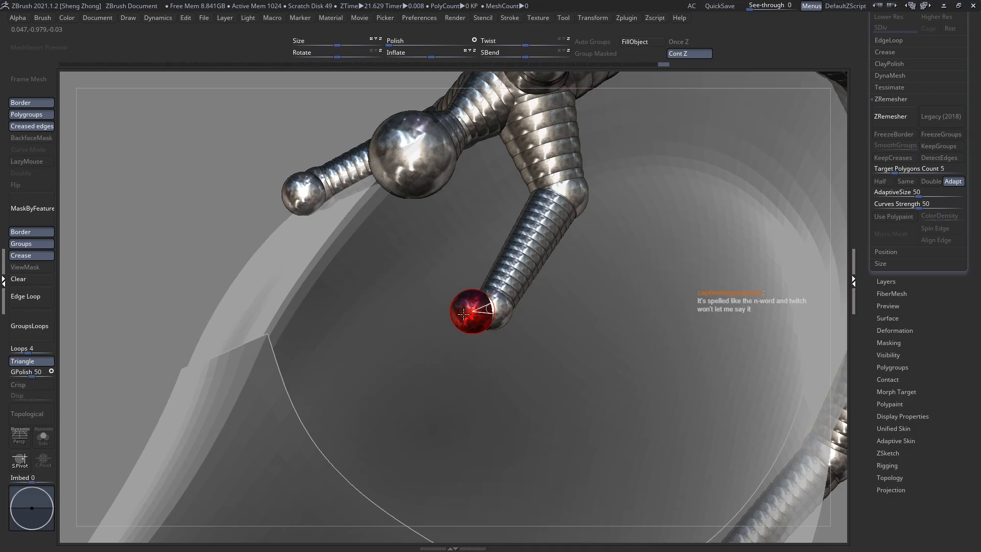
pyautogui.moveTo(441, 249); pyautogui.dragTo(432, 333, button='right')
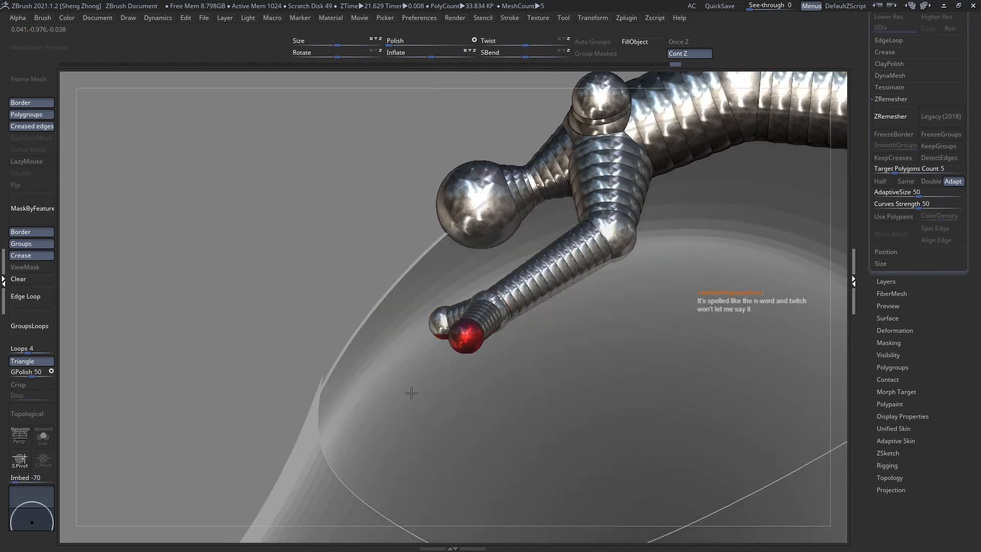
pyautogui.hotkey('shift', 'f')
pyautogui.hotkey('shift', 'f')
# Move the outer finger spheres inward and adjust both fingers' positions on each hand
pyautogui.moveTo(487, 351); pyautogui.dragTo(524, 349, button='right')
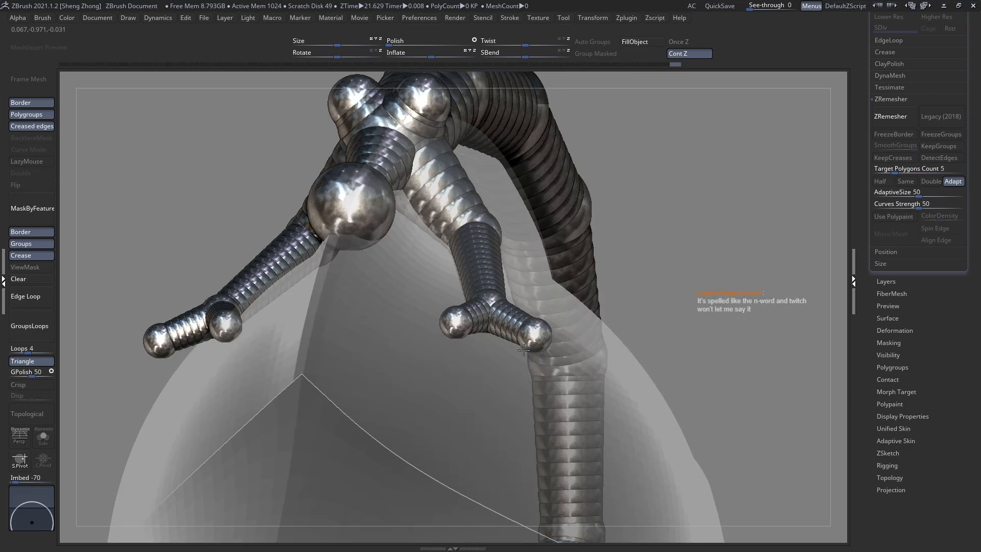
pyautogui.moveTo(536, 334); pyautogui.dragTo(505, 335)
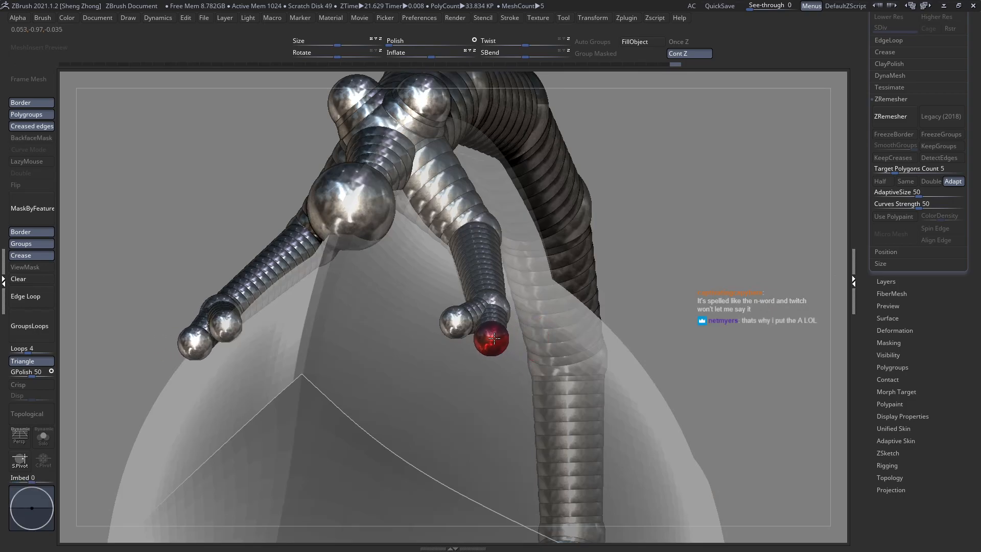
pyautogui.moveTo(493, 338); pyautogui.dragTo(530, 340, button='right')
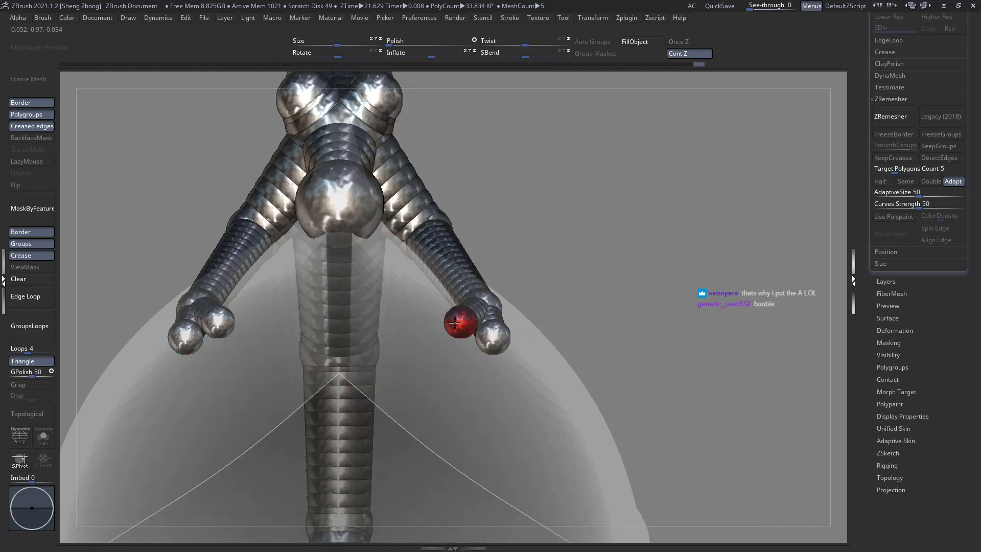
pyautogui.moveTo(453, 335); pyautogui.dragTo(435, 390, button='right')
pyautogui.click(446, 337)
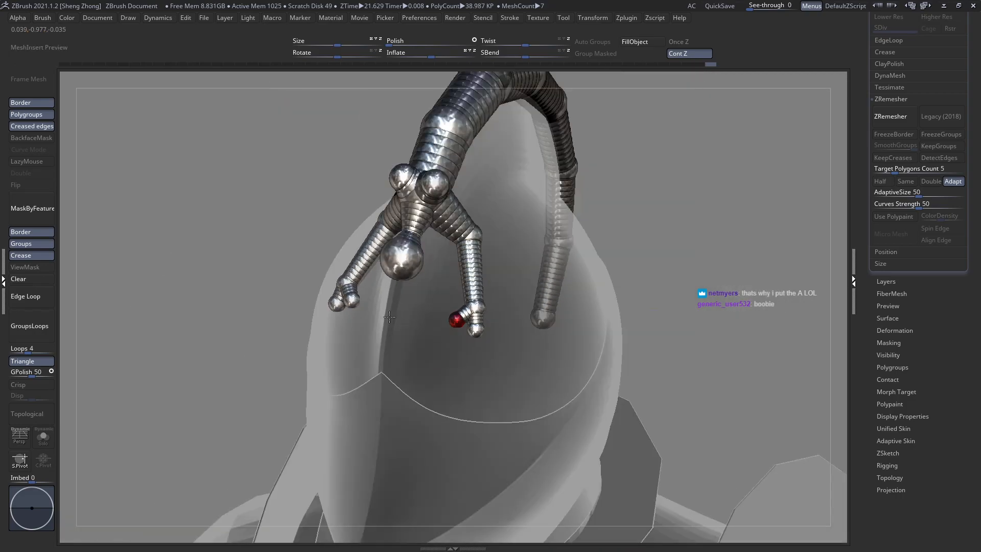
pyautogui.moveTo(452, 318)
pyautogui.mouseDown(button='right')
pyautogui.moveTo(453, 342)
pyautogui.moveTo(460, 314)
pyautogui.mouseUp(button='right')
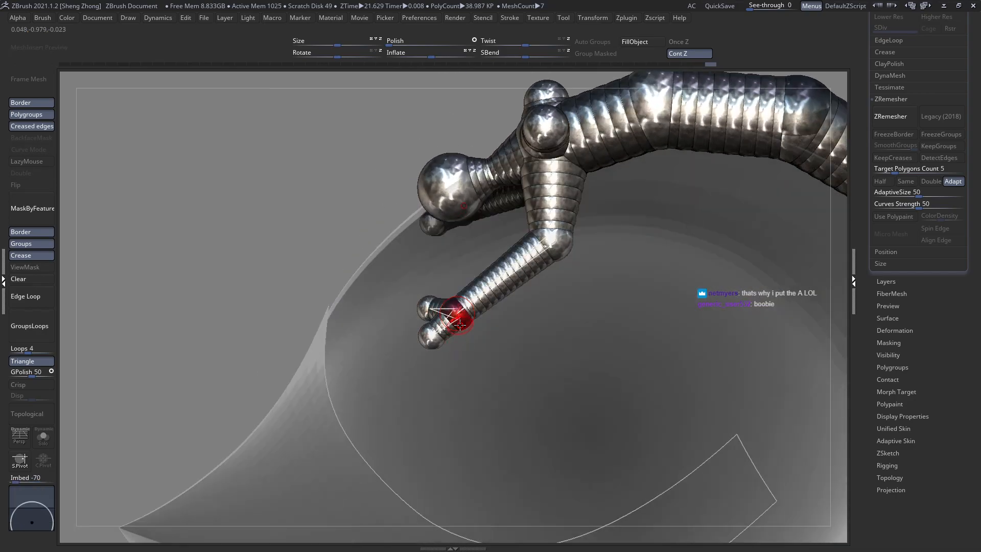
pyautogui.moveTo(459, 325); pyautogui.dragTo(468, 378, button='right')
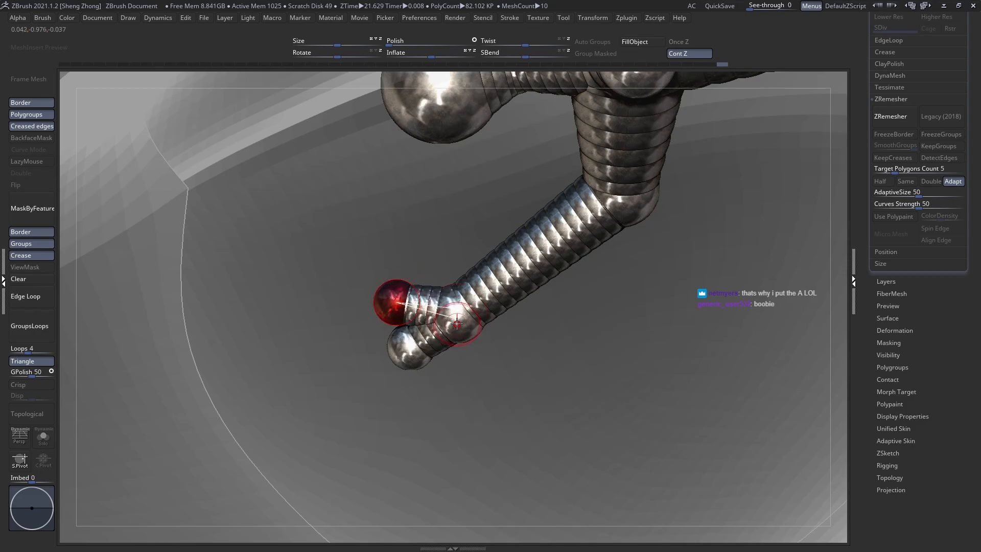
pyautogui.moveTo(403, 295); pyautogui.dragTo(389, 292, button='right')
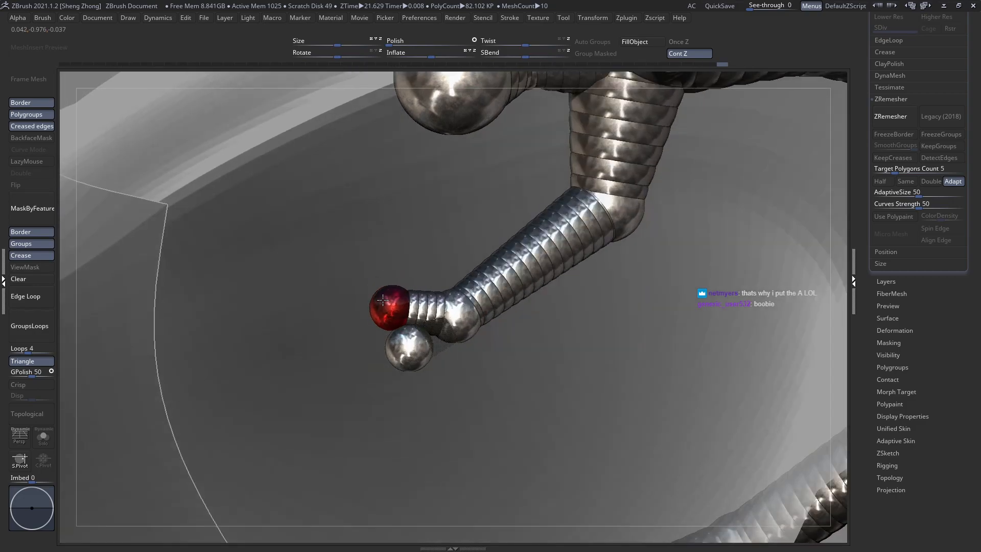
# Add a third finger sphere to each hand and adjust the placement and size of the fingers
pyautogui.moveTo(401, 333); pyautogui.dragTo(419, 347, button='right')
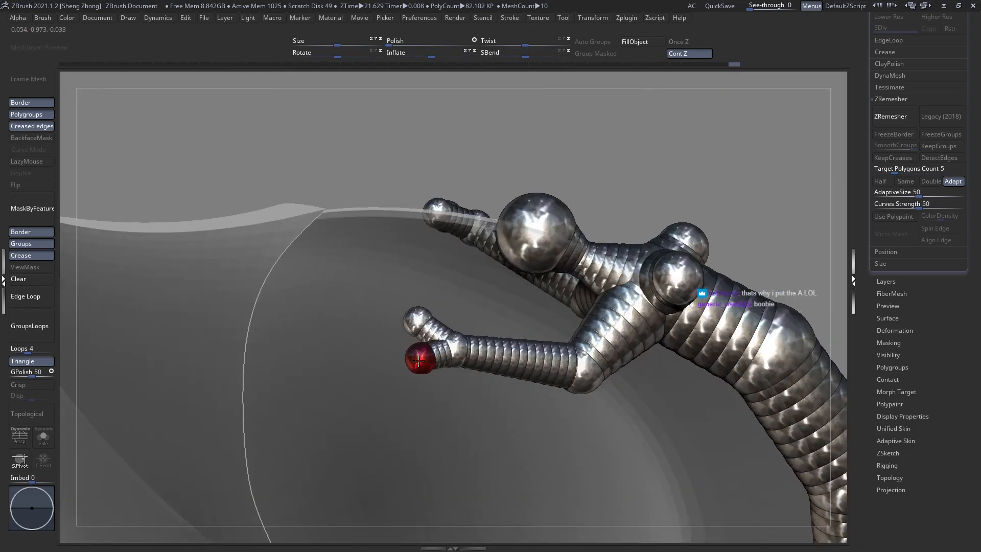
pyautogui.moveTo(459, 363); pyautogui.dragTo(458, 372)
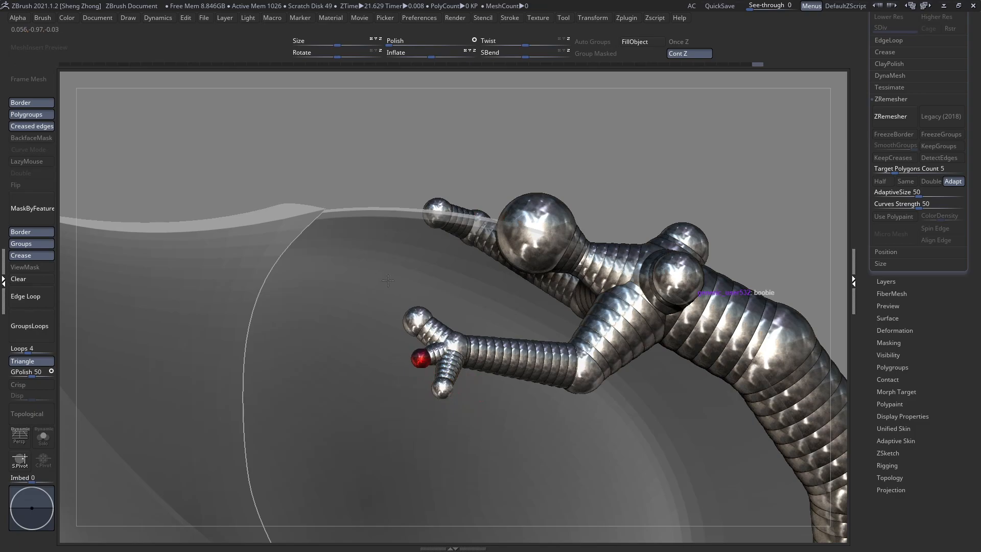
pyautogui.moveTo(404, 297); pyautogui.dragTo(363, 206)
pyautogui.moveTo(388, 276); pyautogui.dragTo(418, 333)
pyautogui.moveTo(392, 378); pyautogui.dragTo(403, 301)
pyautogui.moveTo(401, 248); pyautogui.dragTo(451, 352)
pyautogui.moveTo(448, 350); pyautogui.dragTo(398, 313, button='right')
pyautogui.press('e')
pyautogui.moveTo(398, 313); pyautogui.dragTo(390, 284)
pyautogui.moveTo(426, 306); pyautogui.dragTo(438, 280, button='right')
pyautogui.moveTo(468, 225); pyautogui.dragTo(508, 337, button='right')
pyautogui.moveTo(548, 359); pyautogui.dragTo(536, 357)
pyautogui.moveTo(486, 324)
pyautogui.mouseDown(button='right')
pyautogui.moveTo(435, 344)
pyautogui.moveTo(410, 292)
pyautogui.moveTo(434, 327)
pyautogui.moveTo(481, 343)
pyautogui.mouseUp(button='right')
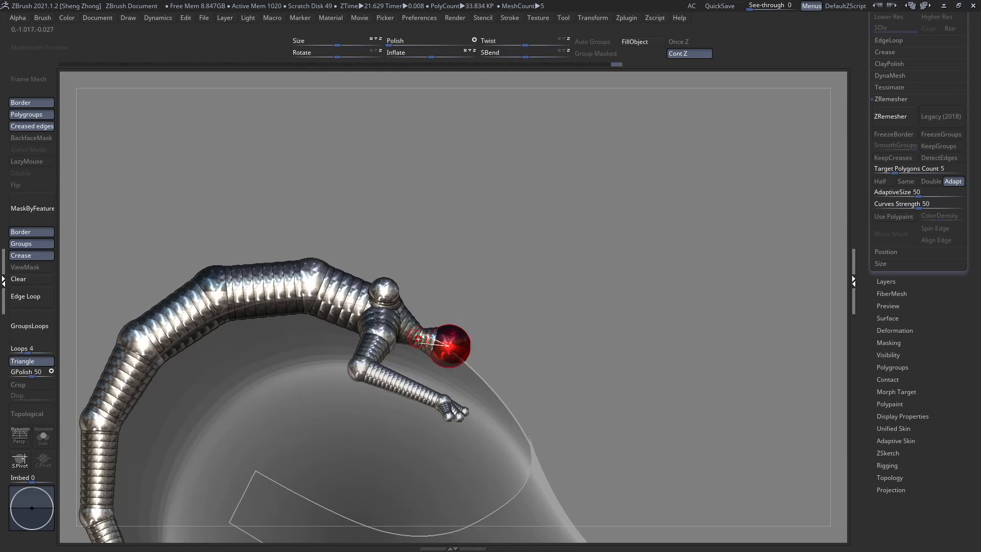
# Insert a joint sphere midway along the torso segment and shift the neighbouring upper-torso sphere toward the head
pyautogui.keyDown('ctrl'); pyautogui.moveTo(419, 335); pyautogui.dragTo(434, 338, button='right'); pyautogui.keyUp('ctrl')
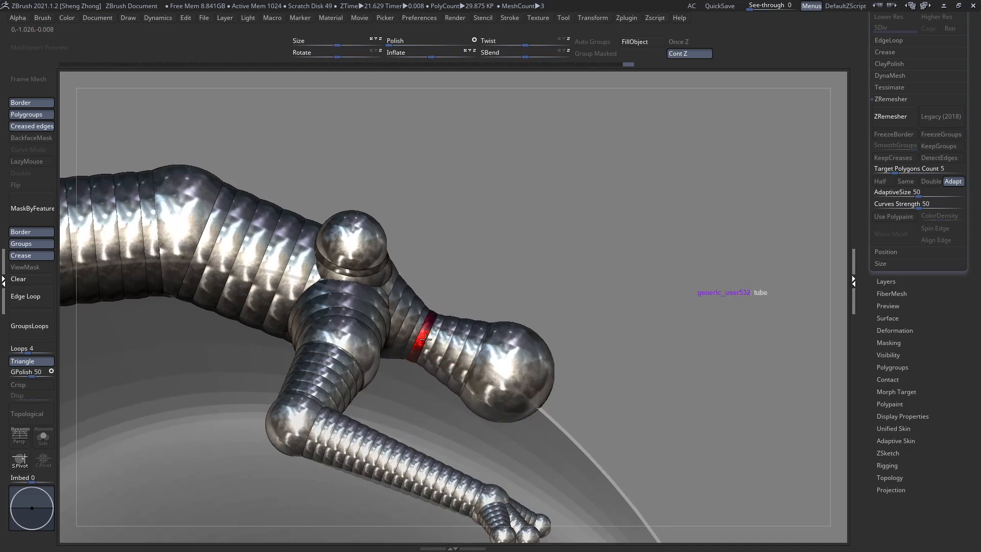
pyautogui.press('f')
pyautogui.moveTo(490, 358); pyautogui.dragTo(437, 309, button='right')
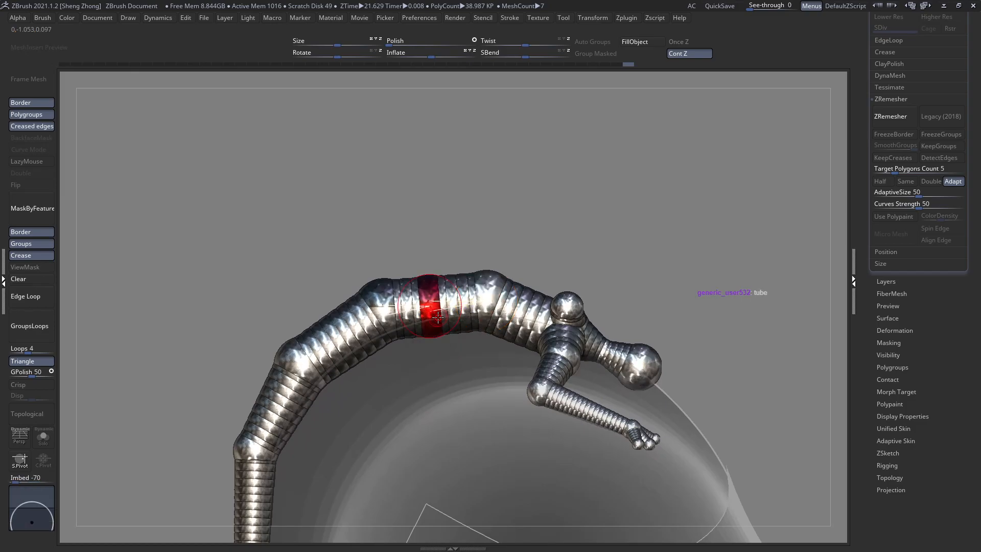
pyautogui.moveTo(438, 318); pyautogui.dragTo(438, 316)
pyautogui.moveTo(486, 291); pyautogui.dragTo(501, 294)
# Enlarge the joint sphere at the base of the torso and adjust the joint after it where the tail curves down
pyautogui.moveTo(501, 294); pyautogui.dragTo(496, 364, button='right')
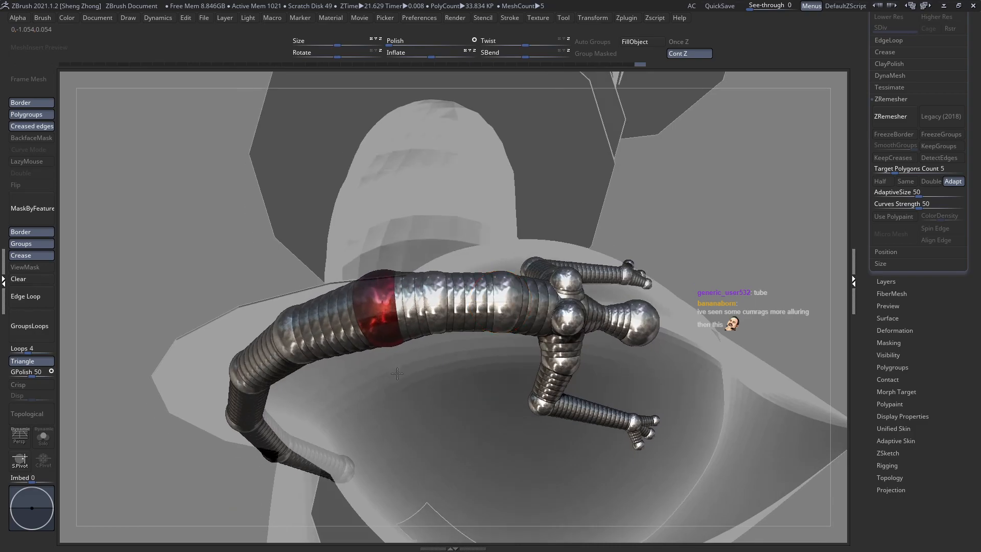
pyautogui.moveTo(397, 374); pyautogui.dragTo(398, 392)
pyautogui.moveTo(393, 328); pyautogui.dragTo(397, 325)
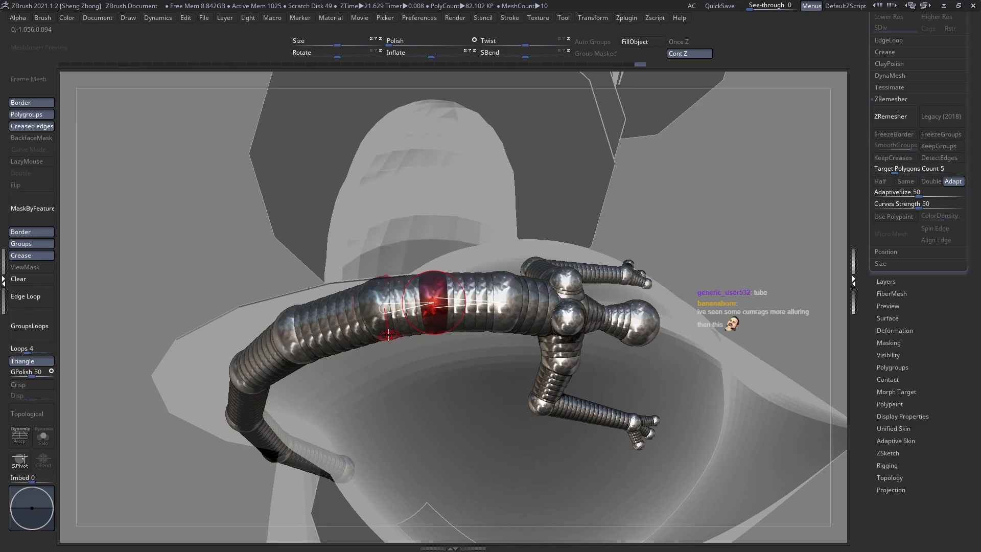
pyautogui.moveTo(418, 400); pyautogui.dragTo(442, 299, button='right')
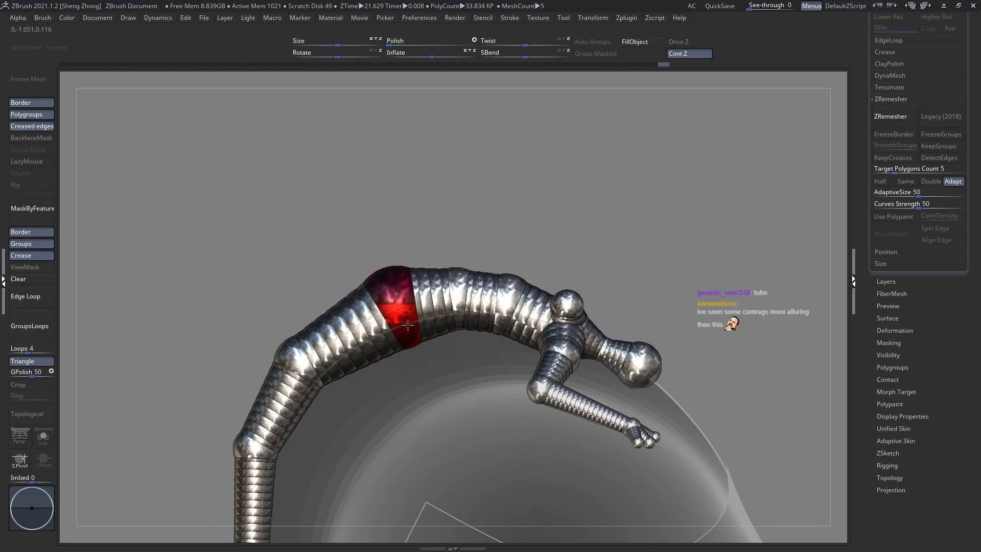
pyautogui.keyDown('alt'); pyautogui.moveTo(406, 321); pyautogui.dragTo(425, 299, button='right'); pyautogui.keyUp('alt')
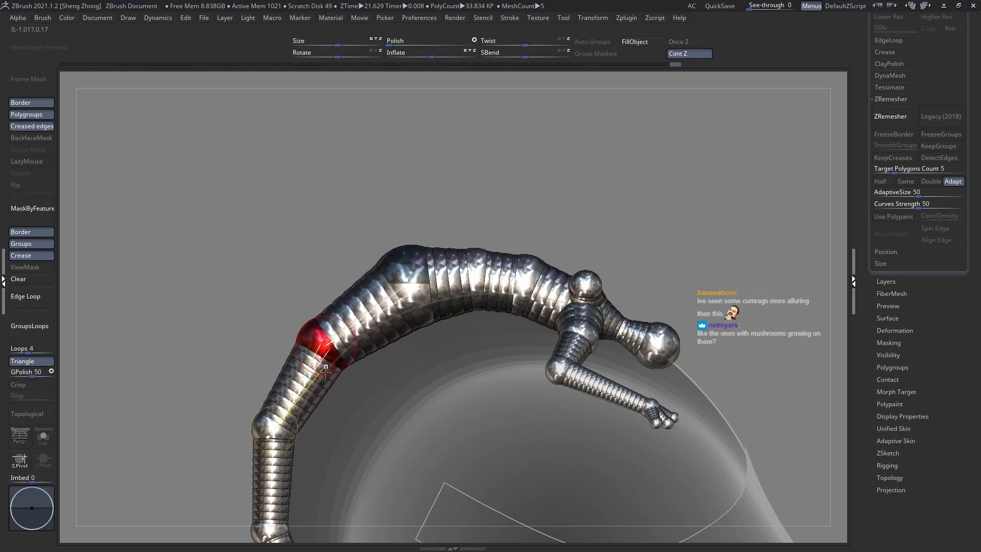
pyautogui.keyDown('alt'); pyautogui.moveTo(326, 368); pyautogui.dragTo(378, 334, button='right'); pyautogui.keyUp('alt')
pyautogui.keyDown('alt'); pyautogui.moveTo(341, 391); pyautogui.dragTo(376, 295, button='right'); pyautogui.keyUp('alt')
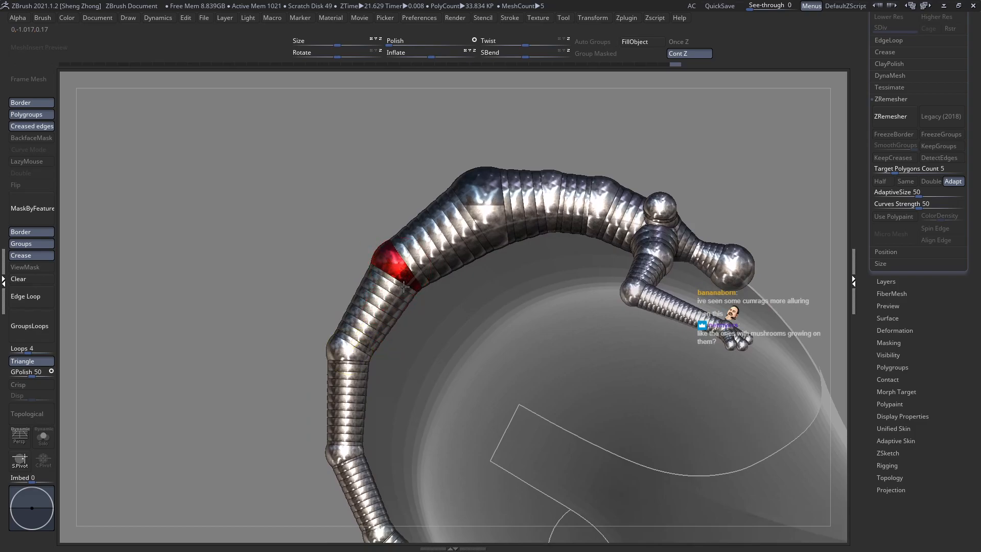
# Adjust the size of the tail's joint spheres one after another, from below the torso to the joint before the tip
pyautogui.moveTo(403, 287); pyautogui.dragTo(405, 292)
pyautogui.keyDown('alt'); pyautogui.moveTo(344, 359); pyautogui.dragTo(353, 324, button='right'); pyautogui.keyUp('alt')
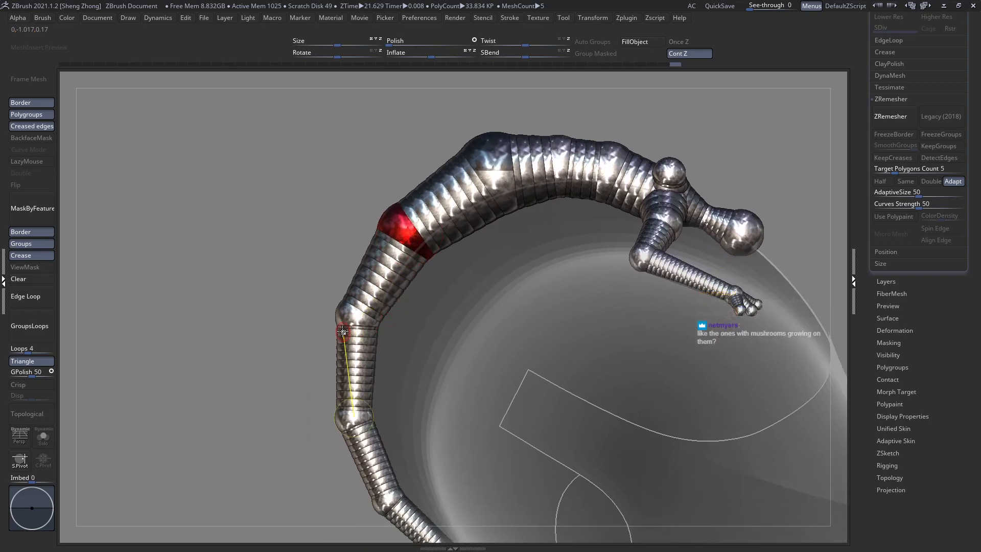
pyautogui.moveTo(352, 325); pyautogui.dragTo(368, 387)
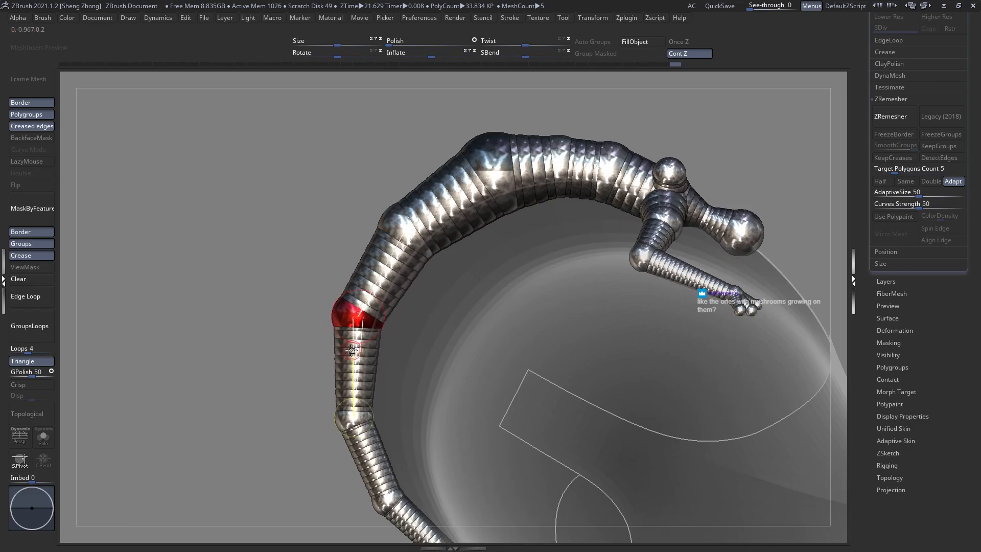
pyautogui.moveTo(349, 347); pyautogui.dragTo(363, 333, button='right')
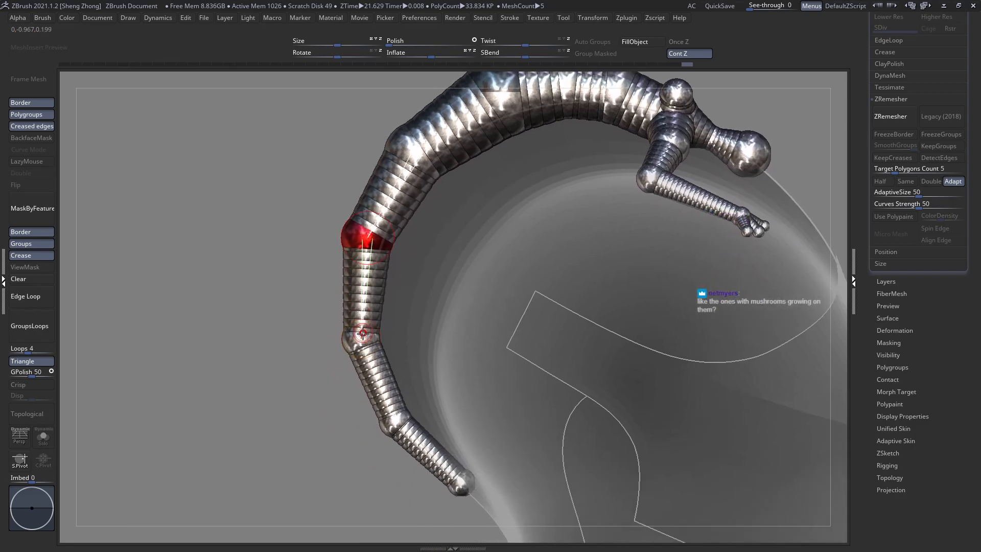
pyautogui.moveTo(358, 361); pyautogui.dragTo(359, 384)
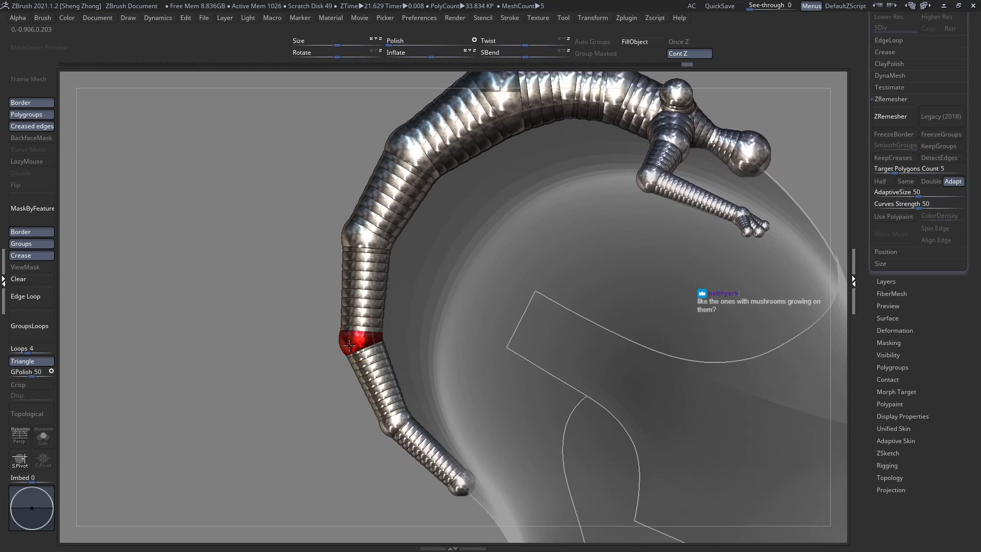
pyautogui.keyDown('alt'); pyautogui.moveTo(389, 427); pyautogui.dragTo(383, 361, button='right'); pyautogui.keyUp('alt')
pyautogui.moveTo(385, 366); pyautogui.dragTo(385, 389)
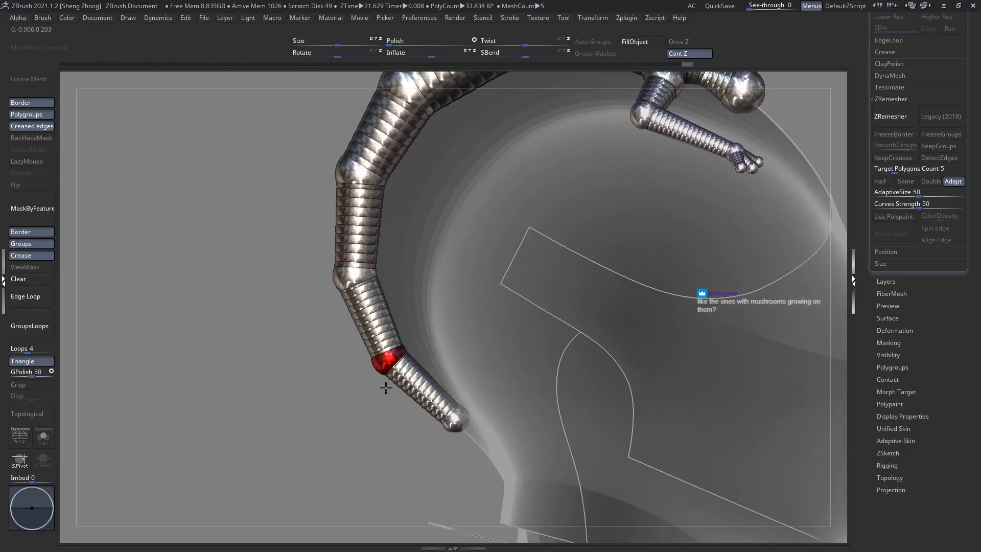
# Adjust the torso-base joint and the torso spheres ahead of it to smooth the arch of the back
pyautogui.keyDown('ctrl'); pyautogui.moveTo(353, 368); pyautogui.dragTo(288, 264, button='right'); pyautogui.keyUp('ctrl')
pyautogui.moveTo(289, 263); pyautogui.dragTo(468, 285, button='right')
pyautogui.keyDown('alt'); pyautogui.moveTo(361, 237); pyautogui.dragTo(460, 322, button='right'); pyautogui.keyUp('alt')
pyautogui.keyDown('ctrl'); pyautogui.moveTo(459, 322); pyautogui.dragTo(442, 339, button='right'); pyautogui.keyUp('ctrl')
pyautogui.moveTo(377, 282); pyautogui.dragTo(372, 309)
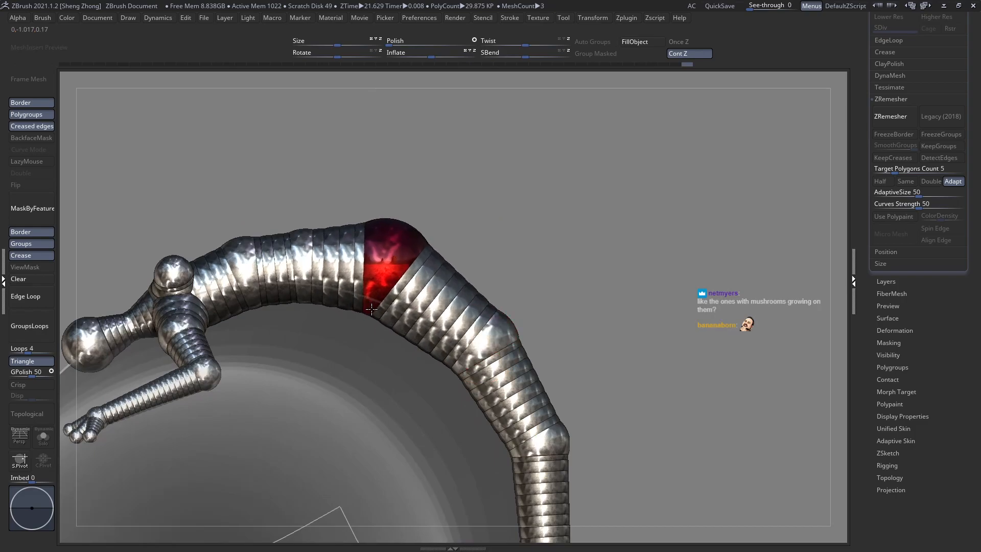
pyautogui.click(305, 295)
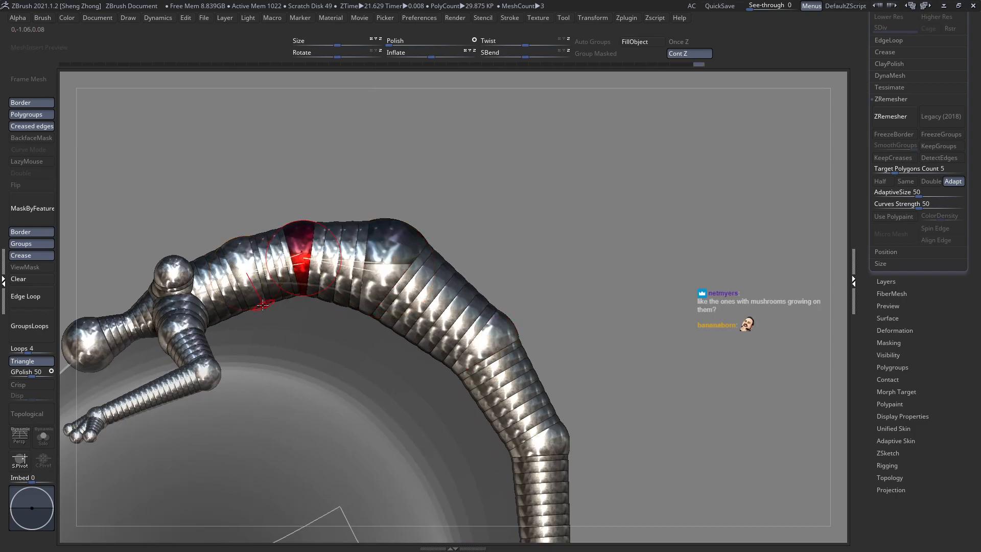
pyautogui.moveTo(247, 275); pyautogui.dragTo(238, 259)
# Move the torso-base joint closer to the mid-torso sphere, shortening the lower torso
pyautogui.keyDown('alt'); pyautogui.moveTo(235, 330); pyautogui.dragTo(332, 327, button='right'); pyautogui.keyUp('alt')
pyautogui.moveTo(333, 327); pyautogui.dragTo(468, 374, button='right')
pyautogui.keyDown('ctrl'); pyautogui.moveTo(409, 327); pyautogui.dragTo(424, 363, button='right'); pyautogui.keyUp('ctrl')
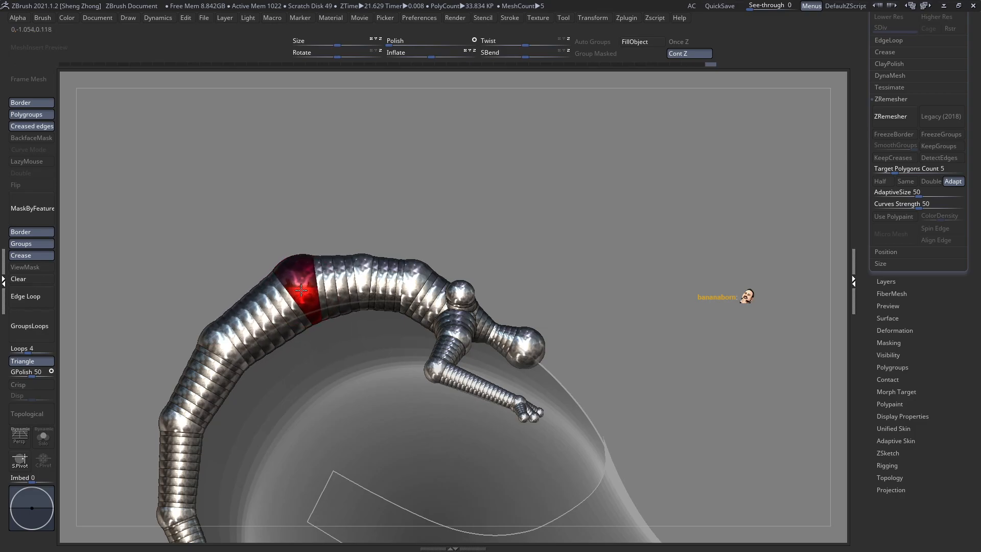
pyautogui.click(223, 342)
pyautogui.keyDown('ctrl'); pyautogui.moveTo(191, 306); pyautogui.dragTo(171, 240, button='right'); pyautogui.keyUp('ctrl')
pyautogui.moveTo(171, 240); pyautogui.dragTo(240, 317, button='right')
pyautogui.keyDown('ctrl'); pyautogui.moveTo(317, 290); pyautogui.dragTo(329, 347, button='right'); pyautogui.keyUp('ctrl')
pyautogui.keyDown('ctrl'); pyautogui.moveTo(358, 256); pyautogui.dragTo(349, 287, button='right'); pyautogui.keyUp('ctrl')
pyautogui.click(341, 277)
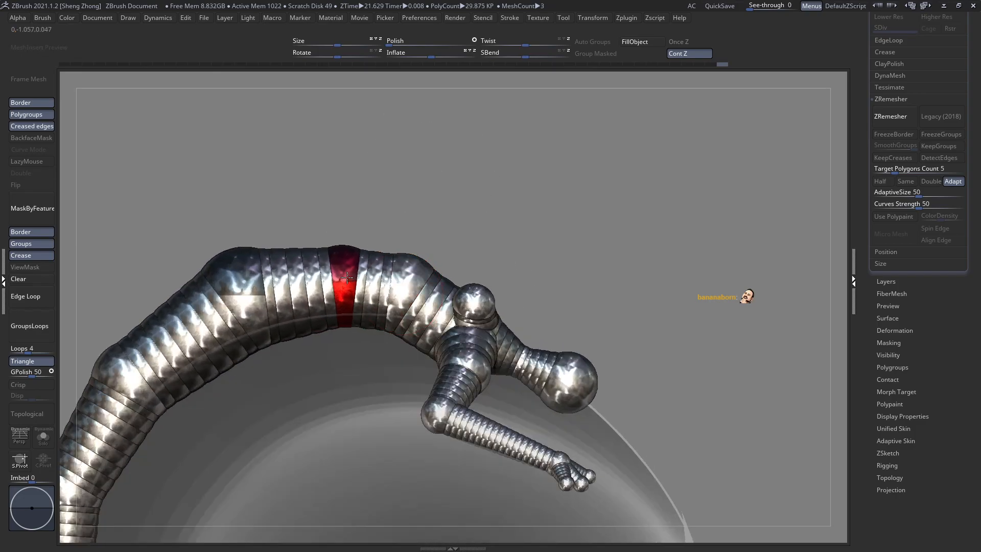
pyautogui.moveTo(243, 282); pyautogui.dragTo(267, 280)
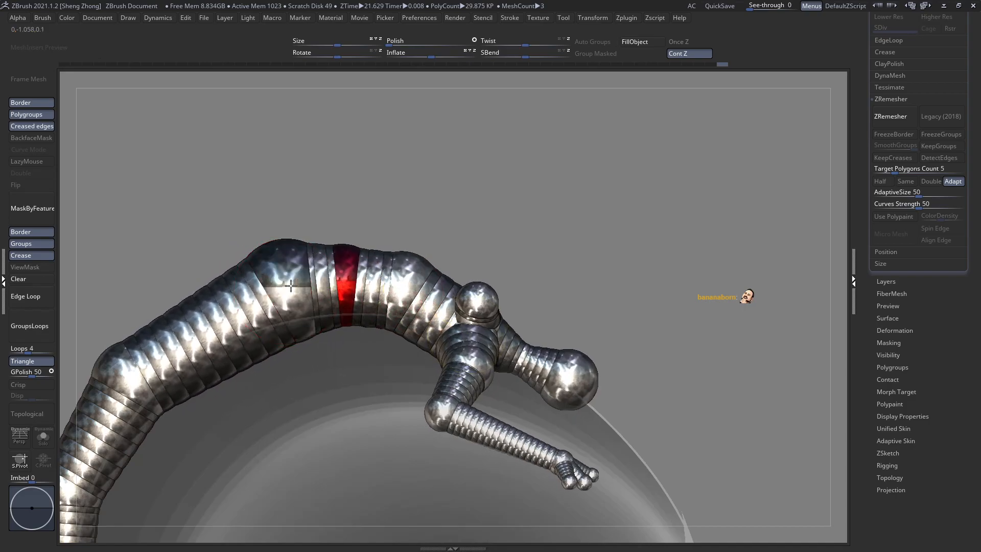
# Reposition the first two tail joints behind the torso base to even out the tail's curve
pyautogui.keyDown('ctrl'); pyautogui.moveTo(235, 289); pyautogui.dragTo(207, 256, button='right'); pyautogui.keyUp('ctrl')
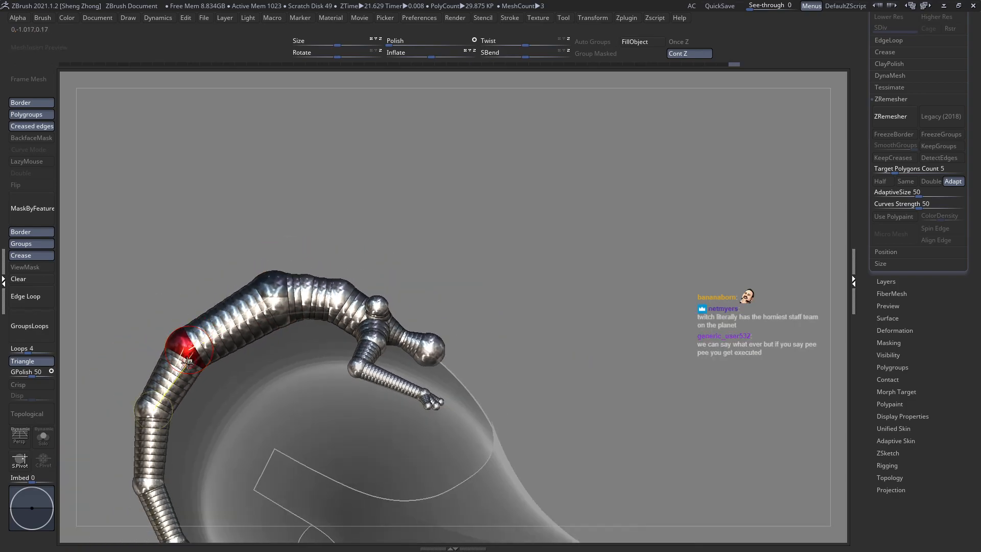
pyautogui.keyDown('alt'); pyautogui.moveTo(276, 294); pyautogui.dragTo(305, 289, button='right'); pyautogui.keyUp('alt')
pyautogui.keyDown('ctrl'); pyautogui.moveTo(215, 302); pyautogui.dragTo(222, 330, button='right'); pyautogui.keyUp('ctrl')
pyautogui.moveTo(222, 330); pyautogui.dragTo(255, 305)
pyautogui.moveTo(203, 313); pyautogui.dragTo(191, 286, button='right')
pyautogui.keyDown('alt'); pyautogui.moveTo(191, 286); pyautogui.dragTo(222, 307, button='right'); pyautogui.keyUp('alt')
pyautogui.moveTo(214, 381); pyautogui.dragTo(228, 362)
pyautogui.keyDown('alt'); pyautogui.moveTo(245, 376); pyautogui.dragTo(321, 252, button='right'); pyautogui.keyUp('alt')
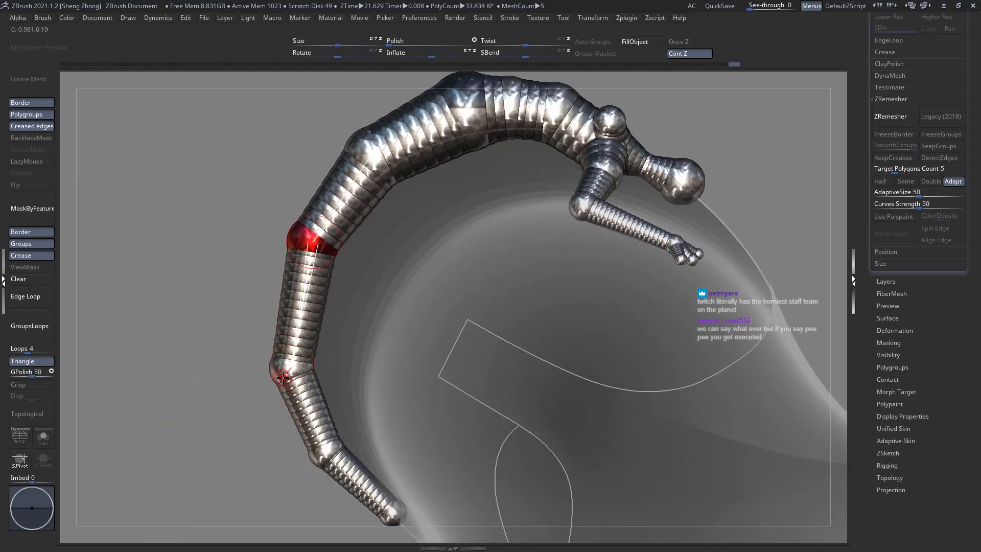
# Insert a joint sphere midway along the long tail segment and adjust the joints below it to round the curve
pyautogui.moveTo(302, 316); pyautogui.dragTo(287, 379)
pyautogui.keyDown('alt'); pyautogui.moveTo(287, 379); pyautogui.dragTo(281, 290, button='right'); pyautogui.keyUp('alt')
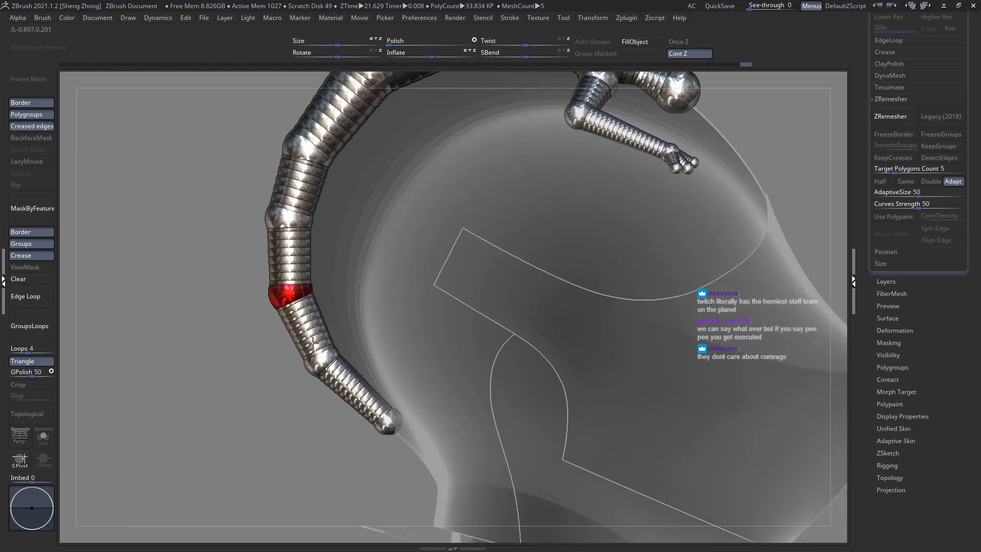
pyautogui.moveTo(321, 366); pyautogui.dragTo(323, 364)
# Shift the torso-base joint slightly down and back toward the tail
pyautogui.keyDown('ctrl'); pyautogui.moveTo(322, 364); pyautogui.dragTo(434, 350, button='right'); pyautogui.keyUp('ctrl')
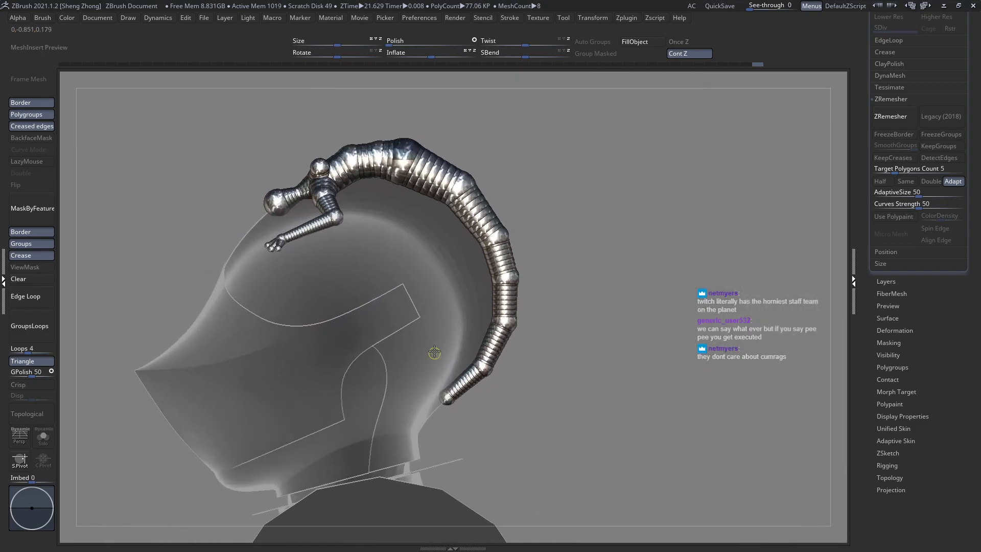
pyautogui.keyDown('alt'); pyautogui.moveTo(397, 250); pyautogui.dragTo(427, 353, button='right'); pyautogui.keyUp('alt')
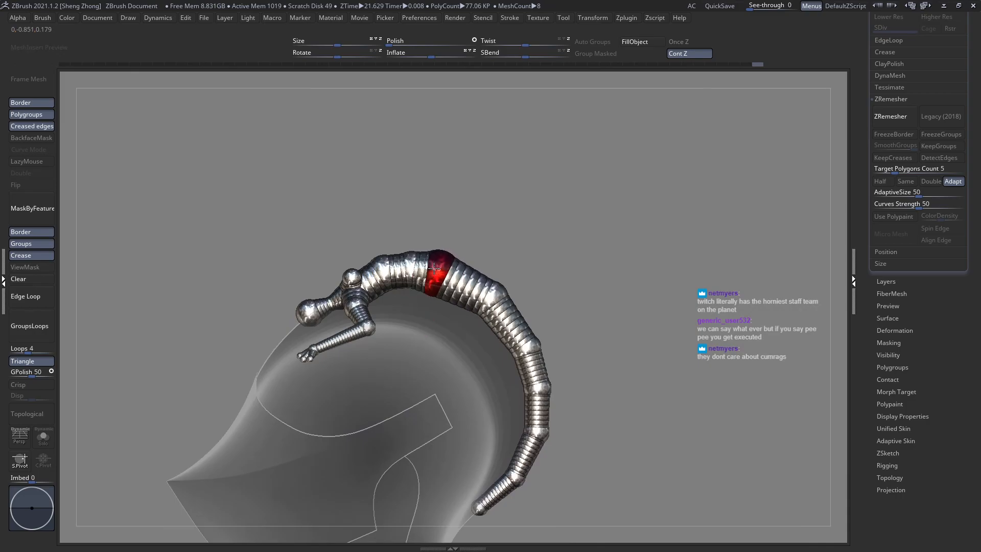
pyautogui.moveTo(436, 270); pyautogui.dragTo(437, 276)
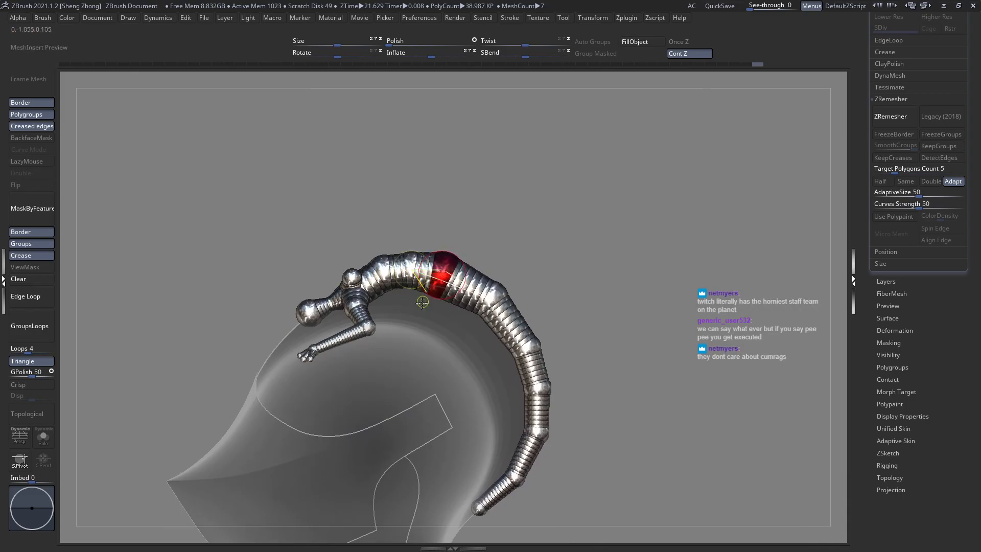
# Fine-tune the placement of the tail joints from the upper tail down to the tip
pyautogui.keyDown('ctrl'); pyautogui.moveTo(423, 291); pyautogui.dragTo(461, 392, button='right'); pyautogui.keyUp('ctrl')
pyautogui.keyDown('ctrl'); pyautogui.moveTo(364, 289); pyautogui.dragTo(358, 320, button='right'); pyautogui.keyUp('ctrl')
pyautogui.moveTo(364, 327); pyautogui.dragTo(357, 330)
pyautogui.keyDown('alt'); pyautogui.click(357, 329); pyautogui.keyUp('alt')
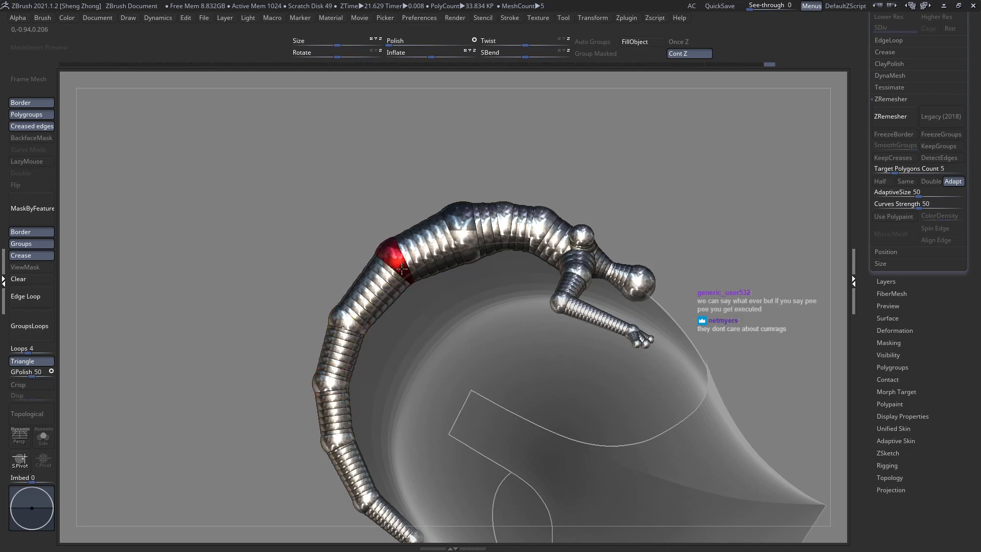
pyautogui.moveTo(399, 269); pyautogui.dragTo(403, 271)
pyautogui.keyDown('alt'); pyautogui.moveTo(415, 389); pyautogui.dragTo(415, 290); pyautogui.keyUp('alt')
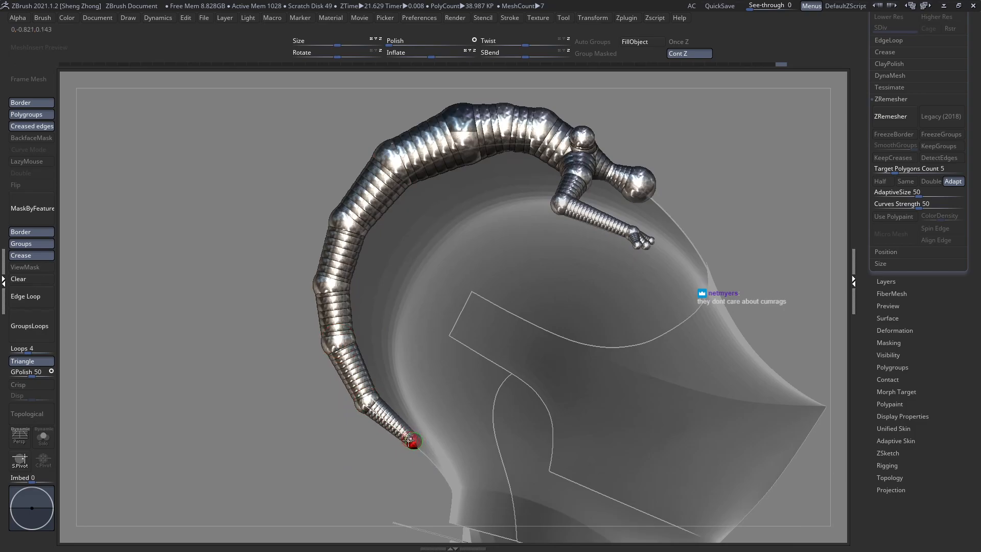
pyautogui.keyDown('ctrl'); pyautogui.moveTo(419, 437); pyautogui.dragTo(430, 383, button='right'); pyautogui.keyUp('ctrl')
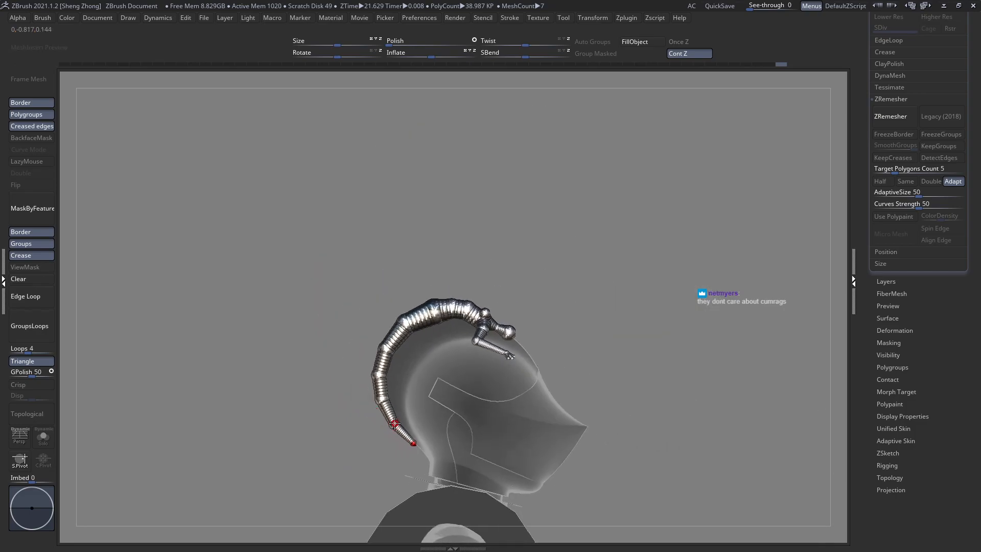
# Move the head sphere up toward the neck and insert a joint sphere midway along the neck
pyautogui.moveTo(562, 424); pyautogui.dragTo(358, 399, button='right')
pyautogui.keyDown('alt'); pyautogui.moveTo(307, 299); pyautogui.dragTo(415, 358, button='right'); pyautogui.keyUp('alt')
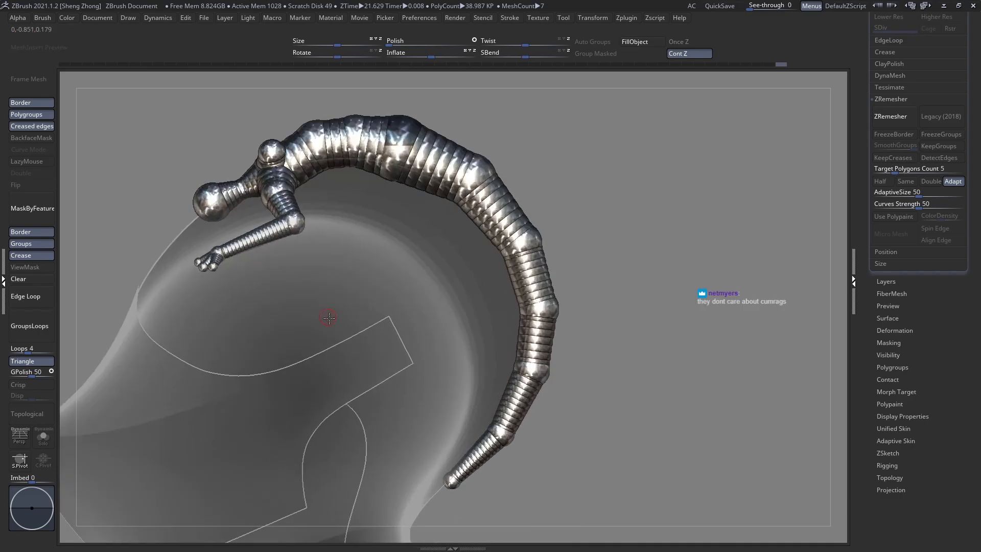
pyautogui.keyDown('alt'); pyautogui.moveTo(221, 189); pyautogui.dragTo(409, 399, button='right'); pyautogui.keyUp('alt')
pyautogui.keyDown('ctrl'); pyautogui.moveTo(357, 306); pyautogui.dragTo(363, 364, button='right'); pyautogui.keyUp('ctrl')
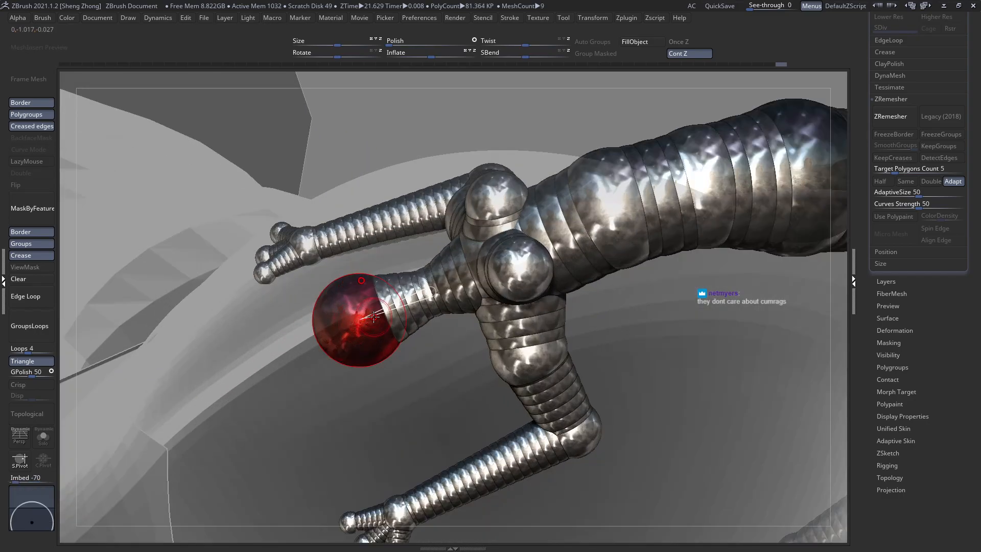
pyautogui.moveTo(362, 322); pyautogui.dragTo(338, 313, button='right')
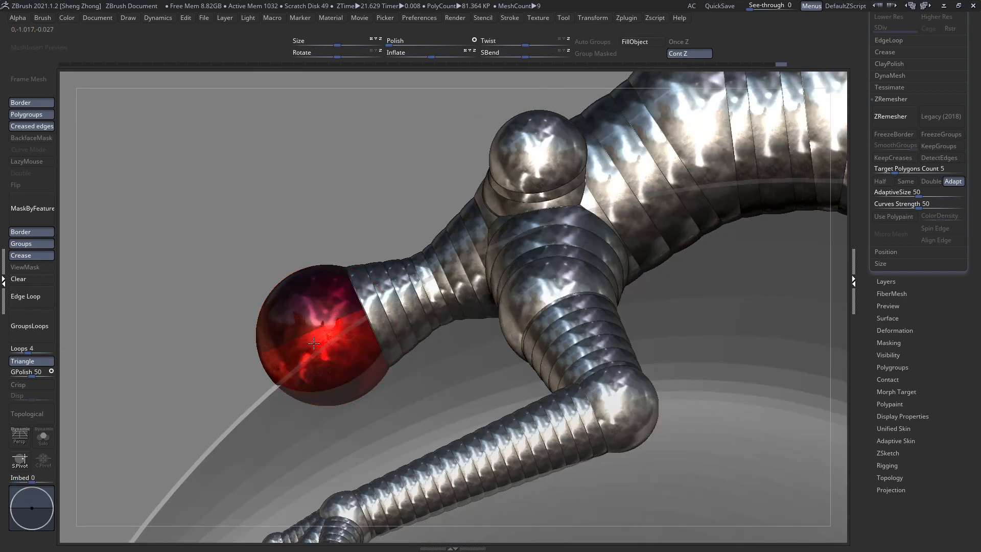
pyautogui.moveTo(313, 344); pyautogui.dragTo(427, 304)
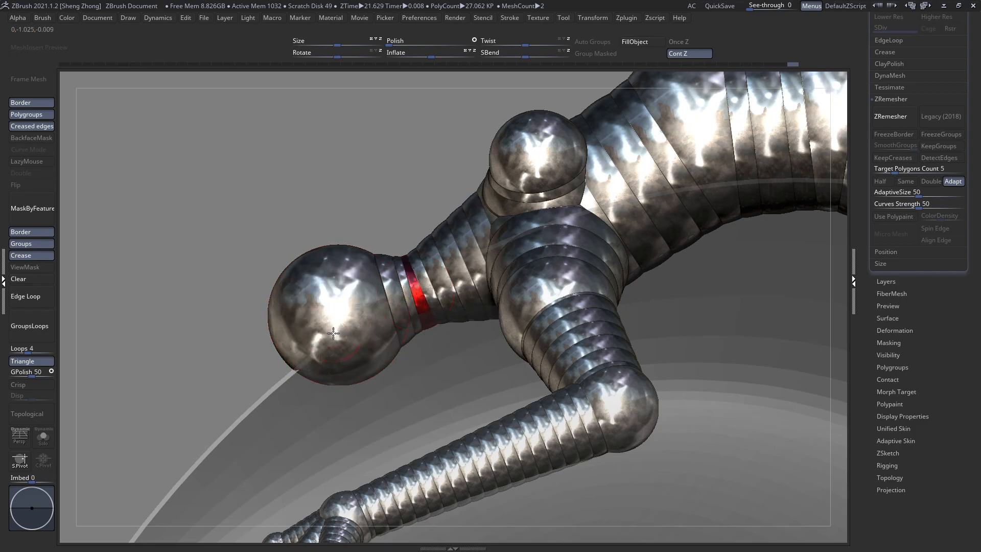
# Add a mirrored pair of small spheres on the head, undoing the first size and making them larger
pyautogui.moveTo(322, 303)
pyautogui.mouseDown(button='right')
pyautogui.moveTo(337, 357)
pyautogui.moveTo(326, 306)
pyautogui.mouseUp(button='right')
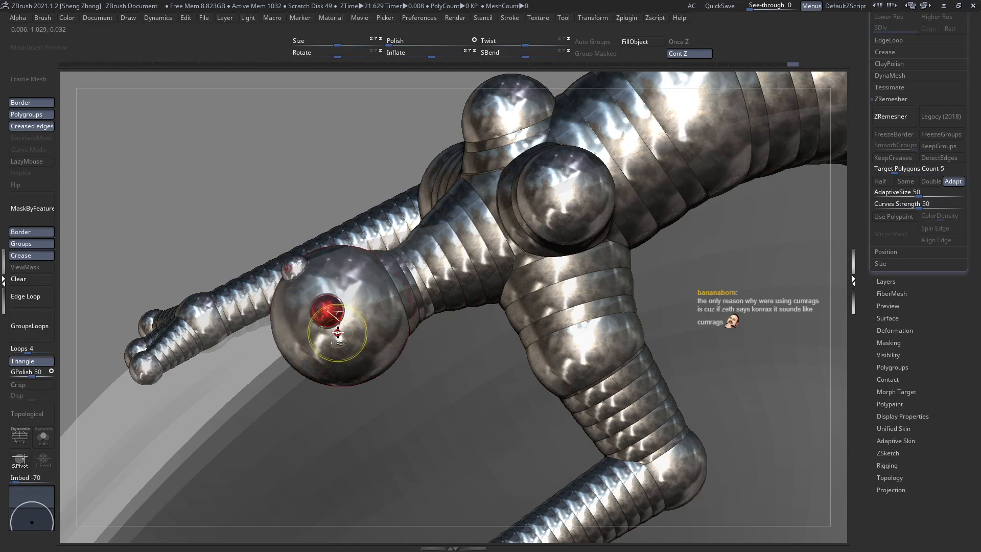
pyautogui.hotkey('ctrl', 'z')
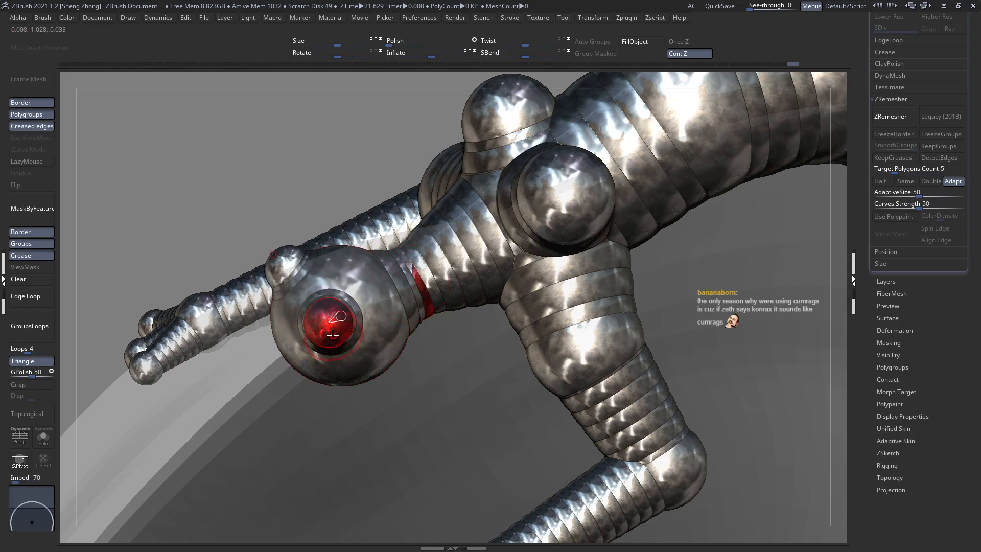
pyautogui.moveTo(333, 335); pyautogui.dragTo(321, 298, button='right')
pyautogui.moveTo(347, 330); pyautogui.dragTo(331, 305, button='right')
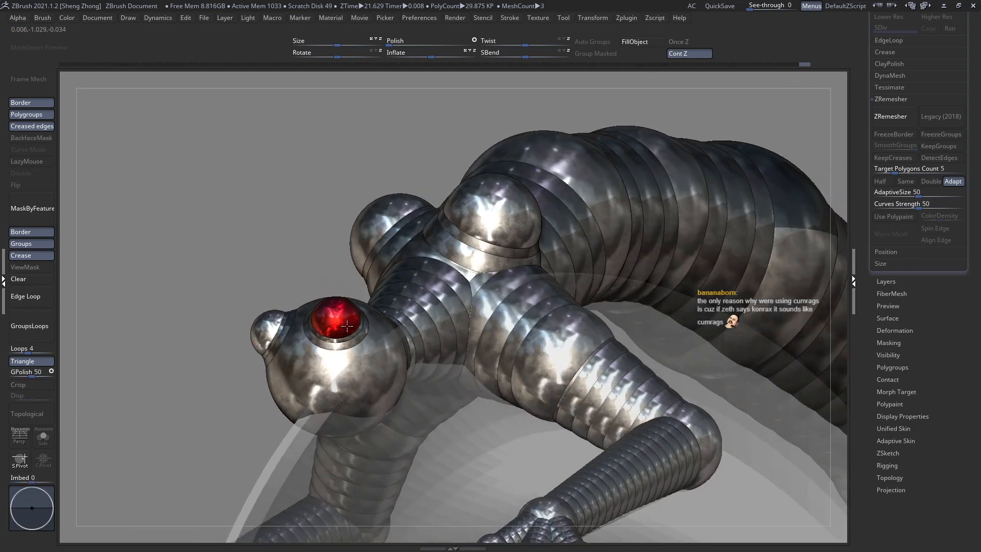
# Add a second mirrored pair of spheres on the sides of the head and one on its centre line, pulling them outward
pyautogui.moveTo(347, 354); pyautogui.dragTo(338, 332, button='right')
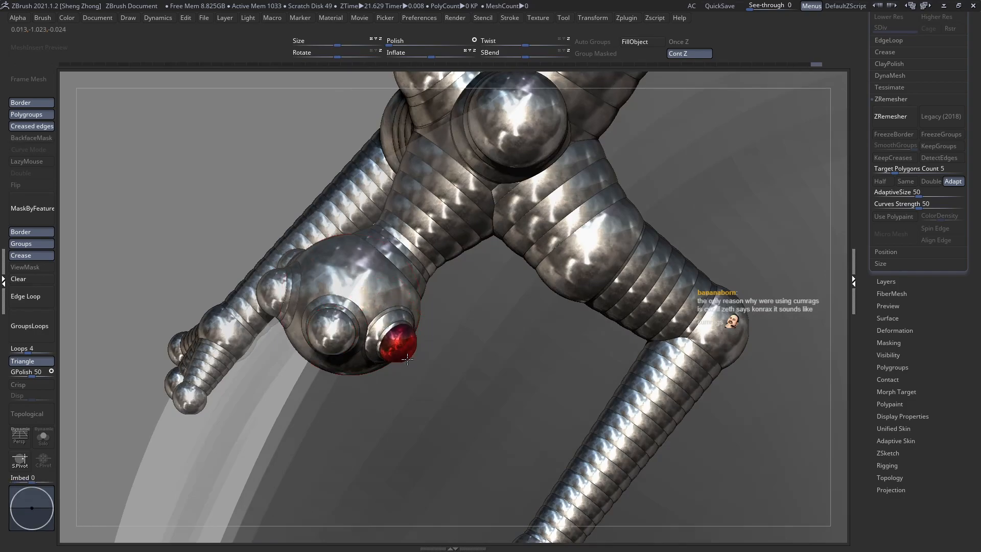
pyautogui.moveTo(406, 352); pyautogui.dragTo(368, 307, button='right')
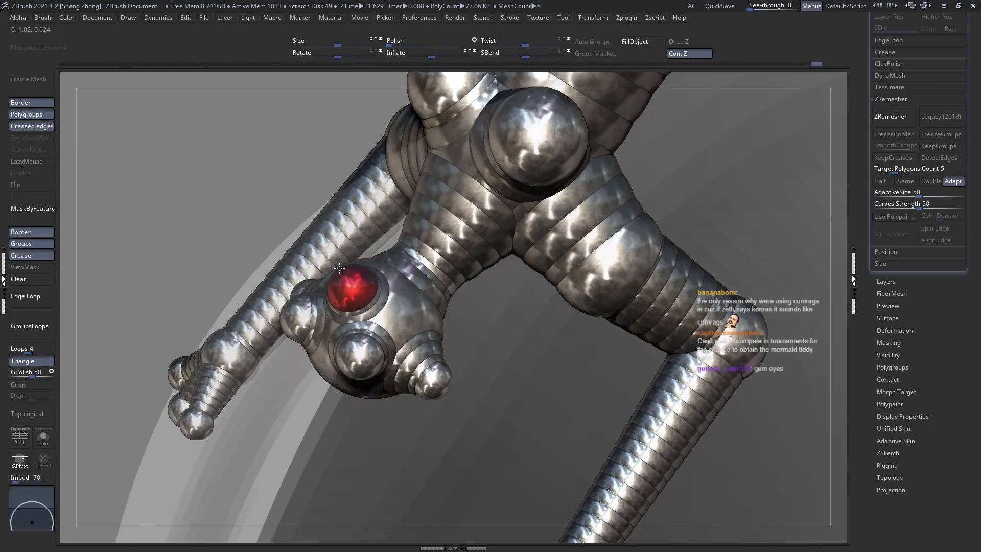
pyautogui.moveTo(359, 291); pyautogui.dragTo(347, 284, button='right')
pyautogui.moveTo(322, 270)
pyautogui.mouseDown()
pyautogui.moveTo(311, 284)
pyautogui.moveTo(332, 275)
pyautogui.mouseUp()
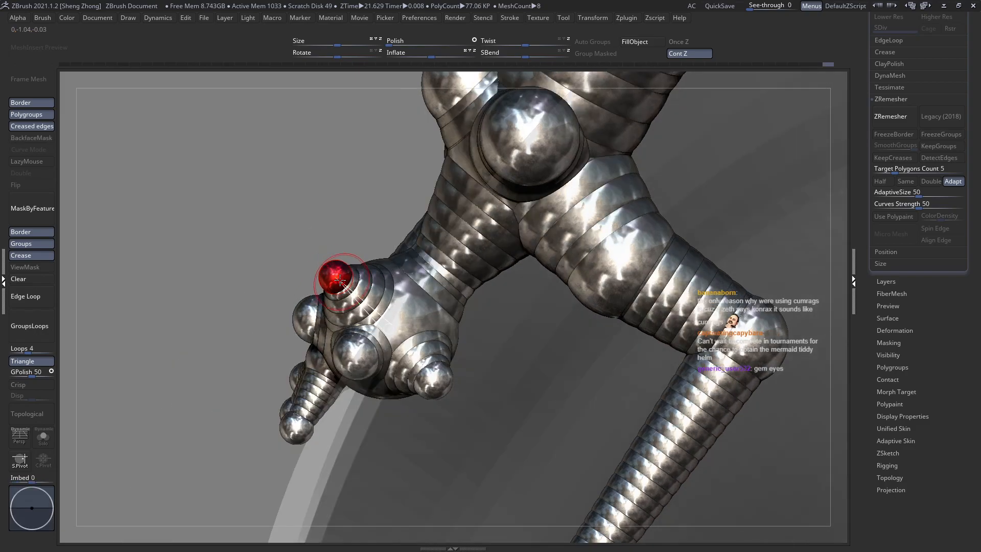
# Adjust the protruding head spheres and add another centre-line sphere at the back of the head
pyautogui.moveTo(356, 358); pyautogui.dragTo(350, 379)
pyautogui.moveTo(350, 379); pyautogui.dragTo(334, 336, button='right')
pyautogui.moveTo(423, 341); pyautogui.dragTo(393, 320, button='right')
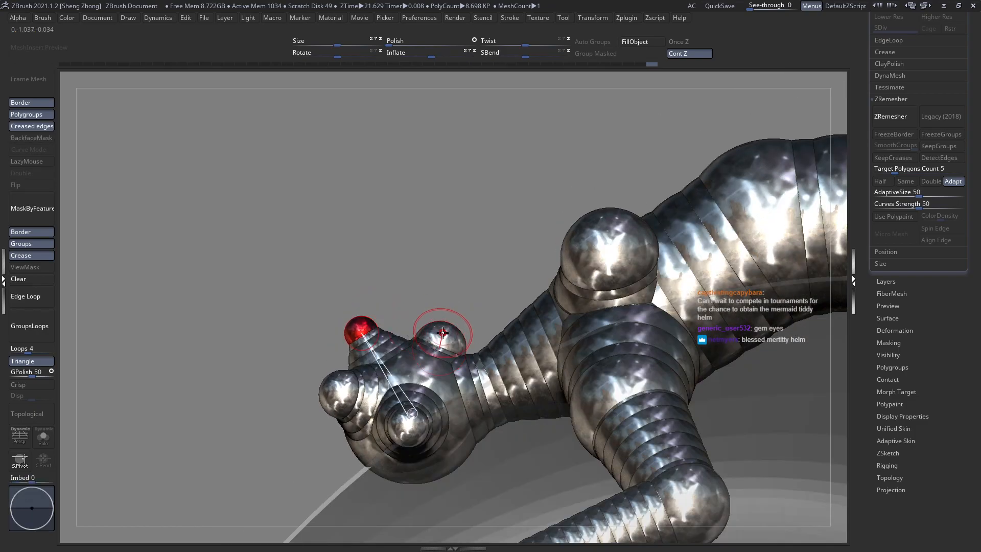
pyautogui.keyDown('ctrl'); pyautogui.moveTo(442, 323); pyautogui.dragTo(350, 323, button='right'); pyautogui.keyUp('ctrl')
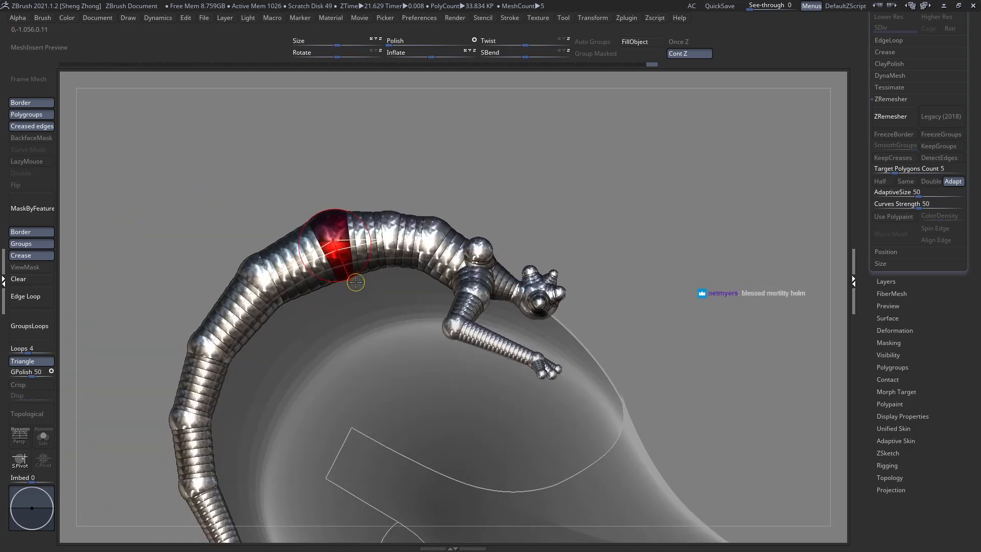
# Make the helmet visor the active subtool and combine the subtools into one Transpose Master mesh with TPoseMesh
pyautogui.keyDown('ctrl'); pyautogui.moveTo(355, 282); pyautogui.dragTo(325, 278, button='right'); pyautogui.keyUp('ctrl')
pyautogui.moveTo(450, 307); pyautogui.dragTo(527, 357, button='right')
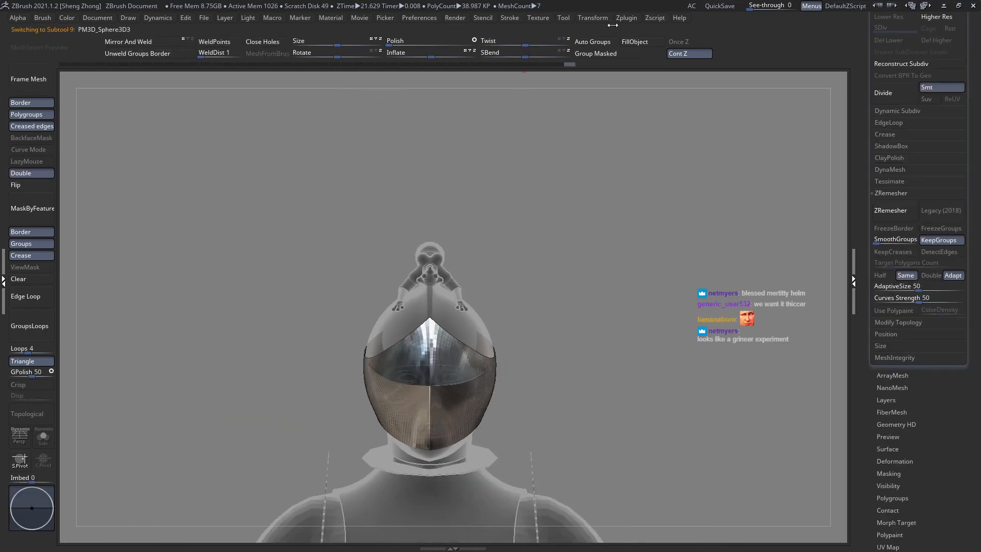
pyautogui.click(626, 18)
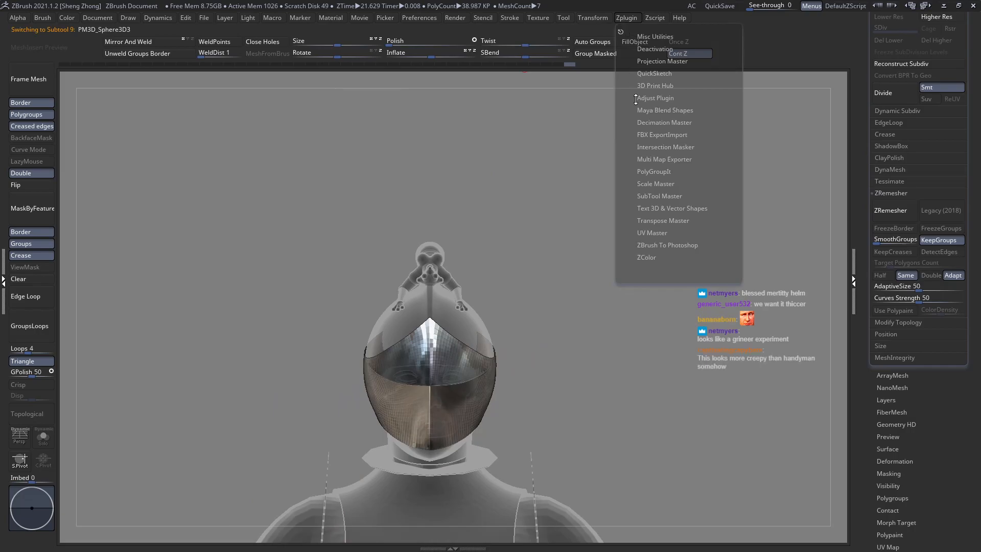
pyautogui.click(654, 222)
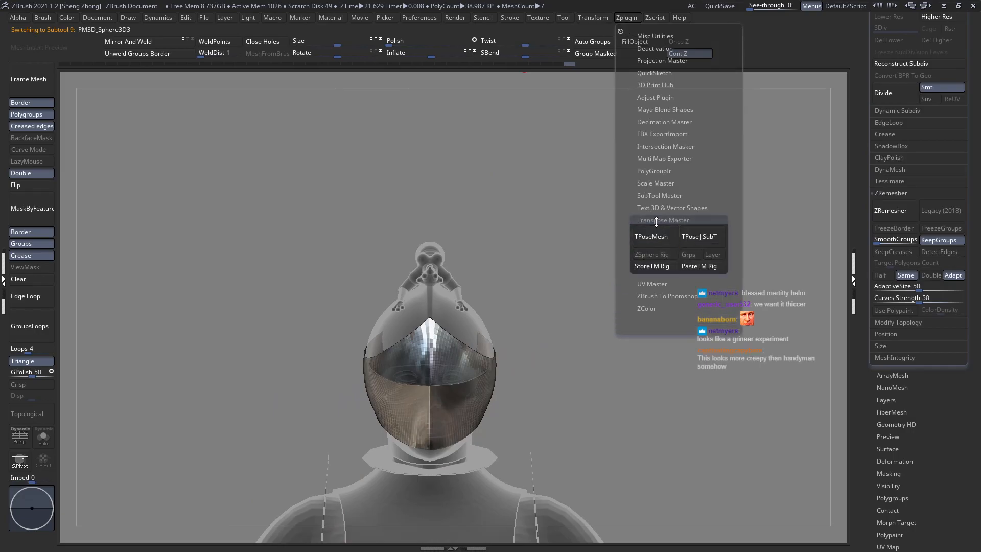
pyautogui.click(634, 240)
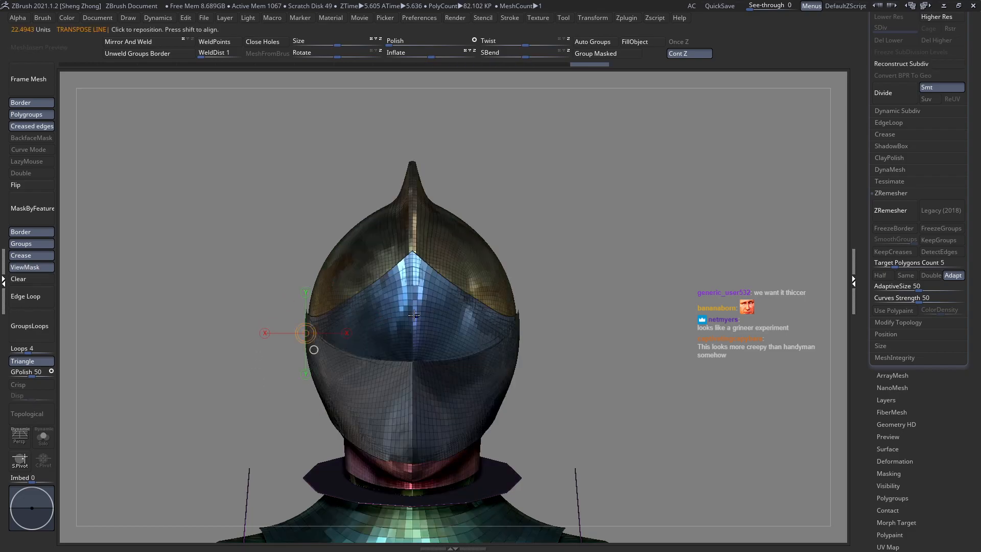
# Switch to the Move brush, enlarge its draw size and try a pull on the helmet's side, undoing that stroke
pyautogui.press('space')
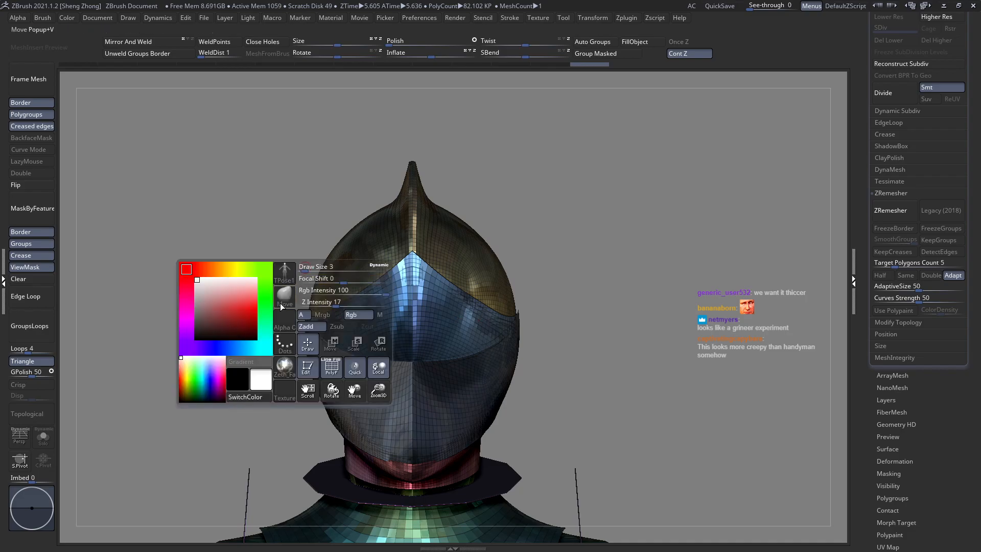
pyautogui.press('space')
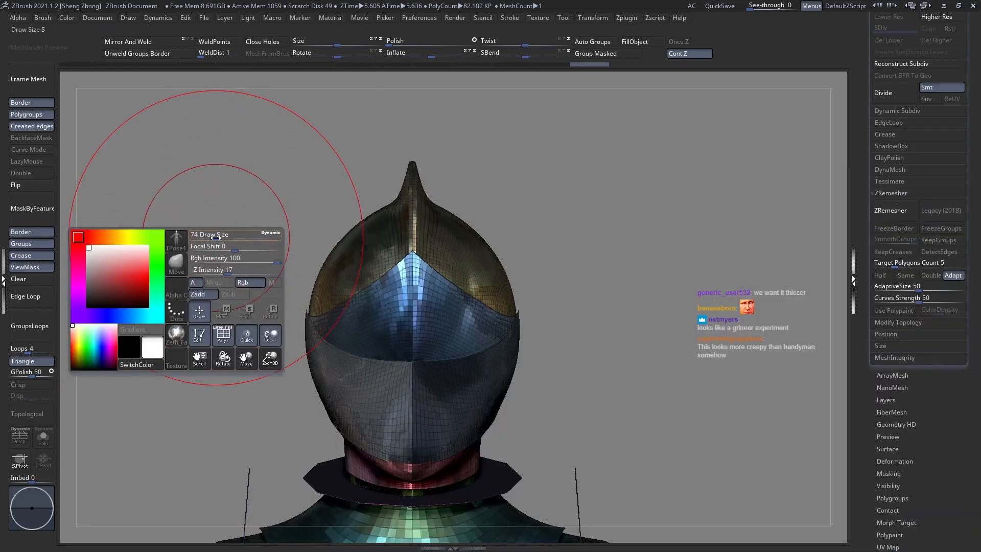
pyautogui.moveTo(215, 237); pyautogui.dragTo(217, 238)
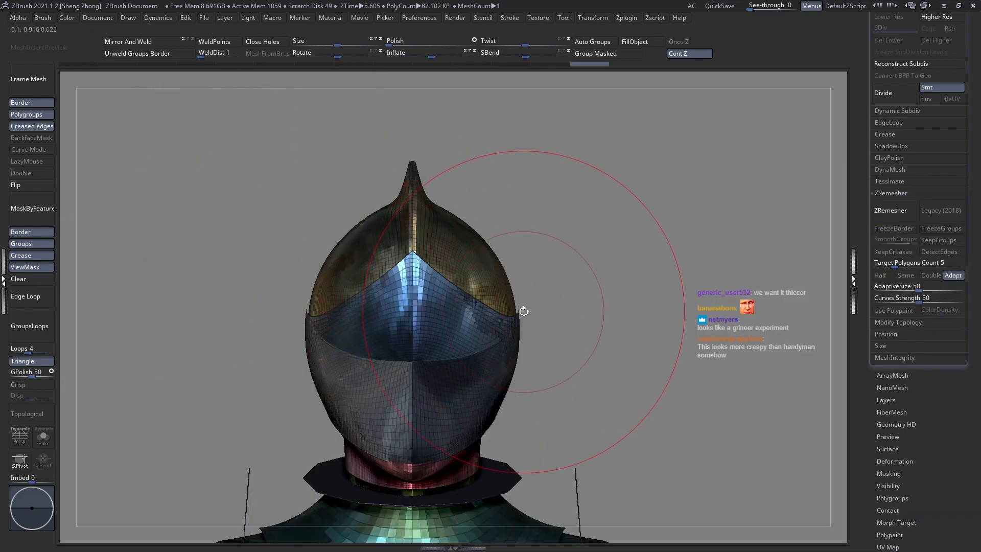
pyautogui.moveTo(521, 313)
pyautogui.mouseDown()
pyautogui.moveTo(543, 317)
pyautogui.moveTo(467, 317)
pyautogui.mouseUp()
pyautogui.hotkey('ctrl', 'z')
pyautogui.moveTo(467, 317); pyautogui.dragTo(444, 309, button='right')
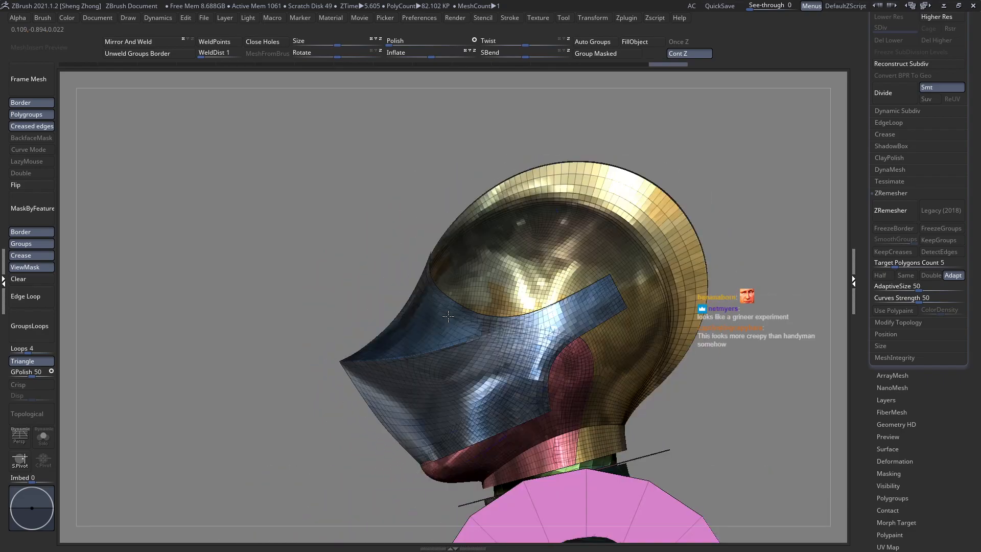
# Widen the upper sides of the helmet slightly with the Move brush, working from the side and back views
pyautogui.press('space')
pyautogui.moveTo(474, 297); pyautogui.dragTo(467, 297)
pyautogui.moveTo(468, 296); pyautogui.dragTo(562, 293, button='right')
pyautogui.press('space')
pyautogui.moveTo(531, 293); pyautogui.dragTo(573, 292)
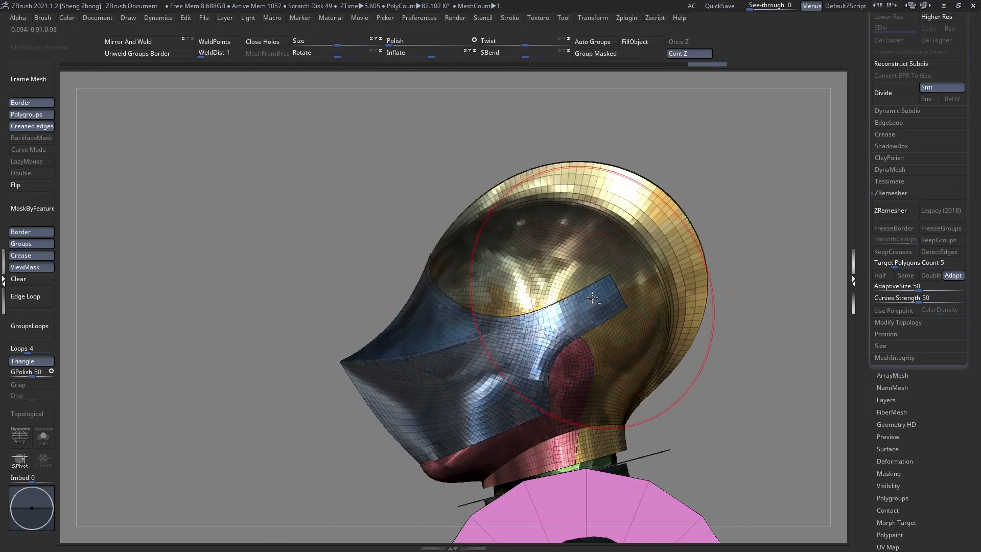
pyautogui.moveTo(575, 293)
pyautogui.mouseDown(button='right')
pyautogui.moveTo(615, 309)
pyautogui.moveTo(570, 224)
pyautogui.mouseUp(button='right')
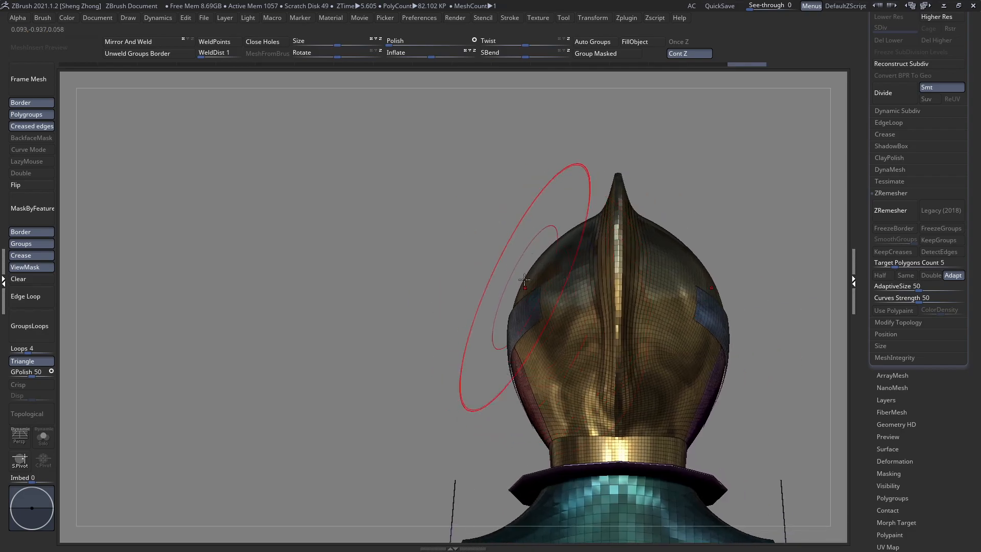
pyautogui.press('space')
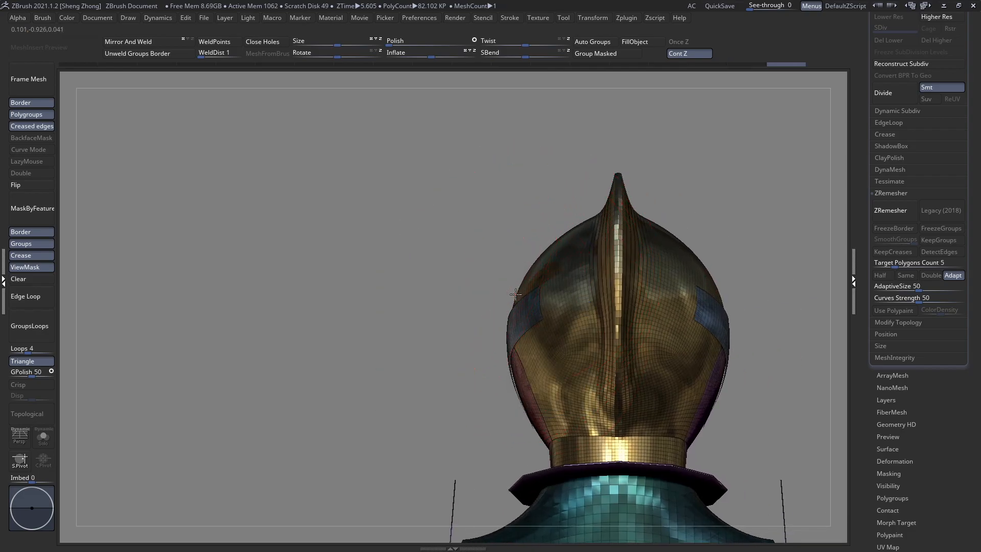
pyautogui.moveTo(508, 295); pyautogui.dragTo(526, 371, button='right')
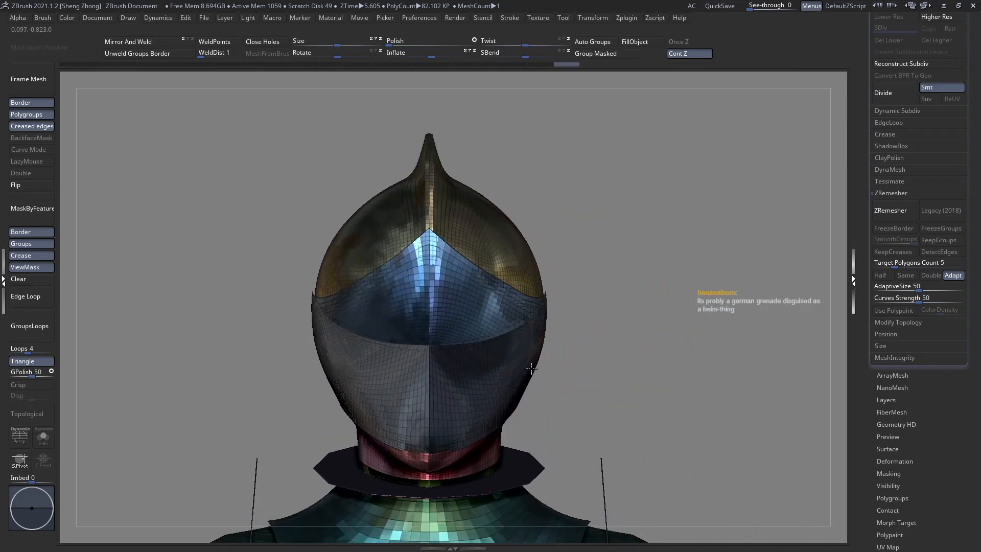
# Reshape the cheeks and lower part of the visor with the Move brush, adjusting the brush size from front and side views
pyautogui.press('space')
pyautogui.keyDown('ctrl'); pyautogui.moveTo(503, 406); pyautogui.dragTo(526, 398, button='right'); pyautogui.keyUp('ctrl')
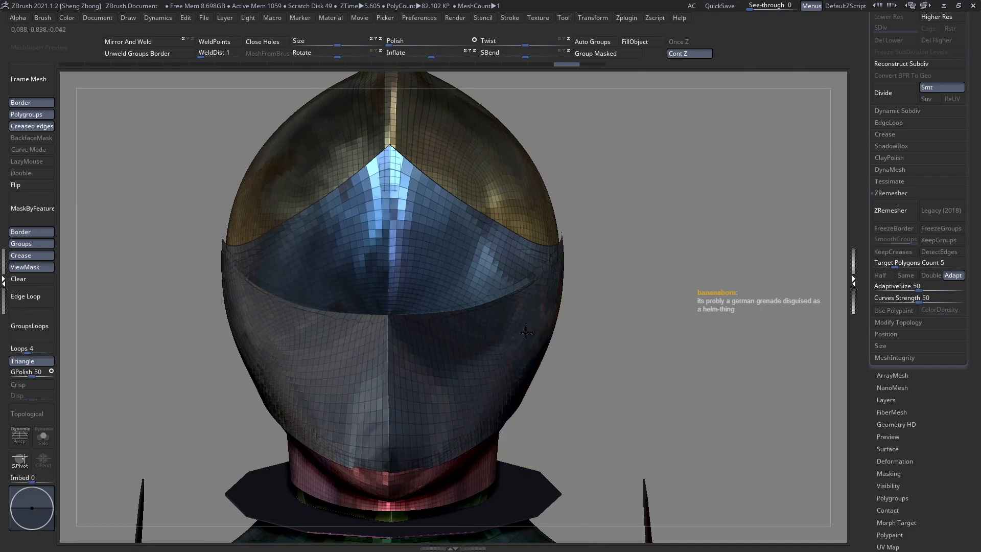
pyautogui.press('space')
pyautogui.keyDown('alt'); pyautogui.moveTo(517, 361); pyautogui.dragTo(518, 321, button='right'); pyautogui.keyUp('alt')
pyautogui.moveTo(462, 361); pyautogui.dragTo(439, 370, button='right')
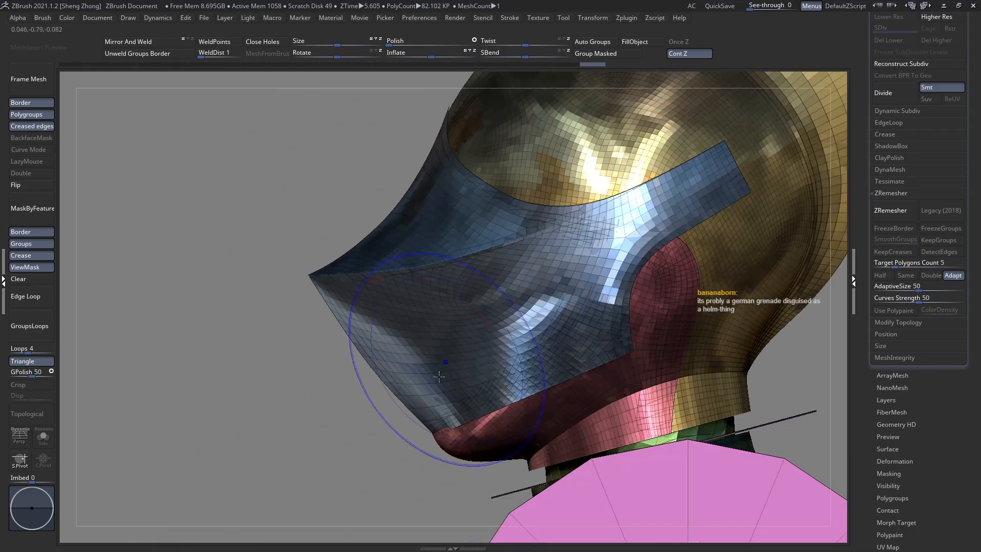
pyautogui.press('space')
pyautogui.moveTo(391, 325); pyautogui.dragTo(400, 325)
pyautogui.moveTo(392, 332)
pyautogui.keyDown('ctrl'); pyautogui.mouseDown(button='right')
pyautogui.moveTo(364, 316)
pyautogui.moveTo(438, 316)
pyautogui.moveTo(460, 372)
pyautogui.mouseUp(button='right'); pyautogui.keyUp('ctrl')
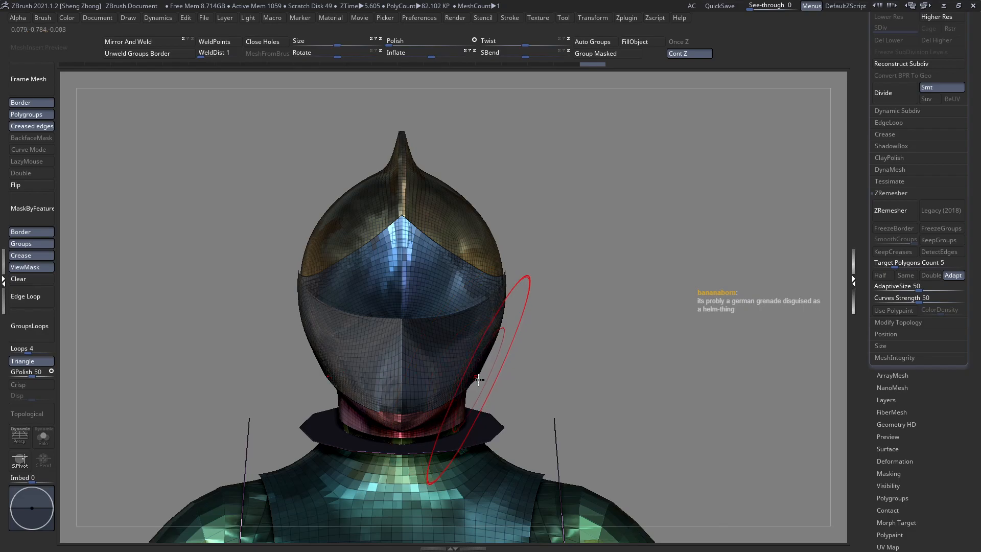
# Refine the helmet's side silhouette between the visor hinge and the jaw with resized Move brush strokes
pyautogui.press('ctrl')
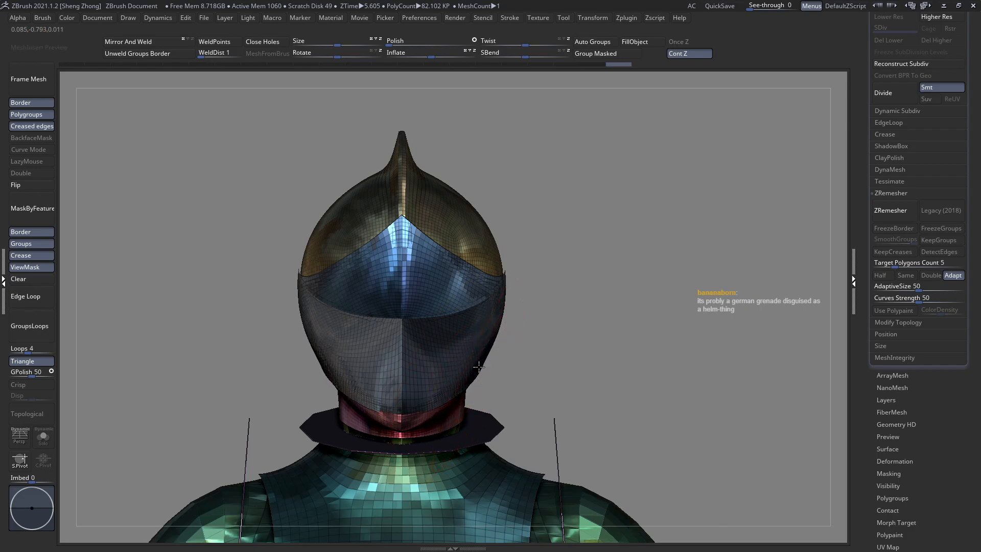
pyautogui.press('space')
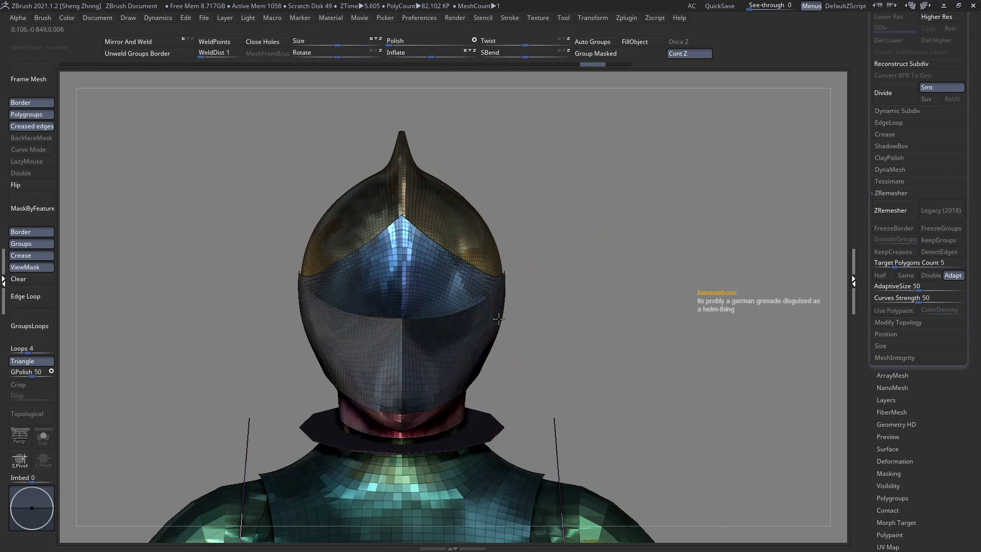
pyautogui.moveTo(496, 319)
pyautogui.keyDown('ctrl'); pyautogui.mouseDown(button='right')
pyautogui.moveTo(508, 340)
pyautogui.moveTo(510, 323)
pyautogui.mouseUp(button='right'); pyautogui.keyUp('ctrl')
pyautogui.press('space')
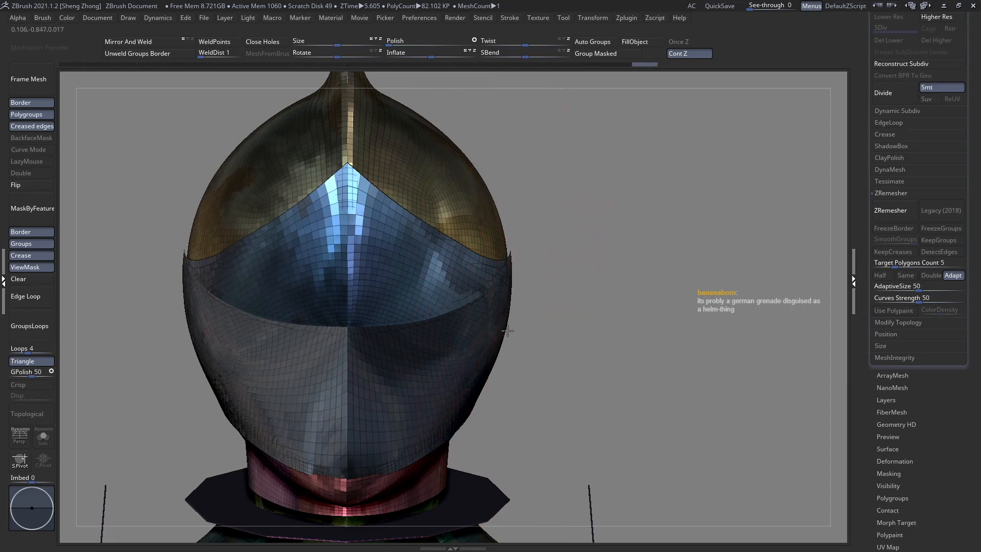
pyautogui.keyDown('ctrl'); pyautogui.moveTo(509, 331); pyautogui.dragTo(460, 403, button='right'); pyautogui.keyUp('ctrl')
pyautogui.moveTo(510, 294)
pyautogui.keyDown('ctrl'); pyautogui.mouseDown(button='right')
pyautogui.moveTo(516, 329)
pyautogui.moveTo(483, 375)
pyautogui.mouseUp(button='right'); pyautogui.keyUp('ctrl')
pyautogui.keyDown('ctrl'); pyautogui.moveTo(484, 374); pyautogui.dragTo(496, 422, button='right'); pyautogui.keyUp('ctrl')
# Pull the widest part of the helmet bowl outward from above, undoing the first attempt
pyautogui.press('space')
pyautogui.moveTo(561, 293)
pyautogui.mouseDown()
pyautogui.moveTo(547, 293)
pyautogui.moveTo(555, 271)
pyautogui.moveTo(541, 276)
pyautogui.moveTo(571, 248)
pyautogui.moveTo(538, 258)
pyautogui.moveTo(553, 246)
pyautogui.moveTo(546, 238)
pyautogui.mouseUp()
pyautogui.hotkey('ctrl', 'z')
pyautogui.press('space')
pyautogui.press('space')
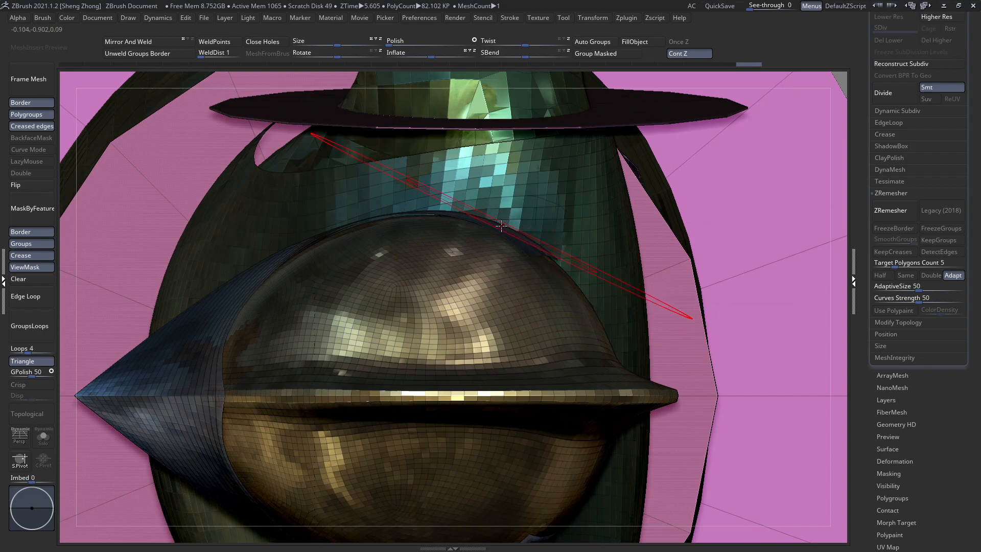
pyautogui.moveTo(466, 215); pyautogui.dragTo(466, 194)
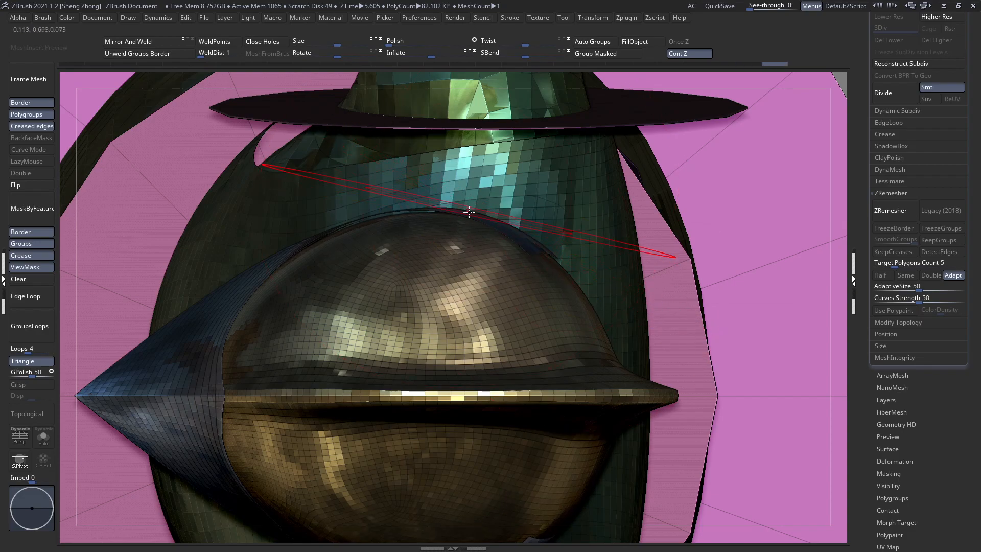
pyautogui.press('f')
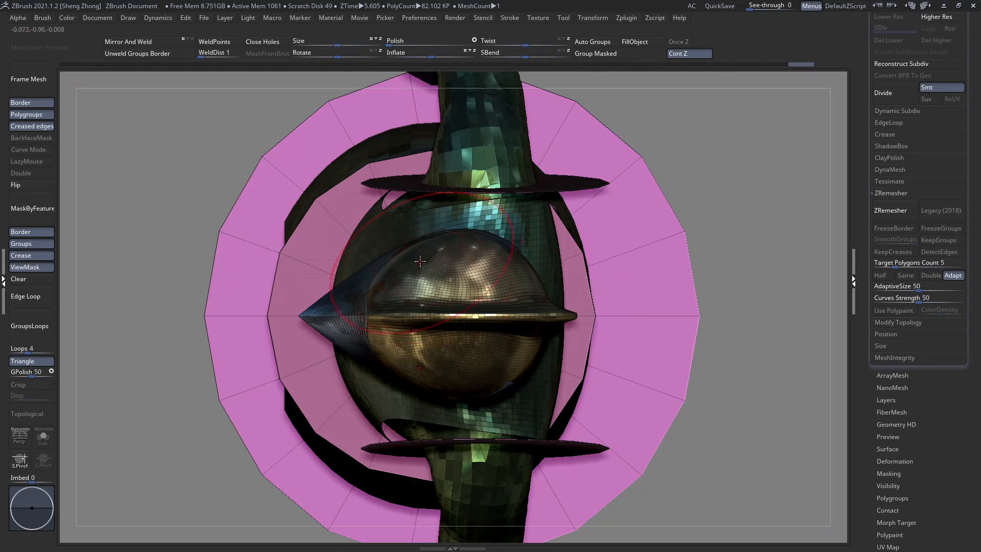
# Adjust the area where the helmet bowl meets the visor from above with a short Move stroke
pyautogui.keyDown('ctrl'); pyautogui.moveTo(420, 262); pyautogui.dragTo(403, 272, button='right'); pyautogui.keyUp('ctrl')
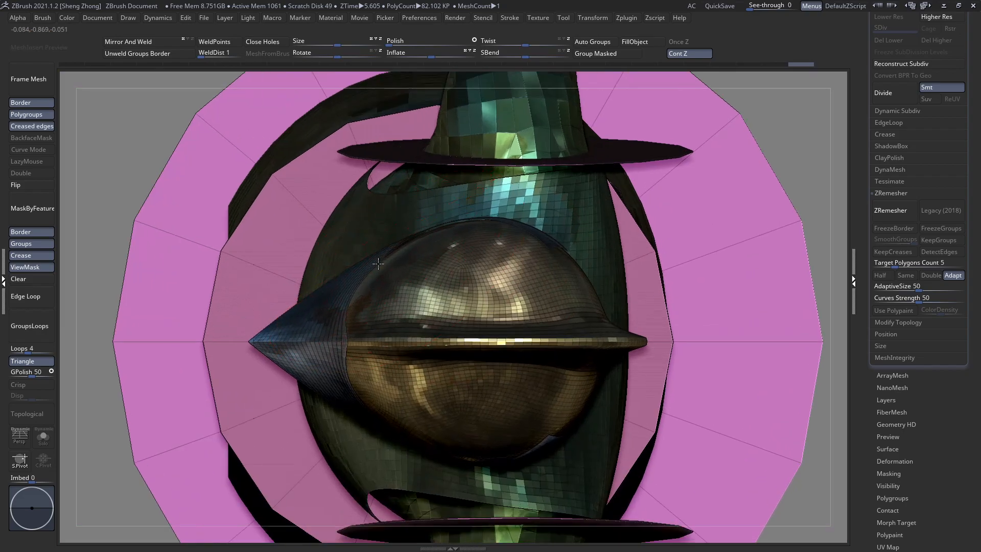
pyautogui.moveTo(379, 263); pyautogui.dragTo(384, 265)
pyautogui.moveTo(382, 261)
pyautogui.mouseDown(button='right')
pyautogui.moveTo(448, 364)
pyautogui.moveTo(427, 302)
pyautogui.mouseUp(button='right')
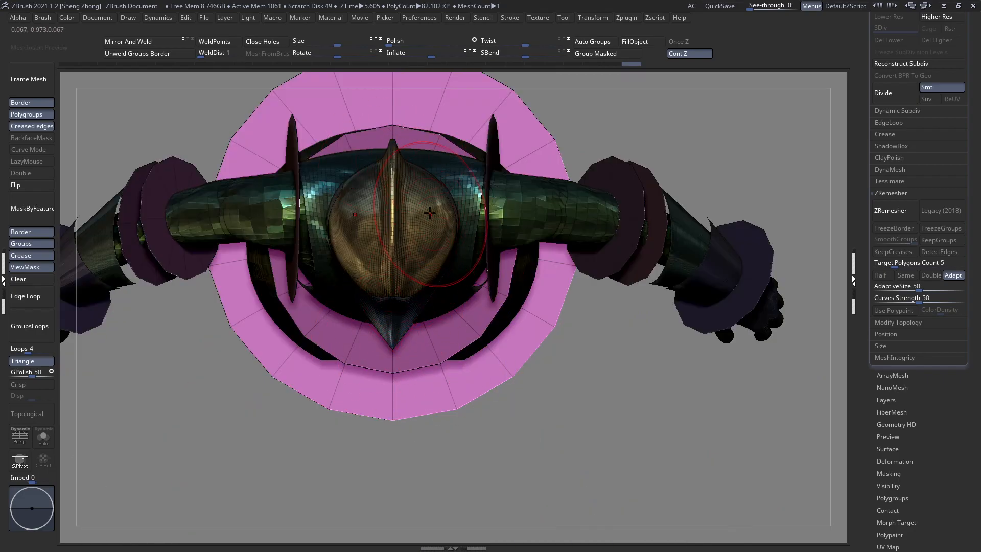
pyautogui.moveTo(454, 186); pyautogui.dragTo(416, 342, button='right')
pyautogui.keyDown('alt'); pyautogui.moveTo(496, 324); pyautogui.dragTo(424, 322, button='right'); pyautogui.keyUp('alt')
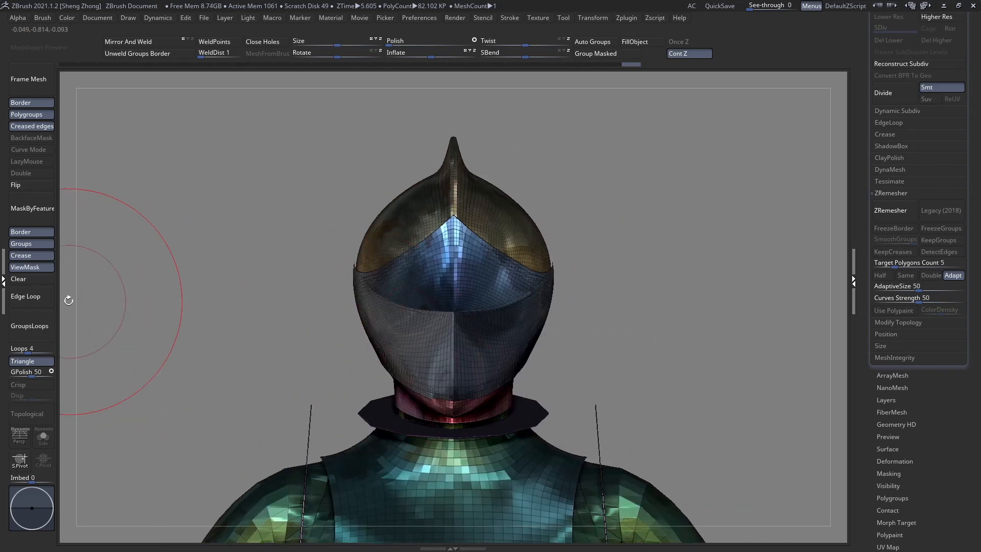
# Clear the mask and transfer the helmet edits back to the separate subtools with TPose|SubT
pyautogui.click(43, 279)
pyautogui.click(629, 21)
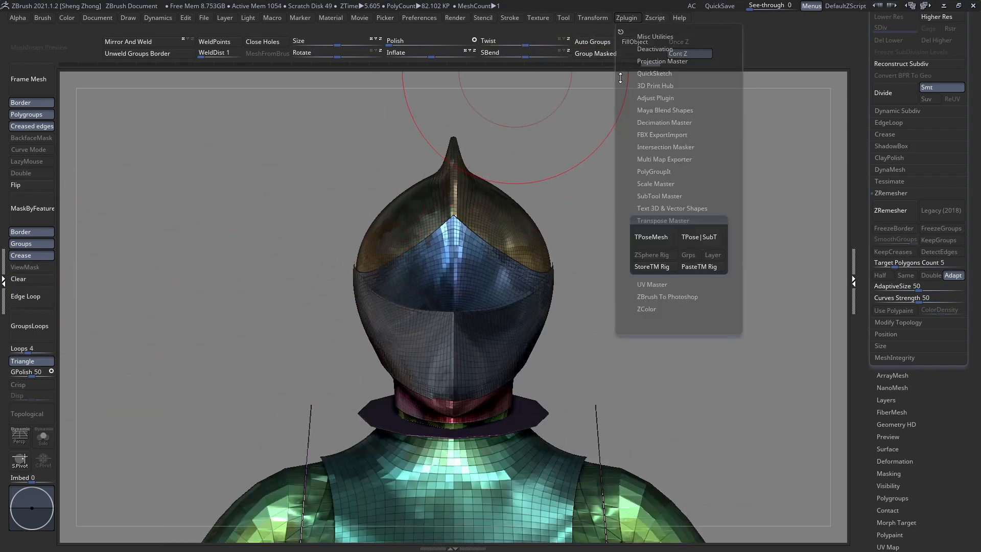
pyautogui.click(700, 238)
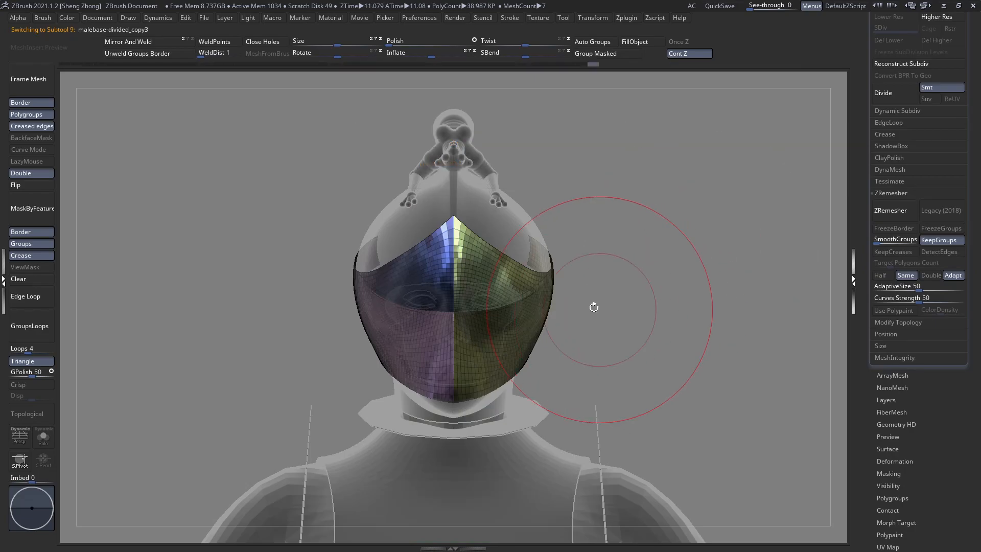
# Expand the ref folder in the subtool list and hide the disc guide subtool malebase-divided_copy1
pyautogui.moveTo(591, 306); pyautogui.dragTo(507, 286)
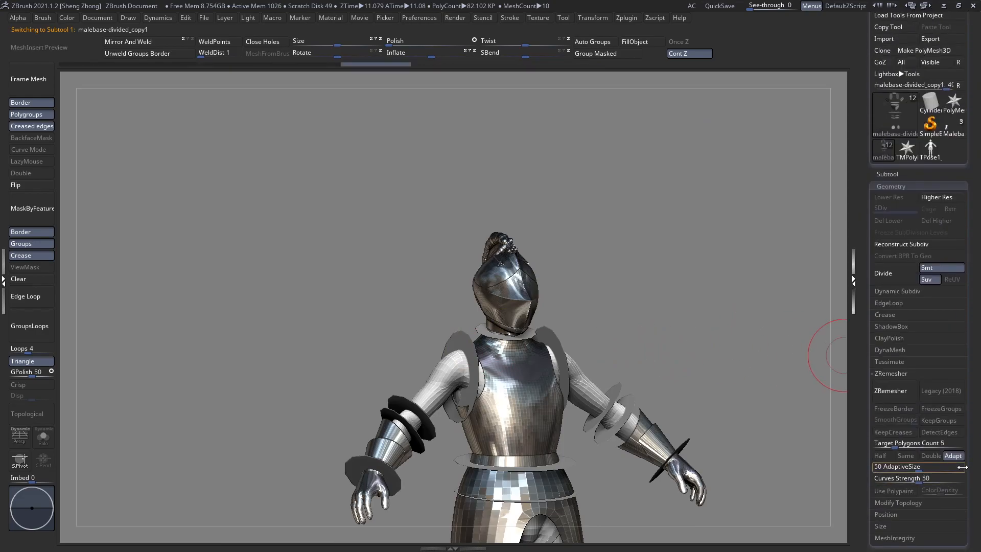
pyautogui.click(902, 175)
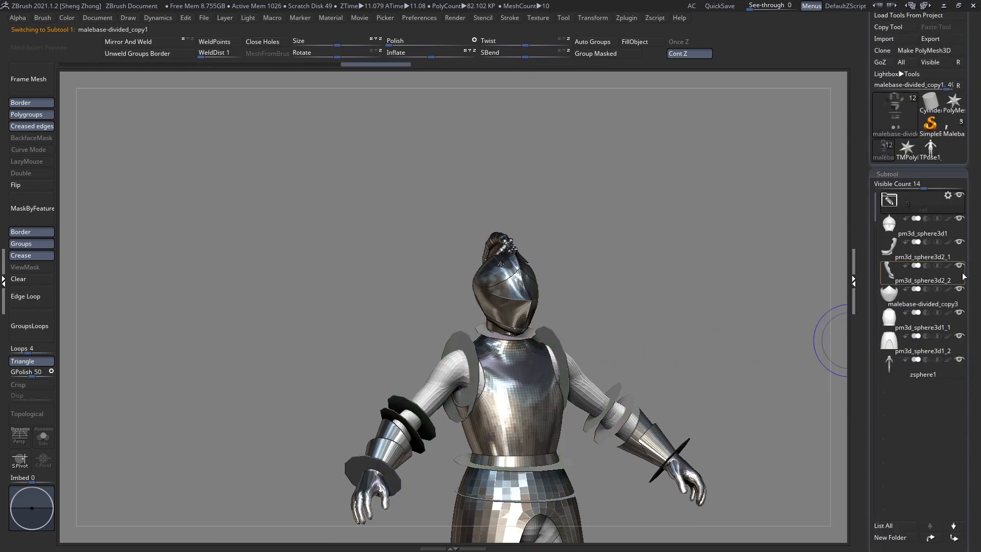
pyautogui.click(890, 200)
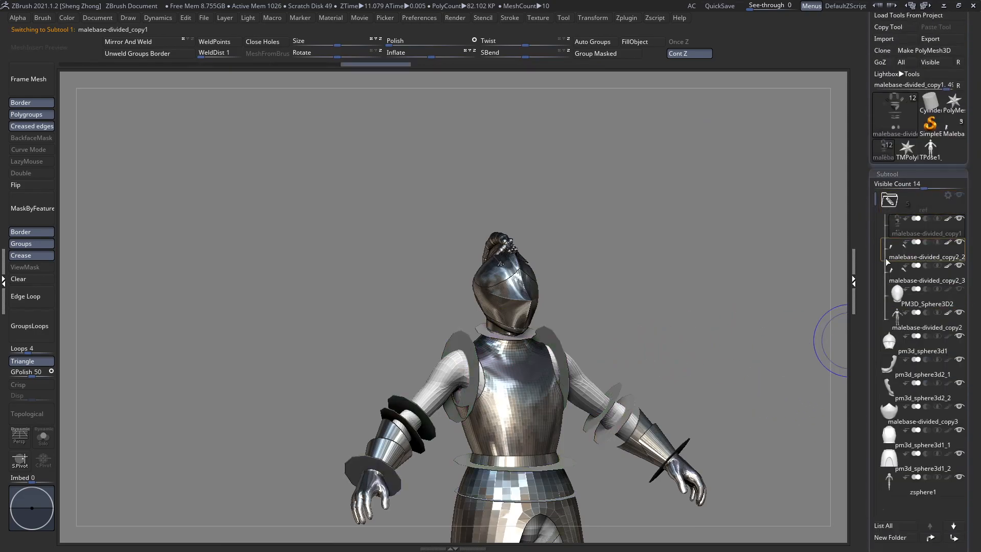
pyautogui.keyDown('shift'); pyautogui.moveTo(679, 230); pyautogui.dragTo(531, 277); pyautogui.keyUp('shift')
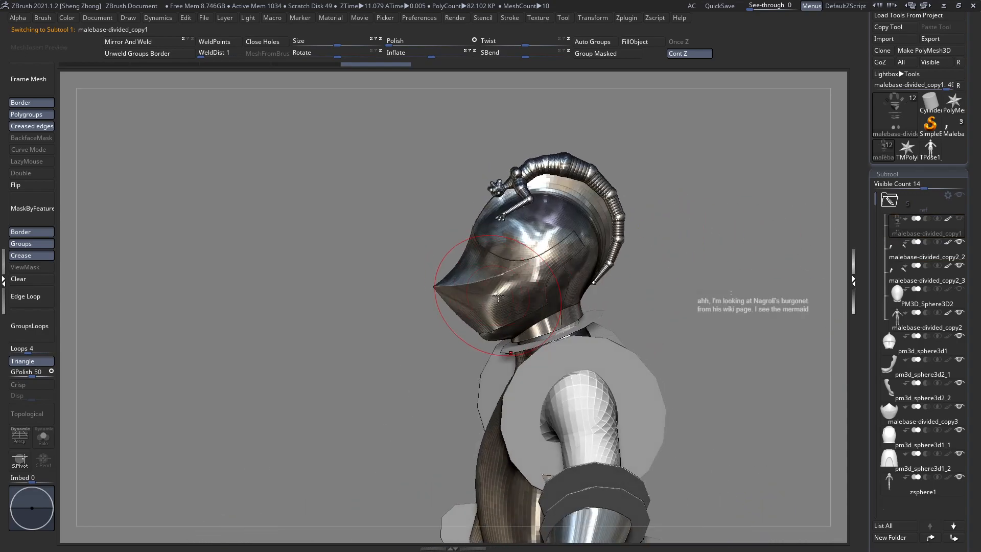
pyautogui.keyDown('alt'); pyautogui.click(531, 278); pyautogui.keyUp('alt')
pyautogui.hotkey('shift', 'f')
# Make the visor malebase-divided_copy3 the active subtool and show the other subtools as transparent ghosts
pyautogui.keyDown('alt'); pyautogui.moveTo(532, 277); pyautogui.dragTo(499, 286, button='right'); pyautogui.keyUp('alt')
pyautogui.hotkey('shift', 'f')
pyautogui.keyDown('alt'); pyautogui.moveTo(501, 329); pyautogui.dragTo(547, 281, button='right'); pyautogui.keyUp('alt')
pyautogui.keyDown('alt'); pyautogui.click(545, 302); pyautogui.keyUp('alt')
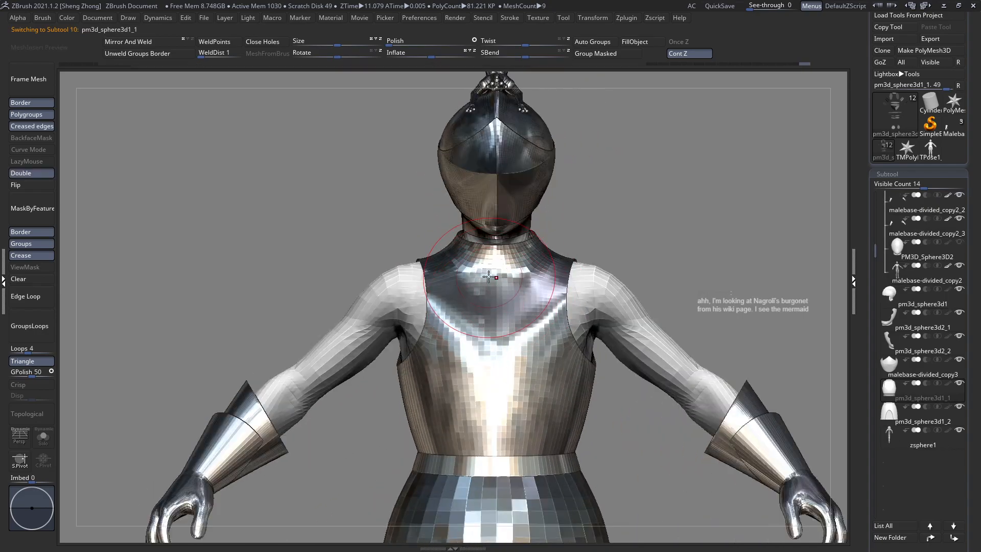
pyautogui.keyDown('alt'); pyautogui.moveTo(492, 225); pyautogui.dragTo(673, 333, button='right'); pyautogui.keyUp('alt')
pyautogui.keyDown('alt'); pyautogui.click(532, 263); pyautogui.keyUp('alt')
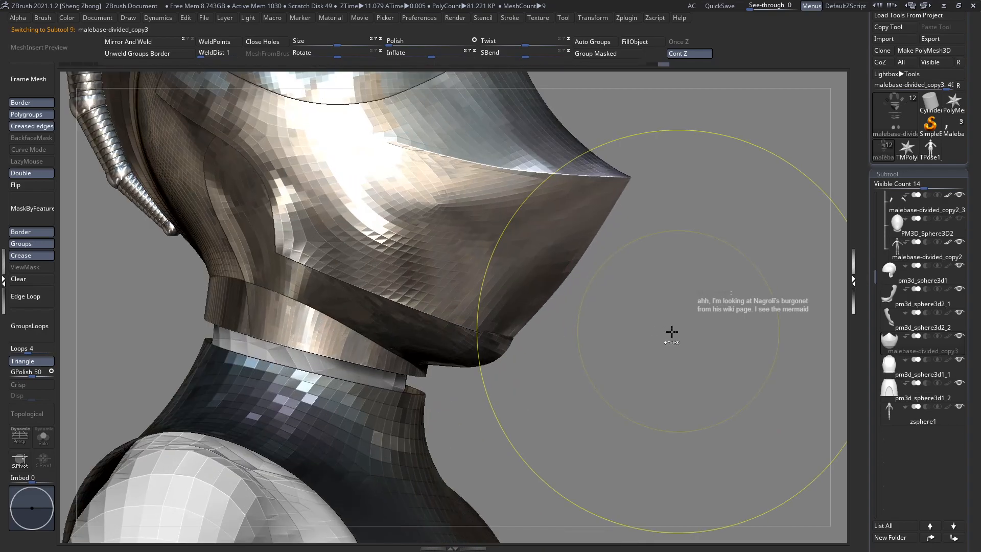
pyautogui.hotkey('shift', 't')
pyautogui.keyDown('ctrl'); pyautogui.moveTo(516, 284); pyautogui.dragTo(499, 326, button='right'); pyautogui.keyUp('ctrl')
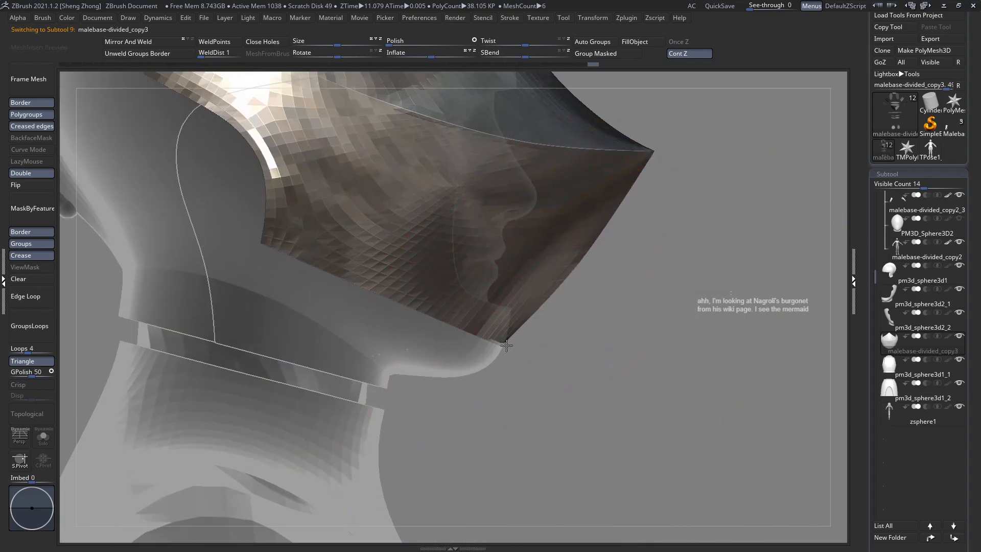
pyautogui.keyDown('alt'); pyautogui.moveTo(591, 267); pyautogui.dragTo(576, 302, button='right'); pyautogui.keyUp('alt')
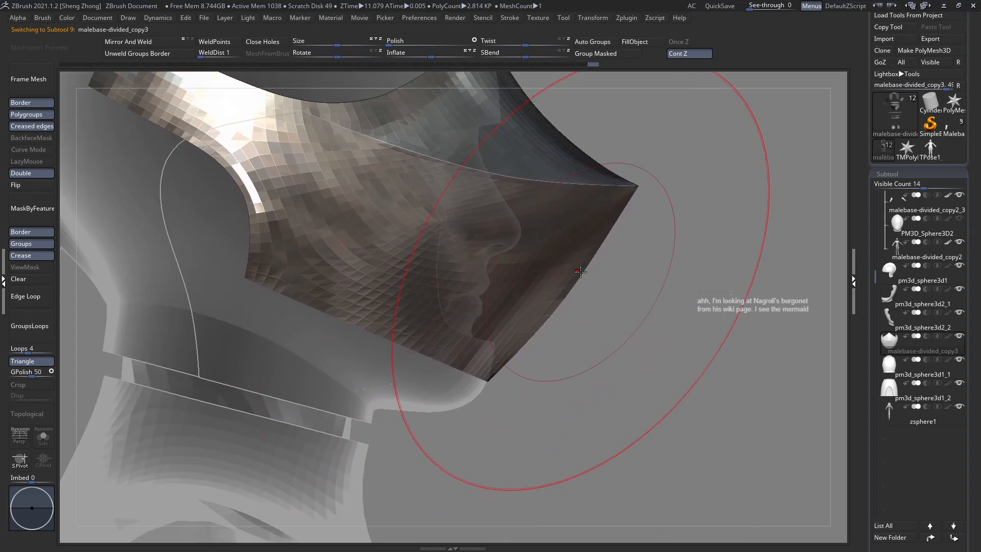
# Bulge the visor's front lower edge outward into a curved profile and nudge its pointed tip with the Move brush
pyautogui.press('space')
pyautogui.moveTo(581, 276); pyautogui.dragTo(566, 295)
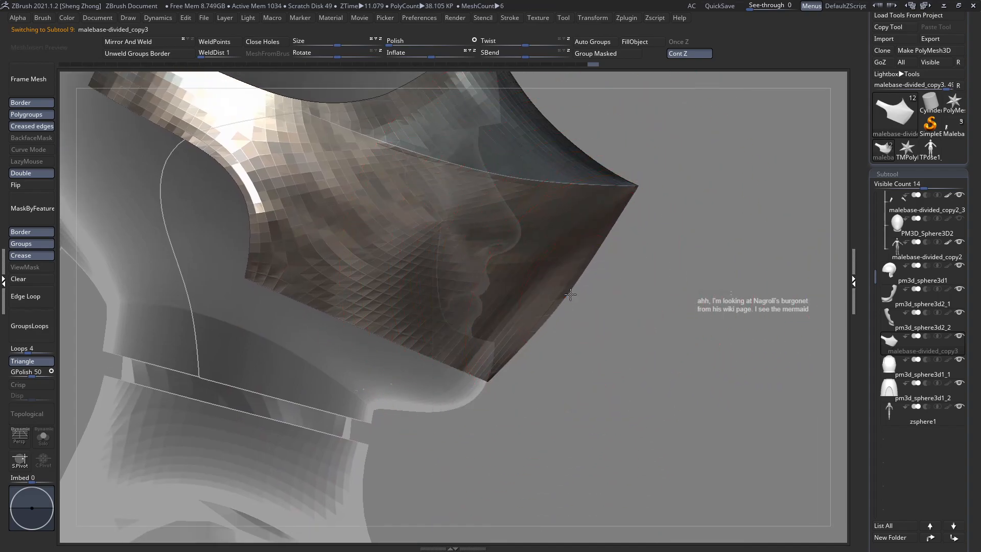
pyautogui.press('space')
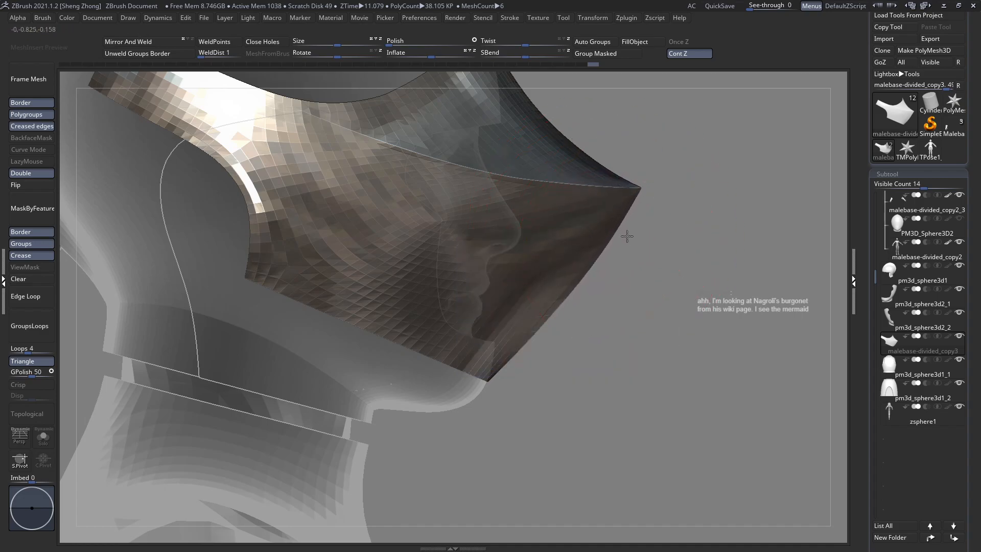
pyautogui.moveTo(626, 230); pyautogui.dragTo(624, 226)
# Turn off the ghost transparency and make the ZSphere crest figure zsphere1 the active subtool
pyautogui.press('f')
pyautogui.keyDown('ctrl'); pyautogui.keyDown('shift'); pyautogui.click(472, 334); pyautogui.keyUp('shift'); pyautogui.keyUp('ctrl')
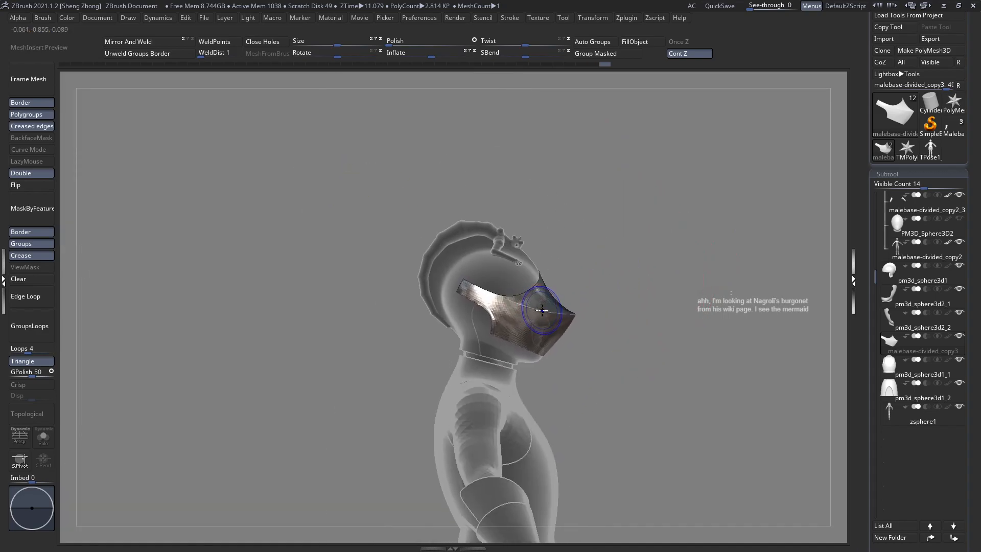
pyautogui.moveTo(472, 333)
pyautogui.mouseDown(button='right')
pyautogui.moveTo(562, 332)
pyautogui.moveTo(486, 306)
pyautogui.moveTo(504, 257)
pyautogui.moveTo(467, 301)
pyautogui.moveTo(476, 342)
pyautogui.moveTo(439, 324)
pyautogui.moveTo(428, 353)
pyautogui.moveTo(450, 337)
pyautogui.moveTo(485, 348)
pyautogui.moveTo(443, 351)
pyautogui.moveTo(463, 330)
pyautogui.moveTo(416, 302)
pyautogui.moveTo(517, 329)
pyautogui.moveTo(414, 366)
pyautogui.moveTo(482, 329)
pyautogui.mouseUp(button='right')
pyautogui.keyDown('alt'); pyautogui.click(451, 280); pyautogui.keyUp('alt')
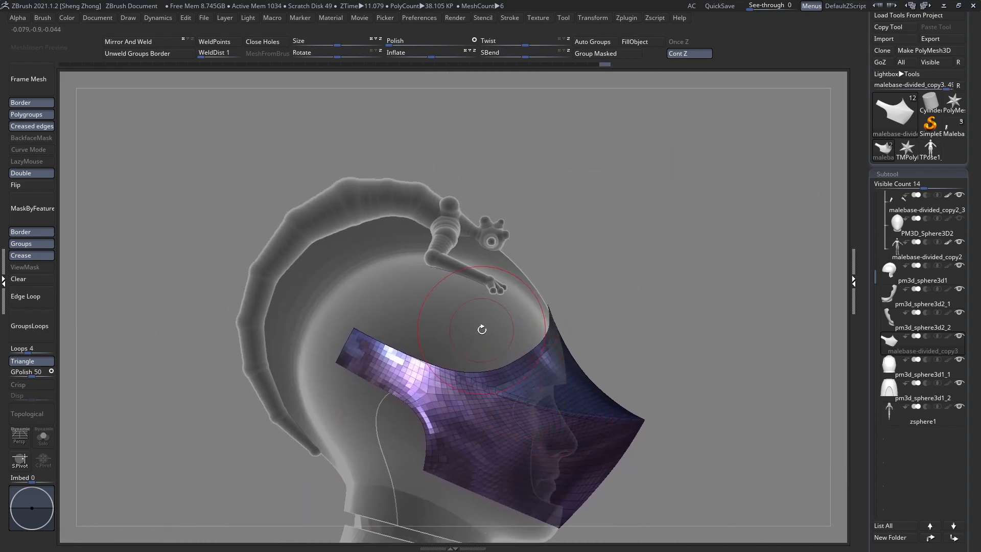
pyautogui.keyDown('alt'); pyautogui.click(414, 217); pyautogui.keyUp('alt')
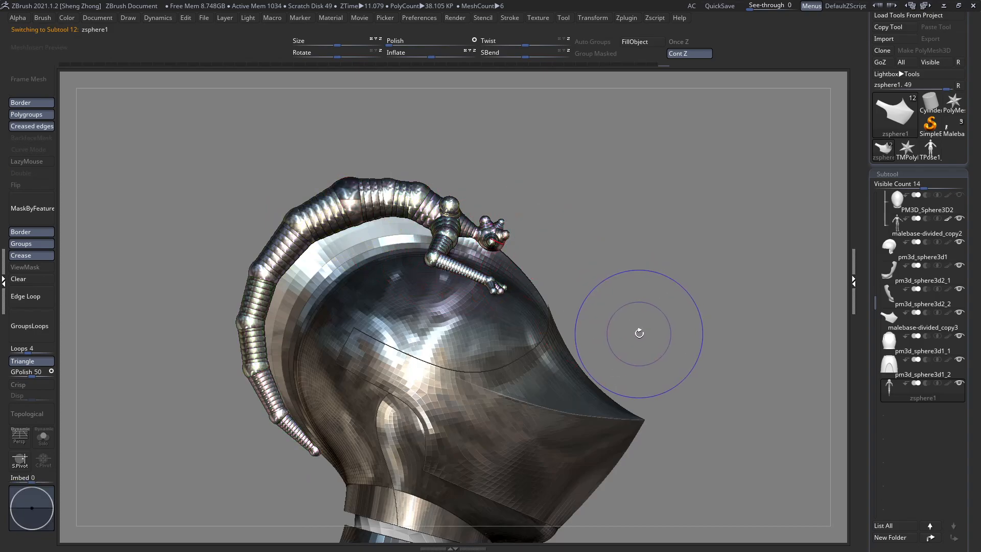
# Set the crest figure's Adaptive Skin DynaMesh Resolution to 0 and turn on the skin preview
pyautogui.keyDown('alt'); pyautogui.moveTo(587, 424); pyautogui.dragTo(605, 385, button='right'); pyautogui.keyUp('alt')
pyautogui.moveTo(956, 454); pyautogui.dragTo(948, 376)
pyautogui.moveTo(420, 281)
pyautogui.keyDown('alt'); pyautogui.mouseDown(button='right')
pyautogui.moveTo(399, 352)
pyautogui.moveTo(396, 285)
pyautogui.mouseUp(button='right'); pyautogui.keyUp('alt')
pyautogui.keyDown('alt'); pyautogui.moveTo(573, 372); pyautogui.dragTo(559, 345, button='right'); pyautogui.keyUp('alt')
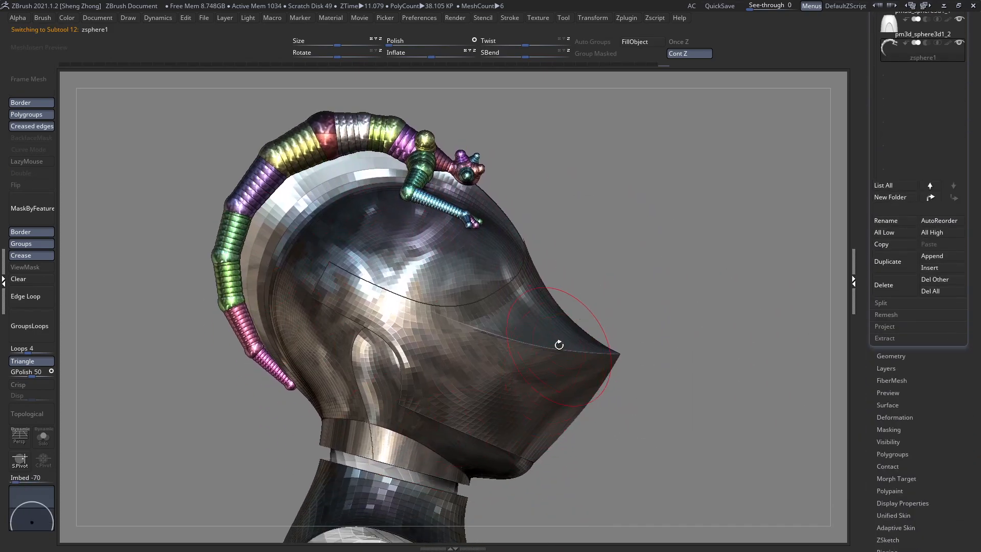
pyautogui.moveTo(978, 441); pyautogui.dragTo(969, 182)
pyautogui.moveTo(958, 348); pyautogui.dragTo(956, 394)
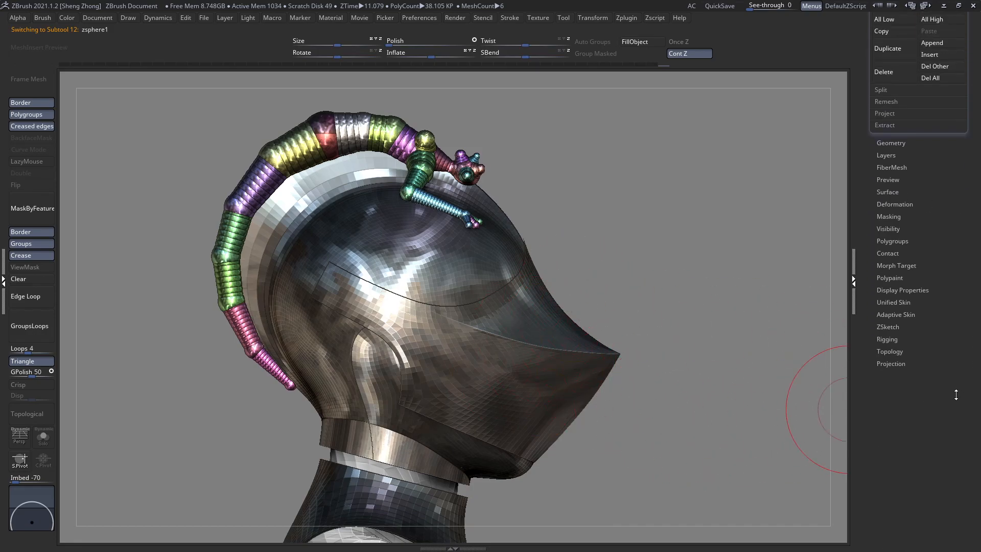
pyautogui.scroll(3, 956, 394)
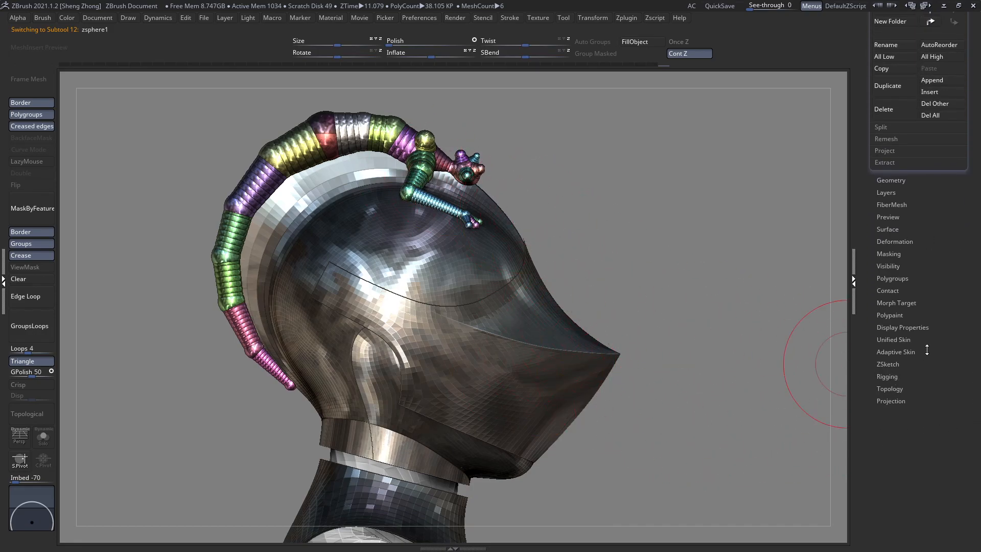
pyautogui.scroll(2, 927, 349)
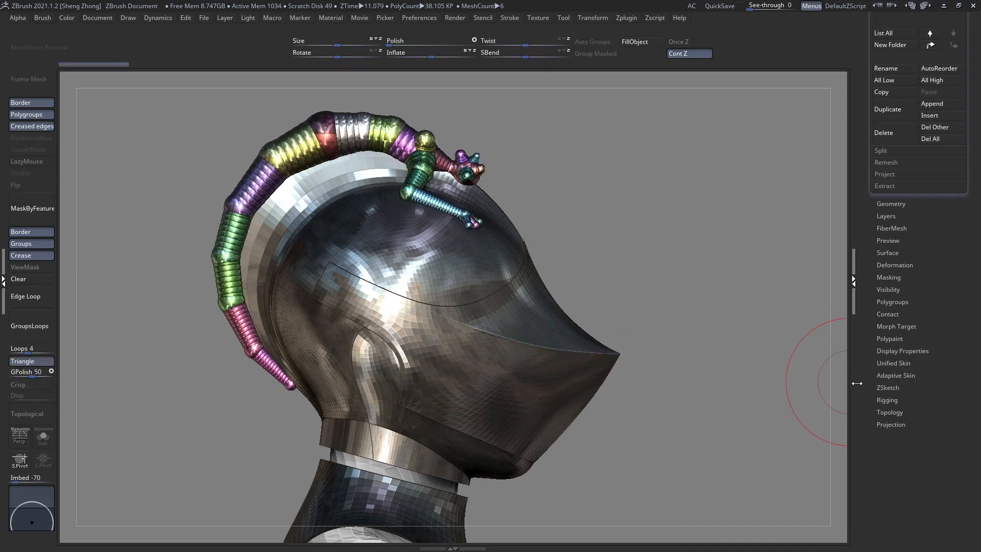
pyautogui.click(896, 376)
pyautogui.scroll(15, 919, 454)
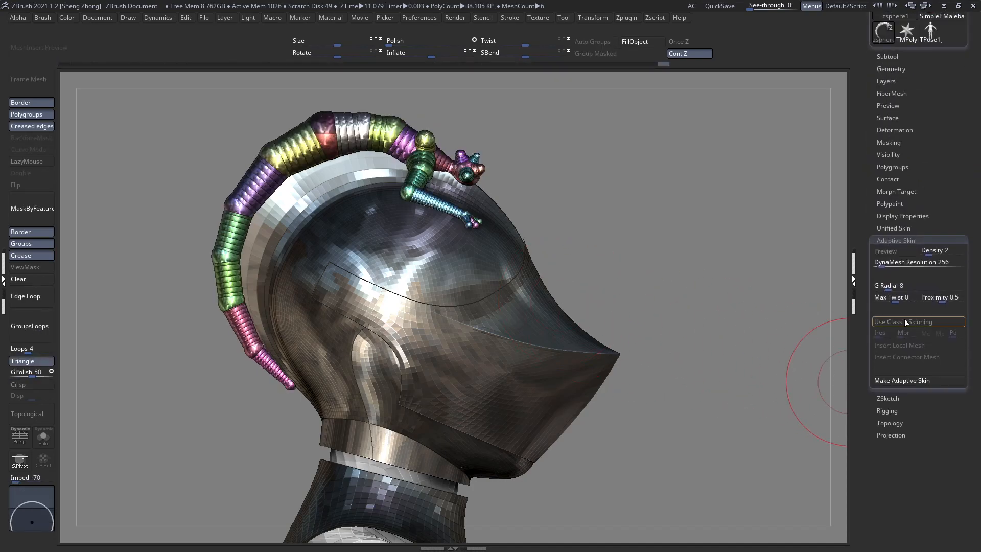
pyautogui.click(883, 264)
pyautogui.write('0')
pyautogui.press('Return')
pyautogui.press('a')
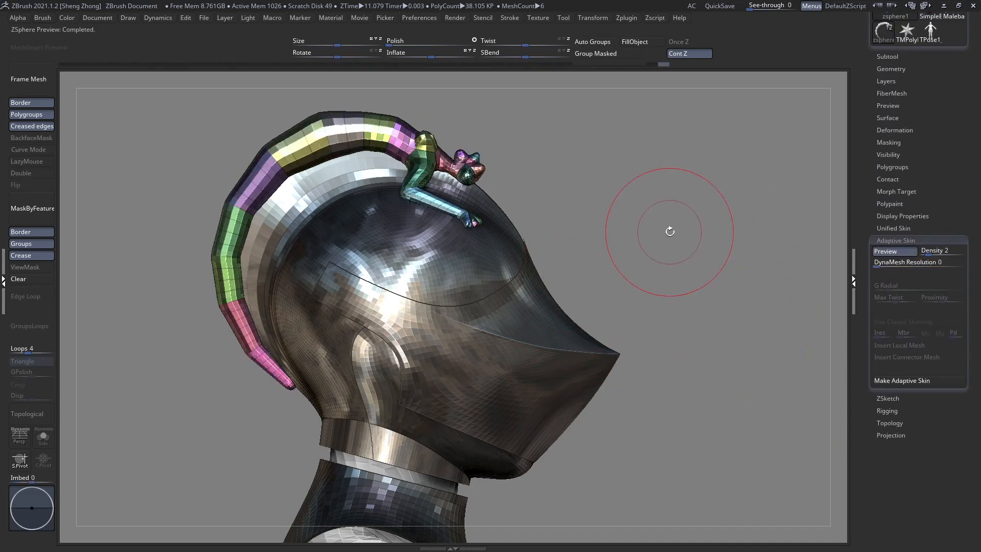
pyautogui.press('a')
pyautogui.press('a')
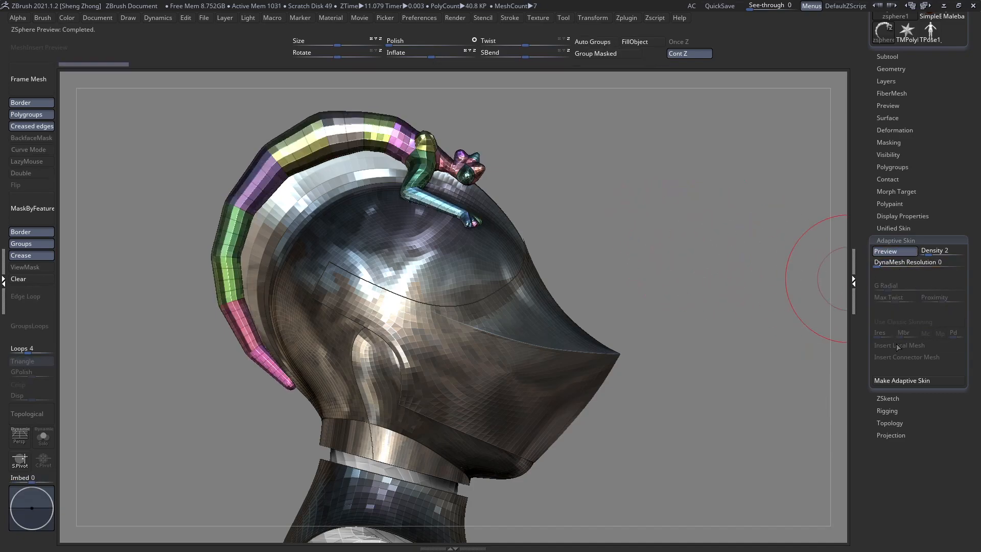
# Generate an adaptive skin mesh from the crest figure and return zsphere1 to its ZSphere display
pyautogui.click(900, 381)
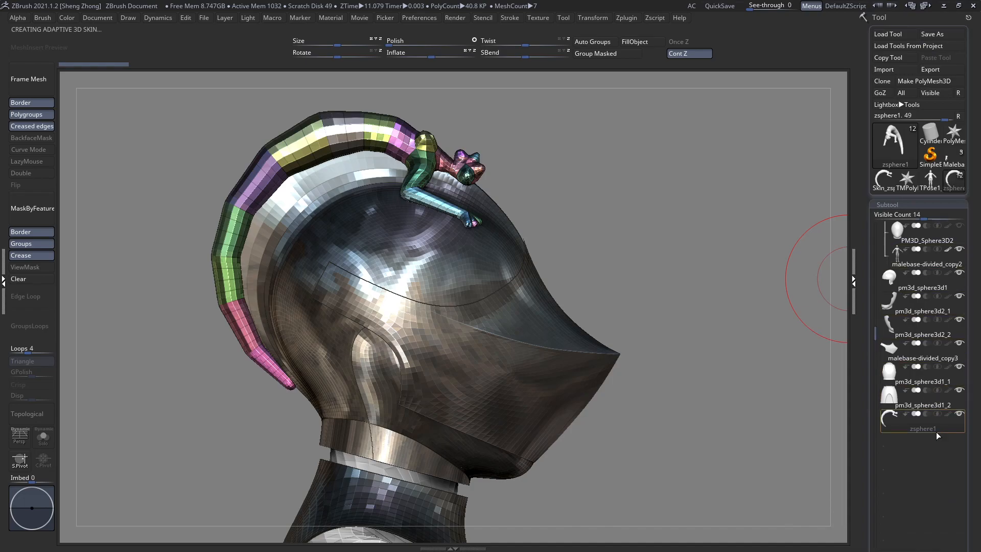
pyautogui.click(959, 415)
pyautogui.moveTo(970, 482); pyautogui.dragTo(970, 328)
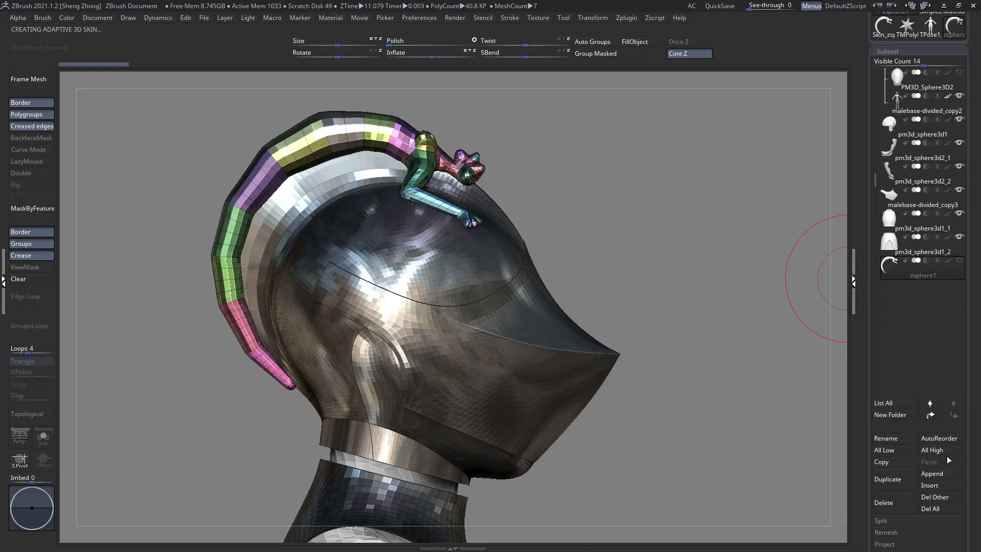
pyautogui.click(959, 261)
pyautogui.moveTo(974, 405); pyautogui.dragTo(975, 308)
pyautogui.press('a')
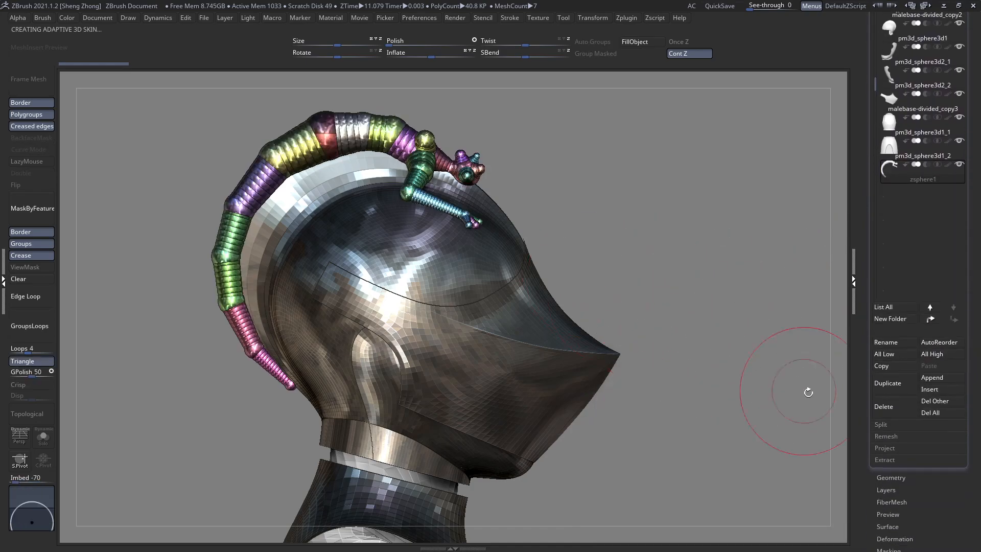
pyautogui.moveTo(942, 514); pyautogui.dragTo(942, 413)
# Try a smaller draw size and a mirrored pair of ZSpheres near the crest's tail tip, removing them again
pyautogui.keyDown('alt'); pyautogui.moveTo(266, 365); pyautogui.dragTo(434, 286, button='right'); pyautogui.keyUp('alt')
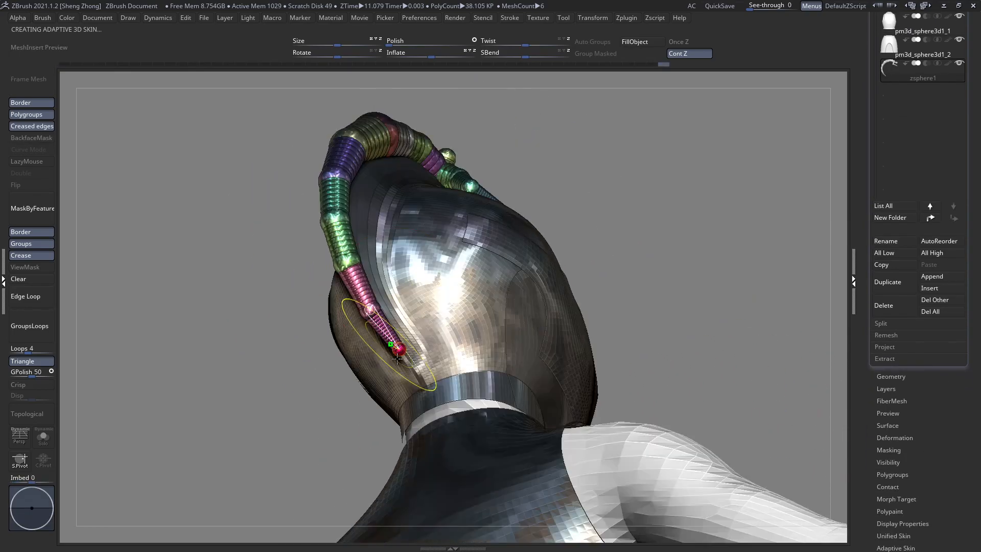
pyautogui.keyDown('ctrl'); pyautogui.moveTo(389, 343); pyautogui.dragTo(425, 363, button='right'); pyautogui.keyUp('ctrl')
pyautogui.press('space')
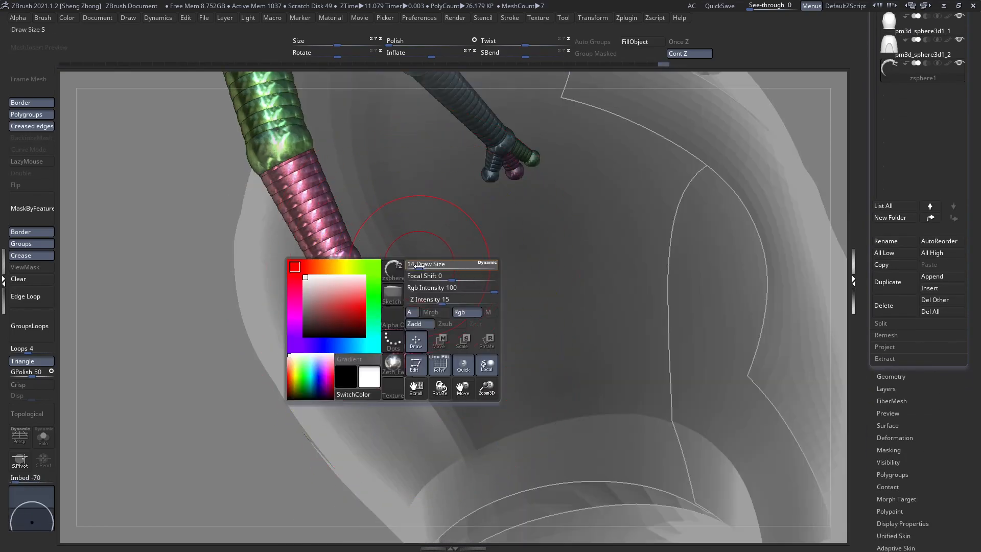
pyautogui.moveTo(358, 262); pyautogui.dragTo(376, 258)
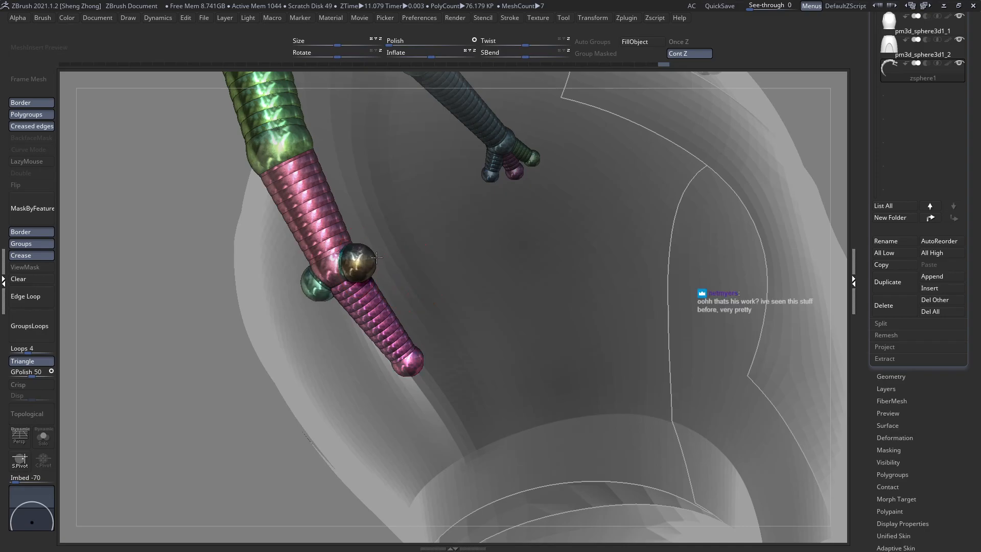
pyautogui.keyDown('alt'); pyautogui.click(363, 263); pyautogui.keyUp('alt')
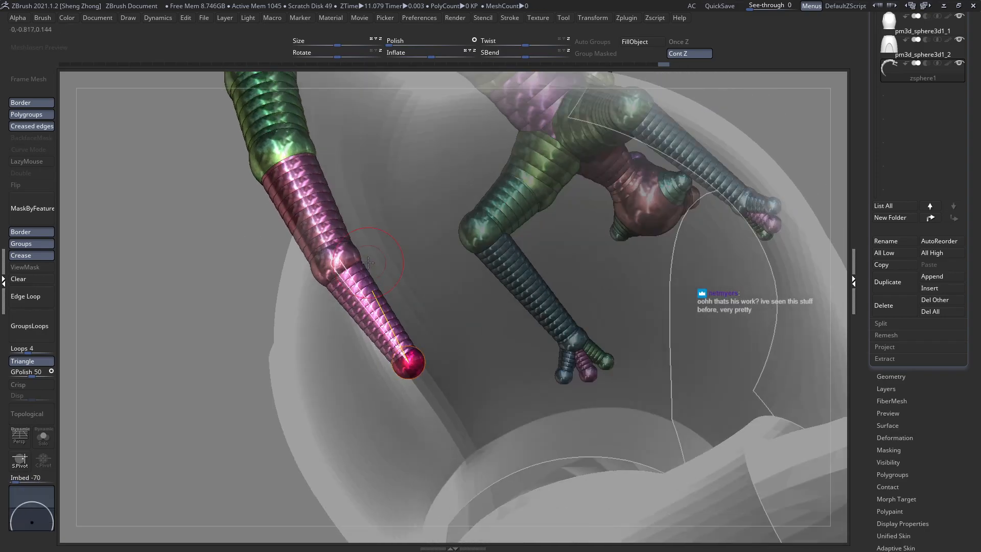
# Hide zsphere1, append the Skin_zsphere1 mesh as a subtool, and make it the active subtool
pyautogui.keyDown('shift'); pyautogui.moveTo(371, 304); pyautogui.dragTo(357, 385, button='right'); pyautogui.keyUp('shift')
pyautogui.keyDown('ctrl'); pyautogui.moveTo(375, 329); pyautogui.dragTo(313, 337, button='right'); pyautogui.keyUp('ctrl')
pyautogui.moveTo(973, 84); pyautogui.dragTo(965, 165)
pyautogui.click(959, 146)
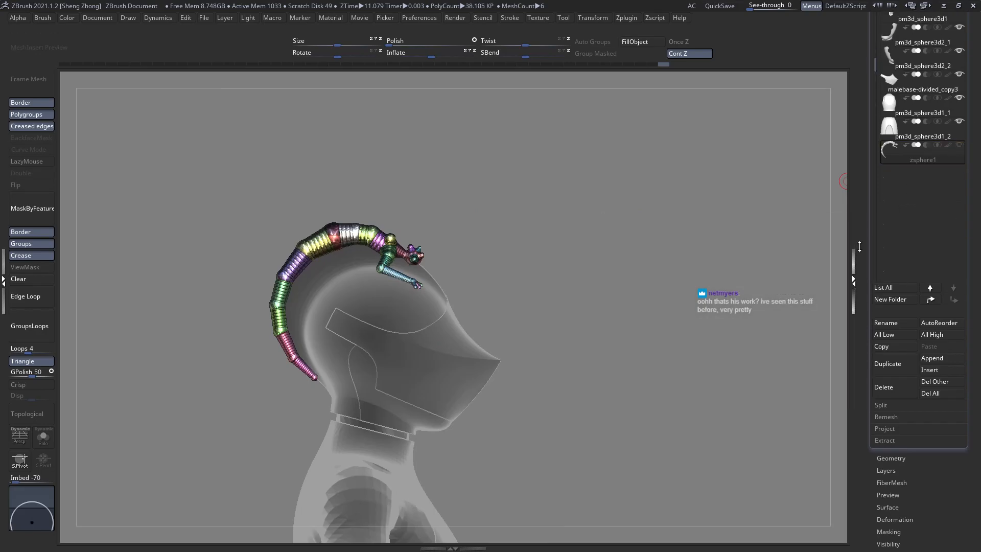
pyautogui.click(920, 359)
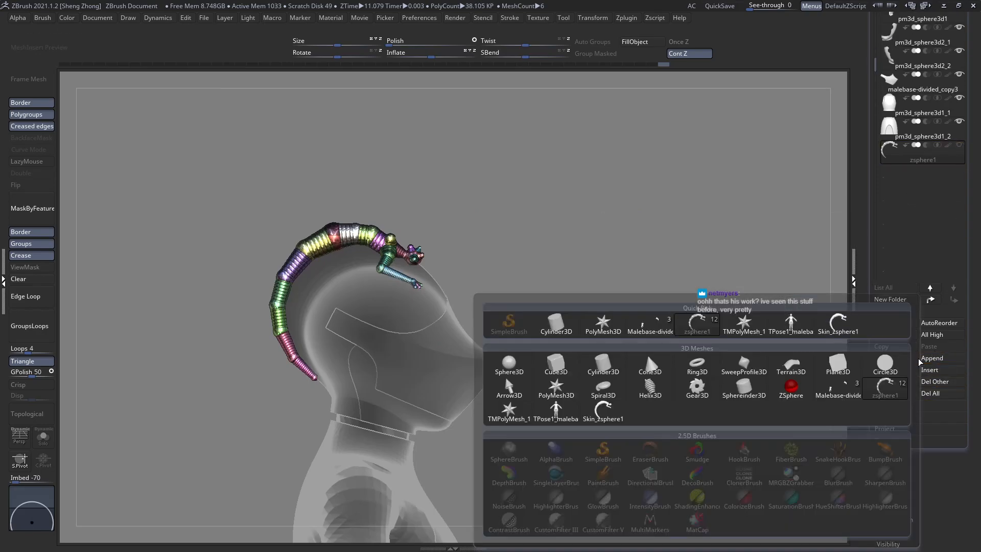
pyautogui.click(603, 409)
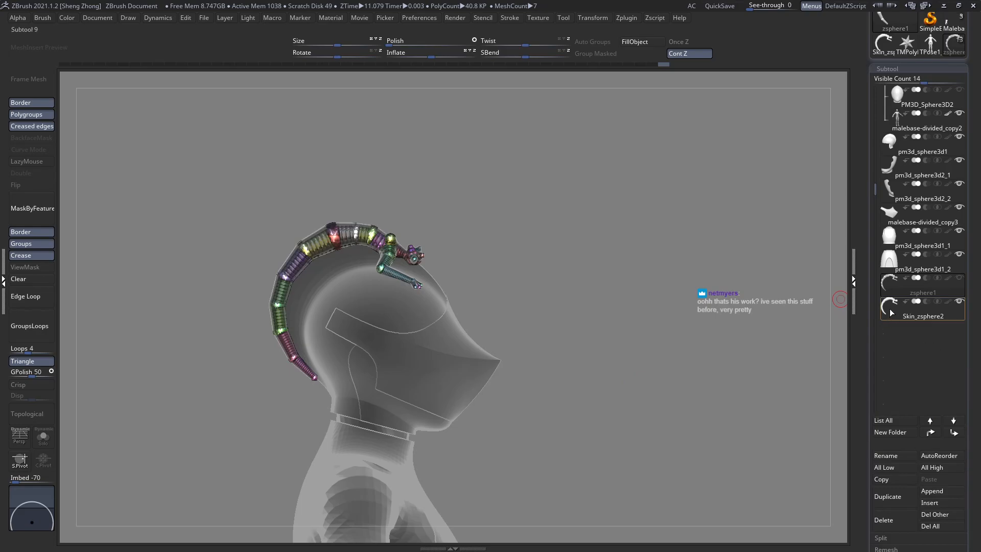
pyautogui.moveTo(471, 287)
pyautogui.keyDown('ctrl'); pyautogui.mouseDown(button='right')
pyautogui.moveTo(484, 232)
pyautogui.moveTo(485, 277)
pyautogui.mouseUp(button='right'); pyautogui.keyUp('ctrl')
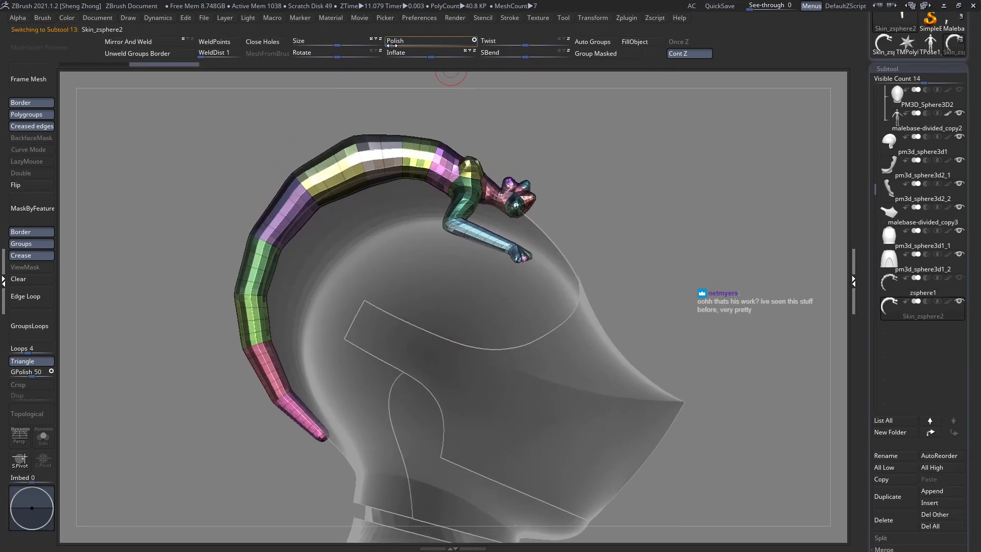
# Inspect the skin mesh's hand and delete the appended Skin_zsphere2 subtool
pyautogui.moveTo(504, 169); pyautogui.dragTo(613, 220, button='right')
pyautogui.keyDown('alt'); pyautogui.moveTo(613, 220); pyautogui.dragTo(631, 339, button='right'); pyautogui.keyUp('alt')
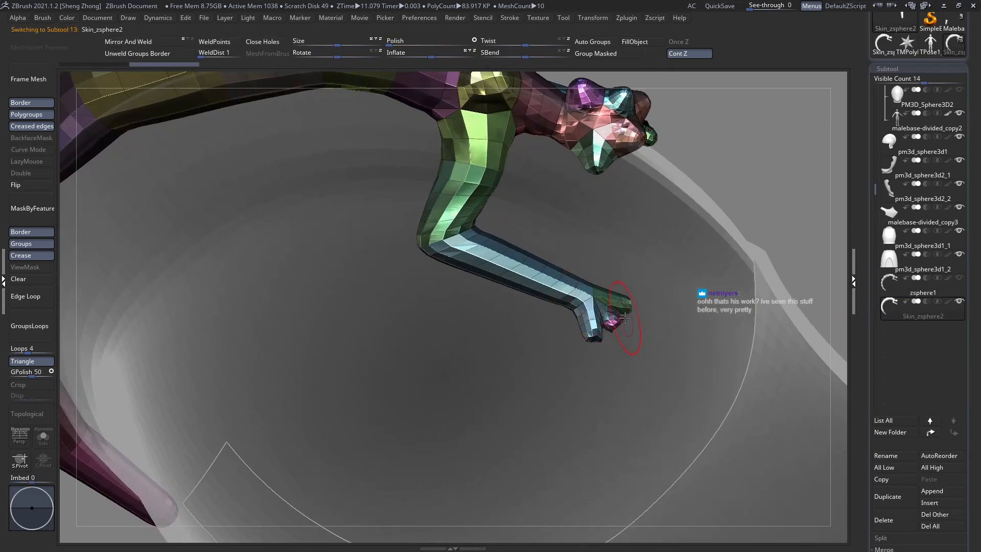
pyautogui.moveTo(979, 371); pyautogui.dragTo(980, 258)
pyautogui.moveTo(980, 404); pyautogui.dragTo(979, 379)
pyautogui.click(884, 382)
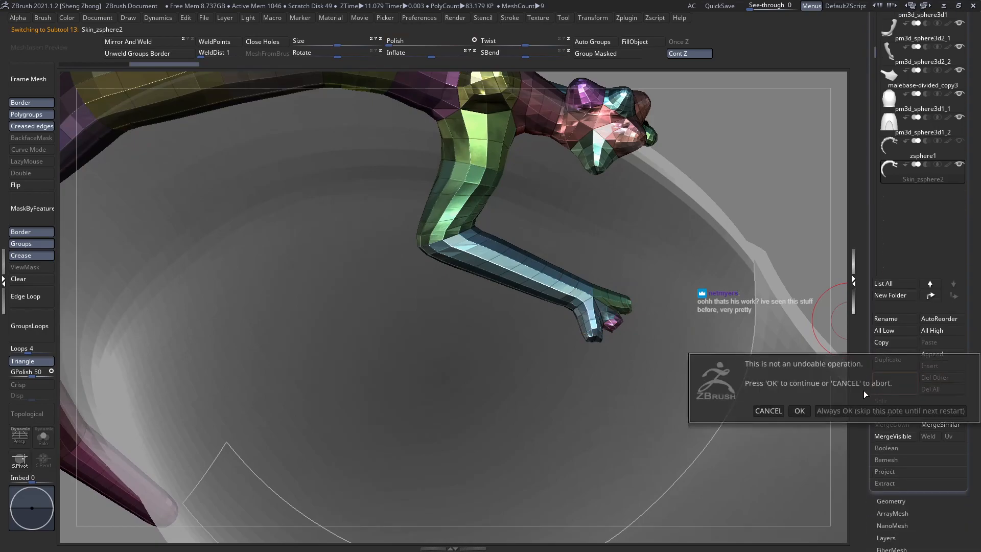
pyautogui.click(800, 410)
# Reduce the draw size, append the crest's adaptive skin mesh again, and make Skin_zsphere2 the active subtool
pyautogui.moveTo(728, 221)
pyautogui.keyDown('alt'); pyautogui.mouseDown(button='right')
pyautogui.moveTo(645, 198)
pyautogui.moveTo(640, 232)
pyautogui.mouseUp(button='right'); pyautogui.keyUp('alt')
pyautogui.press('space')
pyautogui.moveTo(648, 232); pyautogui.dragTo(638, 231)
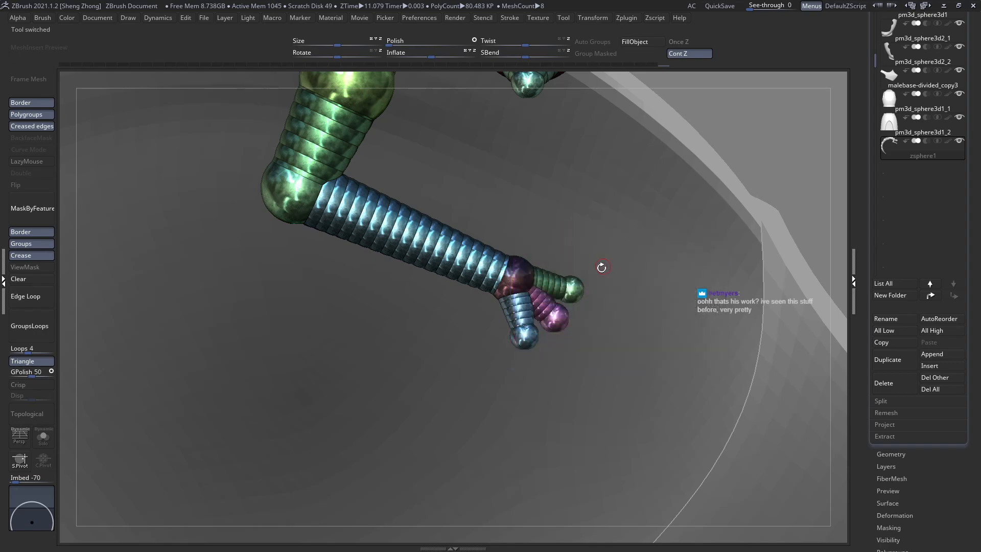
pyautogui.keyDown('ctrl'); pyautogui.moveTo(602, 267); pyautogui.dragTo(680, 230, button='right'); pyautogui.keyUp('ctrl')
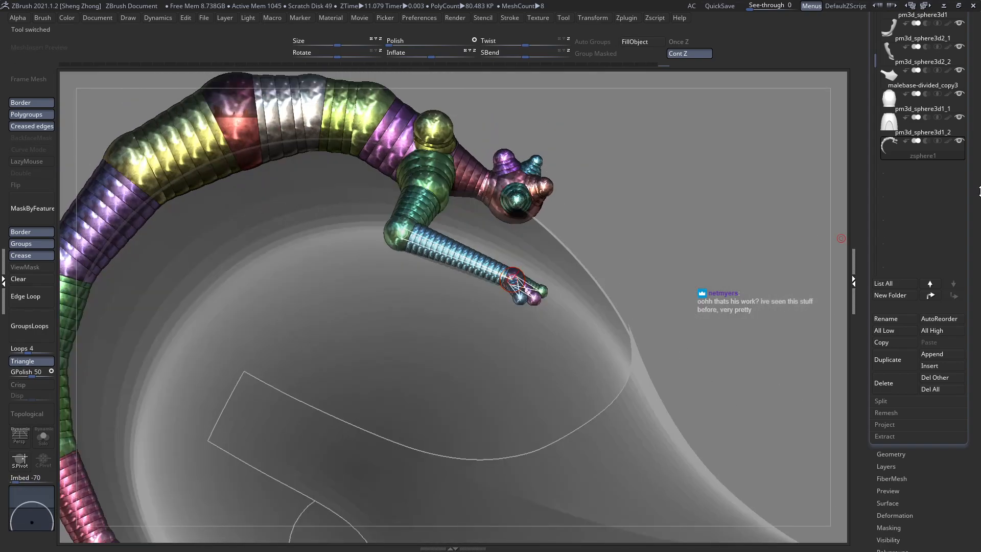
pyautogui.click(941, 351)
pyautogui.click(613, 422)
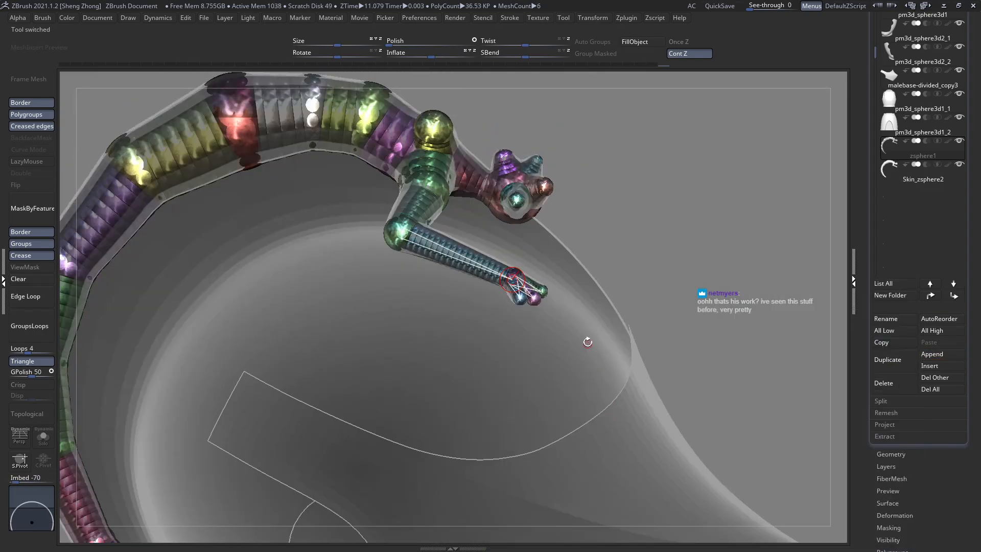
pyautogui.keyDown('ctrl'); pyautogui.moveTo(588, 341); pyautogui.dragTo(543, 313, button='right'); pyautogui.keyUp('ctrl')
pyautogui.moveTo(980, 279); pyautogui.dragTo(979, 326)
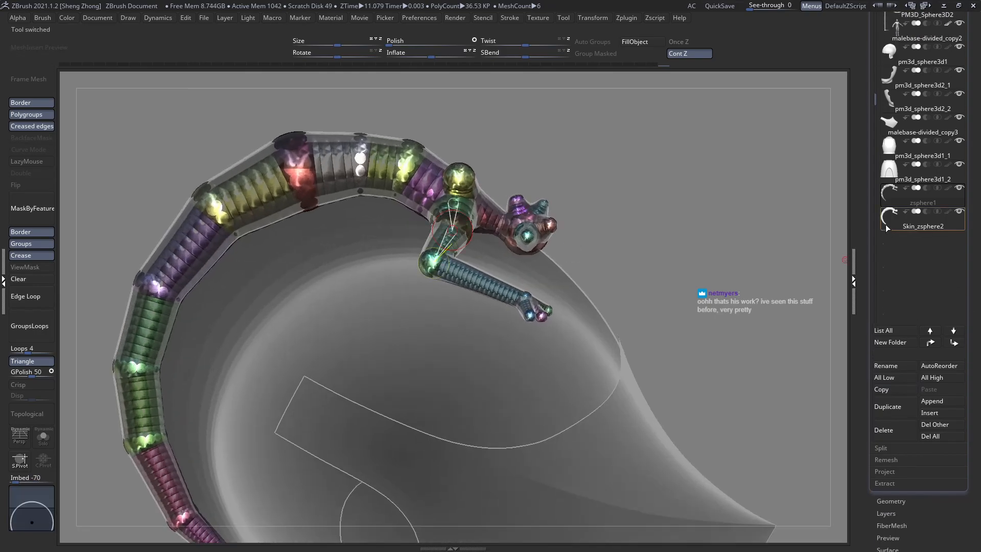
pyautogui.click(915, 219)
# Smooth the Skin_zsphere2 crest mesh lightly with the Polish deformation
pyautogui.keyDown('ctrl'); pyautogui.moveTo(466, 259); pyautogui.dragTo(459, 204, button='right'); pyautogui.keyUp('ctrl')
pyautogui.keyDown('ctrl'); pyautogui.moveTo(608, 168); pyautogui.dragTo(491, 280, button='right'); pyautogui.keyUp('ctrl')
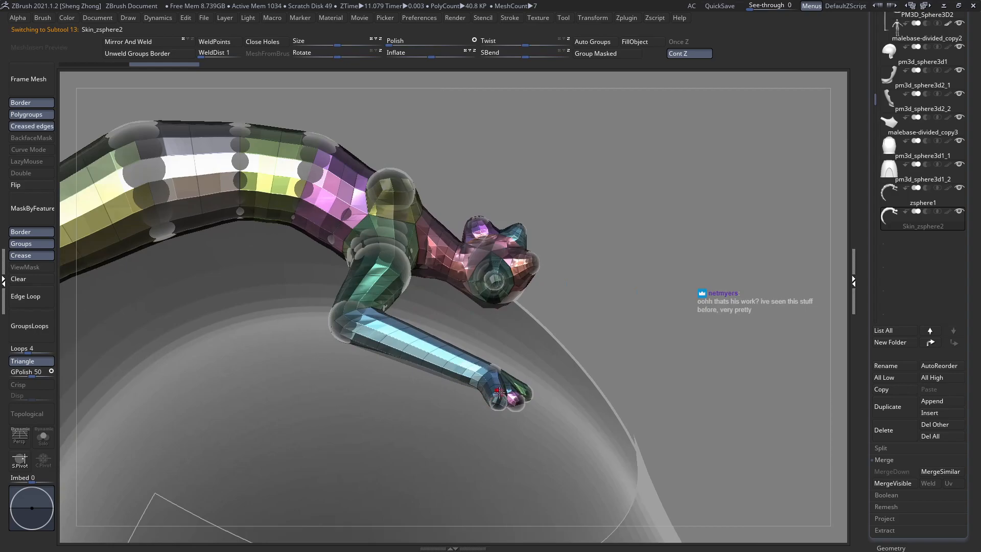
pyautogui.moveTo(499, 392); pyautogui.dragTo(440, 291, button='right')
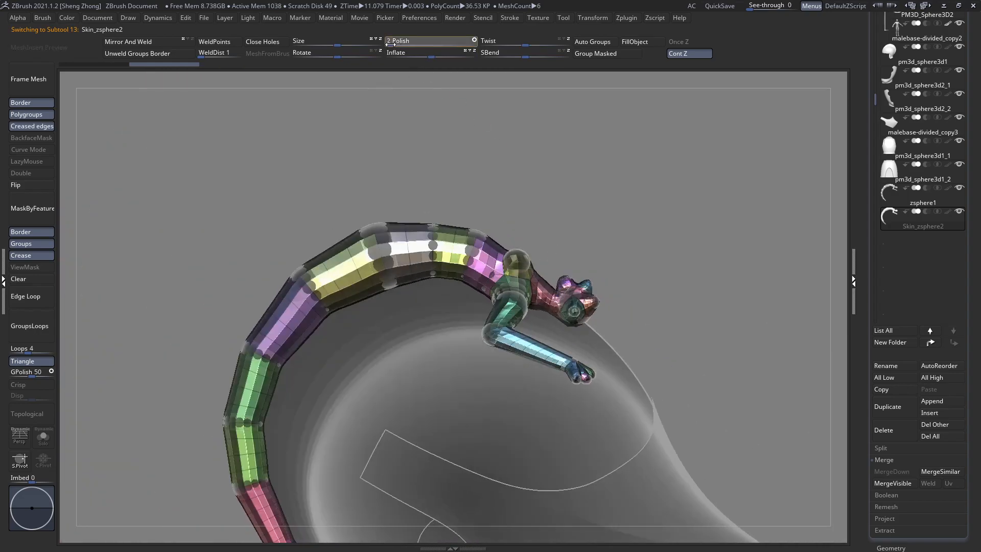
pyautogui.moveTo(389, 45); pyautogui.dragTo(395, 45)
pyautogui.moveTo(434, 202)
pyautogui.keyDown('ctrl'); pyautogui.mouseDown(button='right')
pyautogui.moveTo(342, 208)
pyautogui.moveTo(434, 202)
pyautogui.mouseUp(button='right'); pyautogui.keyUp('ctrl')
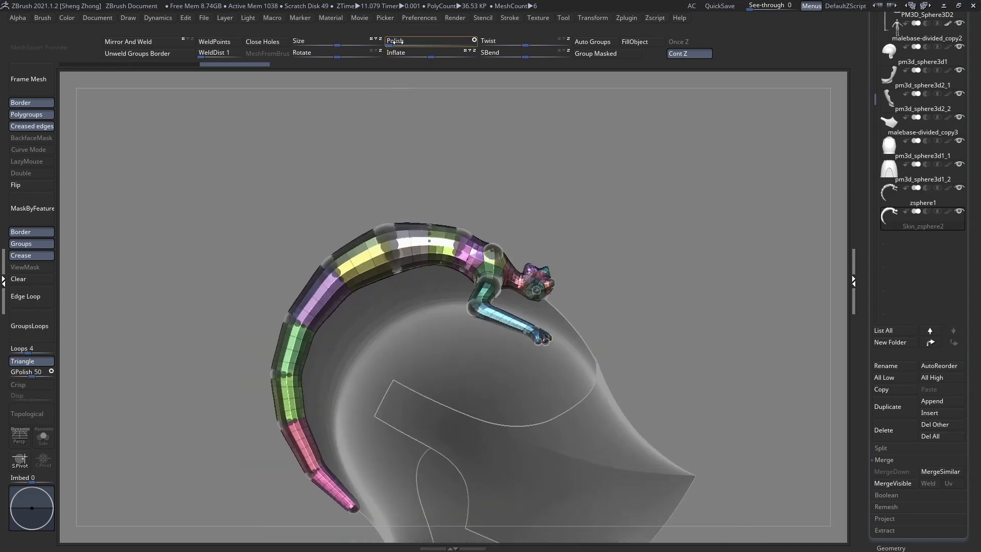
pyautogui.keyDown('ctrl'); pyautogui.moveTo(506, 261); pyautogui.dragTo(463, 199, button='right'); pyautogui.keyUp('ctrl')
# Hide the zsphere1 subtool and turn off the polyframe display to check the crest on the helmet
pyautogui.click(962, 189)
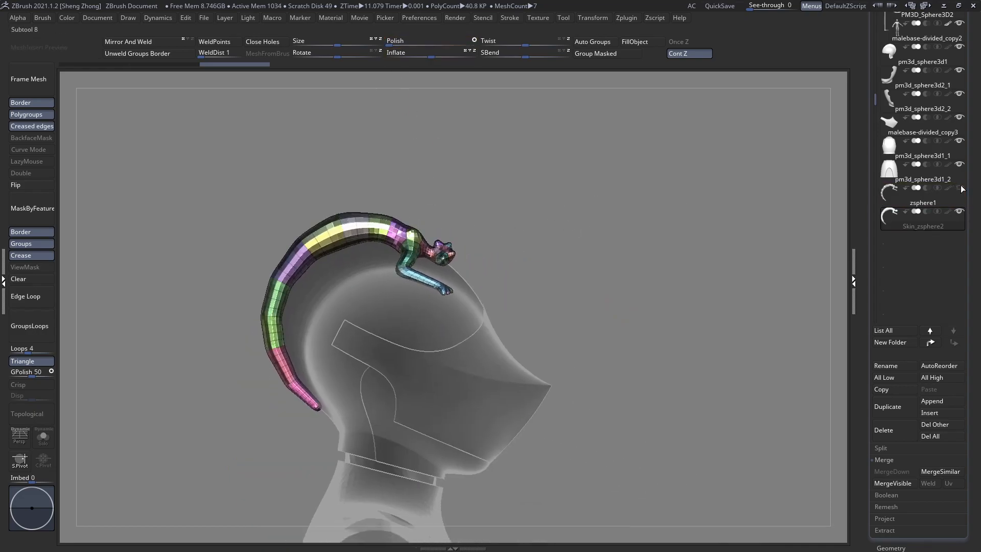
pyautogui.hotkey('shift', 'f')
pyautogui.keyDown('ctrl'); pyautogui.moveTo(486, 251); pyautogui.dragTo(362, 281, button='right'); pyautogui.keyUp('ctrl')
pyautogui.hotkey('shift', 'f')
pyautogui.hotkey('shift', 'f')
pyautogui.keyDown('ctrl'); pyautogui.moveTo(547, 300); pyautogui.dragTo(524, 300, button='right'); pyautogui.keyUp('ctrl')
pyautogui.moveTo(975, 277); pyautogui.dragTo(973, 392)
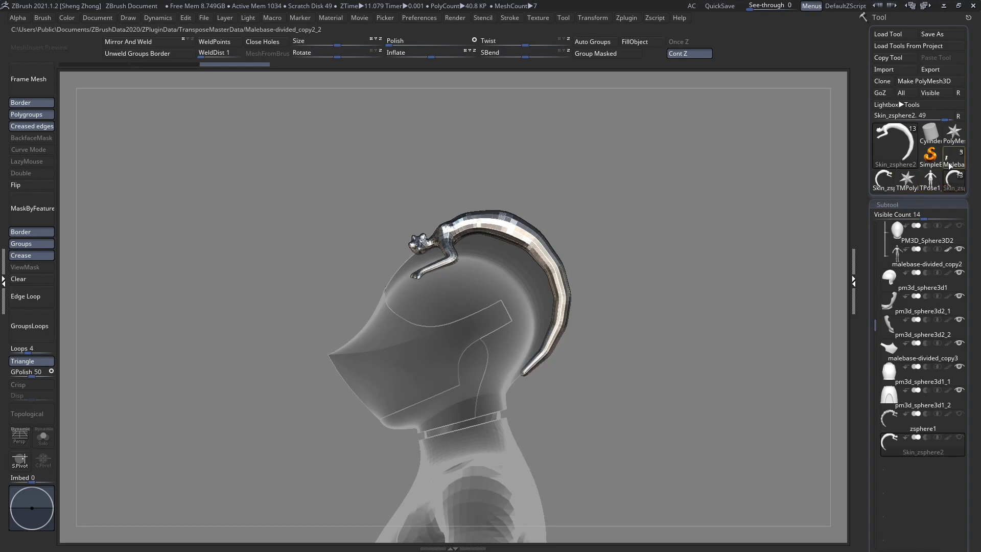
pyautogui.keyDown('alt'); pyautogui.moveTo(684, 289); pyautogui.dragTo(675, 236, button='right'); pyautogui.keyUp('alt')
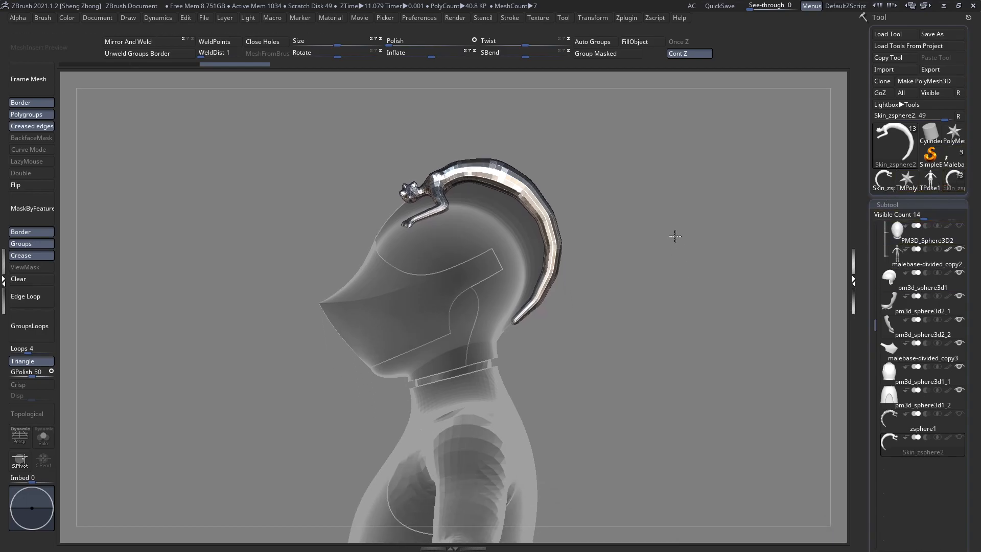
# Switch to the Malebase-divided_copy2_2 tool and back to the Skin_zsphere2 tool
pyautogui.click(954, 156)
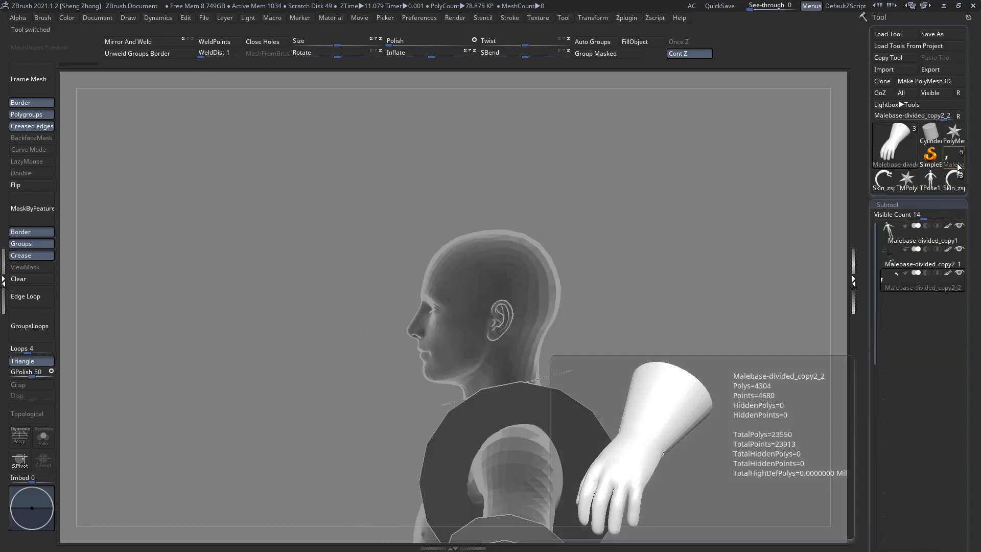
pyautogui.click(955, 180)
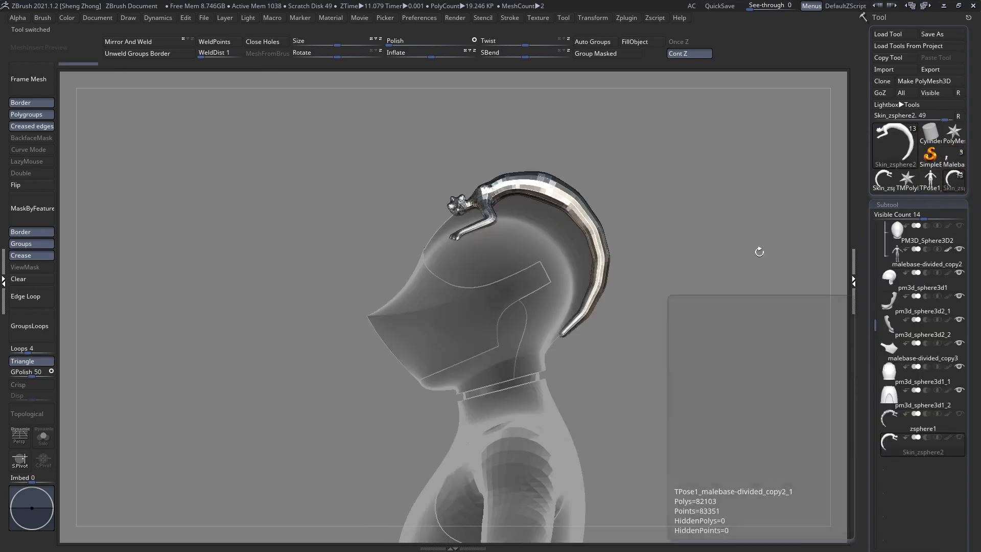
# View the whole figure from above and open the file dialog for loading a tool
pyautogui.keyDown('ctrl'); pyautogui.moveTo(517, 224); pyautogui.dragTo(443, 169, button='right'); pyautogui.keyUp('ctrl')
pyautogui.moveTo(543, 191); pyautogui.dragTo(800, 151, button='right')
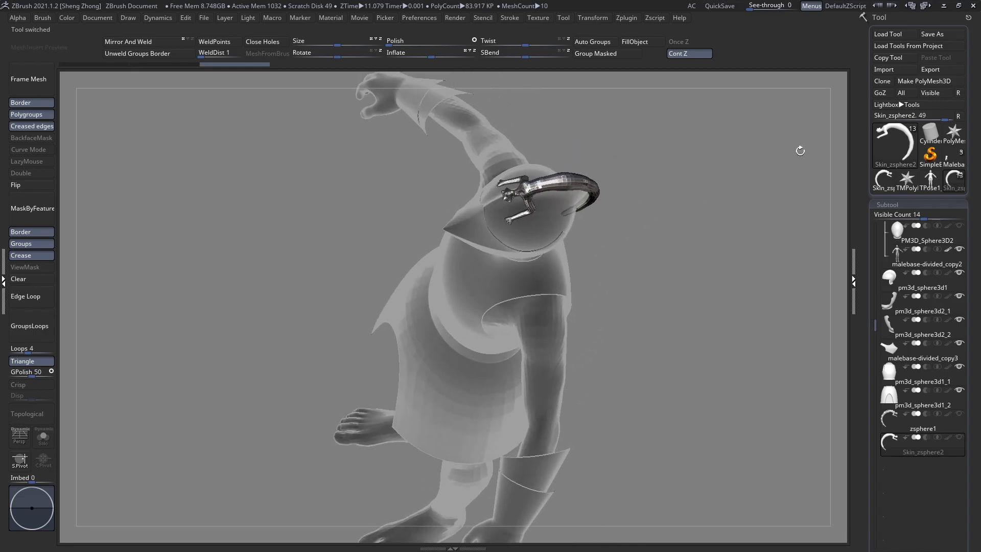
pyautogui.click(879, 41)
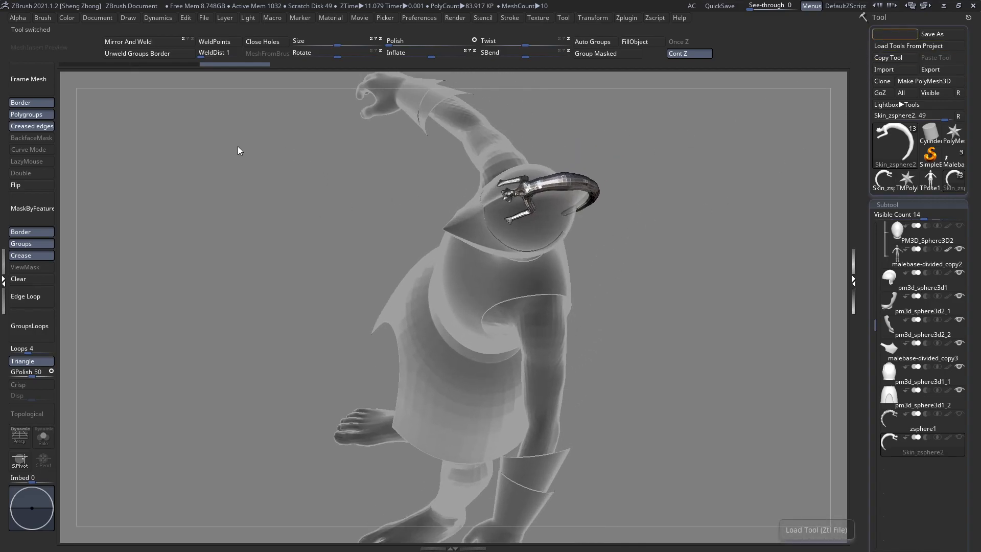
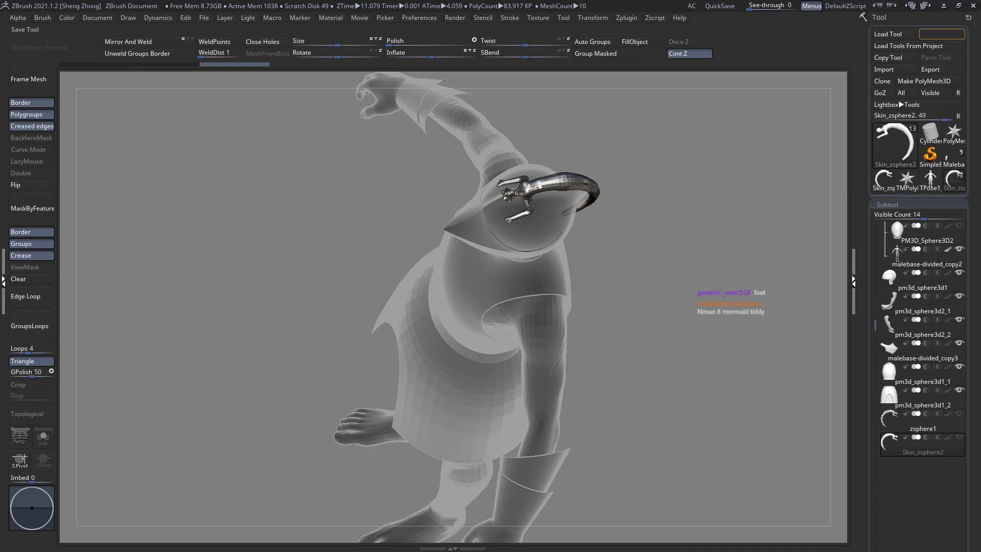
# Load the humanbase_BM tool and view its body from the side
pyautogui.moveTo(529, 320); pyautogui.dragTo(519, 271)
pyautogui.hotkey('shift', 'f')
pyautogui.hotkey('shift', 'f')
pyautogui.keyDown('alt'); pyautogui.moveTo(457, 212); pyautogui.dragTo(487, 286); pyautogui.keyUp('alt')
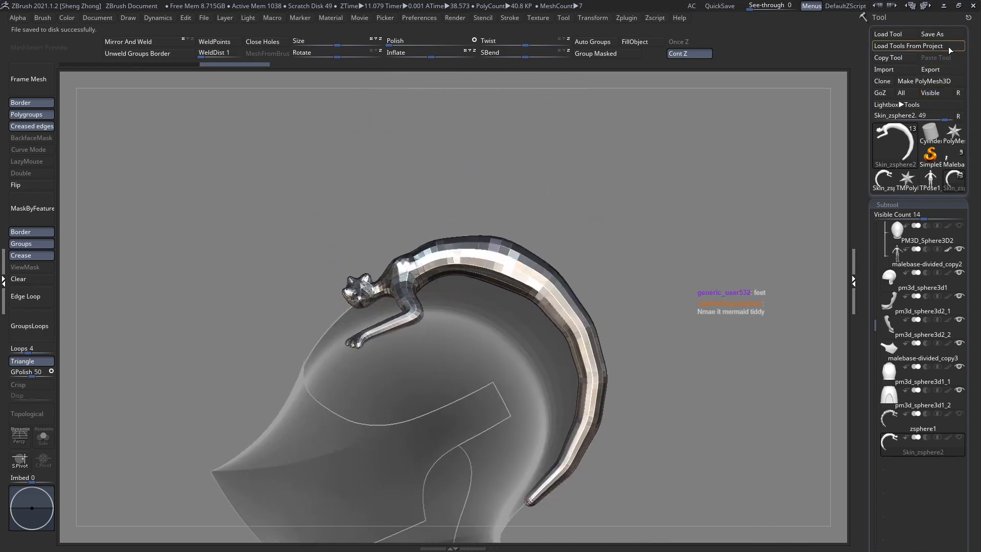
pyautogui.click(908, 35)
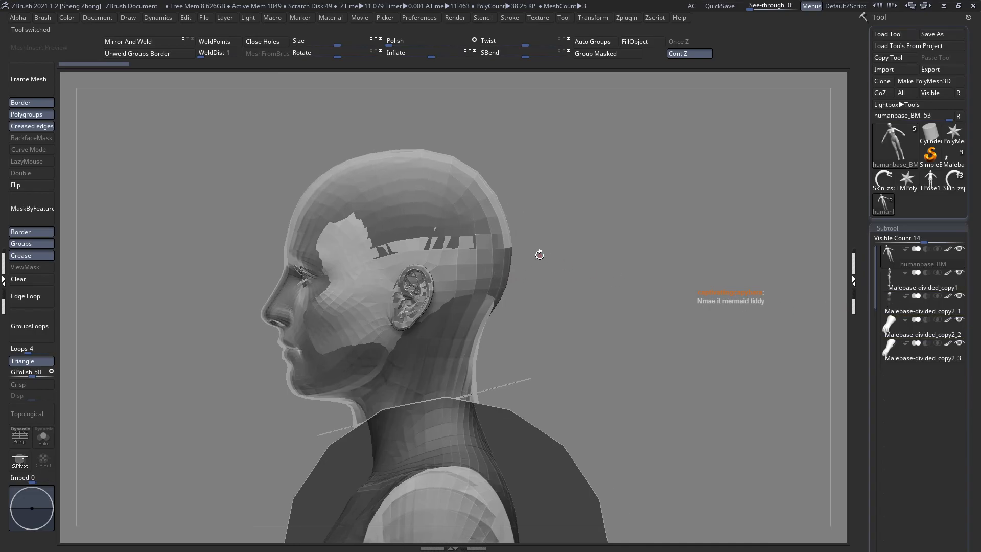
pyautogui.moveTo(540, 254); pyautogui.dragTo(557, 272, button='right')
pyautogui.keyDown('alt'); pyautogui.click(319, 256); pyautogui.keyUp('alt')
pyautogui.moveTo(320, 258); pyautogui.dragTo(441, 312, button='right')
pyautogui.moveTo(410, 303); pyautogui.dragTo(486, 256, button='right')
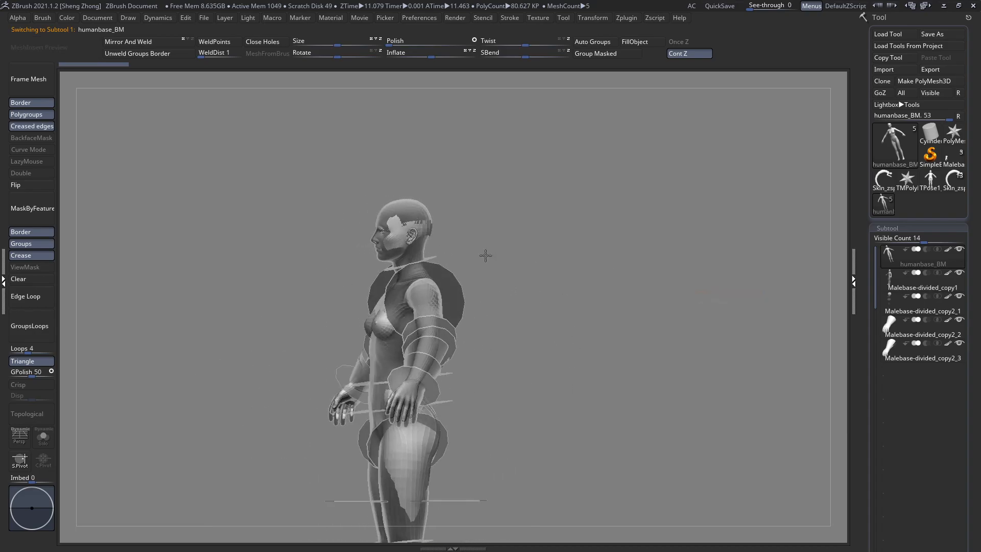
# Compare the TPose1, humanbase_BM and Skin_zsphere1 tools, finishing on the Skin_zsphere2 tool
pyautogui.click(934, 189)
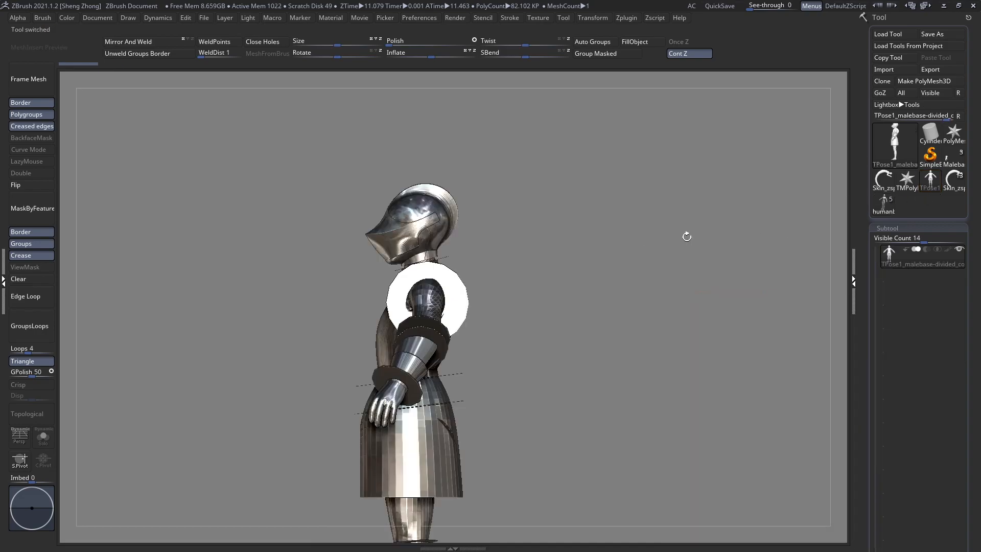
pyautogui.click(890, 214)
pyautogui.keyDown('shift'); pyautogui.moveTo(604, 253); pyautogui.dragTo(611, 212, button='right'); pyautogui.keyUp('shift')
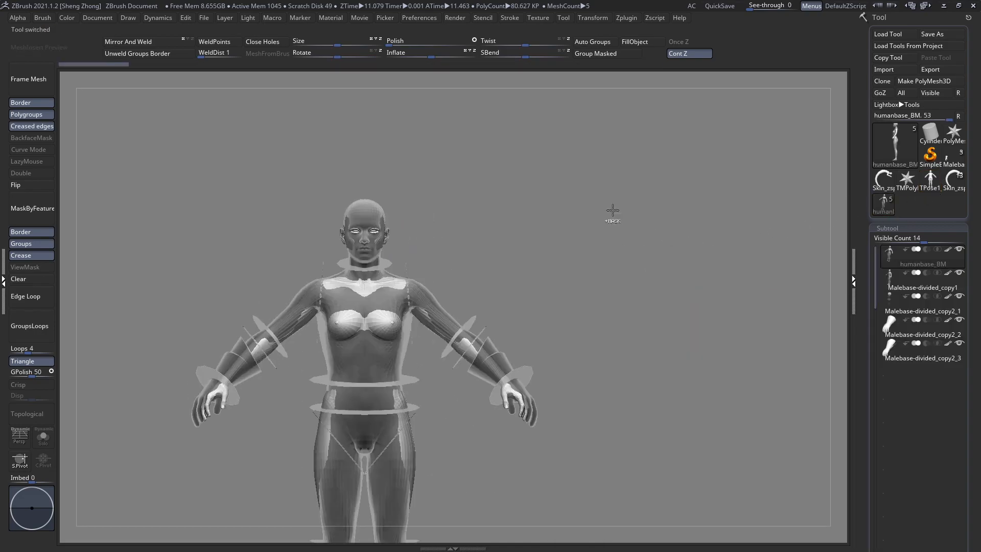
pyautogui.click(961, 189)
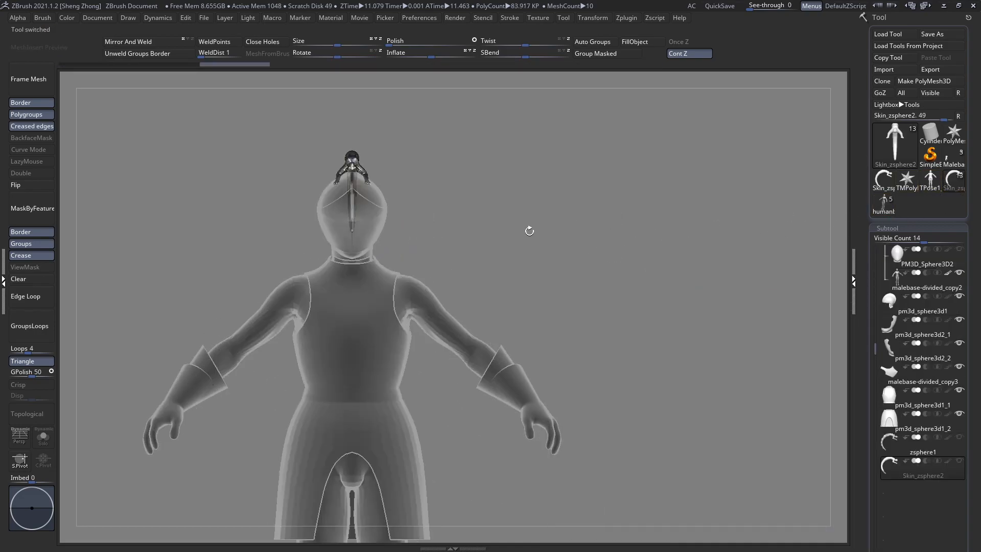
pyautogui.keyDown('shift'); pyautogui.moveTo(530, 228); pyautogui.dragTo(484, 236, button='right'); pyautogui.keyUp('shift')
pyautogui.click(885, 189)
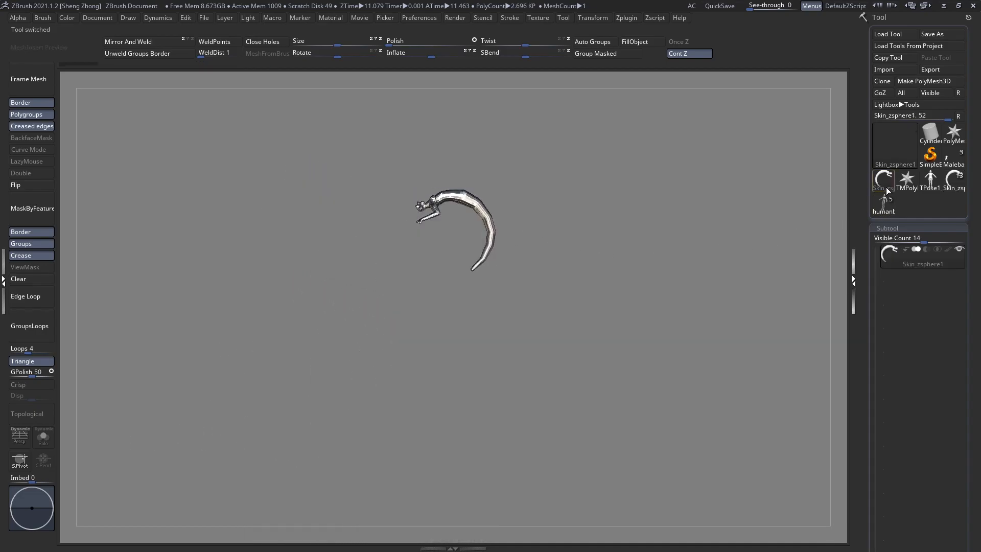
pyautogui.click(931, 180)
pyautogui.click(959, 190)
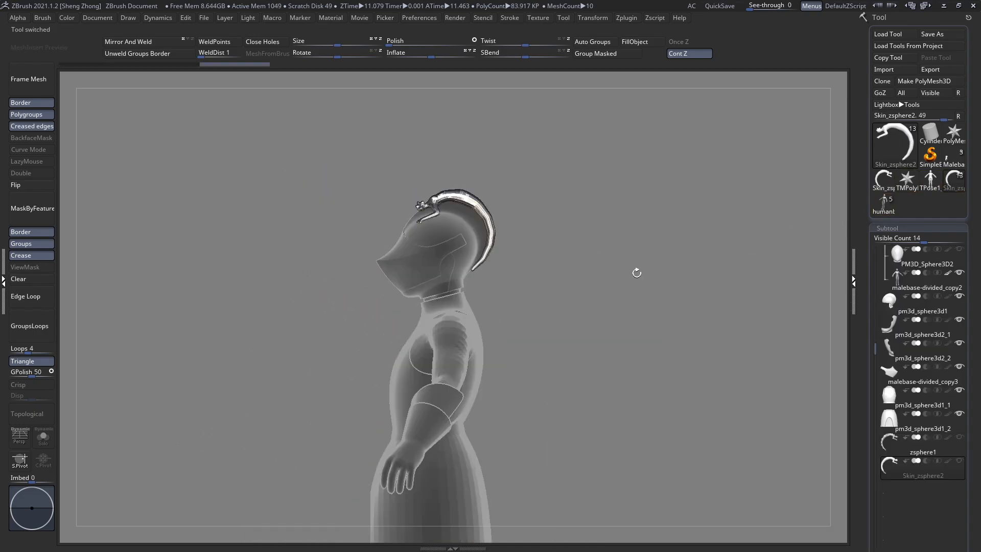
# Append humanbase_BM to the knight's subtools and make the new body the active subtool
pyautogui.moveTo(635, 271); pyautogui.dragTo(607, 290, button='right')
pyautogui.scroll(-5, 976, 351)
pyautogui.scroll(-3, 976, 351)
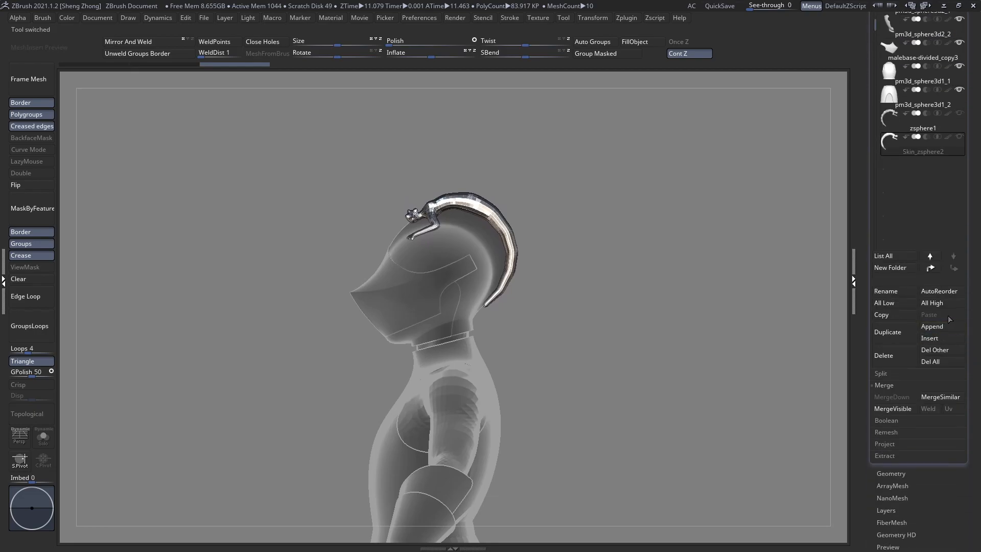
pyautogui.click(940, 331)
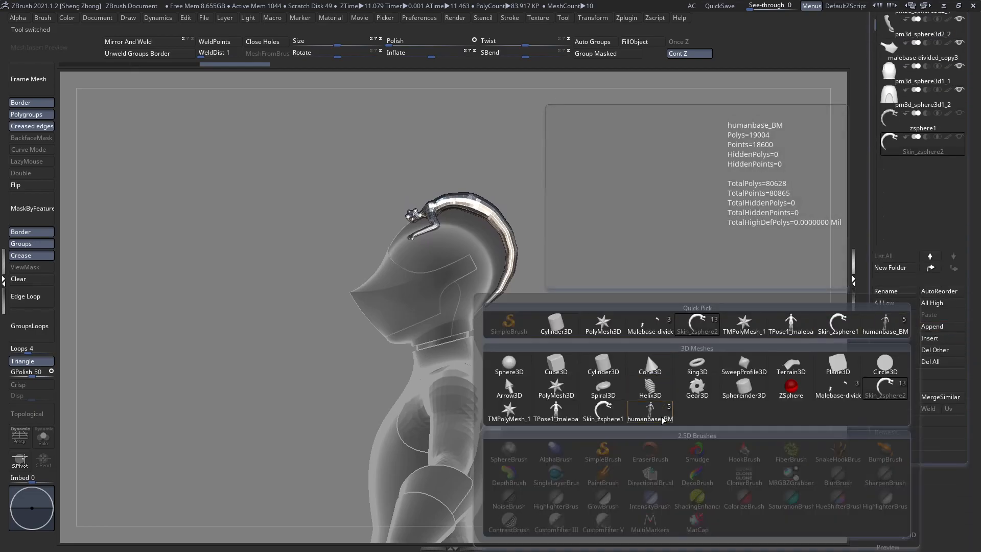
pyautogui.click(666, 419)
pyautogui.keyDown('alt'); pyautogui.moveTo(485, 305); pyautogui.dragTo(487, 300, button='right'); pyautogui.keyUp('alt')
pyautogui.keyDown('alt'); pyautogui.click(451, 335); pyautogui.keyUp('alt')
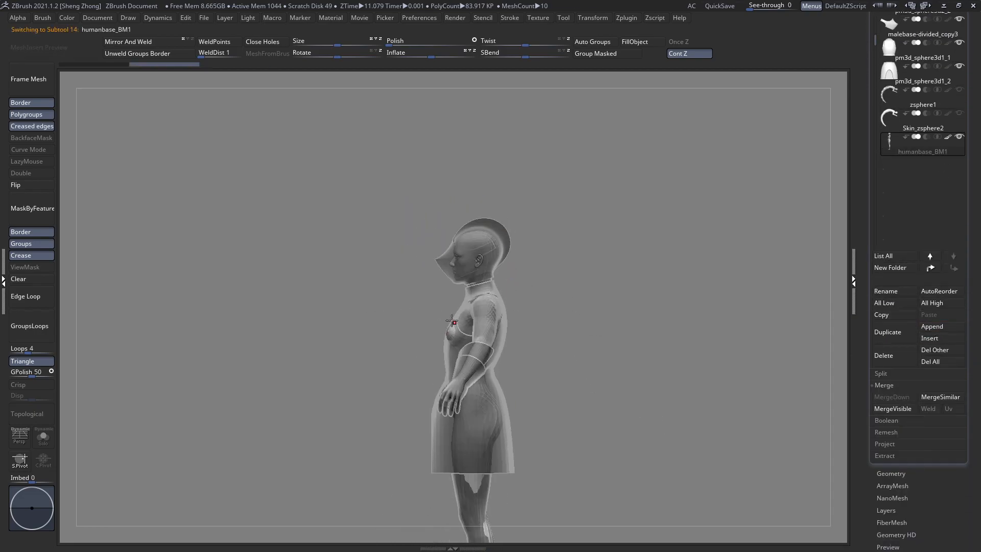
# Turn the appended body around its vertical axis with the transpose line until it faces the knight's back
pyautogui.press('w')
pyautogui.keyDown('shift'); pyautogui.moveTo(483, 308); pyautogui.dragTo(312, 308); pyautogui.keyUp('shift')
pyautogui.moveTo(402, 308); pyautogui.dragTo(494, 278)
pyautogui.keyDown('ctrl'); pyautogui.moveTo(456, 251); pyautogui.dragTo(603, 336, button='right'); pyautogui.keyUp('ctrl')
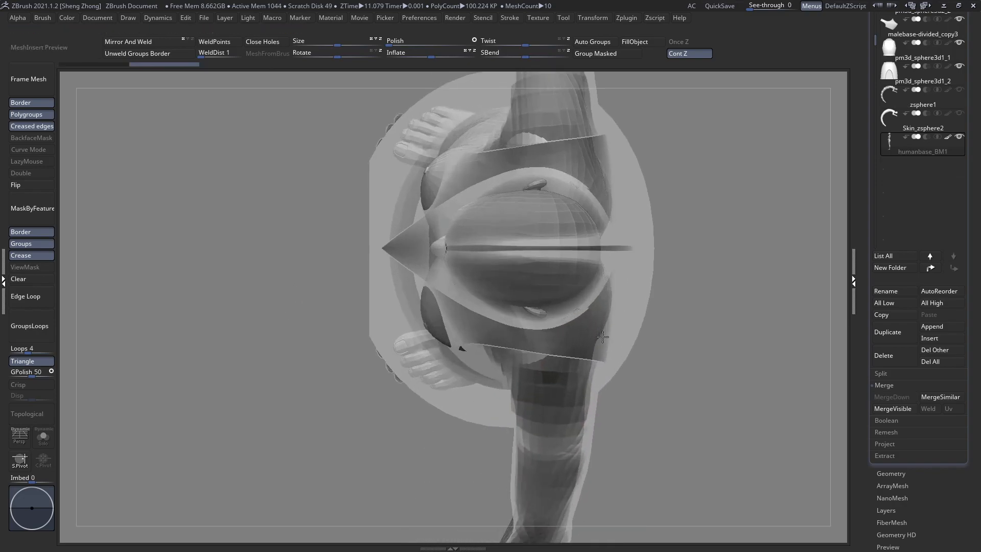
pyautogui.press('w')
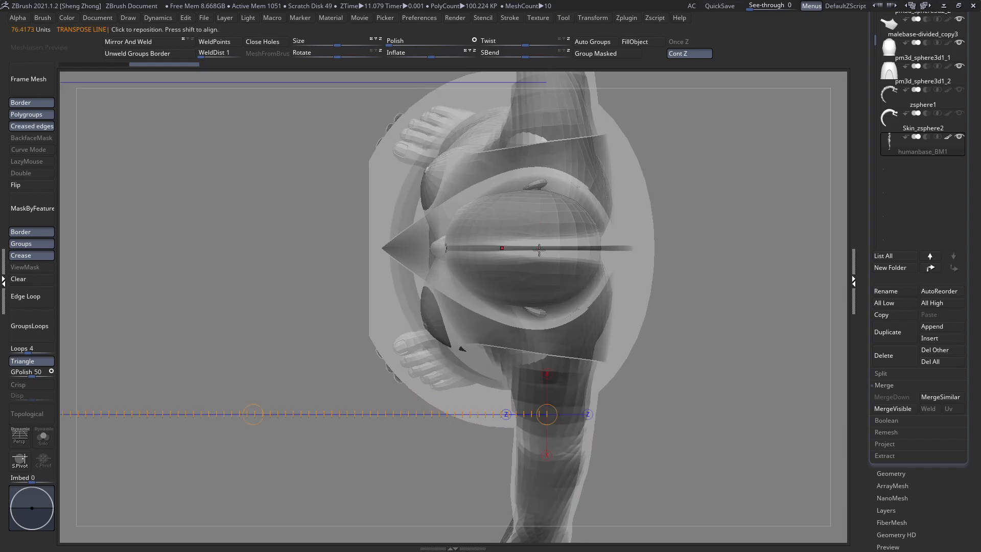
pyautogui.moveTo(538, 250); pyautogui.dragTo(317, 249)
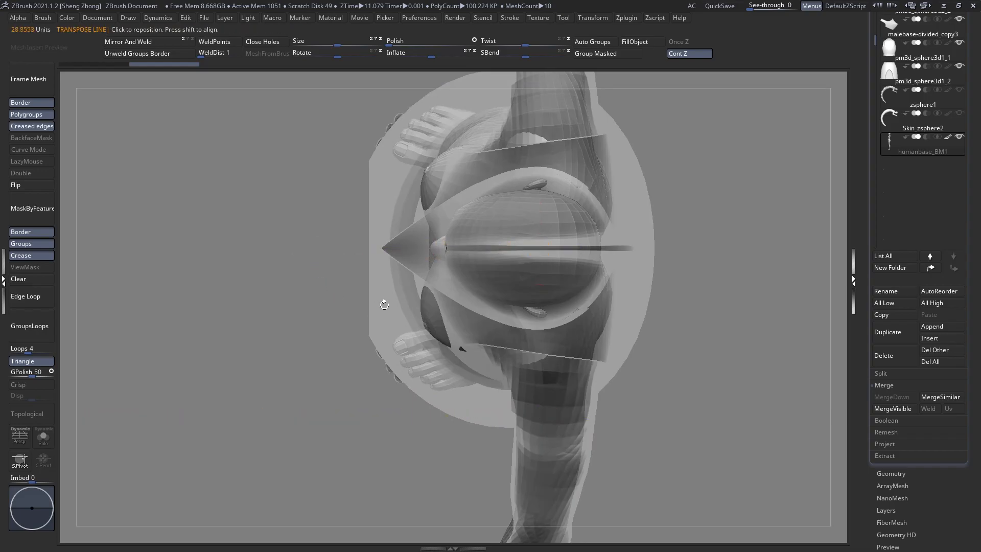
pyautogui.keyDown('shift'); pyautogui.moveTo(385, 305); pyautogui.dragTo(657, 116); pyautogui.keyUp('shift')
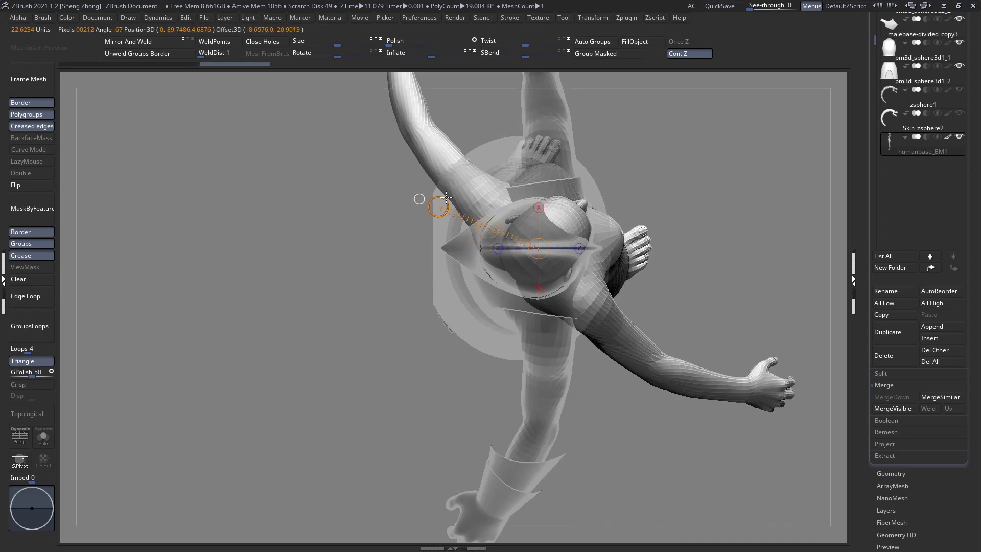
pyautogui.moveTo(394, 249); pyautogui.dragTo(462, 164)
# Tilt the body back until it lies face up with raised feet, and move it above the helmet
pyautogui.moveTo(480, 332); pyautogui.dragTo(525, 137)
pyautogui.moveTo(560, 223)
pyautogui.keyDown('alt'); pyautogui.mouseDown()
pyautogui.moveTo(552, 154)
pyautogui.moveTo(547, 228)
pyautogui.mouseUp(); pyautogui.keyUp('alt')
pyautogui.moveTo(533, 301)
pyautogui.mouseDown()
pyautogui.moveTo(374, 302)
pyautogui.moveTo(381, 322)
pyautogui.moveTo(568, 482)
pyautogui.moveTo(613, 463)
pyautogui.mouseUp()
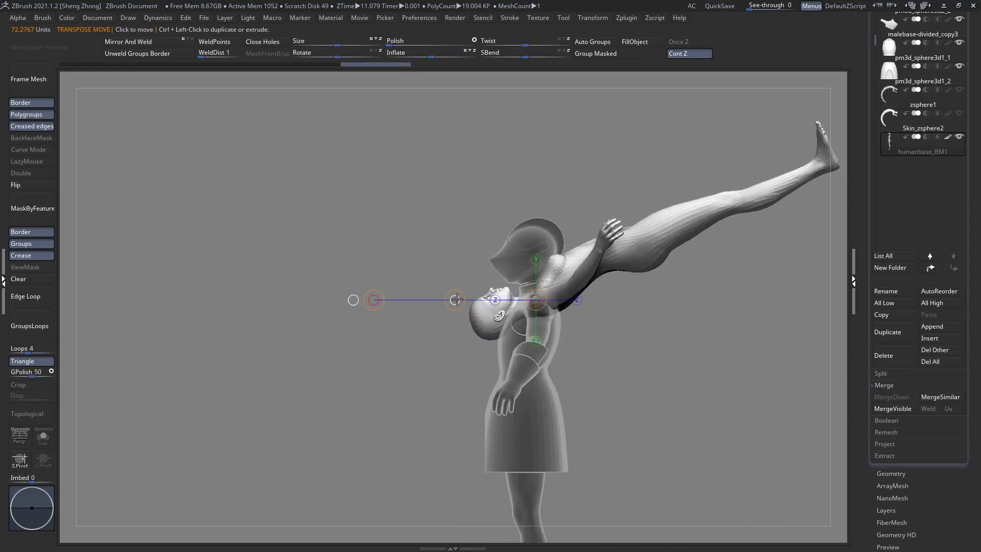
pyautogui.moveTo(455, 300); pyautogui.dragTo(424, 201)
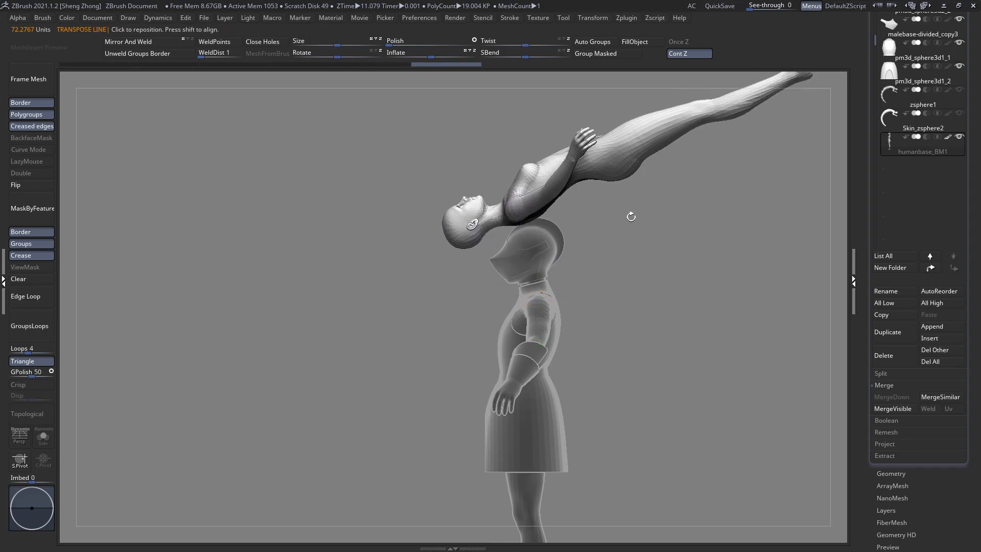
# Show the Skin_zsphere2 crest subtool and turn on the polyframe display
pyautogui.keyDown('alt'); pyautogui.moveTo(631, 216); pyautogui.dragTo(536, 241); pyautogui.keyUp('alt')
pyautogui.click(960, 115)
pyautogui.hotkey('shift', 'f')
pyautogui.keyDown('alt'); pyautogui.moveTo(569, 176); pyautogui.dragTo(535, 269); pyautogui.keyUp('alt')
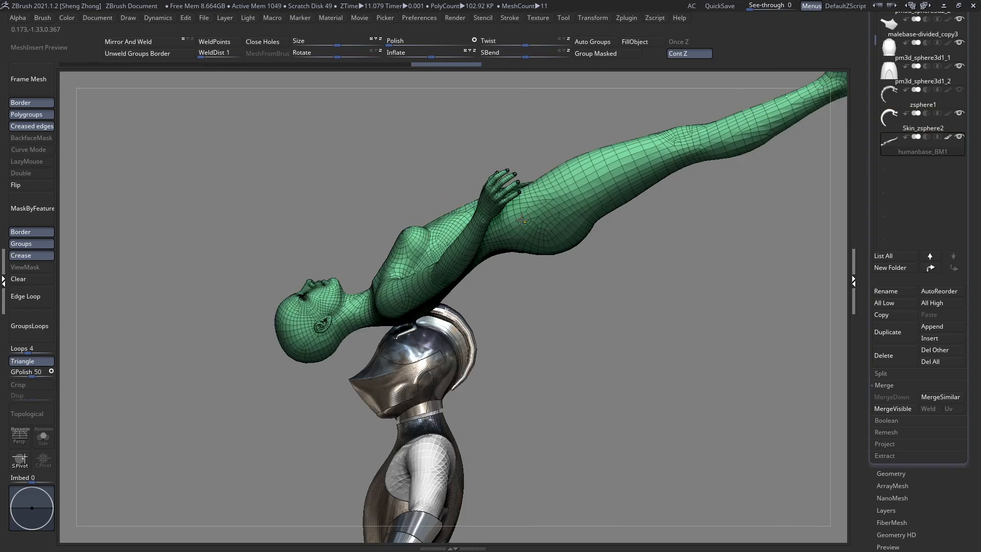
# Turn the view to the body's front and activate the ZModeler brush for editing its mesh
pyautogui.moveTo(539, 216); pyautogui.dragTo(501, 221, button='right')
pyautogui.press('space')
pyautogui.click(410, 182)
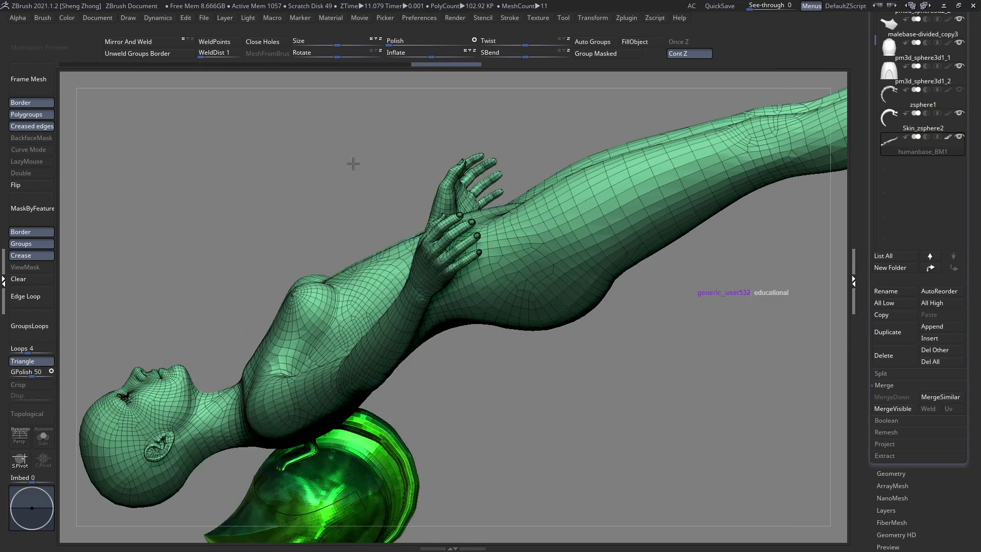
pyautogui.press('space')
pyautogui.click(277, 178)
pyautogui.press('space')
pyautogui.press('b')
pyautogui.press('s')
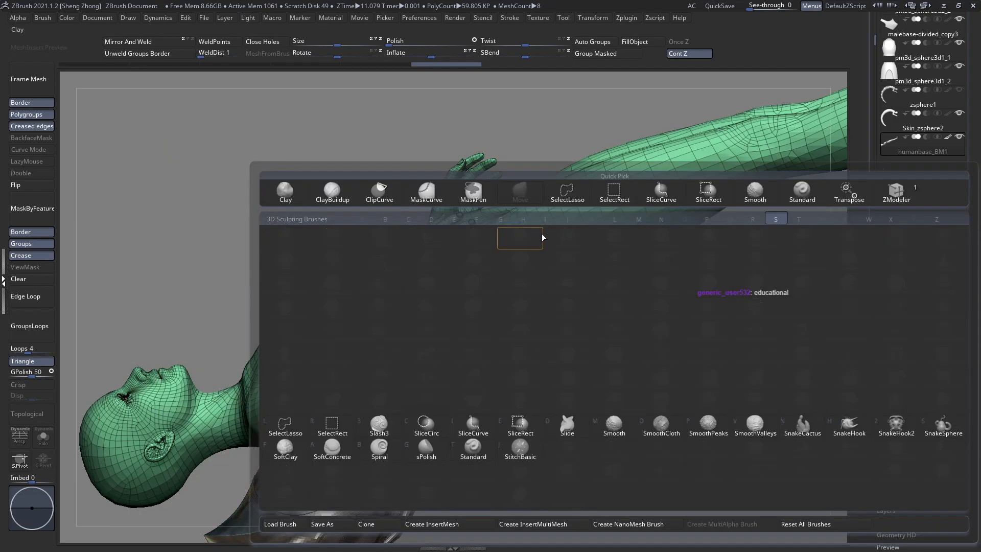
pyautogui.press('t')
pyautogui.moveTo(600, 251)
pyautogui.keyDown('ctrl'); pyautogui.mouseDown(button='right')
pyautogui.moveTo(580, 285)
pyautogui.moveTo(568, 276)
pyautogui.moveTo(571, 331)
pyautogui.moveTo(468, 212)
pyautogui.moveTo(453, 212)
pyautogui.moveTo(458, 265)
pyautogui.moveTo(495, 250)
pyautogui.mouseUp(button='right'); pyautogui.keyUp('ctrl')
pyautogui.hotkey('shift', 'f')
pyautogui.hotkey('shift', 'f')
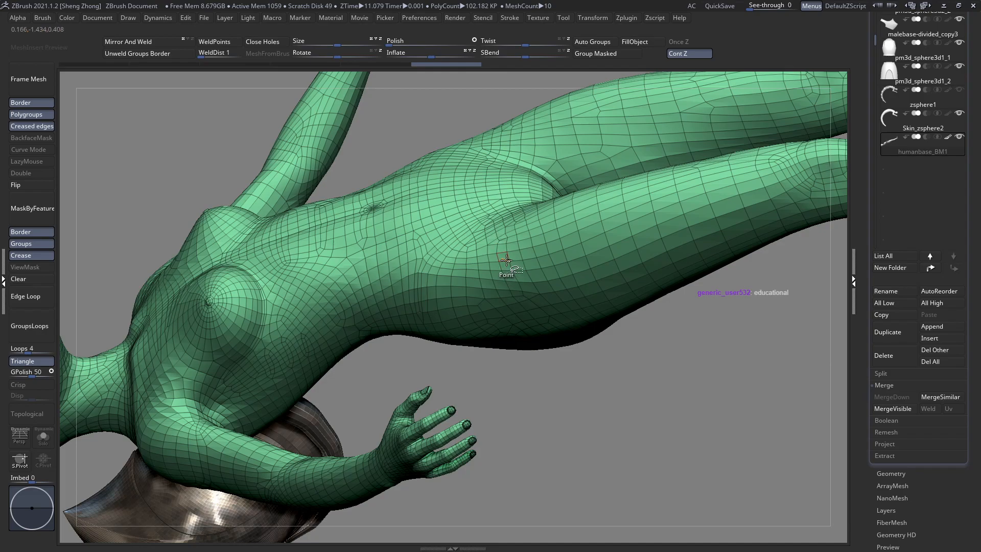
# Delete polygon loops around the upper thighs and hips of the body with ZModeler
pyautogui.moveTo(512, 236); pyautogui.dragTo(503, 270, button='right')
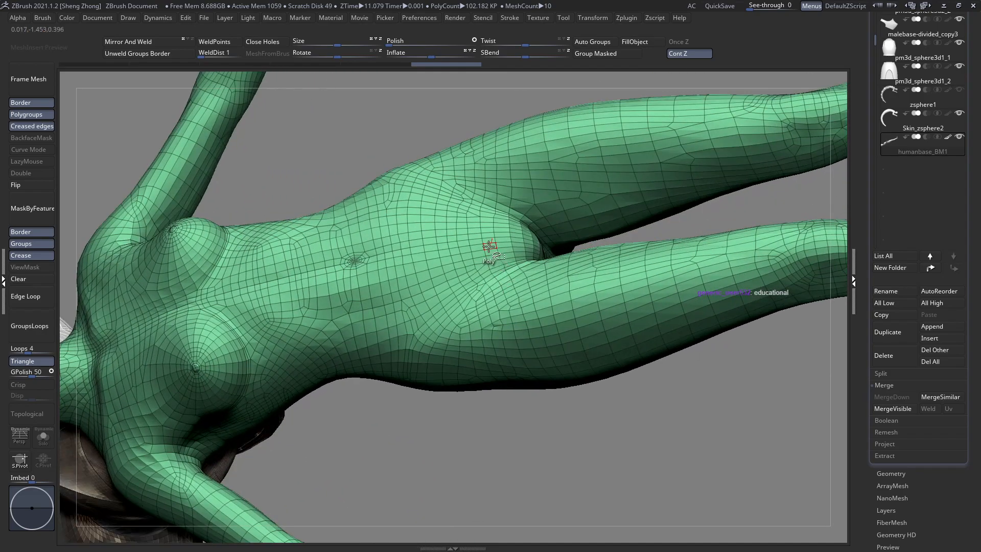
pyautogui.click(493, 200)
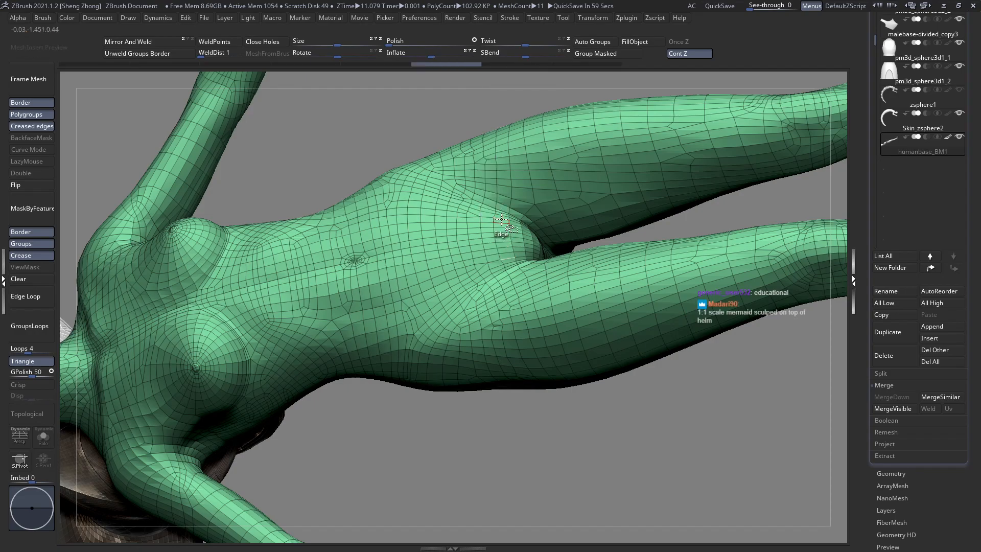
pyautogui.click(501, 220)
pyautogui.moveTo(496, 247); pyautogui.dragTo(460, 224)
pyautogui.hotkey('ctrl', 'z')
pyautogui.click(503, 221)
pyautogui.keyDown('ctrl'); pyautogui.moveTo(459, 224); pyautogui.dragTo(467, 305, button='right'); pyautogui.keyUp('ctrl')
pyautogui.click(408, 336)
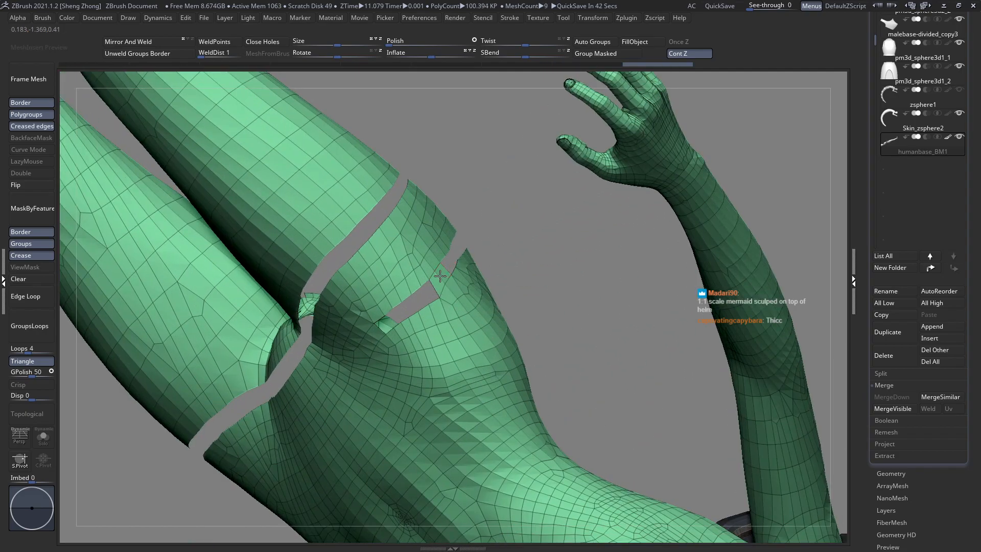
# Delete the remaining polygons joining the legs to the torso around the crotch and buttocks
pyautogui.moveTo(390, 311)
pyautogui.mouseDown(button='right')
pyautogui.moveTo(411, 259)
pyautogui.moveTo(406, 278)
pyautogui.mouseUp(button='right')
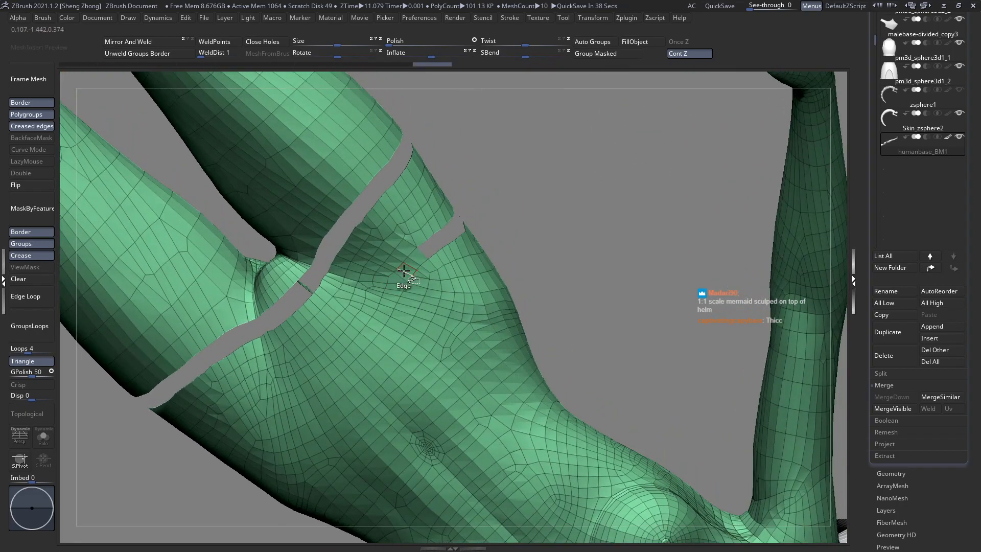
pyautogui.moveTo(391, 290)
pyautogui.keyDown('ctrl'); pyautogui.mouseDown(button='right')
pyautogui.moveTo(319, 369)
pyautogui.moveTo(357, 311)
pyautogui.moveTo(307, 302)
pyautogui.moveTo(302, 278)
pyautogui.moveTo(323, 322)
pyautogui.moveTo(376, 302)
pyautogui.moveTo(346, 298)
pyautogui.moveTo(358, 319)
pyautogui.moveTo(299, 341)
pyautogui.moveTo(277, 364)
pyautogui.mouseUp(button='right'); pyautogui.keyUp('ctrl')
pyautogui.click(339, 312)
pyautogui.hotkey('ctrl', 'z')
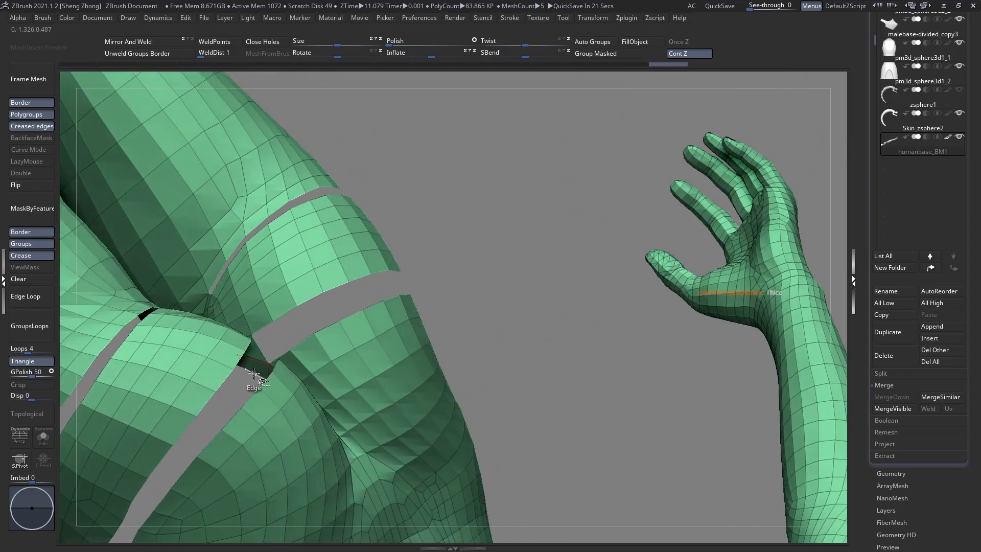
pyautogui.click(254, 373)
pyautogui.keyDown('ctrl'); pyautogui.moveTo(254, 288); pyautogui.dragTo(388, 365, button='right'); pyautogui.keyUp('ctrl')
pyautogui.keyDown('ctrl'); pyautogui.moveTo(480, 357); pyautogui.dragTo(509, 325, button='right'); pyautogui.keyUp('ctrl')
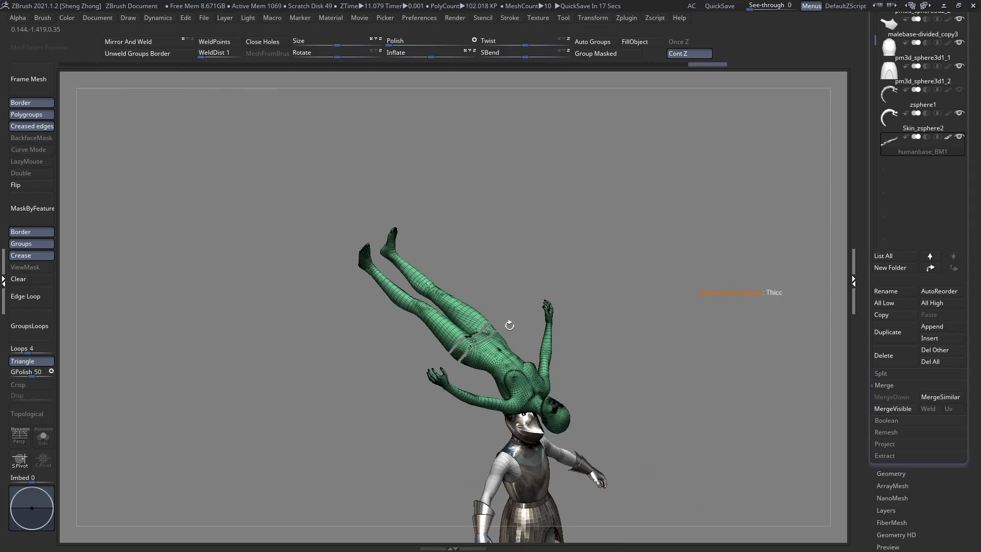
# Assign automatic polygroups to the separated body parts and isolate the torso with head and arms
pyautogui.click(581, 53)
pyautogui.press('space')
pyautogui.press('b')
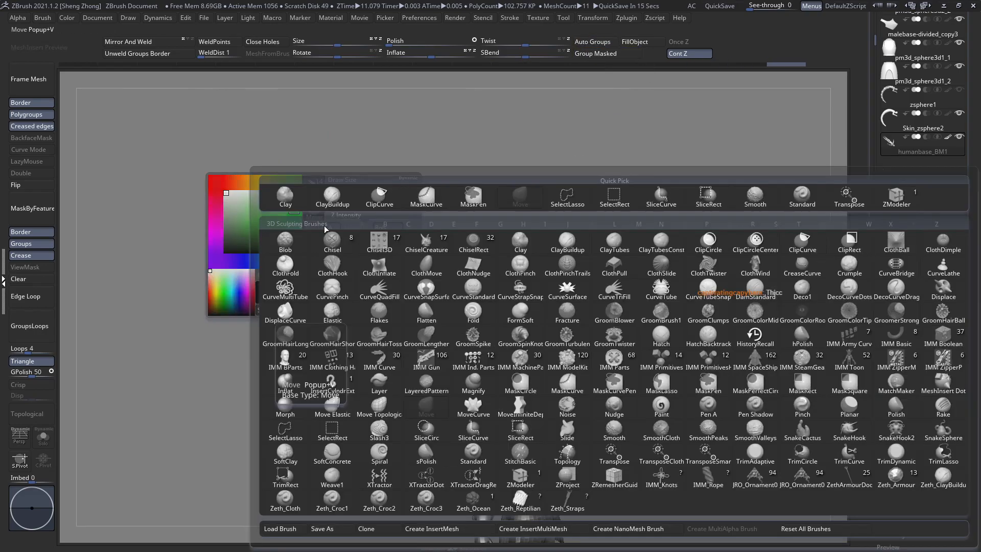
pyautogui.press('Escape')
pyautogui.keyDown('ctrl'); pyautogui.keyDown('shift'); pyautogui.click(496, 360); pyautogui.keyUp('shift'); pyautogui.keyUp('ctrl')
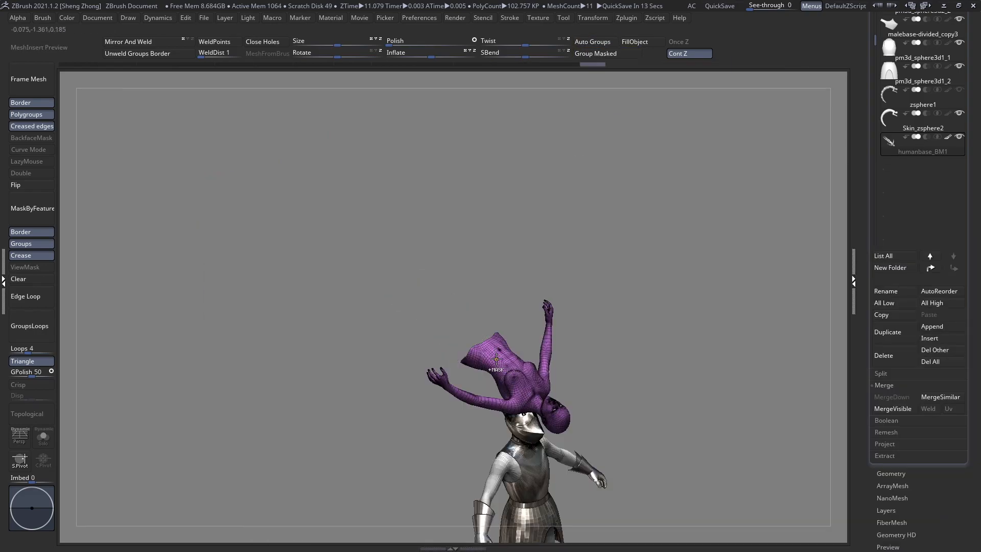
# Shrink the isolated torso with the Size deformation and place it on top of the helmet crest
pyautogui.moveTo(496, 360); pyautogui.dragTo(508, 328, button='right')
pyautogui.keyDown('ctrl'); pyautogui.moveTo(508, 328); pyautogui.dragTo(479, 364, button='right'); pyautogui.keyUp('ctrl')
pyautogui.press('r')
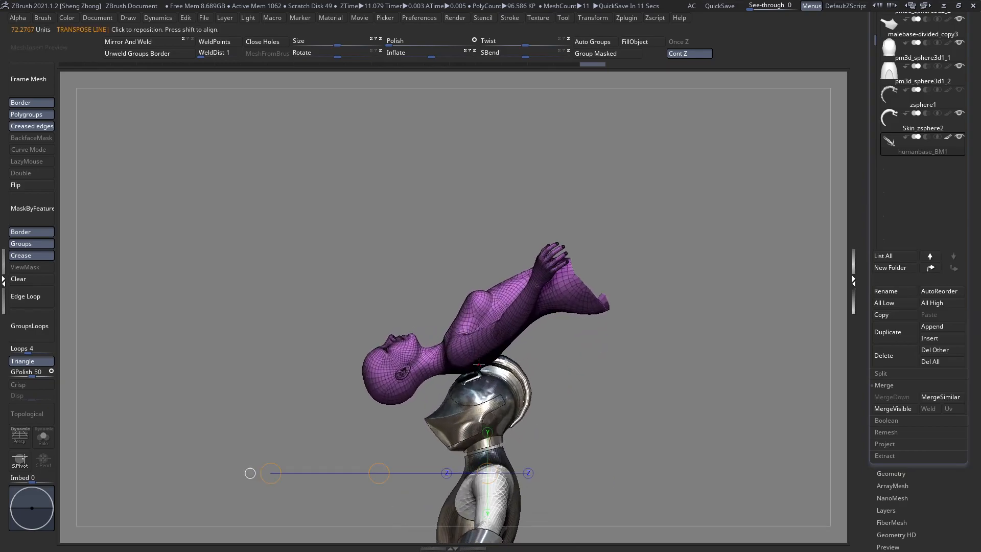
pyautogui.moveTo(337, 44); pyautogui.dragTo(315, 44)
pyautogui.keyDown('alt'); pyautogui.moveTo(483, 416); pyautogui.dragTo(460, 274, button='right'); pyautogui.keyUp('alt')
pyautogui.hotkey('shift', 't')
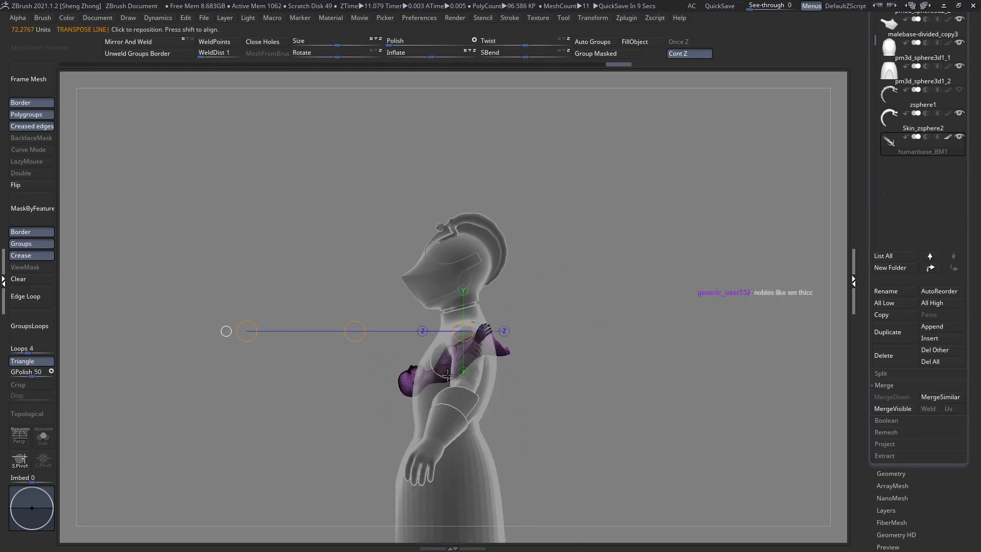
pyautogui.moveTo(337, 44); pyautogui.dragTo(316, 45)
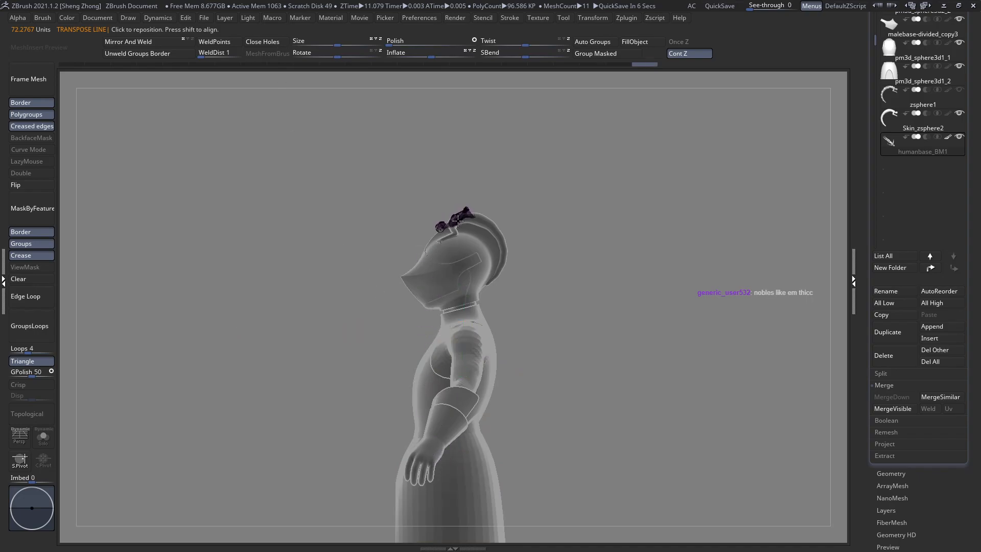
# Nudge the isolated torso so its head, neck and waist line up with the crest figure on the helmet
pyautogui.keyDown('ctrl'); pyautogui.moveTo(458, 223); pyautogui.dragTo(495, 236, button='right'); pyautogui.keyUp('ctrl')
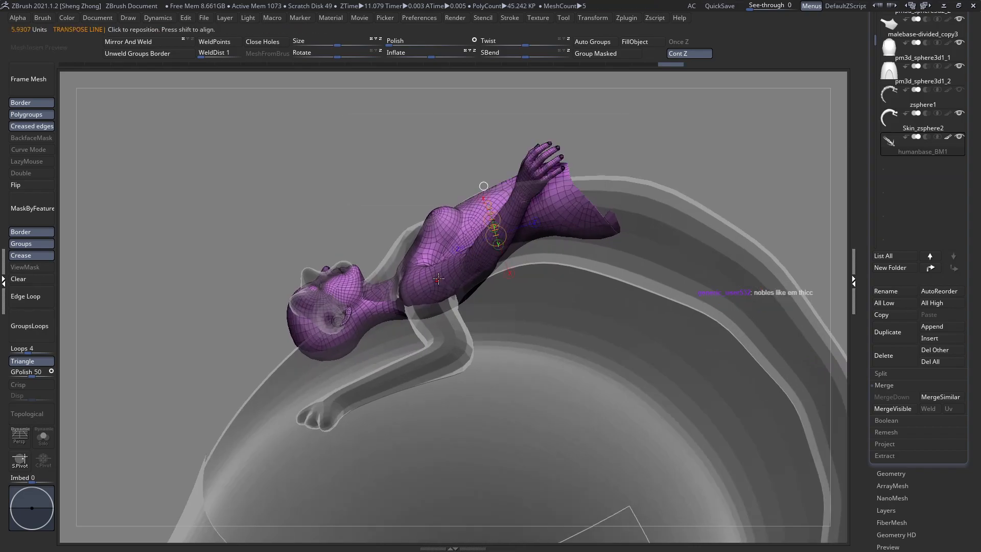
pyautogui.moveTo(439, 279)
pyautogui.mouseDown()
pyautogui.moveTo(442, 348)
pyautogui.moveTo(448, 279)
pyautogui.mouseUp()
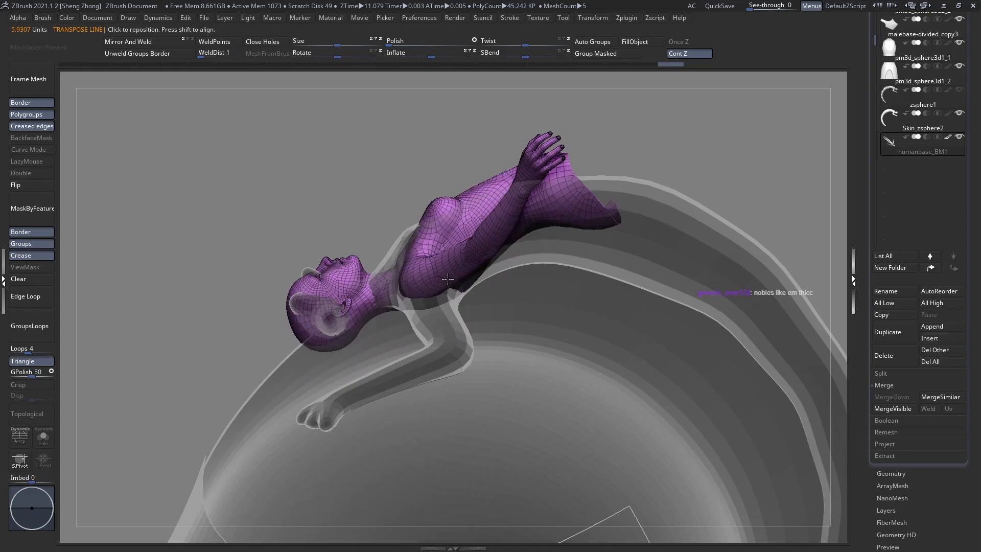
pyautogui.click(456, 249)
pyautogui.moveTo(493, 211); pyautogui.dragTo(486, 219)
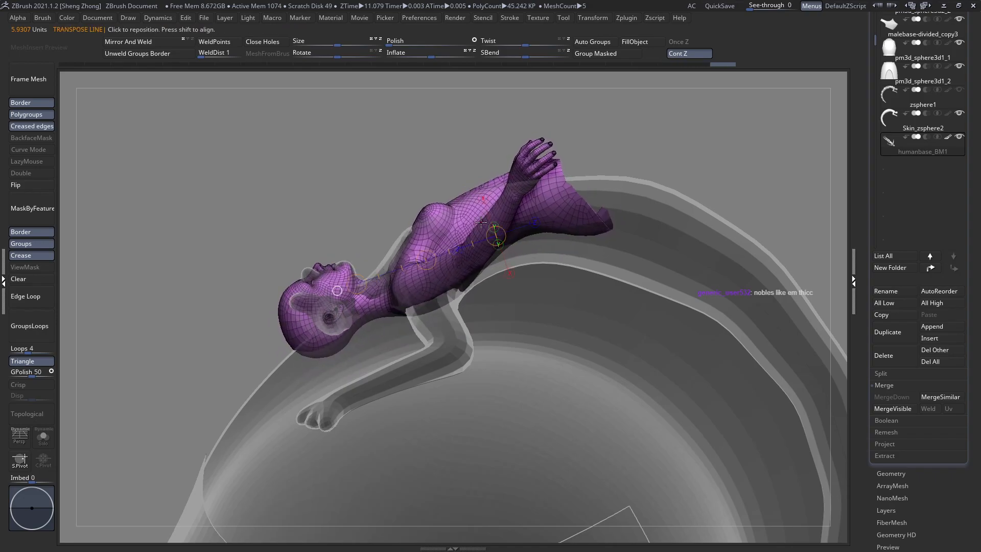
# Mask the head, arms and upper torso of the body, leaving only the waist and hips unmasked
pyautogui.moveTo(388, 205); pyautogui.dragTo(542, 179, button='right')
pyautogui.moveTo(460, 219); pyautogui.dragTo(469, 291, button='right')
pyautogui.hotkey('ctrl', 't')
pyautogui.moveTo(473, 245); pyautogui.dragTo(453, 309, button='right')
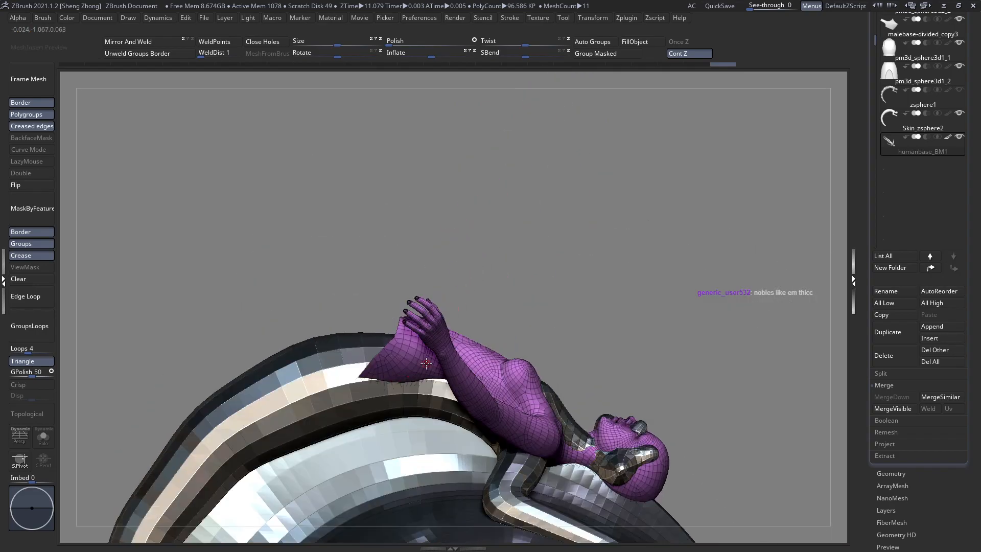
pyautogui.moveTo(427, 363); pyautogui.dragTo(456, 410, button='right')
pyautogui.hotkey('ctrl', 't')
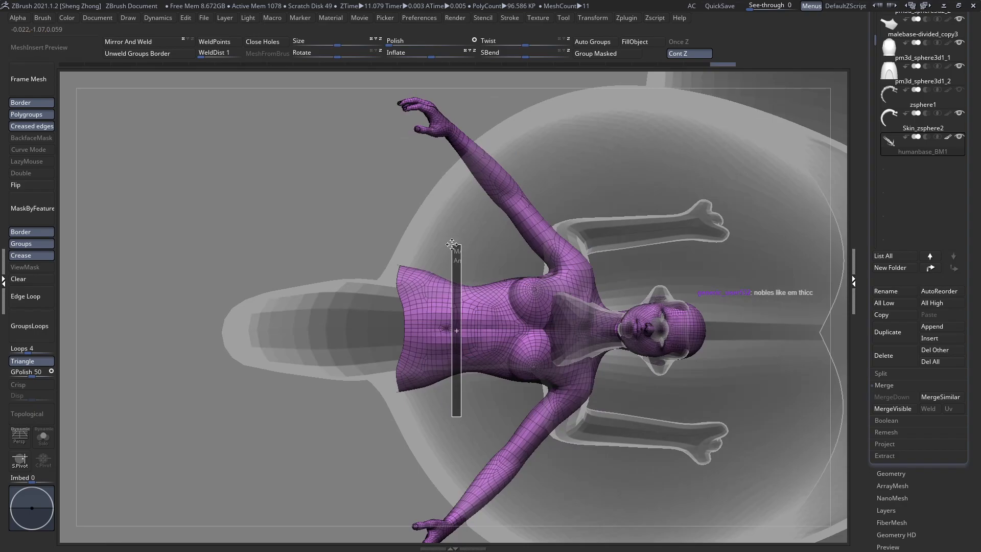
pyautogui.keyDown('ctrl'); pyautogui.moveTo(445, 244); pyautogui.dragTo(357, 243); pyautogui.keyUp('ctrl')
pyautogui.moveTo(416, 278); pyautogui.dragTo(424, 180, button='right')
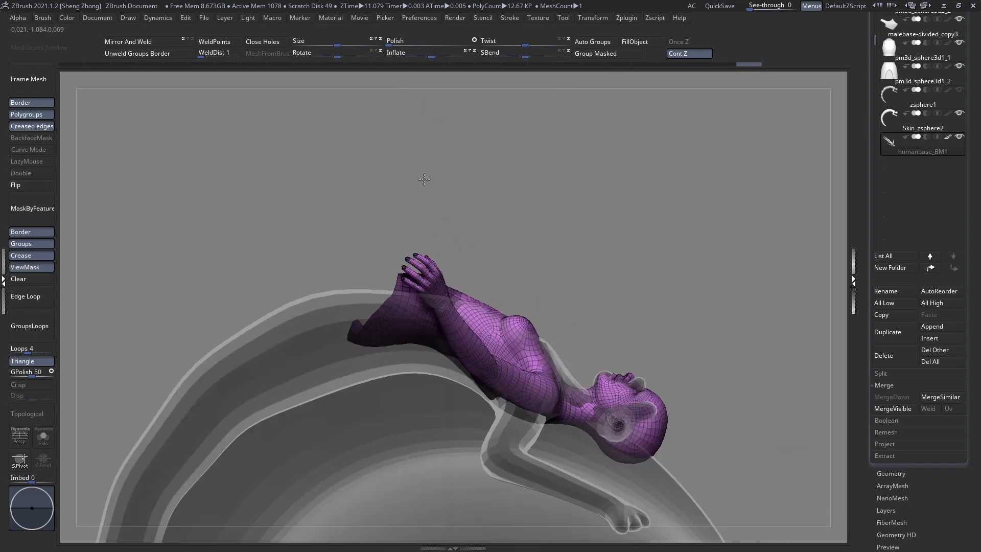
pyautogui.keyDown('ctrl'); pyautogui.click(305, 210); pyautogui.keyUp('ctrl')
pyautogui.moveTo(333, 230); pyautogui.dragTo(393, 286, button='right')
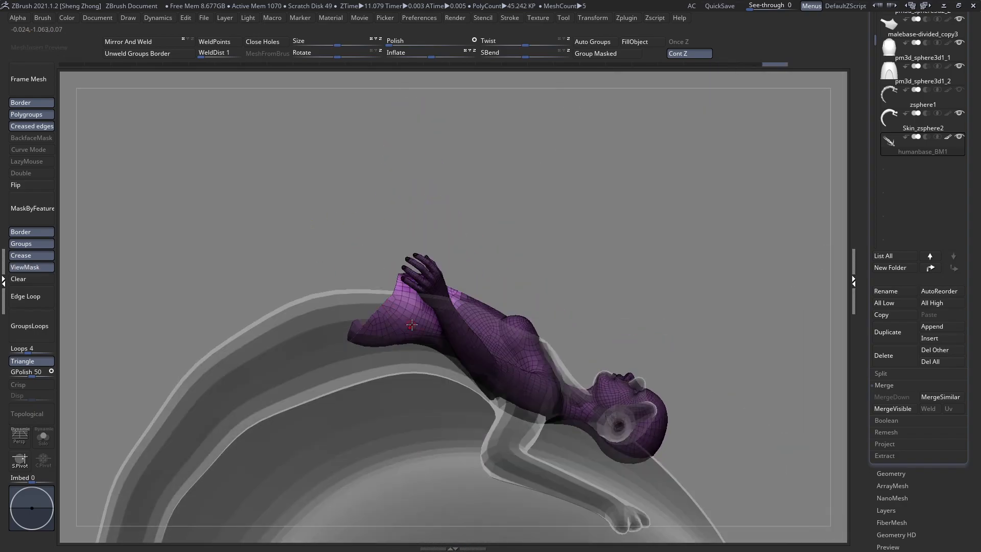
pyautogui.keyDown('ctrl'); pyautogui.moveTo(581, 218); pyautogui.dragTo(466, 420); pyautogui.keyUp('ctrl')
pyautogui.hotkey('ctrl', 'z')
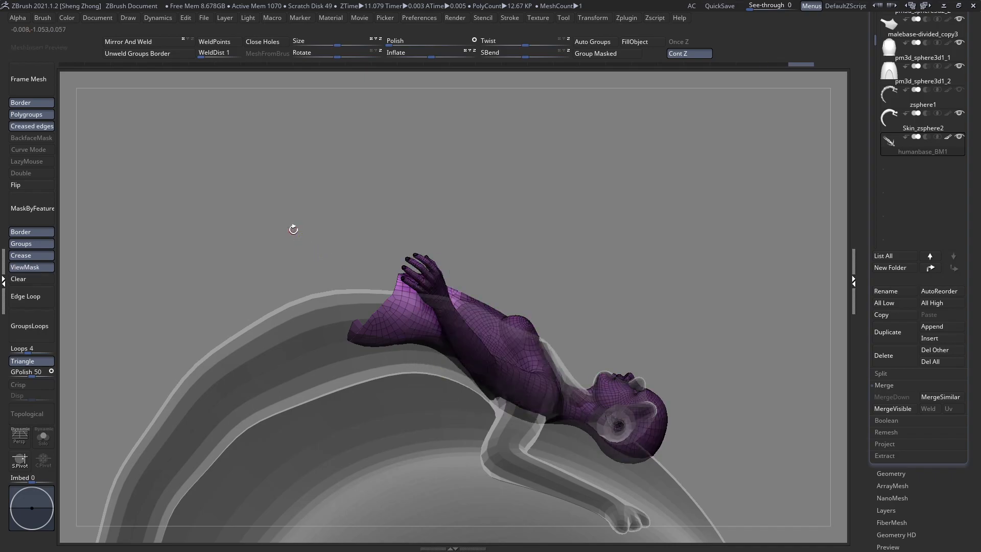
pyautogui.press('space')
pyautogui.click(276, 260)
pyautogui.press('m')
pyautogui.click(753, 378)
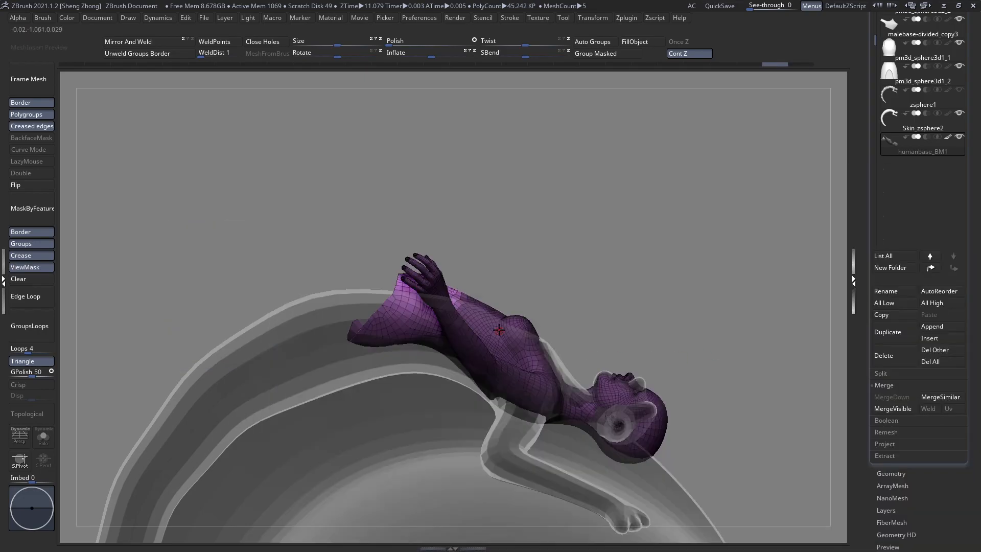
pyautogui.keyDown('ctrl'); pyautogui.moveTo(470, 226); pyautogui.dragTo(407, 427); pyautogui.keyUp('ctrl')
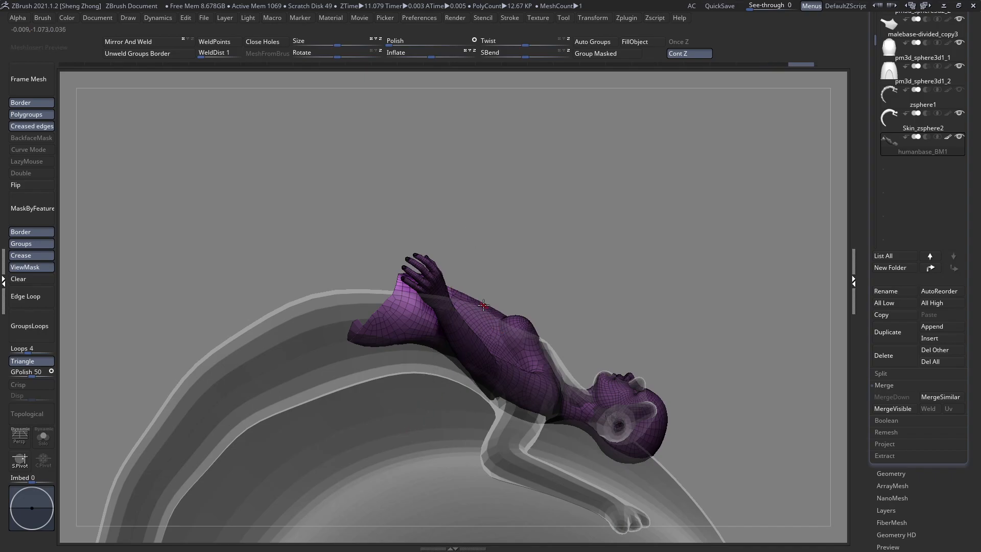
# Rotate the unmasked hips about the waist with a transpose line so they follow the curve of the crest tail
pyautogui.press('w')
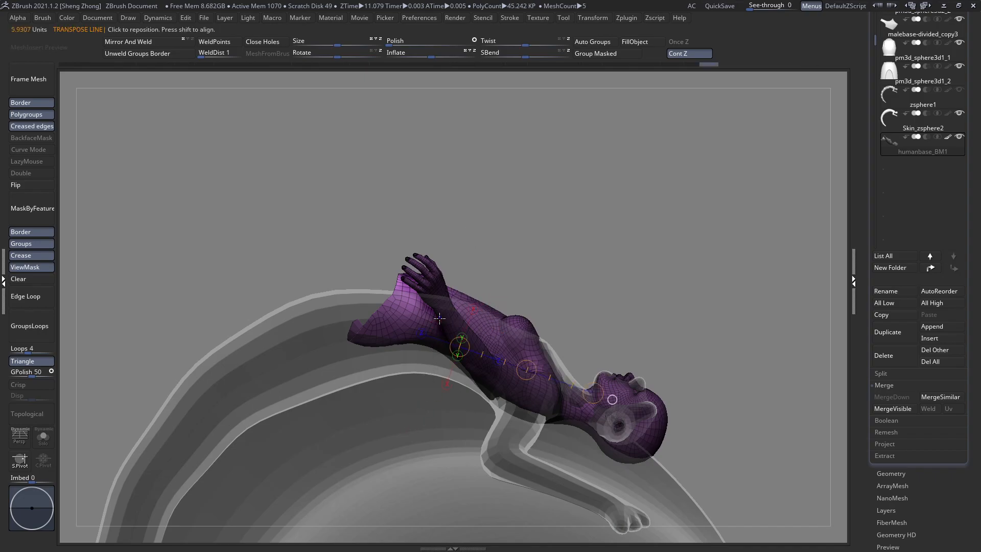
pyautogui.moveTo(440, 324)
pyautogui.keyDown('shift'); pyautogui.mouseDown()
pyautogui.moveTo(308, 314)
pyautogui.moveTo(321, 377)
pyautogui.moveTo(289, 346)
pyautogui.mouseUp(); pyautogui.keyUp('shift')
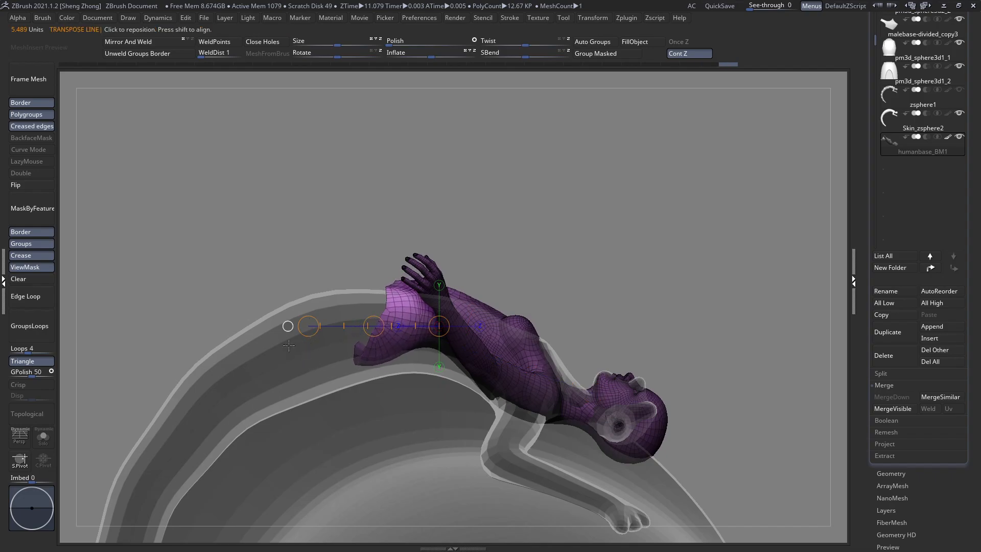
pyautogui.click(19, 280)
pyautogui.moveTo(462, 367)
pyautogui.mouseDown(button='right')
pyautogui.moveTo(429, 368)
pyautogui.moveTo(462, 368)
pyautogui.mouseUp(button='right')
pyautogui.hotkey('ctrl', 'z')
pyautogui.hotkey('ctrl', 'z')
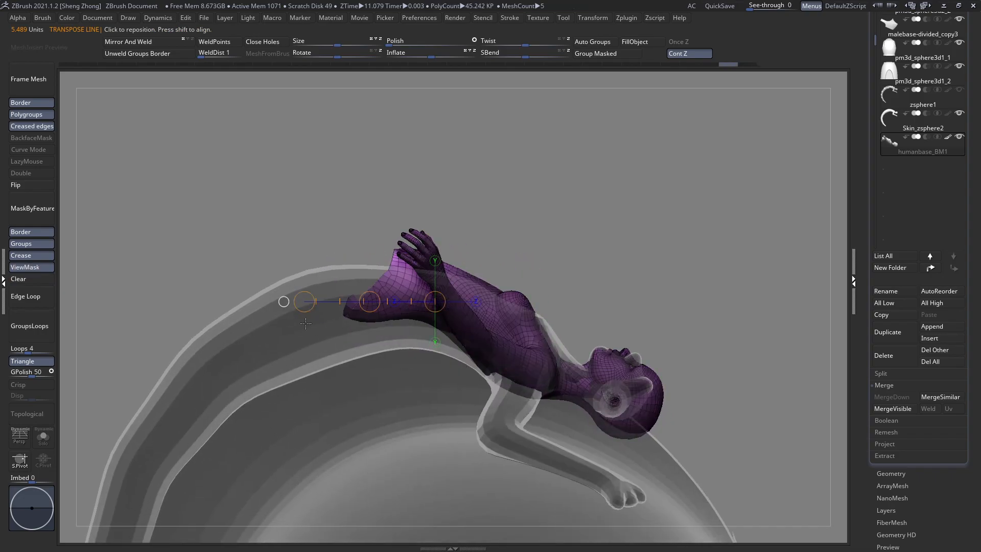
pyautogui.click(303, 312)
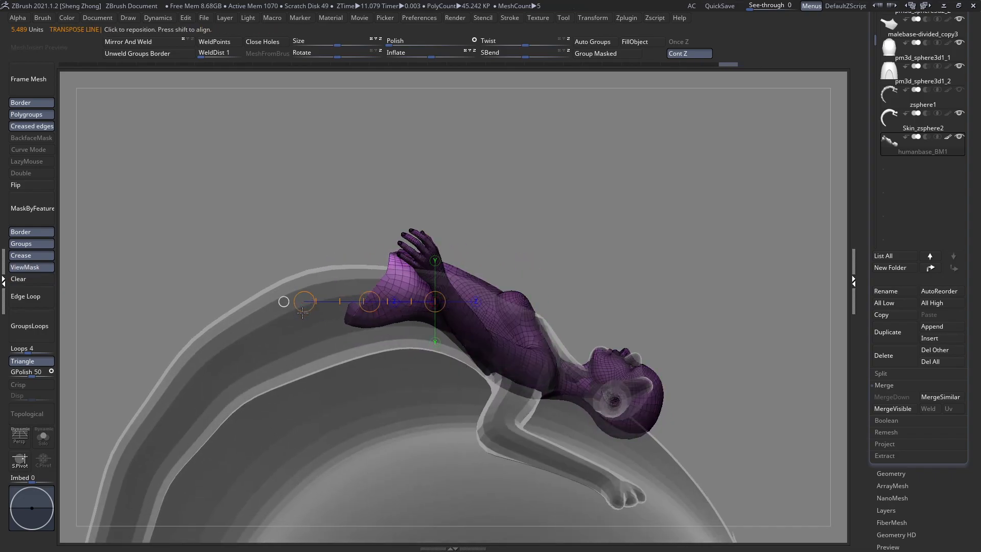
# Mask the body below the neck and rotate the head down toward the helmet, then rotate the whole unmasked figure about the neck
pyautogui.press('q')
pyautogui.keyDown('alt'); pyautogui.moveTo(295, 317); pyautogui.dragTo(202, 305, button='right'); pyautogui.keyUp('alt')
pyautogui.click(29, 281)
pyautogui.moveTo(368, 286)
pyautogui.keyDown('alt'); pyautogui.mouseDown(button='right')
pyautogui.moveTo(322, 248)
pyautogui.moveTo(353, 286)
pyautogui.mouseUp(button='right'); pyautogui.keyUp('alt')
pyautogui.keyDown('ctrl'); pyautogui.moveTo(435, 226); pyautogui.dragTo(409, 370); pyautogui.keyUp('ctrl')
pyautogui.keyDown('ctrl'); pyautogui.click(662, 318); pyautogui.keyUp('ctrl')
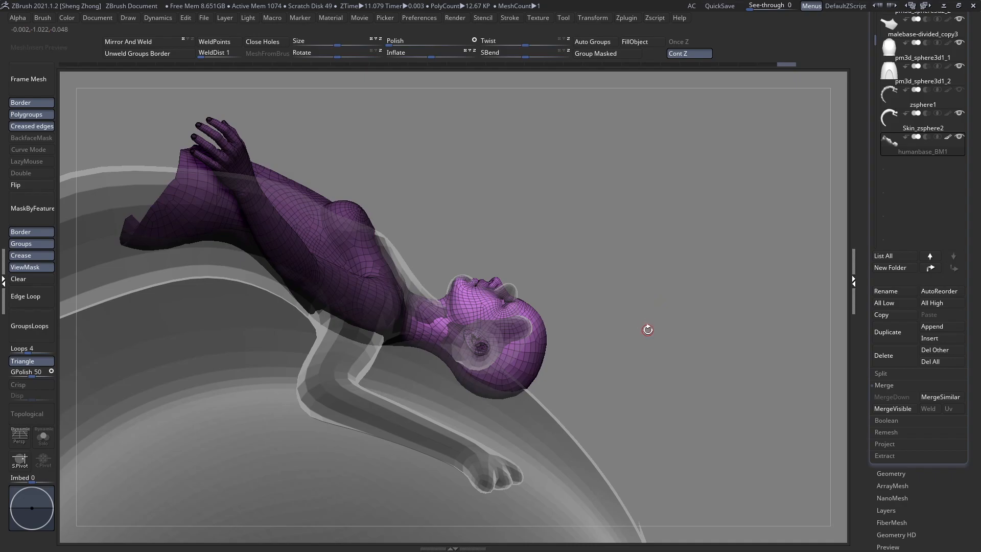
pyautogui.press('w')
pyautogui.moveTo(419, 323)
pyautogui.keyDown('shift'); pyautogui.mouseDown()
pyautogui.moveTo(624, 344)
pyautogui.moveTo(603, 418)
pyautogui.moveTo(602, 409)
pyautogui.mouseUp(); pyautogui.keyUp('shift')
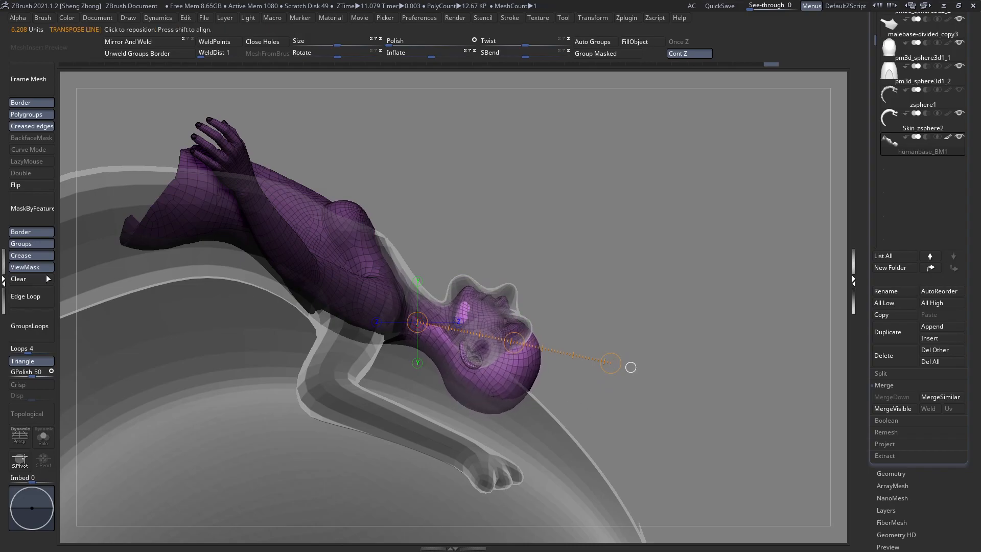
pyautogui.click(22, 279)
pyautogui.moveTo(611, 363); pyautogui.dragTo(617, 338)
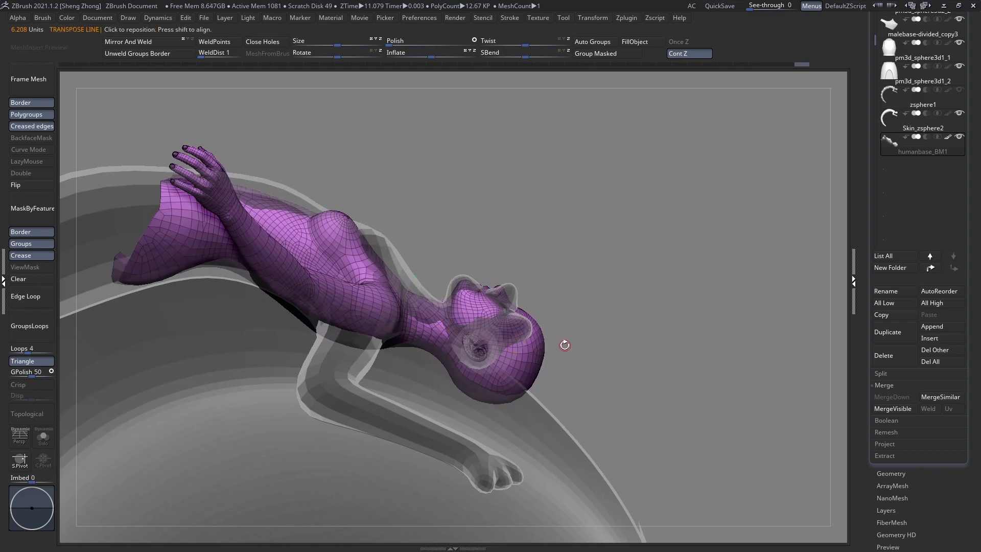
# Examine from several angles how the torso, head and arms fit against the crest figure in Skin_zsphere2
pyautogui.keyDown('shift'); pyautogui.moveTo(501, 341); pyautogui.dragTo(376, 346, button='right'); pyautogui.keyUp('shift')
pyautogui.keyDown('alt'); pyautogui.moveTo(447, 315); pyautogui.dragTo(359, 350, button='right'); pyautogui.keyUp('alt')
pyautogui.keyDown('ctrl'); pyautogui.moveTo(489, 299); pyautogui.dragTo(435, 335, button='right'); pyautogui.keyUp('ctrl')
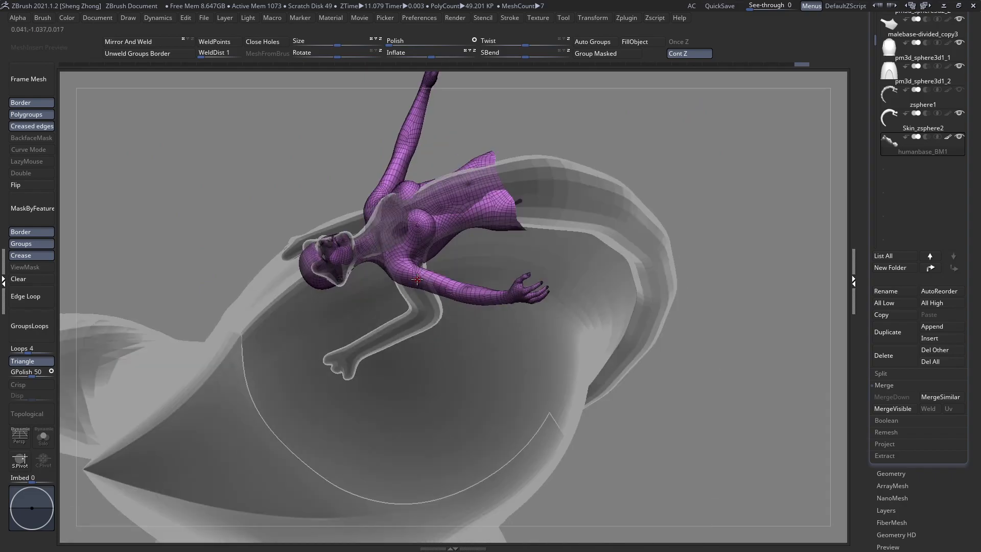
pyautogui.keyDown('ctrl'); pyautogui.moveTo(417, 279); pyautogui.dragTo(449, 291, button='right'); pyautogui.keyUp('ctrl')
pyautogui.moveTo(347, 294); pyautogui.dragTo(392, 281, button='right')
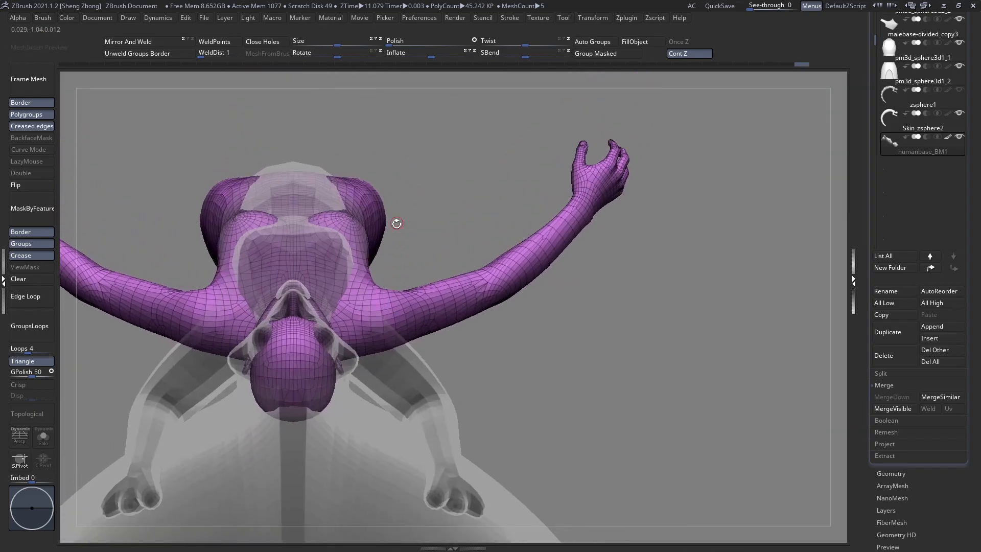
pyautogui.keyDown('ctrl'); pyautogui.moveTo(367, 309); pyautogui.dragTo(352, 250, button='right'); pyautogui.keyUp('ctrl')
pyautogui.moveTo(317, 286); pyautogui.dragTo(427, 302, button='right')
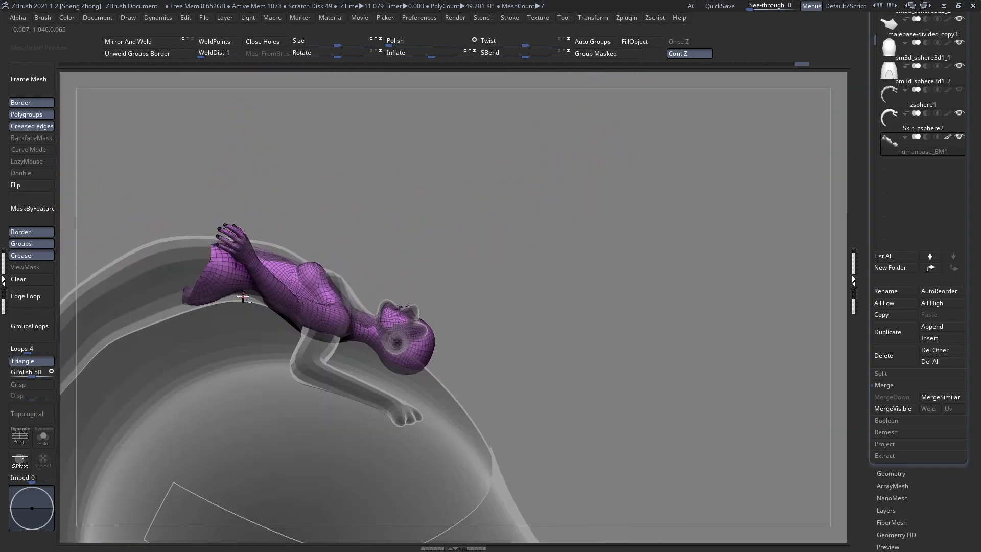
pyautogui.keyDown('alt'); pyautogui.moveTo(273, 300); pyautogui.dragTo(316, 327, button='right'); pyautogui.keyUp('alt')
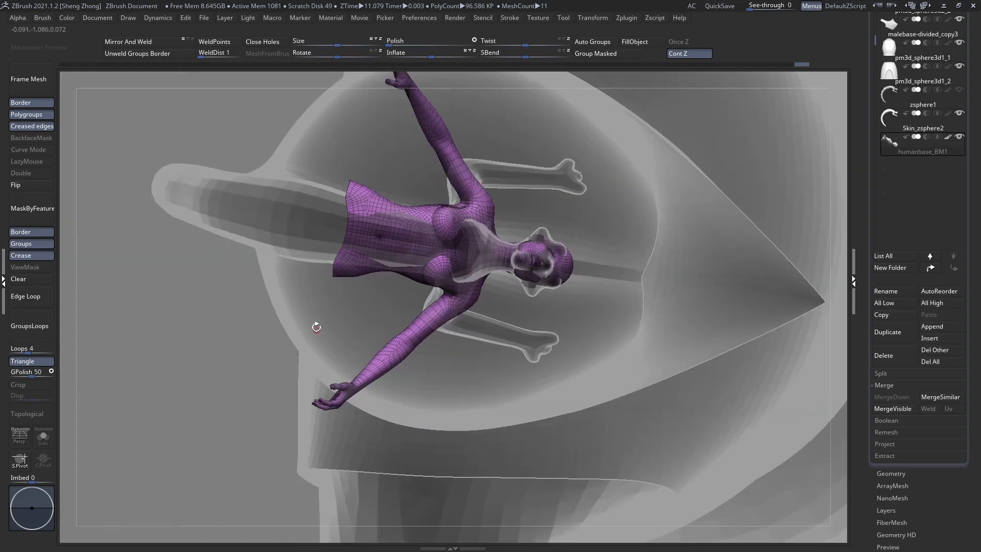
pyautogui.moveTo(322, 230); pyautogui.dragTo(356, 233, button='right')
pyautogui.keyDown('alt'); pyautogui.click(336, 228); pyautogui.keyUp('alt')
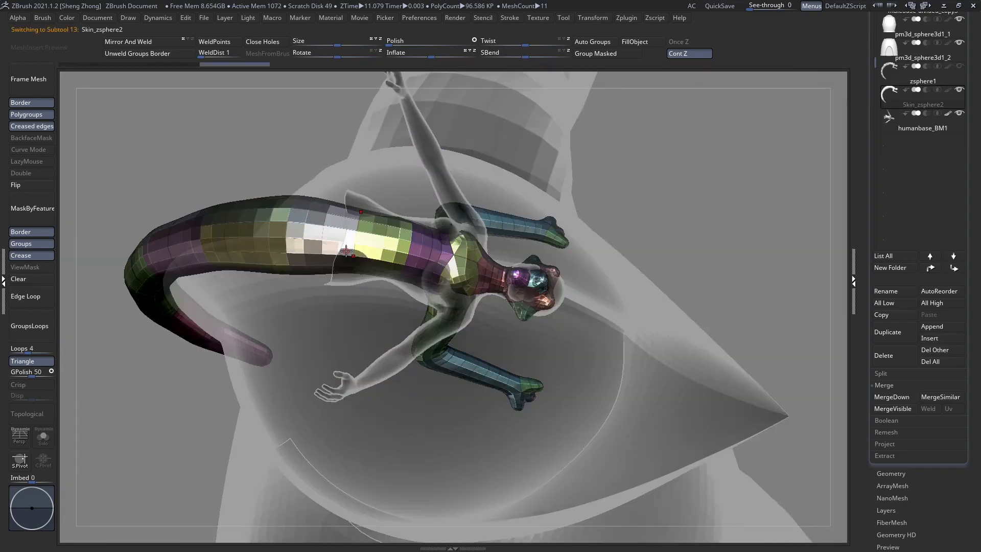
pyautogui.rightClick(289, 170)
pyautogui.keyDown('alt'); pyautogui.click(441, 334); pyautogui.keyUp('alt')
pyautogui.moveTo(440, 334)
pyautogui.mouseDown(button='right')
pyautogui.moveTo(435, 308)
pyautogui.moveTo(429, 351)
pyautogui.moveTo(475, 317)
pyautogui.moveTo(453, 333)
pyautogui.mouseUp(button='right')
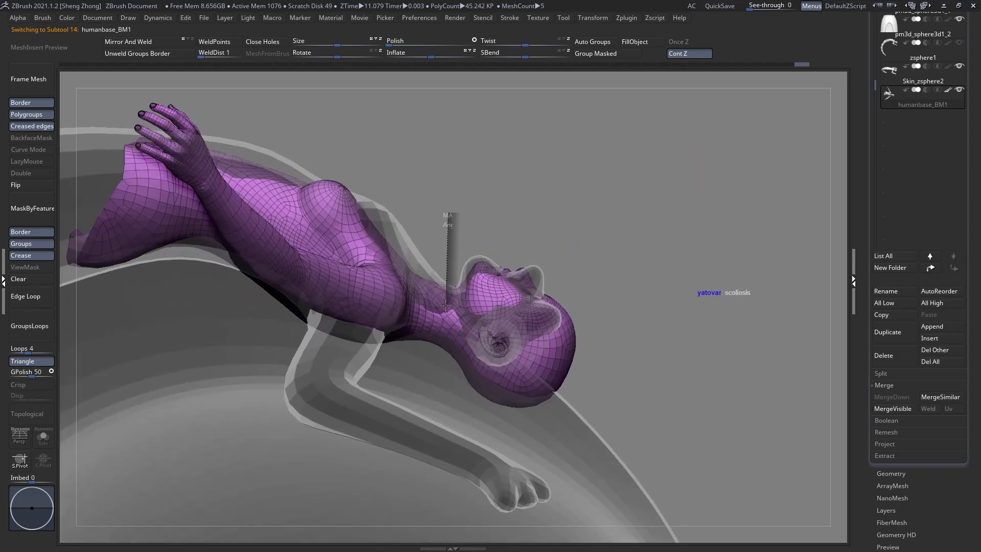
# Mask the lower torso and rotate the head and upper body from the shoulders down toward the helmet, then clear the mask
pyautogui.keyDown('ctrl'); pyautogui.moveTo(446, 305); pyautogui.dragTo(439, 345); pyautogui.keyUp('ctrl')
pyautogui.keyDown('ctrl'); pyautogui.moveTo(426, 150); pyautogui.dragTo(219, 398); pyautogui.keyUp('ctrl')
pyautogui.keyDown('alt'); pyautogui.moveTo(352, 360); pyautogui.dragTo(332, 377, button='right'); pyautogui.keyUp('alt')
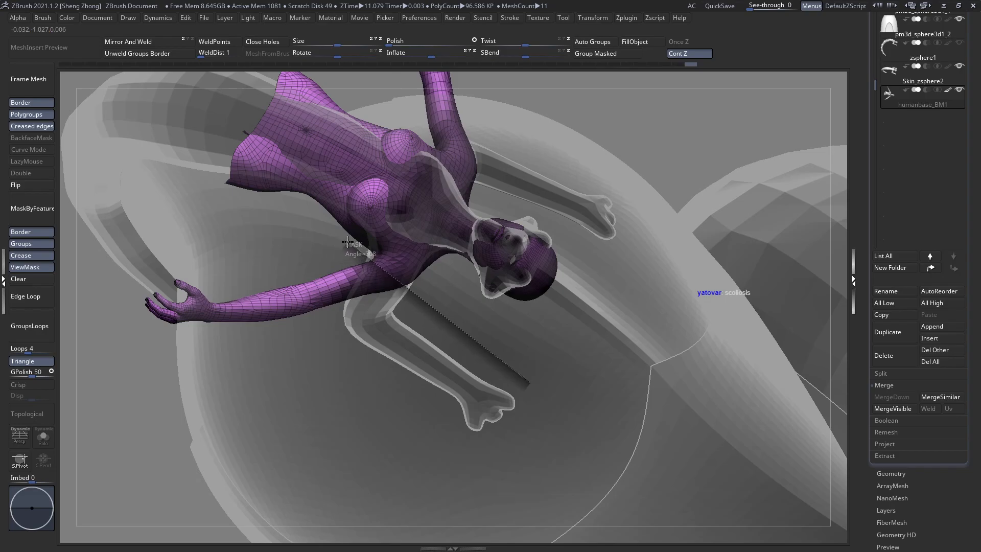
pyautogui.keyDown('ctrl'); pyautogui.moveTo(347, 241); pyautogui.dragTo(174, 214); pyautogui.keyUp('ctrl')
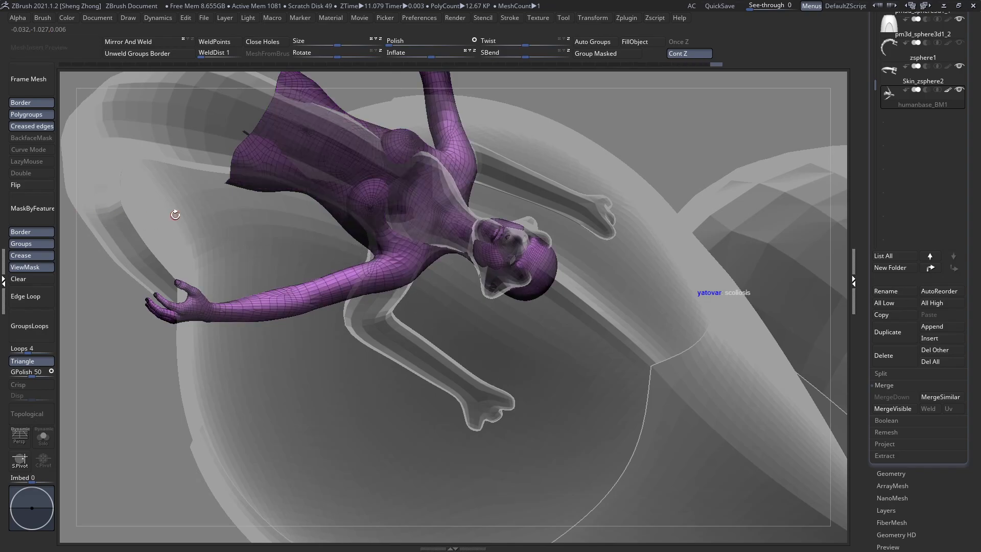
pyautogui.moveTo(251, 253); pyautogui.dragTo(365, 194, button='right')
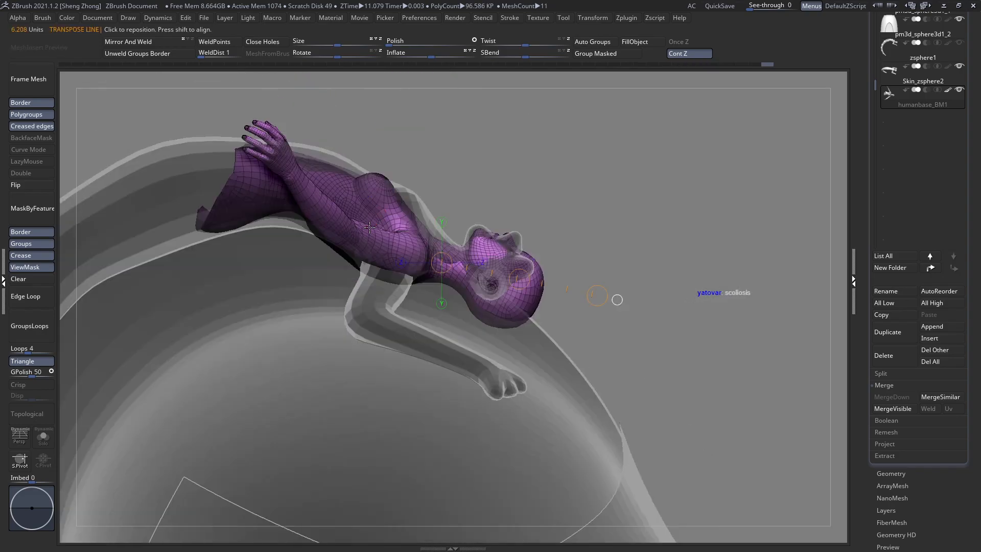
pyautogui.moveTo(361, 242); pyautogui.dragTo(496, 305)
pyautogui.moveTo(561, 353); pyautogui.dragTo(554, 367)
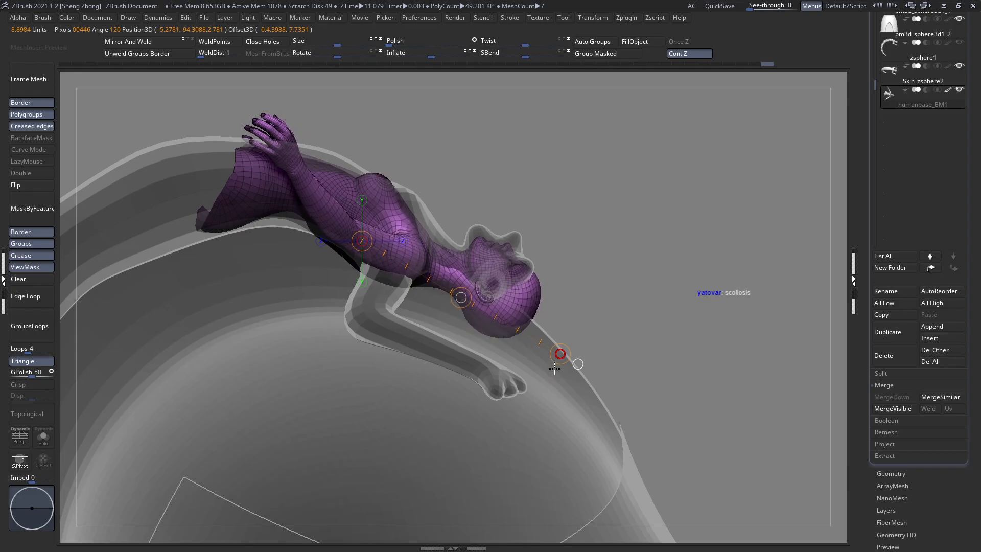
pyautogui.click(30, 282)
# Try to refine the rotation of the head and shoulders with the lower torso masked, then clear the mask
pyautogui.moveTo(362, 316); pyautogui.dragTo(435, 293)
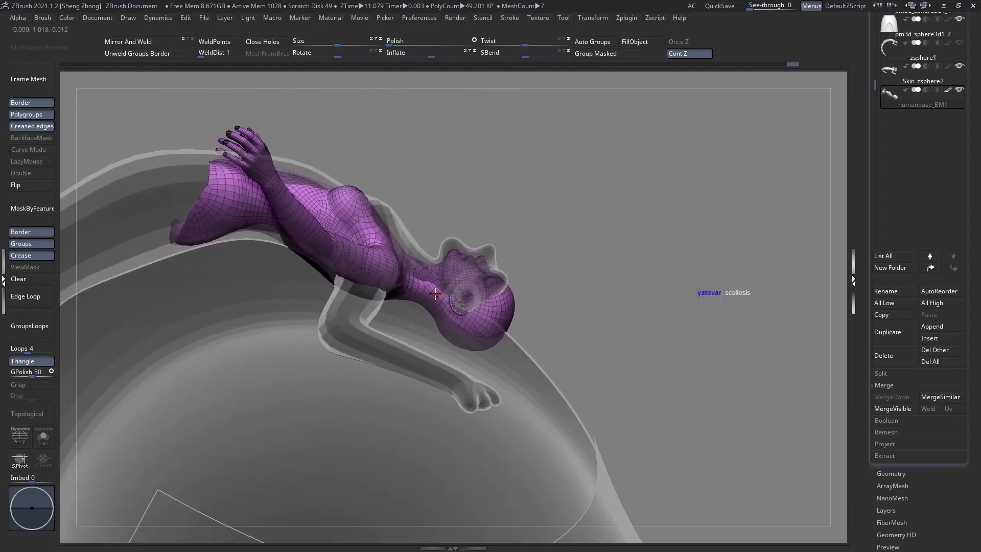
pyautogui.keyDown('ctrl'); pyautogui.click(537, 366); pyautogui.keyUp('ctrl')
pyautogui.press('r')
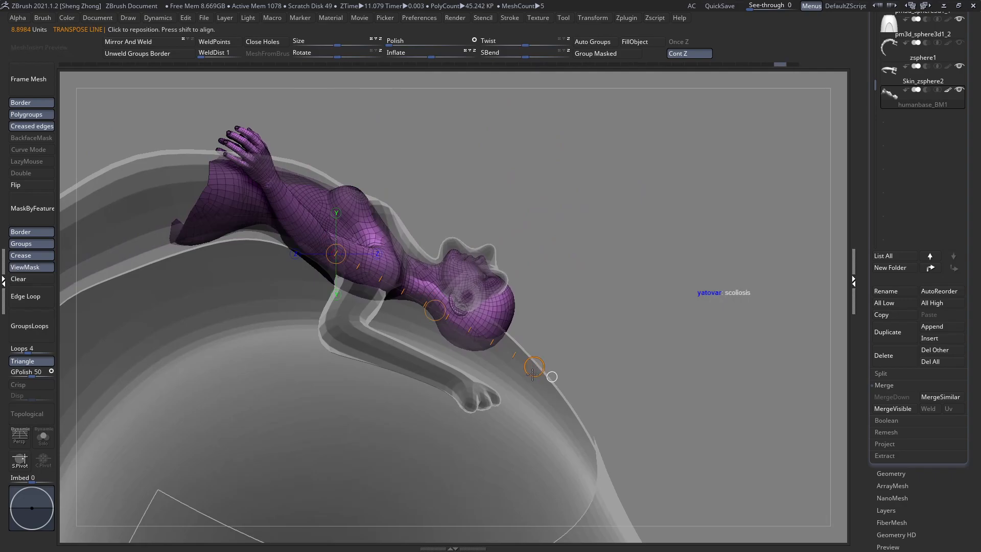
pyautogui.moveTo(535, 366); pyautogui.dragTo(534, 365)
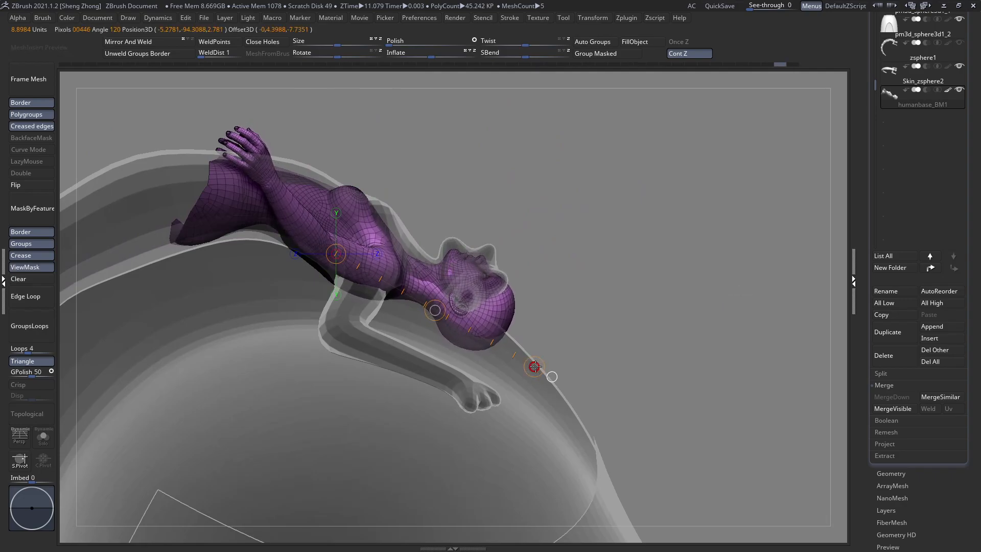
pyautogui.moveTo(464, 326); pyautogui.dragTo(386, 333, button='right')
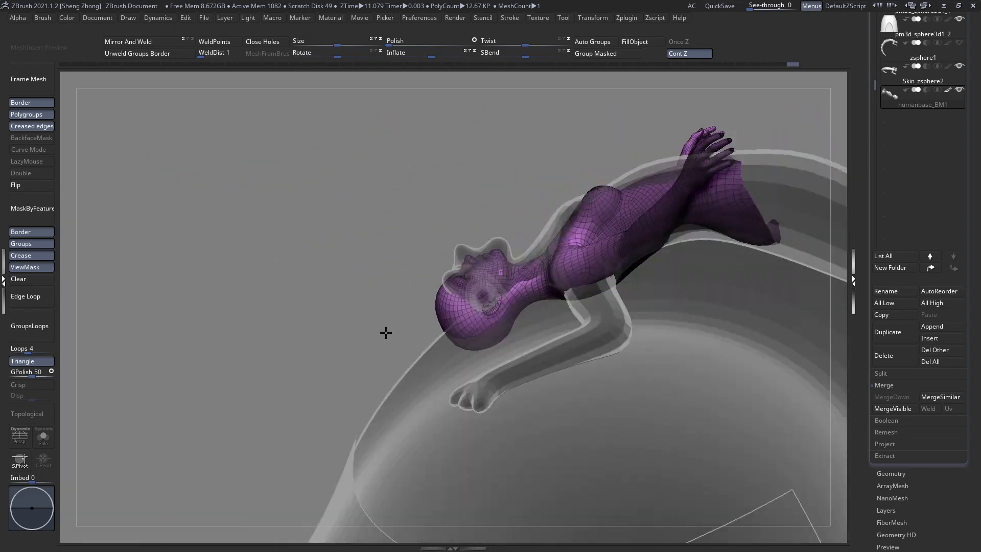
pyautogui.moveTo(495, 314)
pyautogui.mouseDown(button='right')
pyautogui.moveTo(430, 354)
pyautogui.moveTo(475, 409)
pyautogui.moveTo(565, 296)
pyautogui.moveTo(450, 309)
pyautogui.mouseUp(button='right')
pyautogui.click(32, 266)
# Mask the head and torso of Skin_zsphere2 across the shoulders, leaving both arms free to pose
pyautogui.moveTo(232, 278)
pyautogui.mouseDown(button='right')
pyautogui.moveTo(398, 304)
pyautogui.moveTo(361, 326)
pyautogui.moveTo(441, 330)
pyautogui.mouseUp(button='right')
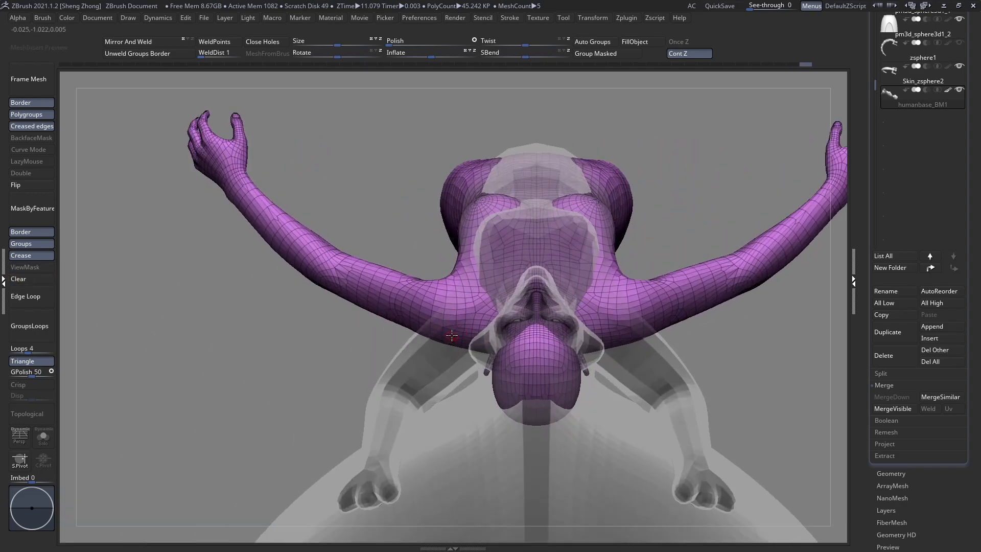
pyautogui.moveTo(463, 263); pyautogui.dragTo(458, 338, button='right')
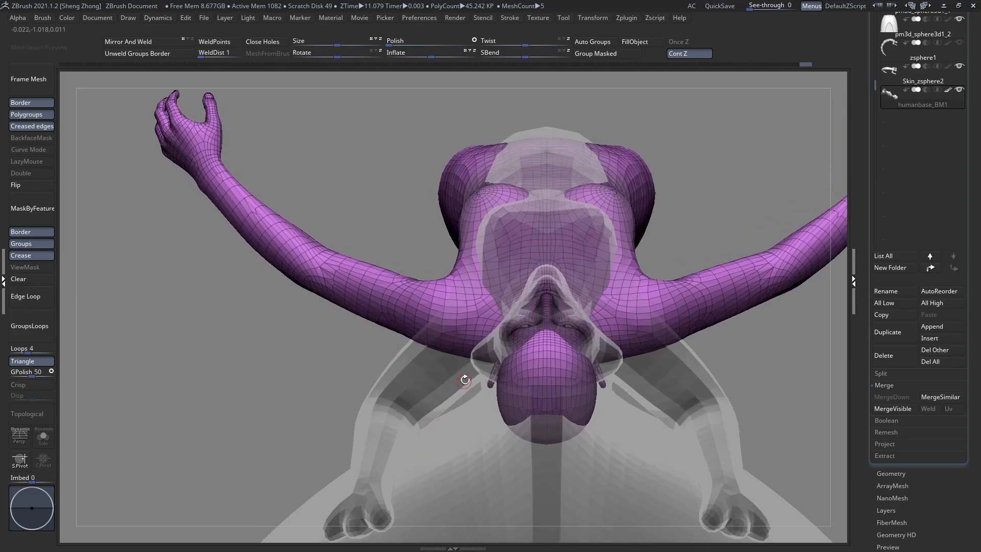
pyautogui.keyDown('ctrl'); pyautogui.moveTo(447, 291); pyautogui.dragTo(453, 310); pyautogui.keyUp('ctrl')
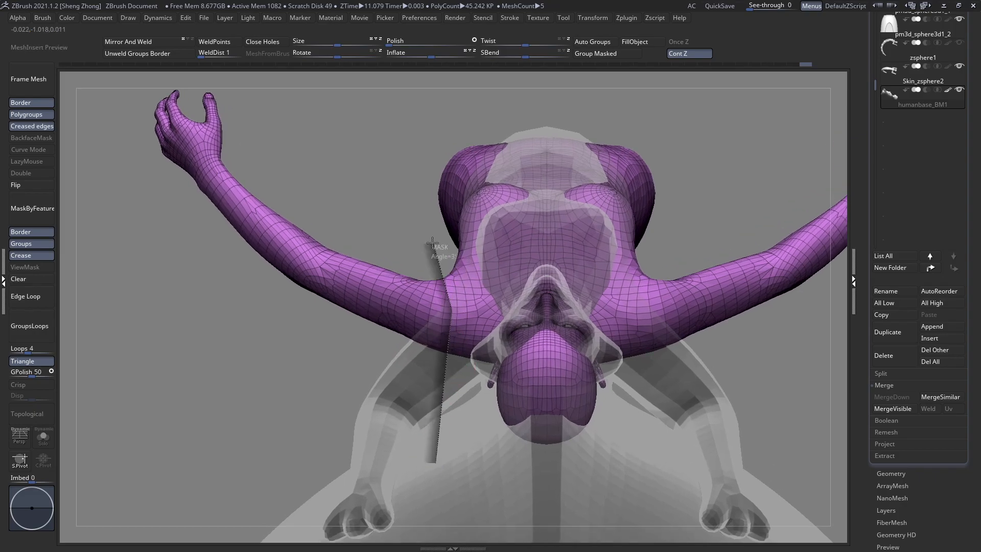
pyautogui.keyDown('ctrl'); pyautogui.moveTo(436, 211); pyautogui.dragTo(306, 77); pyautogui.keyUp('ctrl')
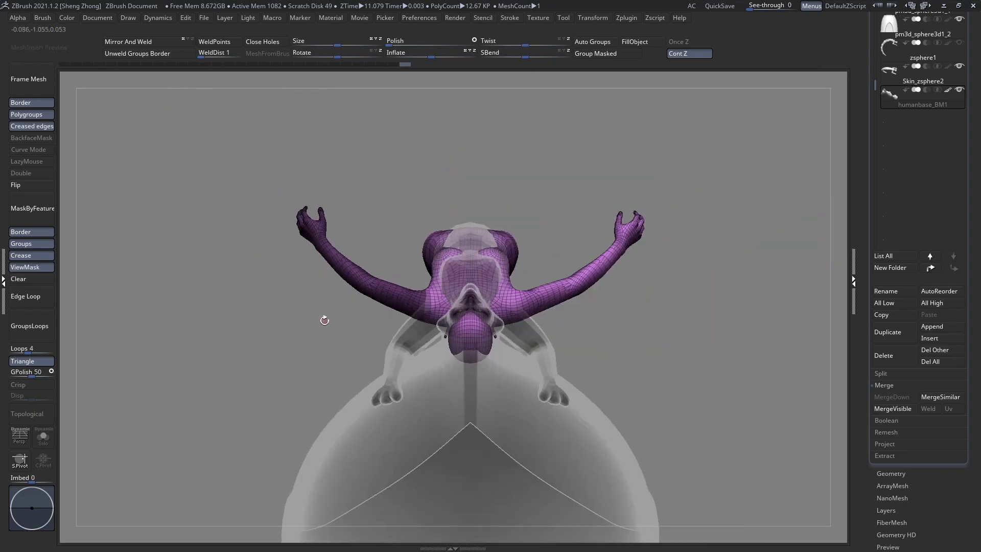
pyautogui.keyDown('ctrl'); pyautogui.moveTo(419, 299); pyautogui.dragTo(416, 396, button='right'); pyautogui.keyUp('ctrl')
pyautogui.keyDown('ctrl'); pyautogui.moveTo(376, 500); pyautogui.dragTo(415, 348); pyautogui.keyUp('ctrl')
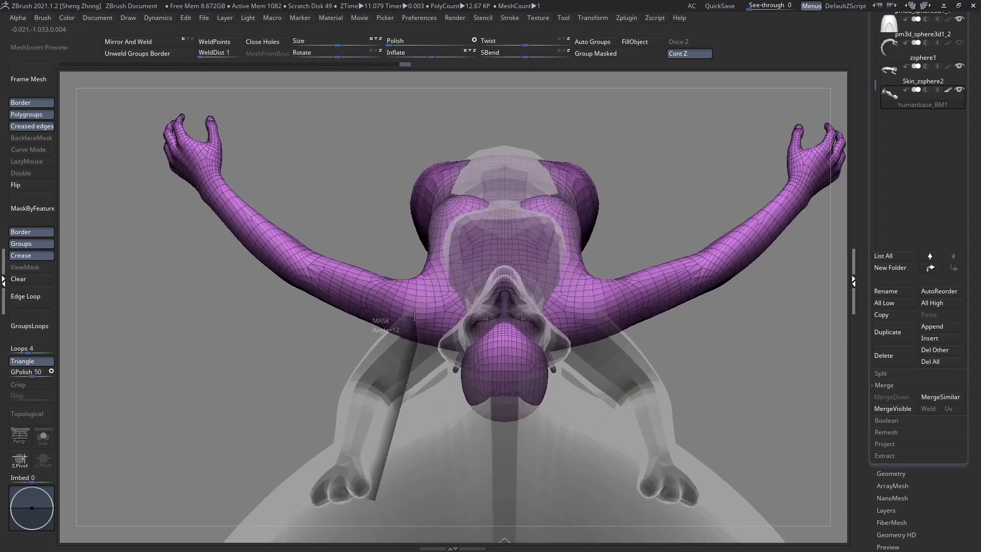
pyautogui.keyDown('ctrl'); pyautogui.moveTo(420, 277); pyautogui.dragTo(333, 101); pyautogui.keyUp('ctrl')
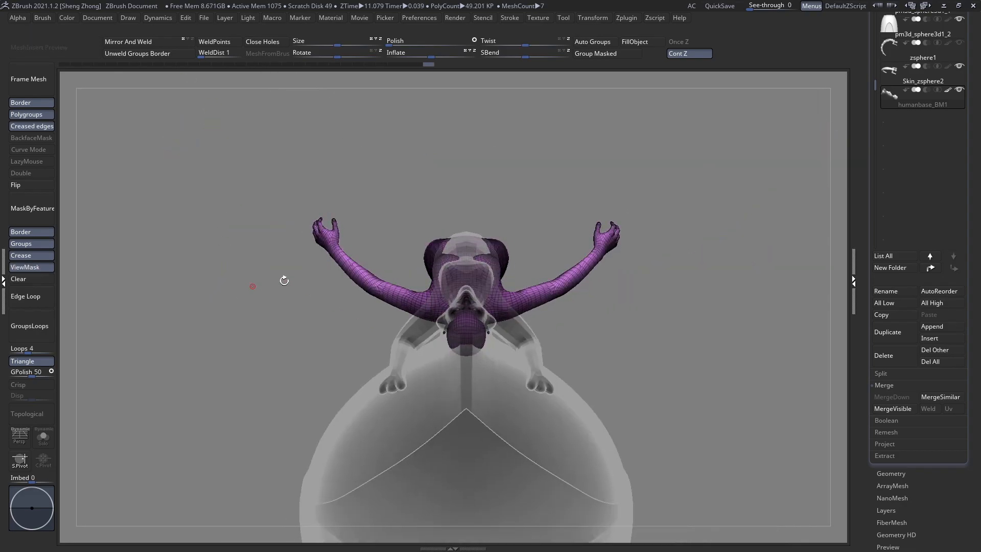
# Refine the torso mask at the shoulders and rotate both unmasked arms down toward the crest figure's arms
pyautogui.moveTo(452, 314)
pyautogui.mouseDown(button='right')
pyautogui.moveTo(419, 337)
pyautogui.moveTo(382, 308)
pyautogui.moveTo(383, 272)
pyautogui.moveTo(406, 310)
pyautogui.mouseUp(button='right')
pyautogui.moveTo(405, 311)
pyautogui.mouseDown()
pyautogui.moveTo(189, 300)
pyautogui.moveTo(213, 425)
pyautogui.moveTo(237, 324)
pyautogui.mouseUp()
pyautogui.moveTo(236, 324); pyautogui.dragTo(412, 399, button='right')
pyautogui.keyDown('ctrl'); pyautogui.moveTo(410, 338); pyautogui.dragTo(195, 104); pyautogui.keyUp('ctrl')
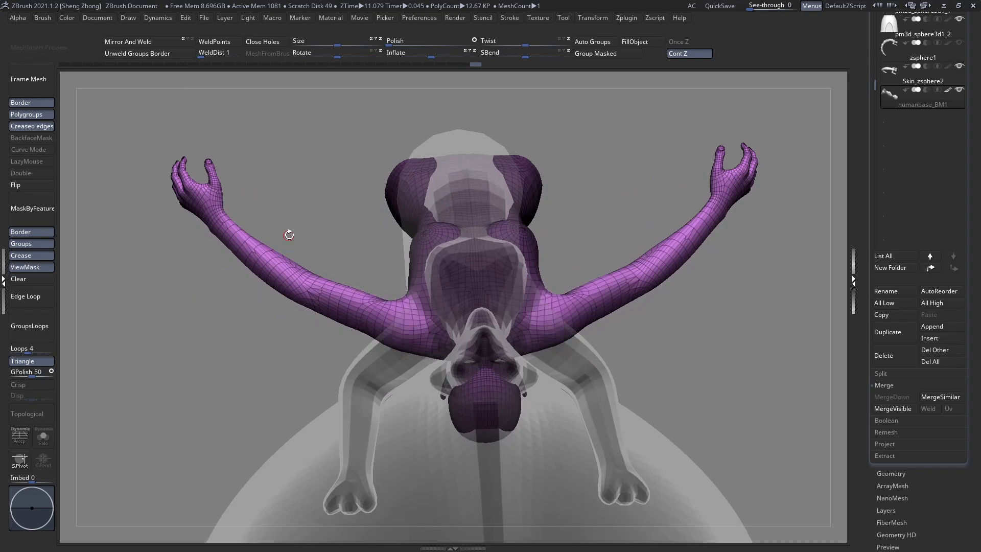
pyautogui.moveTo(312, 294); pyautogui.dragTo(429, 334, button='right')
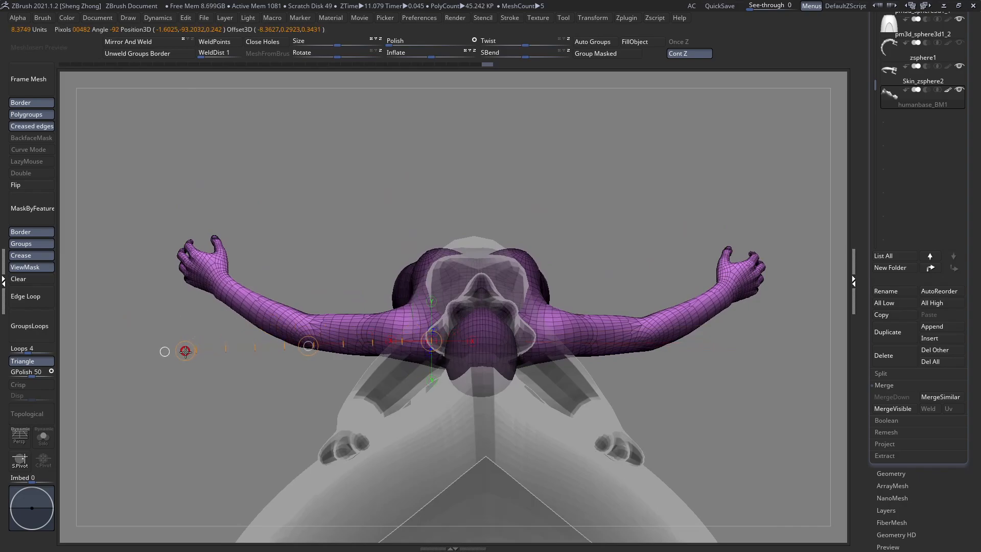
pyautogui.moveTo(185, 351)
pyautogui.mouseDown()
pyautogui.moveTo(212, 446)
pyautogui.moveTo(243, 487)
pyautogui.moveTo(221, 427)
pyautogui.mouseUp()
pyautogui.press('q')
# Try a new mask across the upper arms from an angled view, then clear it
pyautogui.moveTo(302, 377)
pyautogui.mouseDown(button='right')
pyautogui.moveTo(440, 353)
pyautogui.moveTo(377, 380)
pyautogui.mouseUp(button='right')
pyautogui.moveTo(374, 333); pyautogui.dragTo(391, 352, button='right')
pyautogui.keyDown('ctrl'); pyautogui.moveTo(388, 252); pyautogui.dragTo(441, 336); pyautogui.keyUp('ctrl')
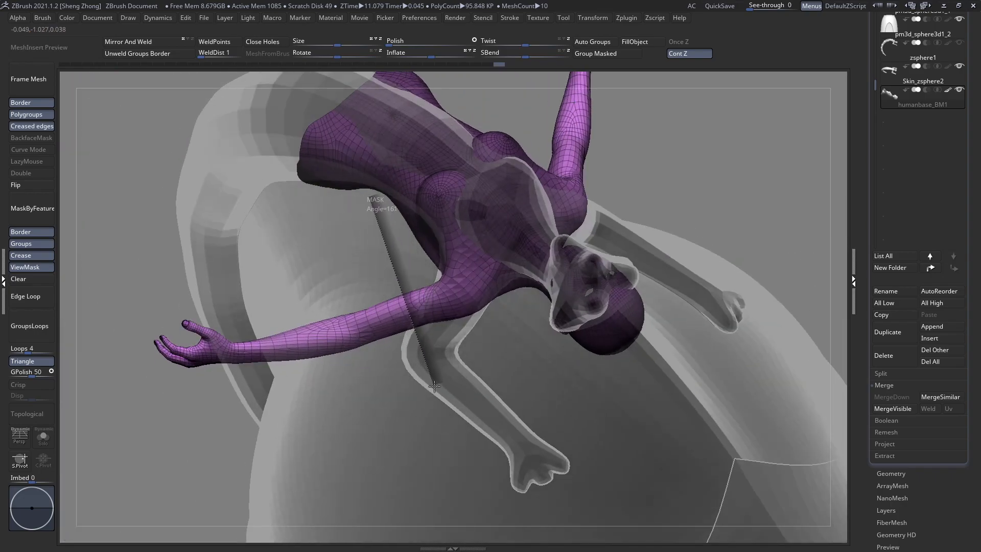
pyautogui.keyDown('ctrl'); pyautogui.moveTo(434, 386); pyautogui.dragTo(432, 376); pyautogui.keyUp('ctrl')
pyautogui.keyDown('shift'); pyautogui.moveTo(440, 370); pyautogui.dragTo(340, 312, button='right'); pyautogui.keyUp('shift')
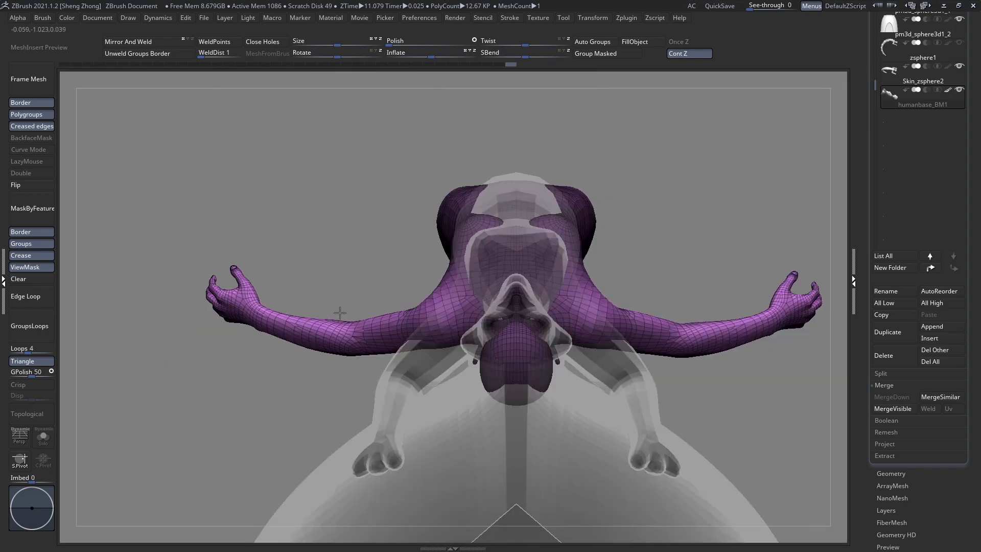
pyautogui.click(19, 286)
pyautogui.keyDown('ctrl'); pyautogui.click(176, 327); pyautogui.keyUp('ctrl')
# Mask the torso and head again and adjust the free arms about the shoulders, comparing them with the crest figure
pyautogui.moveTo(384, 339); pyautogui.dragTo(404, 352, button='right')
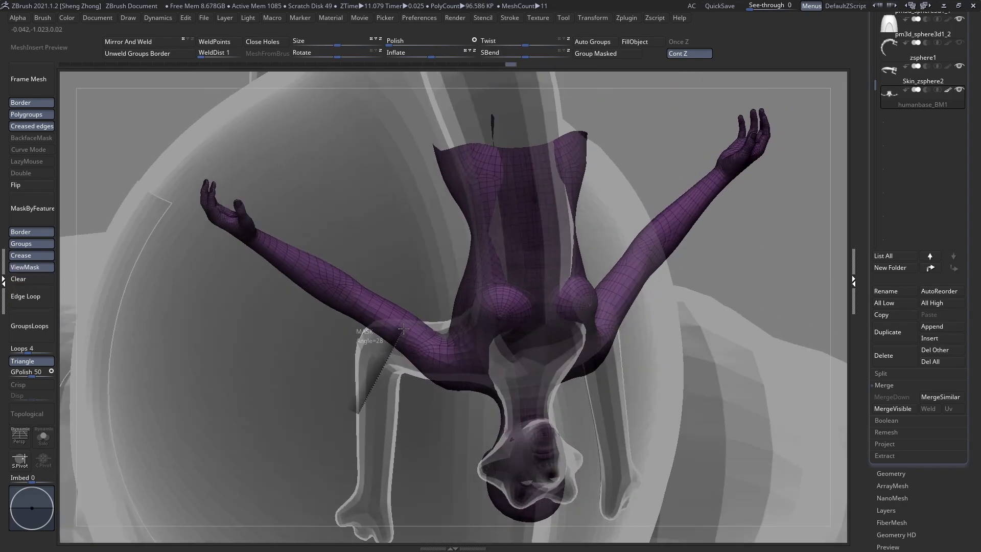
pyautogui.keyDown('ctrl'); pyautogui.keyDown('alt'); pyautogui.moveTo(341, 127); pyautogui.dragTo(340, 127); pyautogui.keyUp('alt'); pyautogui.keyUp('ctrl')
pyautogui.moveTo(335, 149); pyautogui.dragTo(442, 323, button='right')
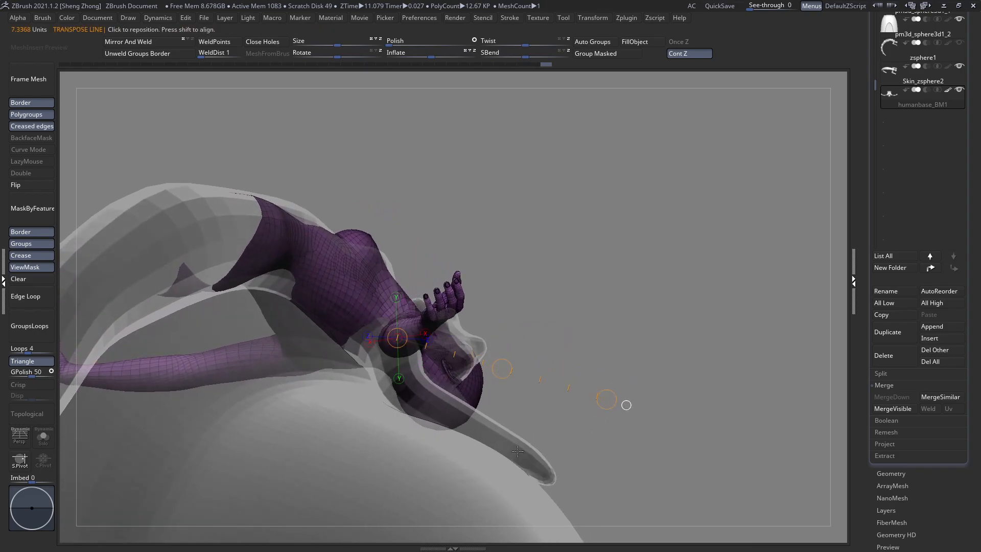
pyautogui.moveTo(397, 424); pyautogui.dragTo(541, 407, button='right')
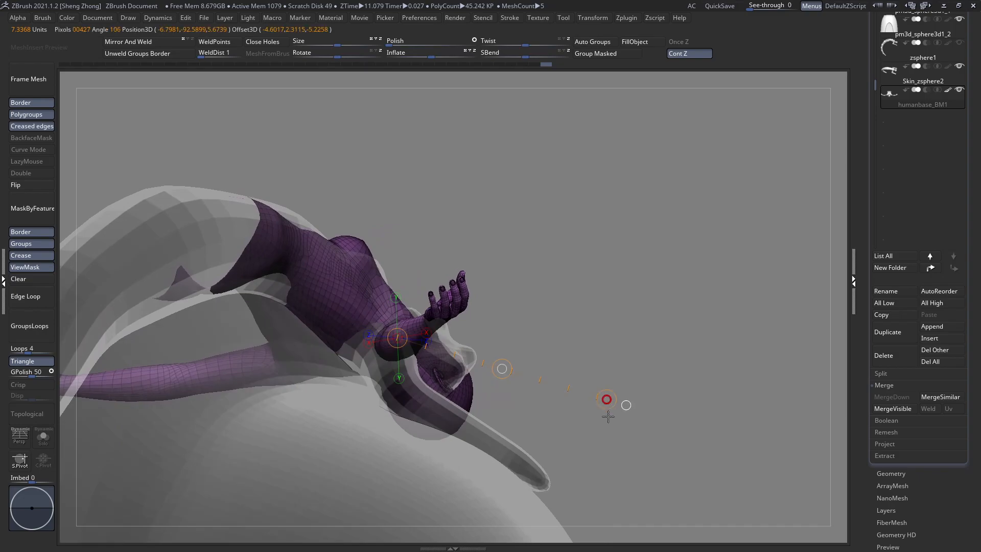
pyautogui.moveTo(595, 431); pyautogui.dragTo(332, 388, button='right')
pyautogui.keyDown('alt'); pyautogui.moveTo(330, 341); pyautogui.dragTo(401, 368, button='right'); pyautogui.keyUp('alt')
pyautogui.keyDown('ctrl'); pyautogui.moveTo(409, 302); pyautogui.dragTo(420, 331, button='right'); pyautogui.keyUp('ctrl')
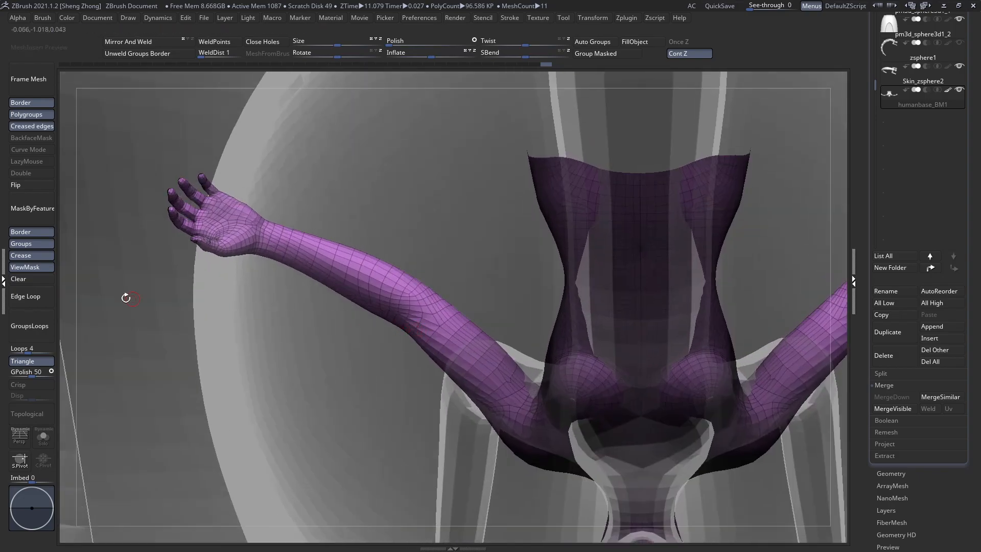
# Clear the mask and mask the torso and upper arms down to the elbows, leaving the forearms free
pyautogui.click(19, 281)
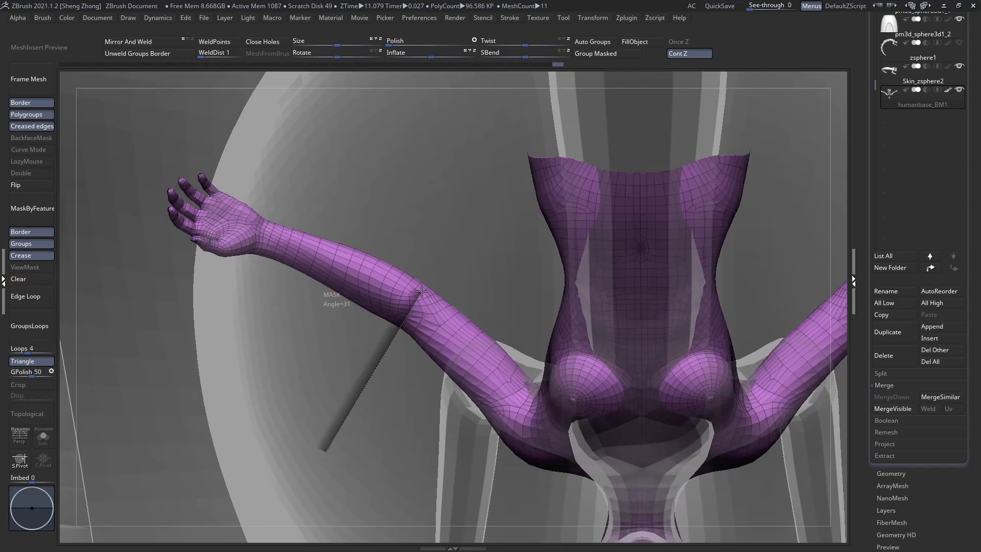
pyautogui.keyDown('ctrl'); pyautogui.moveTo(421, 292); pyautogui.dragTo(421, 325); pyautogui.keyUp('ctrl')
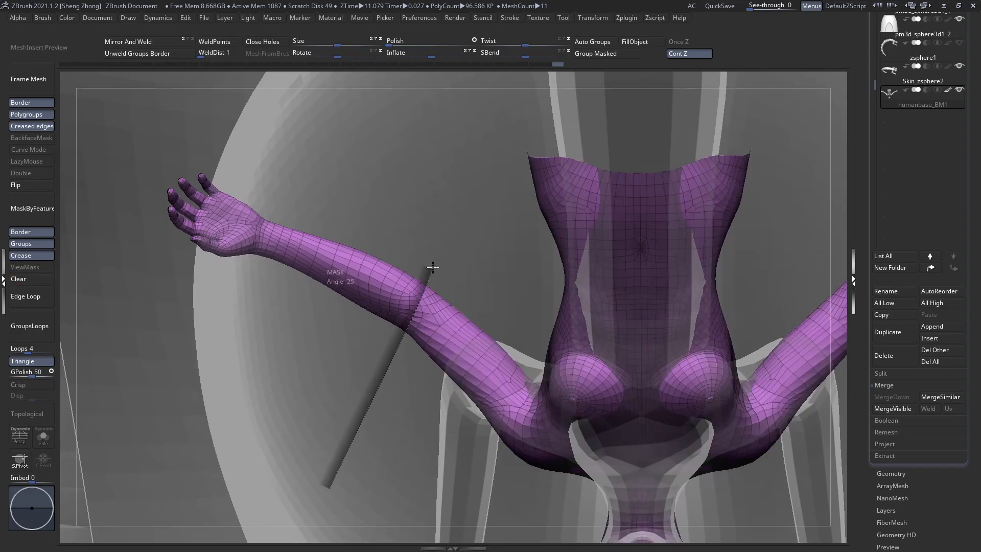
pyautogui.keyDown('ctrl'); pyautogui.moveTo(451, 209); pyautogui.dragTo(452, 209); pyautogui.keyUp('ctrl')
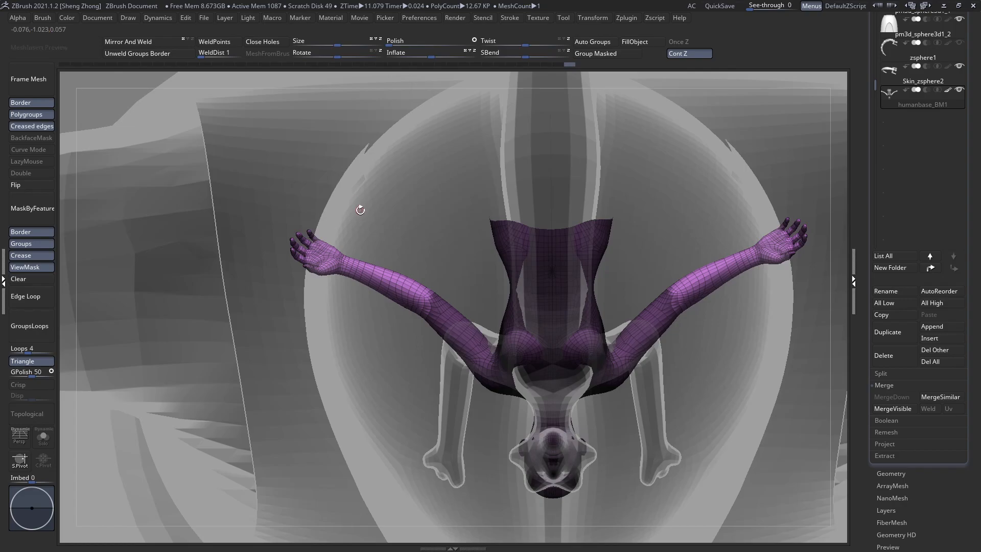
# Rotate the unmasked forearms and hands about the elbows to bend the arms toward the crest figure's pose
pyautogui.keyDown('ctrl'); pyautogui.moveTo(428, 317); pyautogui.dragTo(427, 267, button='right'); pyautogui.keyUp('ctrl')
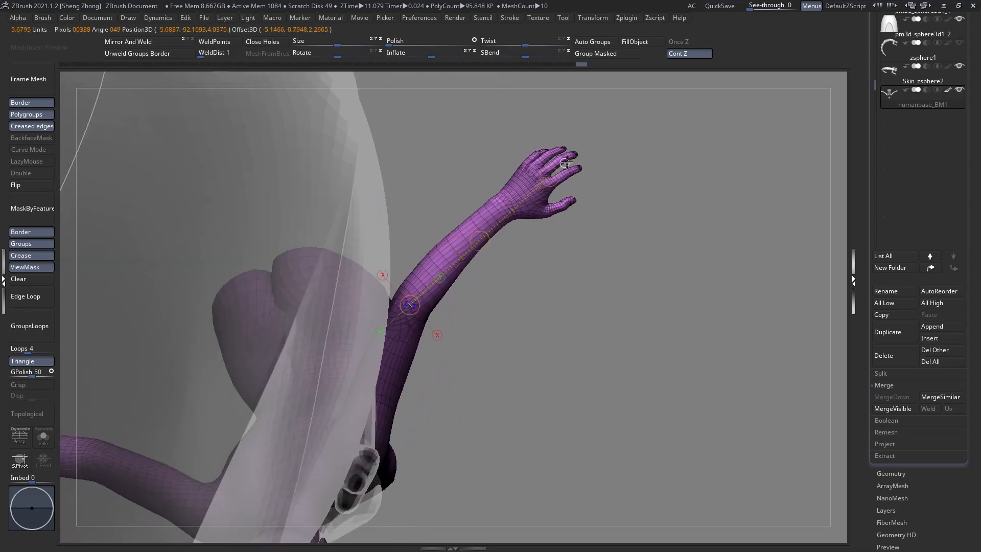
pyautogui.moveTo(610, 116); pyautogui.dragTo(673, 280)
pyautogui.moveTo(613, 117); pyautogui.dragTo(371, 373)
pyautogui.moveTo(371, 374); pyautogui.dragTo(419, 348, button='right')
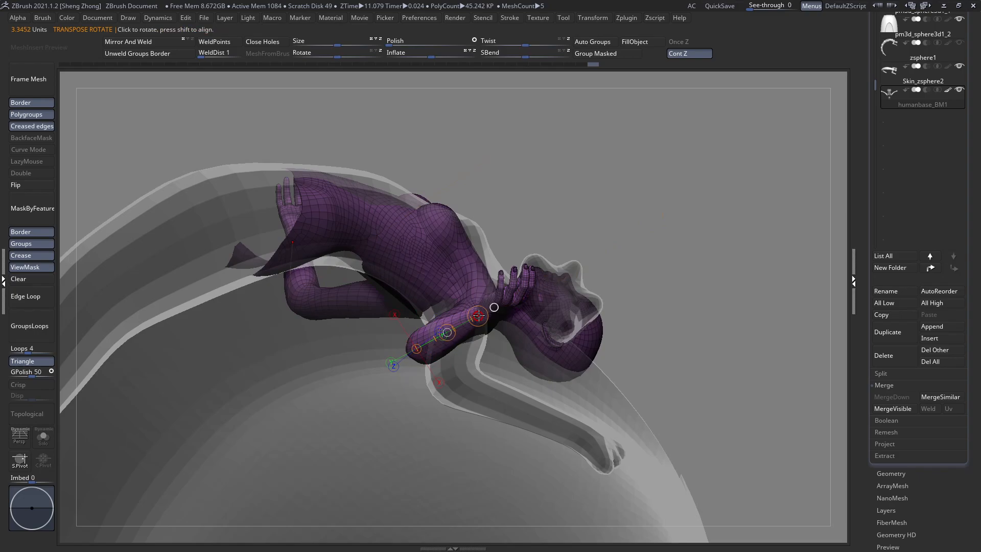
pyautogui.moveTo(478, 316); pyautogui.dragTo(481, 327)
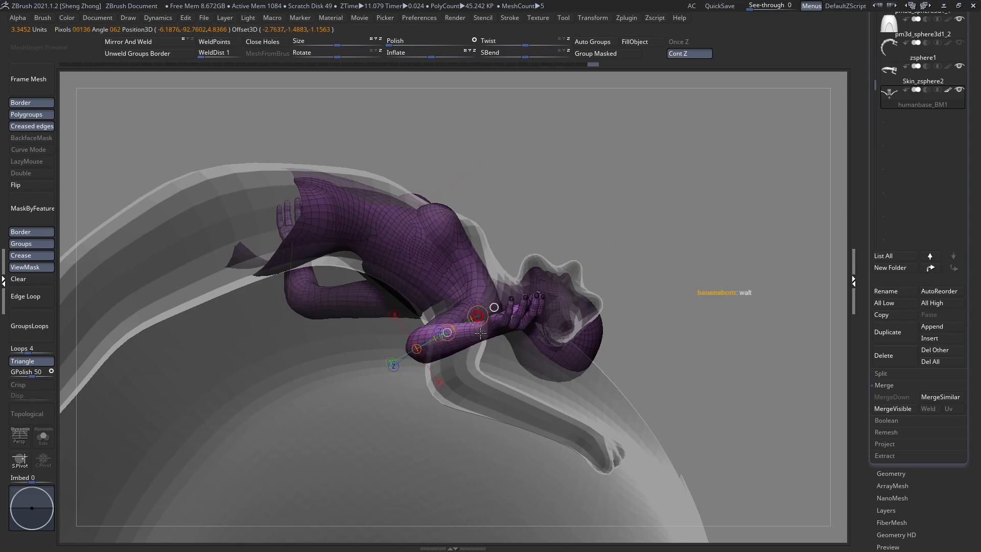
pyautogui.press('q')
# Clear the forearm mask and mask the torso and head along the shoulders, leaving both whole arms free
pyautogui.moveTo(481, 333)
pyautogui.mouseDown(button='right')
pyautogui.moveTo(485, 357)
pyautogui.moveTo(401, 329)
pyautogui.moveTo(412, 306)
pyautogui.mouseUp(button='right')
pyautogui.moveTo(521, 322); pyautogui.dragTo(409, 296, button='right')
pyautogui.click(23, 282)
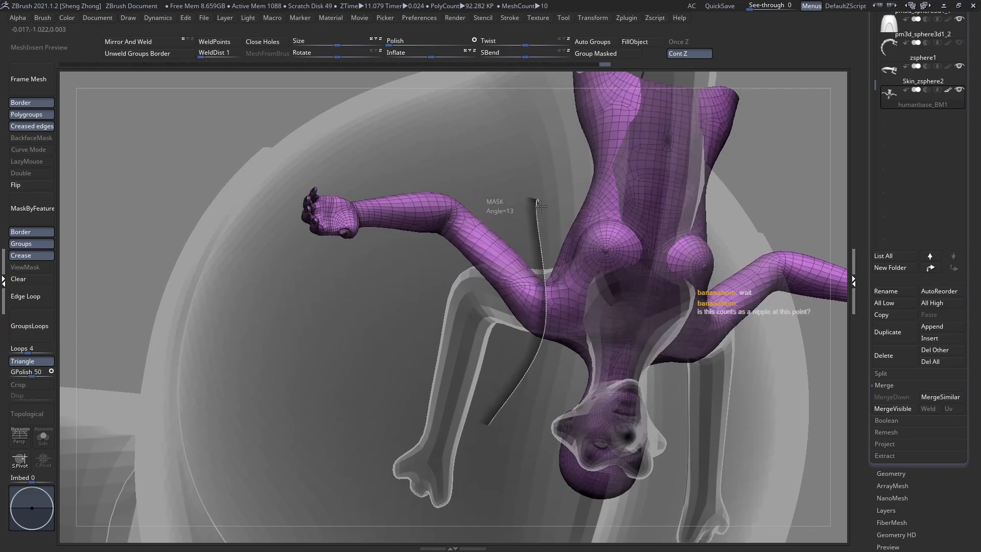
pyautogui.moveTo(540, 204)
pyautogui.mouseDown()
pyautogui.moveTo(399, 77)
pyautogui.moveTo(394, 160)
pyautogui.mouseUp()
pyautogui.keyDown('ctrl'); pyautogui.click(397, 416); pyautogui.keyUp('ctrl')
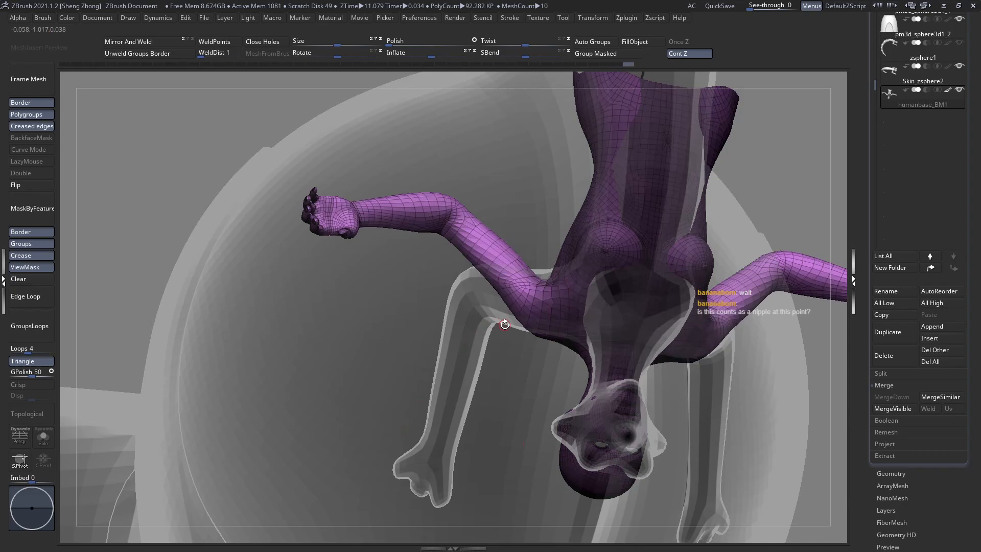
# Set a transpose line from the shoulder and rotate both arms toward the crest figure's upper arms
pyautogui.moveTo(506, 324); pyautogui.dragTo(517, 356, button='right')
pyautogui.rightClick(517, 355)
pyautogui.press('r')
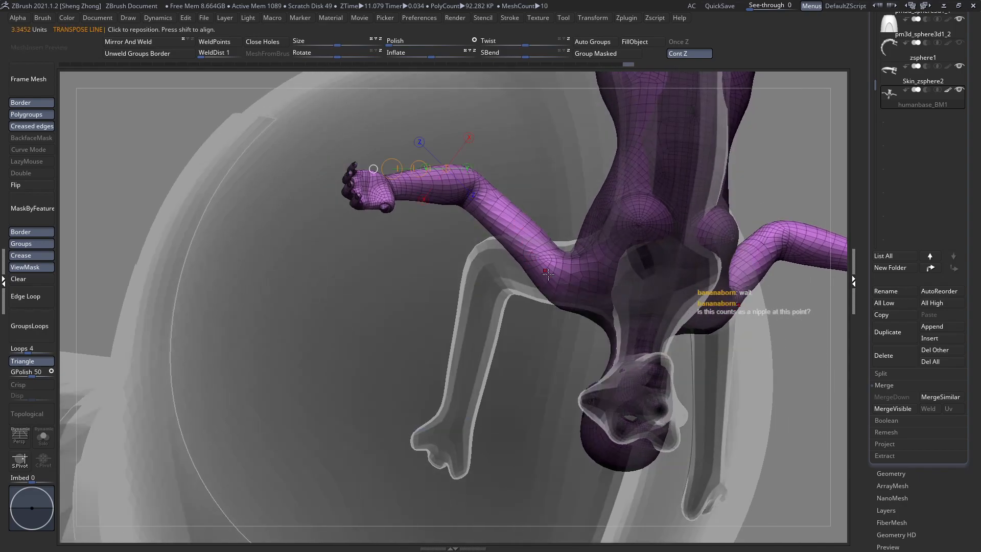
pyautogui.moveTo(548, 275); pyautogui.dragTo(561, 277, button='right')
pyautogui.moveTo(559, 276); pyautogui.dragTo(551, 264)
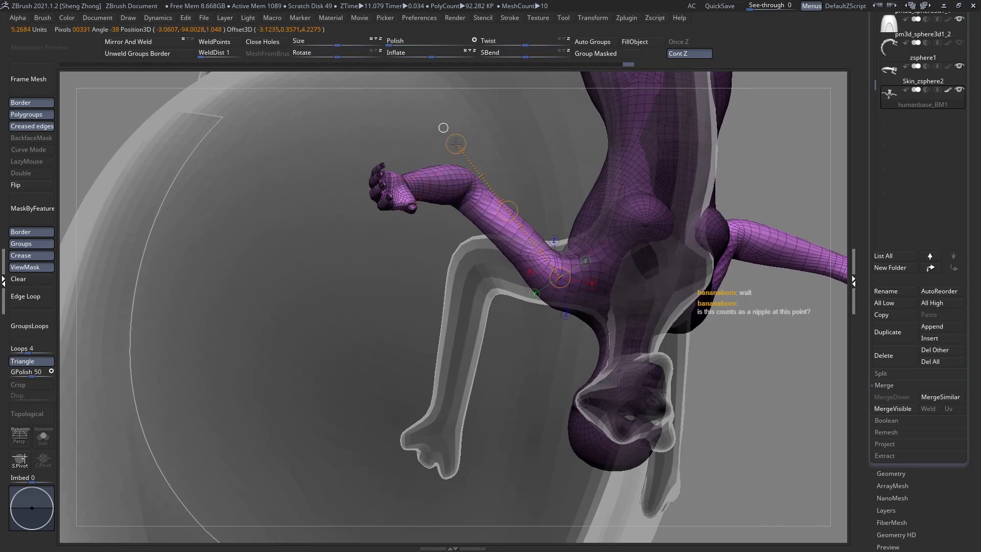
pyautogui.moveTo(428, 137); pyautogui.dragTo(399, 177)
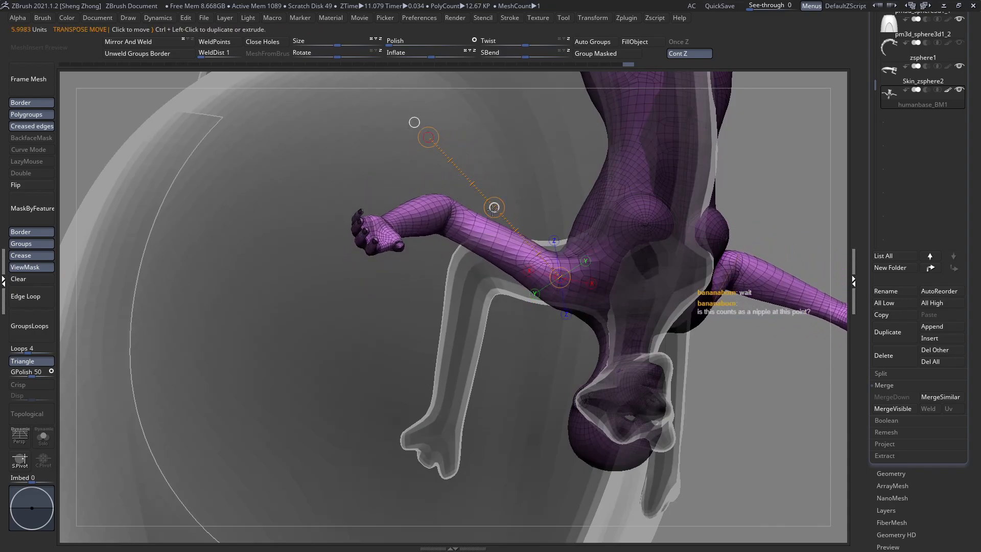
pyautogui.moveTo(494, 207); pyautogui.dragTo(495, 215)
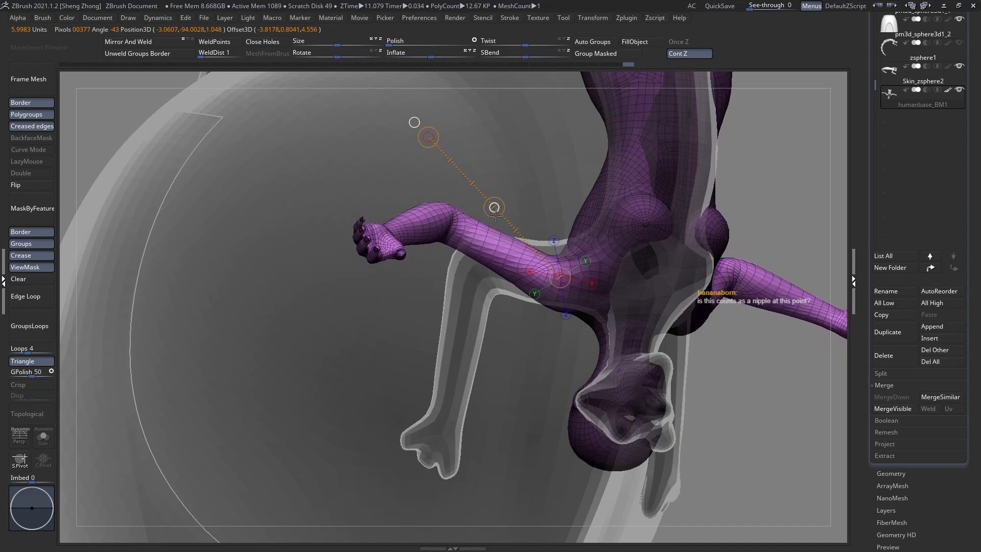
# Try rotating the arms down toward the helmet in a side view, then undo that rotation
pyautogui.keyDown('ctrl'); pyautogui.moveTo(562, 286); pyautogui.dragTo(511, 376, button='right'); pyautogui.keyUp('ctrl')
pyautogui.moveTo(486, 259); pyautogui.dragTo(456, 260, button='right')
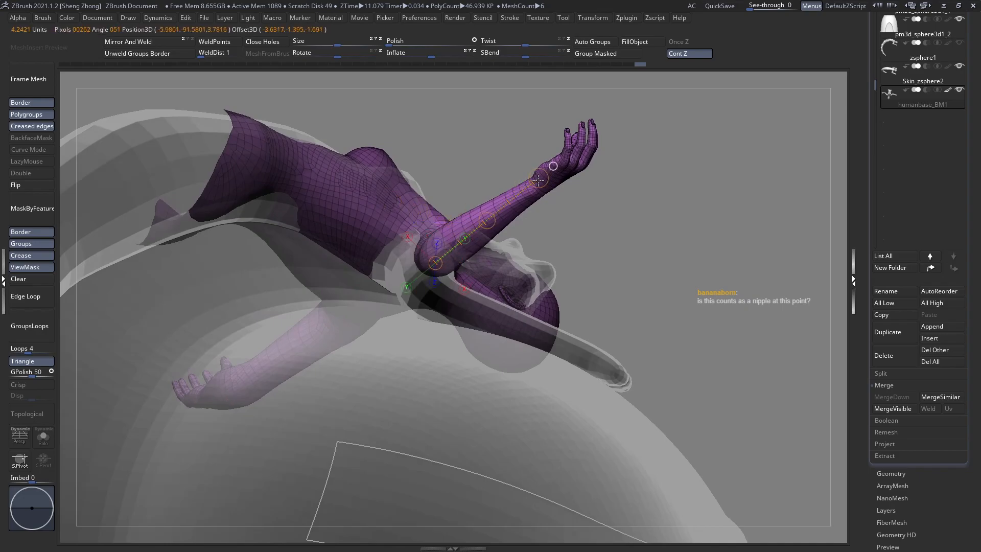
pyautogui.moveTo(539, 184); pyautogui.dragTo(554, 211)
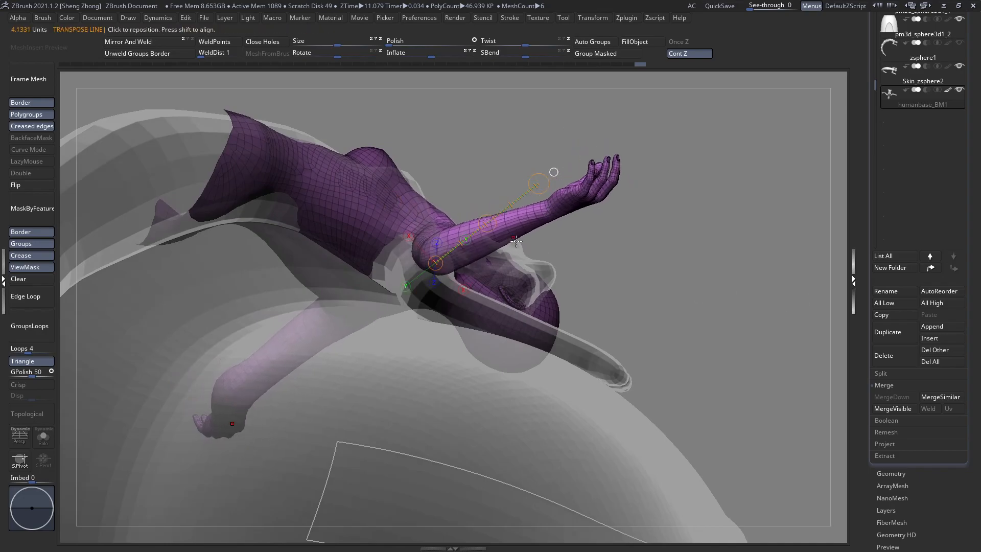
pyautogui.hotkey('ctrl', 'z')
# Rotate the human base's arms in the side view, lowering the forearms toward the crest figure's arms
pyautogui.moveTo(472, 289); pyautogui.dragTo(458, 221, button='right')
pyautogui.keyDown('ctrl'); pyautogui.moveTo(458, 221); pyautogui.dragTo(460, 247, button='right'); pyautogui.keyUp('ctrl')
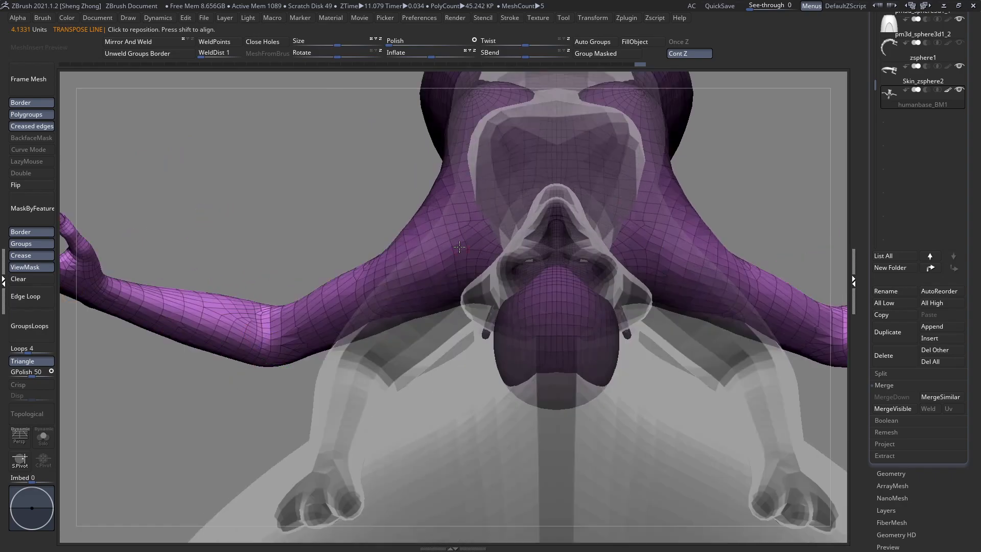
pyautogui.moveTo(366, 294); pyautogui.dragTo(522, 250, button='right')
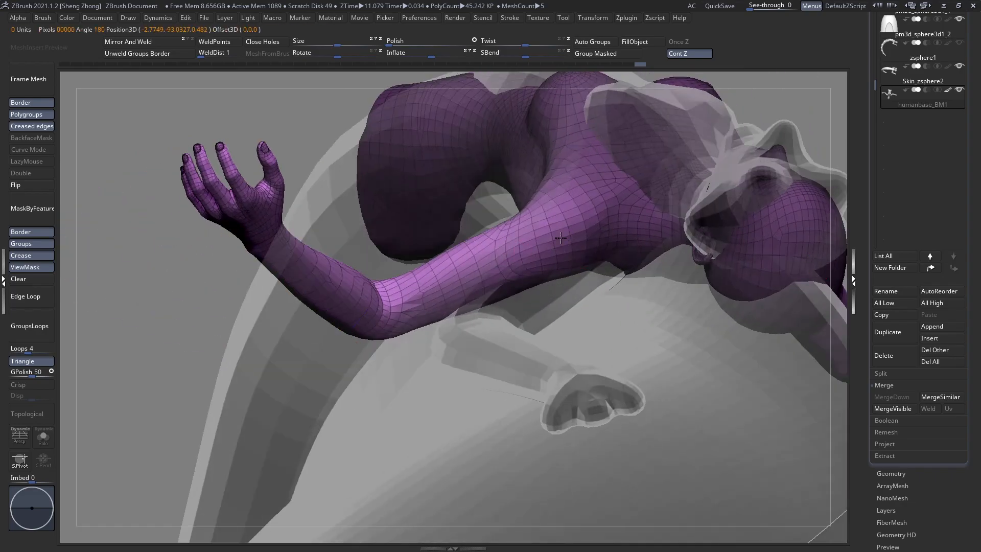
pyautogui.moveTo(304, 374); pyautogui.dragTo(367, 360, button='right')
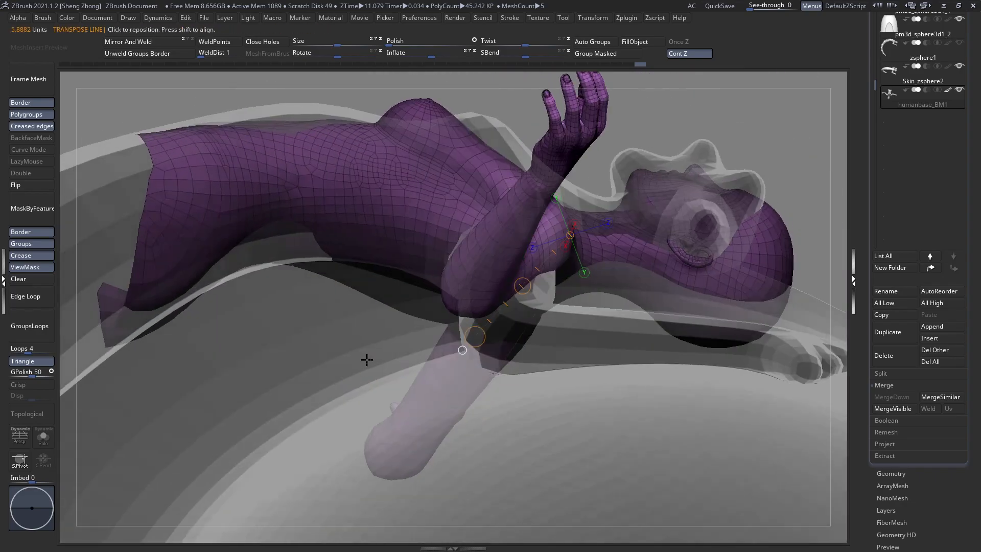
pyautogui.moveTo(547, 300); pyautogui.dragTo(461, 318, button='right')
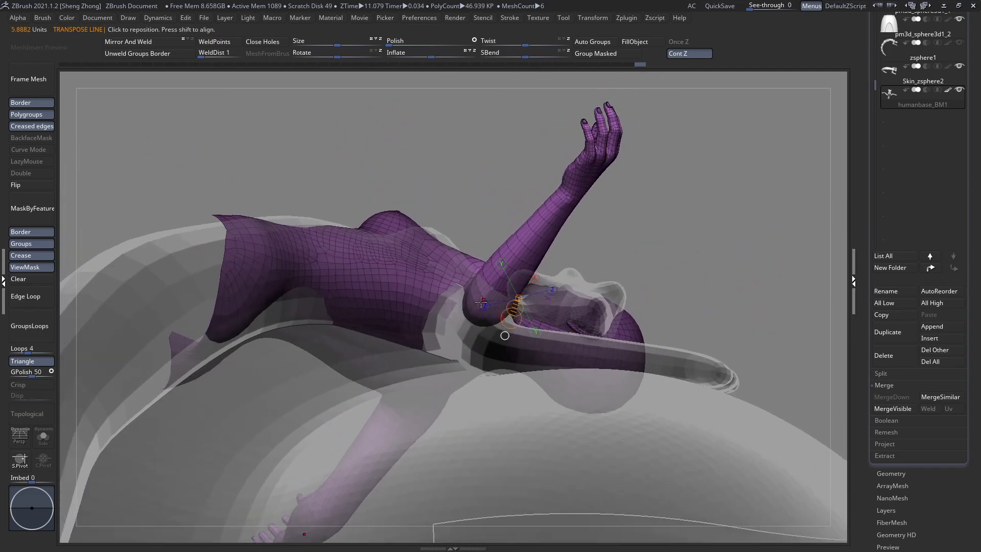
pyautogui.moveTo(583, 221); pyautogui.dragTo(627, 264)
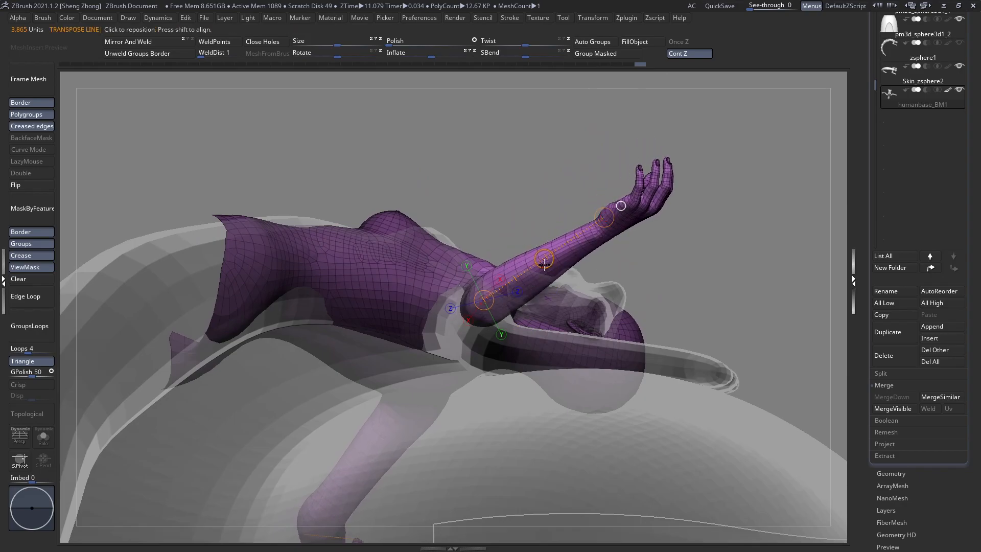
pyautogui.moveTo(545, 259); pyautogui.dragTo(544, 260)
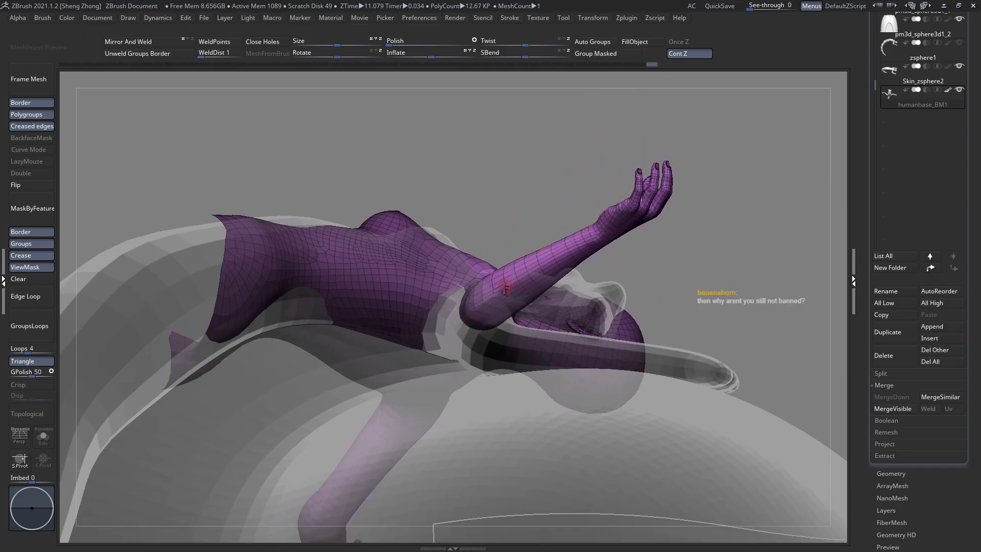
# Set a transpose line along the upper arm and swing both arms from the shoulders toward the head
pyautogui.moveTo(504, 288); pyautogui.dragTo(508, 260, button='right')
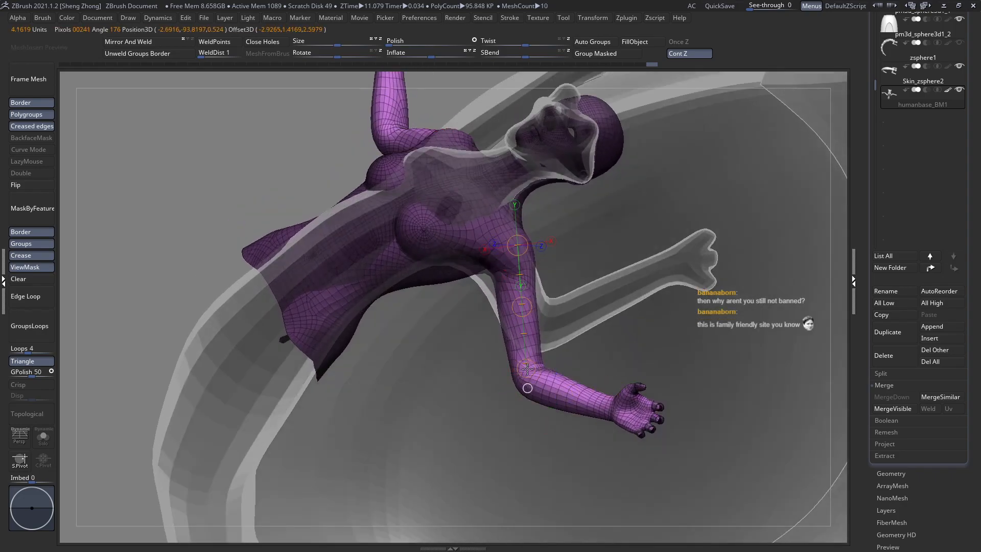
pyautogui.moveTo(529, 367); pyautogui.dragTo(554, 359)
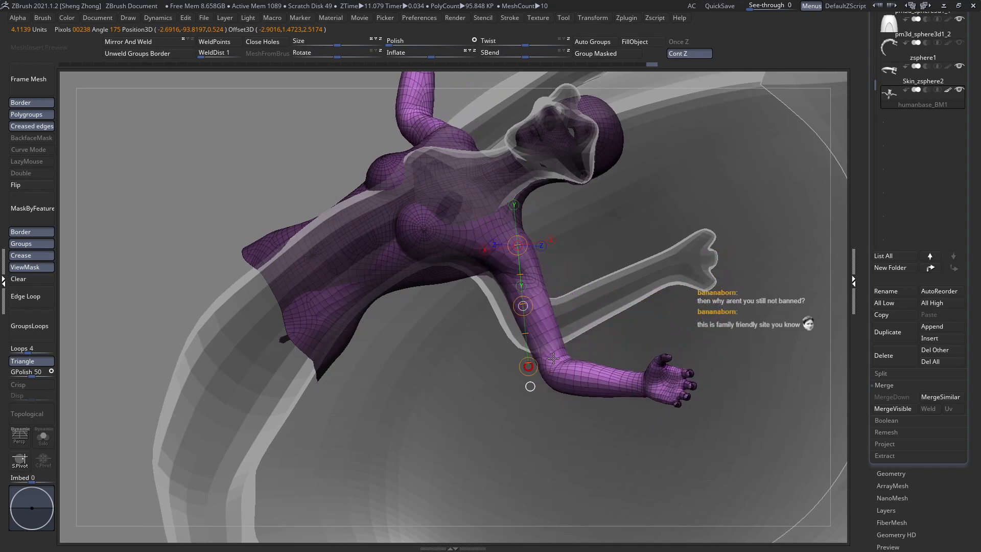
pyautogui.moveTo(530, 296); pyautogui.dragTo(57, 284)
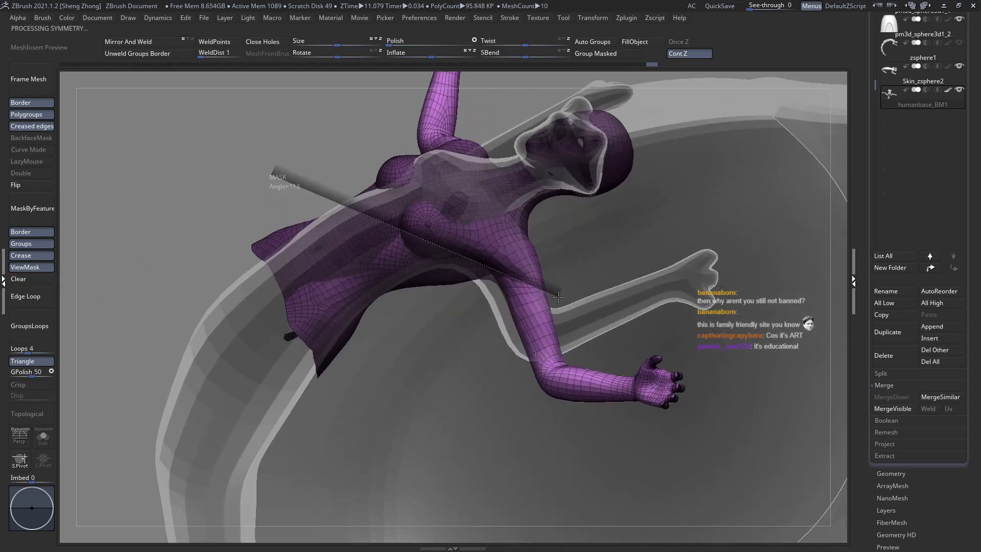
# Redraw the mask over the torso and head, leaving both arms free, and rotate them farther toward the crest figure's arms
pyautogui.keyDown('ctrl'); pyautogui.moveTo(559, 296); pyautogui.dragTo(559, 297); pyautogui.keyUp('ctrl')
pyautogui.keyDown('ctrl'); pyautogui.moveTo(468, 276); pyautogui.dragTo(491, 280); pyautogui.keyUp('ctrl')
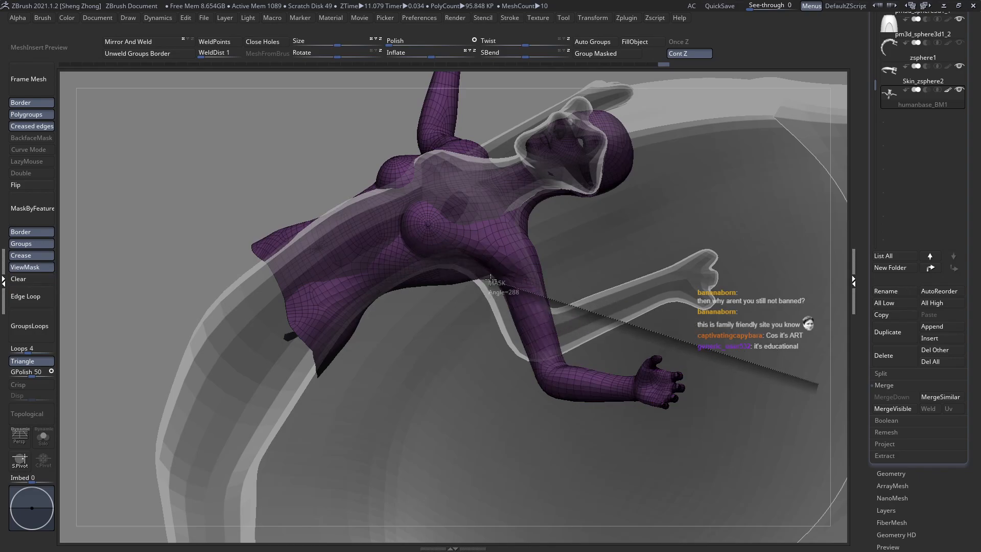
pyautogui.keyDown('ctrl'); pyautogui.moveTo(380, 393); pyautogui.dragTo(381, 393); pyautogui.keyUp('ctrl')
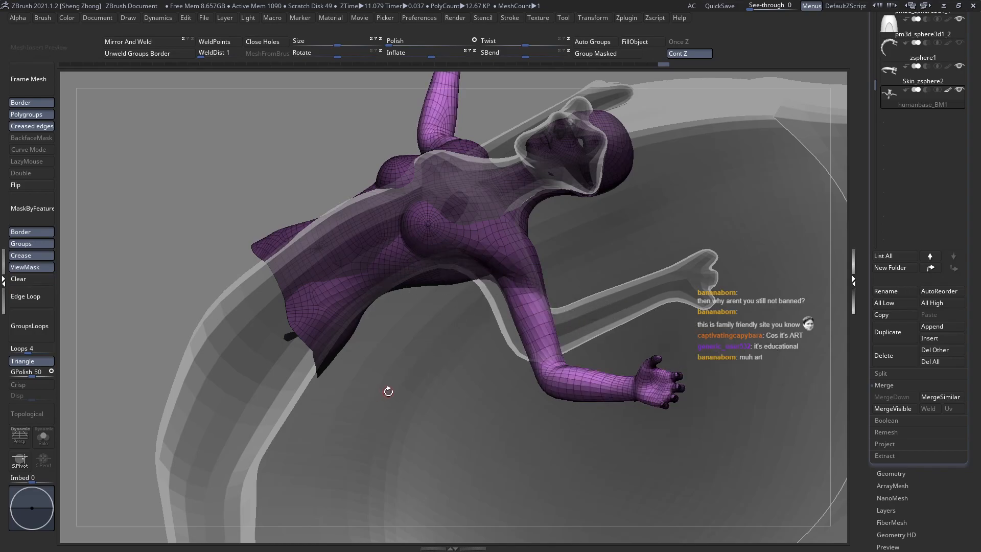
pyautogui.moveTo(465, 316); pyautogui.dragTo(514, 287)
pyautogui.press('r')
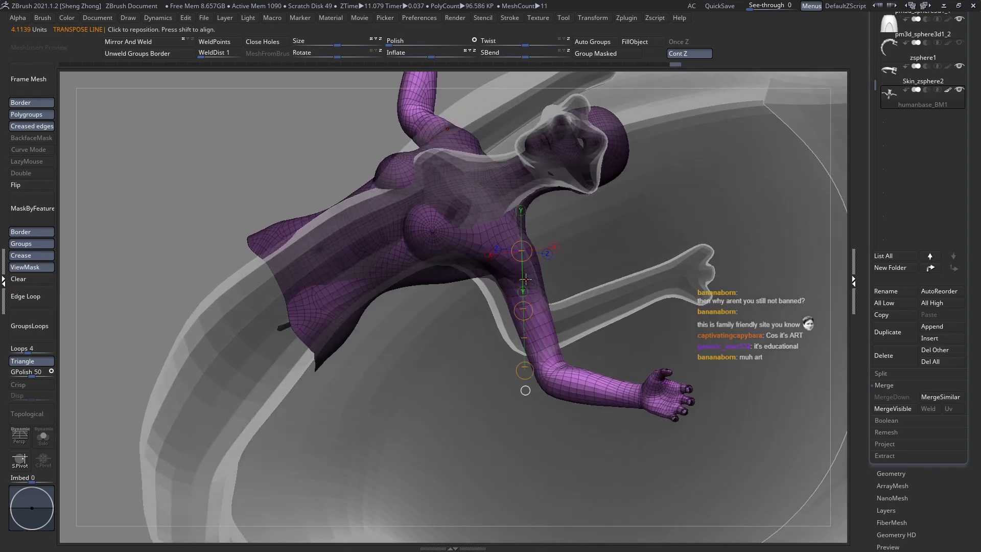
pyautogui.moveTo(550, 368)
pyautogui.mouseDown()
pyautogui.moveTo(570, 353)
pyautogui.moveTo(563, 360)
pyautogui.mouseUp()
pyautogui.moveTo(528, 318); pyautogui.dragTo(468, 410, button='right')
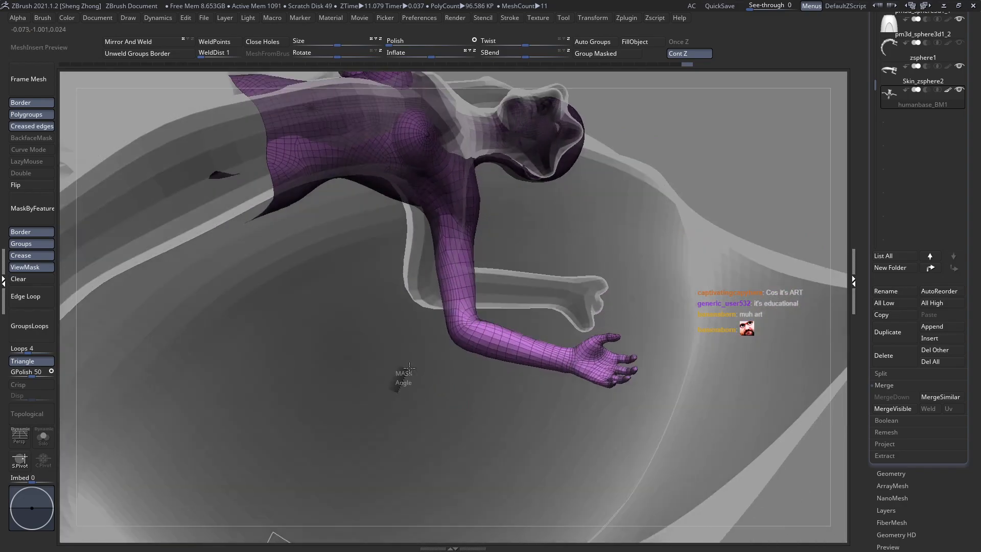
# Mask everything above the elbows and rotate the free forearms and hands down toward the helmet
pyautogui.keyDown('ctrl'); pyautogui.moveTo(520, 309); pyautogui.dragTo(519, 309); pyautogui.keyUp('ctrl')
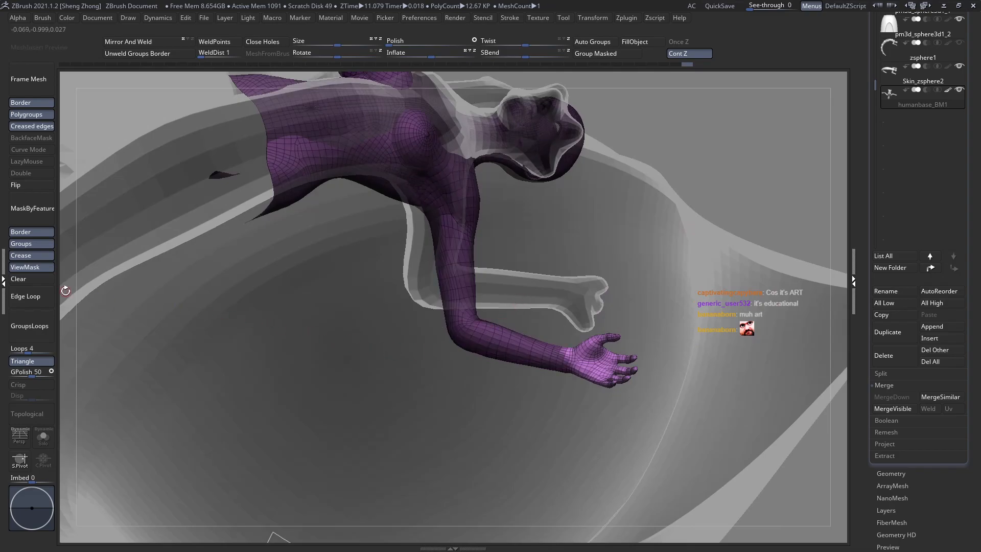
pyautogui.keyDown('ctrl'); pyautogui.moveTo(403, 346); pyautogui.dragTo(404, 346); pyautogui.keyUp('ctrl')
pyautogui.moveTo(403, 346); pyautogui.dragTo(466, 308, button='right')
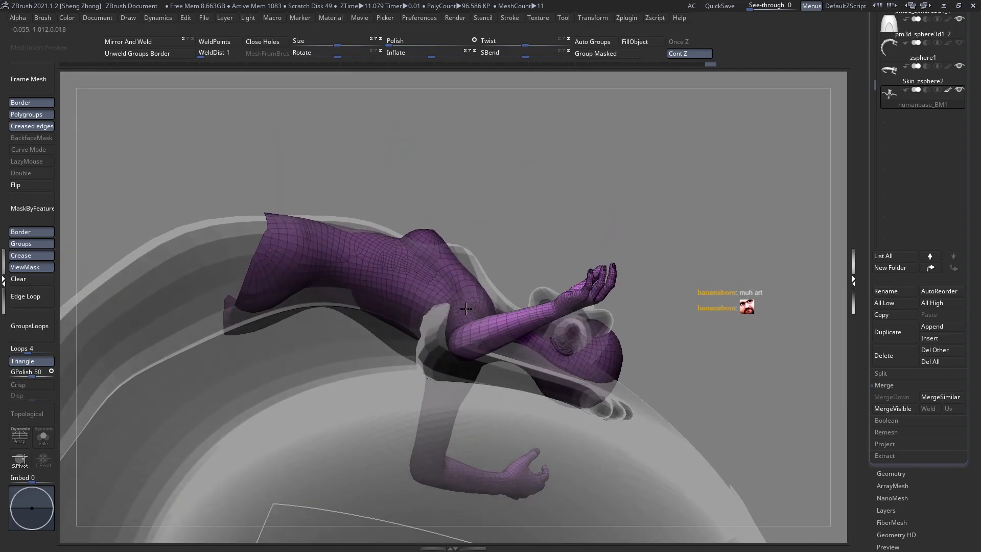
pyautogui.press('r')
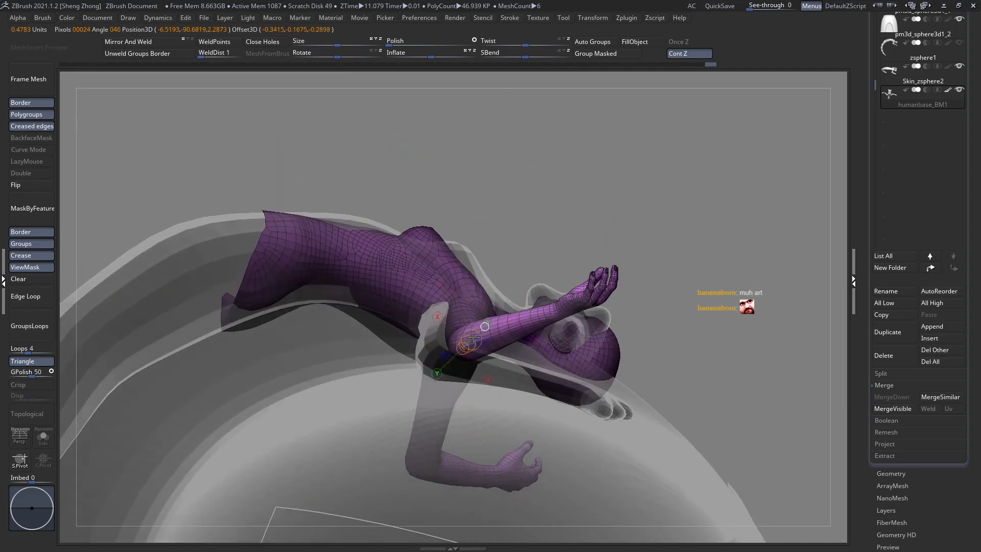
pyautogui.moveTo(555, 312); pyautogui.dragTo(573, 340)
# Remask the torso and head with both whole arms free, and rotate the arms about the shoulders down onto the helmet
pyautogui.moveTo(511, 327); pyautogui.dragTo(416, 464, button='right')
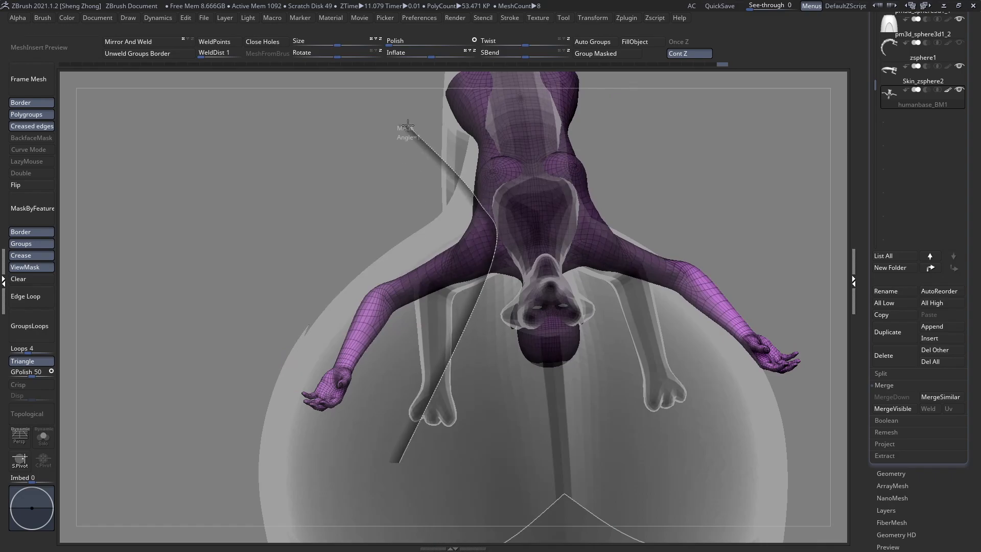
pyautogui.keyDown('ctrl'); pyautogui.keyDown('shift'); pyautogui.moveTo(407, 126); pyautogui.dragTo(407, 126); pyautogui.keyUp('shift'); pyautogui.keyUp('ctrl')
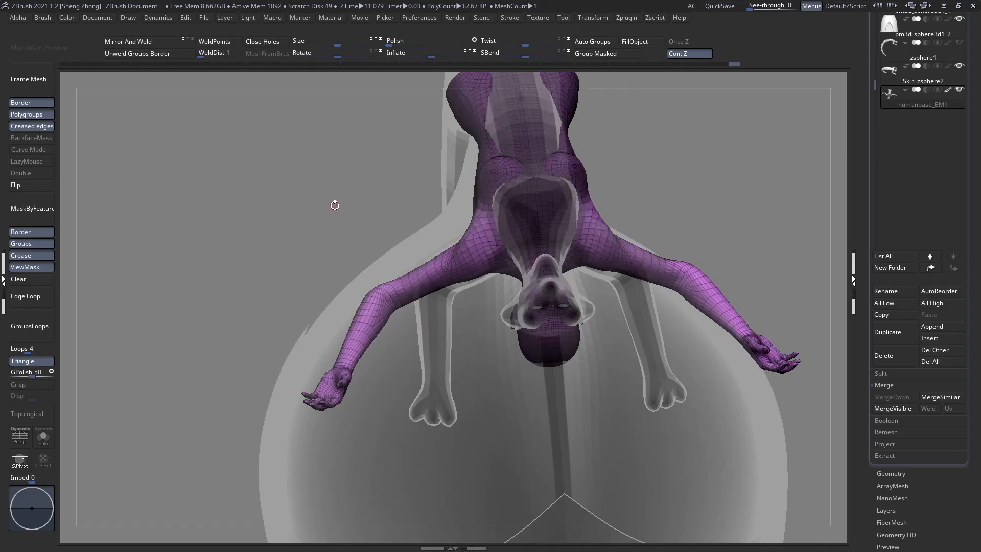
pyautogui.moveTo(505, 220); pyautogui.dragTo(491, 243, button='right')
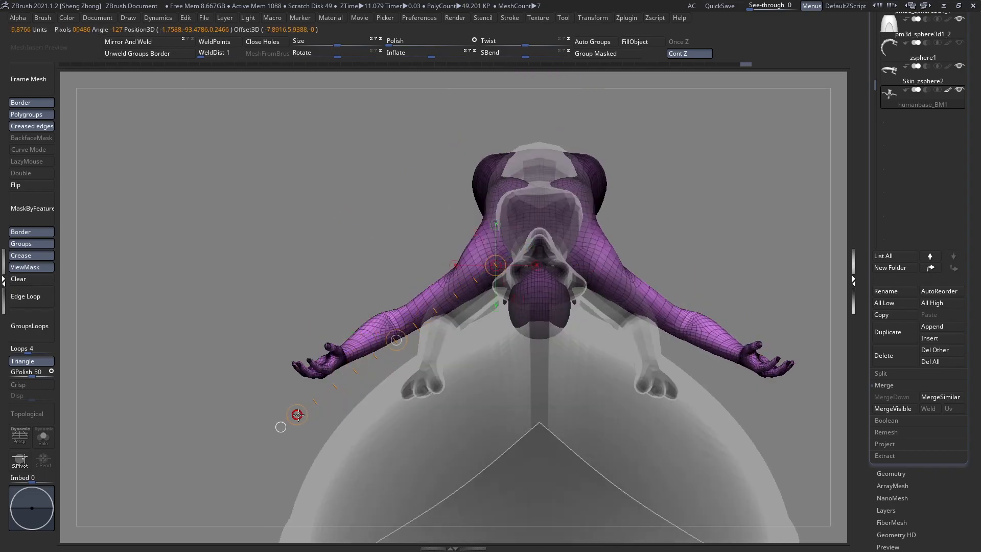
pyautogui.moveTo(298, 415); pyautogui.dragTo(332, 436)
pyautogui.moveTo(395, 301); pyautogui.dragTo(408, 320, button='right')
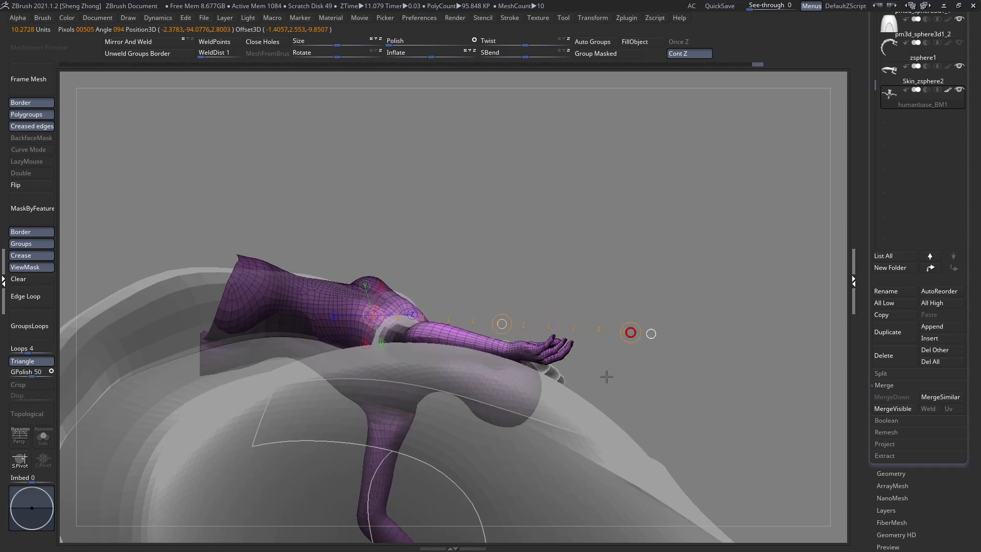
# Readjust the forearms toward the crest figure's forearms, checking the fit from several angles
pyautogui.moveTo(464, 326)
pyautogui.mouseDown(button='right')
pyautogui.moveTo(578, 295)
pyautogui.moveTo(504, 243)
pyautogui.moveTo(490, 282)
pyautogui.moveTo(453, 312)
pyautogui.moveTo(462, 292)
pyautogui.moveTo(445, 320)
pyautogui.moveTo(494, 250)
pyautogui.mouseUp(button='right')
pyautogui.keyDown('ctrl'); pyautogui.moveTo(564, 324); pyautogui.dragTo(482, 386, button='right'); pyautogui.keyUp('ctrl')
pyautogui.moveTo(522, 281); pyautogui.dragTo(546, 272, button='right')
pyautogui.moveTo(555, 270); pyautogui.dragTo(558, 271)
pyautogui.moveTo(545, 286); pyautogui.dragTo(408, 286, button='right')
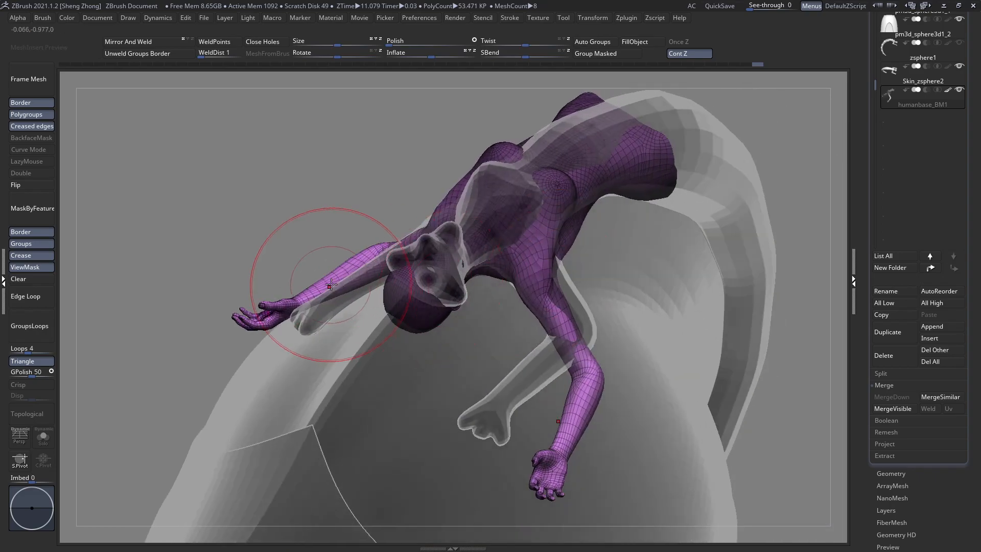
# Switch to Skin_zsphere2, remove a narrow band at the waist to separate the torso from the tail, and delete its lower subdivision level
pyautogui.keyDown('alt'); pyautogui.click(465, 260); pyautogui.keyUp('alt')
pyautogui.moveTo(465, 259); pyautogui.dragTo(395, 280, button='right')
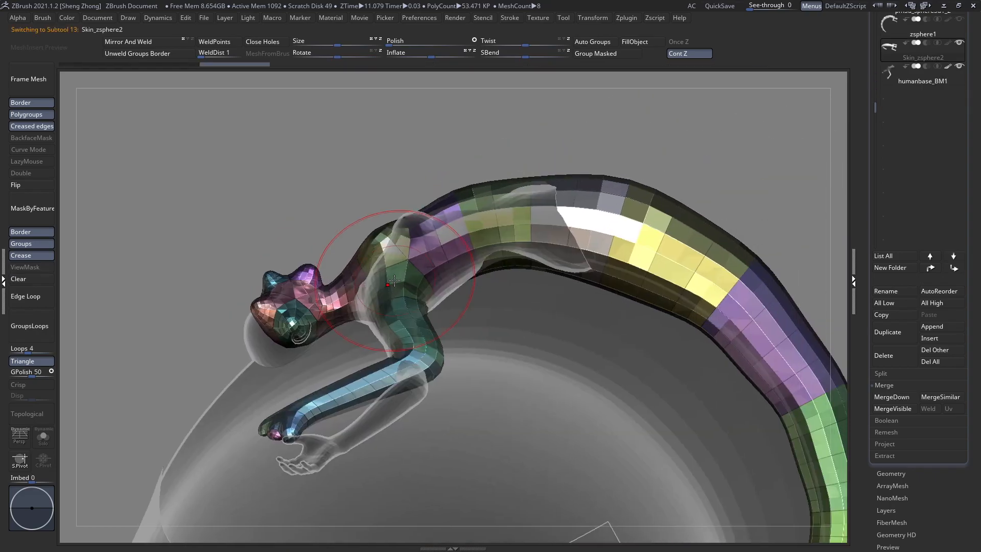
pyautogui.press('space')
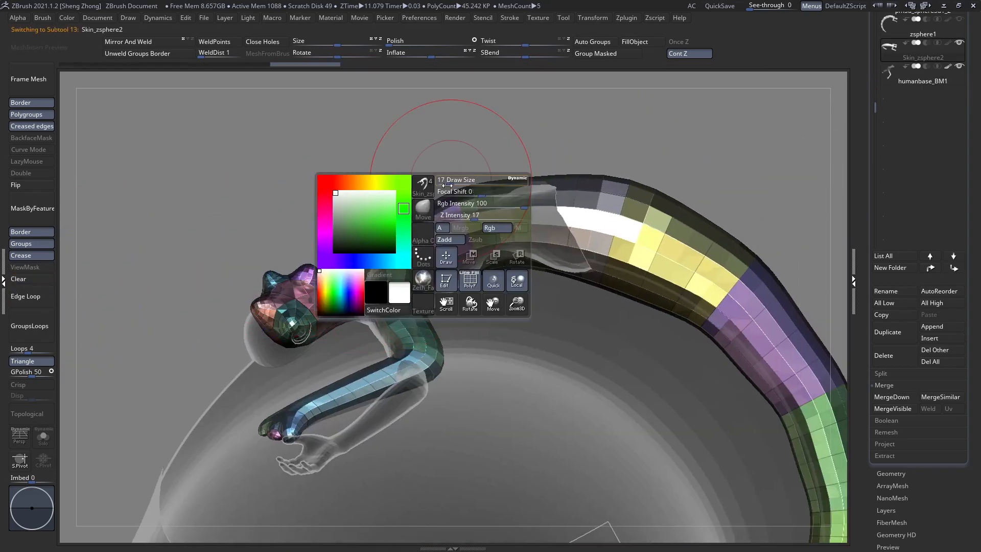
pyautogui.press('b')
pyautogui.press('c')
pyautogui.press('t')
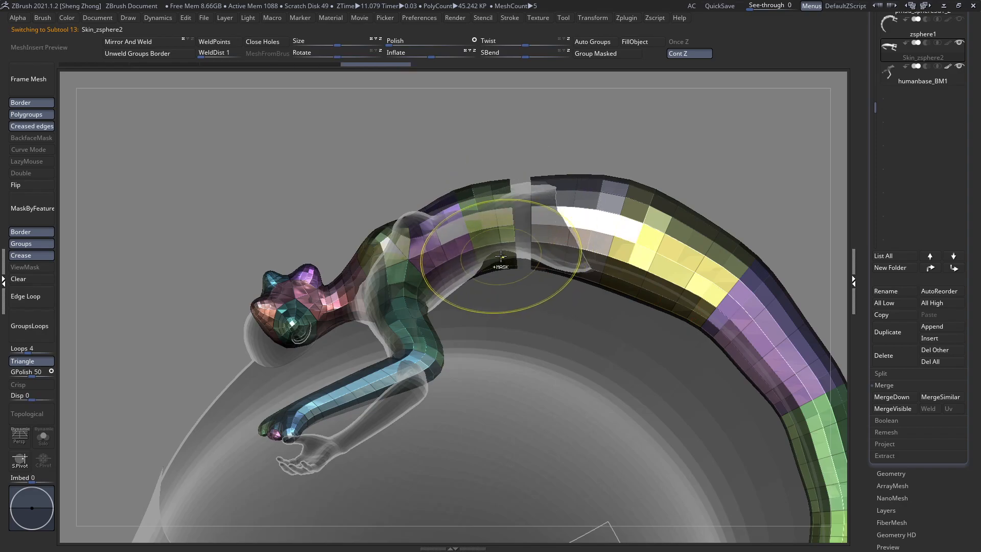
pyautogui.keyDown('ctrl'); pyautogui.moveTo(500, 256); pyautogui.dragTo(532, 243, button='right'); pyautogui.keyUp('ctrl')
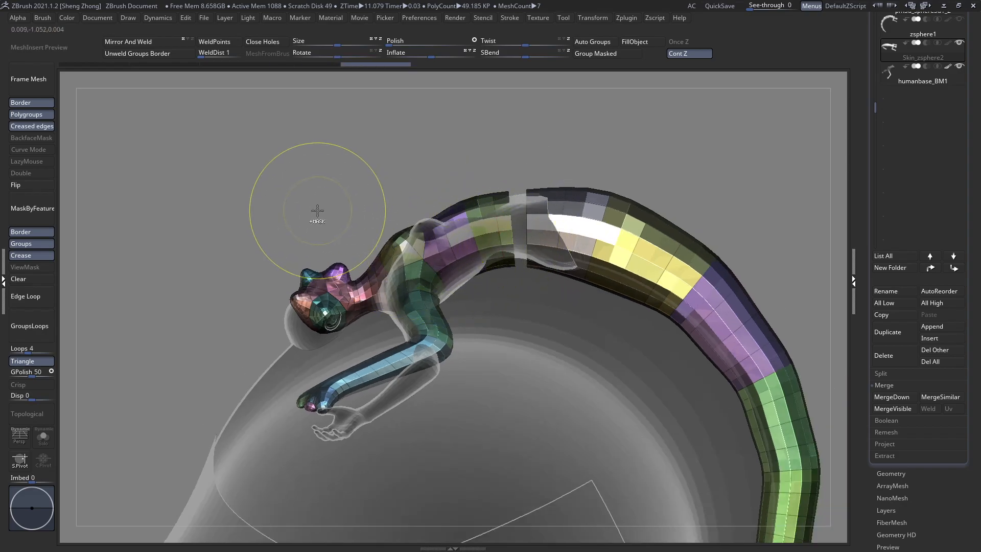
pyautogui.hotkey('ctrl', 'Delete')
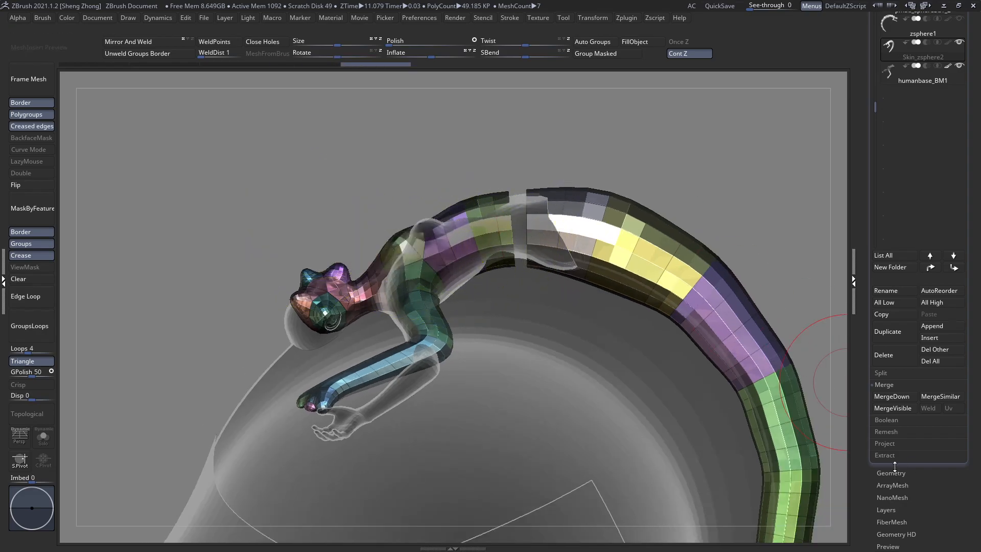
pyautogui.click(892, 472)
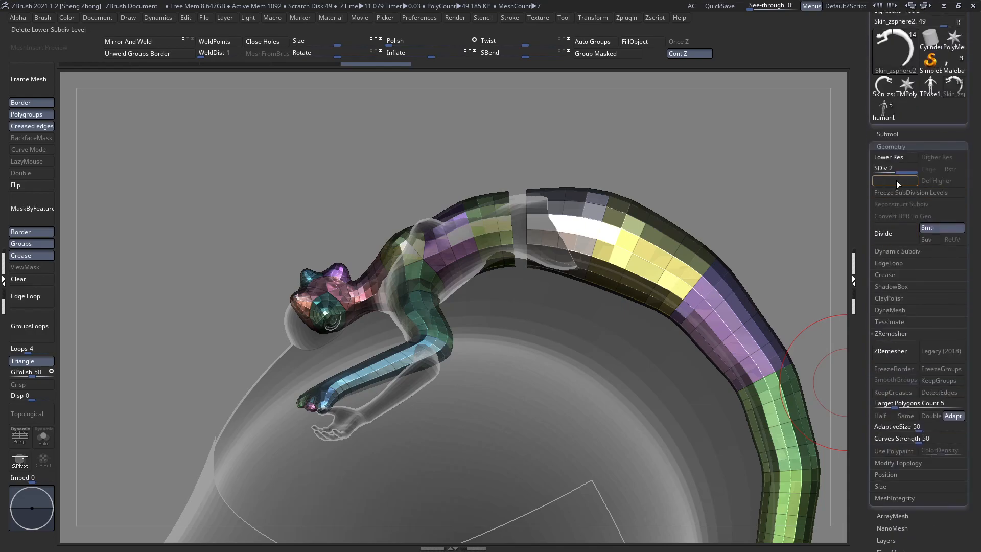
# Turn on Topological masking for the Move brush and pull the rough upper body away from the tail
pyautogui.press('space')
pyautogui.moveTo(392, 178); pyautogui.dragTo(412, 182)
pyautogui.moveTo(408, 274); pyautogui.dragTo(216, 119)
pyautogui.hotkey('ctrl', 'z')
pyautogui.click(32, 417)
pyautogui.moveTo(394, 263)
pyautogui.mouseDown()
pyautogui.moveTo(218, 190)
pyautogui.moveTo(141, 137)
pyautogui.mouseUp()
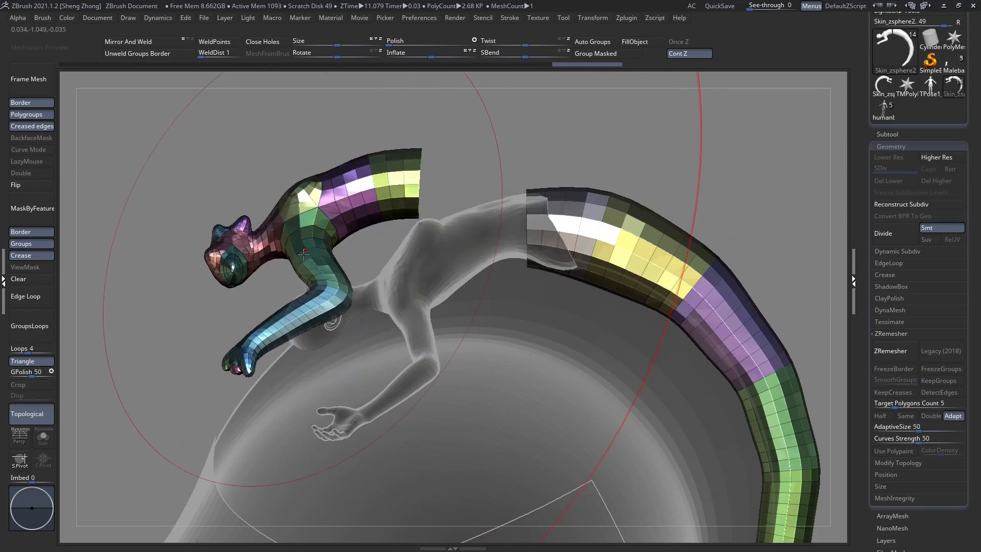
pyautogui.moveTo(265, 235)
pyautogui.mouseDown()
pyautogui.moveTo(129, 121)
pyautogui.moveTo(361, 405)
pyautogui.moveTo(423, 427)
pyautogui.moveTo(416, 434)
pyautogui.mouseUp()
# Widen the tail's open upper end symmetrically with the Move brush to match the human base's hips
pyautogui.keyDown('ctrl'); pyautogui.moveTo(501, 342); pyautogui.dragTo(542, 250, button='right'); pyautogui.keyUp('ctrl')
pyautogui.hotkey('shift', 'f')
pyautogui.moveTo(552, 285); pyautogui.dragTo(654, 286, button='right')
pyautogui.moveTo(519, 276); pyautogui.dragTo(569, 348, button='right')
pyautogui.hotkey('shift', 't')
pyautogui.keyDown('shift'); pyautogui.moveTo(537, 274); pyautogui.dragTo(548, 252, button='right'); pyautogui.keyUp('shift')
pyautogui.keyDown('alt'); pyautogui.moveTo(607, 148); pyautogui.dragTo(543, 254, button='right'); pyautogui.keyUp('alt')
pyautogui.press('space')
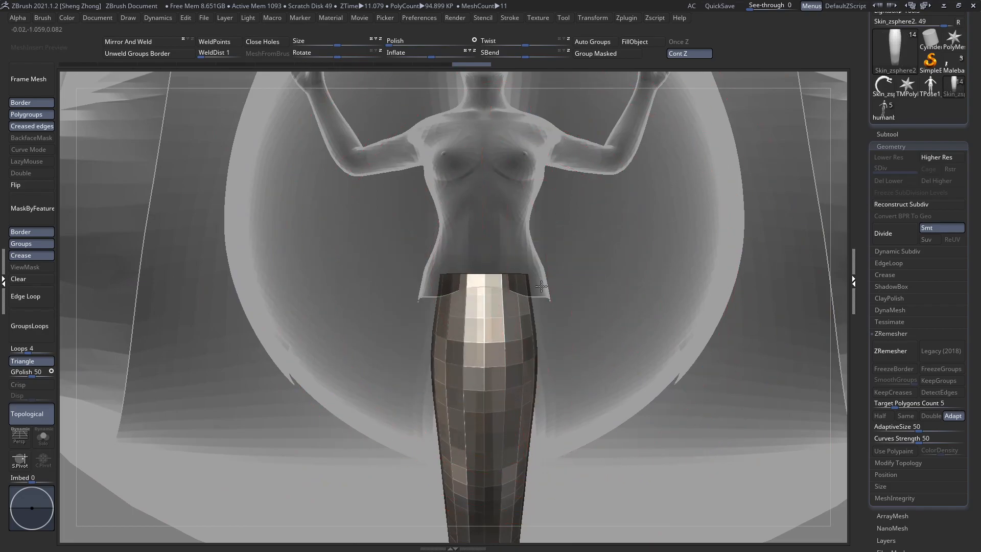
pyautogui.moveTo(542, 285); pyautogui.dragTo(693, 281)
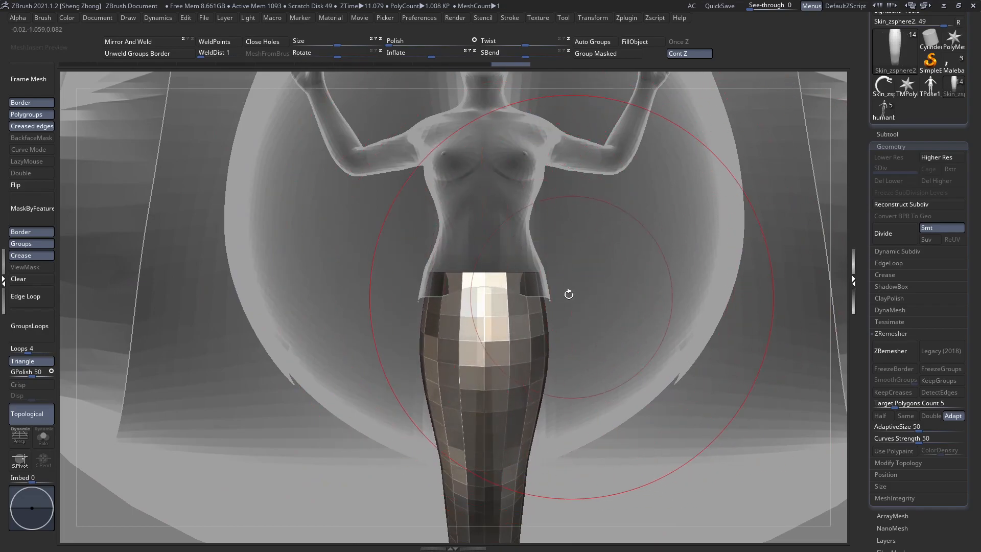
pyautogui.moveTo(539, 274); pyautogui.dragTo(612, 273)
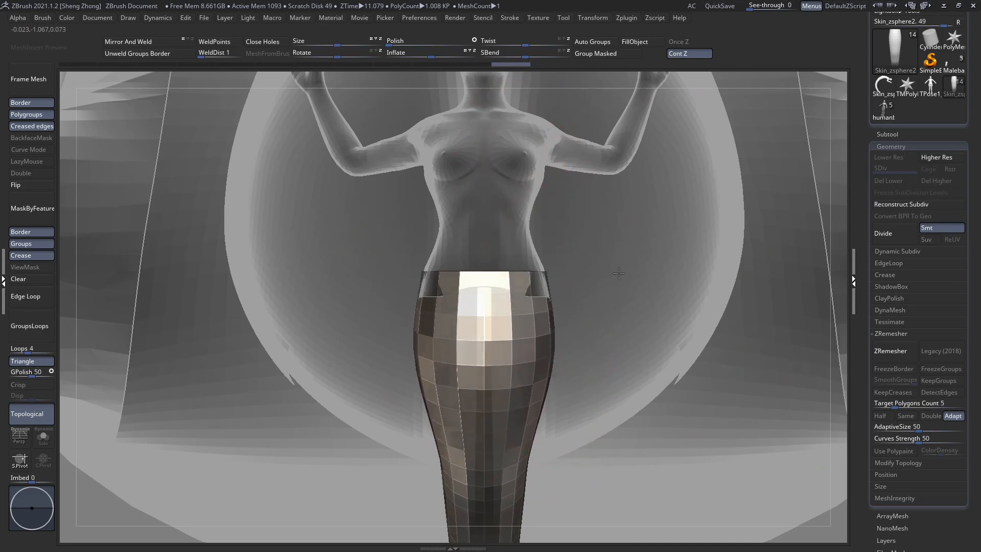
# Adjust the tail's open upper end with the Move brush to follow the human base's hips in side view
pyautogui.moveTo(535, 450)
pyautogui.keyDown('alt'); pyautogui.mouseDown(button='right')
pyautogui.moveTo(521, 328)
pyautogui.moveTo(521, 161)
pyautogui.moveTo(418, 285)
pyautogui.moveTo(432, 284)
pyautogui.mouseUp(button='right'); pyautogui.keyUp('alt')
pyautogui.keyDown('ctrl'); pyautogui.moveTo(526, 281); pyautogui.dragTo(398, 284, button='right'); pyautogui.keyUp('ctrl')
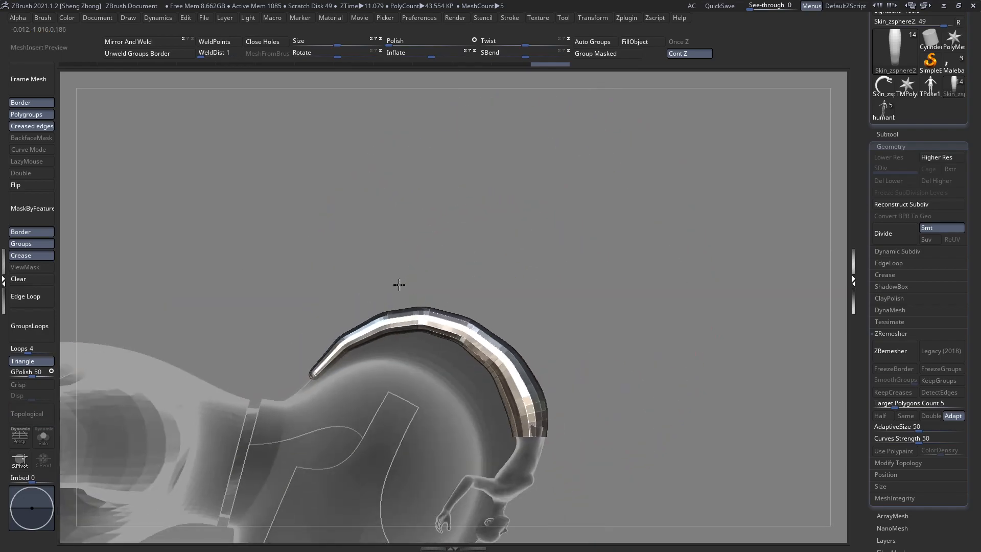
pyautogui.keyDown('alt'); pyautogui.moveTo(399, 352); pyautogui.dragTo(401, 280, button='right'); pyautogui.keyUp('alt')
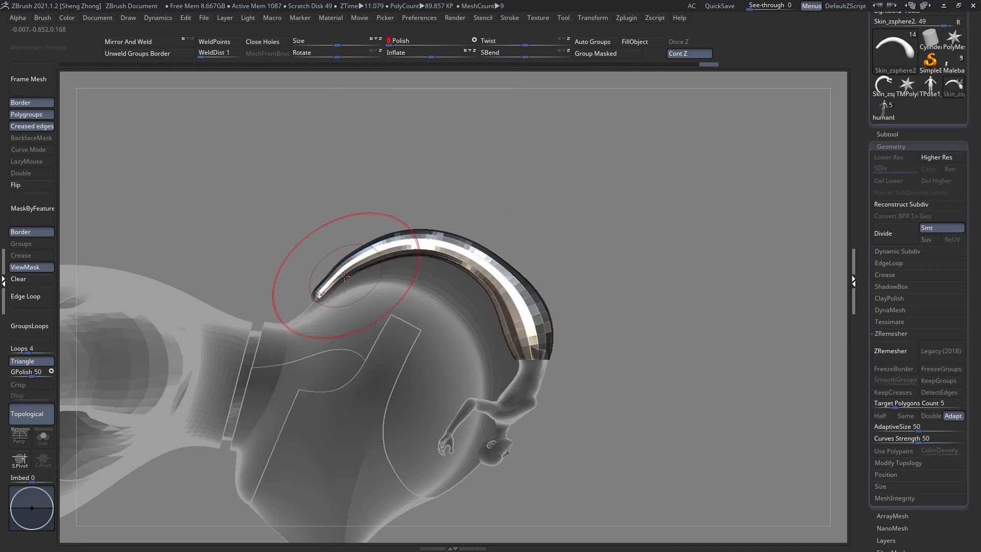
pyautogui.keyDown('ctrl'); pyautogui.moveTo(344, 277); pyautogui.dragTo(555, 286, button='right'); pyautogui.keyUp('ctrl')
pyautogui.press('space')
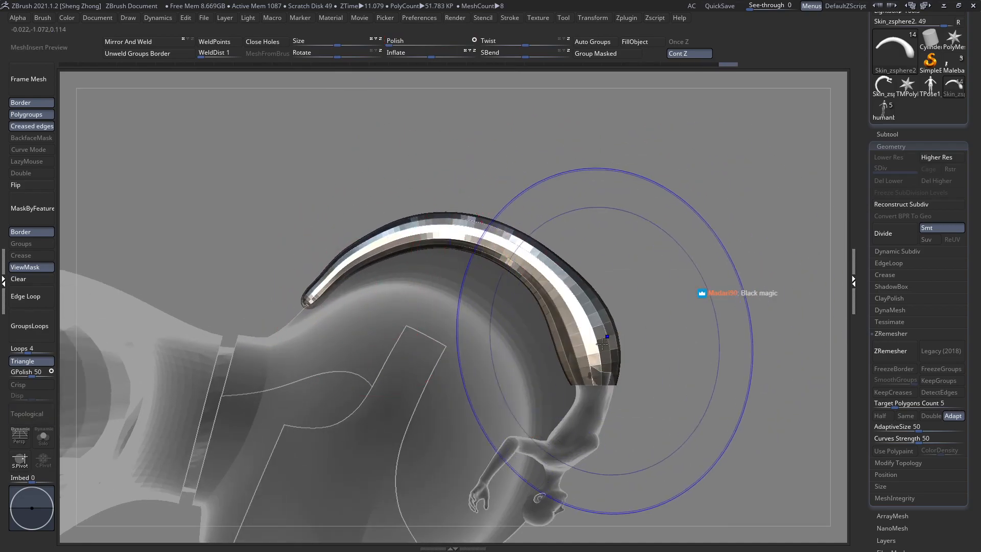
pyautogui.moveTo(607, 350); pyautogui.dragTo(513, 349, button='right')
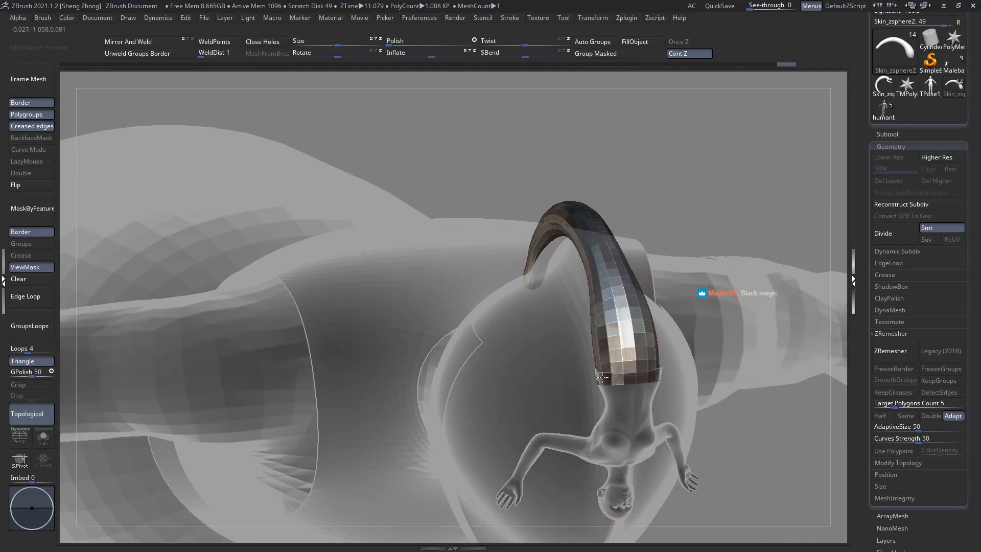
pyautogui.moveTo(607, 379)
pyautogui.mouseDown(button='right')
pyautogui.moveTo(605, 370)
pyautogui.moveTo(662, 354)
pyautogui.moveTo(609, 378)
pyautogui.mouseUp(button='right')
pyautogui.keyDown('shift'); pyautogui.moveTo(610, 355); pyautogui.dragTo(607, 292, button='right'); pyautogui.keyUp('shift')
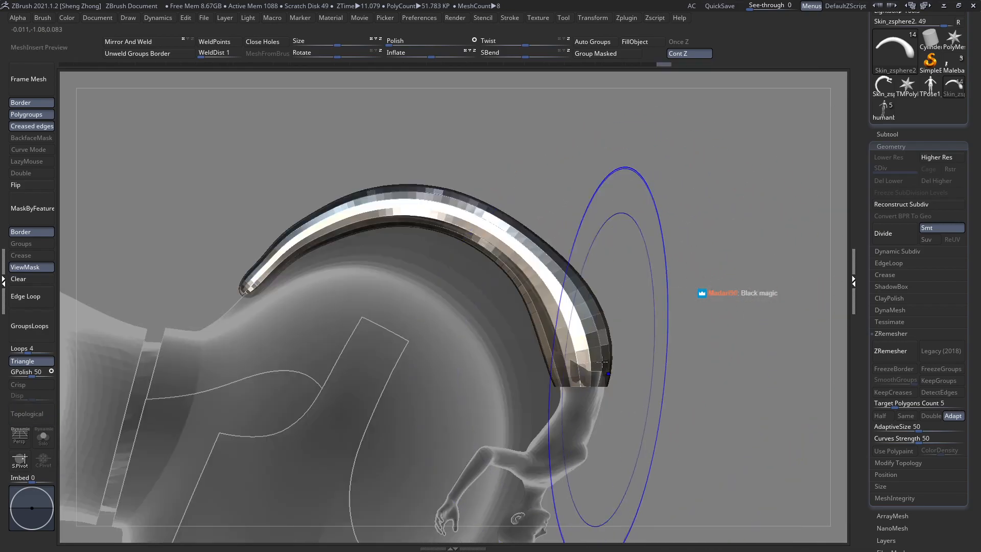
pyautogui.press('space')
pyautogui.moveTo(609, 292); pyautogui.dragTo(585, 291)
pyautogui.keyDown('shift'); pyautogui.moveTo(563, 266); pyautogui.dragTo(547, 241, button='right'); pyautogui.keyUp('shift')
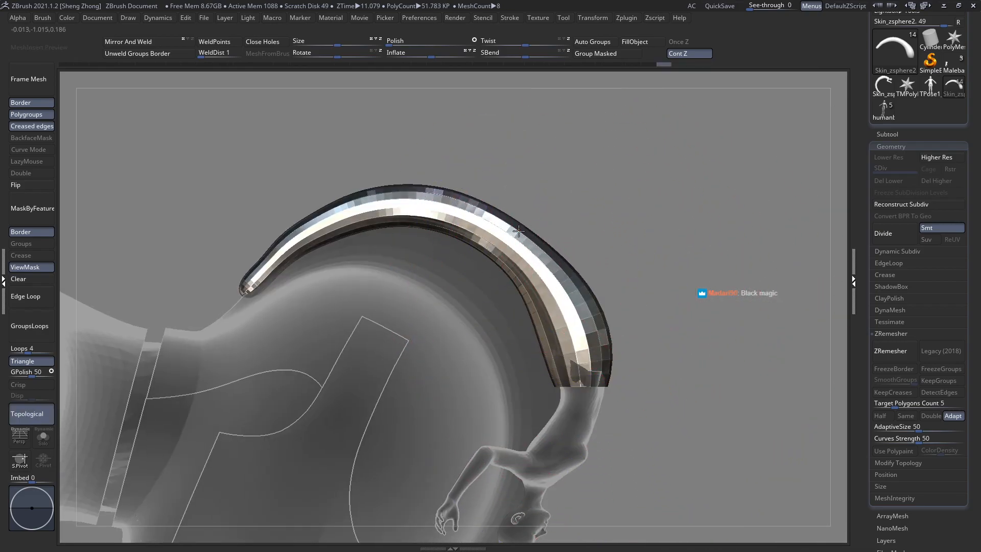
# Smooth out the tail's arc over the helmet's crown by reshaping its middle section with the Move brush
pyautogui.press('space')
pyautogui.moveTo(534, 229)
pyautogui.mouseDown()
pyautogui.moveTo(523, 230)
pyautogui.moveTo(538, 213)
pyautogui.mouseUp()
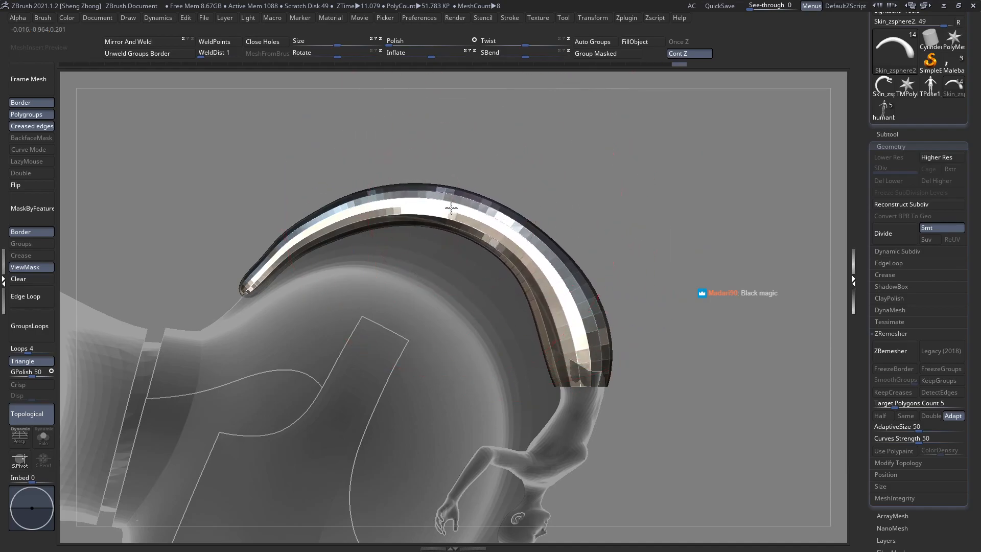
pyautogui.moveTo(452, 208); pyautogui.dragTo(487, 230)
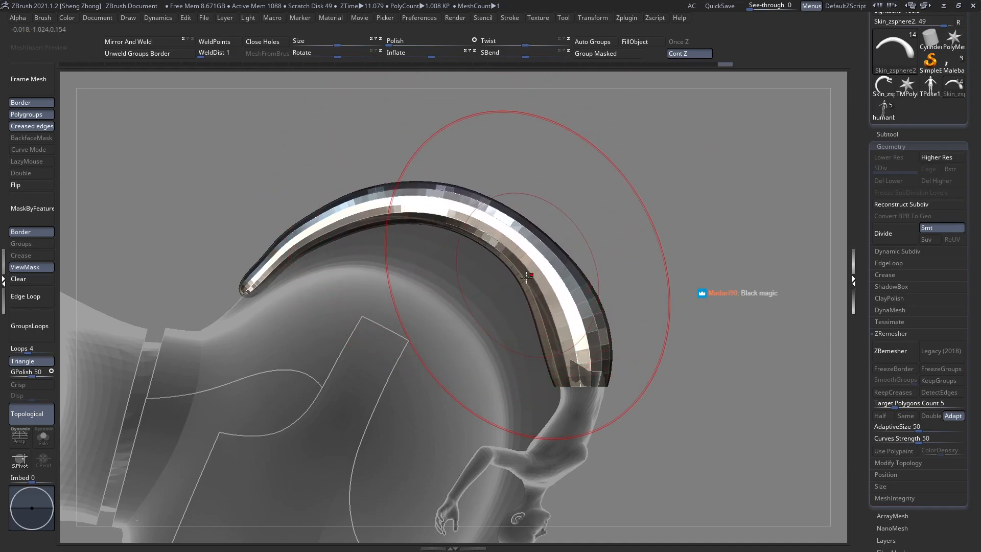
pyautogui.moveTo(530, 294); pyautogui.dragTo(529, 305)
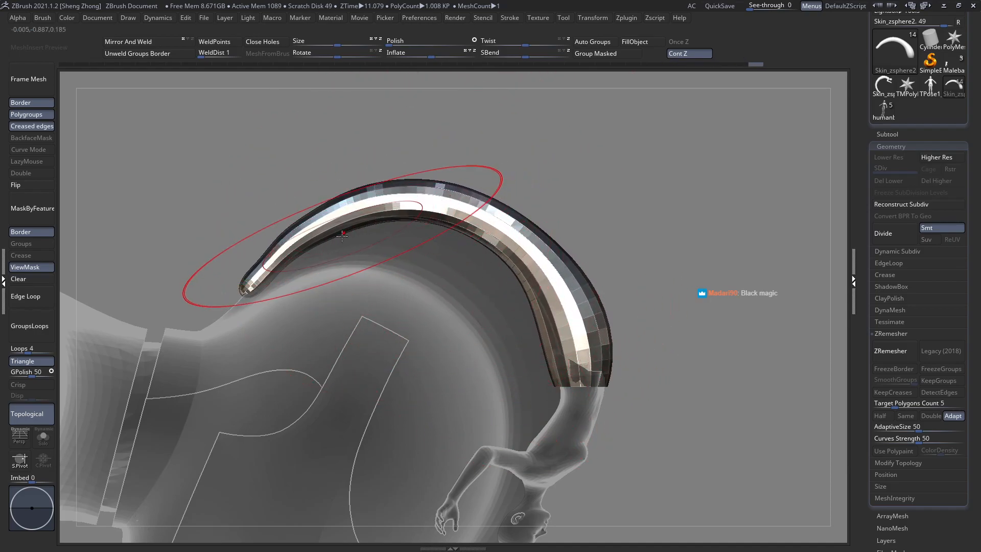
pyautogui.moveTo(342, 236); pyautogui.dragTo(301, 234)
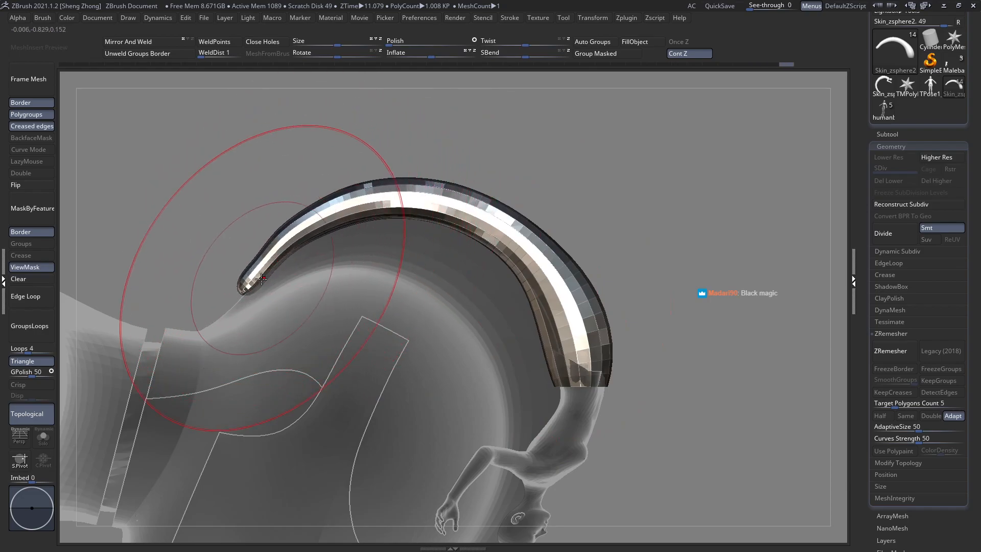
# Lengthen the tail's thin tip downward along the back of the helmet with the Move brush
pyautogui.press('space')
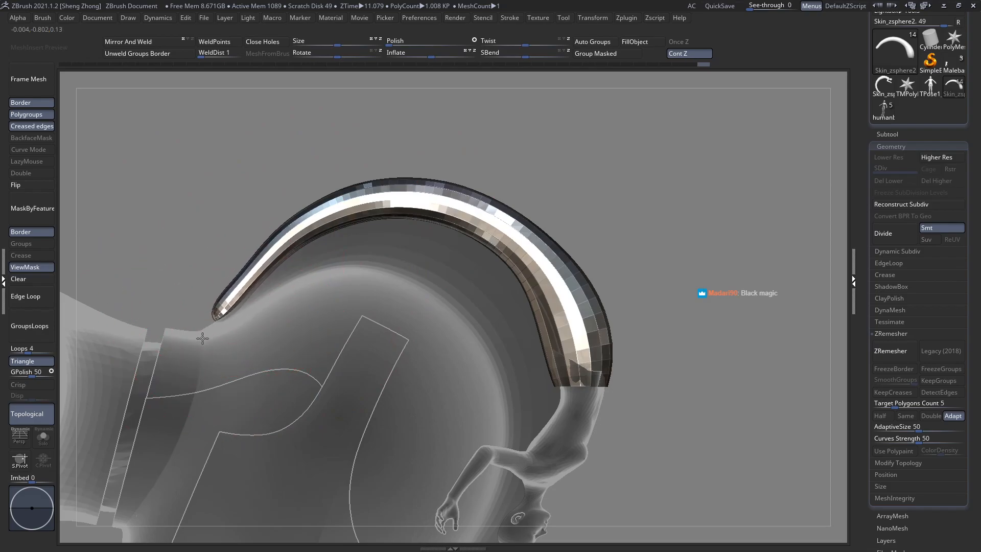
pyautogui.moveTo(202, 331); pyautogui.dragTo(201, 333)
pyautogui.moveTo(205, 327)
pyautogui.keyDown('ctrl'); pyautogui.mouseDown(button='right')
pyautogui.moveTo(244, 254)
pyautogui.moveTo(302, 287)
pyautogui.moveTo(348, 286)
pyautogui.moveTo(298, 285)
pyautogui.moveTo(305, 322)
pyautogui.mouseUp(button='right'); pyautogui.keyUp('ctrl')
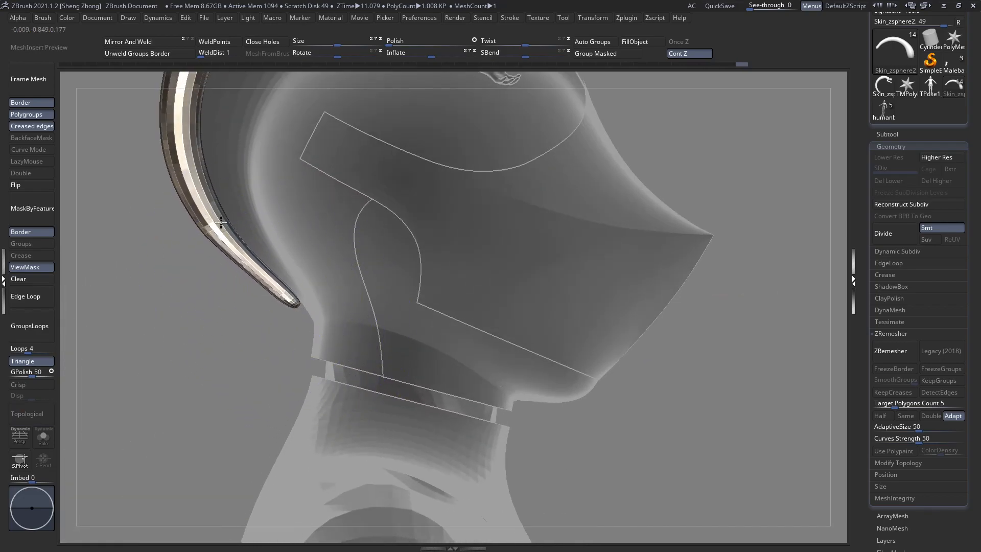
pyautogui.keyDown('shift'); pyautogui.moveTo(221, 223); pyautogui.dragTo(215, 237); pyautogui.keyUp('shift')
pyautogui.keyDown('alt'); pyautogui.moveTo(214, 241); pyautogui.dragTo(327, 315, button='right'); pyautogui.keyUp('alt')
pyautogui.press('space')
pyautogui.moveTo(311, 259); pyautogui.dragTo(313, 277)
# Turn on the polyframe display and move the tail's tip closer to the nape of the helmet
pyautogui.moveTo(318, 296)
pyautogui.keyDown('ctrl'); pyautogui.mouseDown(button='right')
pyautogui.moveTo(281, 271)
pyautogui.moveTo(364, 283)
pyautogui.moveTo(330, 302)
pyautogui.moveTo(296, 270)
pyautogui.moveTo(396, 300)
pyautogui.moveTo(335, 298)
pyautogui.moveTo(334, 306)
pyautogui.moveTo(381, 307)
pyautogui.mouseUp(button='right'); pyautogui.keyUp('ctrl')
pyautogui.hotkey('shift', 'f')
pyautogui.keyDown('ctrl'); pyautogui.moveTo(342, 312); pyautogui.dragTo(161, 304, button='right'); pyautogui.keyUp('ctrl')
pyautogui.keyDown('alt'); pyautogui.moveTo(310, 273); pyautogui.dragTo(342, 292, button='right'); pyautogui.keyUp('alt')
pyautogui.moveTo(342, 293)
pyautogui.keyDown('ctrl'); pyautogui.mouseDown(button='right')
pyautogui.moveTo(387, 351)
pyautogui.moveTo(389, 381)
pyautogui.mouseUp(button='right'); pyautogui.keyUp('ctrl')
pyautogui.press('space')
pyautogui.moveTo(387, 309); pyautogui.dragTo(391, 310)
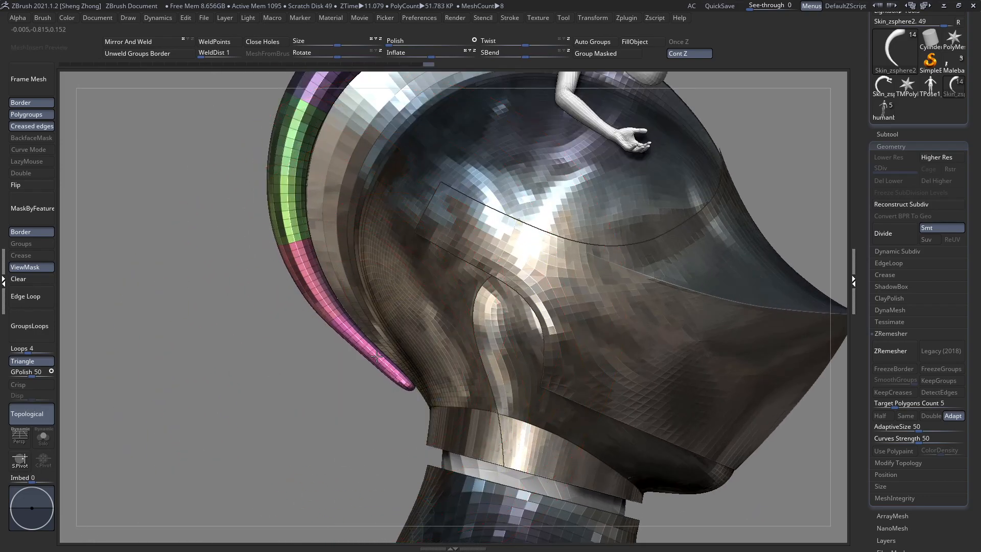
# Turn off the mask display and refit the tail's open rim around the human base's hips with the Move brush
pyautogui.moveTo(367, 338)
pyautogui.keyDown('ctrl'); pyautogui.mouseDown(button='right')
pyautogui.moveTo(337, 301)
pyautogui.moveTo(386, 276)
pyautogui.mouseUp(button='right'); pyautogui.keyUp('ctrl')
pyautogui.press('space')
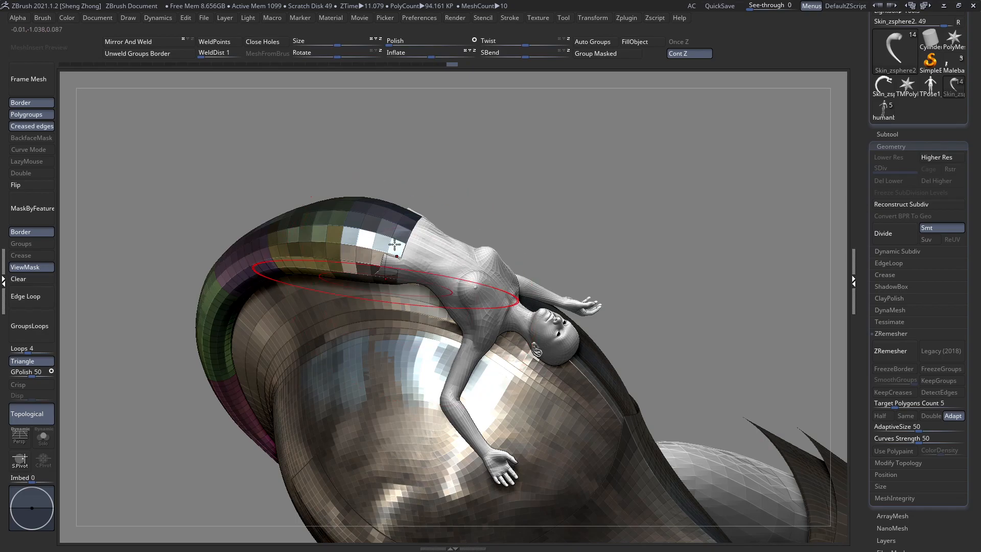
pyautogui.moveTo(395, 245); pyautogui.dragTo(385, 249, button='right')
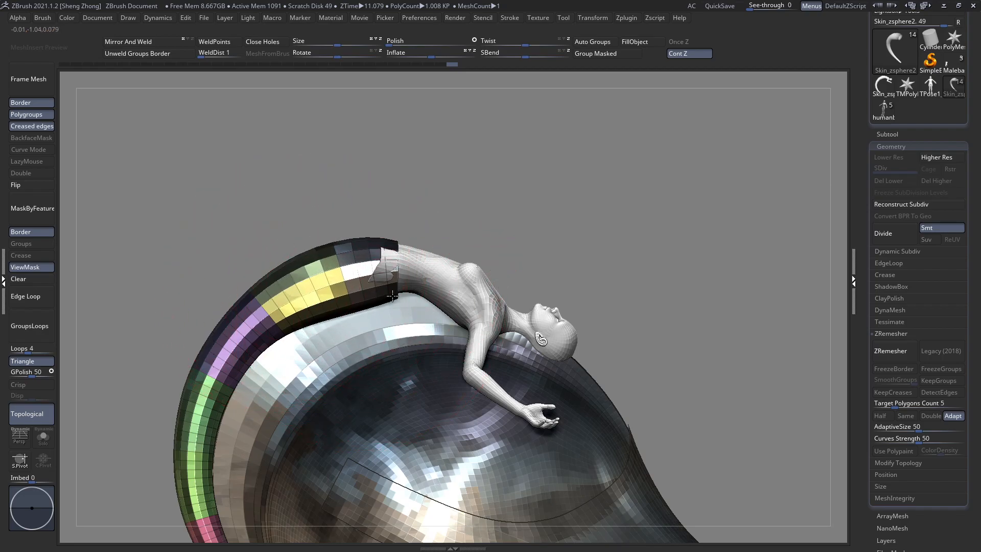
pyautogui.click(24, 266)
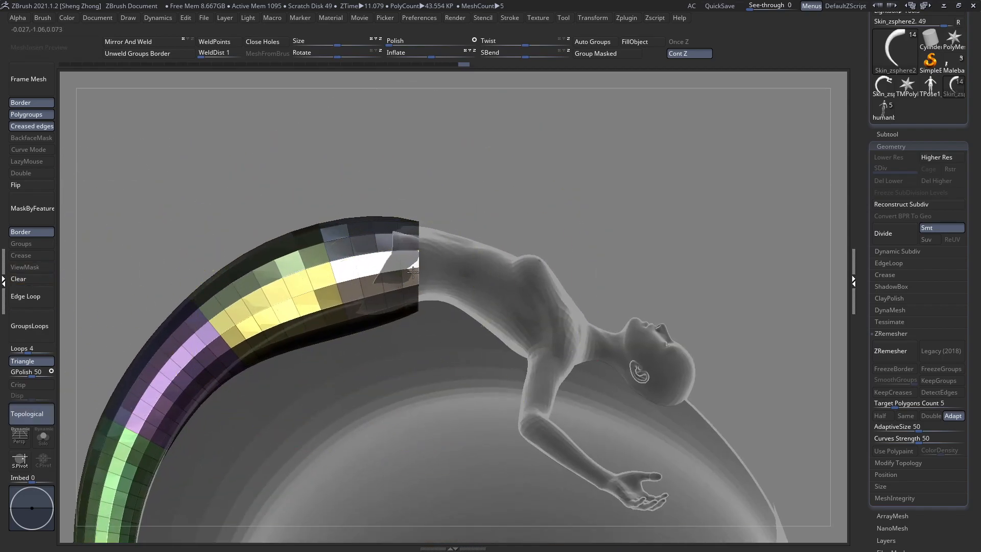
pyautogui.press('space')
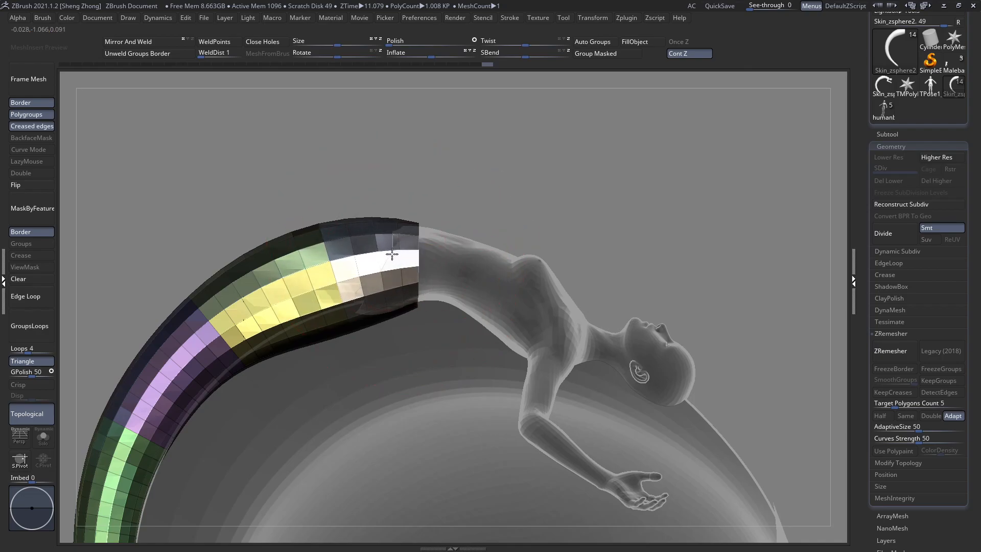
pyautogui.moveTo(401, 202)
pyautogui.mouseDown()
pyautogui.moveTo(379, 331)
pyautogui.moveTo(326, 306)
pyautogui.moveTo(447, 298)
pyautogui.mouseUp()
pyautogui.moveTo(448, 298); pyautogui.dragTo(473, 153, button='right')
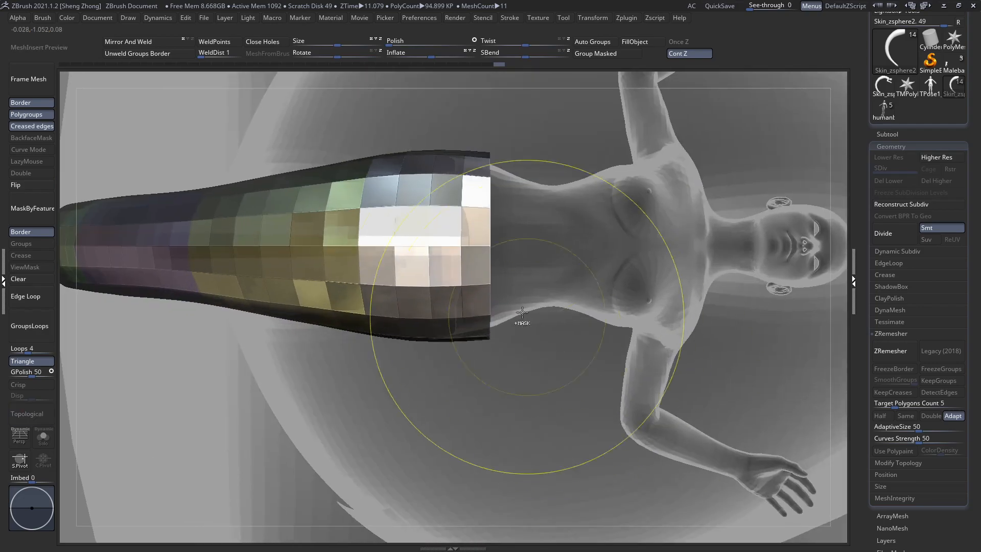
# Narrow the tail's upper end slightly around the hips by scaling it with the Transpose line
pyautogui.keyDown('ctrl'); pyautogui.moveTo(501, 471); pyautogui.dragTo(500, 471); pyautogui.keyUp('ctrl')
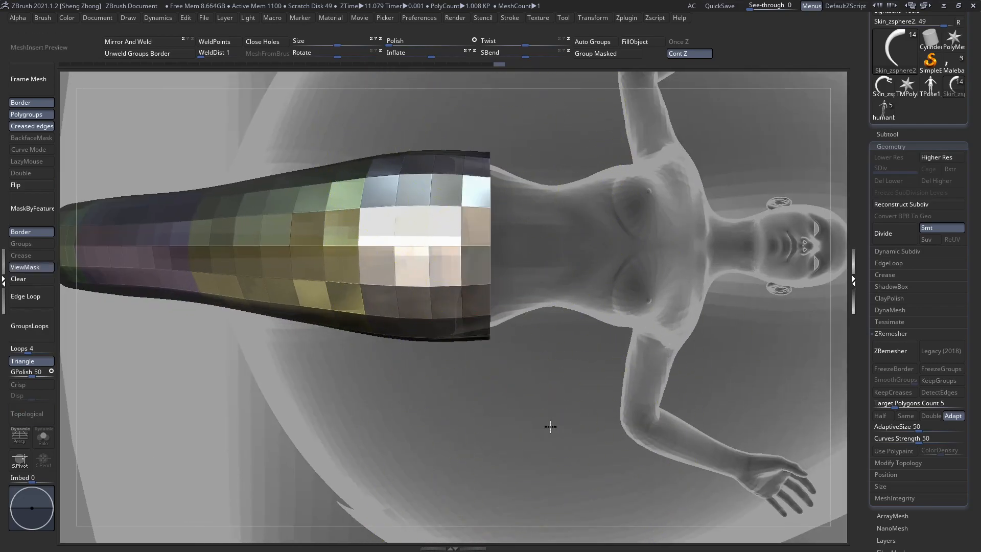
pyautogui.press('w')
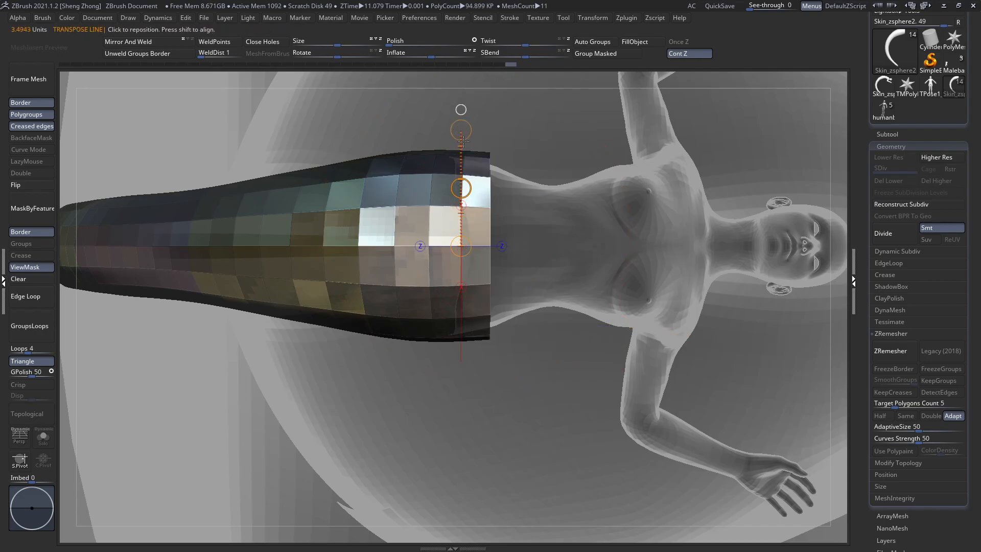
pyautogui.moveTo(460, 131); pyautogui.dragTo(462, 135)
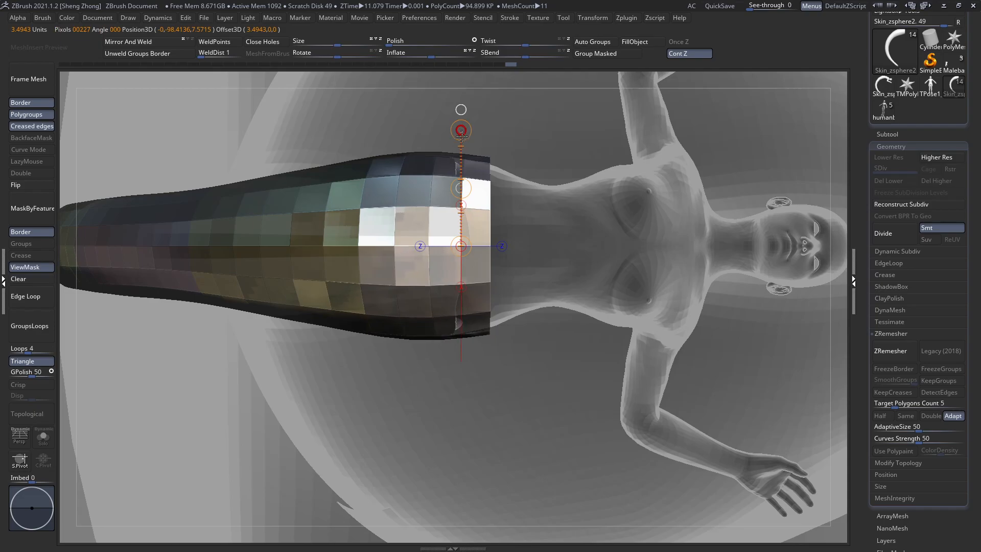
pyautogui.press('space')
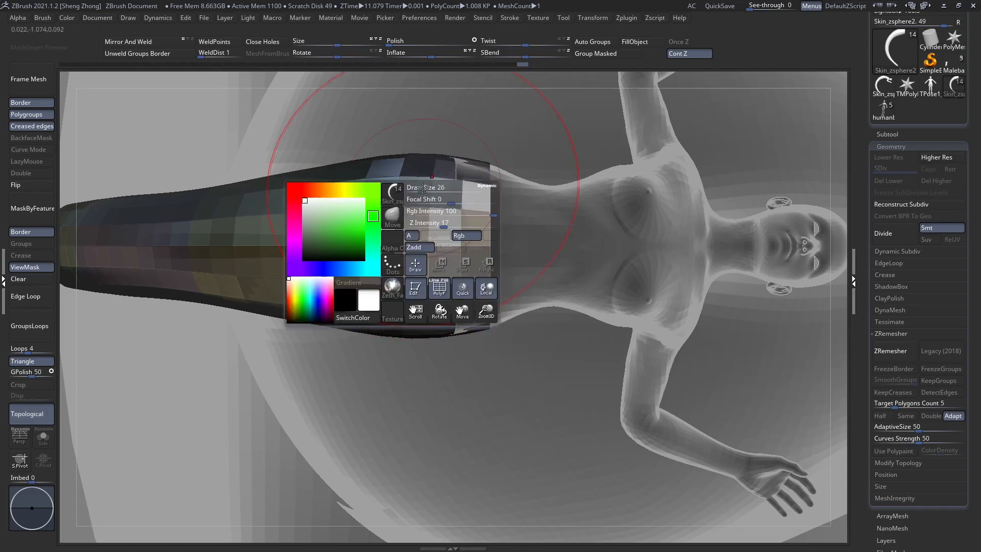
pyautogui.press('q')
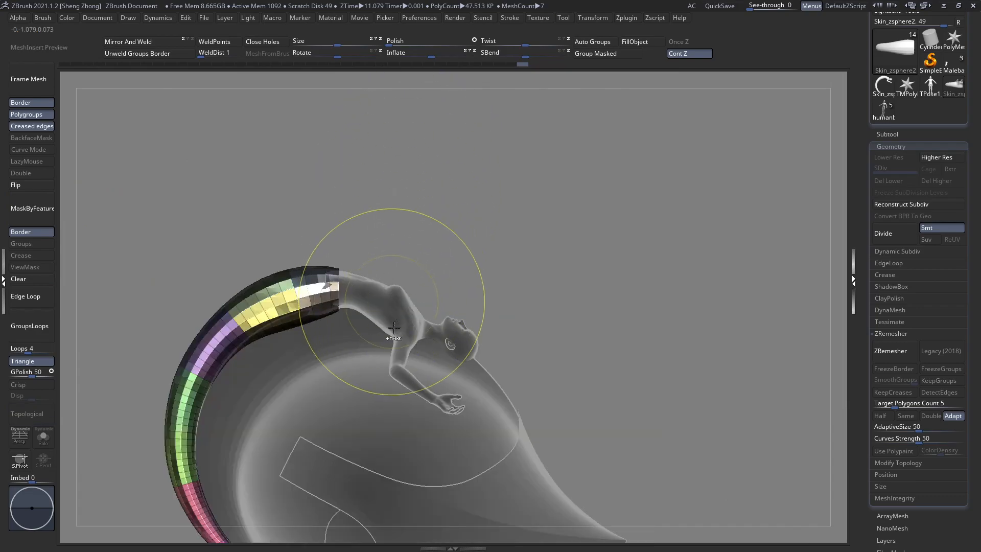
# Turn off the polyframe display and switch to the humanbase_BM1 subtool
pyautogui.hotkey('ctrl', 't')
pyautogui.hotkey('shift', 'f')
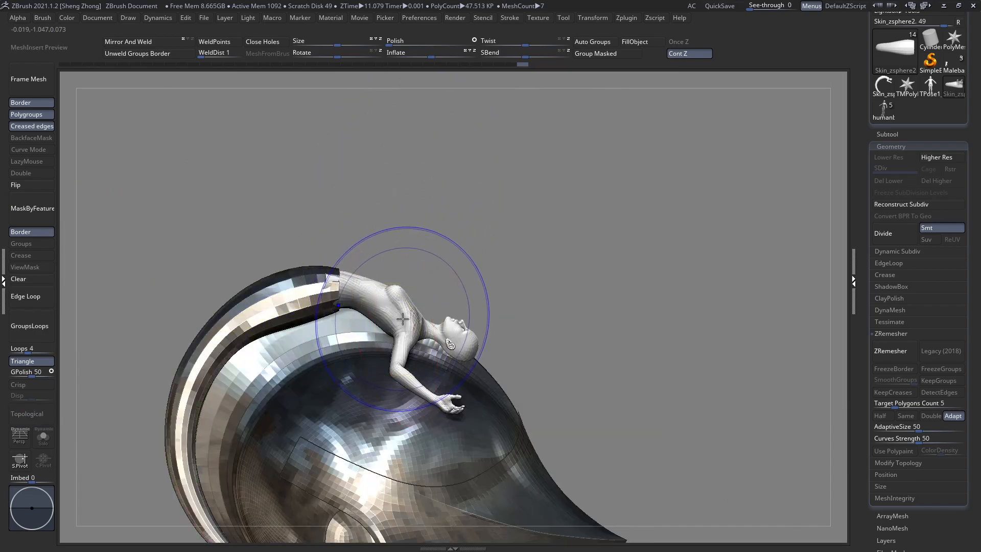
pyautogui.hotkey('shift', 'f')
pyautogui.keyDown('alt'); pyautogui.click(407, 320); pyautogui.keyUp('alt')
pyautogui.keyDown('alt'); pyautogui.moveTo(427, 280); pyautogui.dragTo(517, 240); pyautogui.keyUp('alt')
pyautogui.hotkey('shift', 'f')
pyautogui.press('q')
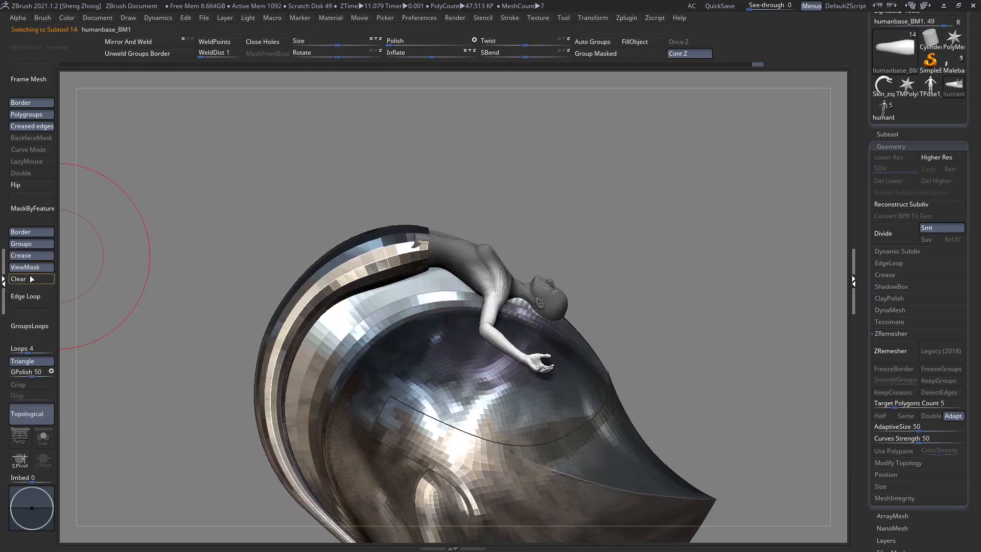
# Fill the human base with the Flat Color material, and set the active material back to the helmet's metallic one
pyautogui.press('m')
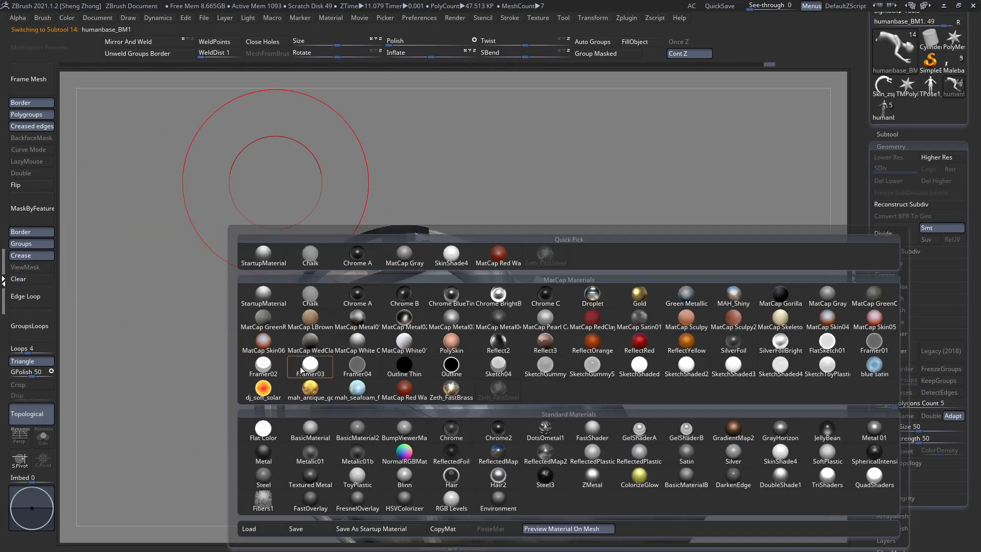
pyautogui.click(262, 429)
pyautogui.press('space')
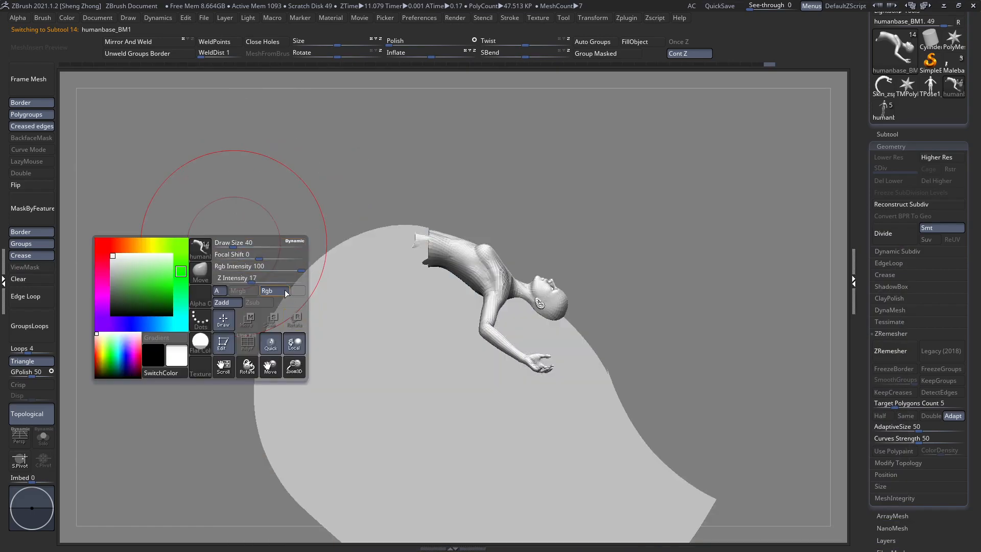
pyautogui.click(643, 46)
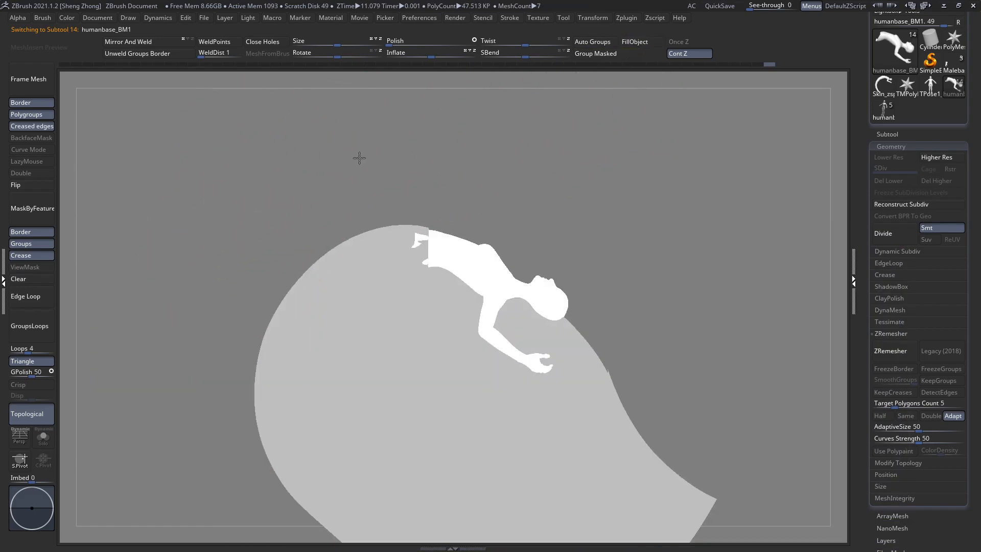
pyautogui.press('space')
pyautogui.press('m')
pyautogui.click(568, 399)
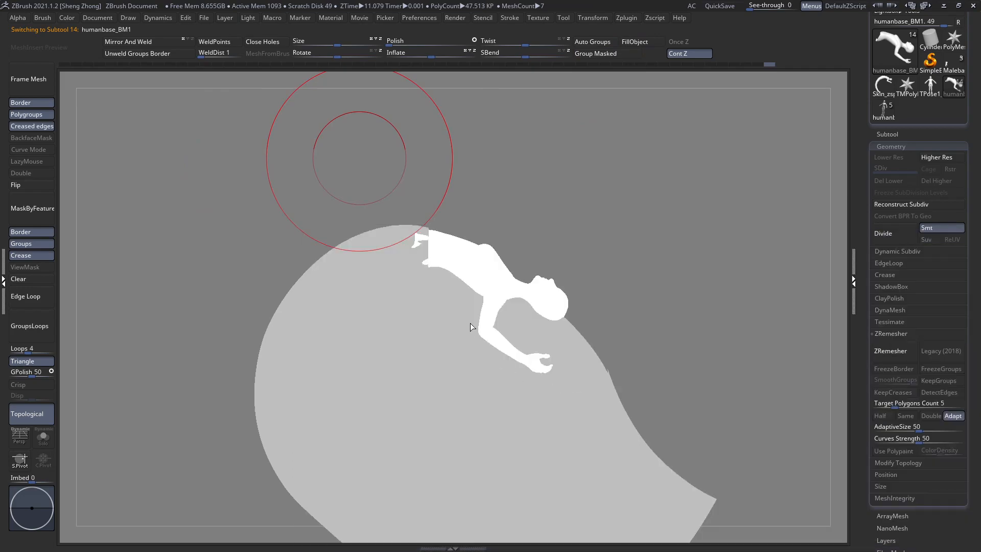
pyautogui.moveTo(472, 328); pyautogui.dragTo(541, 282, button='right')
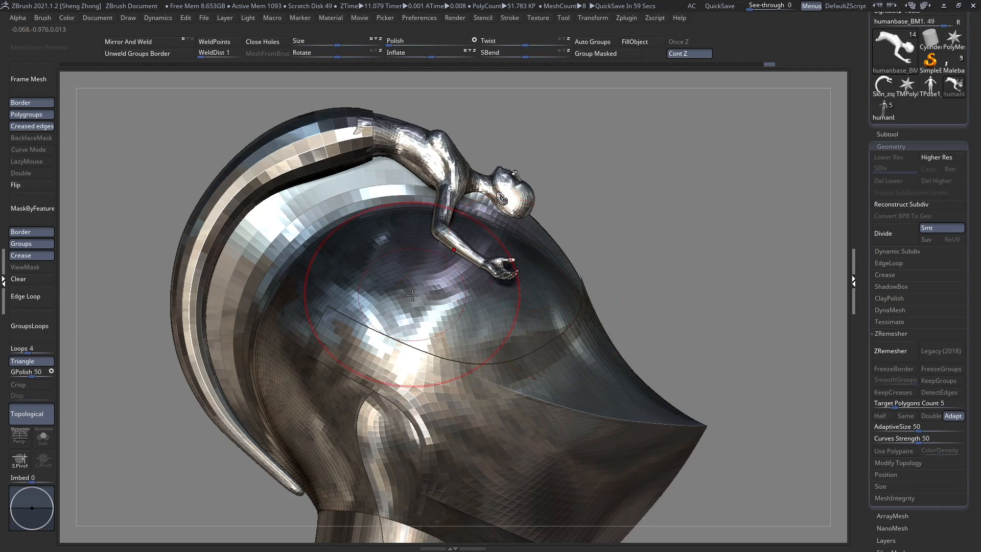
# Mask the human base except its hands and rotate them at the wrists with the Transpose line to follow the helmet's surface
pyautogui.moveTo(454, 260)
pyautogui.mouseDown(button='right')
pyautogui.moveTo(416, 251)
pyautogui.moveTo(484, 271)
pyautogui.moveTo(493, 234)
pyautogui.moveTo(466, 304)
pyautogui.moveTo(468, 266)
pyautogui.moveTo(427, 242)
pyautogui.moveTo(500, 210)
pyautogui.mouseUp(button='right')
pyautogui.keyDown('ctrl'); pyautogui.moveTo(455, 315); pyautogui.dragTo(454, 317); pyautogui.keyUp('ctrl')
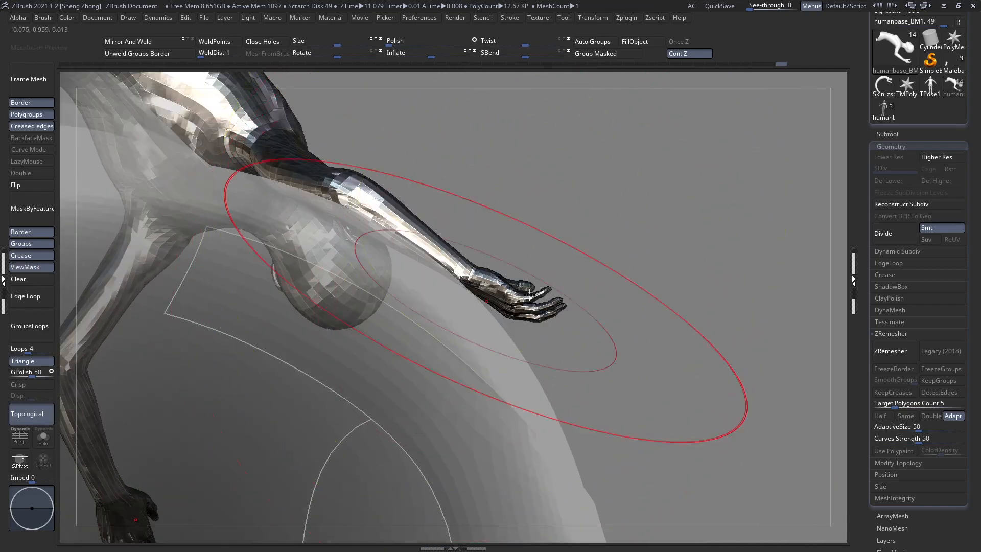
pyautogui.keyDown('ctrl'); pyautogui.click(650, 303); pyautogui.keyUp('ctrl')
pyautogui.moveTo(452, 296)
pyautogui.mouseDown(button='right')
pyautogui.moveTo(455, 322)
pyautogui.moveTo(442, 301)
pyautogui.moveTo(460, 333)
pyautogui.mouseUp(button='right')
pyautogui.press('r')
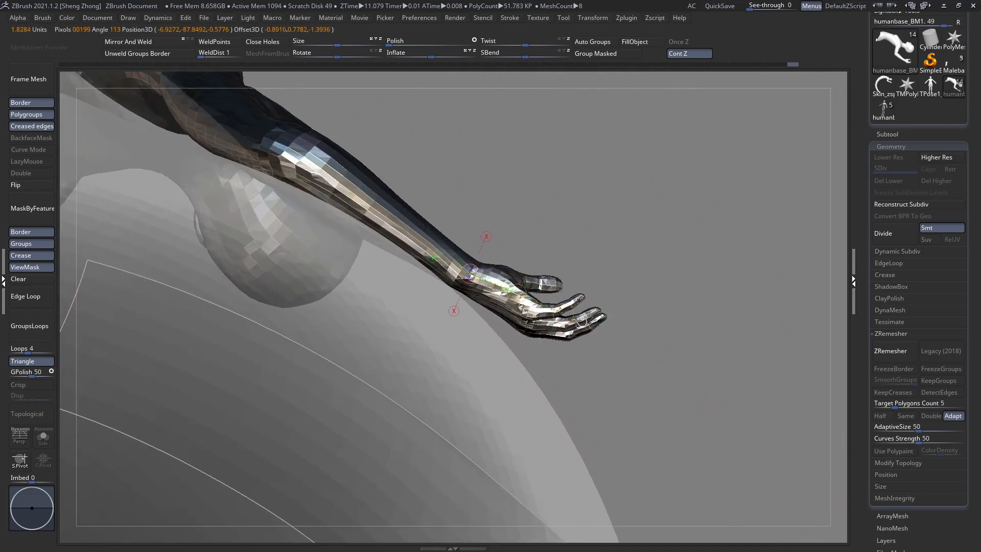
pyautogui.moveTo(576, 321); pyautogui.dragTo(644, 364)
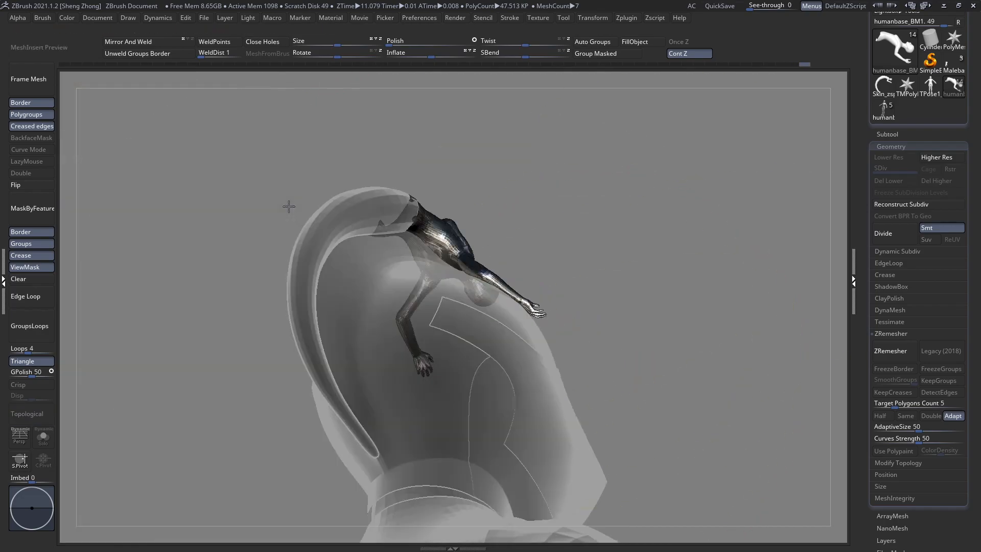
pyautogui.moveTo(460, 317); pyautogui.dragTo(496, 291, button='right')
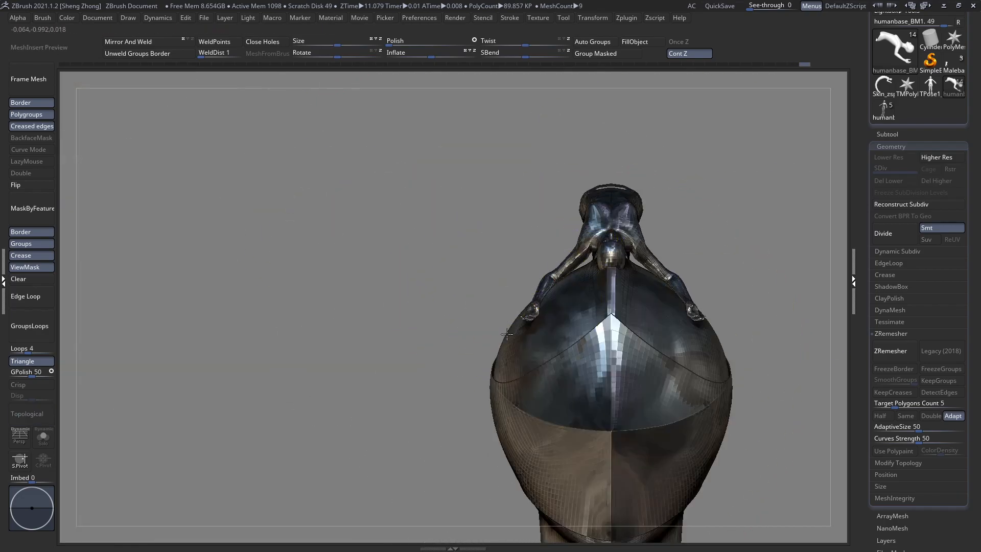
pyautogui.moveTo(496, 291); pyautogui.dragTo(500, 291, button='right')
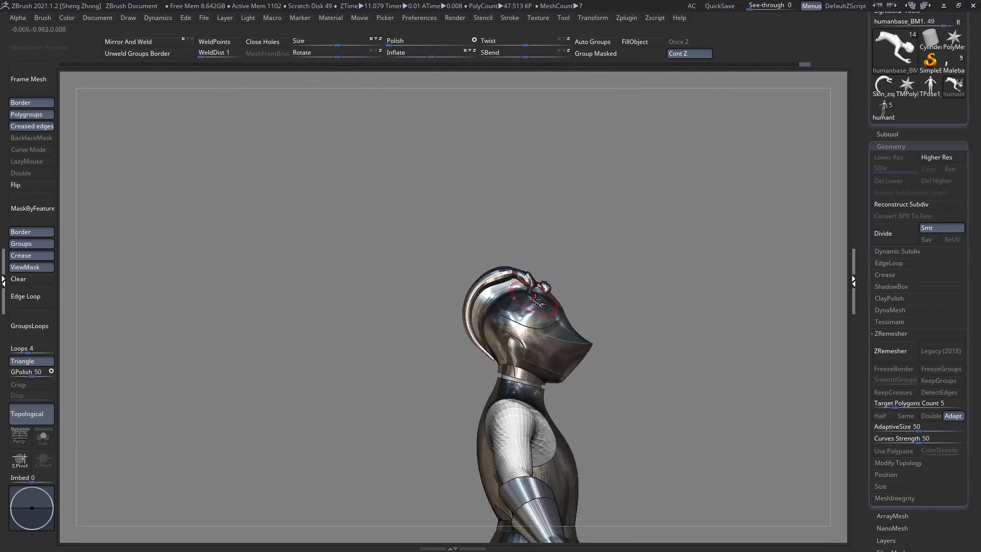
# Examine the mermaid crest on the helmet from both sides and its fit with the whole armor from the front
pyautogui.moveTo(506, 317); pyautogui.dragTo(572, 276, button='right')
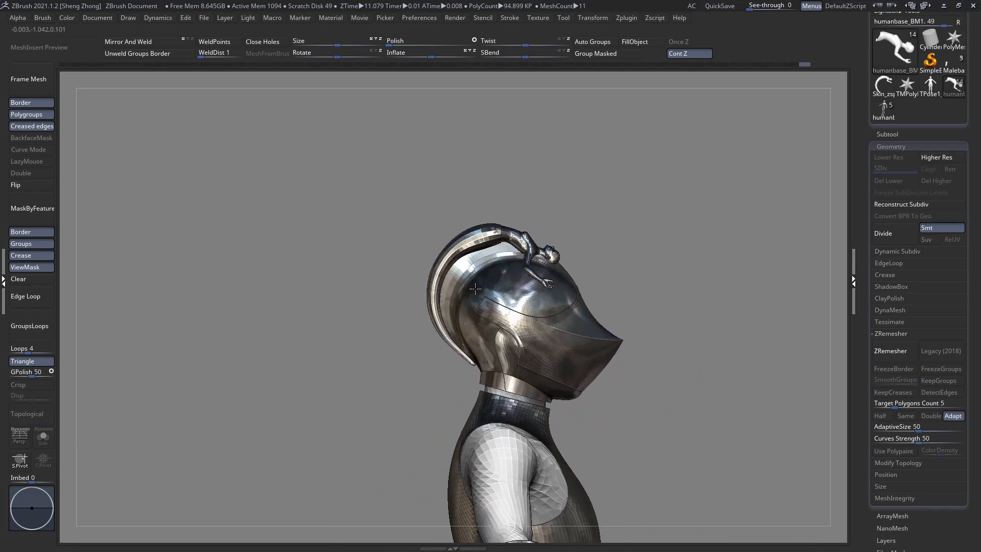
pyautogui.moveTo(460, 332); pyautogui.dragTo(570, 273, button='right')
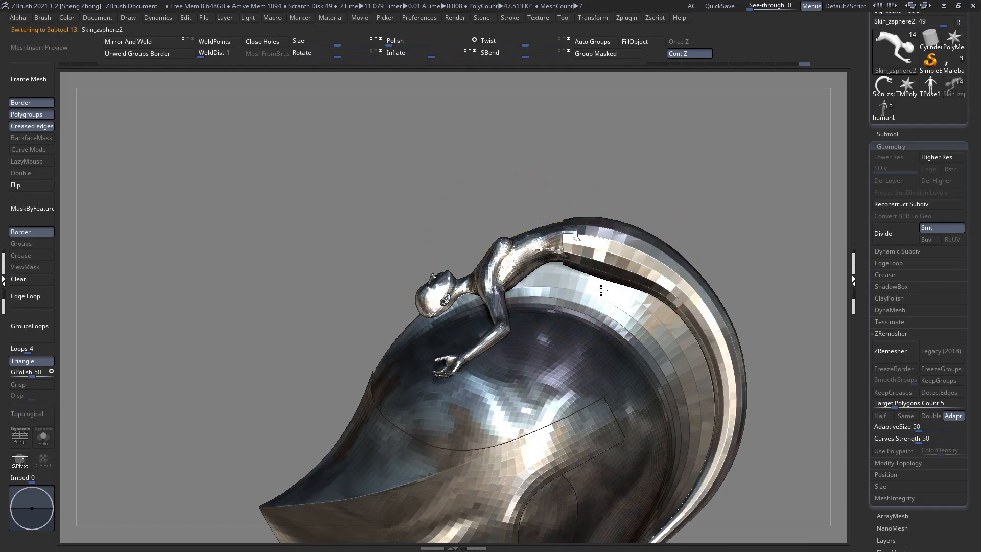
pyautogui.keyDown('alt'); pyautogui.click(600, 248); pyautogui.keyUp('alt')
pyautogui.press('space')
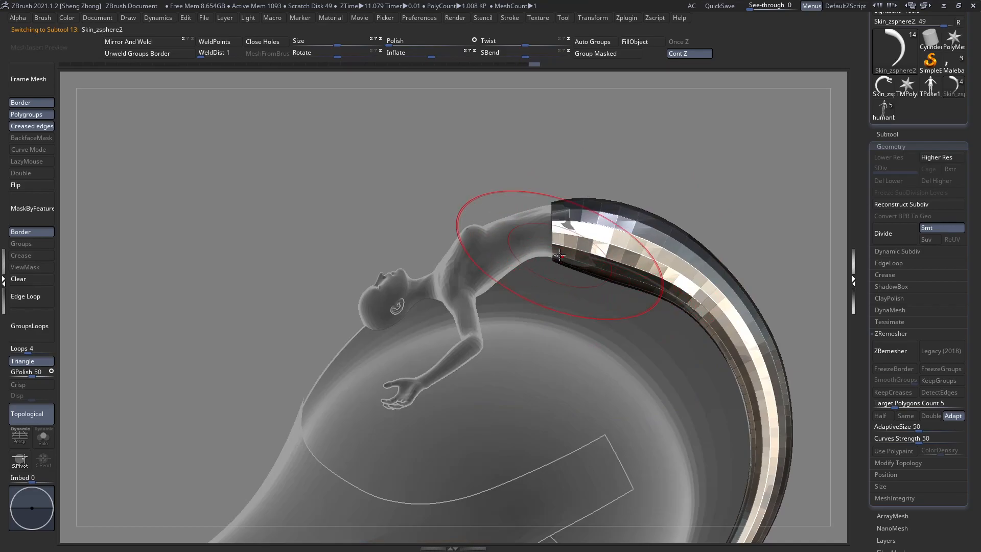
pyautogui.keyDown('ctrl'); pyautogui.moveTo(562, 255); pyautogui.dragTo(347, 270, button='right'); pyautogui.keyUp('ctrl')
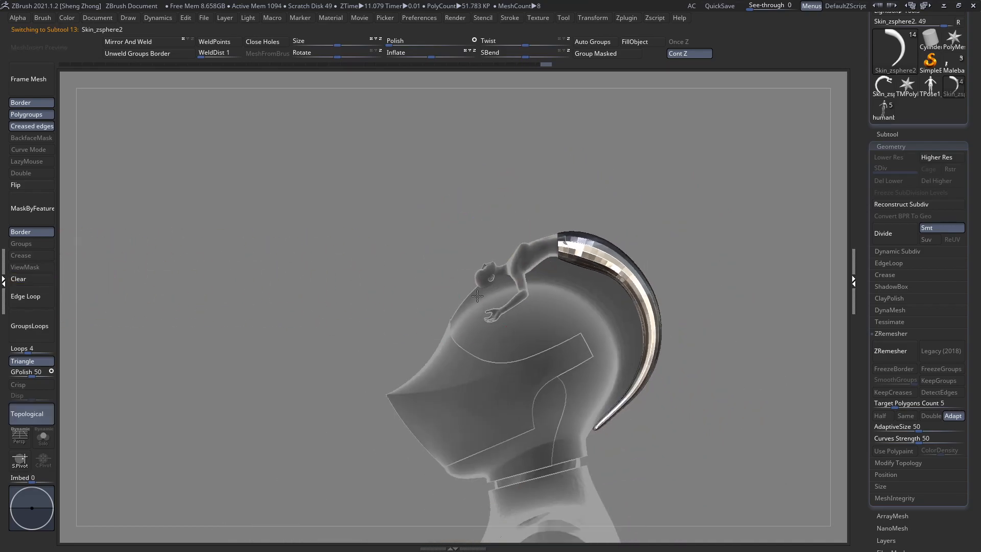
pyautogui.moveTo(442, 305)
pyautogui.mouseDown(button='right')
pyautogui.moveTo(618, 311)
pyautogui.moveTo(512, 338)
pyautogui.moveTo(557, 351)
pyautogui.moveTo(599, 354)
pyautogui.moveTo(462, 268)
pyautogui.mouseUp(button='right')
pyautogui.keyDown('alt'); pyautogui.click(512, 342); pyautogui.keyUp('alt')
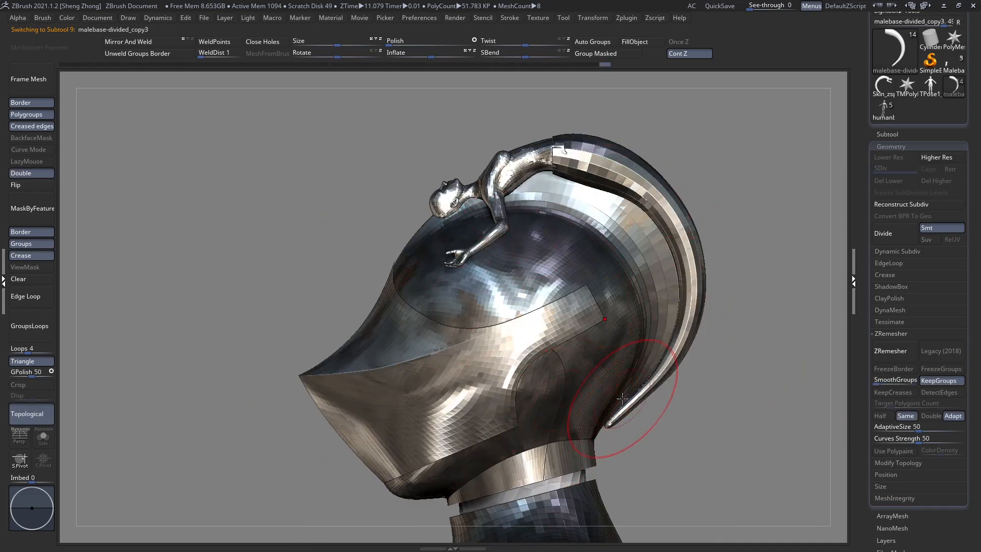
pyautogui.keyDown('ctrl'); pyautogui.moveTo(613, 397); pyautogui.dragTo(532, 244, button='right'); pyautogui.keyUp('ctrl')
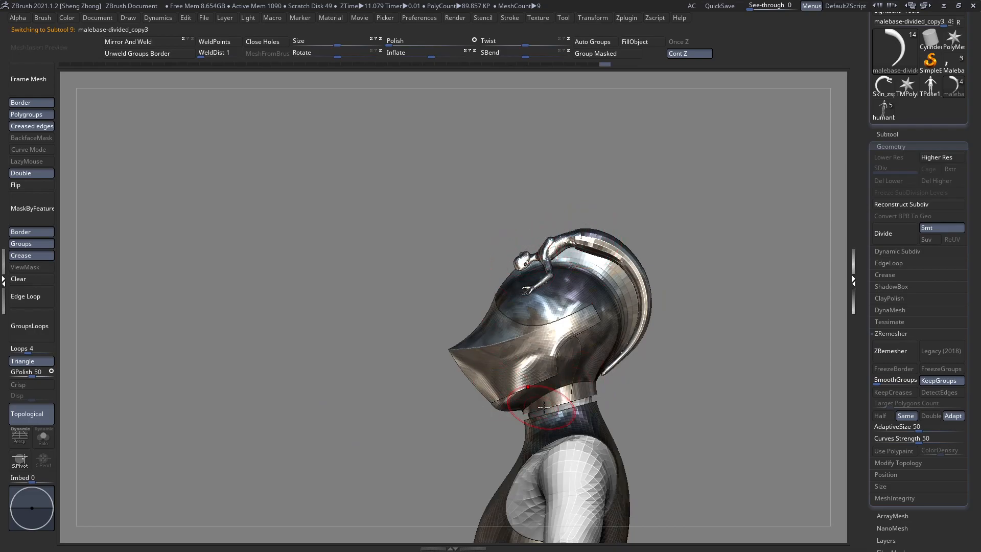
pyautogui.keyDown('alt'); pyautogui.moveTo(543, 407); pyautogui.dragTo(595, 245, button='right'); pyautogui.keyUp('alt')
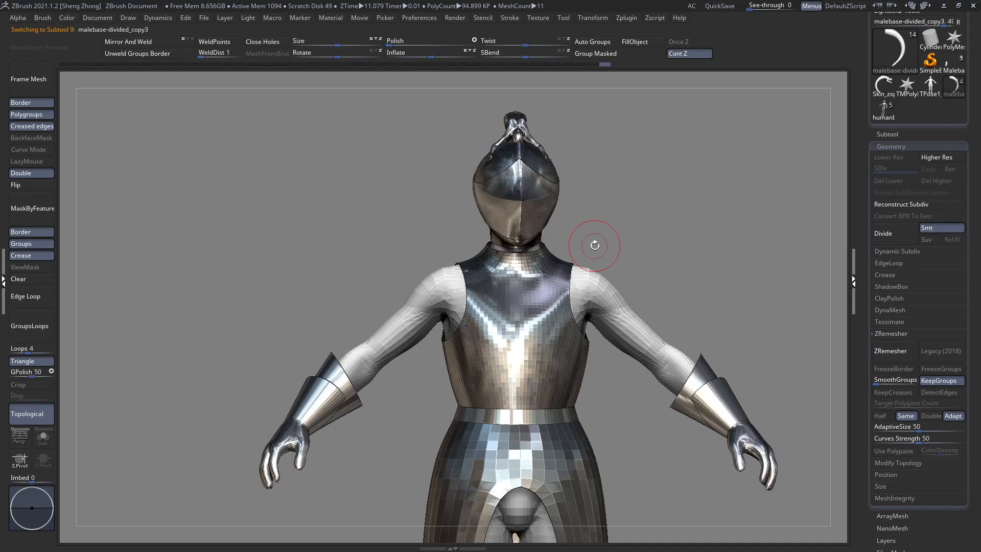
pyautogui.keyDown('shift'); pyautogui.moveTo(418, 329); pyautogui.dragTo(394, 366, button='right'); pyautogui.keyUp('shift')
# Append a sphere as a new subtool and shrink it with the Size deformation
pyautogui.click(890, 134)
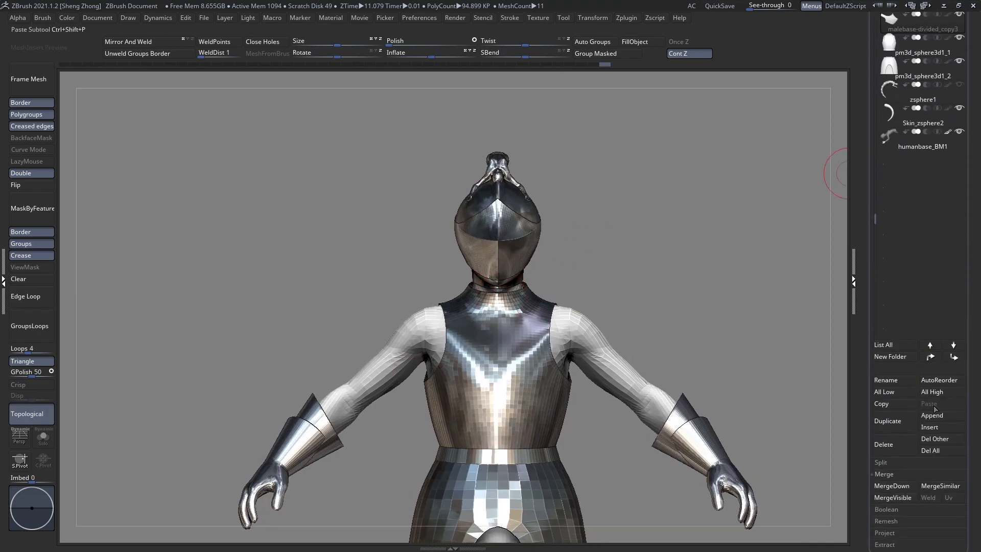
pyautogui.click(934, 416)
pyautogui.click(509, 364)
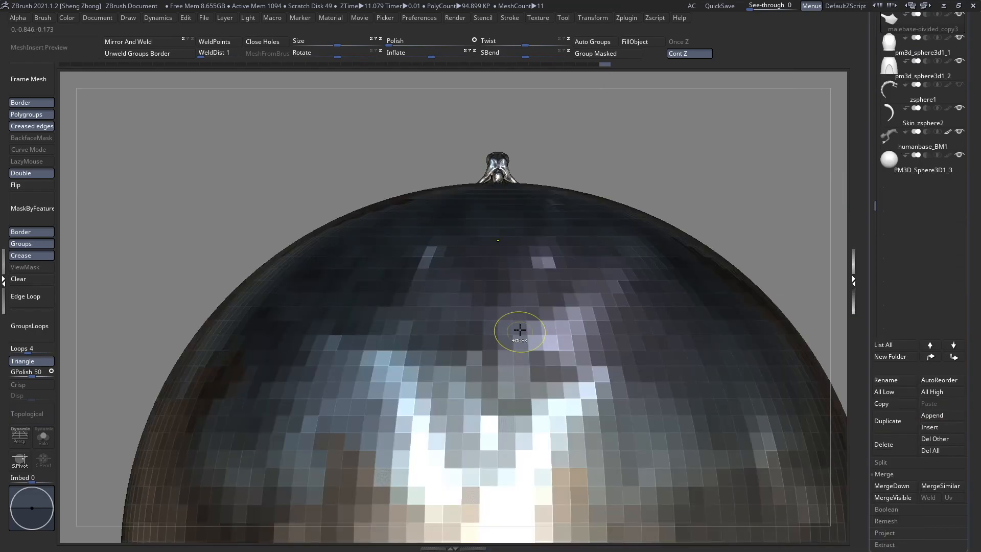
pyautogui.moveTo(337, 44); pyautogui.dragTo(311, 45)
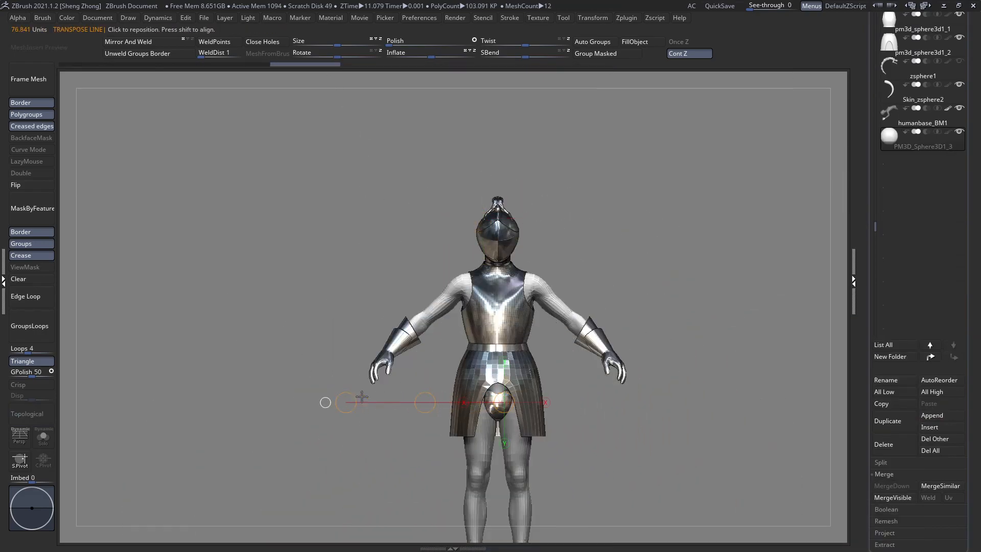
# Place the sphere over one shoulder with the Transpose line, then mirror and weld it onto the opposite shoulder
pyautogui.moveTo(424, 403); pyautogui.dragTo(486, 337)
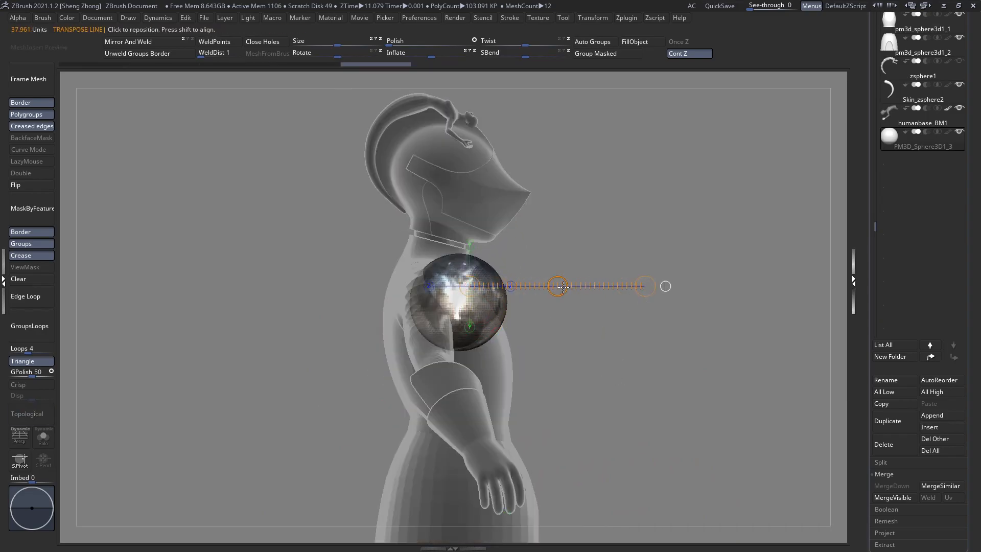
pyautogui.moveTo(563, 287); pyautogui.dragTo(419, 243)
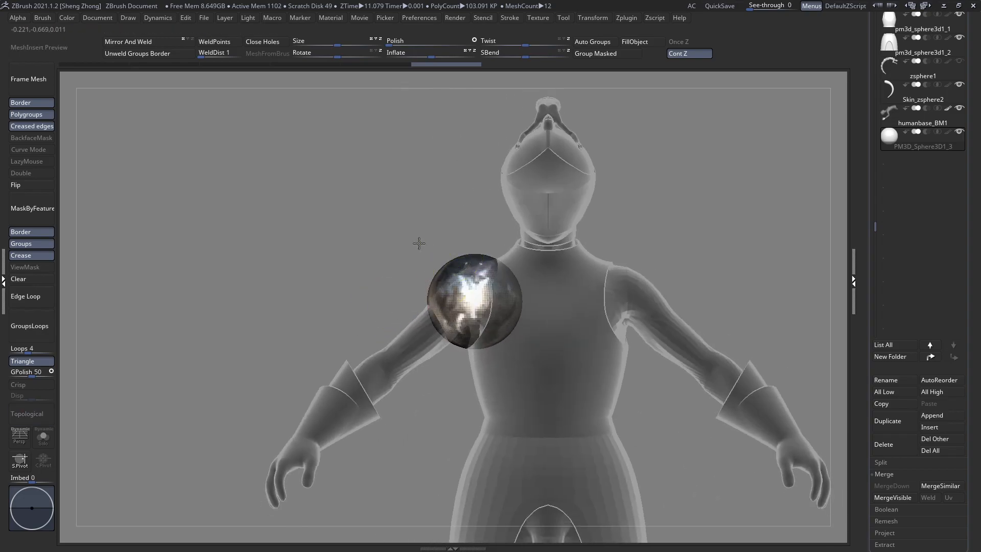
pyautogui.keyDown('ctrl'); pyautogui.moveTo(419, 243); pyautogui.dragTo(232, 149, button='right'); pyautogui.keyUp('ctrl')
pyautogui.click(145, 45)
# Duplicate the shoulder spheres and move the copies down to the elbows
pyautogui.keyDown('ctrl'); pyautogui.moveTo(438, 252); pyautogui.dragTo(483, 309, button='right'); pyautogui.keyUp('ctrl')
pyautogui.hotkey('ctrl', 'shift', 'd')
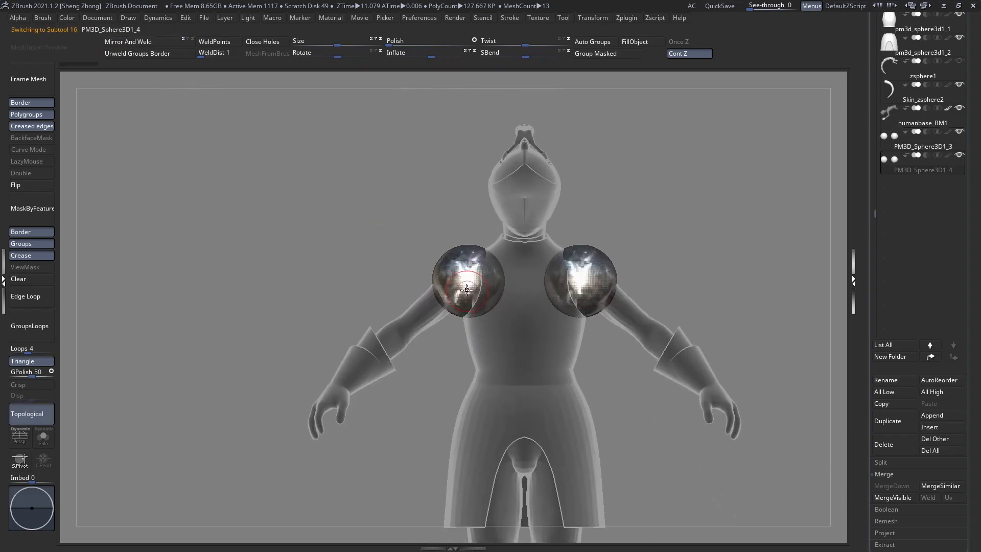
pyautogui.press('w')
pyautogui.moveTo(367, 268)
pyautogui.mouseDown()
pyautogui.moveTo(291, 318)
pyautogui.moveTo(296, 331)
pyautogui.moveTo(288, 324)
pyautogui.mouseUp()
pyautogui.press('q')
pyautogui.keyDown('ctrl'); pyautogui.moveTo(396, 343); pyautogui.dragTo(453, 319, button='right'); pyautogui.keyUp('ctrl')
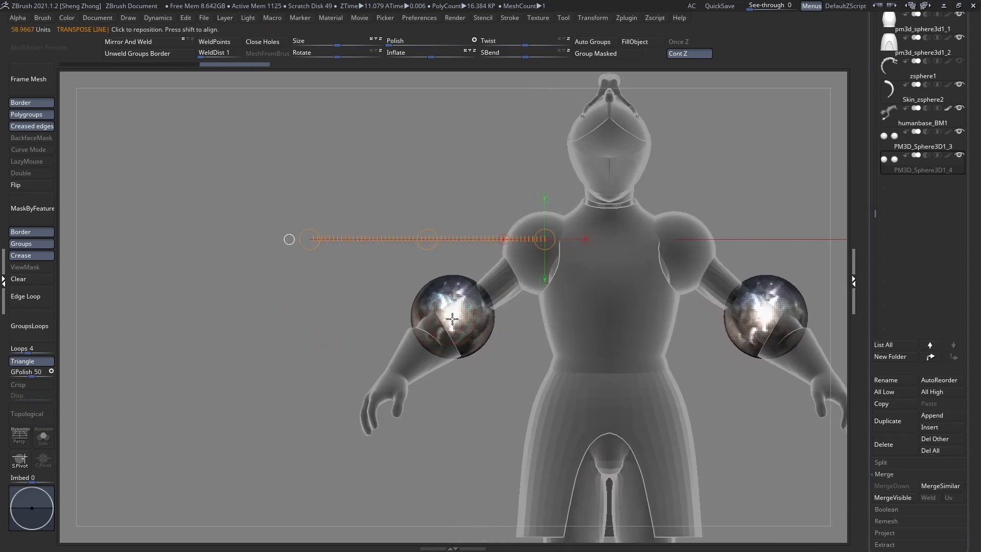
# Scale down the elbow spheres with the Transpose line and shift them back over the elbows in side view
pyautogui.moveTo(133, 318); pyautogui.dragTo(251, 320)
pyautogui.keyDown('shift'); pyautogui.moveTo(289, 318); pyautogui.dragTo(407, 300, button='right'); pyautogui.keyUp('shift')
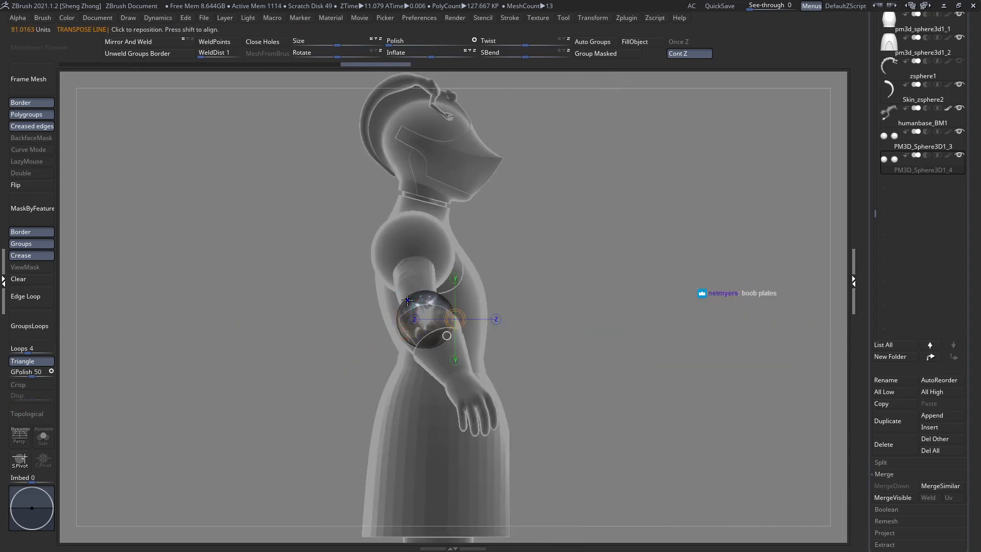
pyautogui.moveTo(464, 300); pyautogui.dragTo(457, 303)
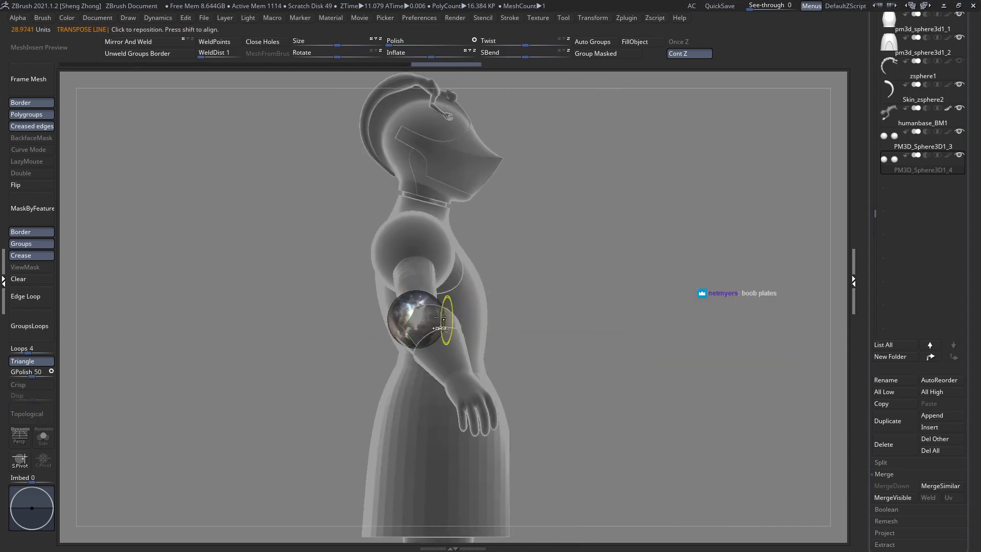
pyautogui.keyDown('ctrl'); pyautogui.moveTo(441, 317); pyautogui.dragTo(443, 350, button='right'); pyautogui.keyUp('ctrl')
pyautogui.press('q')
# Duplicate the elbow spheres and move the copies down to the knees
pyautogui.moveTo(444, 350); pyautogui.dragTo(375, 340, button='right')
pyautogui.keyDown('alt'); pyautogui.moveTo(450, 331); pyautogui.dragTo(457, 267, button='right'); pyautogui.keyUp('alt')
pyautogui.hotkey('ctrl', 'shift', 'd')
pyautogui.keyDown('alt'); pyautogui.click(438, 259); pyautogui.keyUp('alt')
pyautogui.press('w')
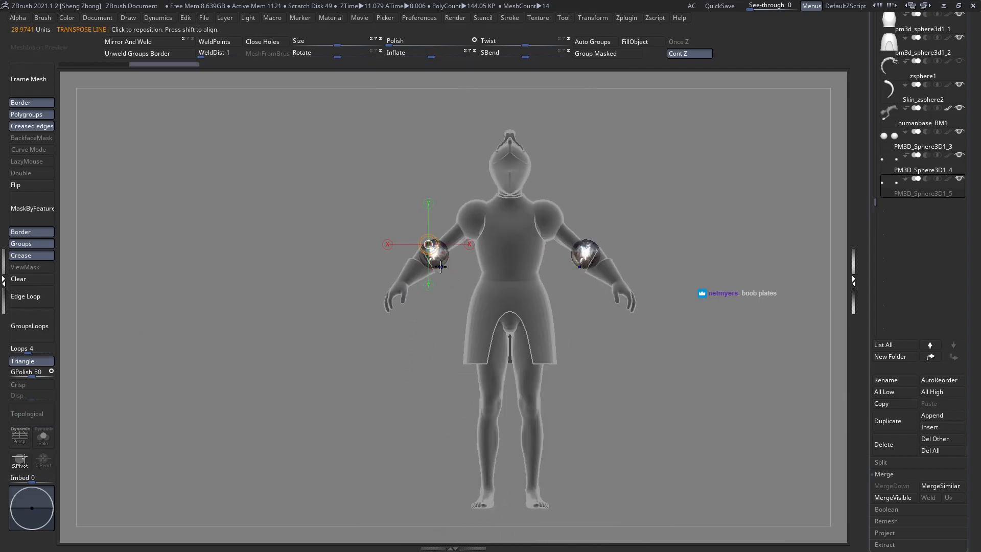
pyautogui.moveTo(356, 263); pyautogui.dragTo(416, 415)
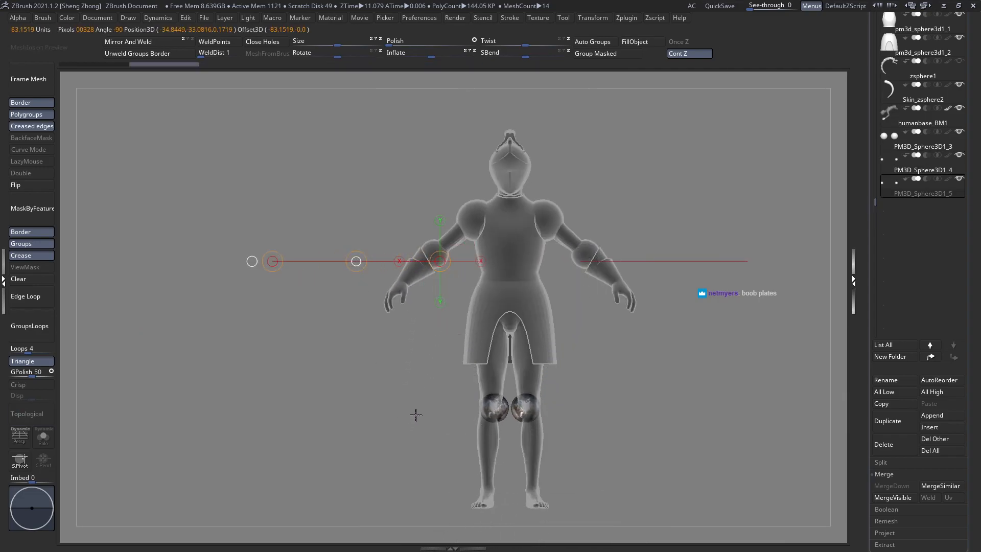
# Align the knee spheres with the front of the knees in side view using the Transpose line
pyautogui.moveTo(413, 413); pyautogui.dragTo(517, 426, button='right')
pyautogui.keyDown('alt'); pyautogui.moveTo(517, 427); pyautogui.dragTo(445, 183, button='right'); pyautogui.keyUp('alt')
pyautogui.moveTo(353, 303)
pyautogui.keyDown('shift'); pyautogui.mouseDown()
pyautogui.moveTo(543, 320)
pyautogui.moveTo(528, 296)
pyautogui.mouseUp(); pyautogui.keyUp('shift')
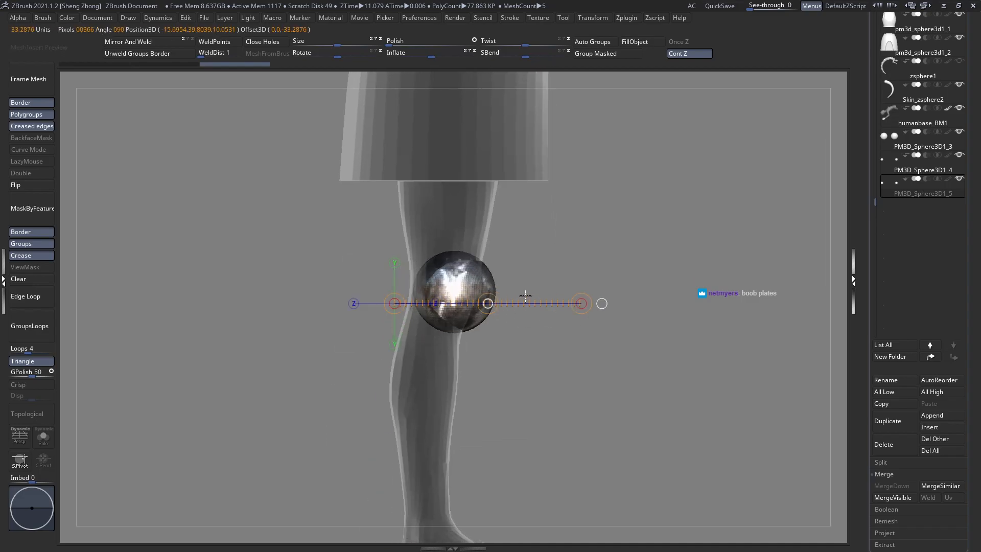
pyautogui.press('q')
# Duplicate the knee spheres and move the copies down to the heels of the feet
pyautogui.moveTo(526, 296)
pyautogui.keyDown('ctrl'); pyautogui.mouseDown(button='right')
pyautogui.moveTo(403, 285)
pyautogui.moveTo(485, 368)
pyautogui.mouseUp(button='right'); pyautogui.keyUp('ctrl')
pyautogui.hotkey('ctrl', 'shift', 'd')
pyautogui.press('w')
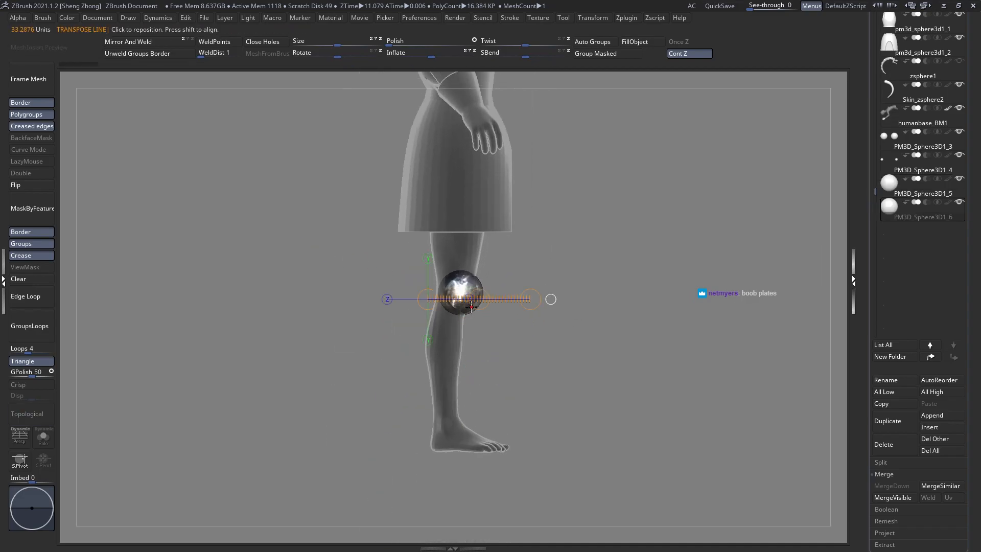
pyautogui.moveTo(531, 440); pyautogui.dragTo(546, 445)
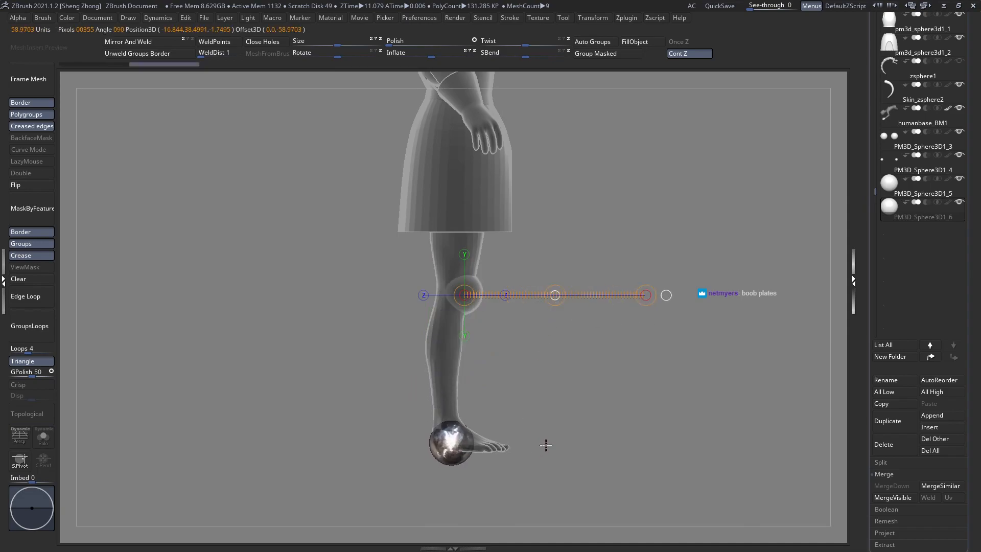
pyautogui.press('q')
# Stretch the foot spheres lengthwise into ovals with the Transpose line and shift them forward along the feet
pyautogui.keyDown('alt'); pyautogui.moveTo(438, 442); pyautogui.dragTo(440, 317, button='right'); pyautogui.keyUp('alt')
pyautogui.keyDown('ctrl'); pyautogui.moveTo(441, 316); pyautogui.dragTo(475, 373, button='right'); pyautogui.keyUp('ctrl')
pyautogui.press('w')
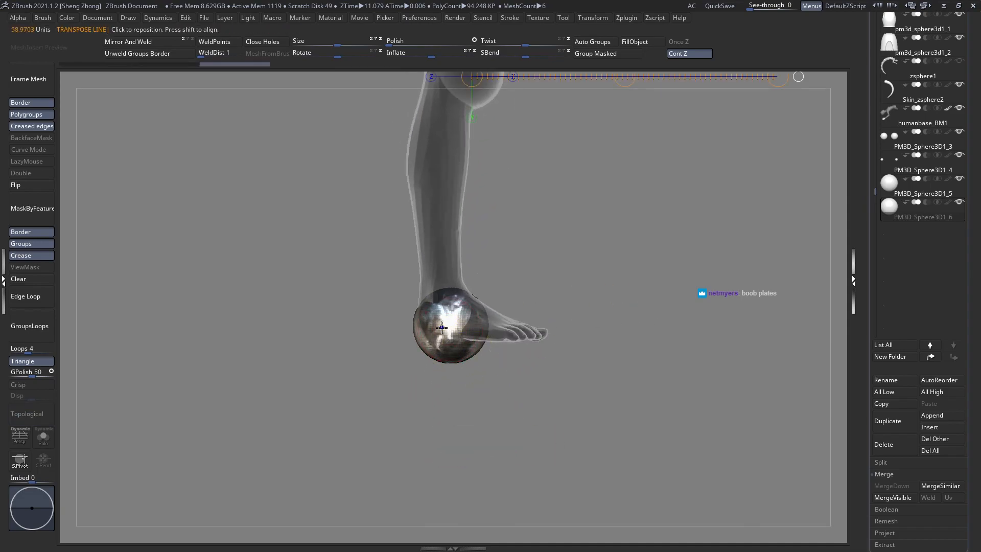
pyautogui.moveTo(442, 327); pyautogui.dragTo(667, 337)
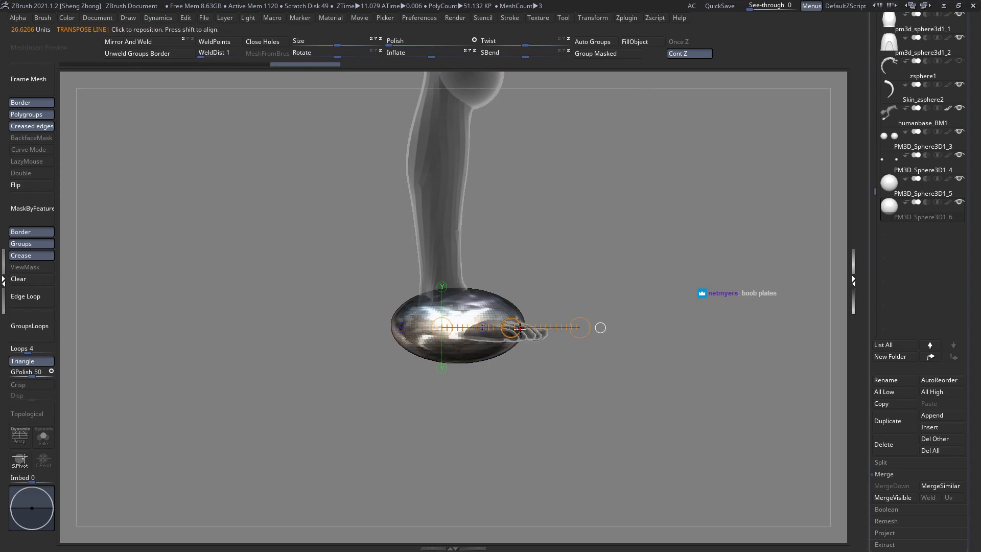
pyautogui.moveTo(515, 329); pyautogui.dragTo(532, 328)
pyautogui.keyDown('ctrl'); pyautogui.moveTo(527, 327); pyautogui.dragTo(316, 250, button='right'); pyautogui.keyUp('ctrl')
pyautogui.press('q')
# Examine the placement of the shoulder, elbow, knee and foot spheres on the full figure from the front and side
pyautogui.keyDown('shift'); pyautogui.moveTo(551, 339); pyautogui.dragTo(435, 345, button='right'); pyautogui.keyUp('shift')
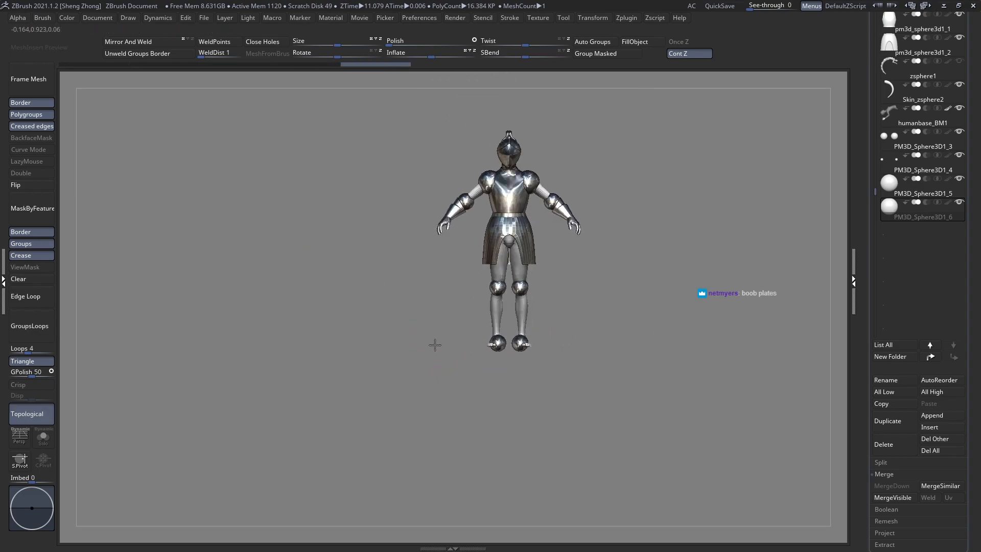
pyautogui.keyDown('alt'); pyautogui.moveTo(440, 169); pyautogui.dragTo(440, 250, button='right'); pyautogui.keyUp('alt')
pyautogui.keyDown('ctrl'); pyautogui.moveTo(440, 250); pyautogui.dragTo(474, 268, button='right'); pyautogui.keyUp('ctrl')
pyautogui.keyDown('alt'); pyautogui.moveTo(470, 300); pyautogui.dragTo(460, 384, button='right'); pyautogui.keyUp('alt')
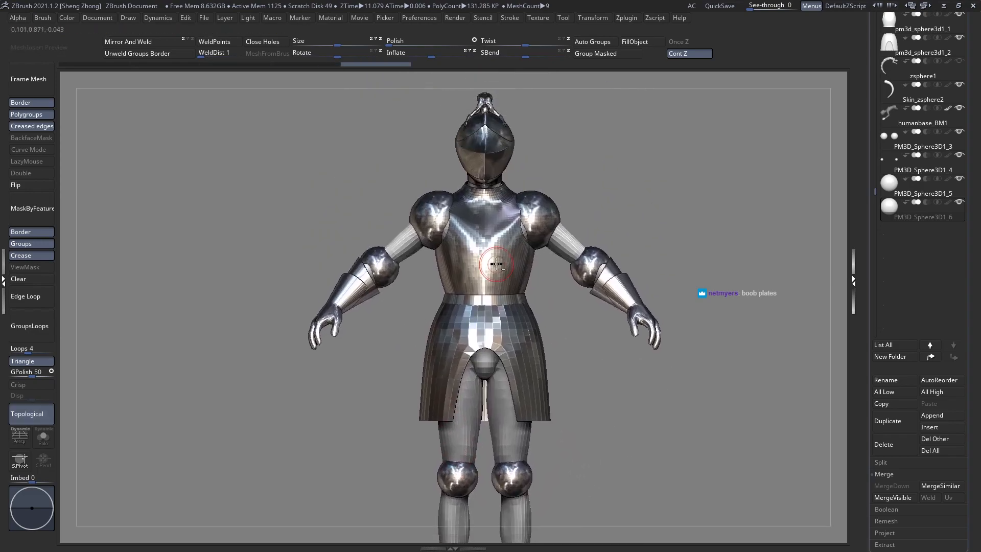
pyautogui.keyDown('alt'); pyautogui.click(496, 267); pyautogui.keyUp('alt')
pyautogui.keyDown('alt'); pyautogui.click(434, 214); pyautogui.keyUp('alt')
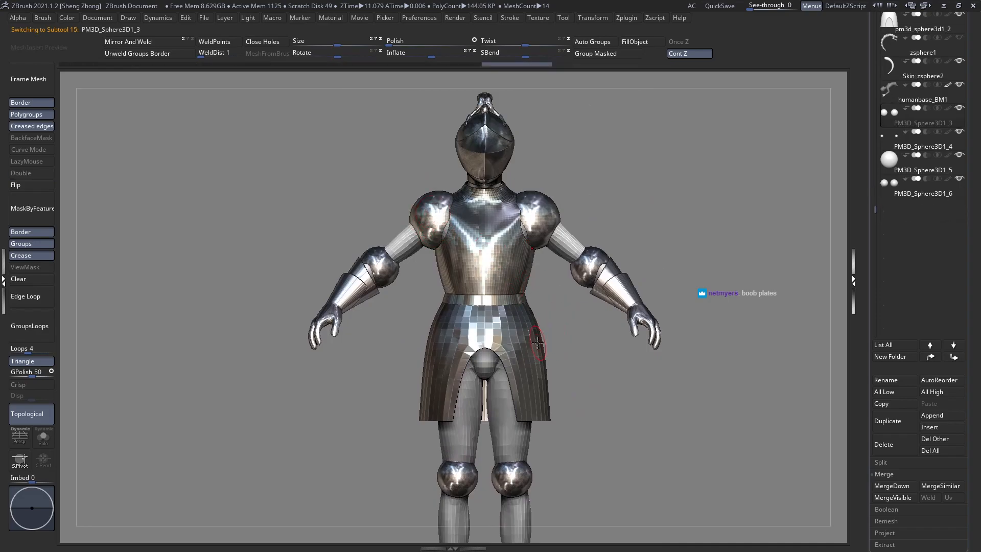
pyautogui.keyDown('ctrl'); pyautogui.moveTo(430, 265); pyautogui.dragTo(448, 281, button='right'); pyautogui.keyUp('ctrl')
pyautogui.keyDown('alt'); pyautogui.moveTo(475, 229); pyautogui.dragTo(493, 245, button='right'); pyautogui.keyUp('alt')
pyautogui.moveTo(511, 299)
pyautogui.keyDown('shift'); pyautogui.mouseDown(button='right')
pyautogui.moveTo(502, 328)
pyautogui.moveTo(450, 302)
pyautogui.mouseUp(button='right'); pyautogui.keyUp('shift')
pyautogui.keyDown('alt'); pyautogui.moveTo(478, 245); pyautogui.dragTo(474, 310, button='right'); pyautogui.keyUp('alt')
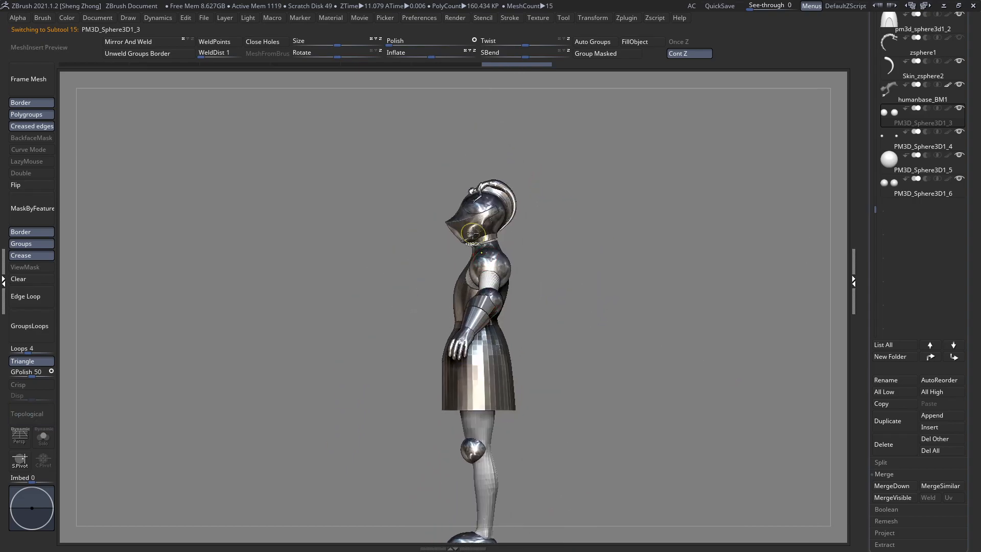
# Move the shoulder spheres slightly toward the chest in side view with the Transpose line
pyautogui.keyDown('ctrl'); pyautogui.moveTo(473, 233); pyautogui.dragTo(585, 331, button='right'); pyautogui.keyUp('ctrl')
pyautogui.press('w')
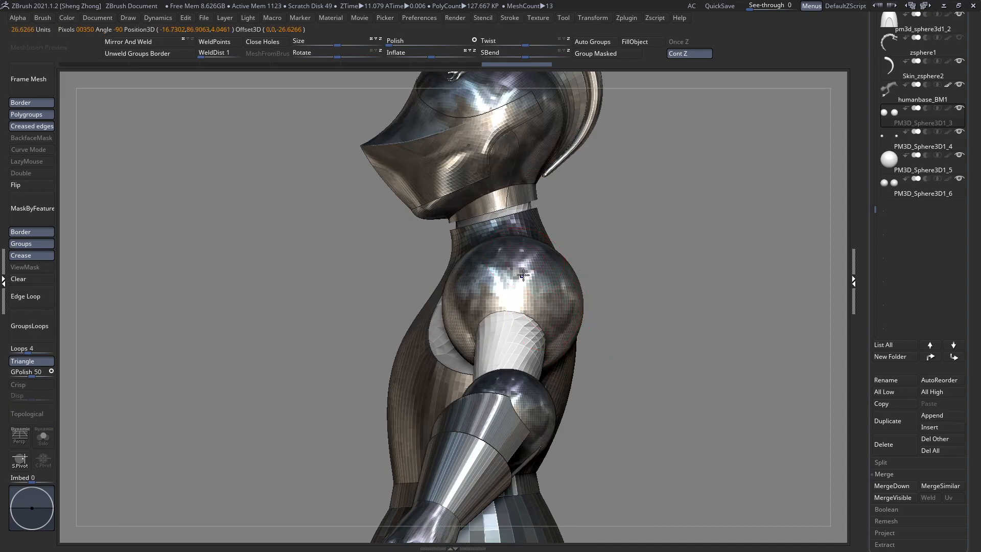
pyautogui.moveTo(461, 269); pyautogui.dragTo(456, 269)
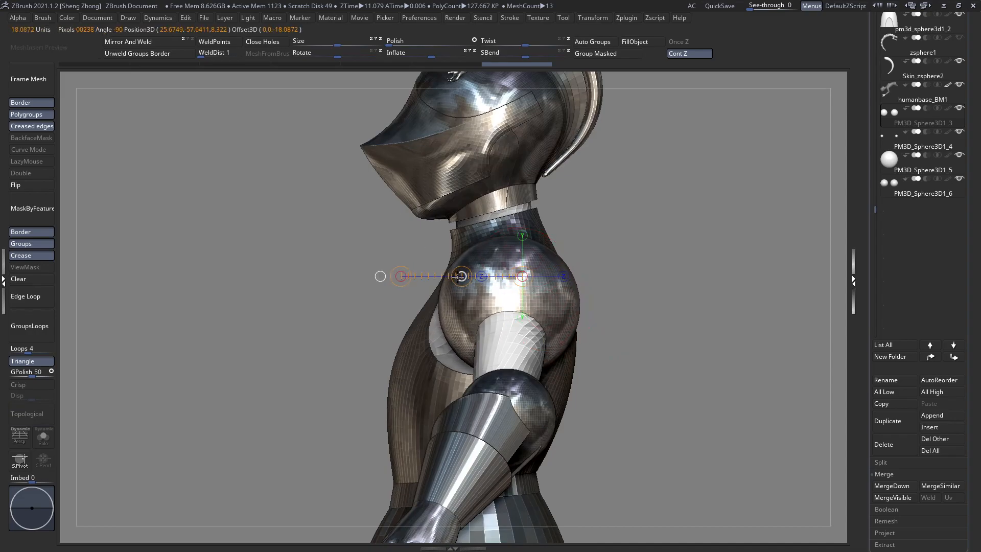
pyautogui.press('q')
# Examine the shoulder and elbow spheres against the breastplate from the front, back and side
pyautogui.keyDown('ctrl'); pyautogui.moveTo(564, 339); pyautogui.dragTo(512, 338, button='right'); pyautogui.keyUp('ctrl')
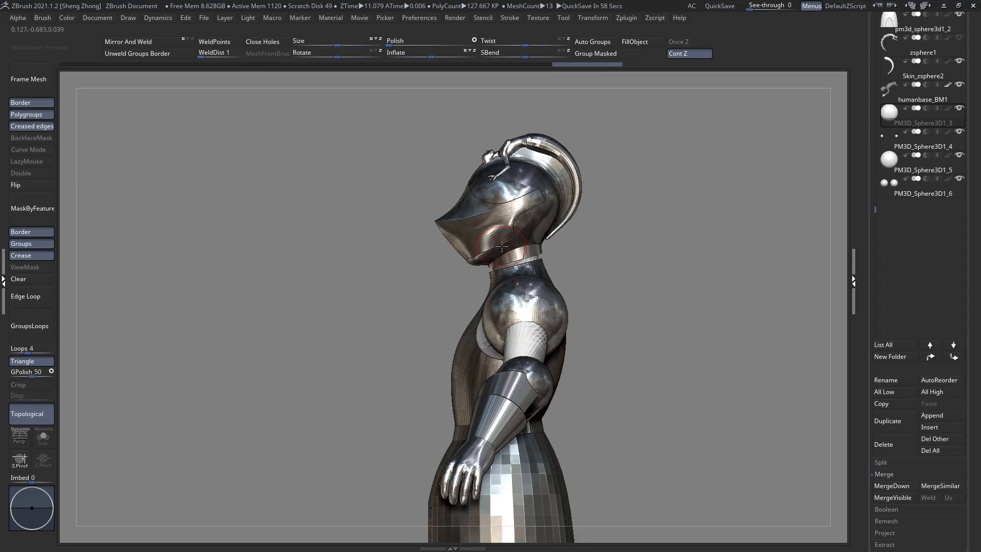
pyautogui.moveTo(457, 264); pyautogui.dragTo(463, 310, button='right')
pyautogui.keyDown('alt'); pyautogui.click(499, 300); pyautogui.keyUp('alt')
pyautogui.keyDown('ctrl'); pyautogui.moveTo(462, 311); pyautogui.dragTo(450, 277, button='right'); pyautogui.keyUp('ctrl')
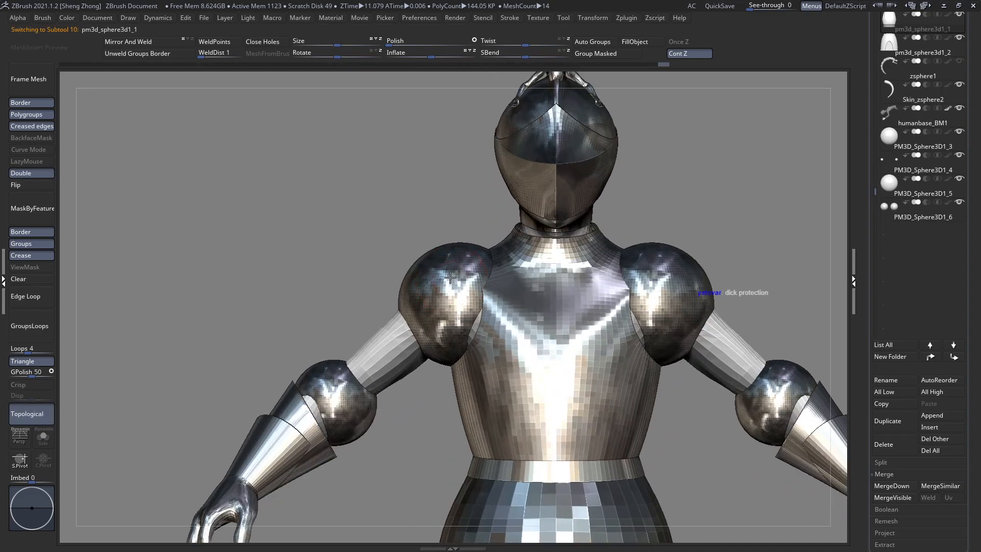
pyautogui.keyDown('alt'); pyautogui.click(456, 296); pyautogui.keyUp('alt')
pyautogui.moveTo(464, 314); pyautogui.dragTo(567, 323, button='right')
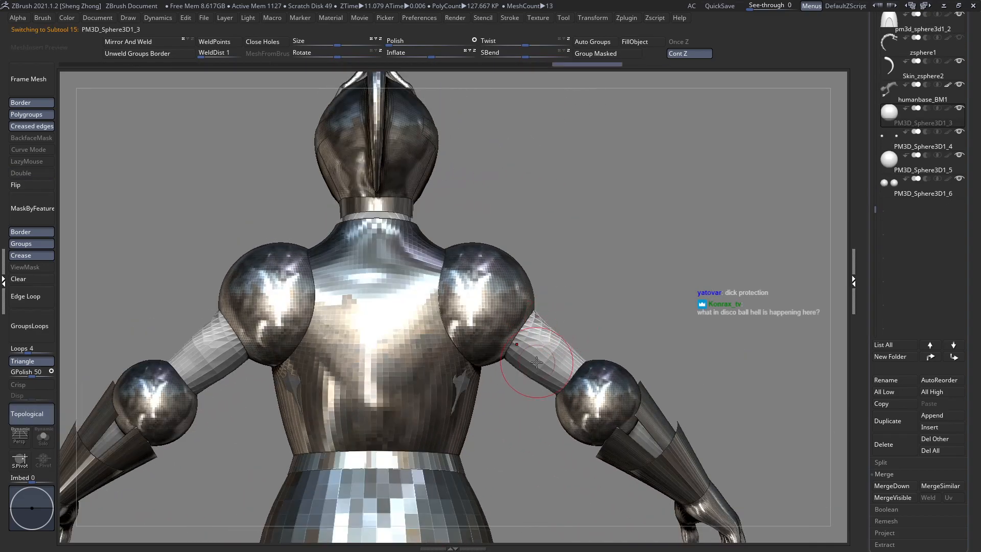
pyautogui.keyDown('alt'); pyautogui.moveTo(504, 416); pyautogui.dragTo(530, 363, button='right'); pyautogui.keyUp('alt')
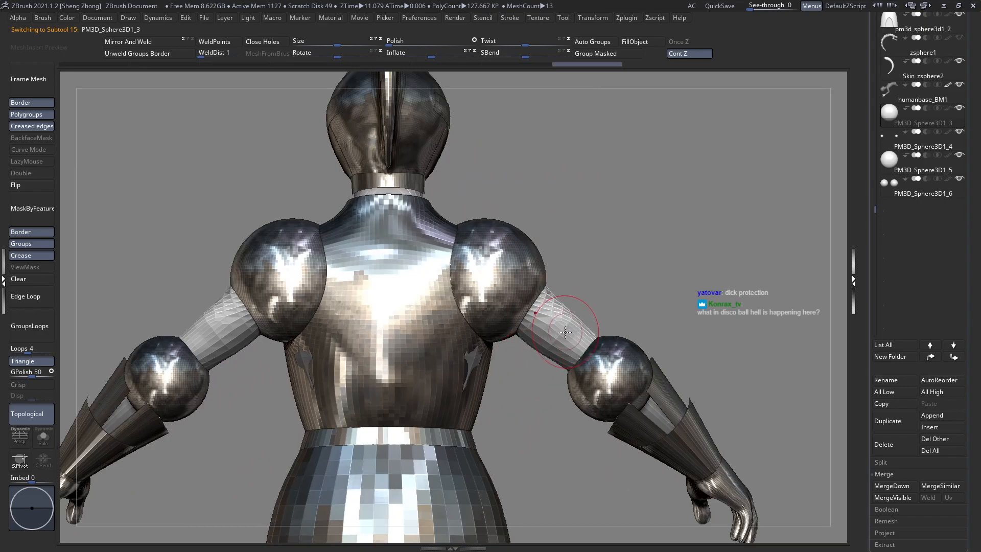
pyautogui.moveTo(565, 333)
pyautogui.mouseDown(button='right')
pyautogui.moveTo(500, 366)
pyautogui.moveTo(428, 361)
pyautogui.moveTo(450, 335)
pyautogui.moveTo(522, 334)
pyautogui.moveTo(483, 345)
pyautogui.moveTo(469, 331)
pyautogui.mouseUp(button='right')
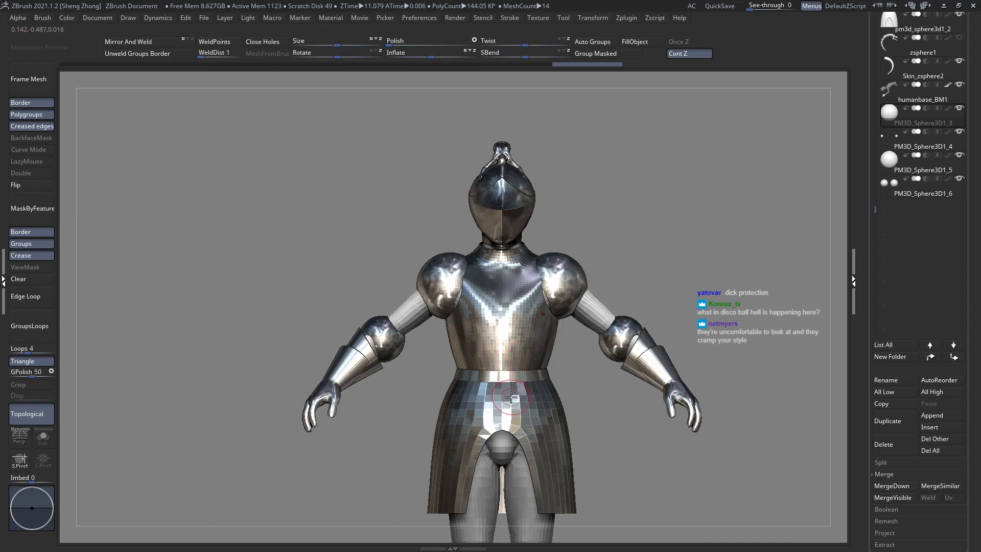
pyautogui.keyDown('alt'); pyautogui.moveTo(492, 389); pyautogui.dragTo(452, 330, button='right'); pyautogui.keyUp('alt')
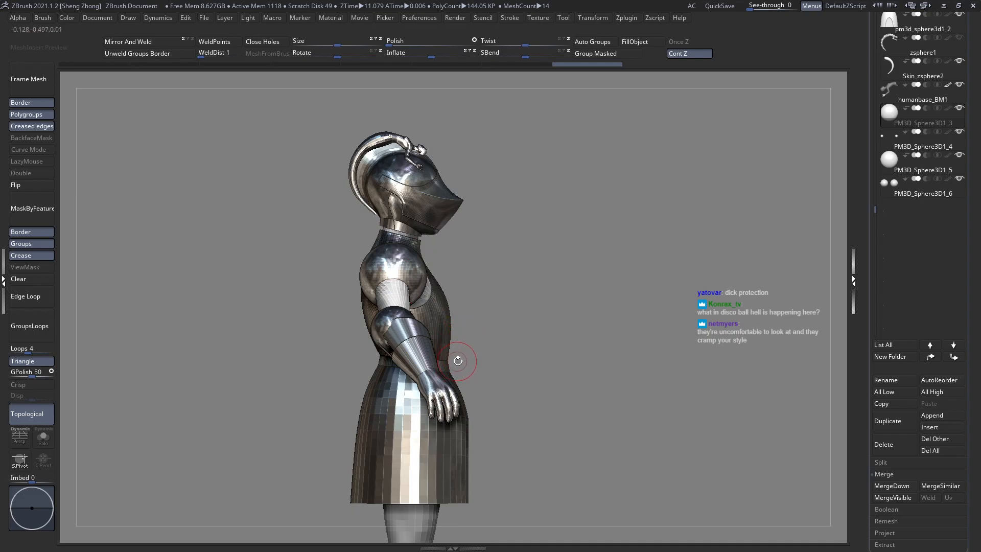
# Examine the shoulder and elbow pieces together with the skirt's silhouette from the side and front
pyautogui.moveTo(486, 339); pyautogui.dragTo(448, 339, button='right')
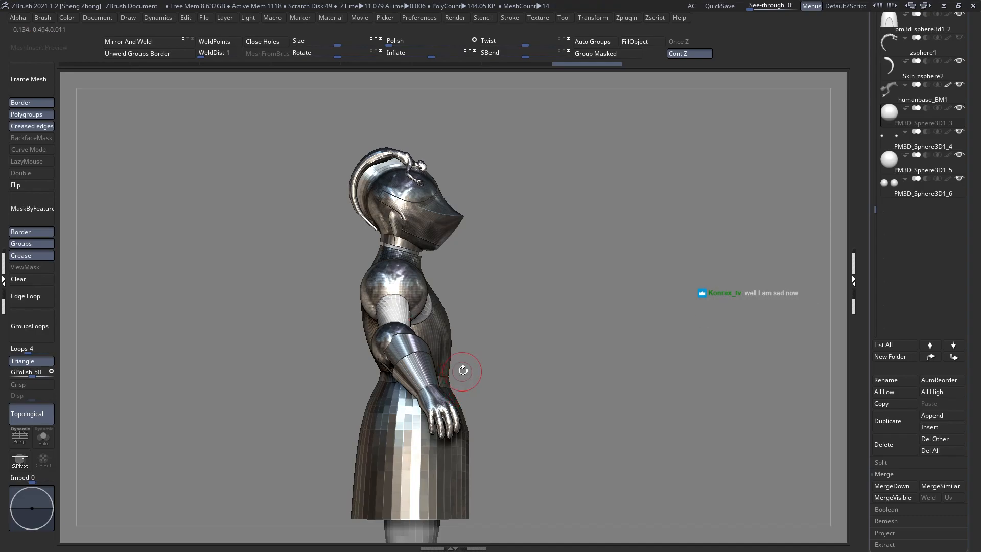
pyautogui.moveTo(463, 370); pyautogui.dragTo(463, 342)
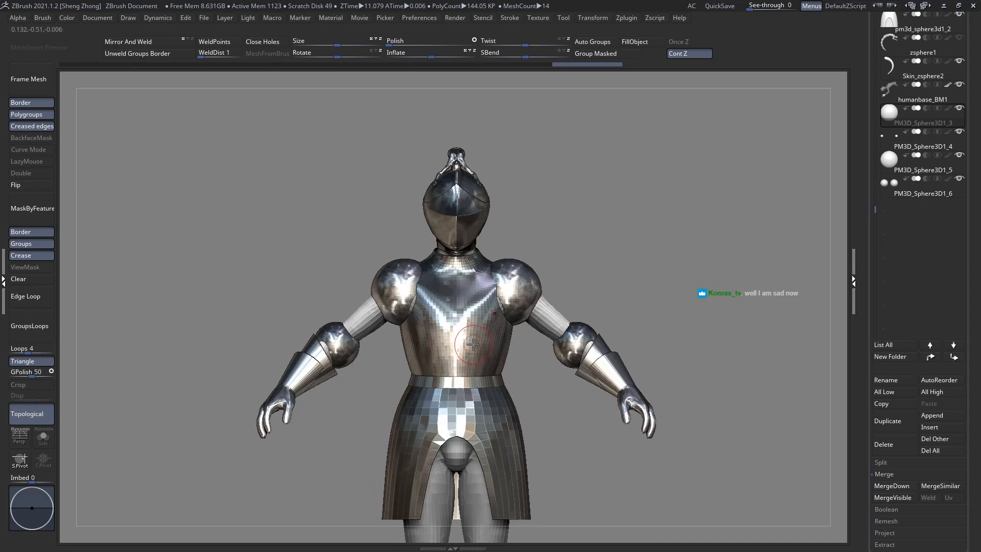
pyautogui.moveTo(473, 345)
pyautogui.mouseDown()
pyautogui.moveTo(500, 333)
pyautogui.moveTo(487, 338)
pyautogui.mouseUp()
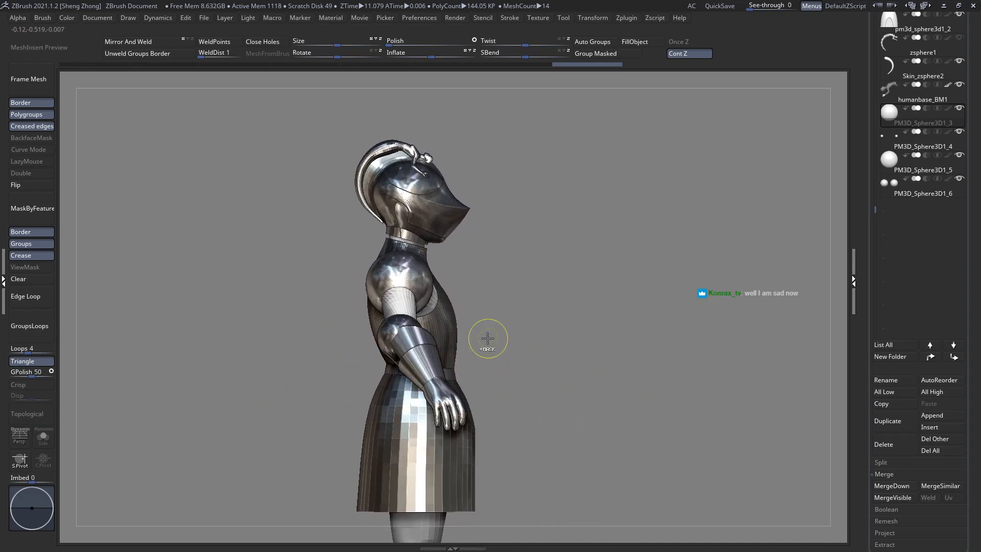
pyautogui.keyDown('ctrl'); pyautogui.moveTo(487, 338); pyautogui.dragTo(380, 341, button='right'); pyautogui.keyUp('ctrl')
# Make the armor skirt the active subtool and bring the tool thumbnails and the start of the subtool list into view
pyautogui.keyDown('alt'); pyautogui.click(406, 376); pyautogui.keyUp('alt')
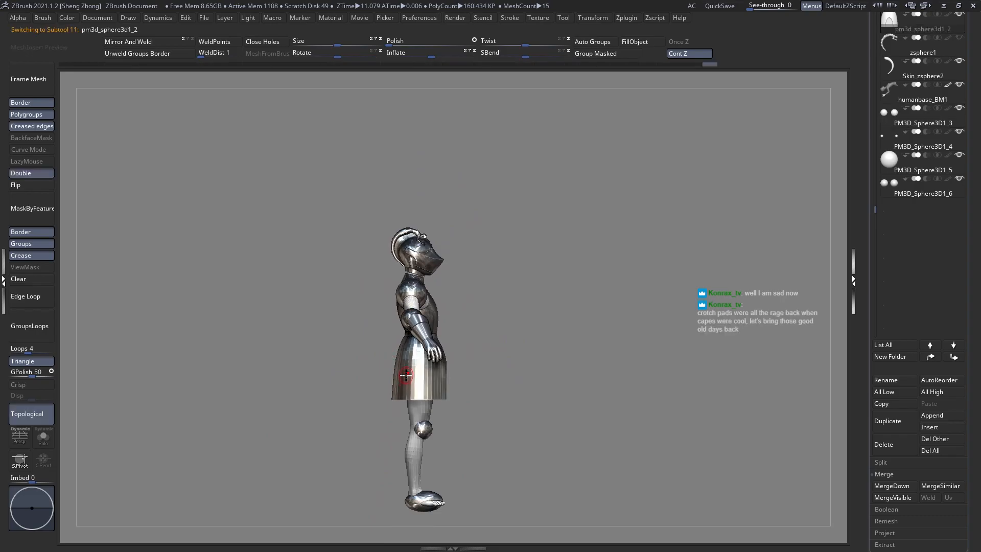
pyautogui.keyDown('alt'); pyautogui.moveTo(406, 376); pyautogui.dragTo(421, 344, button='right'); pyautogui.keyUp('alt')
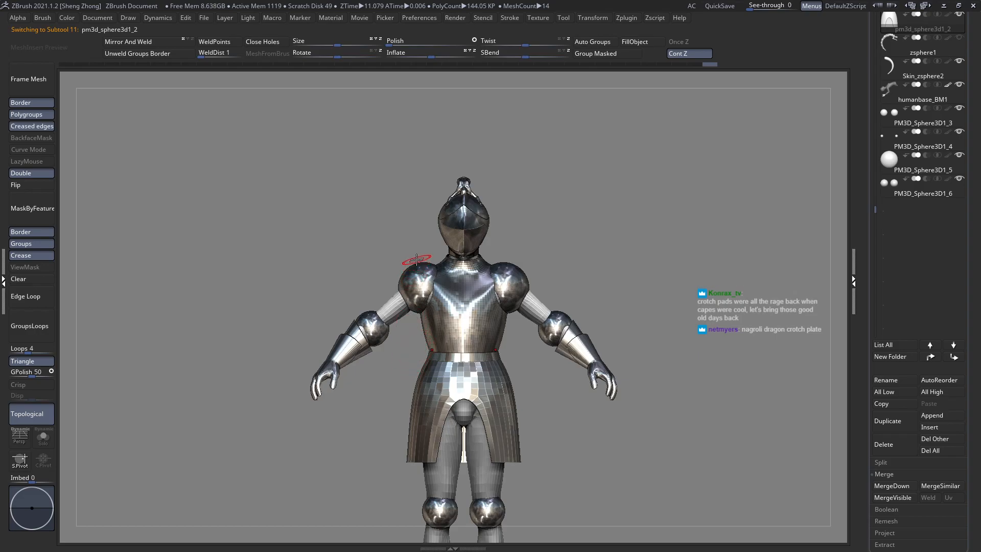
pyautogui.moveTo(424, 282); pyautogui.dragTo(422, 341, button='right')
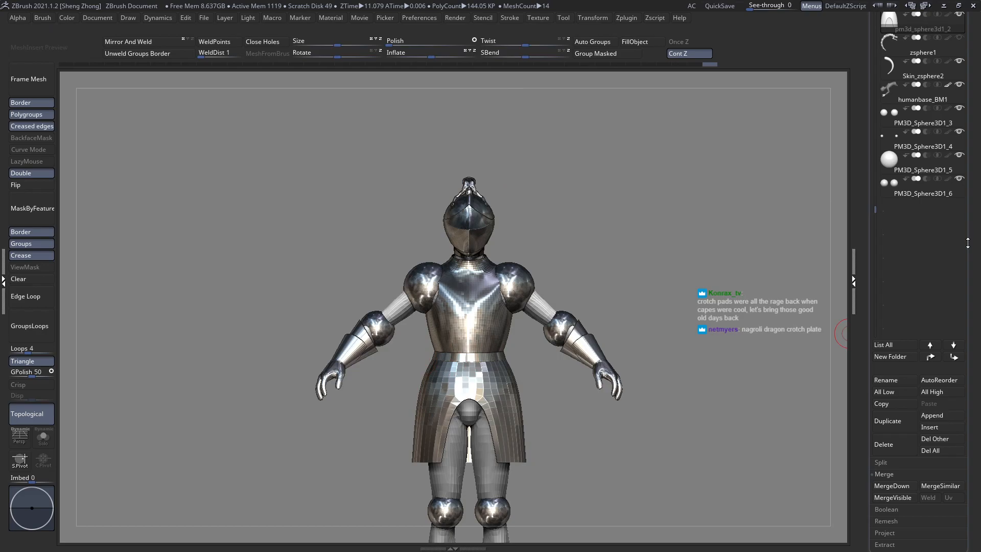
pyautogui.moveTo(967, 243); pyautogui.dragTo(970, 283)
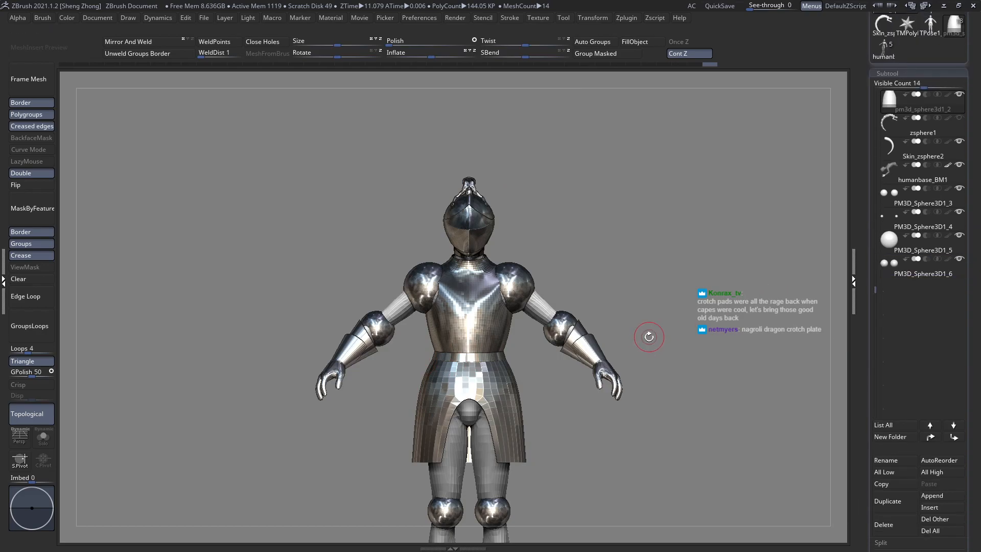
pyautogui.keyDown('alt'); pyautogui.moveTo(649, 336); pyautogui.dragTo(639, 301); pyautogui.keyUp('alt')
pyautogui.moveTo(977, 240); pyautogui.dragTo(975, 317)
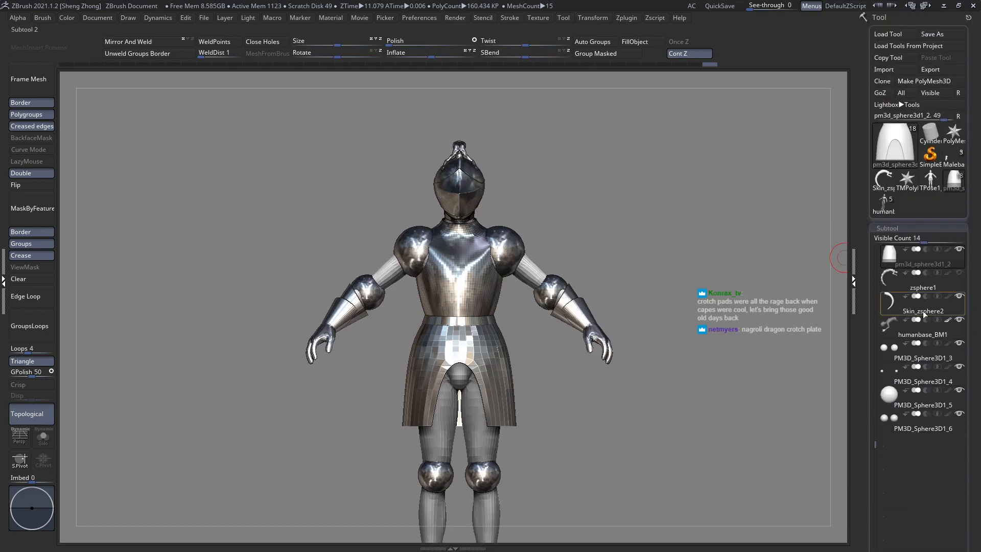